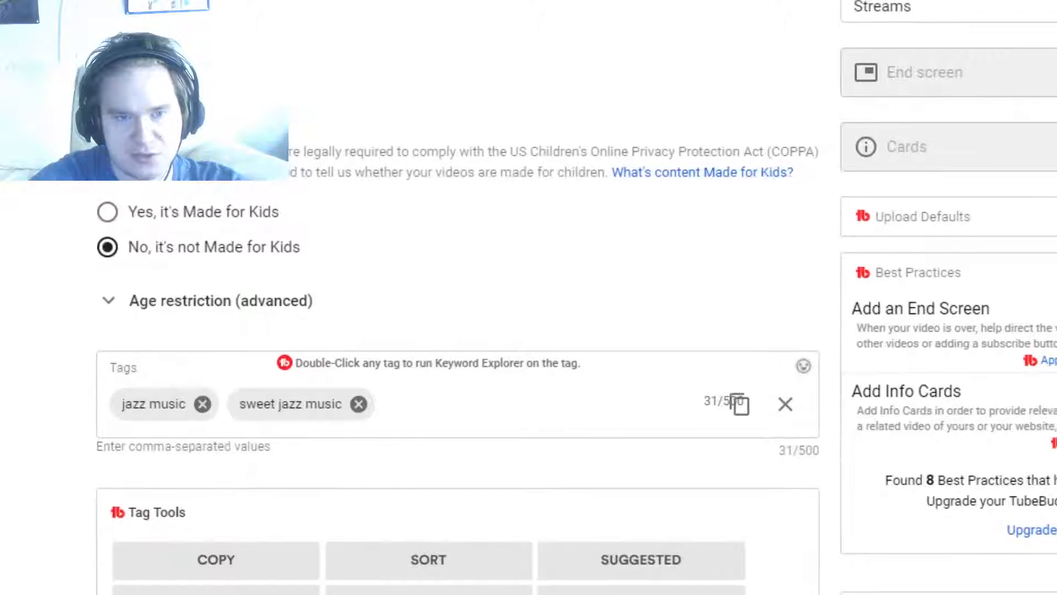
# Add the composer's channel name and "composing stream" to the livestream video's tags
pyautogui.click(385, 407)
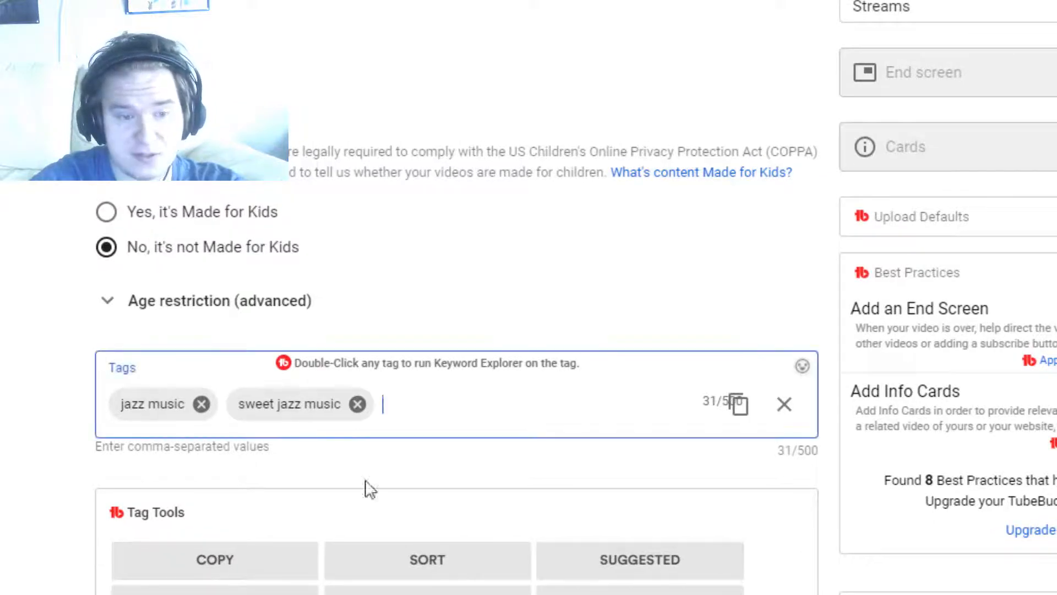
pyautogui.write('eluukkanen,')
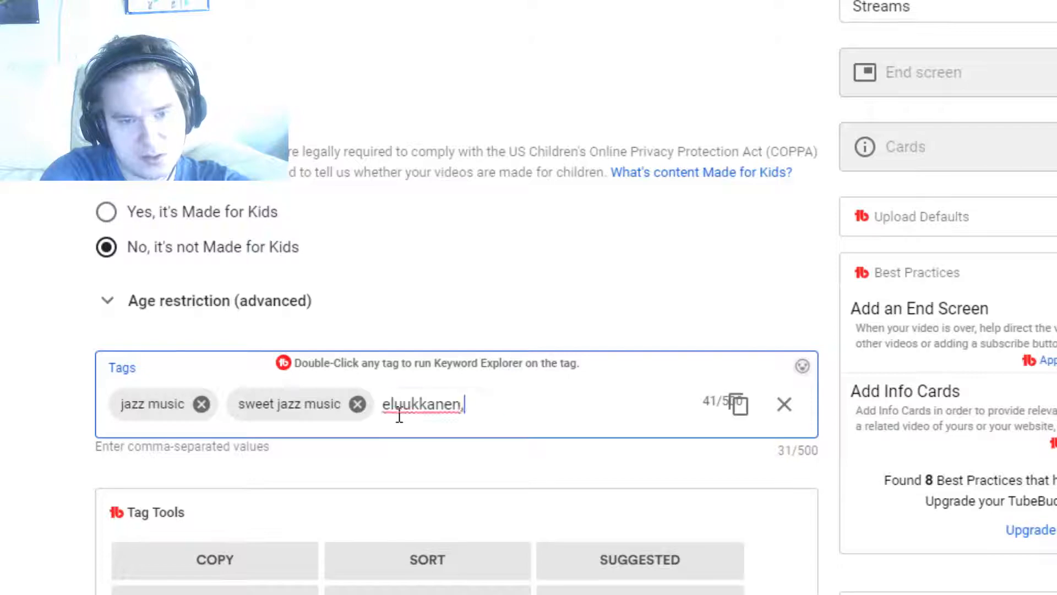
pyautogui.press('Return')
pyautogui.scroll(5, 399, 423)
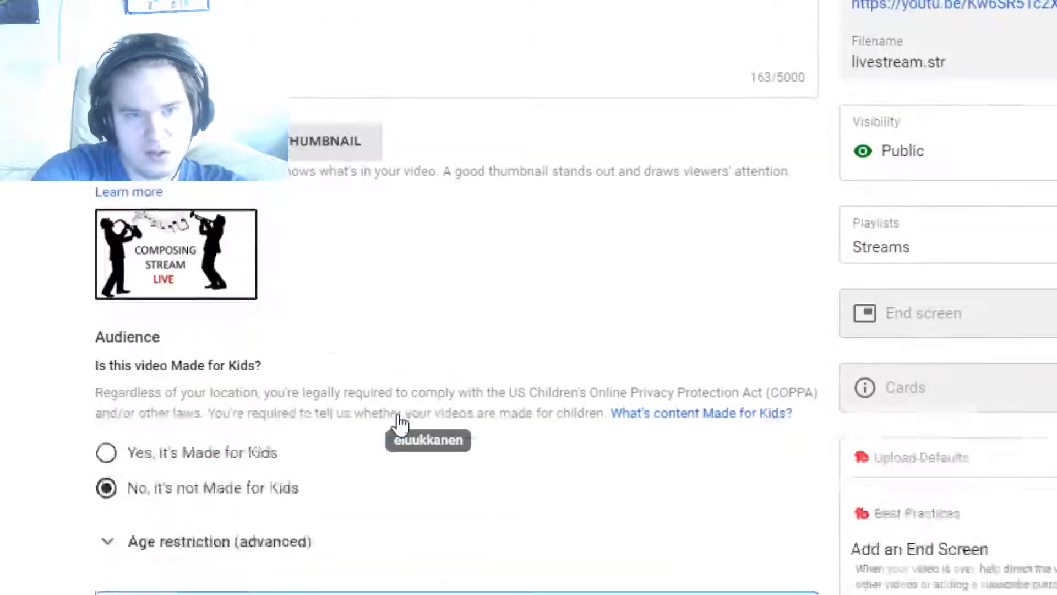
pyautogui.scroll(-5, 400, 419)
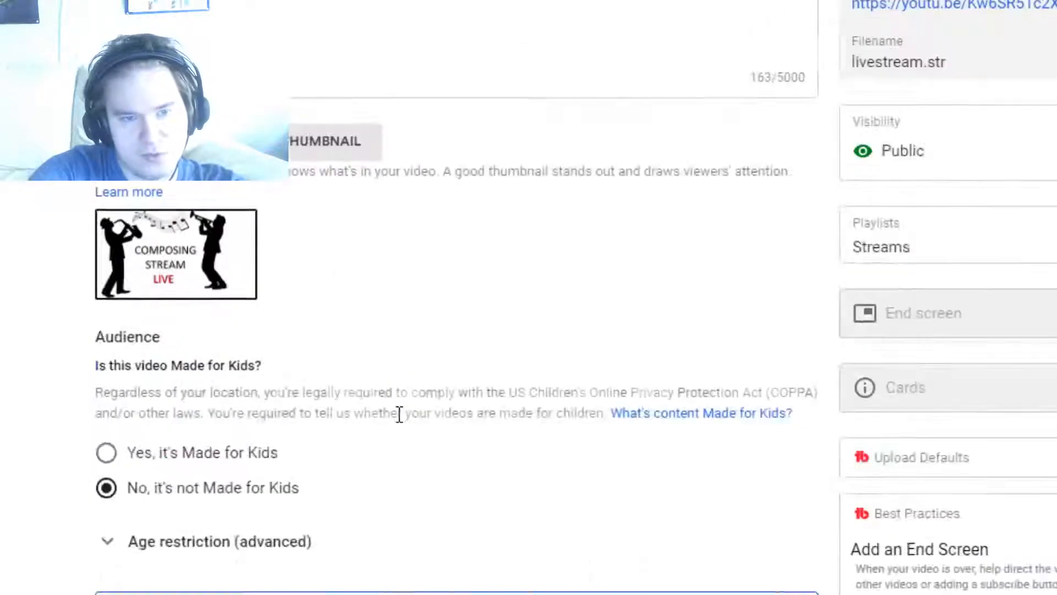
pyautogui.write('composing stream')
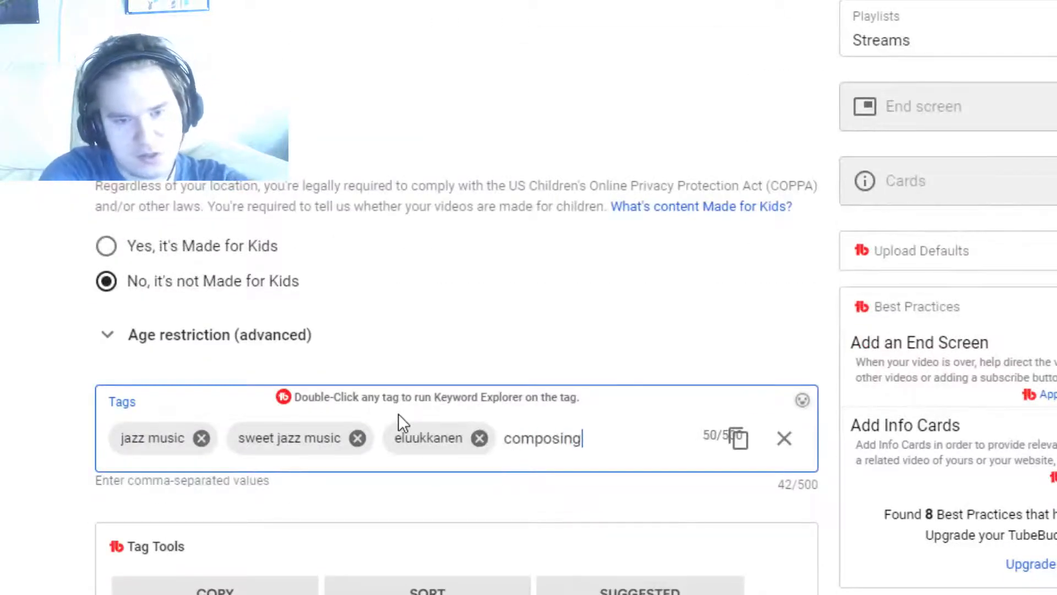
pyautogui.press('Return')
# Add the tags "composing jazz" and "composing live" to the livestream video
pyautogui.write('composing ')
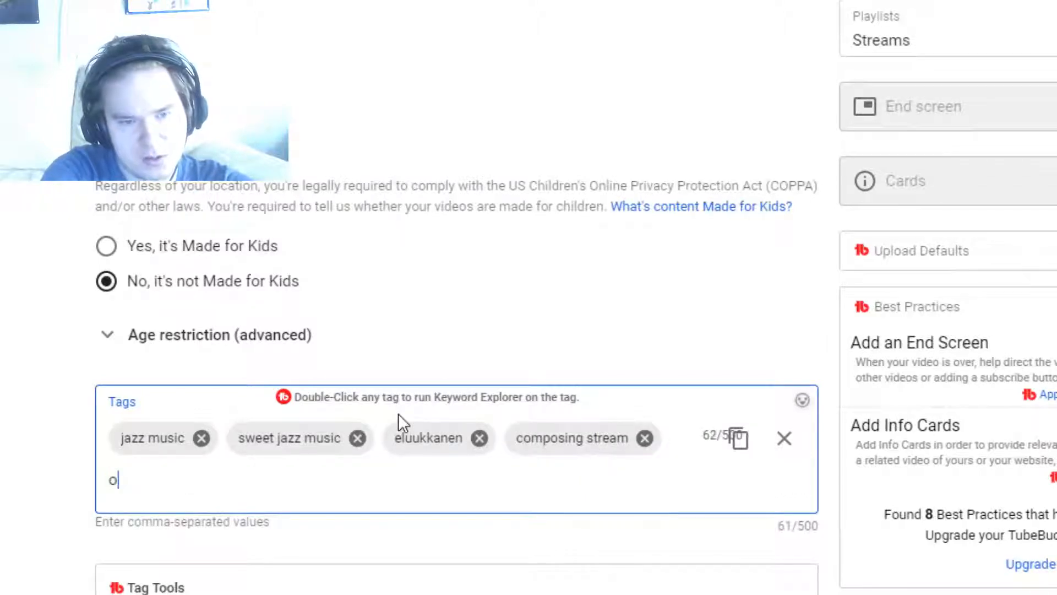
pyautogui.write('jazz')
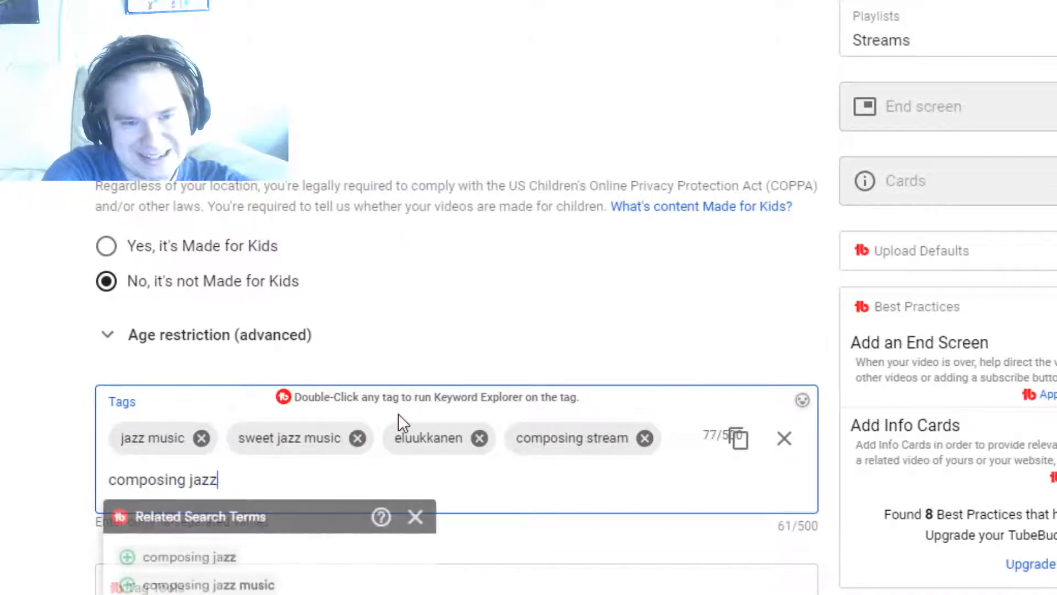
pyautogui.press('Return')
pyautogui.write('composing ')
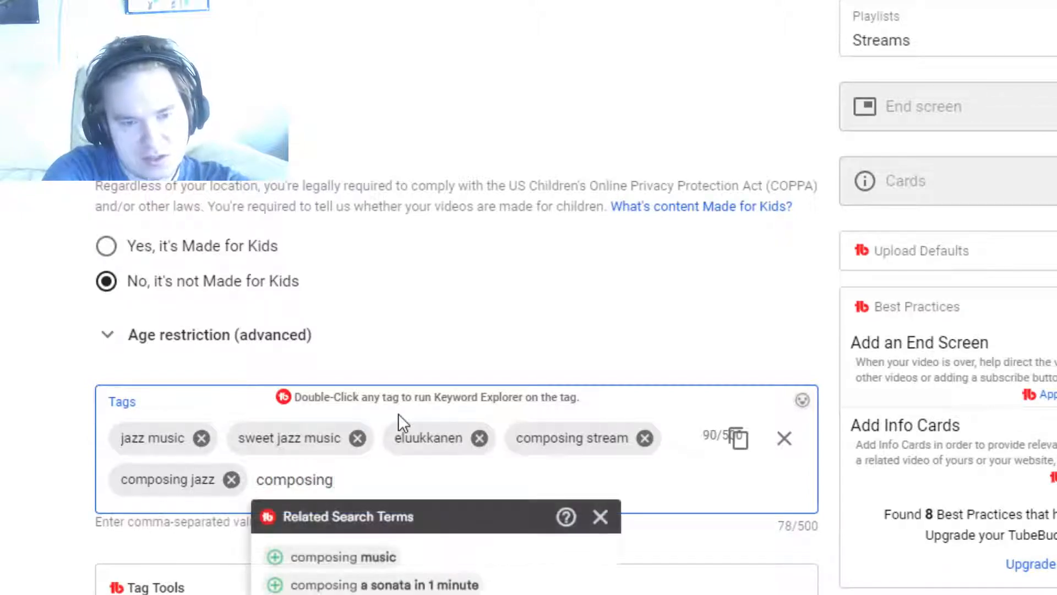
pyautogui.write('live')
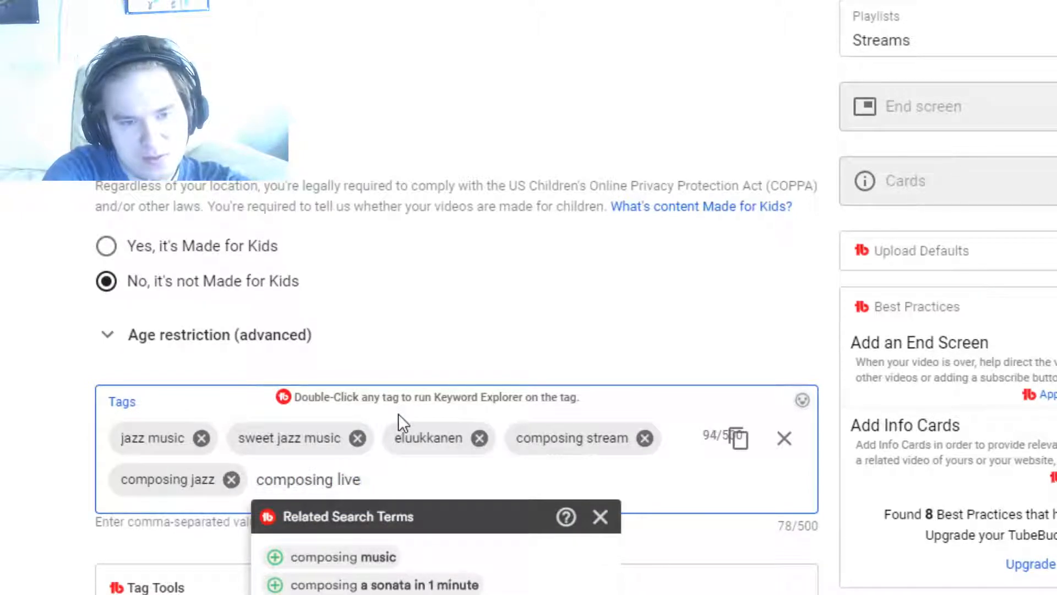
pyautogui.press('Return')
# Set the recording date to the 24th of the latest month and the caption certification to "This content has never aired on television in the US"
pyautogui.scroll(8, 457, 297)
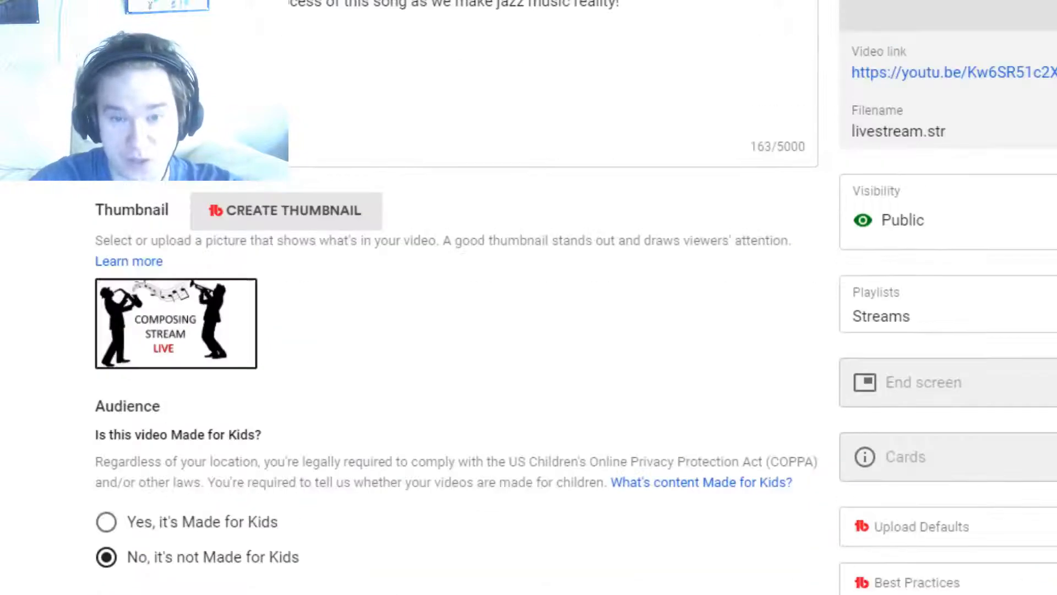
pyautogui.scroll(-4, 457, 297)
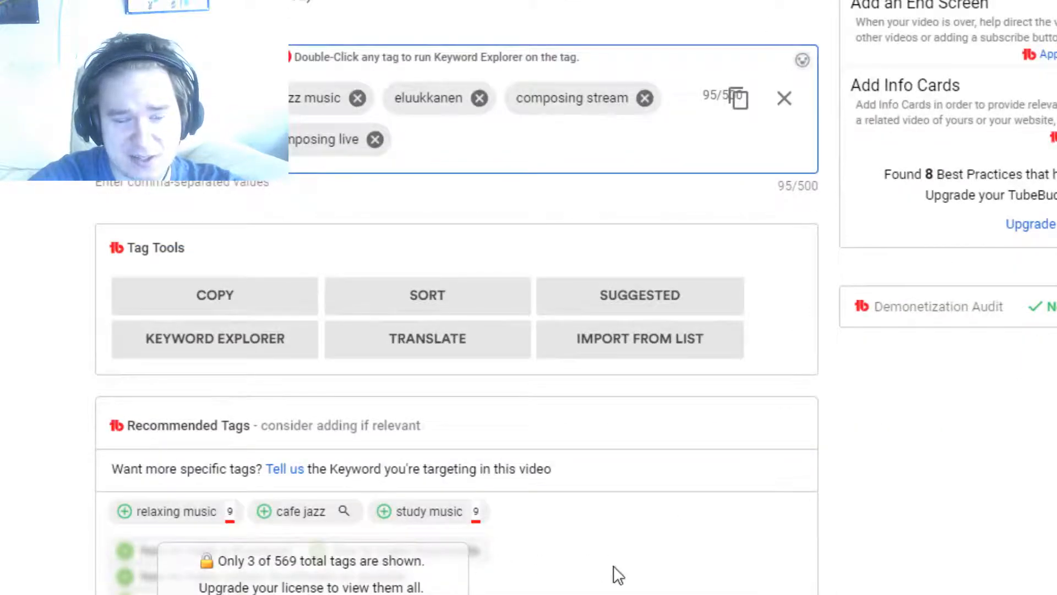
pyautogui.scroll(12, 613, 573)
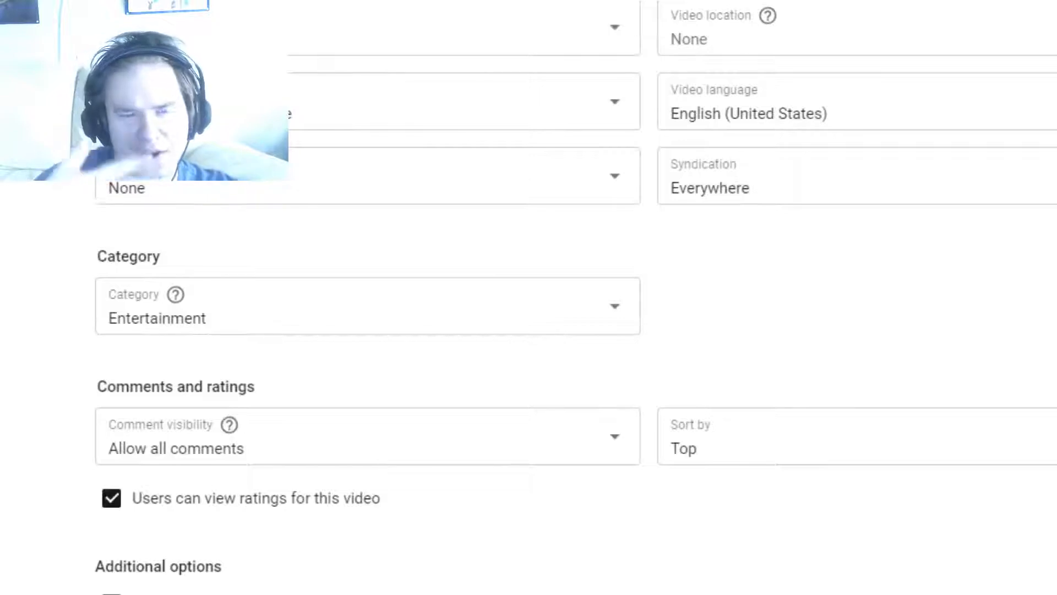
pyautogui.click(382, 52)
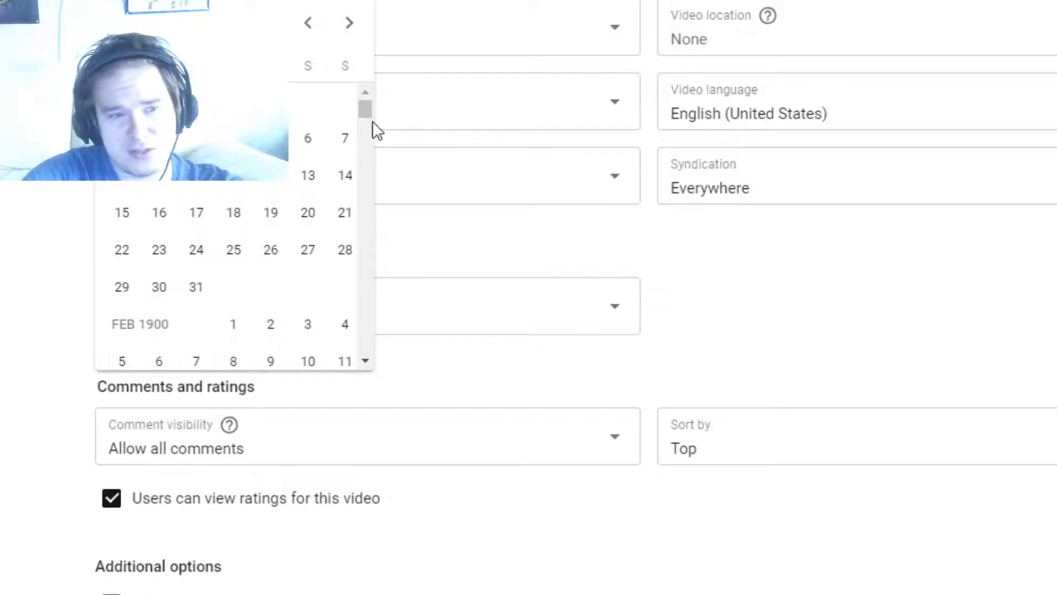
pyautogui.moveTo(367, 112); pyautogui.dragTo(398, 403)
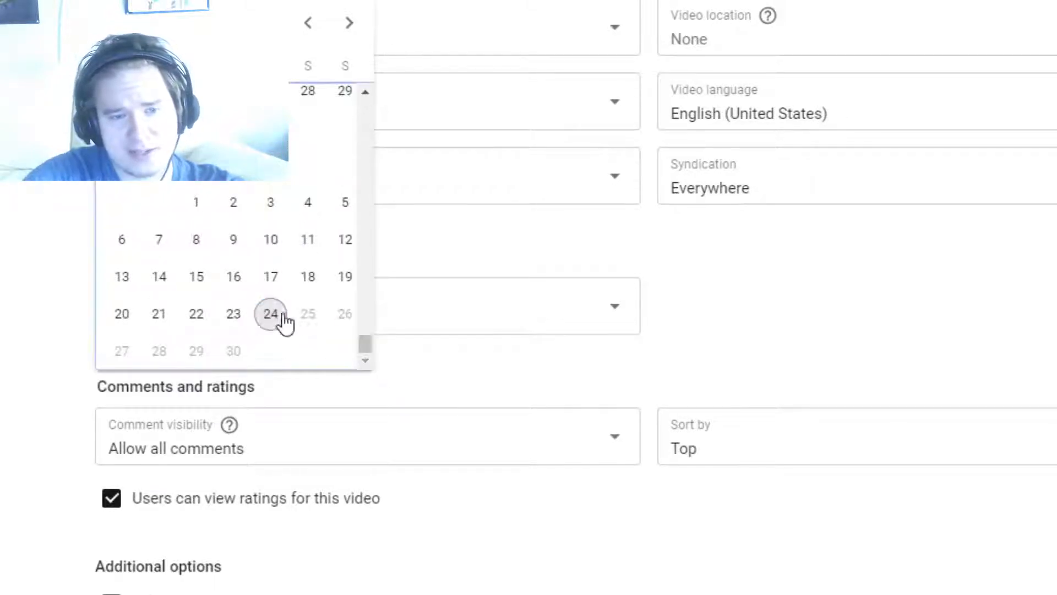
pyautogui.click(270, 315)
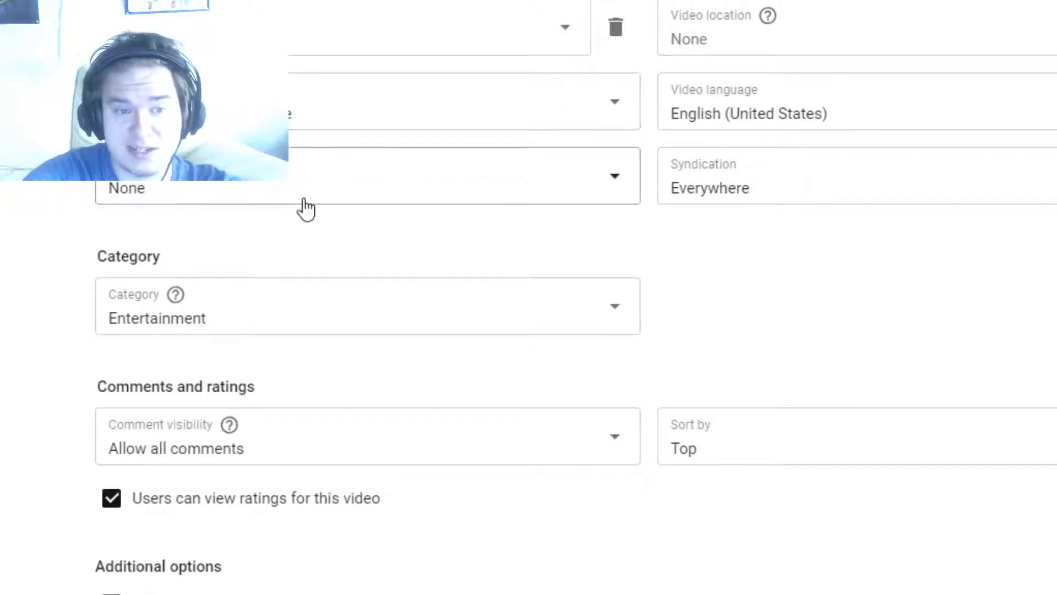
pyautogui.click(321, 217)
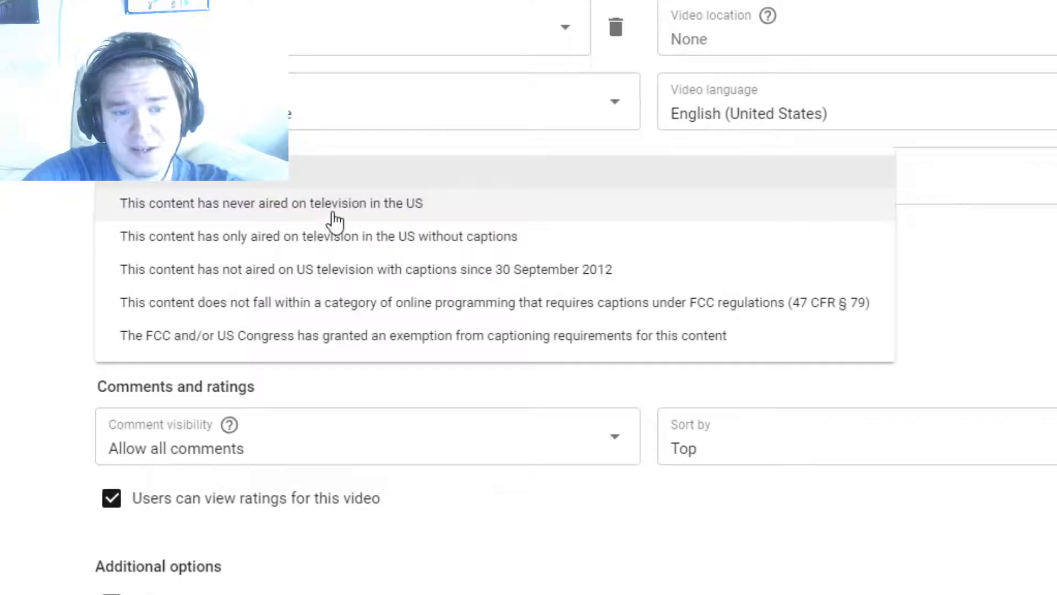
pyautogui.click(335, 220)
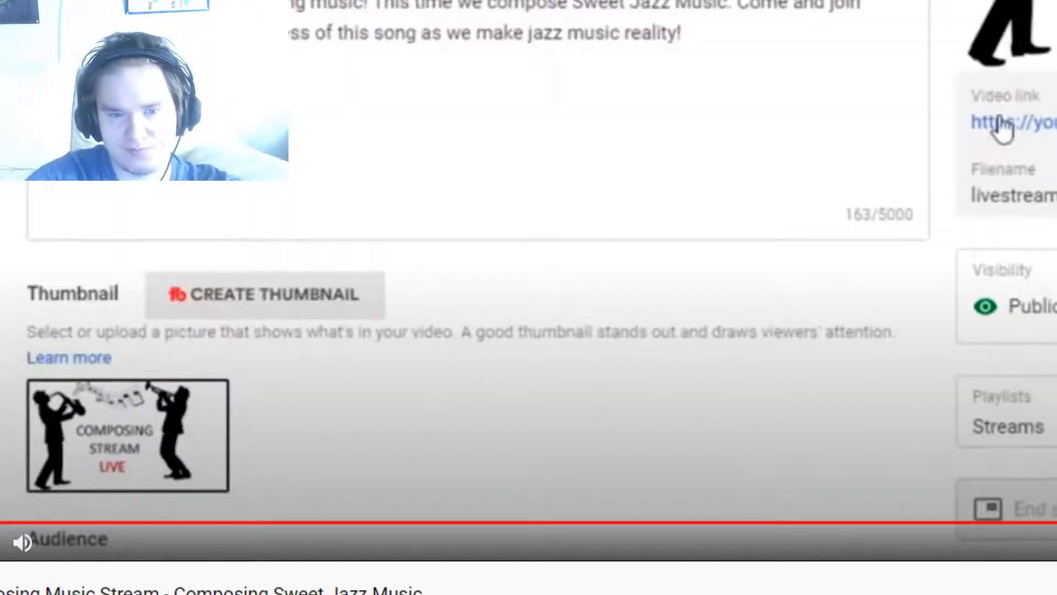
# Post a public comment on the stream's watch page ending in "doing music with you here!"
pyautogui.scroll(-5, 276, 516)
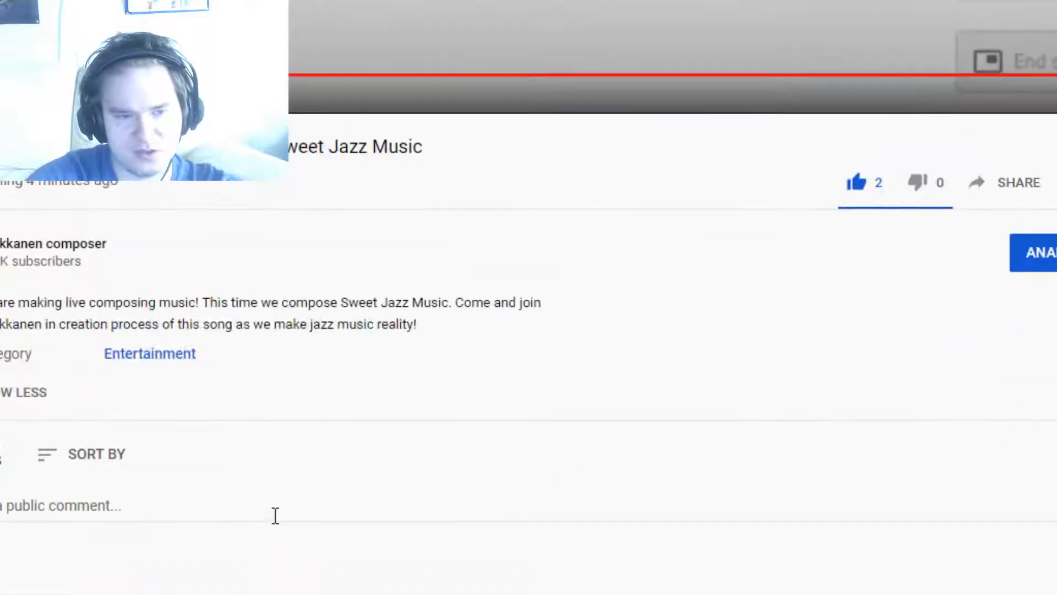
pyautogui.click(262, 515)
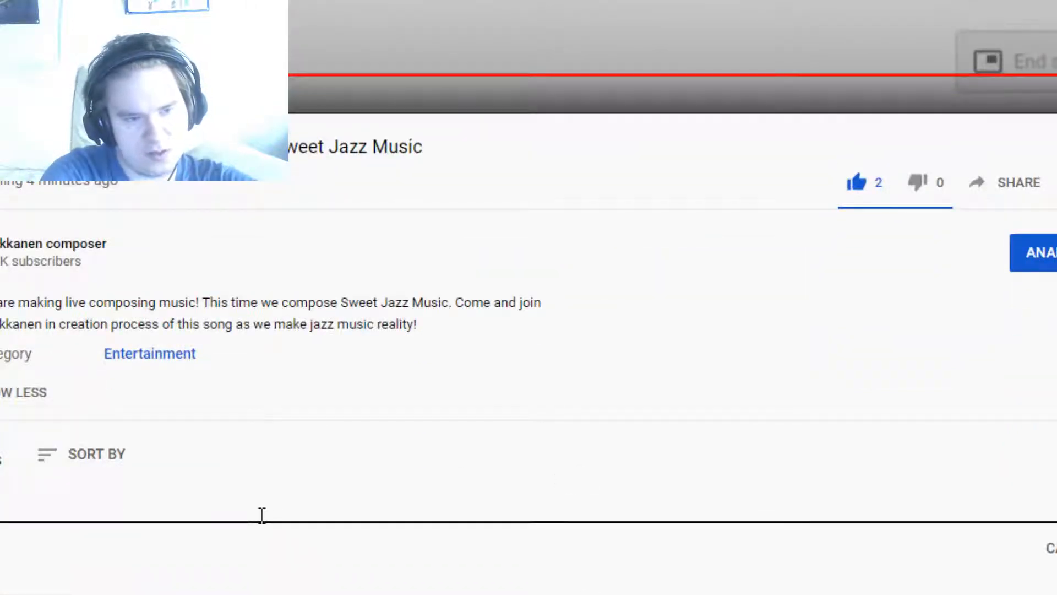
pyautogui.write('ur')
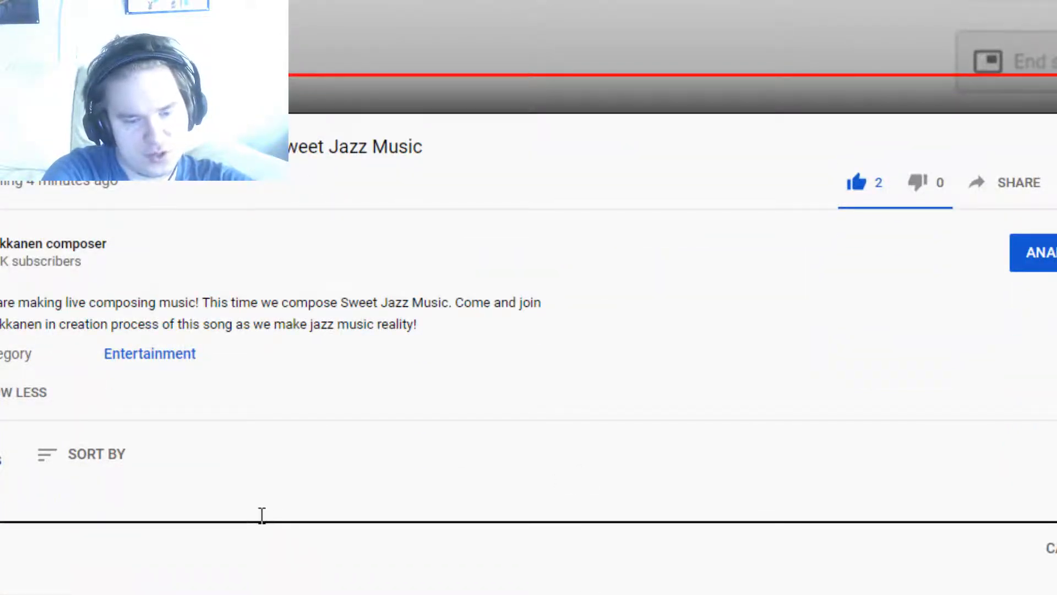
pyautogui.write('e to')
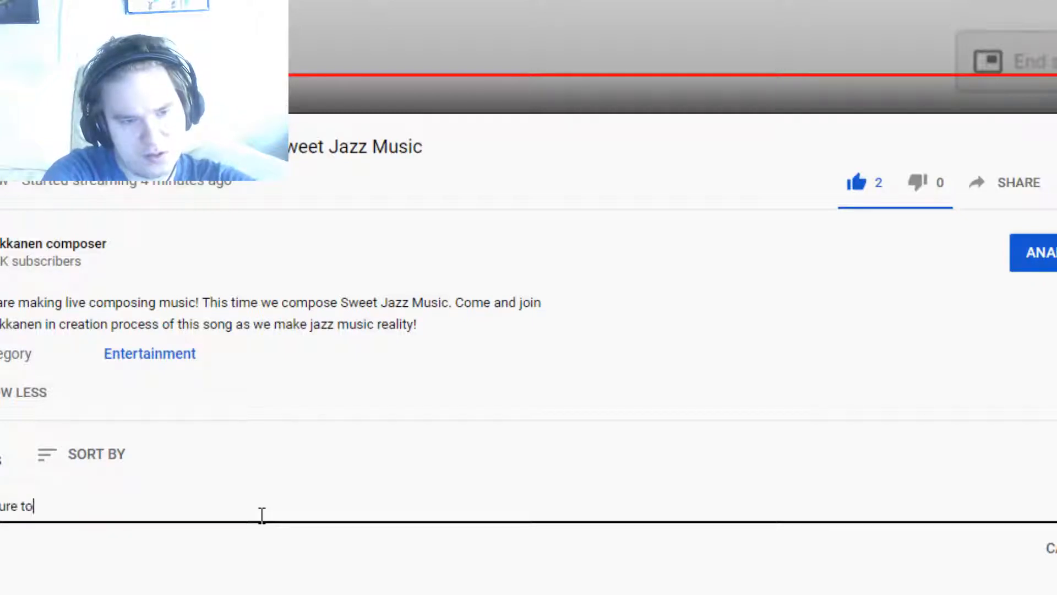
pyautogui.press('BackSpace')
pyautogui.press('BackSpace')
pyautogui.press('BackSpace')
pyautogui.write('doing mus')
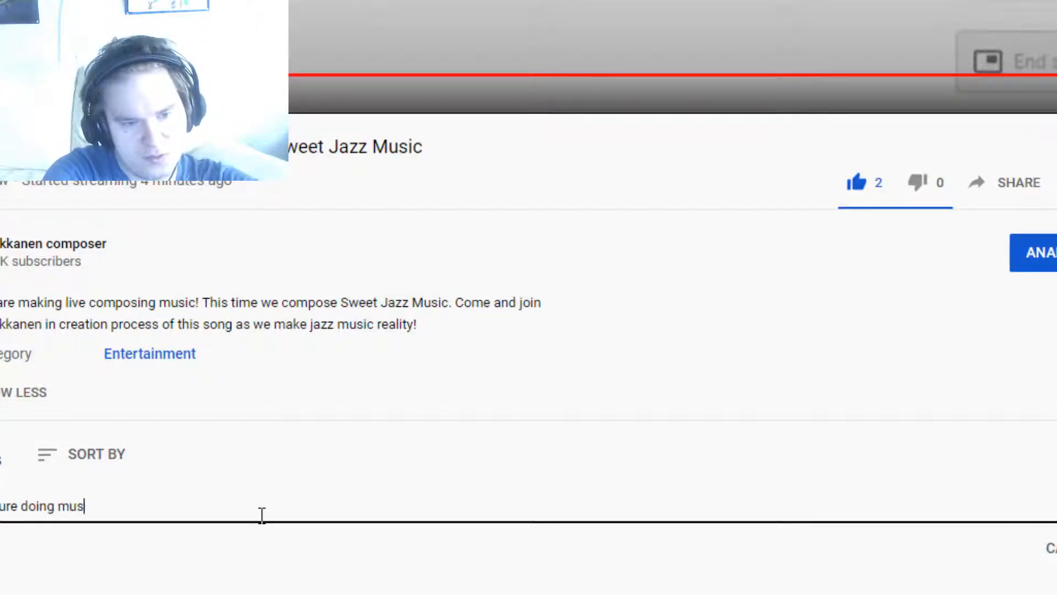
pyautogui.write('ic with you here!')
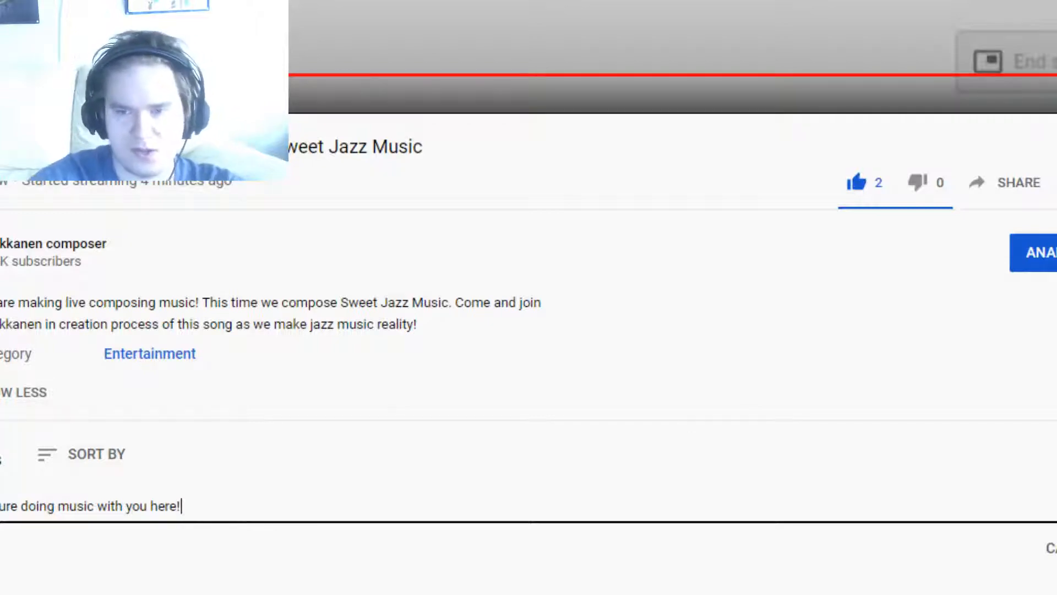
pyautogui.hotkey('ctrl', 'Return')
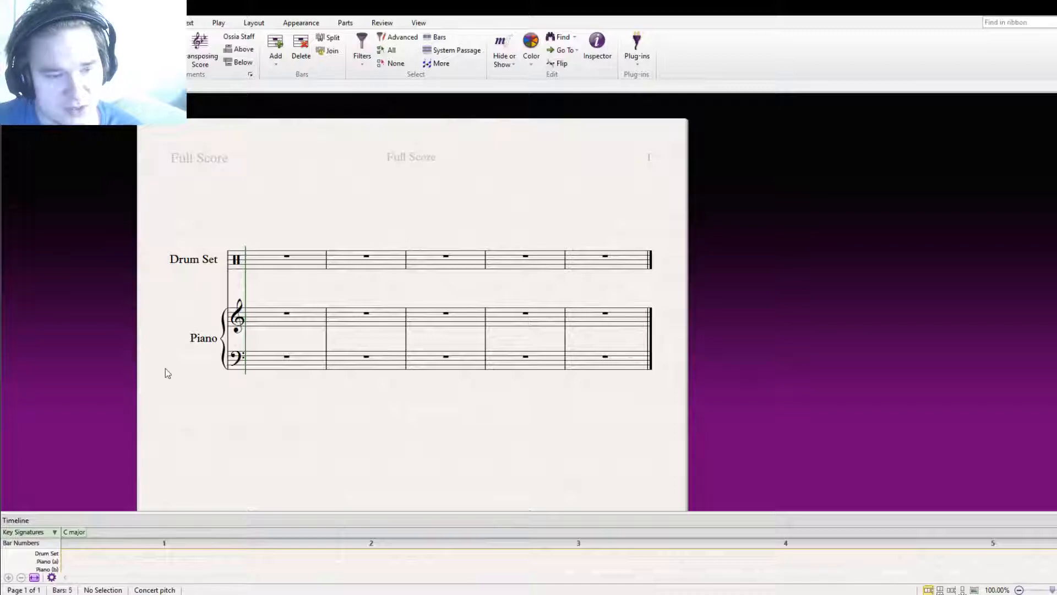
# In the Sibelius score with Drum Set and Piano, show the Mixer panel and close the Timeline panel
pyautogui.moveTo(184, 382); pyautogui.dragTo(301, 396)
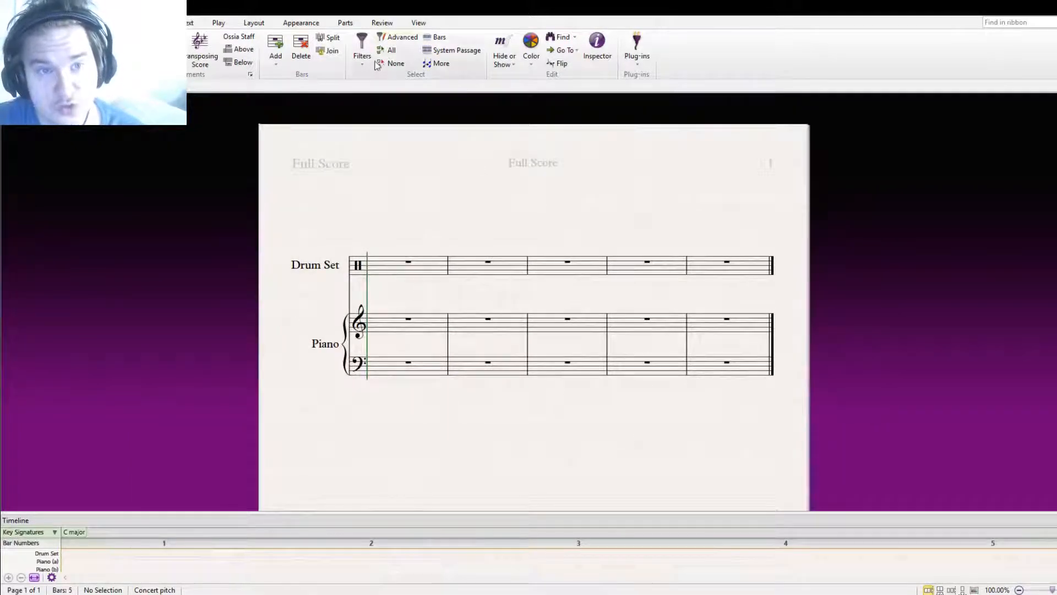
pyautogui.click(418, 23)
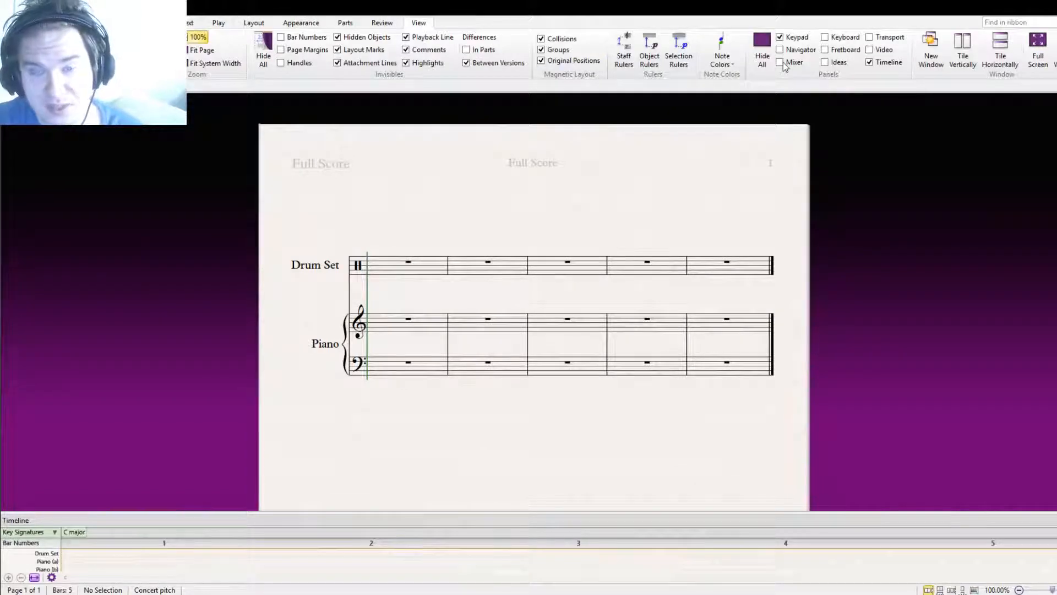
pyautogui.click(784, 64)
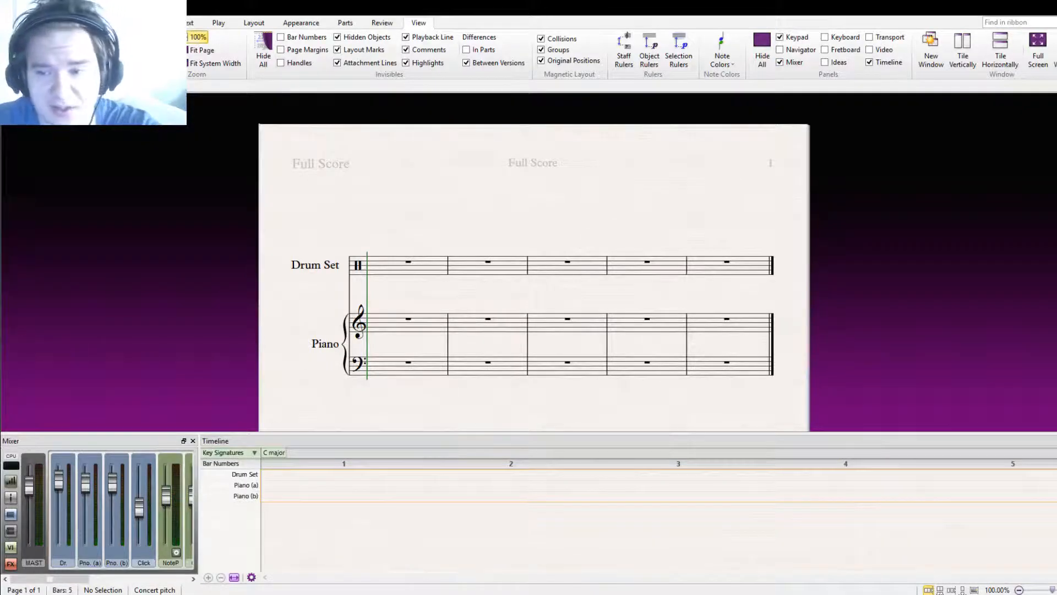
pyautogui.click(1056, 441)
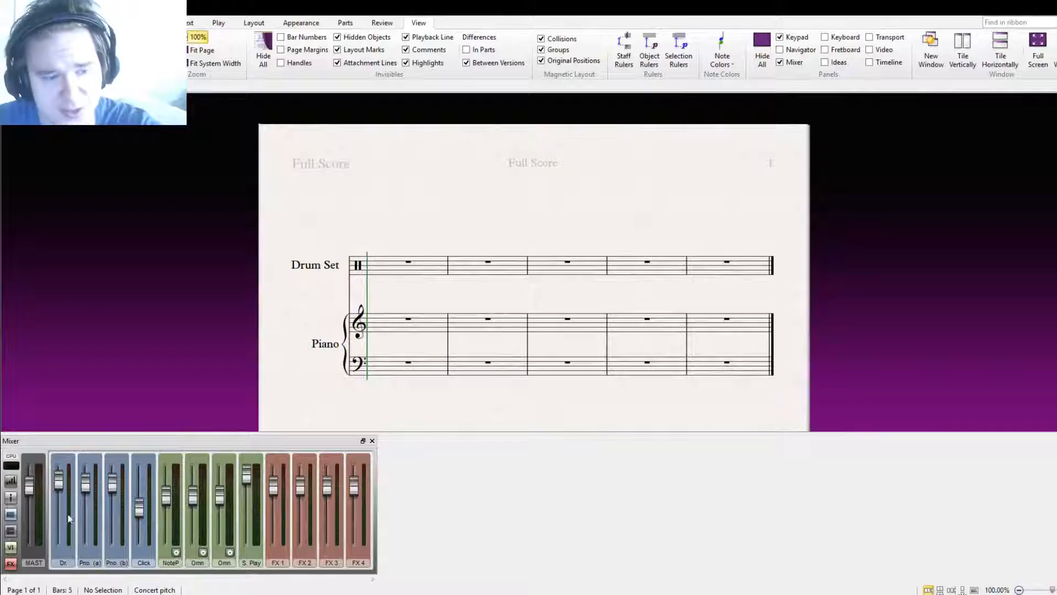
# Expand the mixer strips to show all their controls and assign a playback device to the Drum Set strip
pyautogui.click(12, 482)
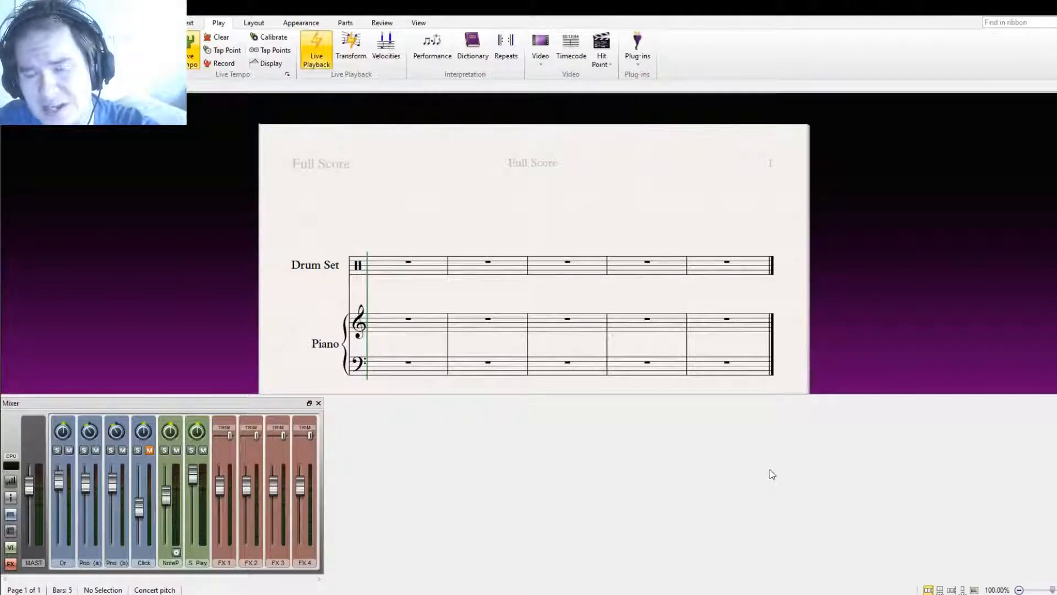
pyautogui.moveTo(328, 299); pyautogui.dragTo(384, 256)
pyautogui.click(11, 482)
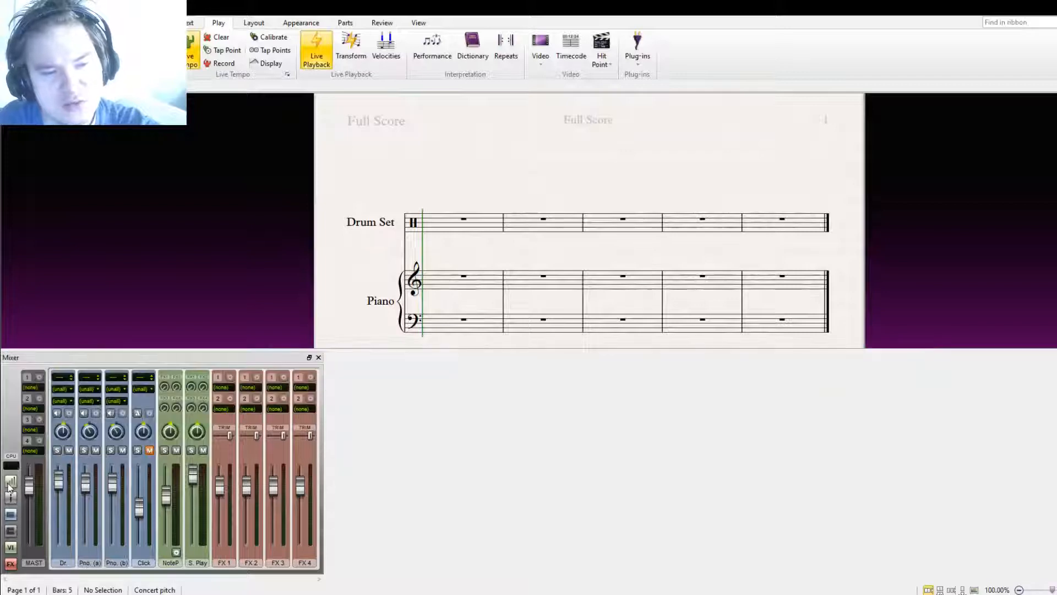
pyautogui.click(72, 395)
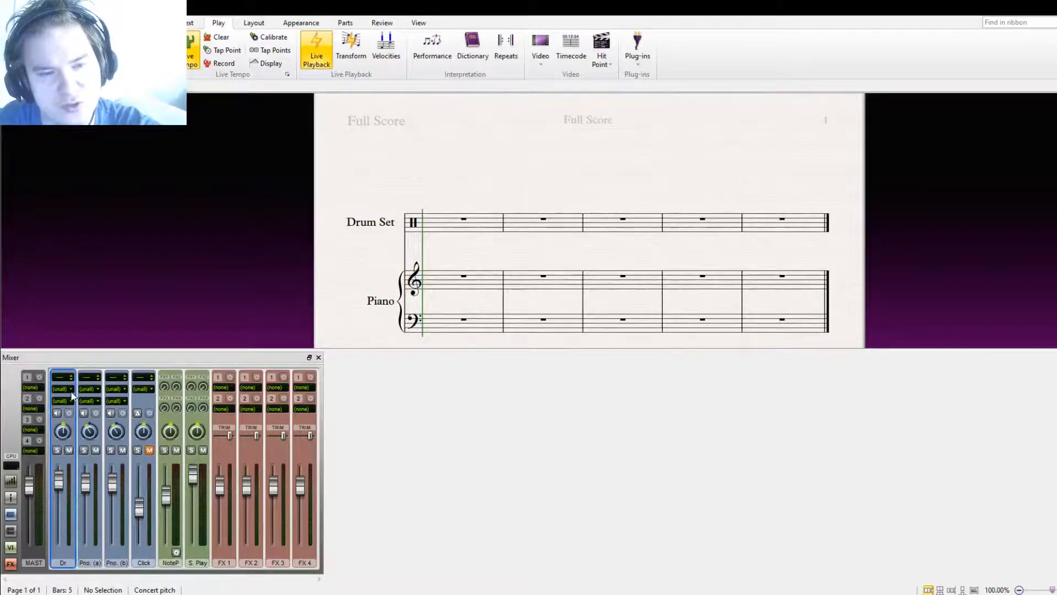
pyautogui.click(97, 414)
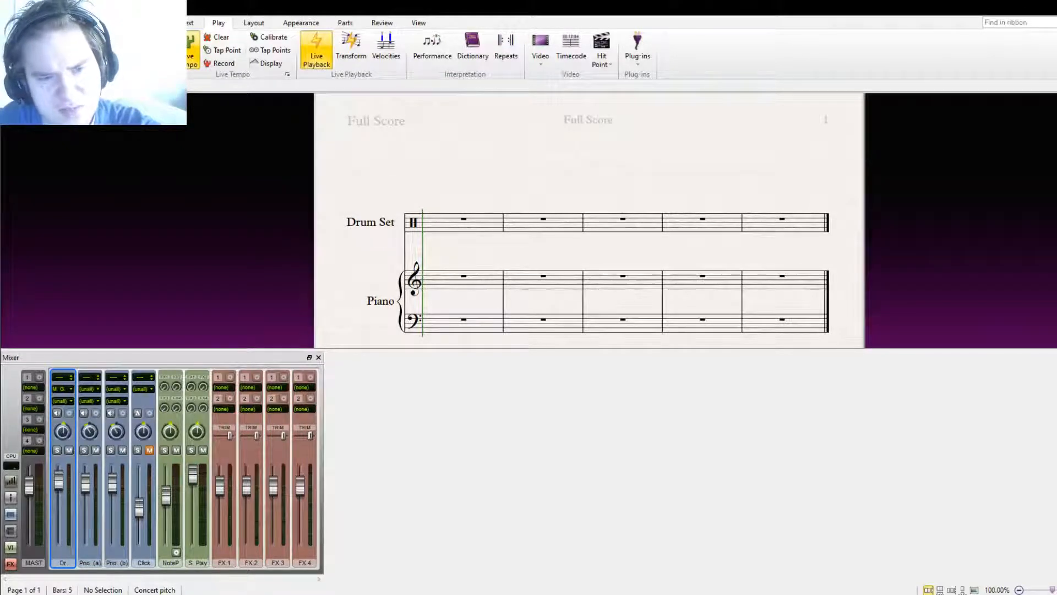
# Add a tempo marking of quarter note = 60 above bar 1 of the score
pyautogui.moveTo(346, 247)
pyautogui.mouseDown()
pyautogui.moveTo(345, 297)
pyautogui.moveTo(355, 235)
pyautogui.mouseUp()
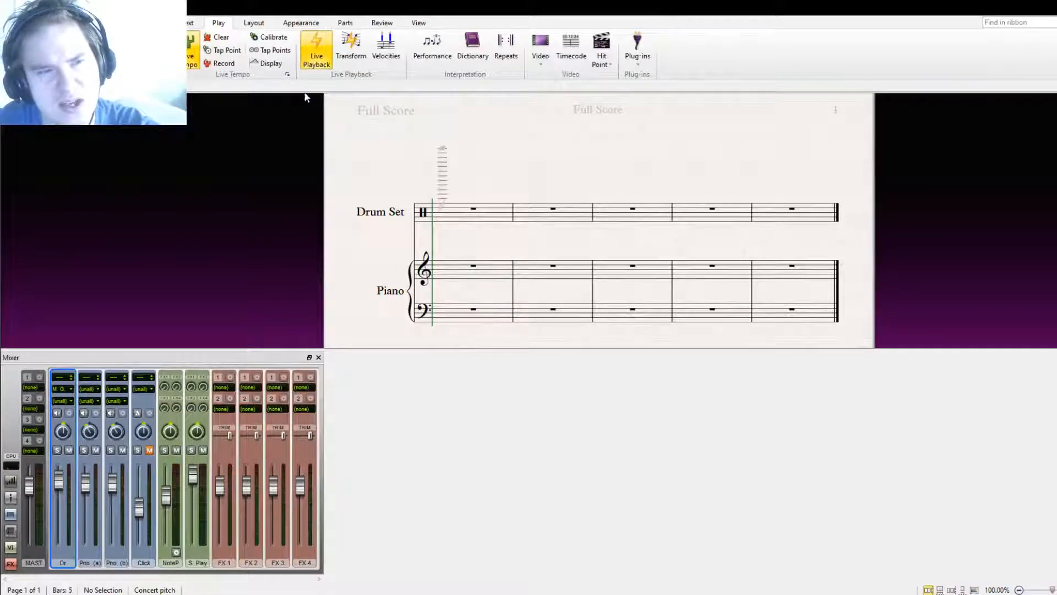
pyautogui.click(146, 23)
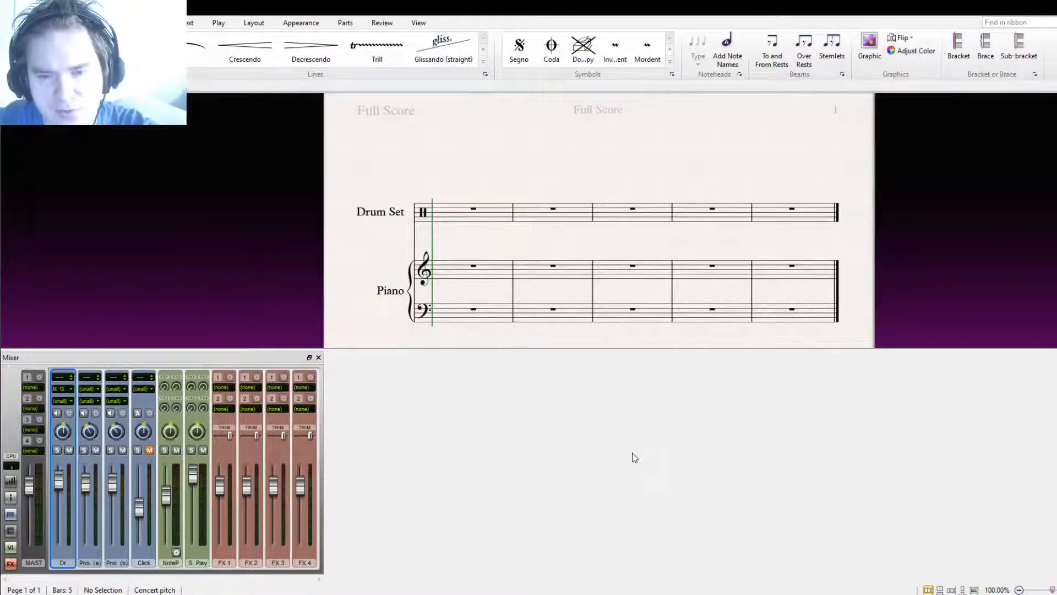
pyautogui.click(405, 193)
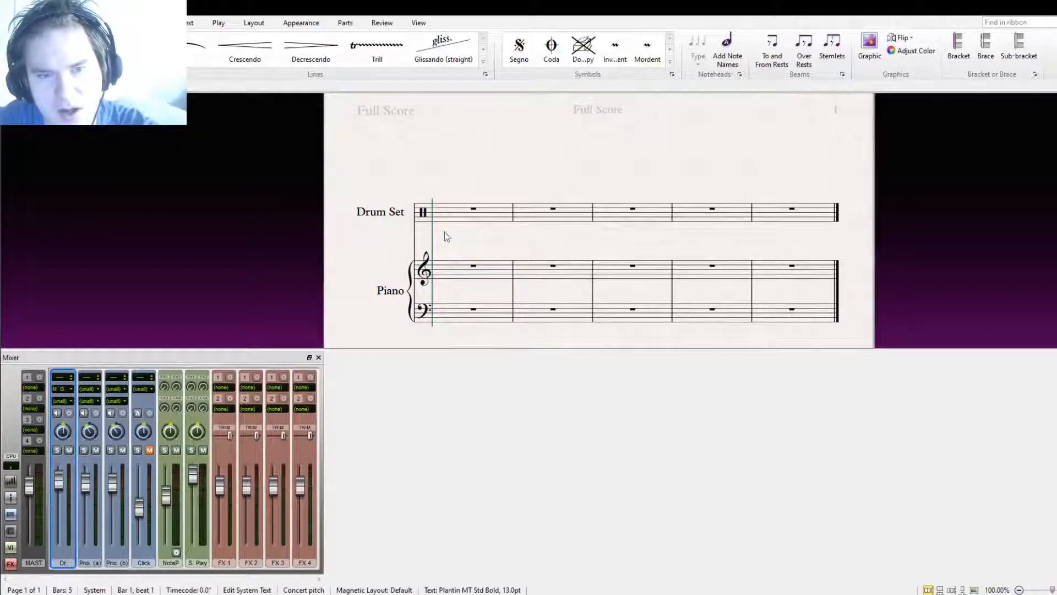
pyautogui.hotkey('ctrl', '5')
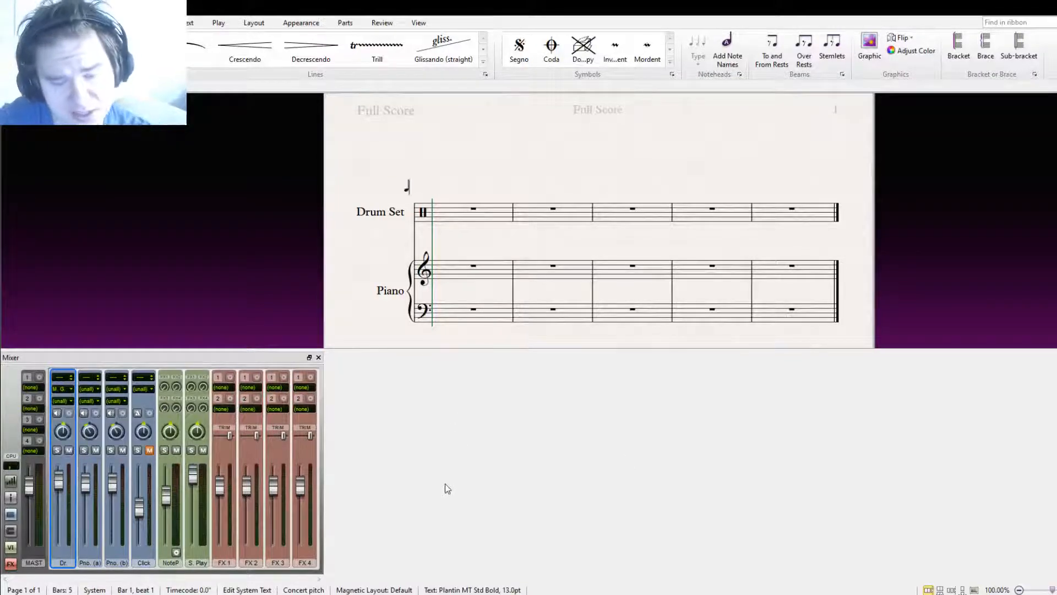
pyautogui.write('=60')
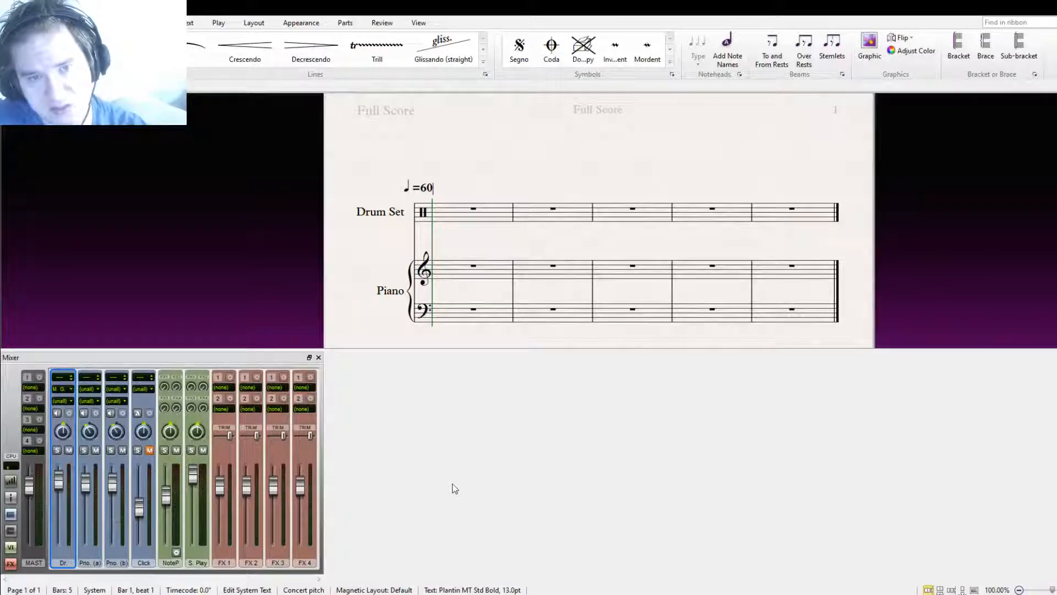
pyautogui.press('Escape')
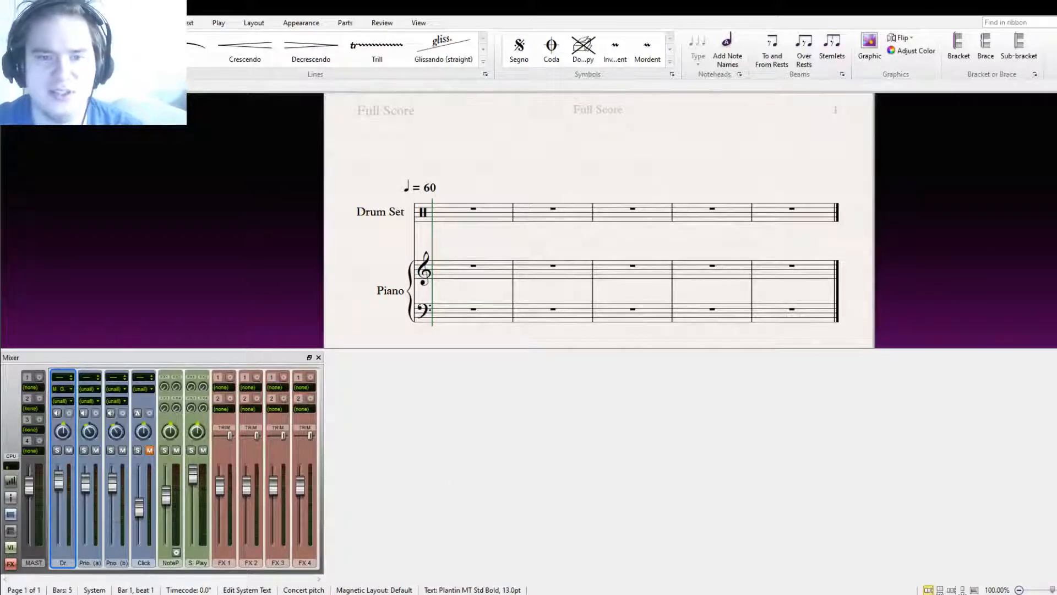
# Move the quarter note = 60 tempo marking slightly up and to the left, clear of the Drum Set staff
pyautogui.click(405, 176)
pyautogui.moveTo(418, 184); pyautogui.dragTo(396, 174)
pyautogui.press('Escape')
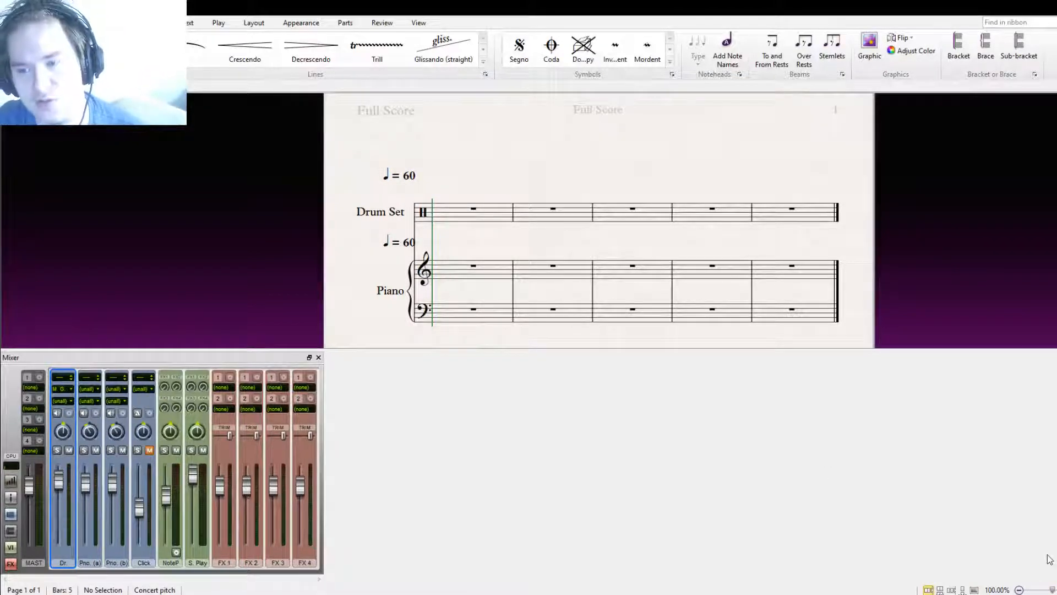
# Enter an eighth note on E4 at beat 1 of the first Drum Set bar
pyautogui.click(439, 221)
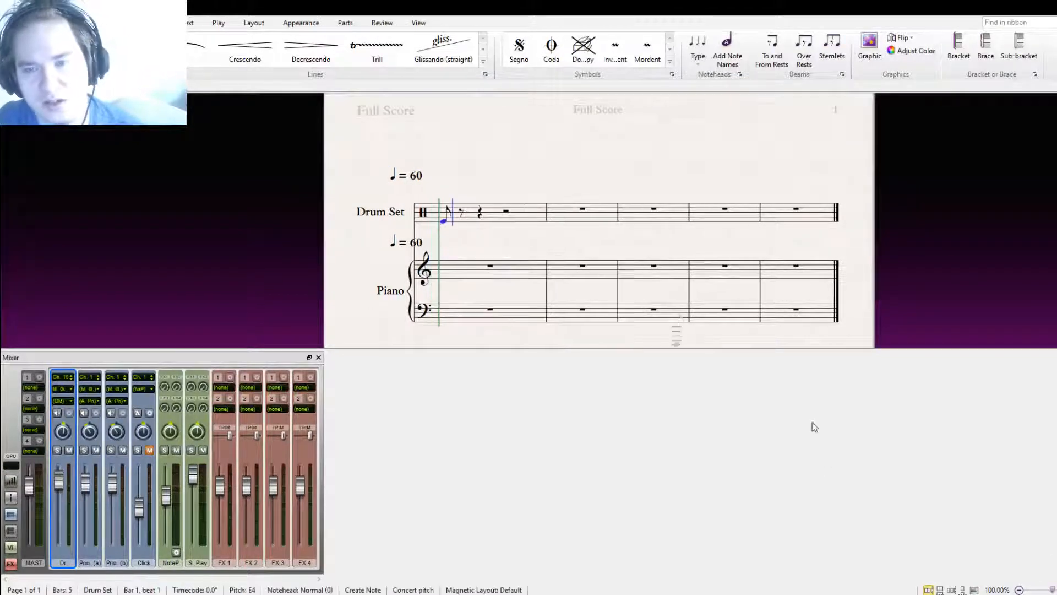
pyautogui.press('Escape')
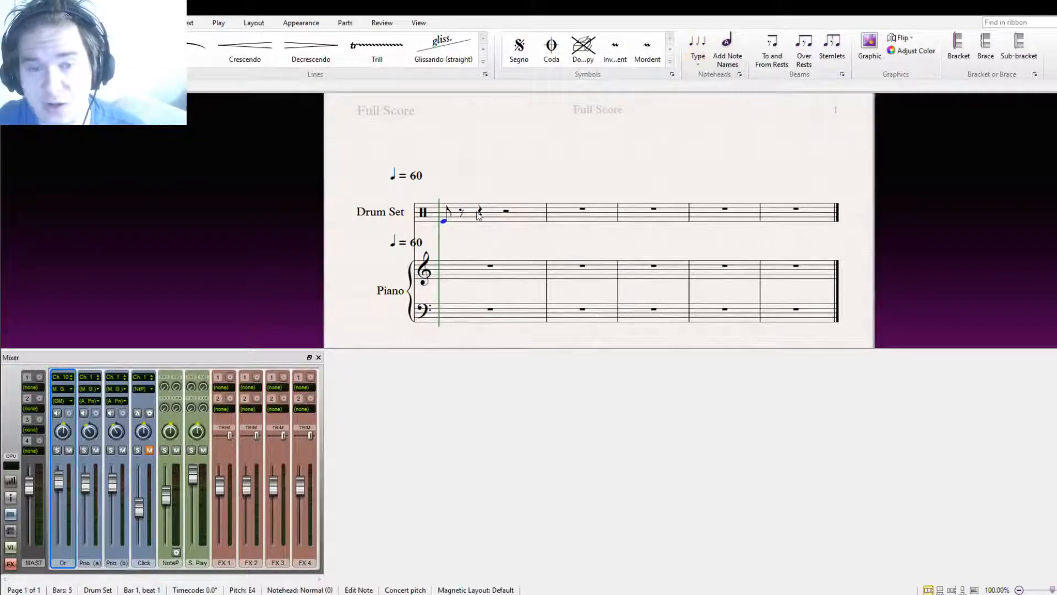
pyautogui.click(478, 246)
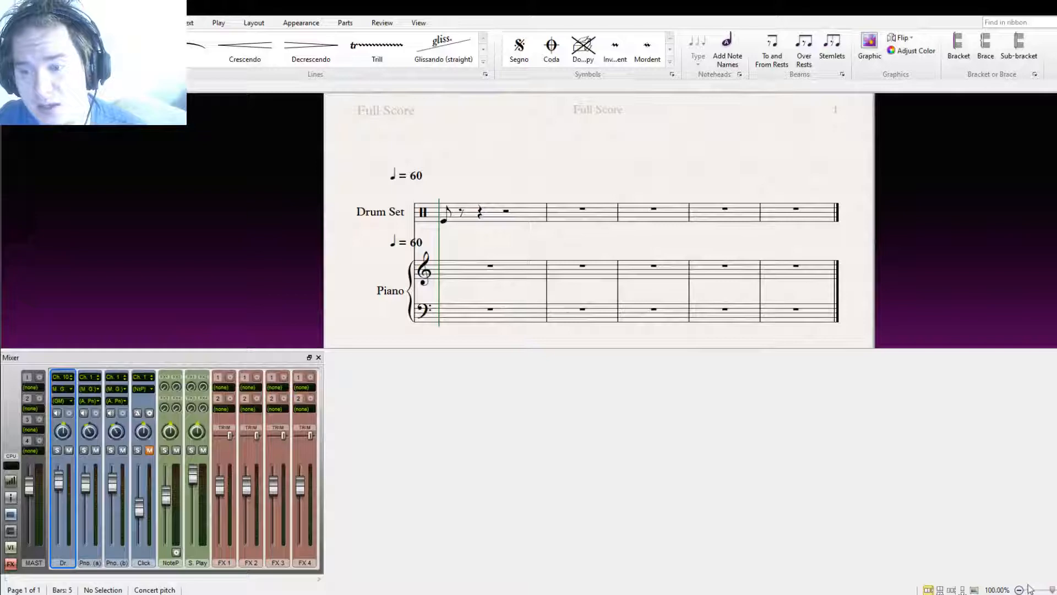
# Try a sixteenth note on E5 at beat 1.5 of the Drum Set's first bar and give it a cross notehead
pyautogui.click(463, 208)
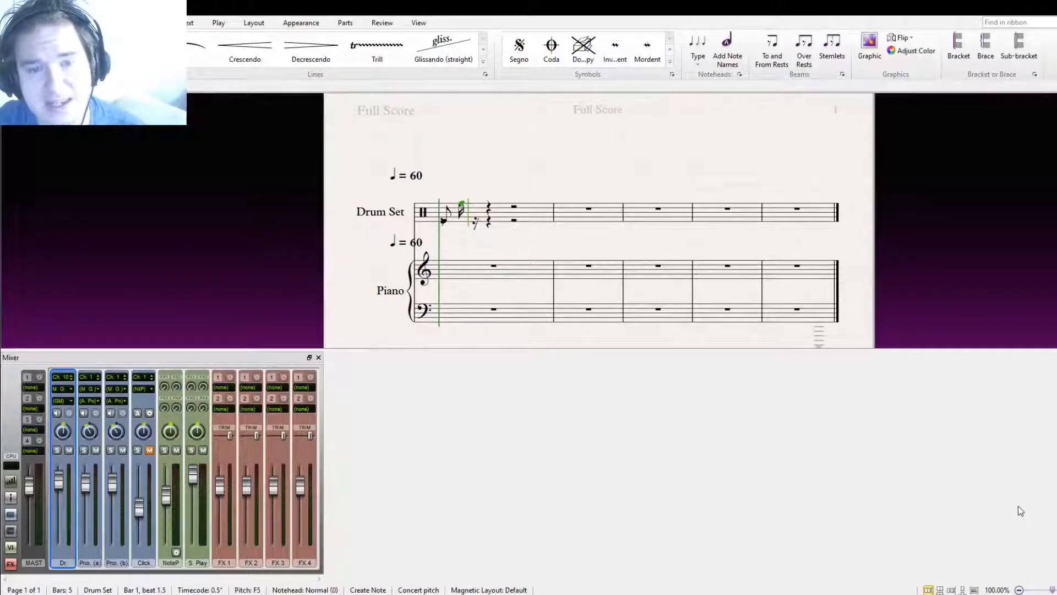
pyautogui.hotkey('ctrl', 'z')
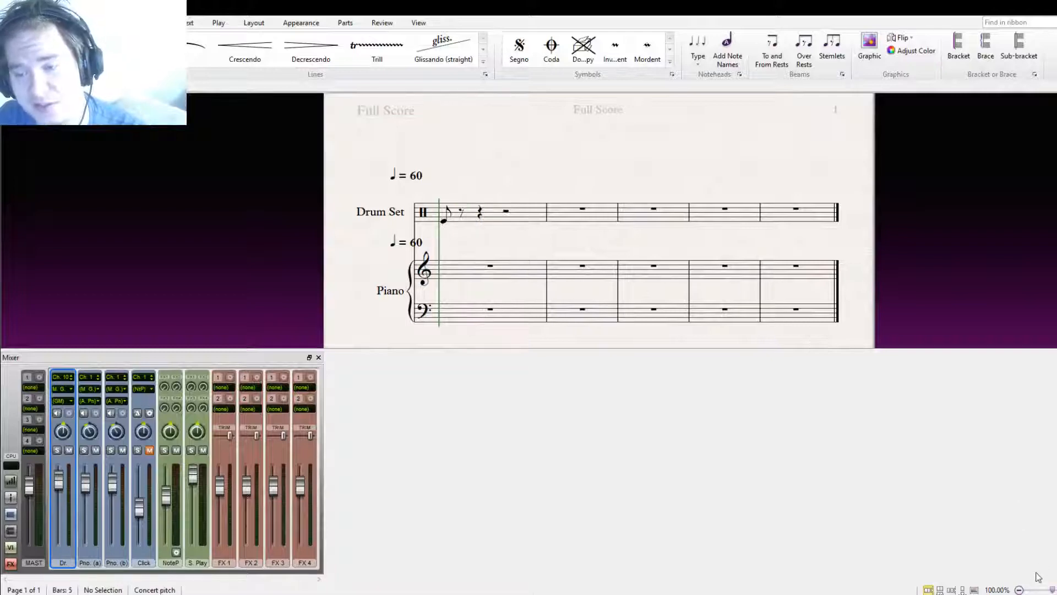
pyautogui.click(464, 208)
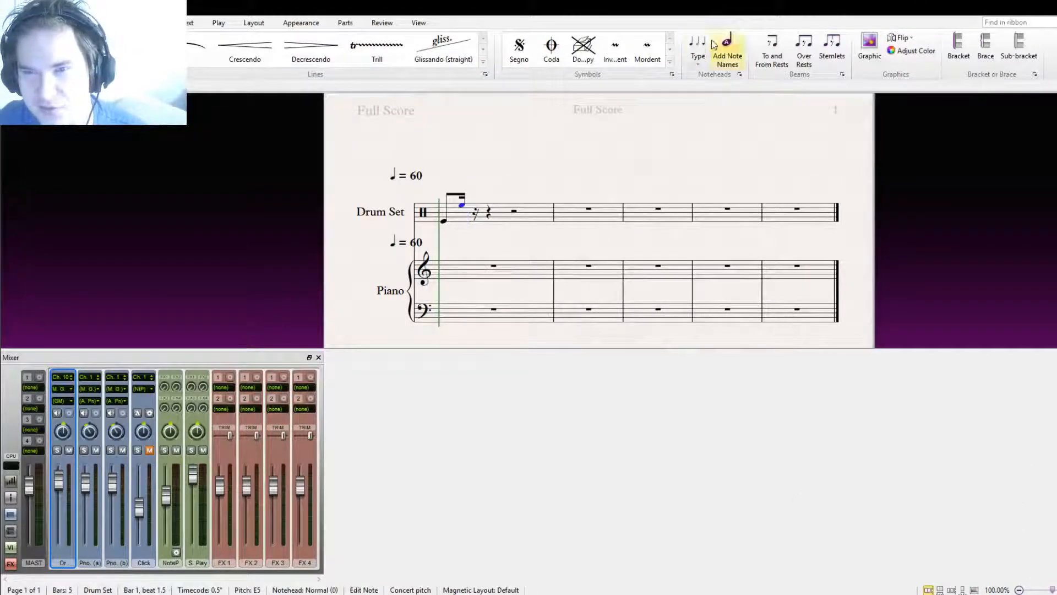
pyautogui.click(697, 50)
pyautogui.click(678, 149)
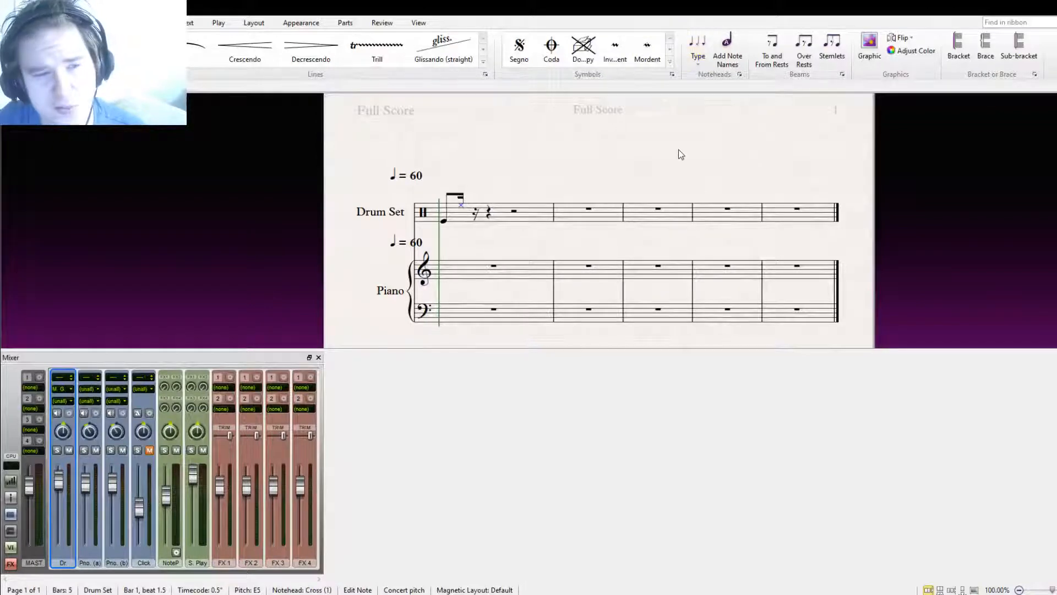
# Audition the two drum notes and lengthen the first one to a dotted eighth, replacing the cross-headed note
pyautogui.click(444, 220)
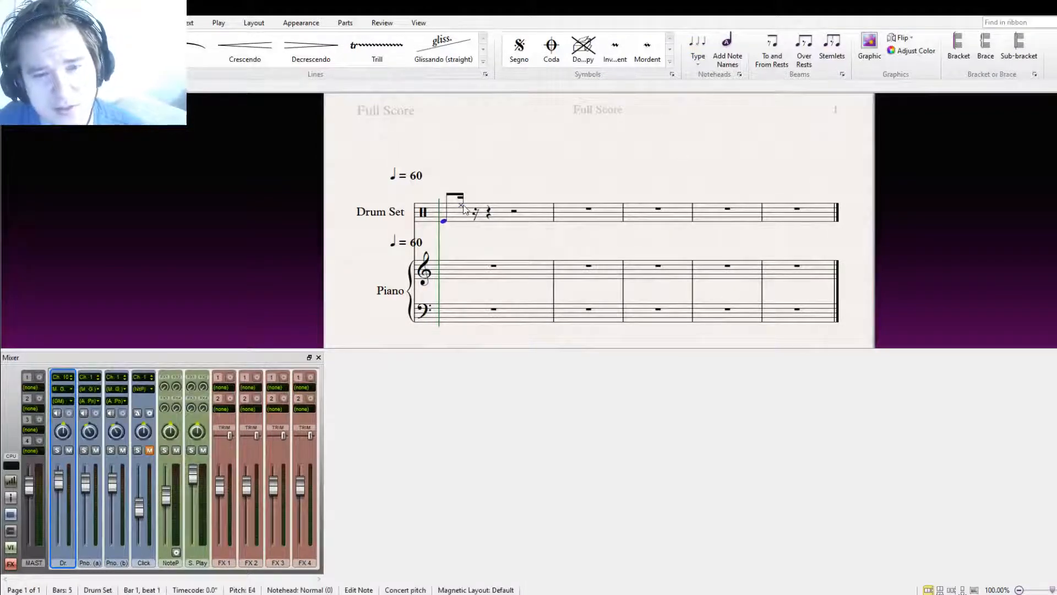
pyautogui.click(461, 205)
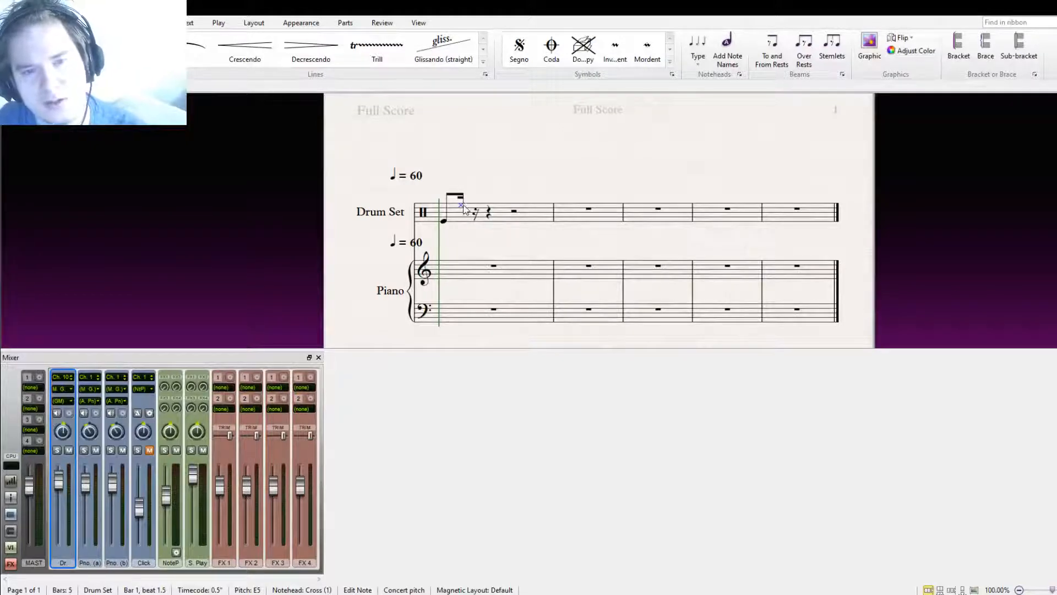
pyautogui.click(444, 220)
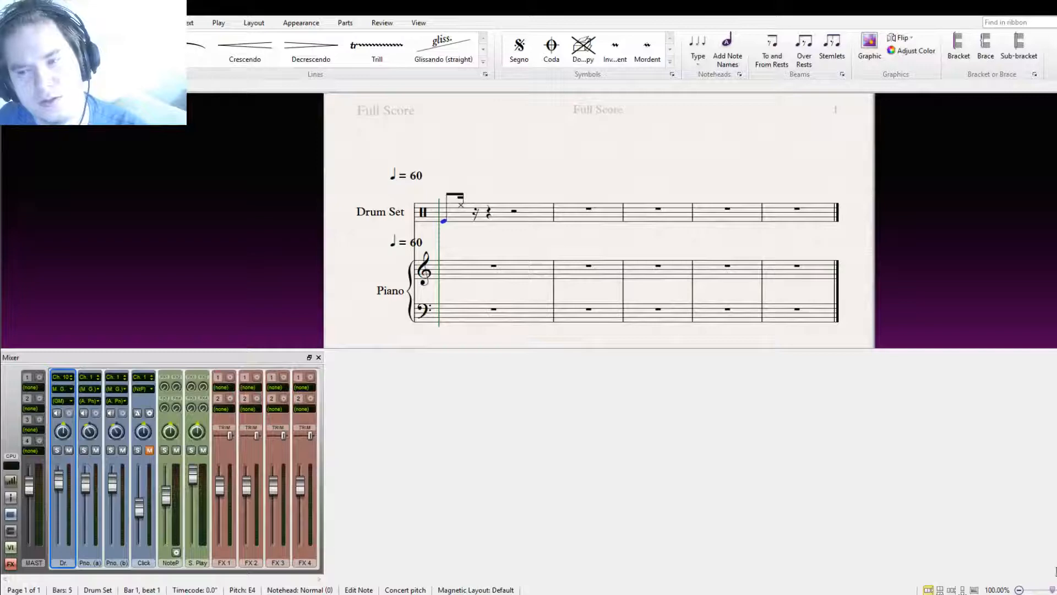
pyautogui.click(1055, 567)
pyautogui.press('space')
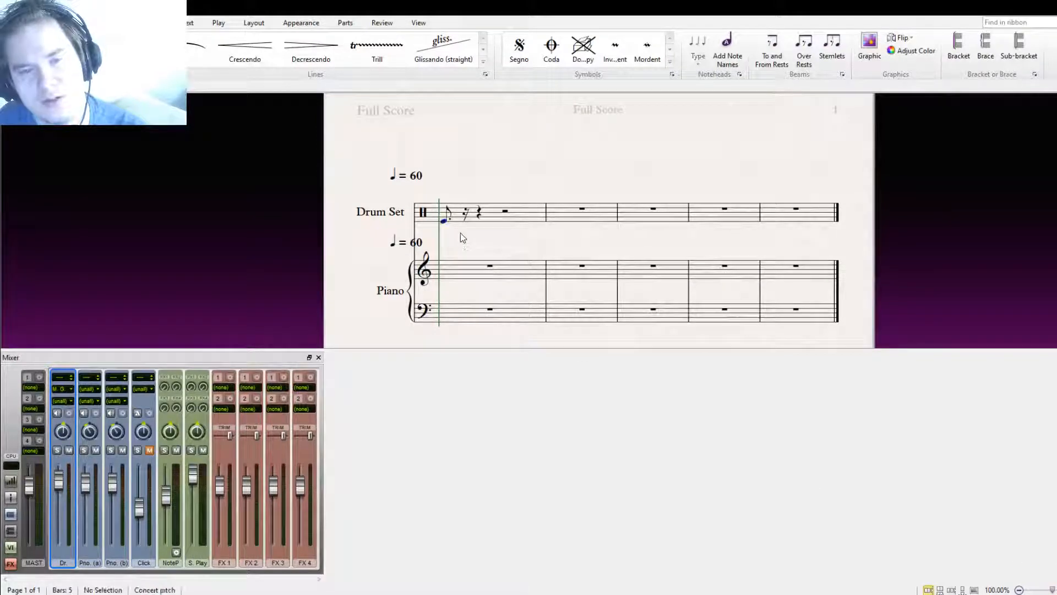
# Copy the dotted eighth drum note on beat 1 and paste it at beat 1.75
pyautogui.click(444, 221)
pyautogui.hotkey('ctrl', 'c')
pyautogui.click(466, 215)
pyautogui.hotkey('ctrl', 'v')
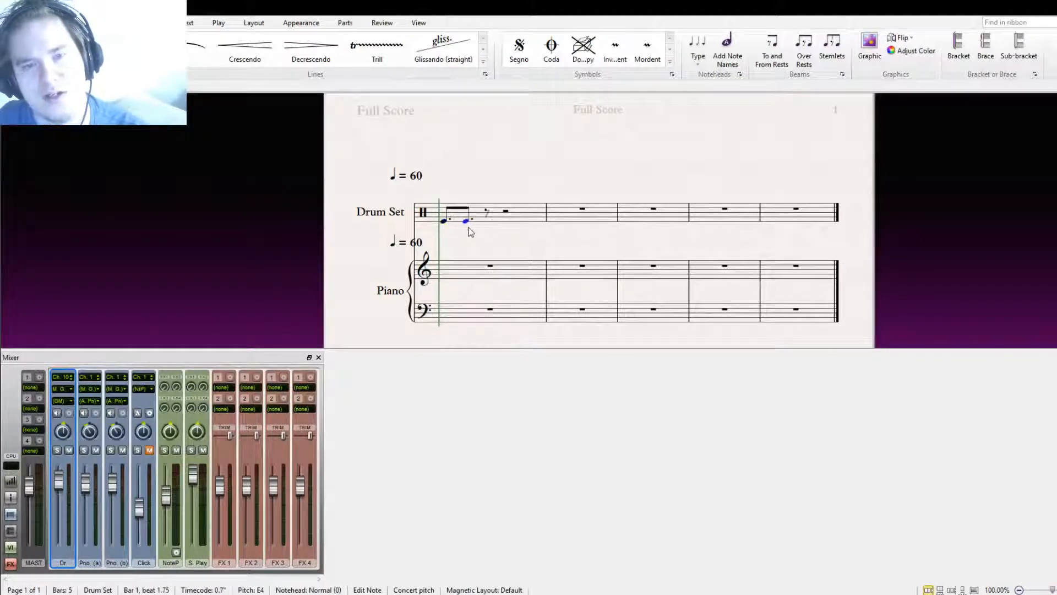
# Change the second drum note in bar 1 to a plain eighth note
pyautogui.press('Escape')
pyautogui.click(468, 223)
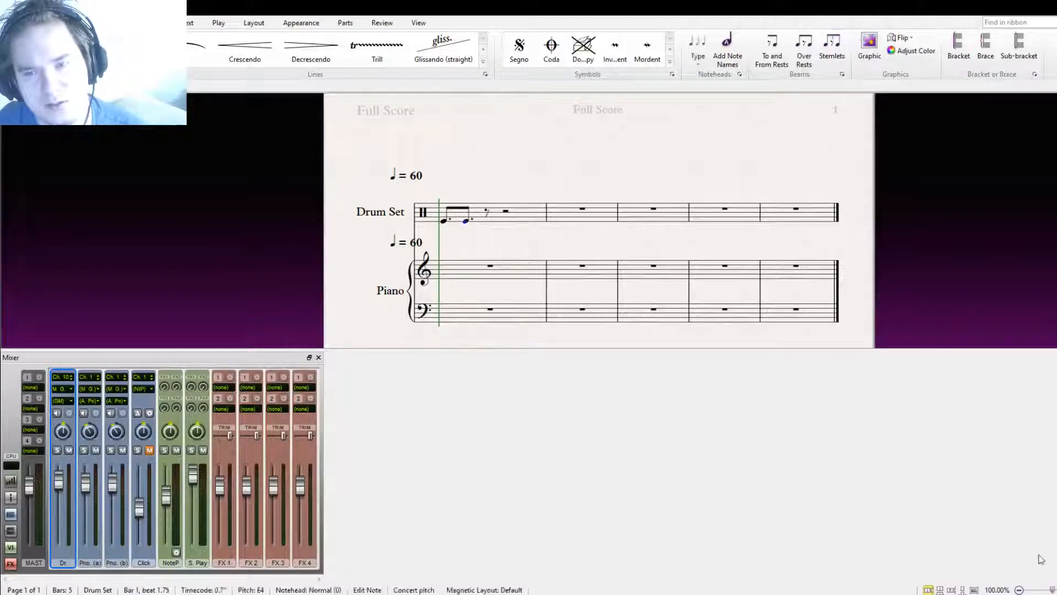
pyautogui.click(1046, 572)
pyautogui.press('Escape')
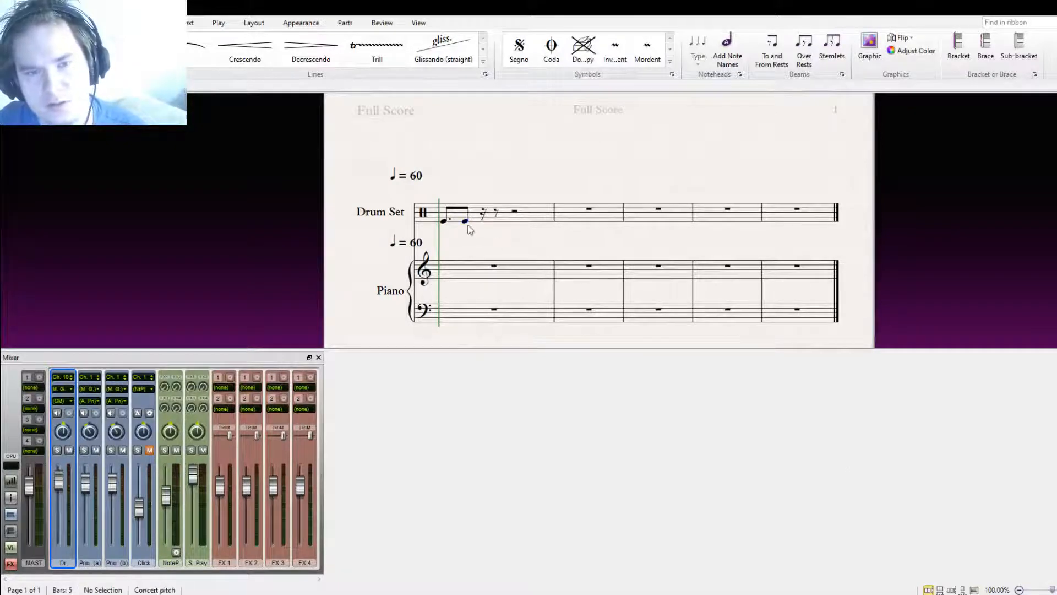
# Try sixteenth, dotted sixteenth and dotted eighth durations on the second drum note, then restore its plain eighth value
pyautogui.click(467, 222)
pyautogui.click(1037, 556)
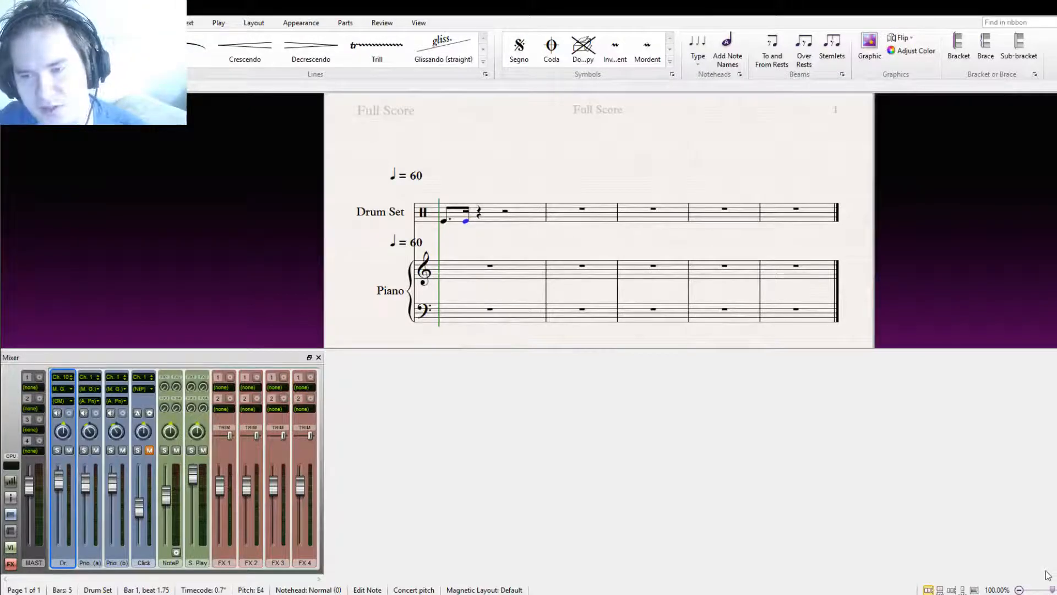
pyautogui.click(1052, 576)
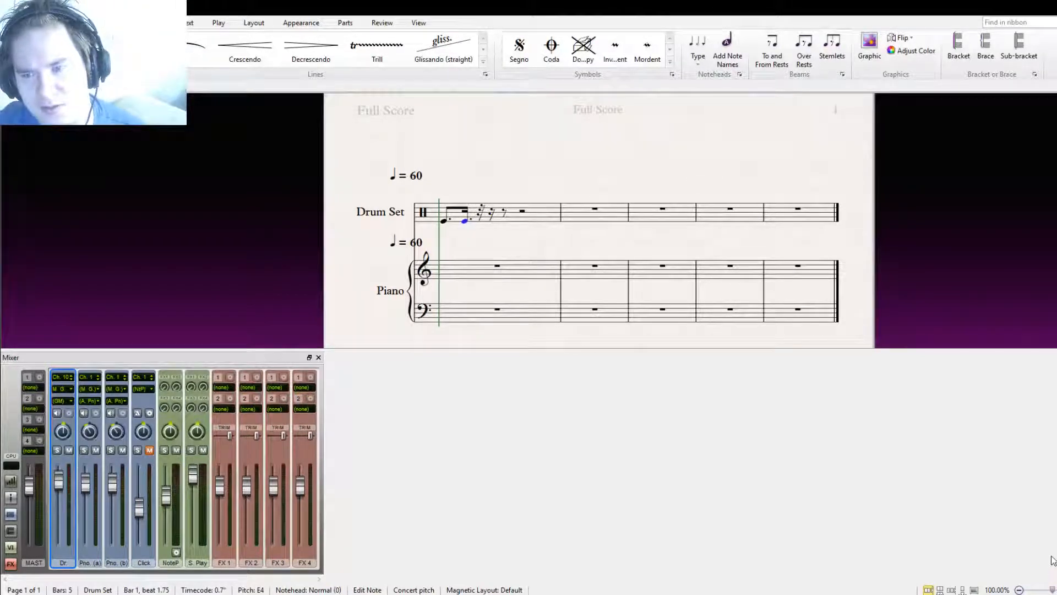
pyautogui.click(1052, 558)
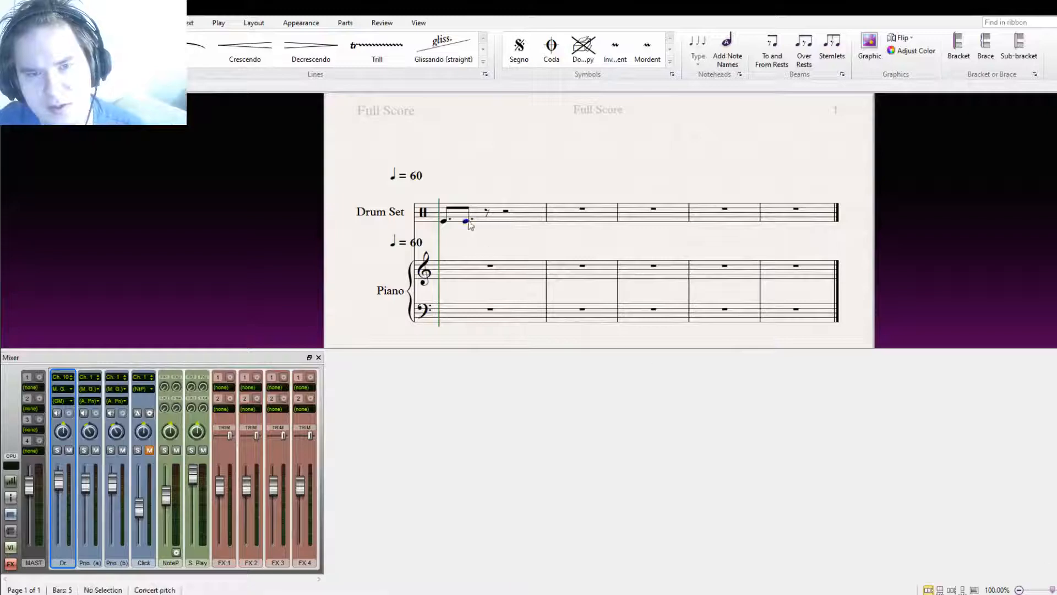
pyautogui.click(1055, 570)
pyautogui.click(491, 250)
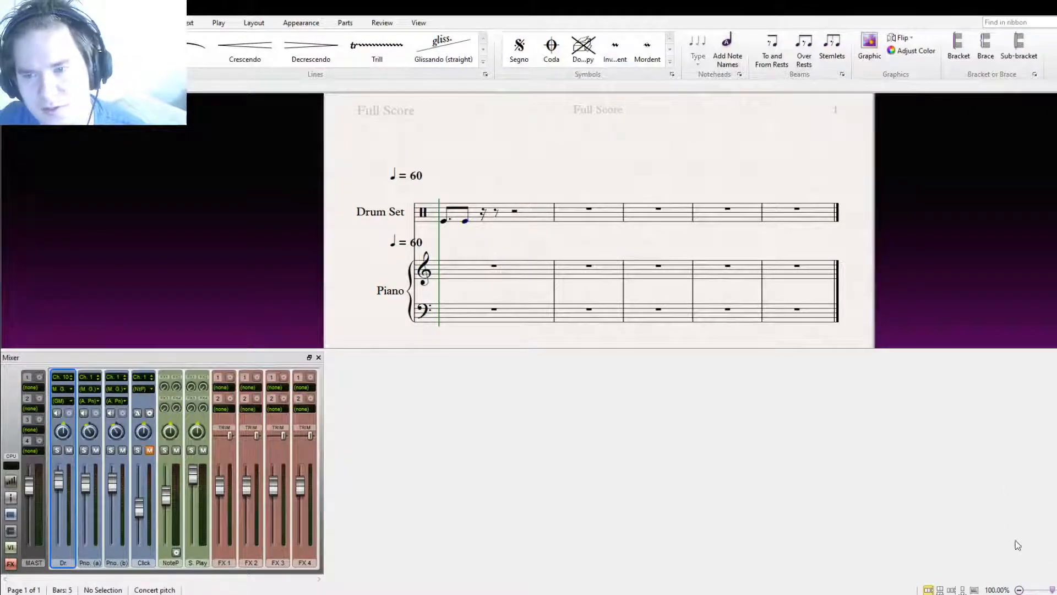
# Add a sixteenth note on E4 at beat 2.25 of the Drum Set and repeat the three-note pattern twice into bar 2
pyautogui.click(480, 222)
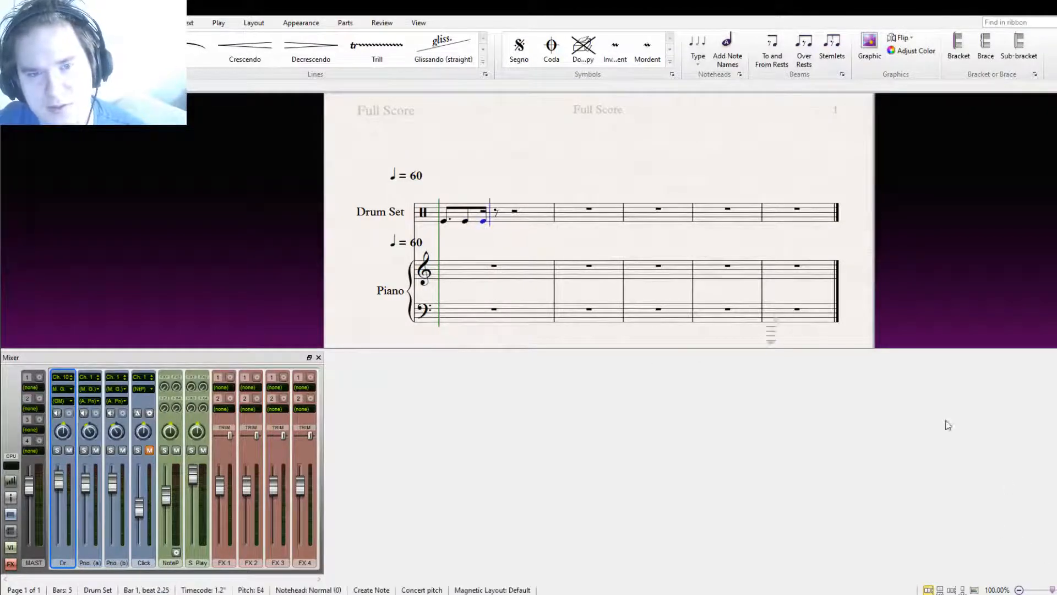
pyautogui.click(444, 221)
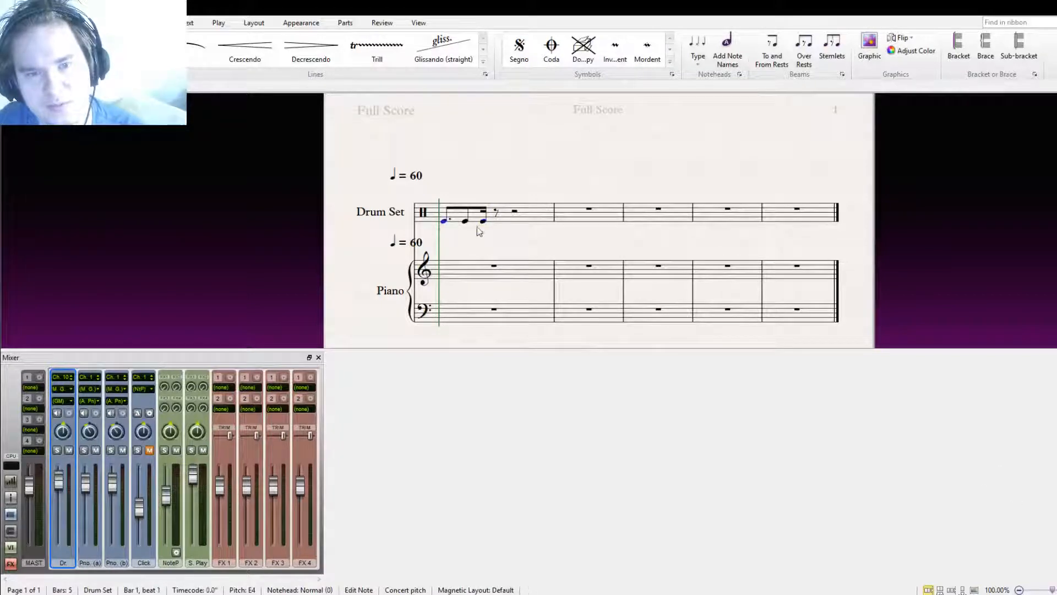
pyautogui.keyDown('ctrl'); pyautogui.click(465, 222); pyautogui.keyUp('ctrl')
pyautogui.keyDown('ctrl'); pyautogui.click(483, 221); pyautogui.keyUp('ctrl')
pyautogui.press('r')
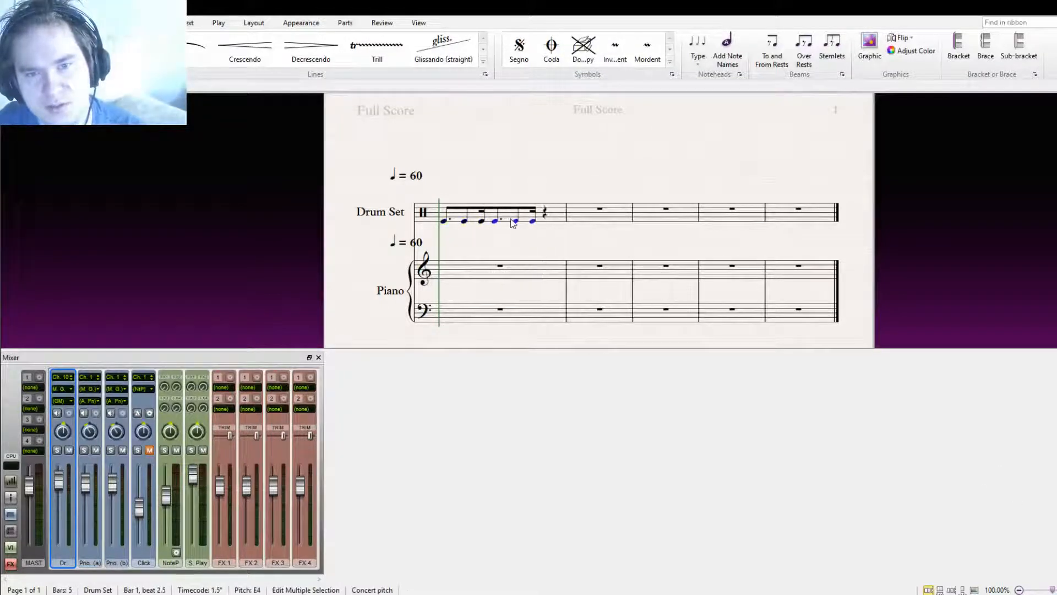
pyautogui.press('r')
pyautogui.press('Escape')
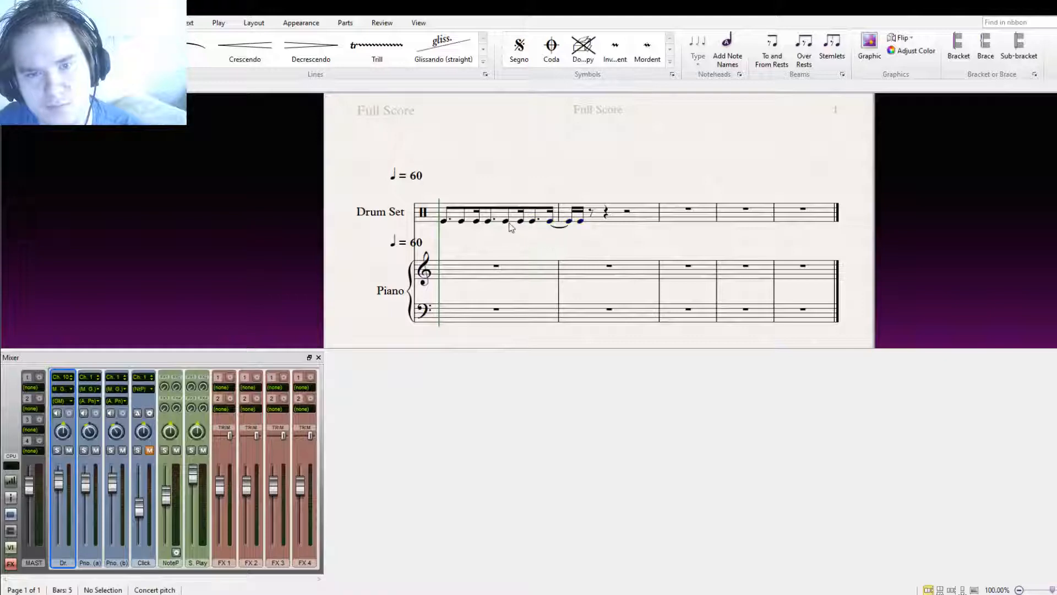
# Play back the Drum Set pattern from the first bar to check its rhythm
pyautogui.click(515, 221)
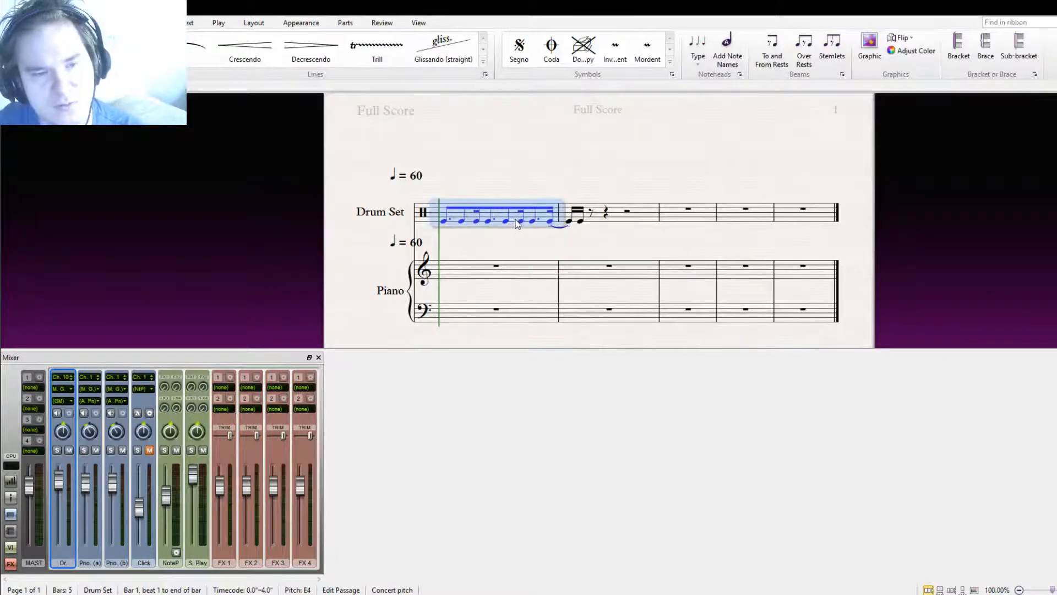
pyautogui.hotkey('ctrl', '-')
pyautogui.hotkey('ctrl', '-')
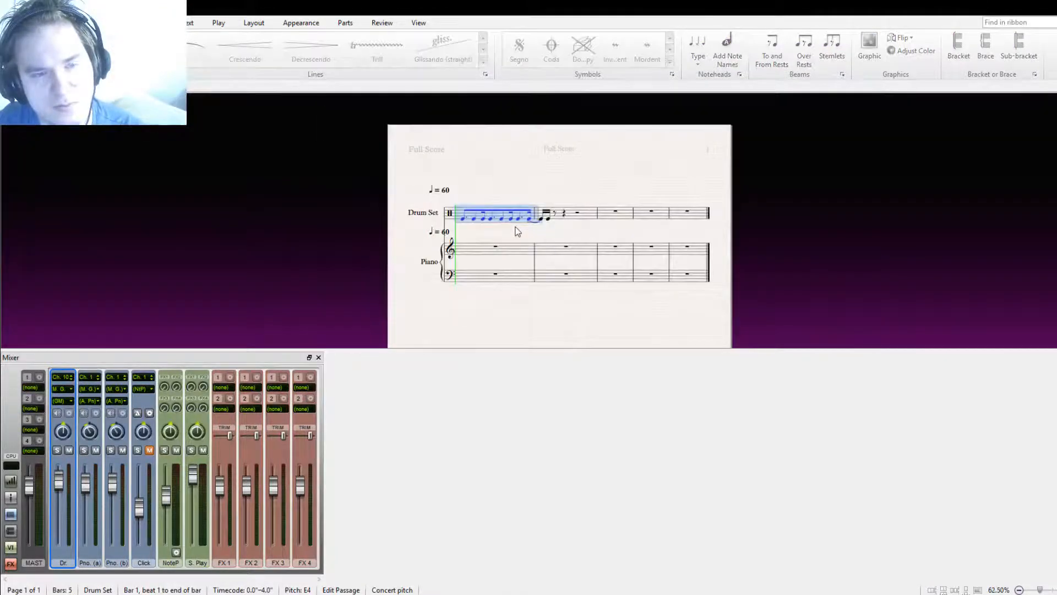
pyautogui.press('space')
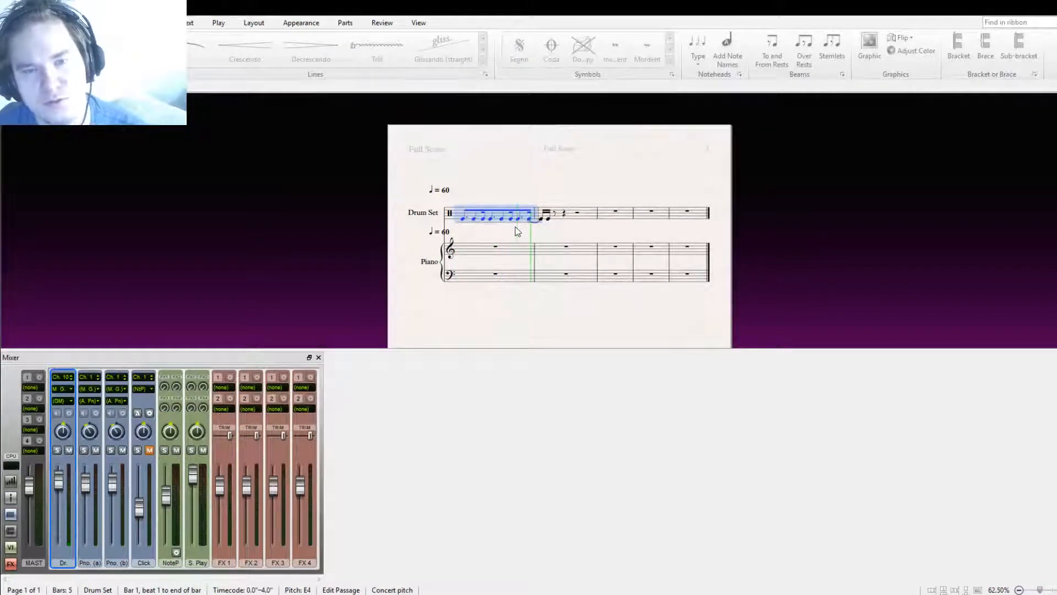
pyautogui.press('space')
# Add a Tenor Saxophone staff above the Drum Set
pyautogui.click(464, 234)
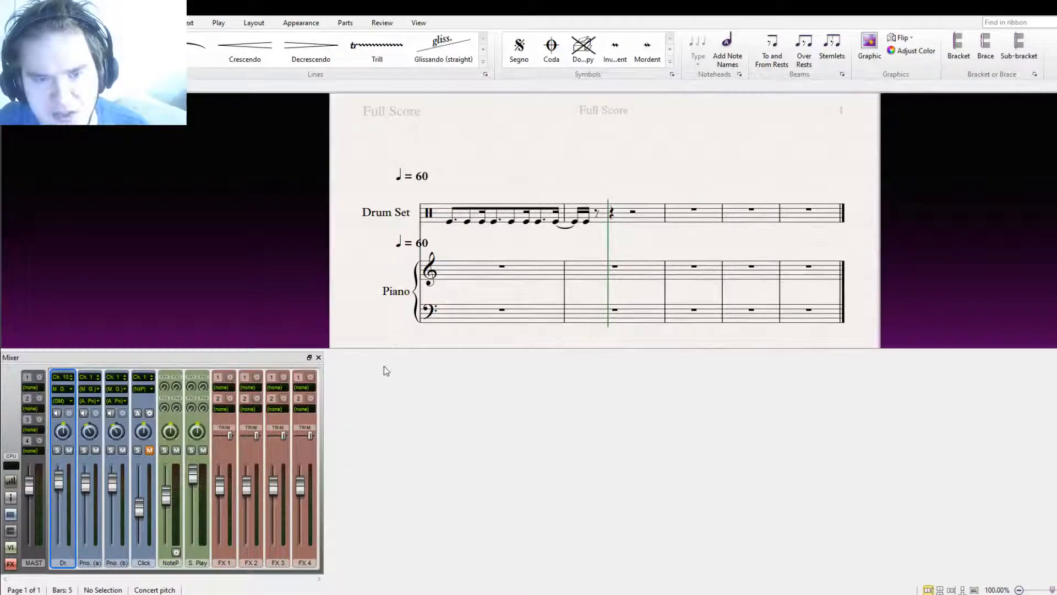
pyautogui.click(715, 441)
pyautogui.moveTo(490, 168); pyautogui.dragTo(473, 183)
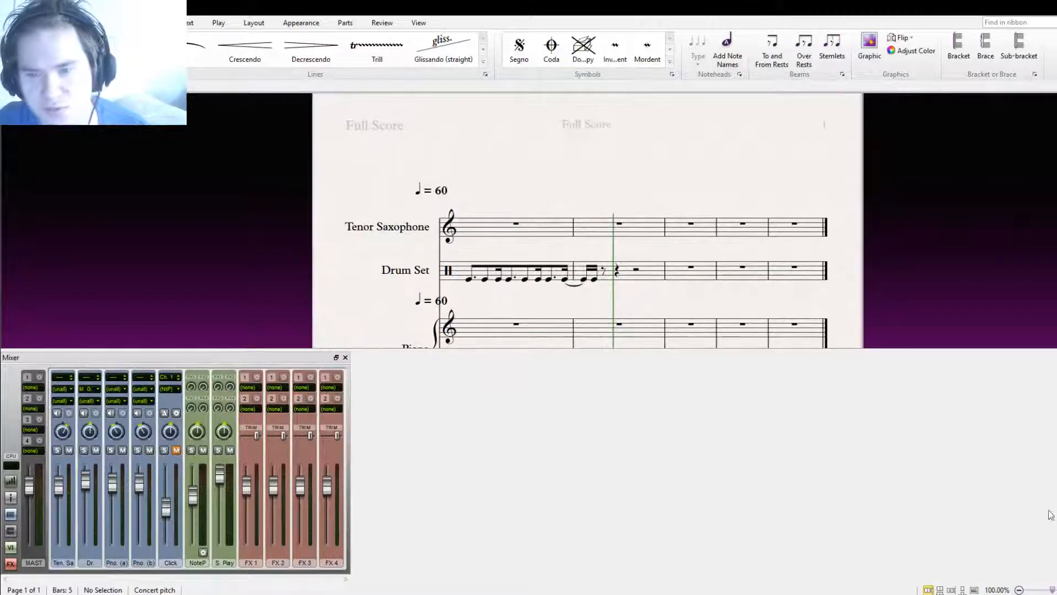
# Enter trial eighth notes on beats 1 and 2 of Tenor Saxophone bar 1 and switch its mixer playback device to the Drum Set's
pyautogui.click(474, 229)
pyautogui.click(500, 226)
pyautogui.click(495, 235)
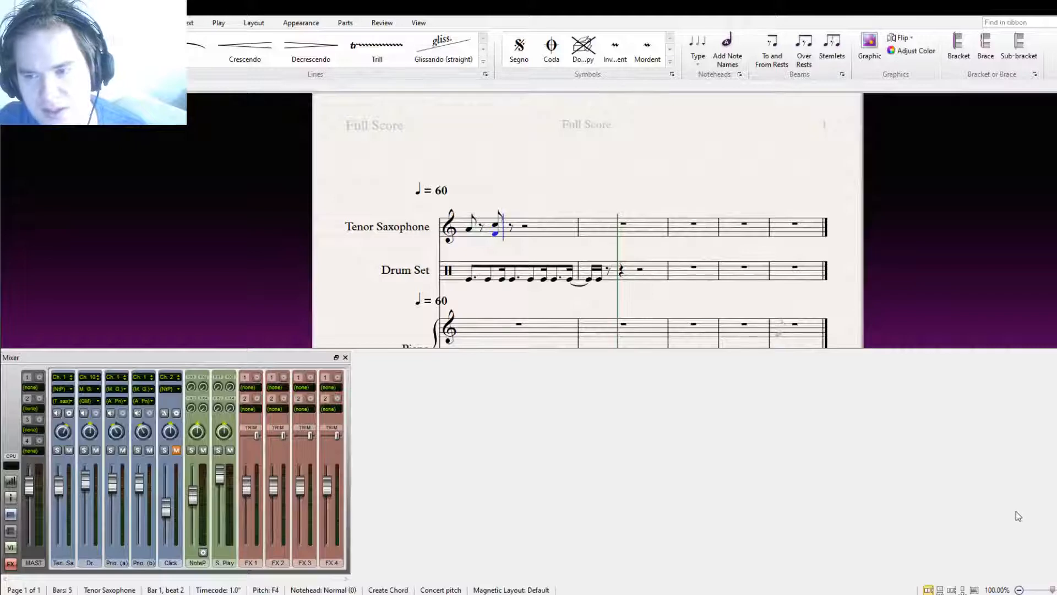
pyautogui.click(72, 392)
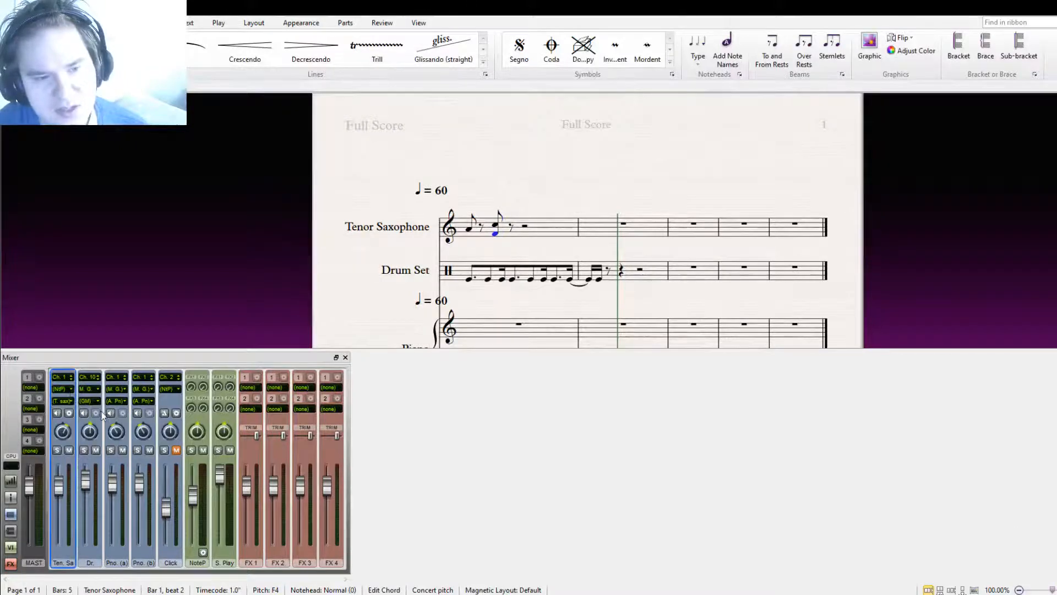
pyautogui.moveTo(495, 234); pyautogui.dragTo(498, 237)
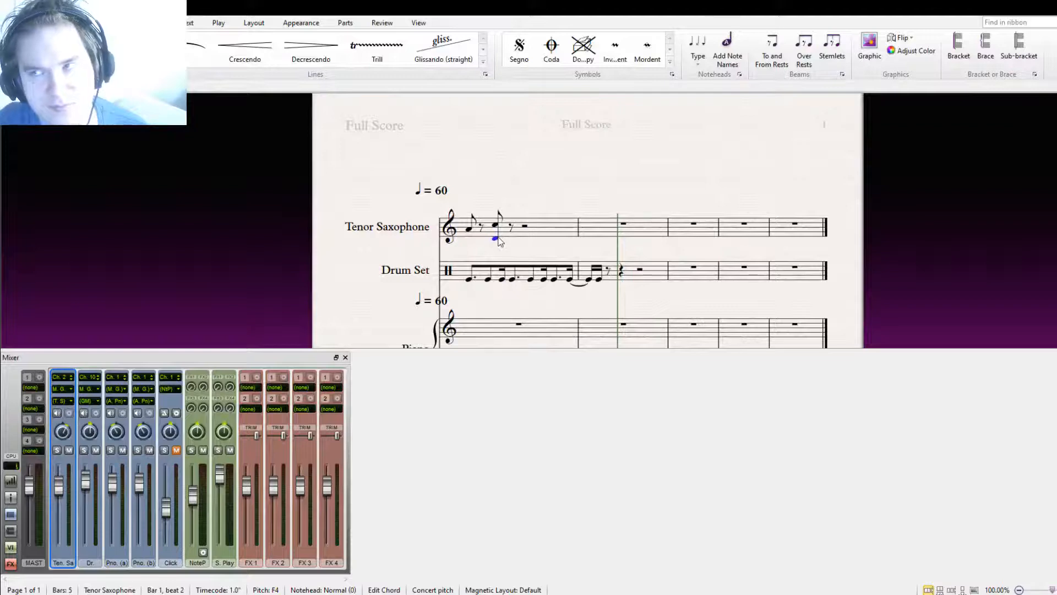
# Clear the trial notes from bar 1 of the Tenor Saxophone
pyautogui.click(522, 236)
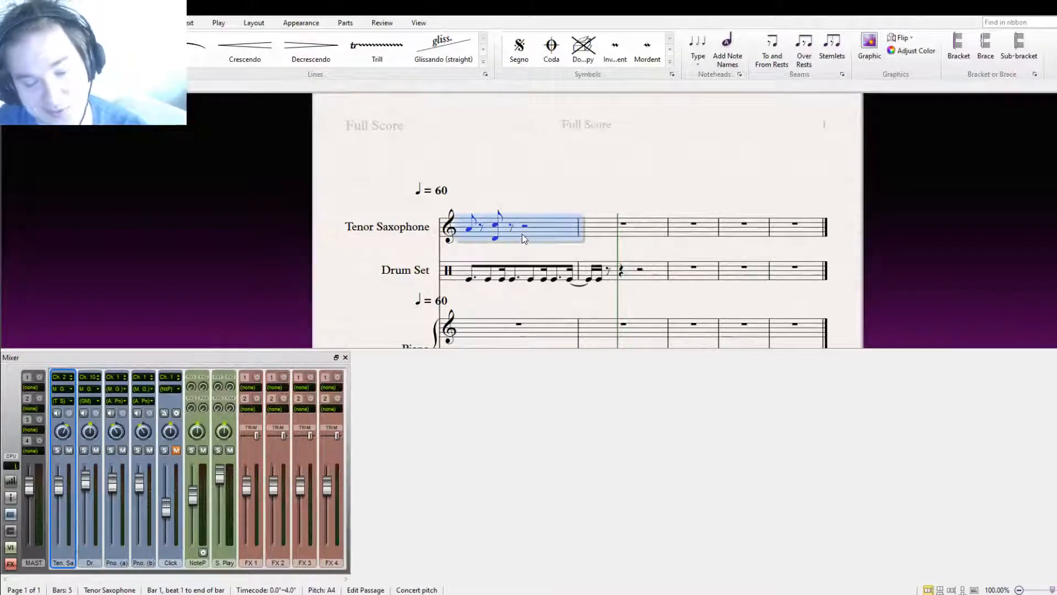
pyautogui.press('Delete')
pyautogui.press('Escape')
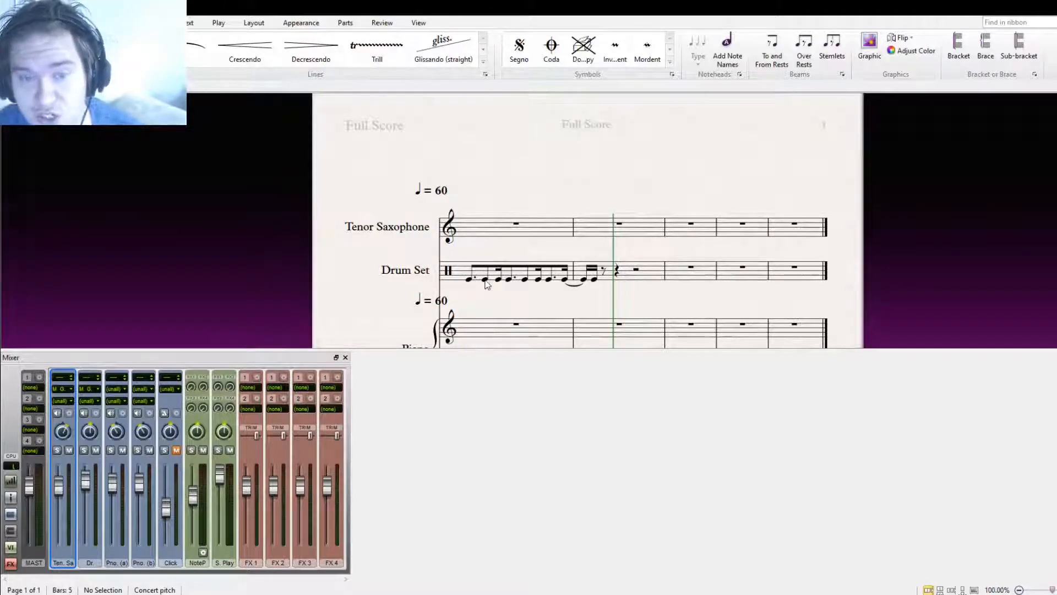
# Switch the score to Panorama view and audition the Drum Set notes in bar 1 individually
pyautogui.moveTo(498, 339); pyautogui.dragTo(473, 249)
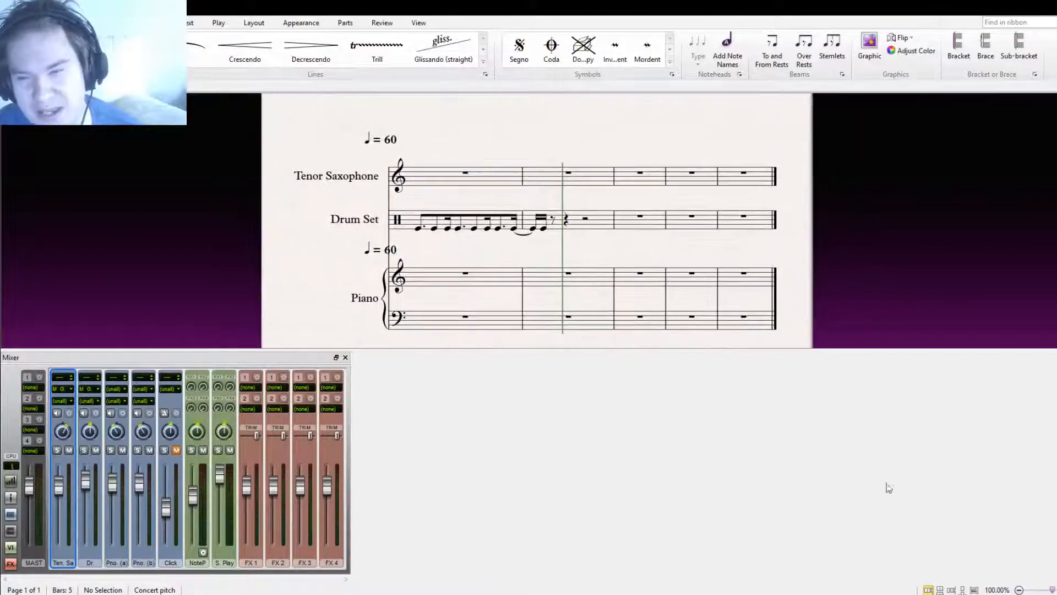
pyautogui.click(976, 589)
pyautogui.moveTo(360, 264); pyautogui.dragTo(582, 223)
pyautogui.click(437, 207)
pyautogui.click(451, 207)
pyautogui.click(462, 207)
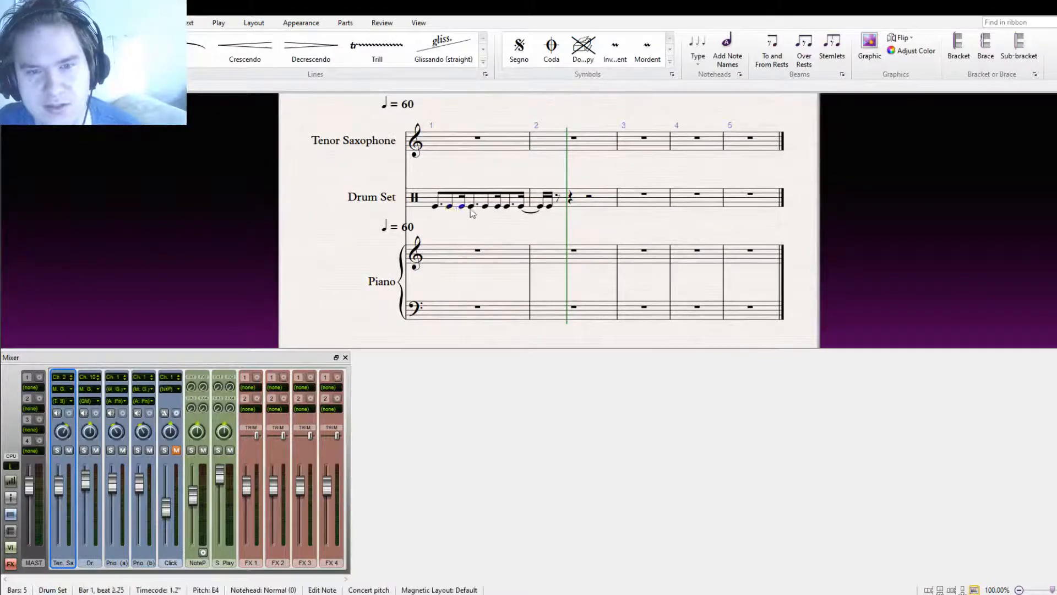
pyautogui.click(472, 206)
pyautogui.click(486, 207)
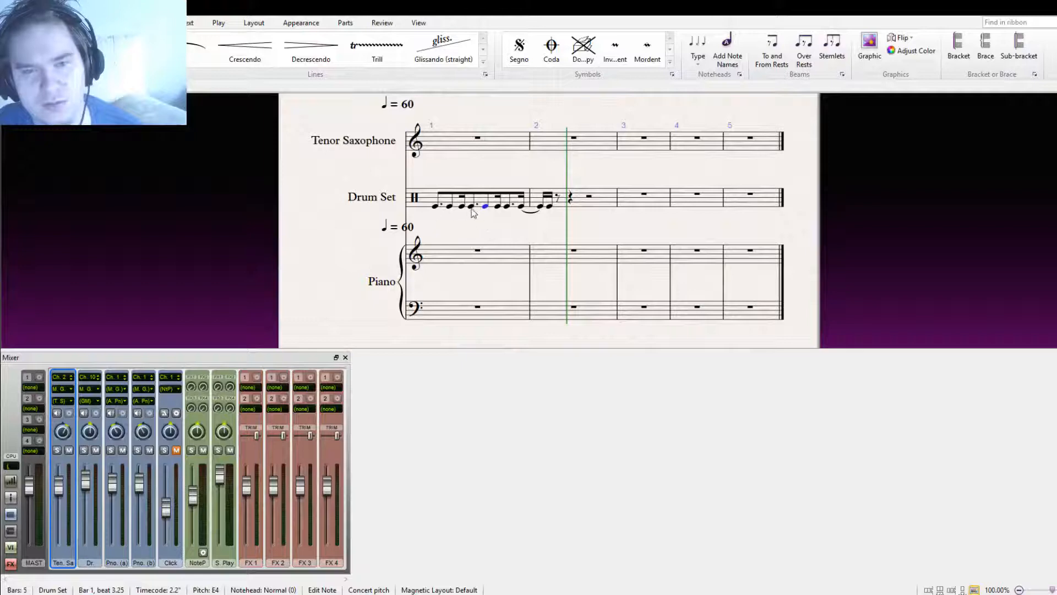
# Replace the Drum Set rhythm in bar 1 with four quarter notes on E4
pyautogui.click(436, 207)
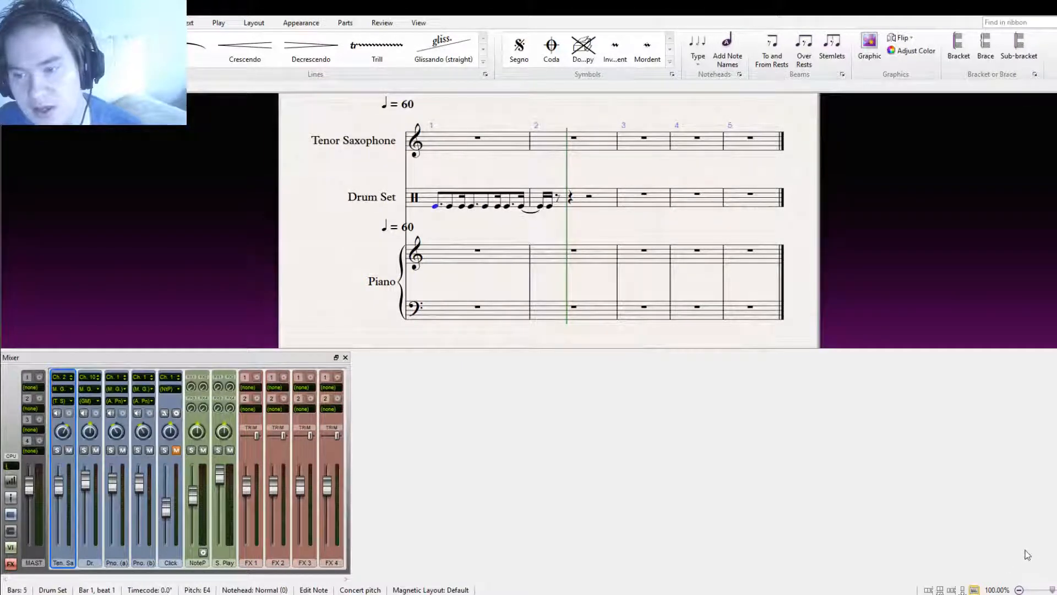
pyautogui.press('4')
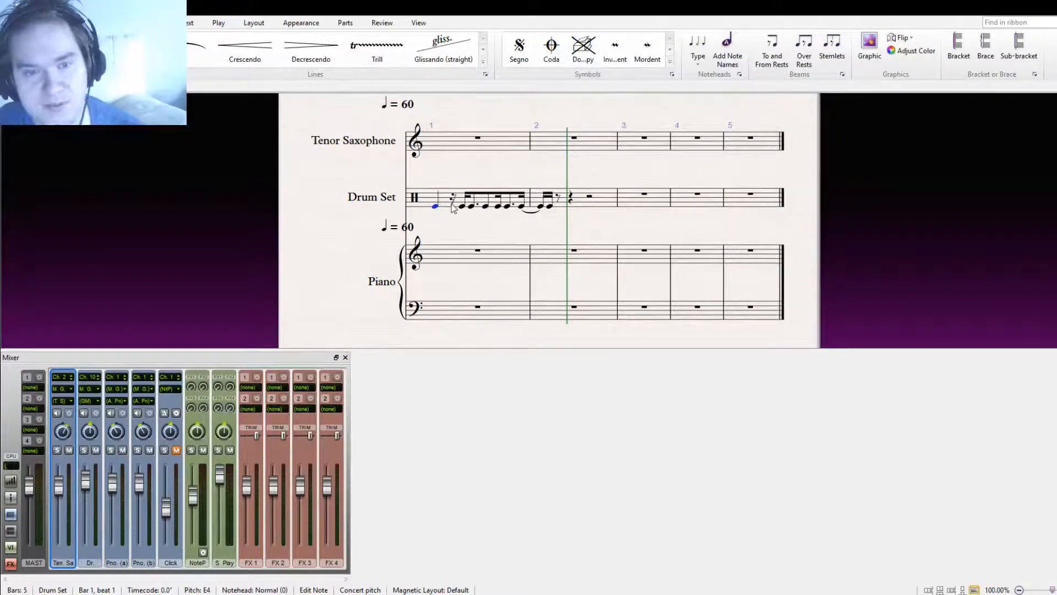
pyautogui.press('r')
pyautogui.press('r')
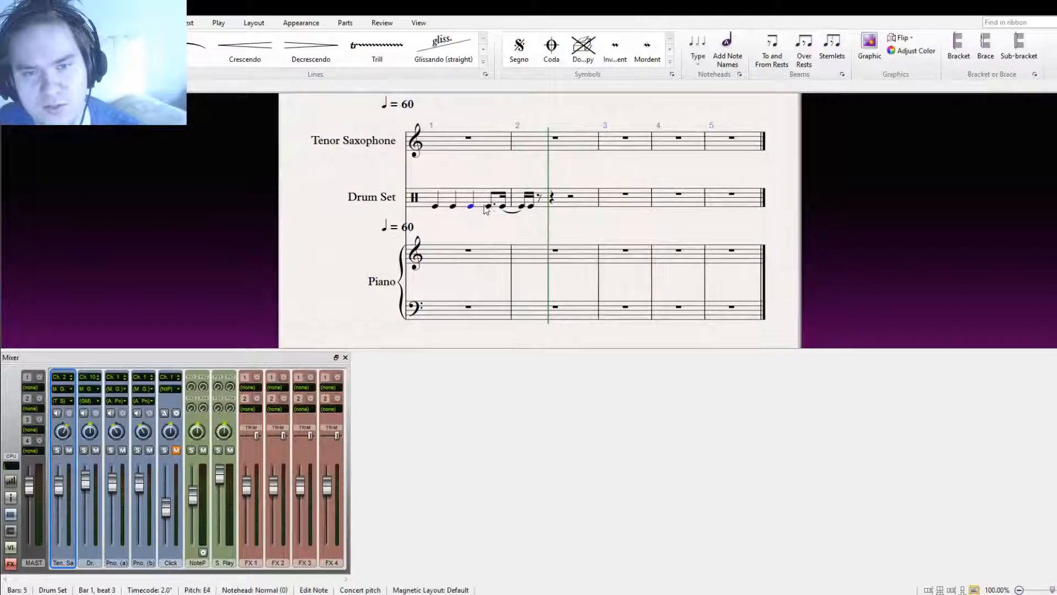
pyautogui.press('4')
pyautogui.press('Escape')
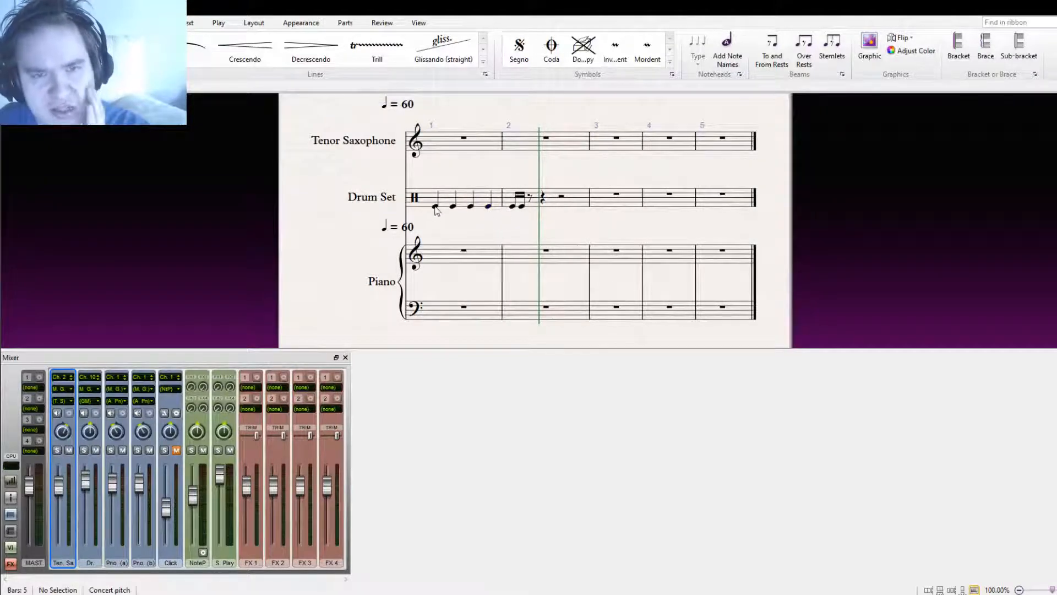
# Shorten the first Drum Set note to an eighth and add a dotted sixteenth on E4 at beat 1.5
pyautogui.click(435, 208)
pyautogui.press('4')
pyautogui.press('Escape')
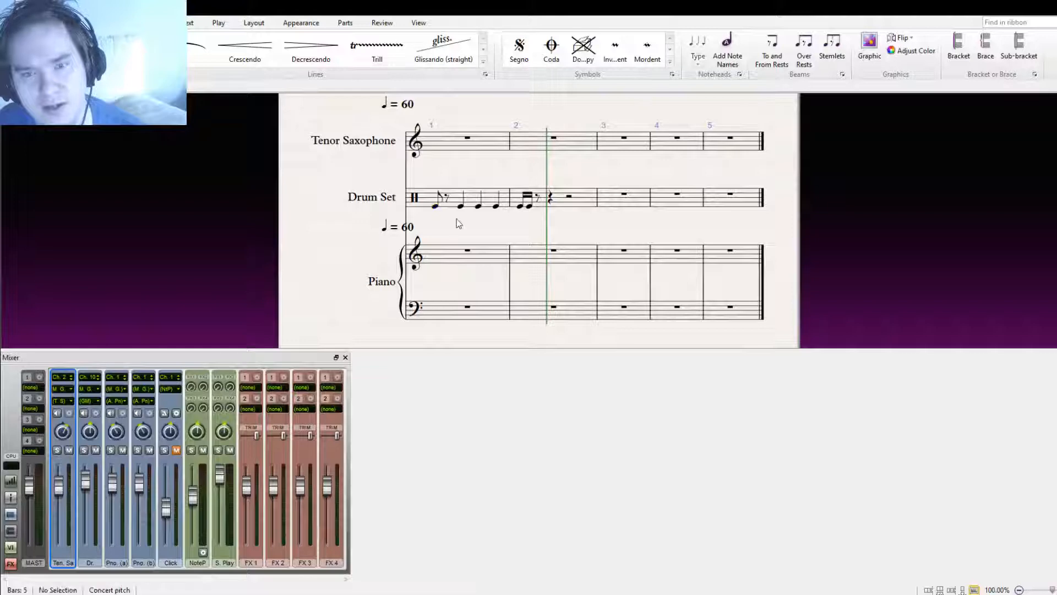
pyautogui.click(447, 209)
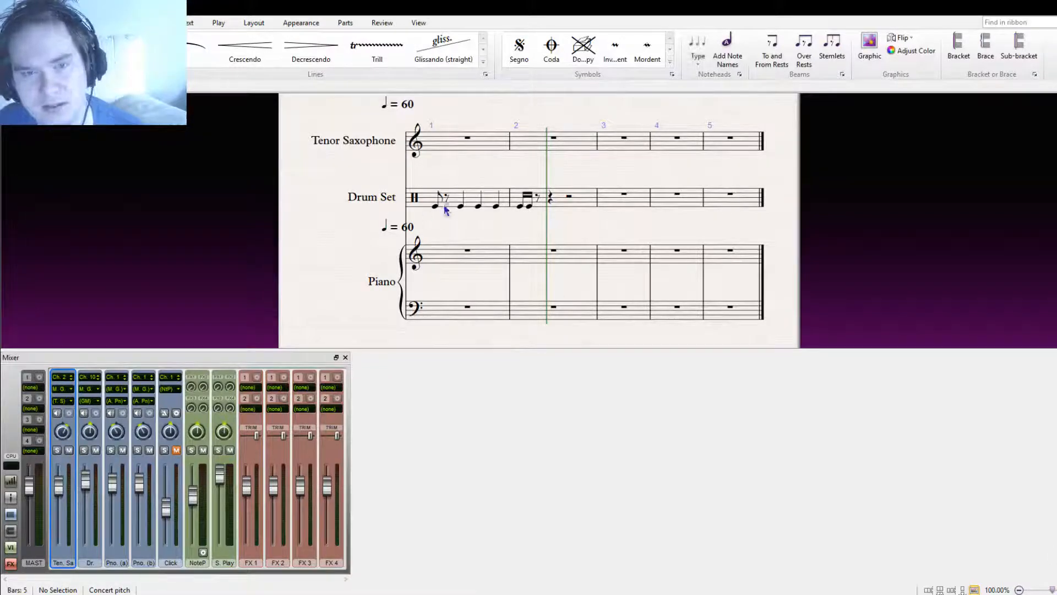
pyautogui.press('Escape')
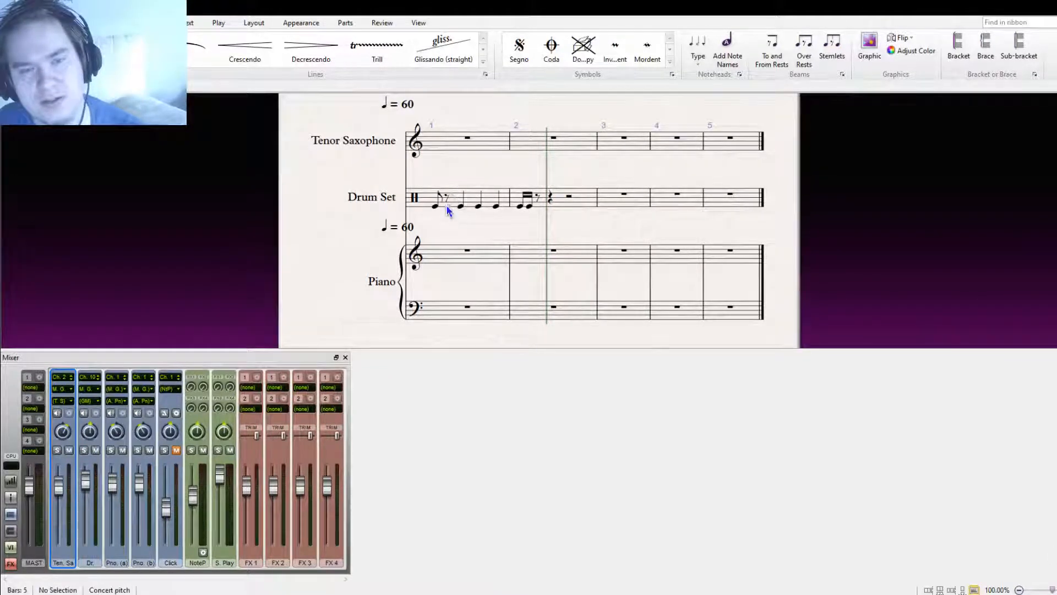
pyautogui.click(446, 207)
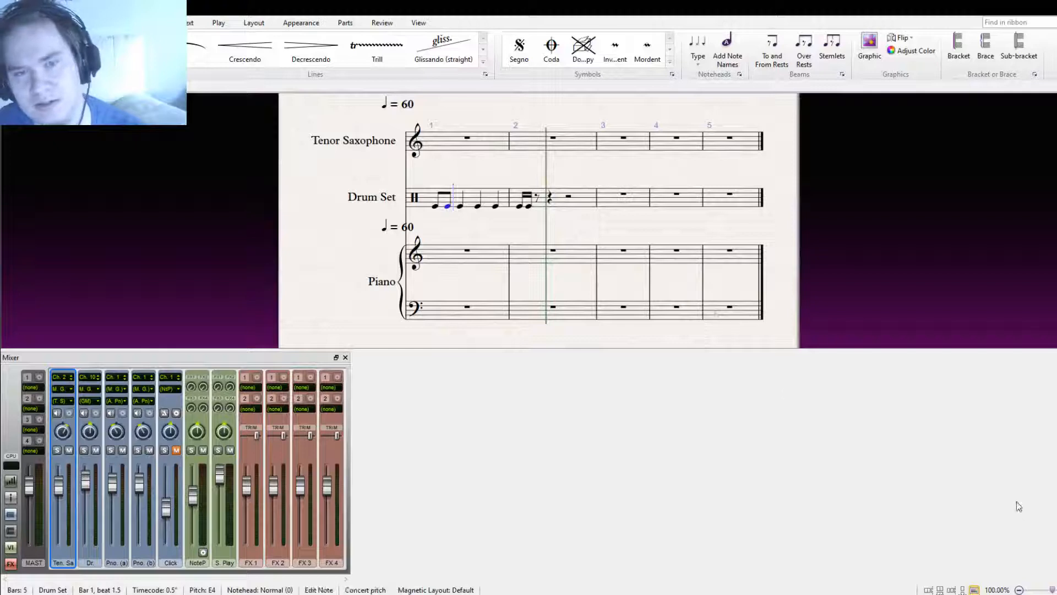
pyautogui.press('3')
pyautogui.press('Escape')
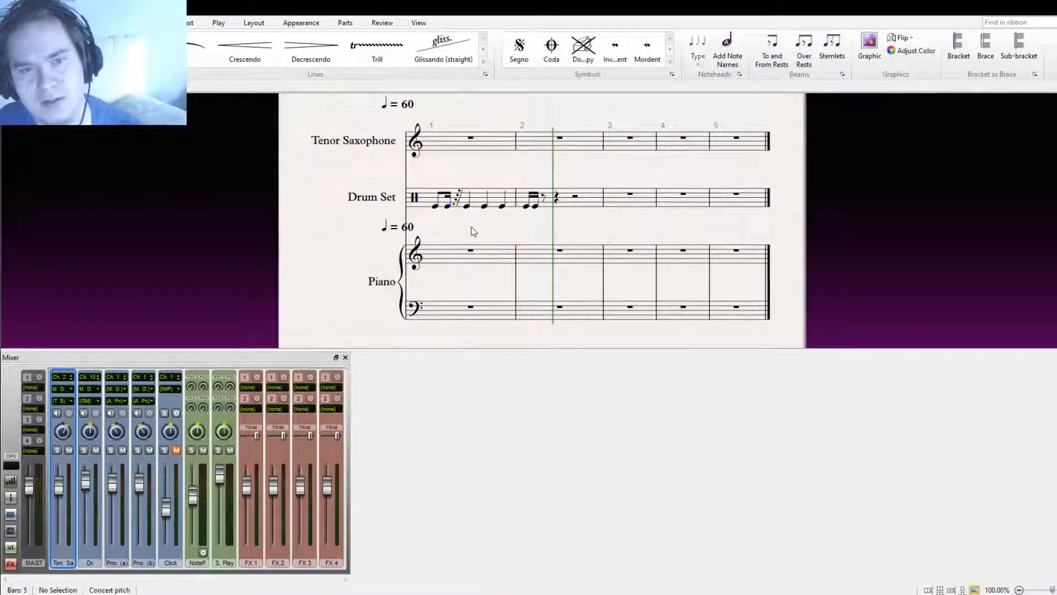
# Add a thirty-second note on E4 at beat 1.88 of Drum Set bar 1, leaving a quarter rest on beat 2
pyautogui.click(459, 206)
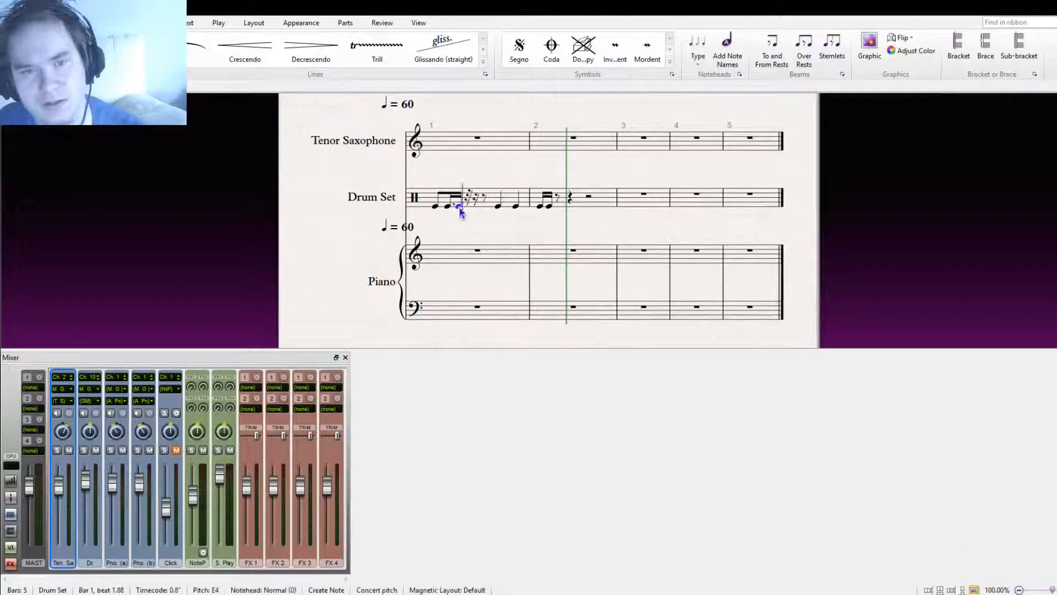
pyautogui.press('Escape')
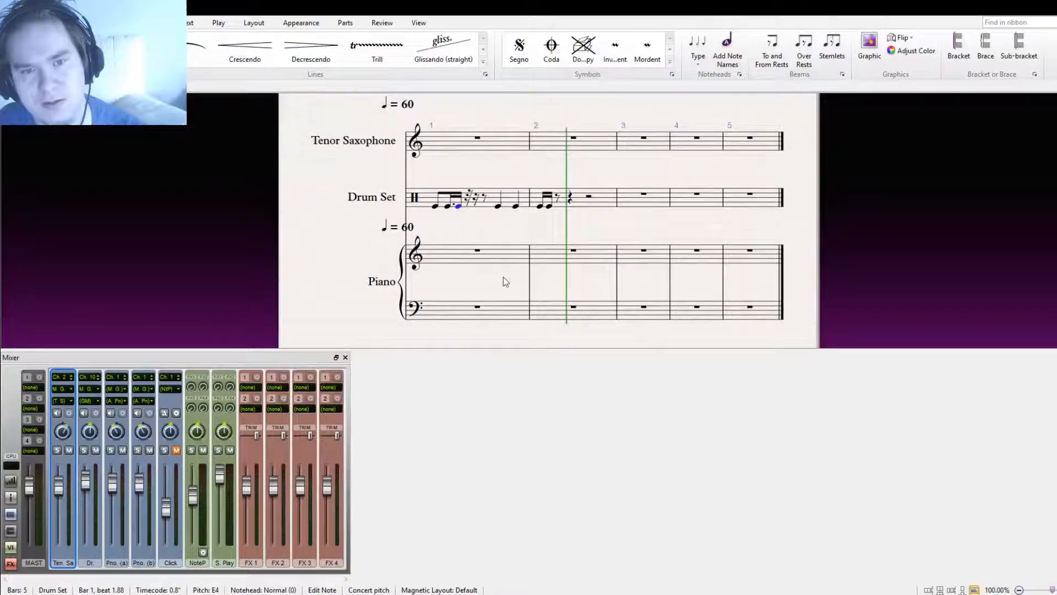
pyautogui.click(448, 207)
pyautogui.press('Right')
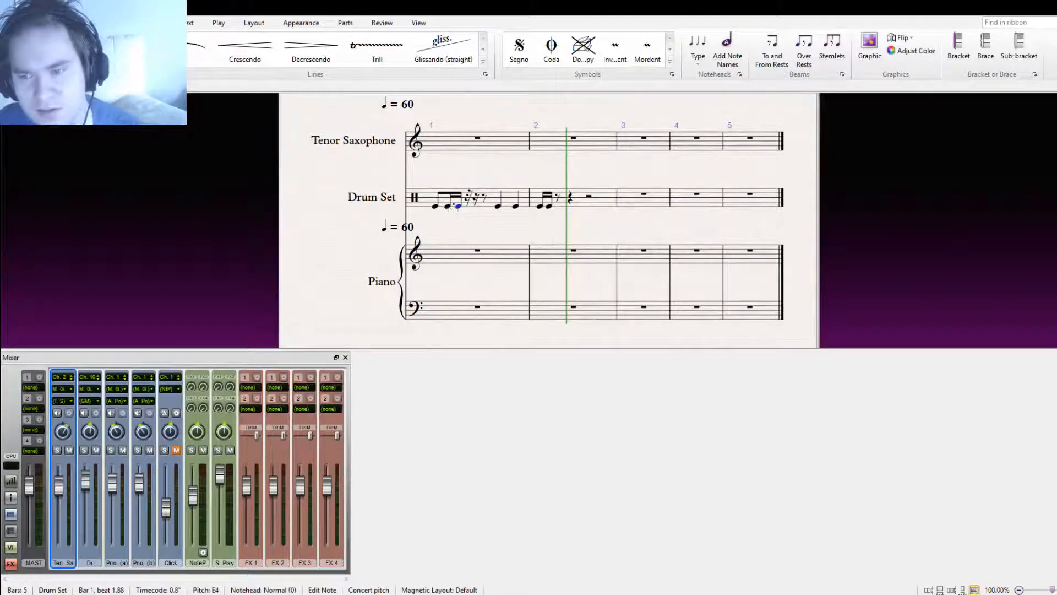
pyautogui.click(1022, 561)
# Repeat the three-note Drum Set pattern of beat 1 three times to fill bar 1
pyautogui.click(434, 208)
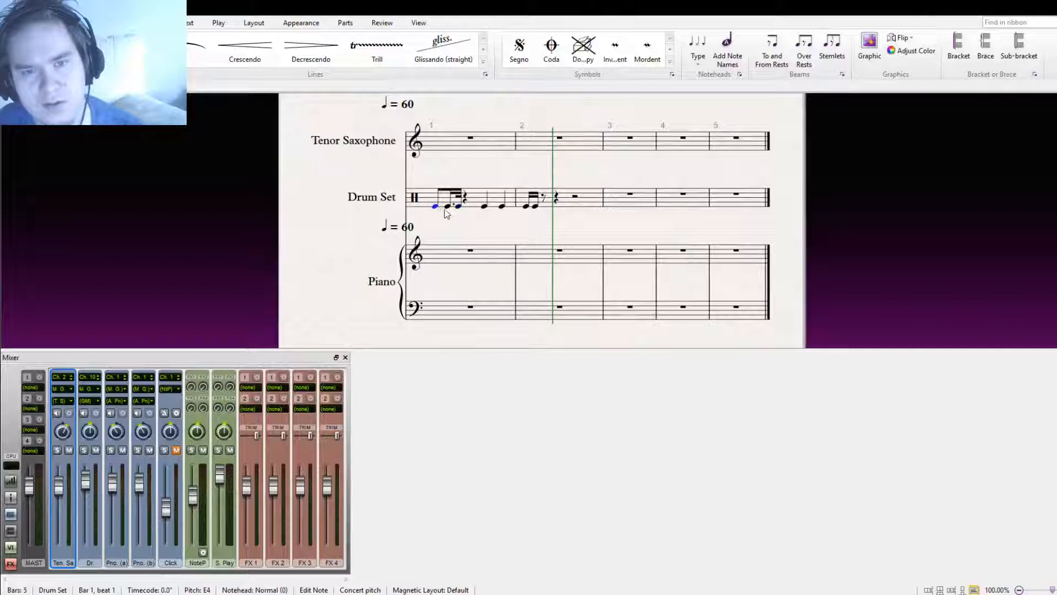
pyautogui.keyDown('ctrl'); pyautogui.click(446, 208); pyautogui.keyUp('ctrl')
pyautogui.press('r')
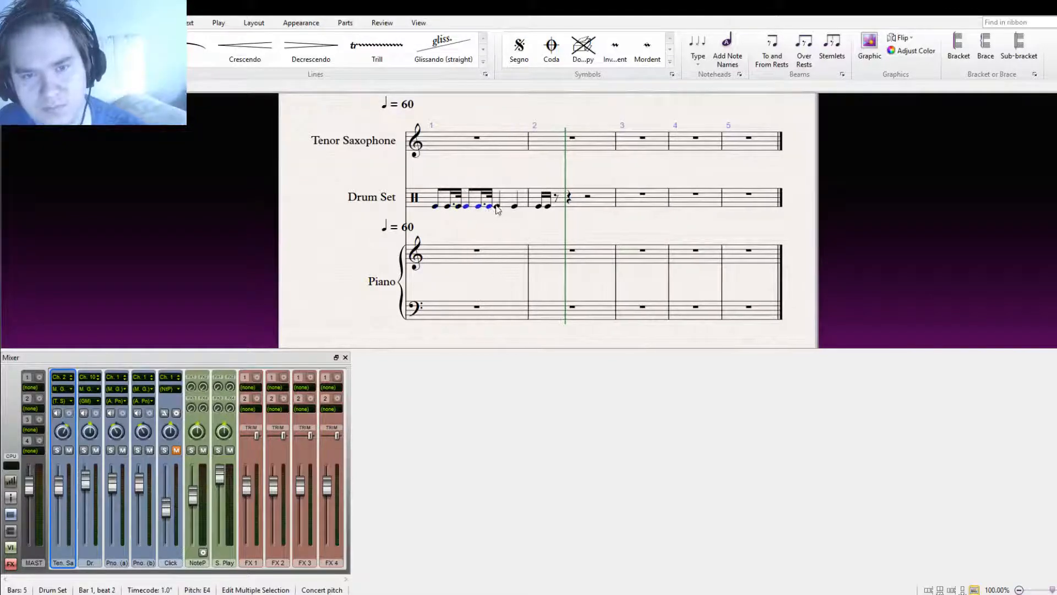
pyautogui.press('r')
pyautogui.press('r')
pyautogui.press('Escape')
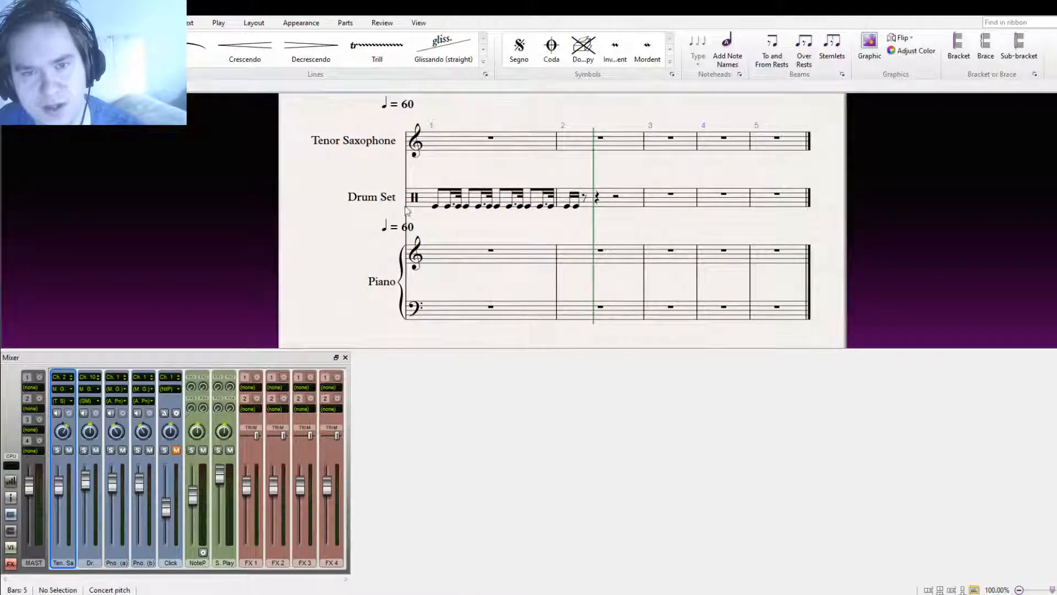
# Change the first three Drum Set notes in bar 1 to cross noteheads and move them up to F5
pyautogui.moveTo(447, 207); pyautogui.dragTo(448, 205)
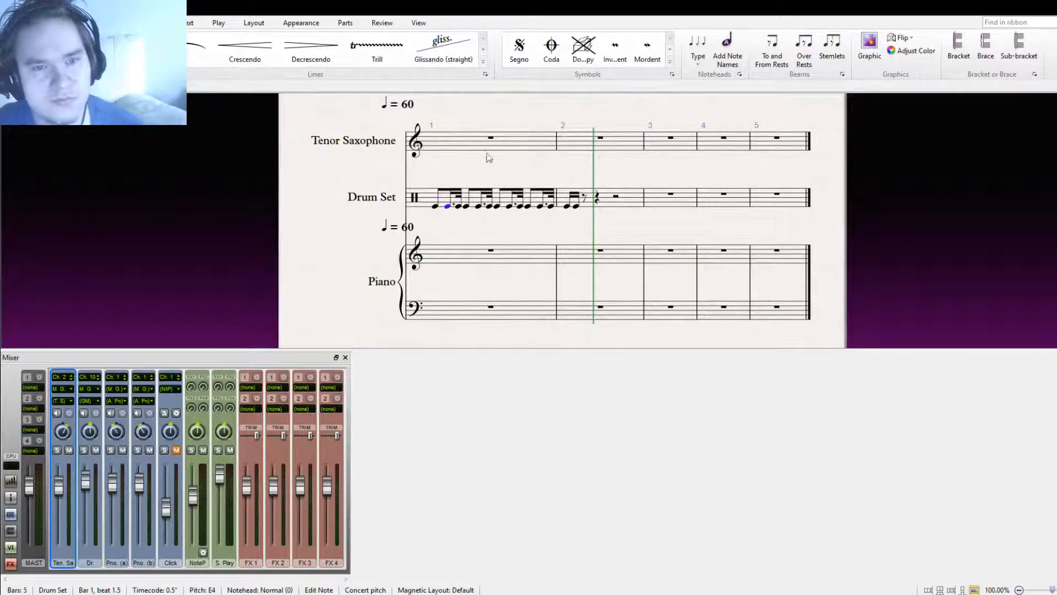
pyautogui.keyDown('ctrl'); pyautogui.click(435, 206); pyautogui.keyUp('ctrl')
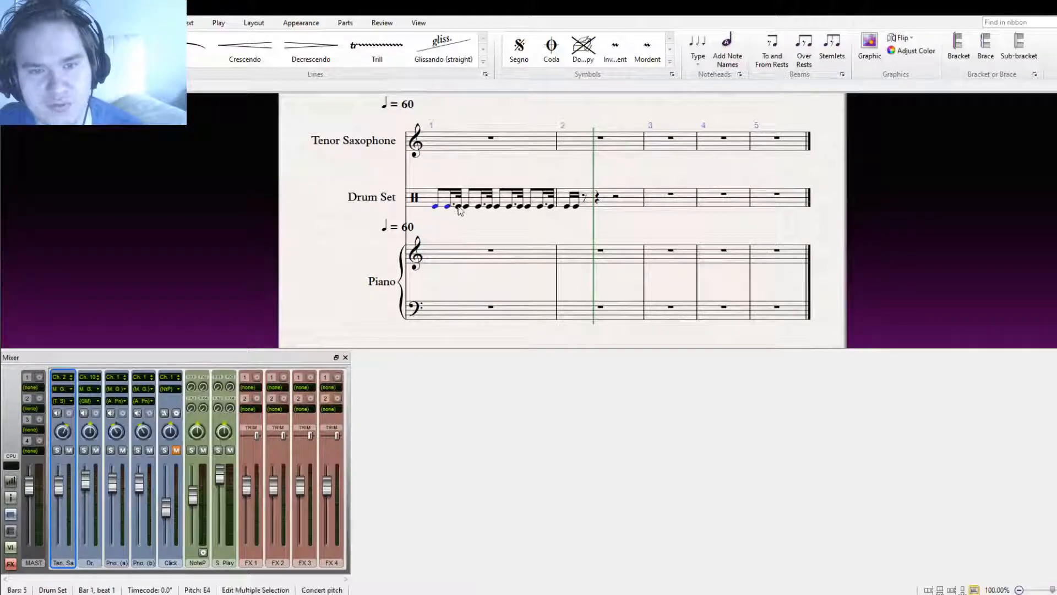
pyautogui.keyDown('ctrl'); pyautogui.click(459, 207); pyautogui.keyUp('ctrl')
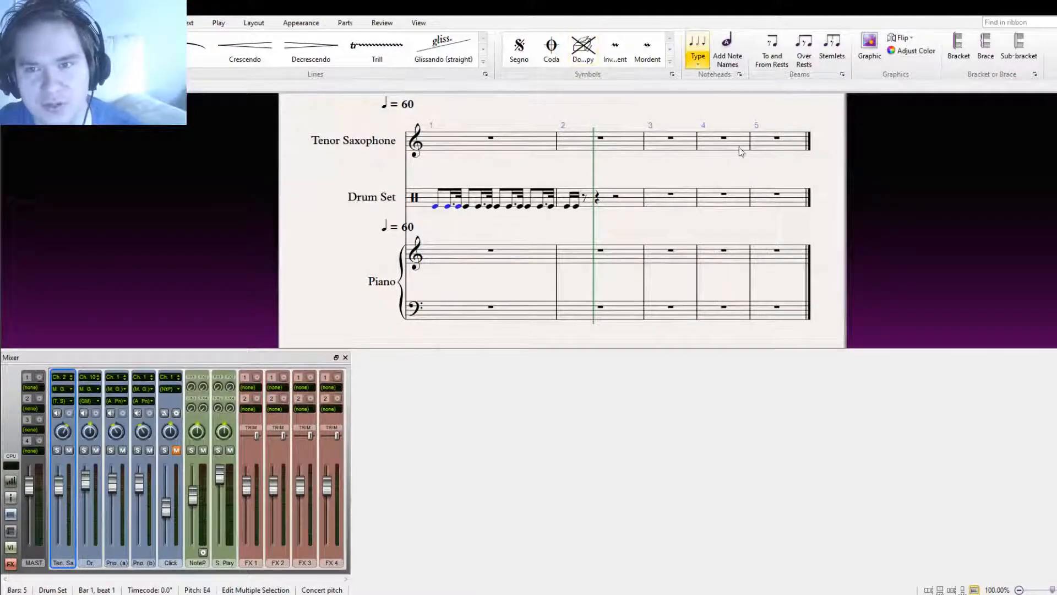
pyautogui.moveTo(435, 206); pyautogui.dragTo(437, 191)
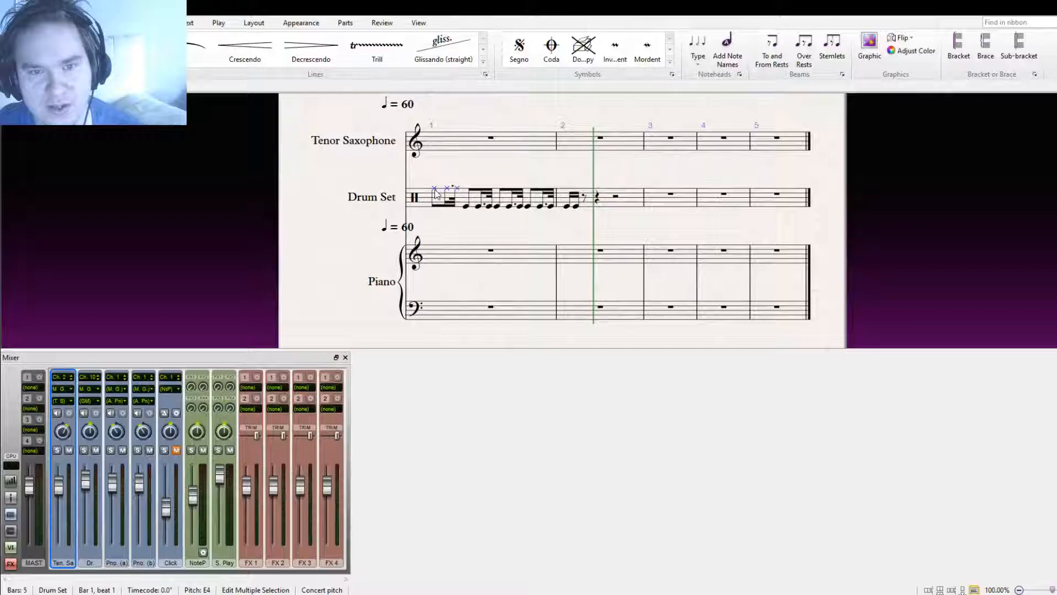
# Try raising the first cross-notehead note in Drum Set bar 1 to G5
pyautogui.click(433, 190)
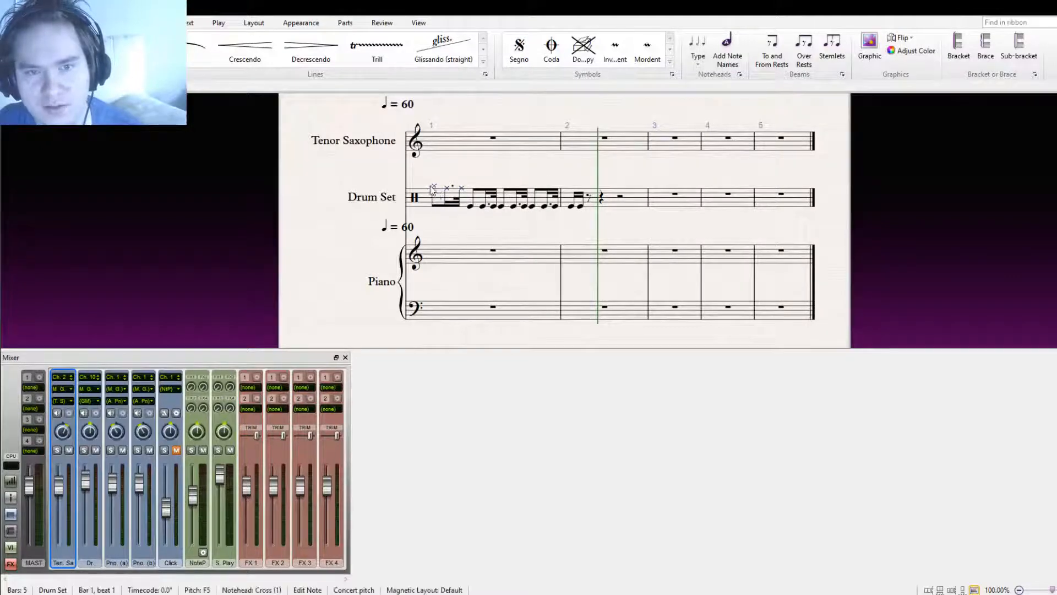
pyautogui.press('Up')
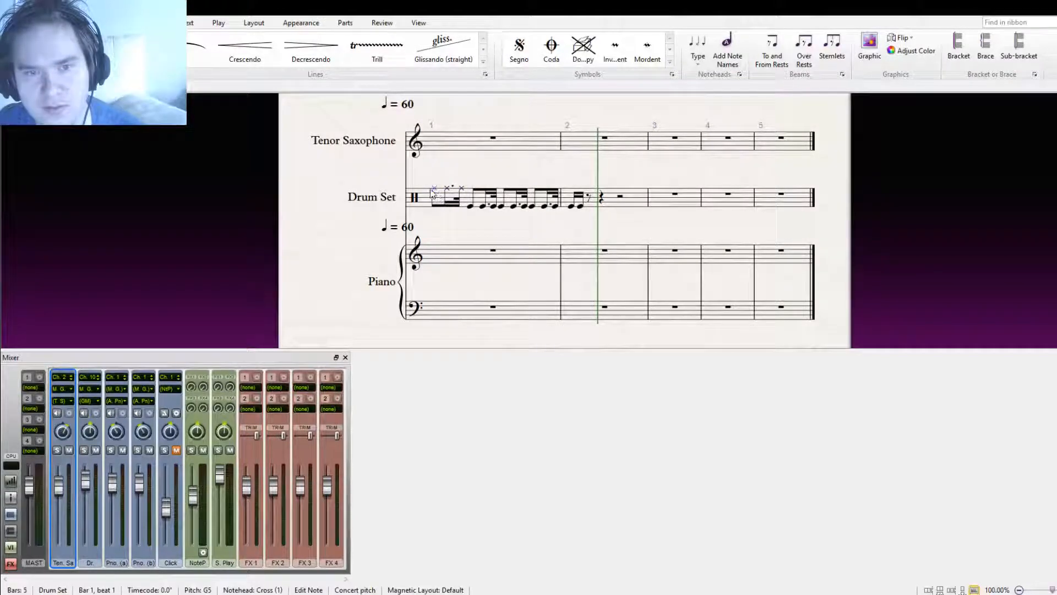
pyautogui.click(463, 189)
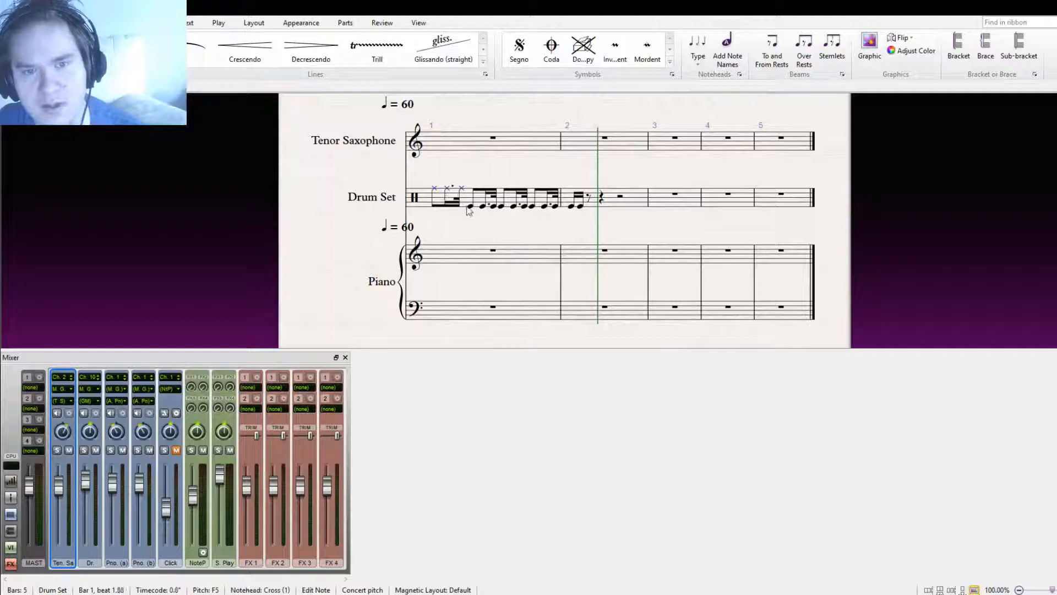
# Repeat the three-note cross-notehead pattern on F5 through beats 2 to 4 of Drum Set bar 1
pyautogui.click(447, 189)
pyautogui.keyDown('ctrl'); pyautogui.click(433, 190); pyautogui.keyUp('ctrl')
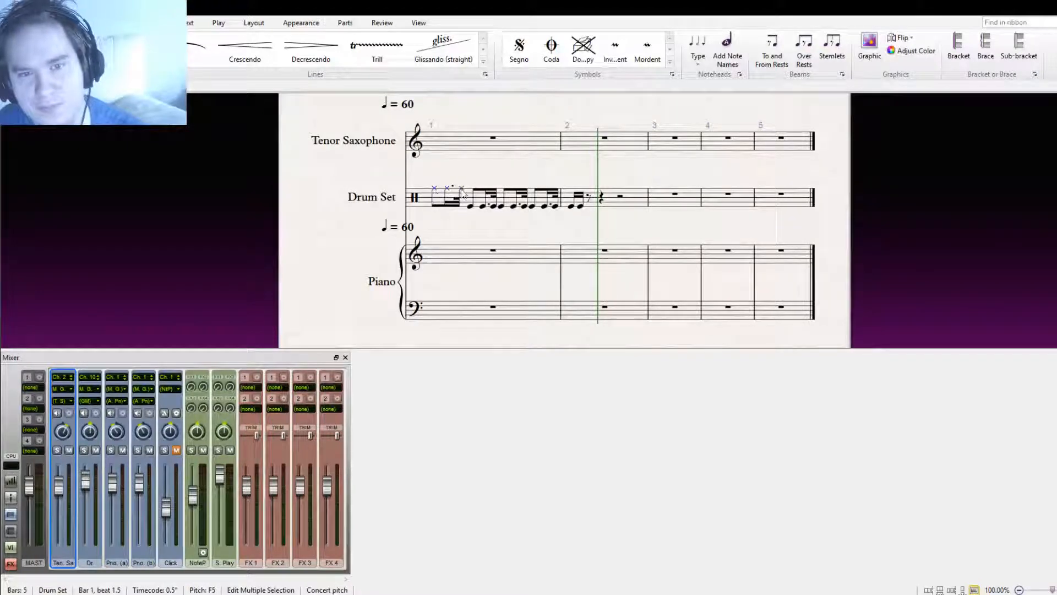
pyautogui.press('r')
pyautogui.press('r')
pyautogui.press('r')
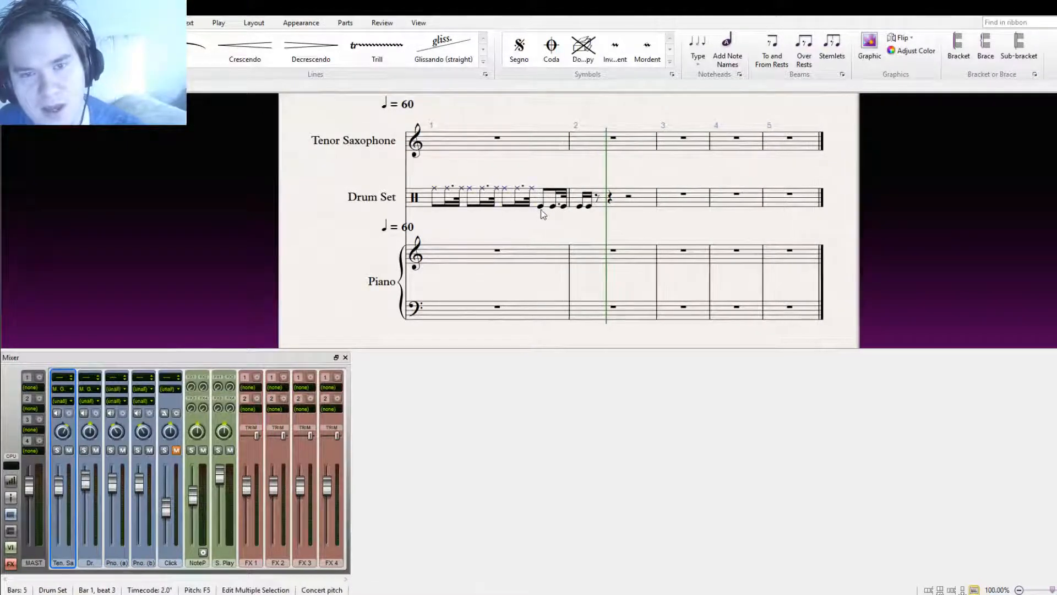
# Repeat the whole of Drum Set bar 1 into bar 2, then reselect bar 1
pyautogui.click(536, 209)
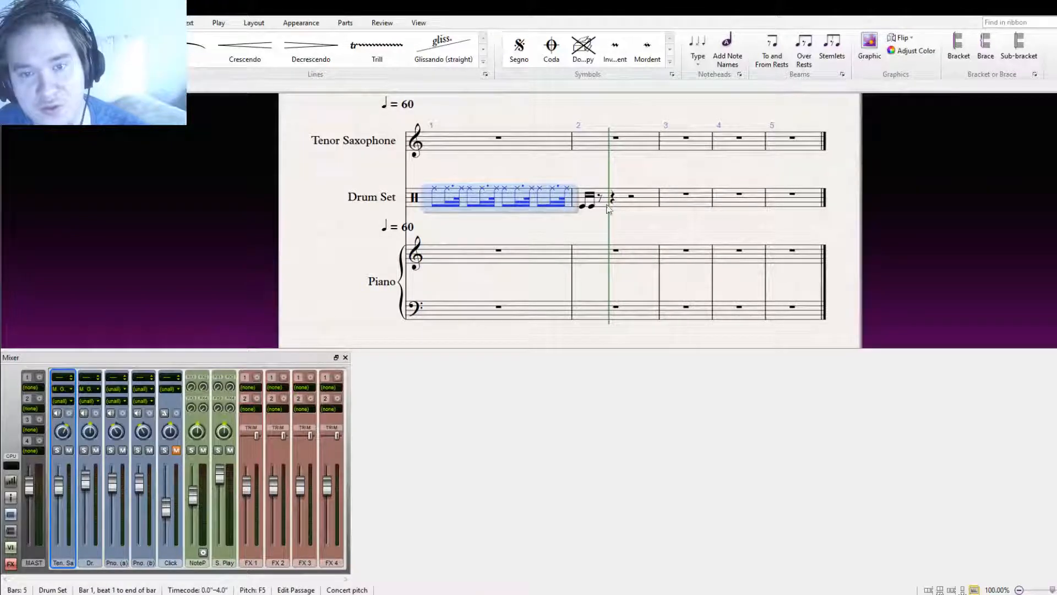
pyautogui.press('r')
pyautogui.click(531, 222)
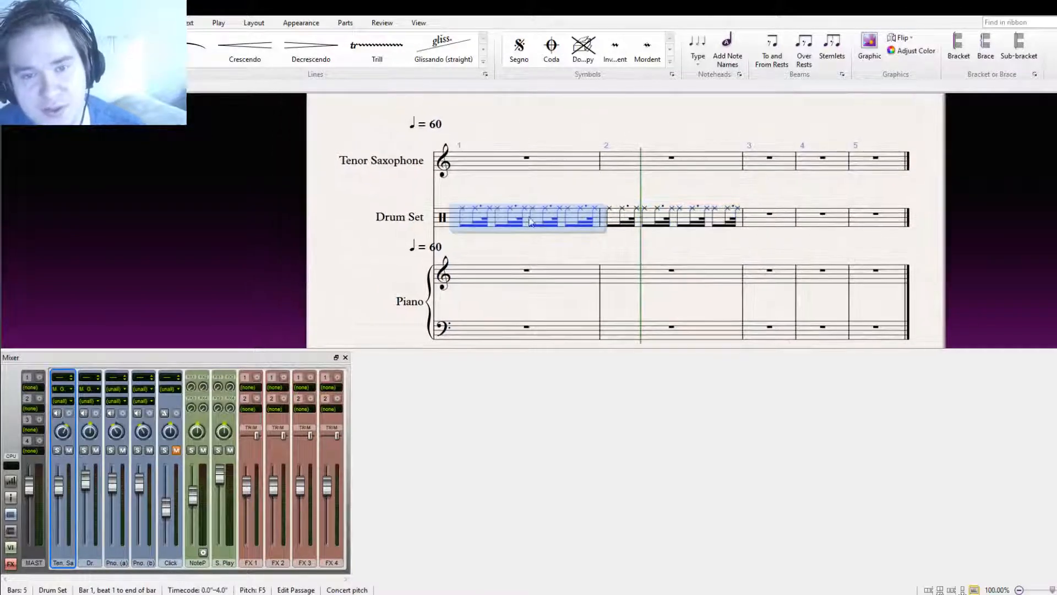
# Play back the Drum Set pattern in bars 1 and 2, then stop playback and clear the selection
pyautogui.click(420, 22)
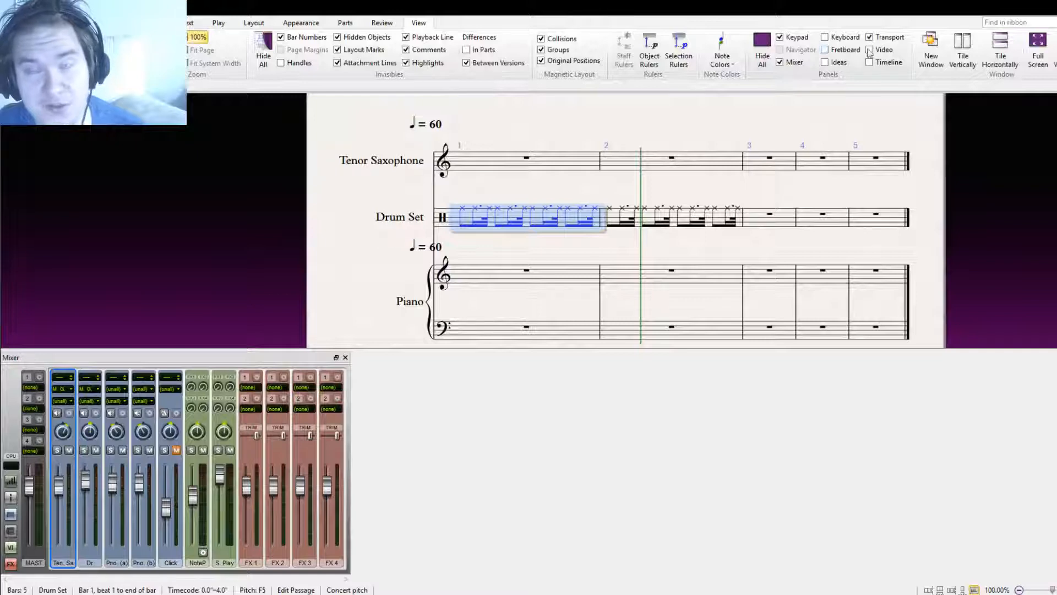
pyautogui.press('p')
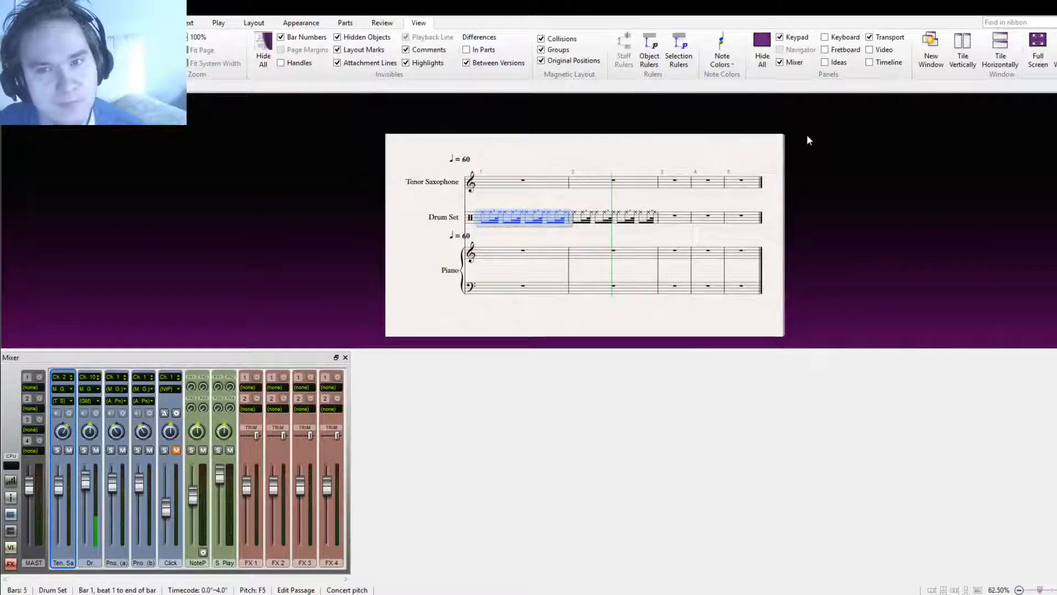
pyautogui.click(947, 127)
pyautogui.click(559, 251)
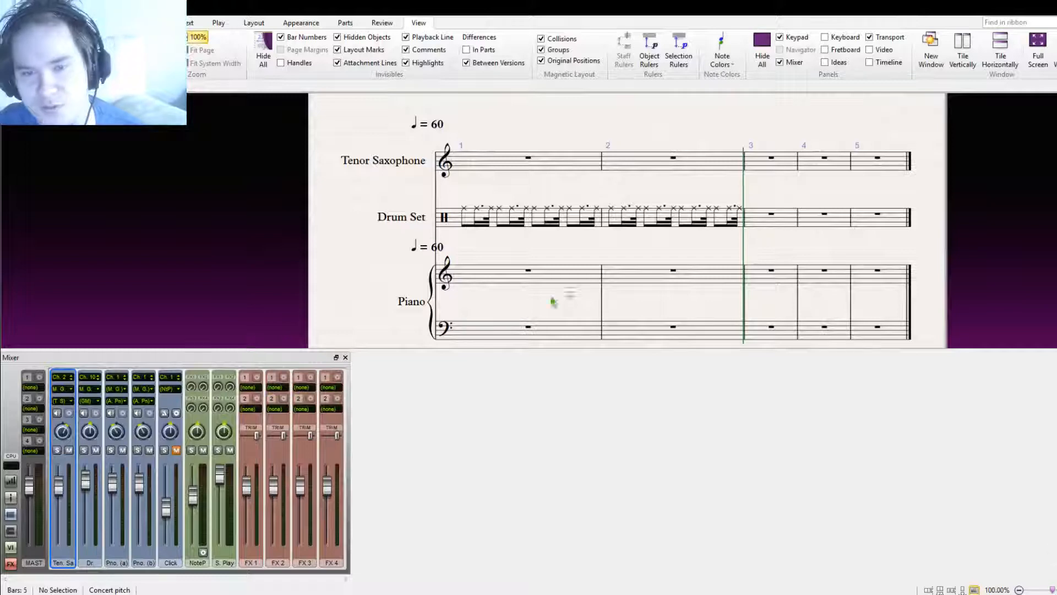
pyautogui.click(466, 236)
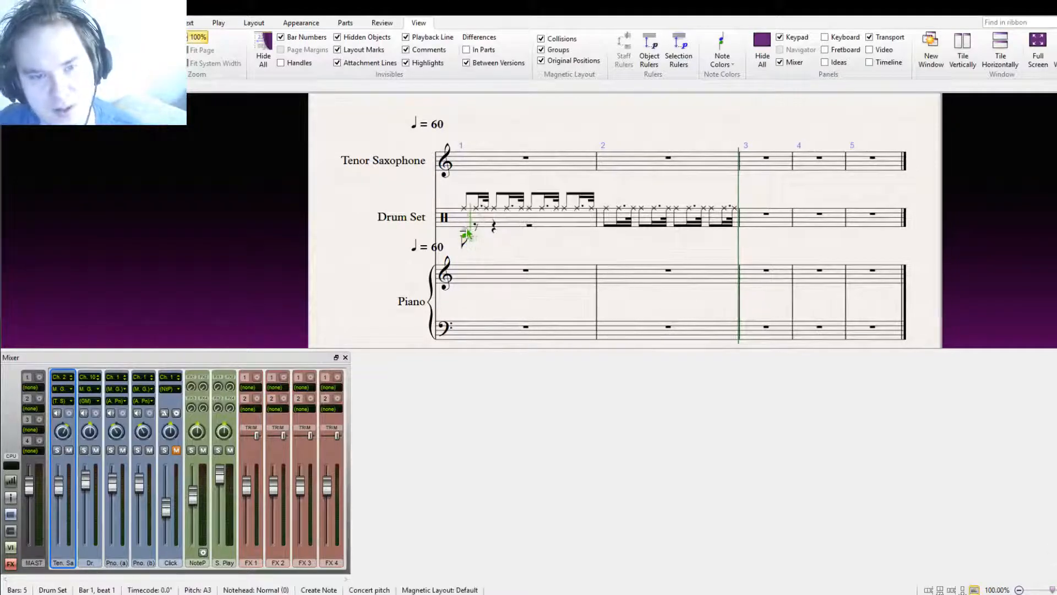
pyautogui.hotkey('ctrl', 'z')
pyautogui.click(467, 229)
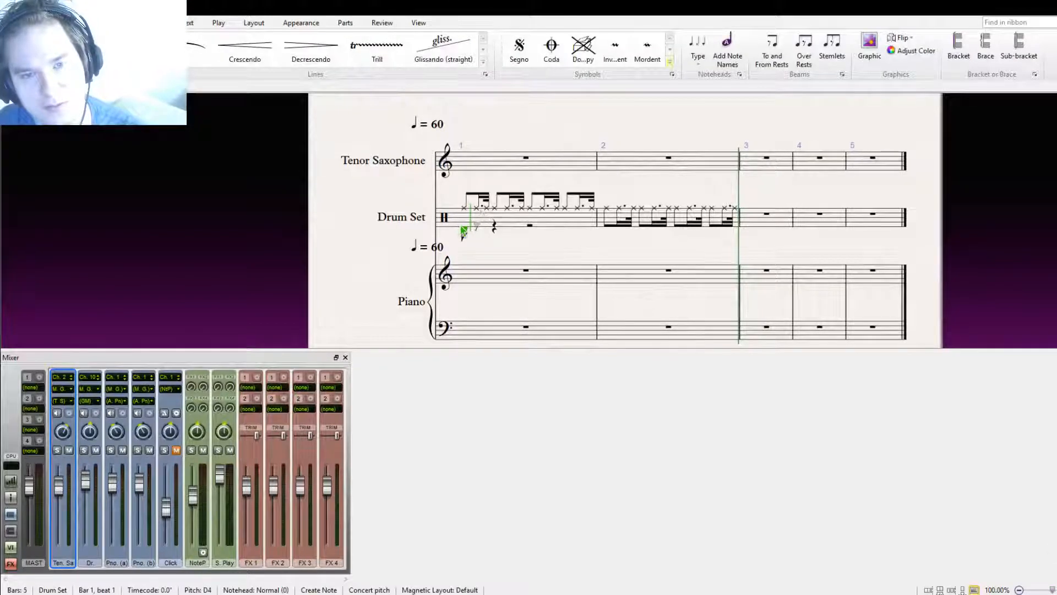
pyautogui.click(469, 230)
pyautogui.hotkey('ctrl', 'z')
pyautogui.hotkey('ctrl', 'z')
# Add a second-voice eighth note on F4 at the start of Drum Set bar 1
pyautogui.click(467, 225)
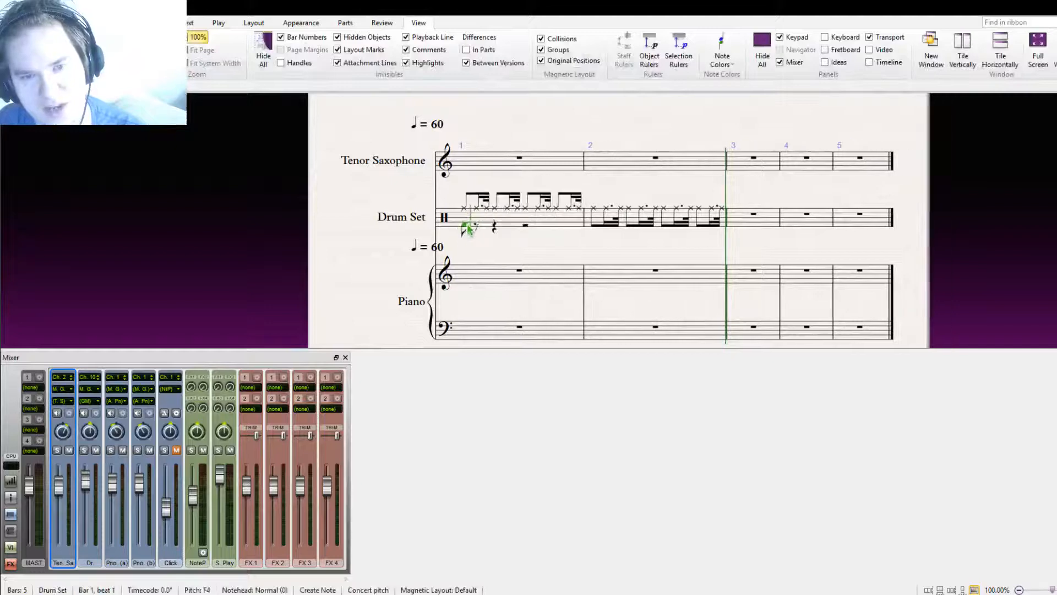
pyautogui.press('Escape')
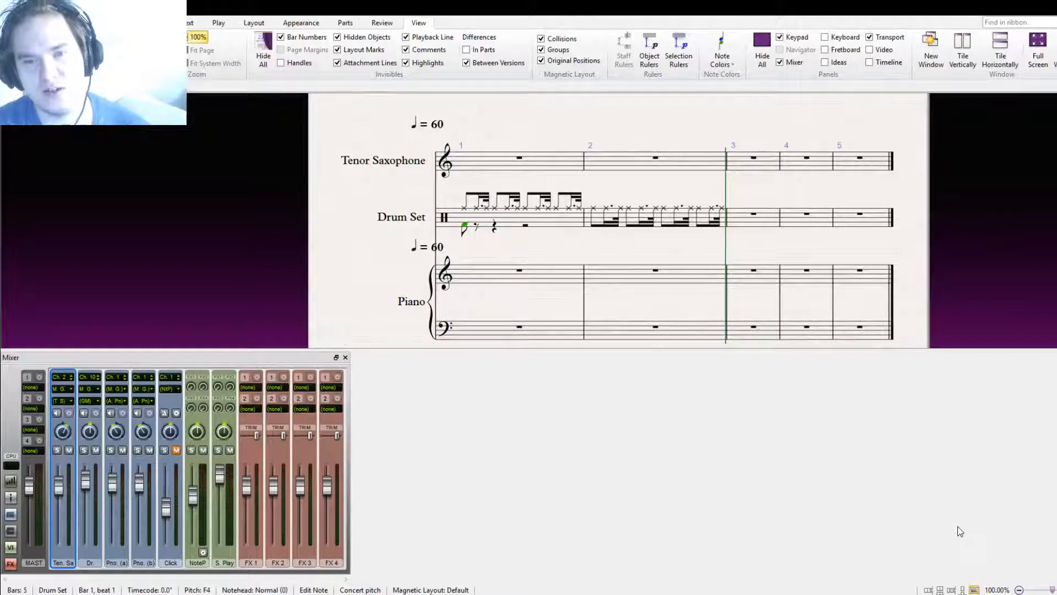
pyautogui.press('Escape')
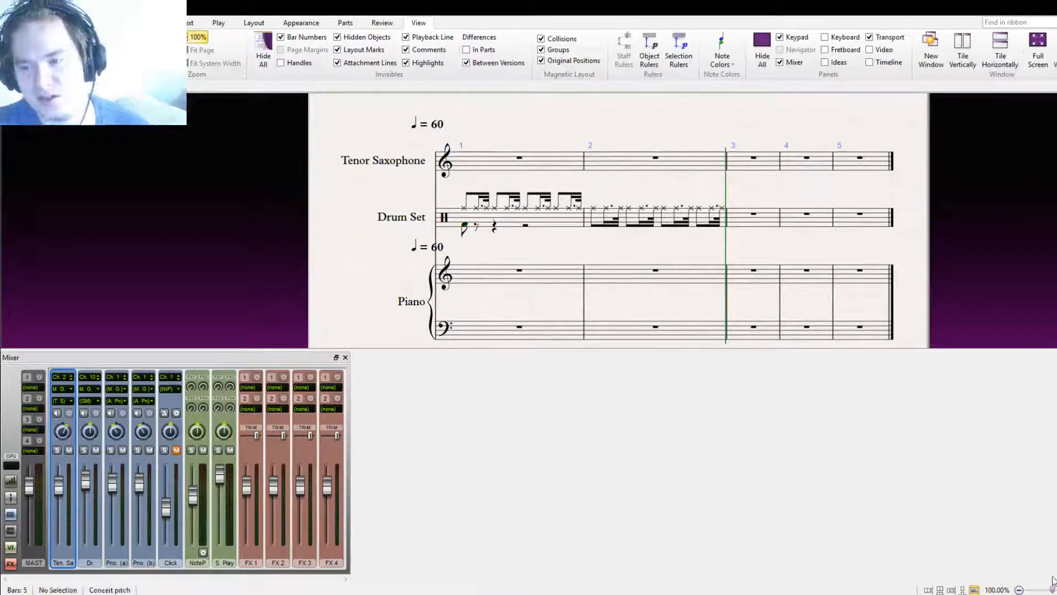
# Make the F4 note a dotted eighth and repeat it at beats 1.75 and 2.5 of Drum Set bar 1
pyautogui.click(466, 225)
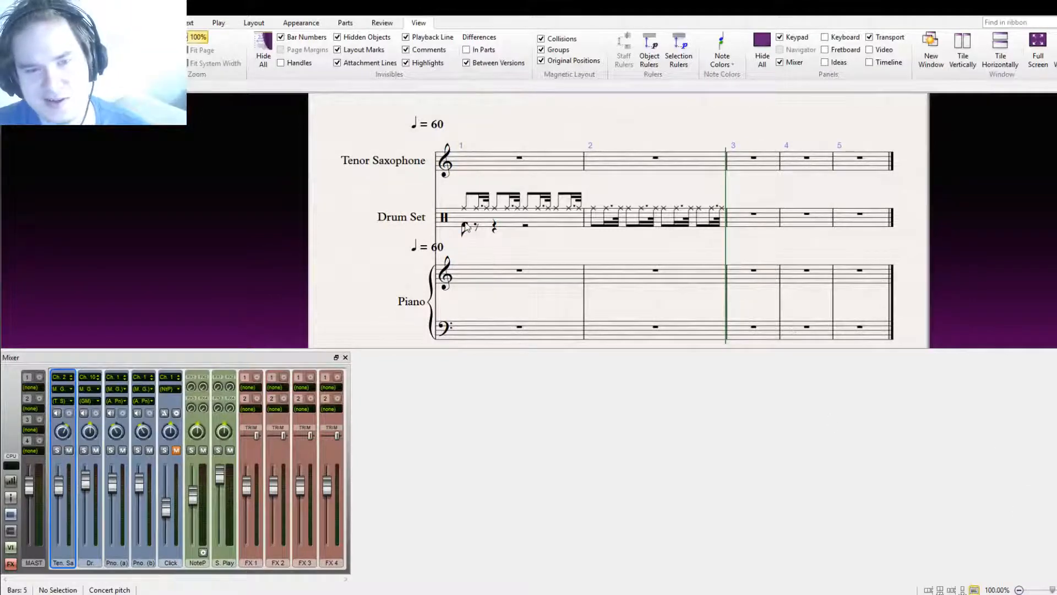
pyautogui.press('.')
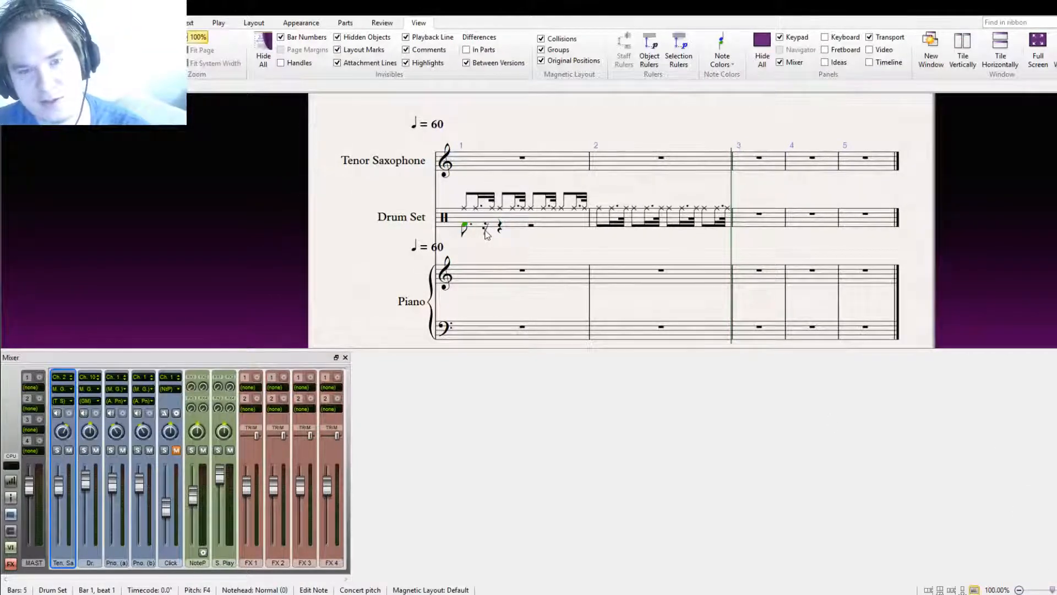
pyautogui.click(486, 230)
pyautogui.hotkey('ctrl', 'v')
pyautogui.click(516, 229)
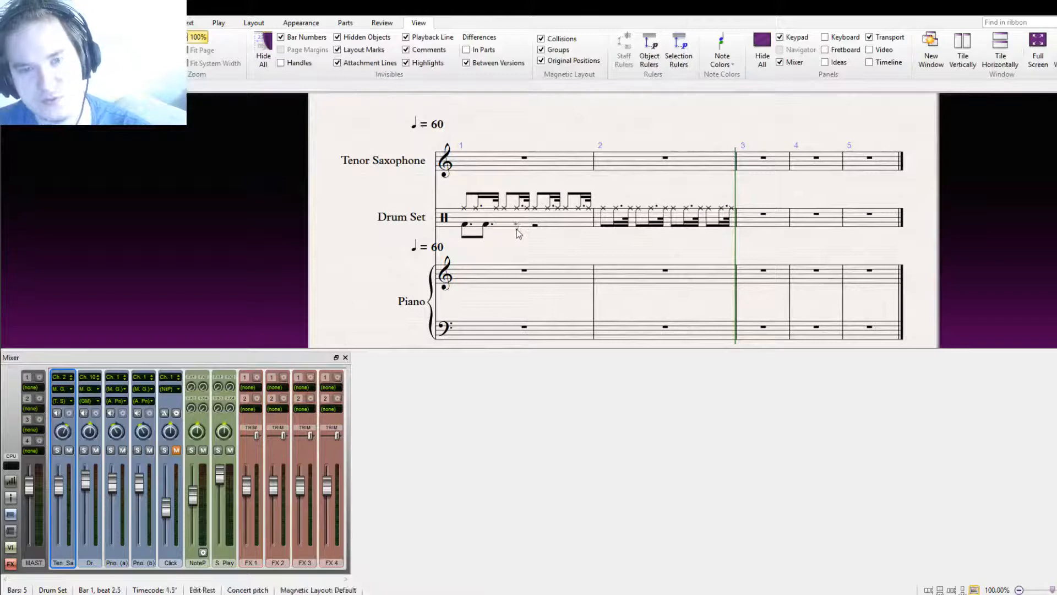
pyautogui.hotkey('ctrl', 'v')
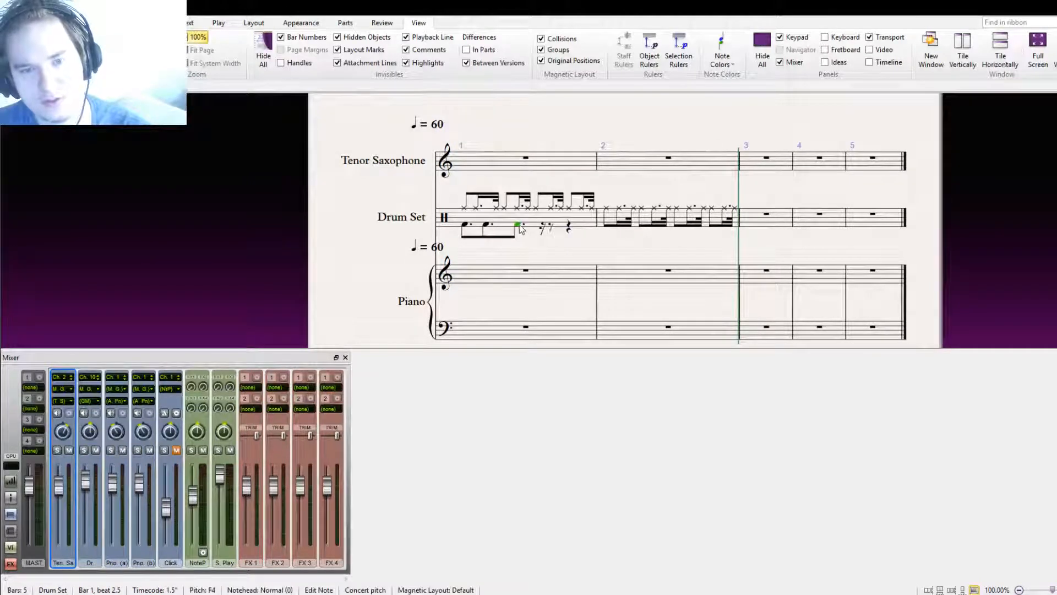
# Raise the third second-voice note in Drum Set bar 1 to C5 and shorten it to an undotted eighth
pyautogui.press('Up')
pyautogui.press('Up')
pyautogui.press('Up')
pyautogui.press('Up')
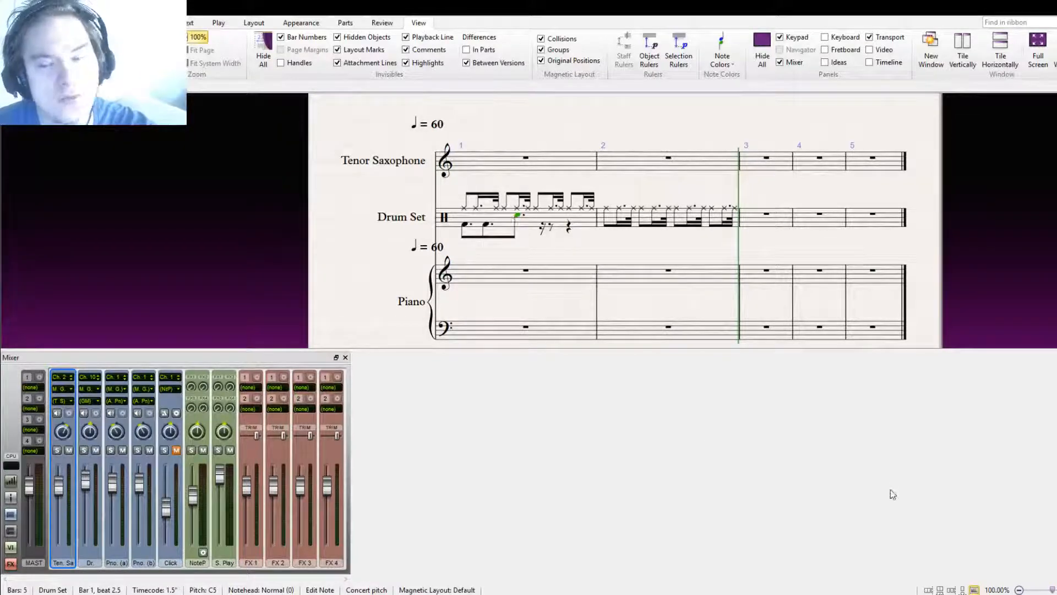
pyautogui.click(1051, 573)
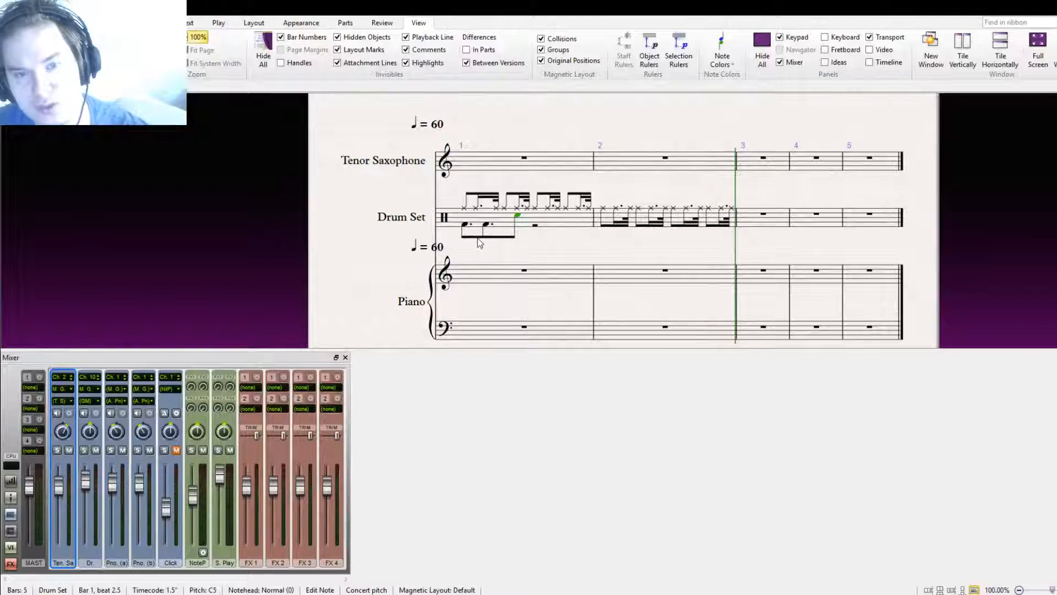
# Repeat the three-note second-voice figure at beat 3 of Drum Set bar 1 and at beats 1 and 3 of bar 2
pyautogui.keyDown('ctrl'); pyautogui.click(464, 225); pyautogui.keyUp('ctrl')
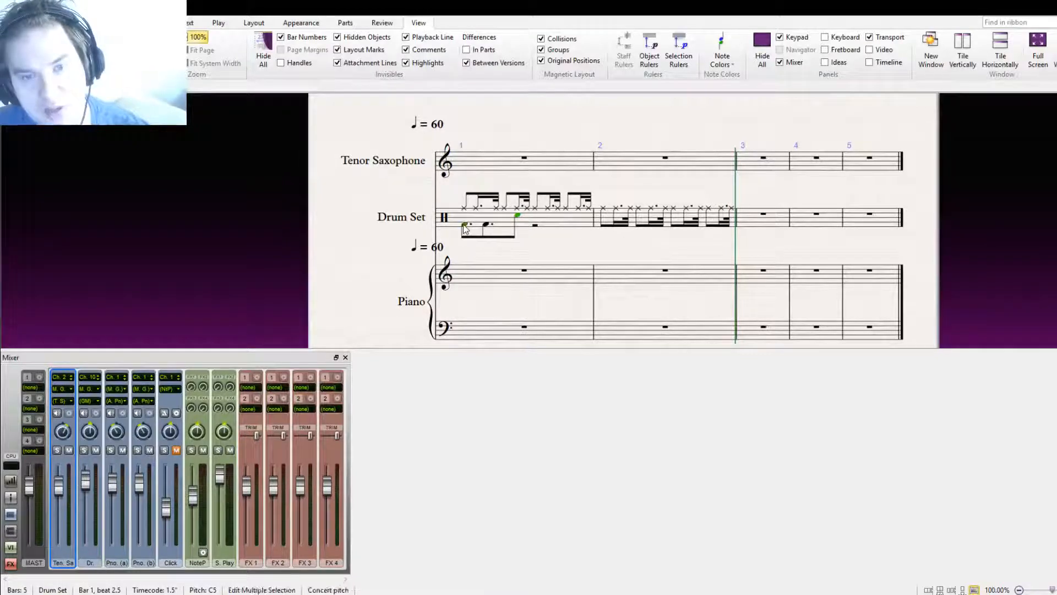
pyautogui.keyDown('alt'); pyautogui.click(534, 226); pyautogui.keyUp('alt')
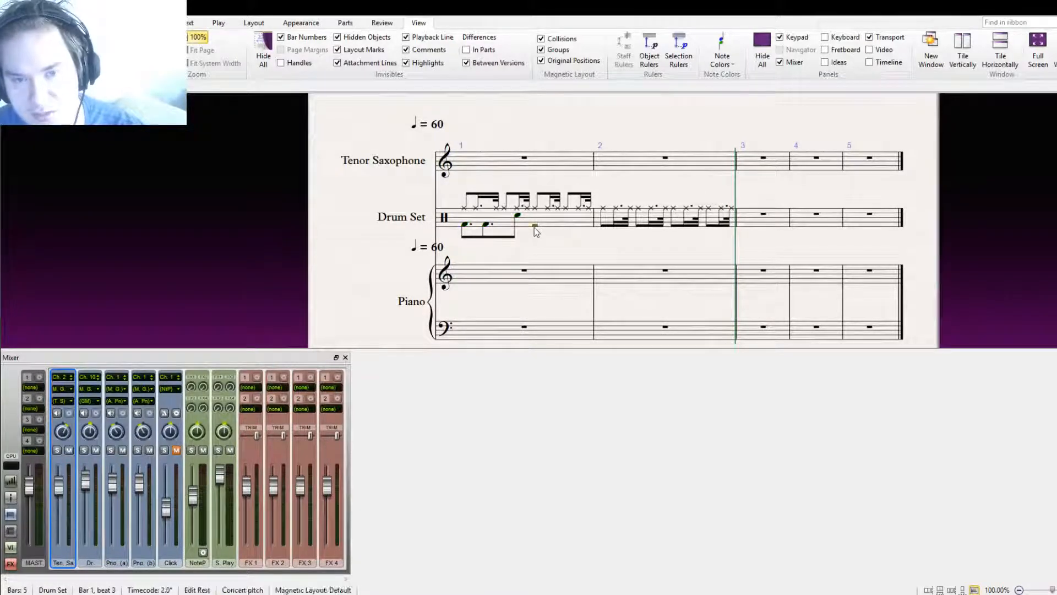
pyautogui.click(644, 223)
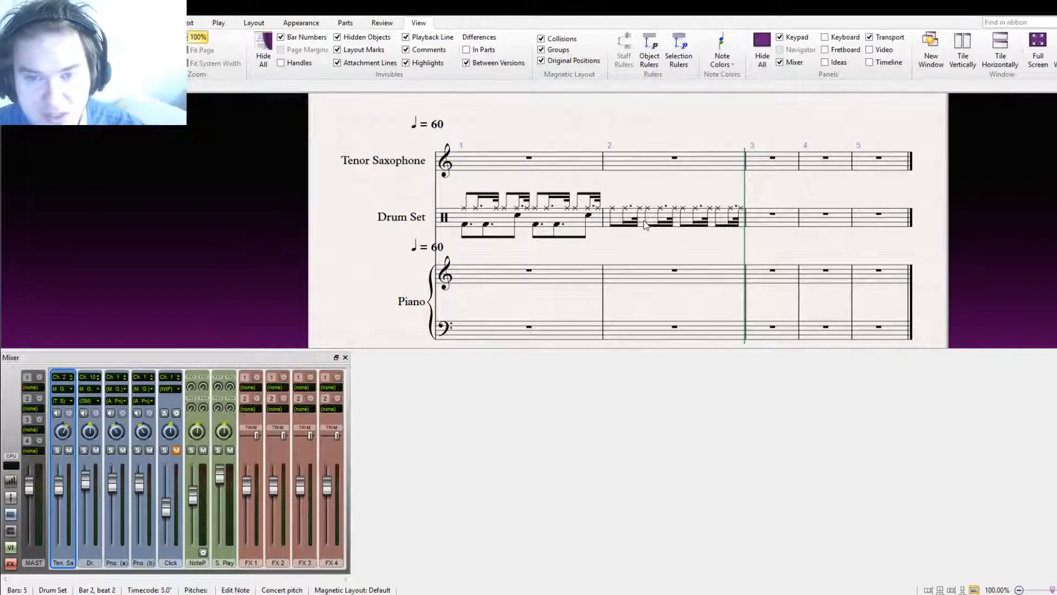
pyautogui.click(677, 222)
pyautogui.hotkey('ctrl', 'v')
pyautogui.click(684, 226)
pyautogui.hotkey('ctrl', 'v')
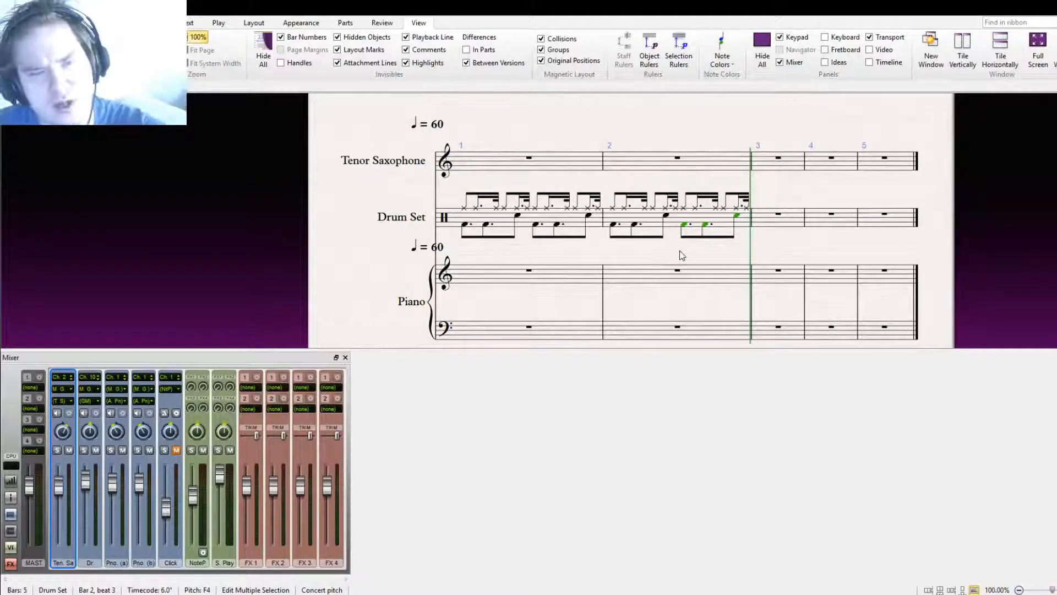
# Copy Drum Set bars 1 and 2 into bars 3 to 4 and bars 5 to 6
pyautogui.moveTo(556, 256); pyautogui.dragTo(575, 293)
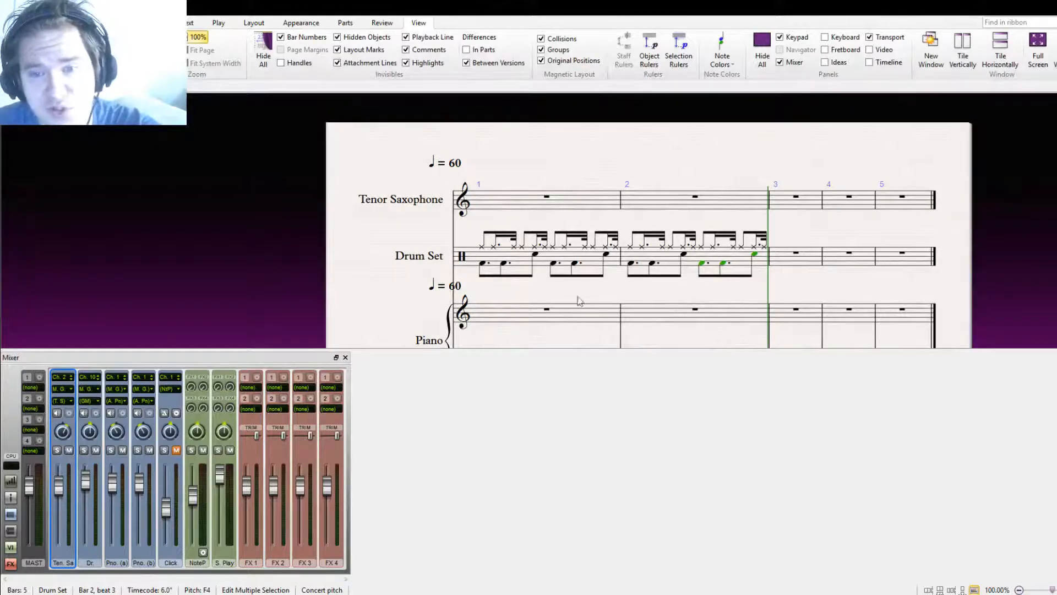
pyautogui.click(698, 259)
pyautogui.keyDown('shift'); pyautogui.click(606, 260); pyautogui.keyUp('shift')
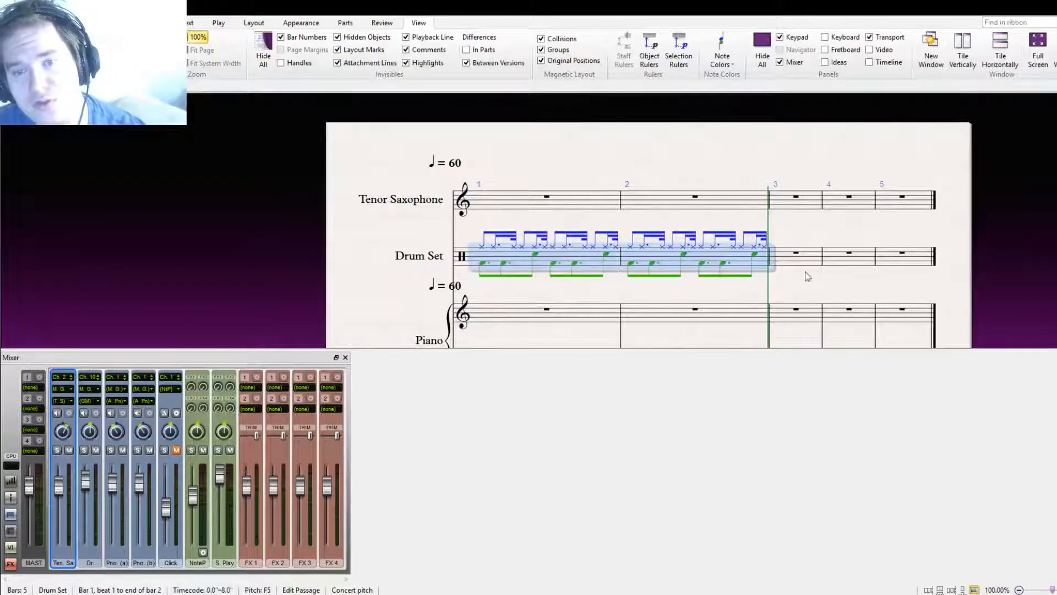
pyautogui.hotkey('ctrl', 'c')
pyautogui.click(811, 262)
pyautogui.hotkey('ctrl', 'v')
pyautogui.moveTo(811, 289); pyautogui.dragTo(636, 284)
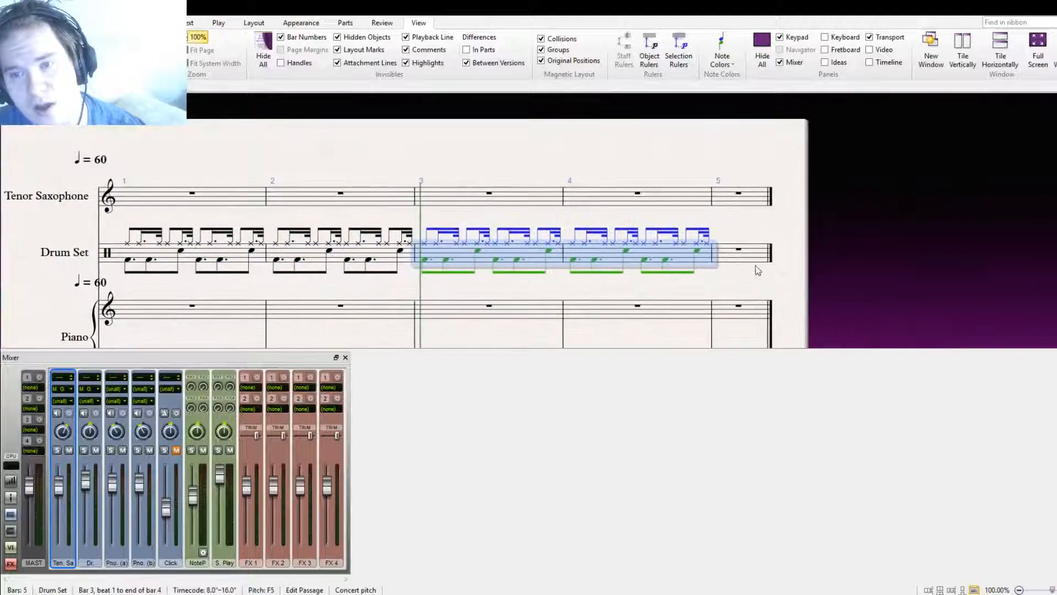
pyautogui.click(755, 265)
pyautogui.hotkey('ctrl', 'v')
pyautogui.press('Escape')
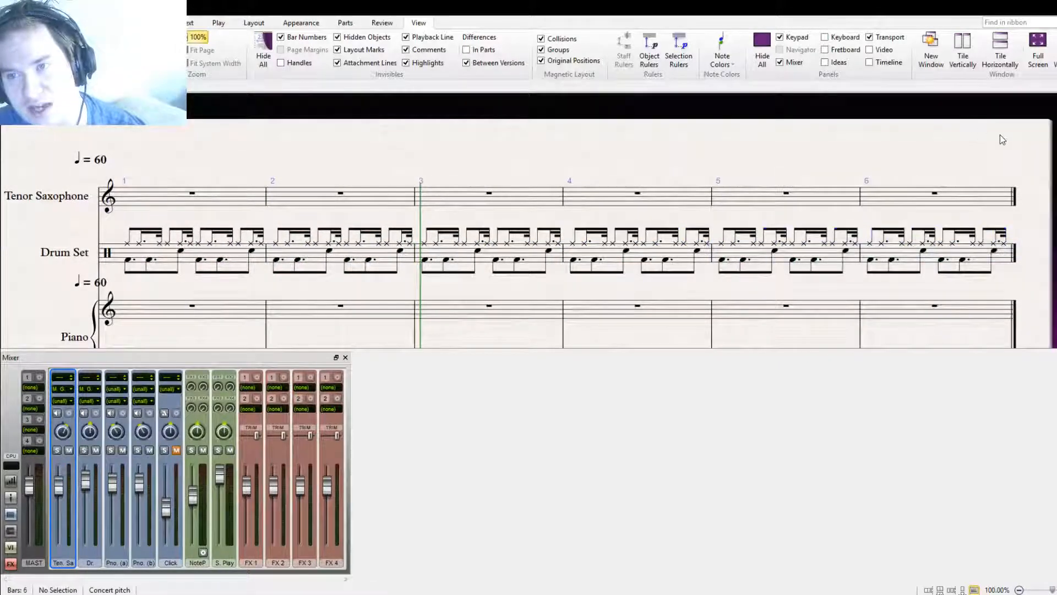
# Extend the score to 100 bars and repeat the two-bar Drum Set pattern through bars 7 to 14
pyautogui.click(945, 140)
pyautogui.press('space')
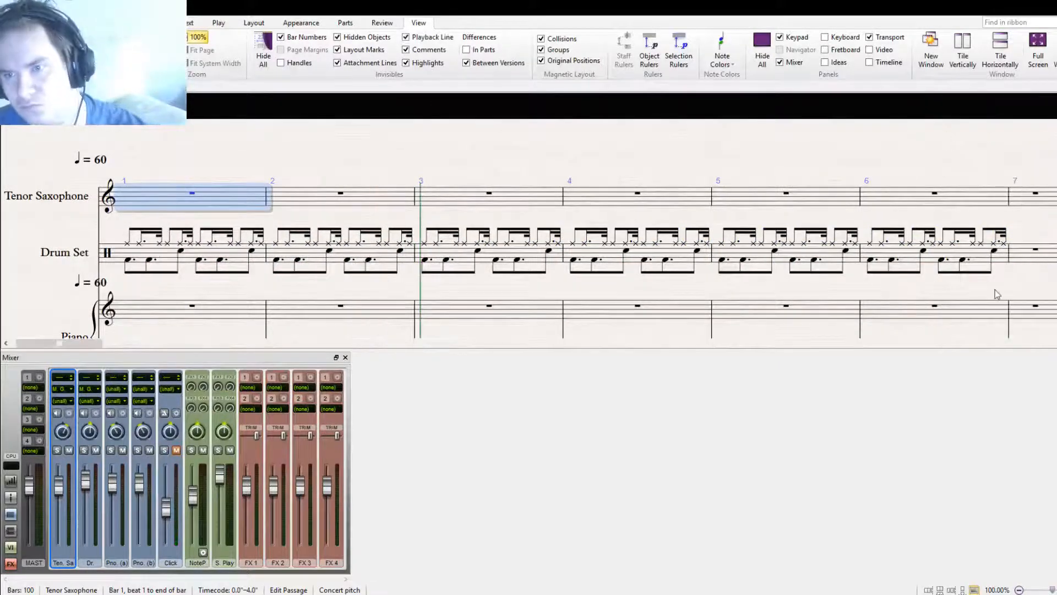
pyautogui.click(558, 242)
pyautogui.hotkey('ctrl', 'v')
pyautogui.click(841, 236)
pyautogui.hotkey('ctrl', 'v')
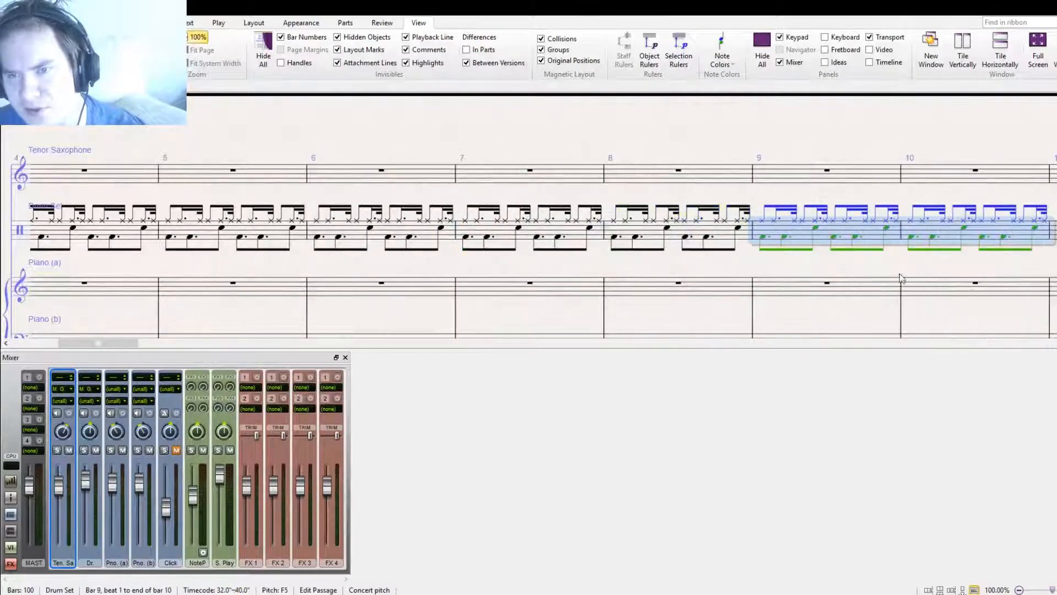
pyautogui.moveTo(902, 278); pyautogui.dragTo(478, 286)
pyautogui.click(644, 243)
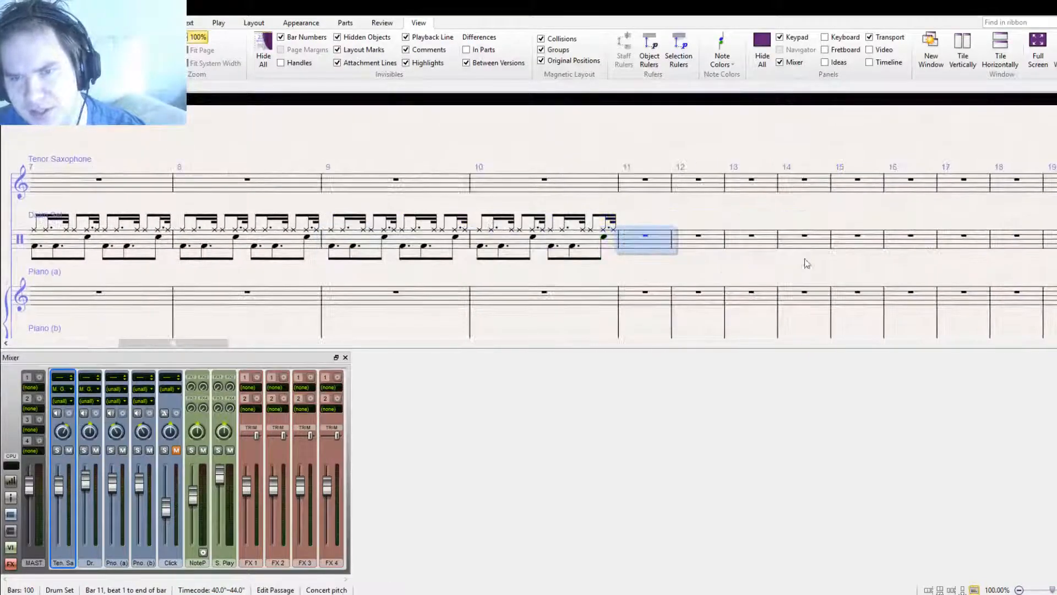
pyautogui.hotkey('ctrl', 'v')
pyautogui.click(938, 249)
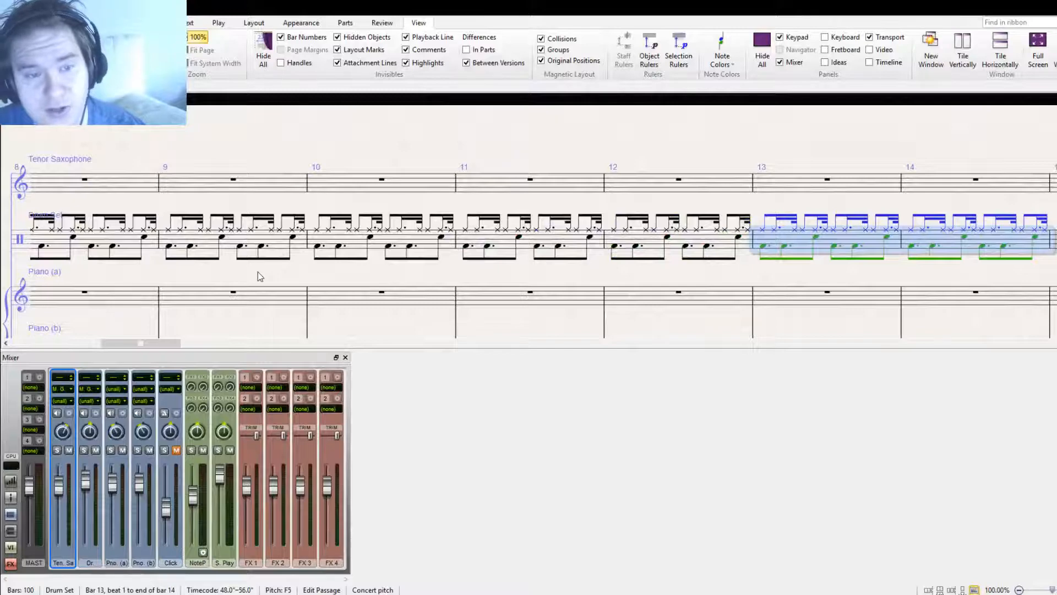
# Add a three-sharp key signature at the start of the score
pyautogui.moveTo(258, 272); pyautogui.dragTo(1055, 271)
pyautogui.moveTo(301, 272); pyautogui.dragTo(781, 281)
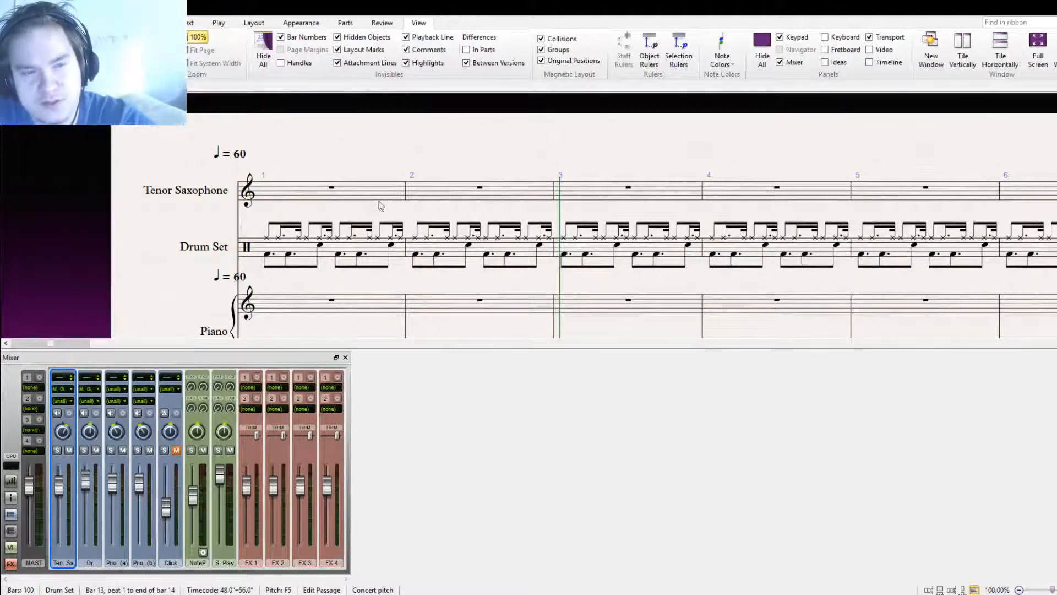
pyautogui.moveTo(407, 154); pyautogui.dragTo(472, 132)
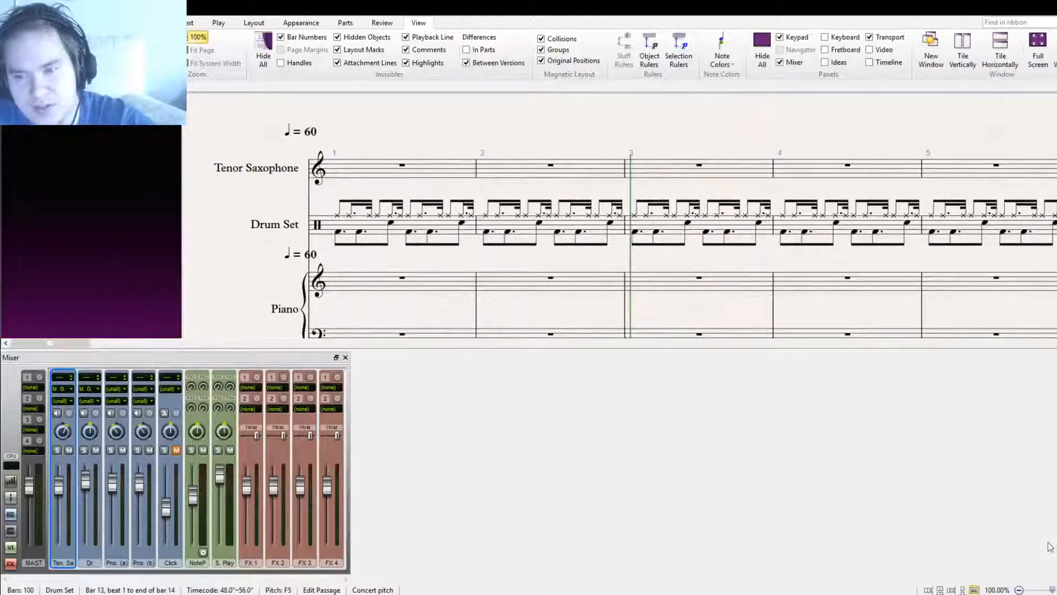
pyautogui.hotkey('shift', 'p')
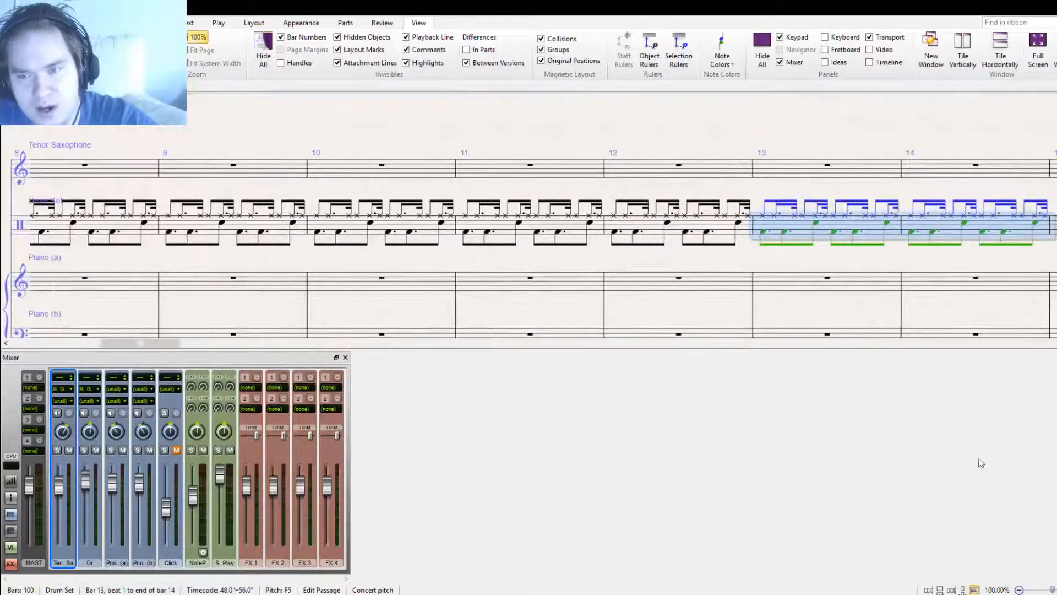
pyautogui.press('Escape')
pyautogui.moveTo(210, 131); pyautogui.dragTo(875, 189)
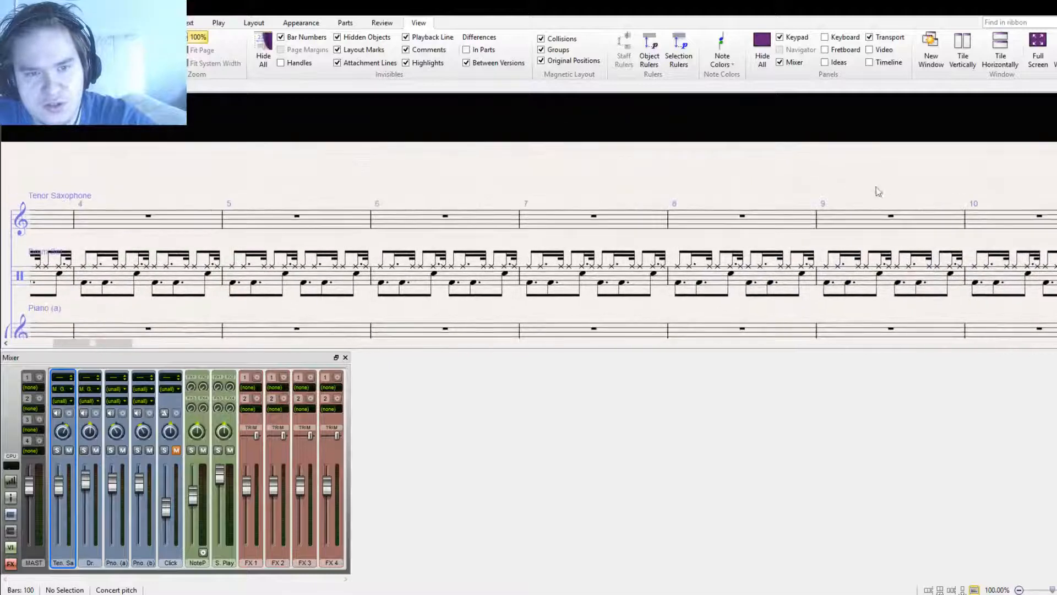
pyautogui.hotkey('shift', 'p')
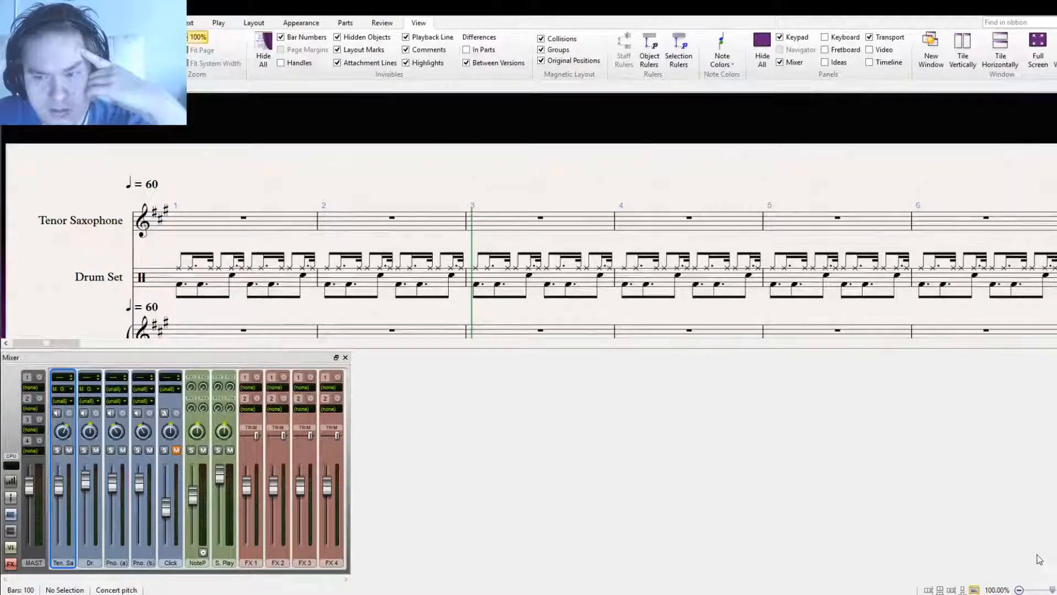
# Enter second-voice sixteenth notes in Tenor Saxophone bar 2: C#5 at beats 4 and 4.5, and E5 at beat 4.75
pyautogui.click(461, 220)
pyautogui.click(462, 215)
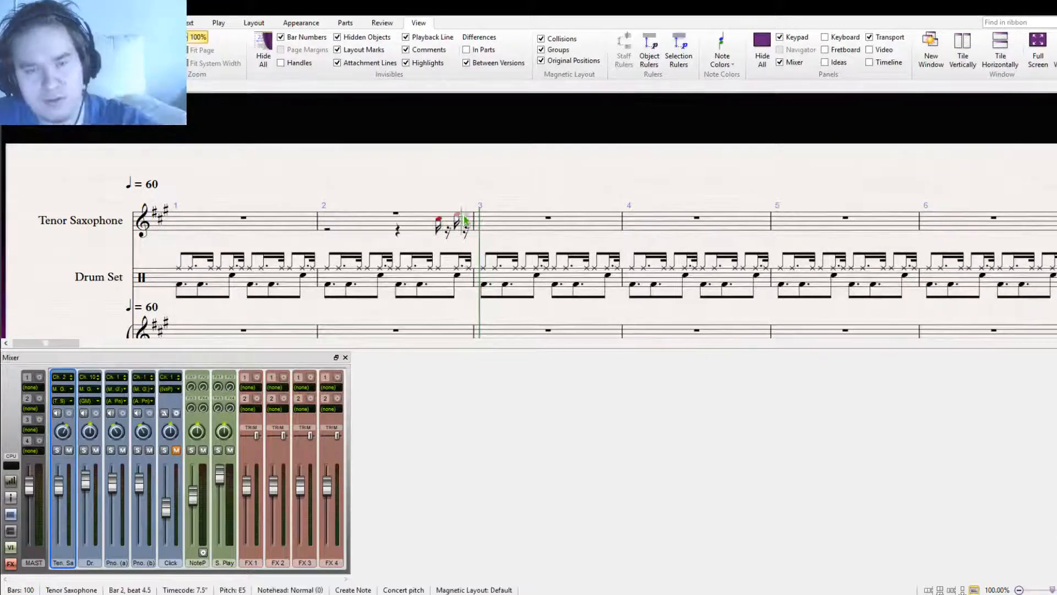
pyautogui.hotkey('ctrl', 'z')
pyautogui.click(461, 222)
pyautogui.hotkey('ctrl', 'z')
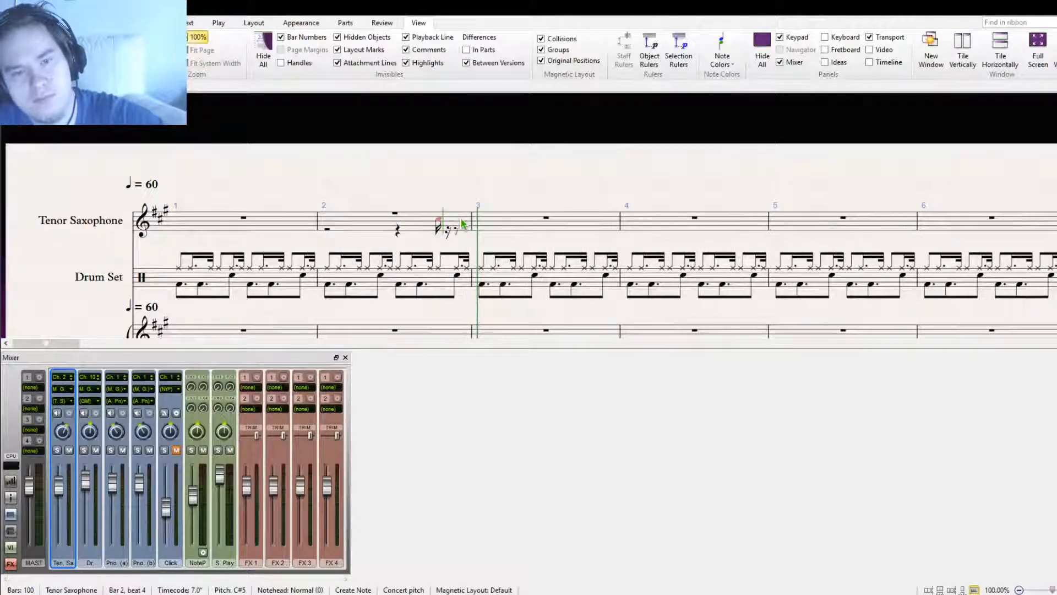
pyautogui.click(462, 220)
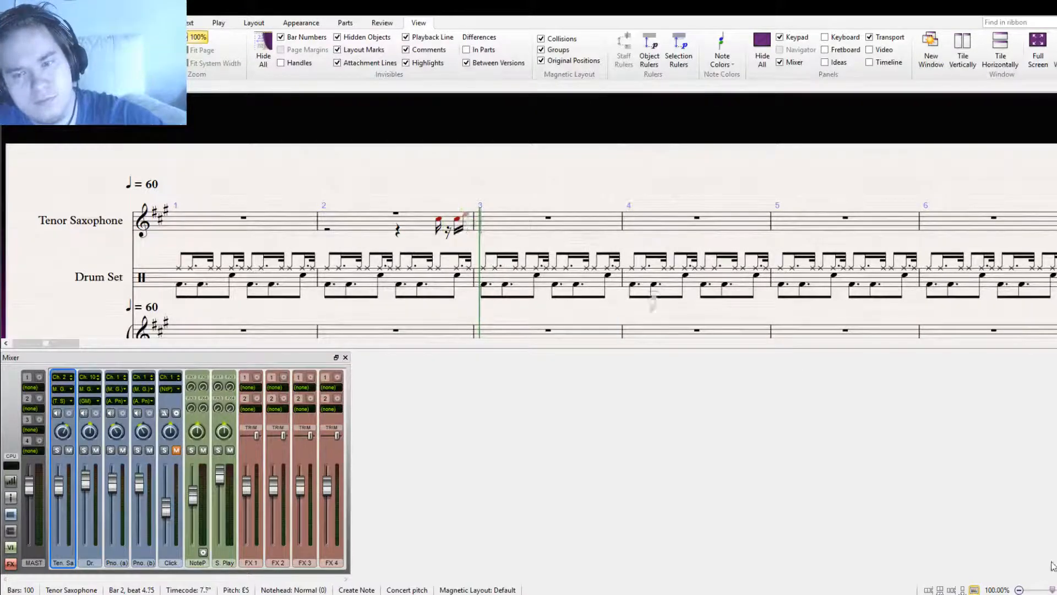
pyautogui.press('Escape')
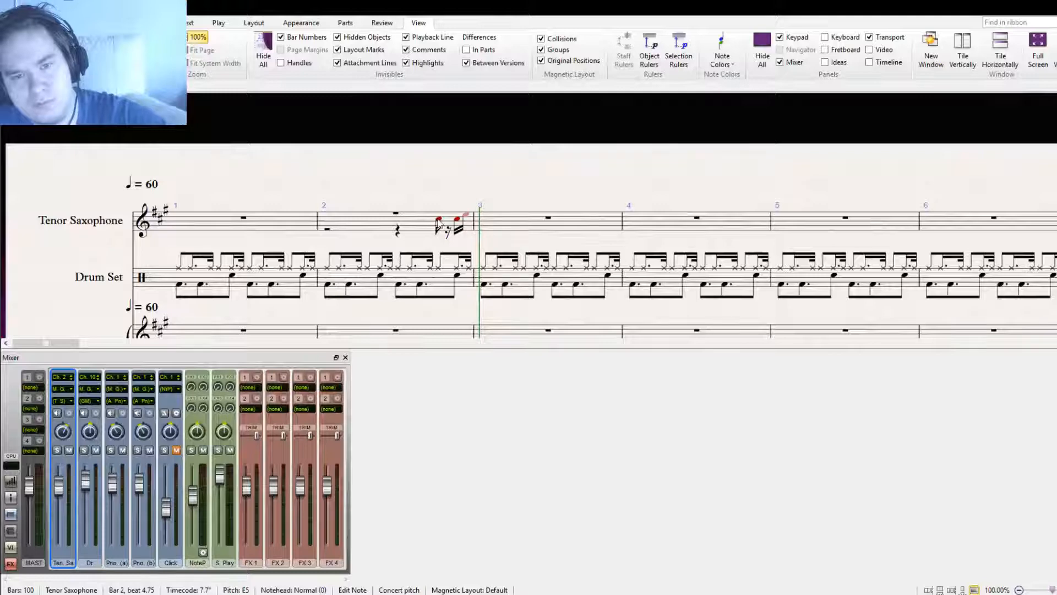
# Rework beat 4 of Tenor Saxophone bar 2 into a sixteenth rest, an eighth-note C#5 on 4.25 and a sixteenth-note E5 on 4.75
pyautogui.click(438, 222)
pyautogui.press('Delete')
pyautogui.click(456, 220)
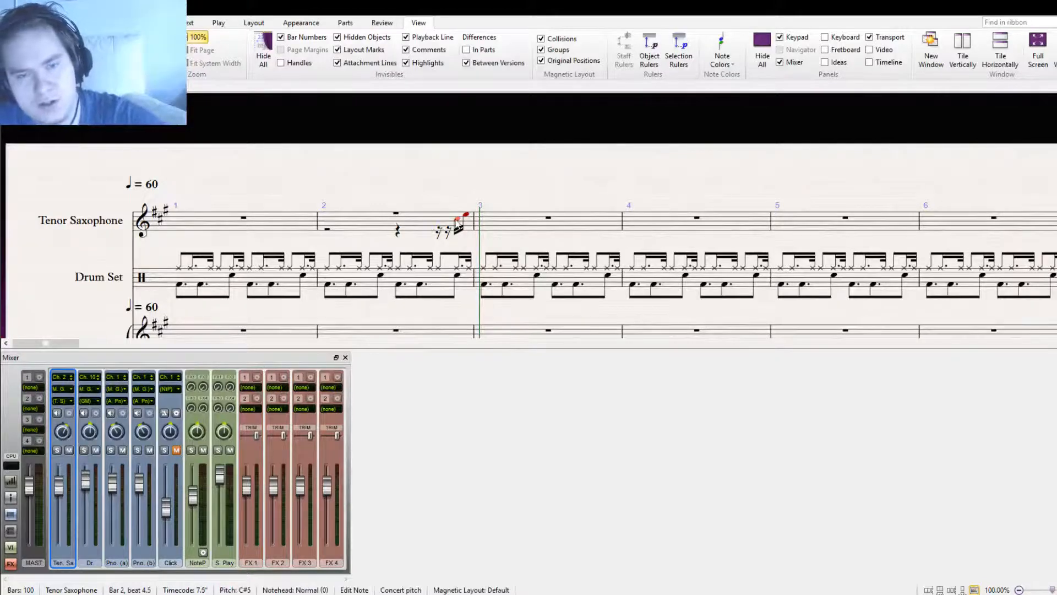
pyautogui.click(449, 230)
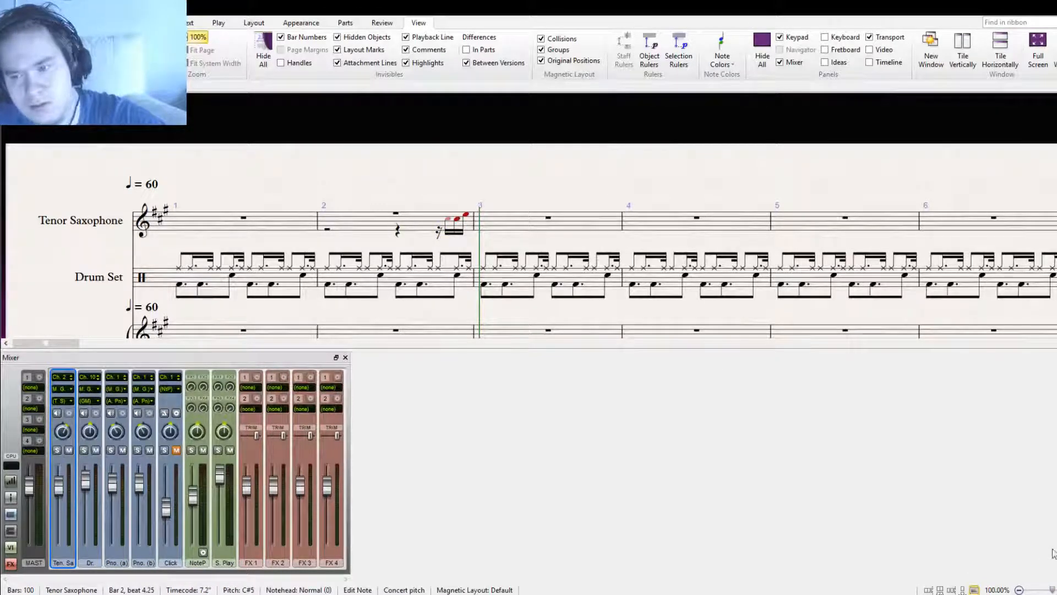
pyautogui.click(466, 216)
# Enter a dotted half-note D5 on beat 1 of Tenor Saxophone bar 3
pyautogui.click(484, 220)
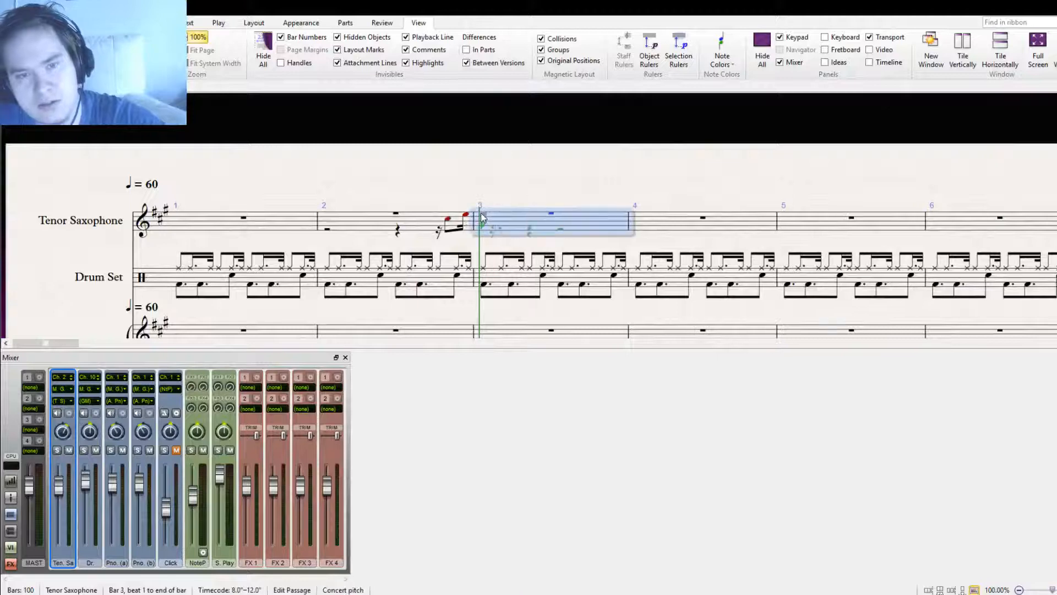
pyautogui.press('e')
pyautogui.press('Down')
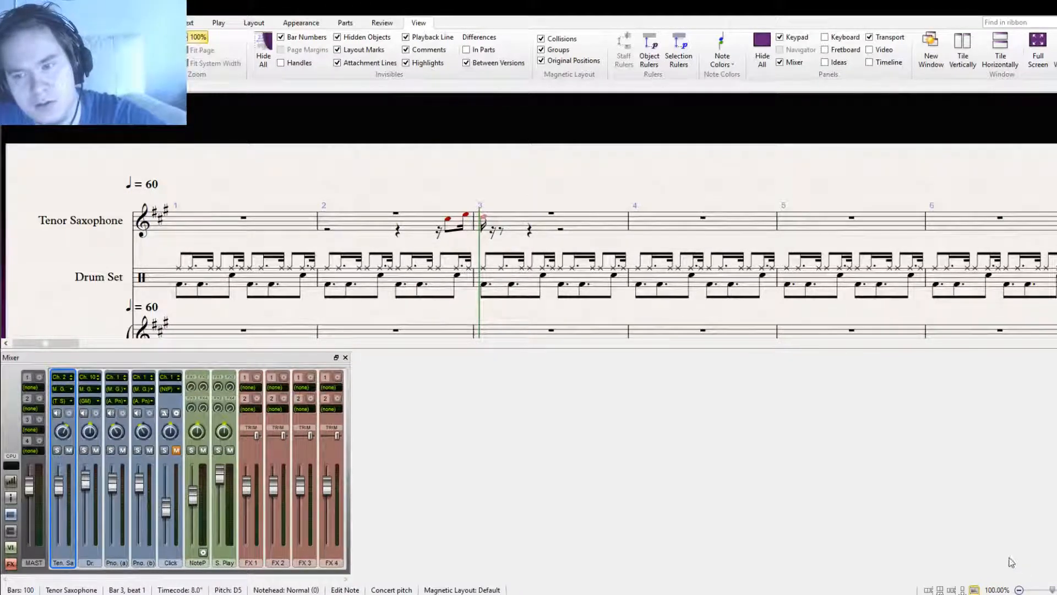
pyautogui.click(1013, 538)
pyautogui.press('.')
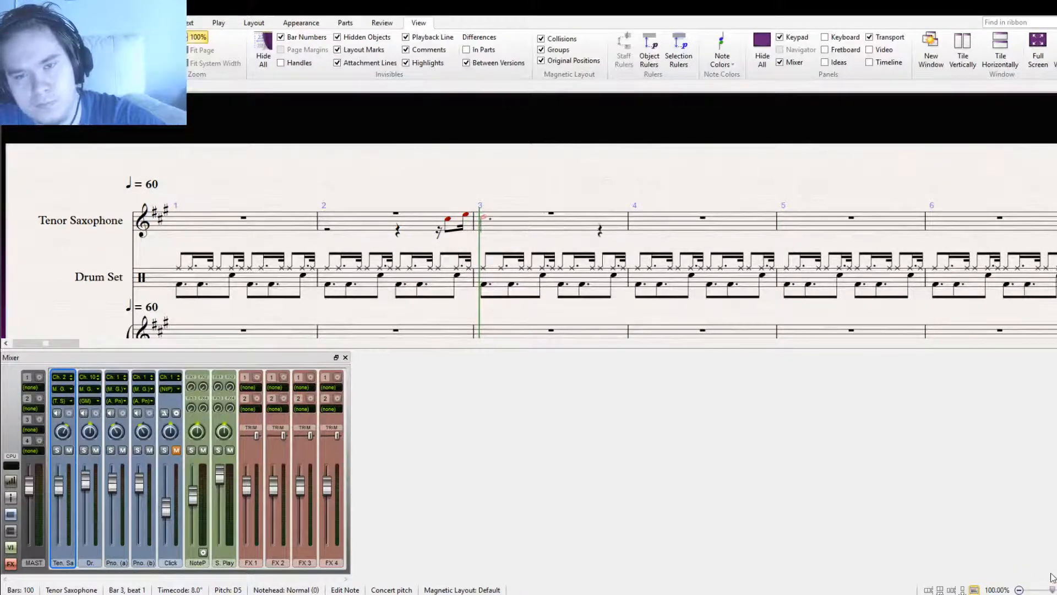
# Change the voice assignment of the C#5, E5 and D5 notes in Tenor Saxophone bars 2 and 3
pyautogui.click(448, 220)
pyautogui.keyDown('ctrl'); pyautogui.click(465, 214); pyautogui.keyUp('ctrl')
pyautogui.keyDown('ctrl'); pyautogui.click(482, 218); pyautogui.keyUp('ctrl')
pyautogui.click(465, 215)
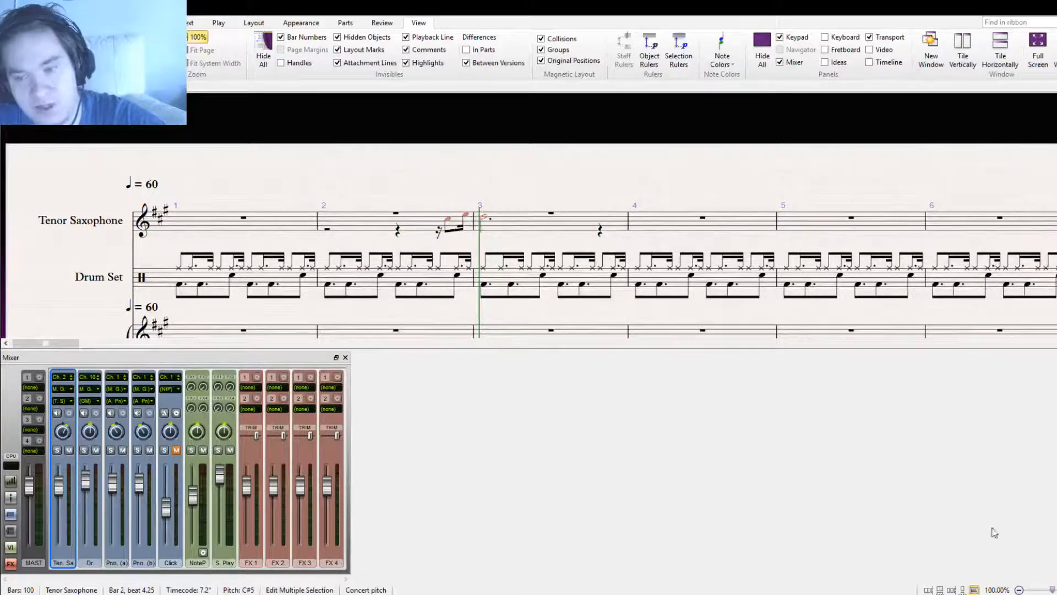
pyautogui.click(1018, 583)
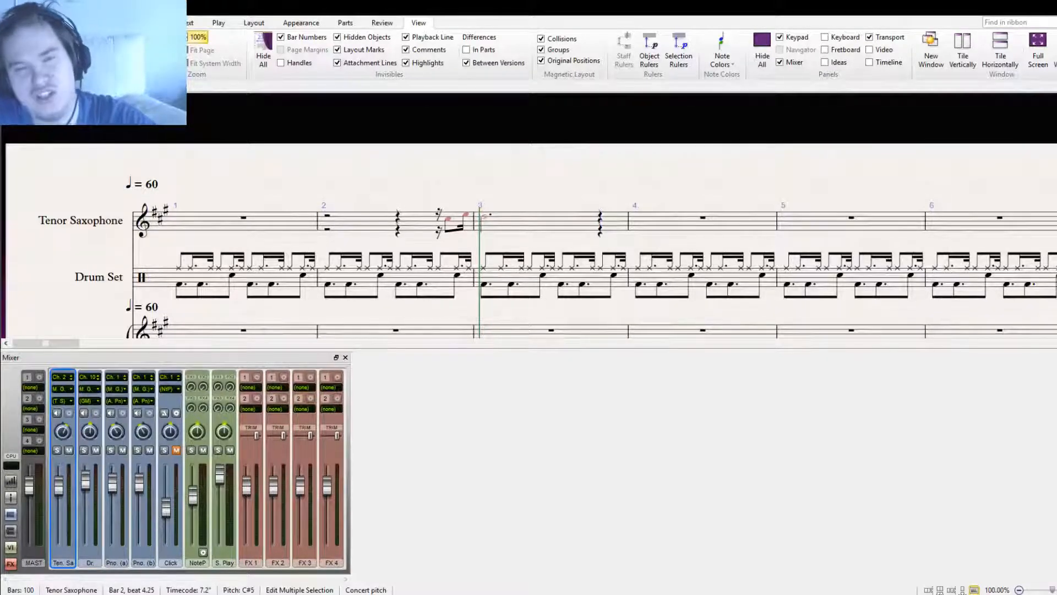
pyautogui.press('Escape')
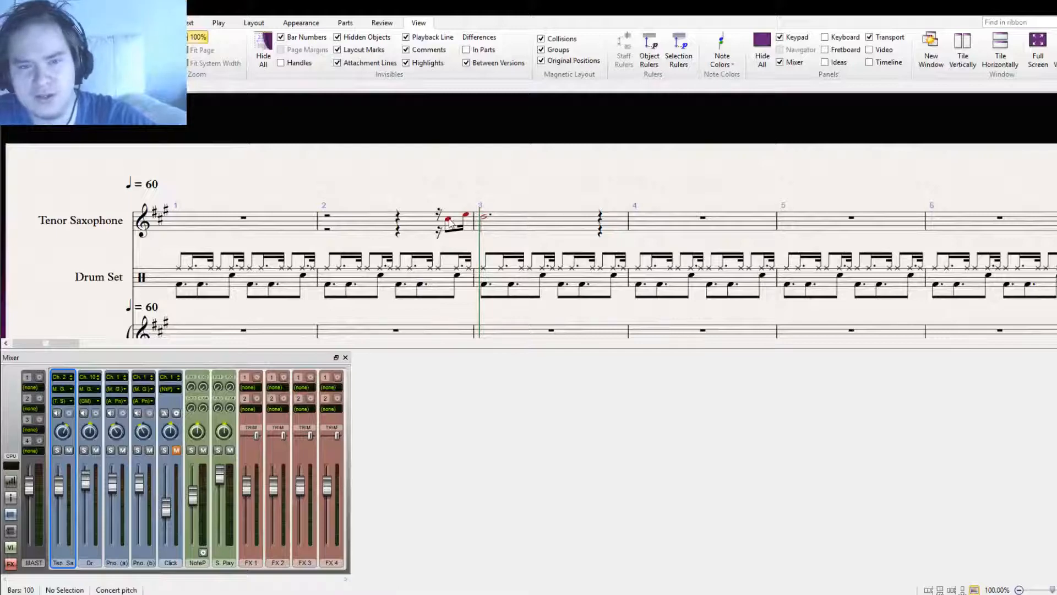
pyautogui.click(450, 219)
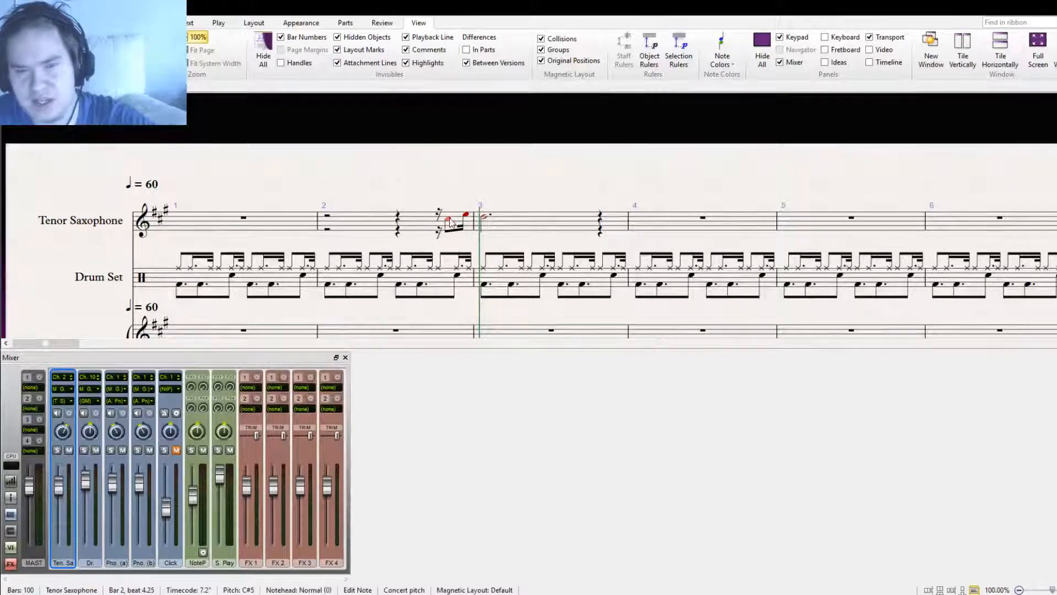
pyautogui.keyDown('shift'); pyautogui.click(484, 218); pyautogui.keyUp('shift')
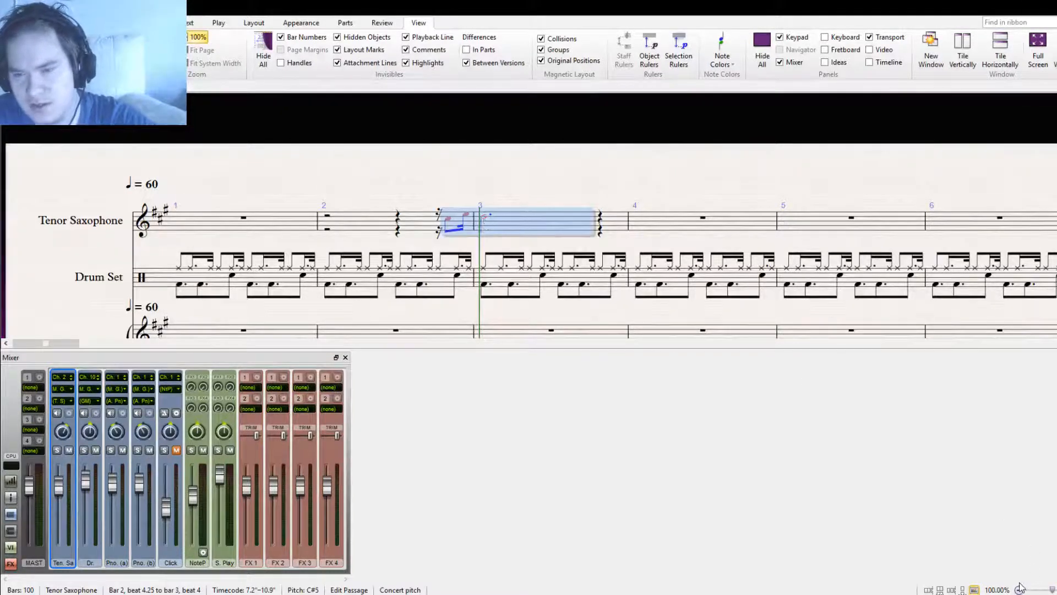
pyautogui.press('Escape')
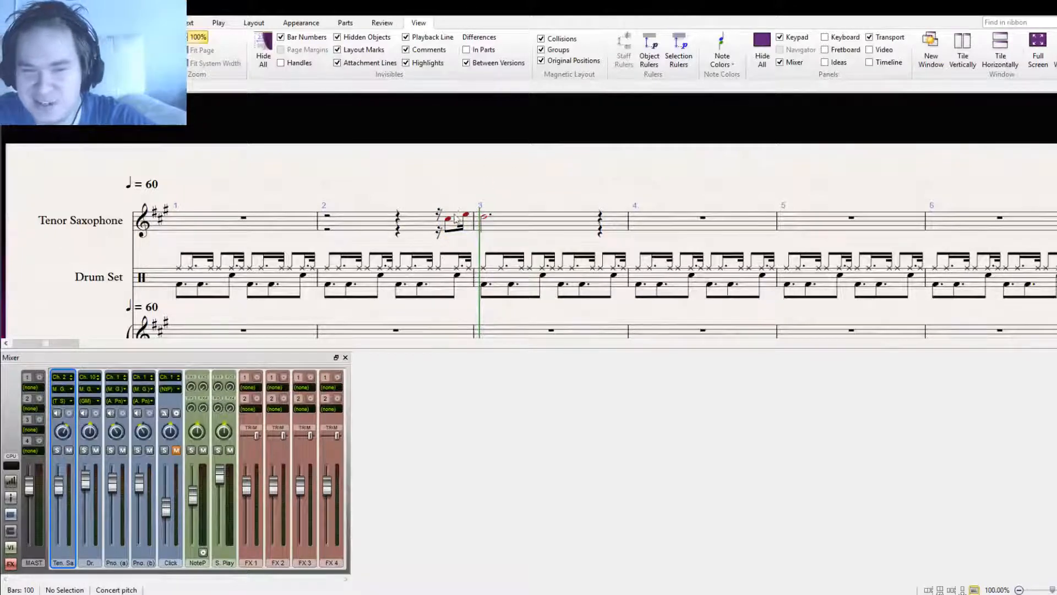
pyautogui.click(448, 220)
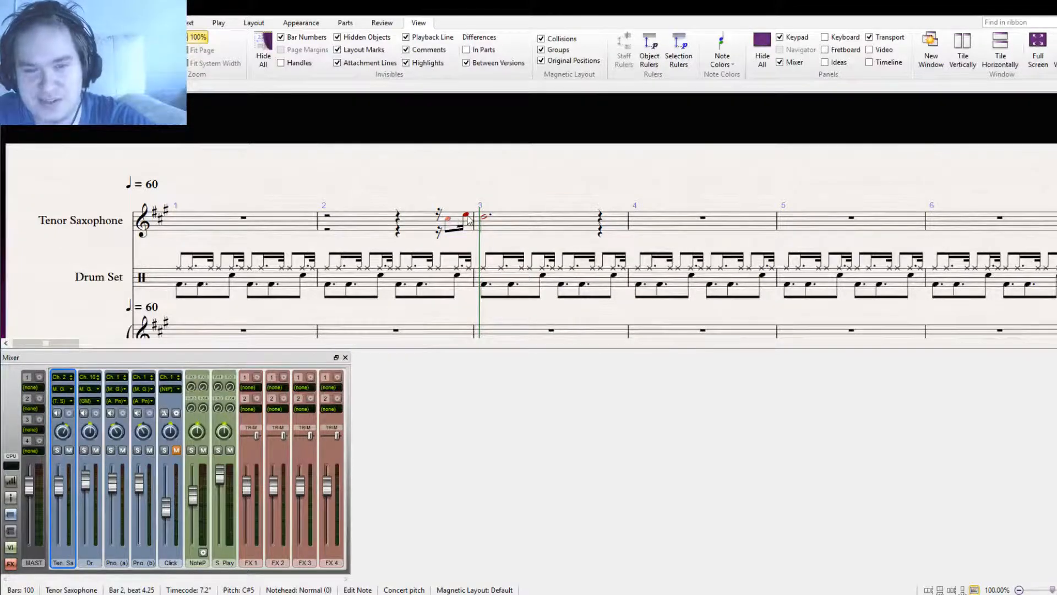
pyautogui.moveTo(512, 245); pyautogui.dragTo(708, 178)
pyautogui.press('Escape')
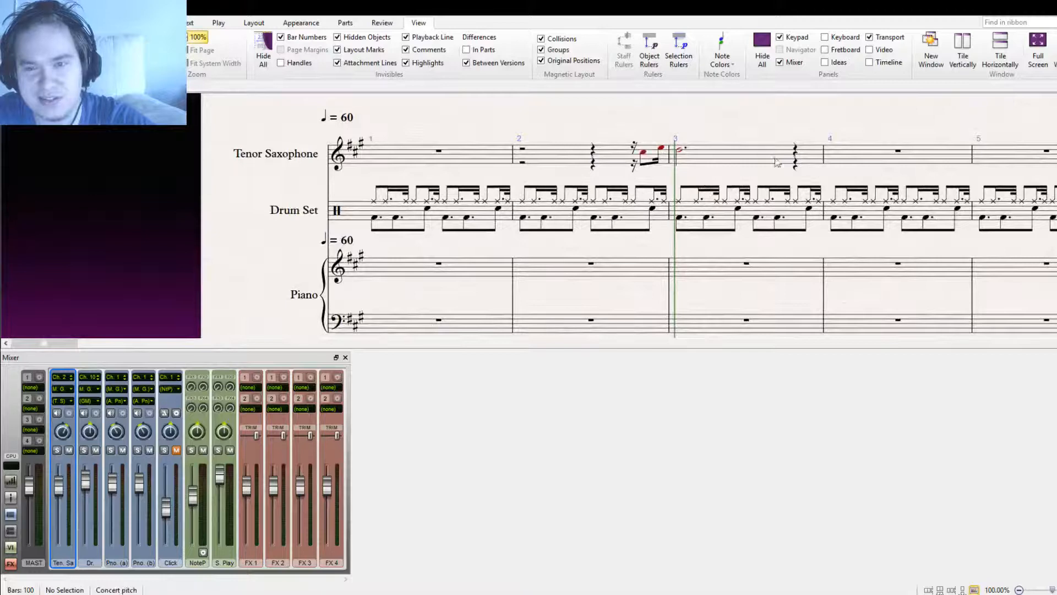
# Play the score back from the beginning to check the saxophone entry against the drums
pyautogui.hotkey('ctrl', '[')
pyautogui.hotkey('ctrl', '-')
pyautogui.hotkey('ctrl', '-')
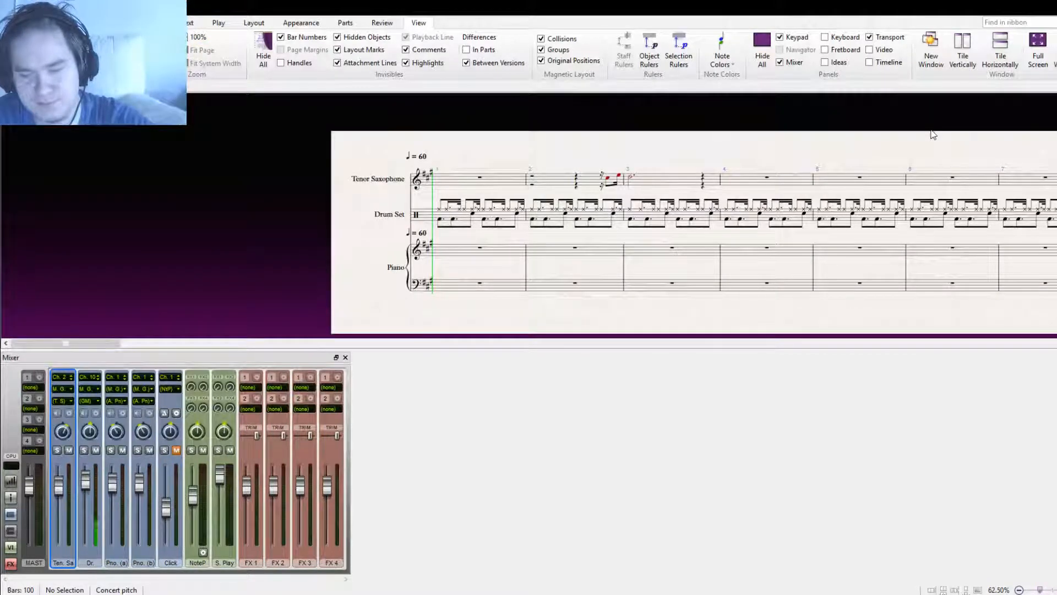
pyautogui.press('space')
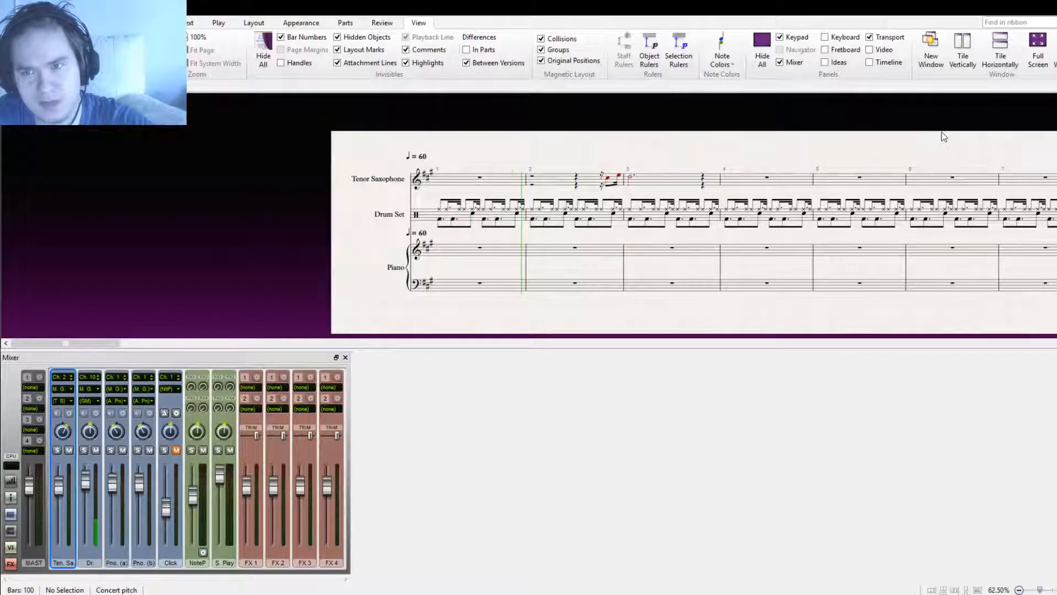
pyautogui.press('space')
# Rework the lower voice of Drum Set bar 1, beat 1 into two eighth notes: F4 on beat 1 and C5 on beat 1.5
pyautogui.click(375, 218)
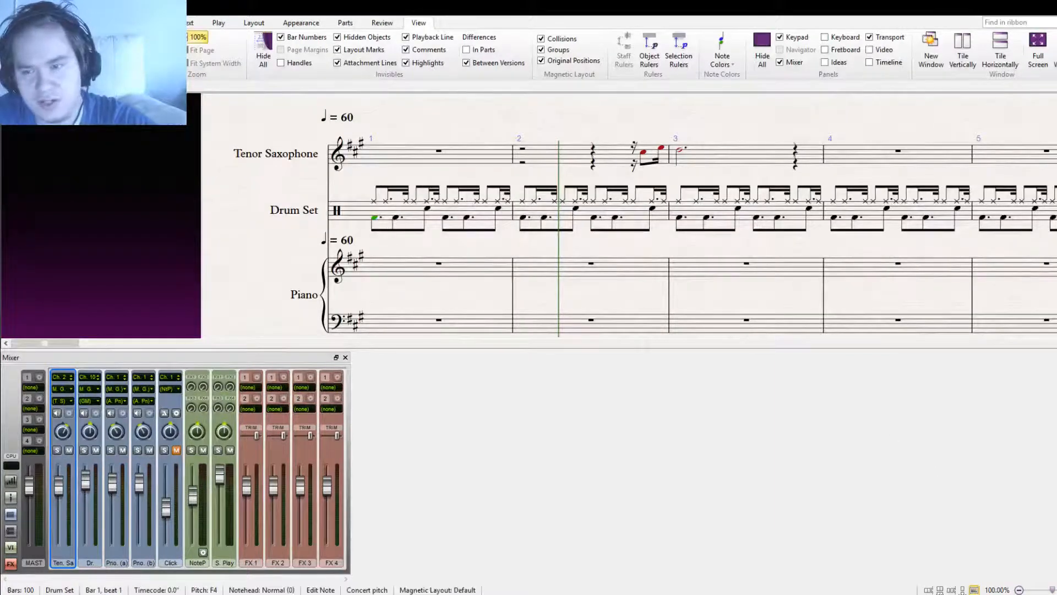
pyautogui.click(1049, 570)
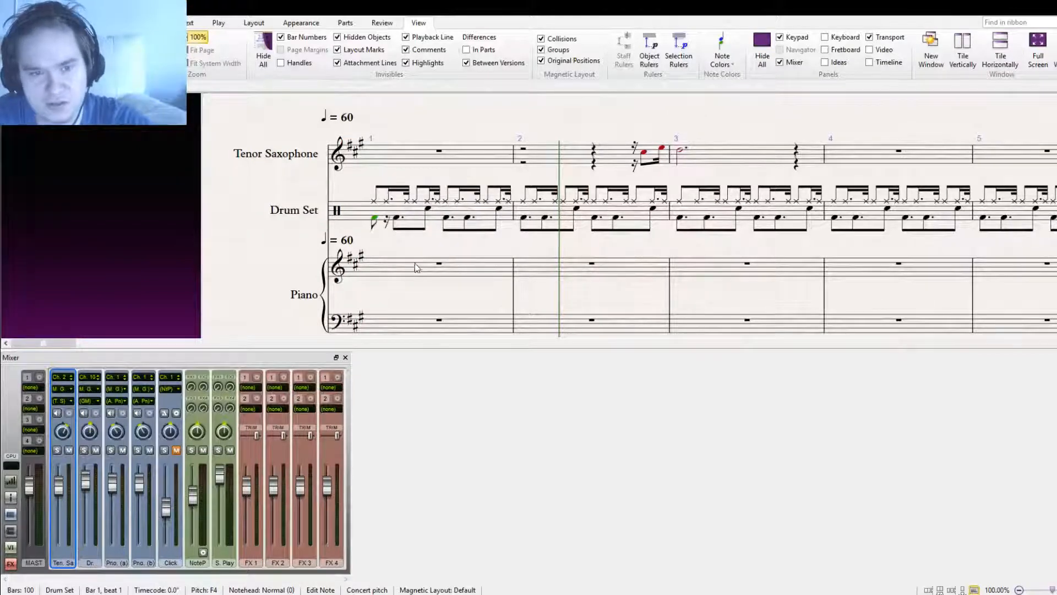
pyautogui.click(388, 224)
pyautogui.press('f')
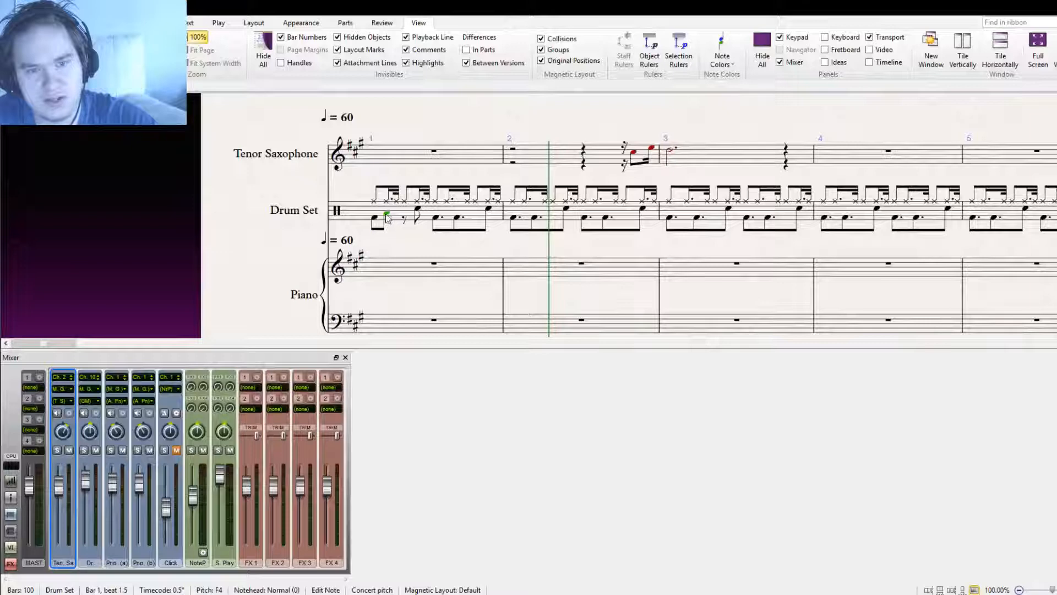
pyautogui.press('c')
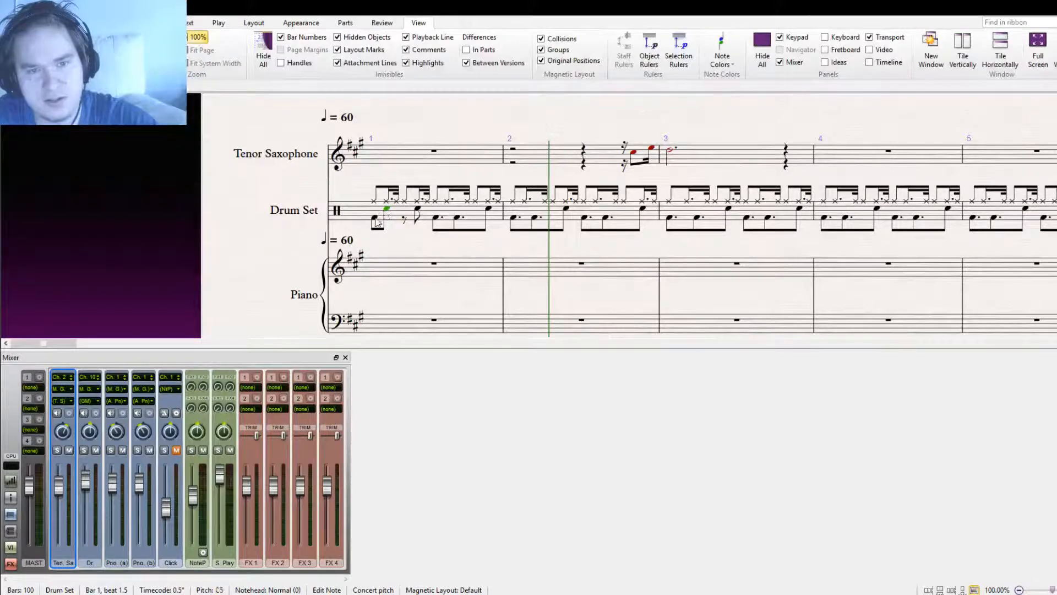
# Copy the F4–C5 eighth-note pair from beat 1 onto beats 2, 3 and 4 of Drum Set bar 1
pyautogui.keyDown('ctrl'); pyautogui.click(376, 220); pyautogui.keyUp('ctrl')
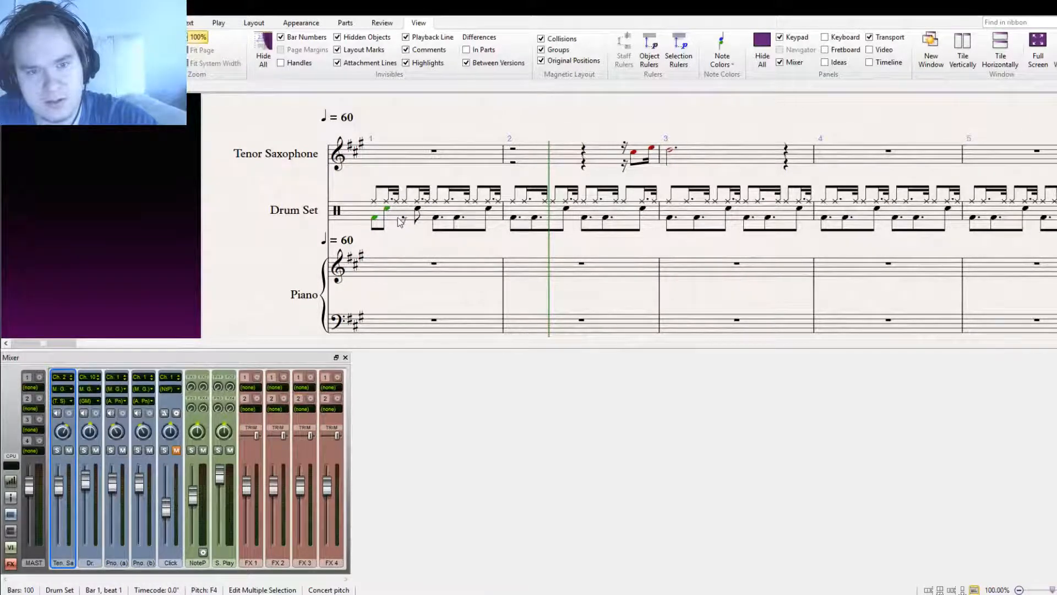
pyautogui.click(403, 220)
pyautogui.hotkey('ctrl', 'v')
pyautogui.click(435, 219)
pyautogui.hotkey('ctrl', 'v')
pyautogui.click(466, 219)
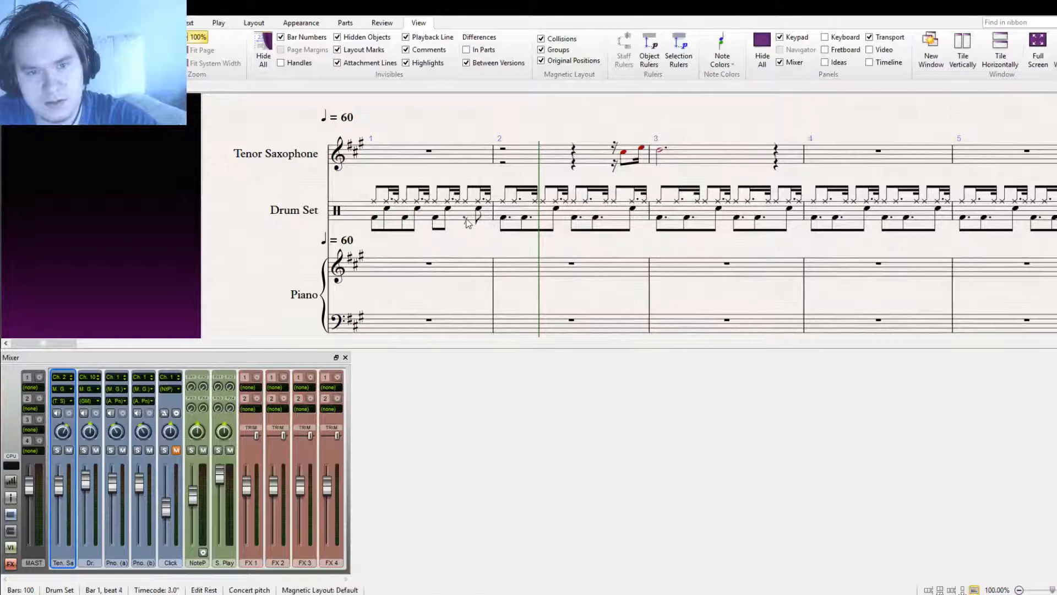
pyautogui.hotkey('ctrl', 'v')
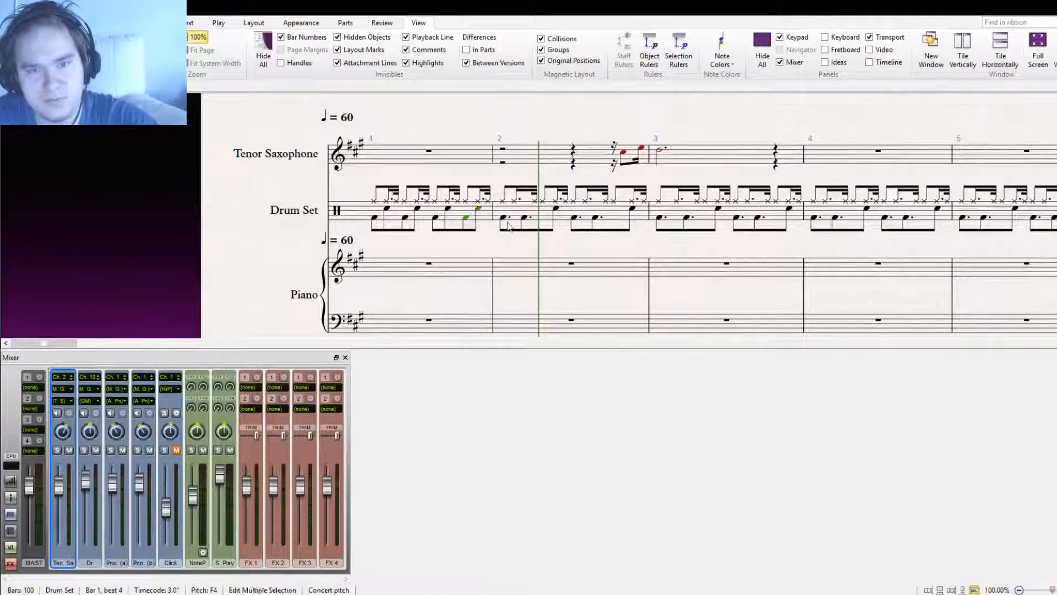
# Paste the F4–C5 eighth-note pair onto all four beats of Drum Set bar 2
pyautogui.click(505, 219)
pyautogui.hotkey('ctrl', 'v')
pyautogui.click(536, 220)
pyautogui.hotkey('ctrl', 'v')
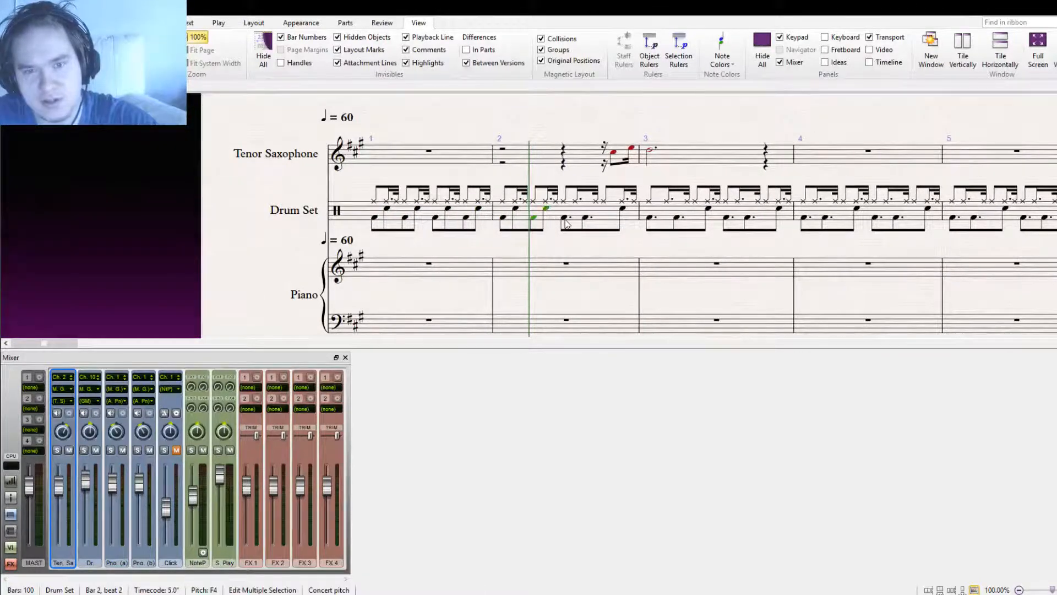
pyautogui.click(565, 220)
pyautogui.hotkey('ctrl', 'v')
pyautogui.click(594, 219)
pyautogui.hotkey('ctrl', 'v')
pyautogui.press('Escape')
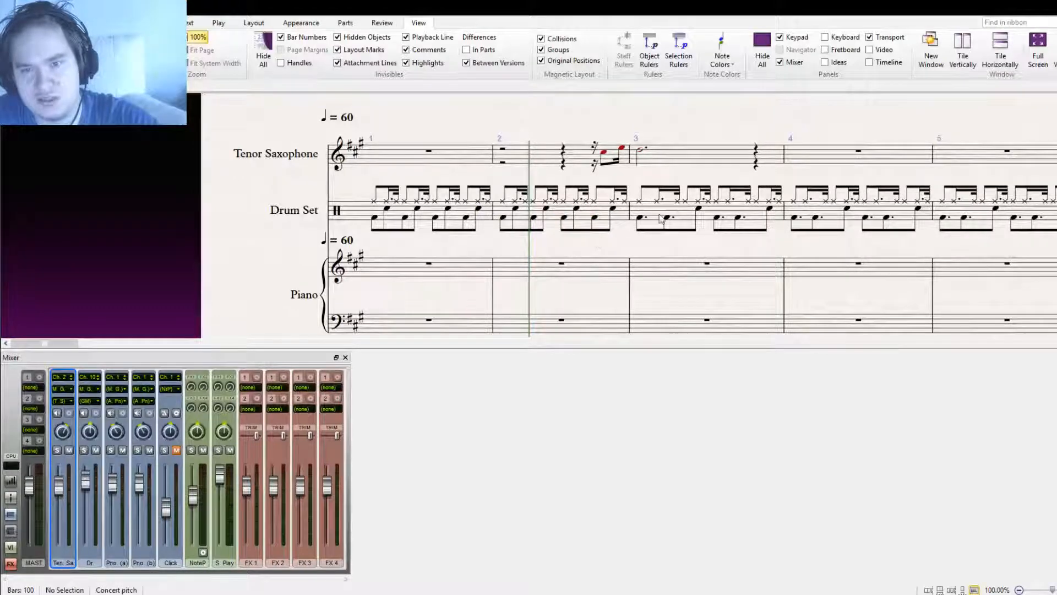
# Copy the whole of Drum Set bar 2 into bars 3 and 4
pyautogui.click(685, 212)
pyautogui.click(595, 215)
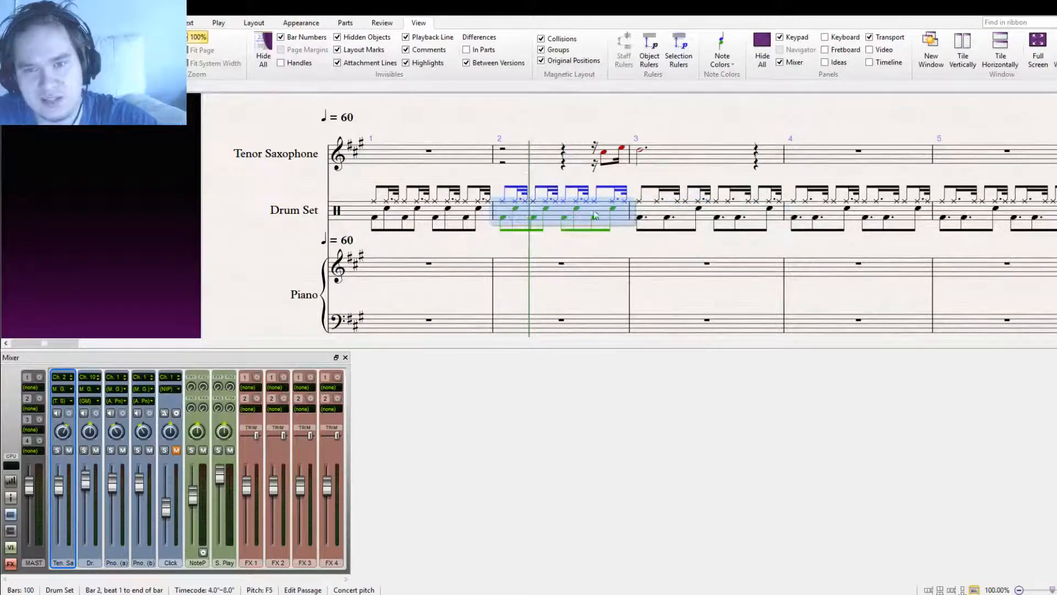
pyautogui.keyDown('alt'); pyautogui.click(712, 220); pyautogui.keyUp('alt')
pyautogui.keyDown('alt'); pyautogui.click(809, 218); pyautogui.keyUp('alt')
pyautogui.press('Escape')
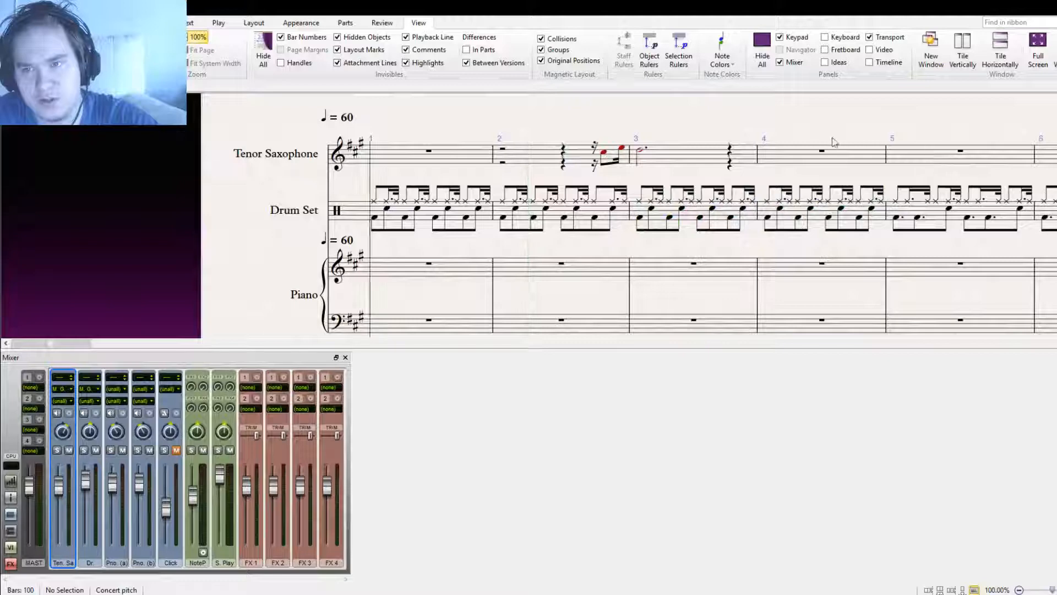
# Play the score from the start to listen to the revised drum pattern
pyautogui.press('space')
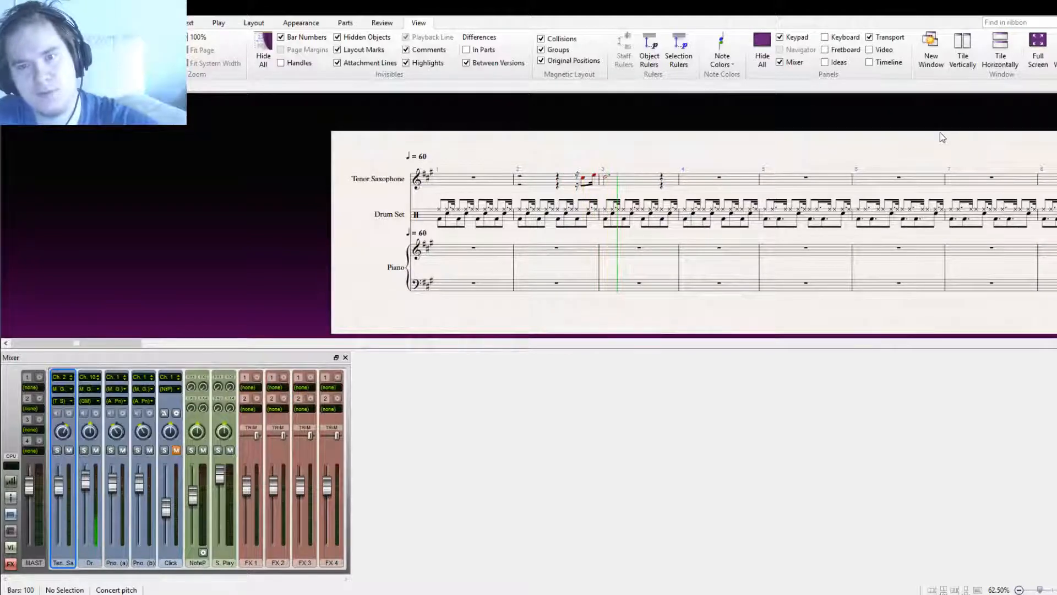
pyautogui.press('space')
pyautogui.moveTo(696, 128); pyautogui.dragTo(551, 188)
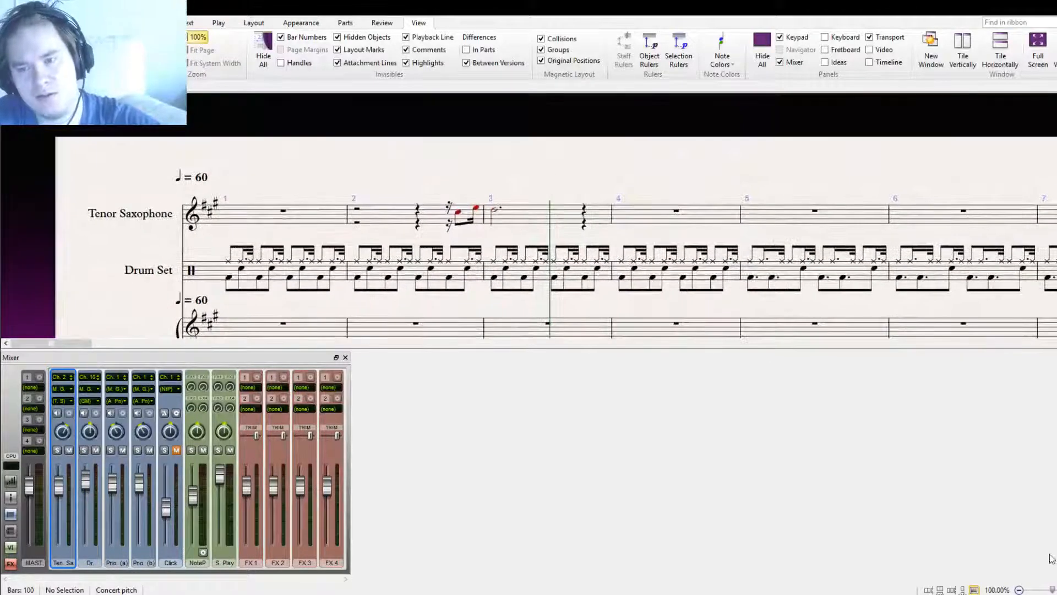
# Enter an eighth-note C#5 on beat 4 of Tenor Saxophone bar 3
pyautogui.click(584, 215)
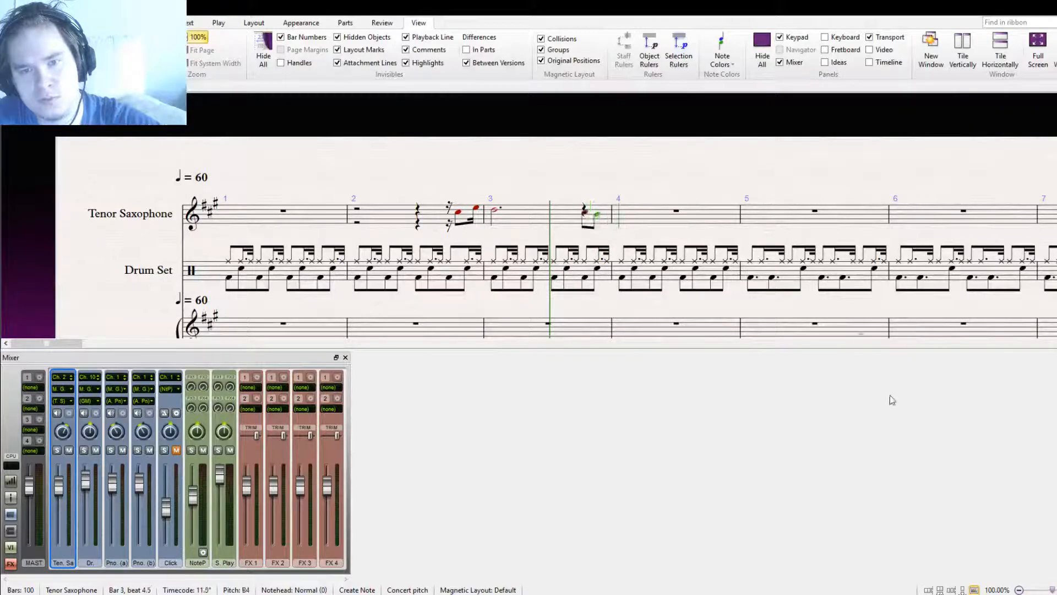
pyautogui.press('Escape')
pyautogui.press('Escape')
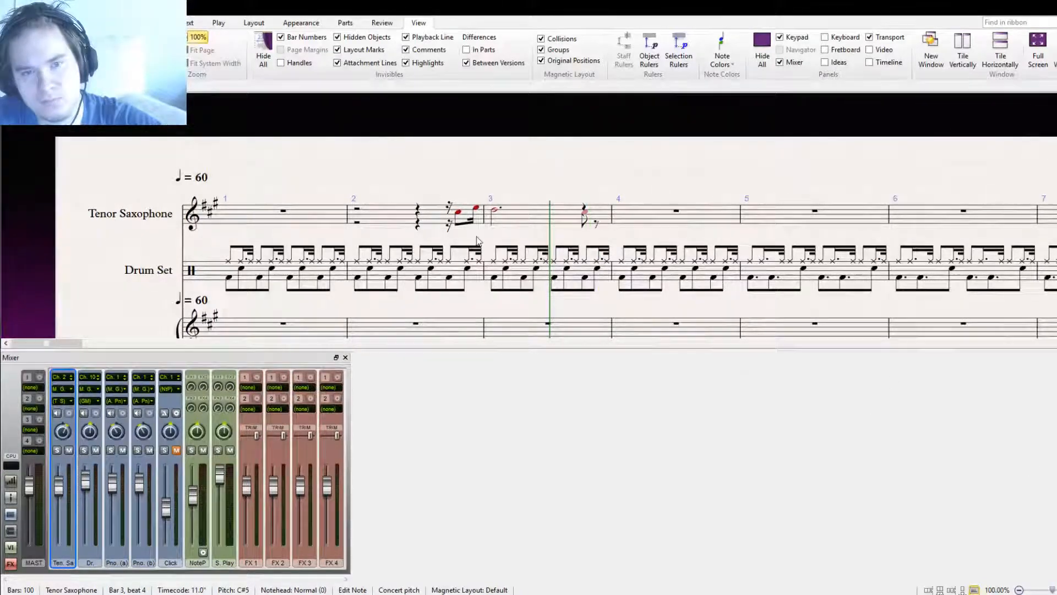
# Remove the dot from the half-note D5 on beat 1 of Tenor Saxophone bar 3
pyautogui.click(494, 210)
pyautogui.press('KP_Decimal')
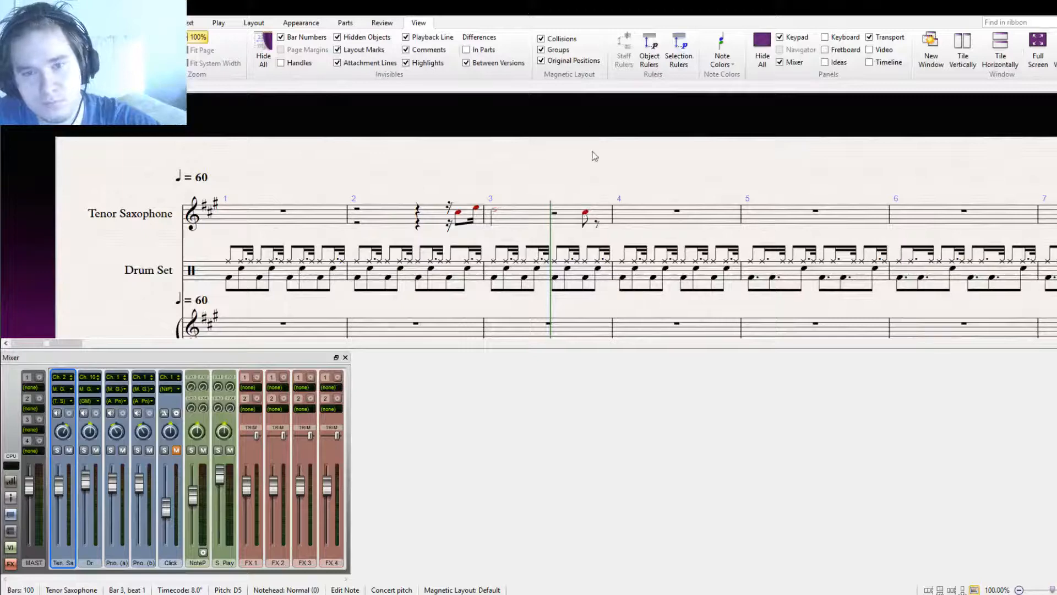
pyautogui.press('Escape')
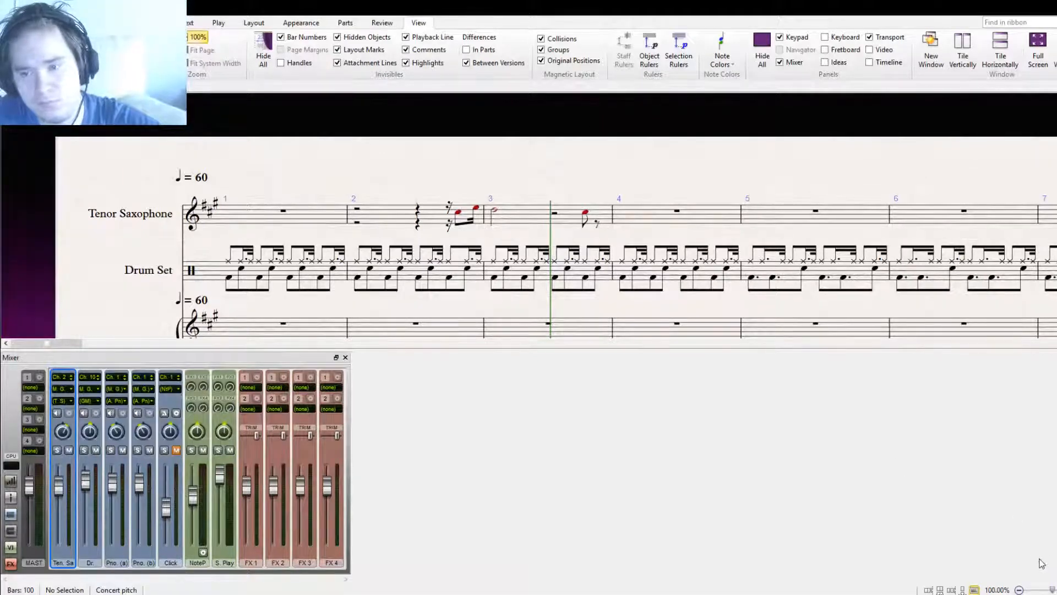
# Enter eighth notes in Tenor Saxophone bar 3: C#5 on beats 3 and 3.5, B4 on beat 4, and A4 on beat 4.5
pyautogui.press('n')
pyautogui.click(567, 213)
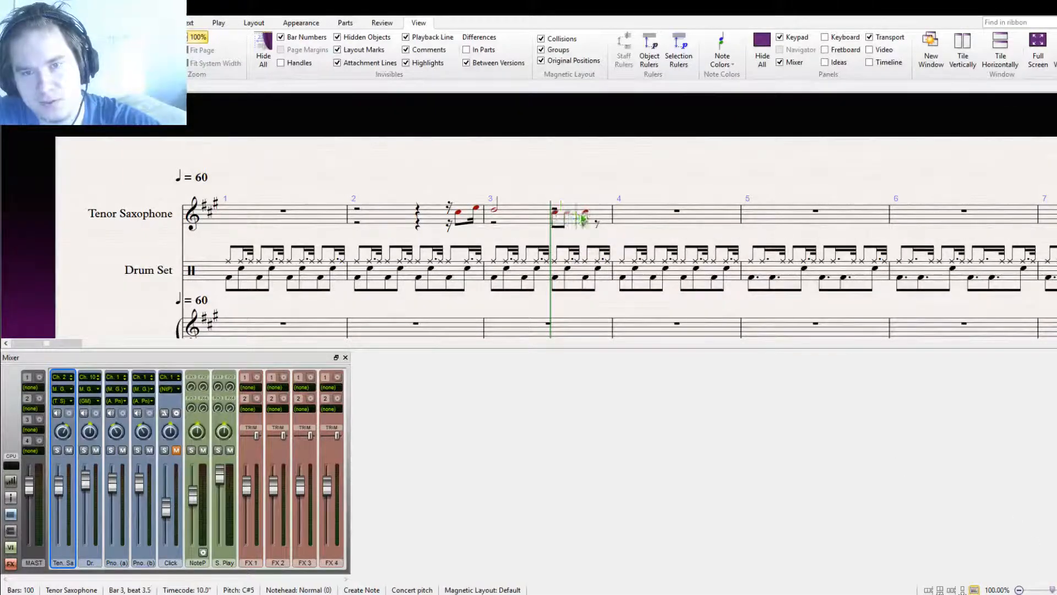
pyautogui.click(585, 217)
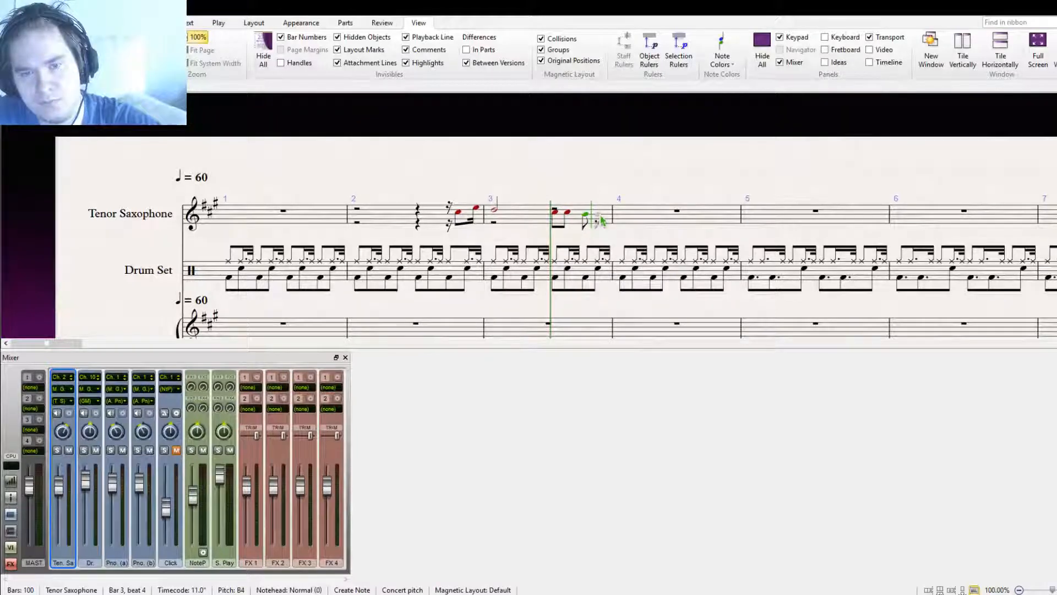
pyautogui.click(599, 218)
pyautogui.press('Escape')
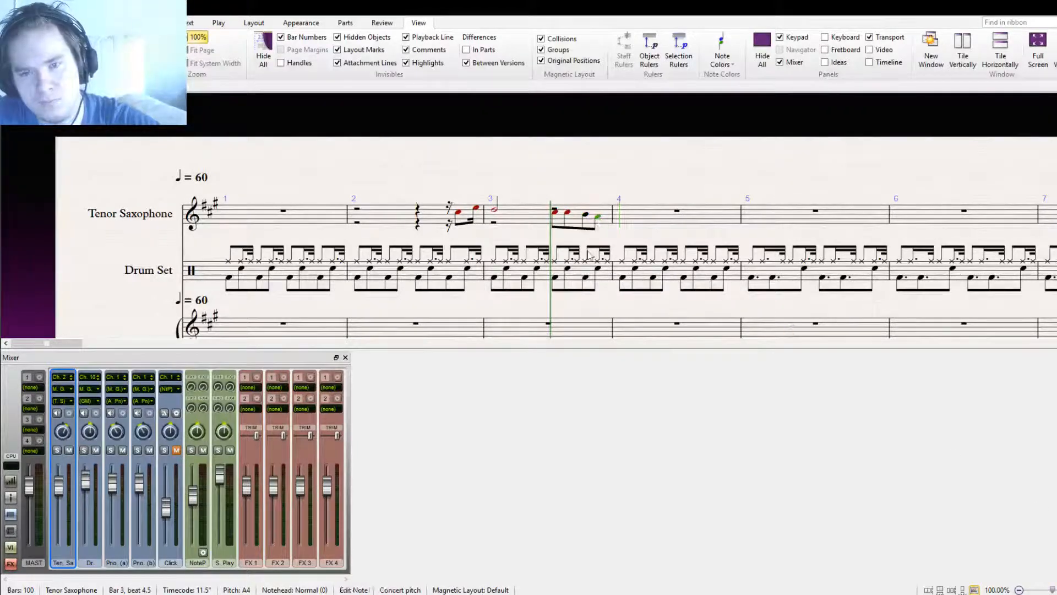
# Delete the C#5 on beat 3 of Tenor Saxophone bar 3 and enter a half-note E4 on beat 1 of bar 4
pyautogui.click(554, 214)
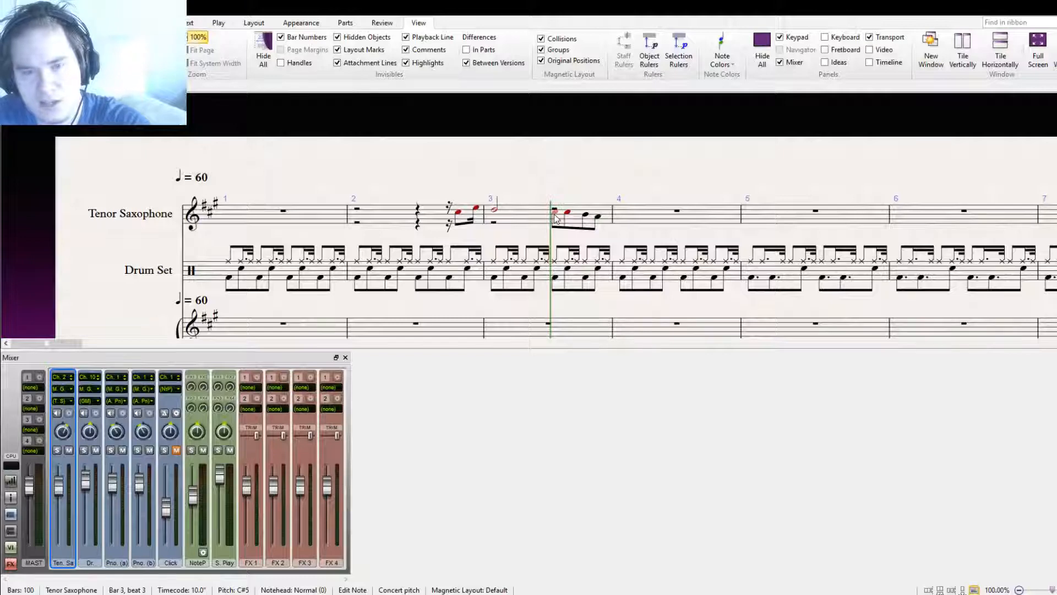
pyautogui.press('Delete')
pyautogui.click(495, 218)
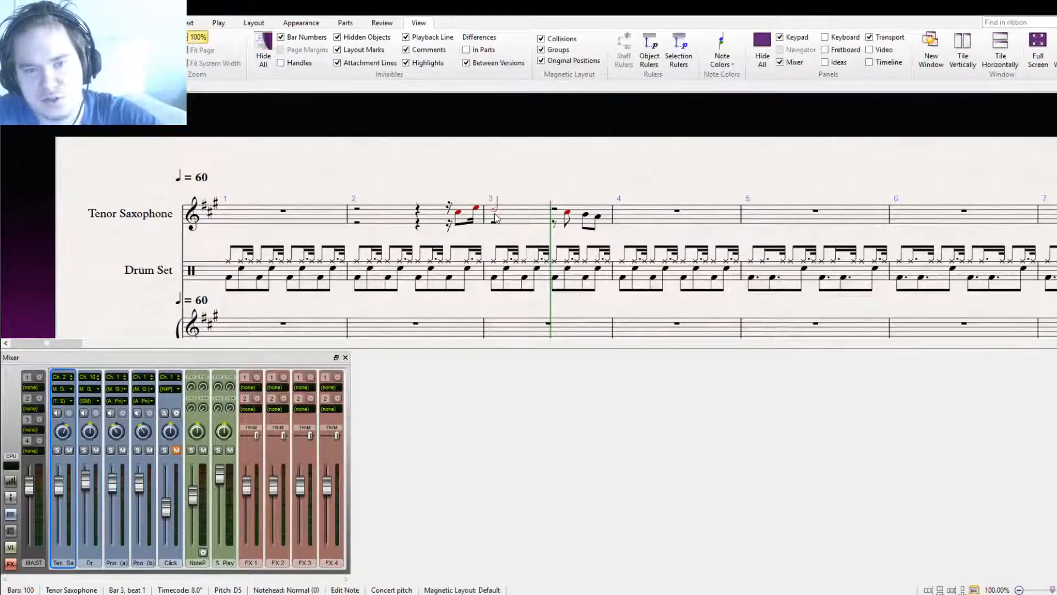
pyautogui.press('Escape')
pyautogui.click(619, 215)
pyautogui.hotkey('ctrl', 'v')
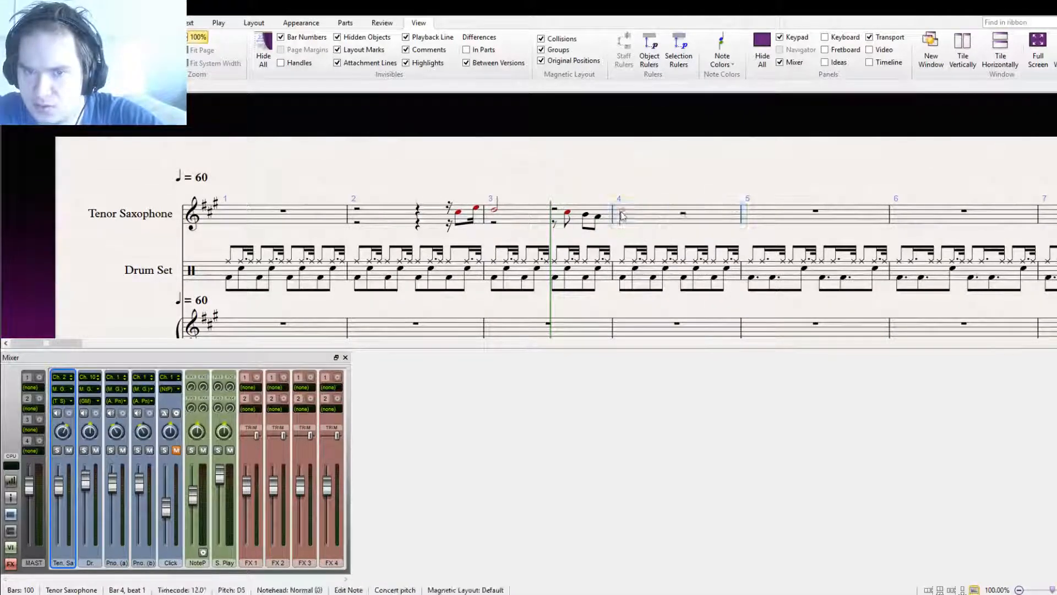
pyautogui.moveTo(624, 225); pyautogui.dragTo(624, 227)
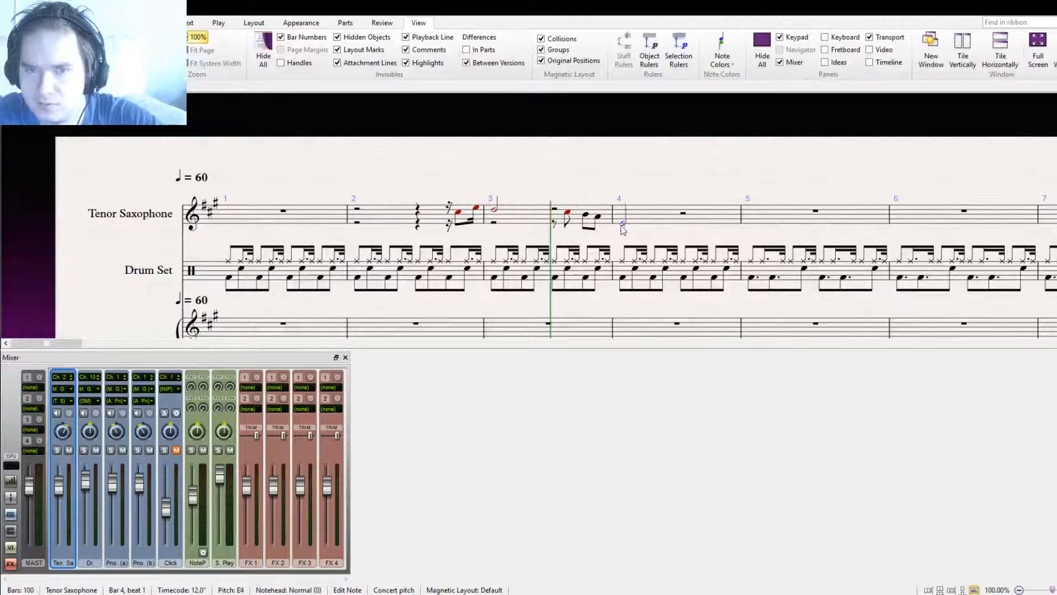
# Copy the two-note pickup at the end of Tenor Saxophone bar 2 to beat 4 of bar 4
pyautogui.click(458, 212)
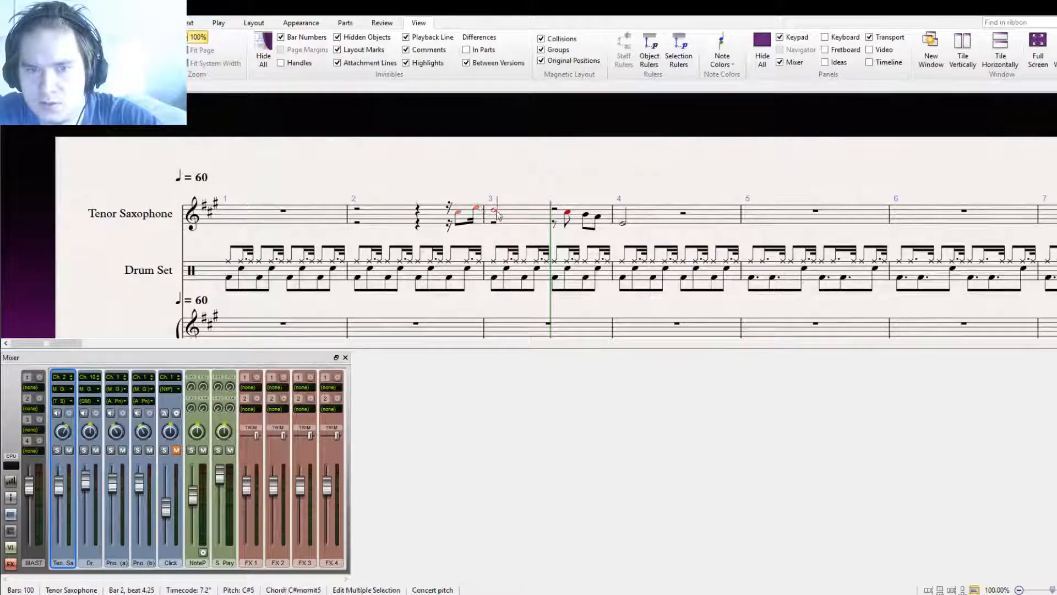
pyautogui.keyDown('ctrl'); pyautogui.click(568, 214); pyautogui.keyUp('ctrl')
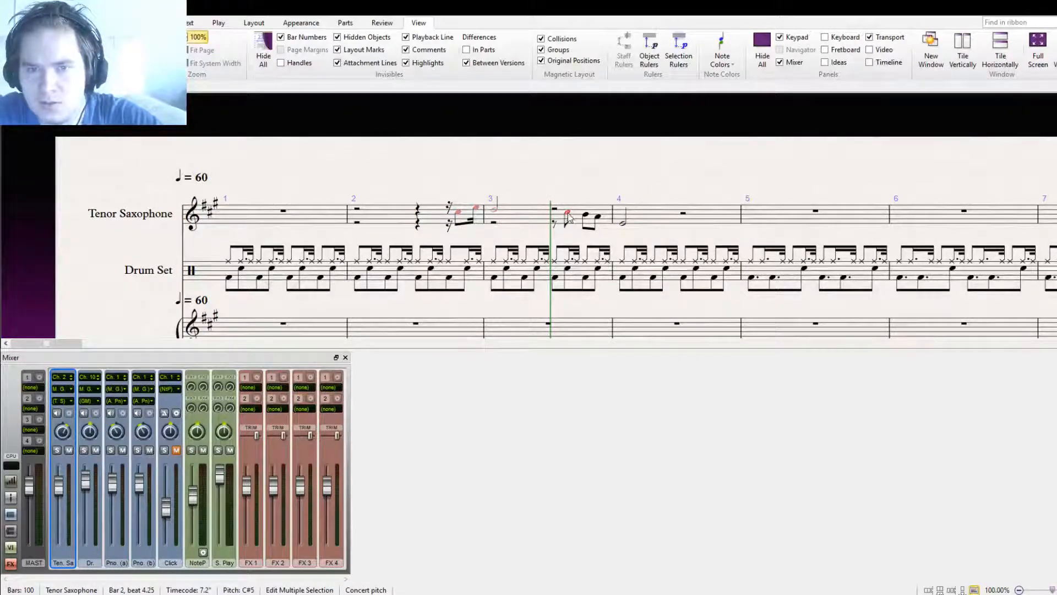
pyautogui.keyDown('ctrl'); pyautogui.click(588, 218); pyautogui.keyUp('ctrl')
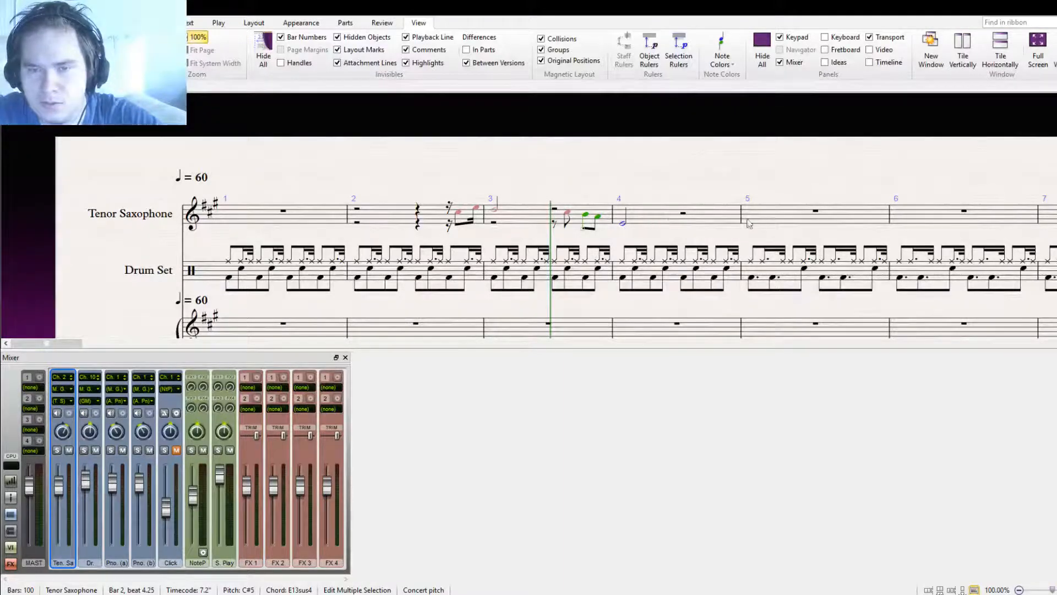
pyautogui.click(482, 223)
pyautogui.click(477, 209)
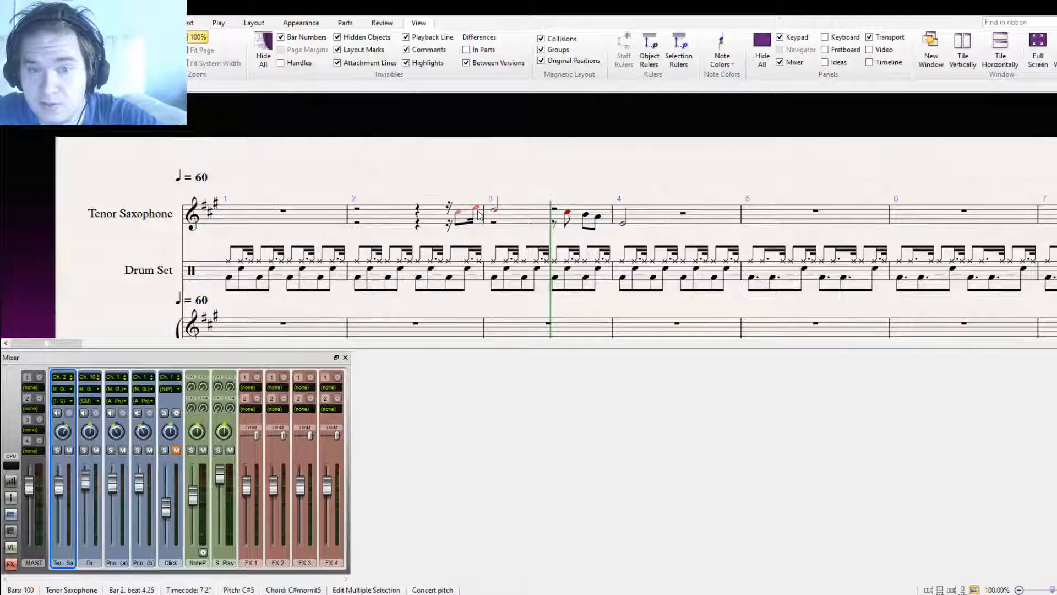
pyautogui.click(685, 218)
pyautogui.click(681, 214)
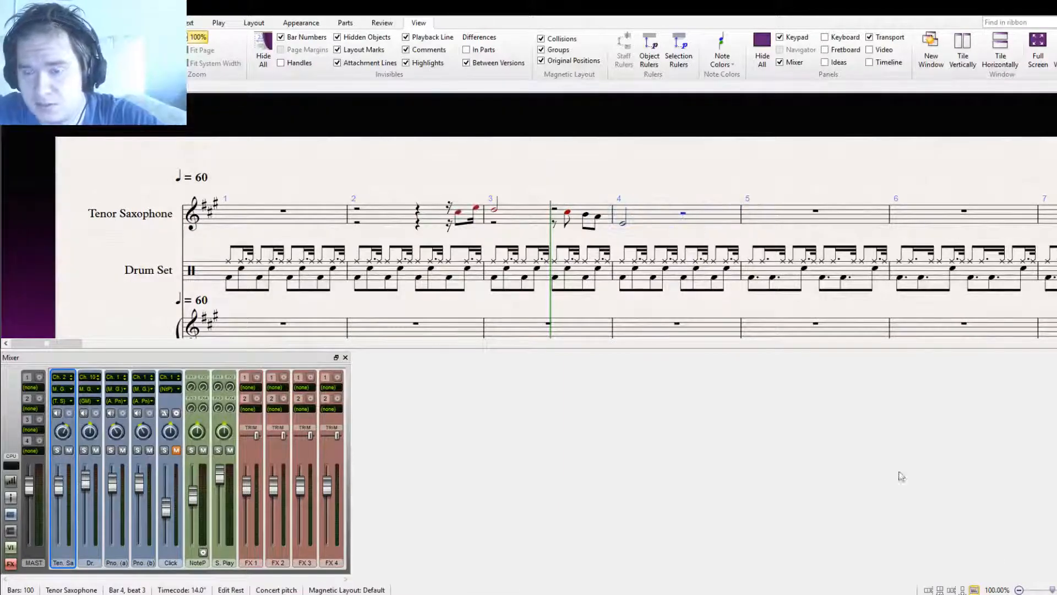
pyautogui.press('4')
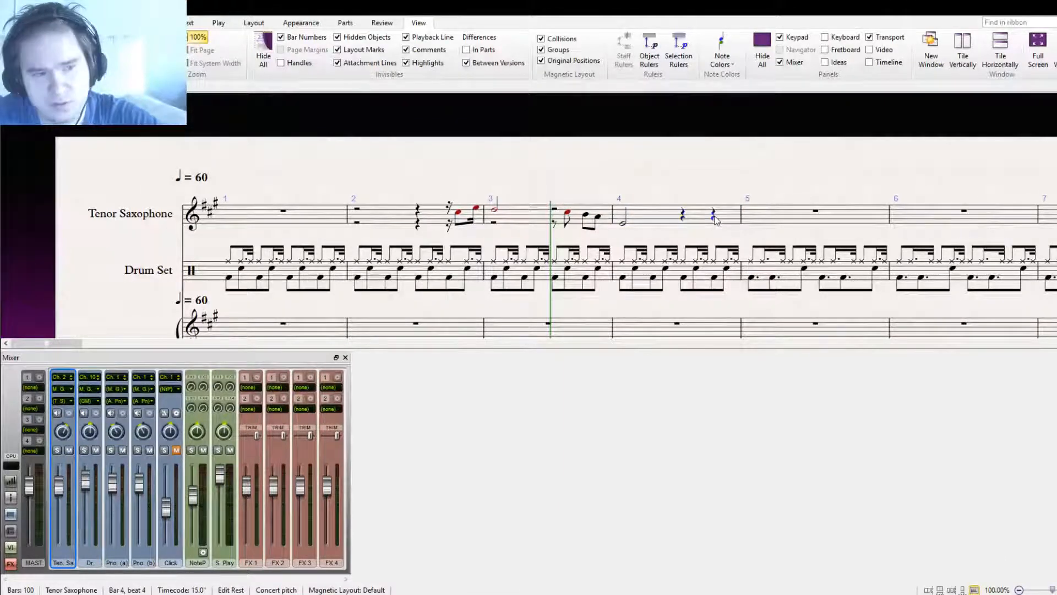
pyautogui.hotkey('ctrl', 'v')
# Copy the whole of Tenor Saxophone bar 3 into bar 5
pyautogui.click(507, 220)
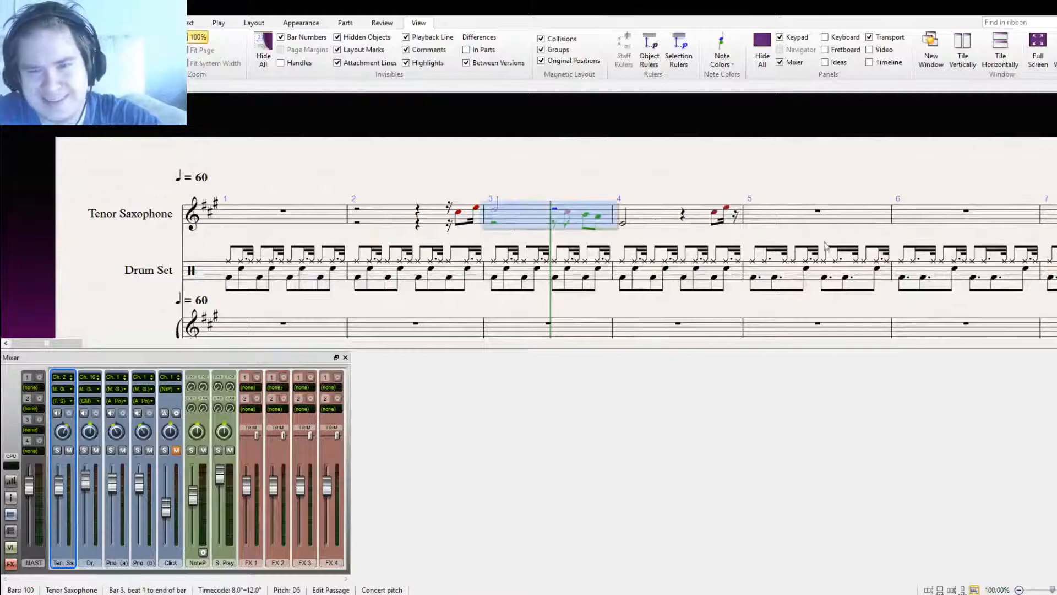
pyautogui.click(786, 210)
pyautogui.hotkey('ctrl', 'v')
pyautogui.moveTo(454, 171); pyautogui.dragTo(598, 184)
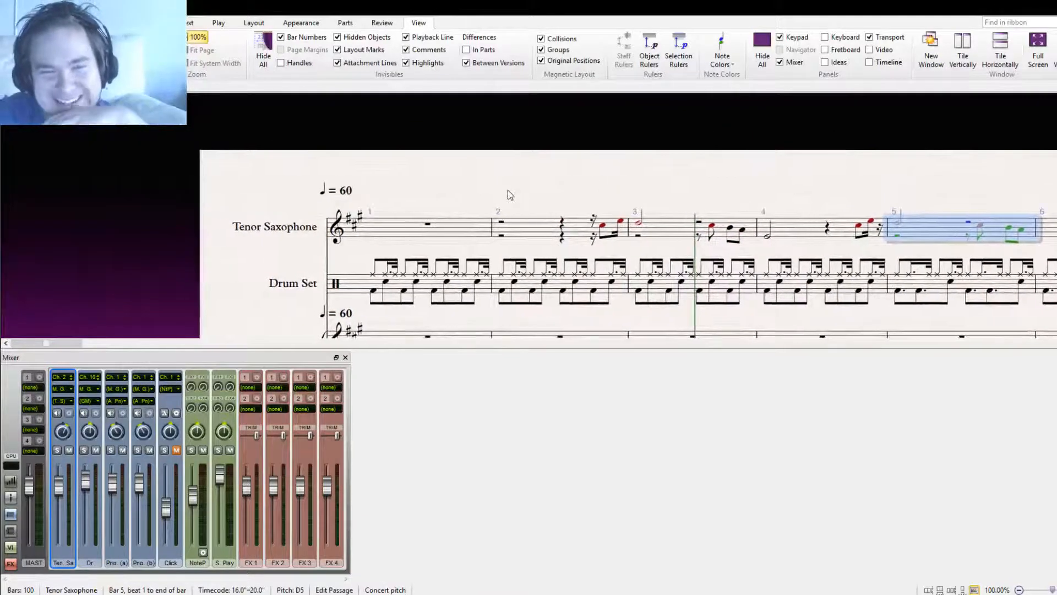
pyautogui.press('Escape')
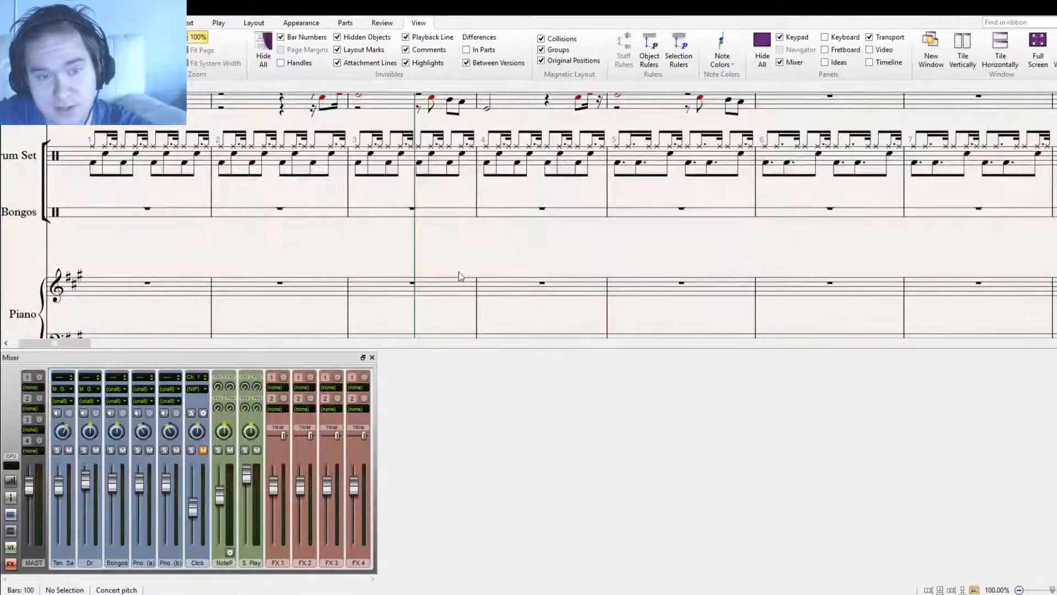
# Assign the Bongos mixer channel to the same M. G. playback device as the Drum Set
pyautogui.moveTo(461, 276); pyautogui.dragTo(672, 299)
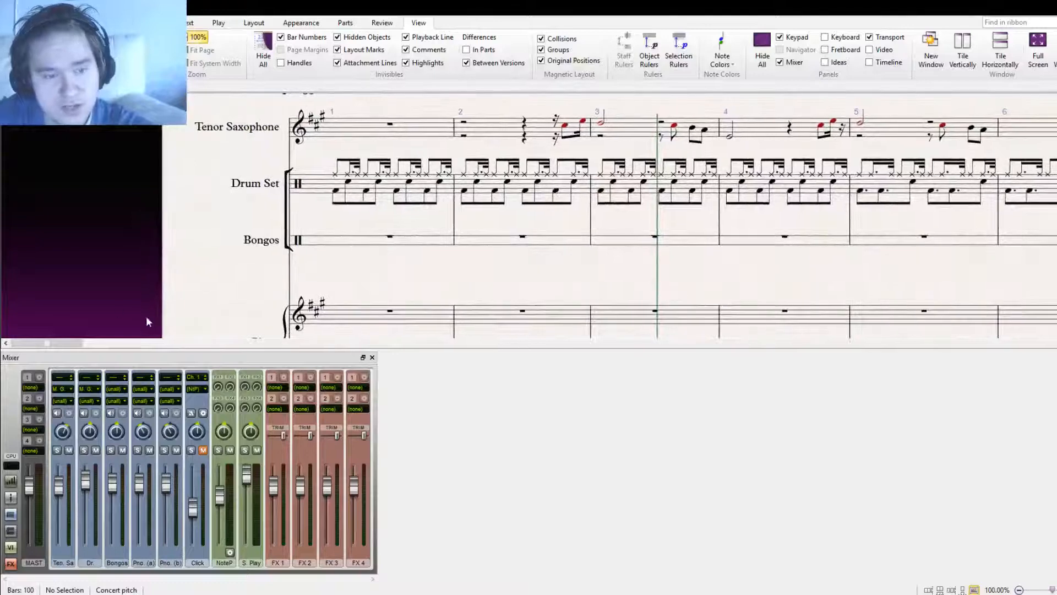
pyautogui.click(124, 395)
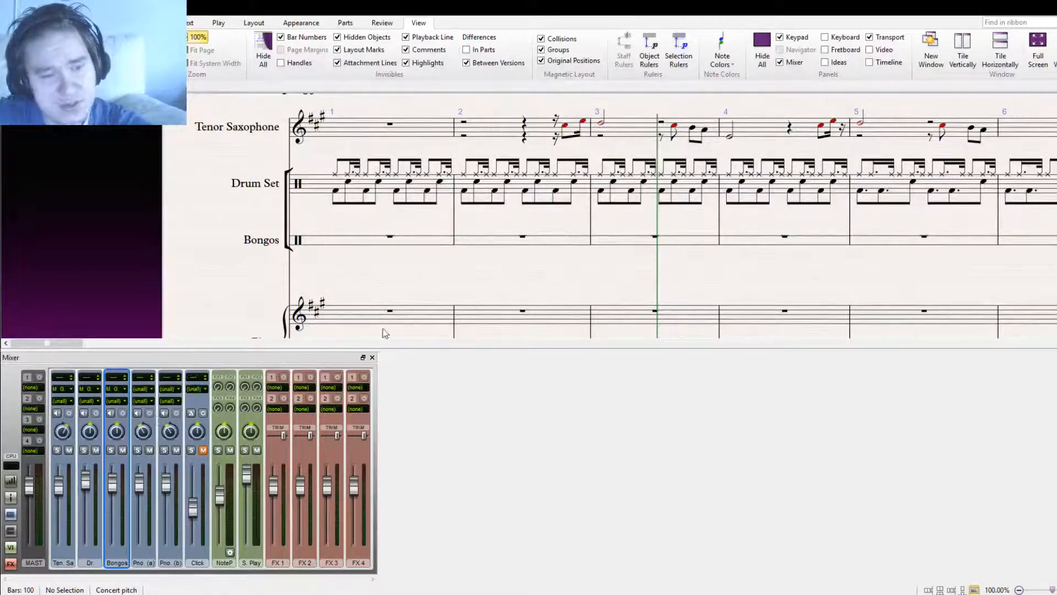
pyautogui.moveTo(591, 290); pyautogui.dragTo(483, 304)
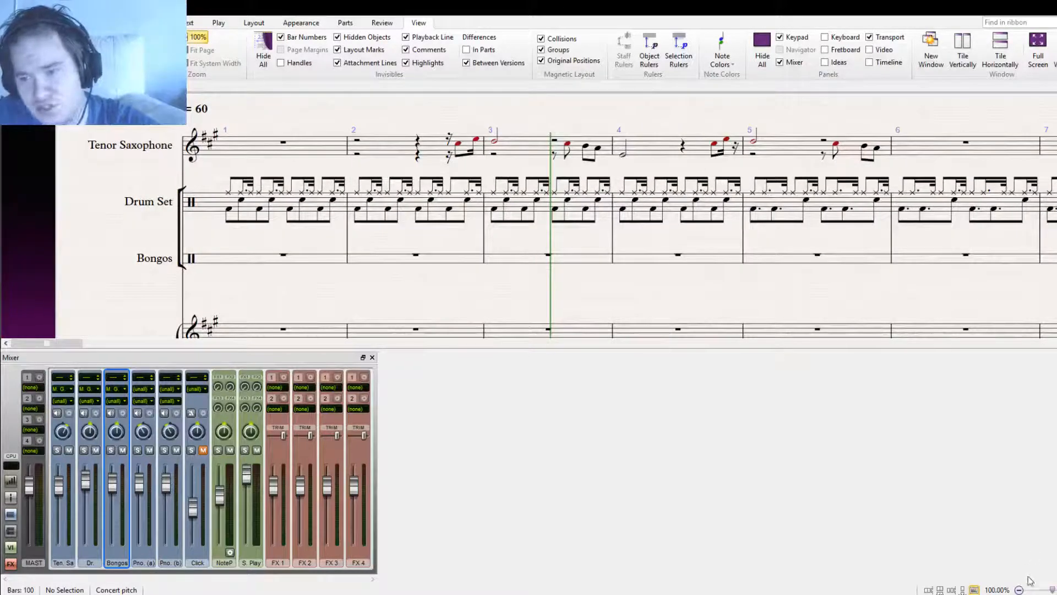
# Enter a sixteenth-note G4 on beat 2 of Bongos bar 3 and remove the trial notes from beat 1
pyautogui.click(498, 262)
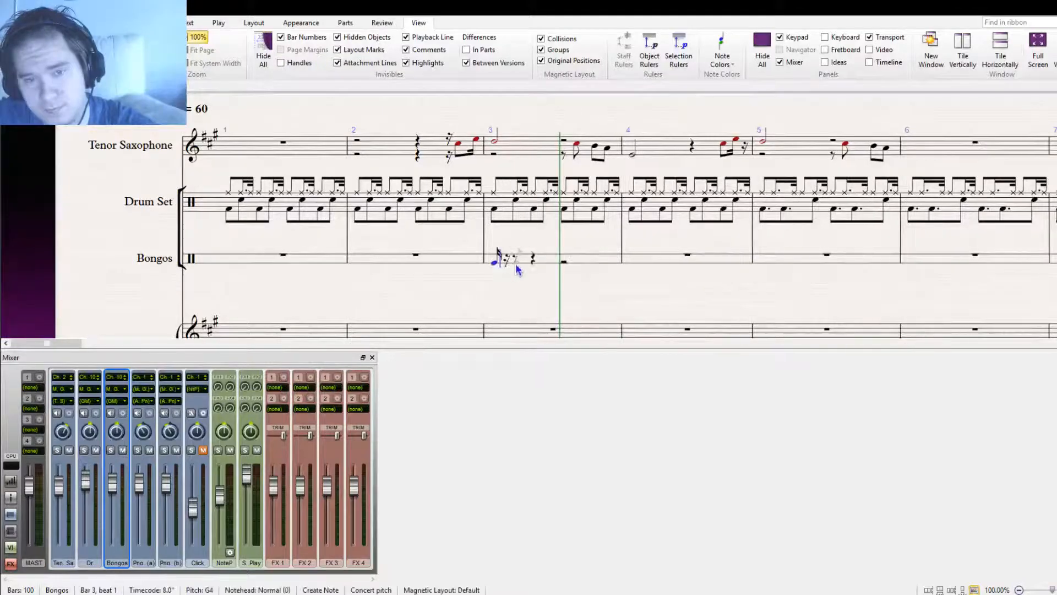
pyautogui.hotkey('ctrl', 'z')
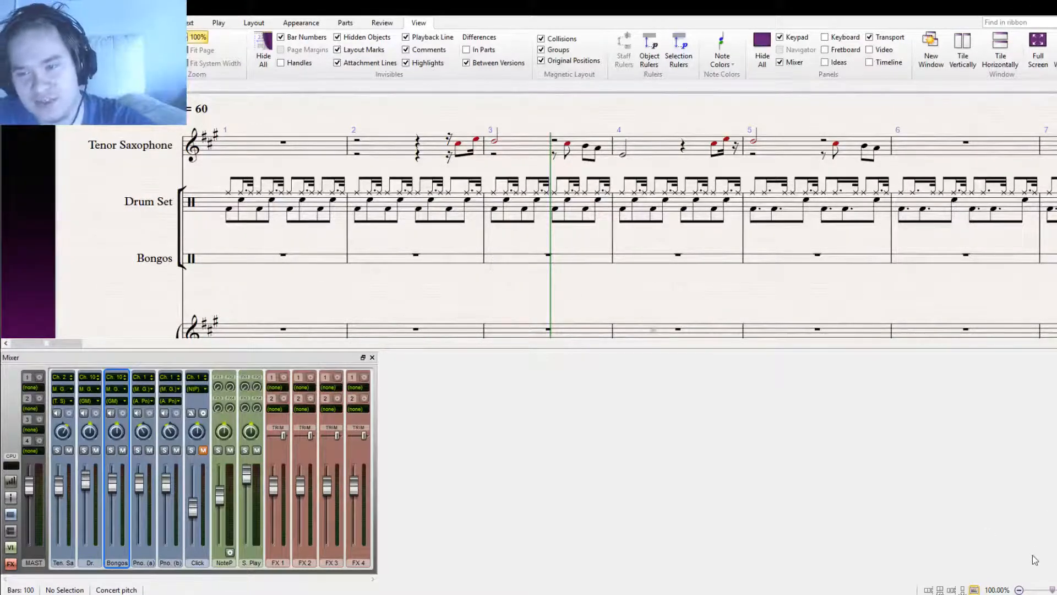
pyautogui.click(496, 264)
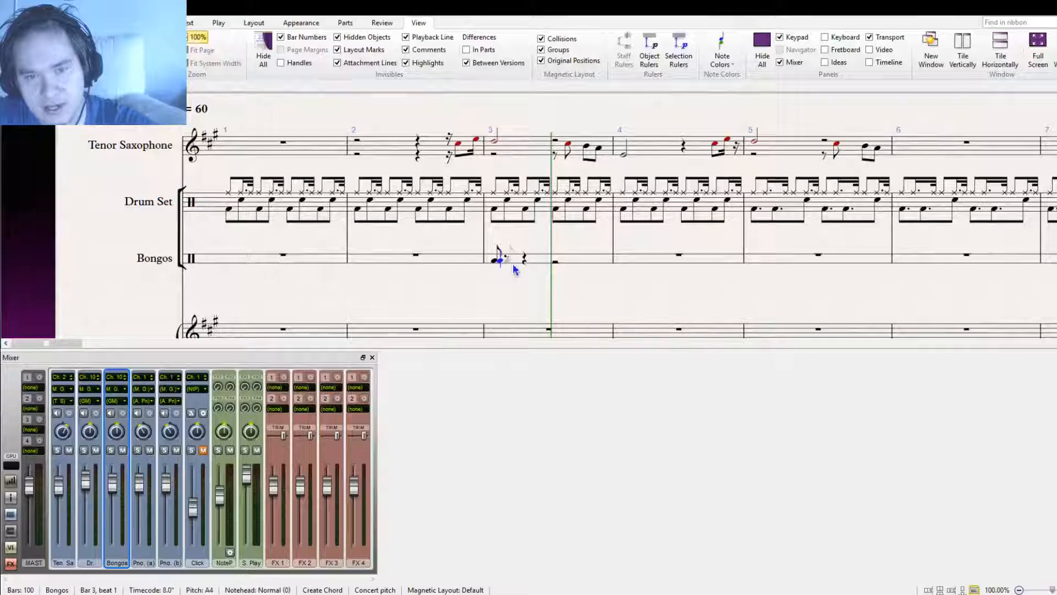
pyautogui.click(517, 268)
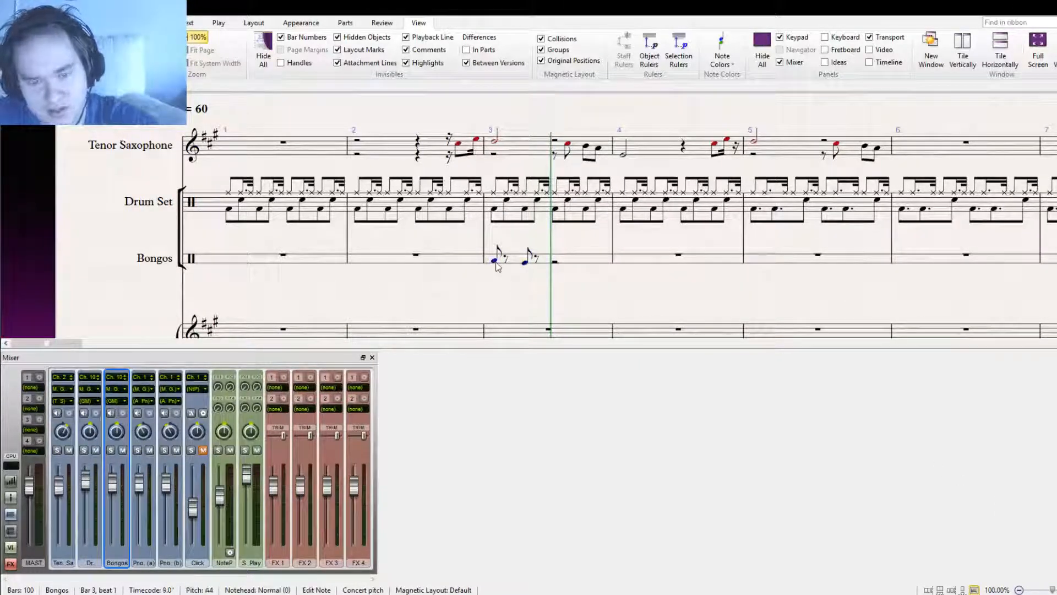
pyautogui.press('Delete')
pyautogui.click(525, 264)
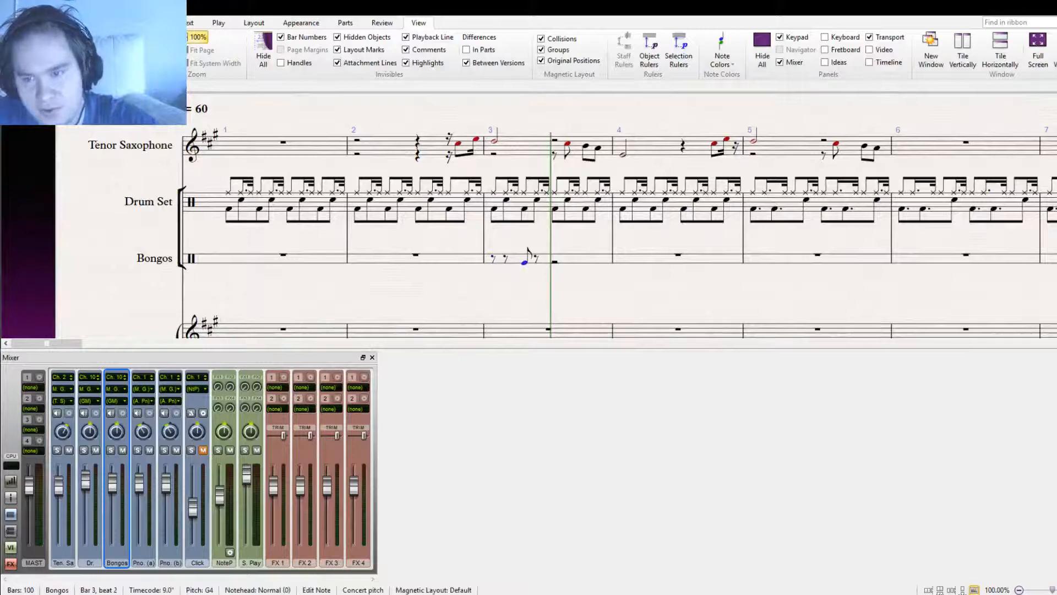
pyautogui.press('2')
# Enter eighth-note G4s on beats 2.25, 2.75 and 3.25 of Bongos bar 3
pyautogui.click(539, 267)
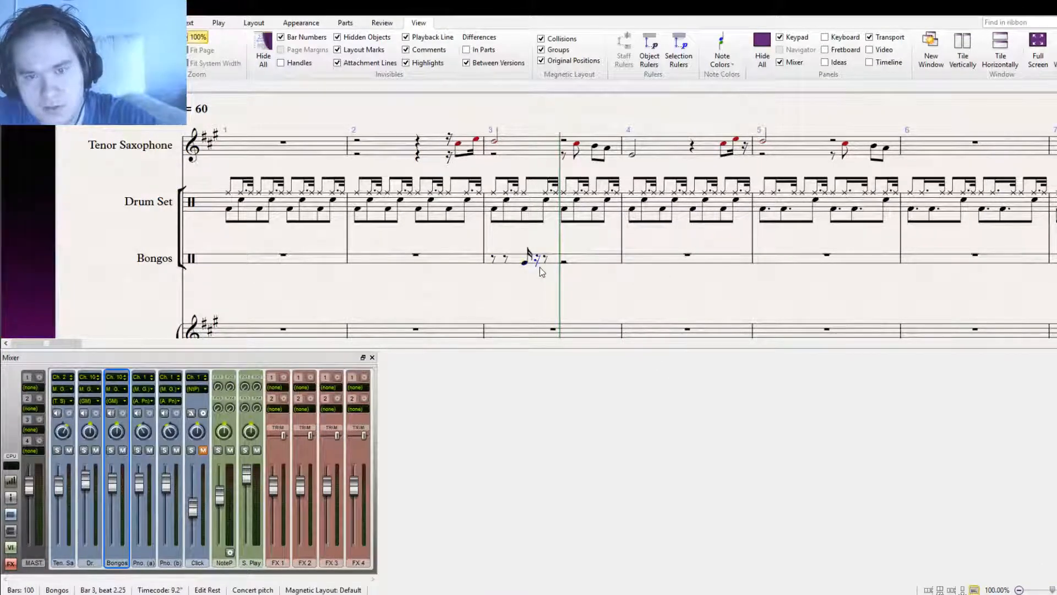
pyautogui.press('g')
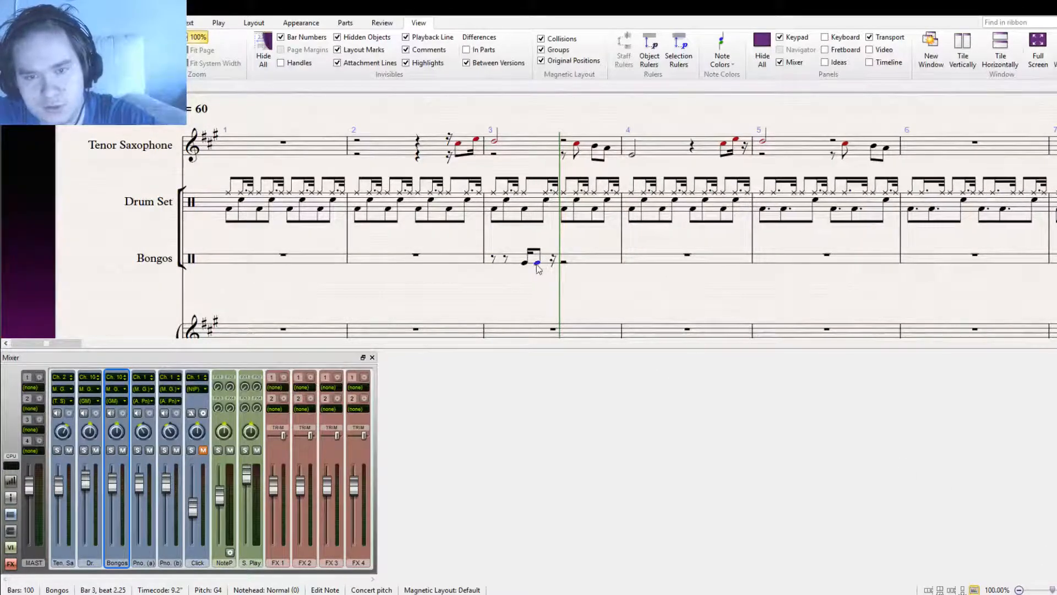
pyautogui.click(544, 258)
pyautogui.press('g')
pyautogui.click(570, 263)
pyautogui.press('g')
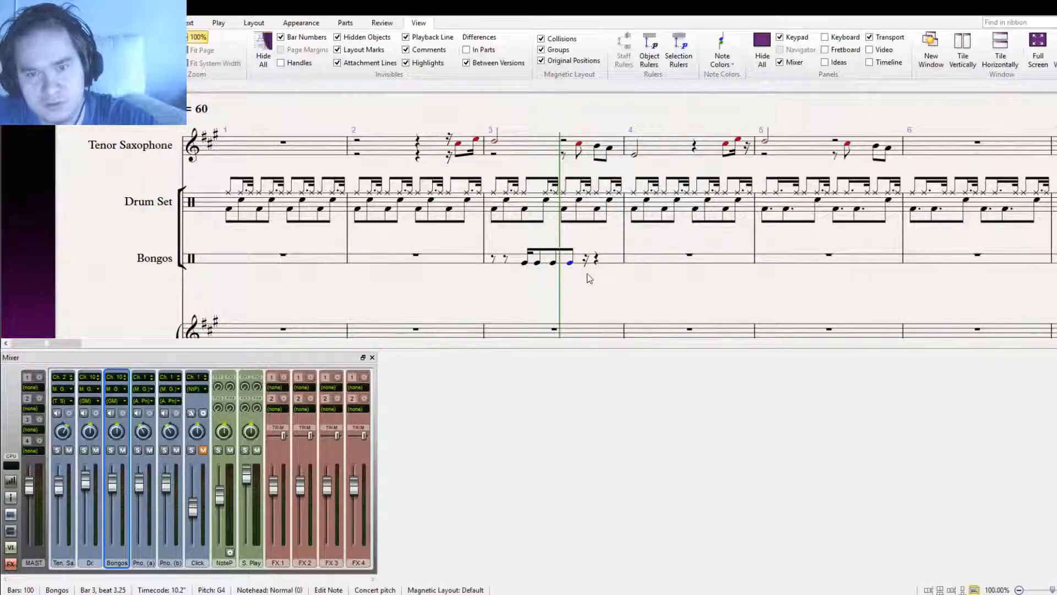
# Enter a sixteenth-note D5 on beat 3.75 and an eighth-note D5 on beat 4 of Bongos bar 3
pyautogui.click(587, 261)
pyautogui.press('g')
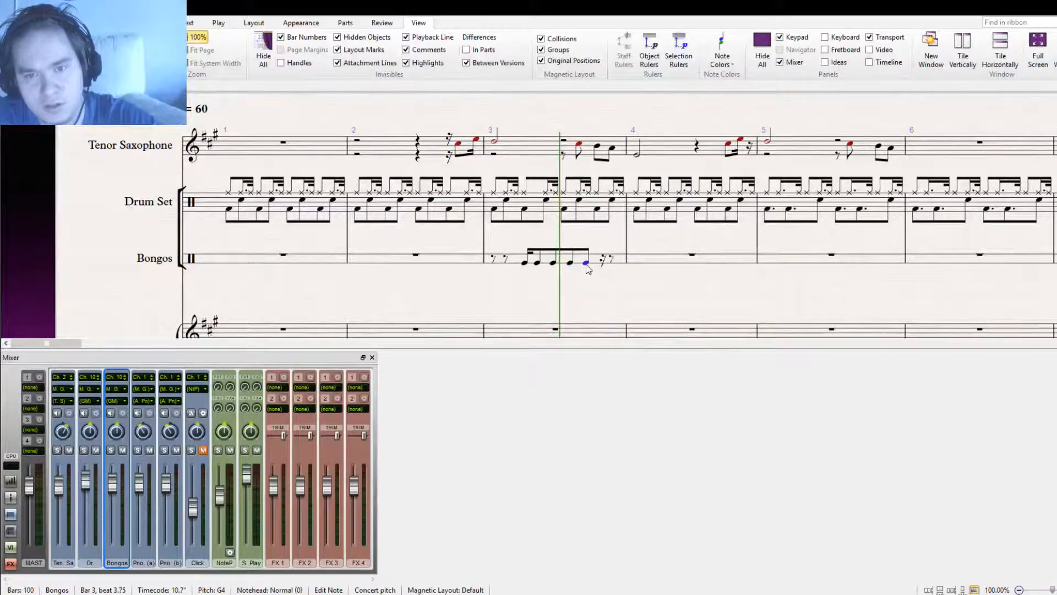
pyautogui.moveTo(585, 264); pyautogui.dragTo(584, 255)
pyautogui.click(1032, 554)
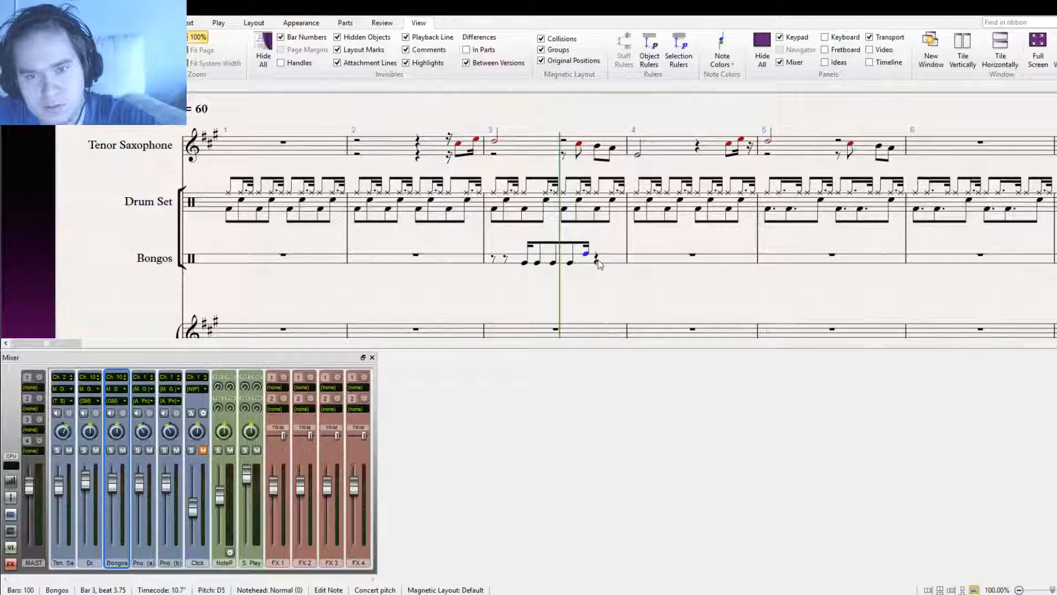
pyautogui.click(597, 261)
pyautogui.press('d')
pyautogui.click(1045, 558)
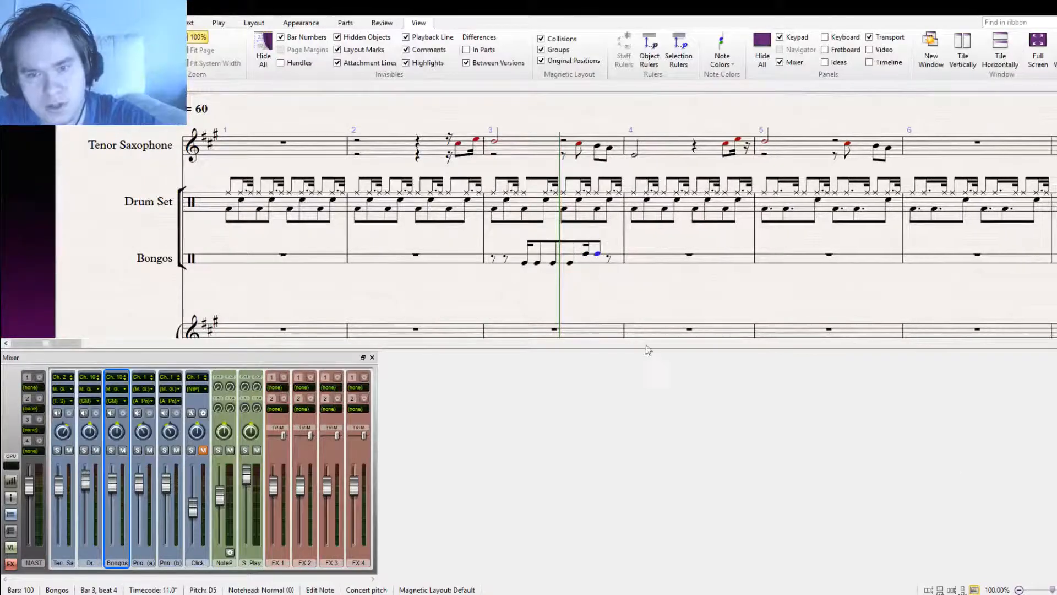
# Copy the Bongos pattern from bar 3 into bar 4
pyautogui.click(577, 259)
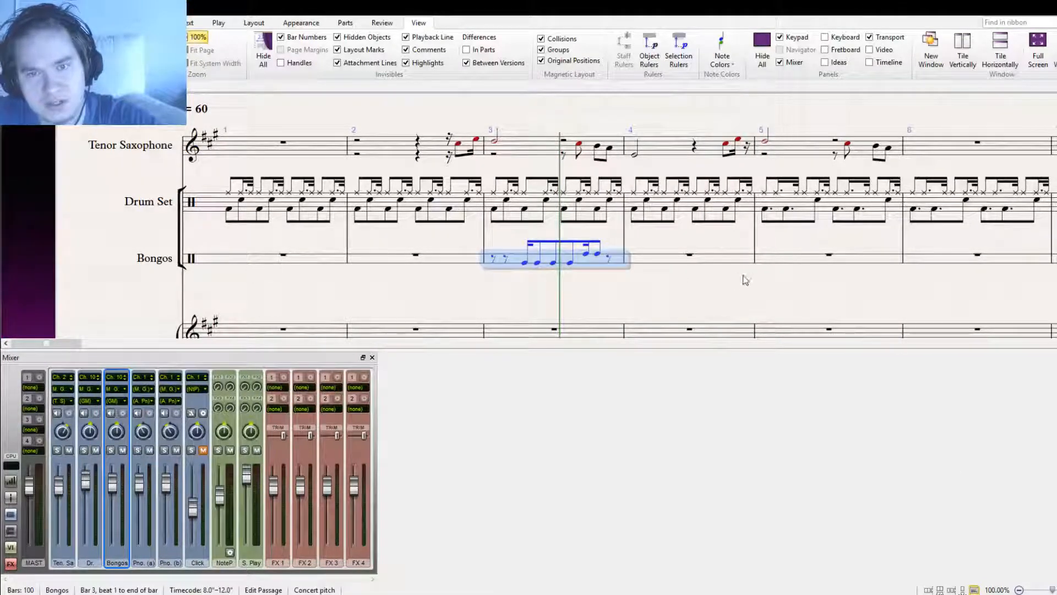
pyautogui.press('Left')
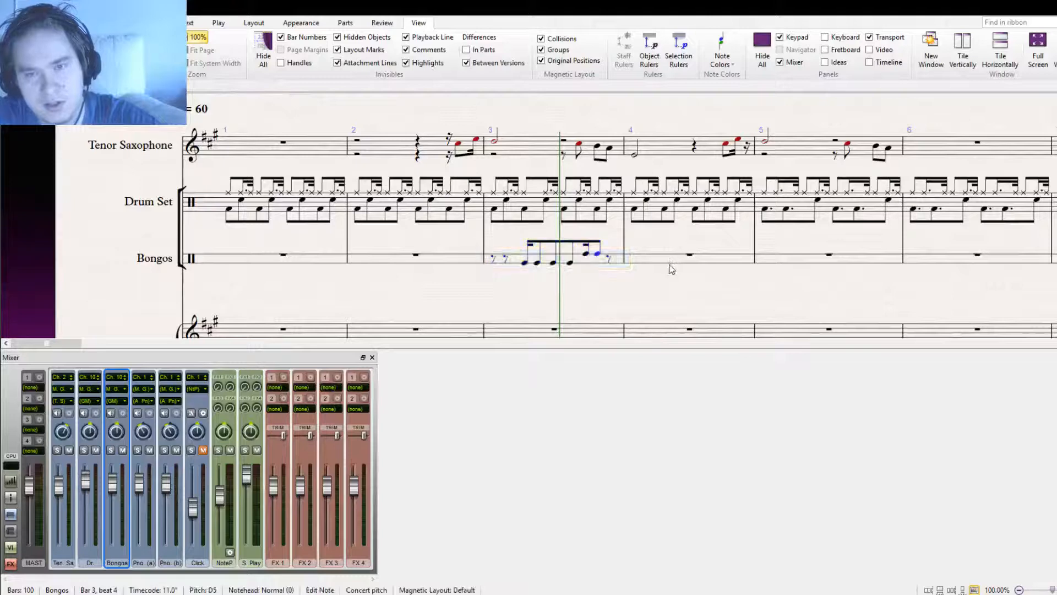
pyautogui.click(606, 263)
pyautogui.keyDown('ctrl'); pyautogui.click(656, 263); pyautogui.keyUp('ctrl')
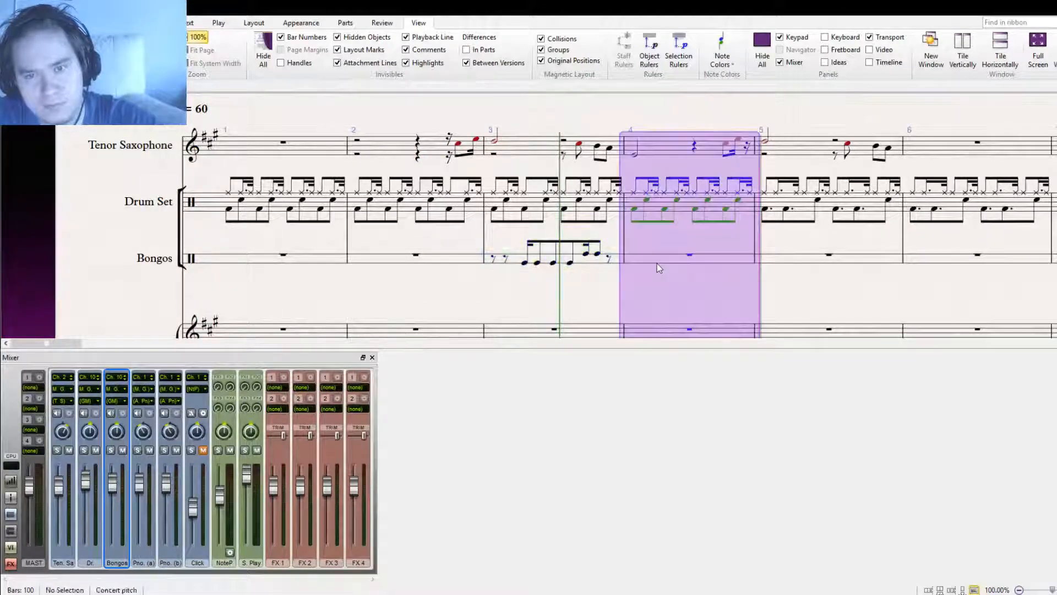
pyautogui.click(678, 259)
pyautogui.hotkey('ctrl', 'v')
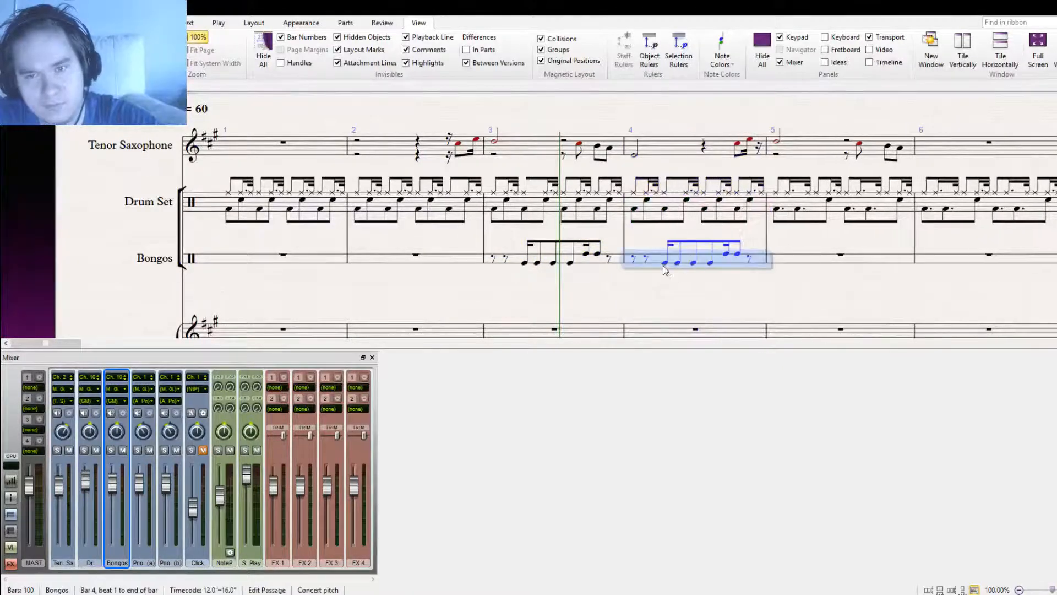
# Copy the six-note figure in Bongos bar 4 and paste it at beat 1 of the same bar
pyautogui.click(664, 264)
pyautogui.keyDown('ctrl'); pyautogui.click(678, 263); pyautogui.keyUp('ctrl')
pyautogui.keyDown('ctrl'); pyautogui.click(693, 263); pyautogui.keyUp('ctrl')
pyautogui.keyDown('ctrl'); pyautogui.click(710, 263); pyautogui.keyUp('ctrl')
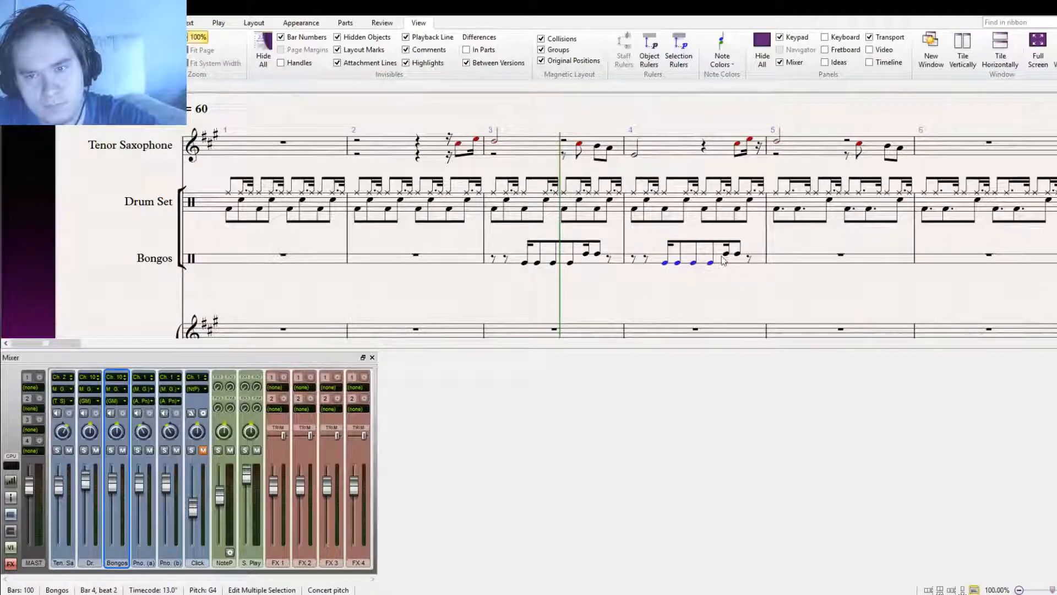
pyautogui.keyDown('ctrl'); pyautogui.click(726, 255); pyautogui.keyUp('ctrl')
pyautogui.keyDown('ctrl'); pyautogui.click(737, 255); pyautogui.keyUp('ctrl')
pyautogui.hotkey('ctrl', 'c')
pyautogui.click(635, 258)
pyautogui.hotkey('ctrl', 'v')
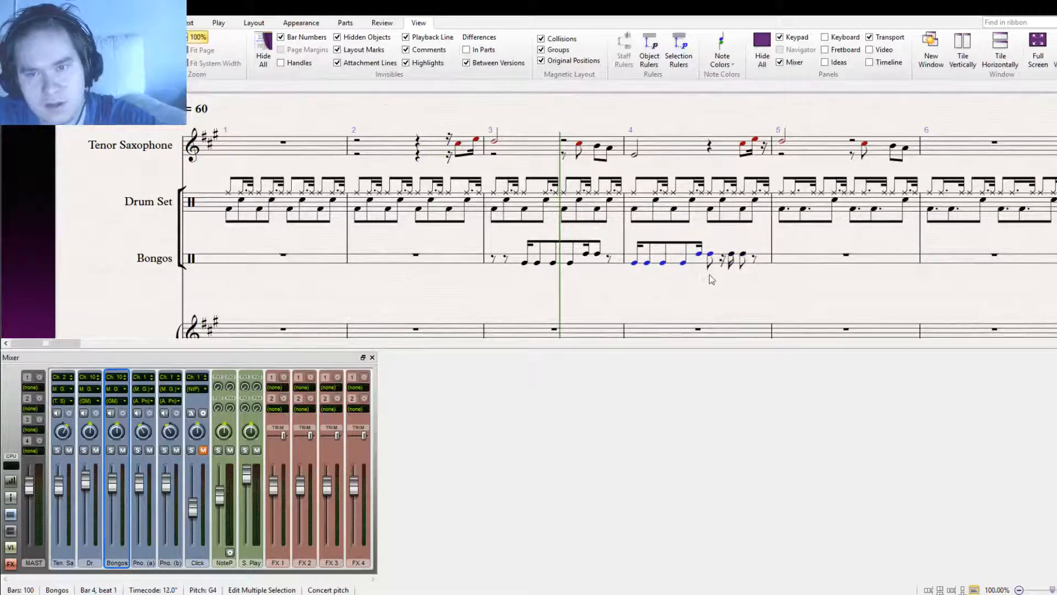
# Shorten the first two notes of Bongos bar 4 and add a G4 on beat 1.38
pyautogui.click(711, 275)
pyautogui.click(634, 264)
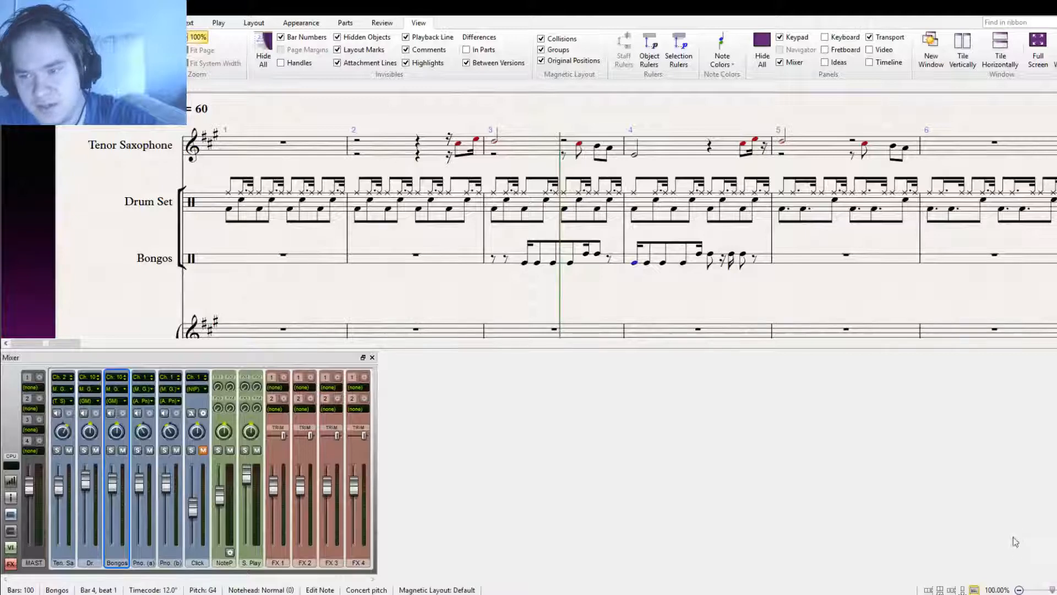
pyautogui.press('2')
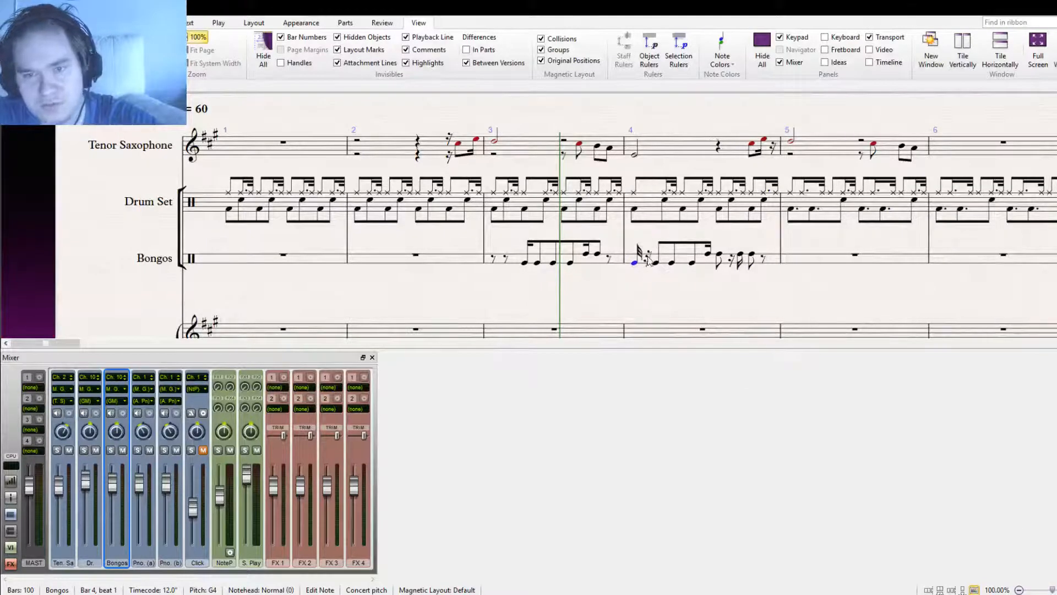
pyautogui.click(648, 259)
pyautogui.click(655, 265)
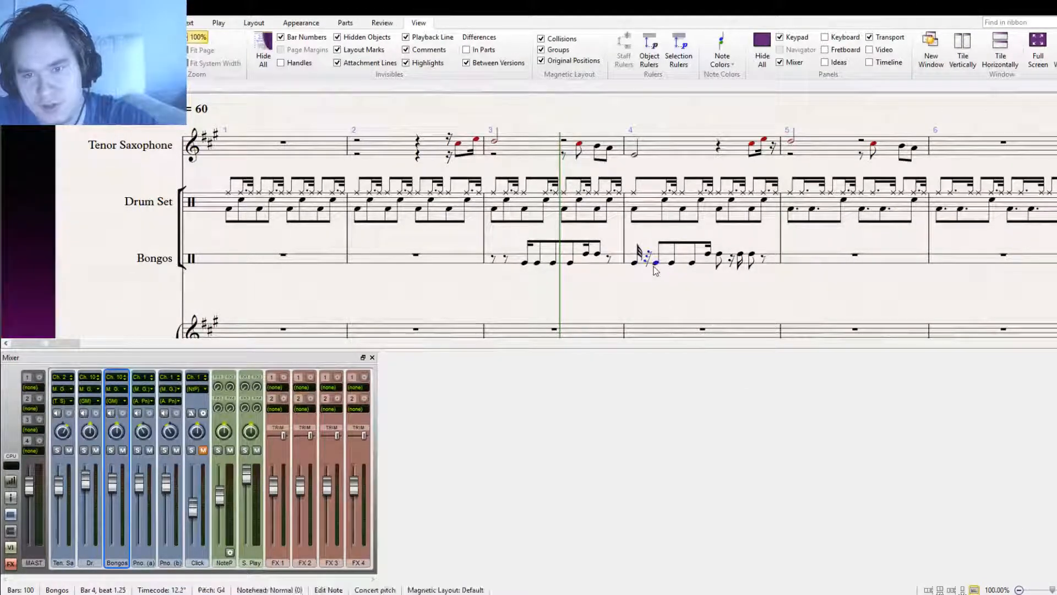
pyautogui.click(1033, 557)
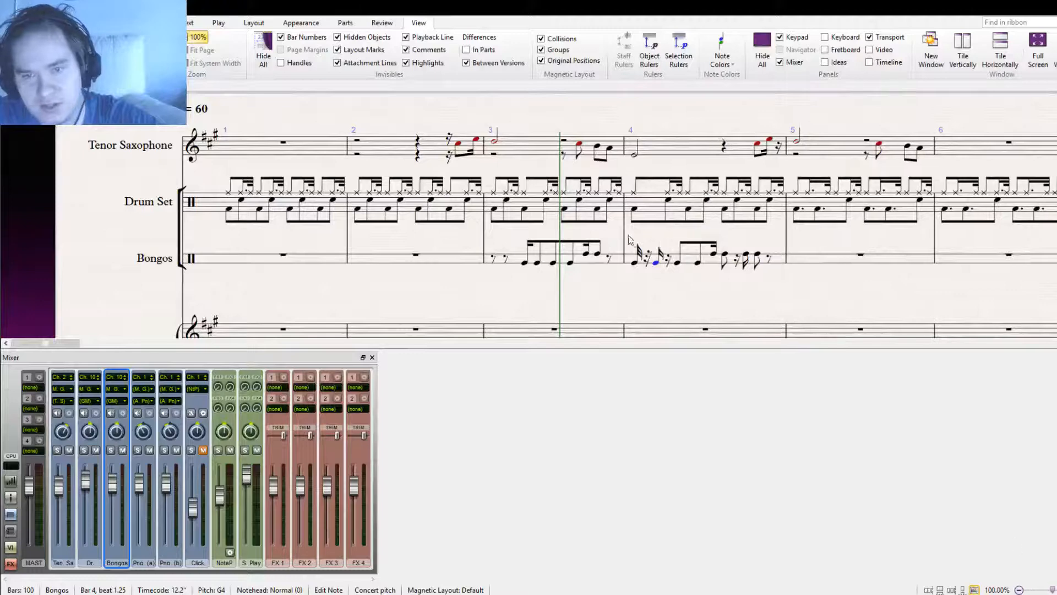
pyautogui.keyDown('alt'); pyautogui.click(653, 262); pyautogui.keyUp('alt')
pyautogui.keyDown('alt'); pyautogui.click(658, 263); pyautogui.keyUp('alt')
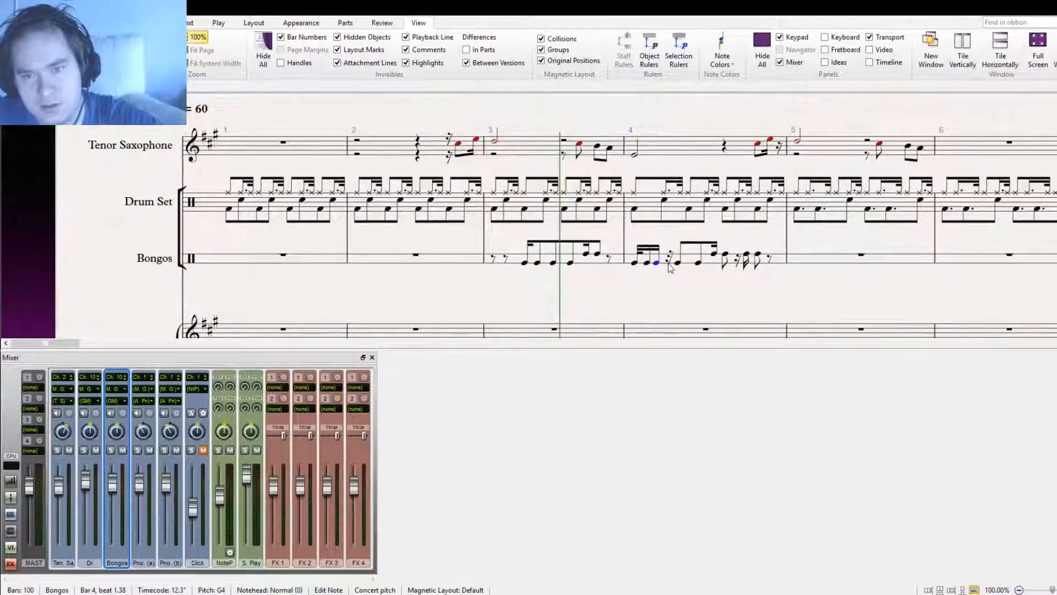
# Continue the opening figure of Bongos bar 4 with G4s through beat 1.88 and D5s on beats 2.13 and 2.25
pyautogui.keyDown('alt'); pyautogui.click(669, 265); pyautogui.keyUp('alt')
pyautogui.keyDown('alt'); pyautogui.click(680, 264); pyautogui.keyUp('alt')
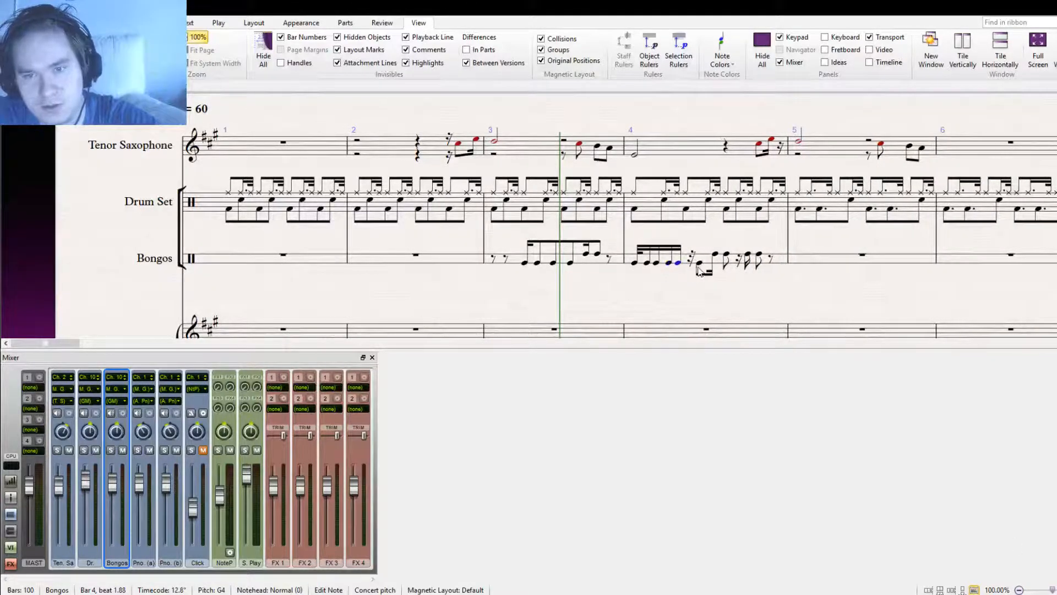
pyautogui.keyDown('alt'); pyautogui.click(691, 264); pyautogui.keyUp('alt')
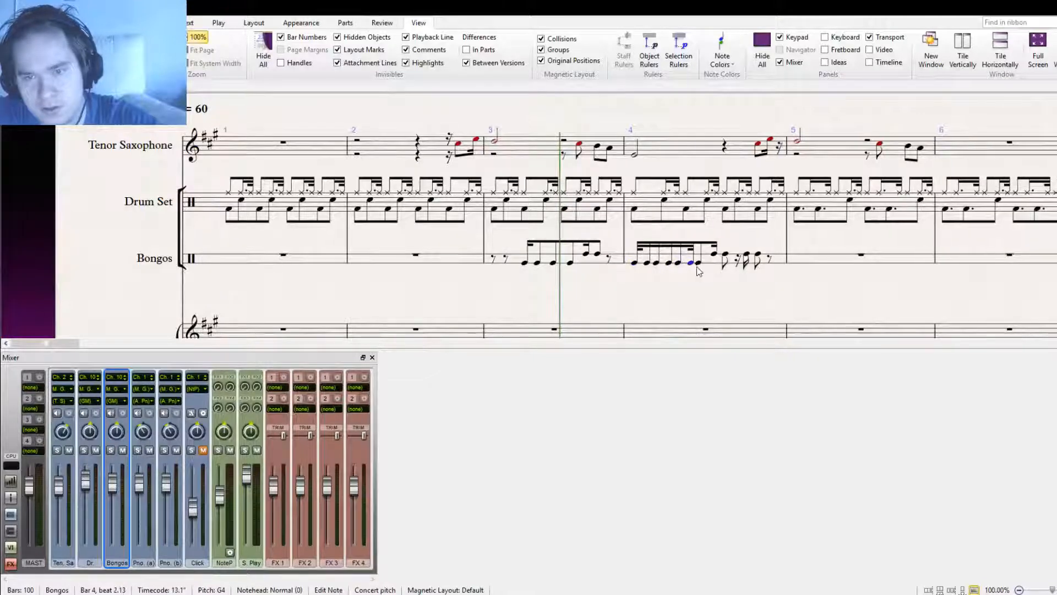
pyautogui.keyDown('alt'); pyautogui.click(697, 263); pyautogui.keyUp('alt')
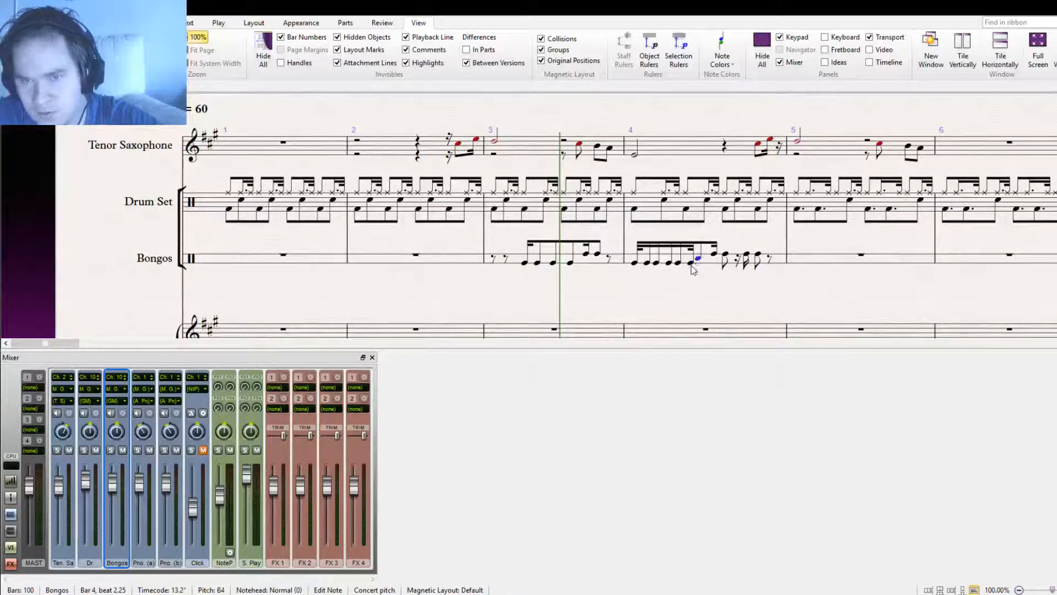
pyautogui.press('Up')
pyautogui.press('Up')
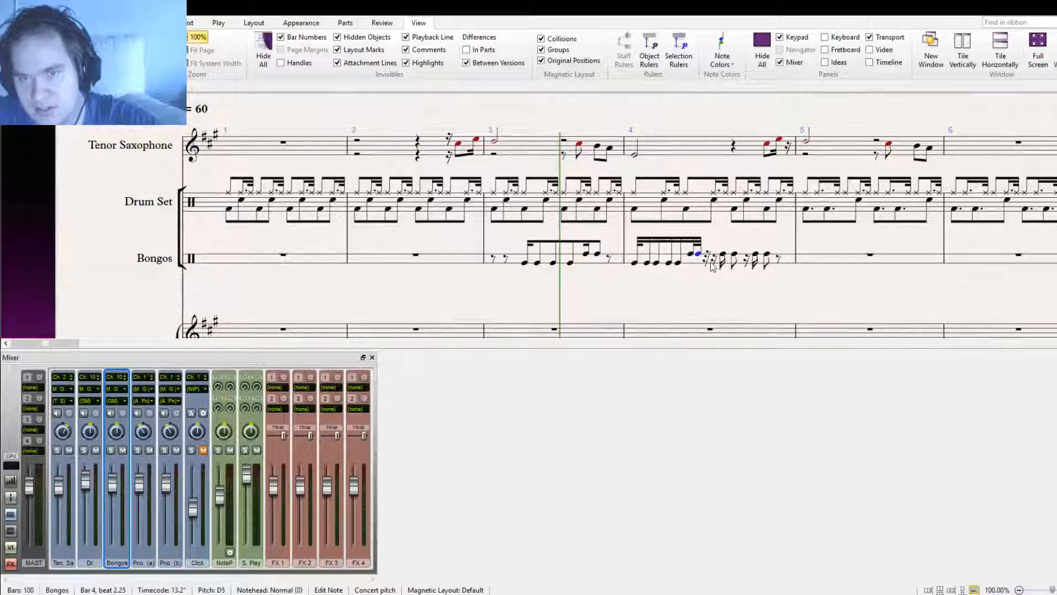
# Replace the first leftover note after the opening figure in Bongos bar 4 with a rest
pyautogui.keyDown('shift'); pyautogui.click(634, 263); pyautogui.keyUp('shift')
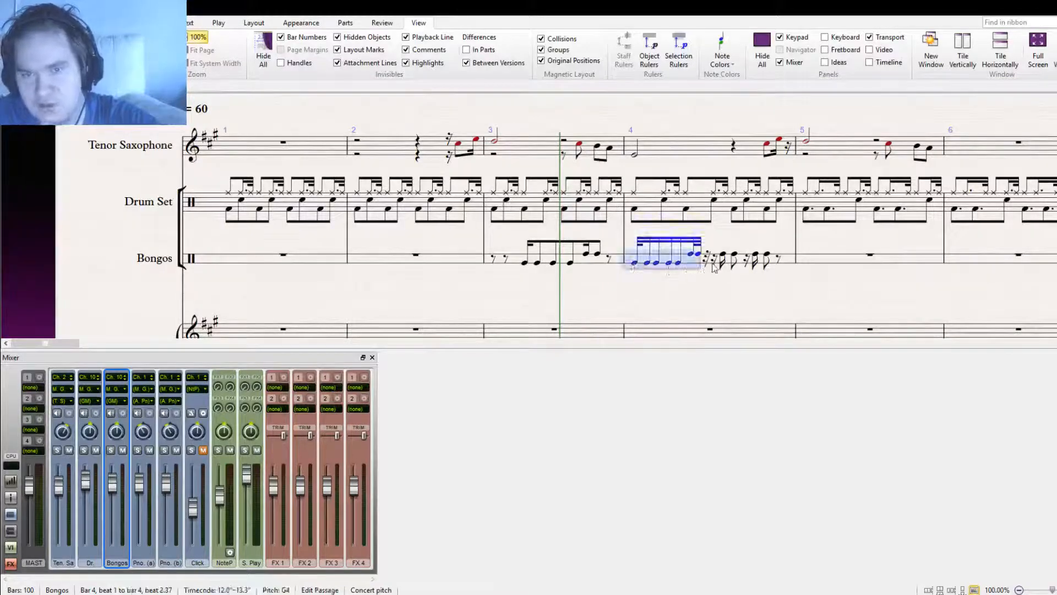
pyautogui.click(707, 260)
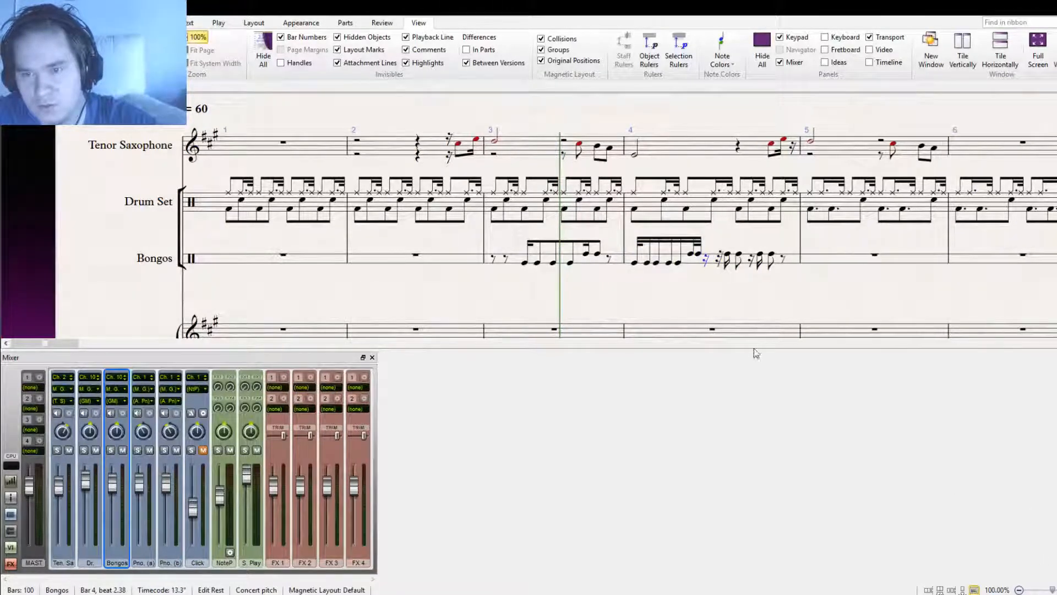
pyautogui.click(718, 261)
pyautogui.press('2')
pyautogui.click(710, 273)
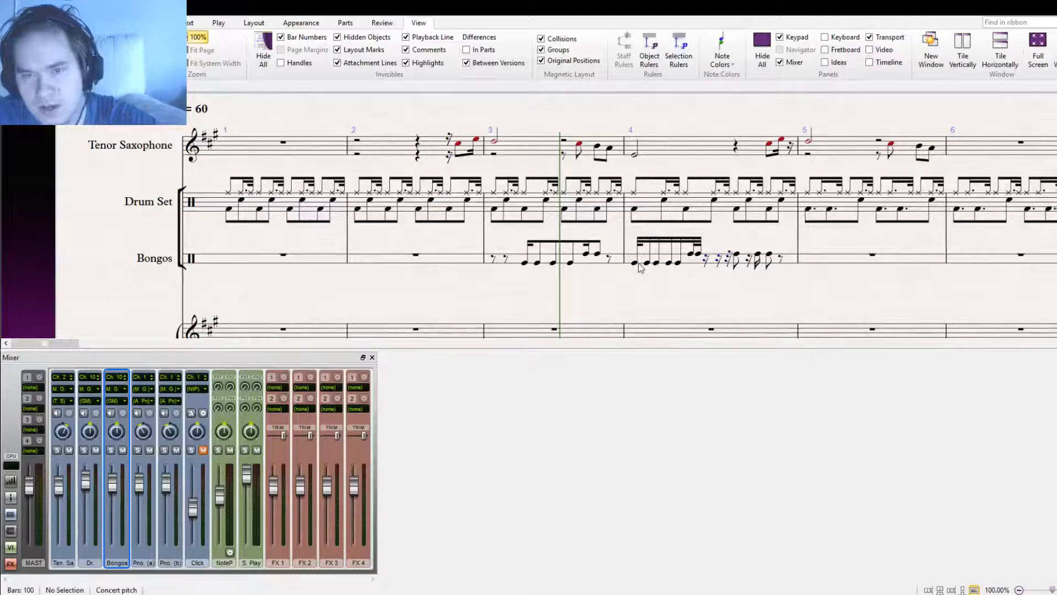
# Copy the opening figure of Bongos bar 4 to beat 2.88 of the same bar and delete the leftover D5 on beat 4.25
pyautogui.click(635, 263)
pyautogui.keyDown('shift'); pyautogui.click(698, 255); pyautogui.keyUp('shift')
pyautogui.hotkey('ctrl', 'c')
pyautogui.click(728, 258)
pyautogui.hotkey('ctrl', 'v')
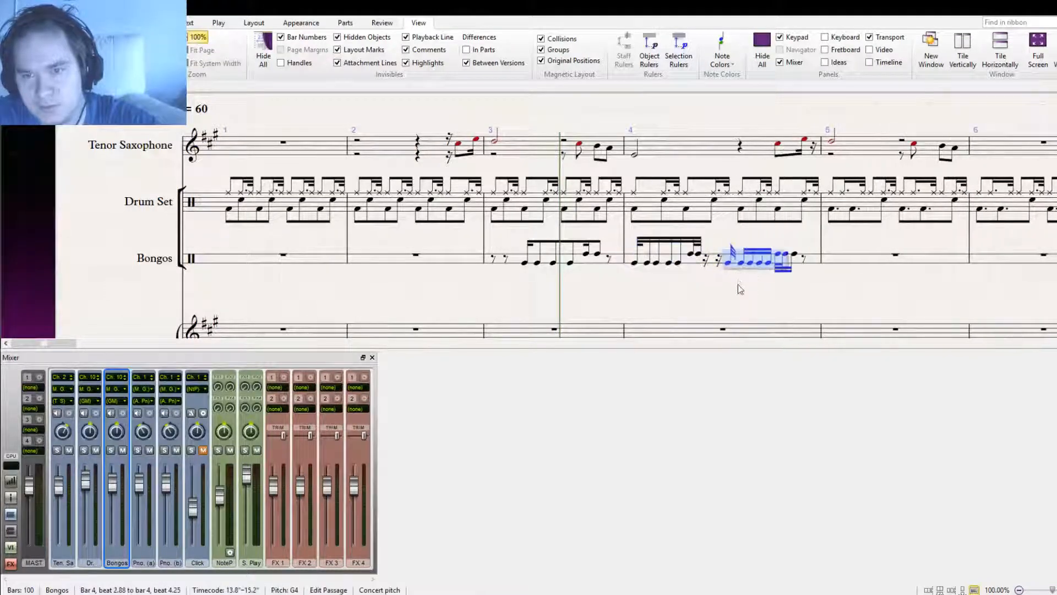
pyautogui.click(795, 256)
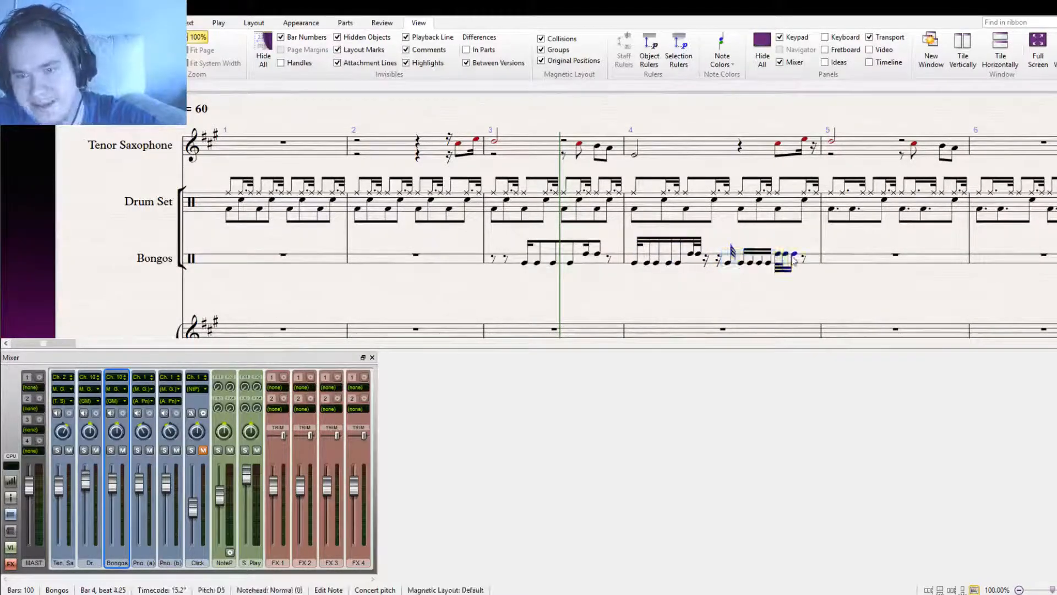
pyautogui.press('Delete')
pyautogui.click(754, 299)
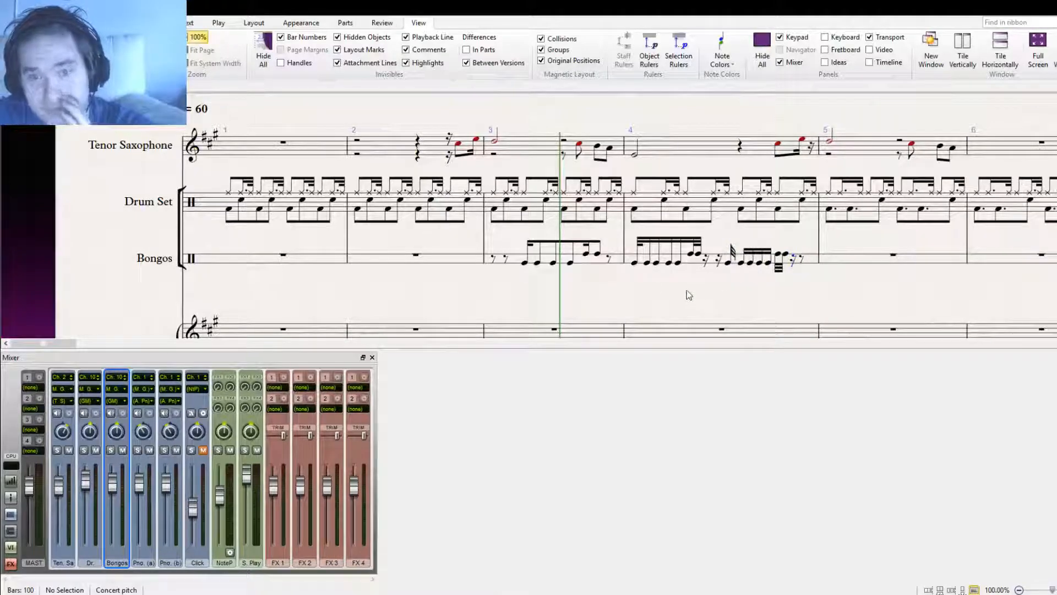
# Clear the Bongos pattern from bar 3
pyautogui.click(597, 261)
pyautogui.press('Delete')
pyautogui.press('Escape')
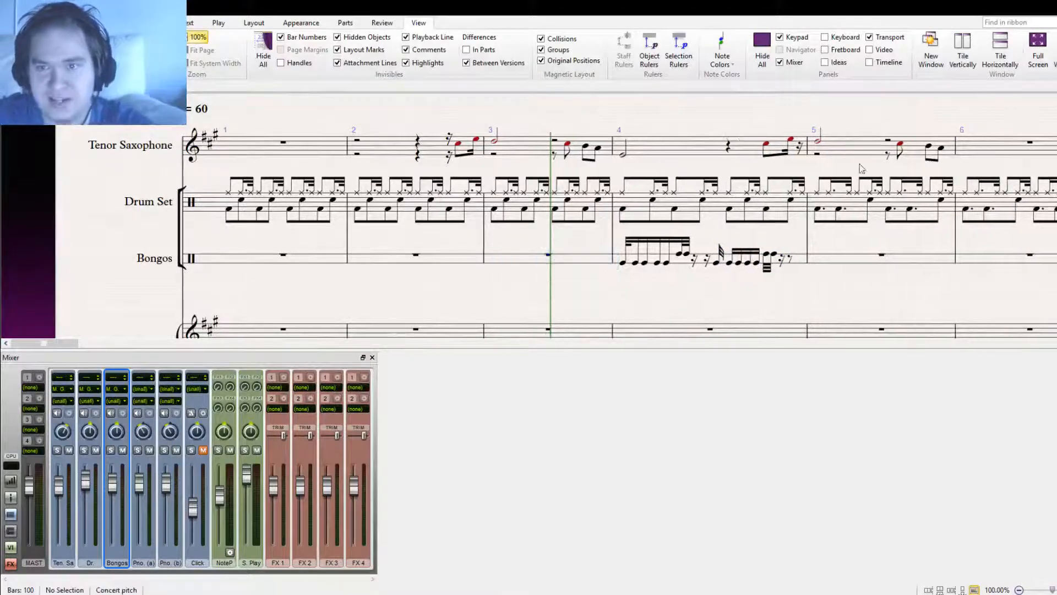
# Play the score from the beginning through bar 4 to hear the new Bongos rhythm
pyautogui.hotkey('ctrl', '[')
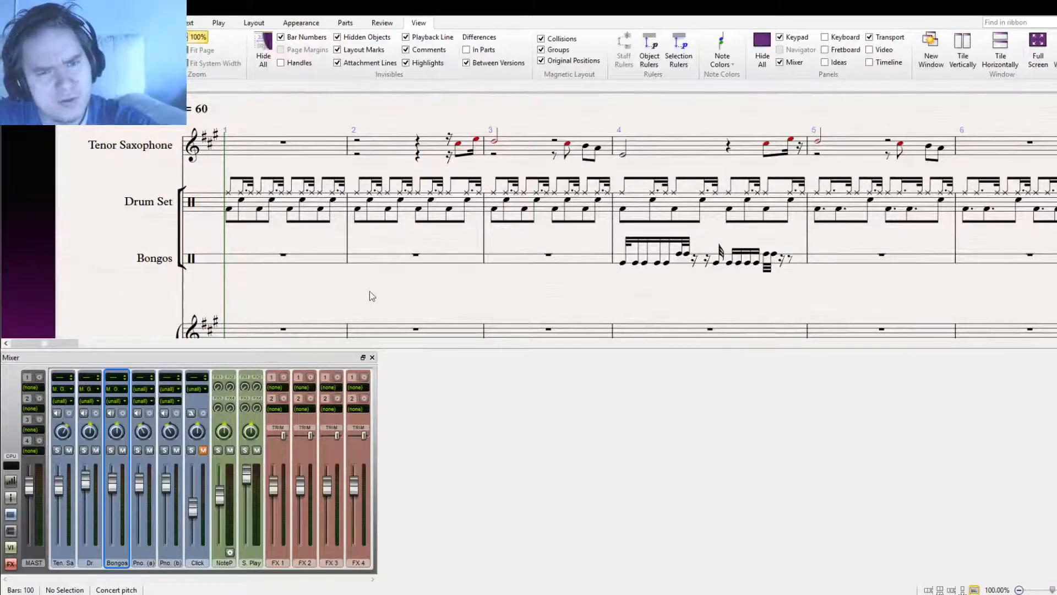
pyautogui.moveTo(369, 291); pyautogui.dragTo(414, 294)
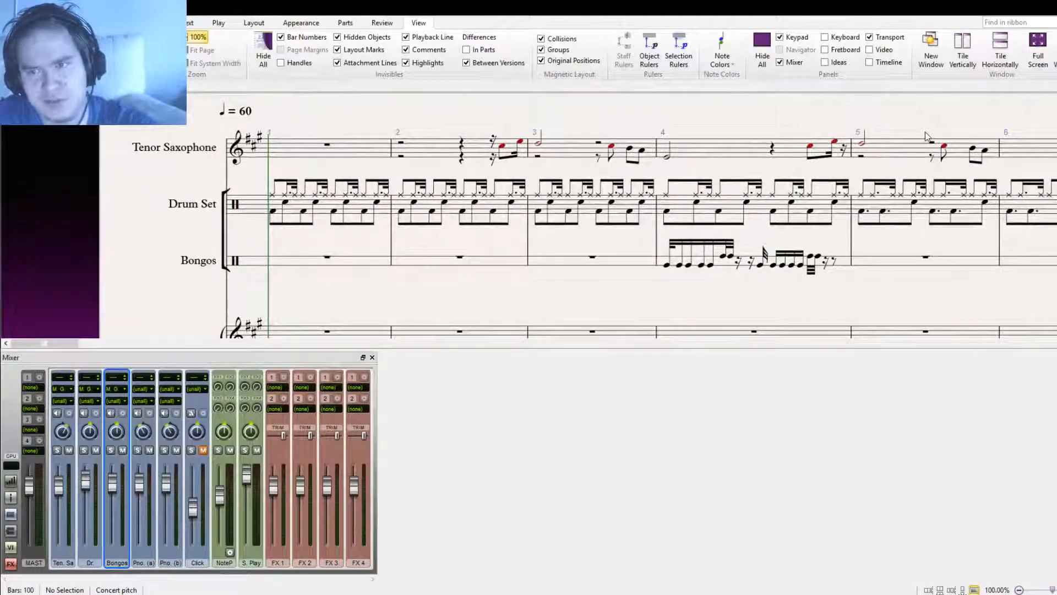
pyautogui.press('space')
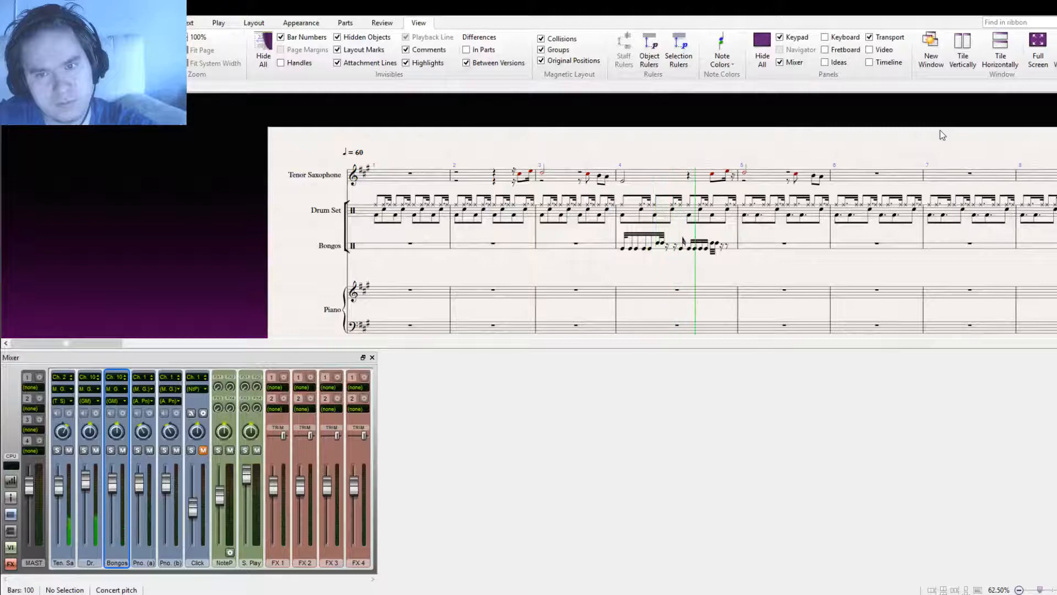
pyautogui.press('space')
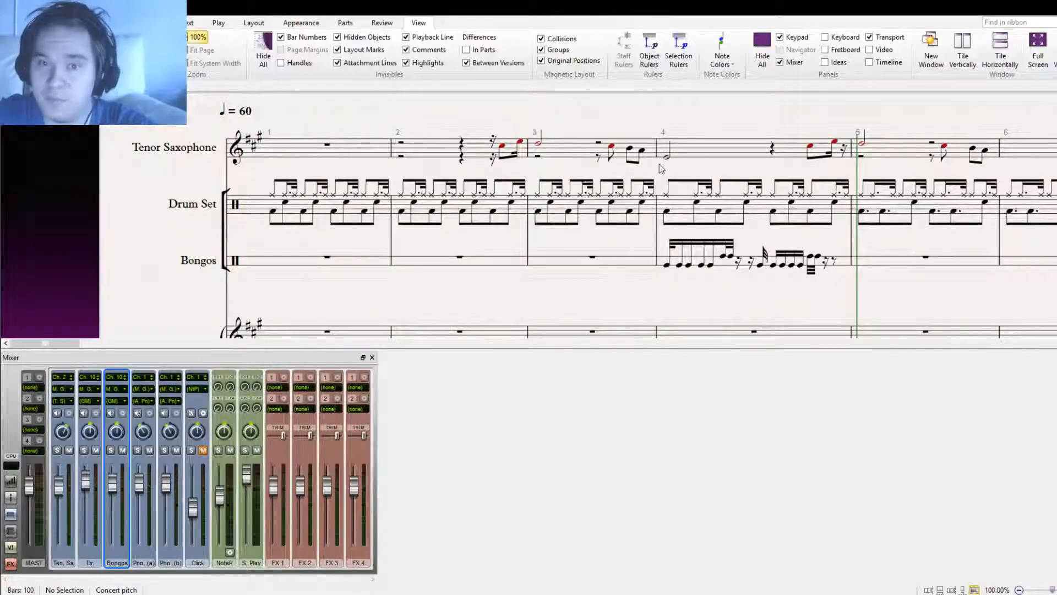
# Shorten the Tenor Saxophone notes on beat 1 of bars 3 and 4 to quarter notes
pyautogui.click(539, 147)
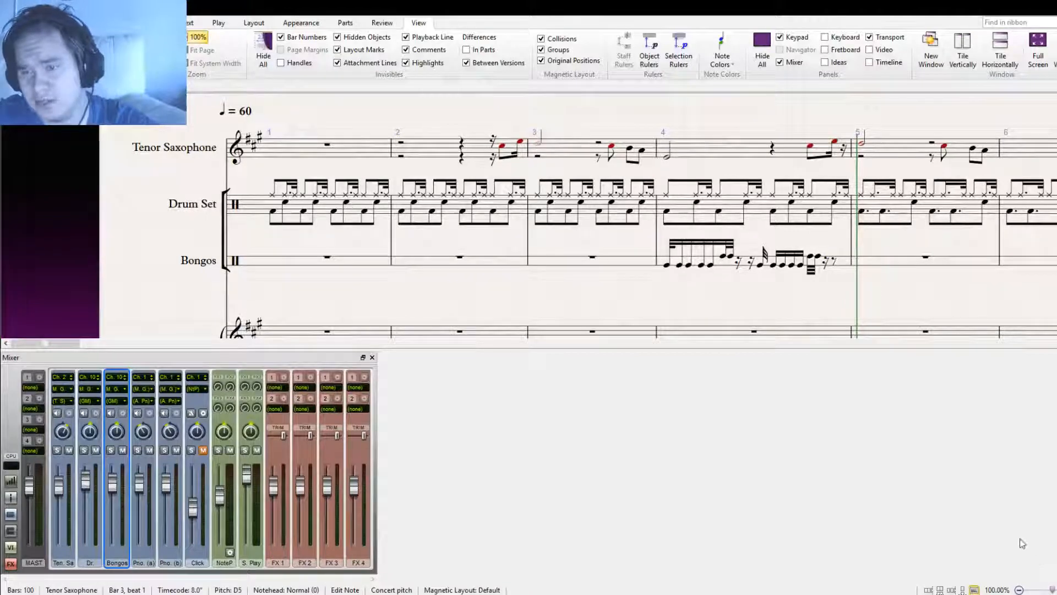
pyautogui.click(667, 158)
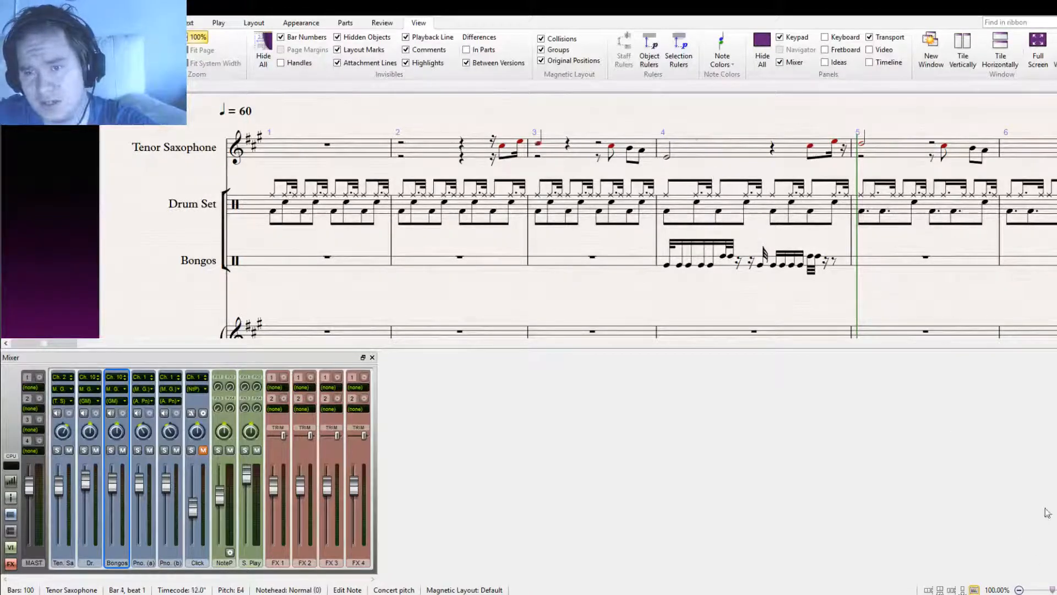
pyautogui.press('4')
# Change the rest on beat 2.38 of Bongos bar 4 to an eighth rest
pyautogui.moveTo(708, 297); pyautogui.dragTo(592, 290)
pyautogui.click(548, 263)
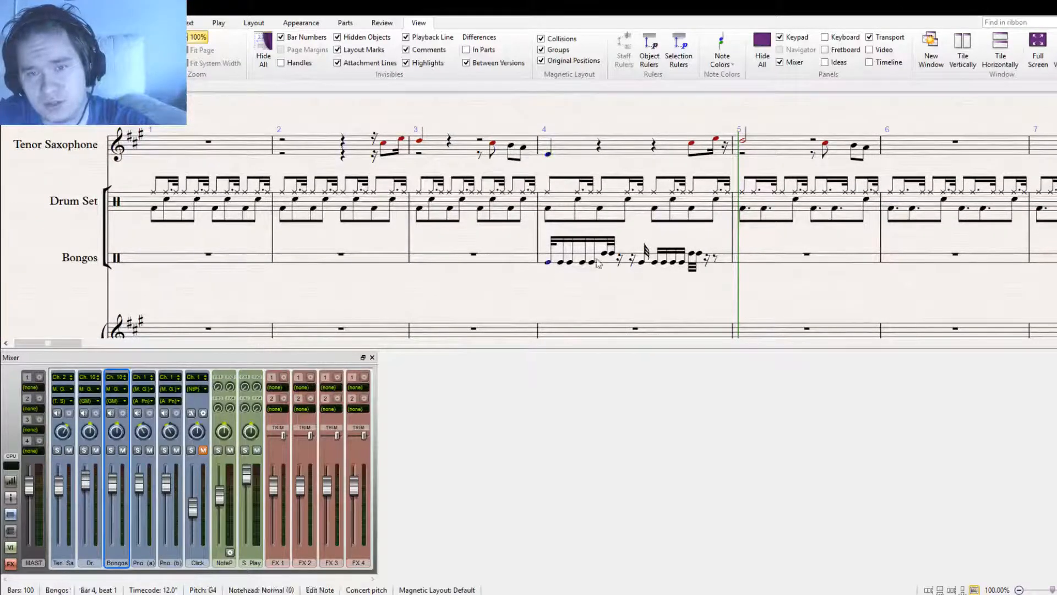
pyautogui.keyDown('shift'); pyautogui.click(613, 254); pyautogui.keyUp('shift')
pyautogui.click(620, 260)
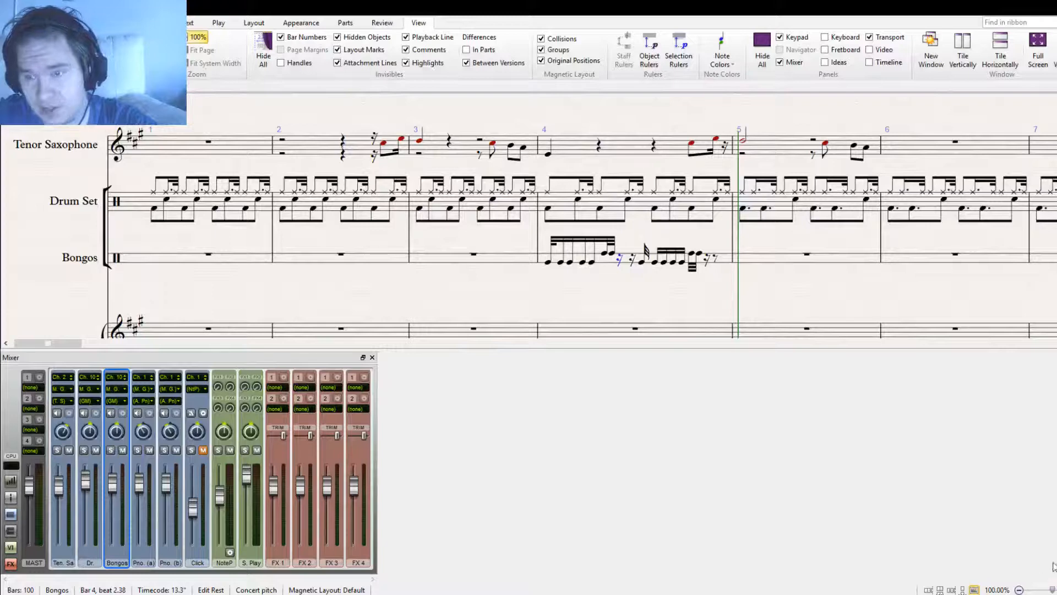
# Paste the opening figure of Bongos bar 4 again over the notes starting on beat 2.88
pyautogui.click(639, 264)
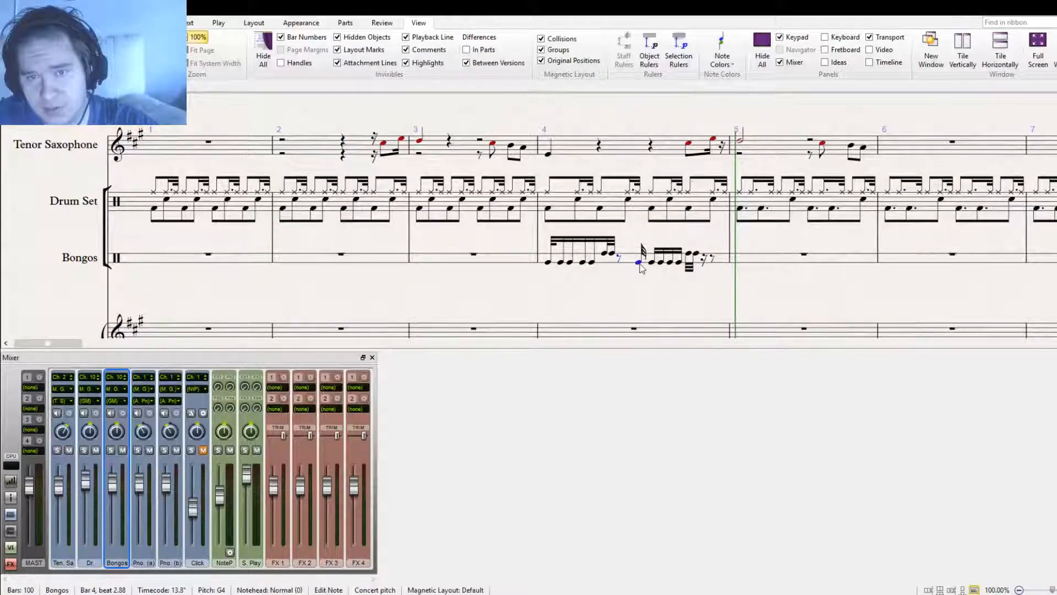
pyautogui.hotkey('ctrl', 'v')
pyautogui.press('Escape')
pyautogui.click(548, 263)
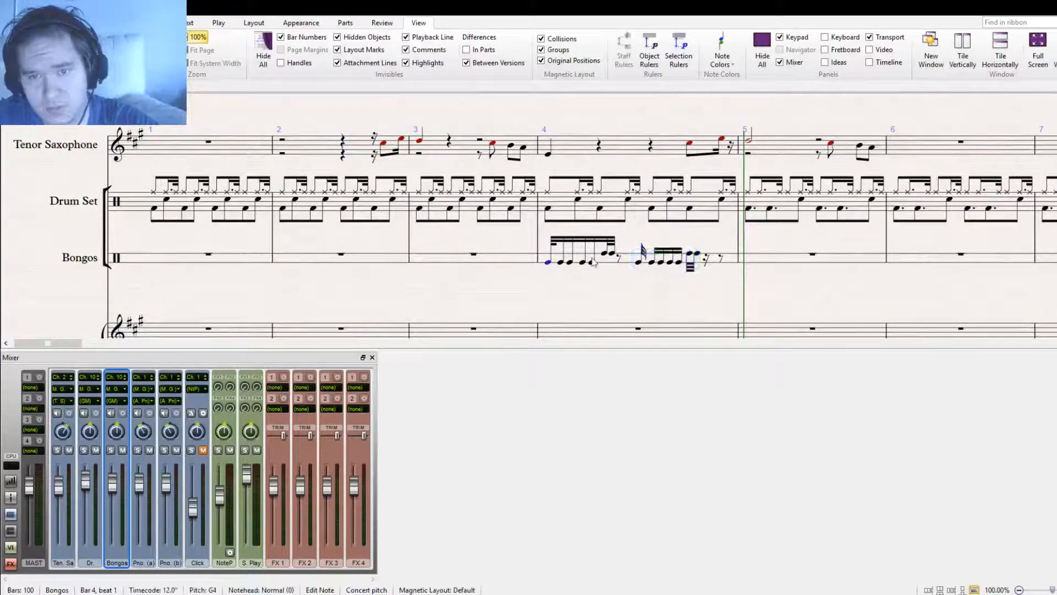
pyautogui.keyDown('shift'); pyautogui.click(612, 255); pyautogui.keyUp('shift')
pyautogui.click(639, 263)
pyautogui.hotkey('ctrl', 'v')
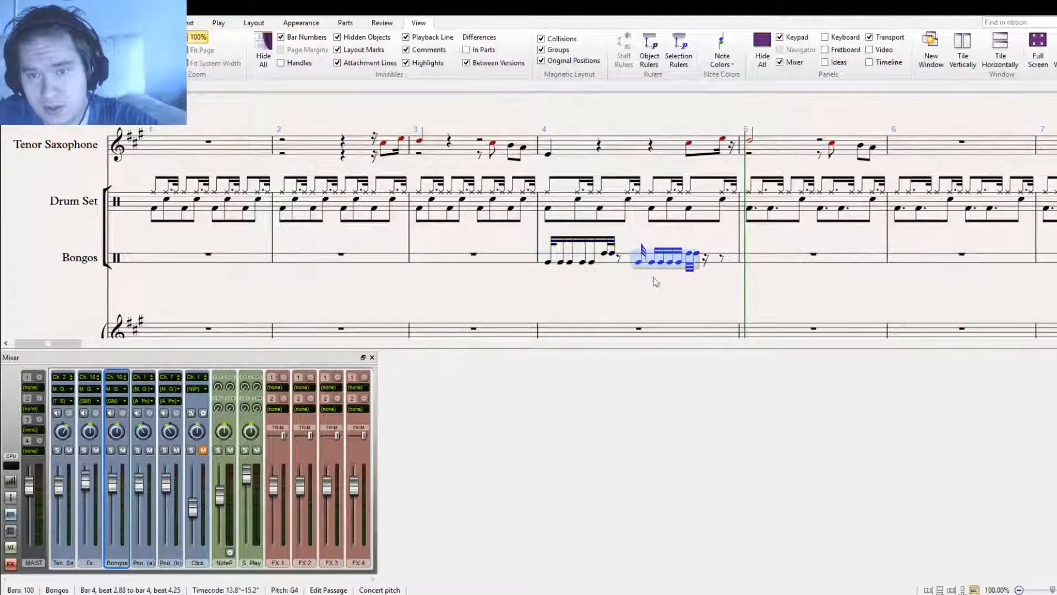
pyautogui.press('Escape')
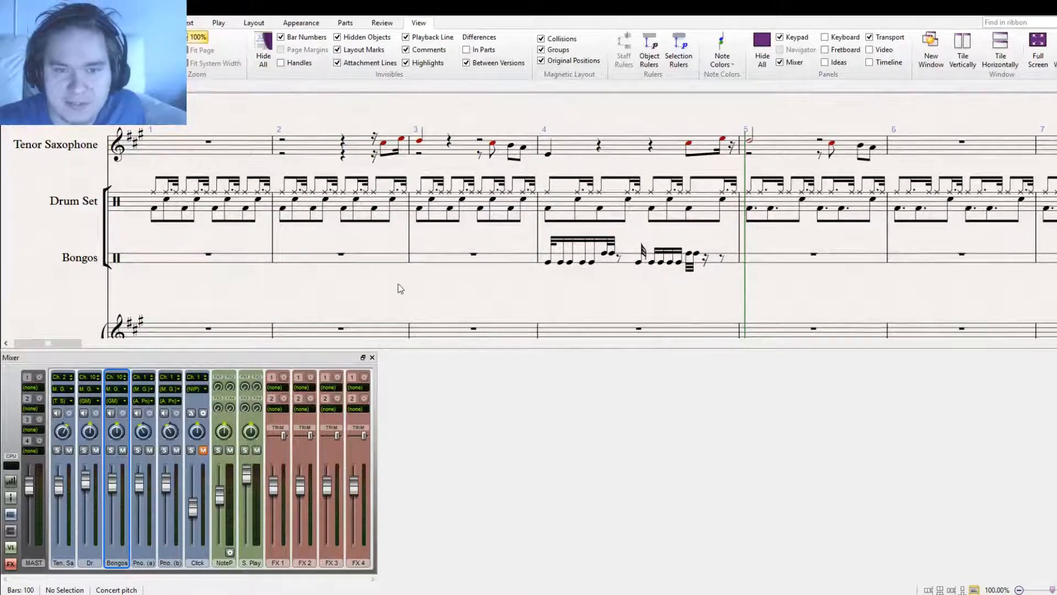
# Add a second Piano to the score below the existing one
pyautogui.moveTo(401, 289); pyautogui.dragTo(590, 276)
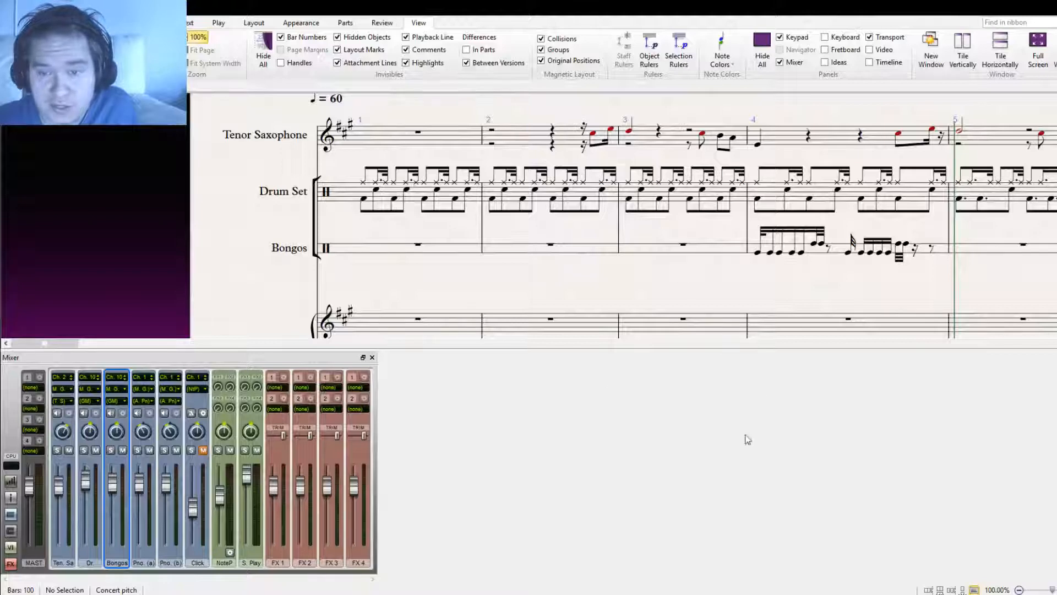
pyautogui.click(727, 443)
pyautogui.moveTo(663, 317); pyautogui.dragTo(778, 397)
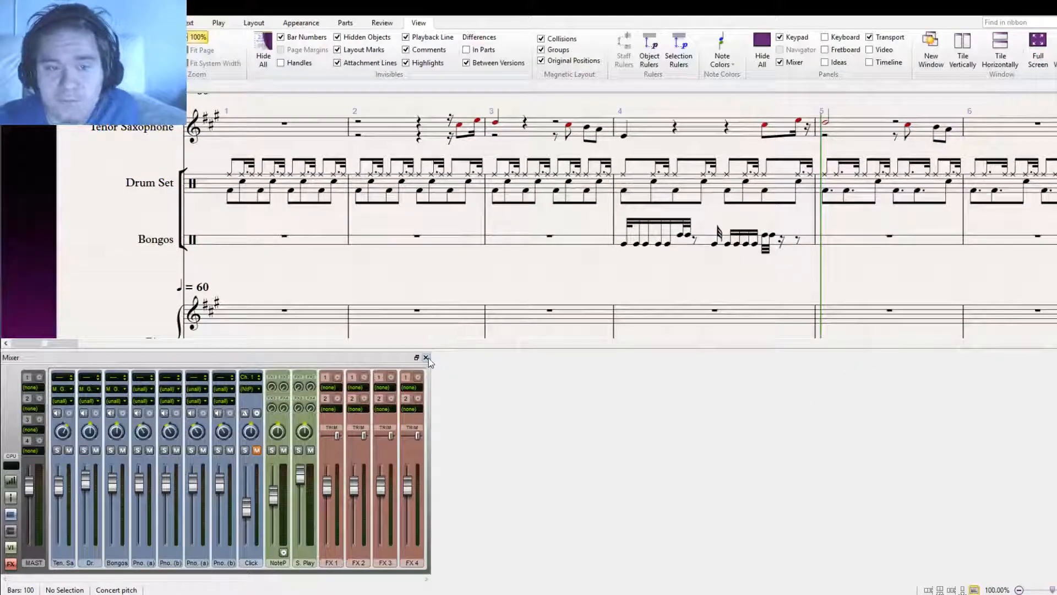
# Assign both staves of the first Piano to the same playback device as the saxophone, drums and bongos
pyautogui.moveTo(424, 271); pyautogui.dragTo(478, 229)
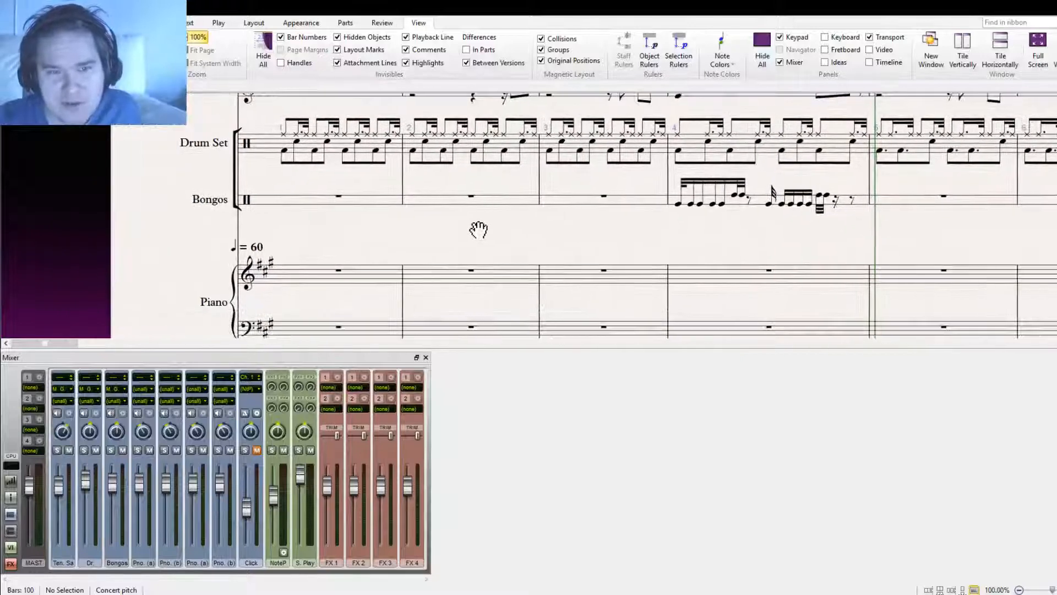
pyautogui.click(143, 388)
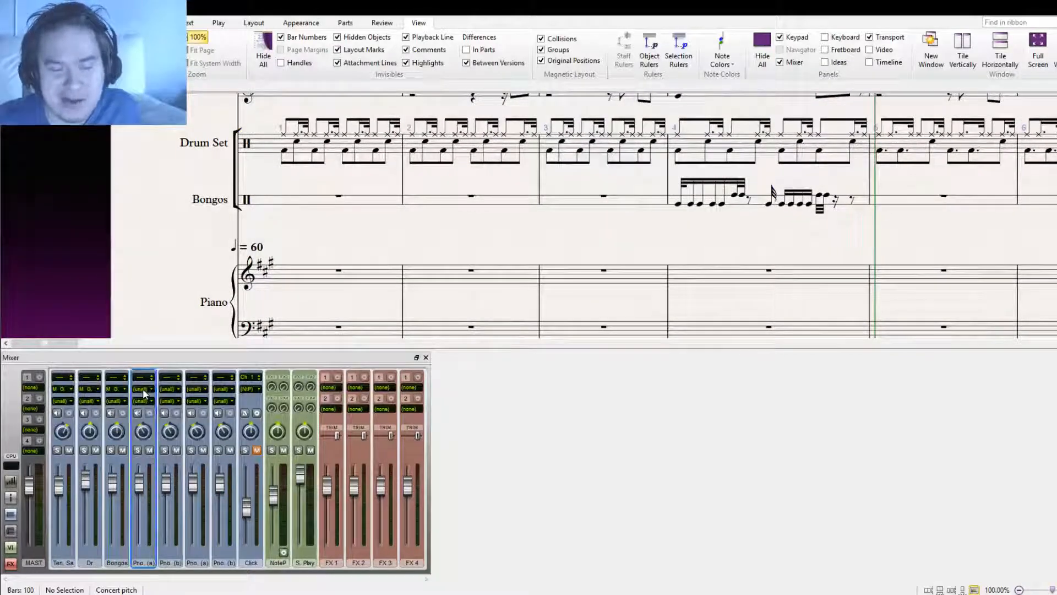
pyautogui.click(183, 412)
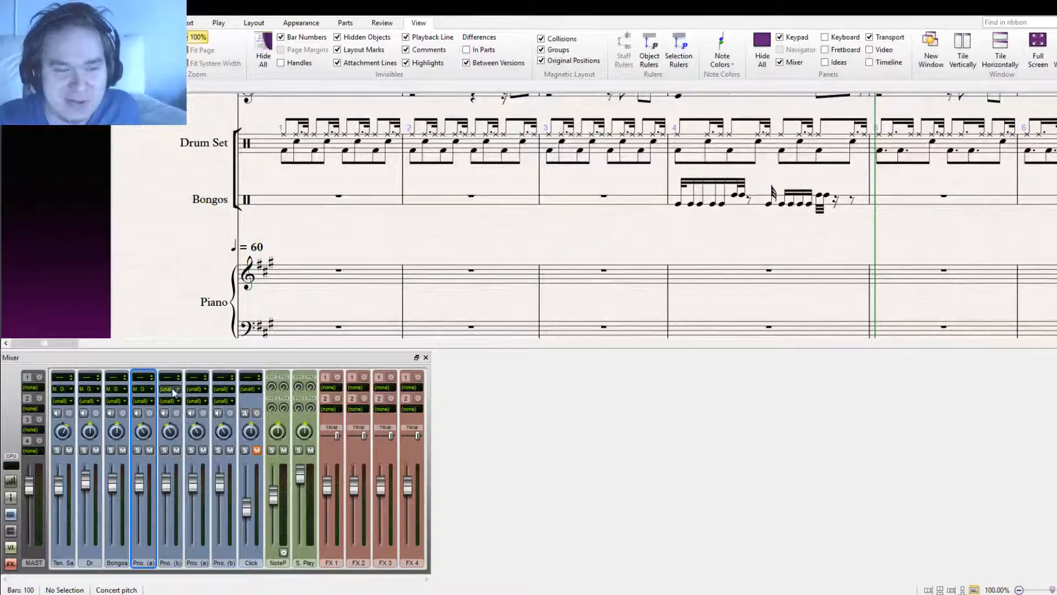
pyautogui.click(172, 387)
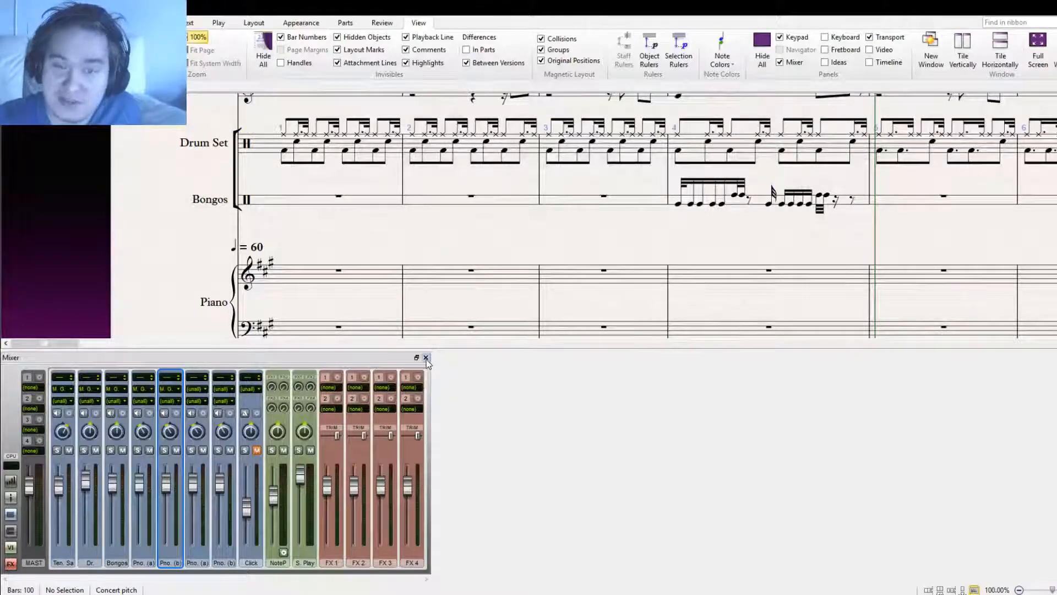
# Close the Mixer and select bar 2 in the upper staff of the second Piano
pyautogui.click(425, 358)
pyautogui.moveTo(531, 390); pyautogui.dragTo(493, 411)
pyautogui.click(453, 447)
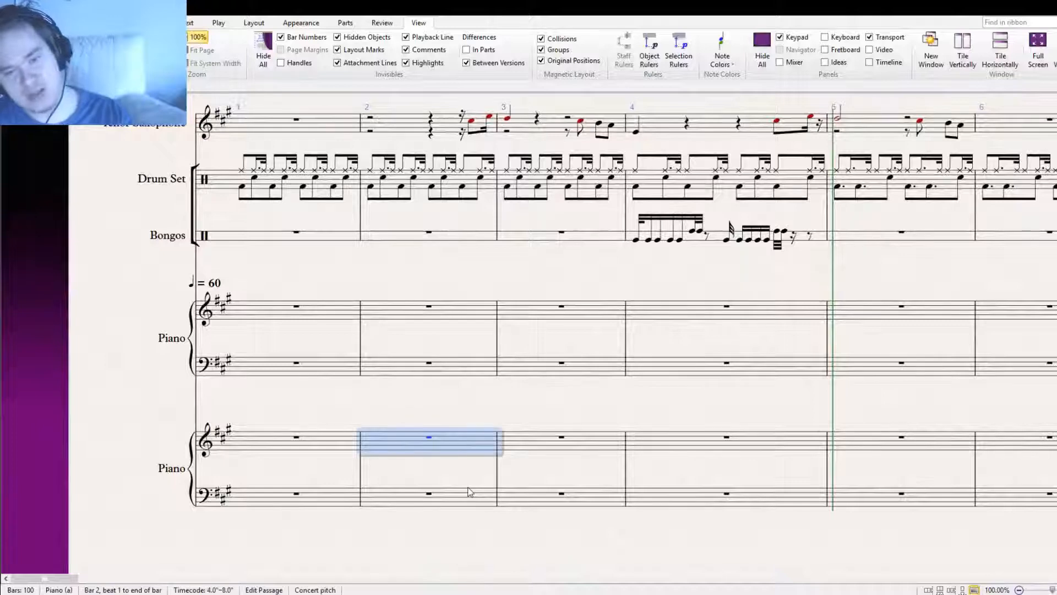
pyautogui.keyDown('shift'); pyautogui.click(469, 491); pyautogui.keyUp('shift')
pyautogui.keyDown('ctrl'); pyautogui.click(453, 503); pyautogui.keyUp('ctrl')
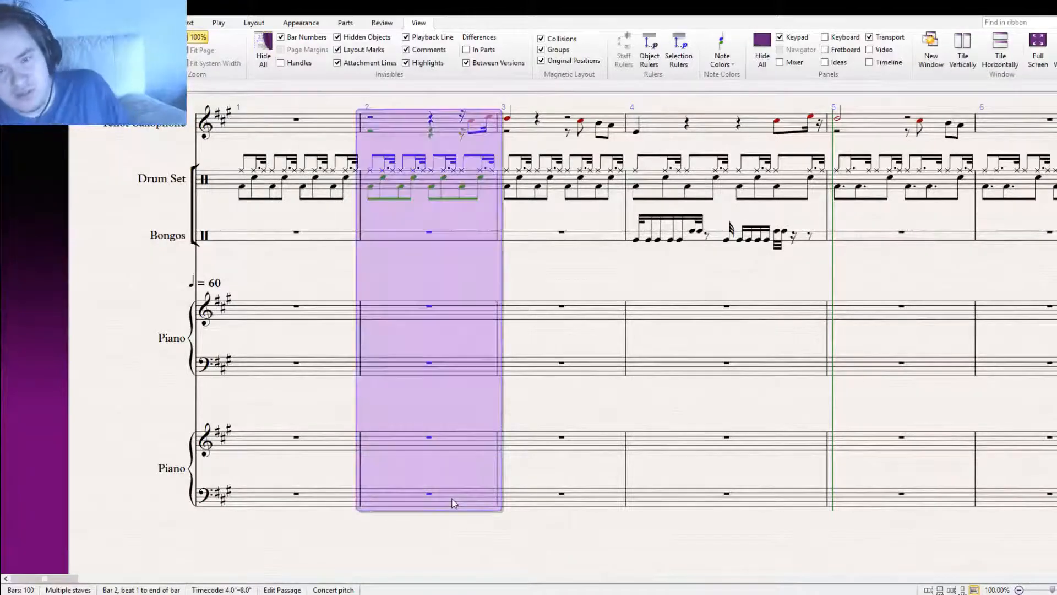
pyautogui.press('Escape')
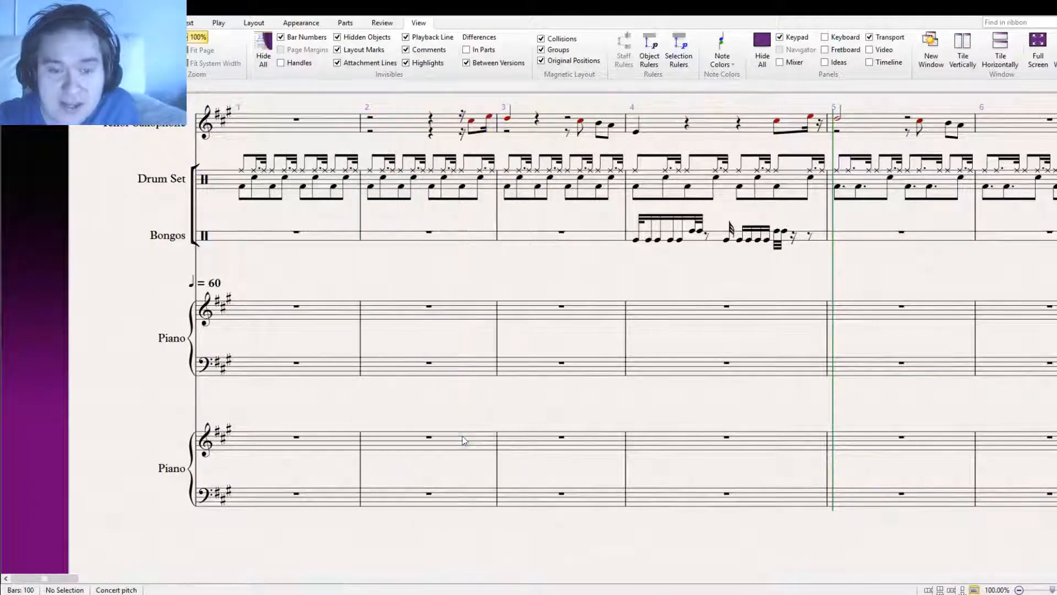
pyautogui.tripleClick(461, 435)
pyautogui.keyDown('ctrl'); pyautogui.click(454, 446); pyautogui.keyUp('ctrl')
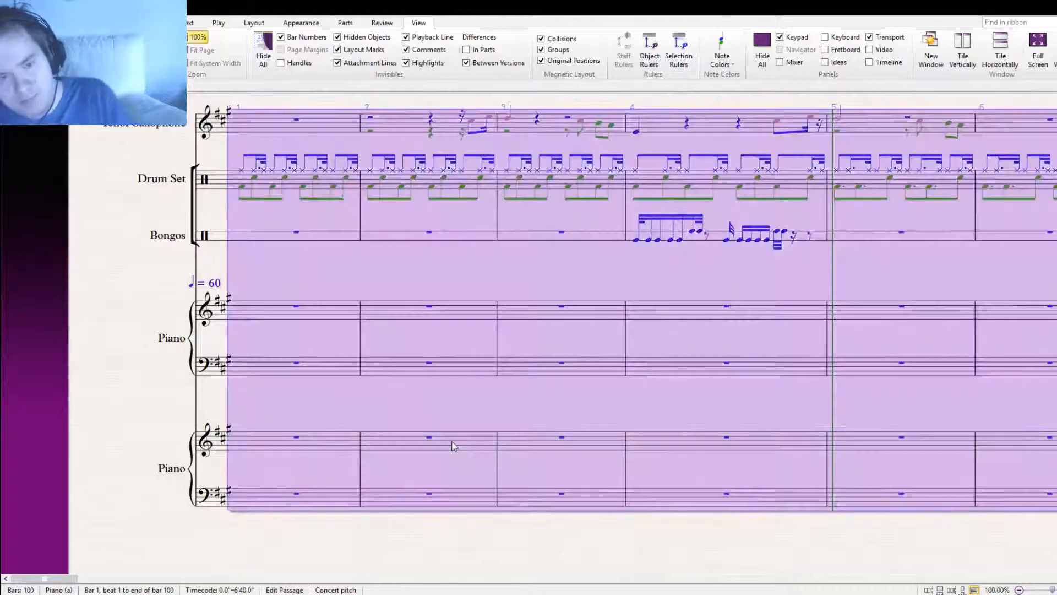
pyautogui.press('Escape')
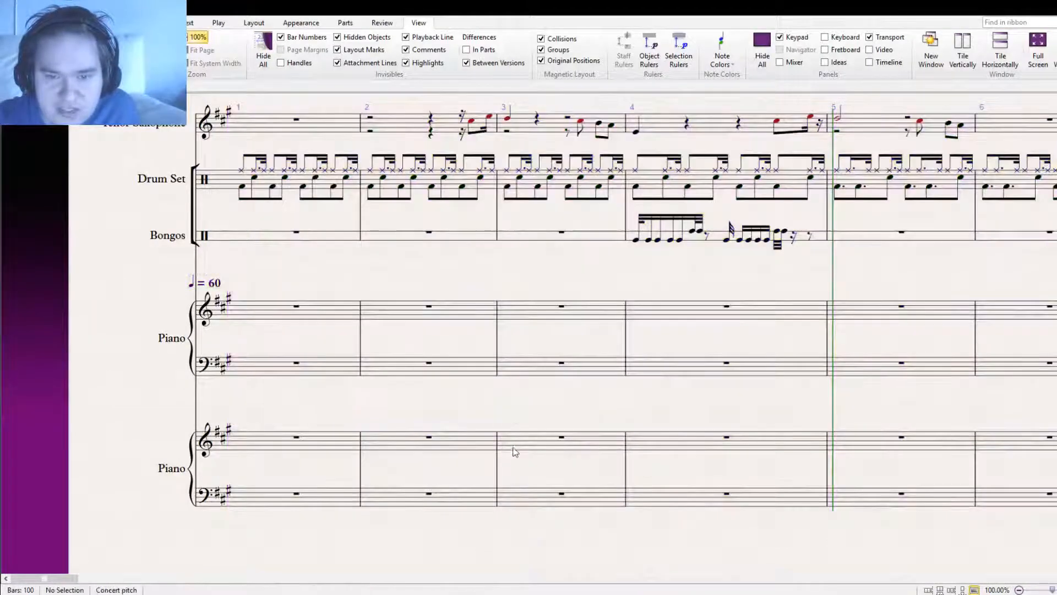
# Delete both staves of the second Piano from the score
pyautogui.tripleClick(514, 447)
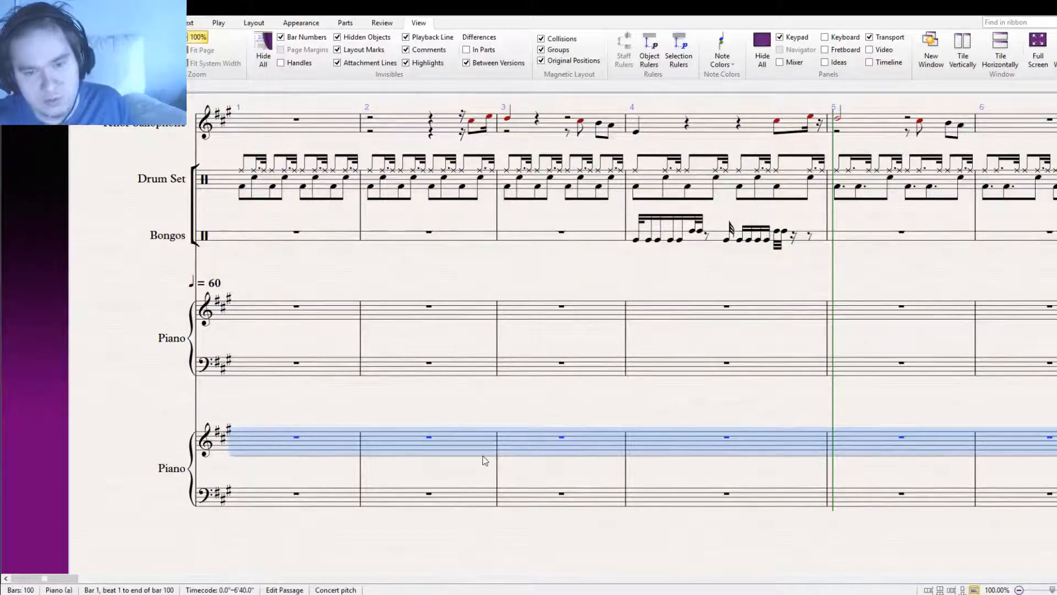
pyautogui.press('Delete')
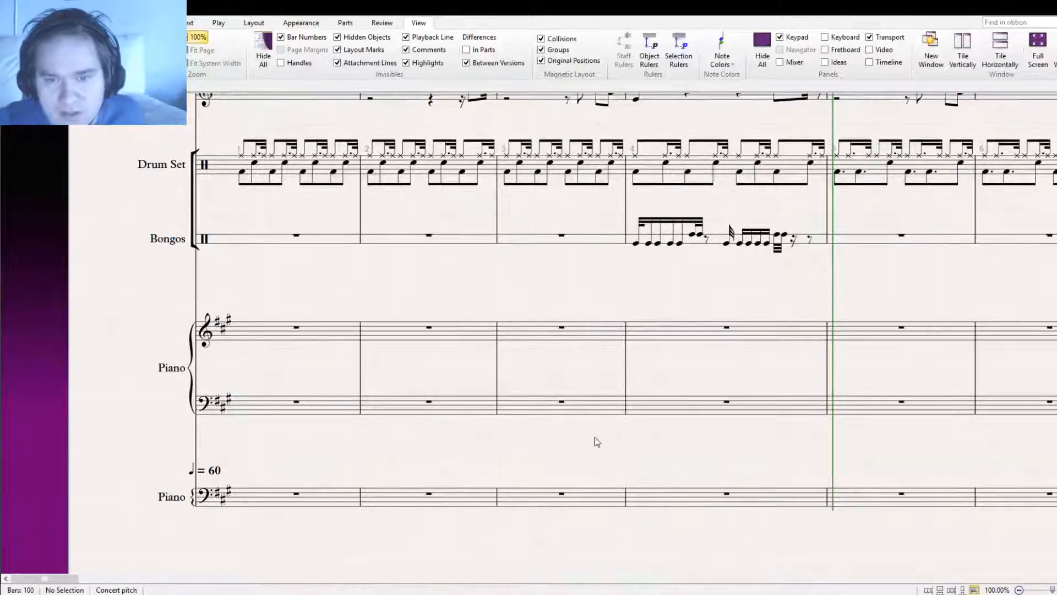
pyautogui.tripleClick(554, 500)
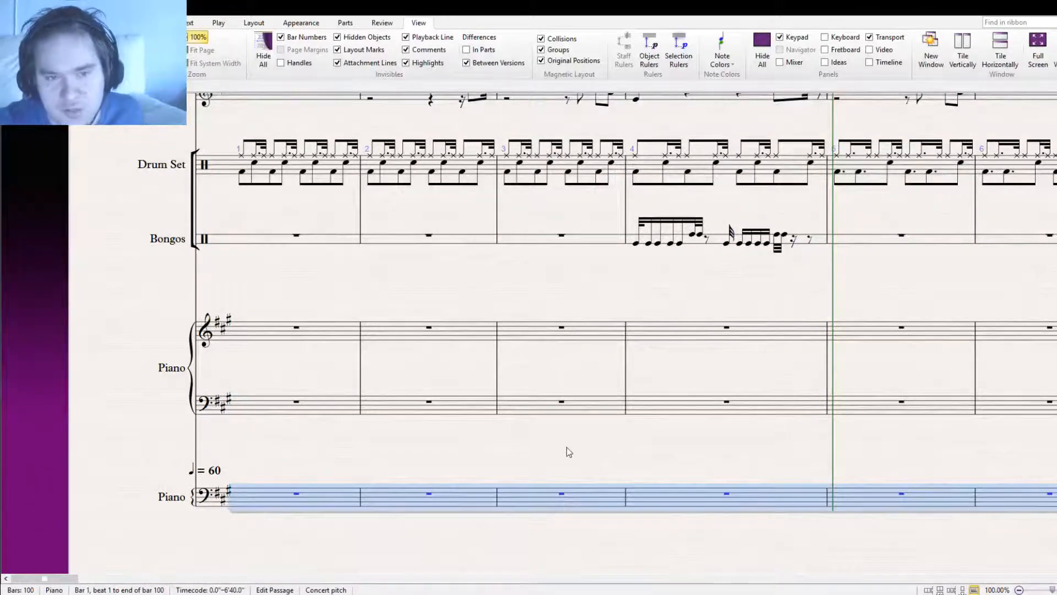
pyautogui.press('Delete')
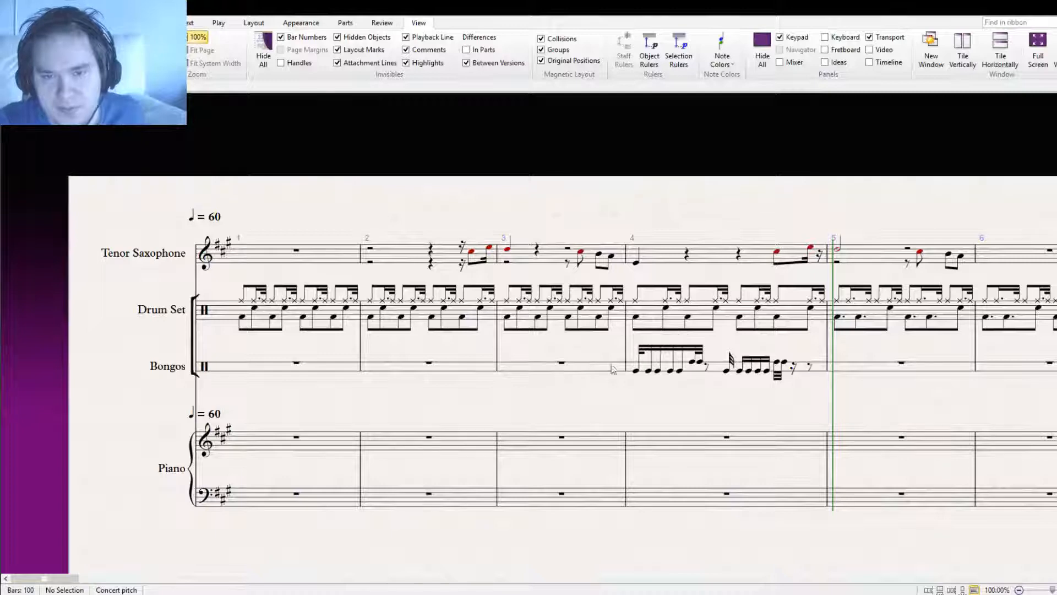
pyautogui.moveTo(613, 369); pyautogui.dragTo(716, 300)
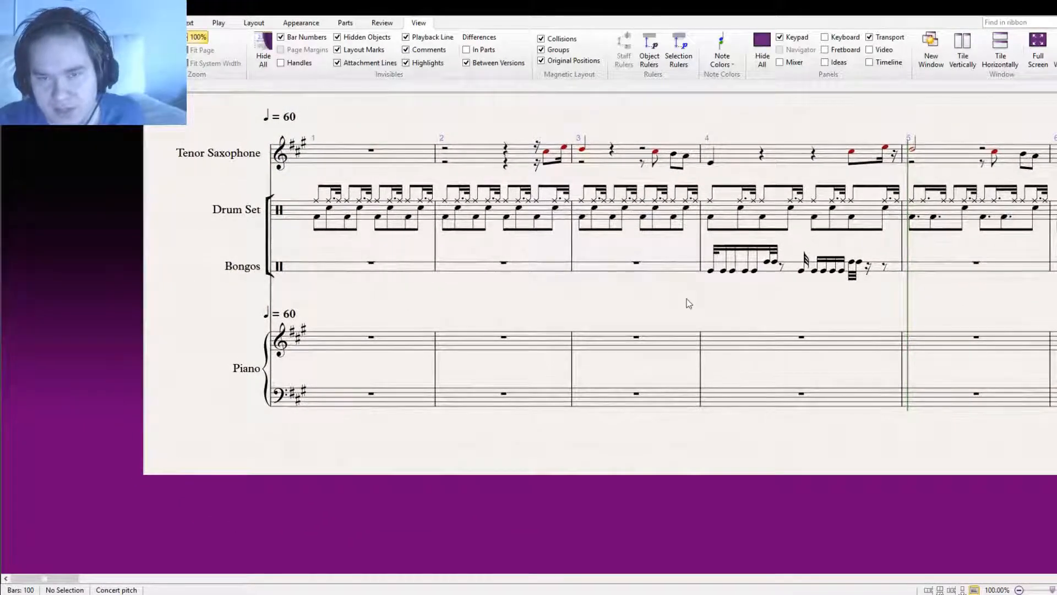
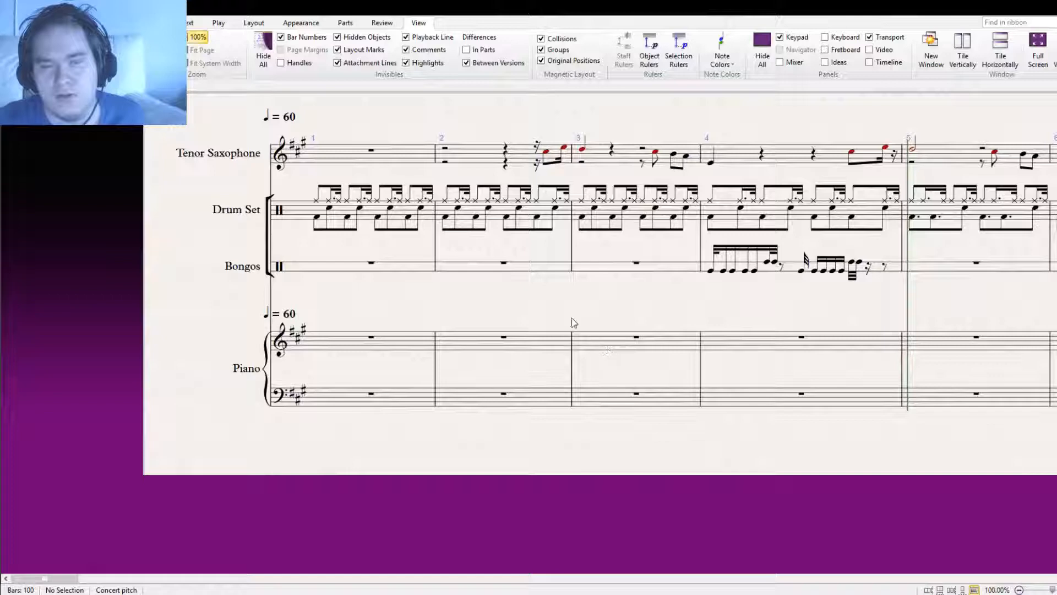
# Insert two empty bars after bar 1 across all staves
pyautogui.moveTo(480, 300); pyautogui.dragTo(498, 306)
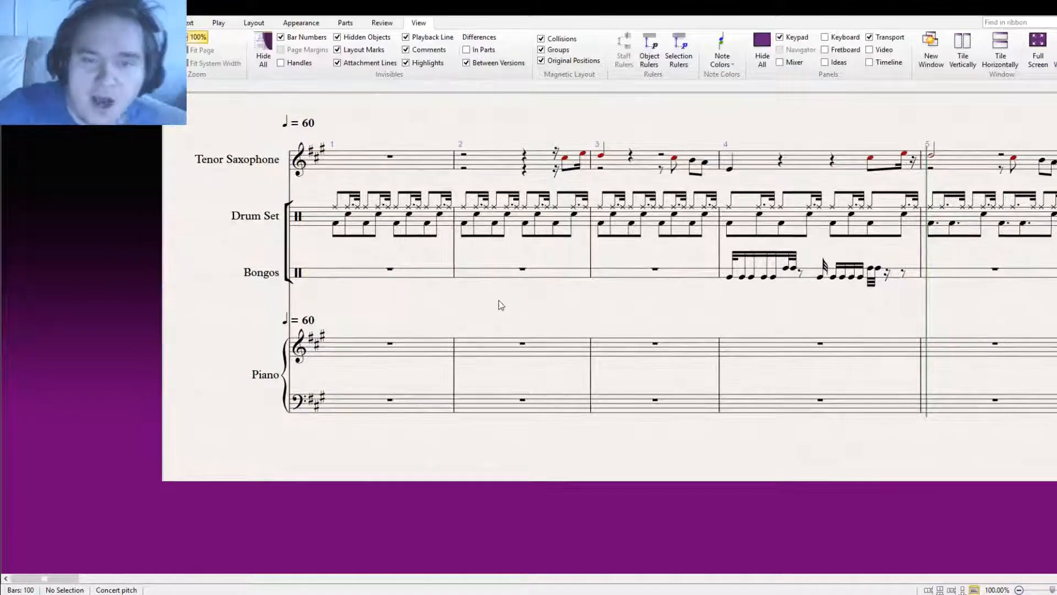
pyautogui.hotkey('ctrl', 'shift', 'b')
pyautogui.click(452, 166)
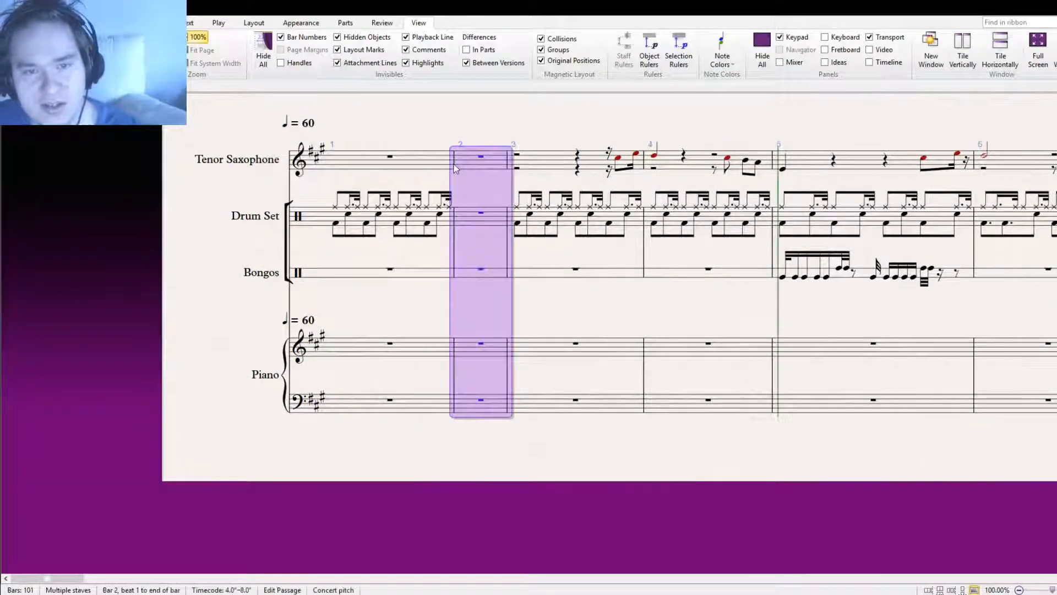
pyautogui.hotkey('ctrl', 'shift', 'b')
# Copy the drum pattern from bar 4 of the Drum Set into the empty bars 2 and 3
pyautogui.click(594, 223)
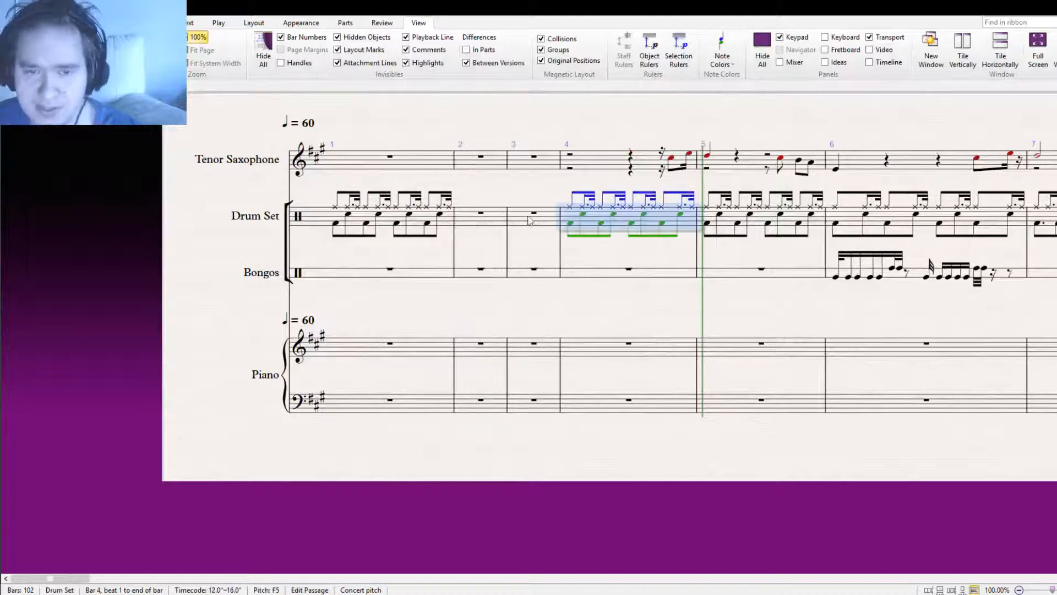
pyautogui.keyDown('alt'); pyautogui.click(498, 223); pyautogui.keyUp('alt')
pyautogui.keyDown('alt'); pyautogui.click(588, 218); pyautogui.keyUp('alt')
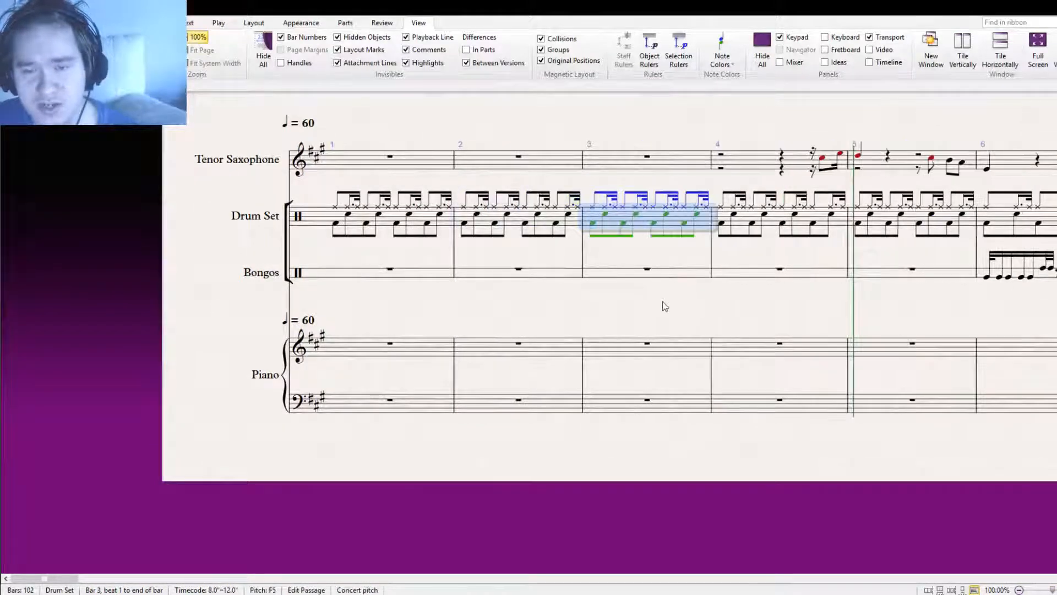
pyautogui.moveTo(660, 302); pyautogui.dragTo(588, 306)
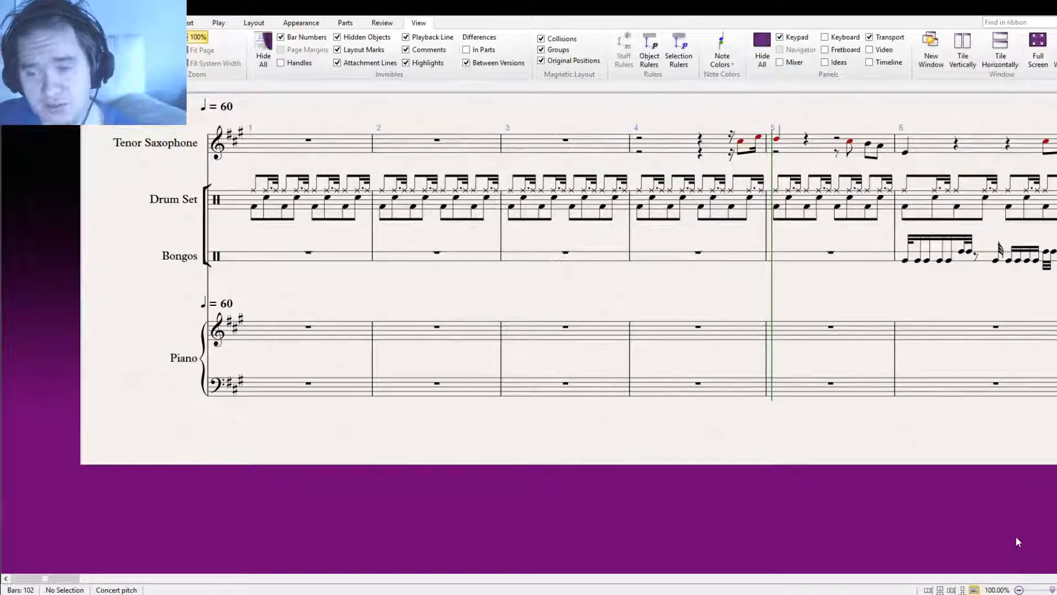
# Enter a quarter note on beat 1 of bar 3 in the Piano's bass staff and lower it to E2
pyautogui.click(512, 390)
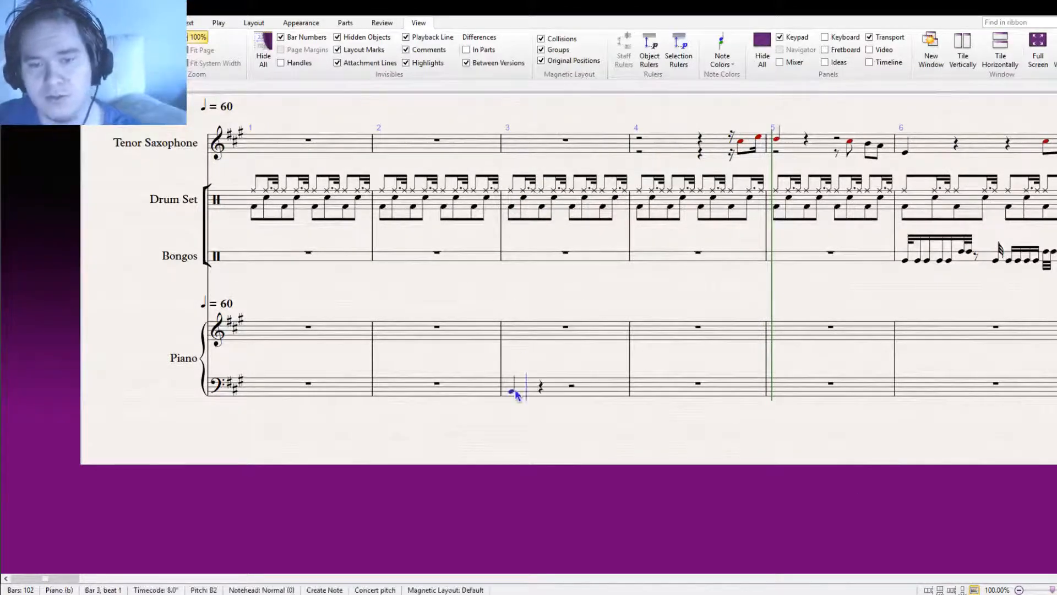
pyautogui.press('Escape')
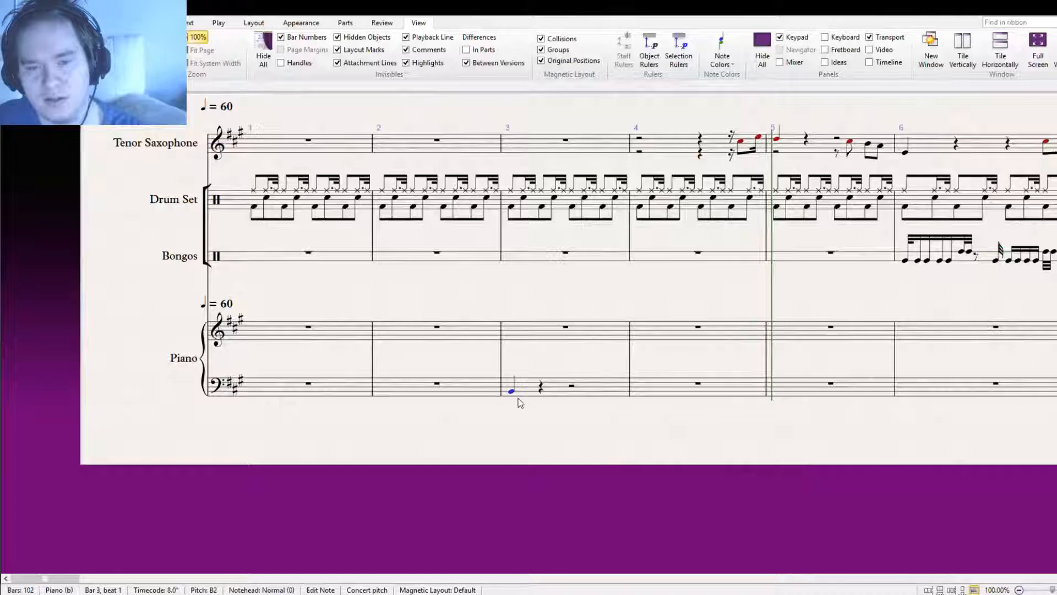
pyautogui.moveTo(515, 399); pyautogui.dragTo(516, 402)
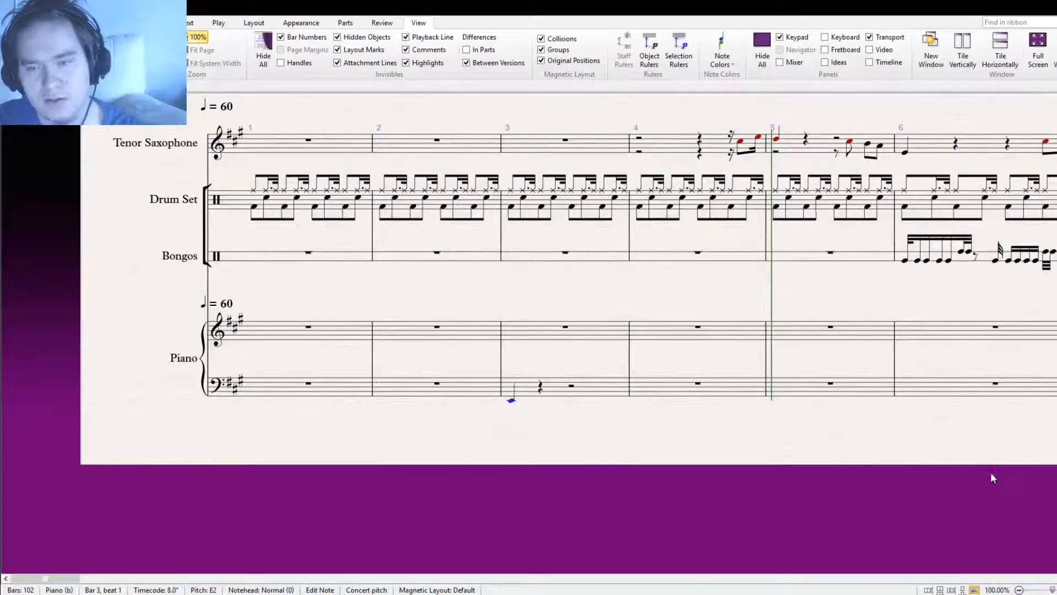
pyautogui.click(1020, 508)
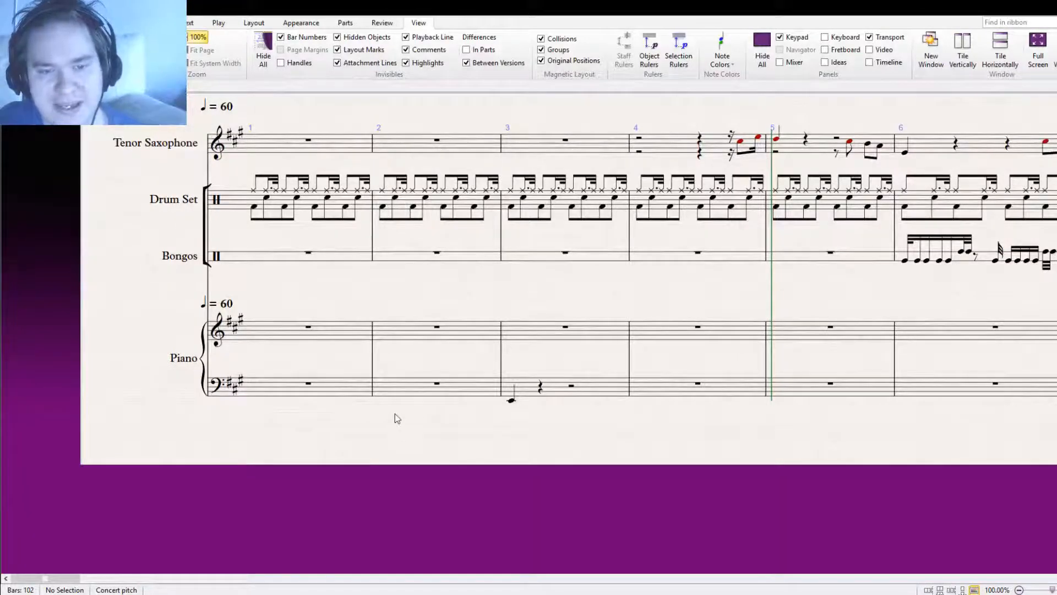
# Add a Bass Guitar below the Piano, copy the Piano's bar 3 bass note into its bar 3 and delete the original
pyautogui.scroll(-3, 705, 407)
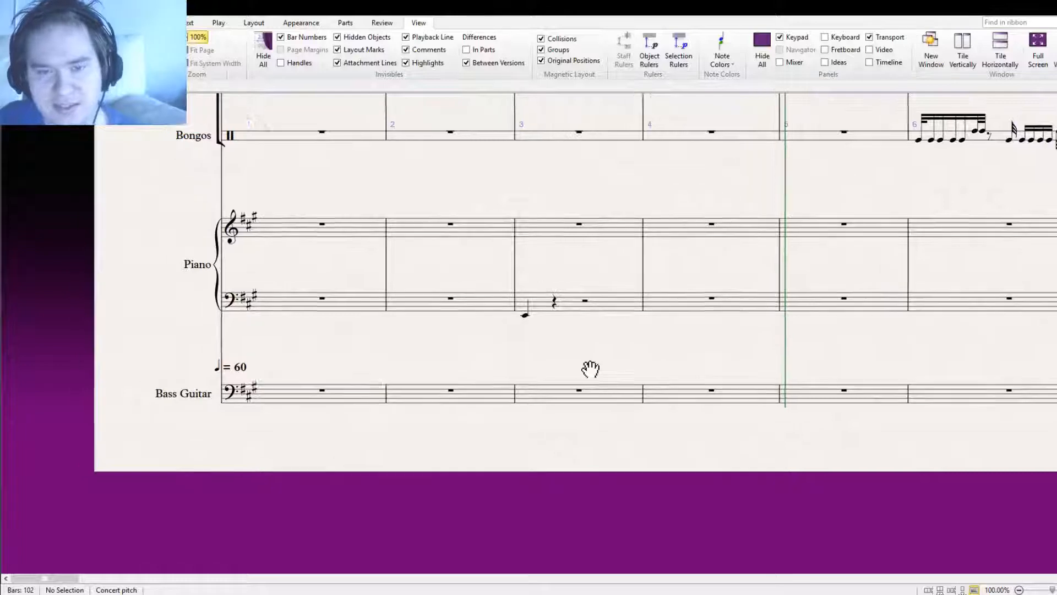
pyautogui.click(572, 323)
pyautogui.keyDown('alt'); pyautogui.click(569, 419); pyautogui.keyUp('alt')
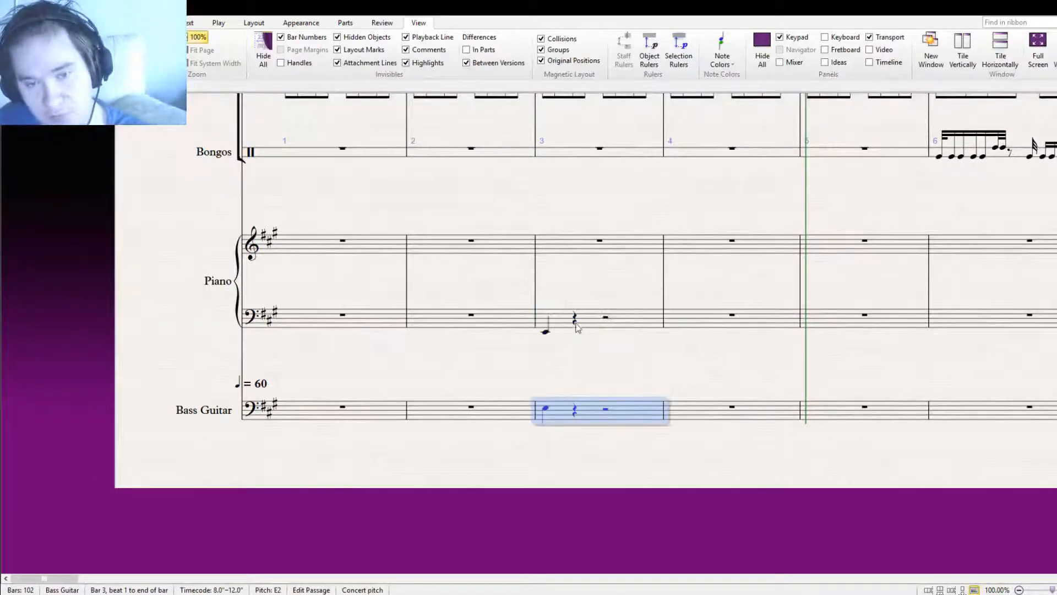
pyautogui.click(571, 325)
pyautogui.press('Delete')
pyautogui.click(547, 409)
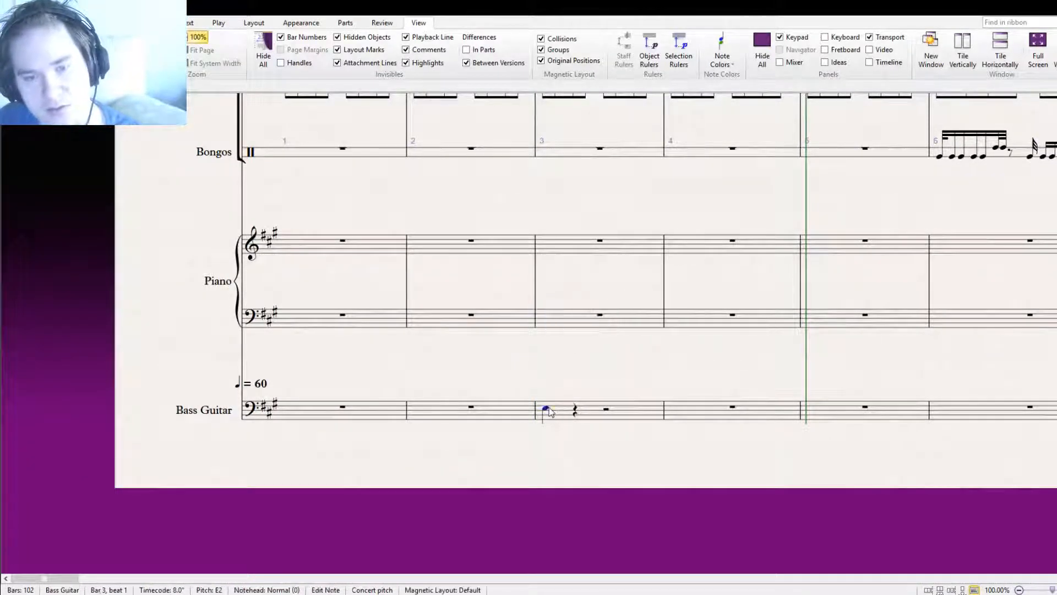
pyautogui.click(780, 62)
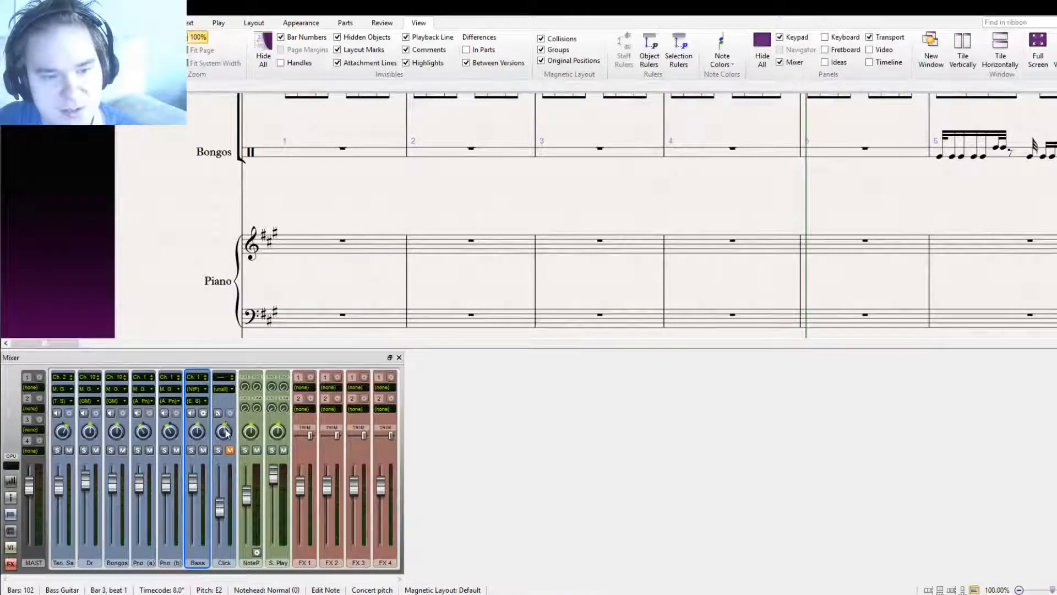
pyautogui.click(399, 357)
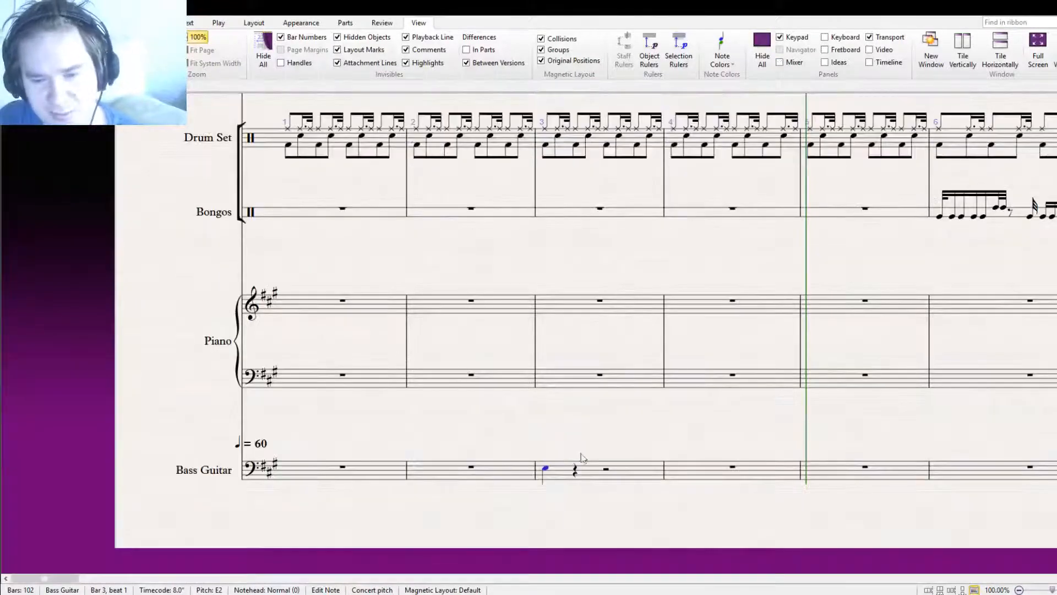
# Lower the Bass Guitar's bar 3 note to E1, make it a dotted quarter and add another dotted quarter E1 on beat 2.5
pyautogui.click(571, 470)
pyautogui.moveTo(545, 466); pyautogui.dragTo(550, 485)
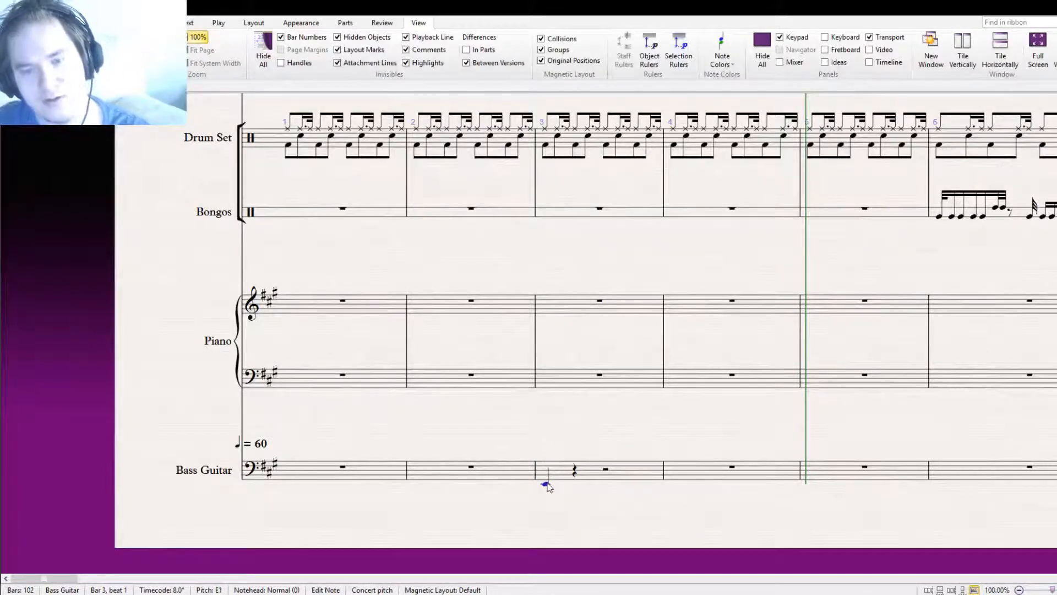
pyautogui.press('.')
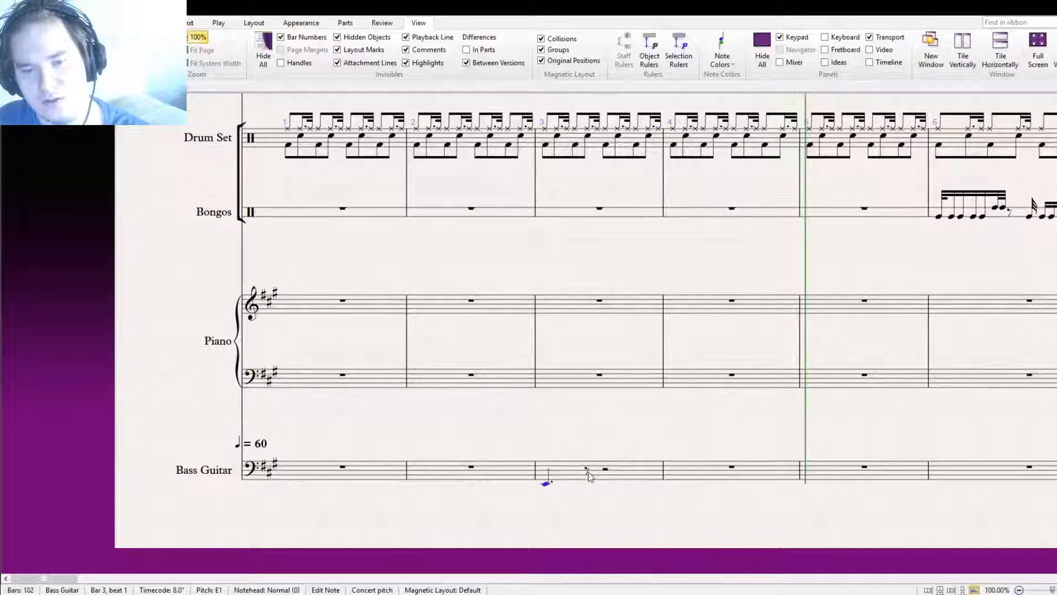
pyautogui.click(588, 477)
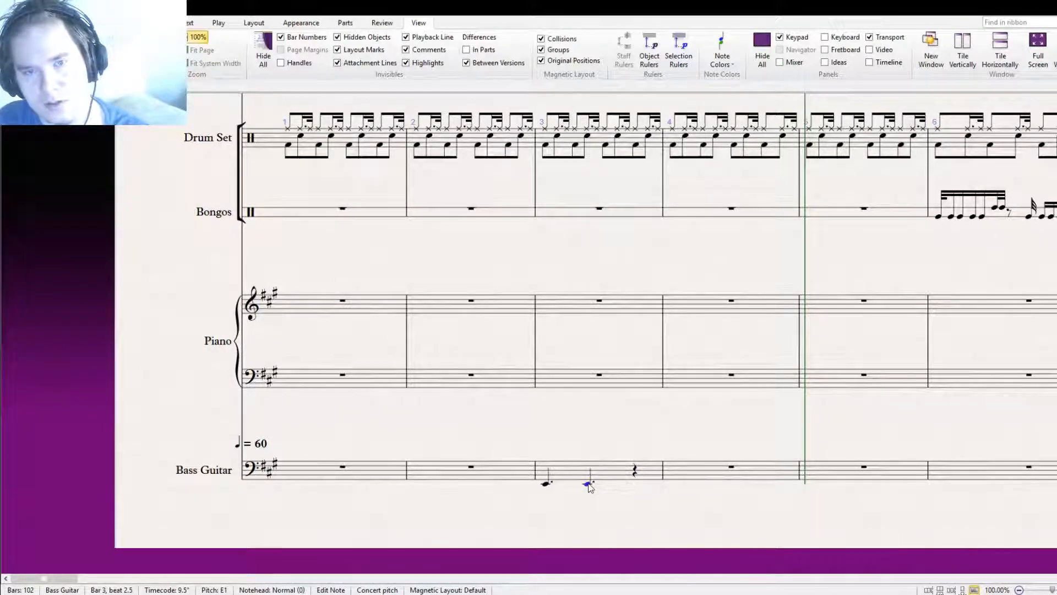
# Shorten the Bass Guitar's first note in bar 3 to a dotted eighth and follow it with a quarter note A1 on beat 1.75
pyautogui.click(546, 482)
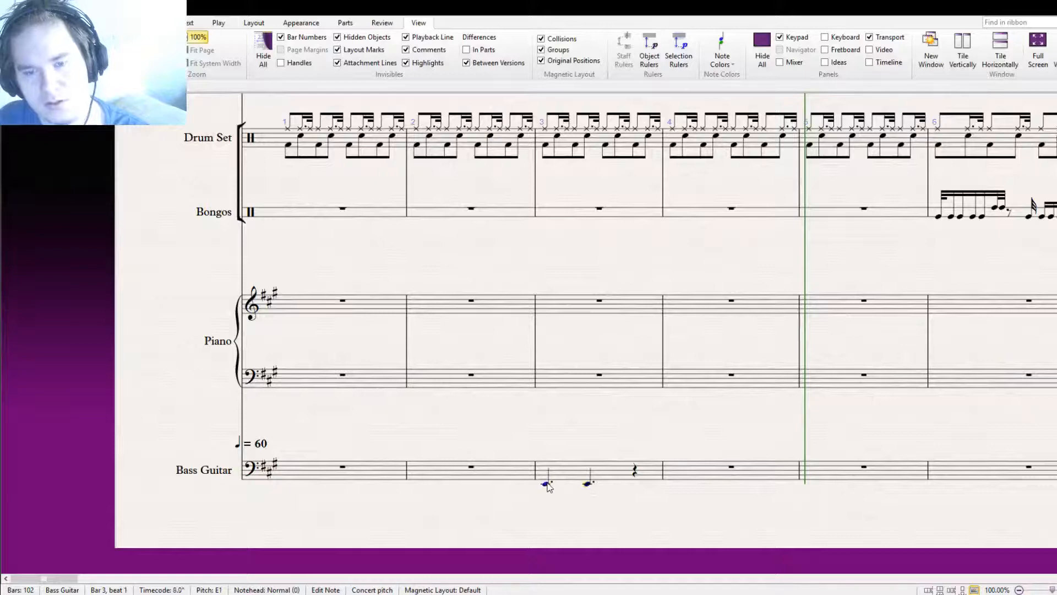
pyautogui.press('3')
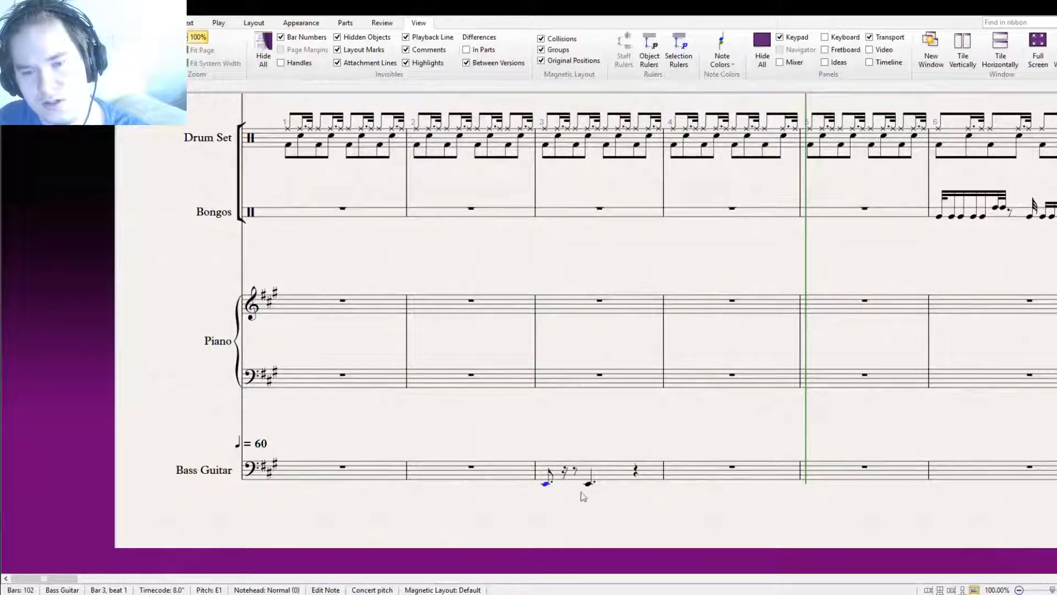
pyautogui.press('e')
pyautogui.moveTo(566, 486); pyautogui.dragTo(566, 479)
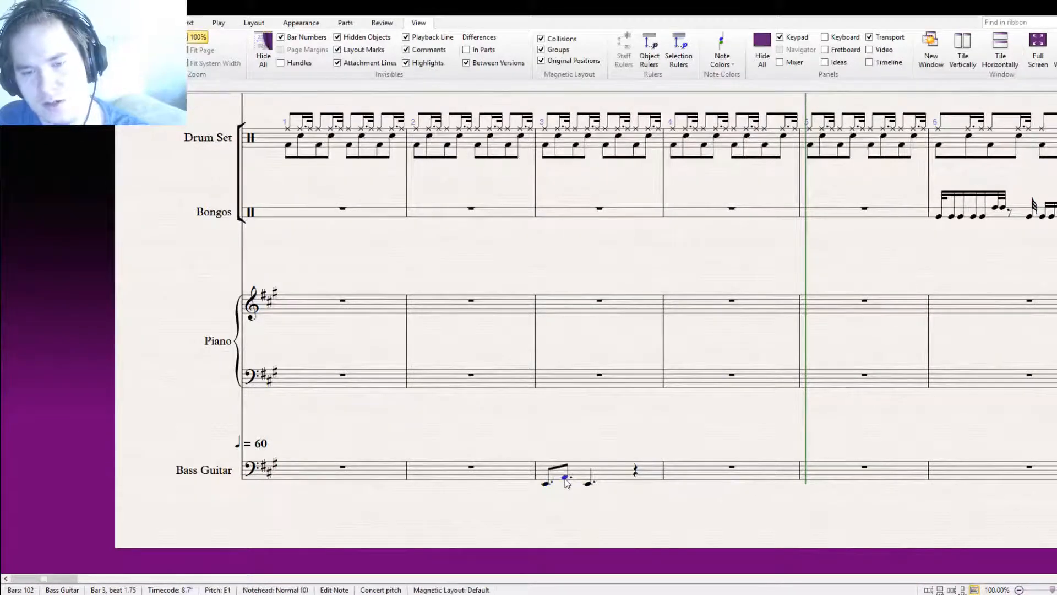
pyautogui.press('3')
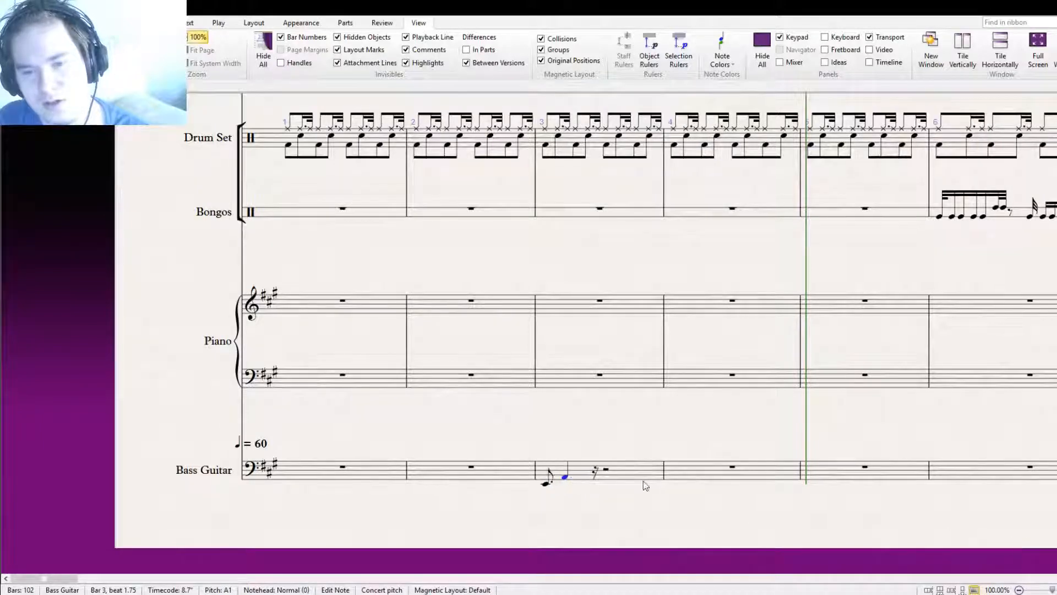
# Copy the Bass Guitar's two-note figure in bar 3 to beat 3 and raise the copied notes one step, ending on B1
pyautogui.click(546, 484)
pyautogui.keyDown('ctrl'); pyautogui.click(566, 478); pyautogui.keyUp('ctrl')
pyautogui.hotkey('ctrl', 'c')
pyautogui.click(605, 470)
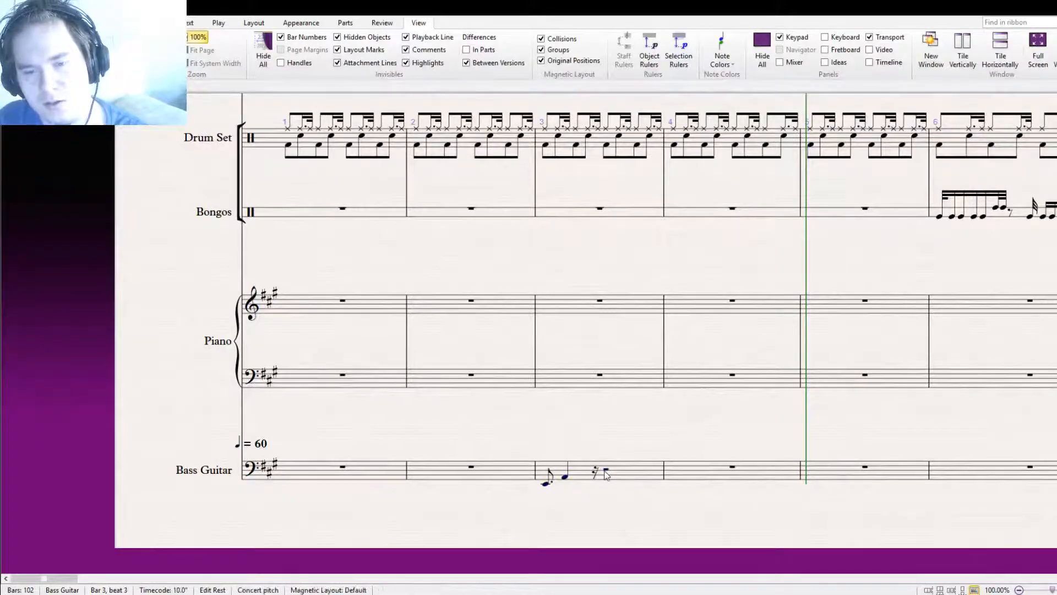
pyautogui.hotkey('ctrl', 'v')
pyautogui.moveTo(605, 484); pyautogui.dragTo(604, 480)
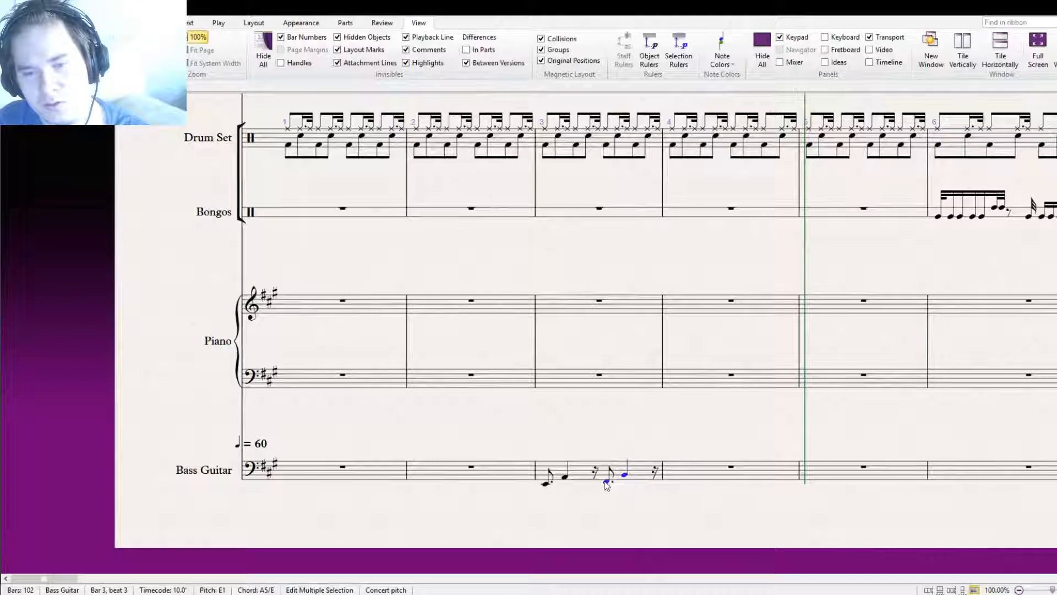
pyautogui.click(625, 476)
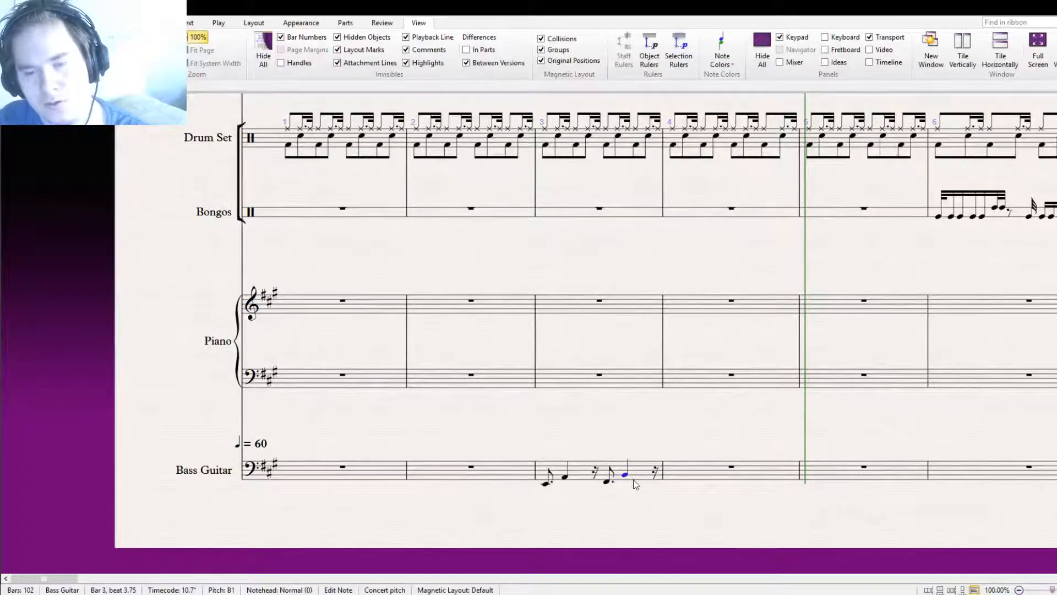
pyautogui.click(687, 492)
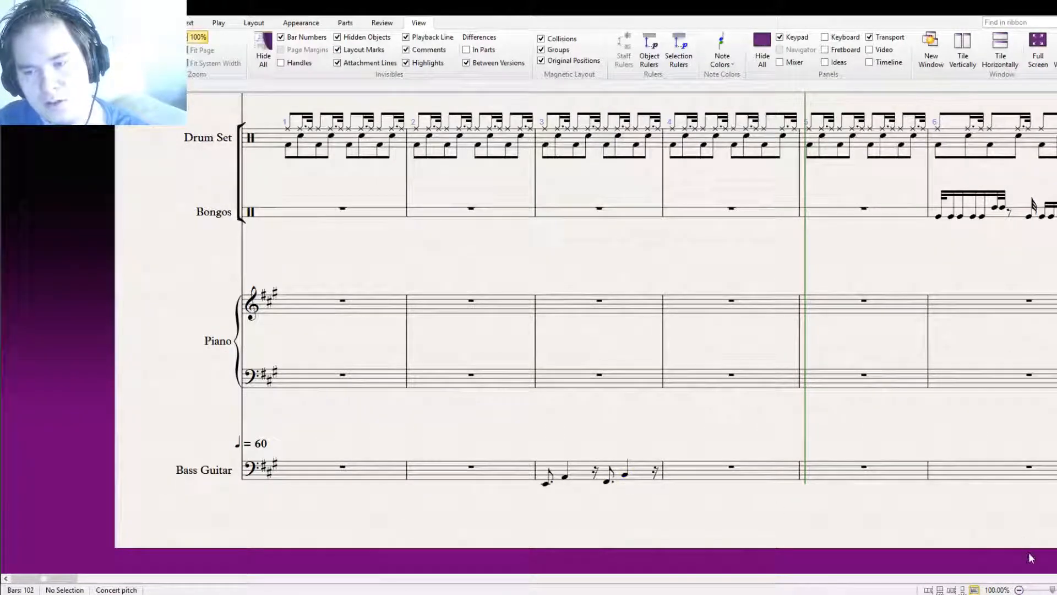
# Add a sixteenth-note A1 on beat 4.75 of the Bass Guitar's bar 3 and start bar 4 with an eighth-note C#2
pyautogui.click(656, 474)
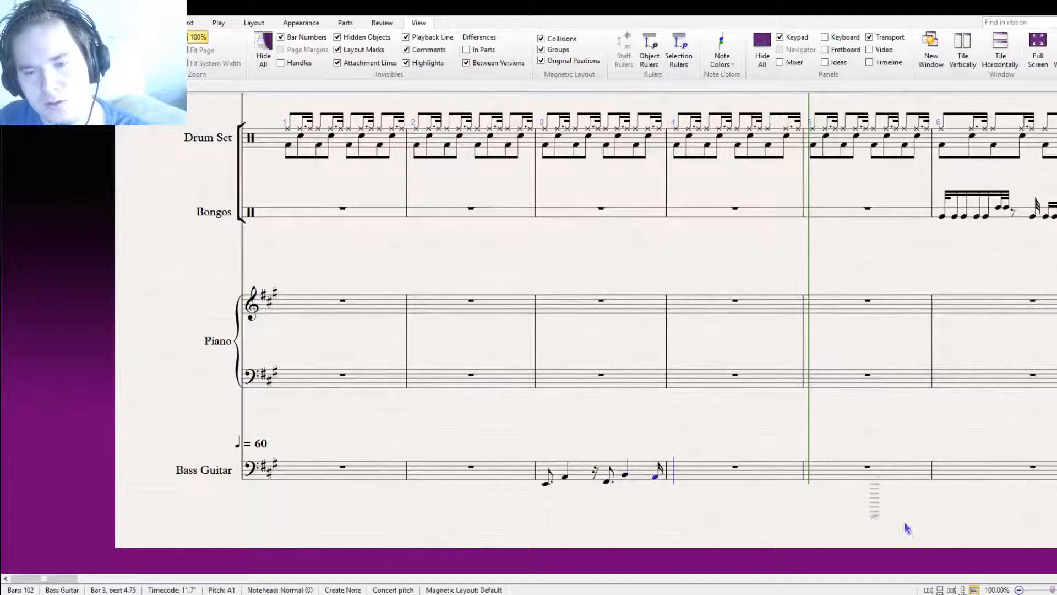
pyautogui.press('c')
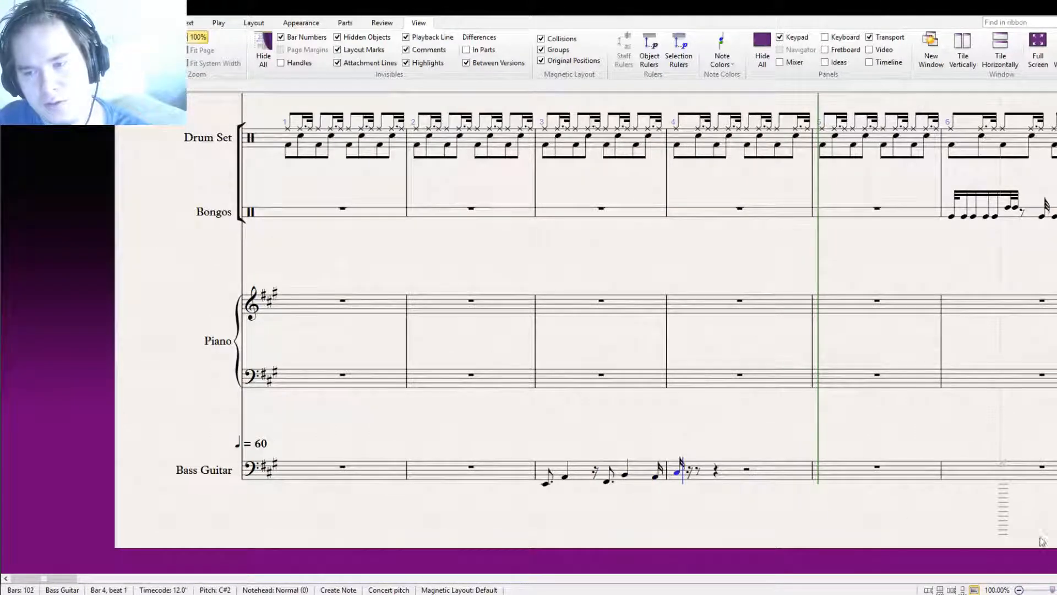
pyautogui.press('Escape')
pyautogui.press('3')
# Continue the Bass Guitar's bar 4 downward with eighth notes B1, A1 and G#1 through beat 2.5
pyautogui.click(689, 470)
pyautogui.press('c')
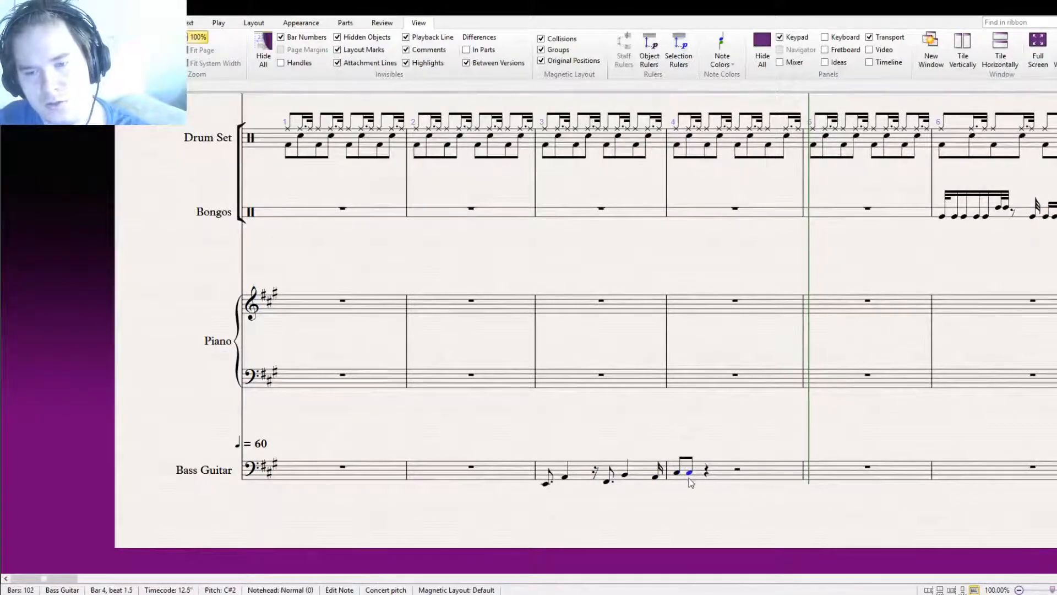
pyautogui.press('Down')
pyautogui.press('r')
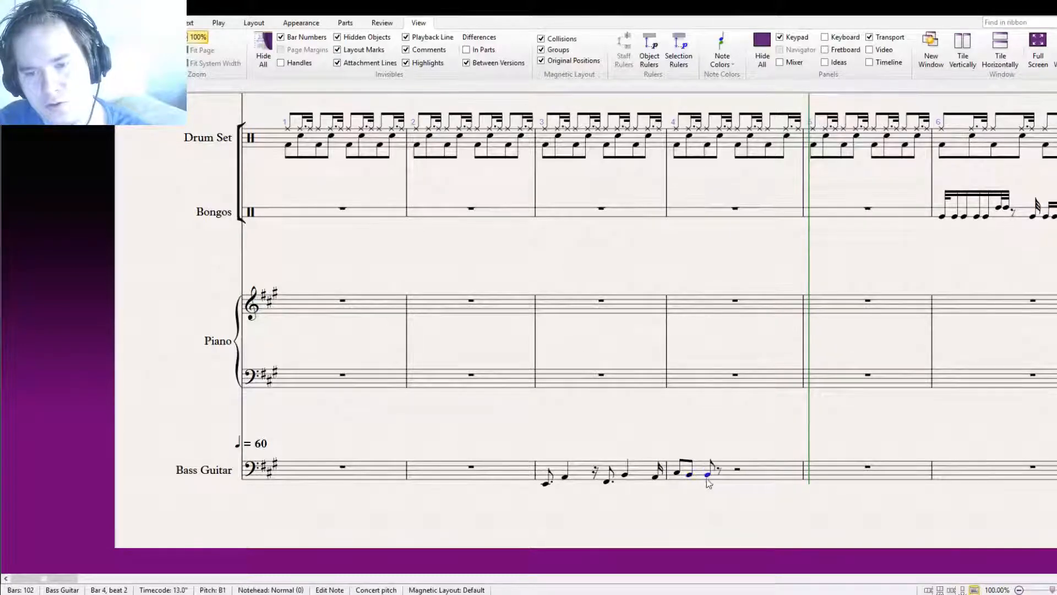
pyautogui.press('r')
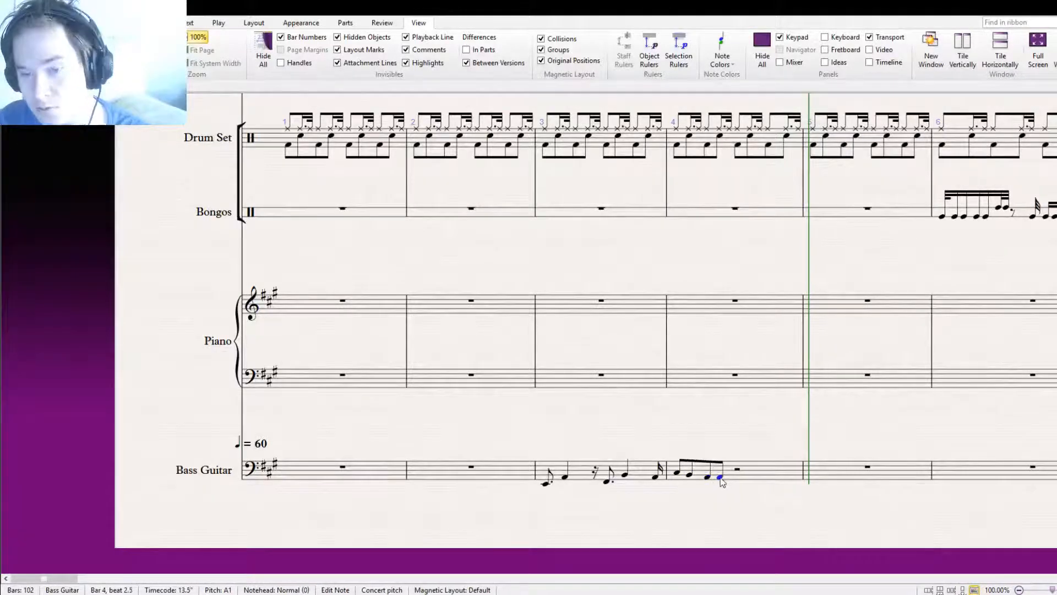
pyautogui.press('Down')
pyautogui.press('r')
pyautogui.press('Down')
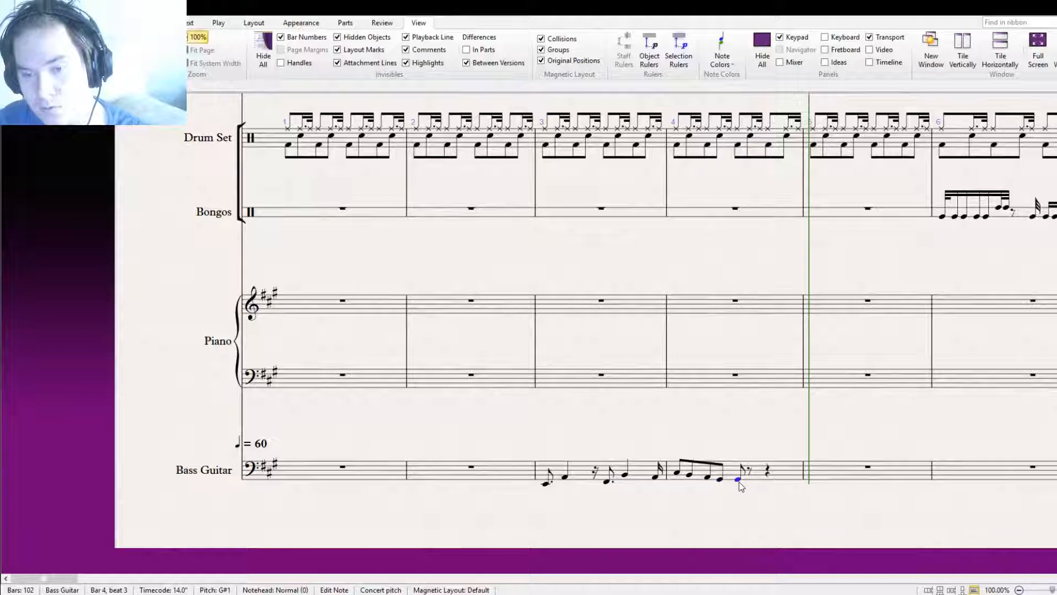
# Enter a sixteenth-note F#1 on beat 3 of the Bass Guitar's bar 4 and follow it with a quarter-note E1
pyautogui.press('Down')
pyautogui.press('2')
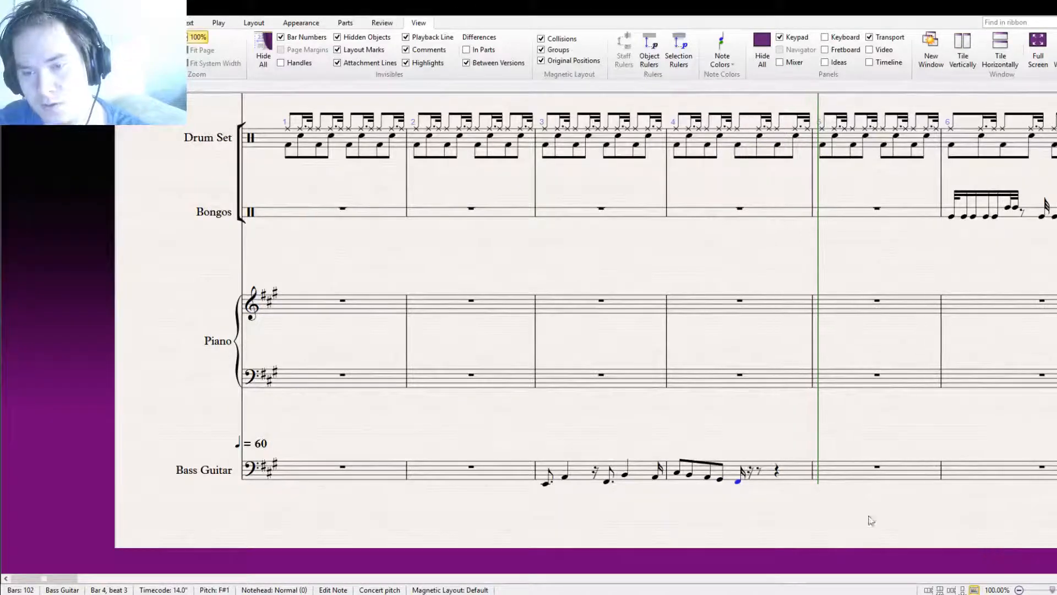
pyautogui.press('r')
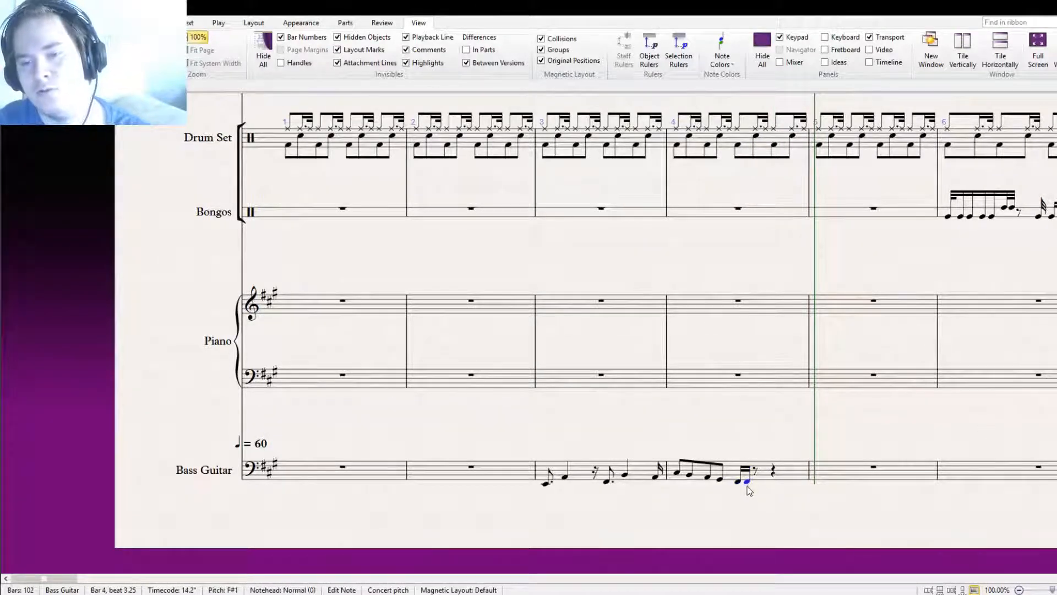
pyautogui.press('Down')
pyautogui.press('4')
pyautogui.press('Escape')
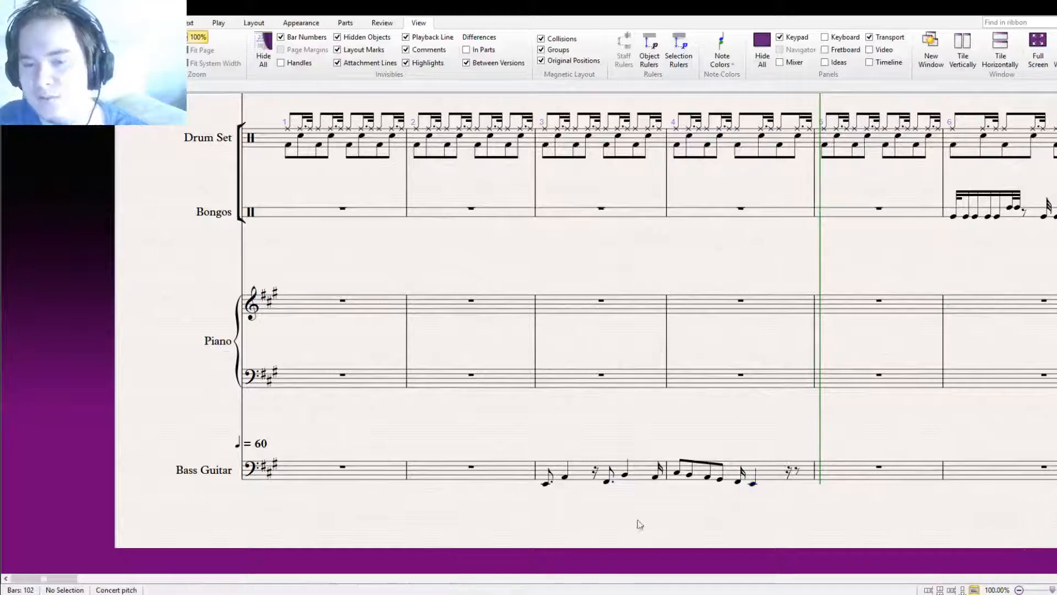
# Insert two empty bars across all staves directly after bar 2
pyautogui.moveTo(639, 523); pyautogui.dragTo(480, 562)
pyautogui.moveTo(685, 352); pyautogui.dragTo(719, 338)
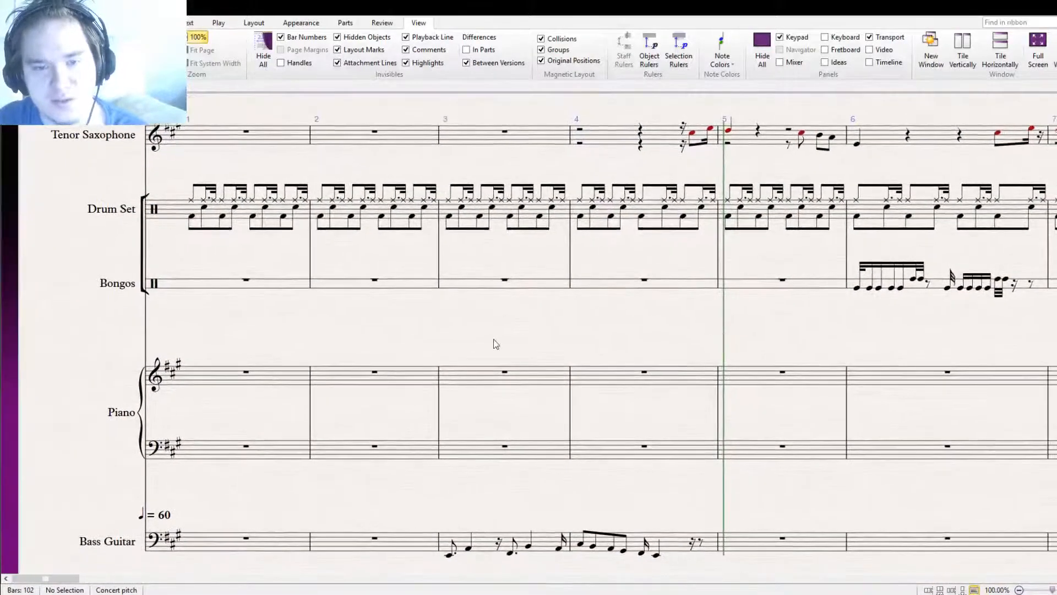
pyautogui.hotkey('ctrl', 'shift', 'b')
pyautogui.click(440, 366)
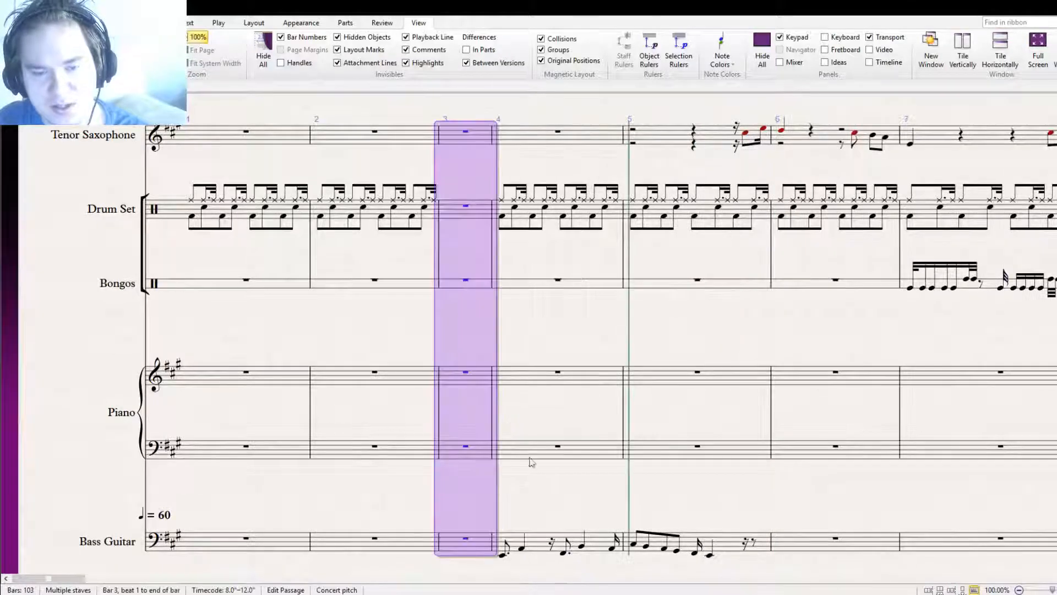
pyautogui.hotkey('ctrl', 'shift', 'b')
pyautogui.moveTo(562, 498); pyautogui.dragTo(585, 472)
pyautogui.press('Escape')
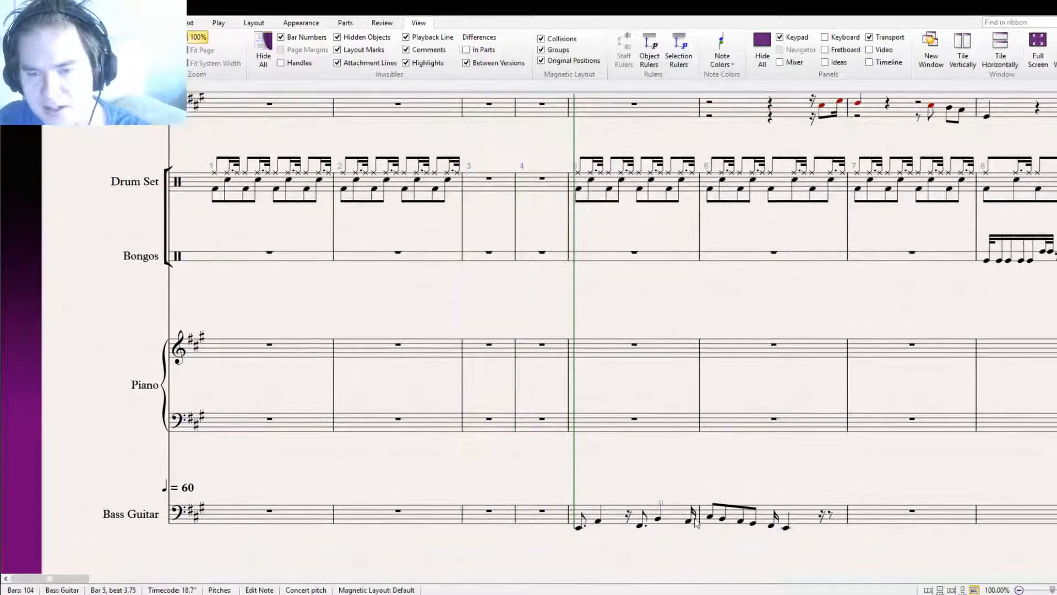
# Copy the Bass Guitar's phrase from bars 5 and 6 into bars 3 and 4
pyautogui.click(731, 518)
pyautogui.keyDown('shift'); pyautogui.click(682, 520); pyautogui.keyUp('shift')
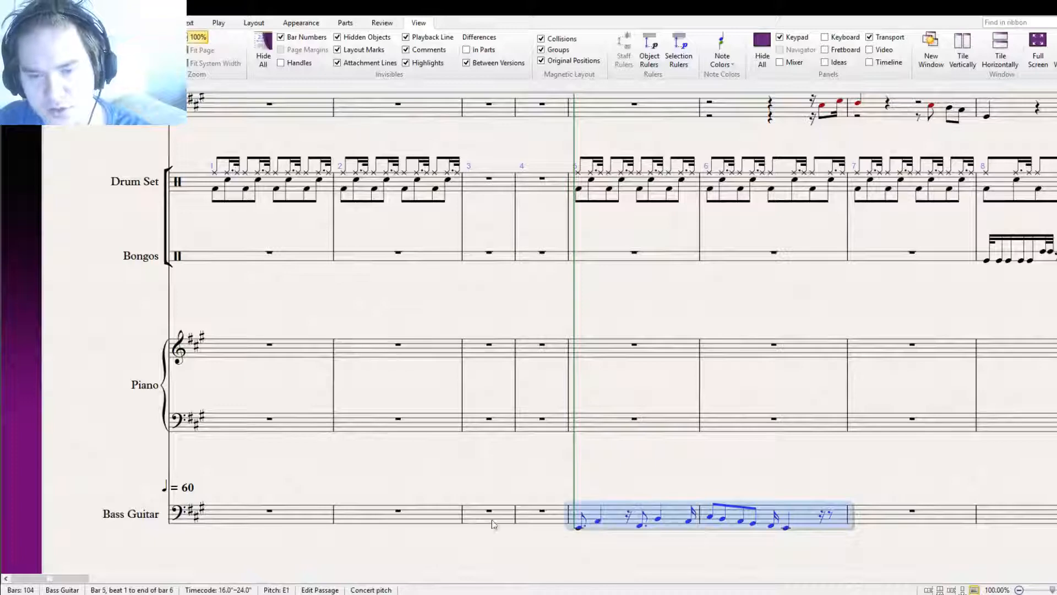
pyautogui.keyDown('alt'); pyautogui.click(480, 520); pyautogui.keyUp('alt')
# Copy the Drum Set pattern from bar 5 into the empty bars 3 and 4
pyautogui.click(710, 183)
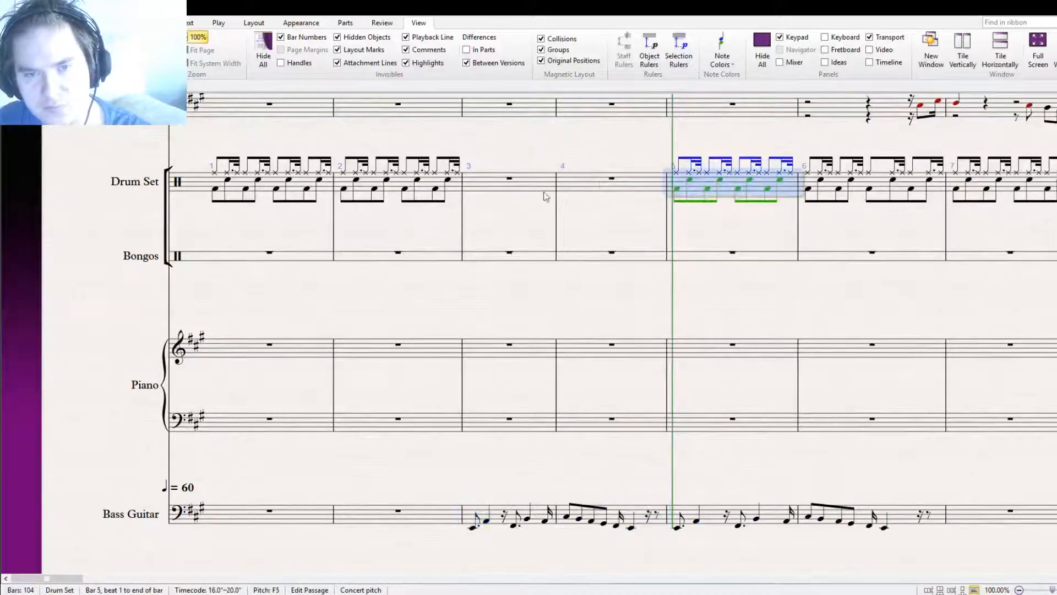
pyautogui.keyDown('alt'); pyautogui.click(515, 192); pyautogui.keyUp('alt')
pyautogui.click(641, 191)
pyautogui.hotkey('ctrl', 'v')
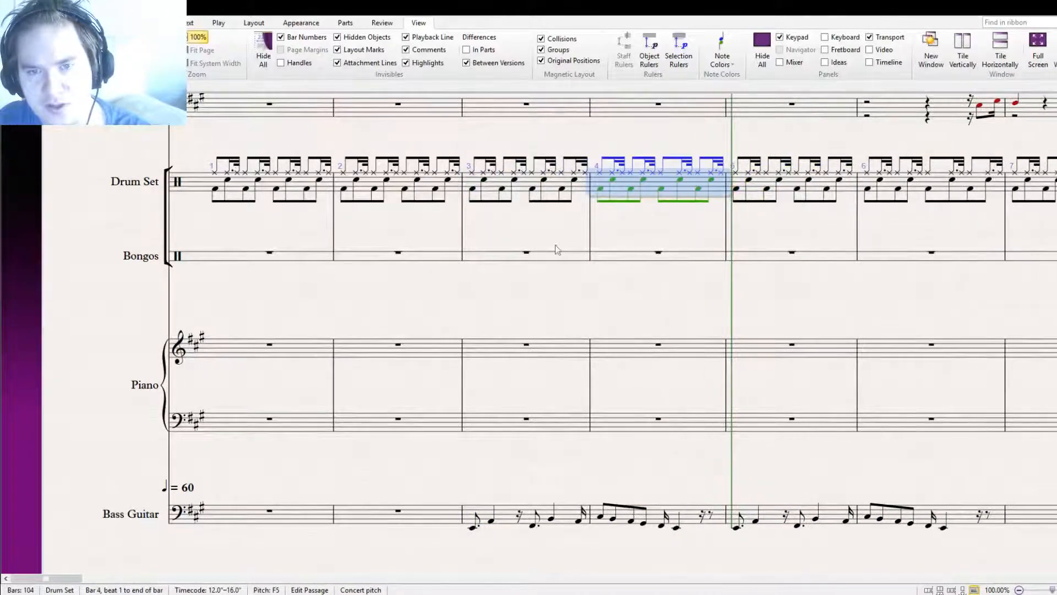
# Play the score from the beginning into bar 6 to check the drums and bass line together
pyautogui.moveTo(497, 226); pyautogui.dragTo(796, 236)
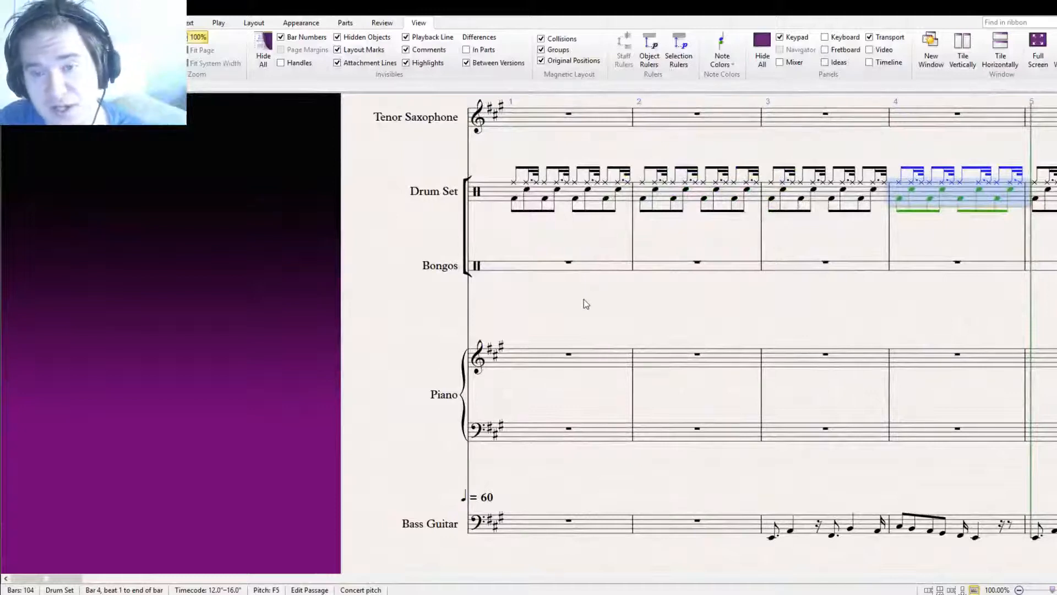
pyautogui.moveTo(583, 299); pyautogui.dragTo(528, 321)
pyautogui.click(637, 343)
pyautogui.hotkey('ctrl', '[')
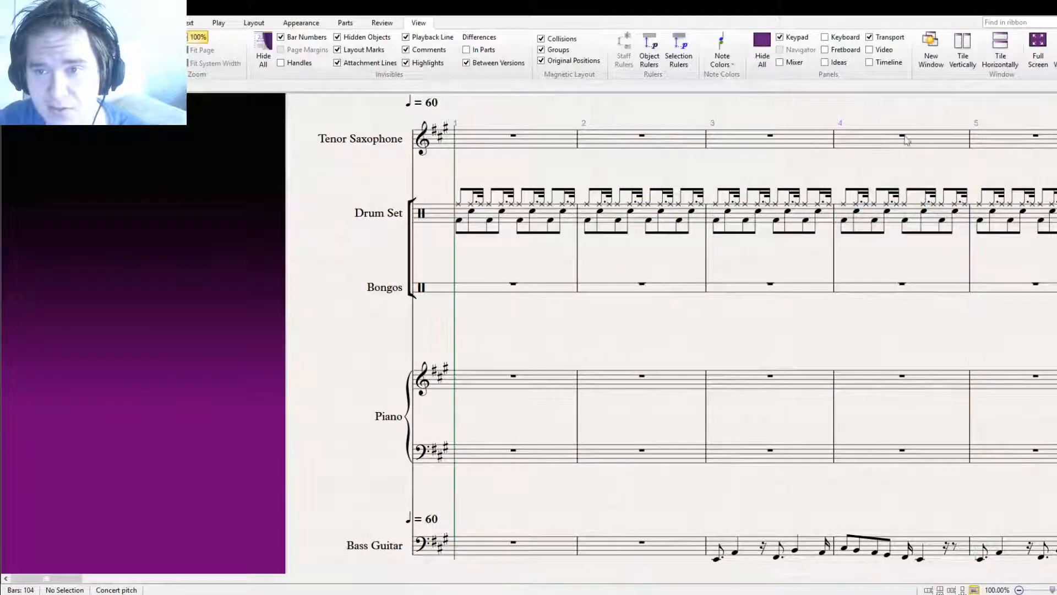
pyautogui.press('space')
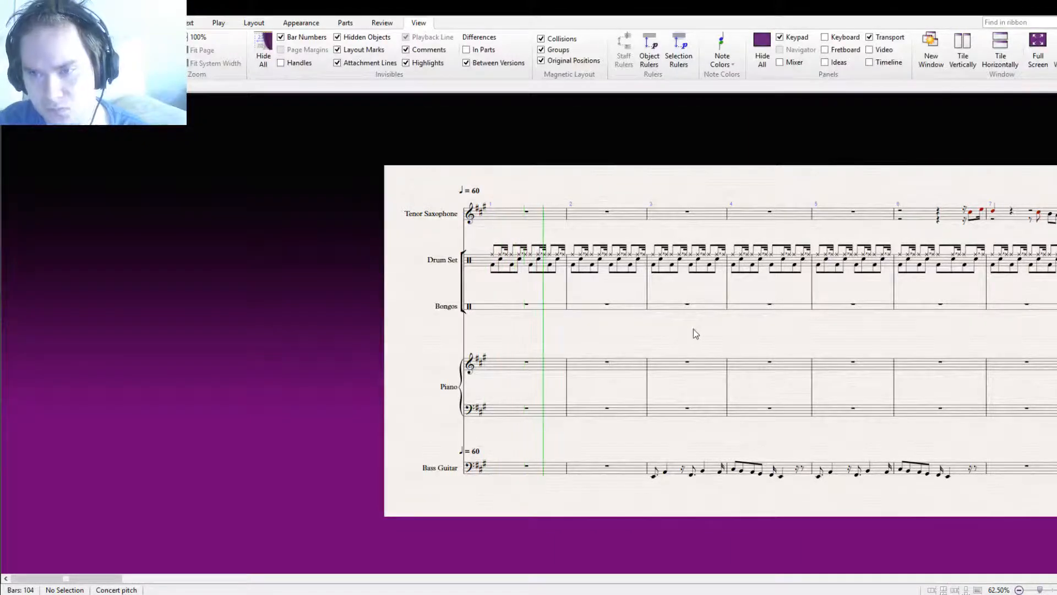
pyautogui.moveTo(723, 331); pyautogui.dragTo(551, 294)
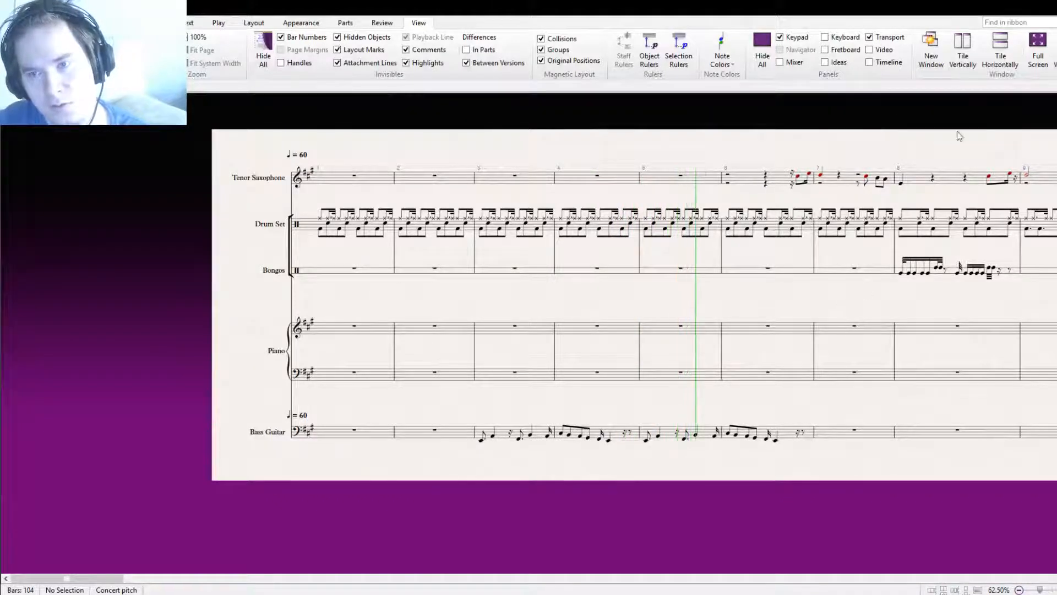
pyautogui.press('space')
pyautogui.hotkey('shift', 'p')
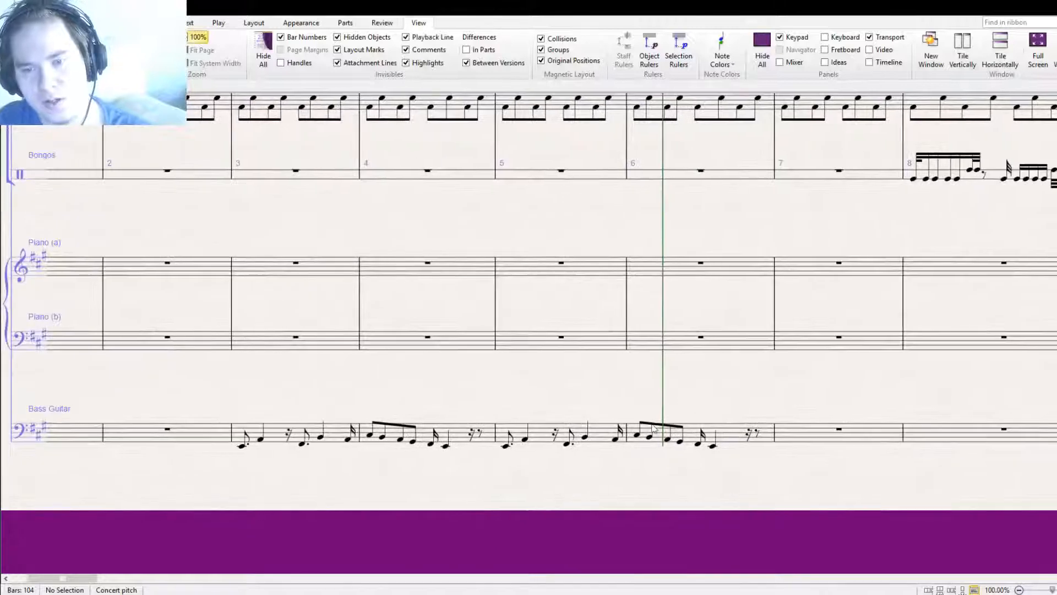
# Copy the four eighth notes opening the Bass Guitar's bar 6 onto beat 3 of the same bar
pyautogui.click(637, 436)
pyautogui.keyDown('shift'); pyautogui.click(680, 442); pyautogui.keyUp('shift')
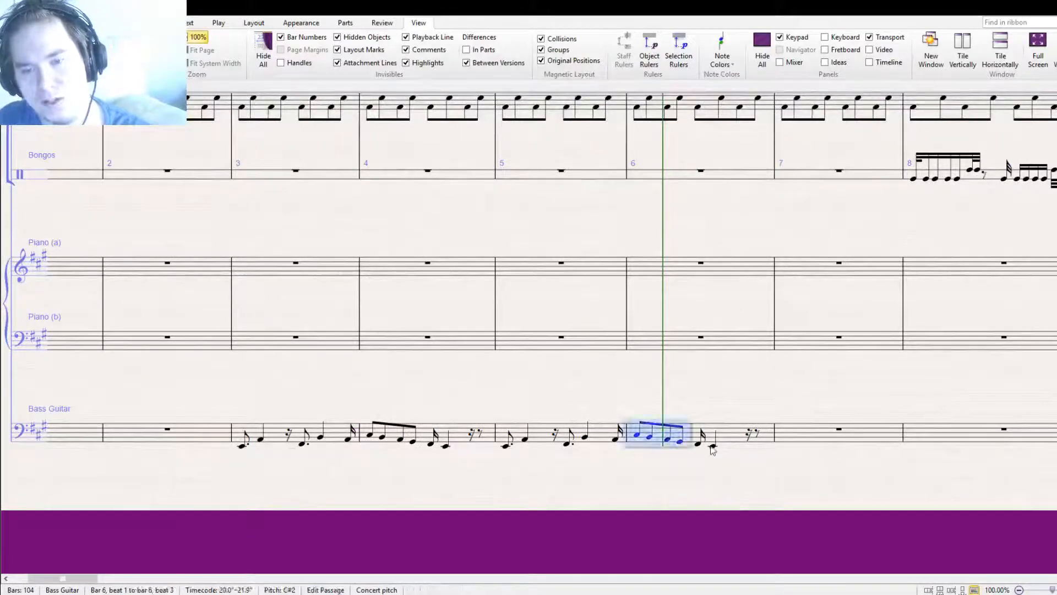
pyautogui.hotkey('ctrl', 'c')
pyautogui.click(698, 444)
pyautogui.hotkey('ctrl', 'v')
# Raise the four copied Bass Guitar notes in bar 6 by one step and set the last one to E2
pyautogui.click(699, 436)
pyautogui.hotkey('shift', 'Right')
pyautogui.hotkey('shift', 'Right')
pyautogui.hotkey('shift', 'Right')
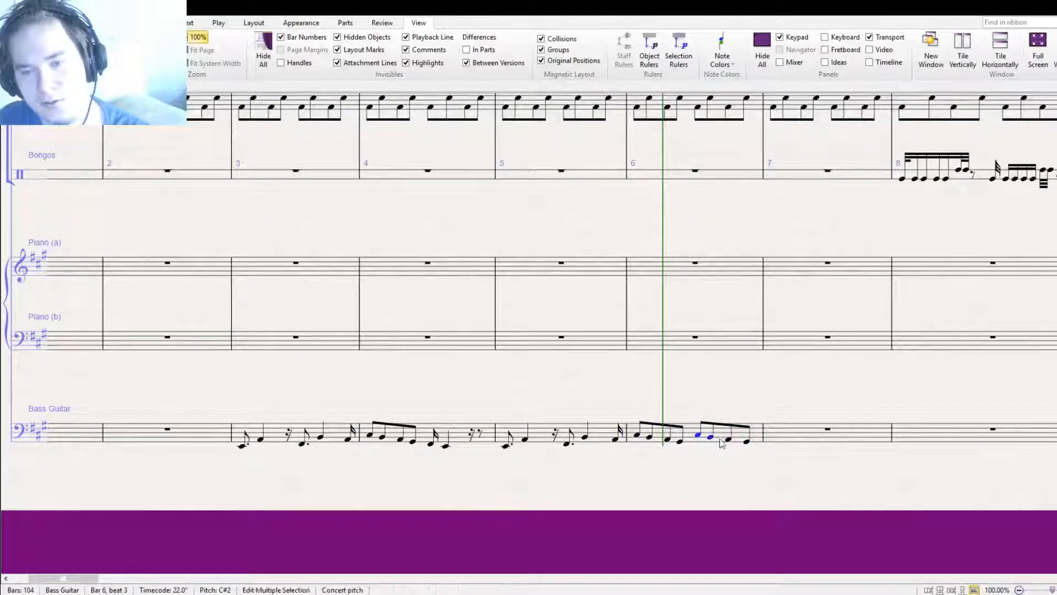
pyautogui.press('Up')
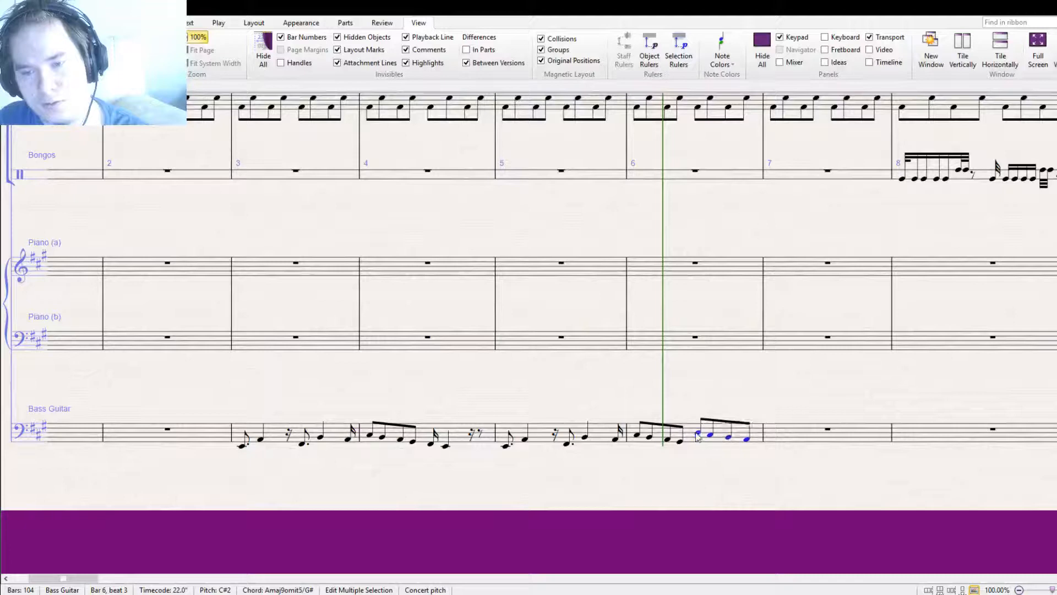
pyautogui.press('Escape')
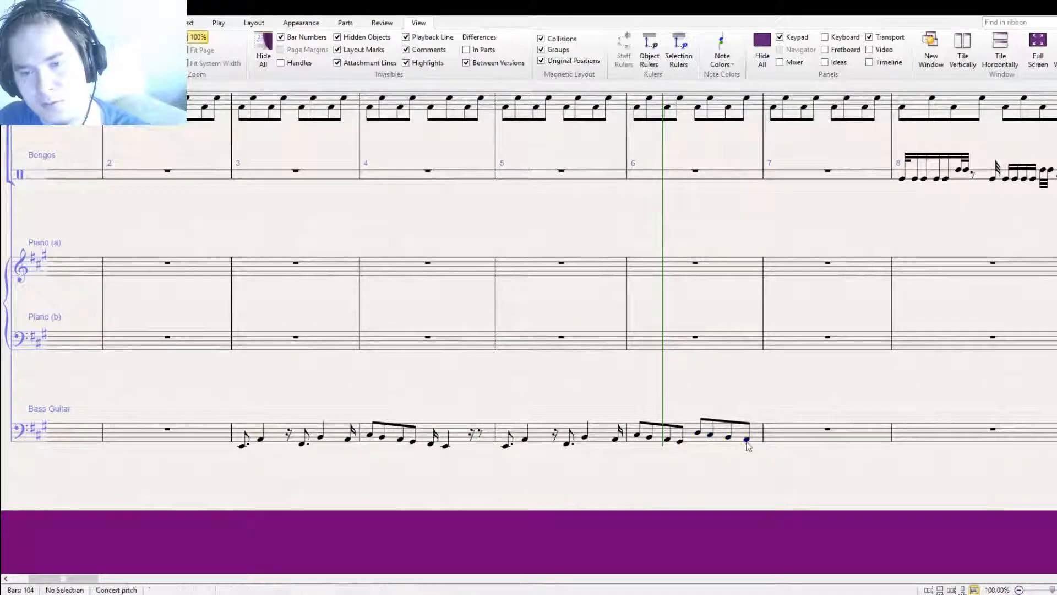
pyautogui.moveTo(747, 440); pyautogui.dragTo(746, 432)
pyautogui.press('Escape')
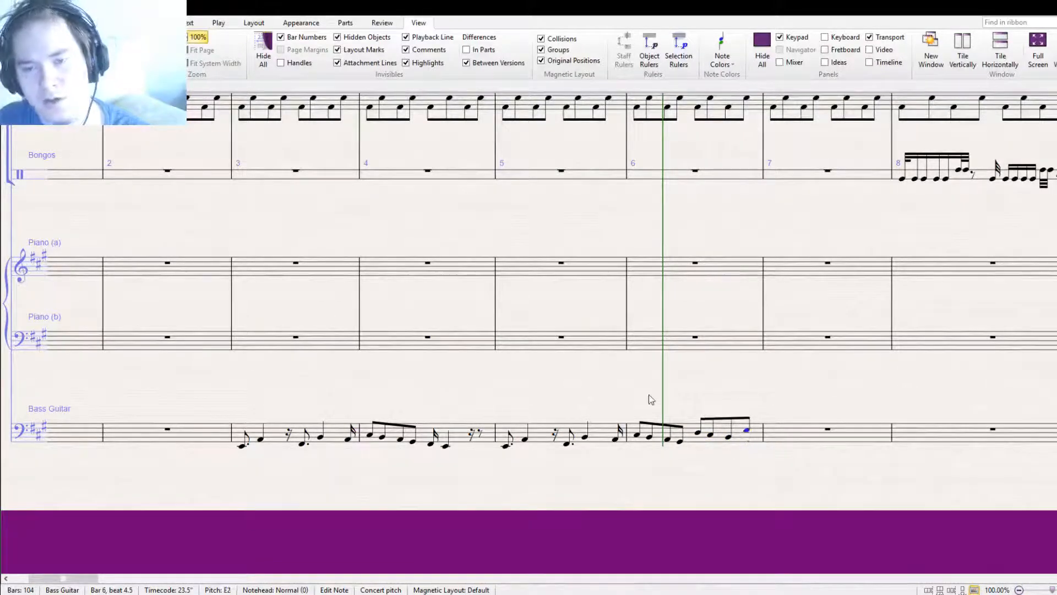
# Add a Clarinet in A staff above the Tenor Saxophone and insert one empty bar before bar 7
pyautogui.hotkey('ctrl', 'shift', 'p')
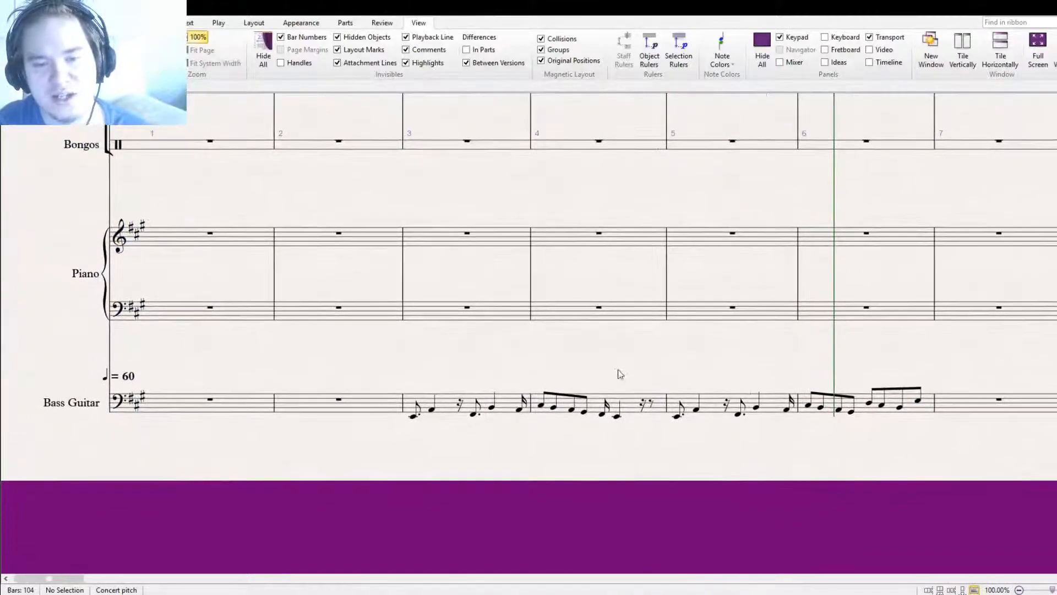
pyautogui.moveTo(672, 184); pyautogui.dragTo(499, 403)
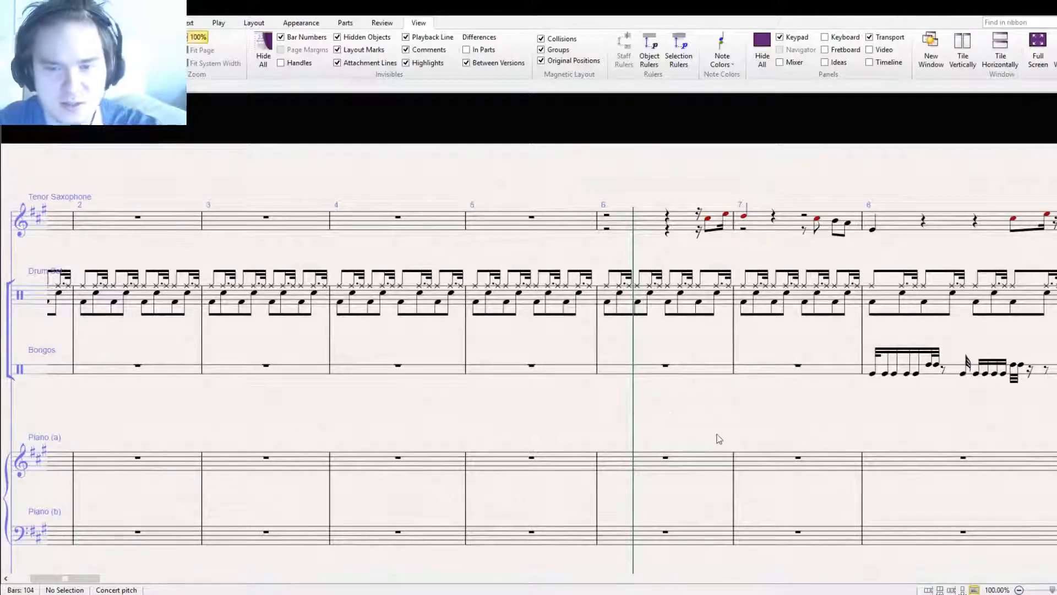
pyautogui.moveTo(617, 440); pyautogui.dragTo(637, 400)
pyautogui.moveTo(522, 373)
pyautogui.mouseDown()
pyautogui.moveTo(607, 330)
pyautogui.moveTo(538, 304)
pyautogui.moveTo(522, 354)
pyautogui.mouseUp()
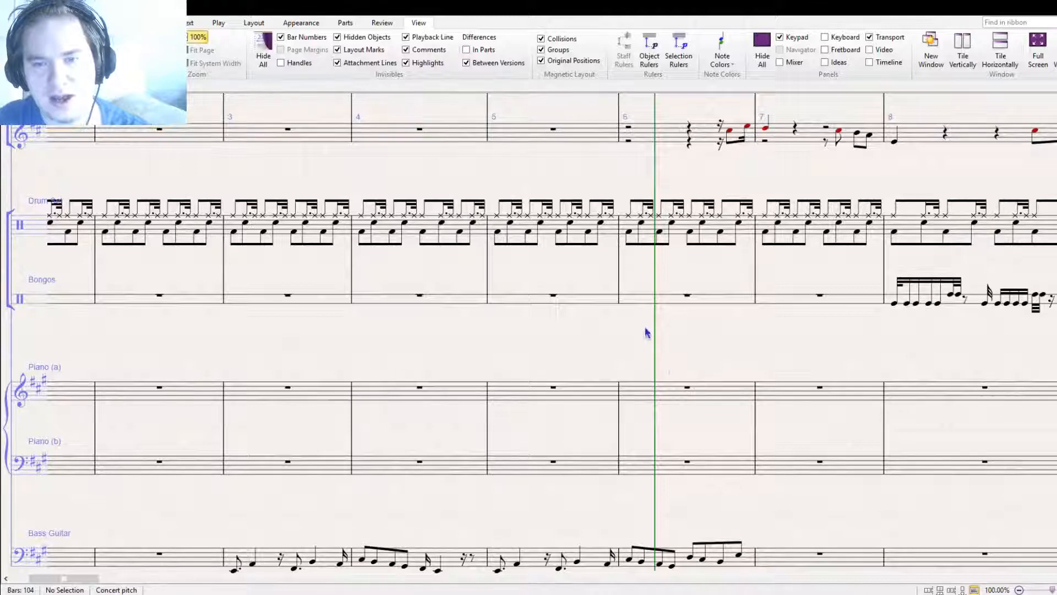
pyautogui.click(757, 304)
pyautogui.moveTo(817, 340); pyautogui.dragTo(546, 469)
pyautogui.press('Escape')
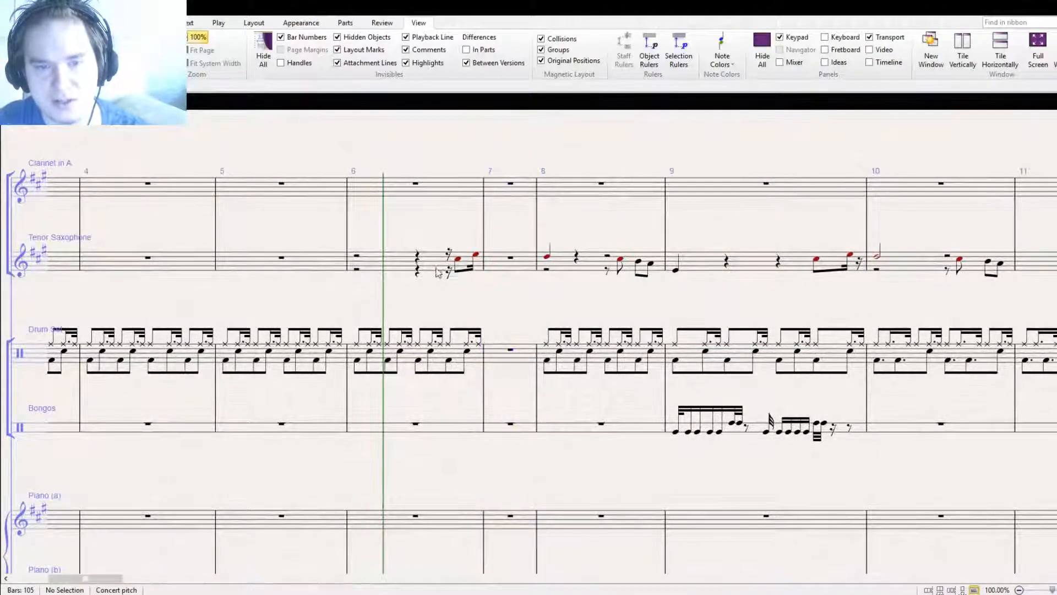
# Repeat the Tenor Saxophone's bar 6 passage into bar 7 and clear bar 6
pyautogui.click(438, 268)
pyautogui.press('r')
pyautogui.click(437, 269)
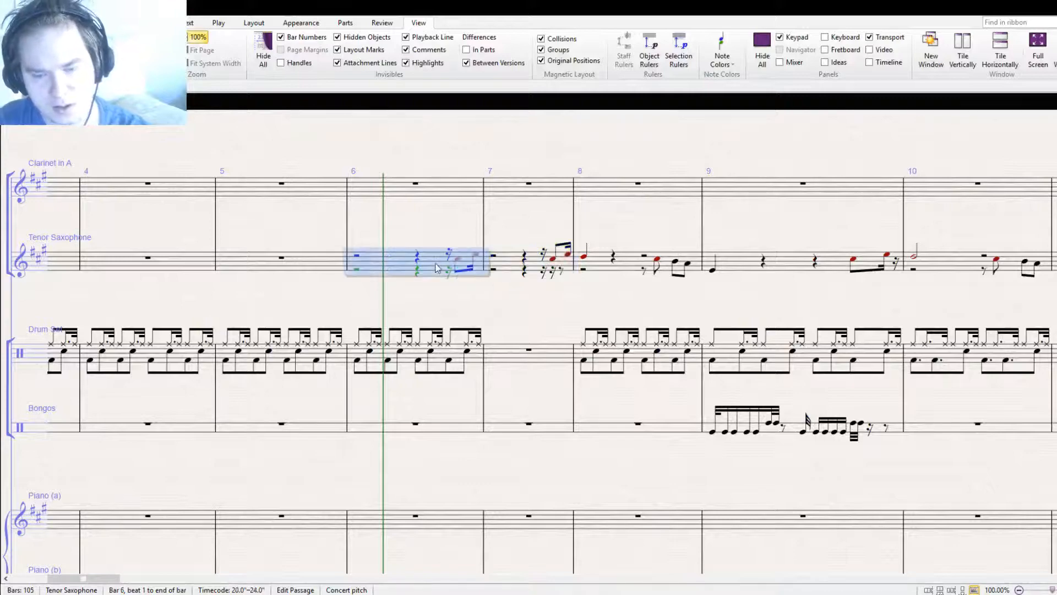
pyautogui.press('Delete')
pyautogui.moveTo(423, 317); pyautogui.dragTo(467, 290)
pyautogui.click(554, 359)
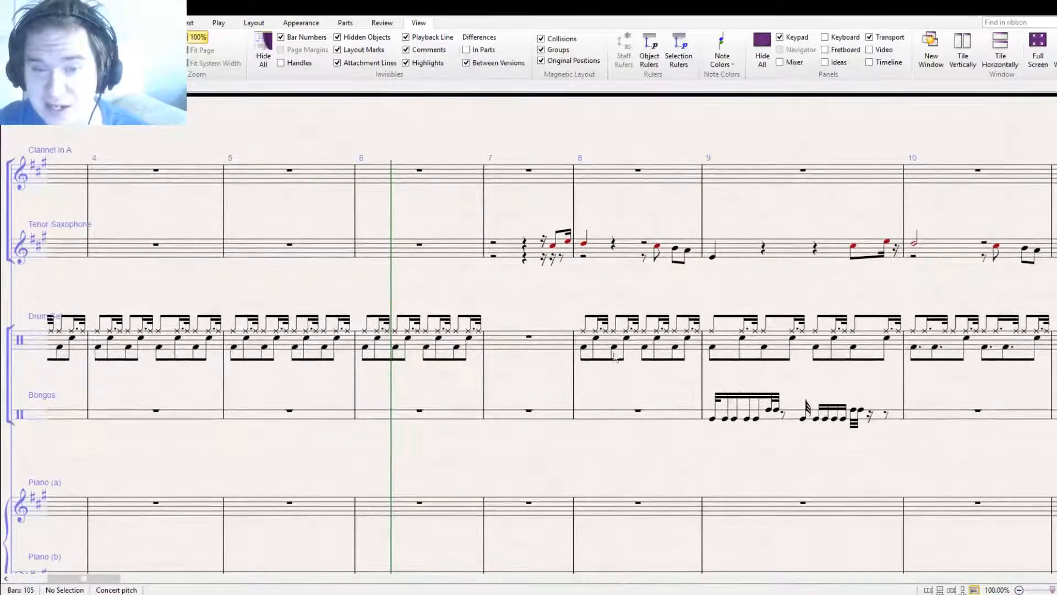
pyautogui.moveTo(491, 292); pyautogui.dragTo(608, 358)
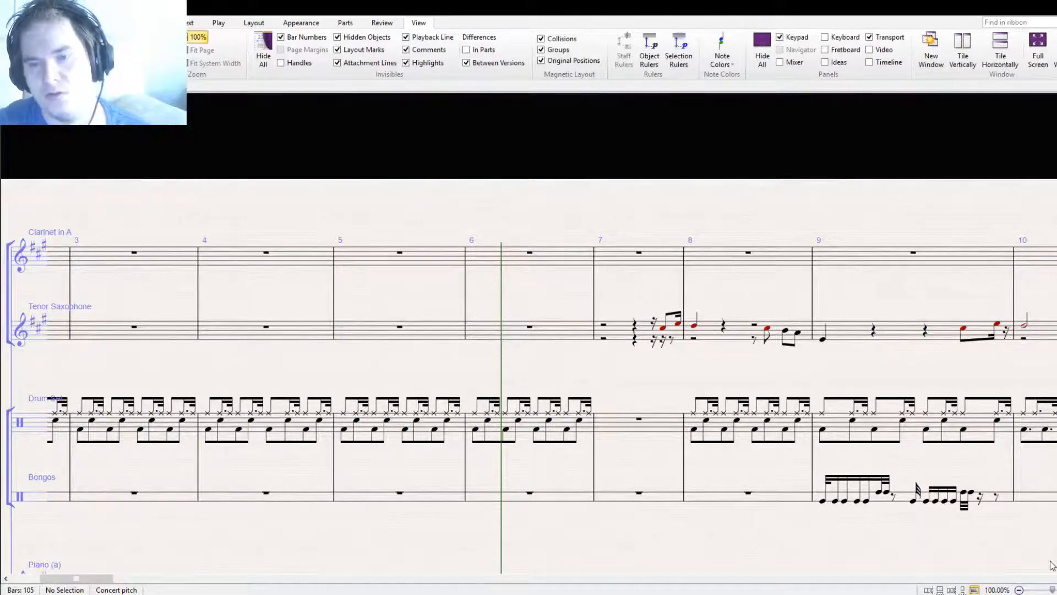
# Start the Clarinet in A's bar 7 with two dotted-eighth C#5 notes, on beats 1 and 1.75
pyautogui.click(605, 256)
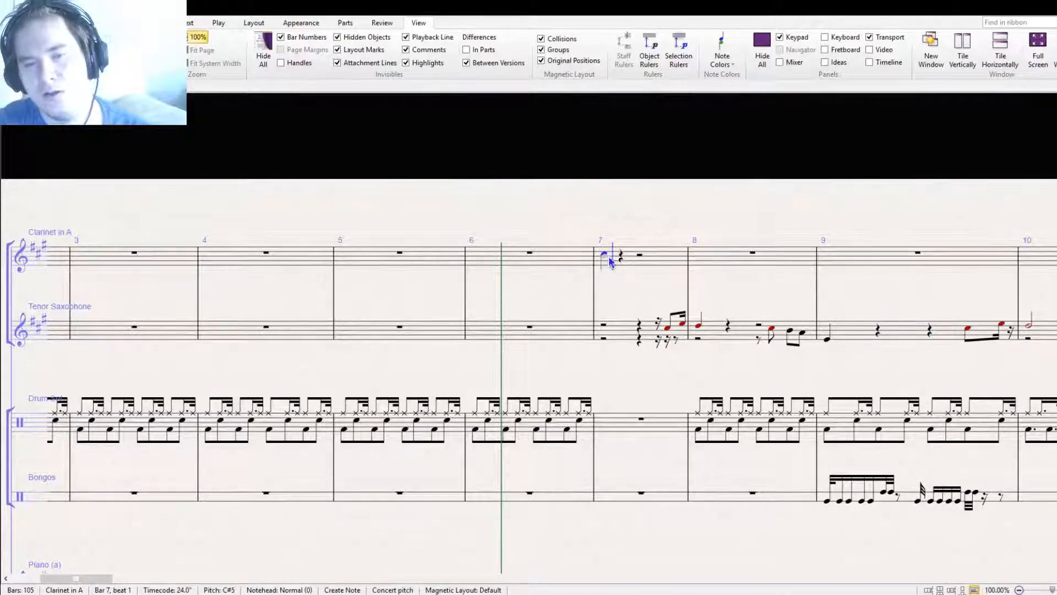
pyautogui.press('Escape')
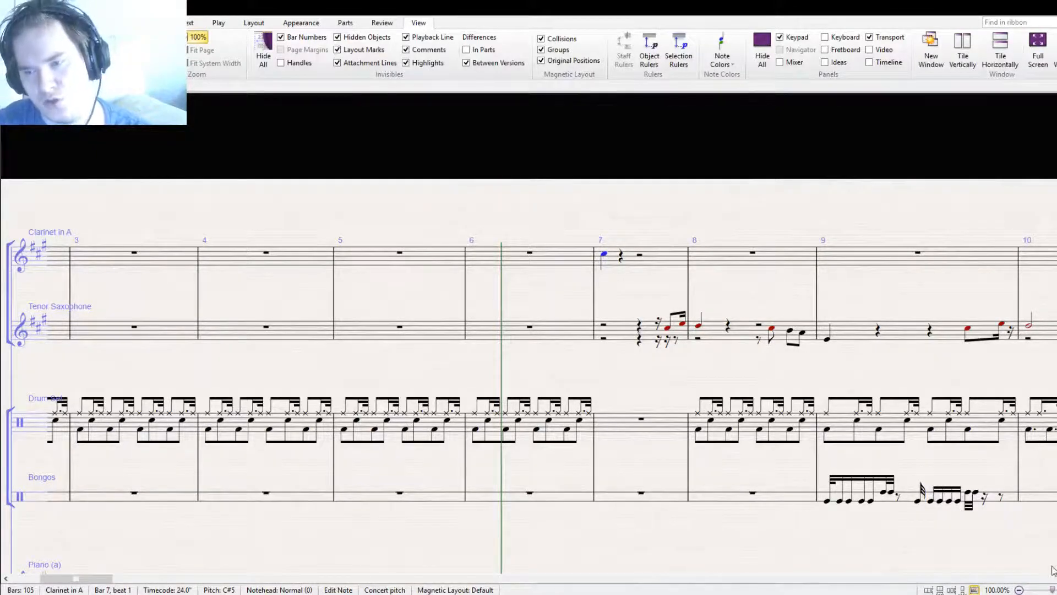
pyautogui.click(1047, 553)
pyautogui.click(1046, 564)
pyautogui.keyDown('alt'); pyautogui.click(619, 256); pyautogui.keyUp('alt')
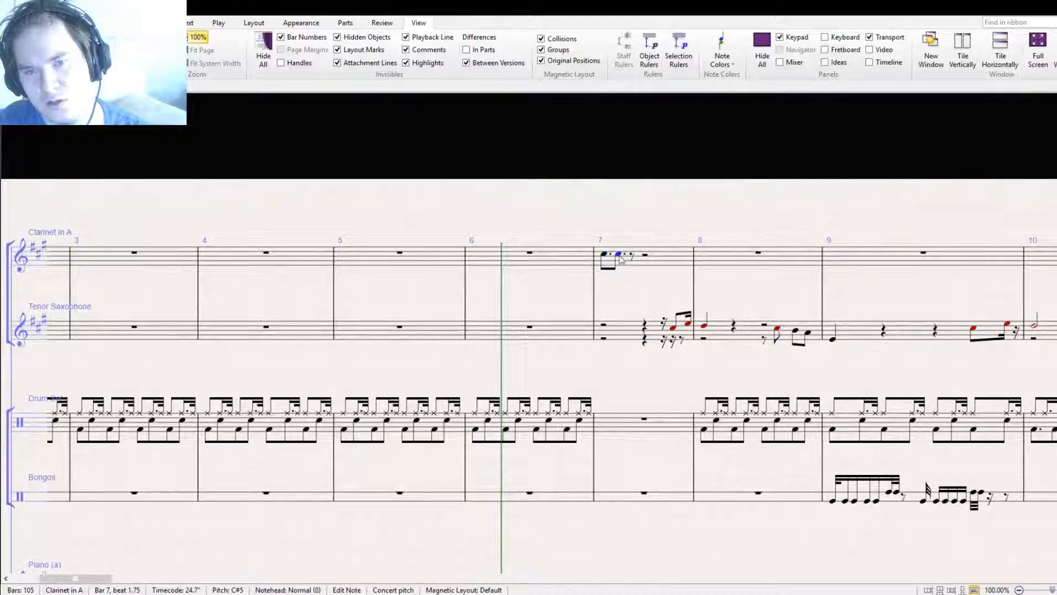
# Continue the Clarinet in A's bar 7 with a sixteenth-note E4 on beat 2.5 and a quarter-note E4 on beat 2.75
pyautogui.keyDown('alt'); pyautogui.click(636, 265); pyautogui.keyUp('alt')
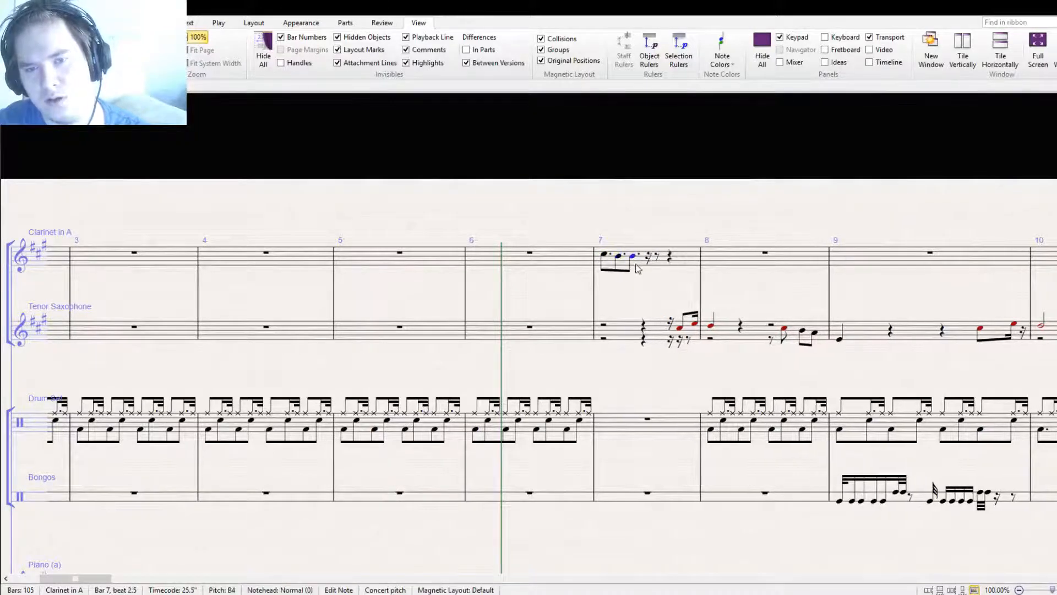
pyautogui.press('Down')
pyautogui.press('Down')
pyautogui.press('Down')
pyautogui.press('Down')
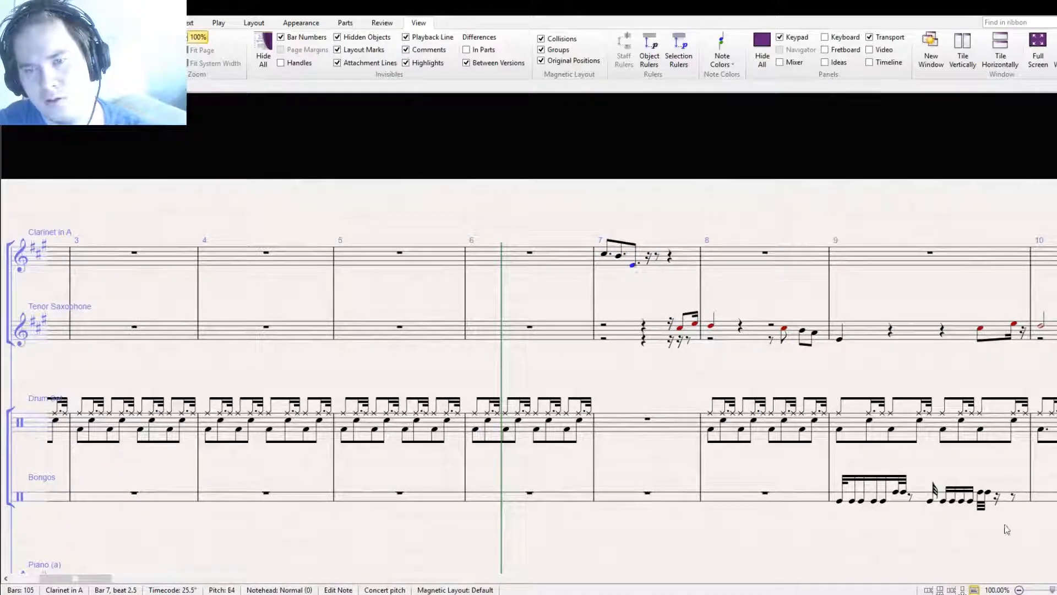
pyautogui.press('5')
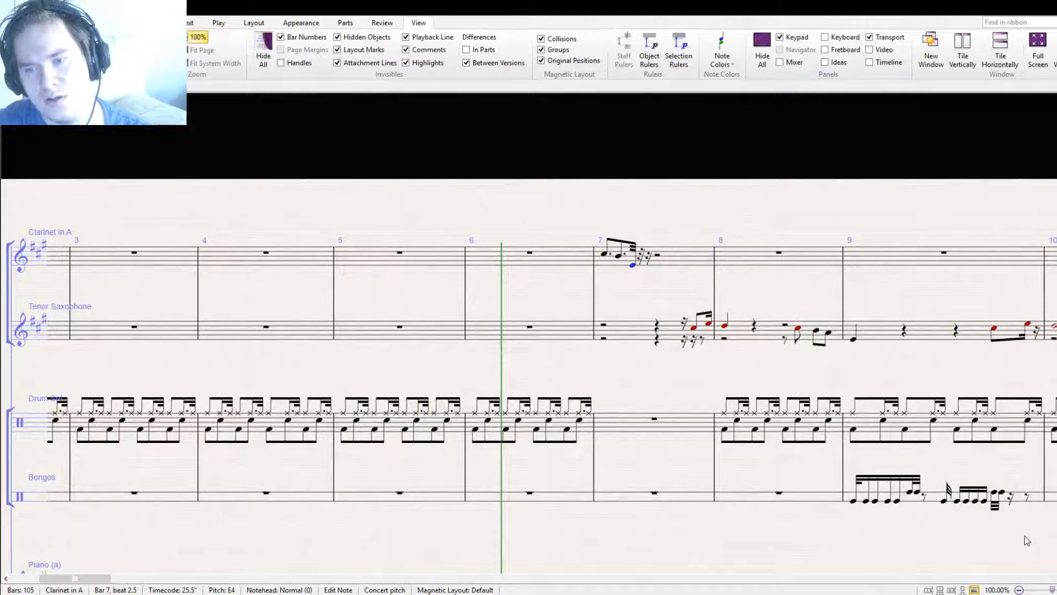
pyautogui.click(1036, 560)
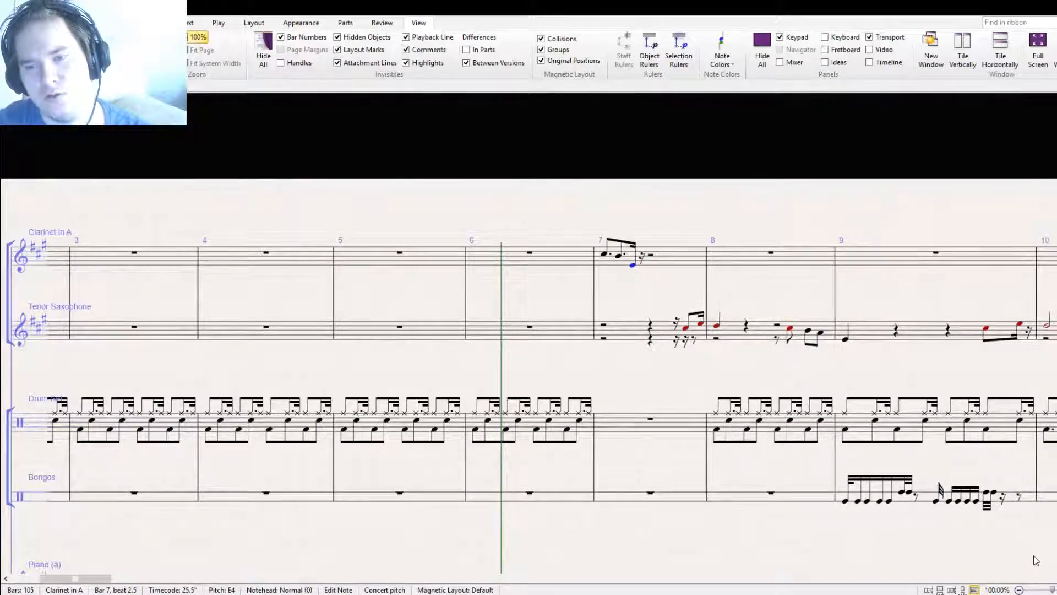
pyautogui.click(645, 264)
pyautogui.press('e')
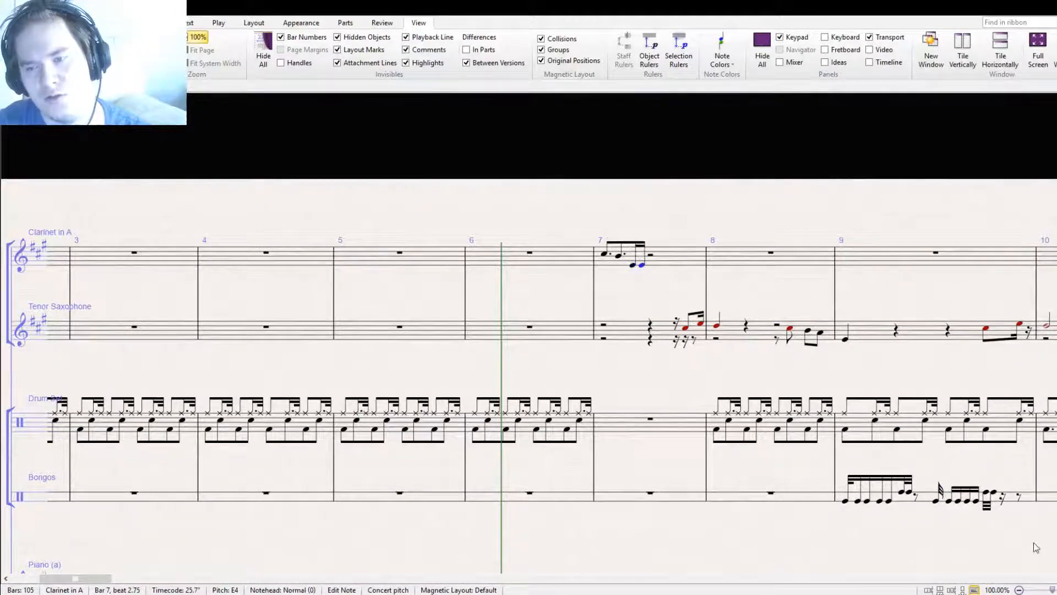
pyautogui.press('4')
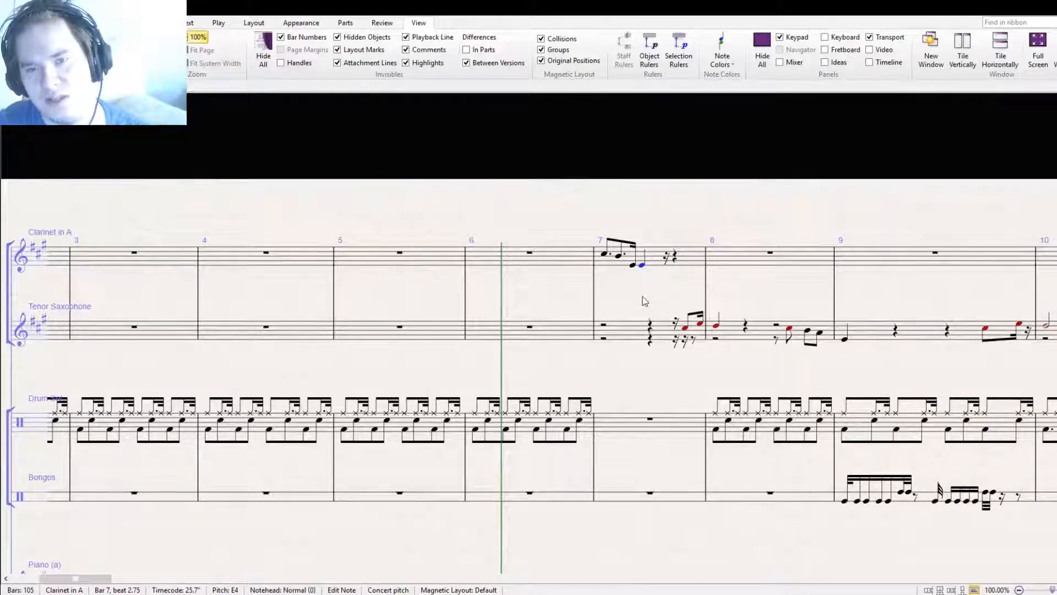
pyautogui.press('Escape')
pyautogui.click(780, 62)
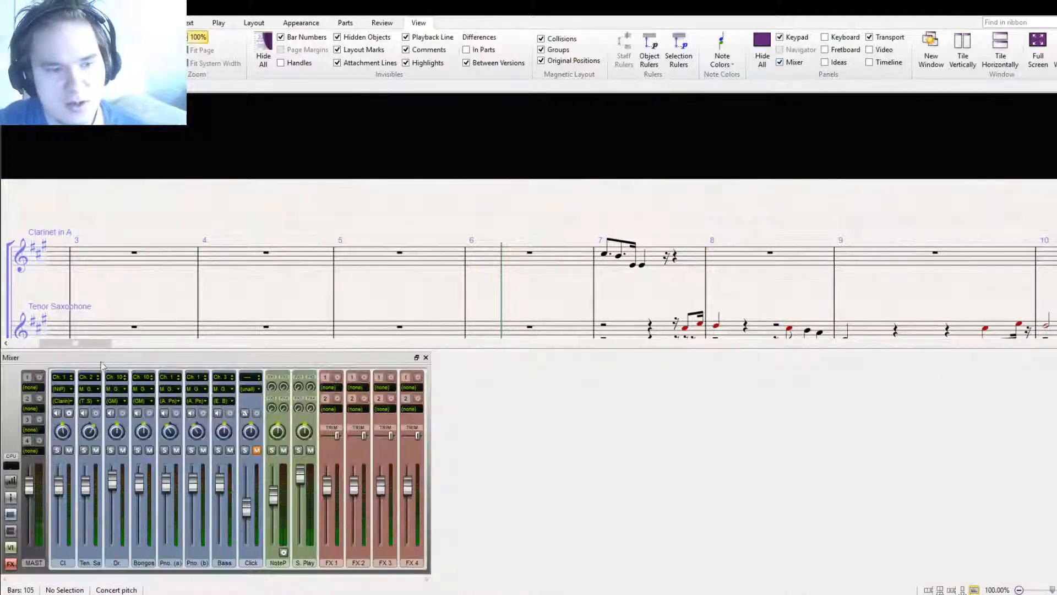
pyautogui.click(64, 393)
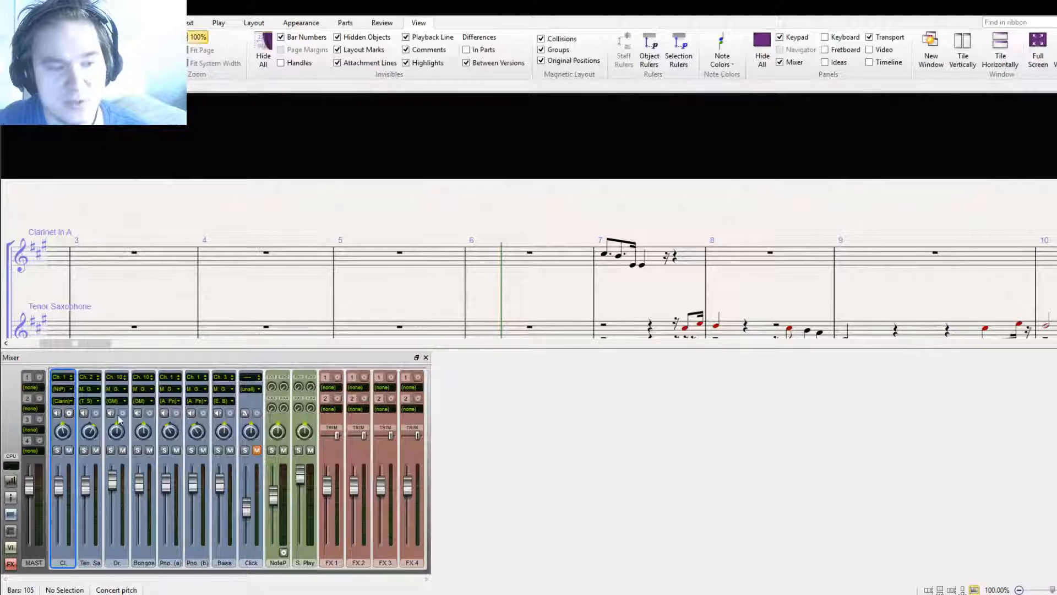
pyautogui.click(426, 358)
# Copy the Clarinet's four-note bar 7 phrase to beat 1 of the Tenor Saxophone's bar 7 and raise the copy's last two notes
pyautogui.moveTo(669, 388); pyautogui.dragTo(617, 340)
pyautogui.click(553, 215)
pyautogui.keyDown('ctrl'); pyautogui.click(569, 218); pyautogui.keyUp('ctrl')
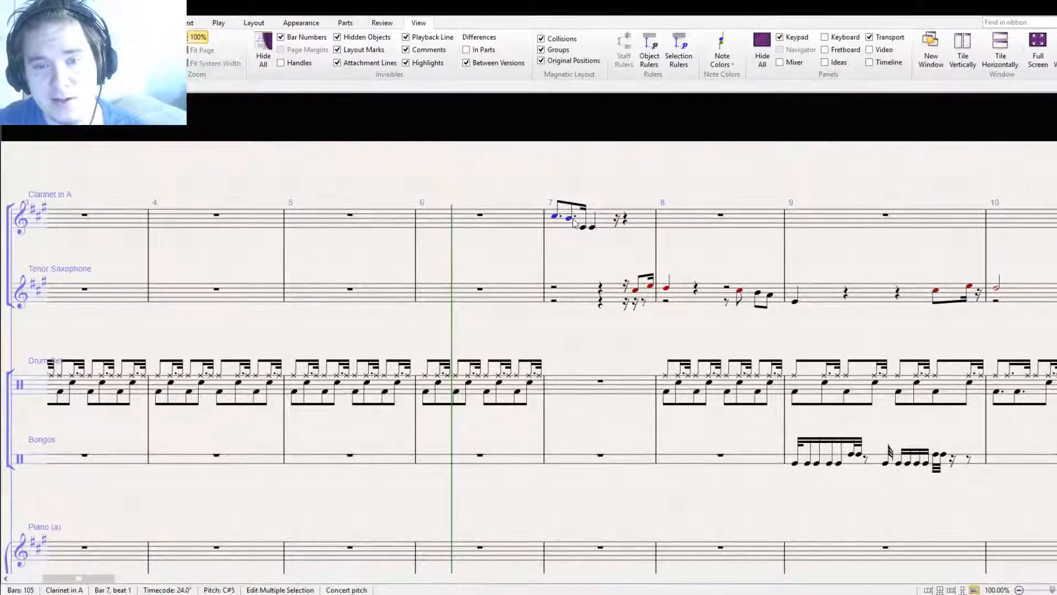
pyautogui.click(555, 292)
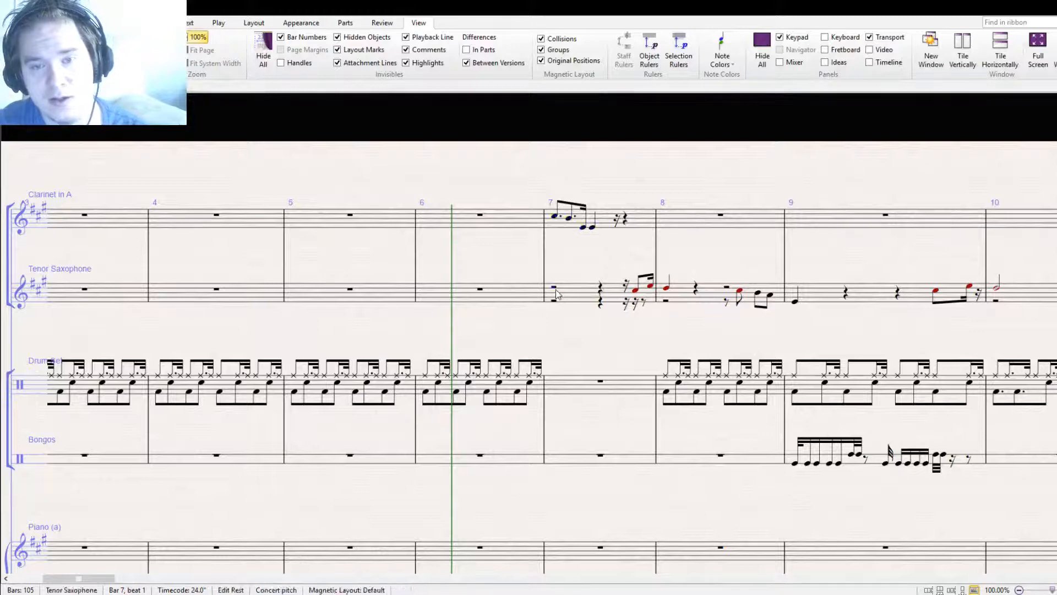
pyautogui.hotkey('ctrl', 'v')
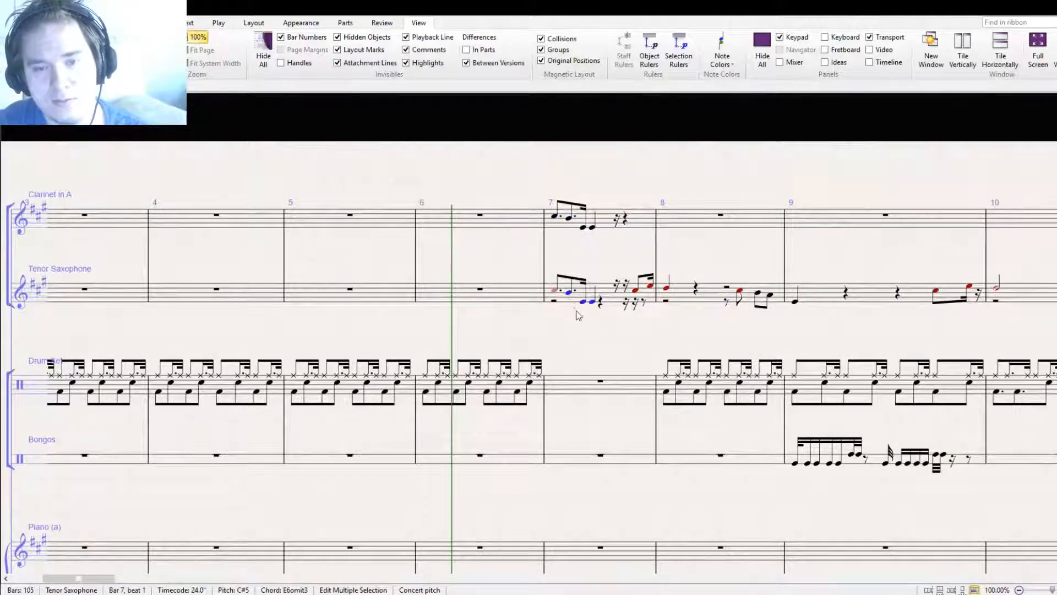
pyautogui.click(582, 299)
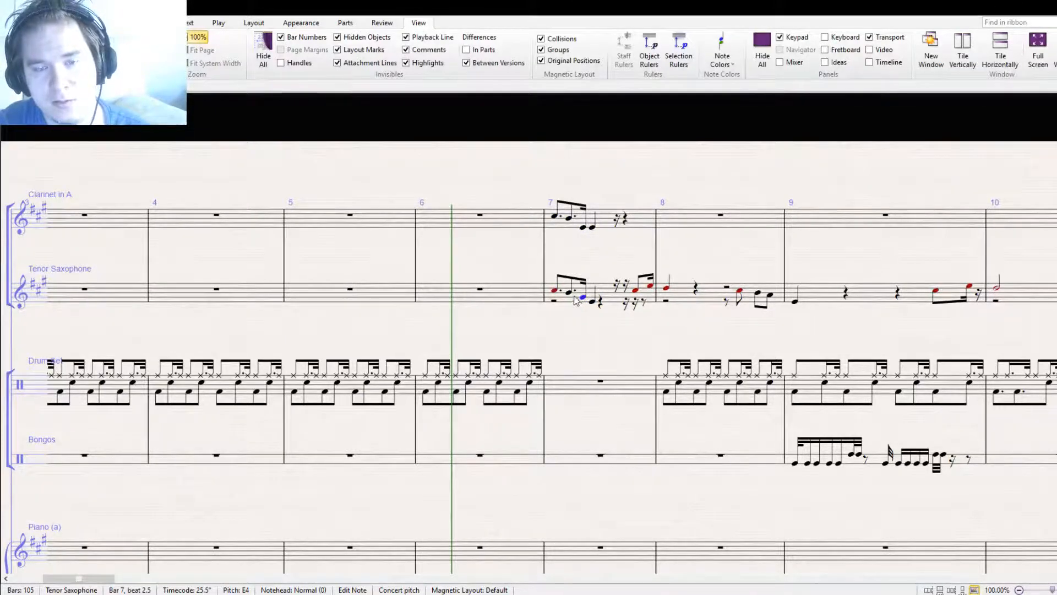
pyautogui.moveTo(574, 297); pyautogui.dragTo(588, 288)
pyautogui.click(592, 319)
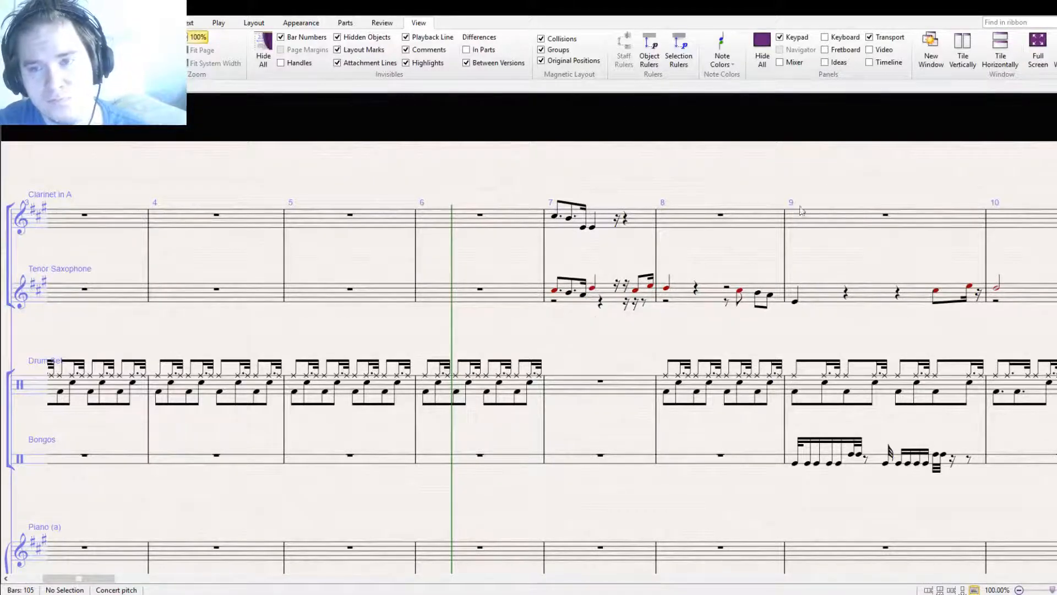
# Copy the Drum Set's F5 cross-notehead eighth from bar 6 into bar 7 and repeat it to fill beats 1 and 2
pyautogui.click(427, 376)
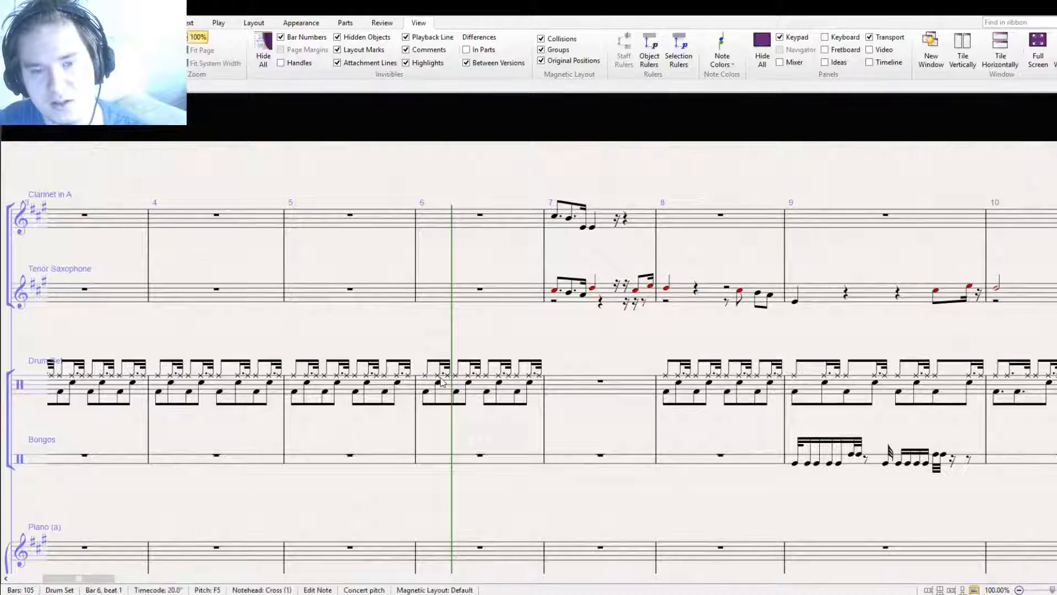
pyautogui.click(435, 351)
pyautogui.click(426, 376)
pyautogui.click(557, 387)
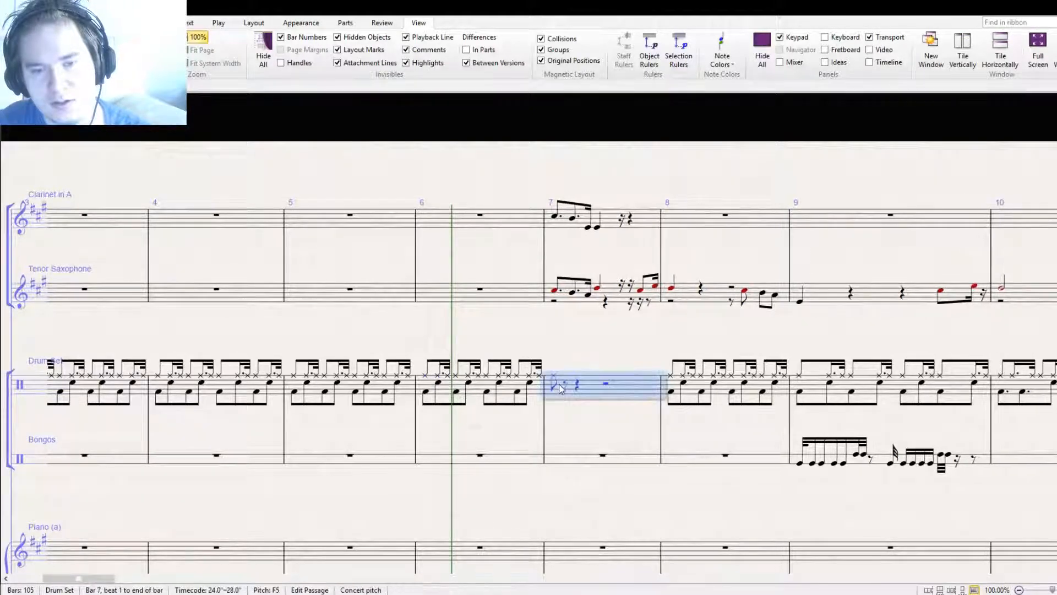
pyautogui.click(564, 386)
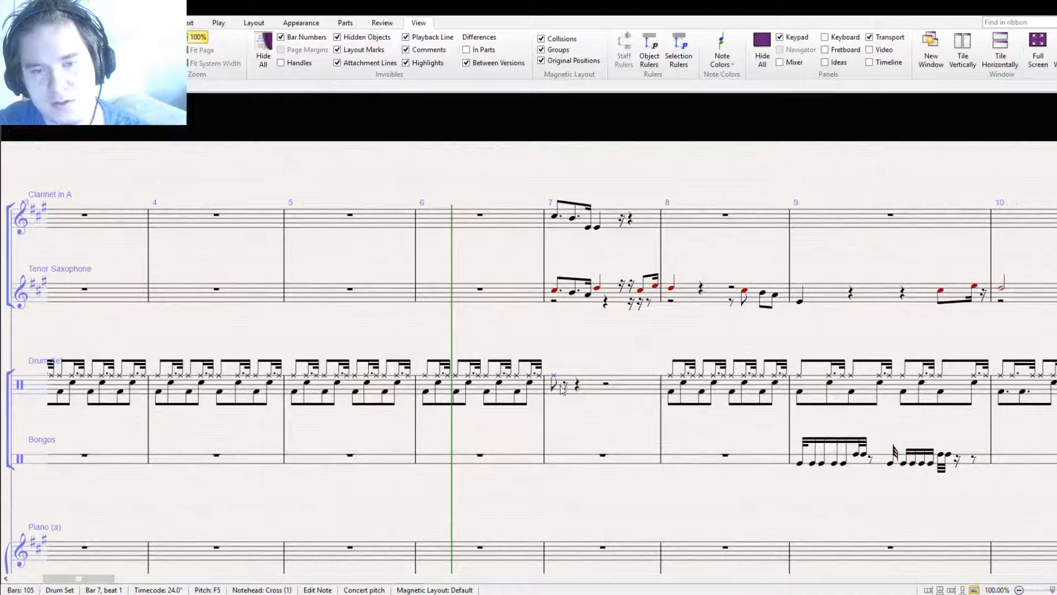
pyautogui.hotkey('ctrl', 'v')
pyautogui.click(578, 386)
pyautogui.hotkey('ctrl', 'v')
pyautogui.click(590, 385)
pyautogui.hotkey('ctrl', 'v')
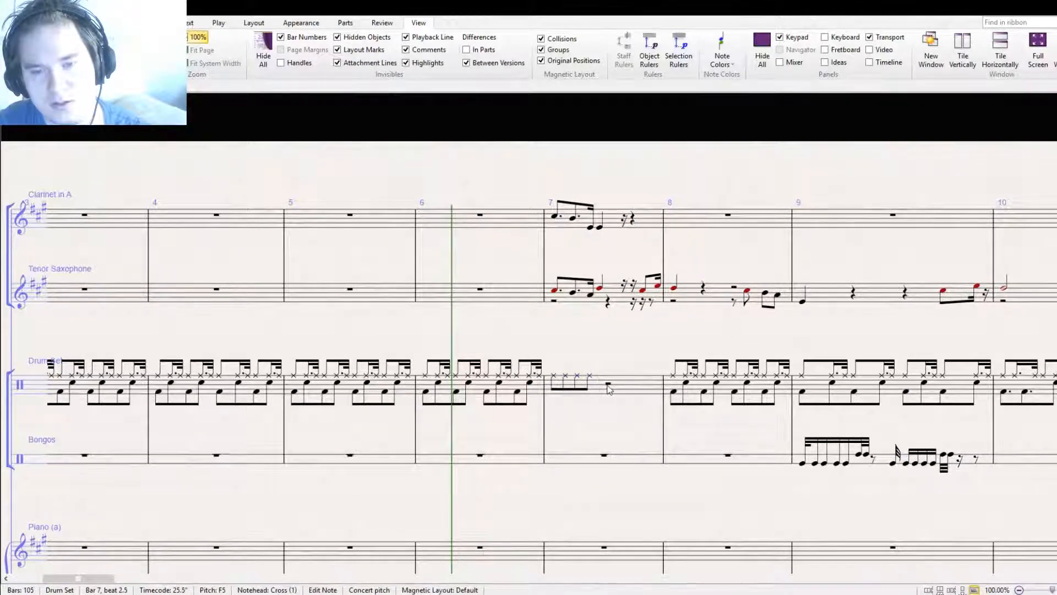
# Repeat the group of four cross-notehead eighths on beats 3 and 4 of the Drum Set's bar 7
pyautogui.keyDown('ctrl'); pyautogui.click(563, 380); pyautogui.keyUp('ctrl')
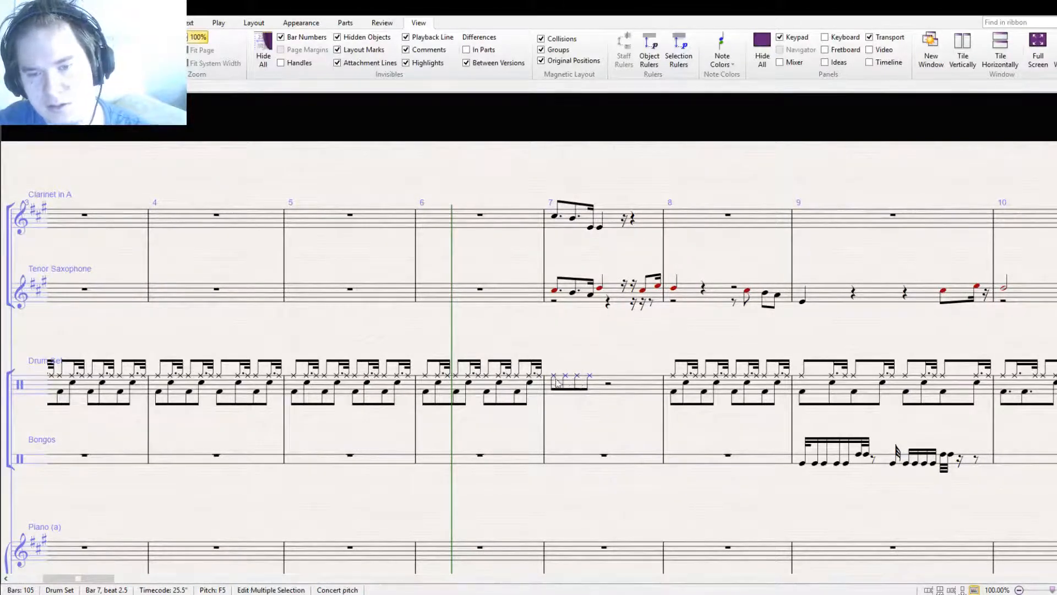
pyautogui.click(605, 384)
pyautogui.hotkey('ctrl', 'v')
pyautogui.click(606, 413)
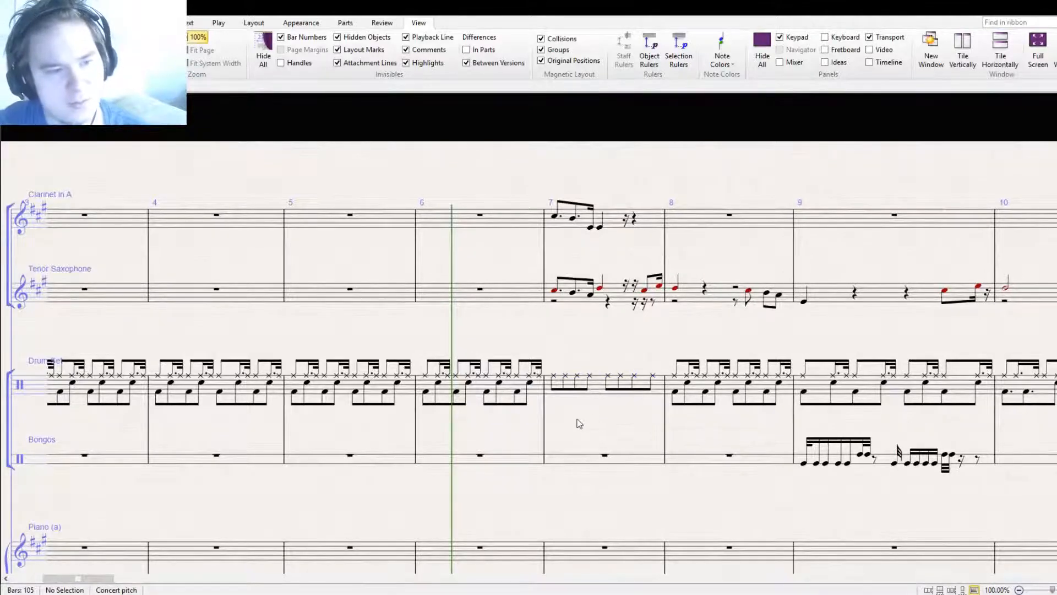
pyautogui.moveTo(579, 423); pyautogui.dragTo(867, 358)
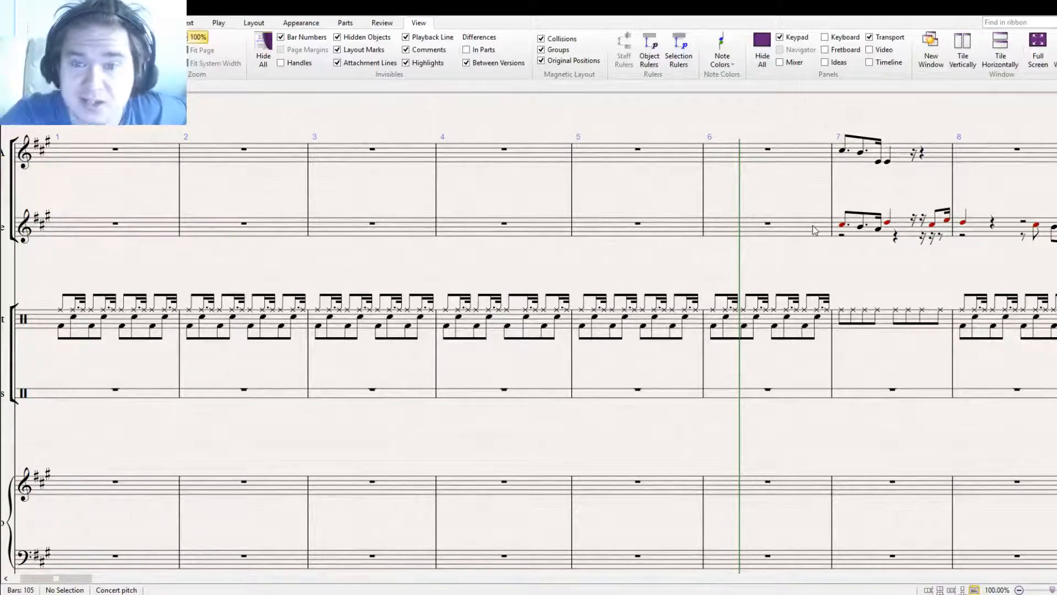
pyautogui.moveTo(703, 276); pyautogui.dragTo(900, 255)
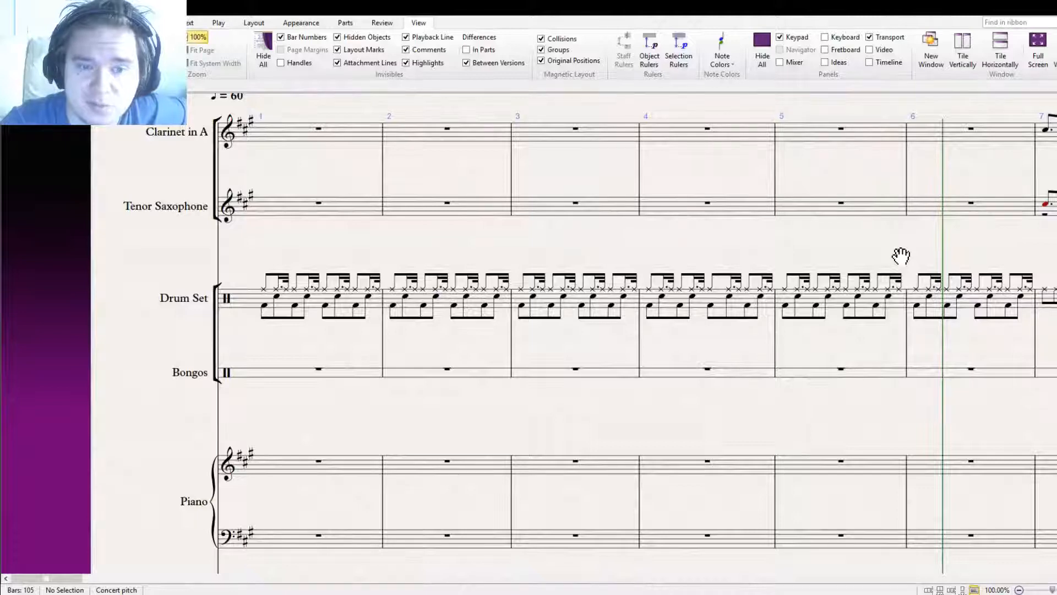
pyautogui.moveTo(901, 256); pyautogui.dragTo(909, 255)
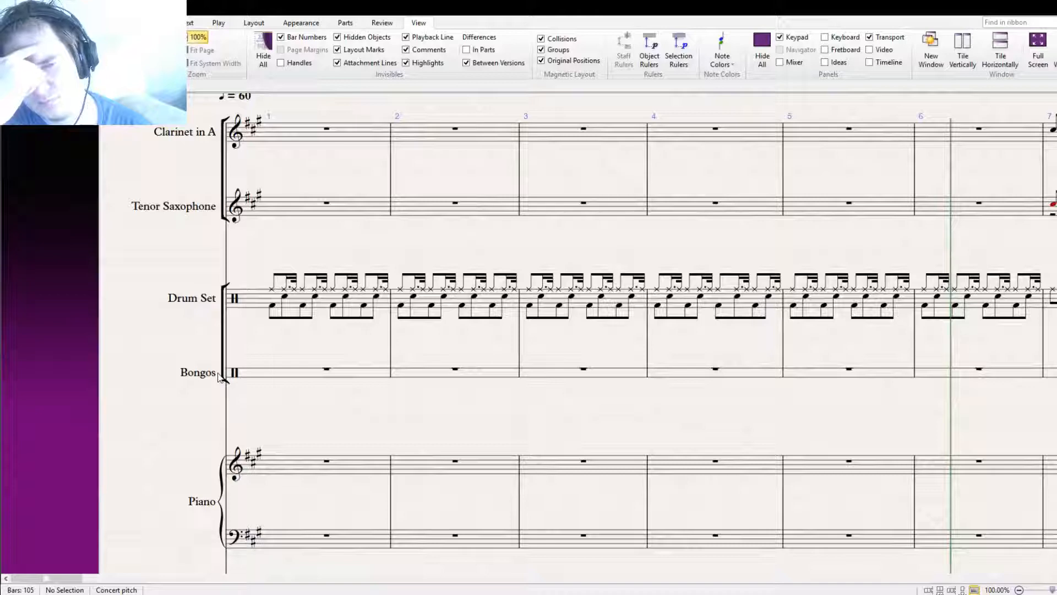
pyautogui.moveTo(225, 266); pyautogui.dragTo(100, 286)
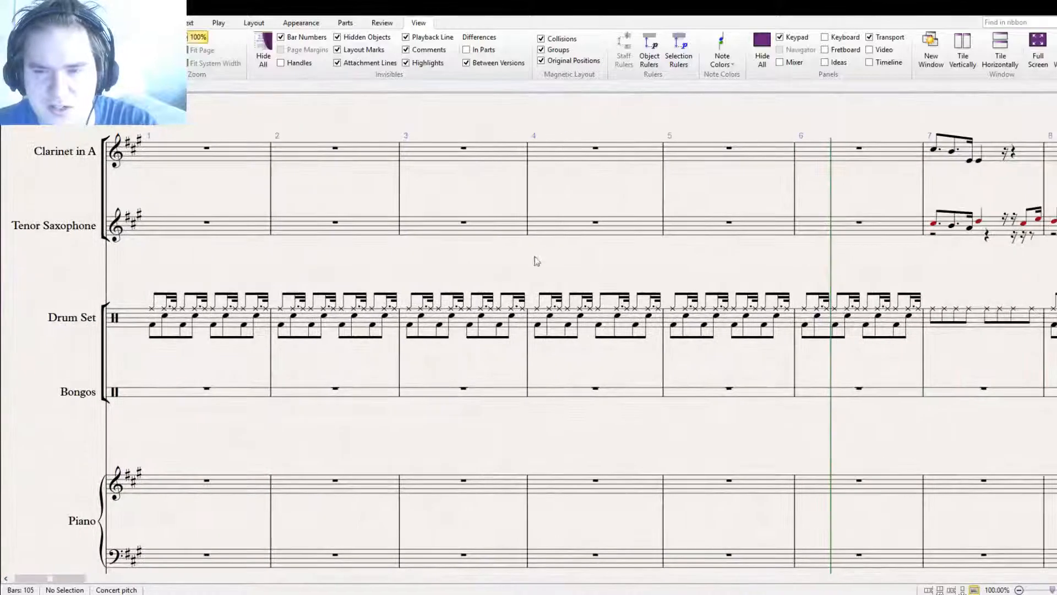
pyautogui.moveTo(534, 260); pyautogui.dragTo(439, 239)
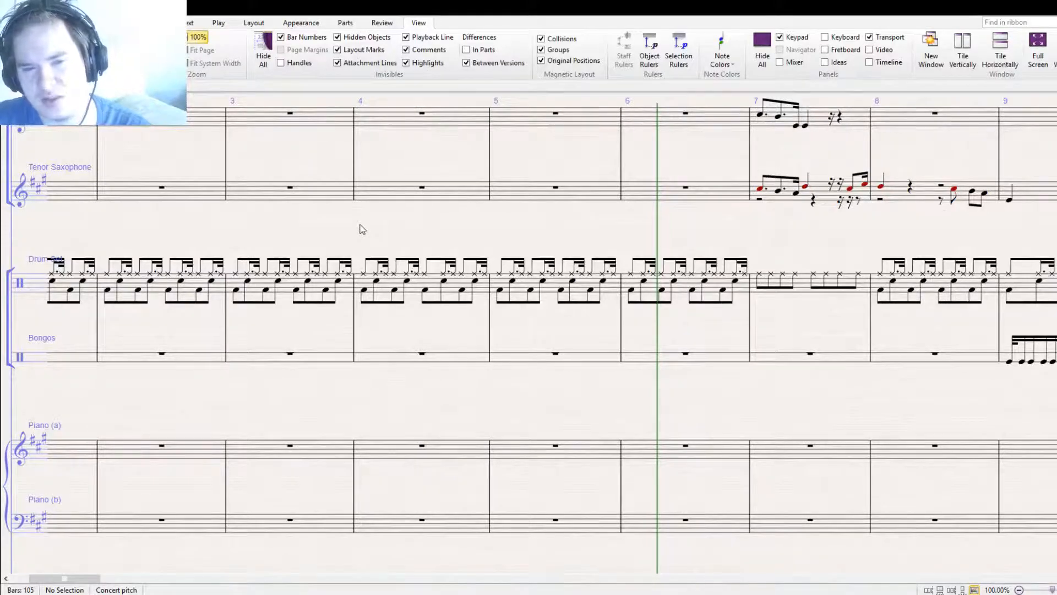
# Change the F5 cross-notehead note on beat 2.5 of the Drum Set's bar 1 to a plain eighth
pyautogui.moveTo(293, 392); pyautogui.dragTo(658, 387)
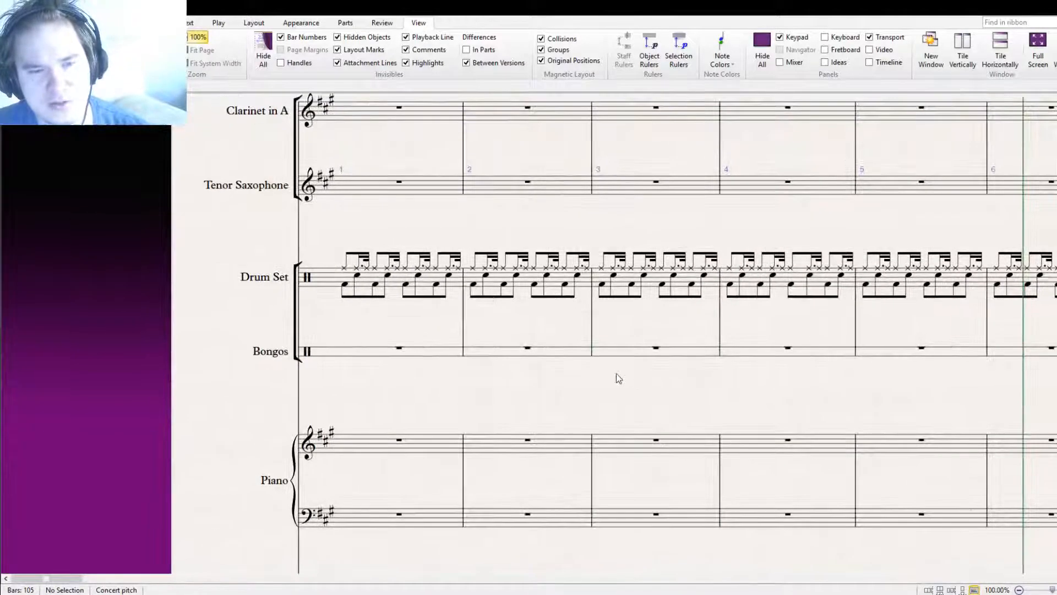
pyautogui.click(376, 285)
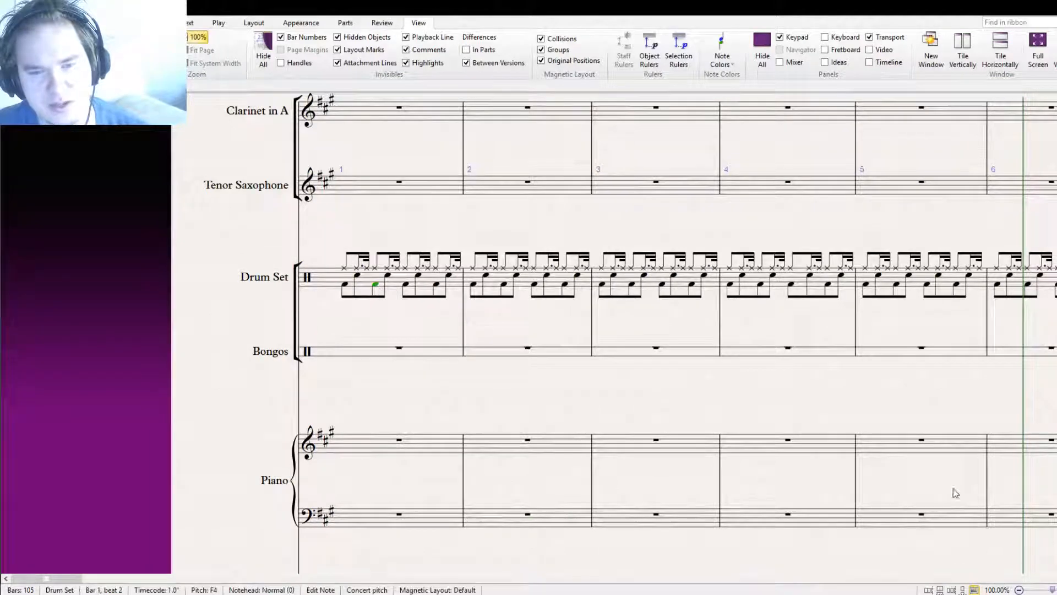
pyautogui.click(387, 274)
pyautogui.click(374, 268)
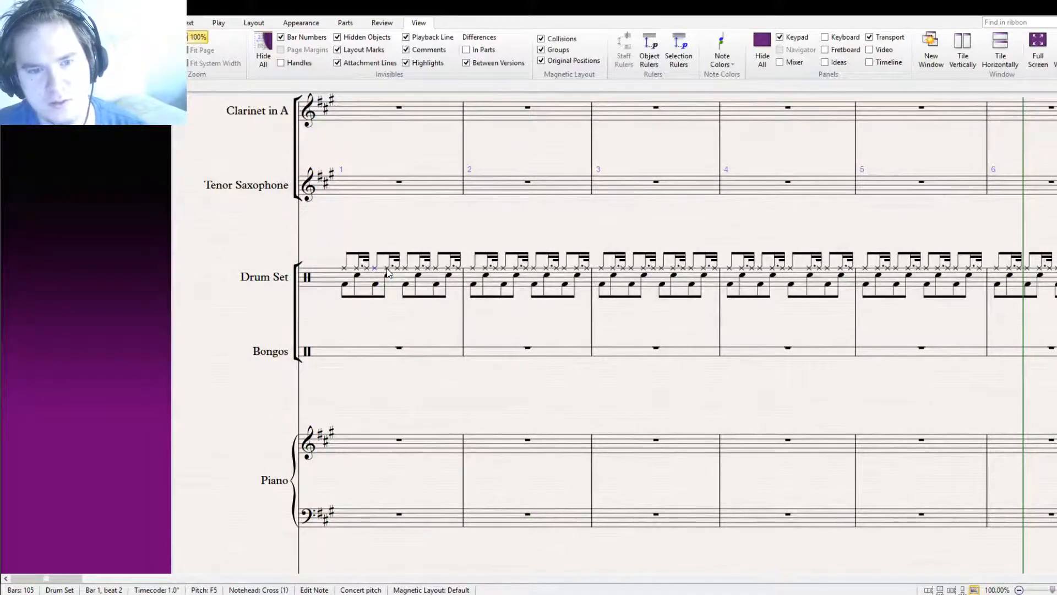
pyautogui.click(387, 268)
pyautogui.press('3')
# Make the Drum Set's cross-notehead note on beat 3 of bar 1 a dotted sixteenth and paste another F5 cross note at beat 3.38
pyautogui.click(412, 268)
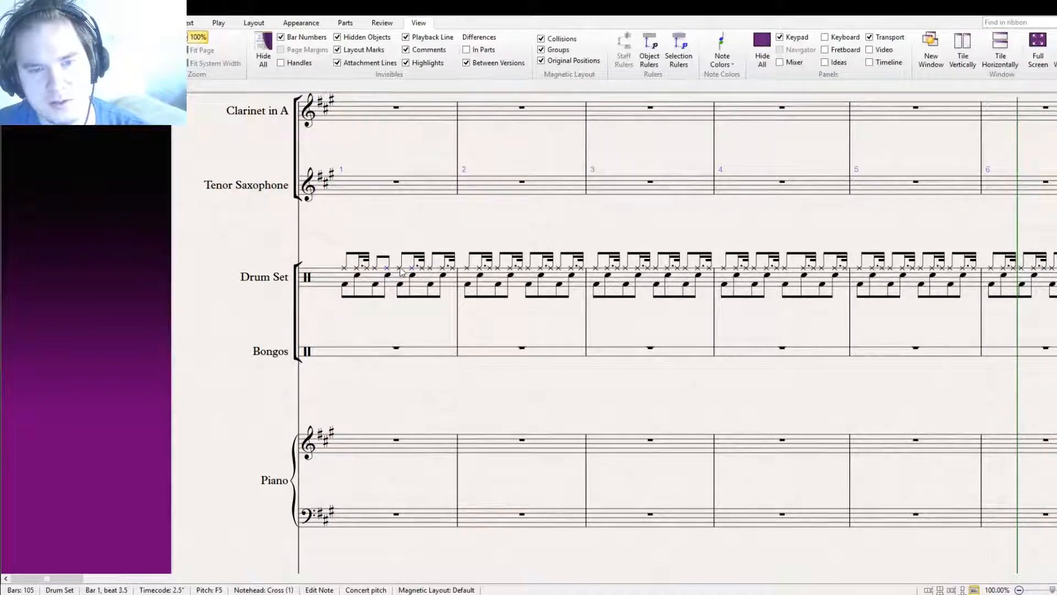
pyautogui.click(400, 269)
pyautogui.press('2')
pyautogui.press('.')
pyautogui.click(412, 269)
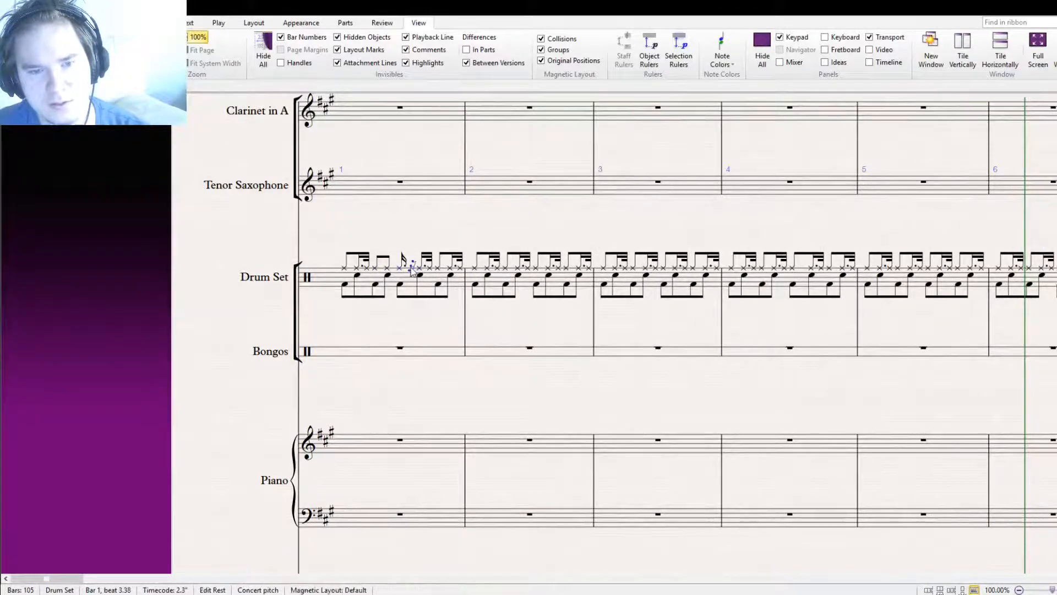
pyautogui.hotkey('ctrl', 'v')
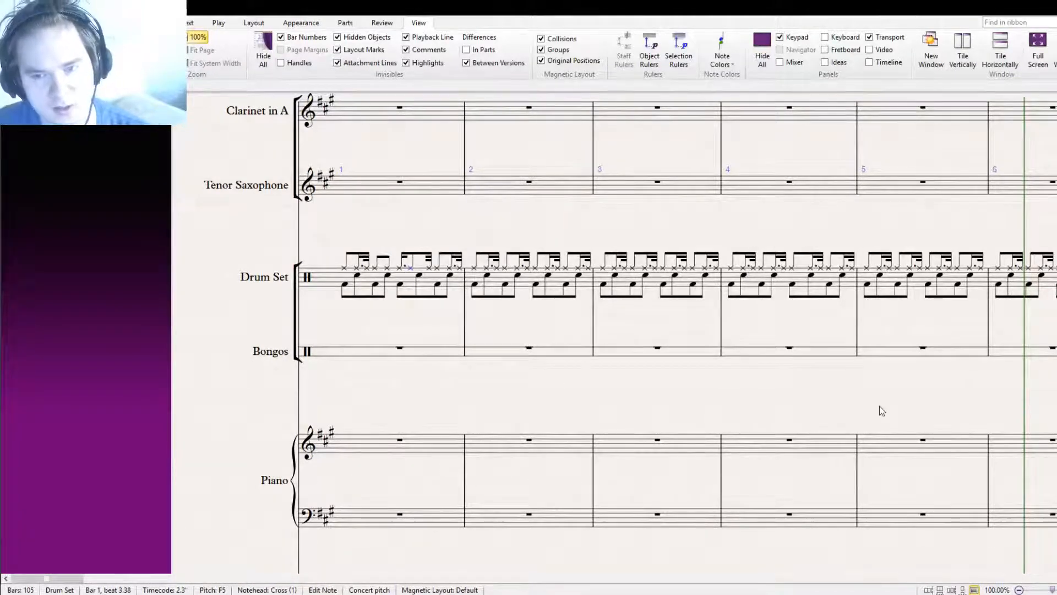
# Enter a quarter-note chord on beat 1 of bar 3 in the lower Piano staff, with F#2 a fifth below the upper note
pyautogui.moveTo(881, 410); pyautogui.dragTo(702, 373)
pyautogui.click(1020, 543)
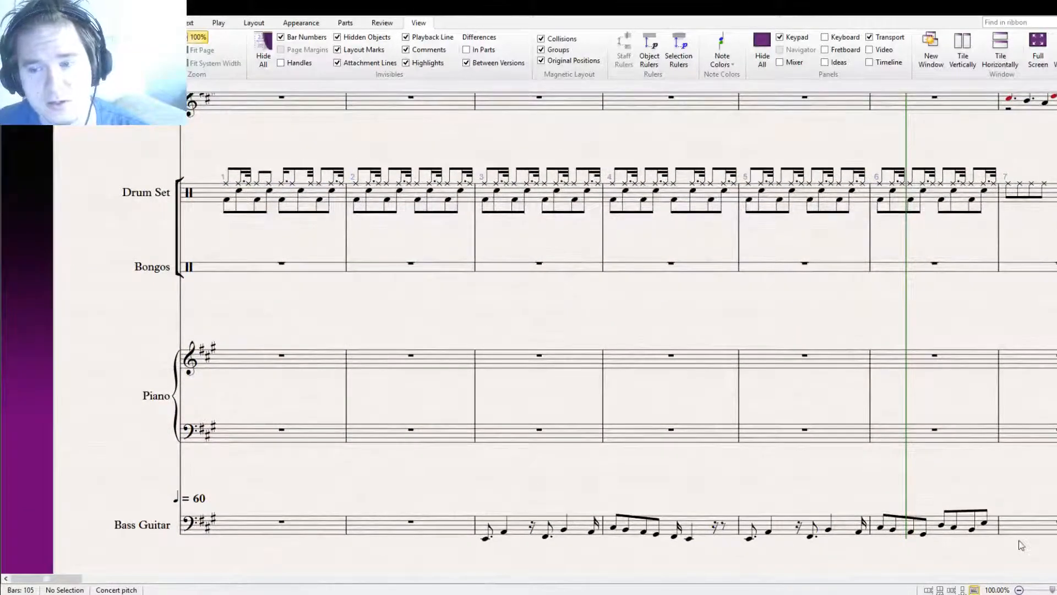
pyautogui.click(484, 440)
pyautogui.press('Escape')
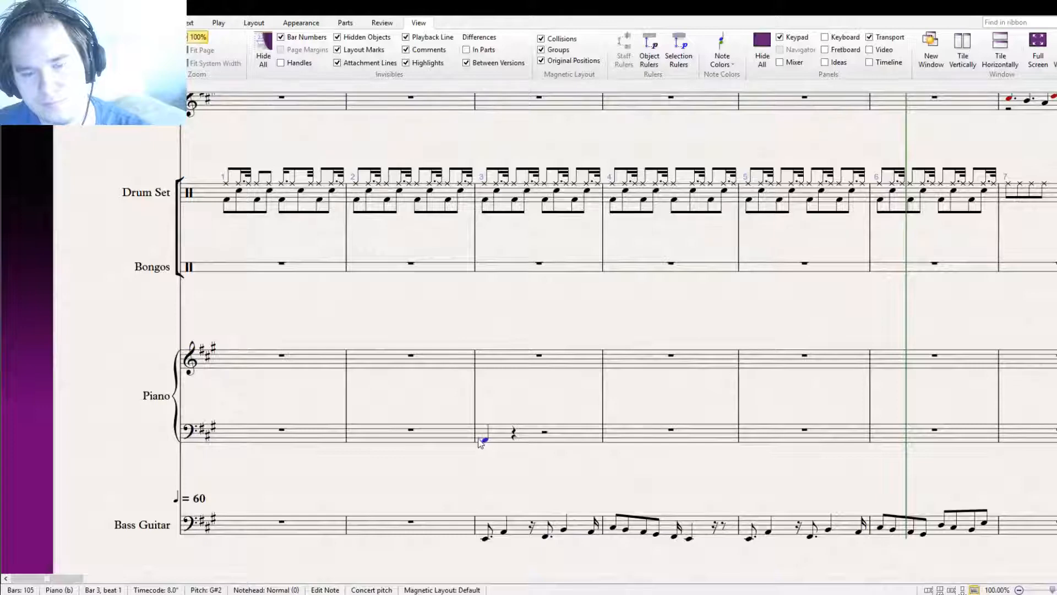
pyautogui.moveTo(483, 442); pyautogui.dragTo(488, 438)
pyautogui.hotkey('shift', '5')
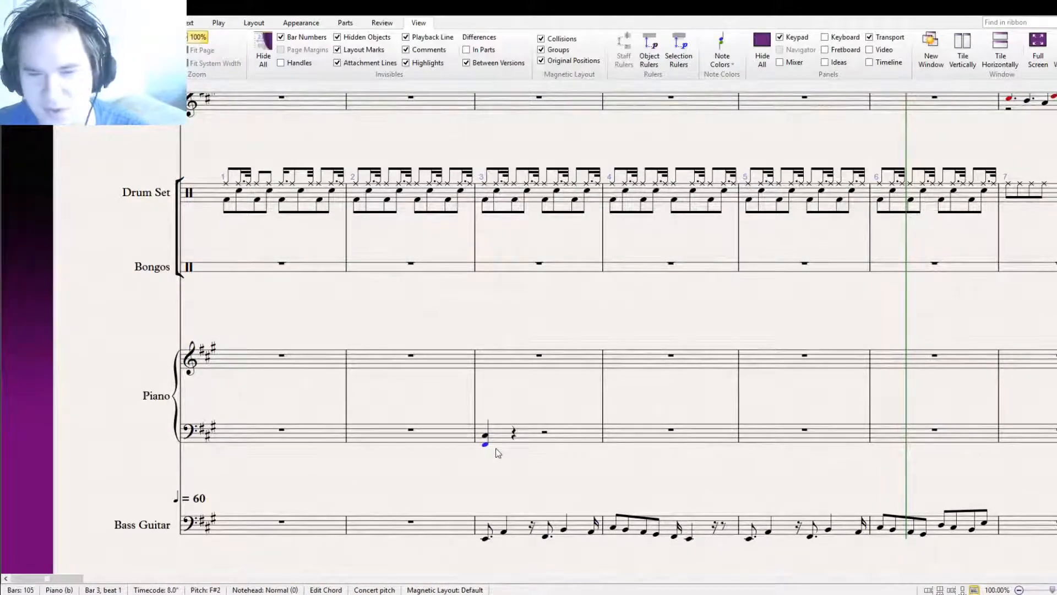
pyautogui.press('Escape')
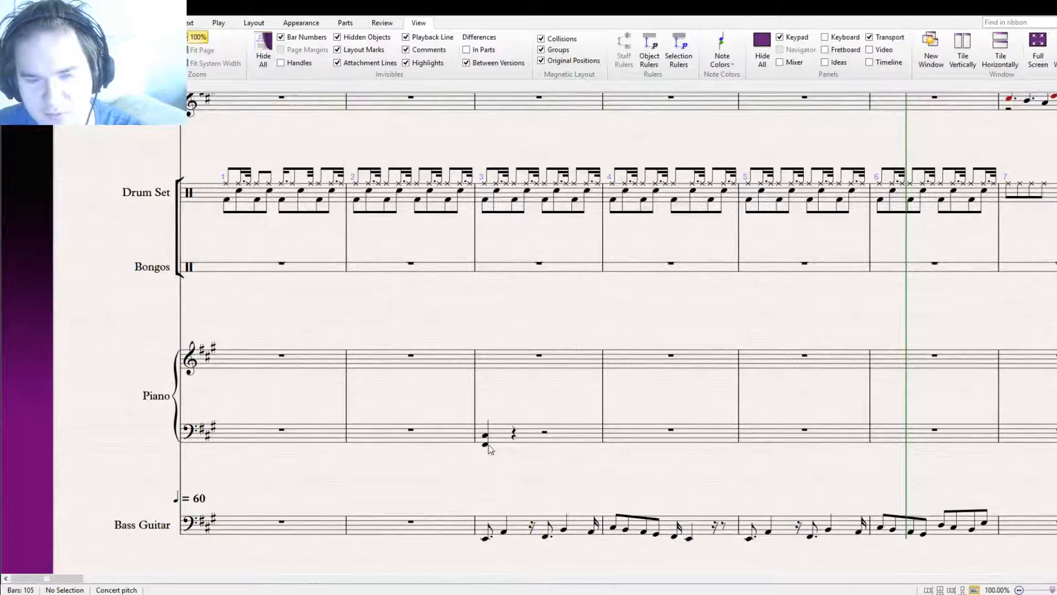
pyautogui.moveTo(910, 325); pyautogui.dragTo(443, 377)
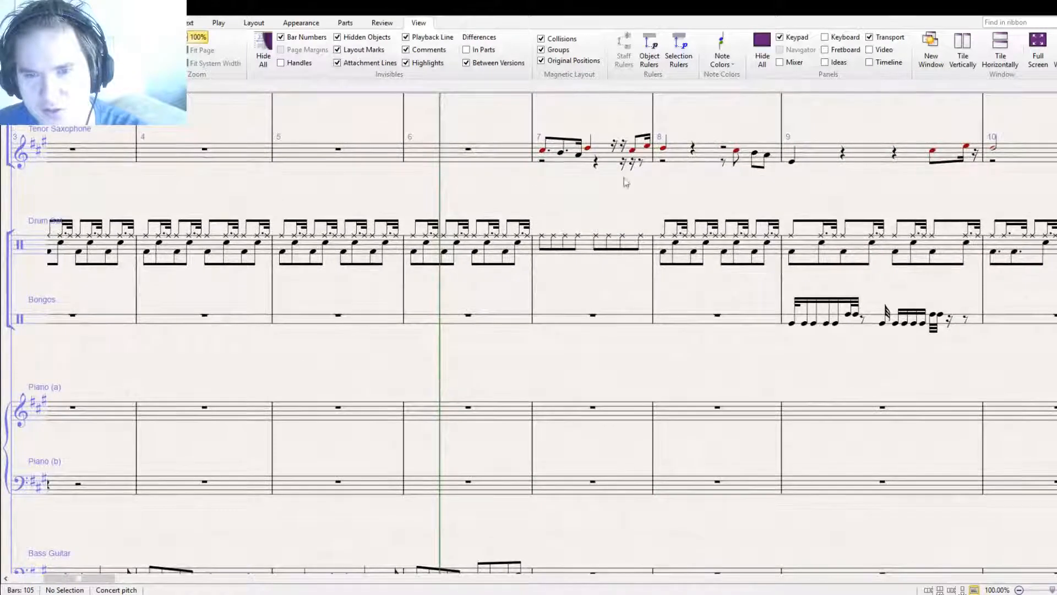
# Check the pitches of the Tenor Saxophone's opening notes in bars 8 and 9
pyautogui.click(660, 156)
pyautogui.click(664, 154)
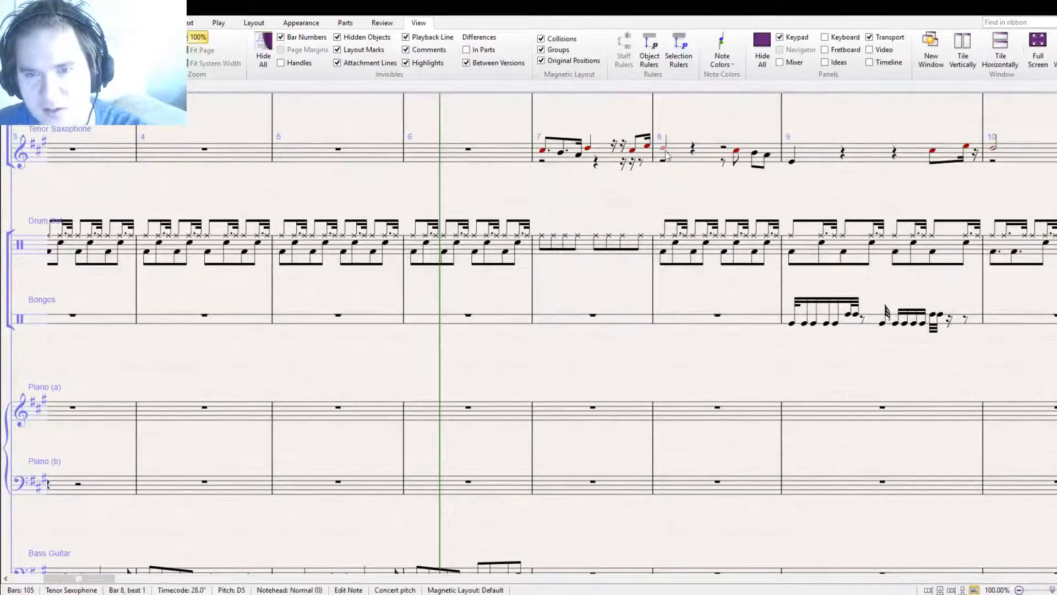
pyautogui.click(791, 162)
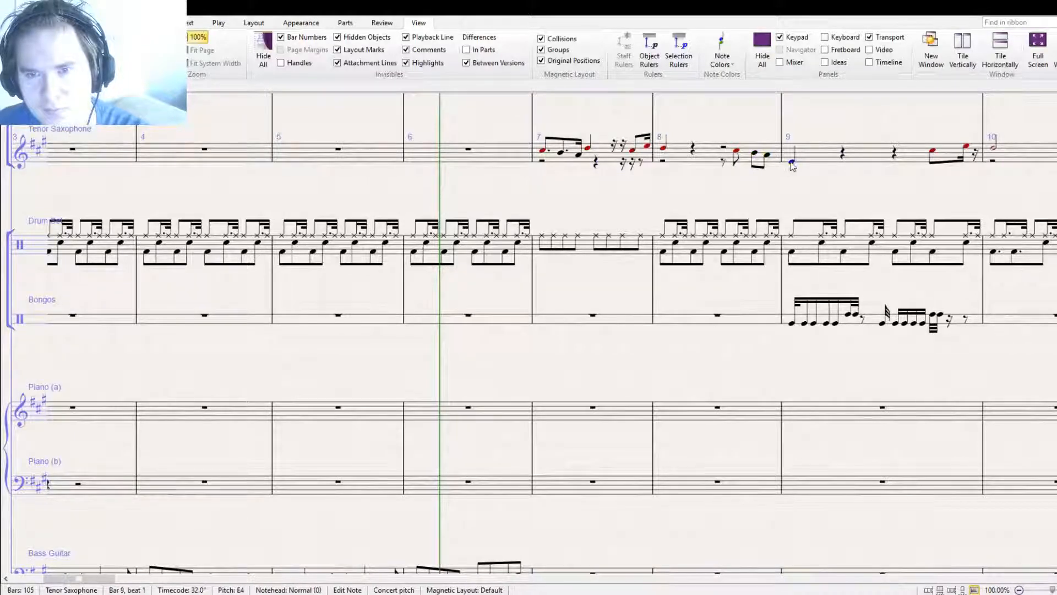
pyautogui.hotkey('ctrl', 'shift', 'p')
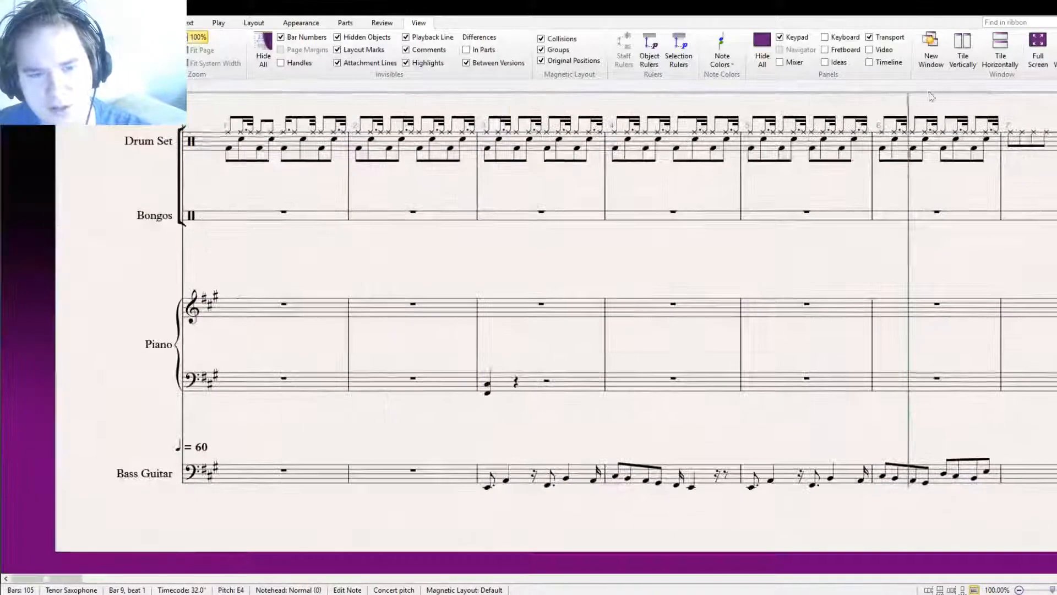
# Rework the quarter-note chord on beat 1 of bar 3 in the lower Piano staff into A3 with D4 above
pyautogui.click(487, 392)
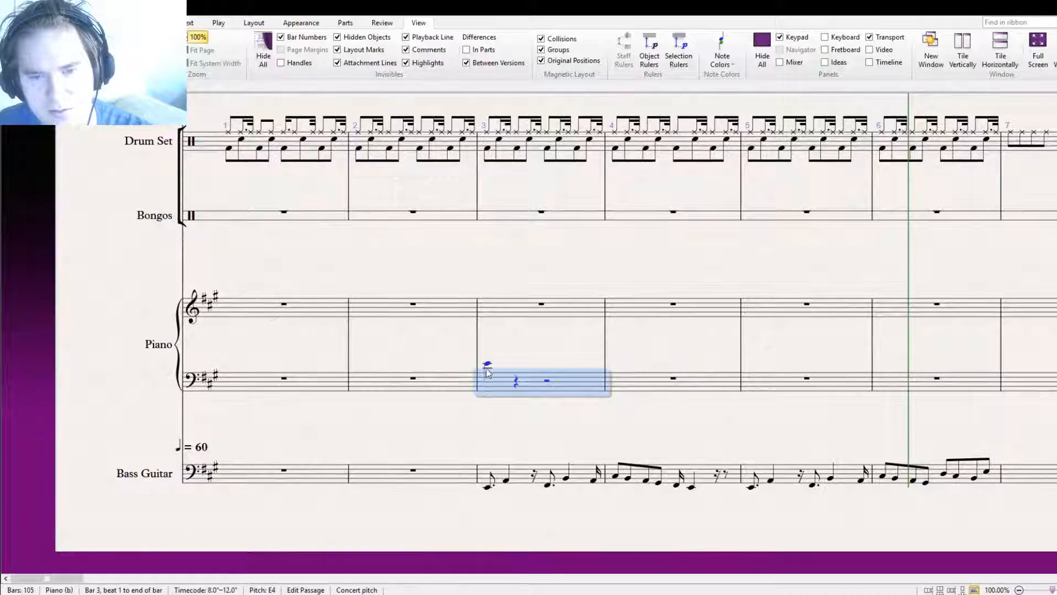
pyautogui.click(487, 368)
pyautogui.hotkey('shift', '3')
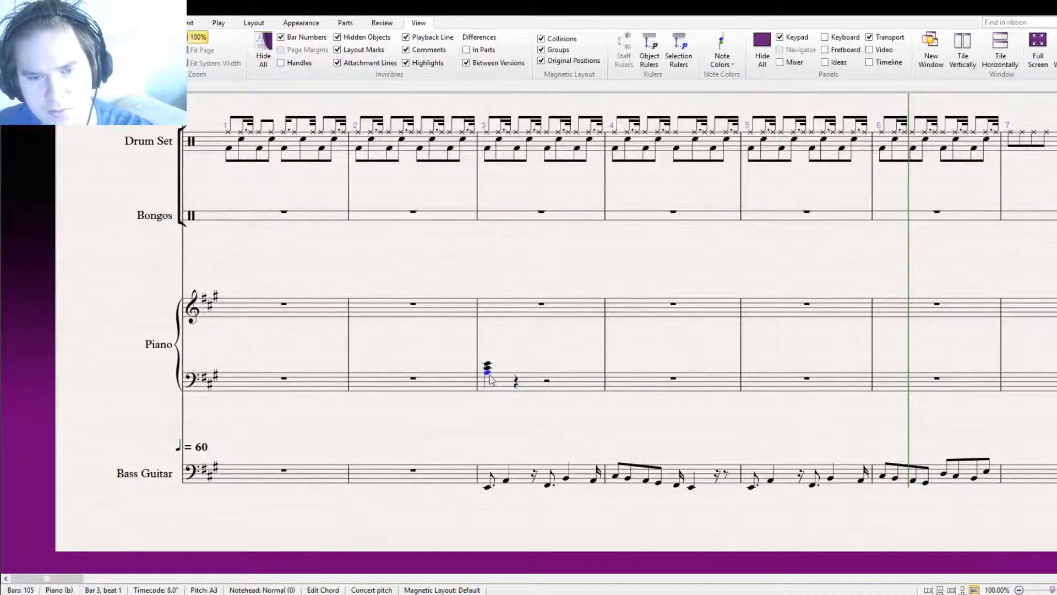
pyautogui.press('Down')
pyautogui.press('Up')
pyautogui.press('5')
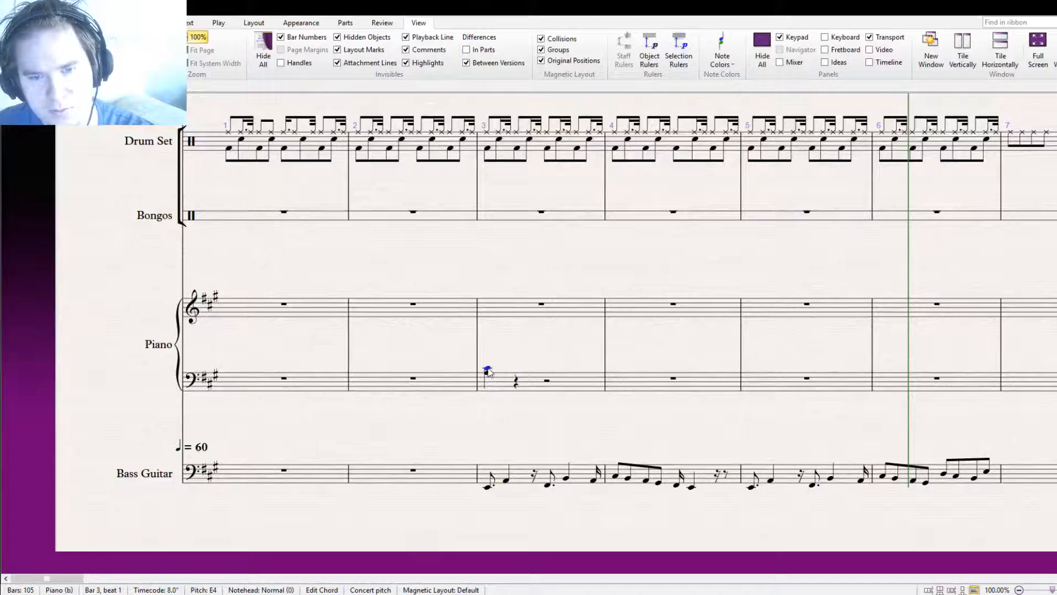
pyautogui.press('Down')
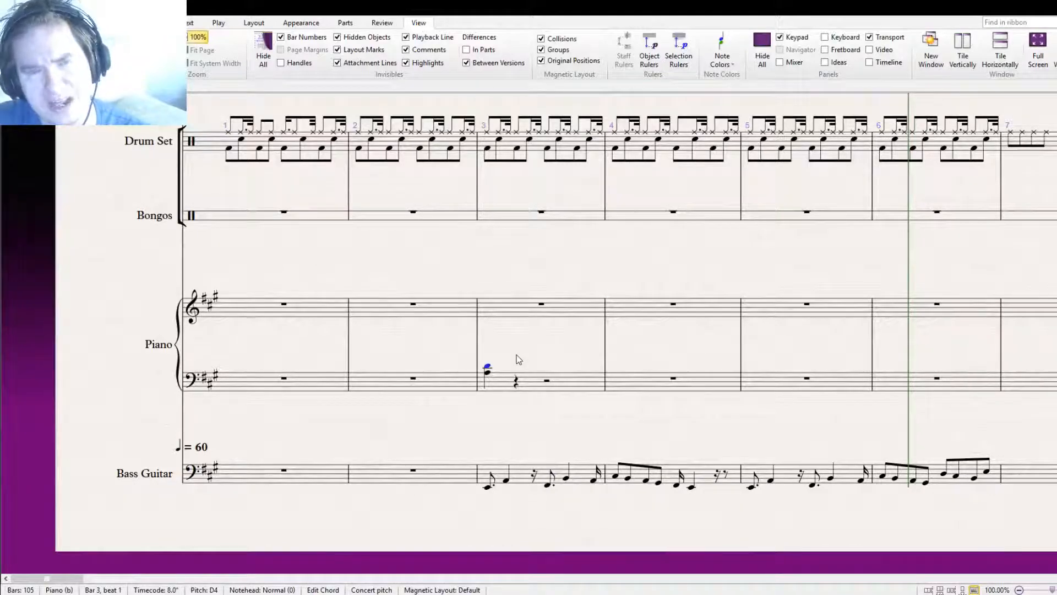
# Copy the A3–D4 quarter-note chord to beat 2 of bar 3 in the lower Piano staff
pyautogui.keyDown('ctrl'); pyautogui.click(488, 375); pyautogui.keyUp('ctrl')
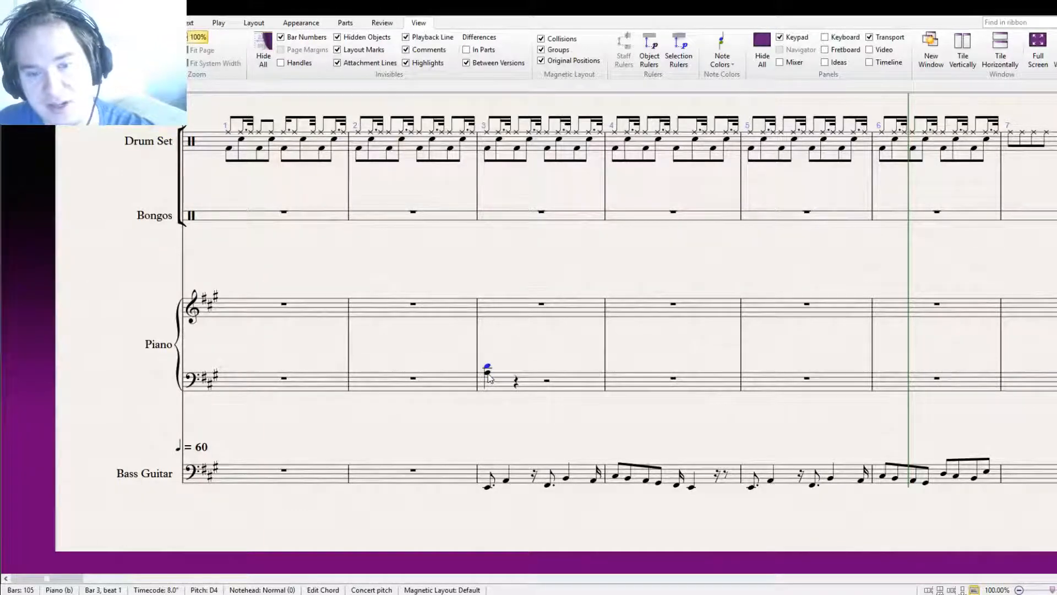
pyautogui.keyDown('alt'); pyautogui.click(515, 381); pyautogui.keyUp('alt')
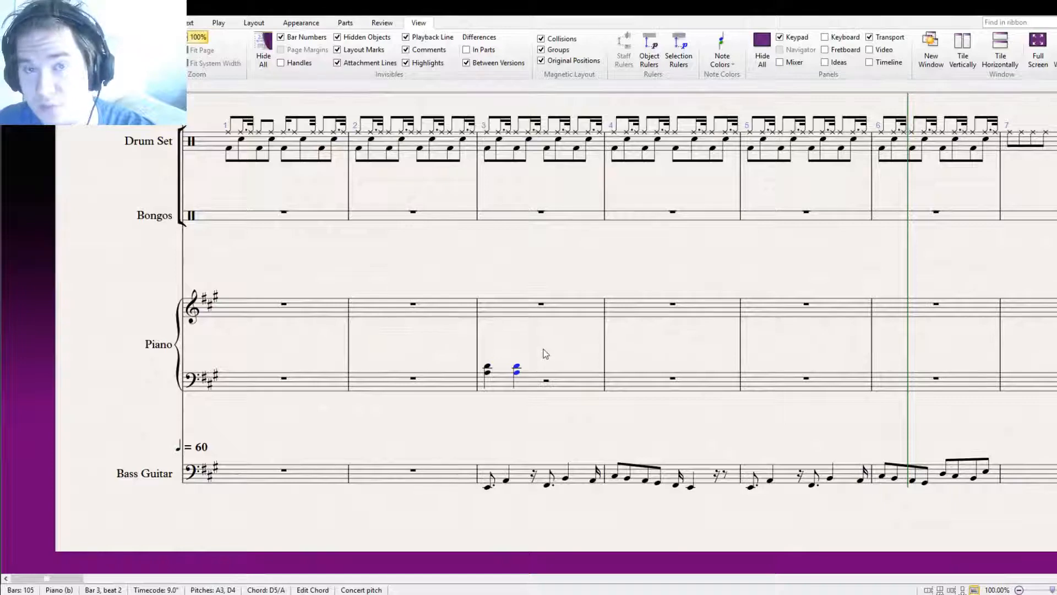
pyautogui.scroll(-2, 527, 363)
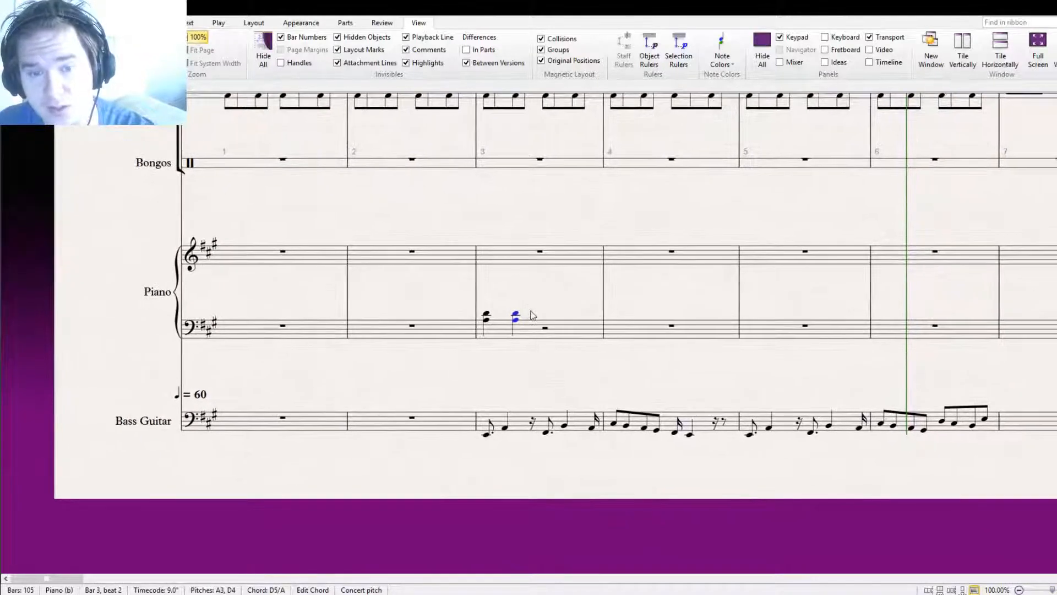
pyautogui.moveTo(501, 317); pyautogui.dragTo(512, 356)
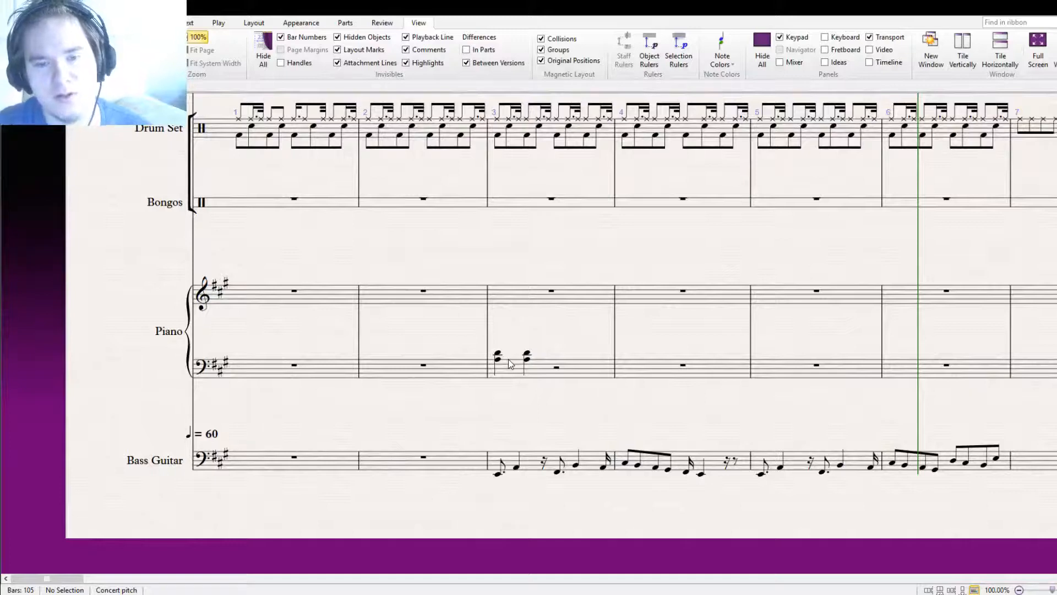
# Shorten the lower Piano staff's bar 3 beat 1 chord to an eighth, and repeat it on beat 1.5 as a dotted eighth for copying
pyautogui.click(499, 359)
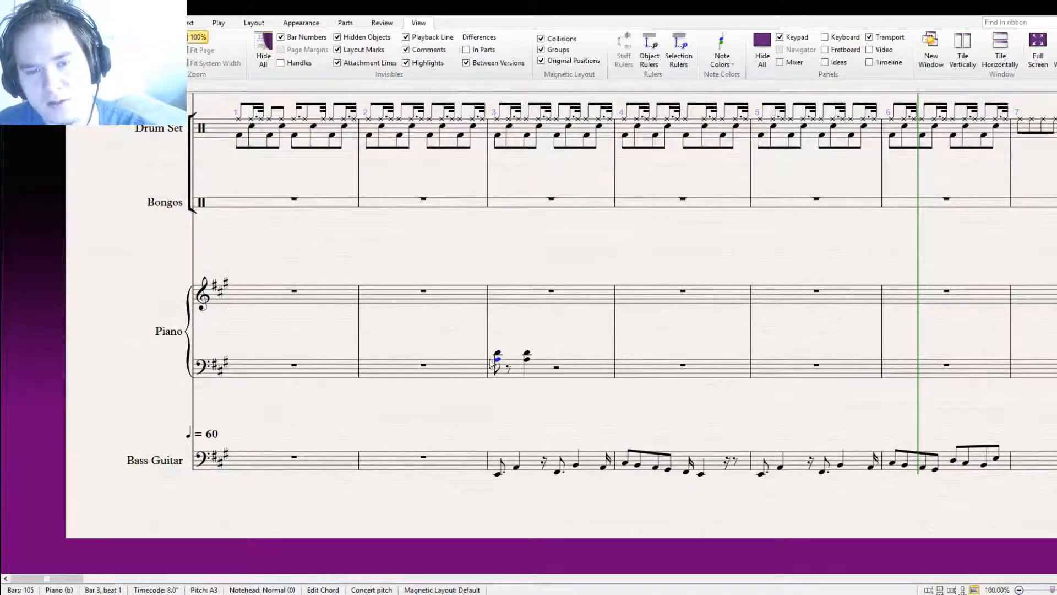
pyautogui.press('r')
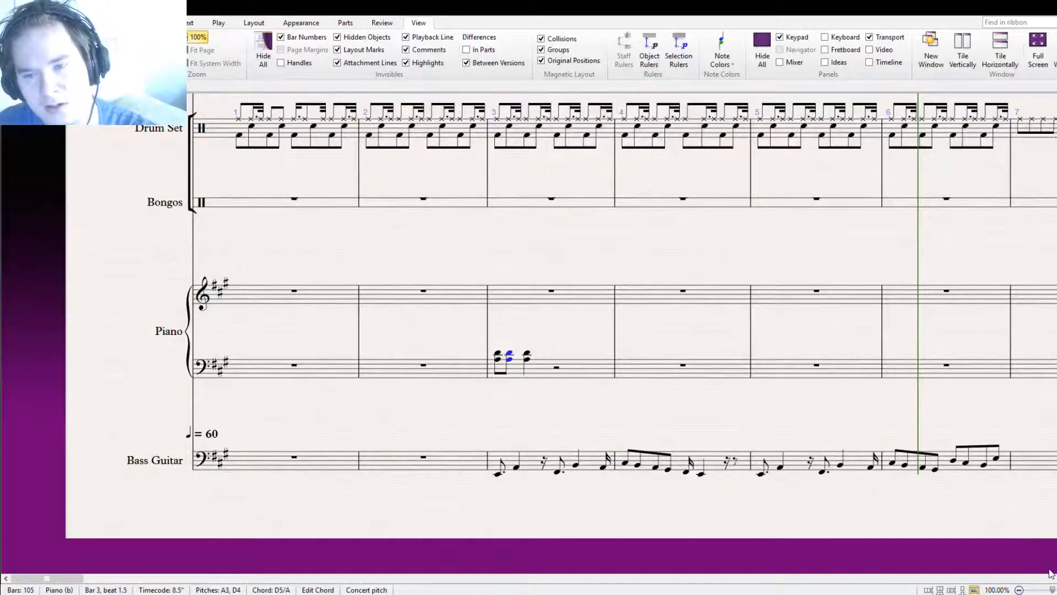
pyautogui.click(509, 361)
pyautogui.doubleClick(510, 361)
pyautogui.hotkey('ctrl', 'c')
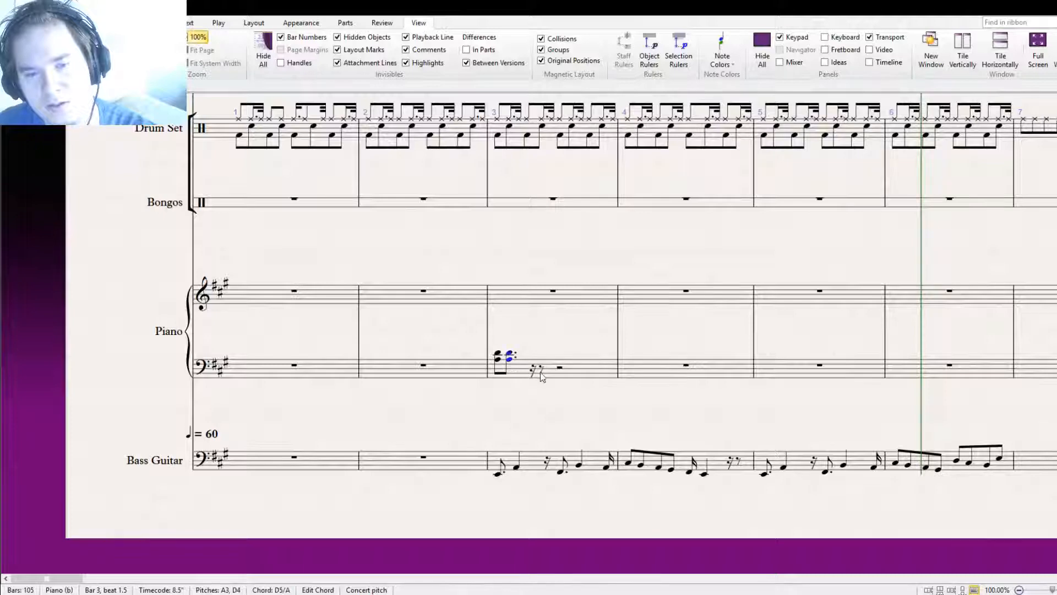
# Paste the A3–D4 chord on beat 2.25 of bar 3 and make it a staccato eighth
pyautogui.click(535, 371)
pyautogui.hotkey('ctrl', 'v')
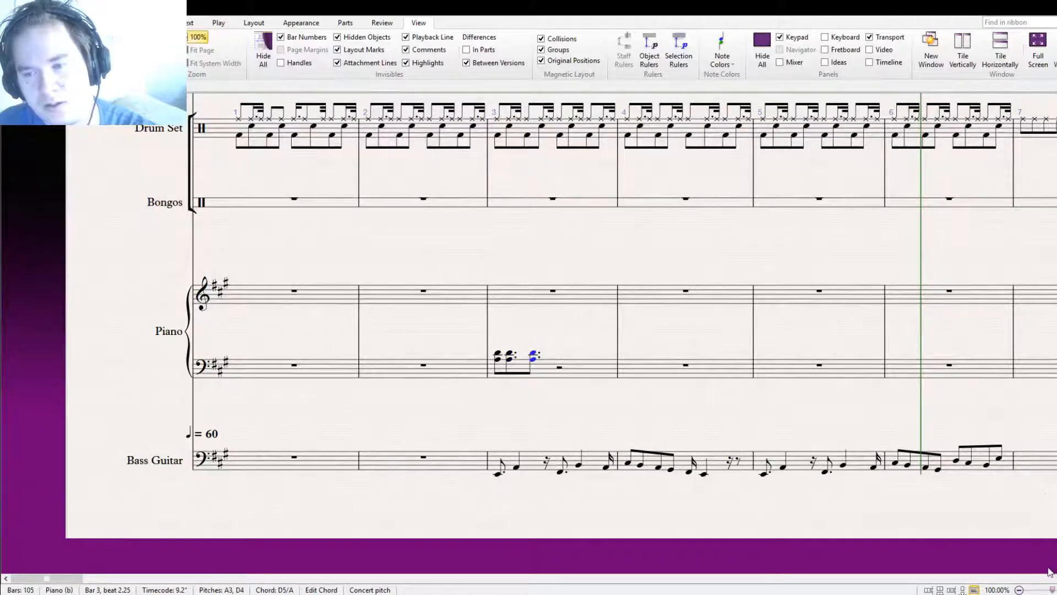
pyautogui.press('KP_Decimal')
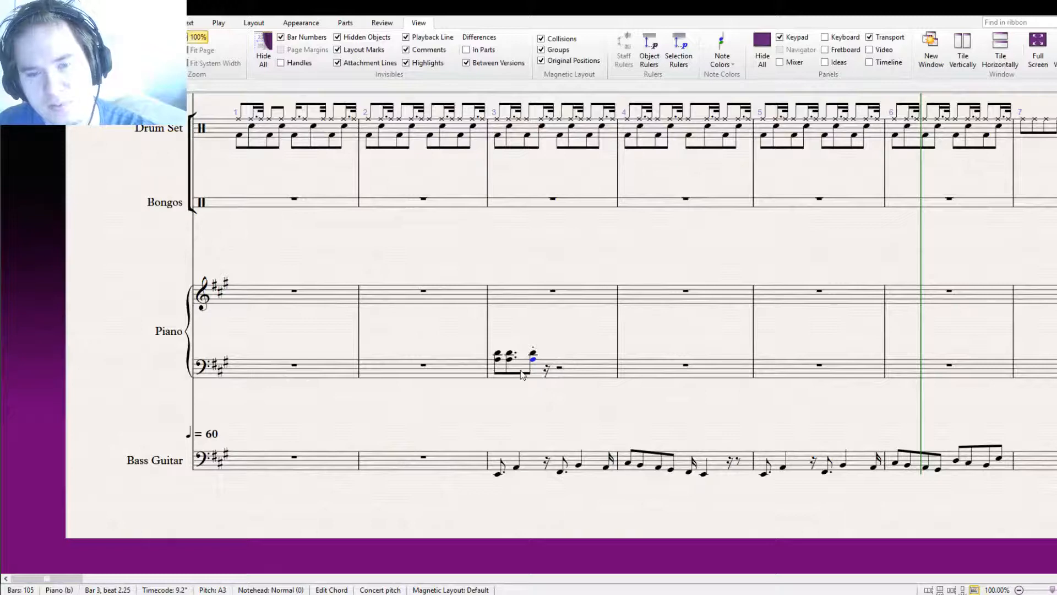
# Shorten the lower Piano staff's bar 3 beat 1 chord to a sixteenth and paste the chord on beat 1.25 as a plain eighth
pyautogui.click(498, 363)
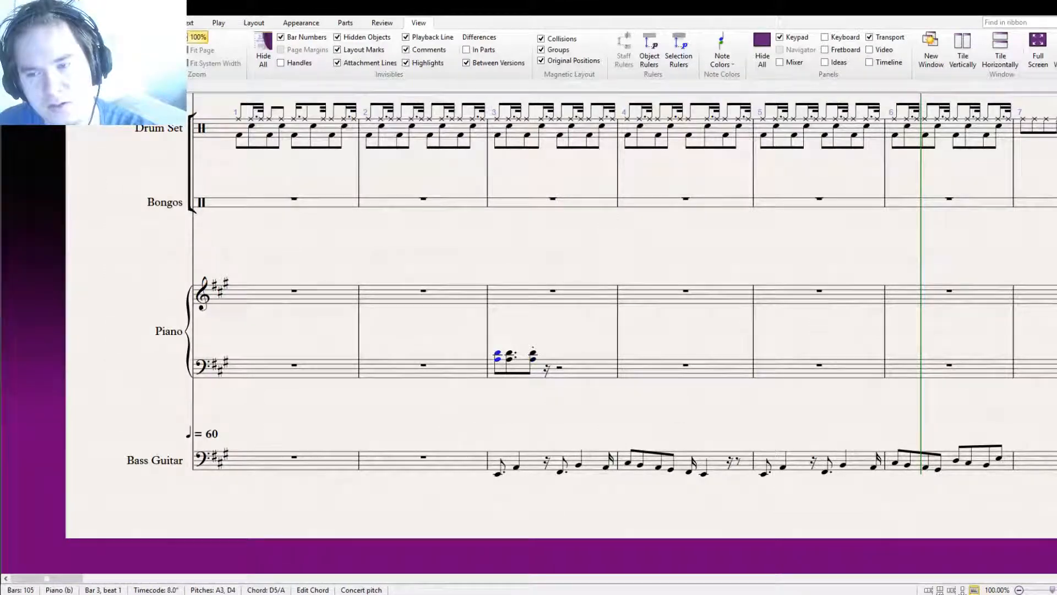
pyautogui.click(1039, 560)
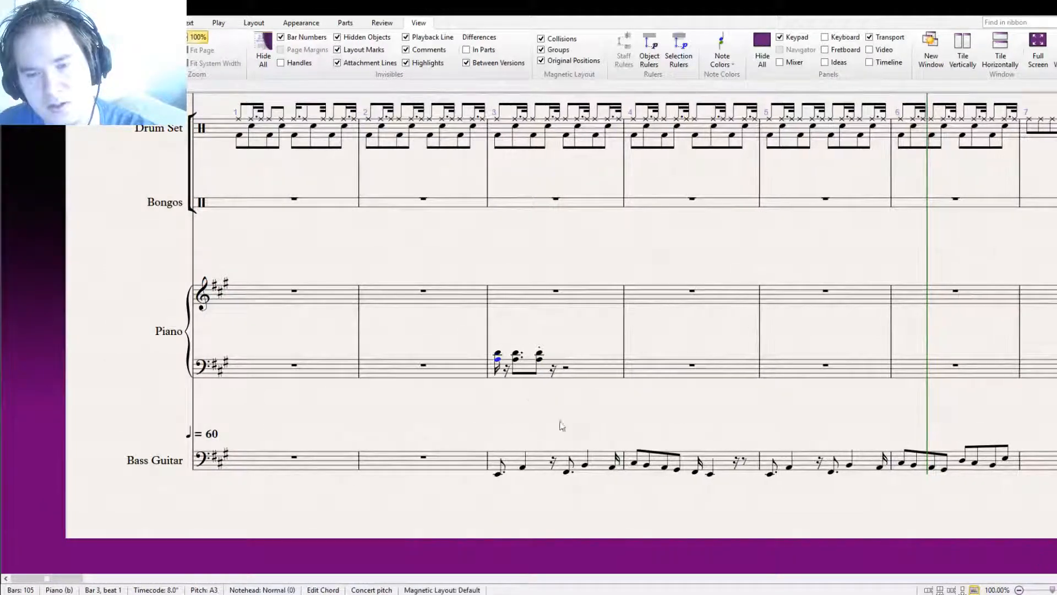
pyautogui.click(516, 362)
pyautogui.click(506, 369)
pyautogui.hotkey('ctrl', 'v')
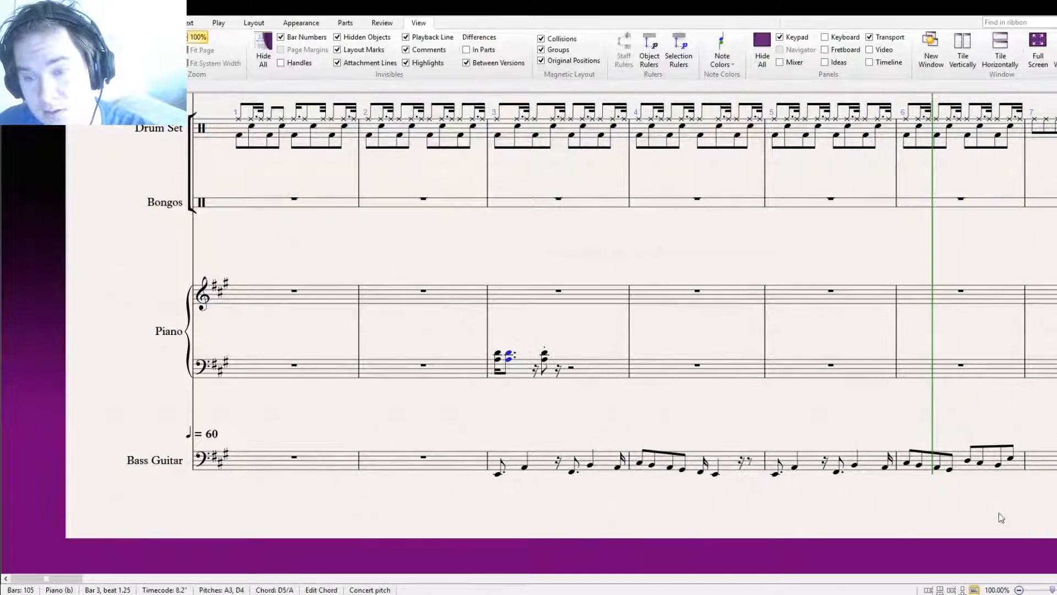
pyautogui.click(1052, 571)
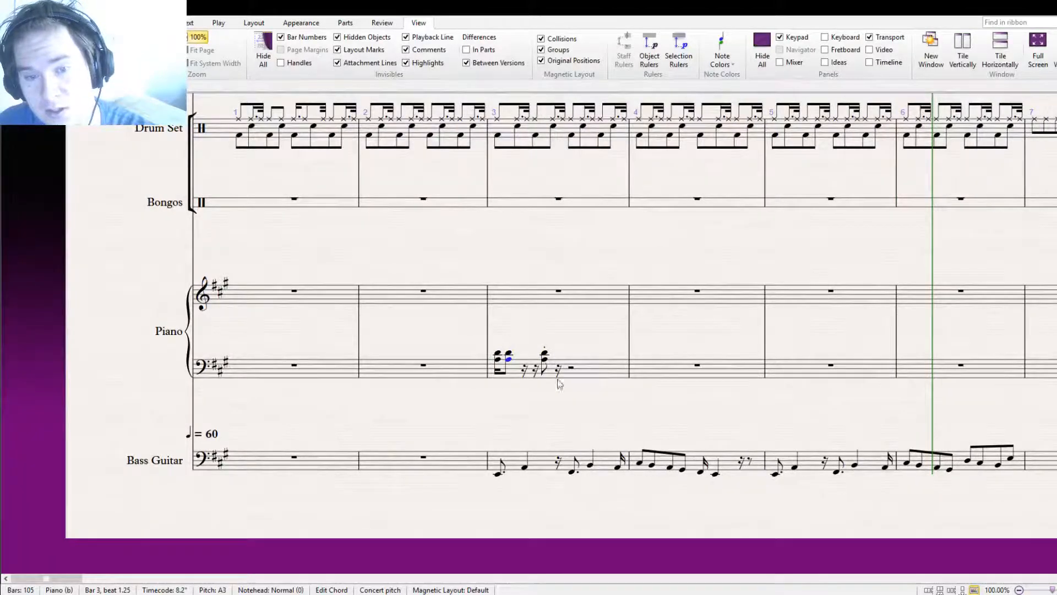
# Copy the sixteenth A3–D4 chord to beat 1.75 of the lower Piano staff's bar 3 and delete the staccato chord on beat 2.25
pyautogui.click(497, 361)
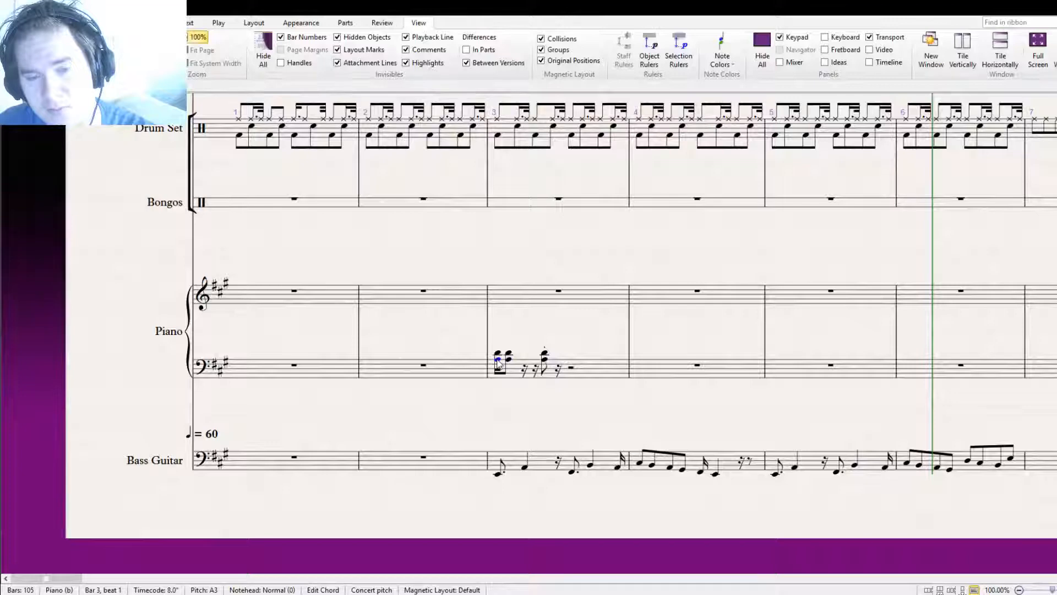
pyautogui.doubleClick(498, 361)
pyautogui.keyDown('alt'); pyautogui.click(524, 366); pyautogui.keyUp('alt')
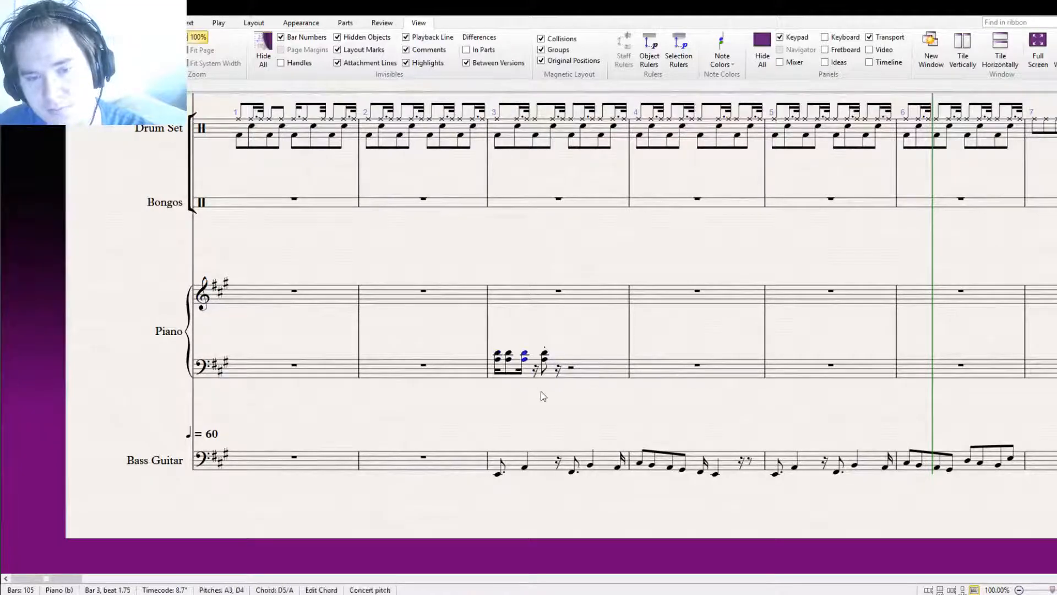
pyautogui.click(541, 392)
pyautogui.click(546, 360)
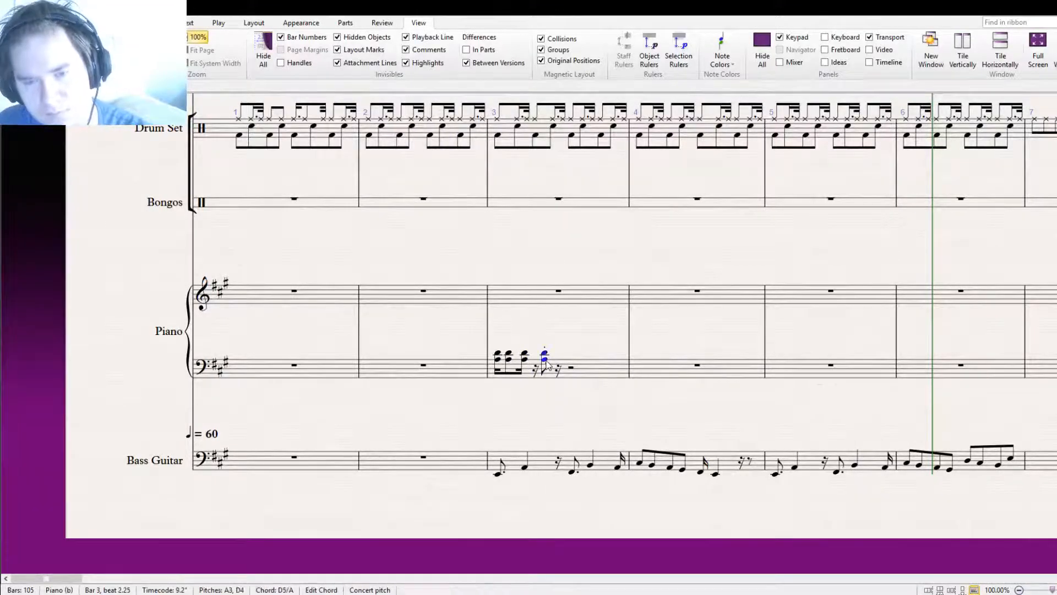
pyautogui.press('Delete')
# Copy the three-chord figure from beat 1 of the lower Piano staff's bar 3 to beat 3 of the same bar
pyautogui.click(525, 361)
pyautogui.keyDown('shift'); pyautogui.click(499, 360); pyautogui.keyUp('shift')
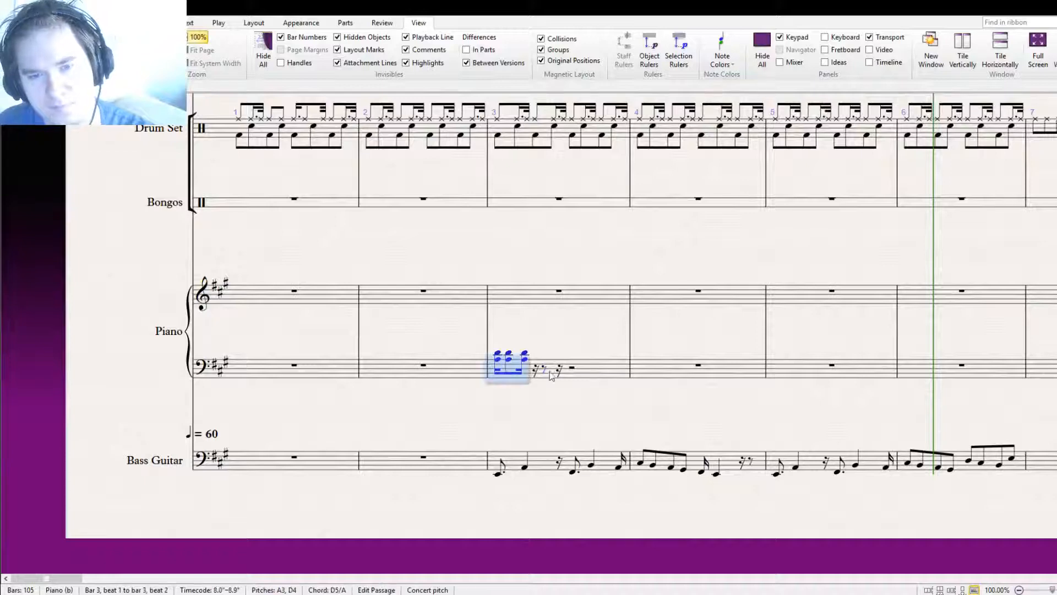
pyautogui.click(559, 370)
pyautogui.click(572, 368)
pyautogui.hotkey('ctrl', 'v')
pyautogui.press('Escape')
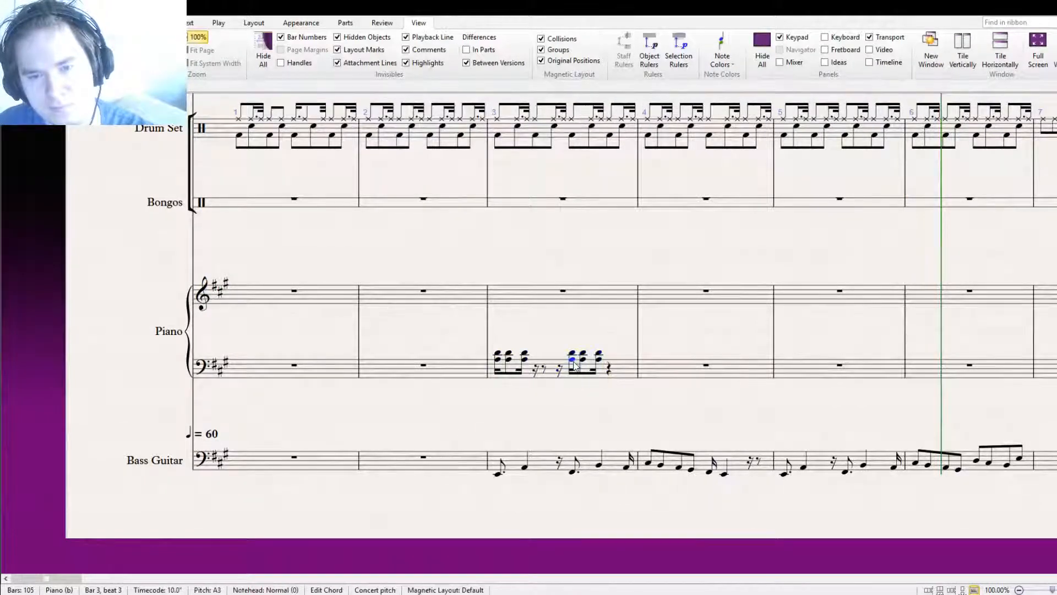
# Lower the three chords from beat 3 of the lower Piano staff's bar 3, with bottom notes on E3 and top notes one step down
pyautogui.click(573, 361)
pyautogui.moveTo(574, 363); pyautogui.dragTo(575, 370)
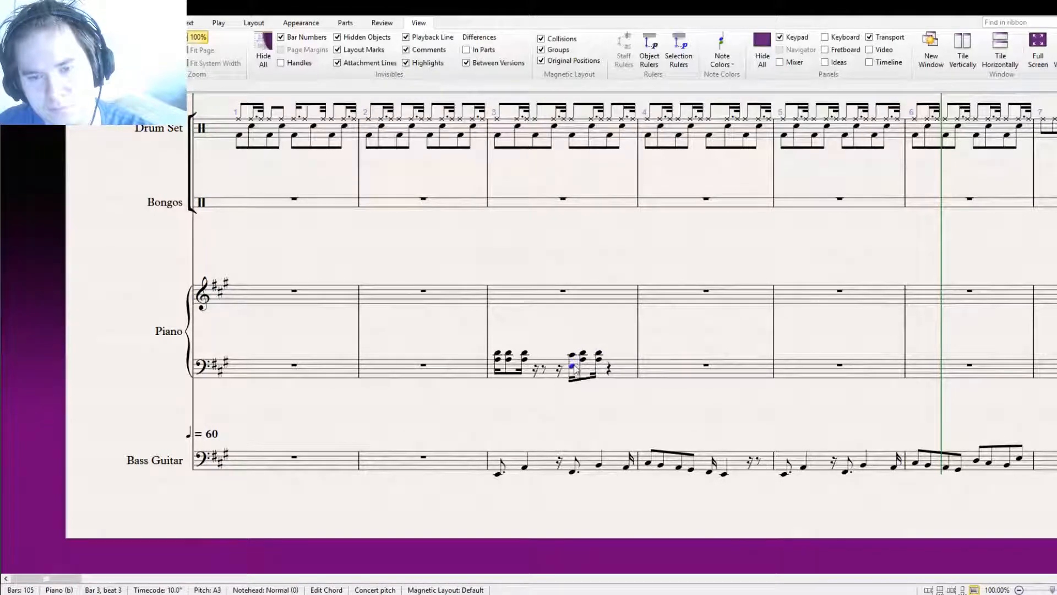
pyautogui.click(583, 355)
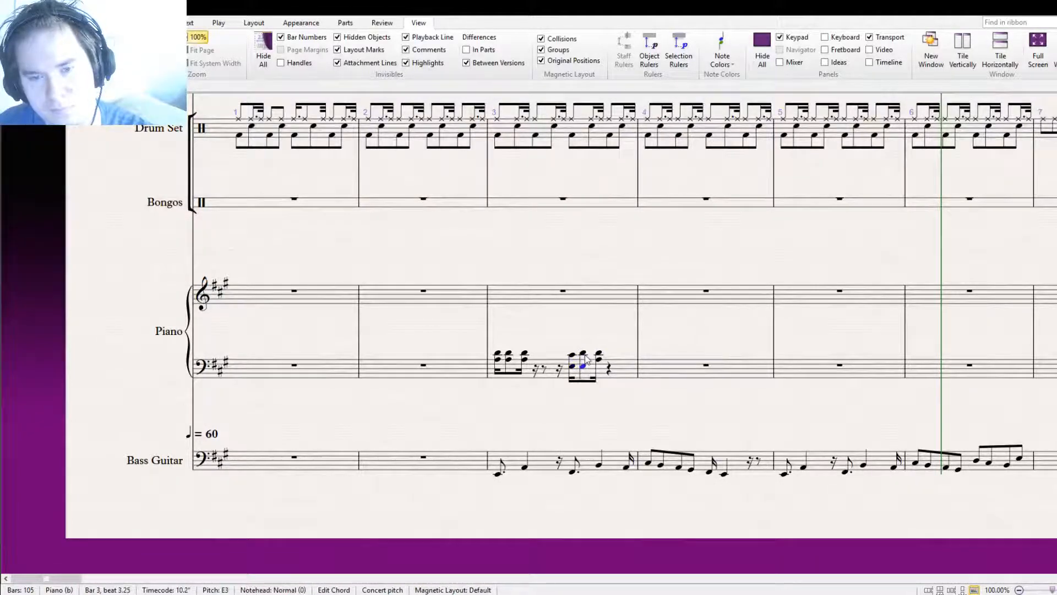
pyautogui.click(599, 356)
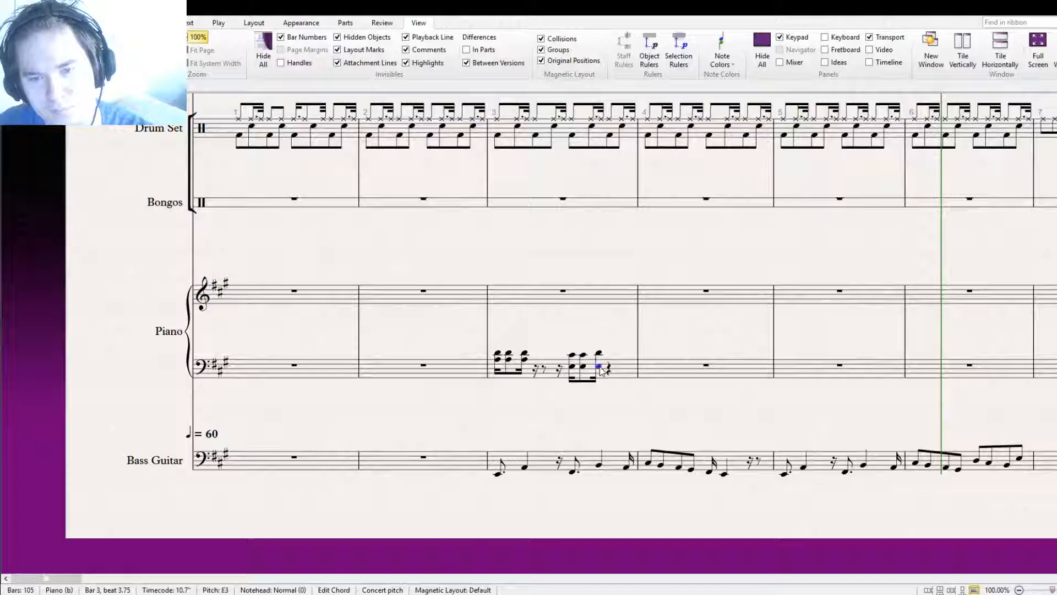
pyautogui.click(573, 390)
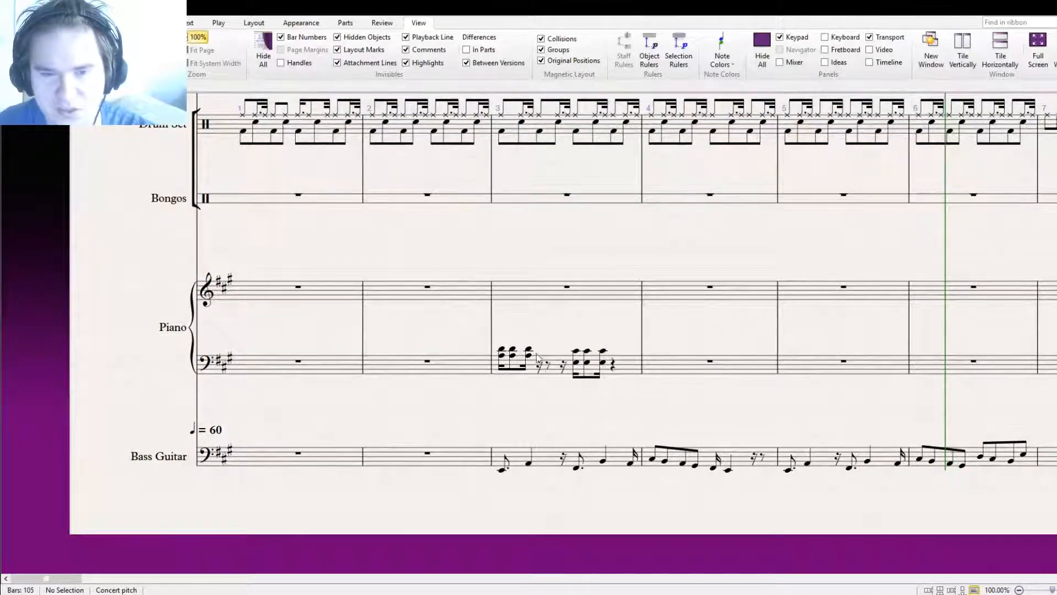
# Copy the lower Piano staff's bar 3 into bars 1 and 2, and clear the original in bar 3
pyautogui.click(548, 366)
pyautogui.keyDown('alt'); pyautogui.click(284, 371); pyautogui.keyUp('alt')
pyautogui.click(419, 376)
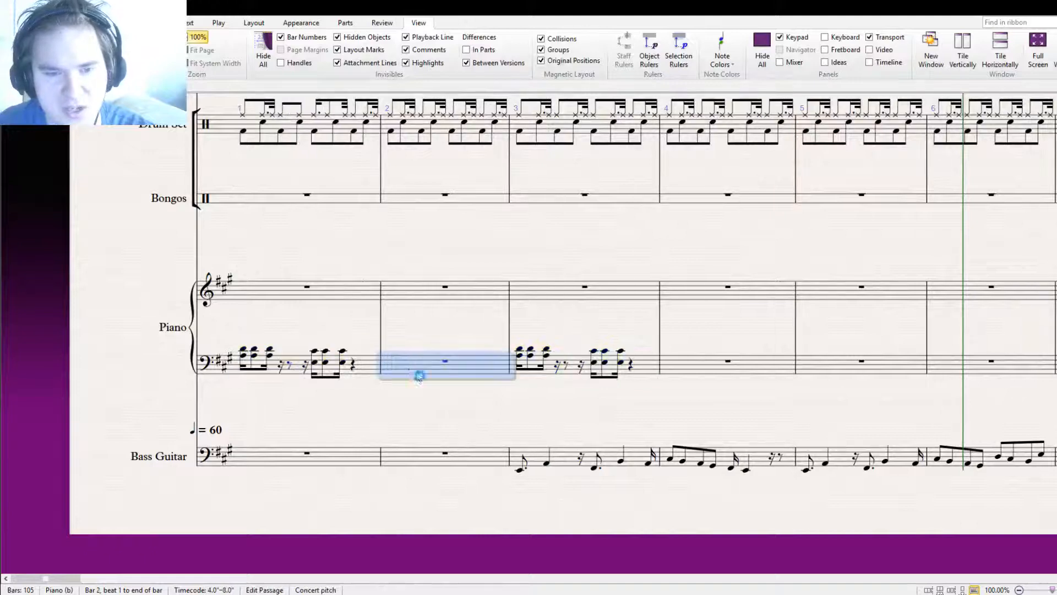
pyautogui.click(592, 374)
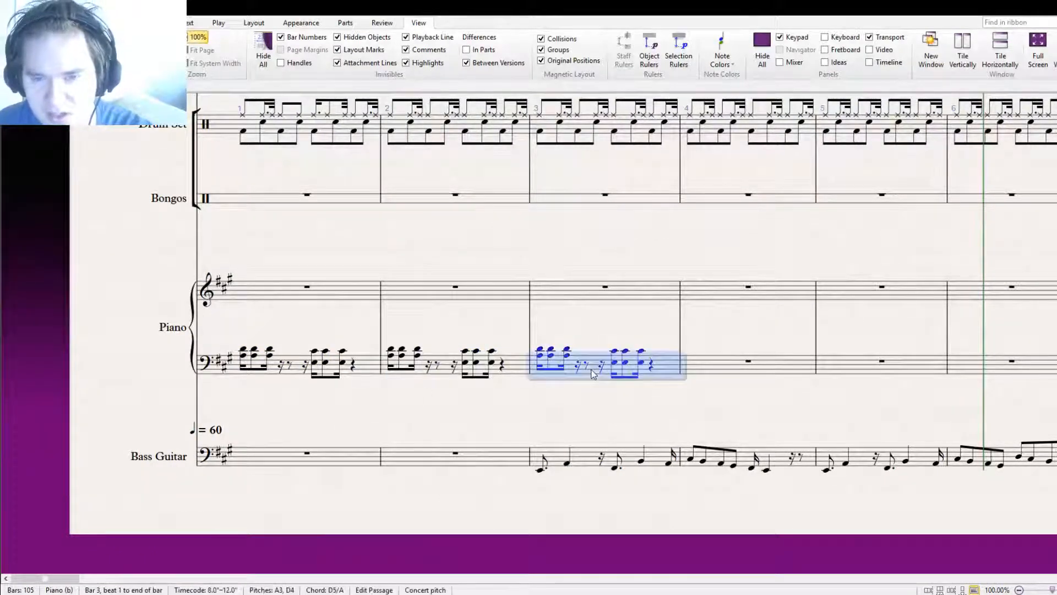
pyautogui.press('Delete')
pyautogui.press('Escape')
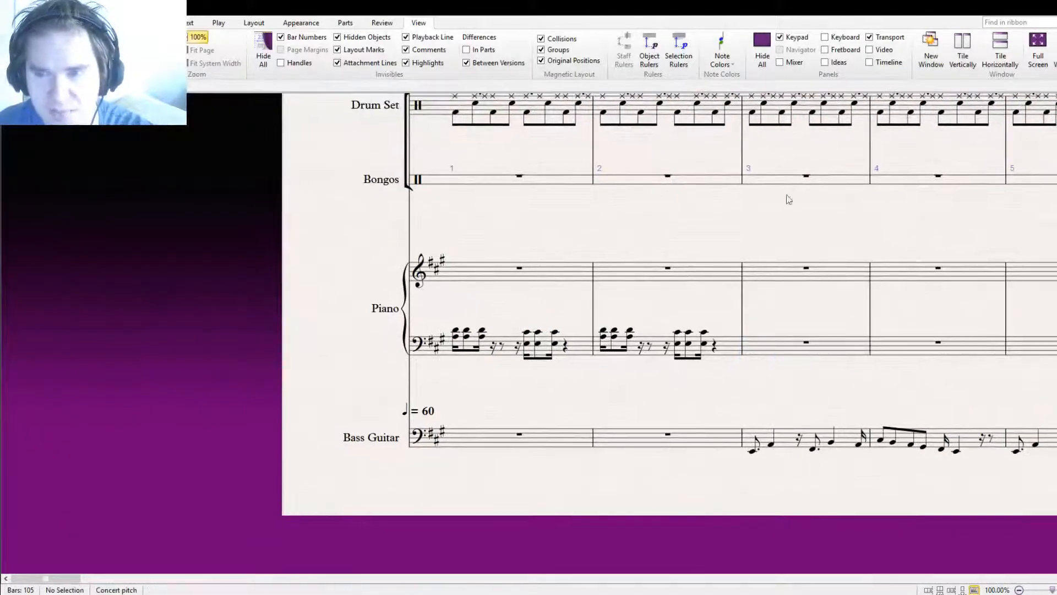
# Play the score from the beginning to hear the new Piano chords with the drums
pyautogui.hotkey('ctrl', '[')
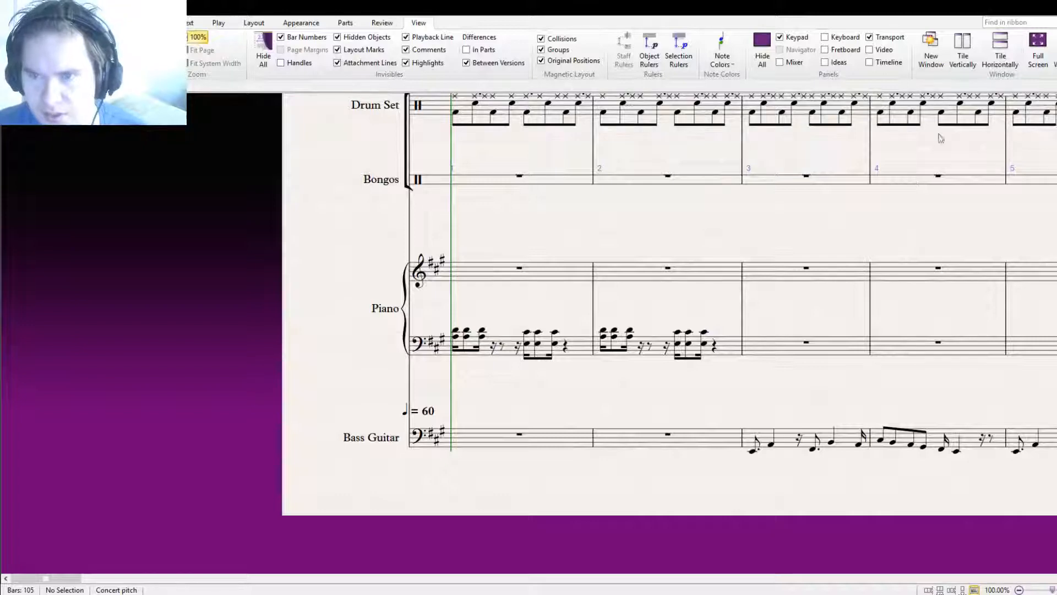
pyautogui.scroll(-2, 926, 138)
pyautogui.scroll(3, 920, 132)
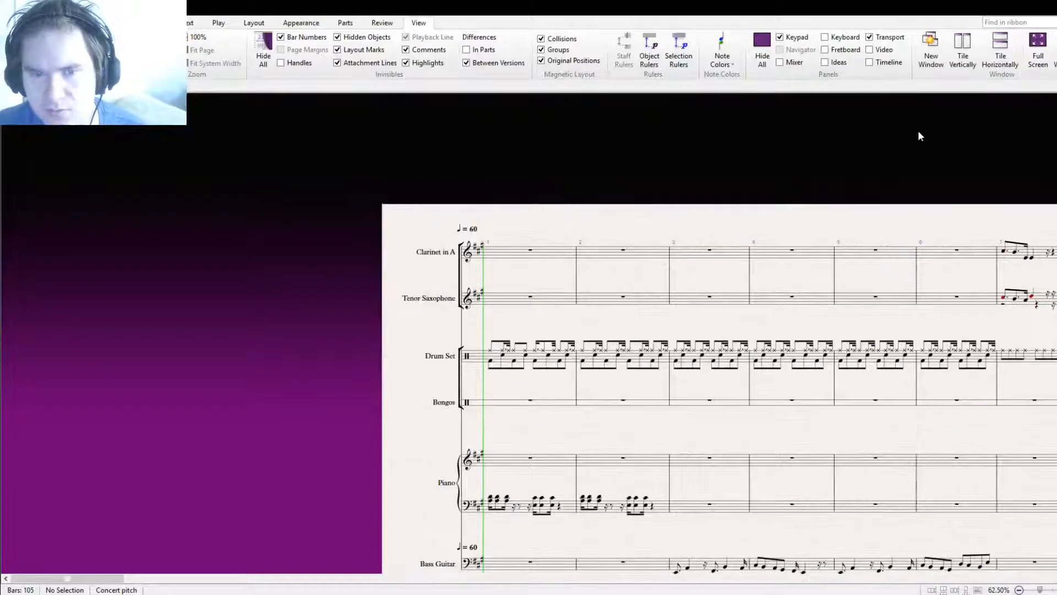
pyautogui.press('space')
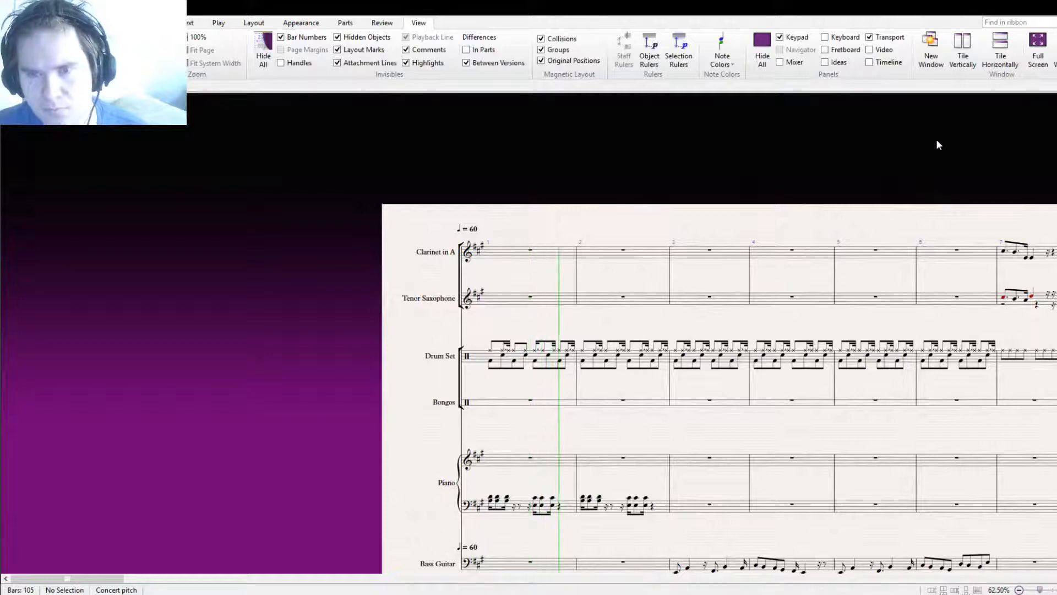
# Make the first chord in bar 2 of the piano's bass staff a dotted eighth and repeat it once directly after
pyautogui.press('space')
pyautogui.moveTo(623, 486); pyautogui.dragTo(586, 335)
pyautogui.click(560, 455)
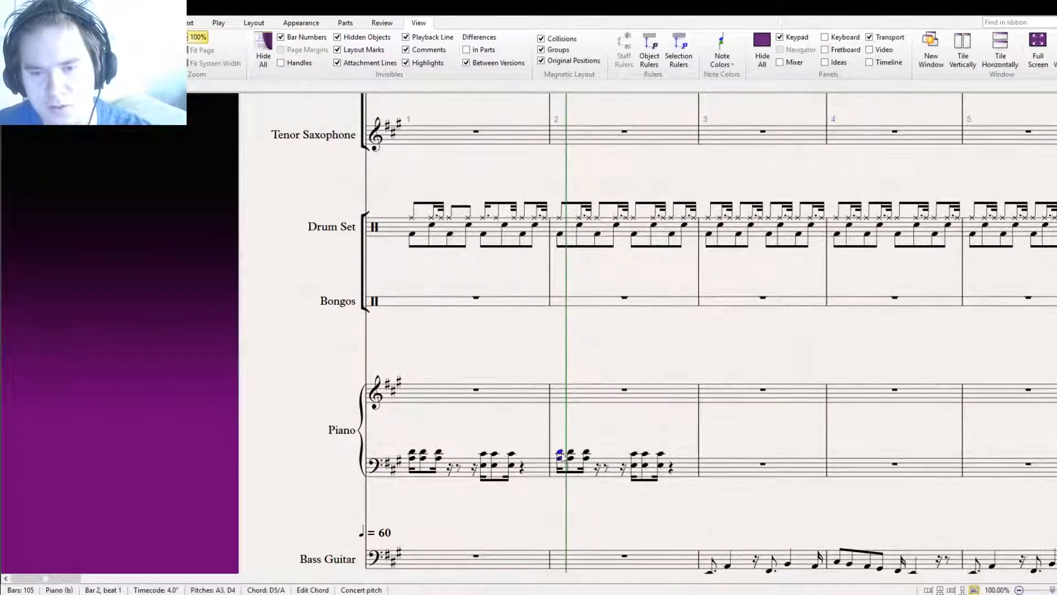
pyautogui.press('4')
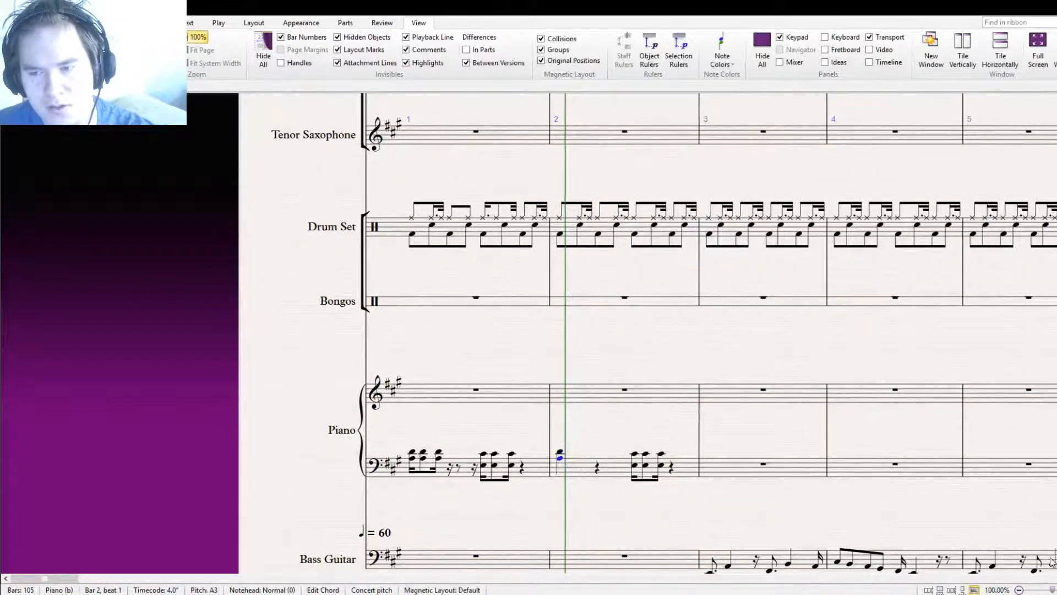
pyautogui.hotkey('ctrl', 'z')
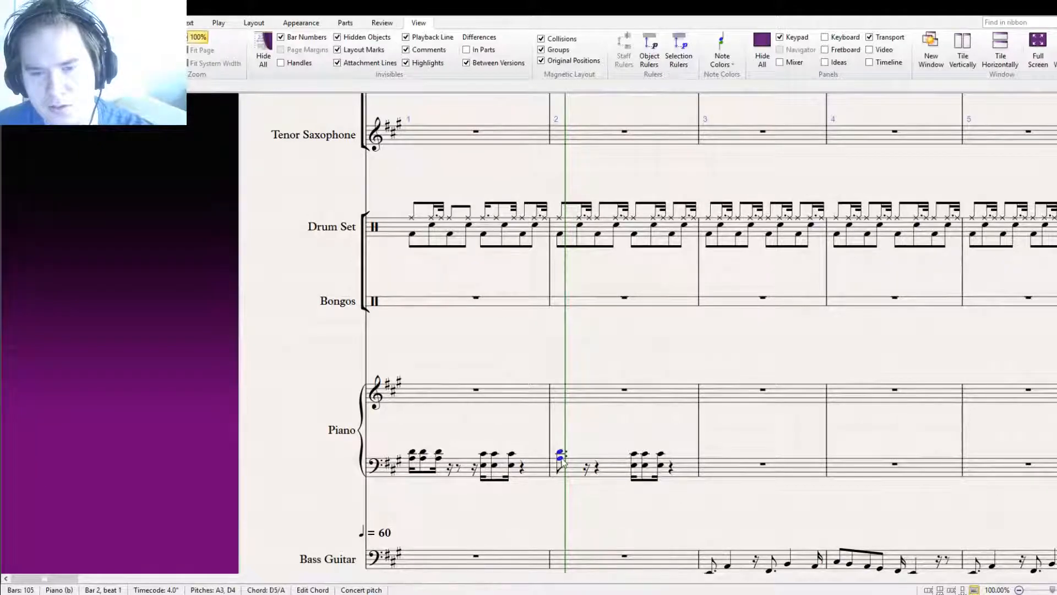
pyautogui.press('r')
pyautogui.click(591, 480)
pyautogui.click(587, 458)
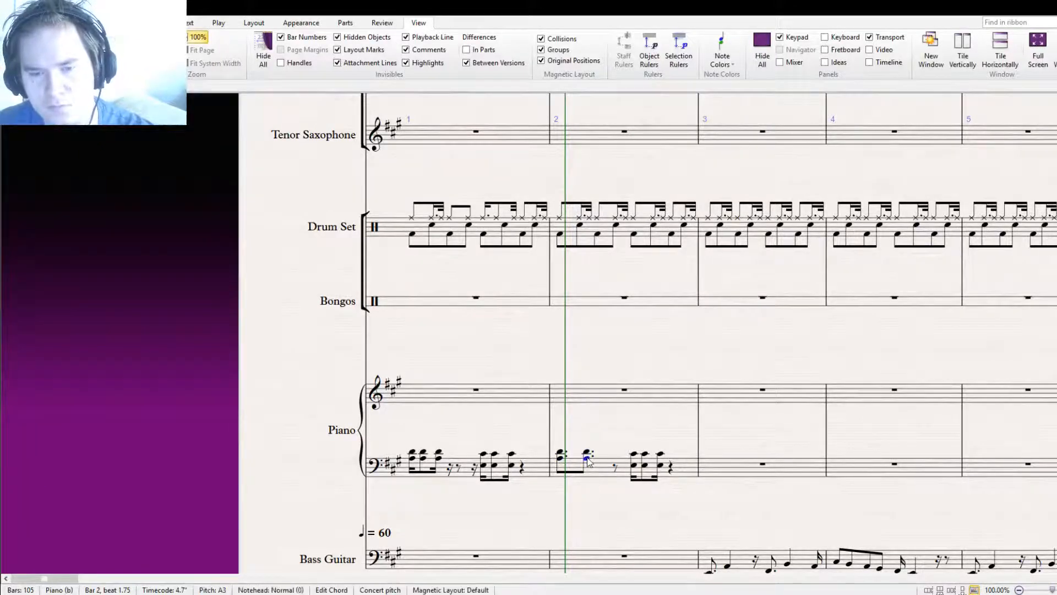
# Lower the top note of the second chord in bar 2 of the piano's bass staff by one step
pyautogui.click(588, 453)
pyautogui.press('Down')
pyautogui.doubleClick(588, 457)
# Repeat the piano's second bar 2 chord at beat 2.5 and lower its notes to E3 and B3
pyautogui.press('r')
pyautogui.click(617, 458)
pyautogui.press('Down')
pyautogui.press('Down')
pyautogui.press('Down')
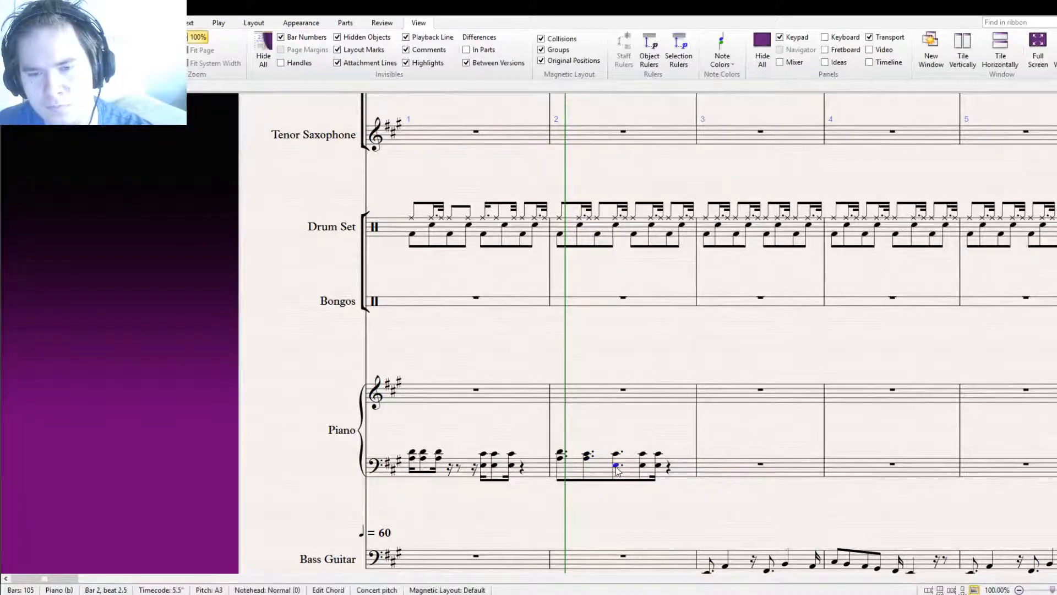
pyautogui.click(617, 456)
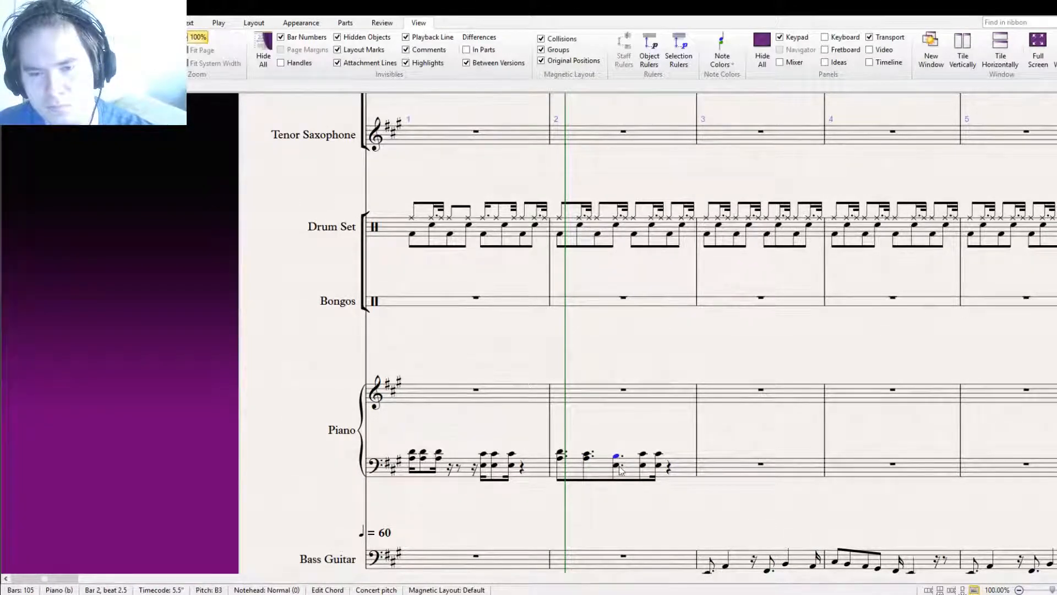
# Lengthen the piano's E3–B3 chord at beat 2.5 of bar 2 to a half note
pyautogui.doubleClick(618, 465)
pyautogui.click(1018, 543)
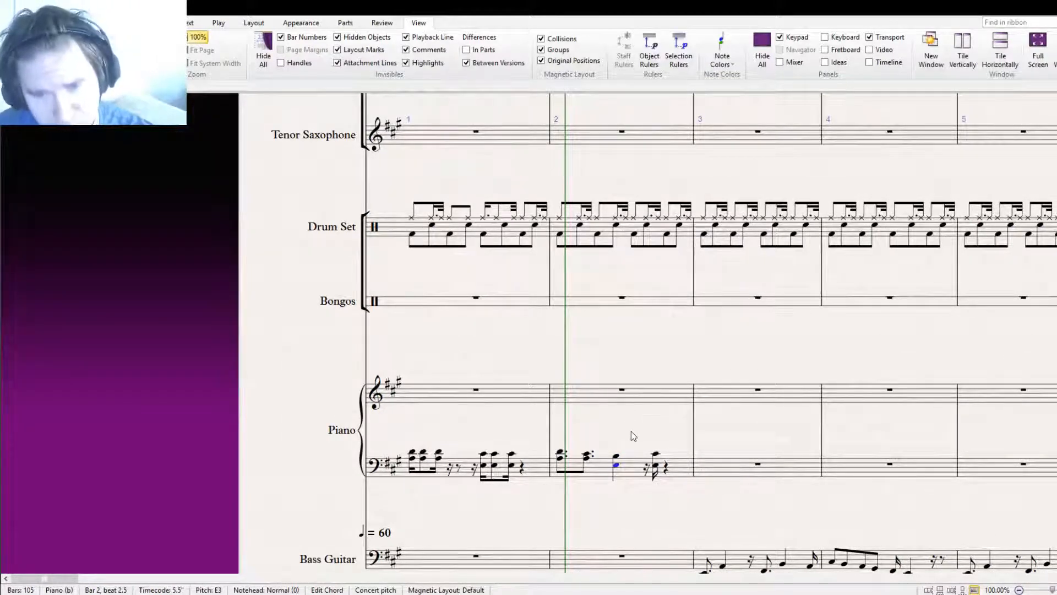
pyautogui.moveTo(630, 431); pyautogui.dragTo(626, 384)
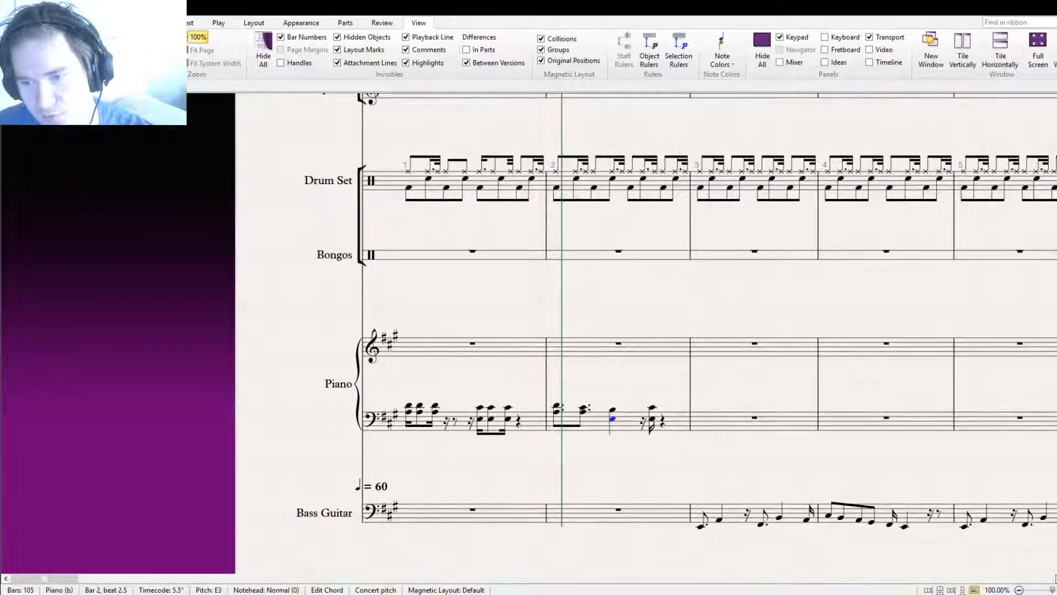
pyautogui.click(1039, 544)
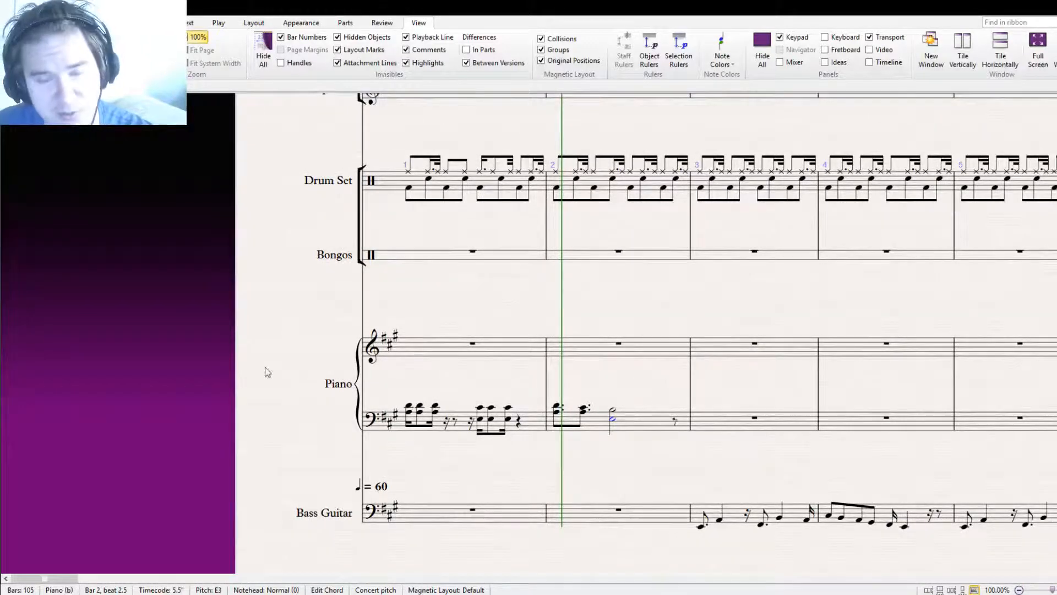
# Copy the piano's bass-staff pattern from bars 1–2 into bars 3–4
pyautogui.click(604, 411)
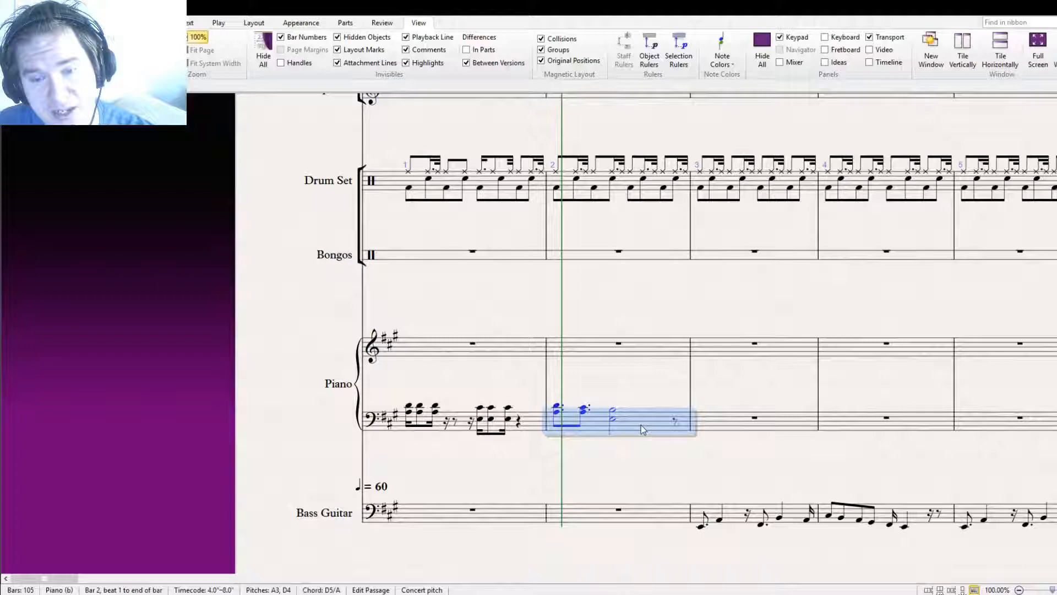
pyautogui.keyDown('shift'); pyautogui.click(467, 419); pyautogui.keyUp('shift')
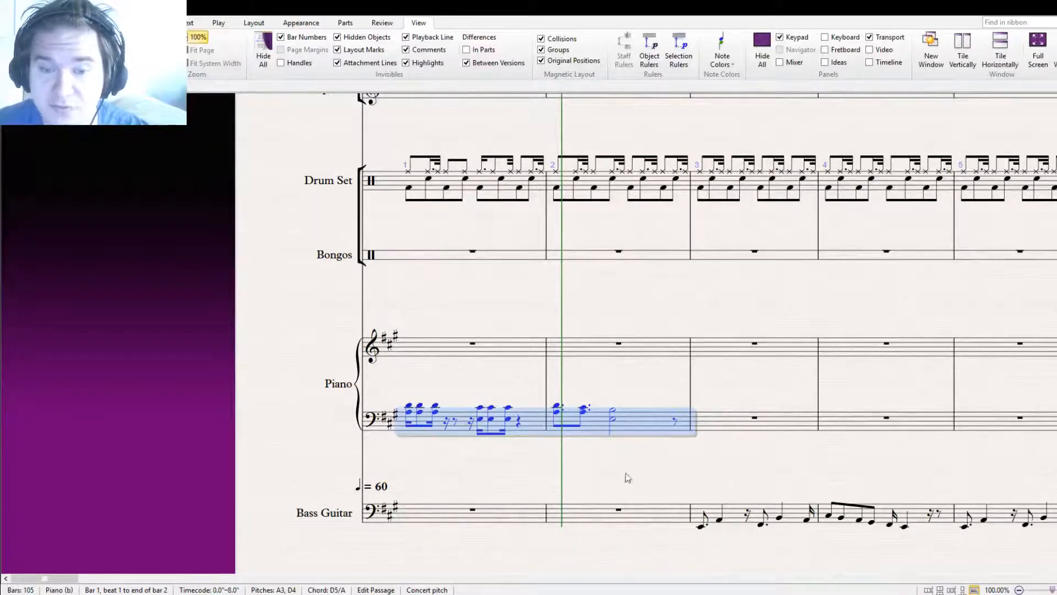
pyautogui.moveTo(663, 475); pyautogui.dragTo(616, 415)
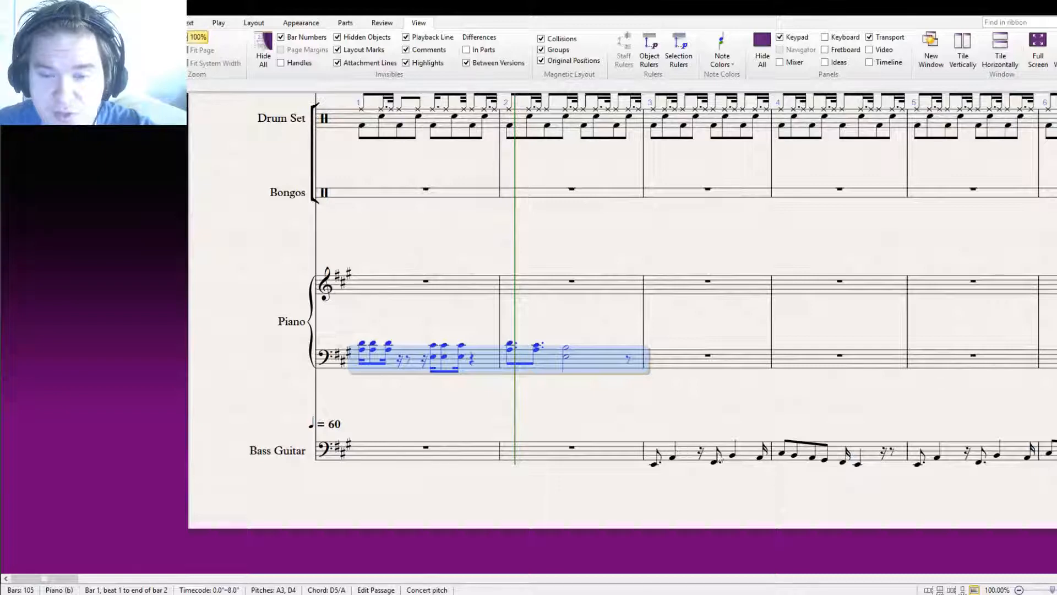
pyautogui.click(660, 465)
pyautogui.click(675, 461)
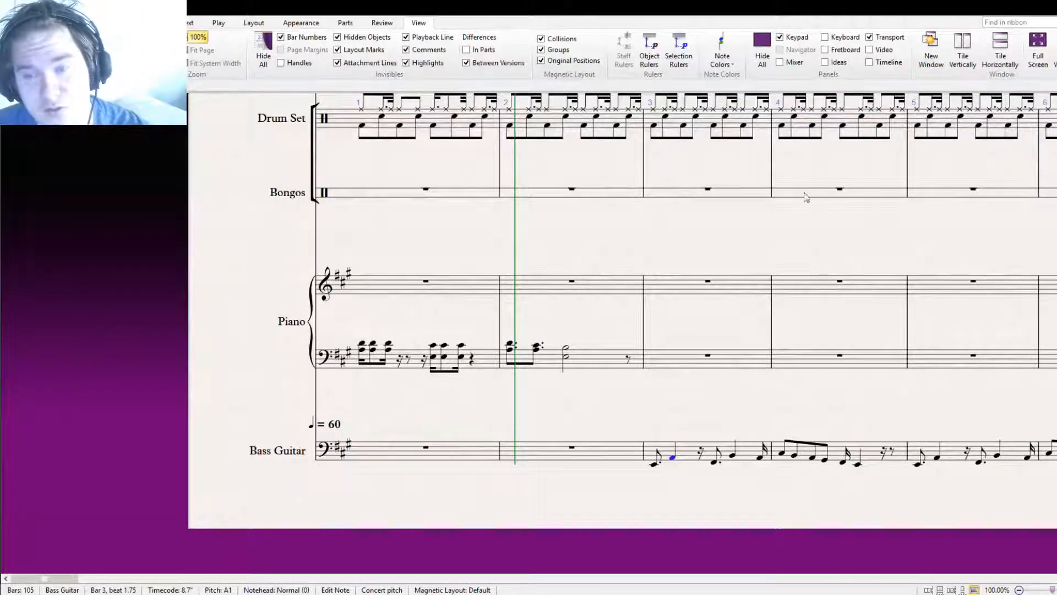
pyautogui.click(582, 358)
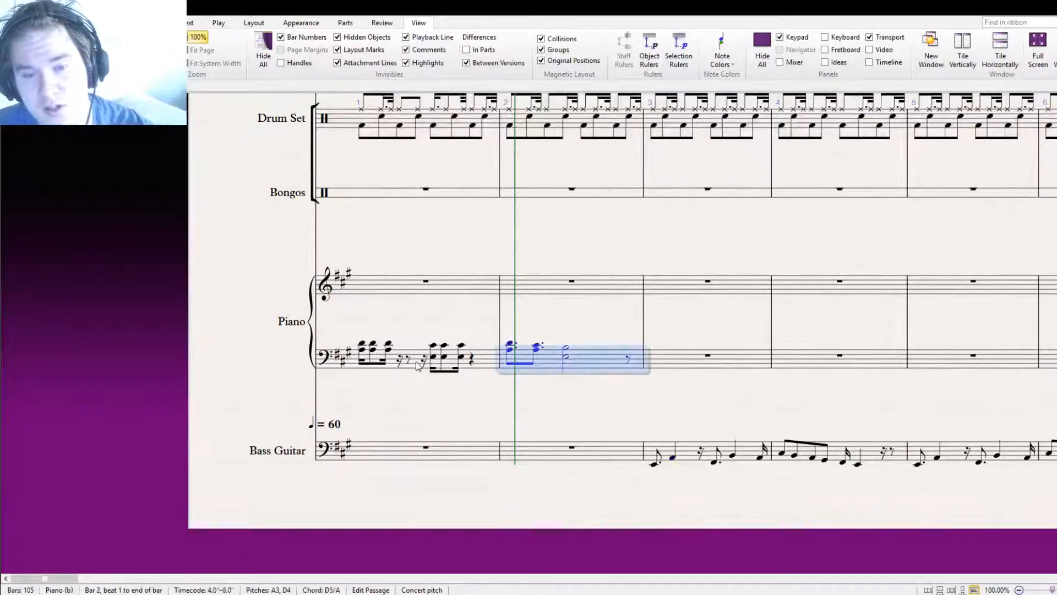
pyautogui.keyDown('shift'); pyautogui.click(416, 365); pyautogui.keyUp('shift')
pyautogui.keyDown('alt'); pyautogui.click(692, 368); pyautogui.keyUp('alt')
pyautogui.press('Escape')
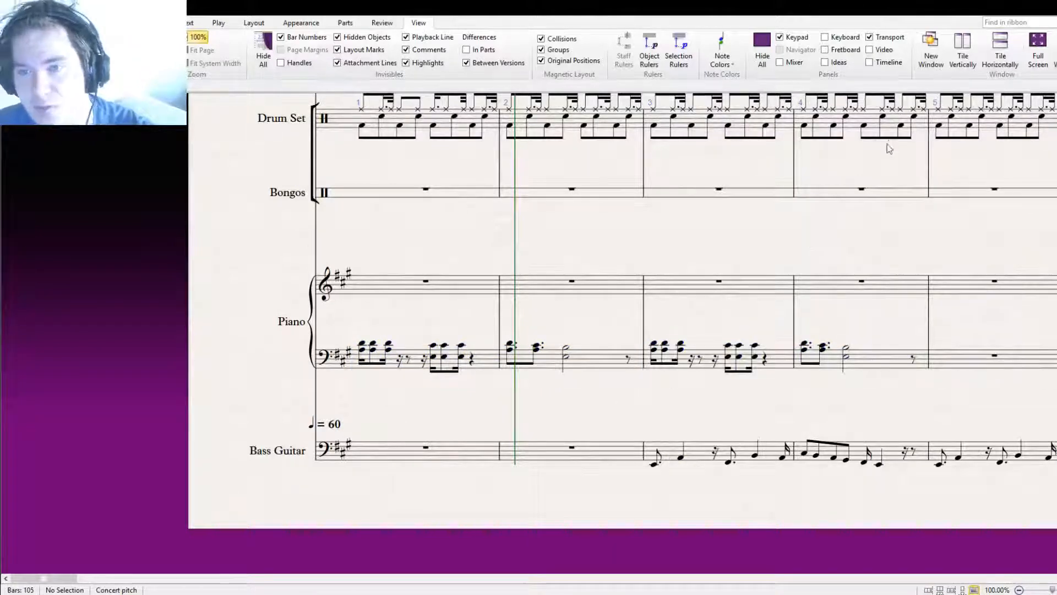
# Play back the opening bars to hear the copied piano pattern together with the drums and bass guitar
pyautogui.scroll(-3, 924, 134)
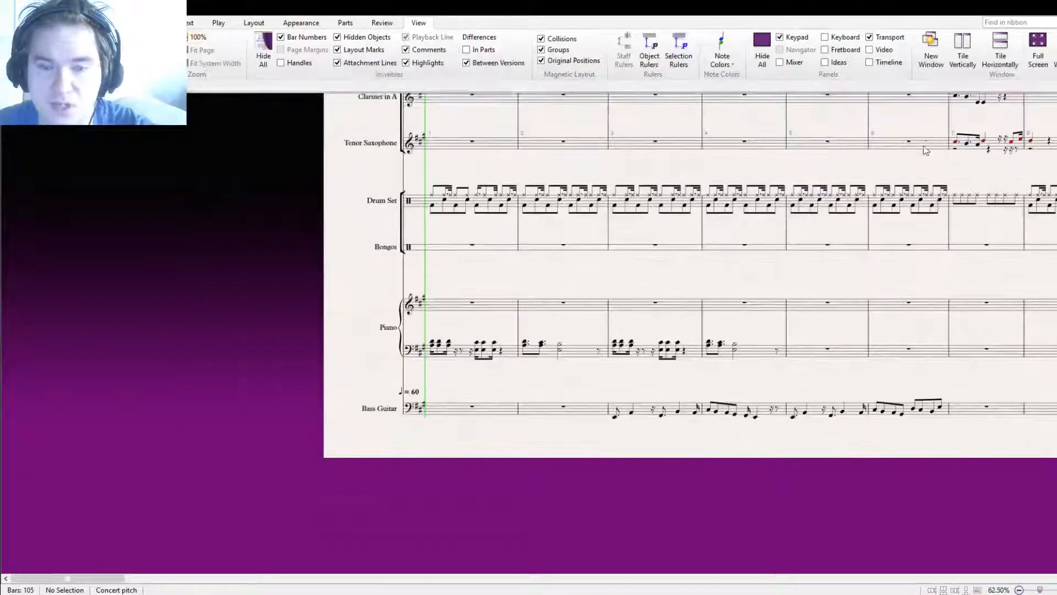
pyautogui.scroll(3, 599, 402)
pyautogui.press('space')
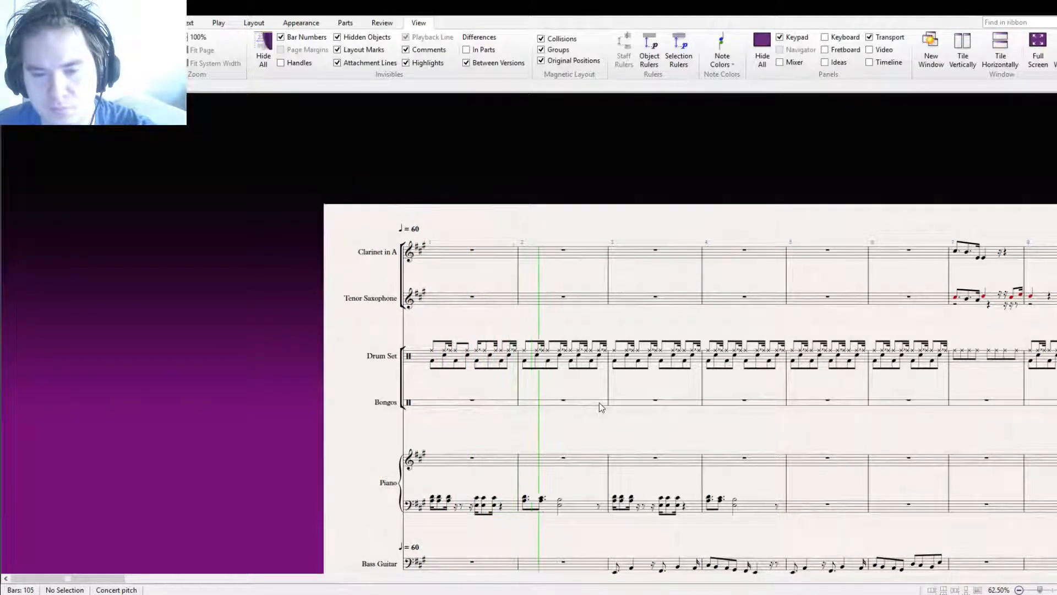
pyautogui.moveTo(663, 442); pyautogui.dragTo(540, 325)
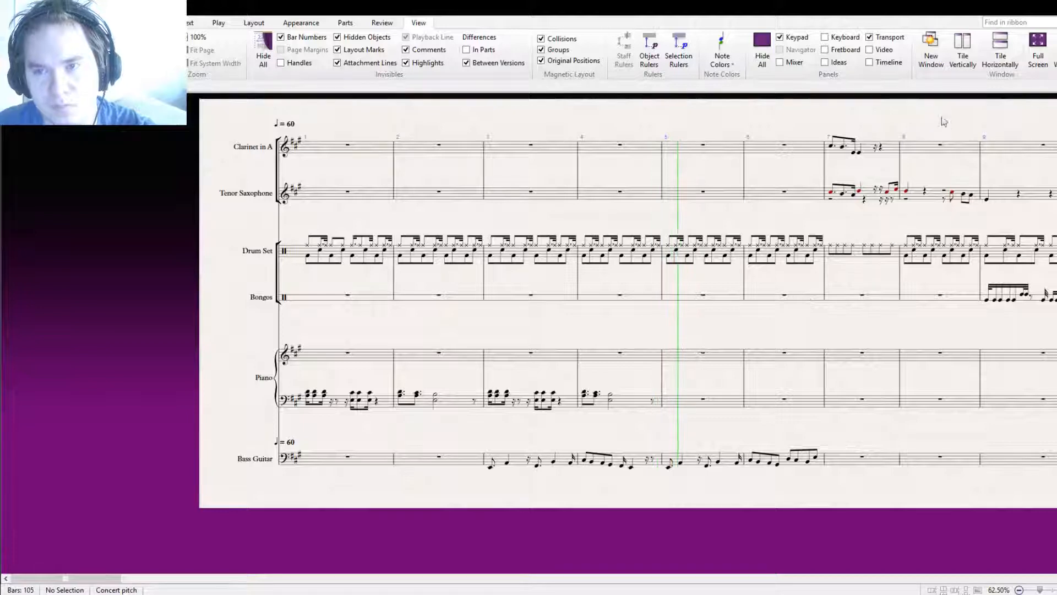
pyautogui.press('space')
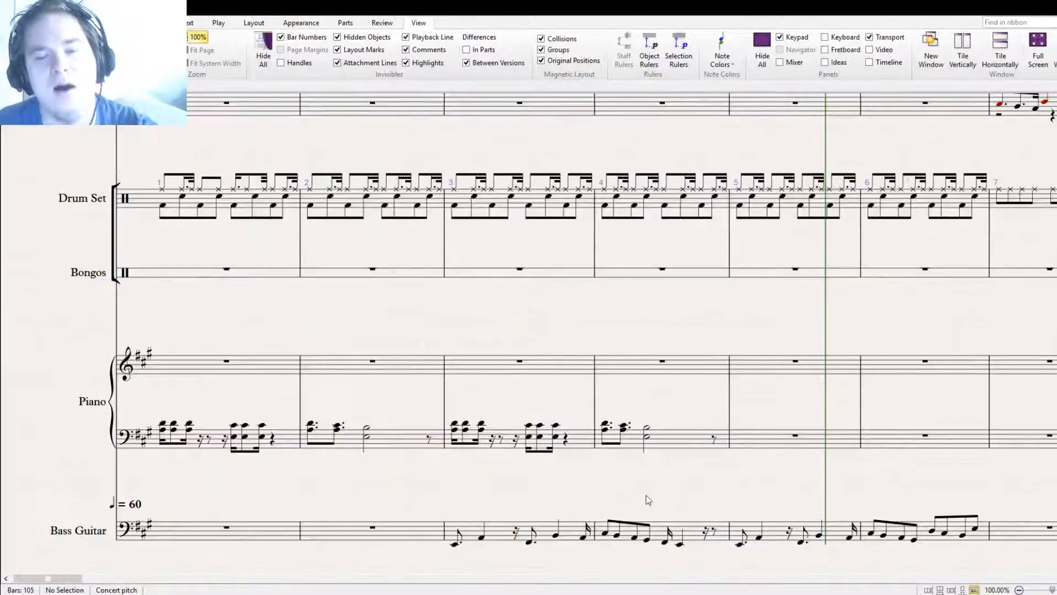
# Examine the bass guitar line in bars 3 to 6 alongside the other parts of the opening
pyautogui.moveTo(649, 497); pyautogui.dragTo(713, 343)
pyautogui.click(760, 381)
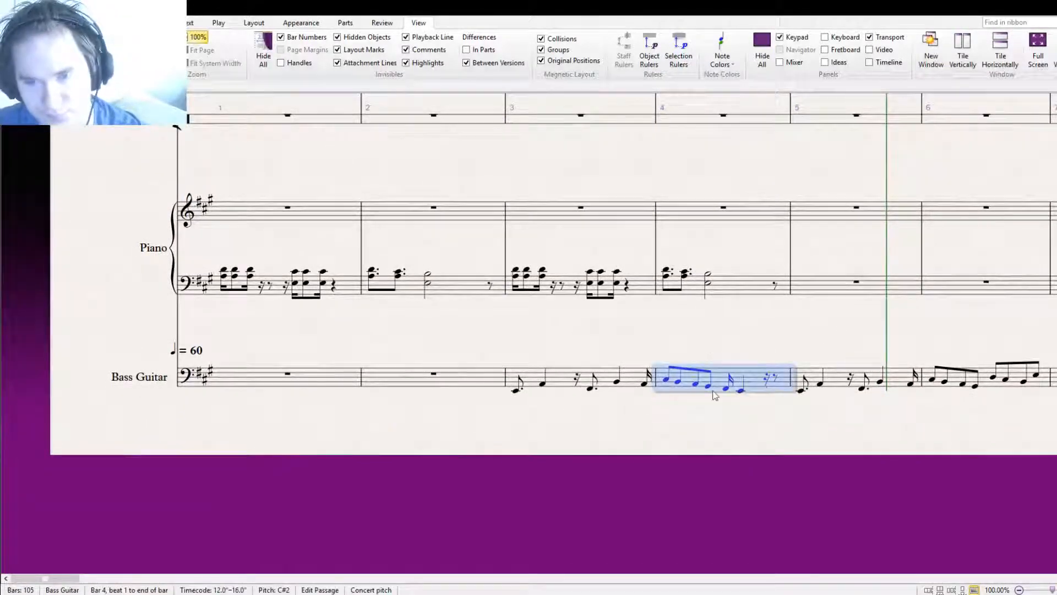
pyautogui.click(552, 380)
pyautogui.moveTo(777, 404); pyautogui.dragTo(618, 455)
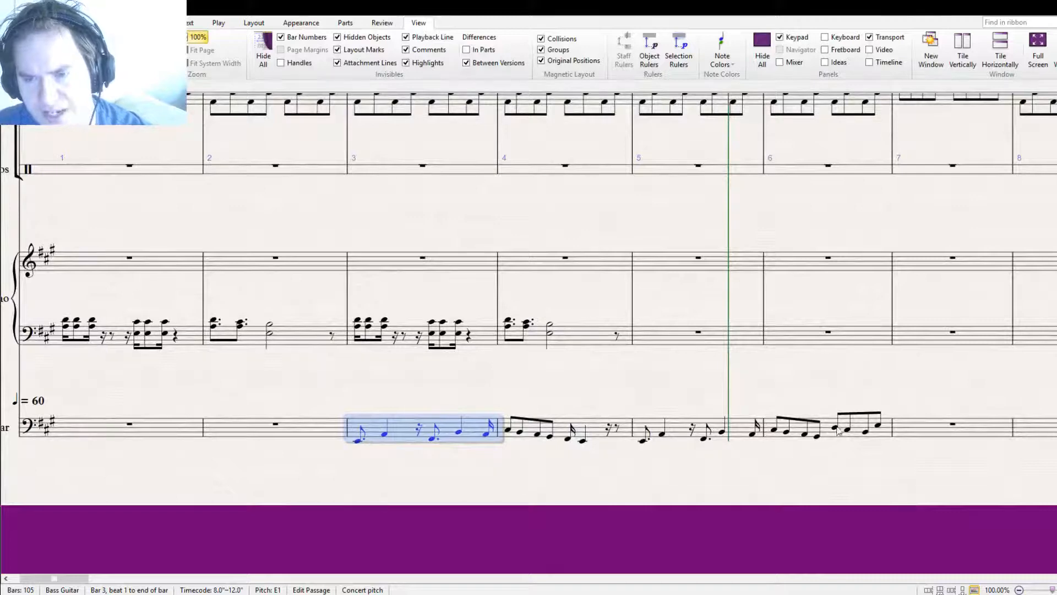
pyautogui.keyDown('shift'); pyautogui.click(818, 437); pyautogui.keyUp('shift')
pyautogui.moveTo(269, 184); pyautogui.dragTo(351, 264)
pyautogui.click(533, 468)
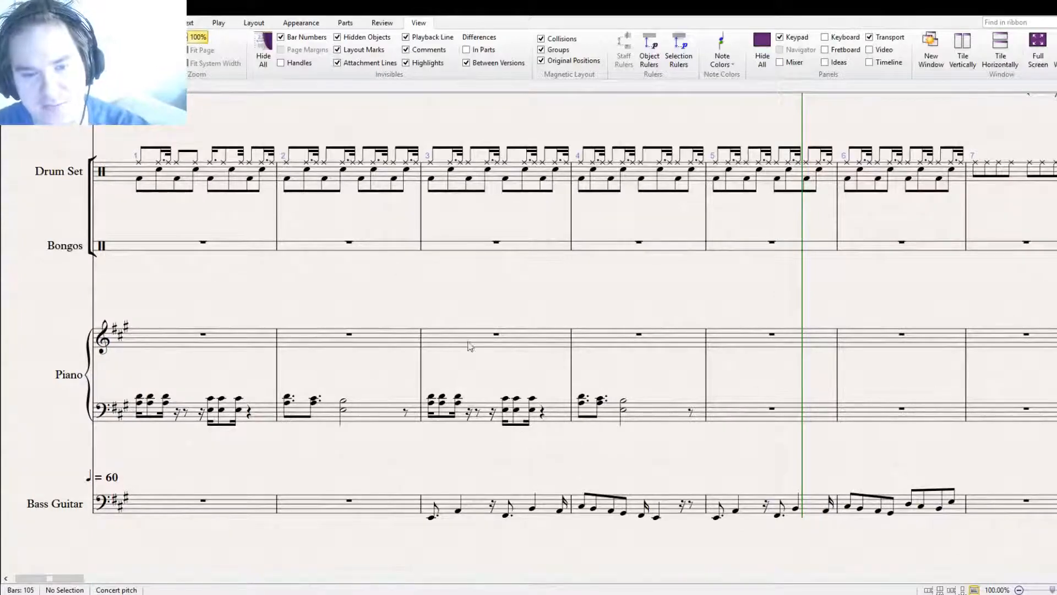
pyautogui.moveTo(441, 320); pyautogui.dragTo(519, 347)
pyautogui.moveTo(622, 311); pyautogui.dragTo(290, 411)
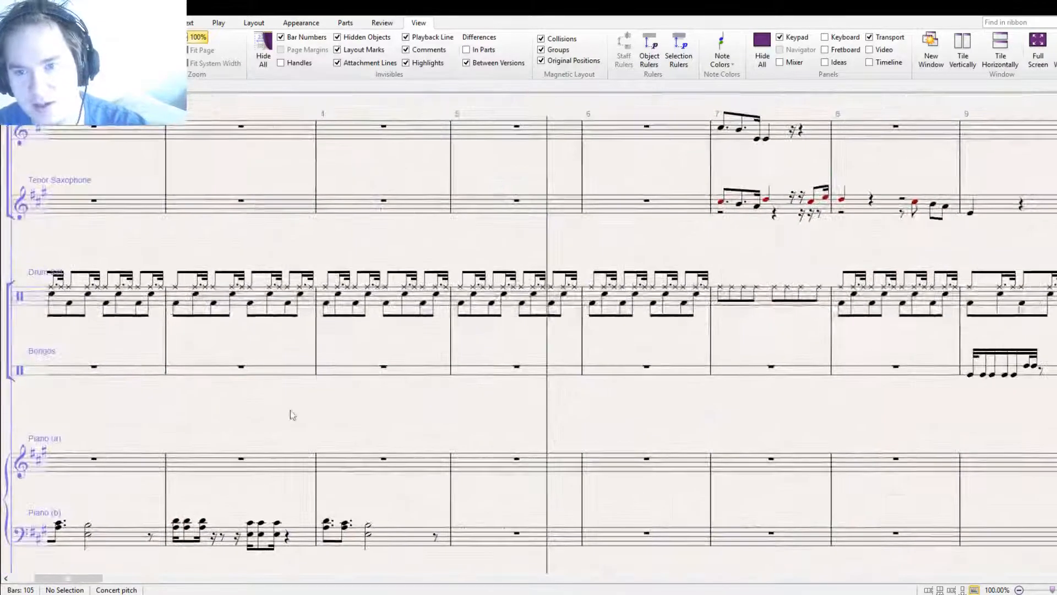
pyautogui.moveTo(490, 417); pyautogui.dragTo(656, 351)
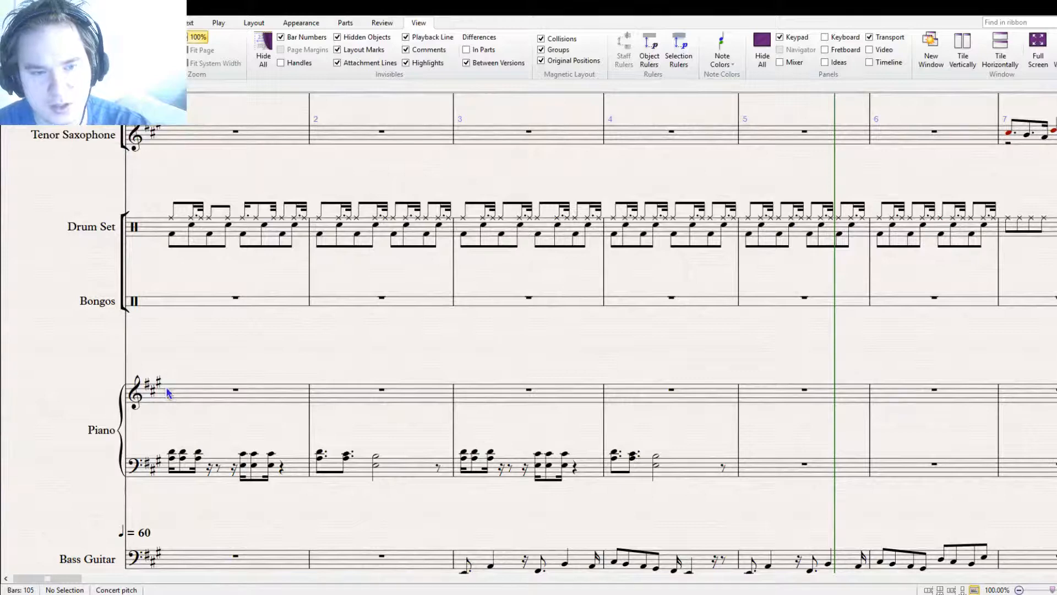
# Lengthen the kick on beat 2 and the snare on beat 3.5 of drum set bar 1 to quarter notes
pyautogui.moveTo(330, 290); pyautogui.dragTo(400, 359)
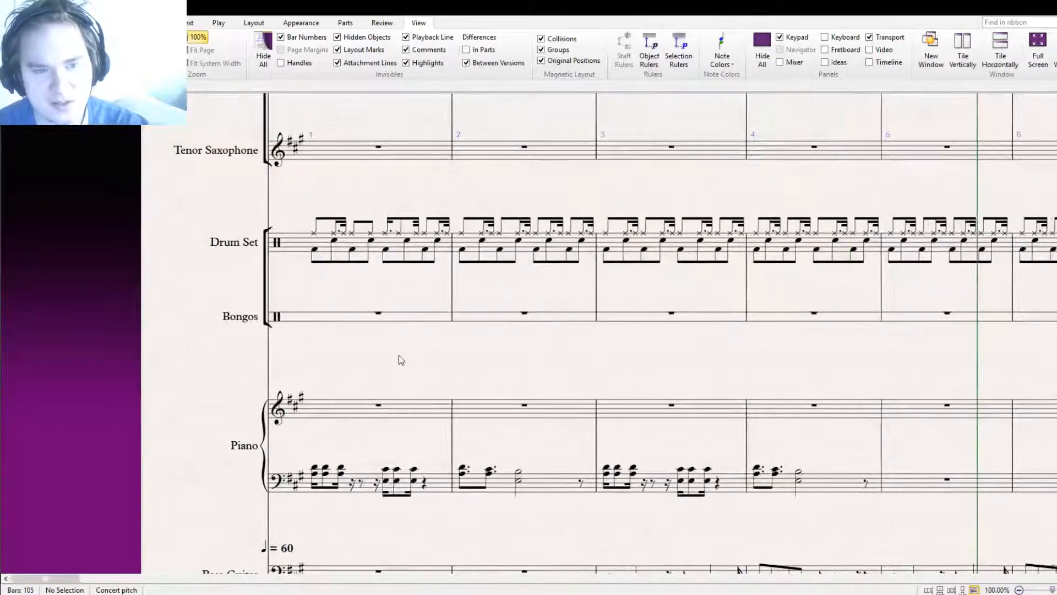
pyautogui.click(333, 242)
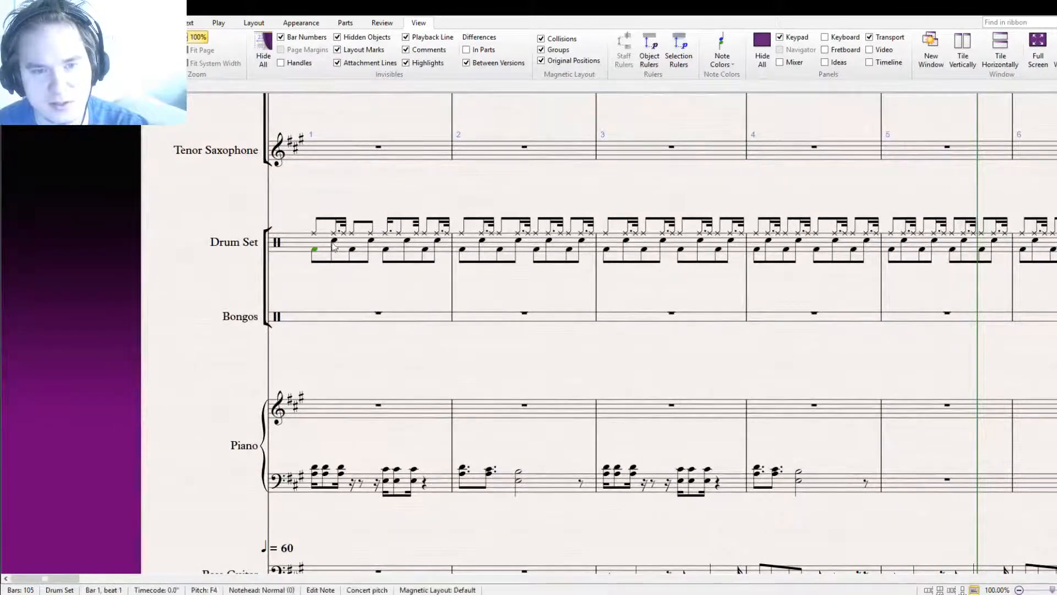
pyautogui.click(353, 251)
pyautogui.press('4')
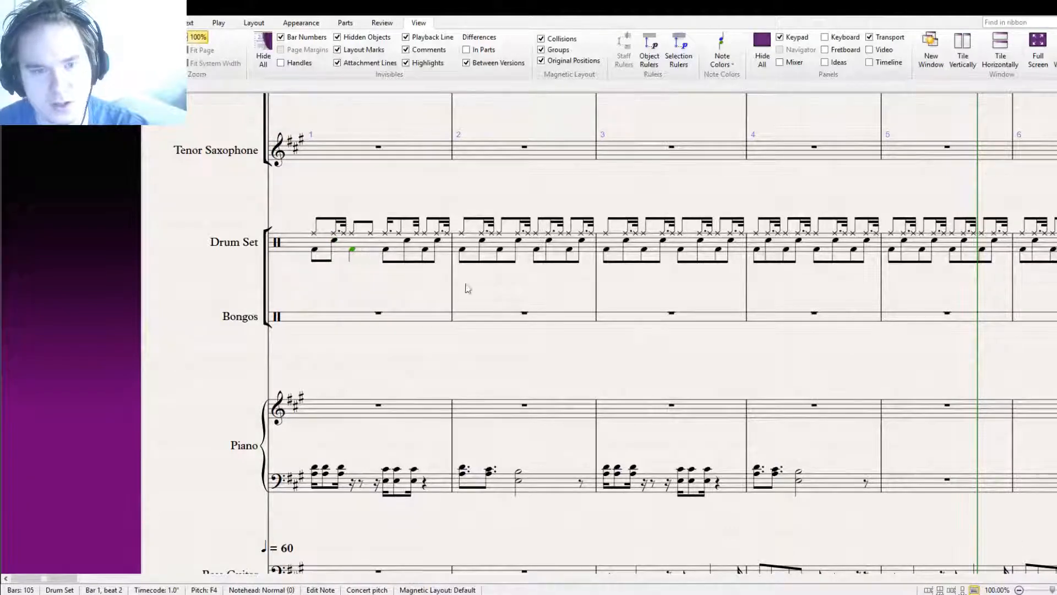
pyautogui.click(407, 240)
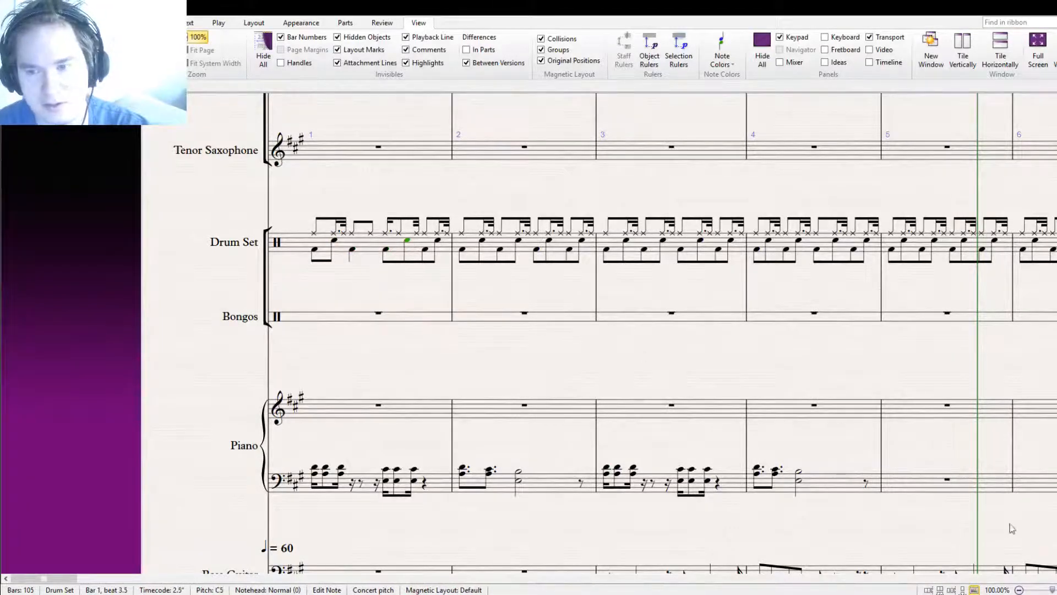
pyautogui.click(417, 254)
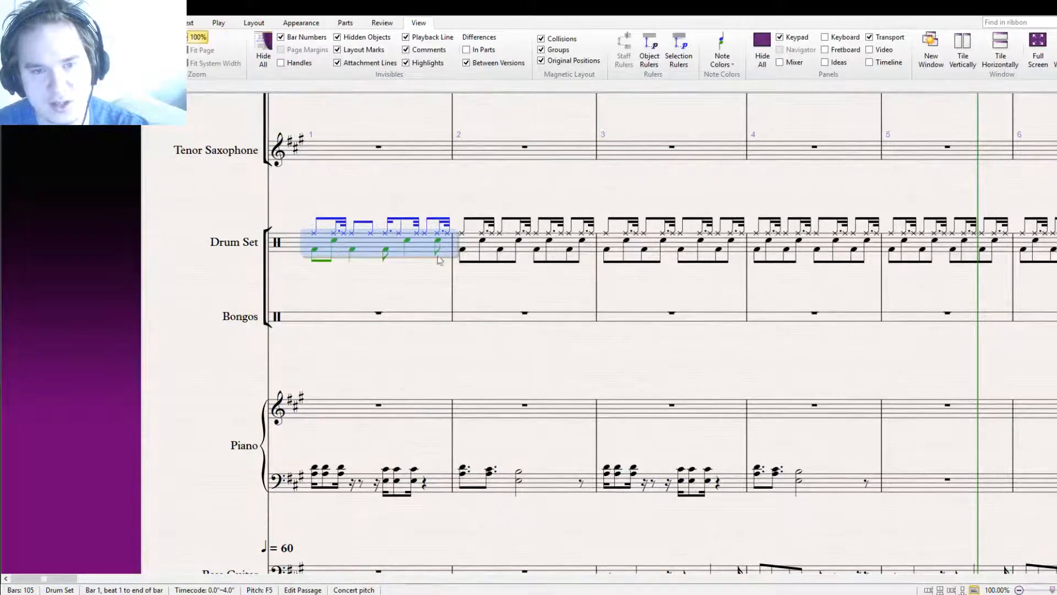
# Try lengthening the kick on beat 1 of drum set bar 2 to a quarter note, and undo the change
pyautogui.click(465, 258)
pyautogui.click(463, 252)
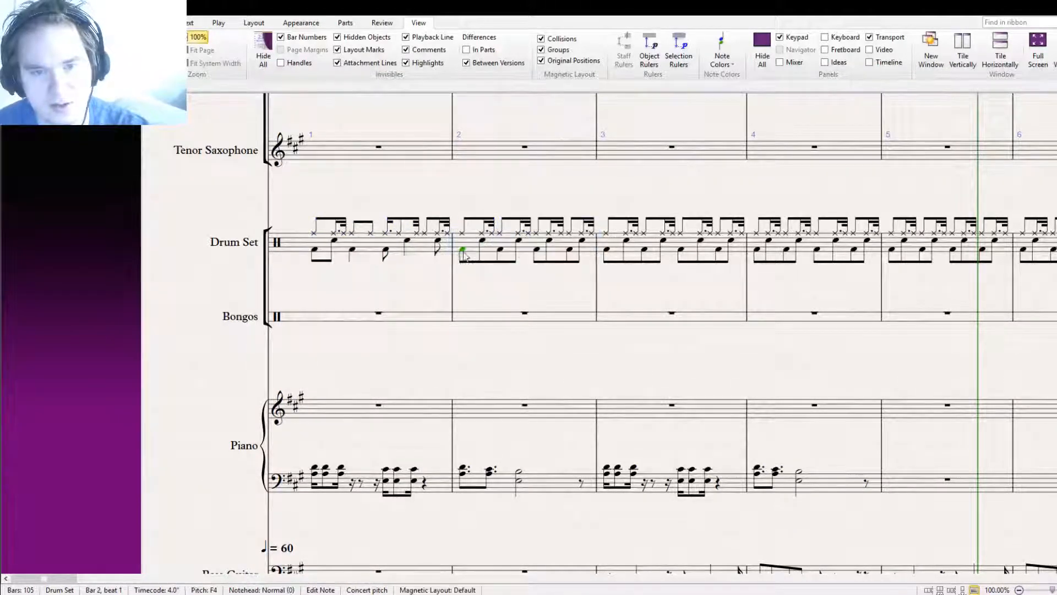
pyautogui.press('4')
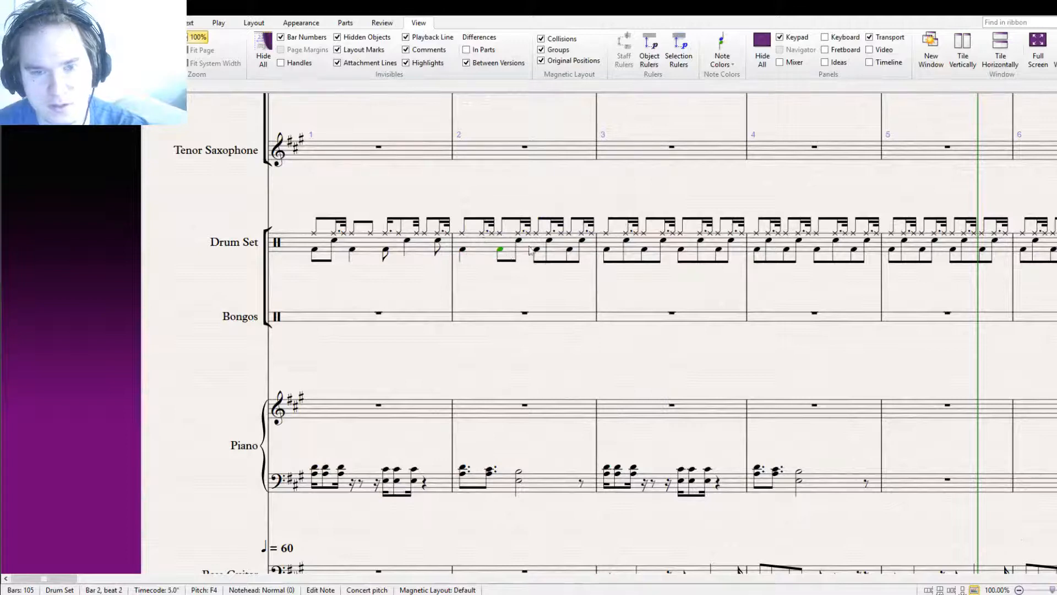
pyautogui.hotkey('ctrl', 'z')
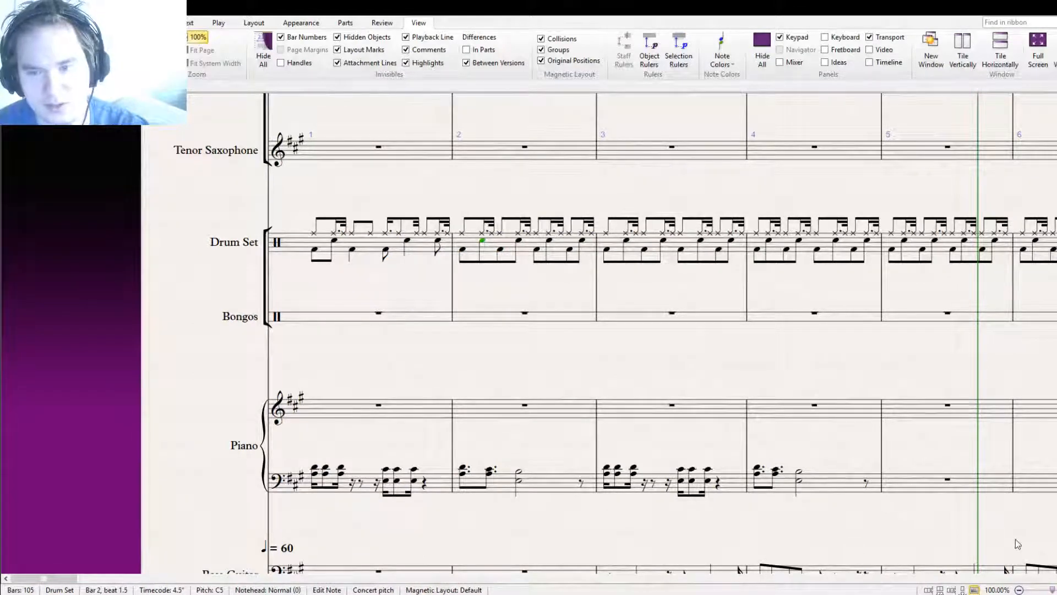
# Lengthen the snare on beat 1.5 of drum set bar 2 to a quarter note and clear the selection
pyautogui.click(1017, 544)
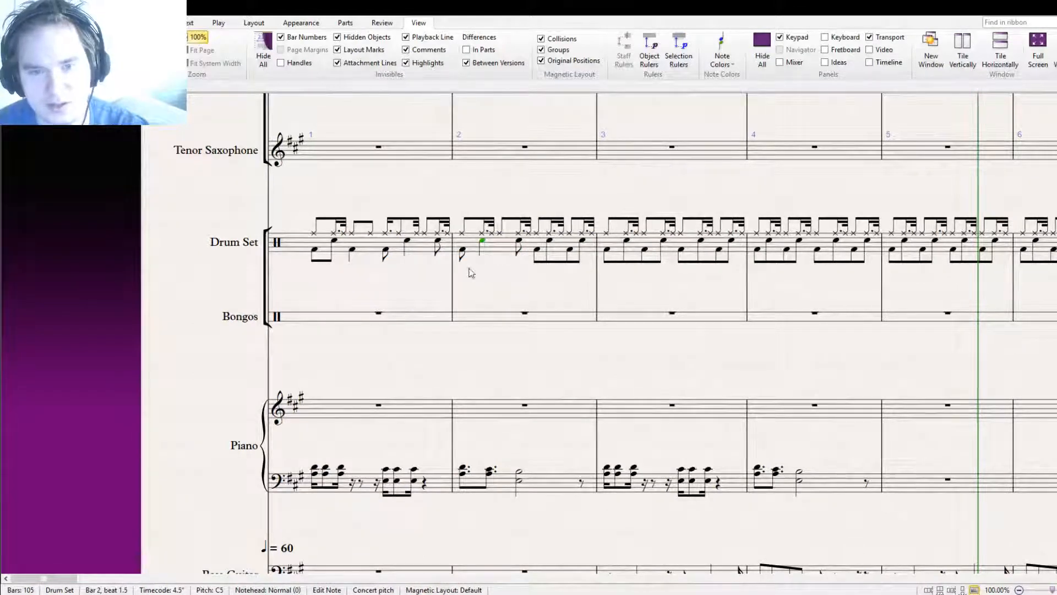
pyautogui.click(550, 241)
pyautogui.click(579, 278)
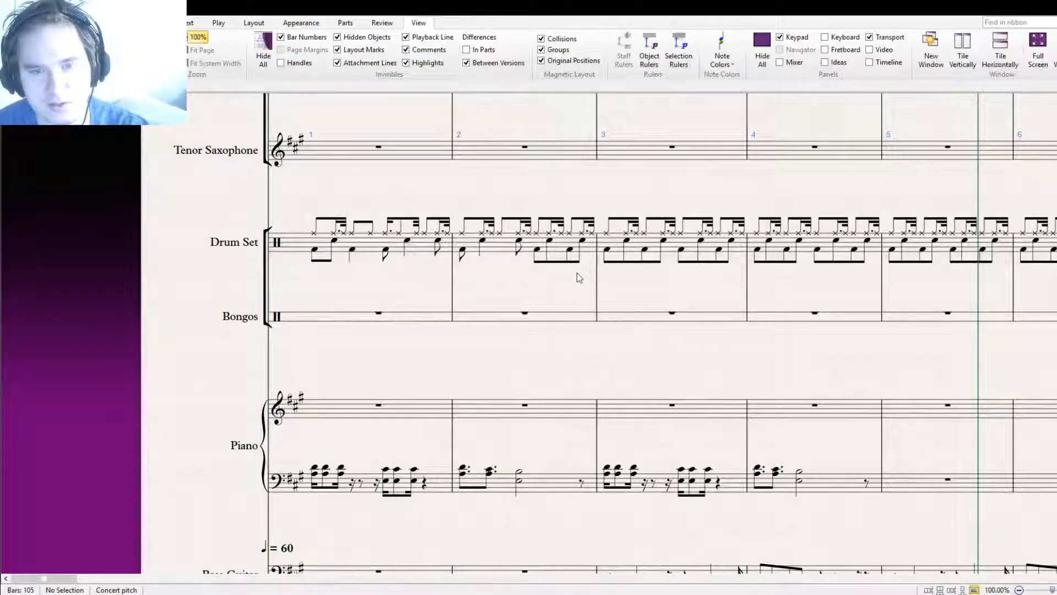
pyautogui.click(496, 249)
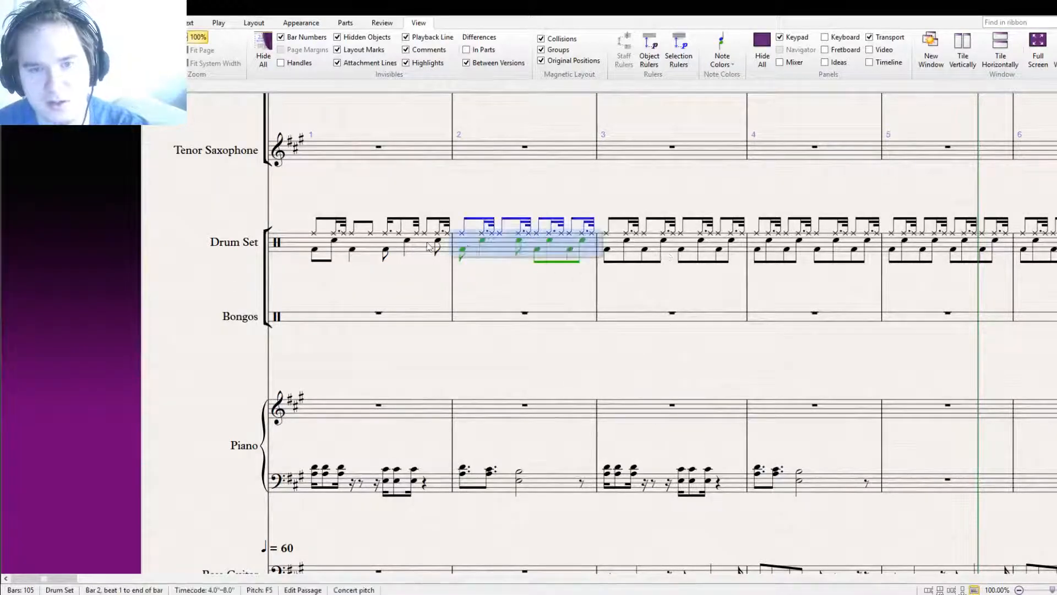
pyautogui.click(420, 244)
pyautogui.keyDown('shift'); pyautogui.click(786, 251); pyautogui.keyUp('shift')
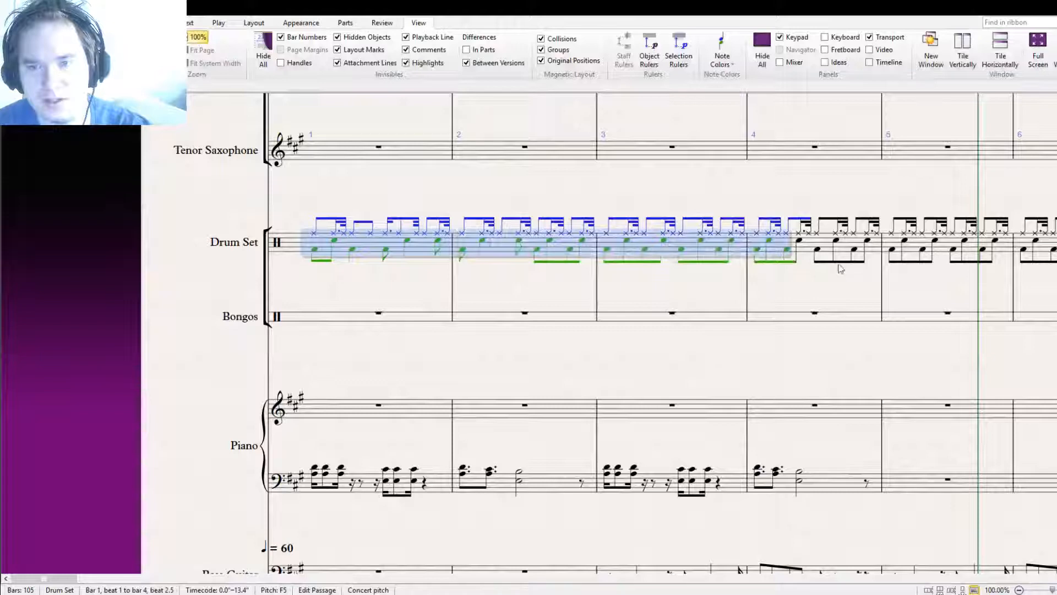
pyautogui.keyDown('shift'); pyautogui.click(815, 249); pyautogui.keyUp('shift')
# Replace the hi-hat figure from beat 3 of drum set bar 4 with dotted-eighth B5 cross notes on beats 3 and 3.75
pyautogui.moveTo(815, 272); pyautogui.dragTo(754, 297)
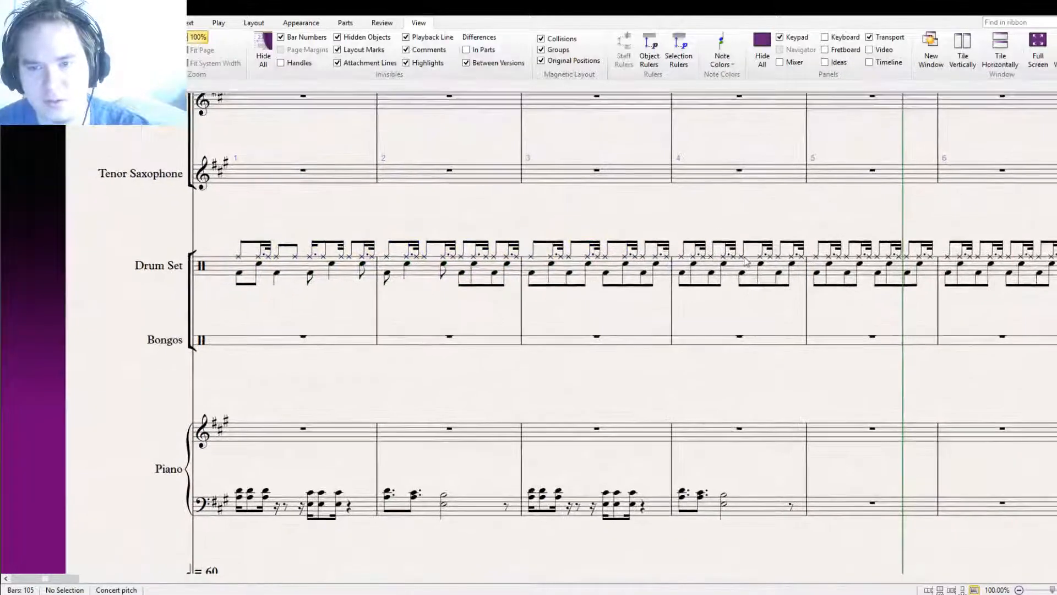
pyautogui.click(743, 258)
pyautogui.moveTo(742, 254); pyautogui.dragTo(739, 248)
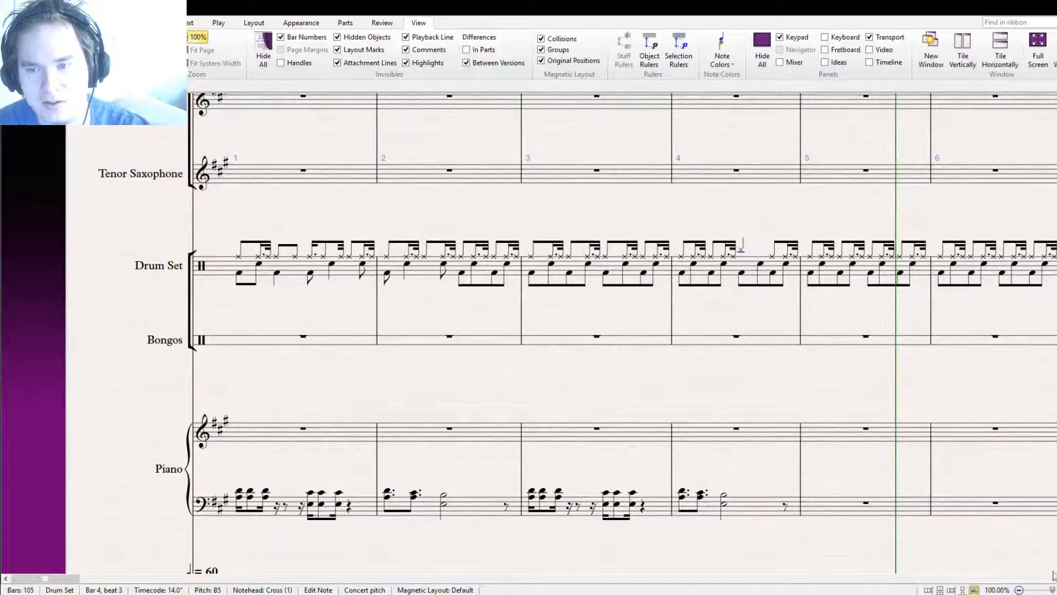
pyautogui.click(770, 264)
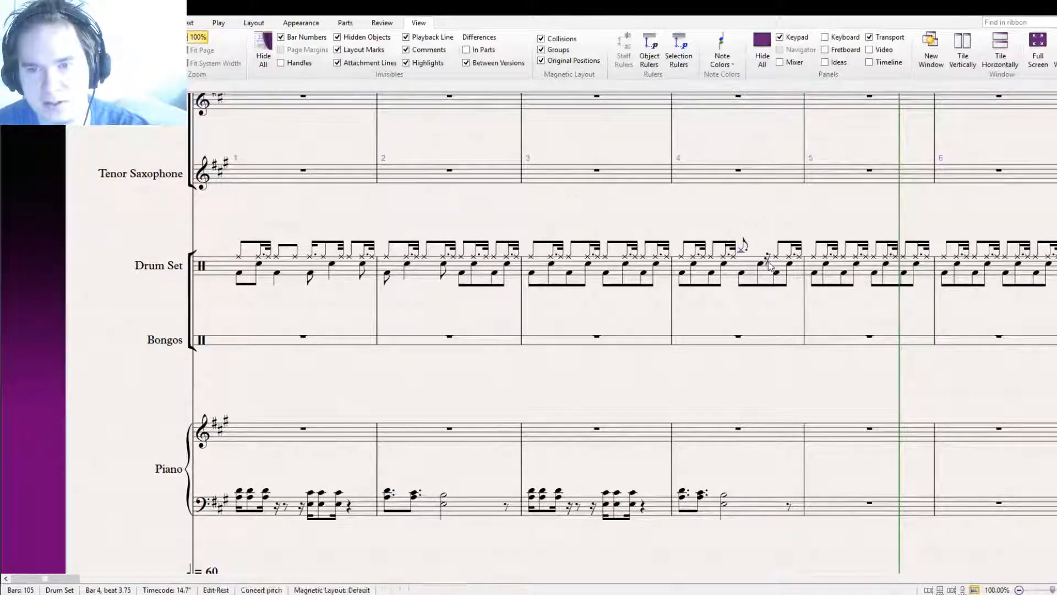
pyautogui.click(790, 252)
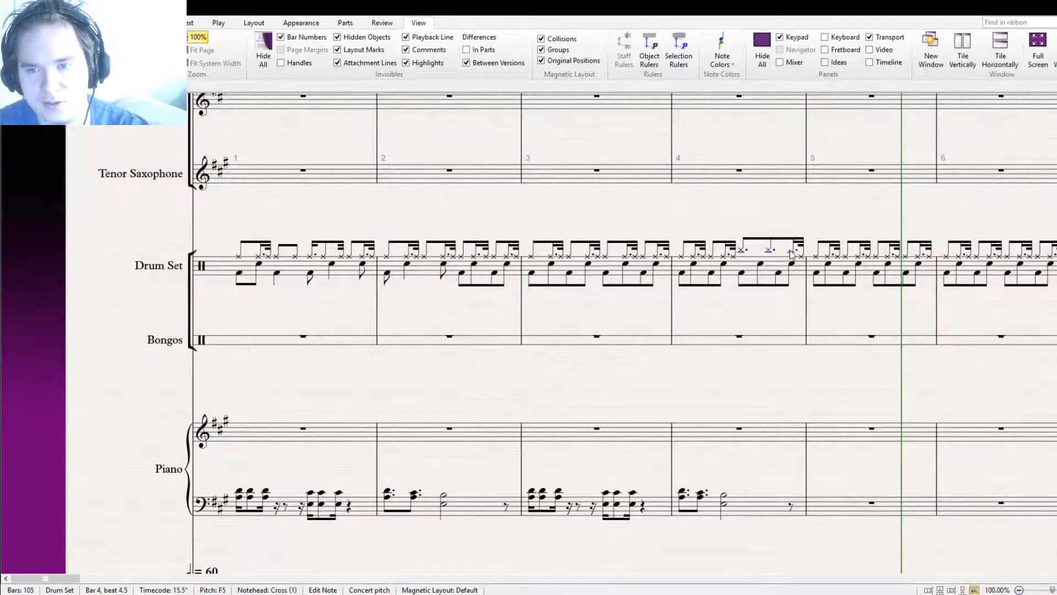
pyautogui.click(801, 257)
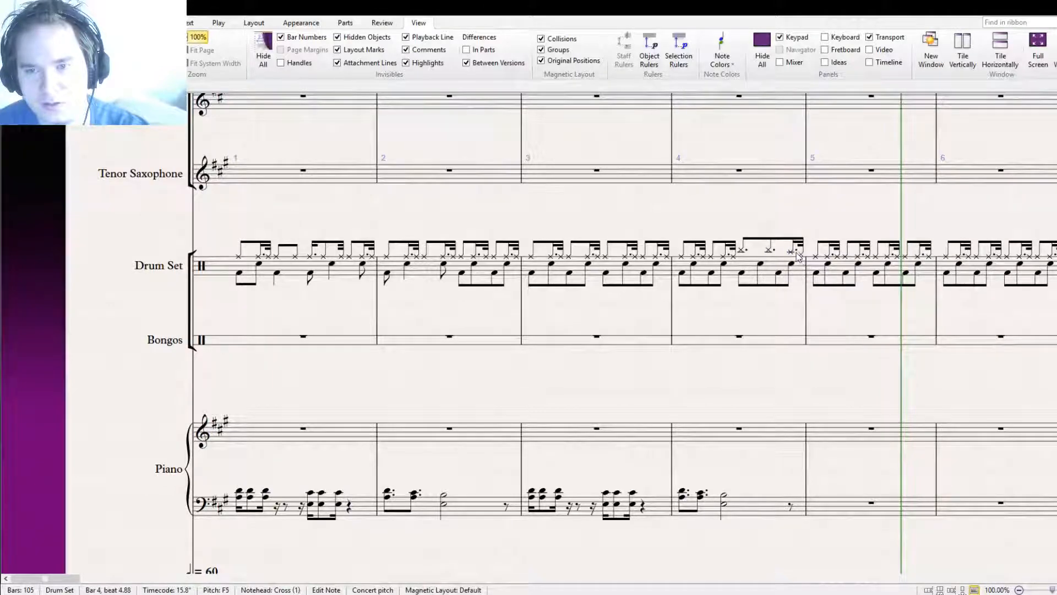
pyautogui.click(751, 271)
pyautogui.moveTo(312, 275); pyautogui.dragTo(355, 281)
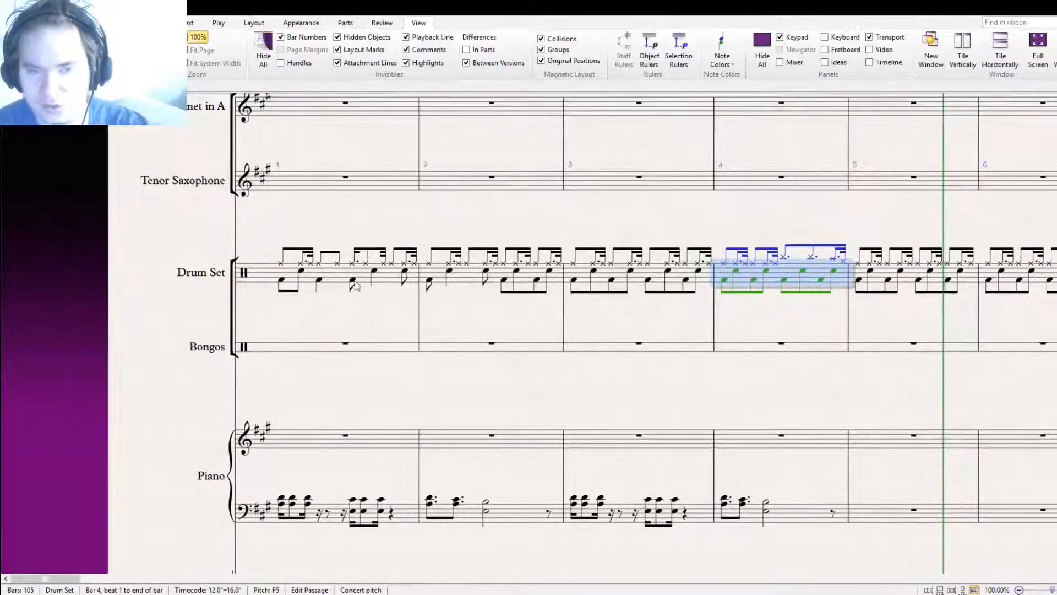
pyautogui.keyDown('shift'); pyautogui.click(379, 284); pyautogui.keyUp('shift')
pyautogui.moveTo(861, 309); pyautogui.dragTo(708, 328)
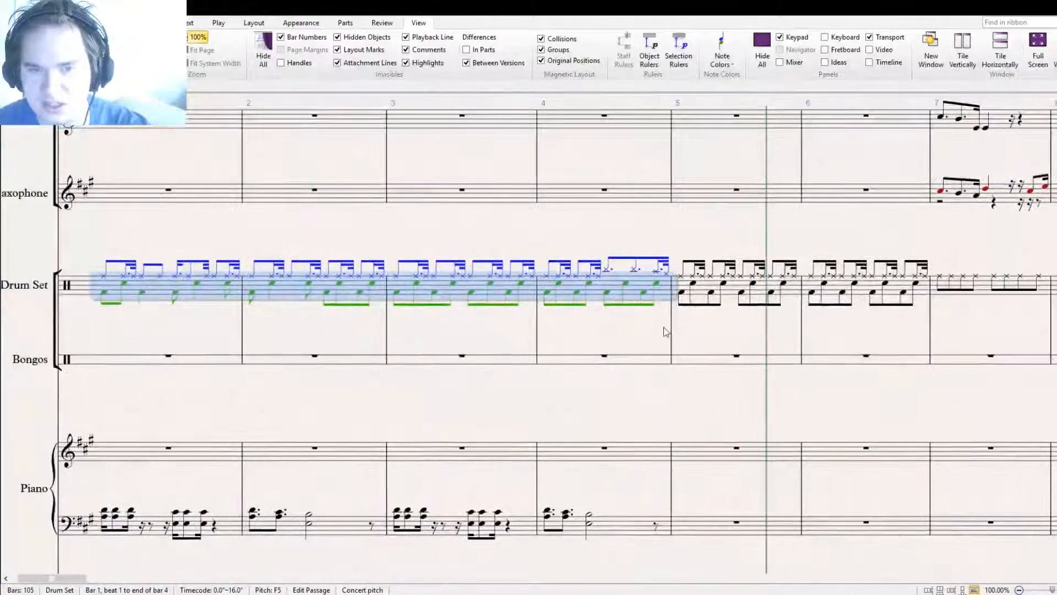
pyautogui.press('Escape')
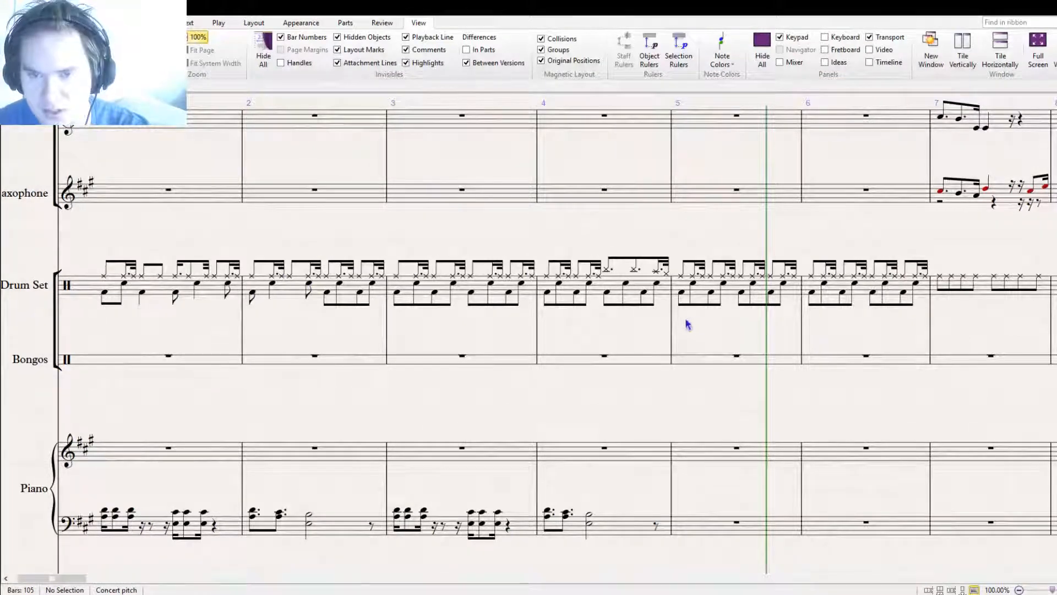
# Insert two empty bars before bar 5 and copy drum set bars 1 to 4 into bars 5 to 8
pyautogui.hotkey('ctrl', 'z')
pyautogui.moveTo(632, 325); pyautogui.dragTo(656, 361)
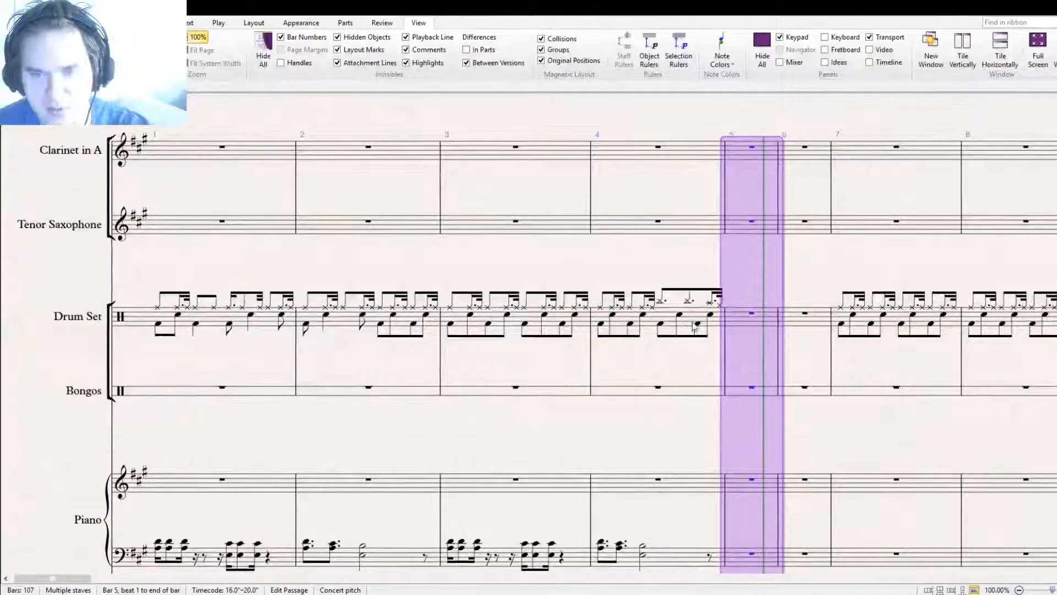
pyautogui.click(695, 328)
pyautogui.keyDown('shift'); pyautogui.click(268, 329); pyautogui.keyUp('shift')
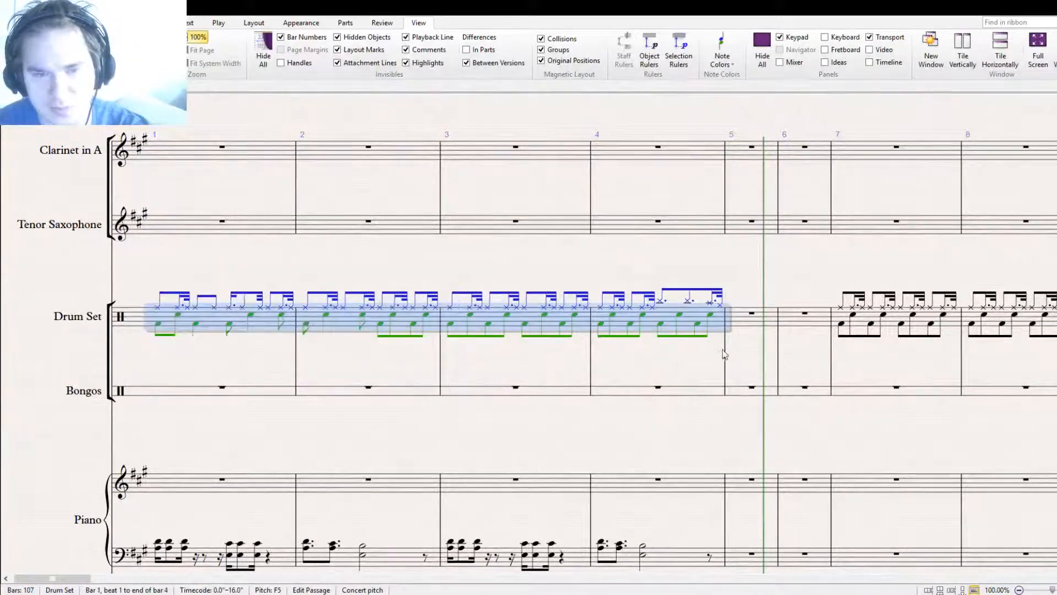
pyautogui.moveTo(739, 348); pyautogui.dragTo(626, 350)
pyautogui.click(624, 336)
pyautogui.hotkey('ctrl', 'v')
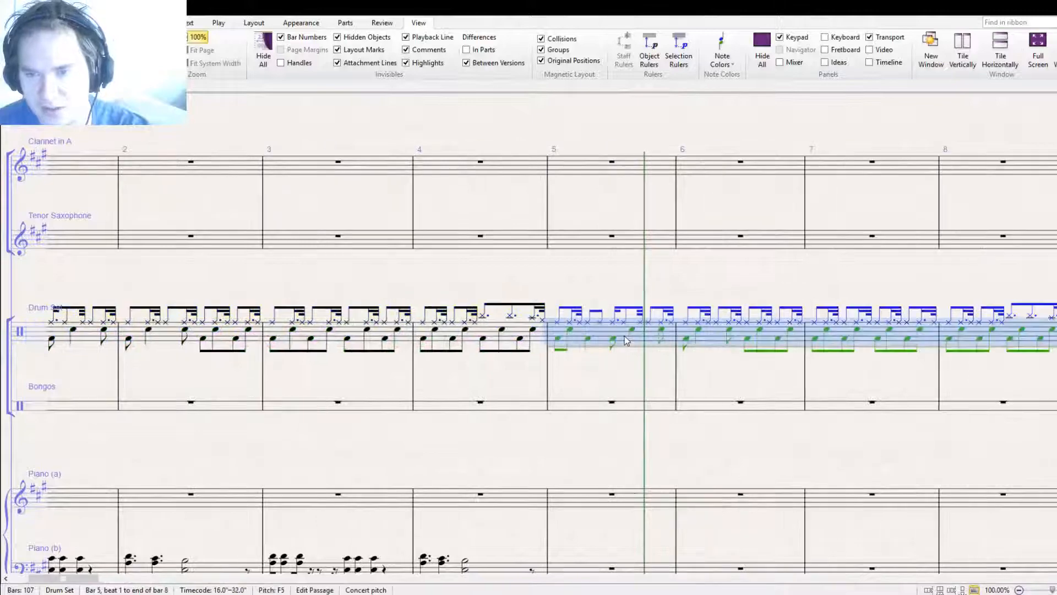
# Move the piano bass-staff and bass guitar music of bars 1 to 4 so that it starts at bar 3
pyautogui.moveTo(501, 390); pyautogui.dragTo(673, 209)
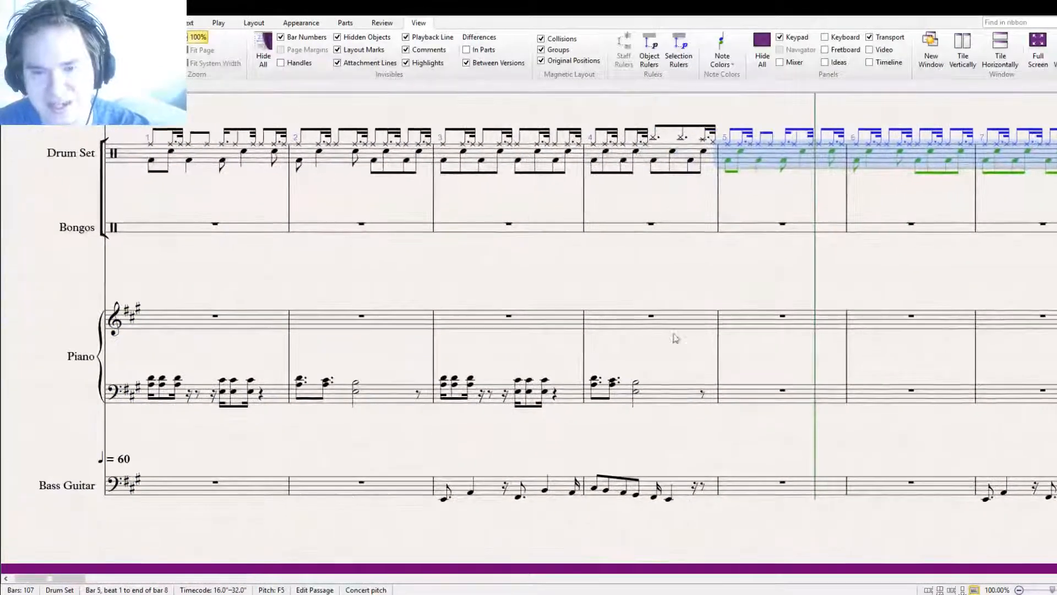
pyautogui.click(680, 490)
pyautogui.keyDown('shift'); pyautogui.click(282, 400); pyautogui.keyUp('shift')
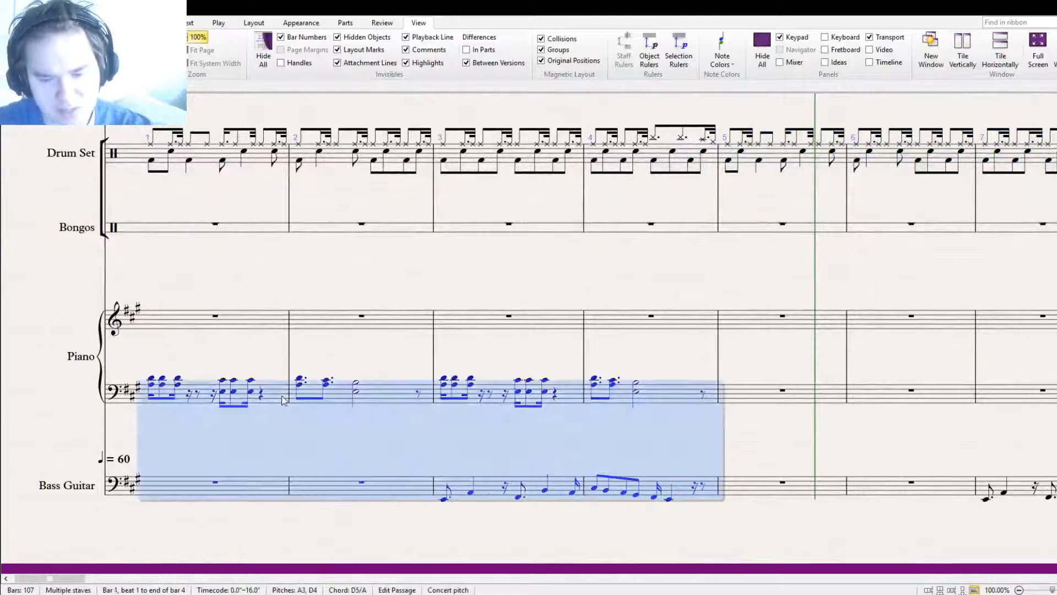
pyautogui.press('Delete')
pyautogui.press('Escape')
pyautogui.click(460, 394)
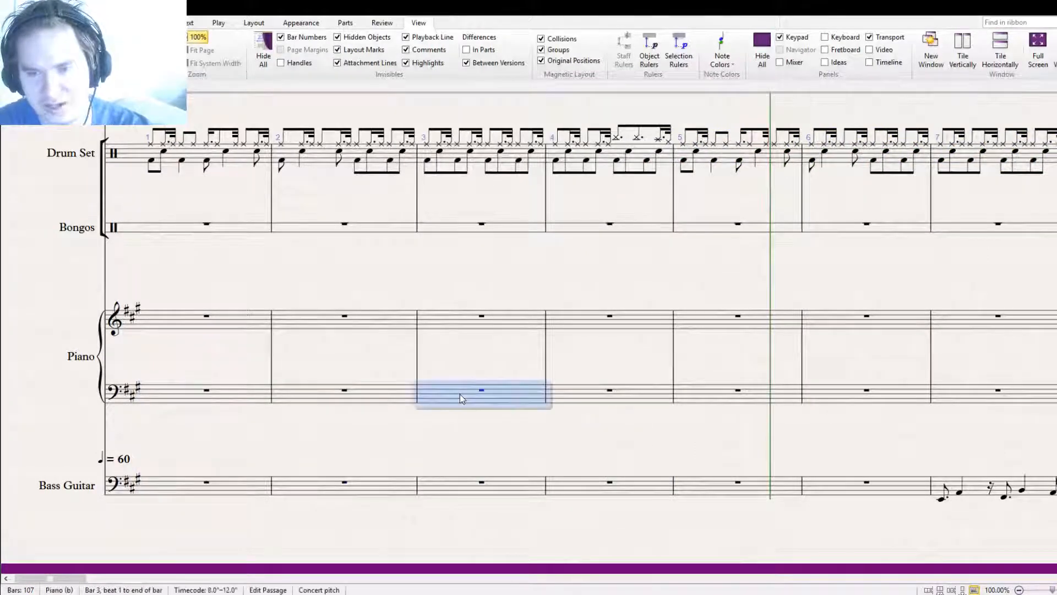
pyautogui.hotkey('ctrl', 'v')
pyautogui.press('Escape')
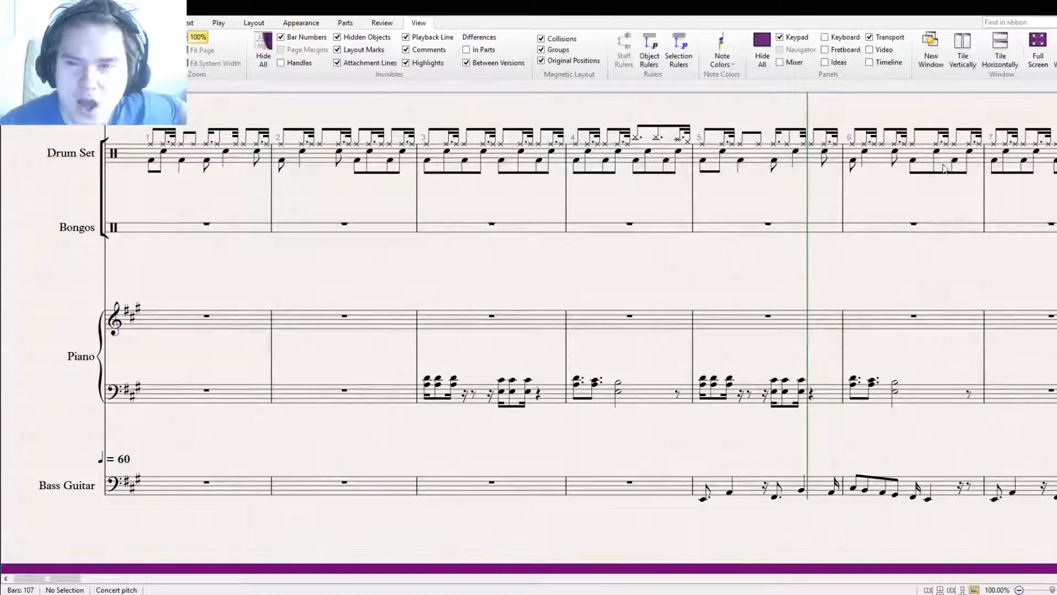
# Insert an empty bar before the first bar and move the tempo marking to its start
pyautogui.press('[')
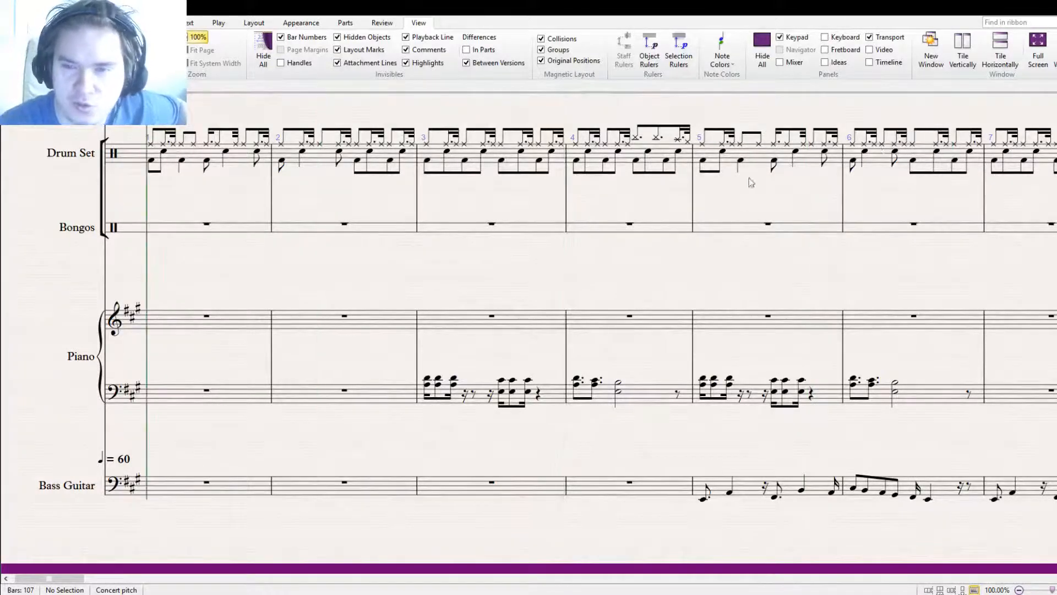
pyautogui.moveTo(496, 280); pyautogui.dragTo(738, 315)
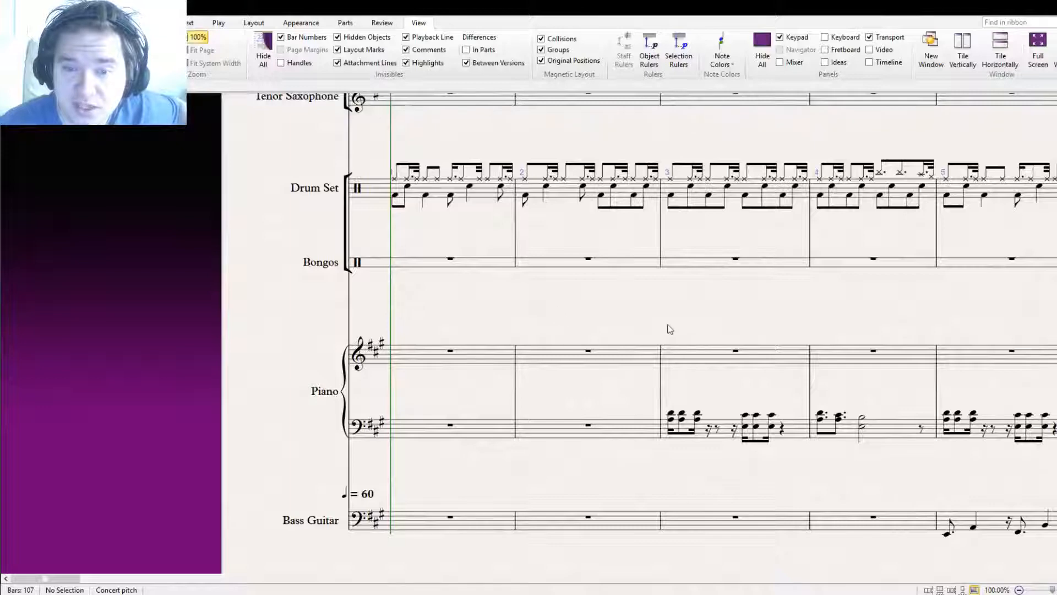
pyautogui.click(367, 232)
pyautogui.moveTo(517, 328); pyautogui.dragTo(658, 450)
pyautogui.moveTo(457, 128); pyautogui.dragTo(432, 133)
pyautogui.moveTo(640, 343); pyautogui.dragTo(568, 289)
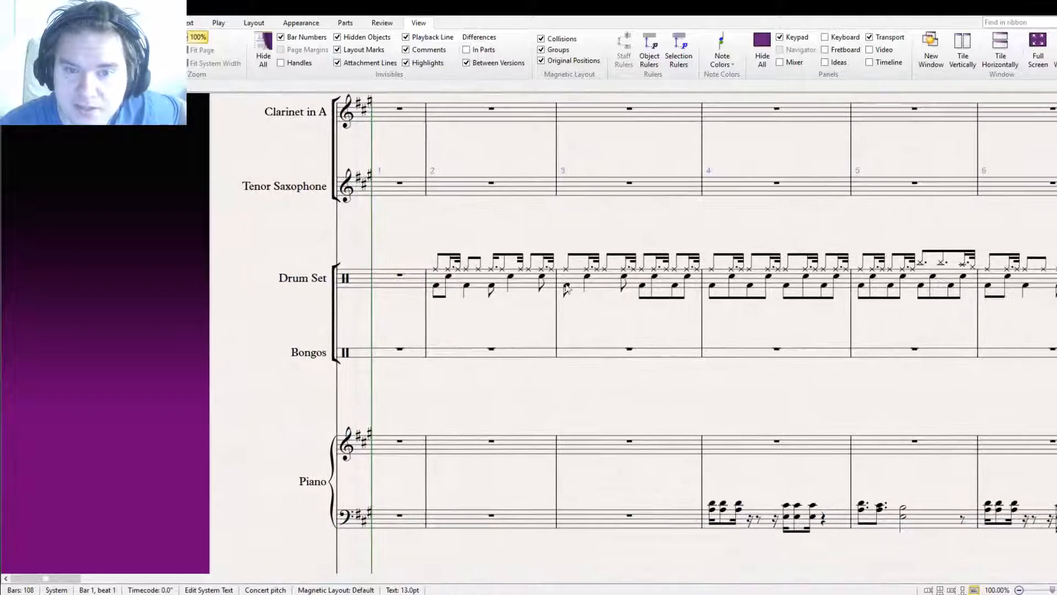
# Play back the opening from the start to check the drum, piano and bass guitar entries
pyautogui.moveTo(619, 396); pyautogui.dragTo(339, 416)
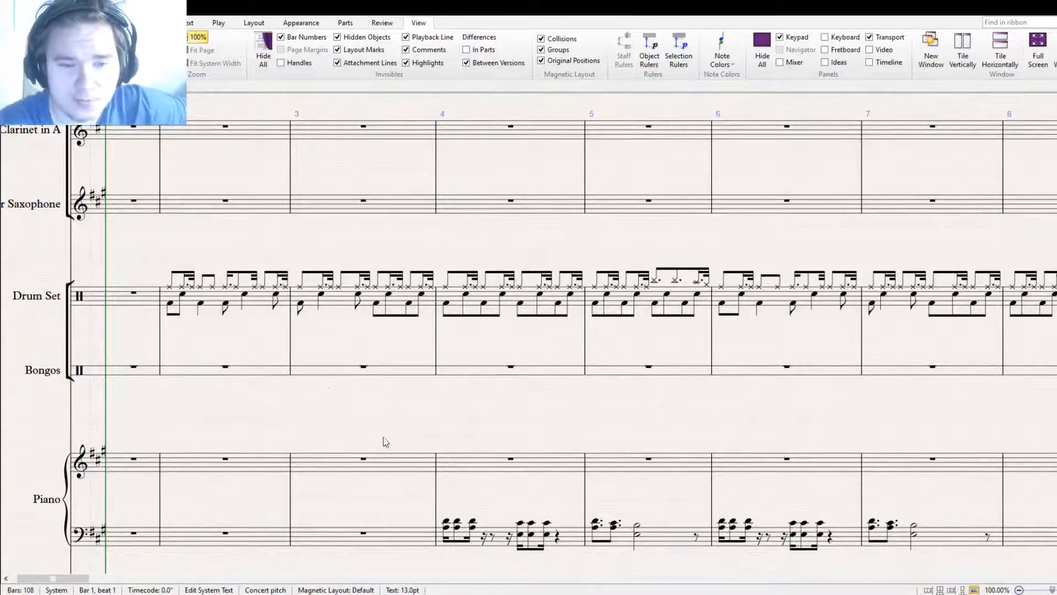
pyautogui.moveTo(385, 442); pyautogui.dragTo(457, 368)
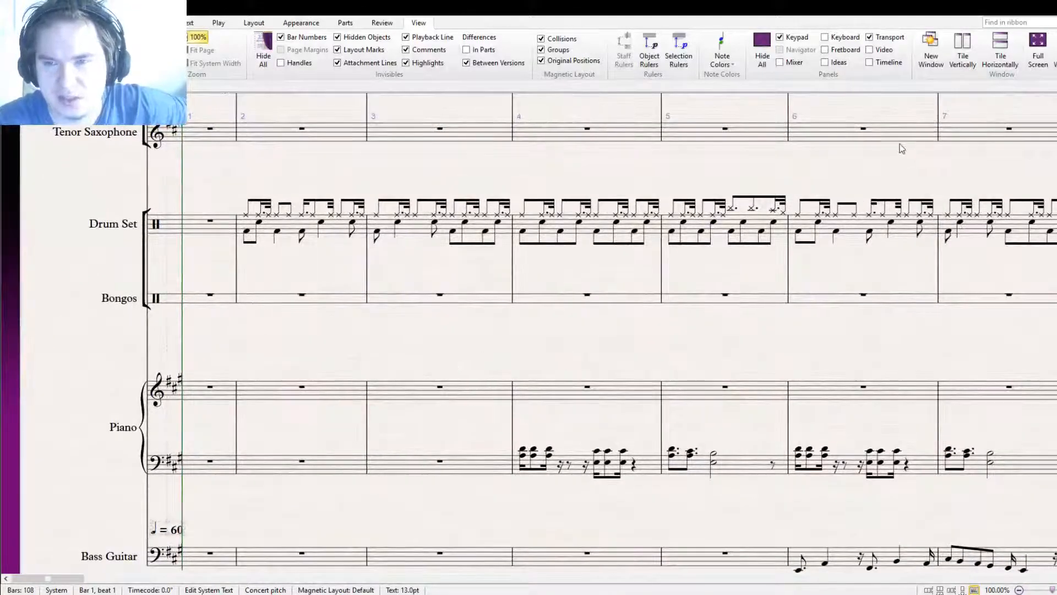
pyautogui.press(']')
pyautogui.press('[')
pyautogui.press('[')
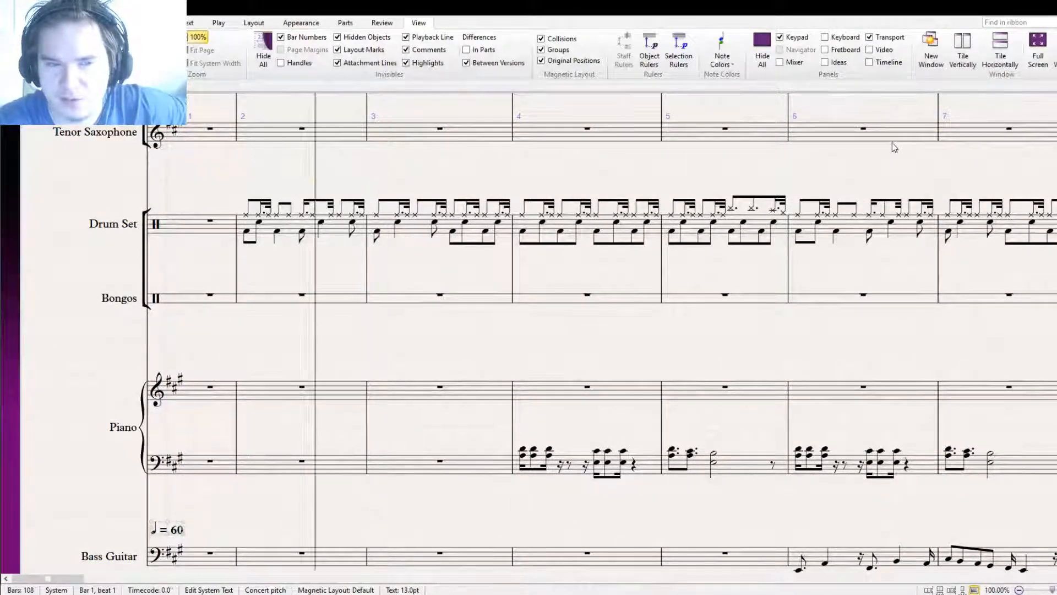
pyautogui.press('[')
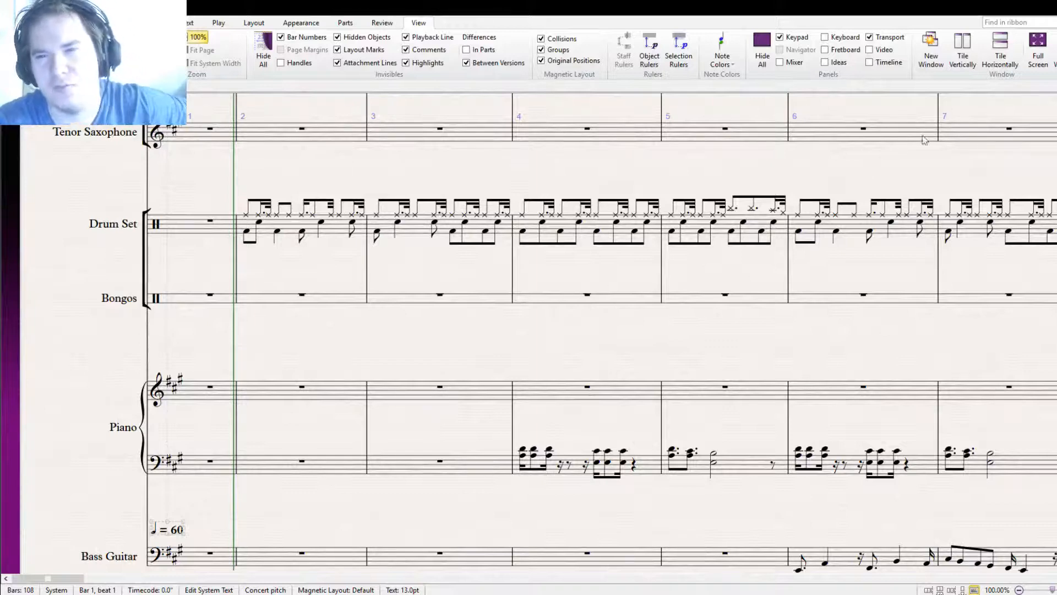
pyautogui.hotkey('ctrl', '-')
pyautogui.hotkey('ctrl', '-')
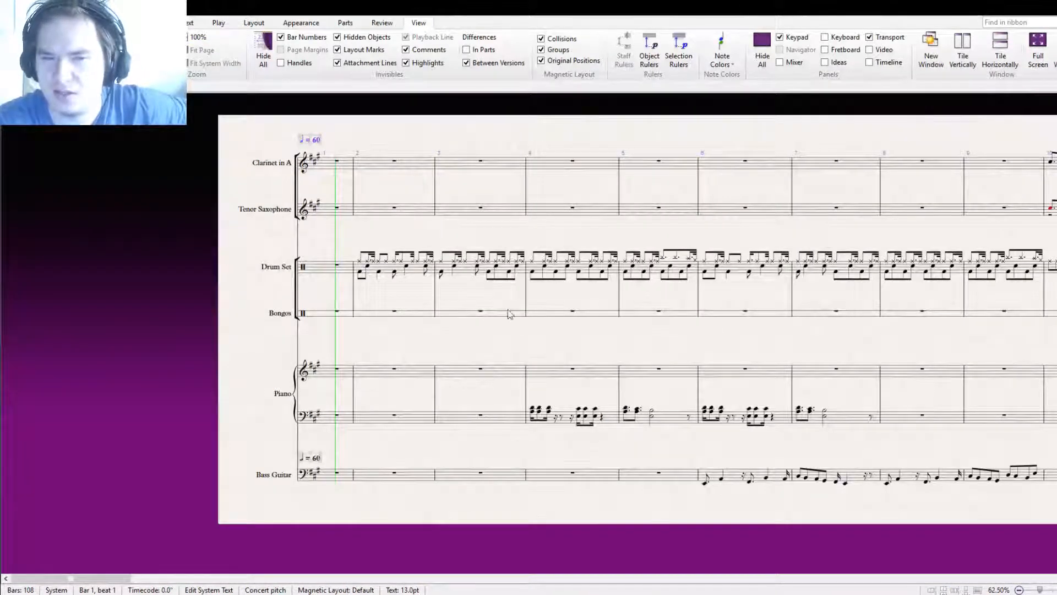
pyautogui.press('space')
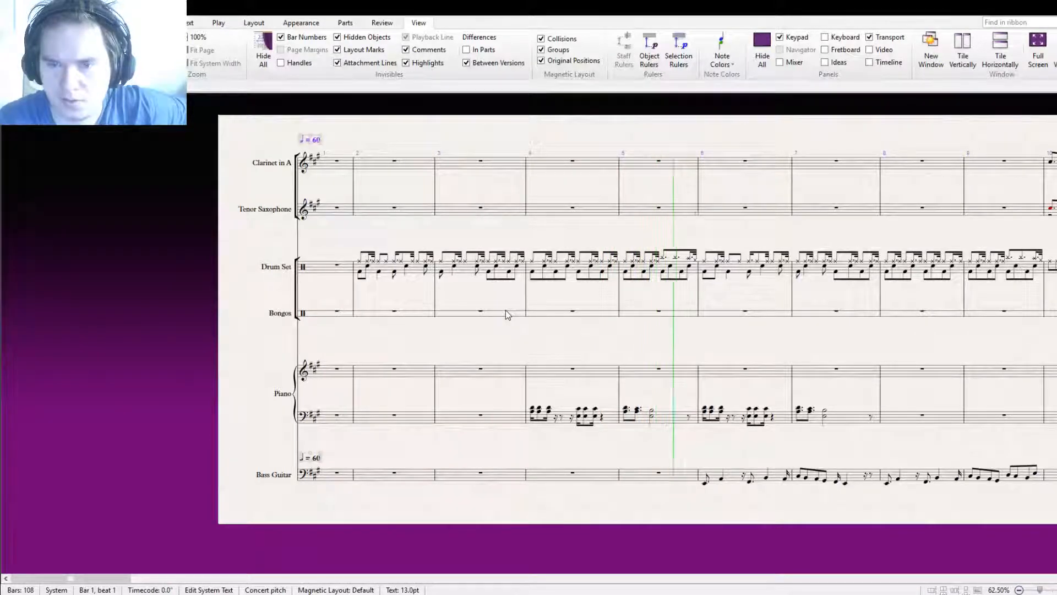
# Copy the two-bar piano bass-staff chord pattern of bars 6 and 7 into bars 8 and 9
pyautogui.moveTo(818, 348); pyautogui.dragTo(534, 299)
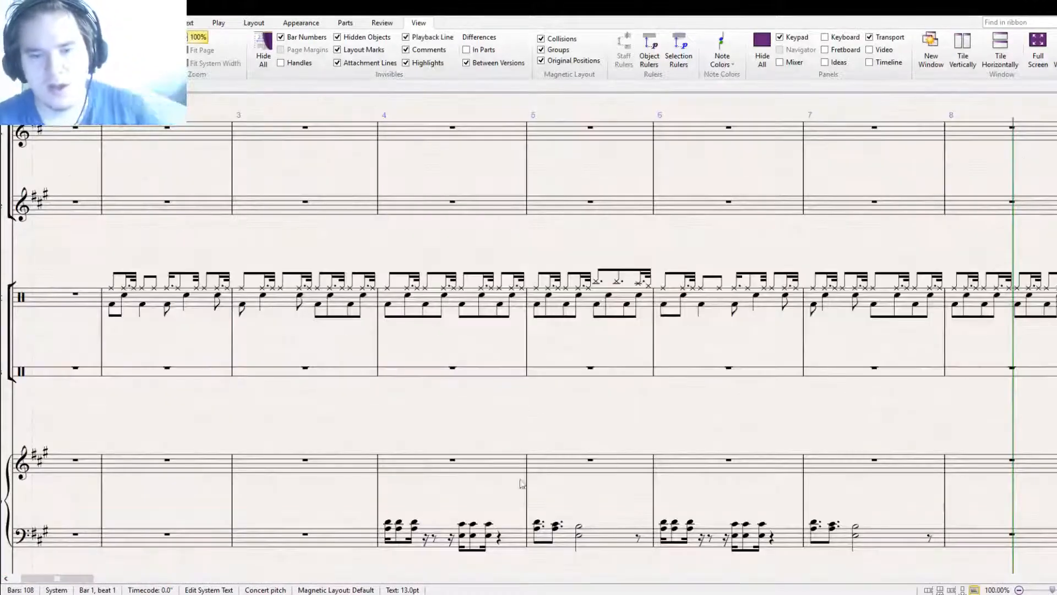
pyautogui.scroll(-5, 522, 483)
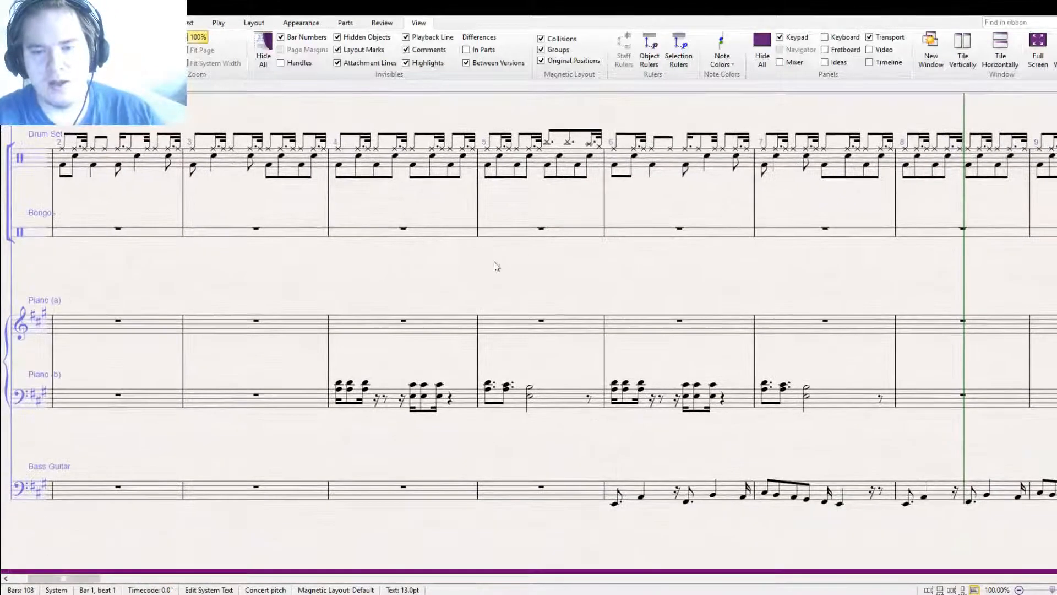
pyautogui.moveTo(715, 456); pyautogui.dragTo(495, 432)
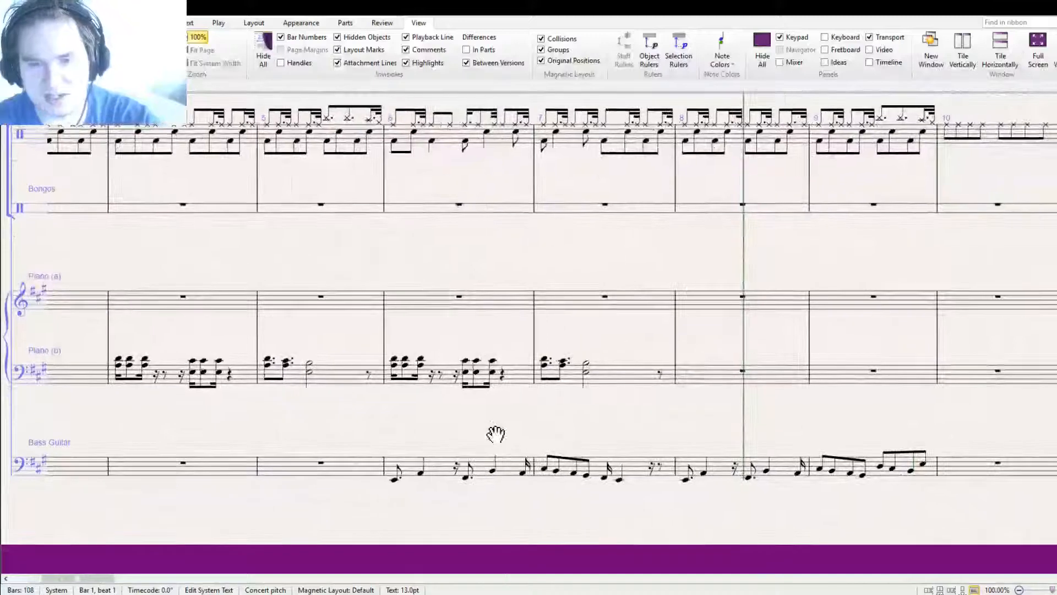
pyautogui.click(470, 383)
pyautogui.keyDown('shift'); pyautogui.click(650, 380); pyautogui.keyUp('shift')
pyautogui.moveTo(729, 424); pyautogui.dragTo(540, 465)
pyautogui.keyDown('alt'); pyautogui.click(524, 411); pyautogui.keyUp('alt')
# Copy the first bass-staff piano chord of bar 8 to the treble staff on beat 1 and change its pitches to F#4 and A4
pyautogui.doubleClick(509, 395)
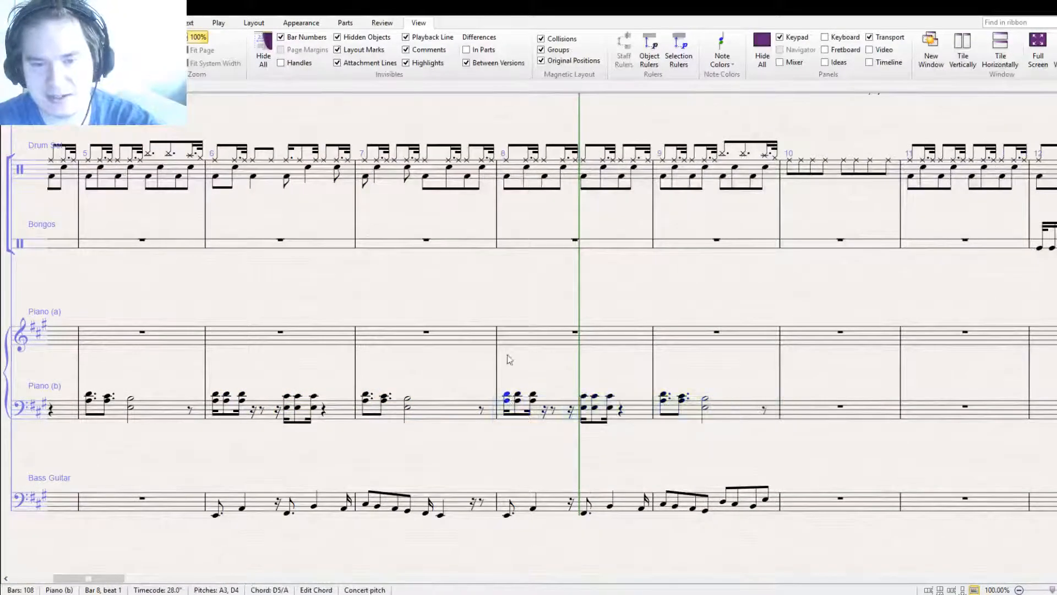
pyautogui.keyDown('alt'); pyautogui.click(513, 334); pyautogui.keyUp('alt')
pyautogui.click(506, 349)
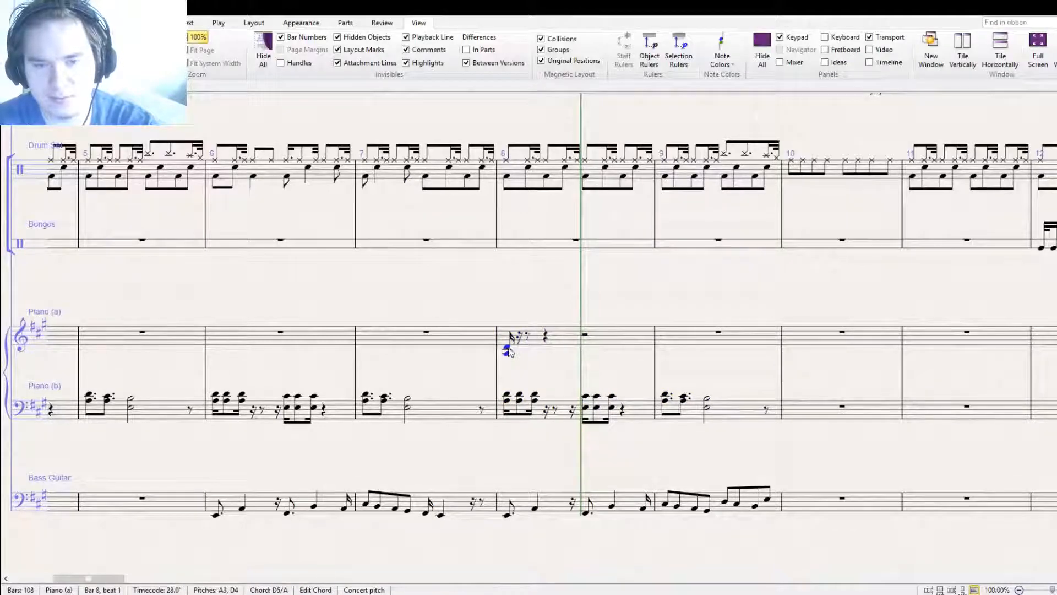
pyautogui.moveTo(507, 351); pyautogui.dragTo(508, 340)
pyautogui.click(516, 358)
pyautogui.click(509, 345)
pyautogui.doubleClick(507, 341)
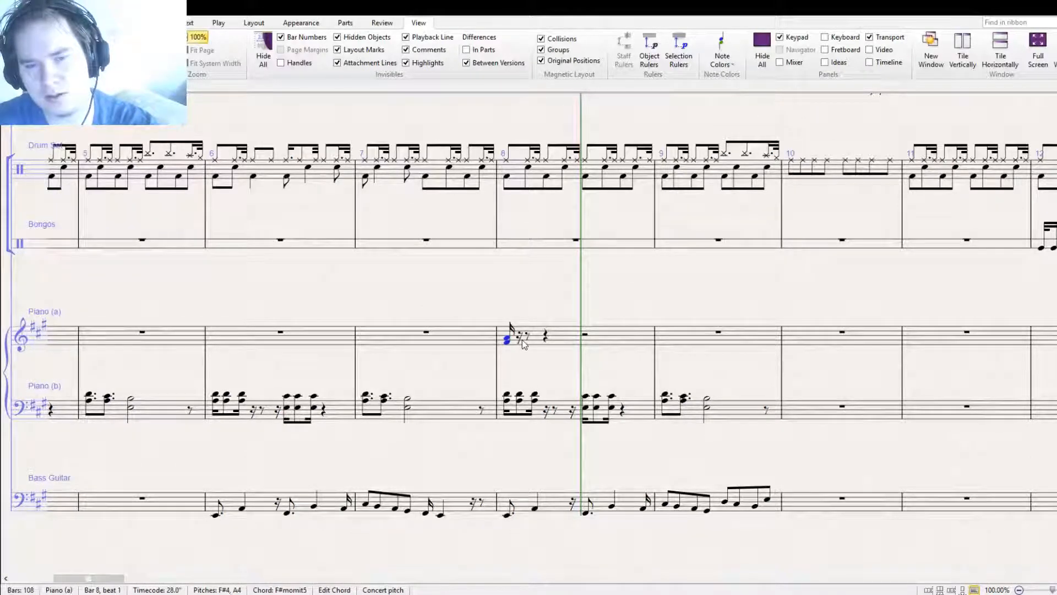
# Repeat the treble-staff piano chord in bar 8 as eighth notes on beats 1.25 and 1.75
pyautogui.press('r')
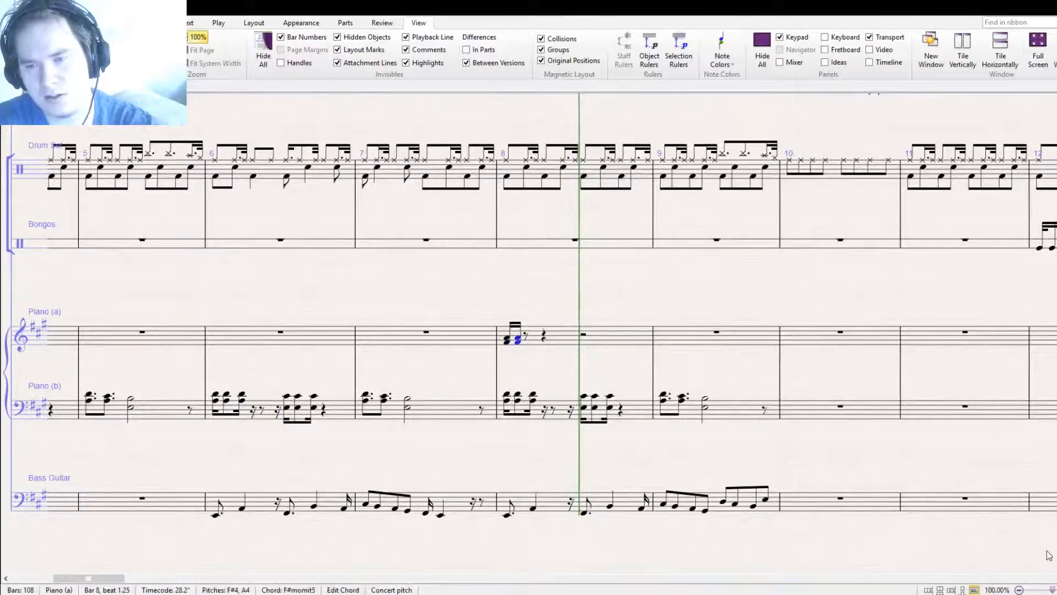
pyautogui.hotkey('alt', 'Down')
pyautogui.hotkey('alt', 'shift', 'Up')
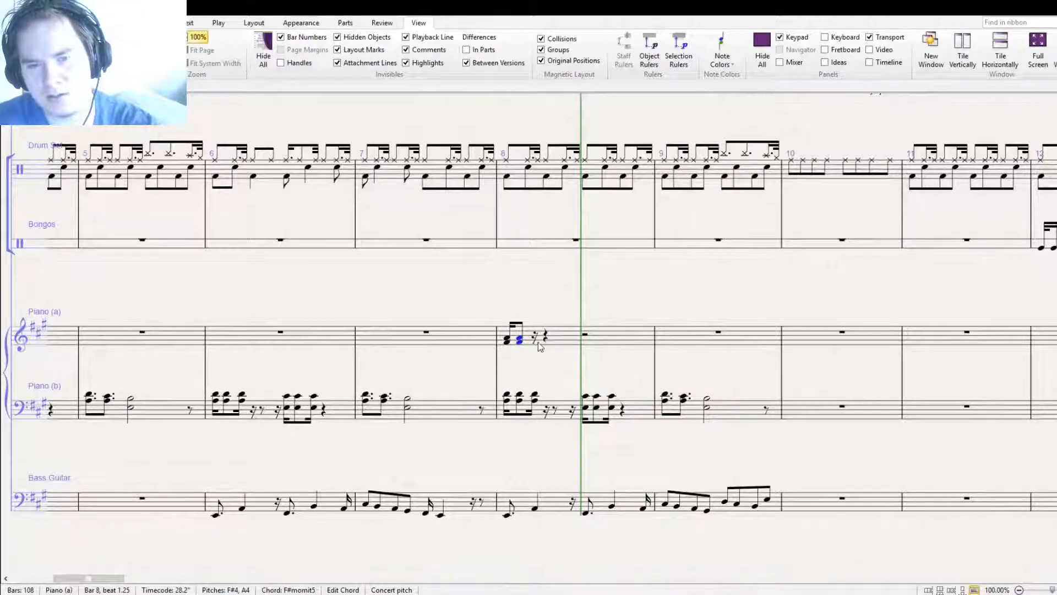
pyautogui.press('r')
pyautogui.click(555, 339)
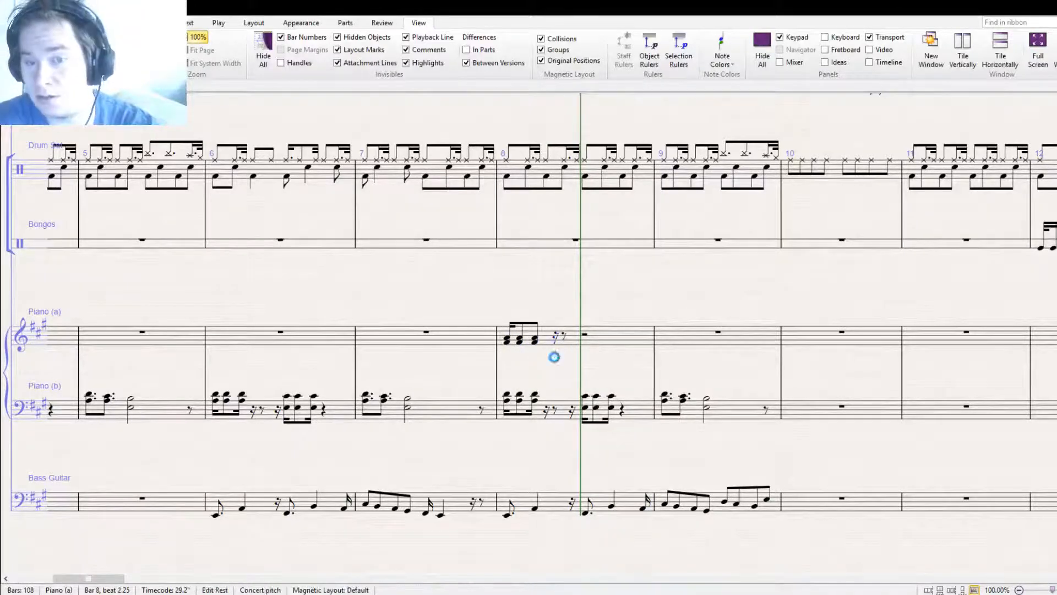
# Add a half-note chord of B3 and E4 on beat 2.25 of bar 8 in the piano treble staff
pyautogui.hotkey('ctrl', 'v')
pyautogui.click(559, 346)
pyautogui.click(556, 343)
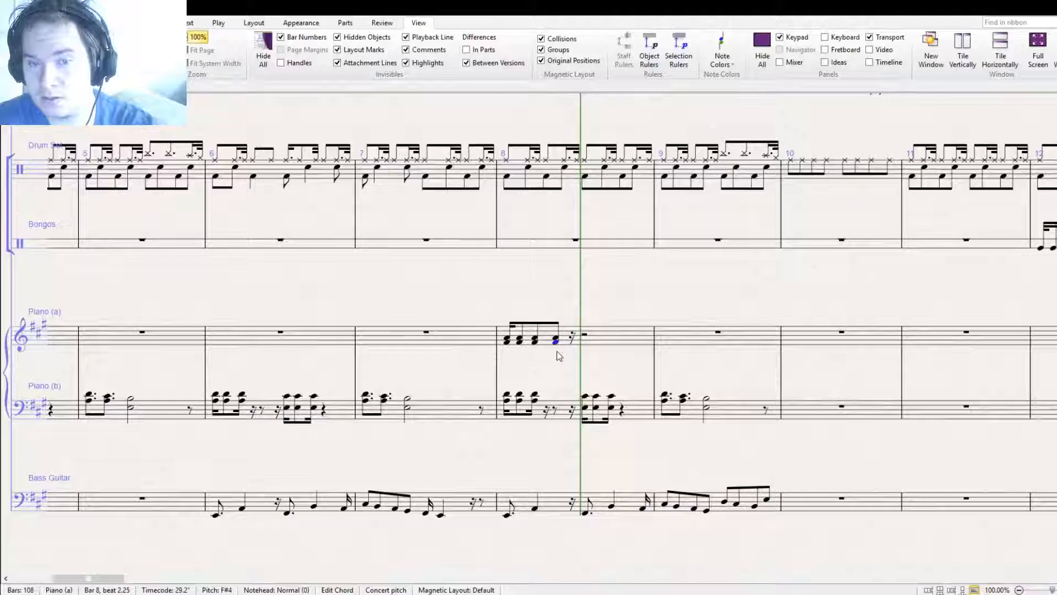
pyautogui.click(556, 340)
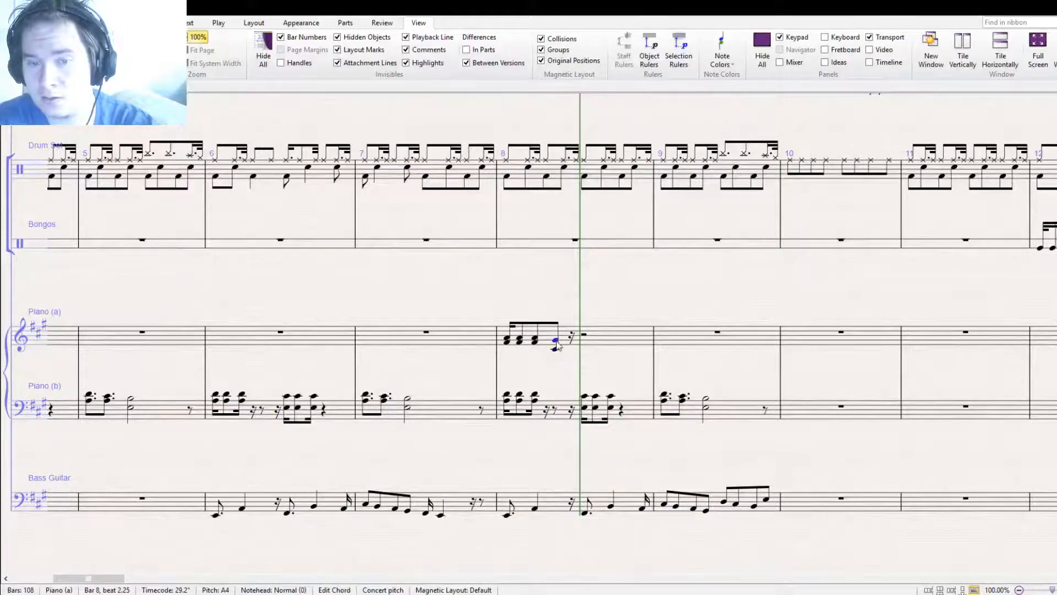
pyautogui.click(557, 348)
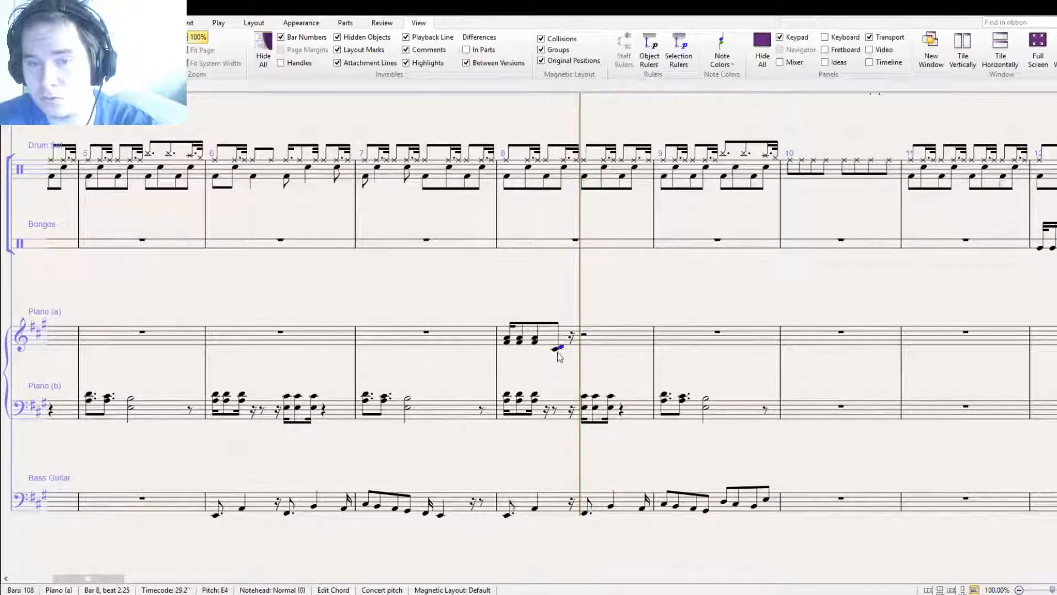
pyautogui.moveTo(557, 353); pyautogui.dragTo(557, 360)
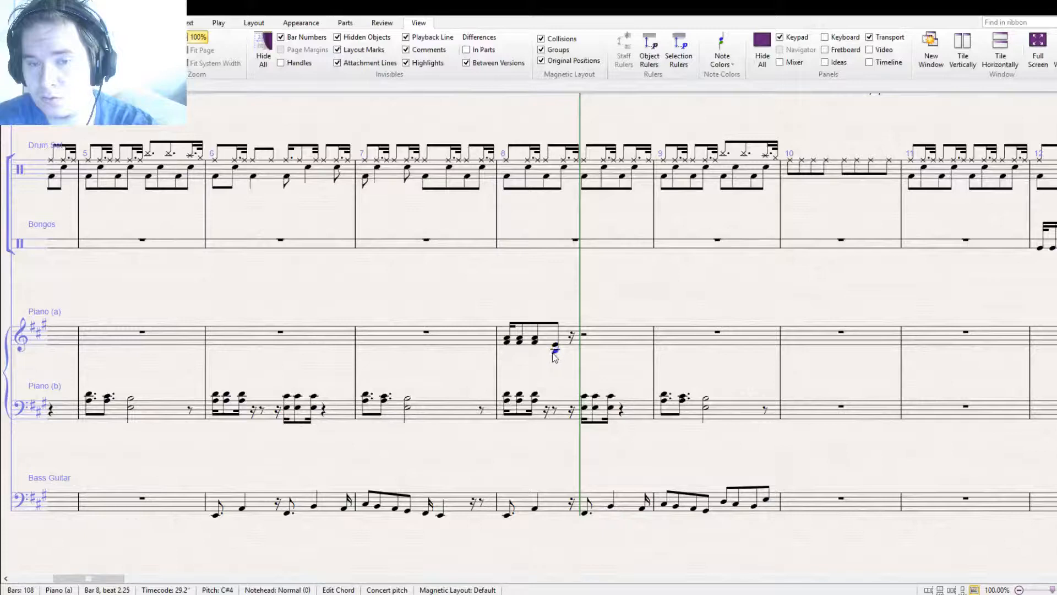
pyautogui.press('Down')
pyautogui.doubleClick(554, 353)
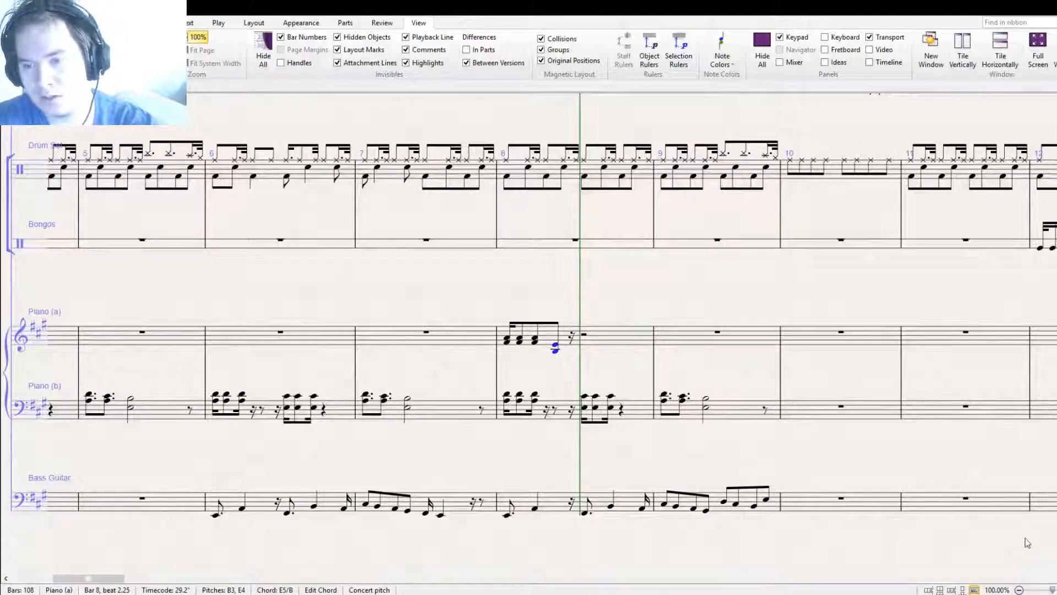
pyautogui.click(1027, 538)
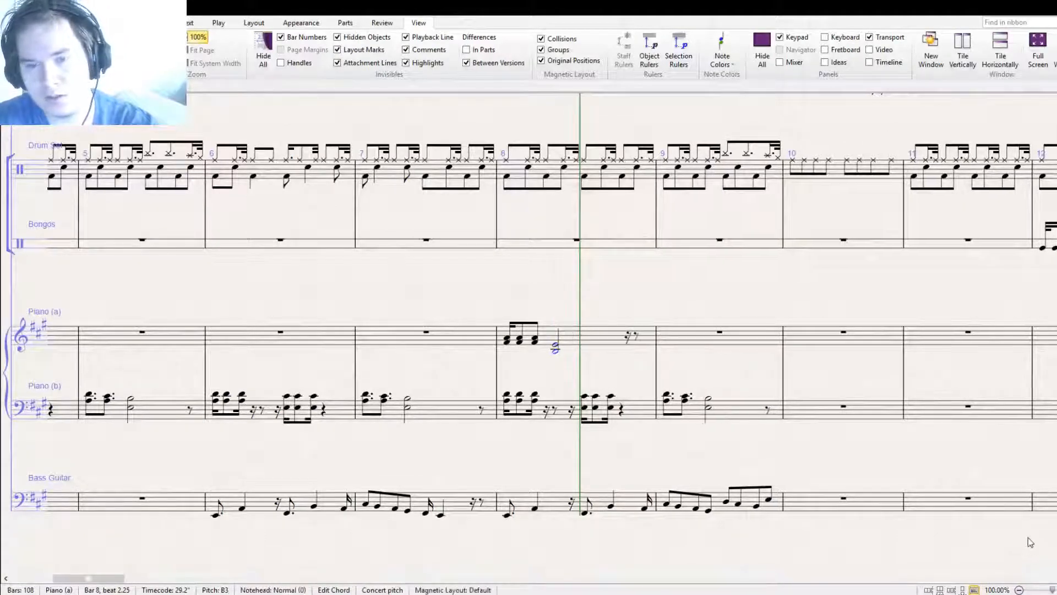
pyautogui.doubleClick(519, 341)
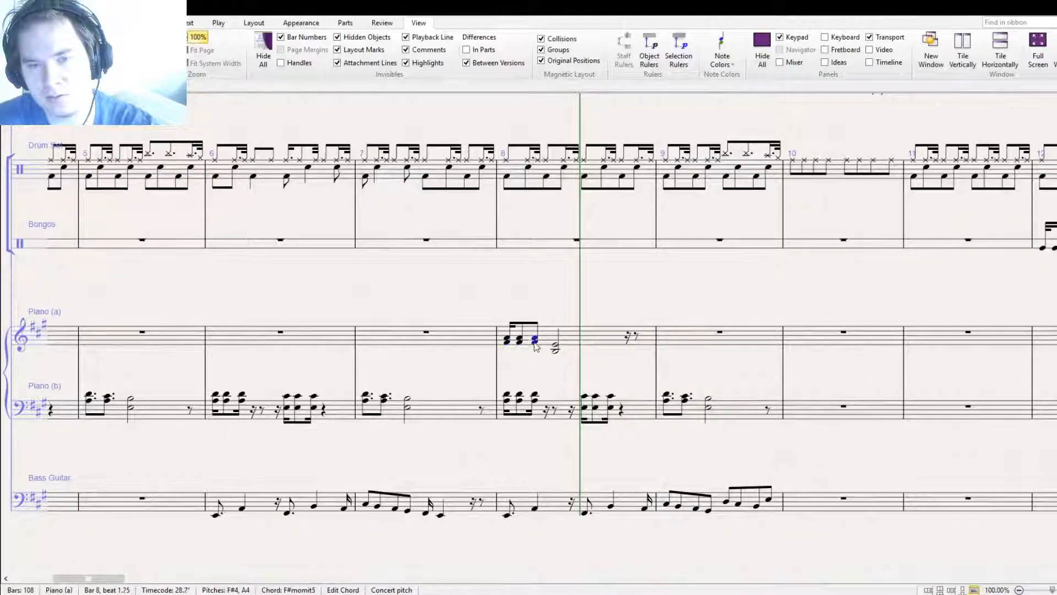
pyautogui.click(606, 373)
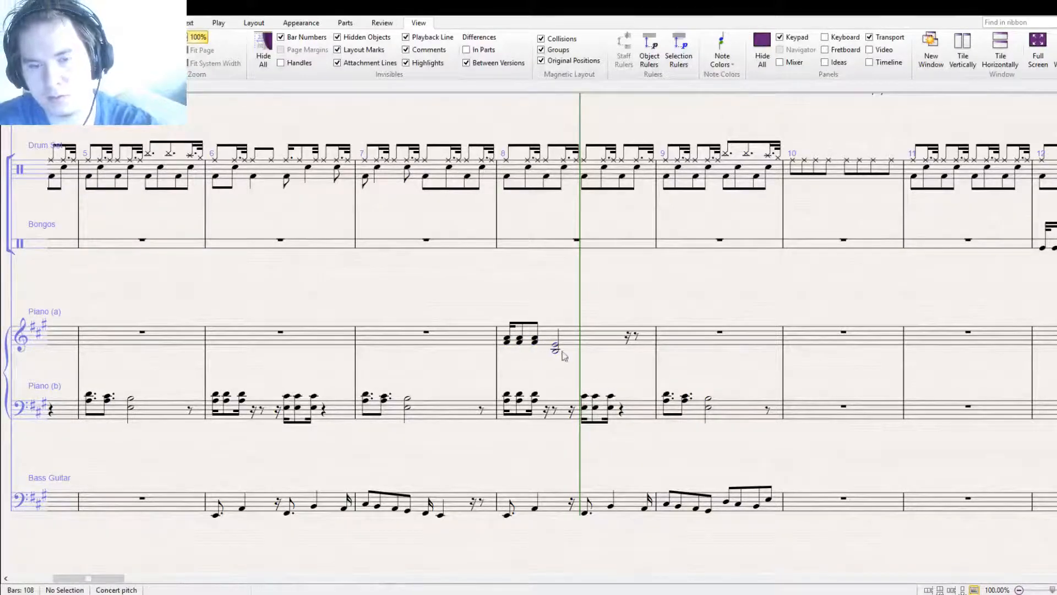
pyautogui.click(575, 339)
pyautogui.click(609, 354)
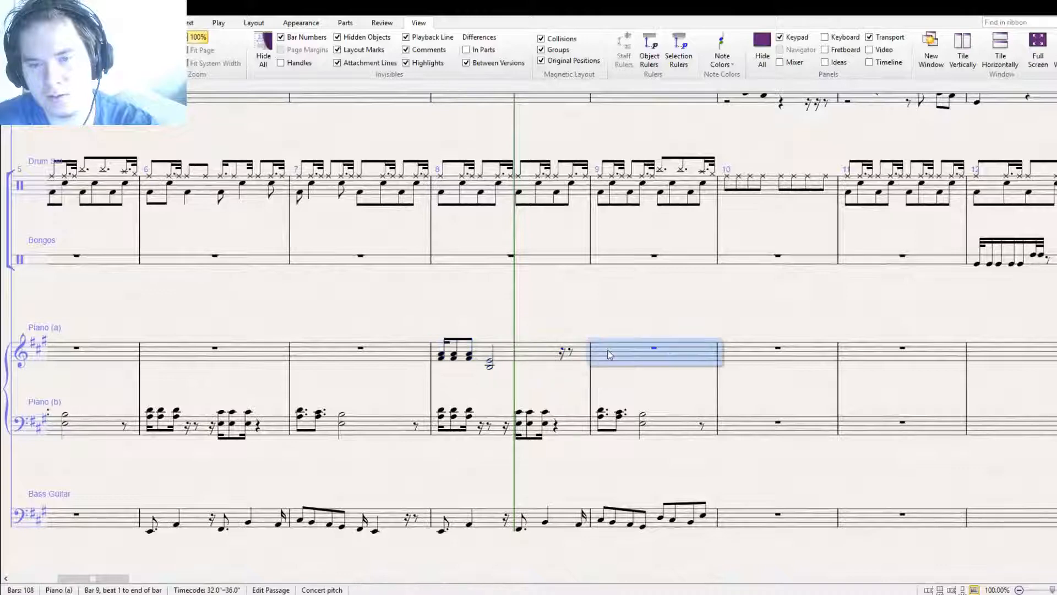
pyautogui.click(564, 378)
pyautogui.moveTo(555, 382); pyautogui.dragTo(765, 311)
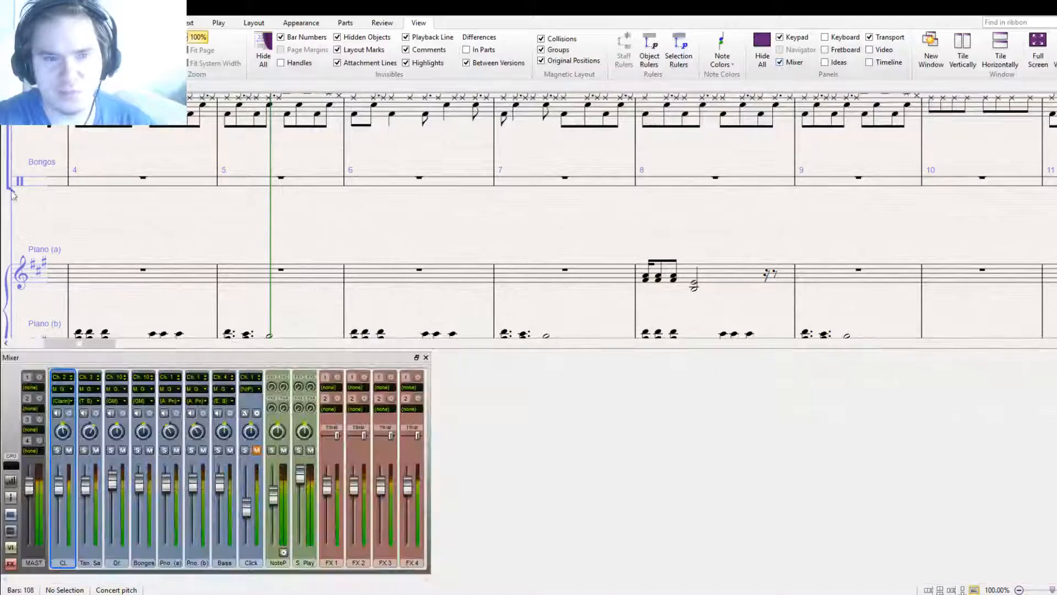
# Show the mixer and assign the clarinet, tenor sax, drum set and bongos tracks to NotePerformer playback
pyautogui.click(779, 63)
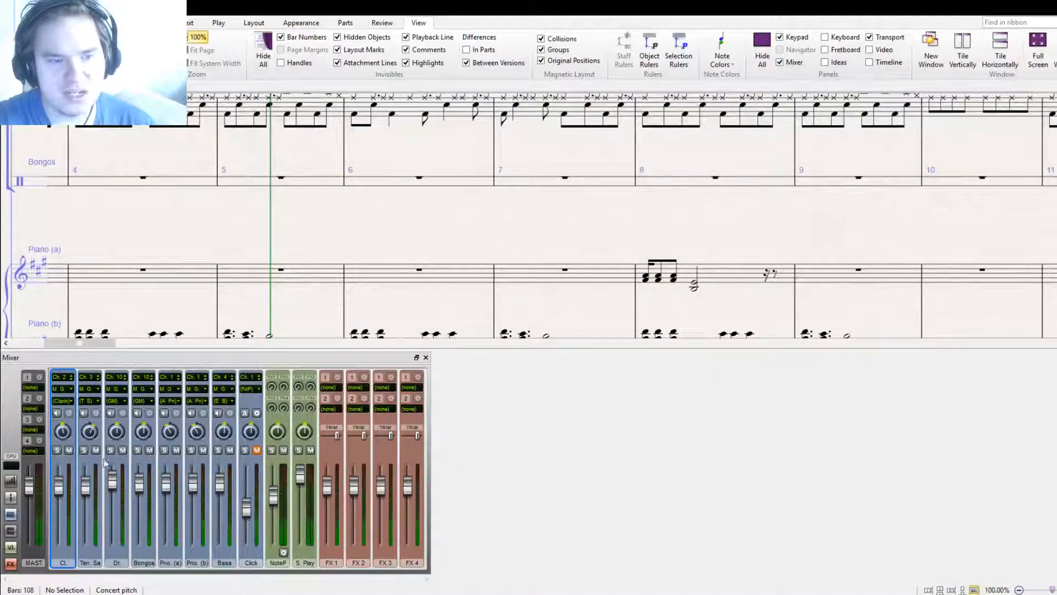
pyautogui.click(101, 423)
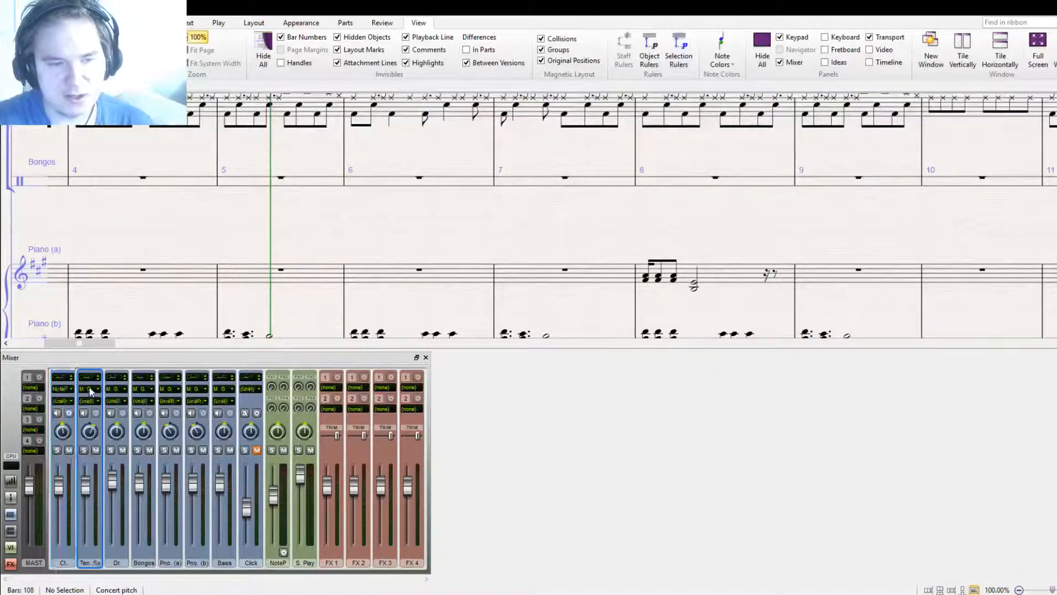
pyautogui.click(130, 435)
pyautogui.click(124, 390)
pyautogui.click(148, 438)
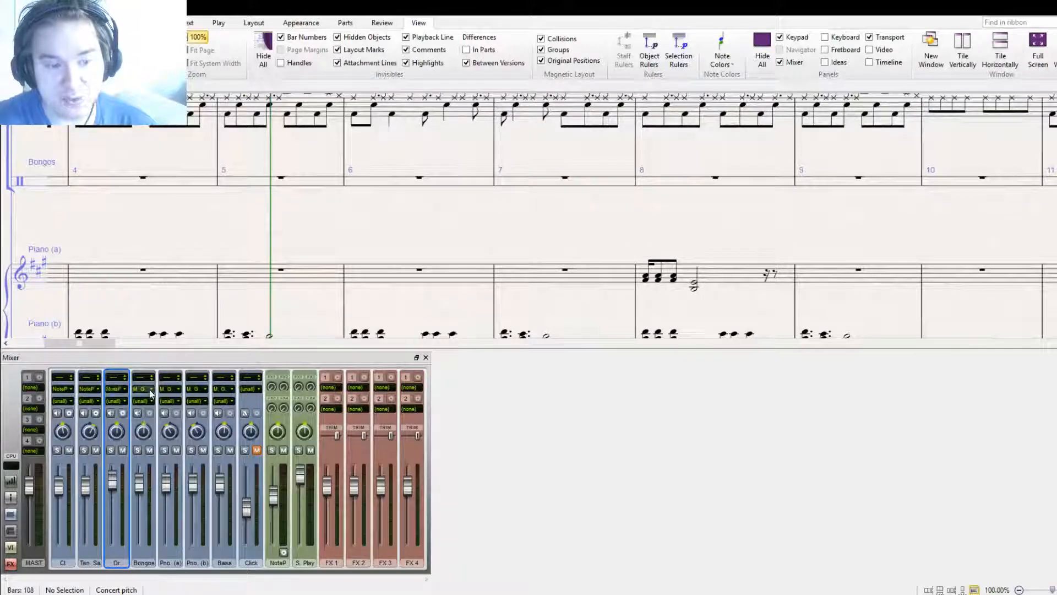
pyautogui.click(152, 390)
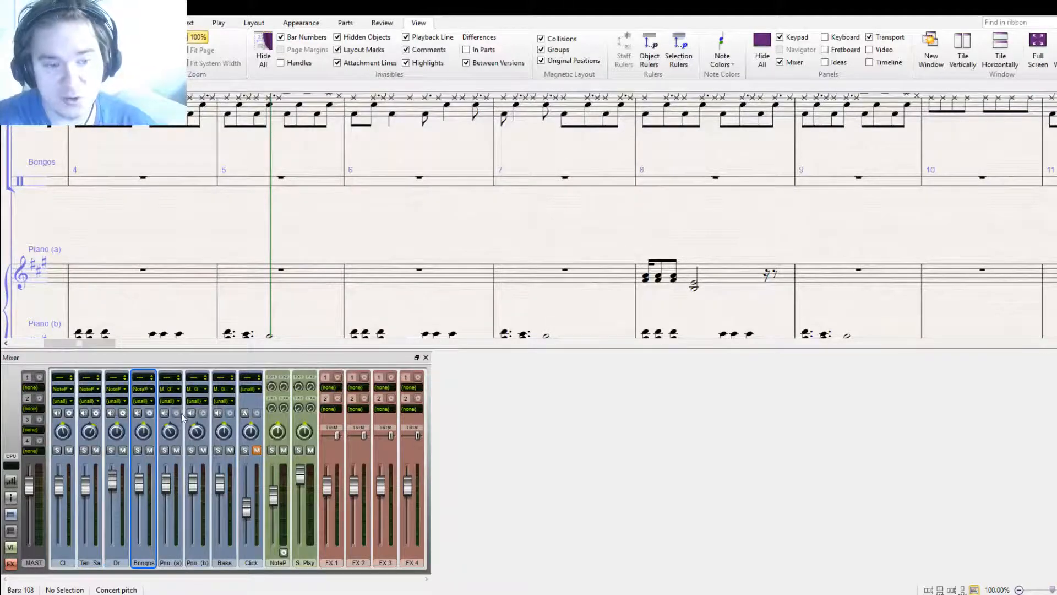
# Assign both piano tracks and the bass guitar track to NotePerformer playback in the mixer
pyautogui.click(180, 392)
pyautogui.click(226, 441)
pyautogui.click(203, 391)
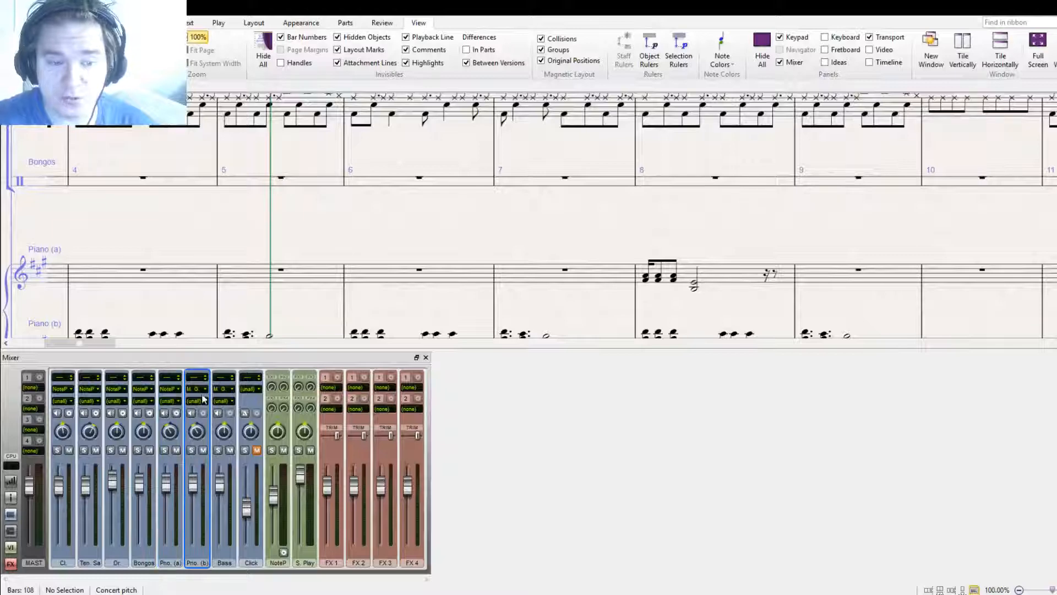
pyautogui.click(235, 435)
pyautogui.click(227, 388)
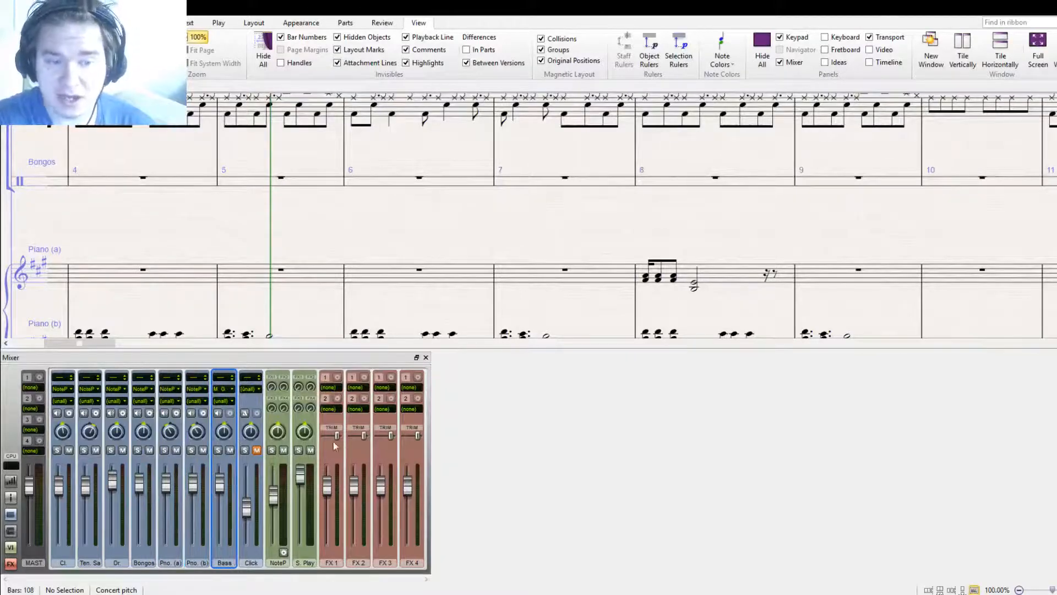
pyautogui.click(298, 434)
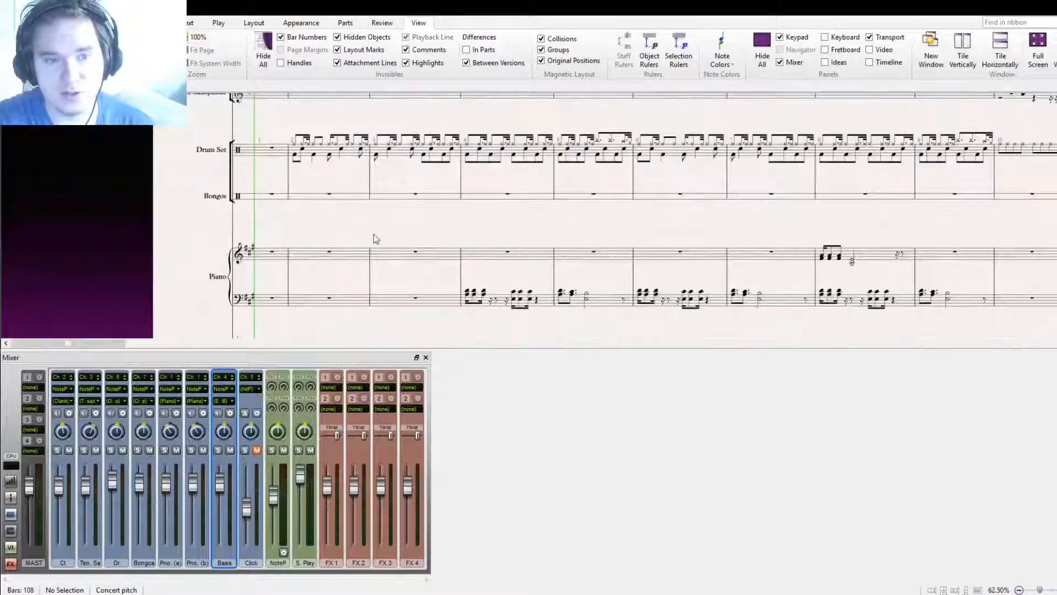
# Play back the score from the start to hear the opening with the new playback sounds
pyautogui.moveTo(374, 237)
pyautogui.mouseDown()
pyautogui.moveTo(370, 99)
pyautogui.moveTo(384, 207)
pyautogui.moveTo(365, 248)
pyautogui.mouseUp()
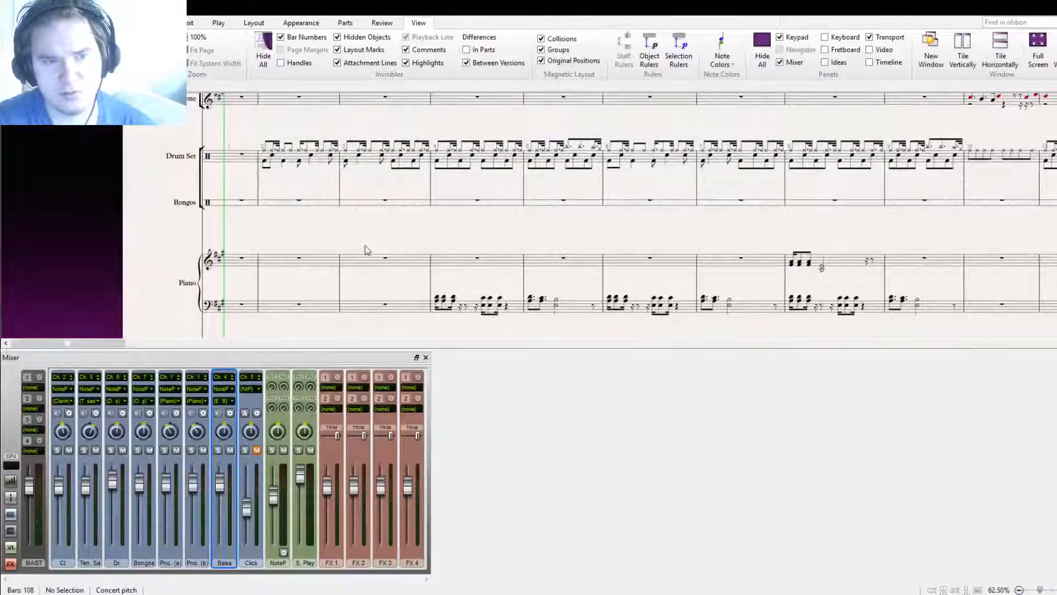
pyautogui.press('space')
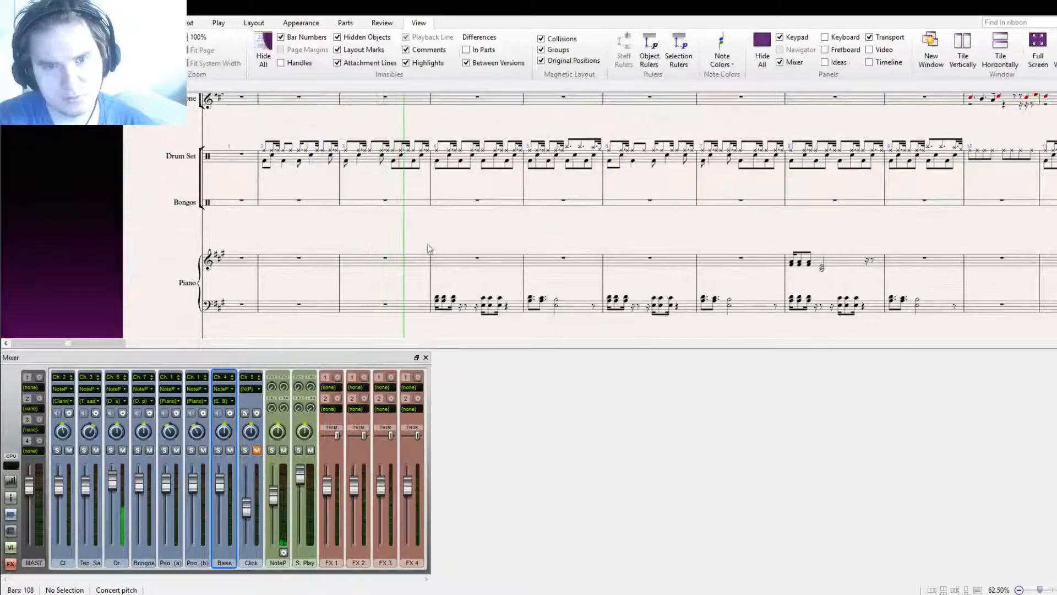
pyautogui.moveTo(498, 236); pyautogui.dragTo(424, 229)
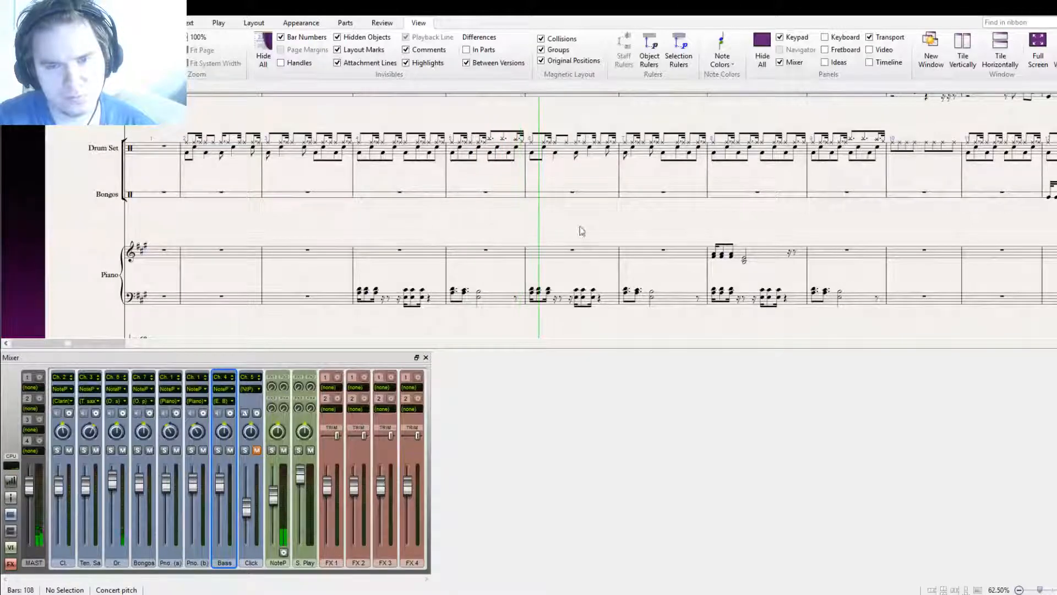
pyautogui.moveTo(581, 231); pyautogui.dragTo(620, 252)
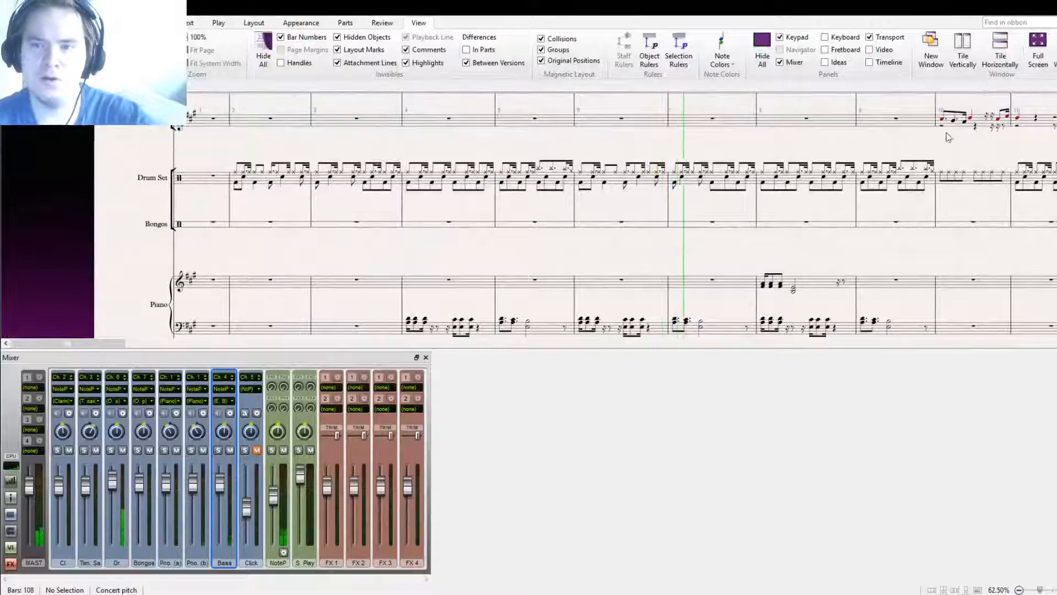
# Copy the drum set pattern of bar 4 into bars 2, 3, 6 and 7
pyautogui.scroll(3, 461, 216)
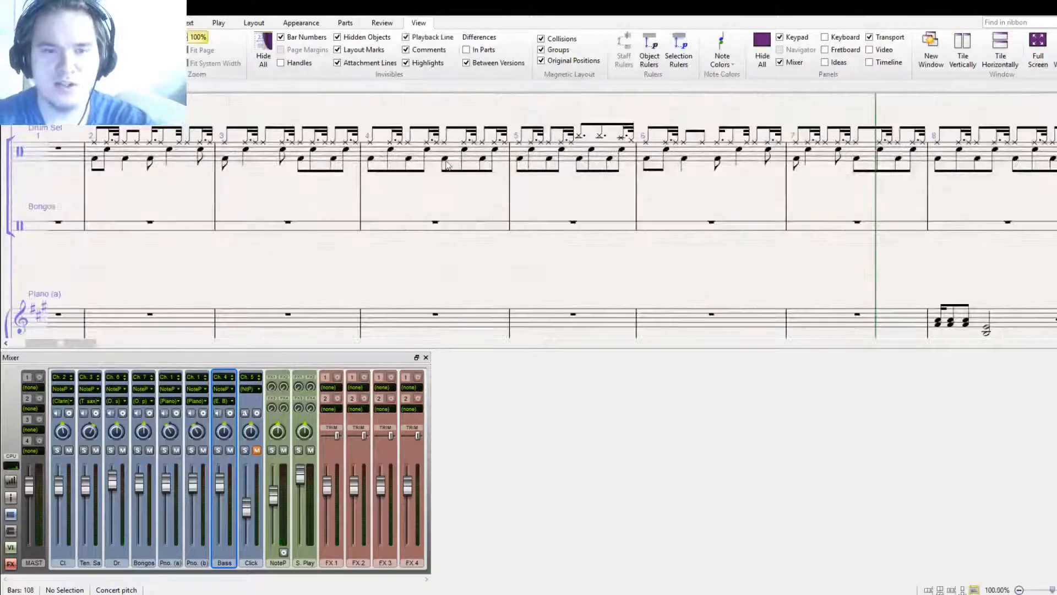
pyautogui.click(430, 156)
pyautogui.hotkey('ctrl', 'shift', 'p')
pyautogui.click(363, 176)
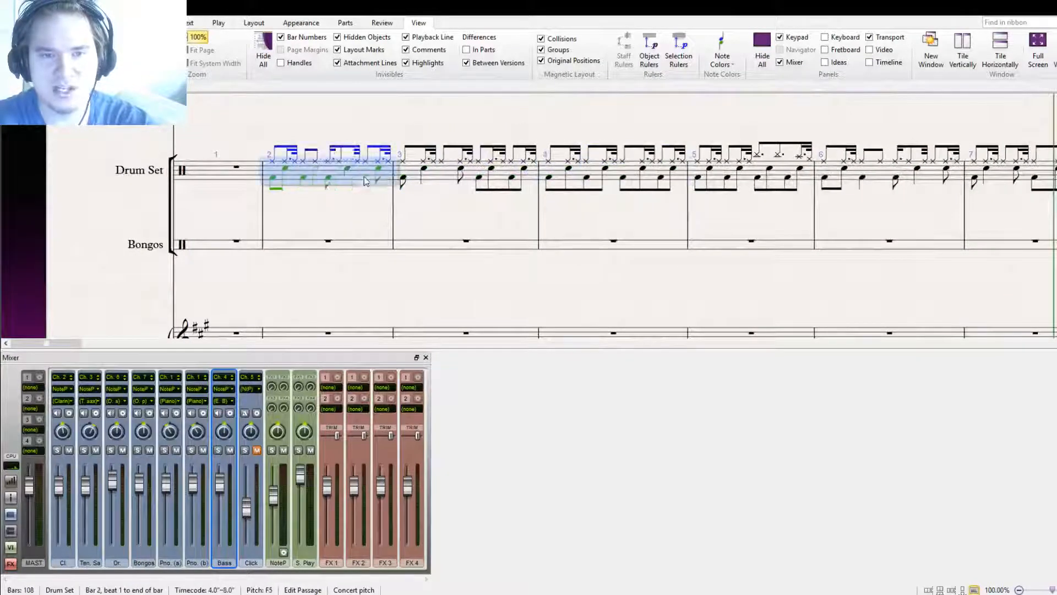
pyautogui.hotkey('ctrl', 'v')
pyautogui.click(425, 174)
pyautogui.hotkey('ctrl', 'v')
pyautogui.moveTo(835, 216); pyautogui.dragTo(492, 248)
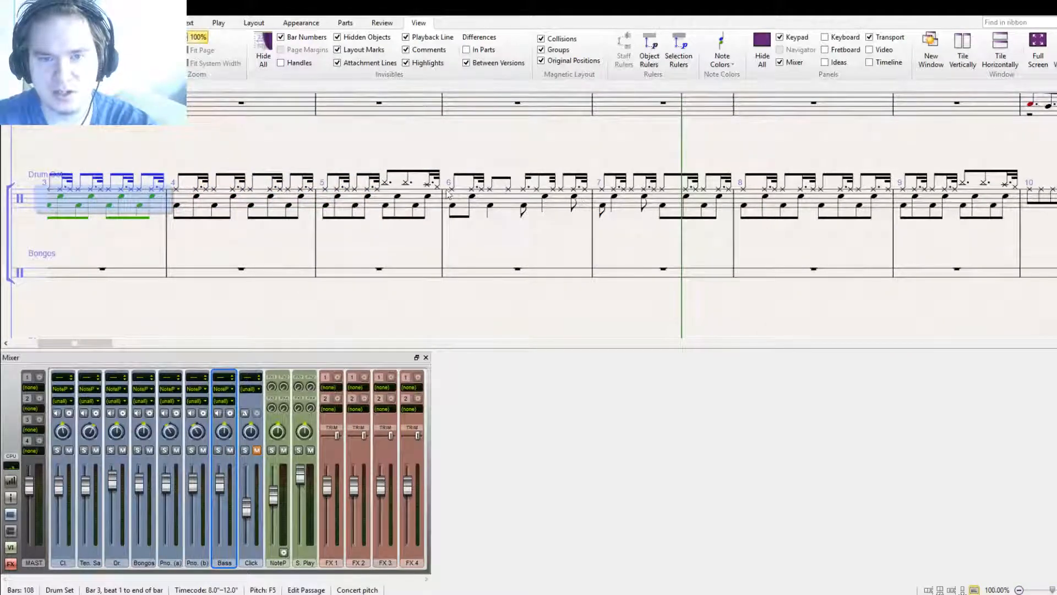
pyautogui.click(514, 208)
pyautogui.hotkey('ctrl', 'v')
pyautogui.click(657, 208)
pyautogui.hotkey('ctrl', 'v')
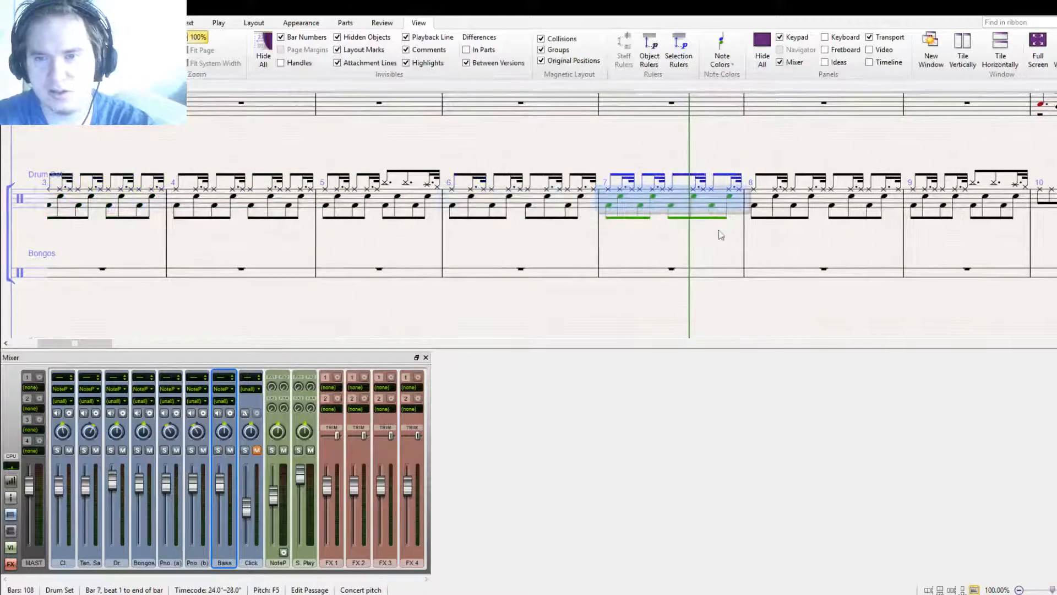
# Move the playback line back to bar 5 and play through bar 8 to check the drums and piano chords
pyautogui.moveTo(726, 208); pyautogui.dragTo(802, 104)
pyautogui.click(725, 169)
pyautogui.press(']')
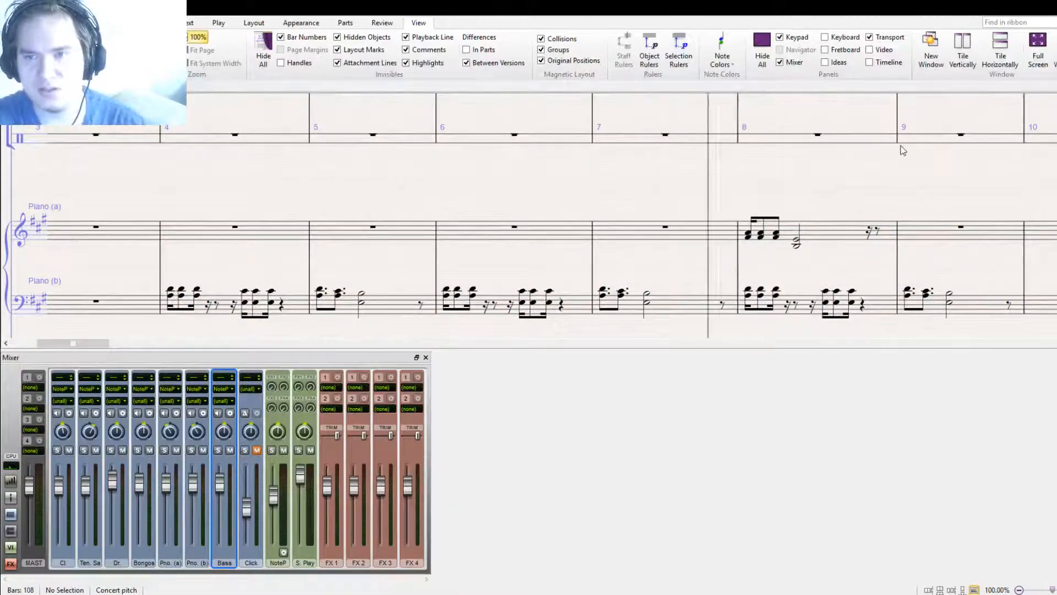
pyautogui.press('[')
pyautogui.press('[')
pyautogui.press('[')
pyautogui.press('[')
pyautogui.press('[')
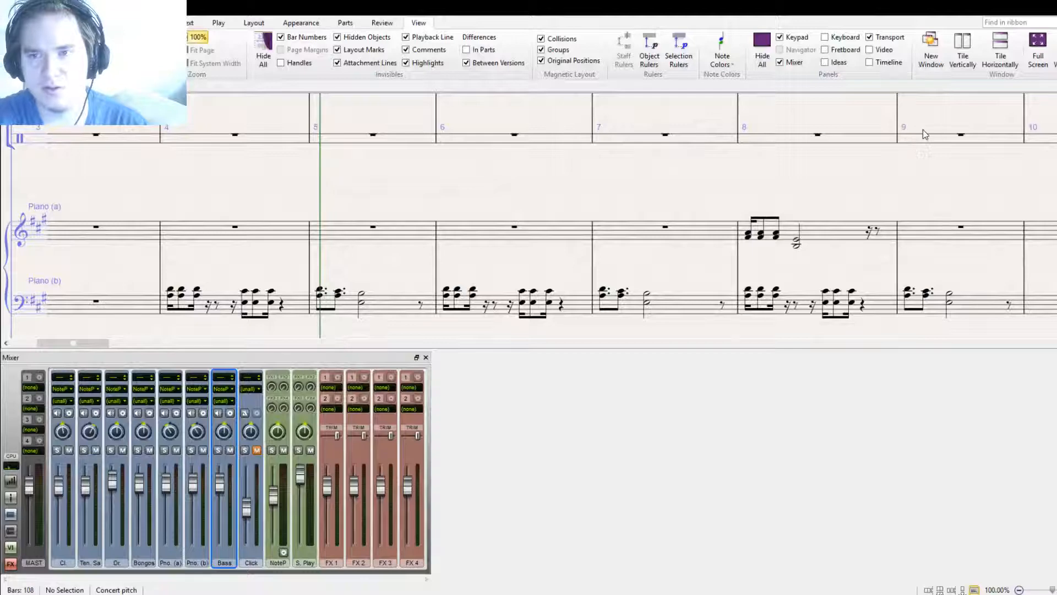
pyautogui.press('space')
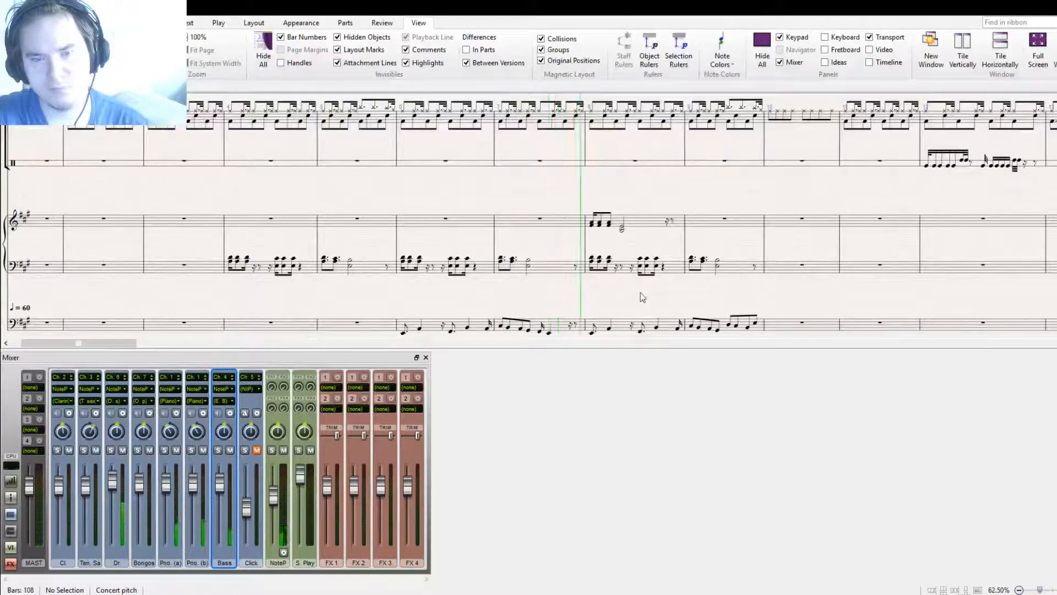
pyautogui.moveTo(640, 292); pyautogui.dragTo(593, 291)
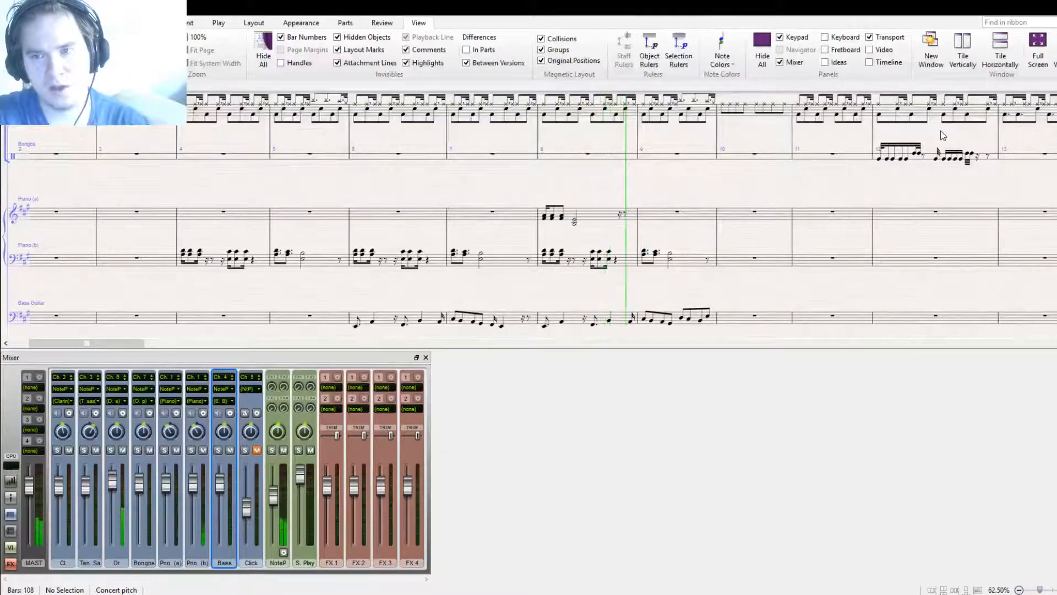
pyautogui.press('space')
# Copy the piano treble-staff music of bar 8 into bar 9
pyautogui.click(657, 219)
pyautogui.click(706, 206)
pyautogui.hotkey('ctrl', 'v')
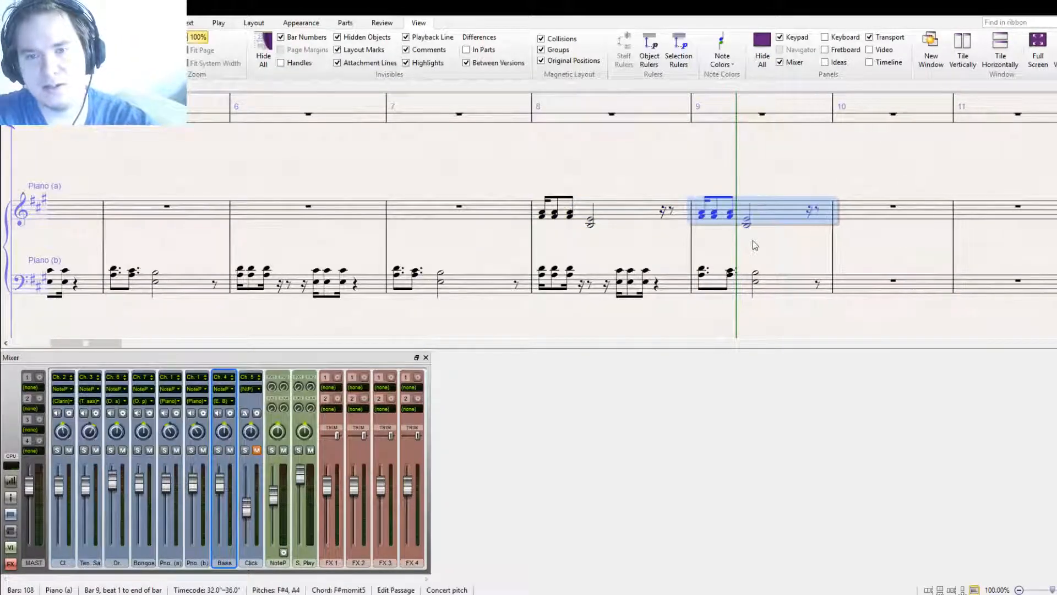
pyautogui.press('Escape')
# Change the treble-staff chord on beat 2.25 of bar 9 to G#4 and B4 and shorten it to a quarter note
pyautogui.click(744, 218)
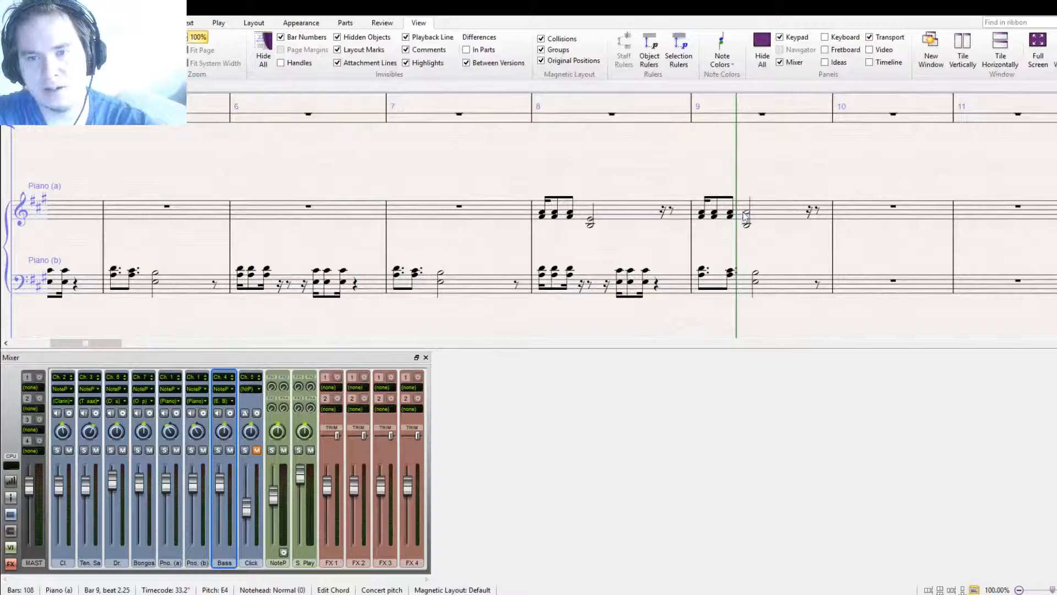
pyautogui.press('Up')
pyautogui.press('Up')
pyautogui.press('Up')
pyautogui.press('Up')
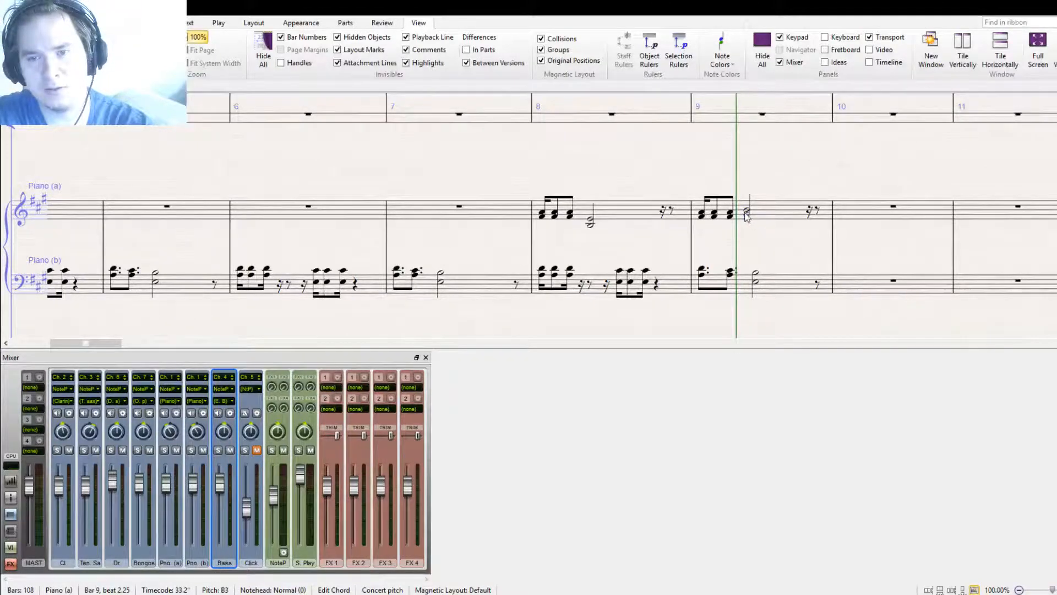
pyautogui.moveTo(746, 216); pyautogui.dragTo(610, 277)
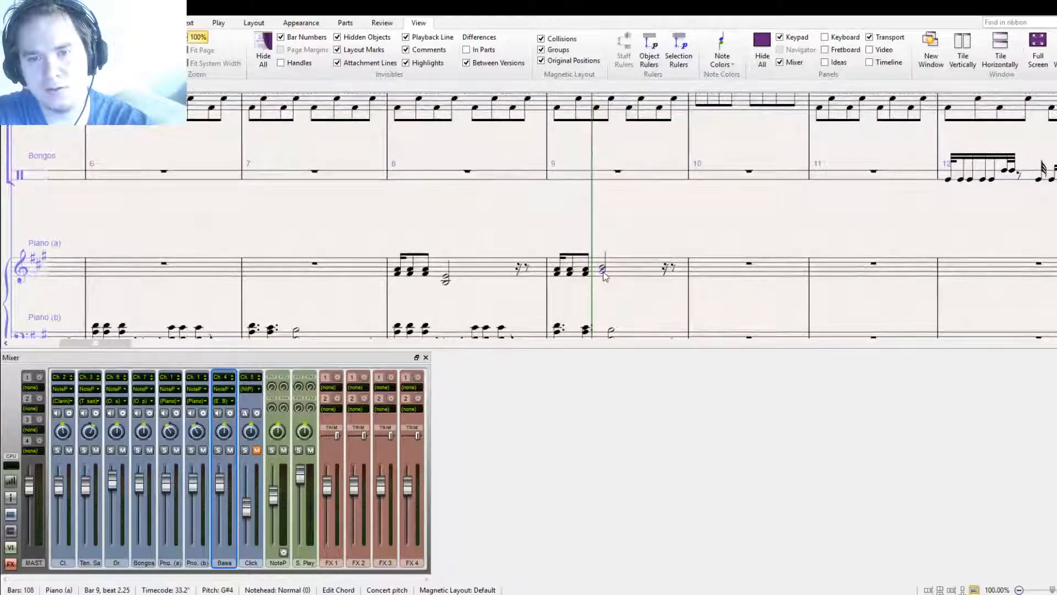
pyautogui.press('4')
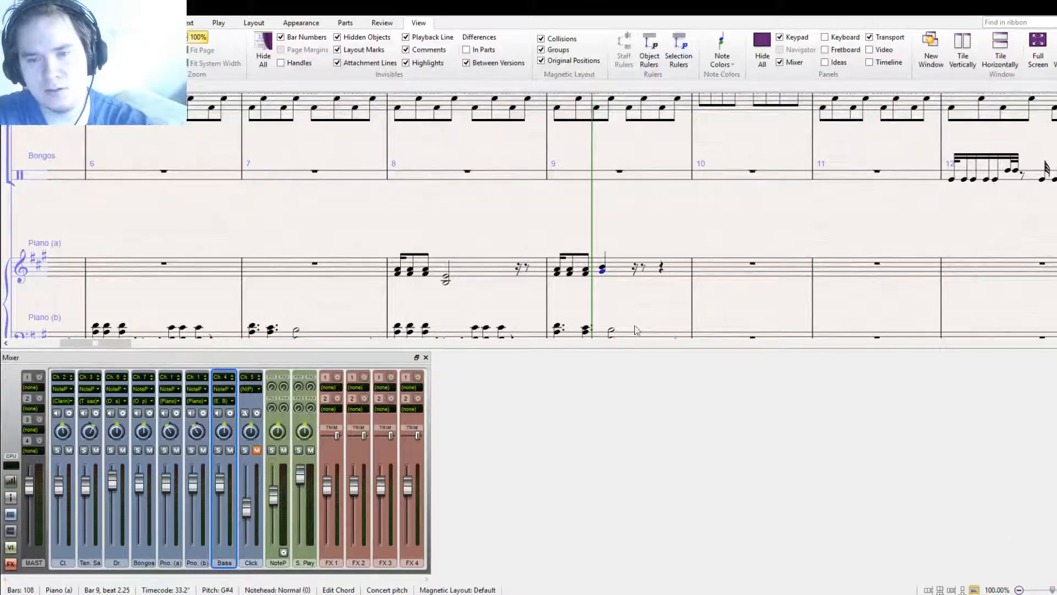
# Copy the bar 9 quarter-note chord to beat 3.25 and raise it to A4 and C#5
pyautogui.doubleClick(603, 273)
pyautogui.keyDown('alt'); pyautogui.click(636, 270); pyautogui.keyUp('alt')
pyautogui.press('Up')
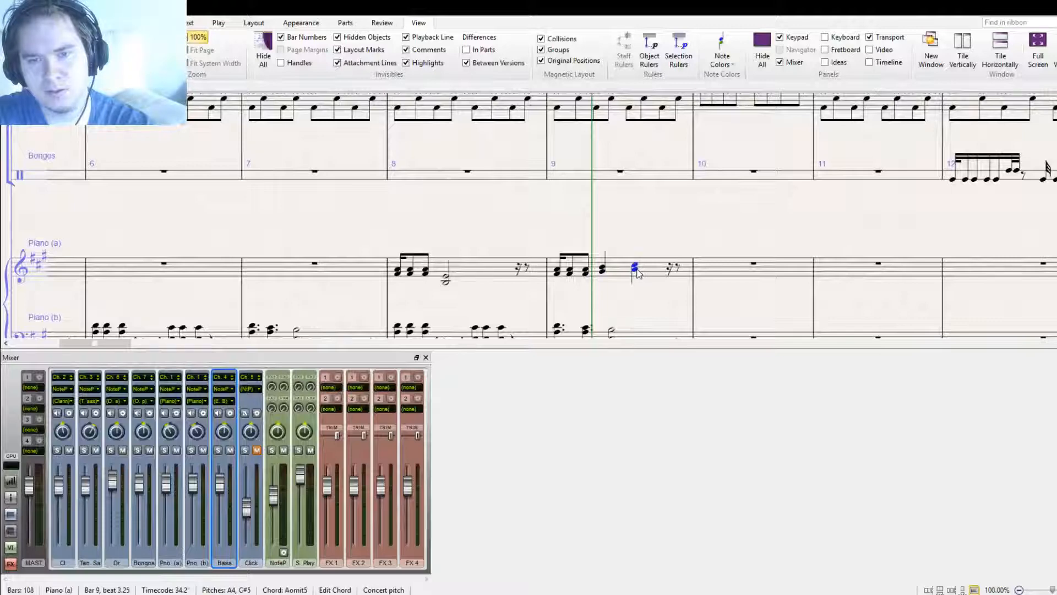
# Copy the bar 9 treble-staff piano chord from beat 3.25 to beat 4.25 and raise it one step
pyautogui.keyDown('alt'); pyautogui.click(667, 269); pyautogui.keyUp('alt')
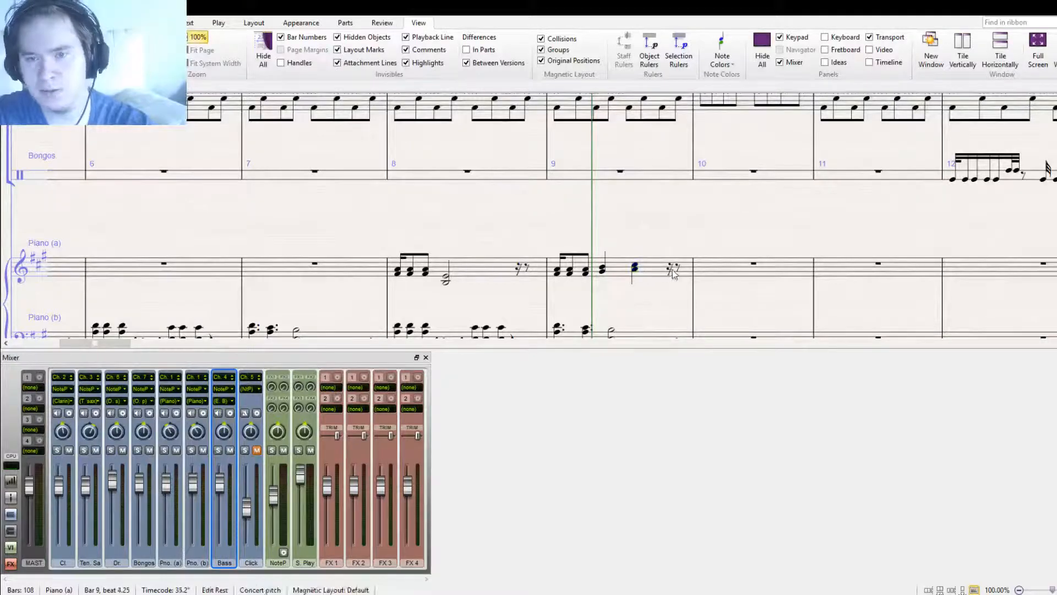
pyautogui.press('Up')
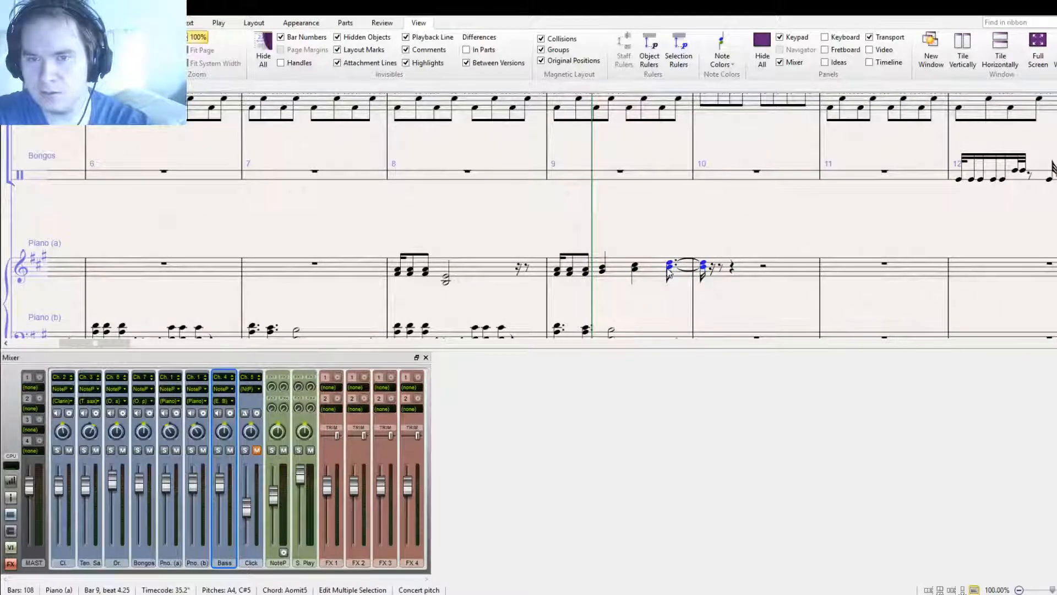
pyautogui.press('Escape')
# Return the playback line to the start of the score and play it back briefly
pyautogui.moveTo(672, 241); pyautogui.dragTo(771, 206)
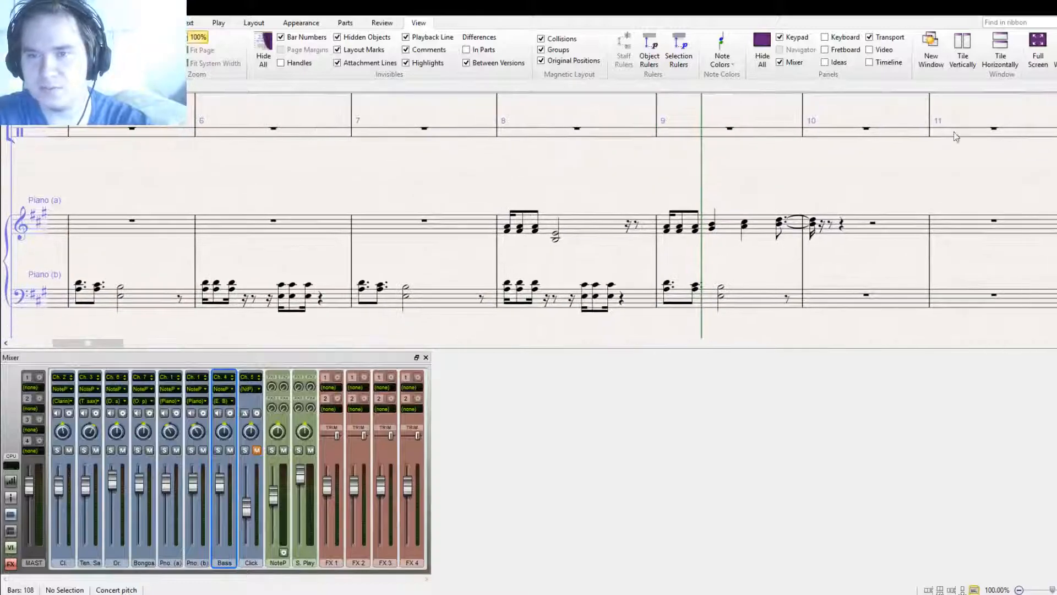
pyautogui.hotkey('ctrl', '[')
pyautogui.press('space')
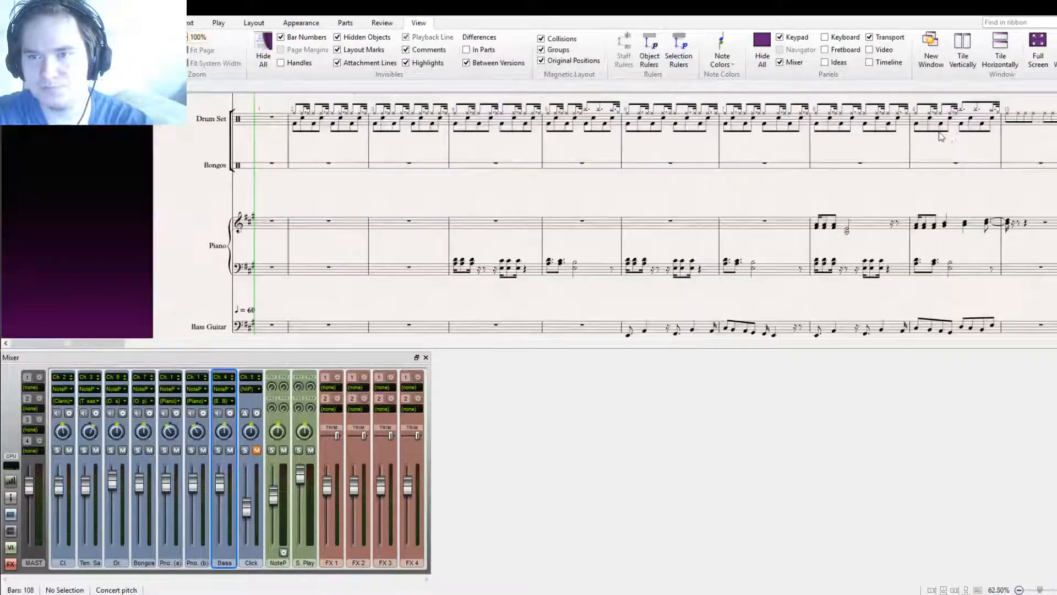
pyautogui.press('space')
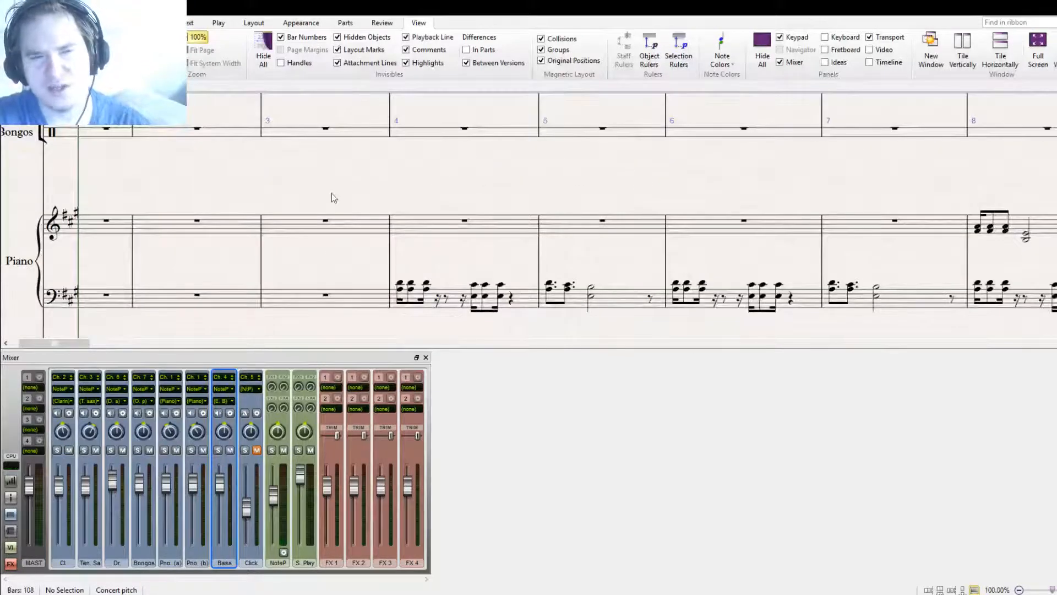
# Select the upper piano staff's channel in the mixer, then hide the mixer and show it again
pyautogui.moveTo(333, 198); pyautogui.dragTo(507, 201)
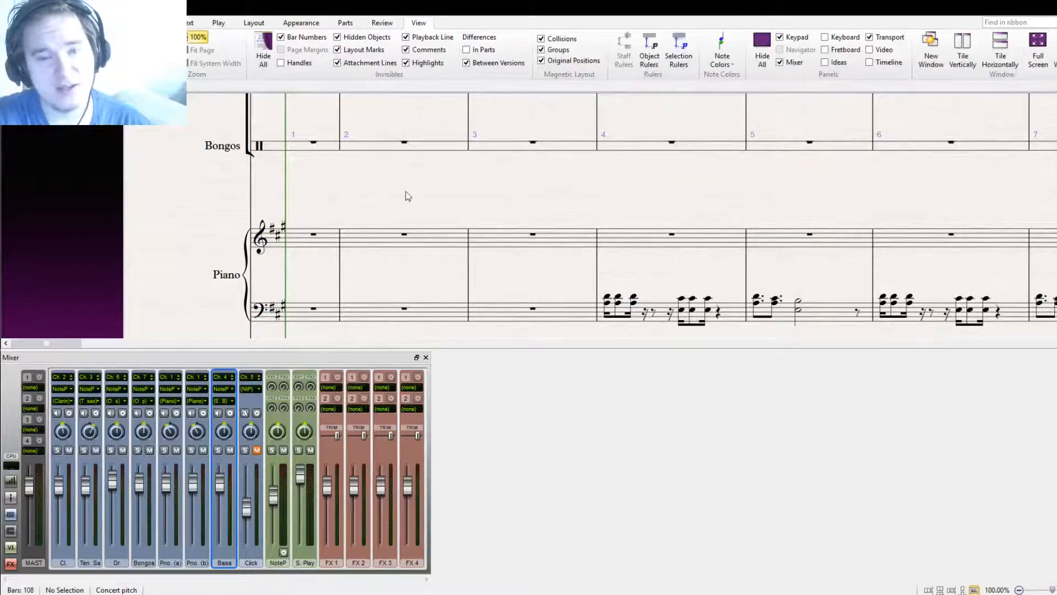
pyautogui.moveTo(644, 207); pyautogui.dragTo(510, 171)
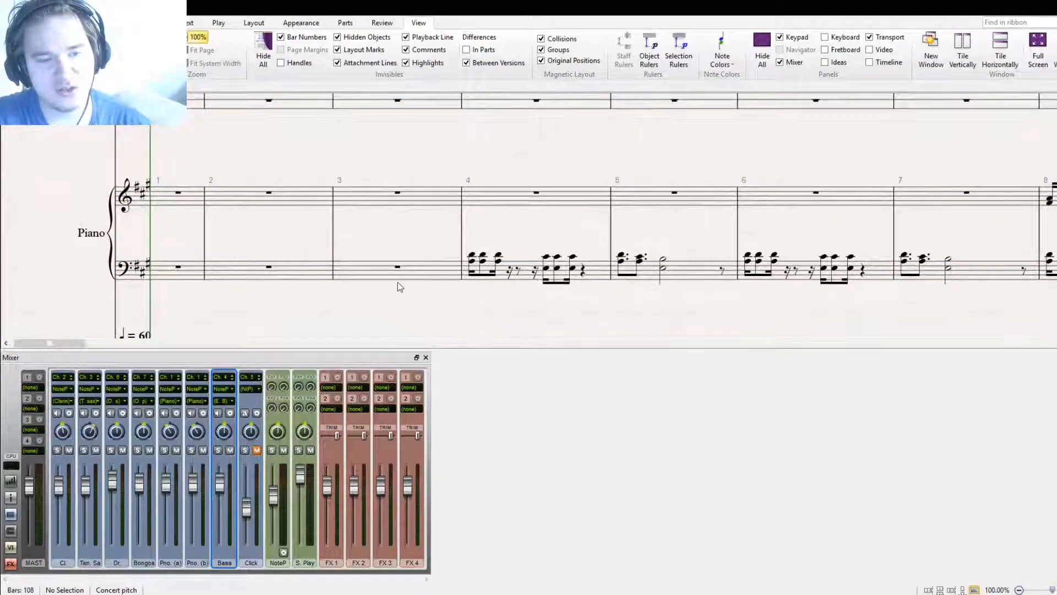
pyautogui.click(171, 406)
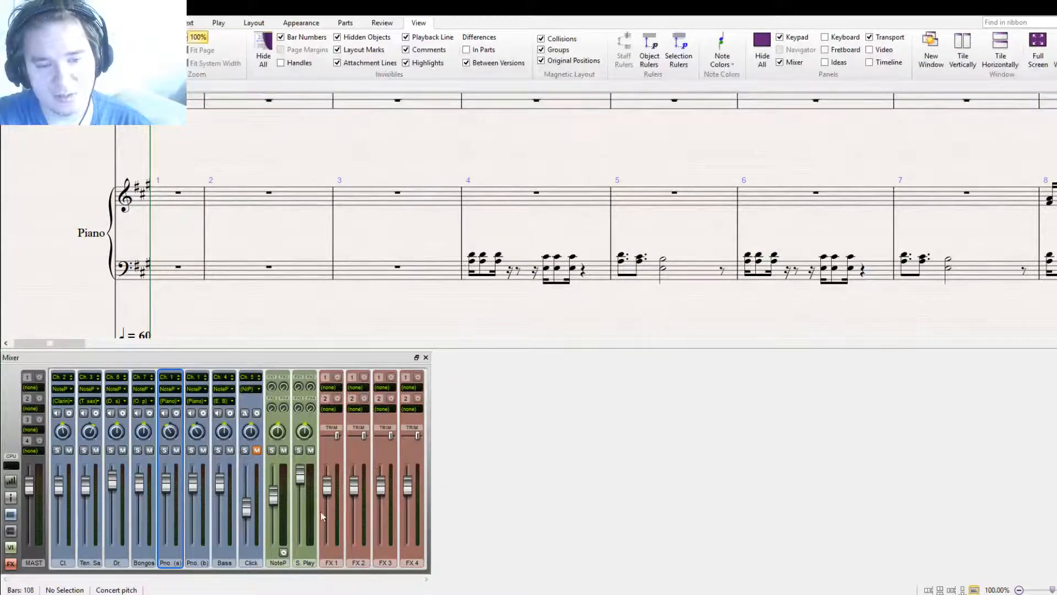
pyautogui.click(426, 358)
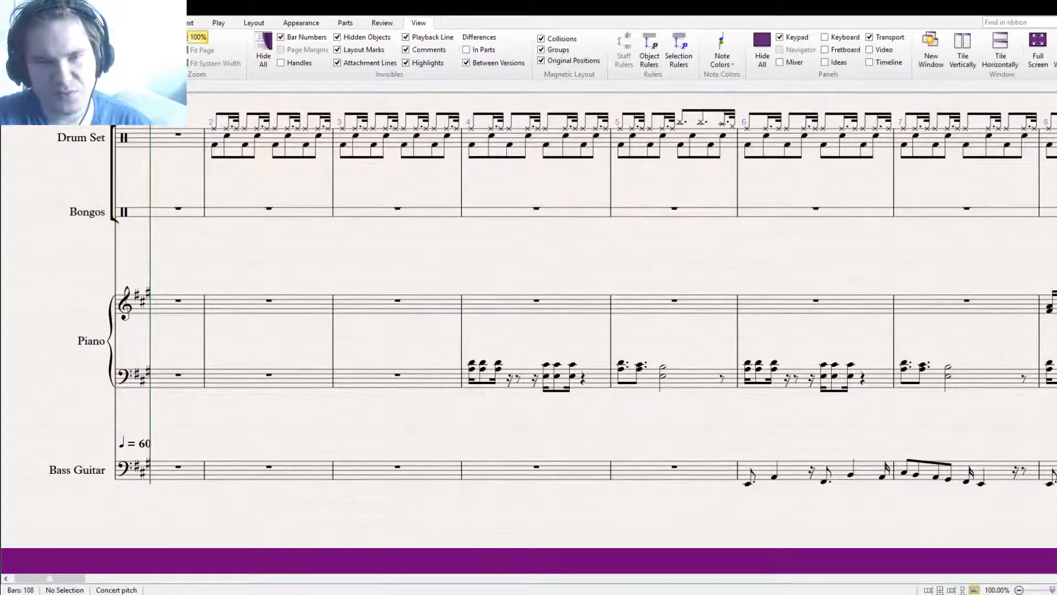
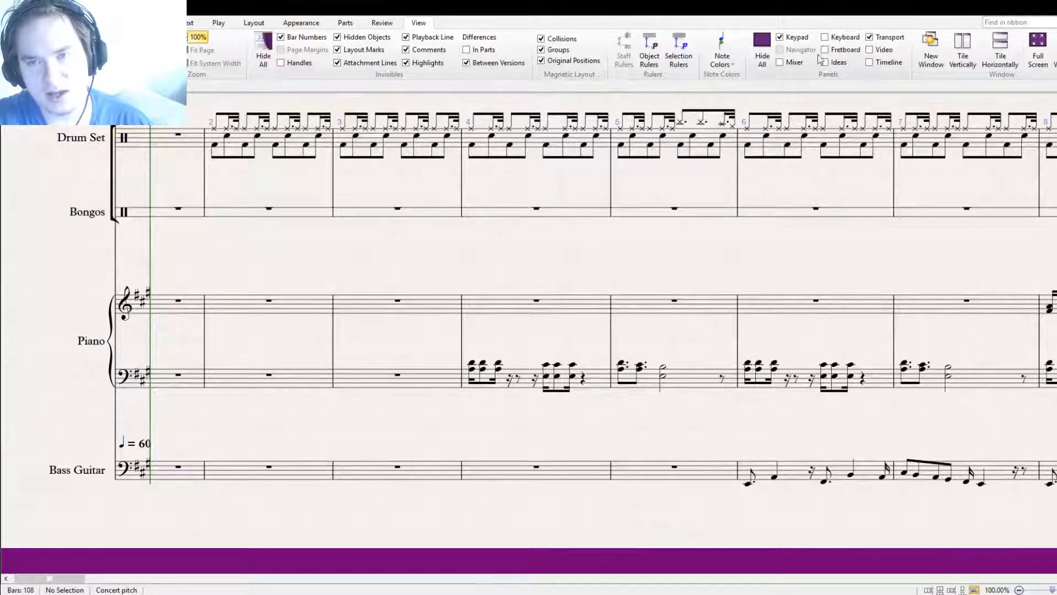
pyautogui.click(780, 65)
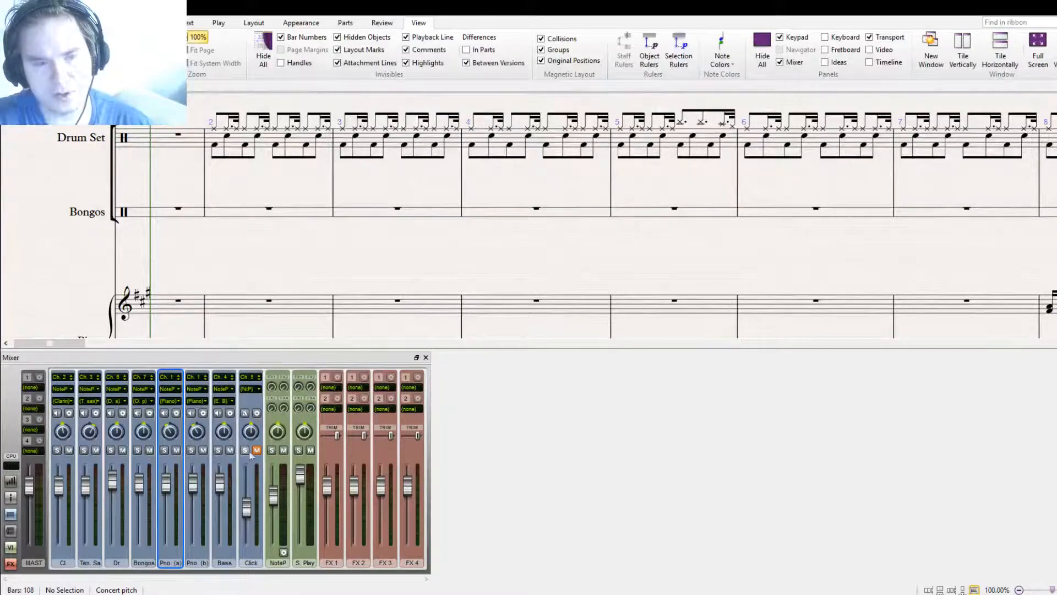
# Select and copy the piano bass-staff passage from bar 4 through bar 7
pyautogui.moveTo(255, 262); pyautogui.dragTo(556, 298)
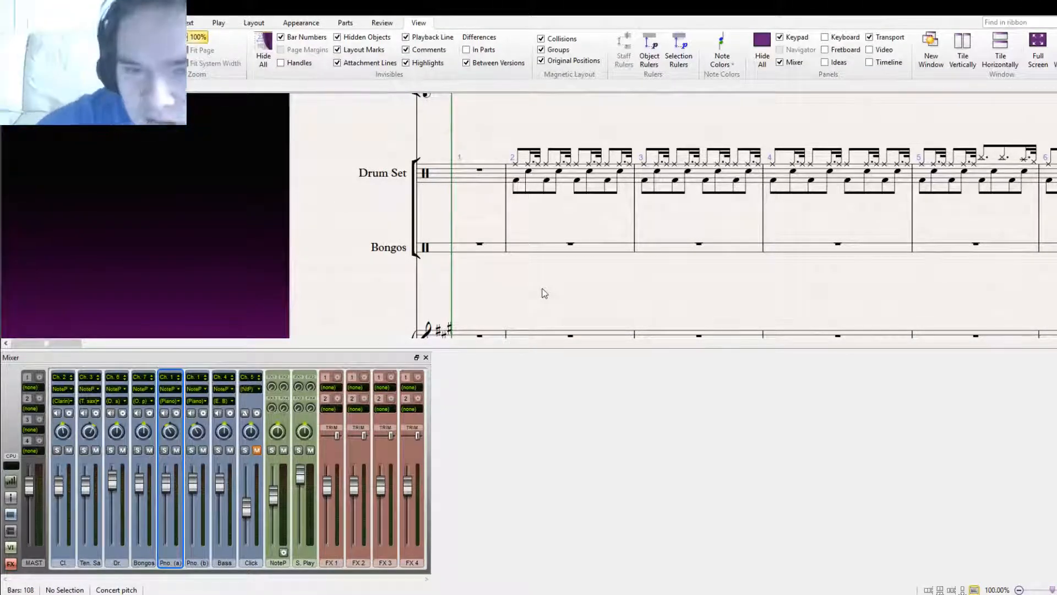
pyautogui.moveTo(556, 292); pyautogui.dragTo(371, 130)
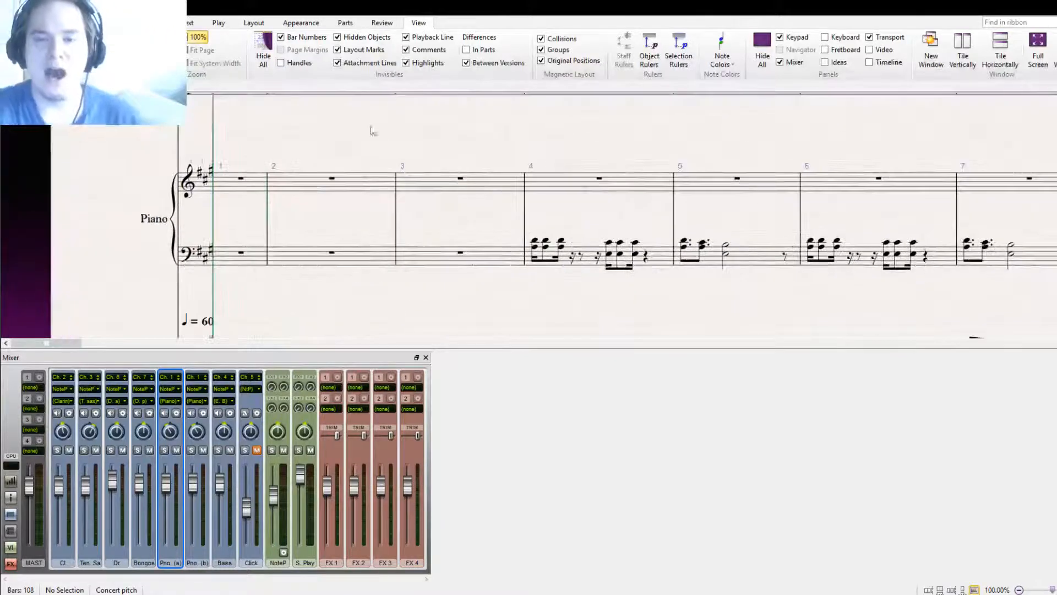
pyautogui.click(597, 256)
pyautogui.click(597, 269)
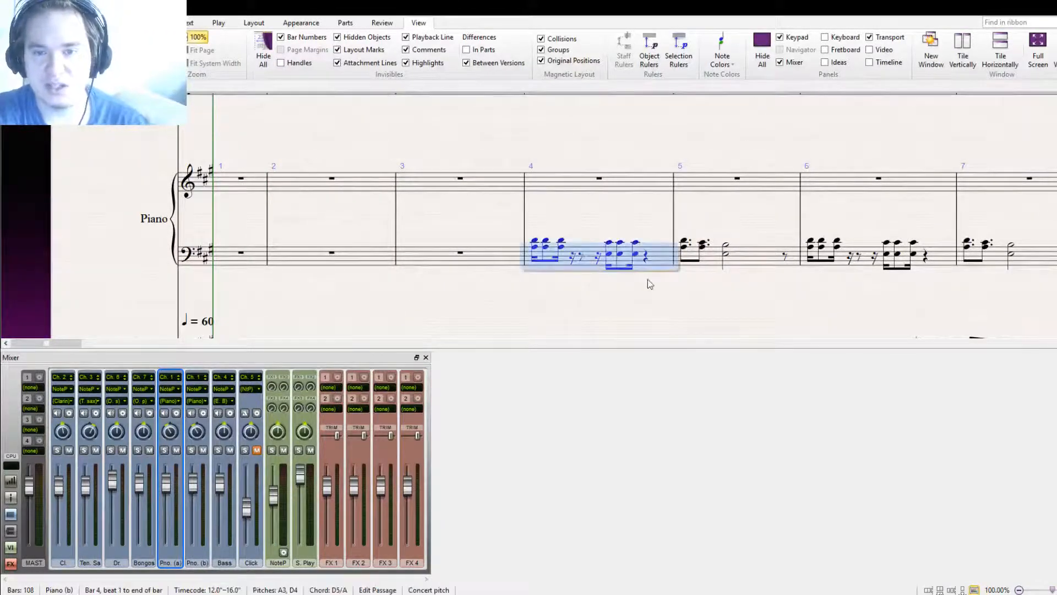
pyautogui.moveTo(647, 280); pyautogui.dragTo(481, 278)
pyautogui.keyDown('shift'); pyautogui.click(861, 249); pyautogui.keyUp('shift')
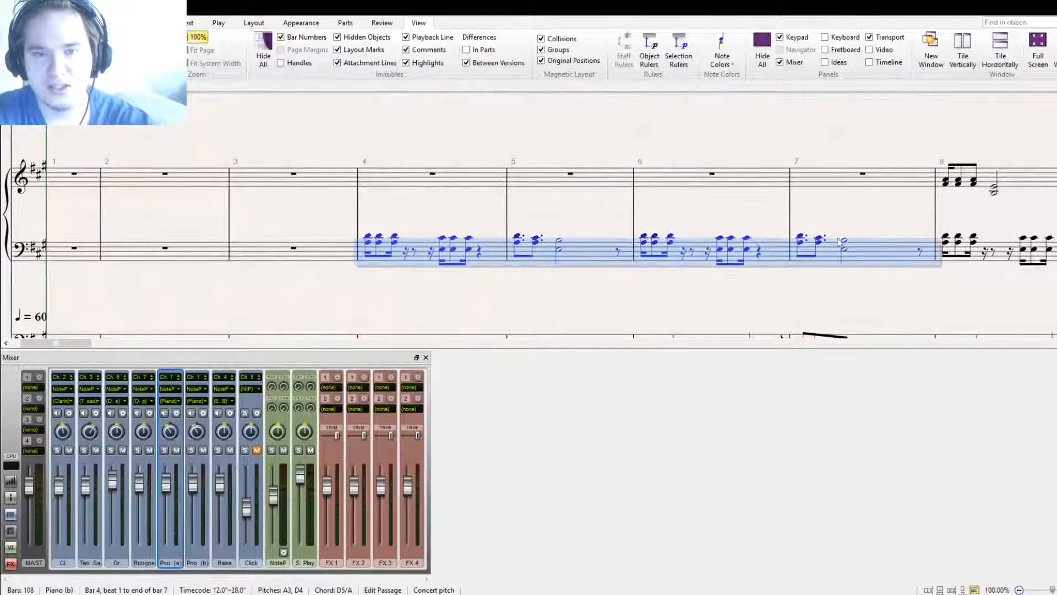
# Try pasting the copied passage into the piano treble staff from bar 4, and undo the paste
pyautogui.click(456, 184)
pyautogui.hotkey('ctrl', 'v')
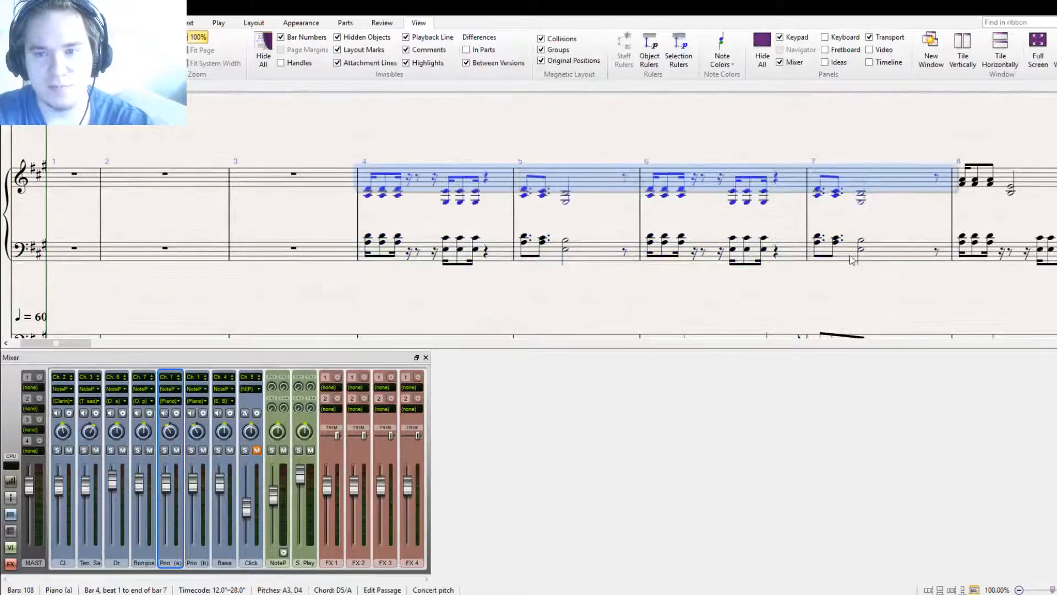
pyautogui.hotkey('ctrl', 'z')
# Paste the copied four-bar passage into the piano treble staff starting at bar 14
pyautogui.moveTo(827, 282); pyautogui.dragTo(215, 236)
pyautogui.moveTo(738, 248); pyautogui.dragTo(146, 280)
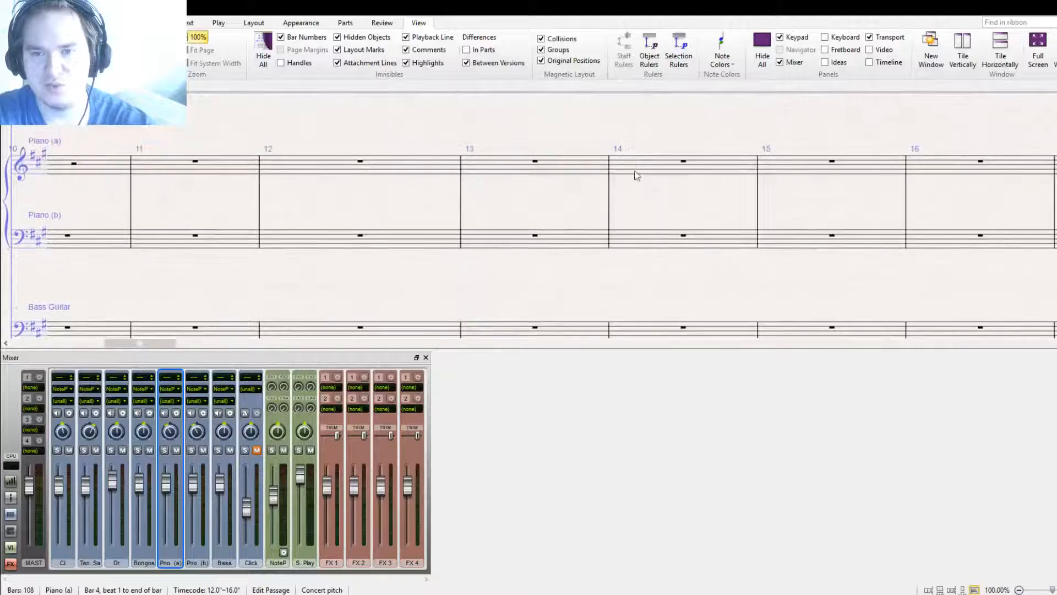
pyautogui.click(649, 175)
pyautogui.hotkey('ctrl', 'v')
# Delete the piano bass-staff music from bar 4 through bar 7
pyautogui.moveTo(424, 288); pyautogui.dragTo(974, 312)
pyautogui.moveTo(462, 302); pyautogui.dragTo(824, 260)
pyautogui.moveTo(616, 283); pyautogui.dragTo(839, 300)
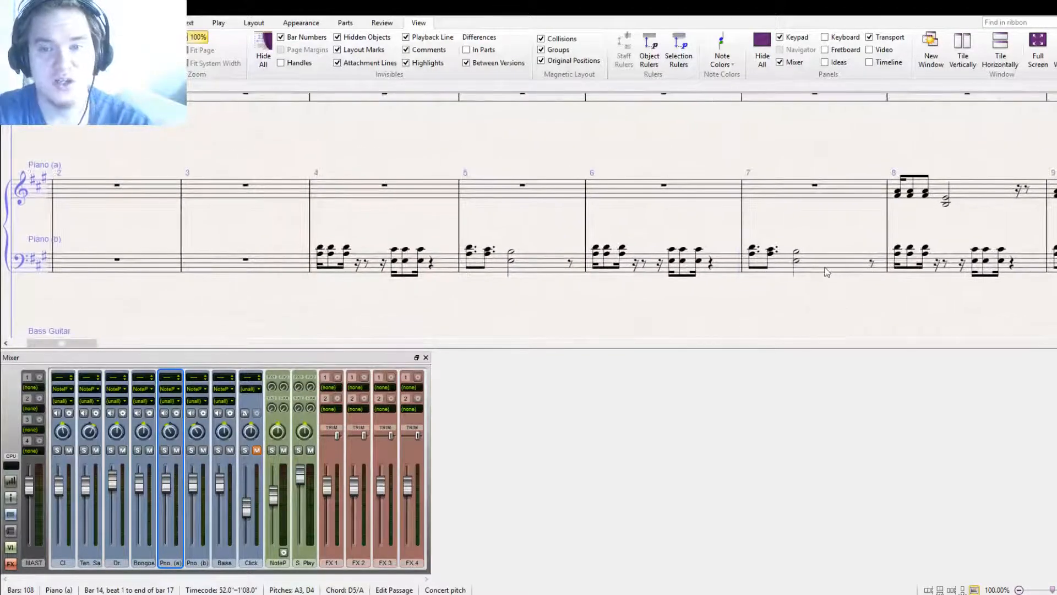
pyautogui.click(826, 272)
pyautogui.keyDown('shift'); pyautogui.click(451, 272); pyautogui.keyUp('shift')
pyautogui.press('Delete')
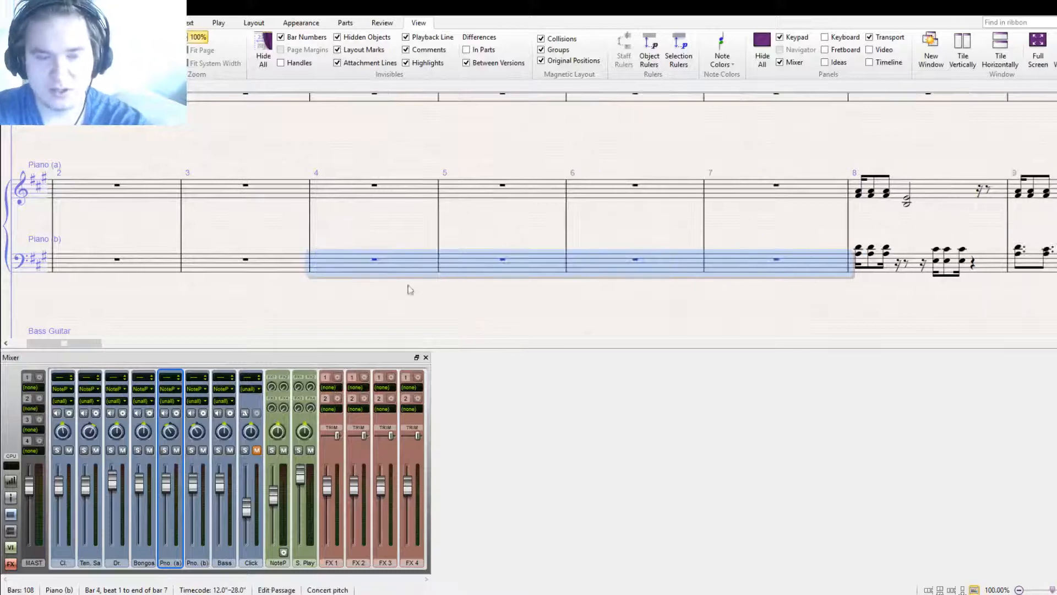
pyautogui.moveTo(373, 289); pyautogui.dragTo(504, 299)
pyautogui.press('Escape')
# Enter a B2 quarter note on beat 1 of bar 4 in the piano bass staff and add further notes to form a chord
pyautogui.moveTo(475, 228); pyautogui.dragTo(651, 308)
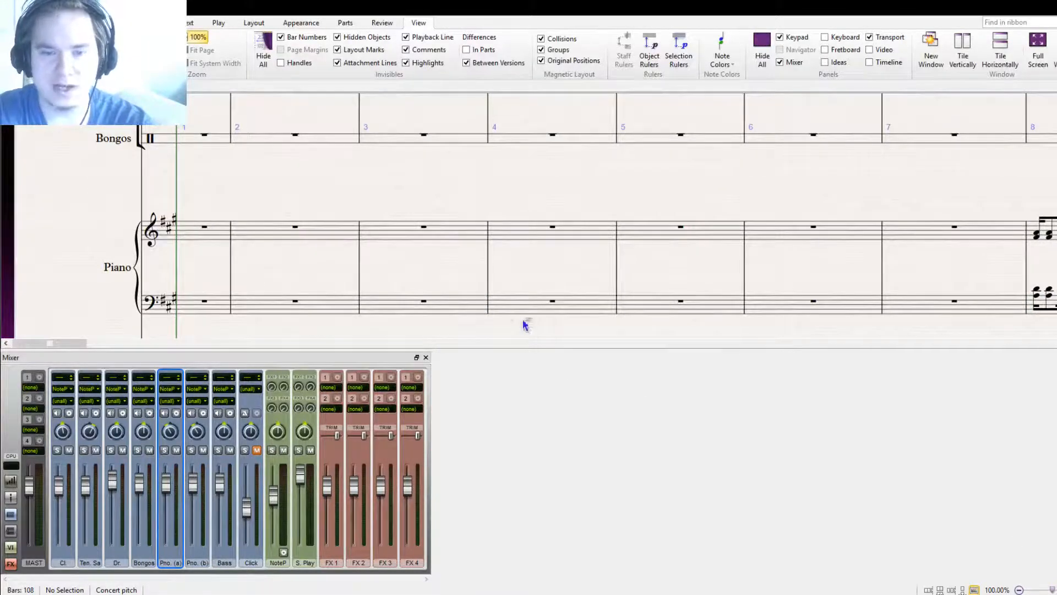
pyautogui.click(498, 309)
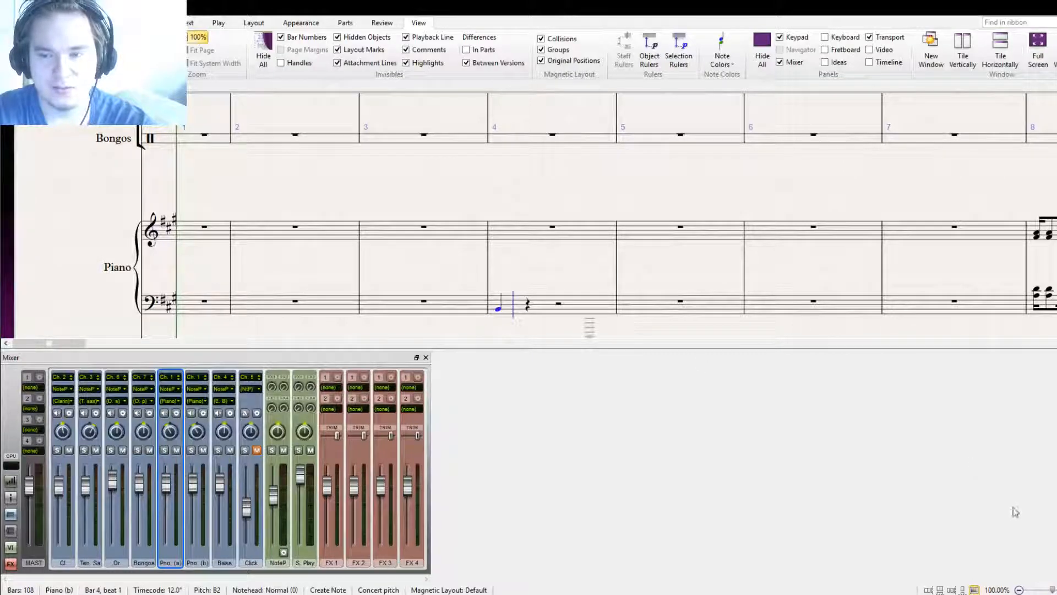
pyautogui.press('Escape')
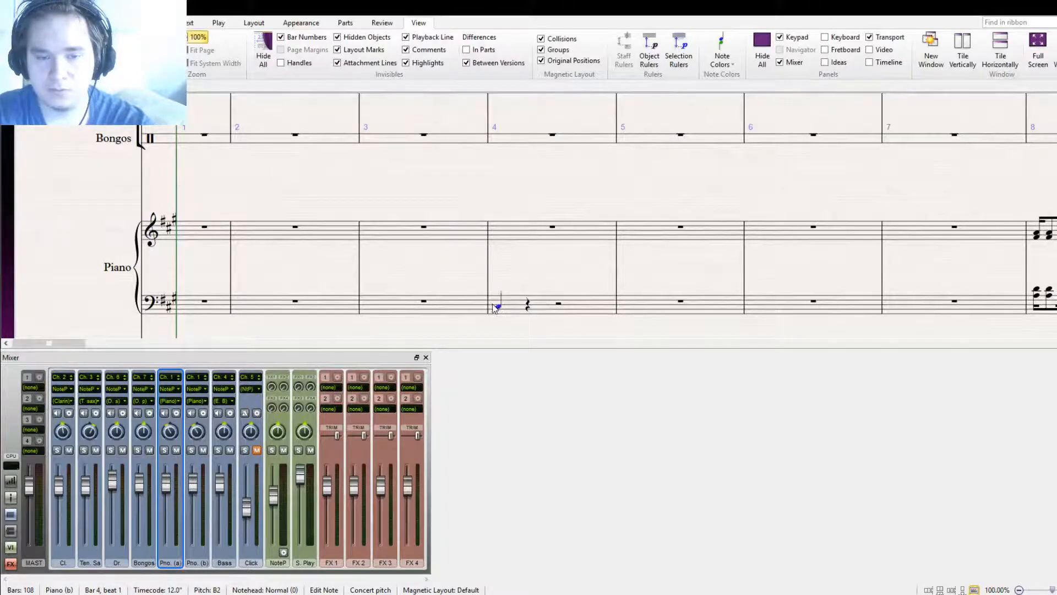
pyautogui.hotkey('shift', '2')
pyautogui.hotkey('shift', '5')
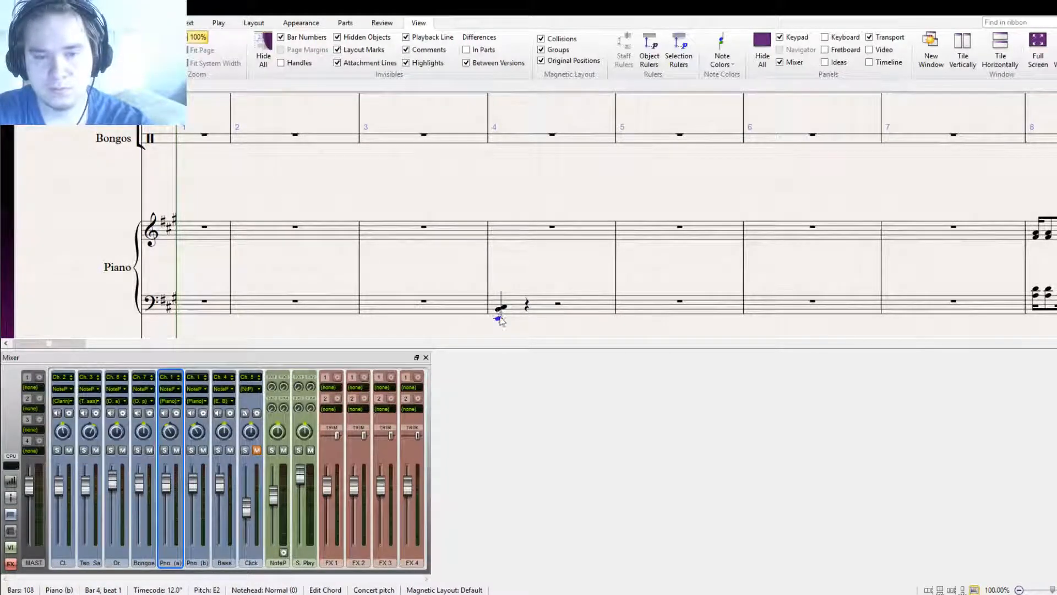
pyautogui.click(500, 307)
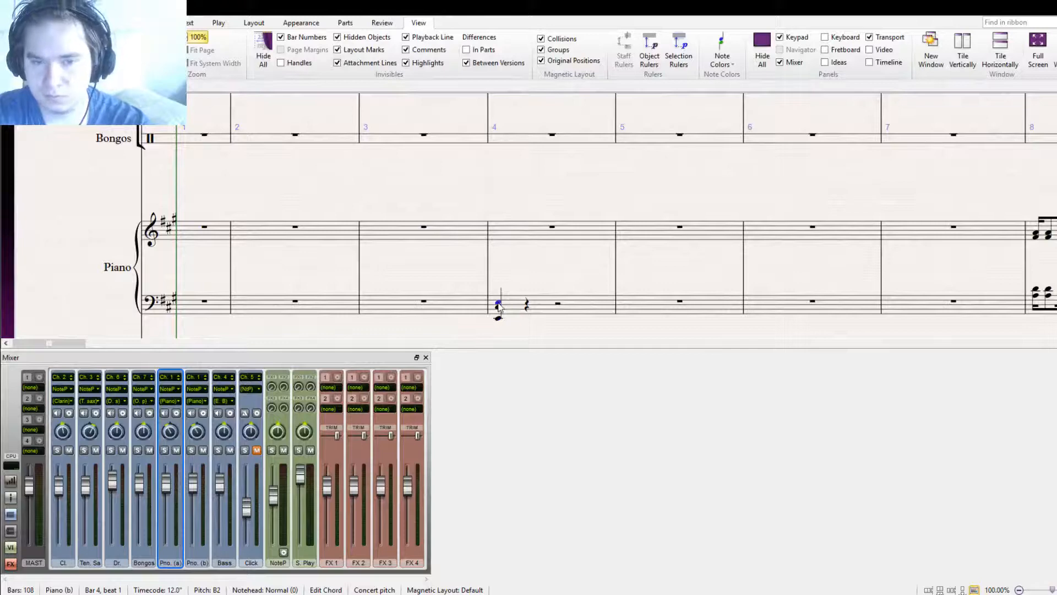
pyautogui.press('4')
pyautogui.hotkey('shift', '3')
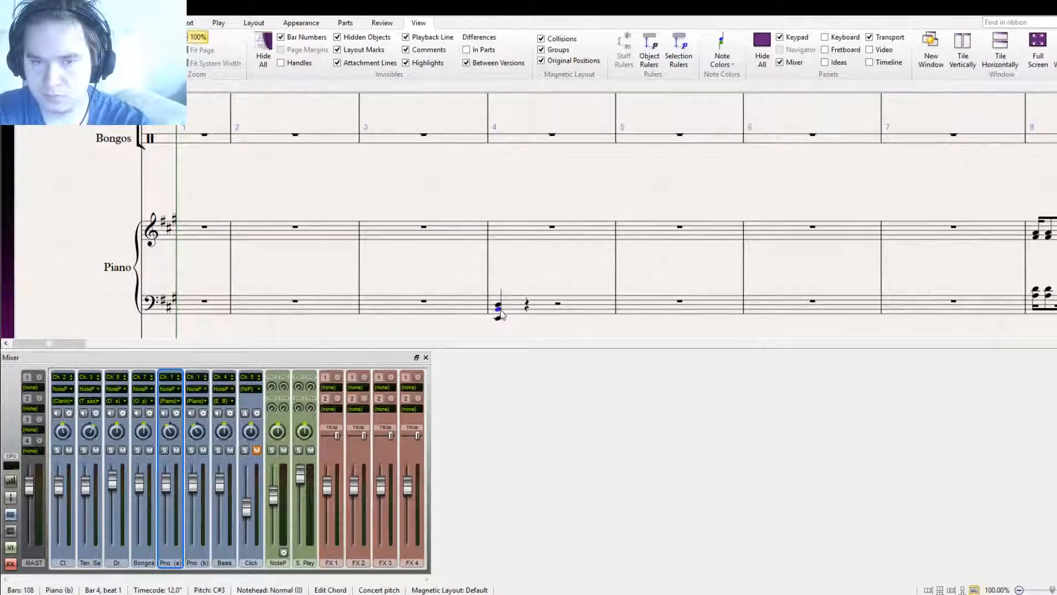
# Adjust the individual notes of the bar 4 bass-staff chord to E3, G#3 and C#4
pyautogui.click(498, 304)
pyautogui.press('Up')
pyautogui.click(498, 318)
pyautogui.press('Up')
pyautogui.press('Up')
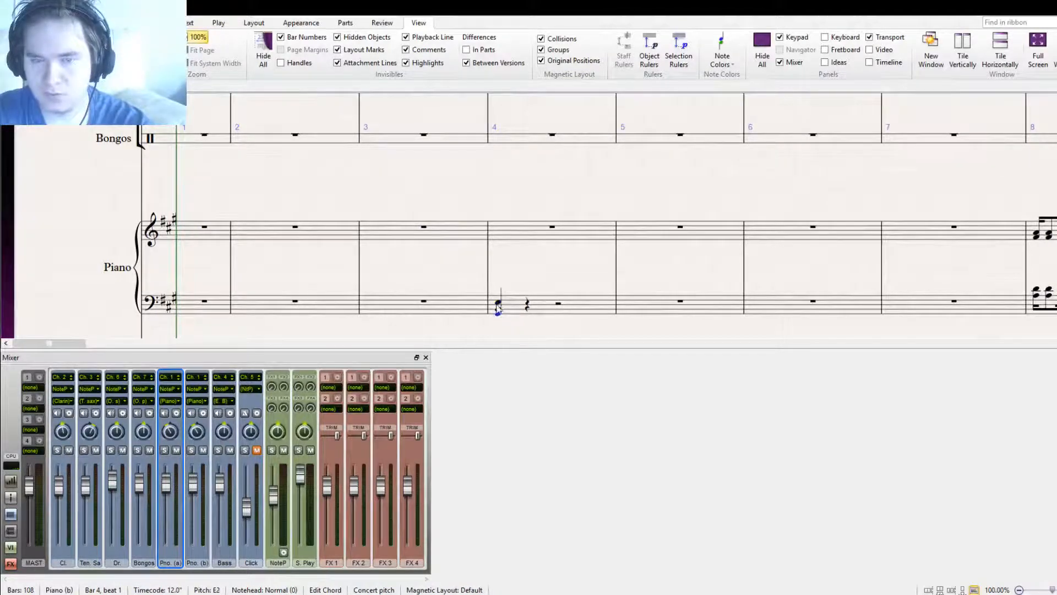
pyautogui.moveTo(498, 308); pyautogui.dragTo(502, 298)
pyautogui.click(499, 297)
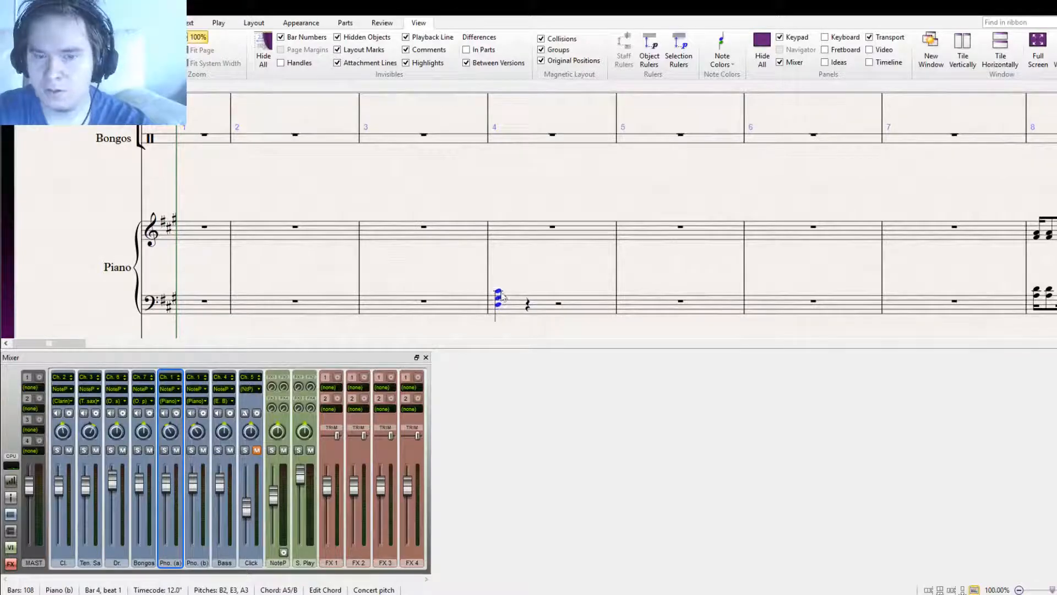
pyautogui.press('Escape')
pyautogui.click(499, 304)
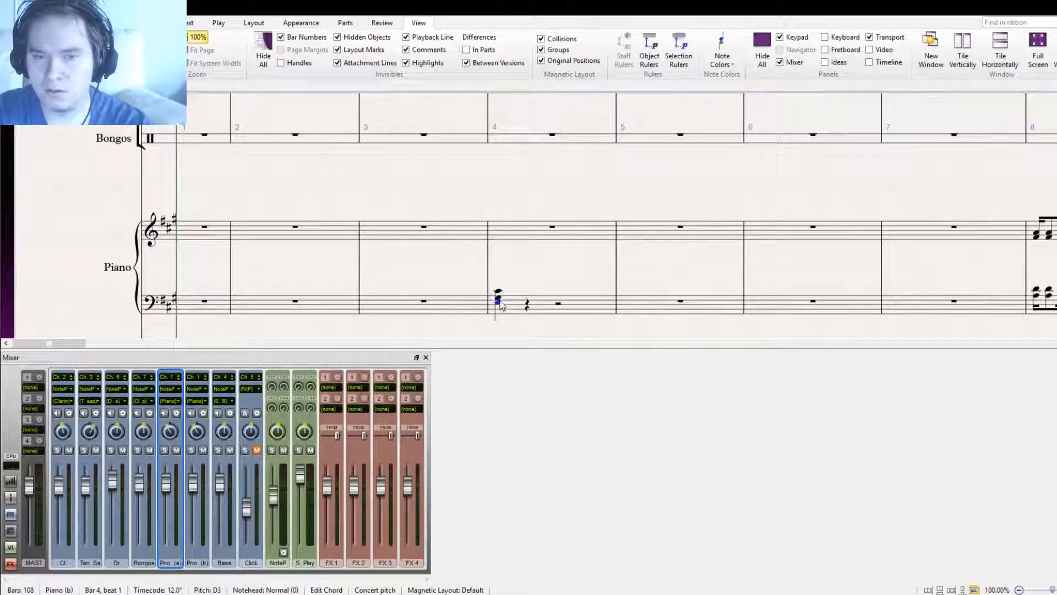
pyautogui.doubleClick(499, 302)
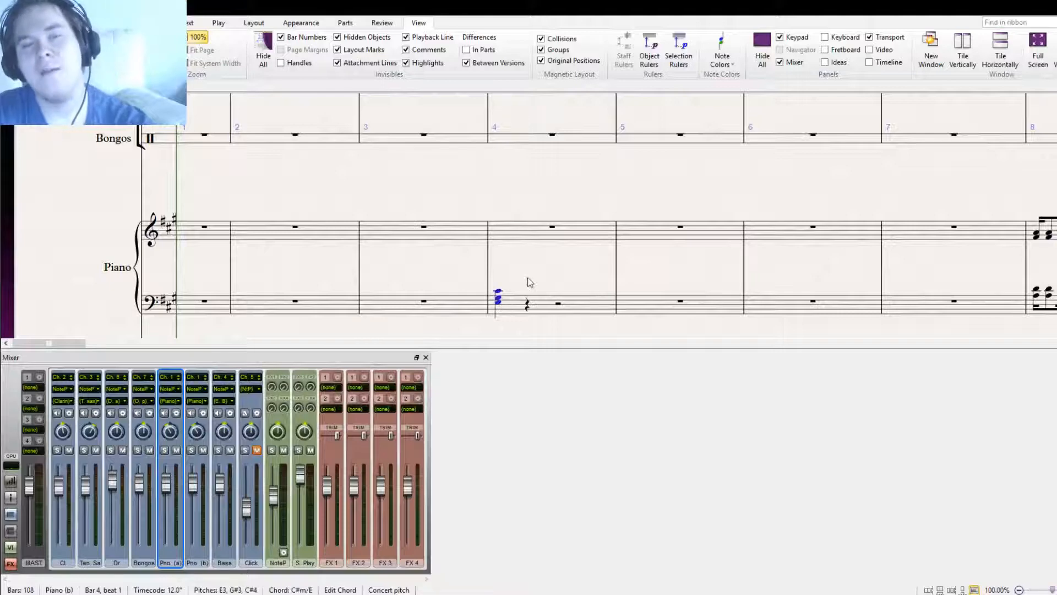
# Make the bar 4 chord a dotted quarter note and copy it to beat 2.5 as a dotted eighth note
pyautogui.moveTo(532, 281)
pyautogui.mouseDown()
pyautogui.moveTo(639, 265)
pyautogui.moveTo(537, 285)
pyautogui.mouseUp()
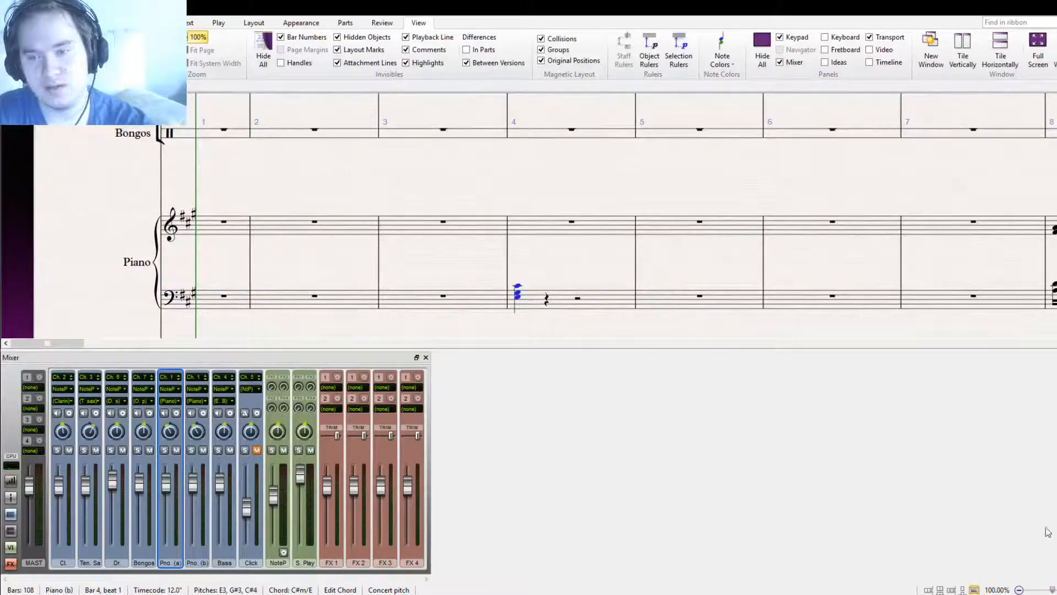
pyautogui.click(1050, 567)
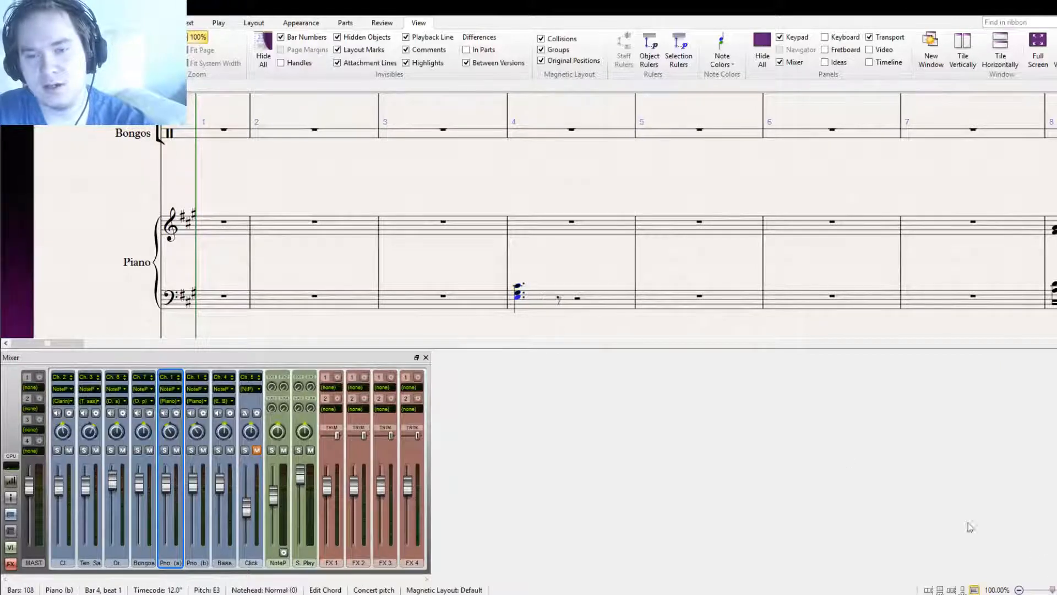
pyautogui.doubleClick(517, 296)
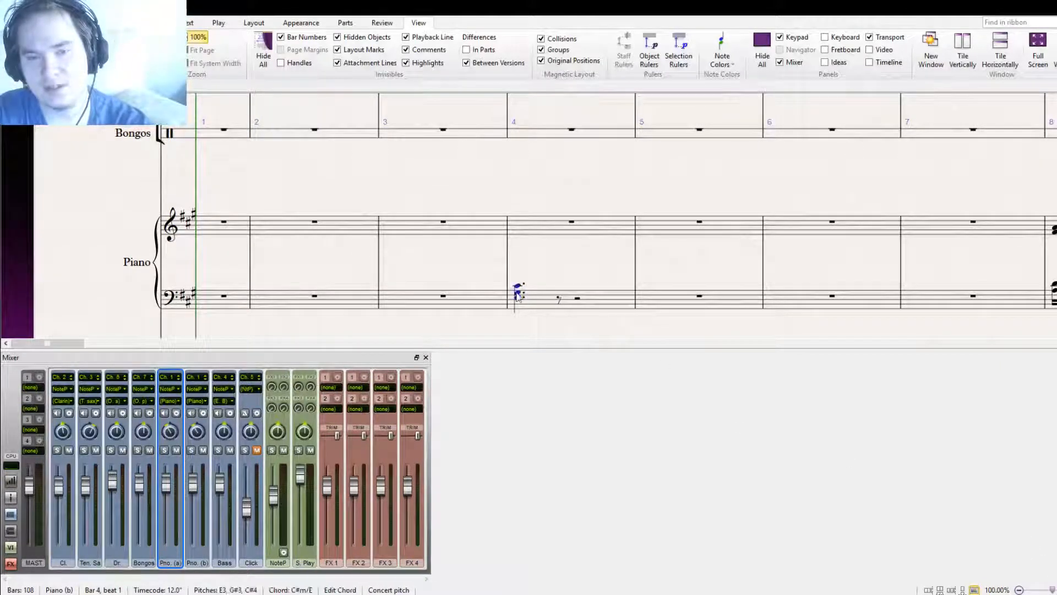
pyautogui.keyDown('alt'); pyautogui.click(560, 297); pyautogui.keyUp('alt')
pyautogui.click(1053, 558)
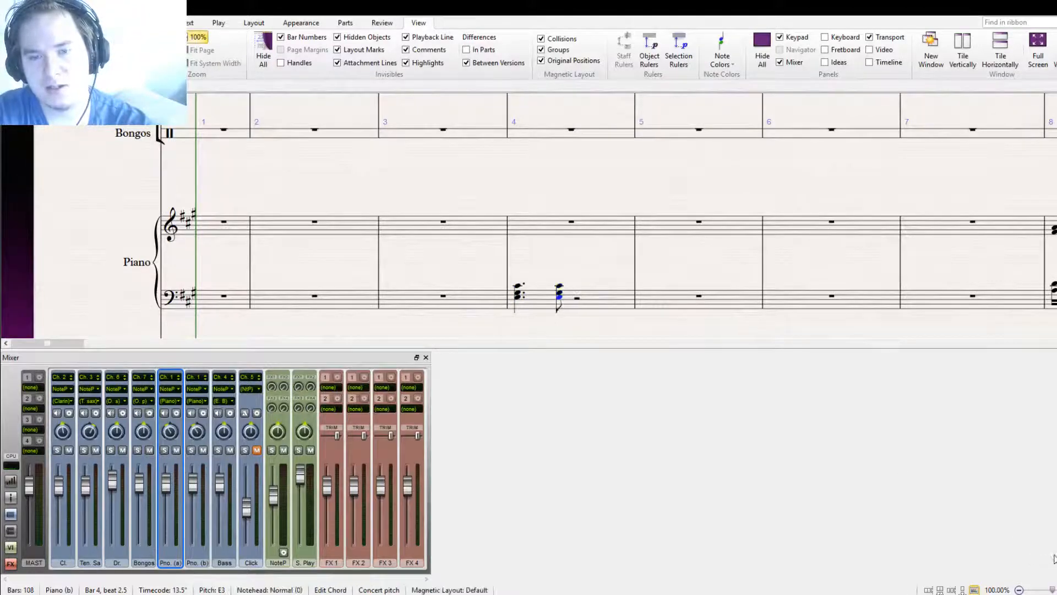
# Copy the dotted quarter-note chord to beat 3.25 of bar 4 and raise its notes one step
pyautogui.doubleClick(517, 296)
pyautogui.keyDown('alt'); pyautogui.click(583, 301); pyautogui.keyUp('alt')
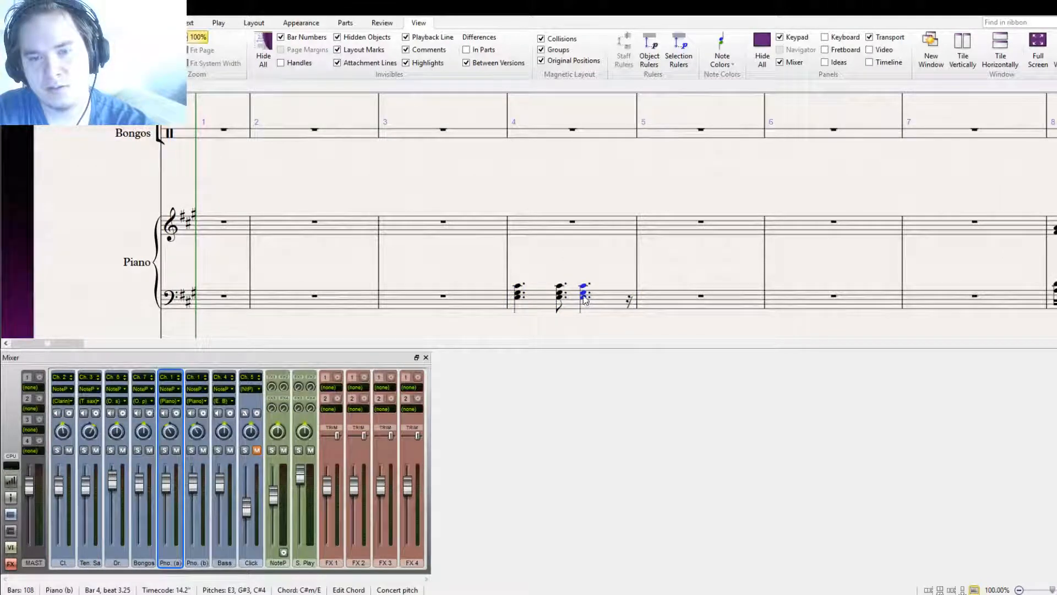
pyautogui.click(588, 295)
pyautogui.click(588, 292)
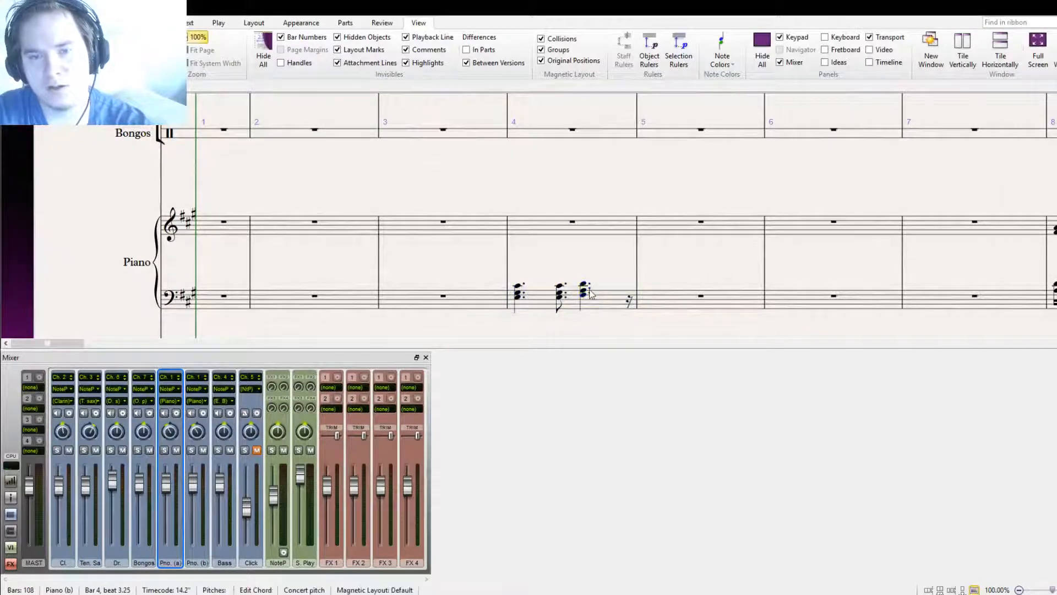
# Replace the chord at beat 3.25 of bar 4 with a dotted-eighth copy of the beat 2.5 chord
pyautogui.click(521, 302)
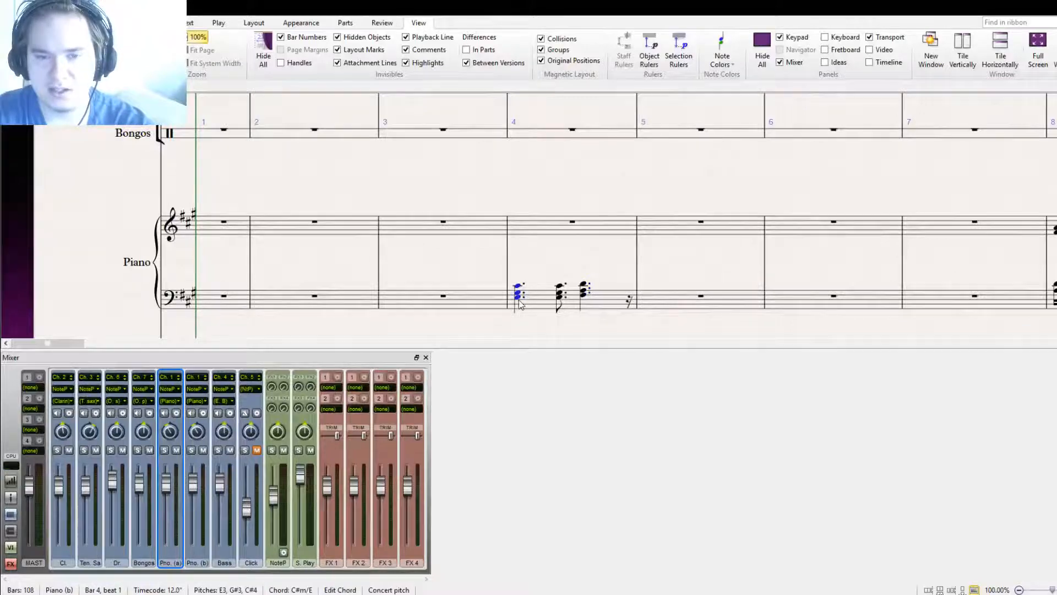
pyautogui.doubleClick(560, 297)
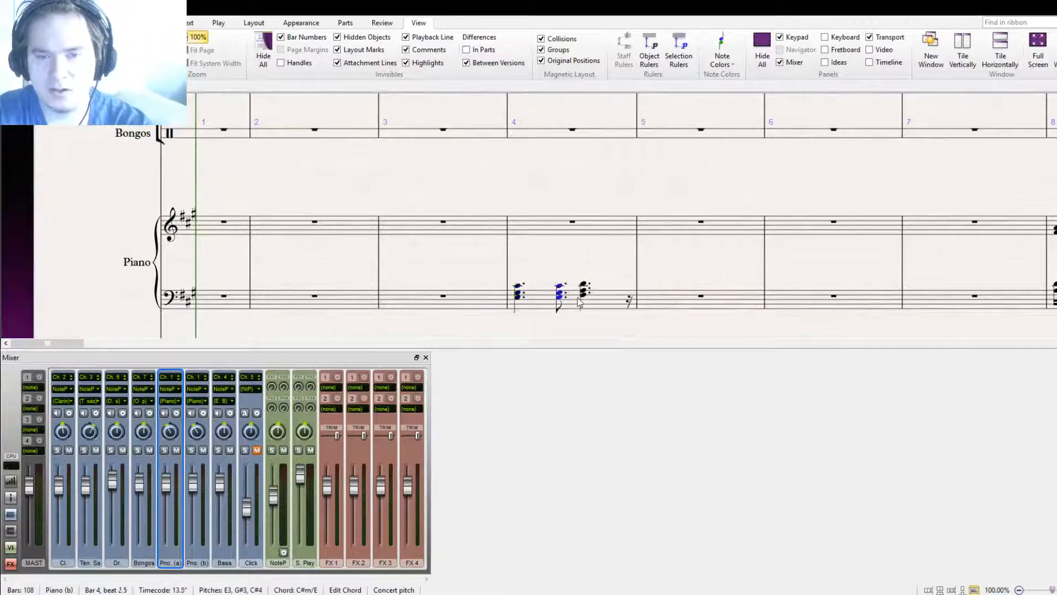
pyautogui.click(583, 295)
pyautogui.hotkey('ctrl', 'v')
pyautogui.click(608, 282)
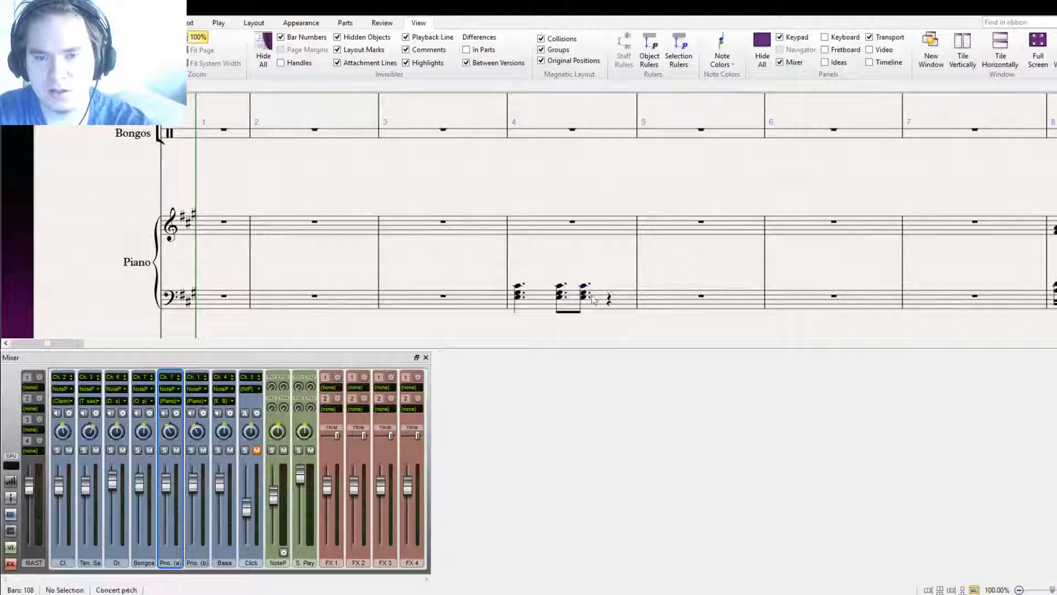
# Try raising individual notes of the copied chord at beat 3.25 of bar 4
pyautogui.click(585, 297)
pyautogui.press('Up')
pyautogui.press('Up')
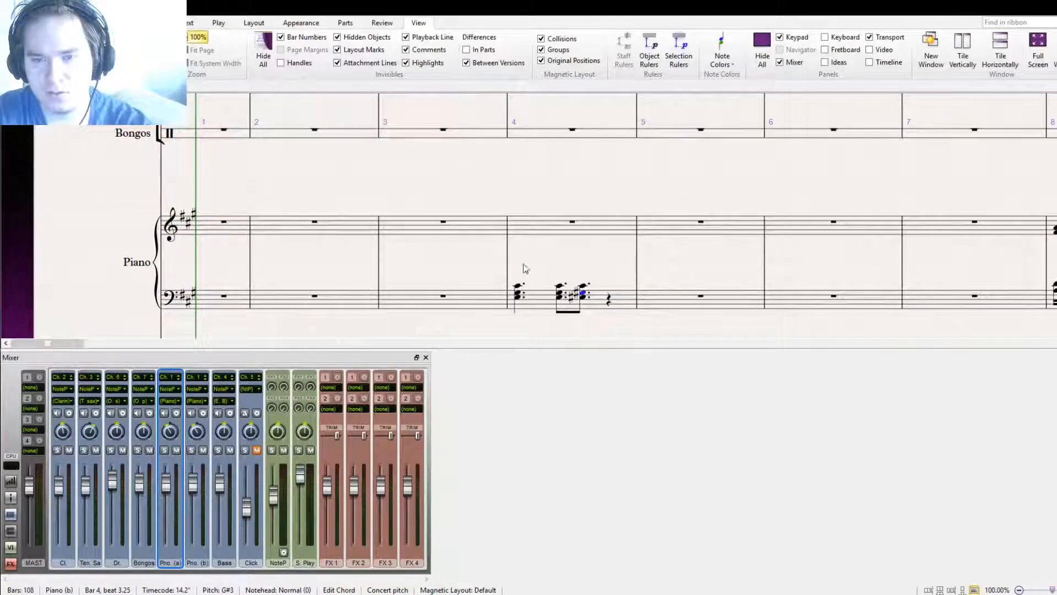
pyautogui.click(597, 284)
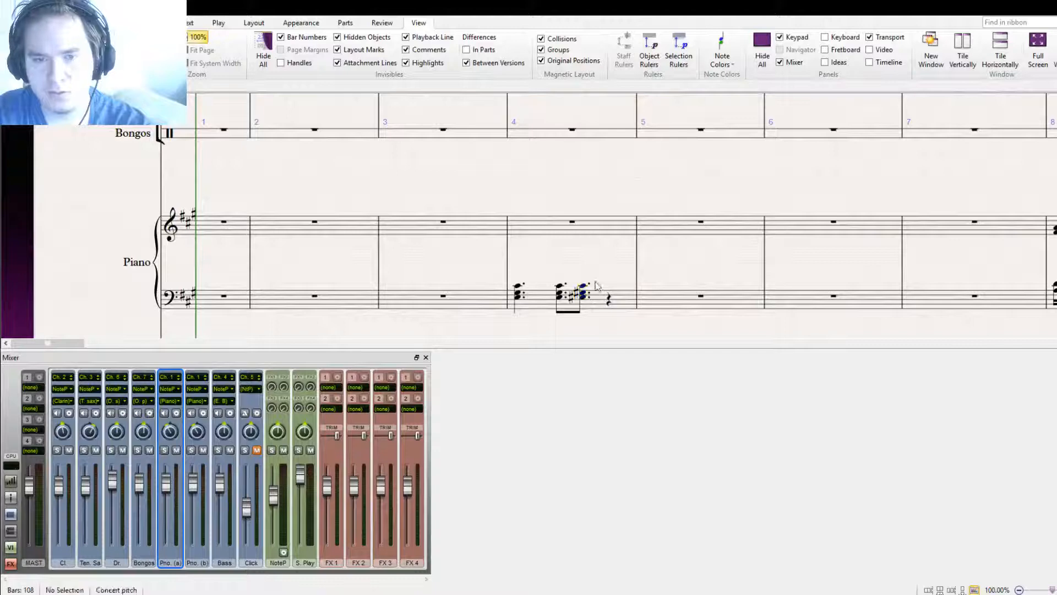
pyautogui.click(561, 293)
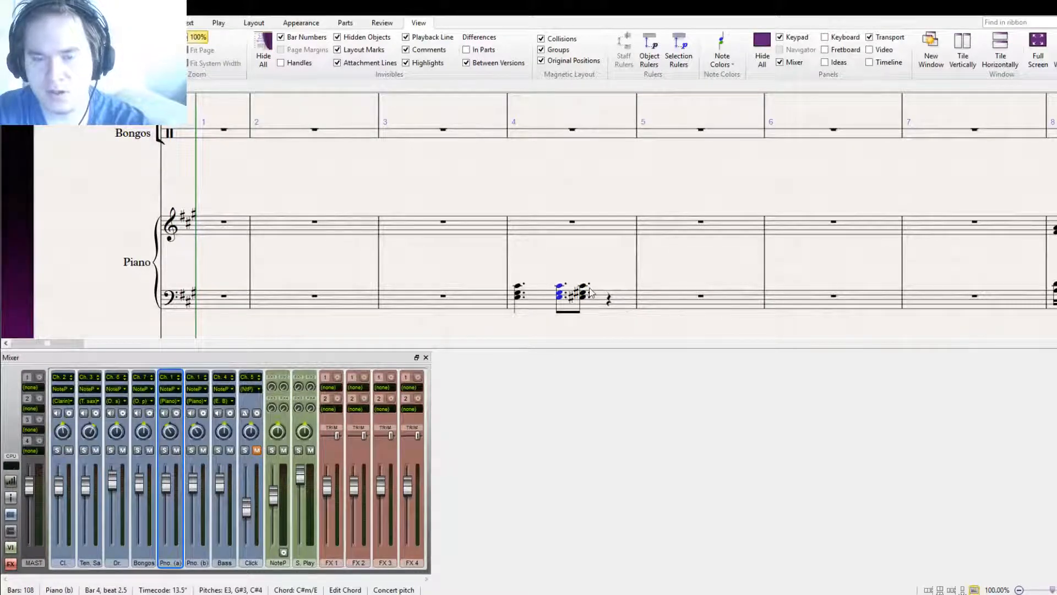
# Show the on-screen piano keyboard and change the bar 4 beat 3.25 chord to F3, A3 and D4
pyautogui.click(825, 38)
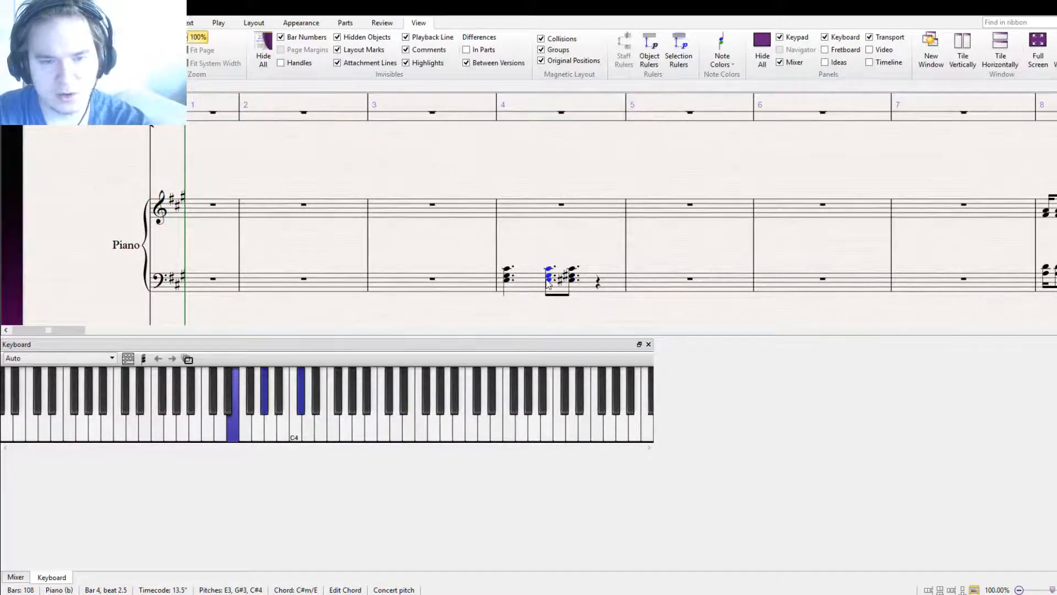
pyautogui.click(572, 282)
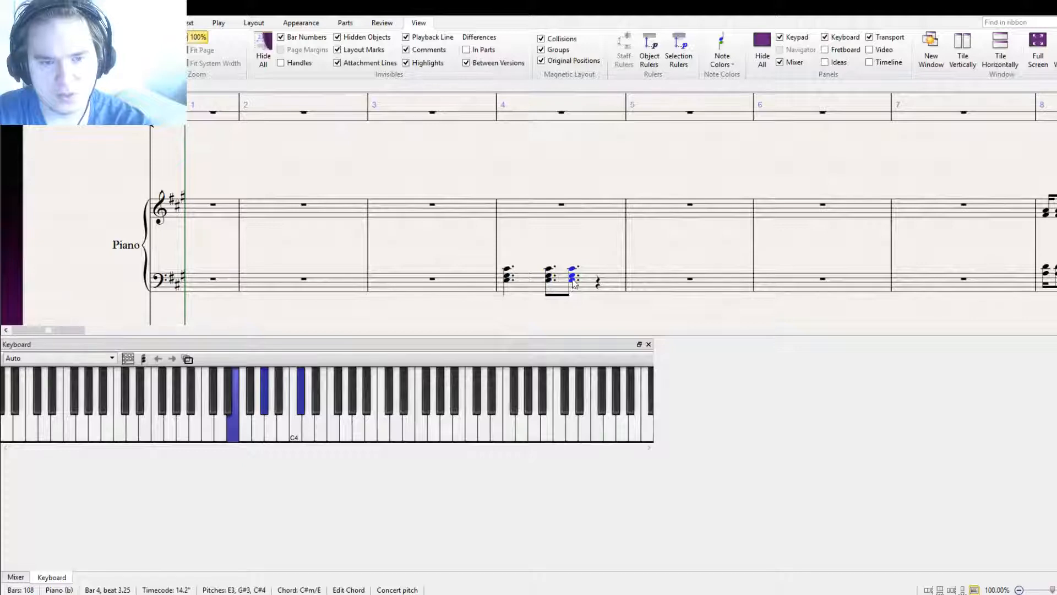
pyautogui.press('Up')
pyautogui.press('Up')
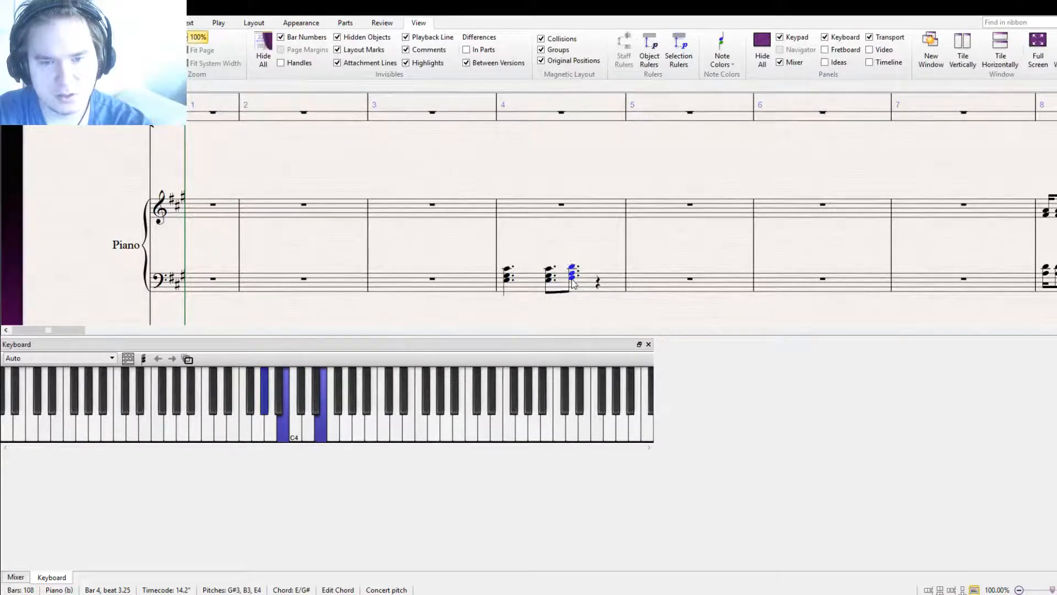
pyautogui.press('Escape')
pyautogui.click(554, 284)
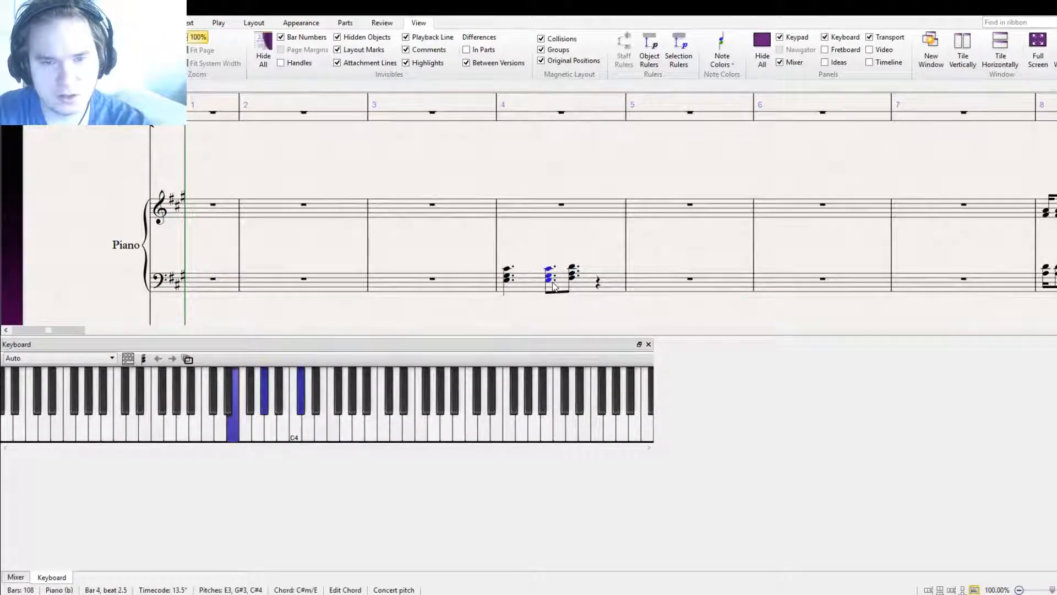
pyautogui.click(572, 279)
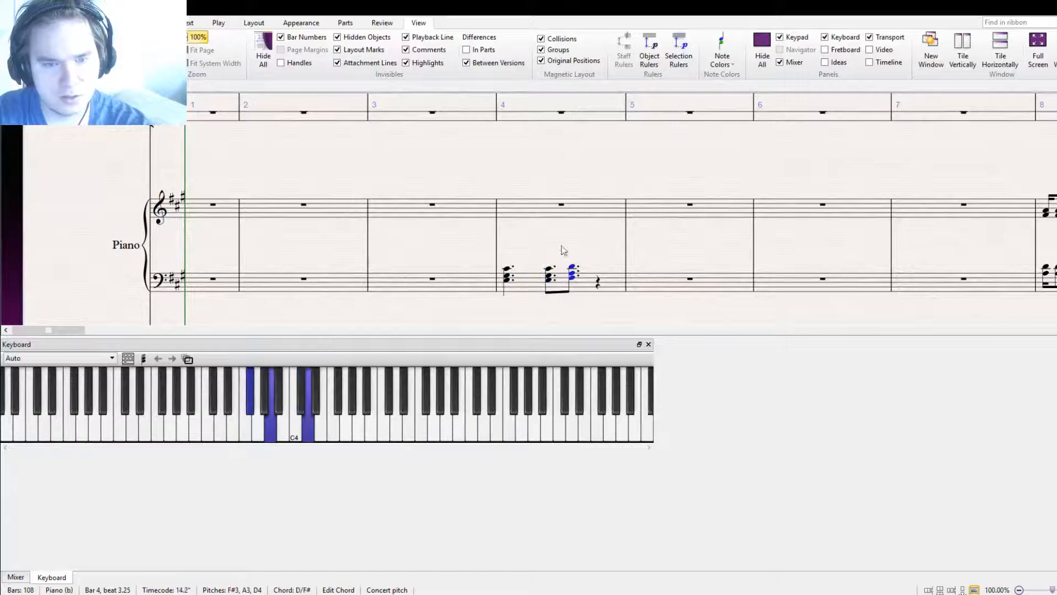
pyautogui.click(571, 277)
pyautogui.press('Down')
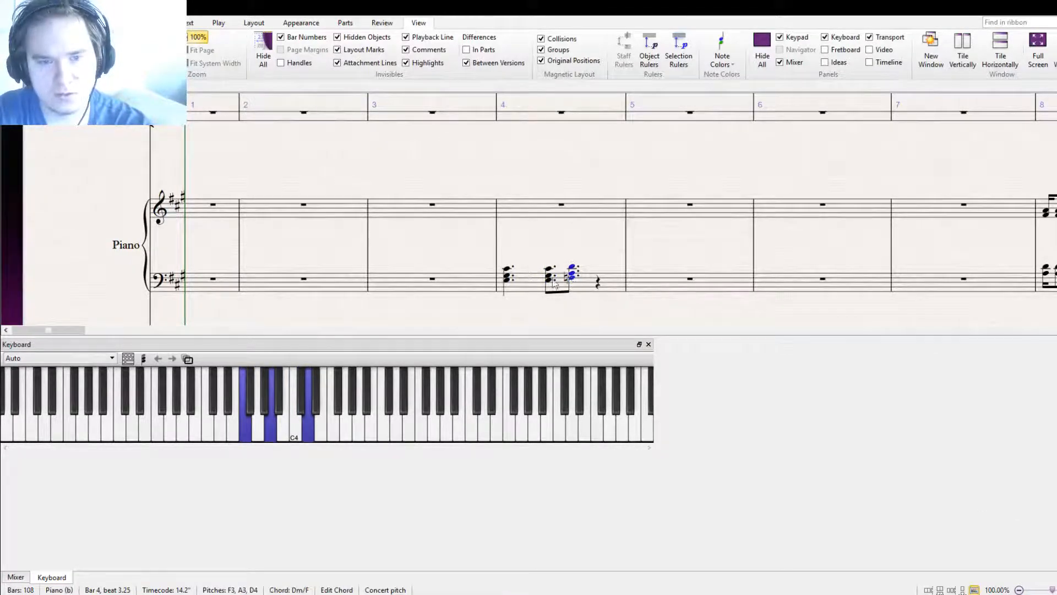
# Tie the bar 4 beat 1 chord to beat 2.5, and repeat the beat 3.25 chord on beat 4 with a tie
pyautogui.click(507, 279)
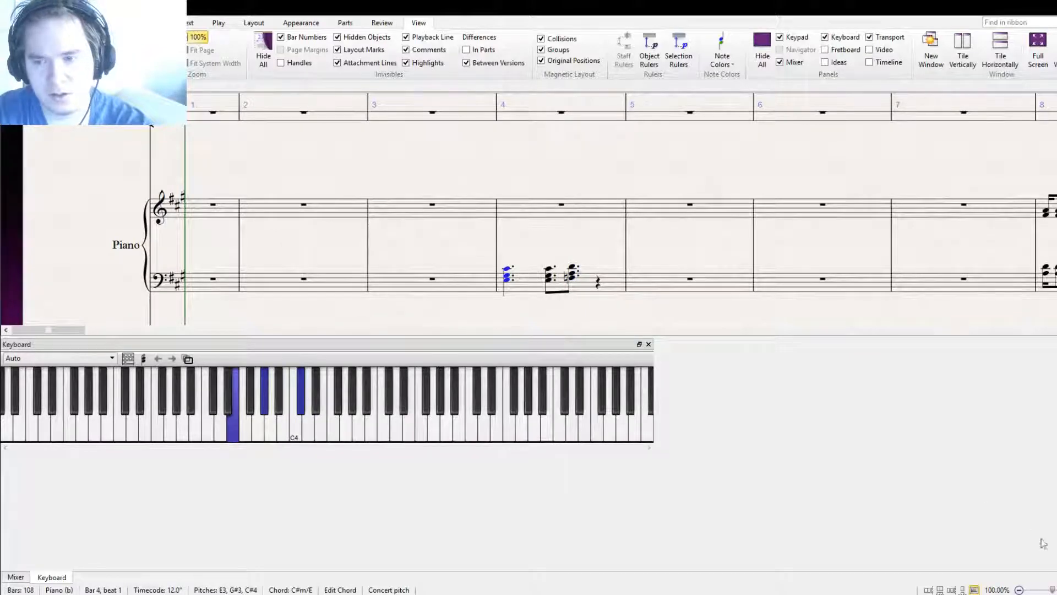
pyautogui.press('Return')
pyautogui.click(573, 275)
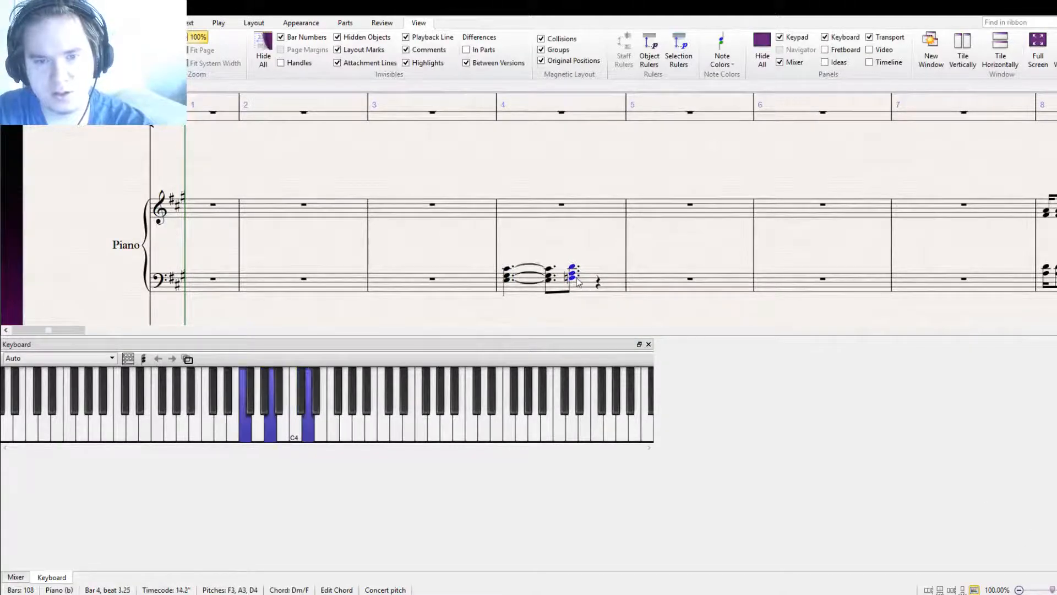
pyautogui.press('r')
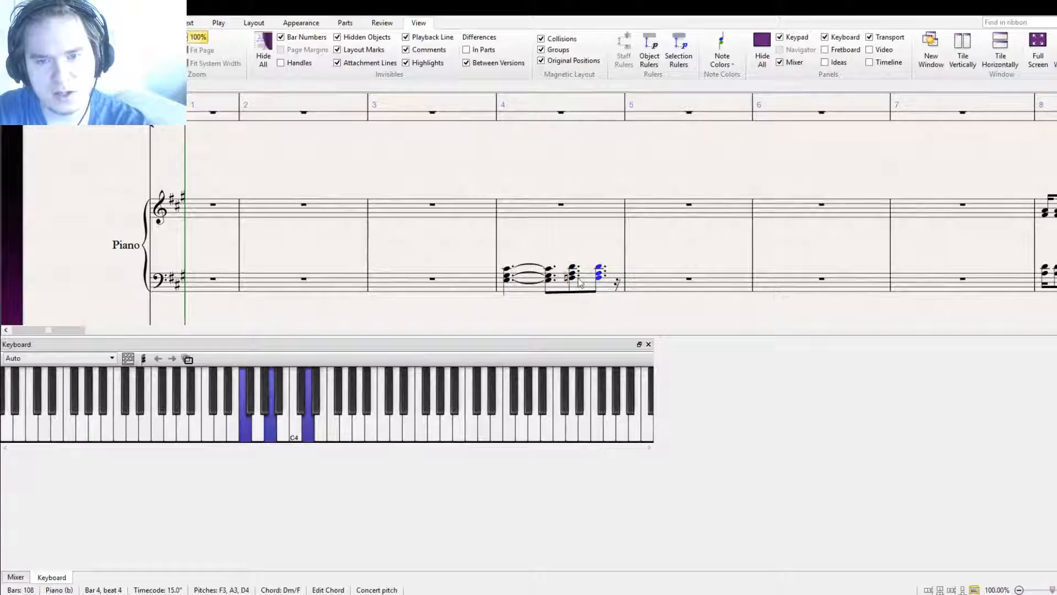
pyautogui.click(573, 275)
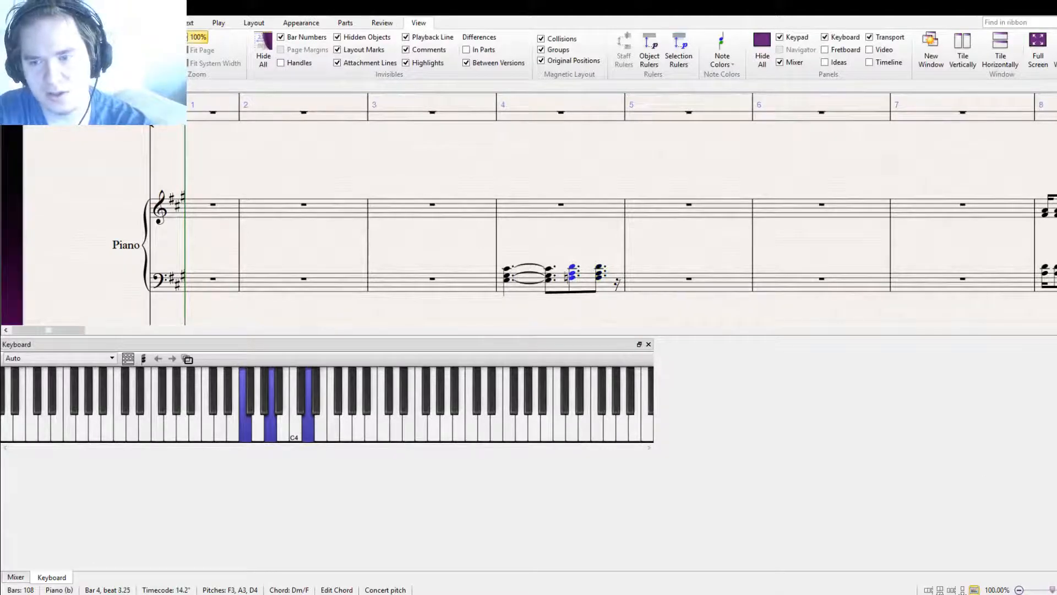
pyautogui.press('Return')
pyautogui.keyDown('shift'); pyautogui.click(599, 278); pyautogui.keyUp('shift')
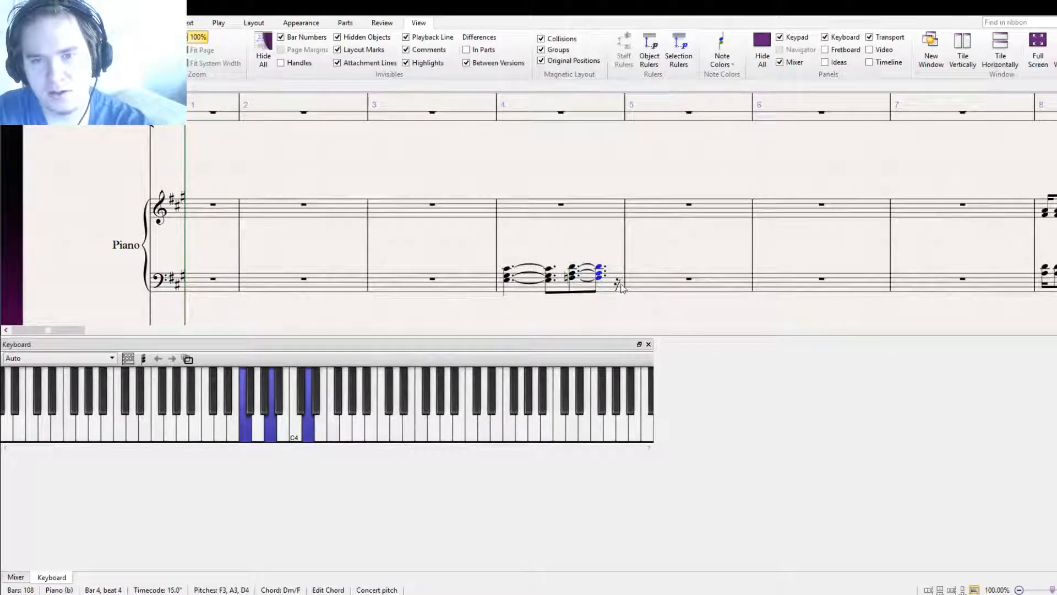
# Make the bar 4 beat 3.25 chord a quarter note and tie it to a dotted-eighth repeat at beat 4.25
pyautogui.press('r')
pyautogui.doubleClick(574, 276)
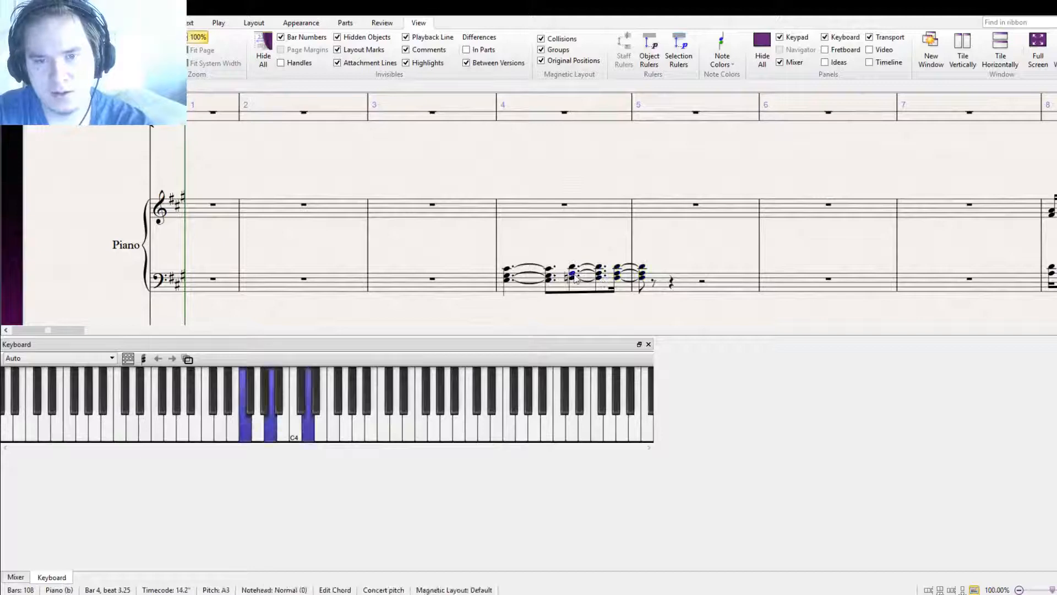
pyautogui.hotkey('ctrl', 'z')
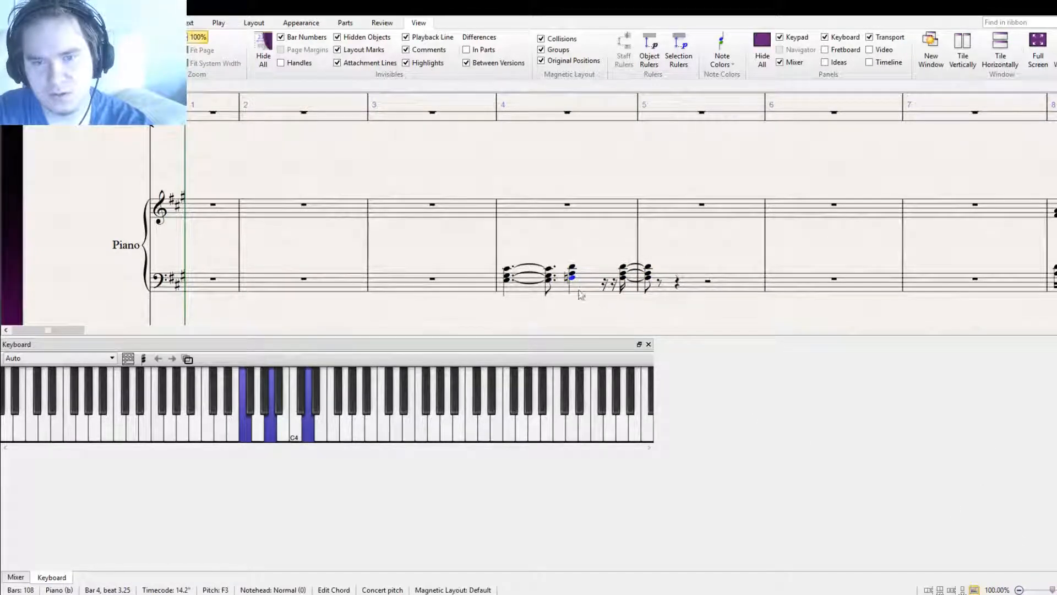
pyautogui.click(598, 289)
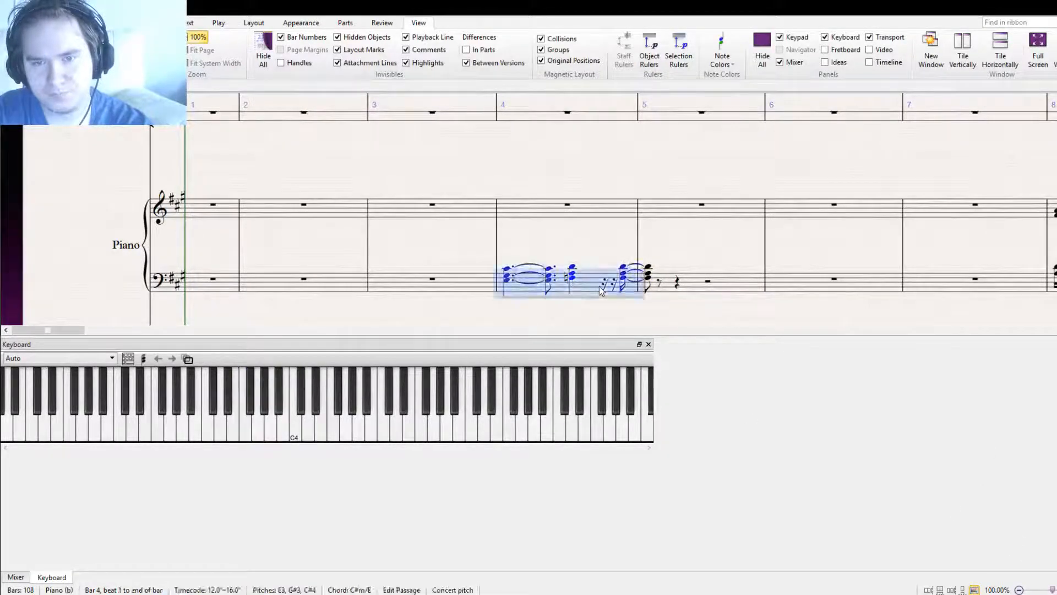
pyautogui.click(604, 285)
pyautogui.hotkey('ctrl', 'v')
pyautogui.doubleClick(573, 277)
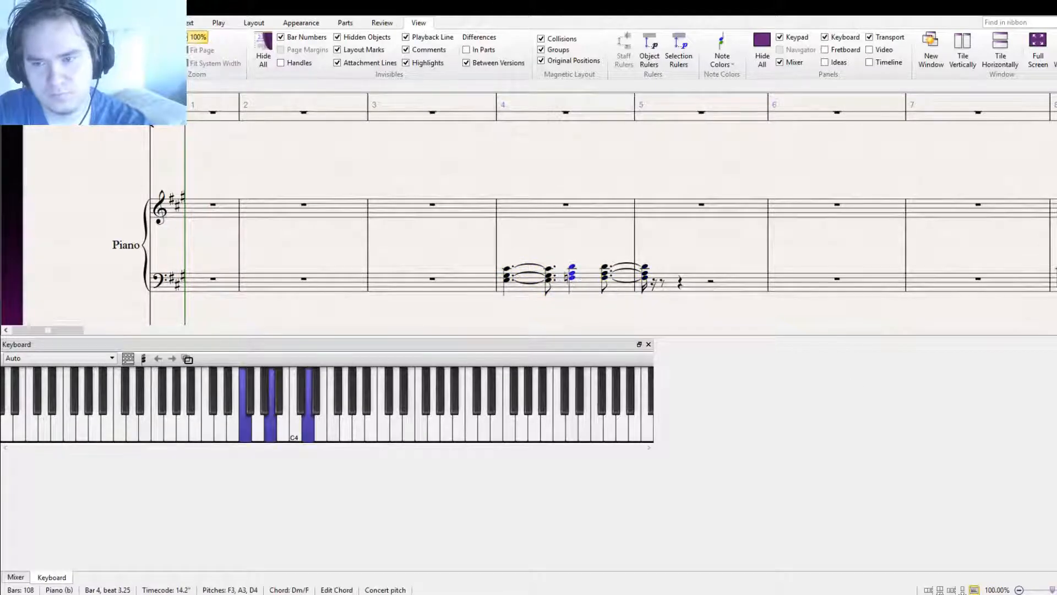
pyautogui.press('Return')
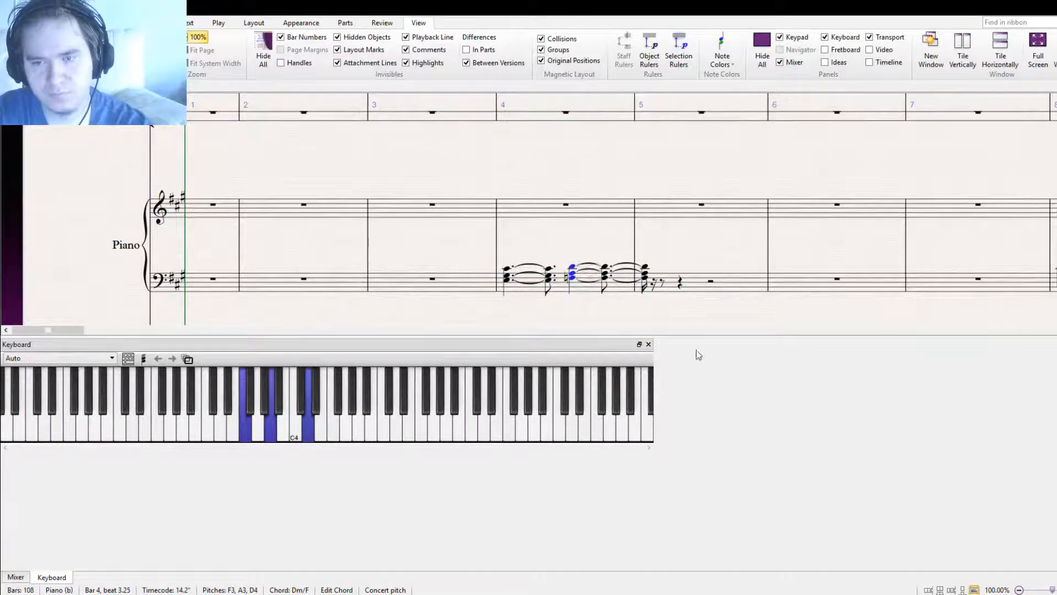
# Delete the carried-over chord at the start of bar 5 and remove the outgoing tie from the beat 4.25 chord
pyautogui.doubleClick(645, 275)
pyautogui.press('Delete')
pyautogui.doubleClick(604, 278)
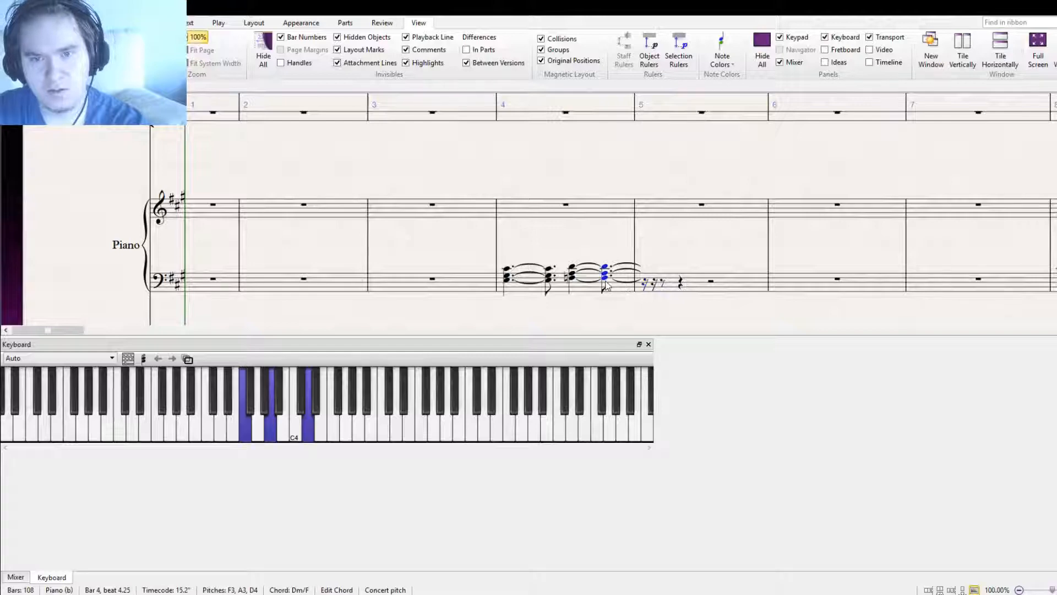
pyautogui.press('Return')
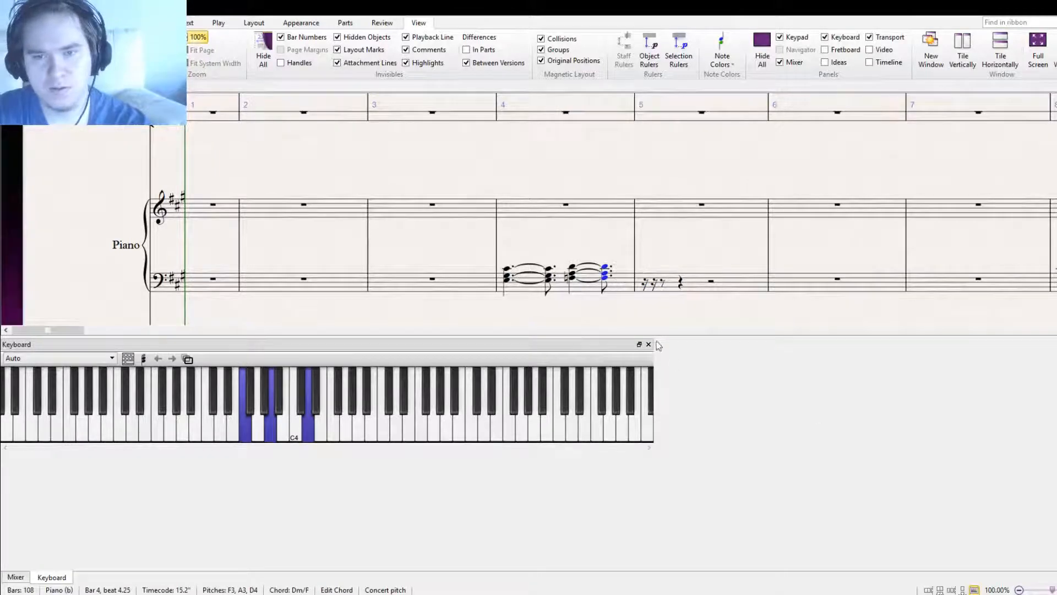
# Copy the finished piano bass-staff passage of bar 4 into bar 5
pyautogui.click(628, 286)
pyautogui.click(679, 282)
pyautogui.hotkey('ctrl', 'v')
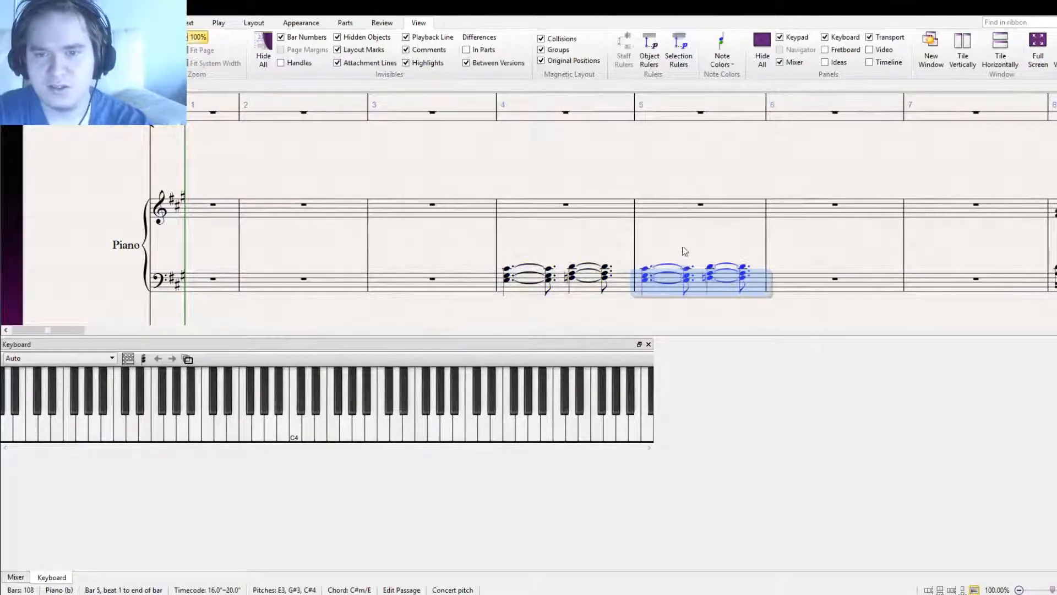
# Play back the opening into bar 5 to hear the new left-hand piano chords with the drums
pyautogui.moveTo(680, 250); pyautogui.dragTo(717, 219)
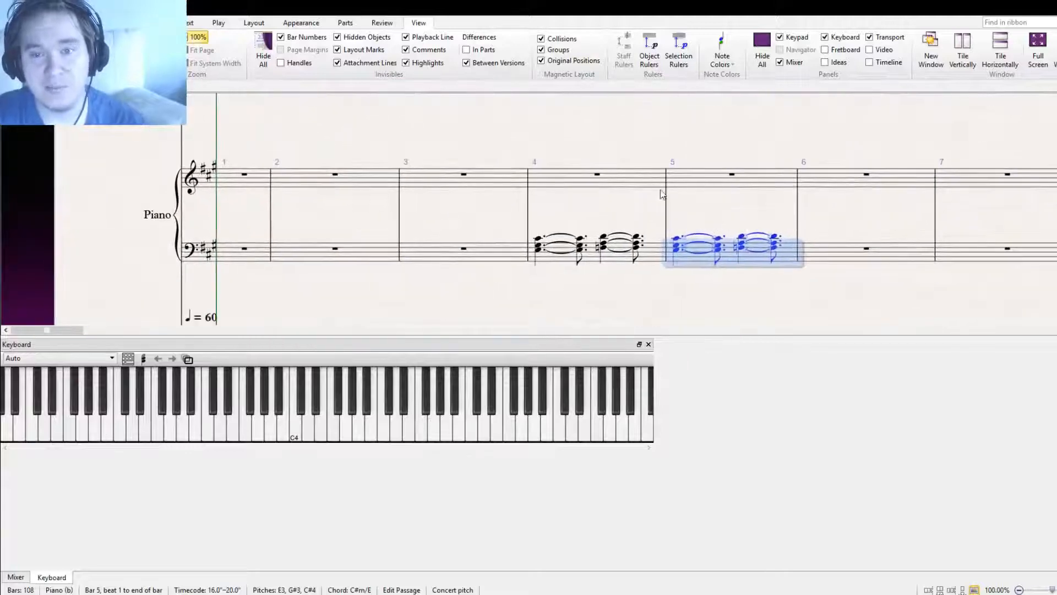
pyautogui.moveTo(611, 144); pyautogui.dragTo(580, 193)
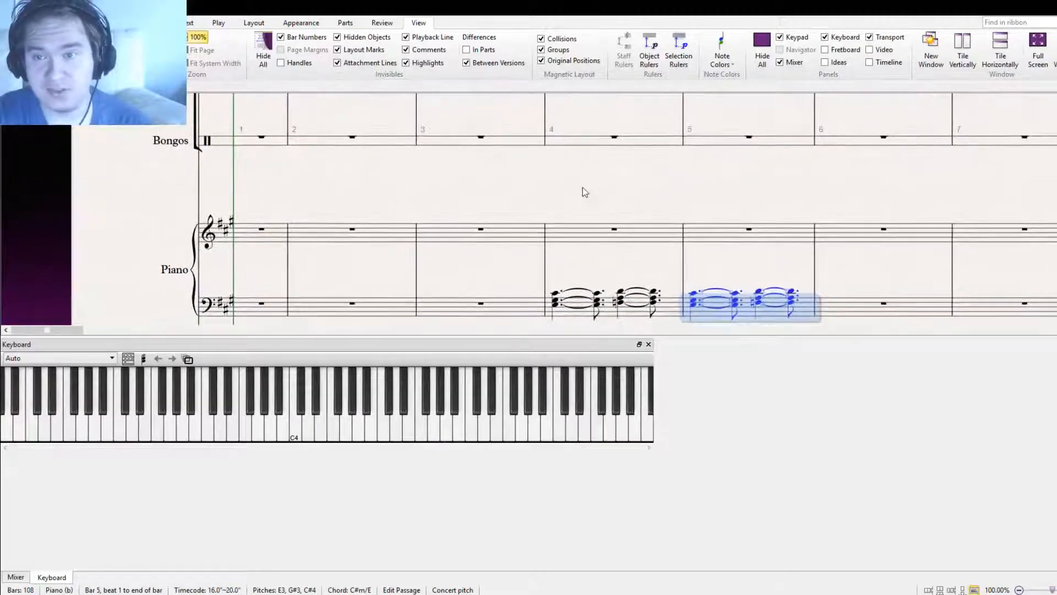
pyautogui.press('Escape')
pyautogui.press('space')
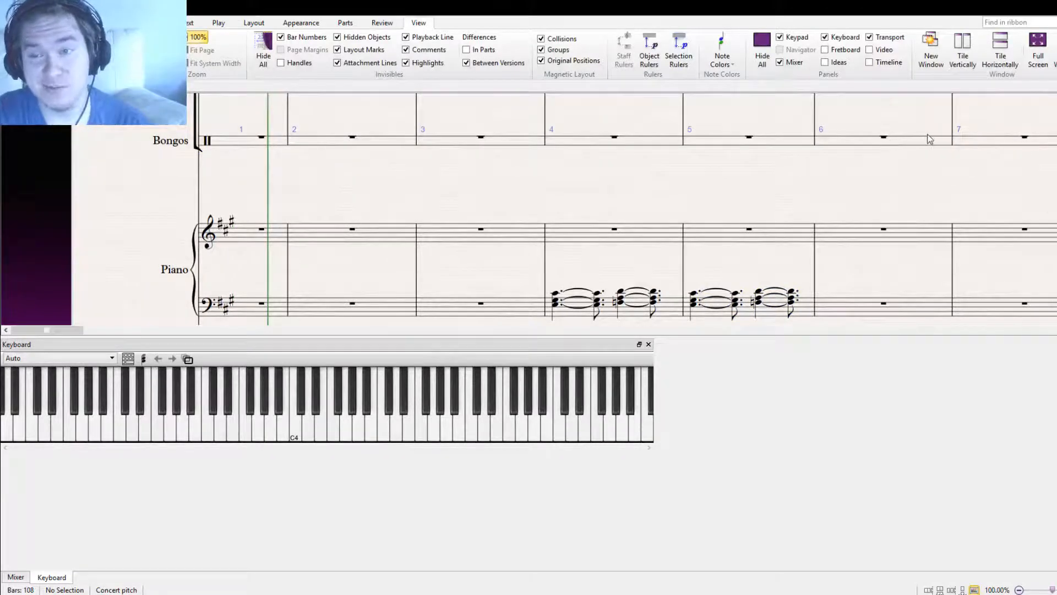
pyautogui.press('space')
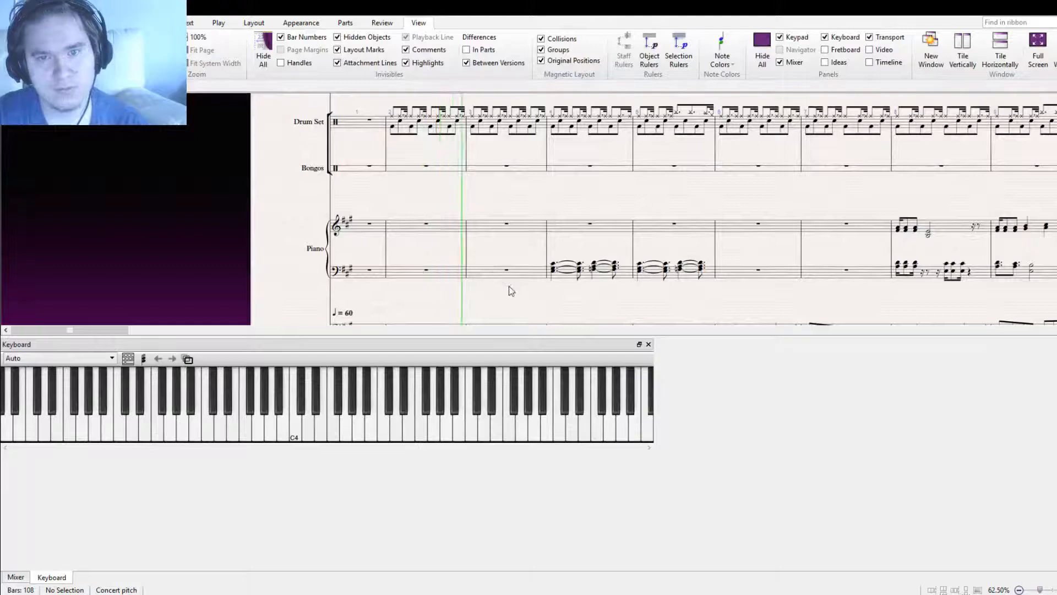
pyautogui.moveTo(508, 286); pyautogui.dragTo(388, 285)
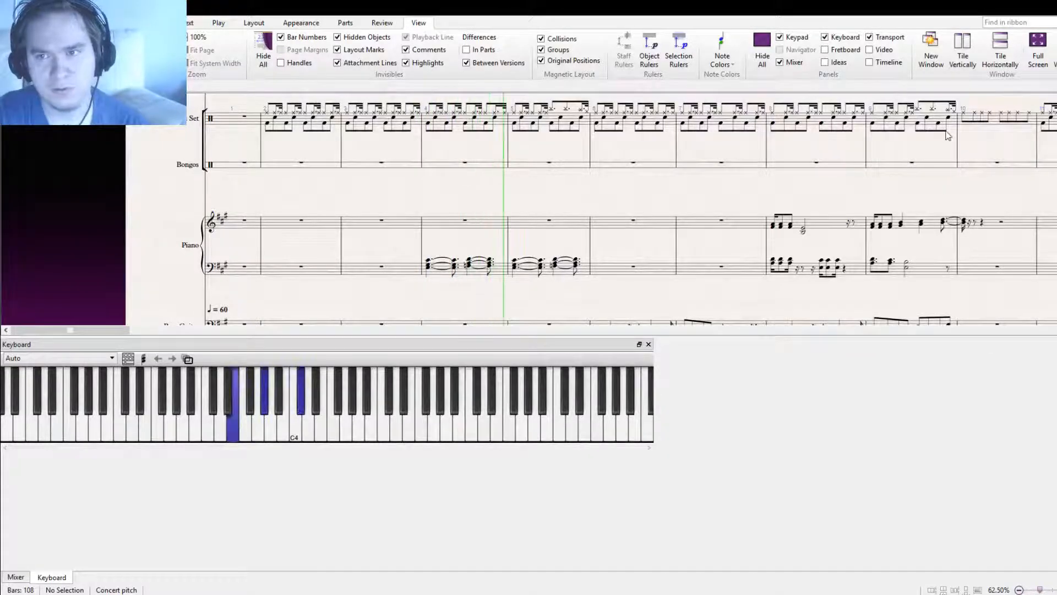
pyautogui.press('space')
# Try raising the lowest note of the bar 4 beat 3.25 chord to F#3
pyautogui.click(490, 271)
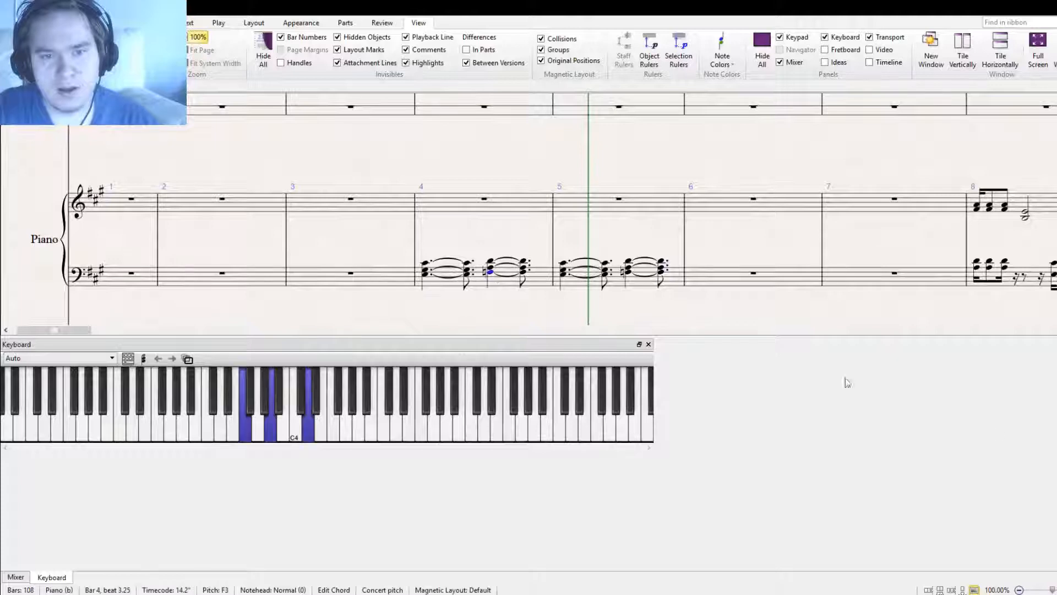
pyautogui.click(1027, 520)
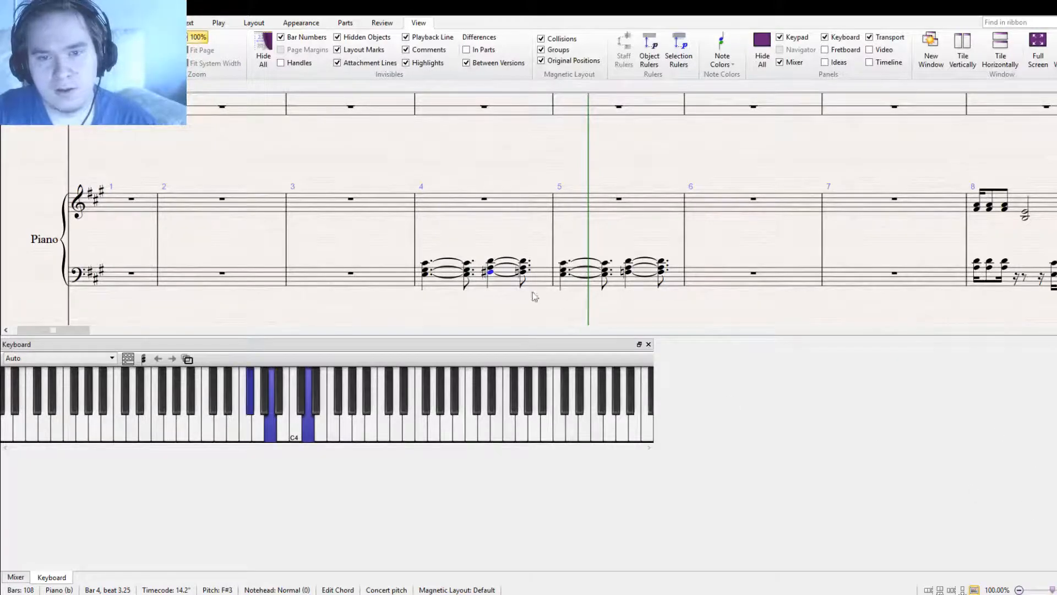
pyautogui.click(497, 275)
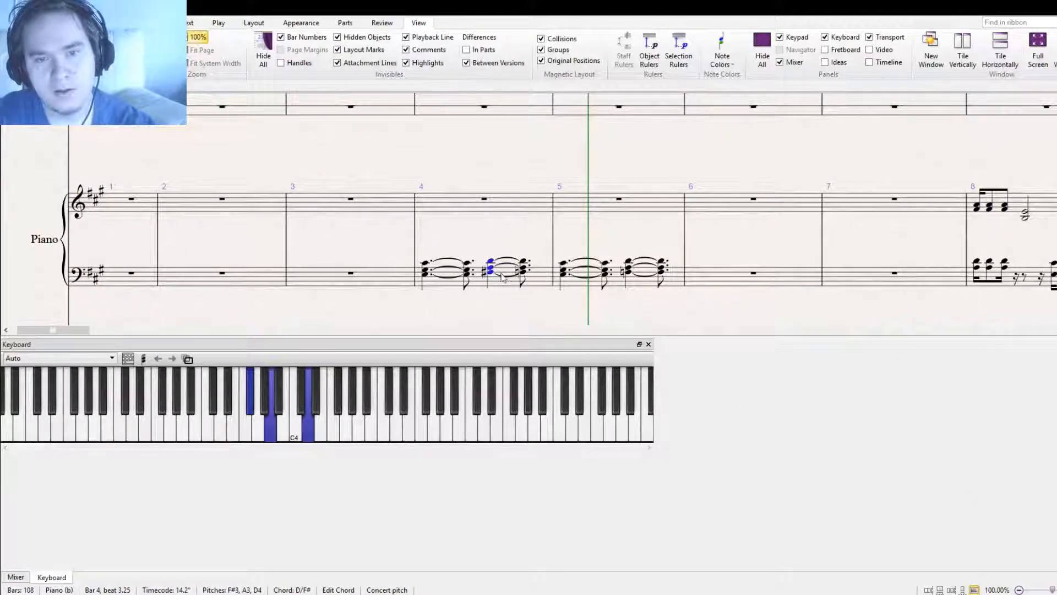
pyautogui.click(491, 272)
pyautogui.hotkey('ctrl', 'z')
# Try raising the middle note of the bar 4 beat 3.25 piano chord to A#3, then return it to A3
pyautogui.click(492, 268)
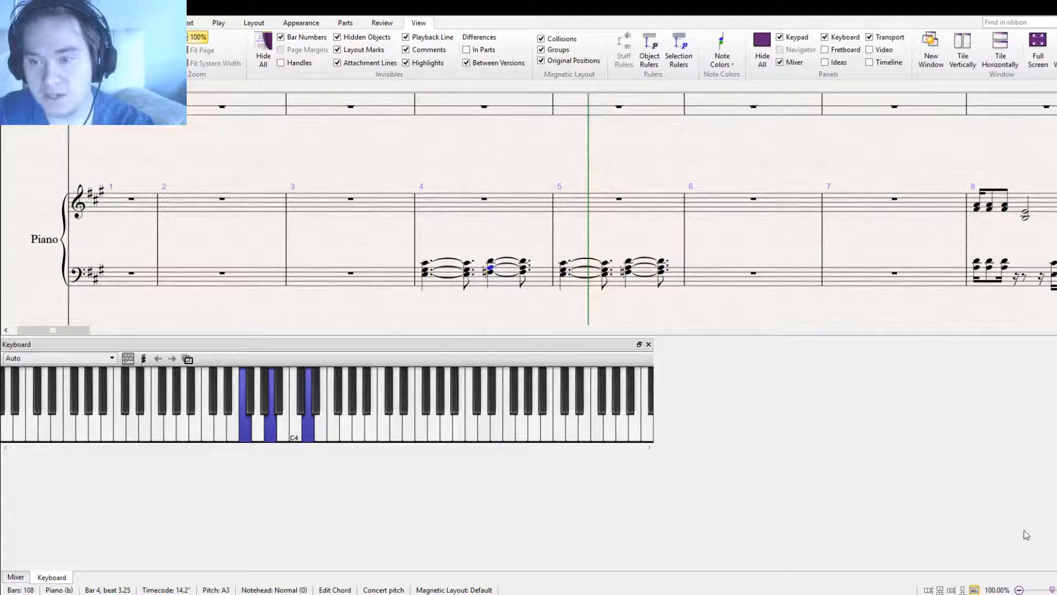
pyautogui.tripleClick(495, 276)
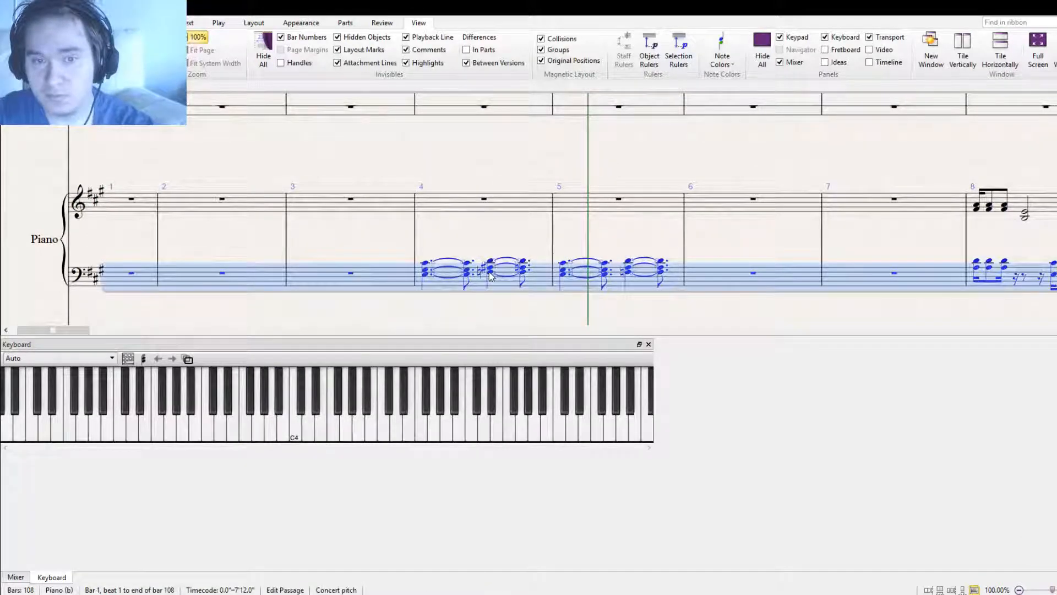
pyautogui.click(490, 272)
pyautogui.tripleClick(503, 250)
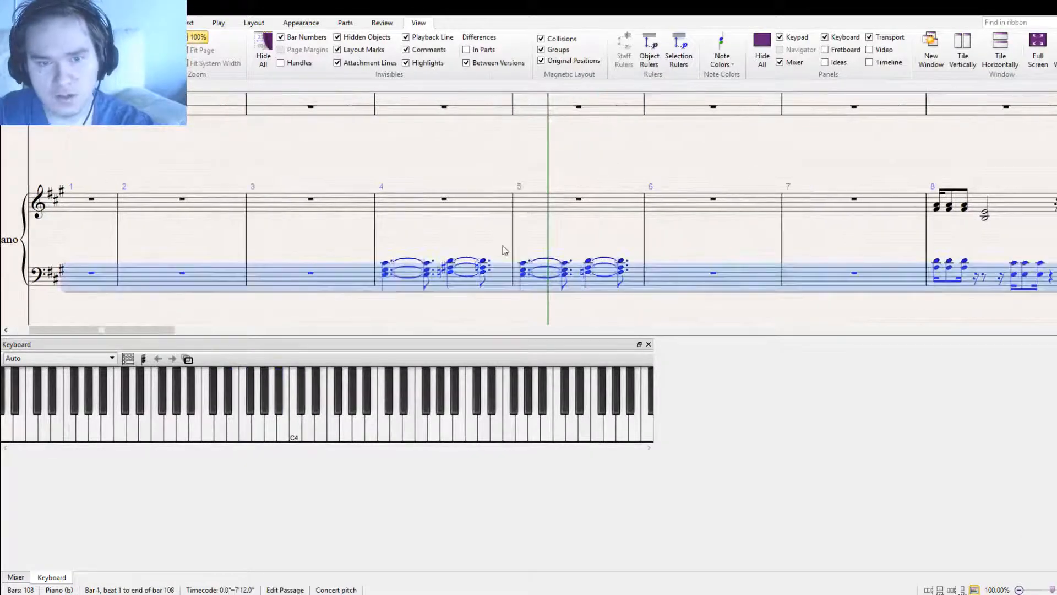
pyautogui.click(495, 249)
pyautogui.press('Escape')
pyautogui.click(450, 268)
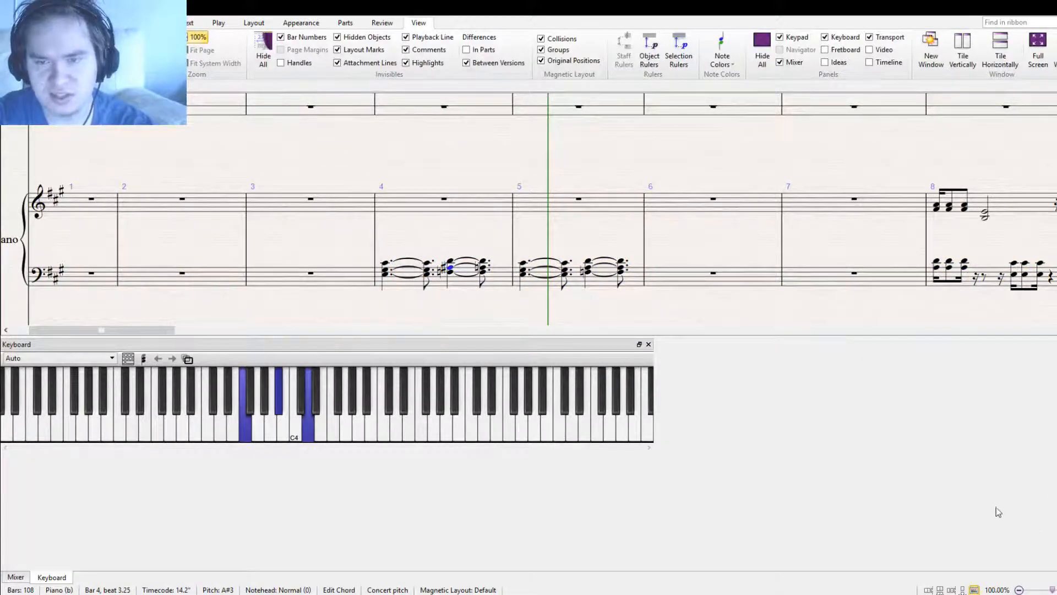
pyautogui.press('Down')
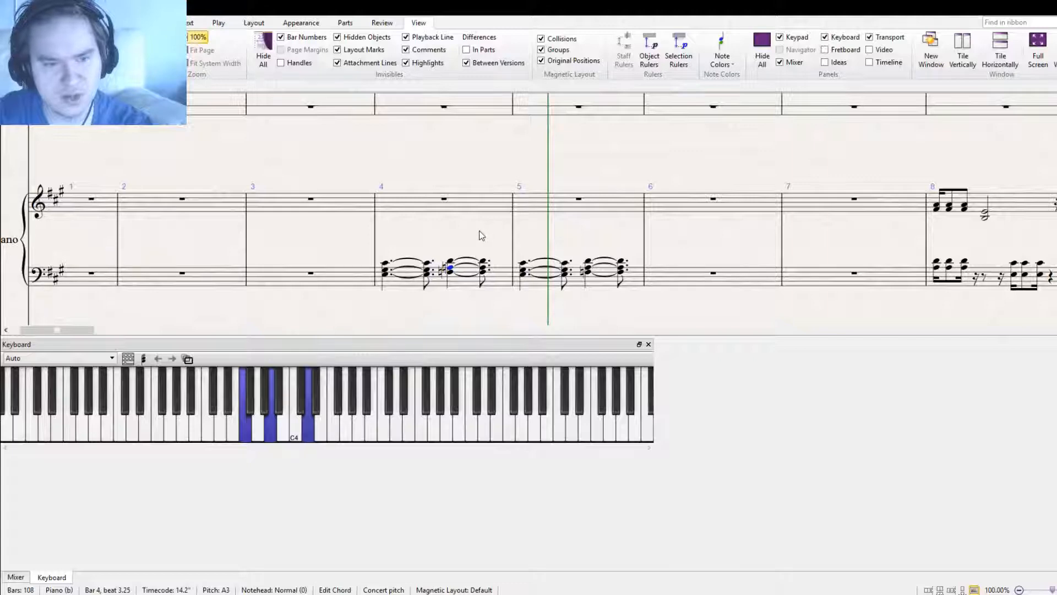
# Try raising the top note of the bar 4 beat 3.25 chord to D#4, then return it to D4
pyautogui.moveTo(466, 240); pyautogui.dragTo(495, 229)
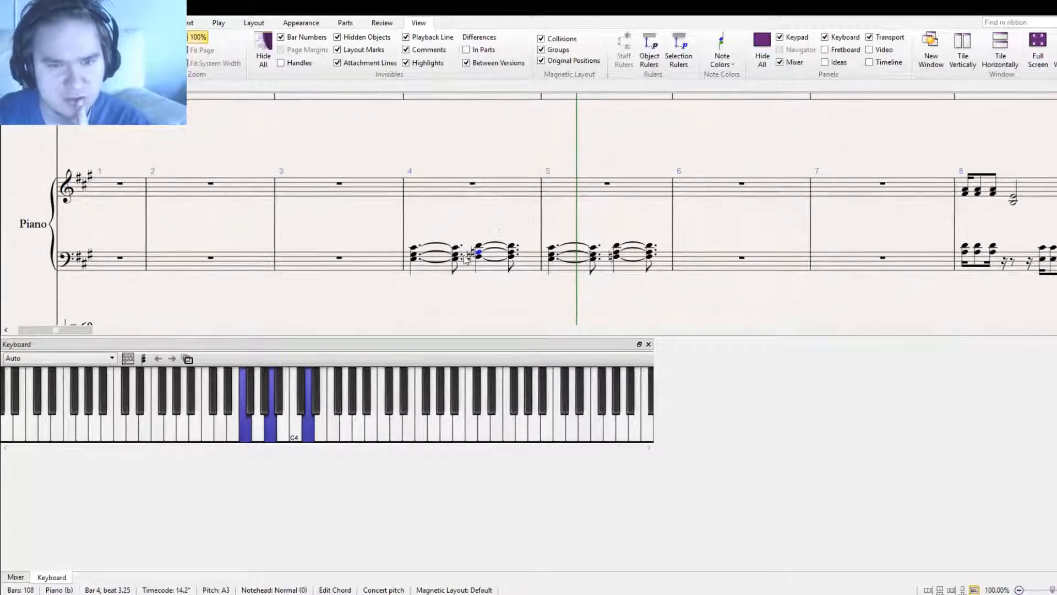
pyautogui.click(457, 255)
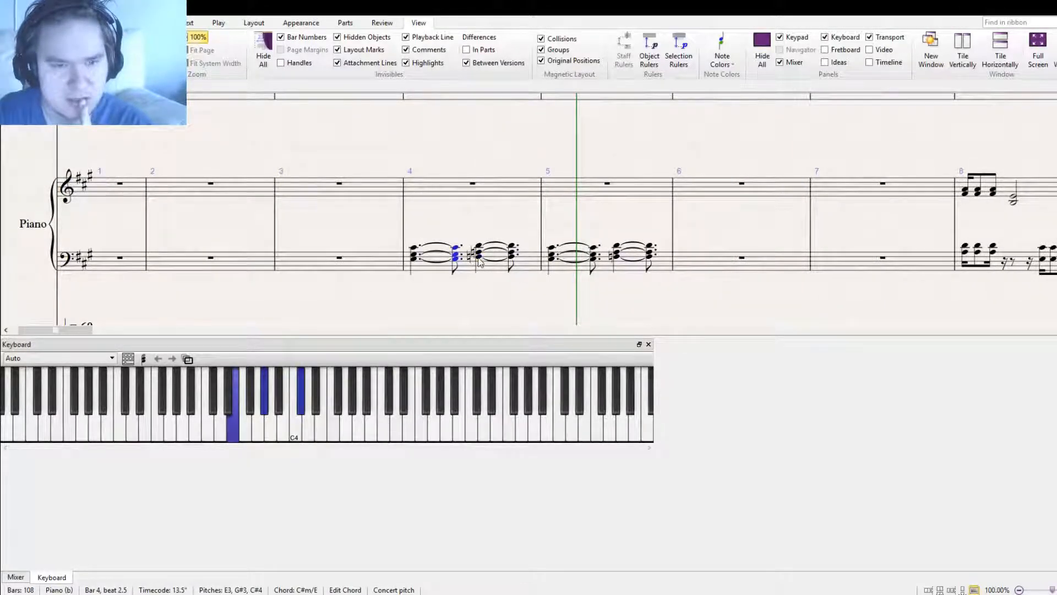
pyautogui.doubleClick(479, 257)
pyautogui.click(488, 229)
pyautogui.click(478, 245)
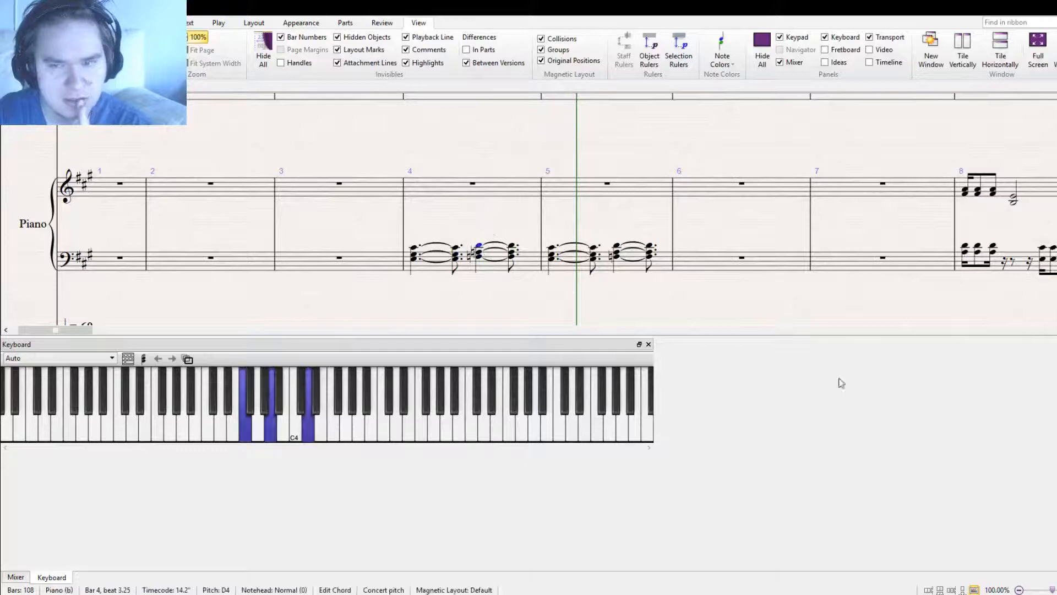
pyautogui.press('KP_8')
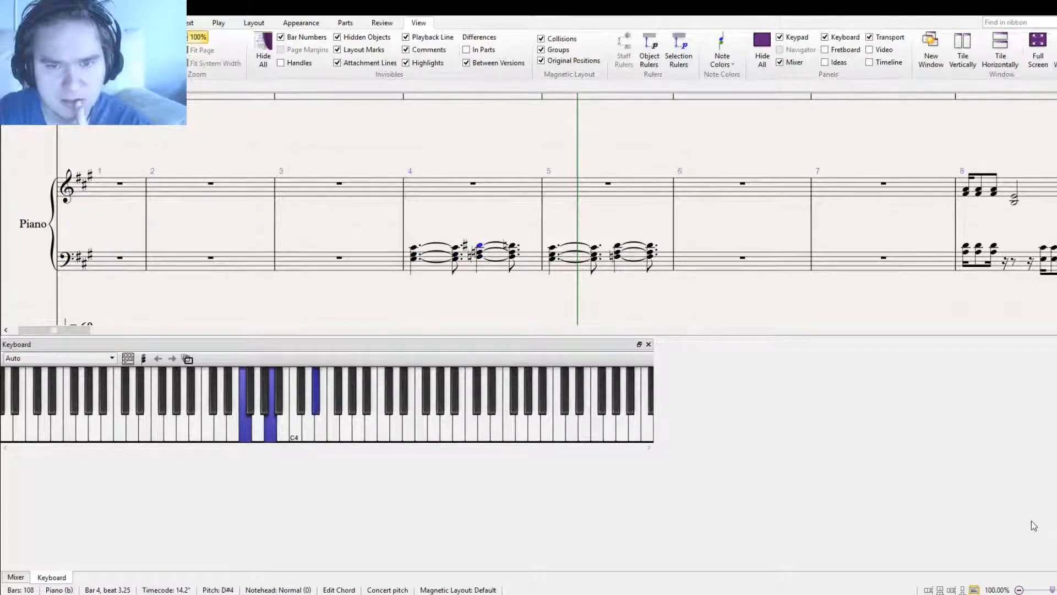
pyautogui.doubleClick(484, 259)
pyautogui.click(480, 245)
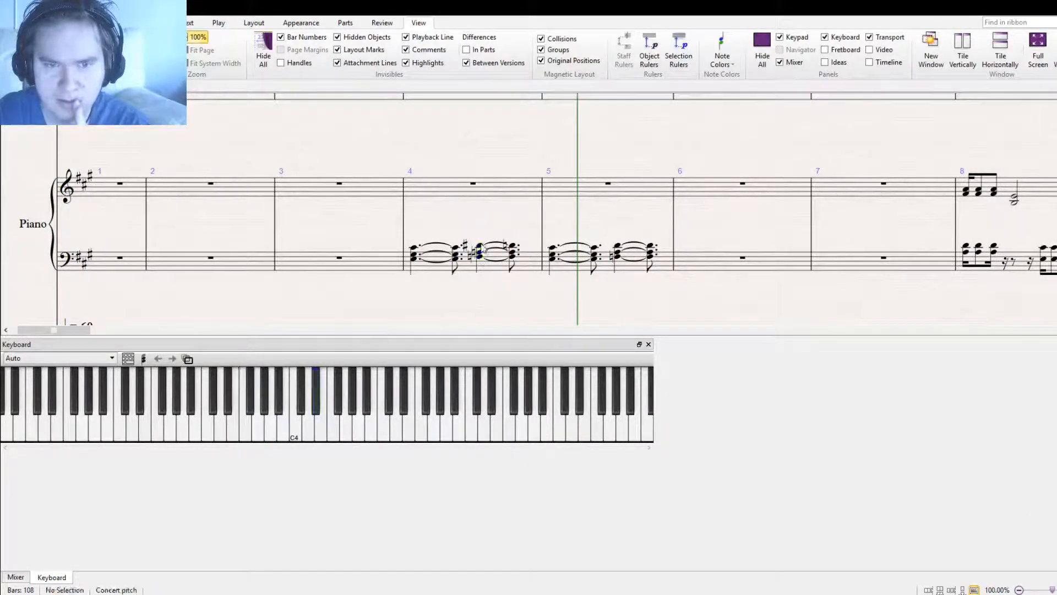
pyautogui.click(1037, 526)
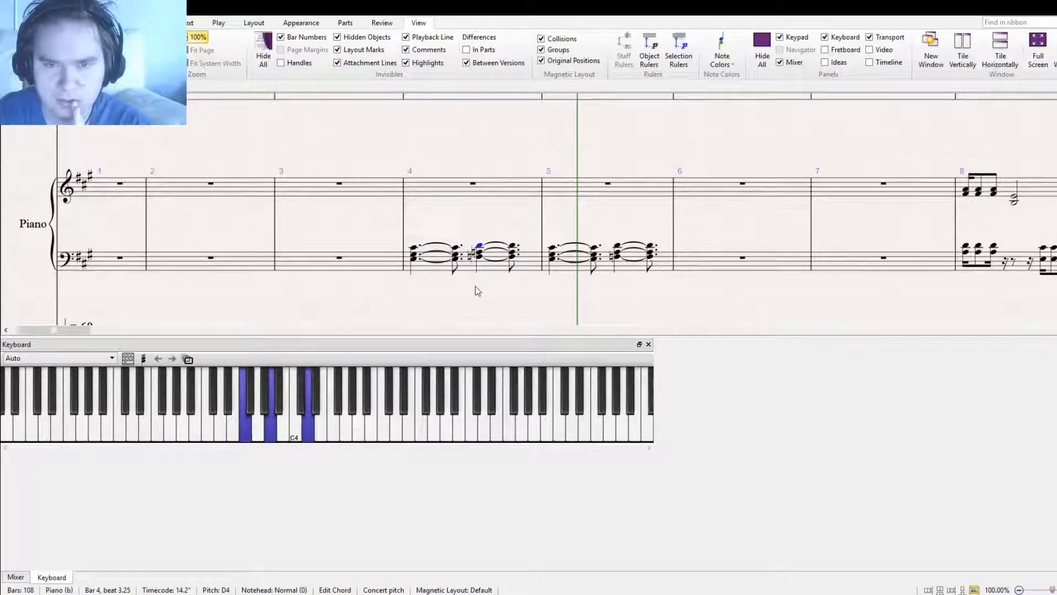
# Raise the lowest note of the bar 4 beat 3.25 piano chord to F#3
pyautogui.click(479, 254)
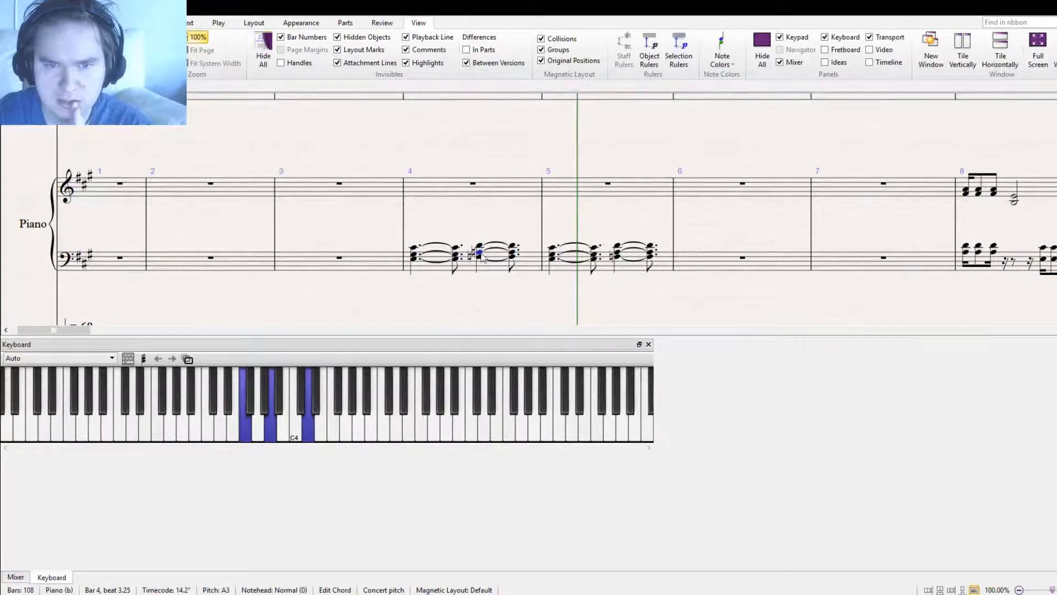
pyautogui.click(479, 258)
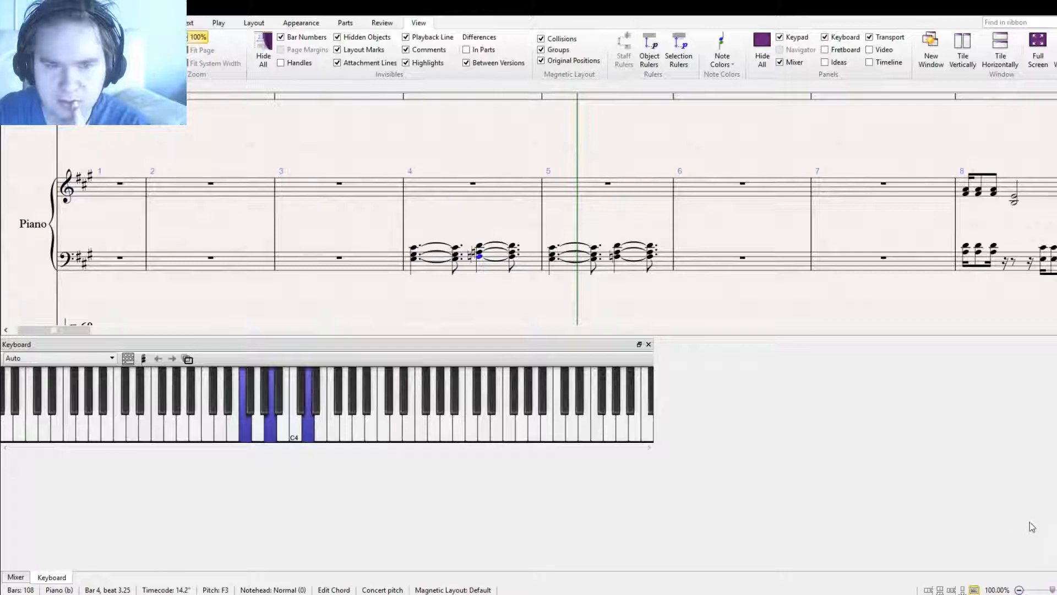
pyautogui.click(1030, 523)
pyautogui.doubleClick(480, 258)
pyautogui.click(476, 260)
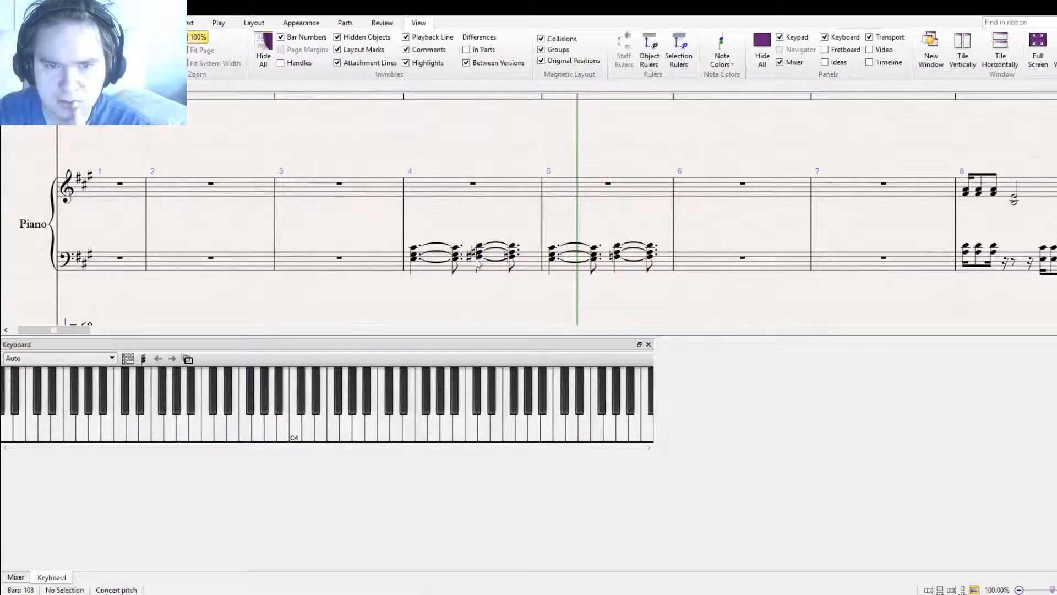
# Try A#3 as the middle note above the F#3 in the beat 3.25 chord, audition it, and restore A3
pyautogui.click(477, 254)
pyautogui.click(1031, 522)
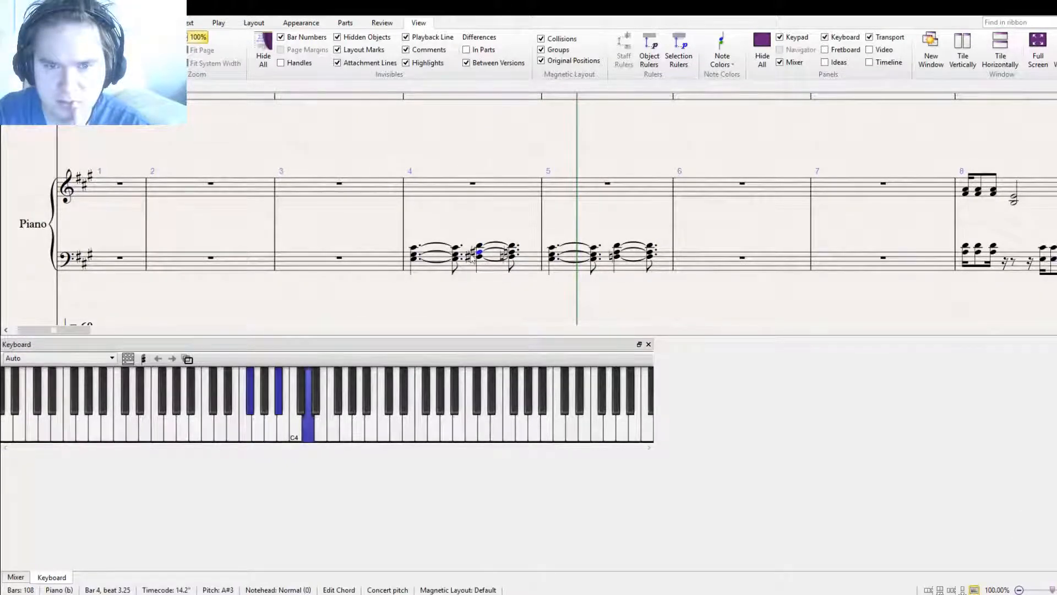
pyautogui.doubleClick(480, 255)
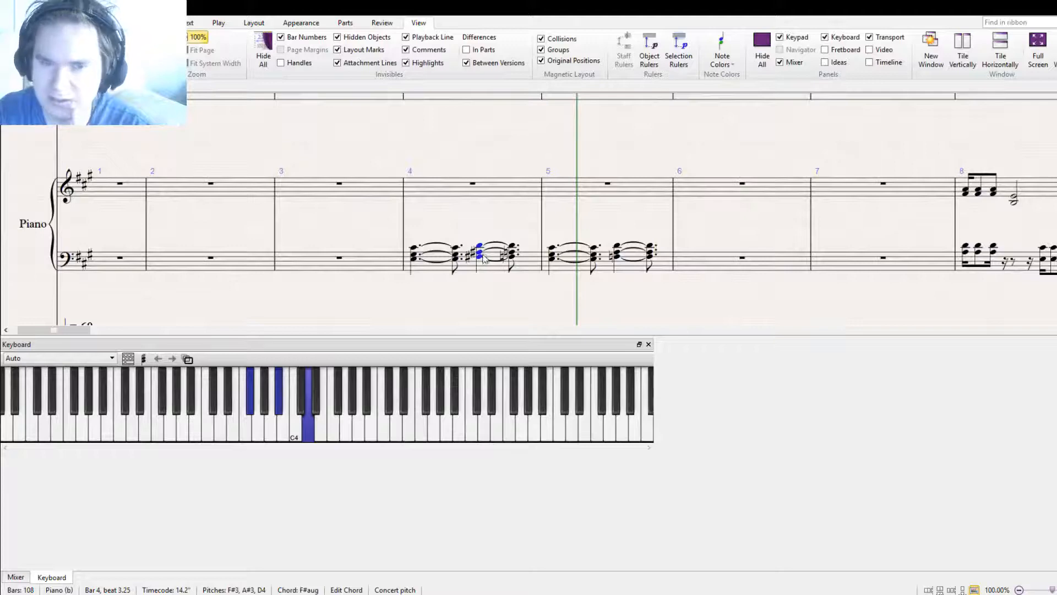
pyautogui.click(491, 239)
pyautogui.click(483, 253)
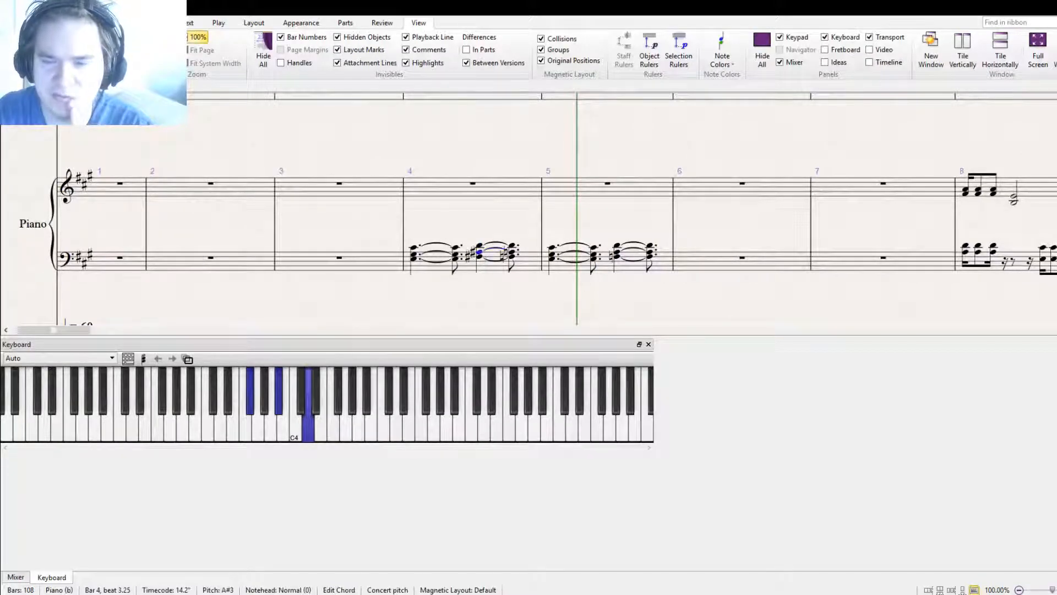
pyautogui.click(1031, 522)
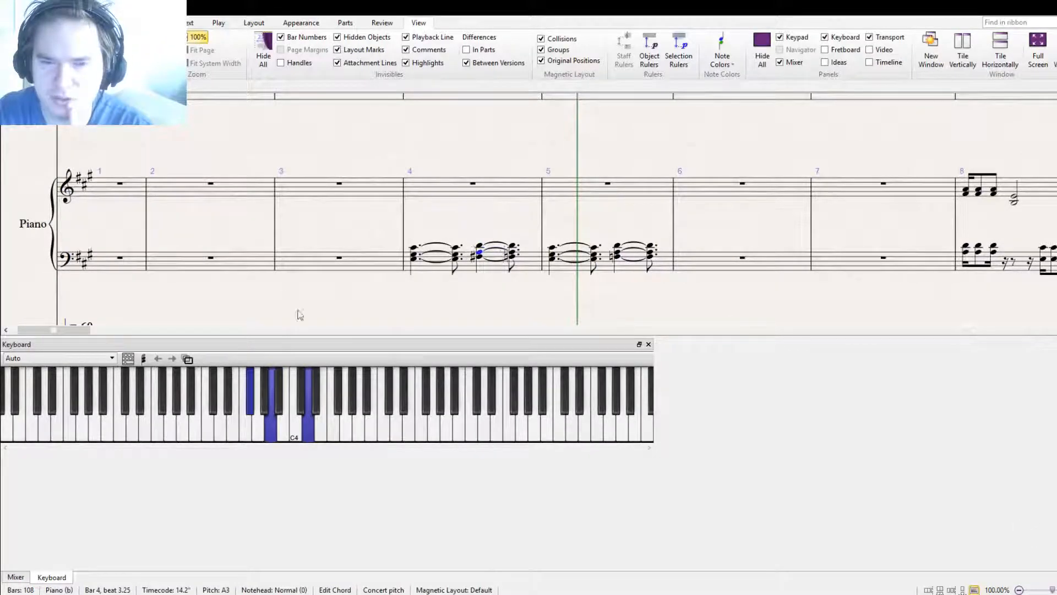
# Compare the bar 4 chords and try raising the middle note of the beat 3.25 chord to B3
pyautogui.doubleClick(414, 256)
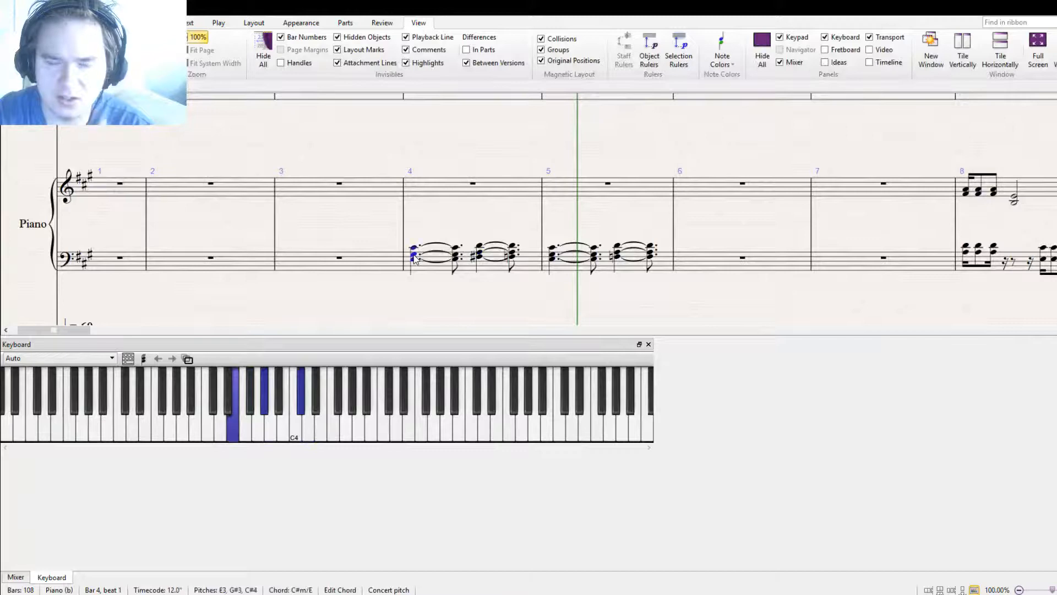
pyautogui.doubleClick(484, 261)
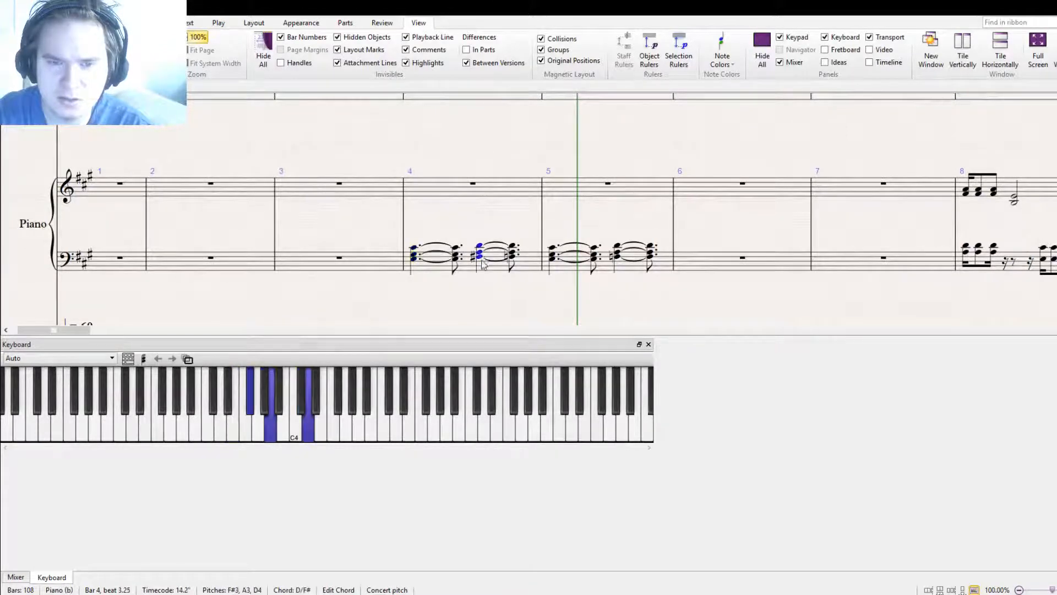
pyautogui.click(479, 262)
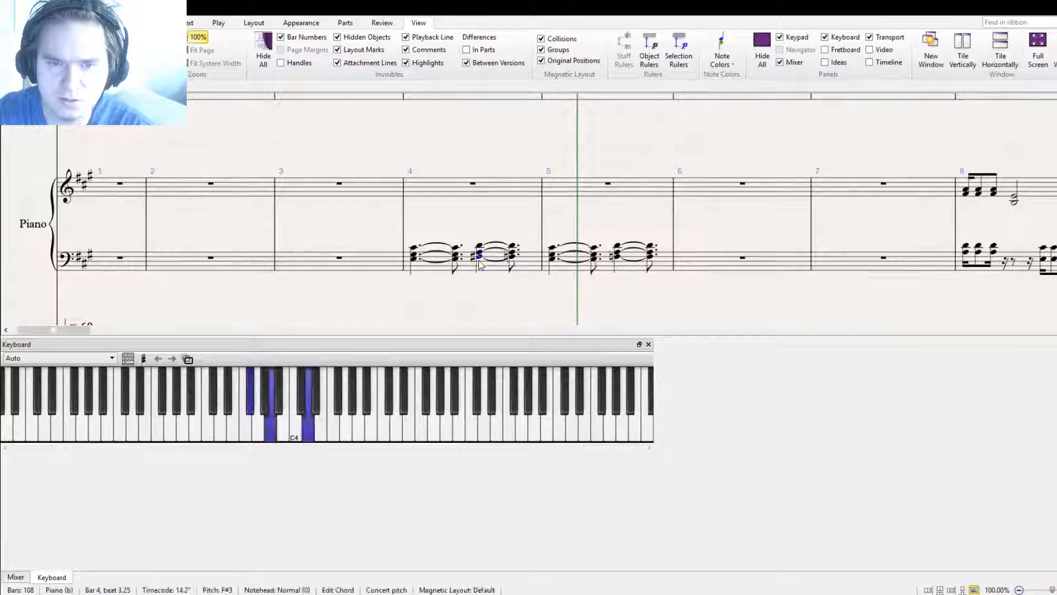
pyautogui.hotkey('alt', 'Up')
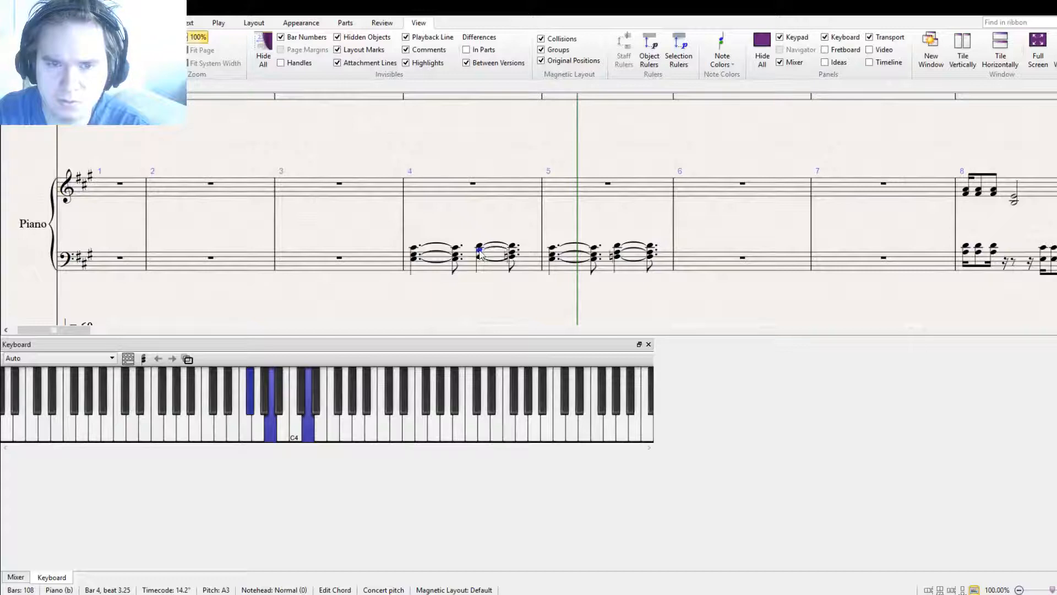
pyautogui.press('Up')
pyautogui.doubleClick(456, 255)
pyautogui.doubleClick(480, 250)
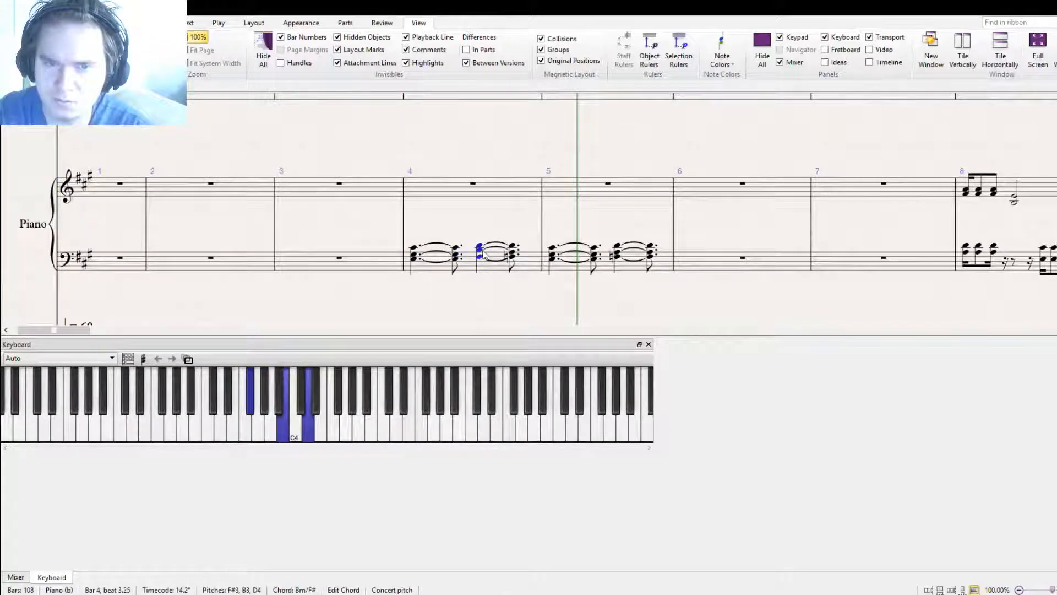
pyautogui.press('Escape')
pyautogui.click(479, 252)
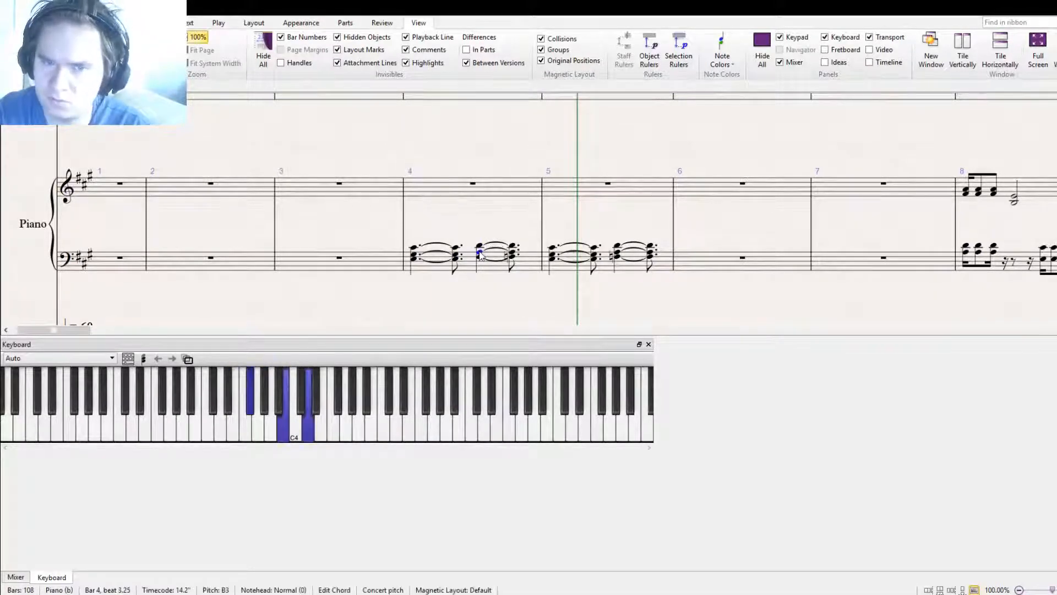
# Restore the middle note to A3 and raise the top notes of the bar 4 beat 3.25 and 4.25 chords to E4
pyautogui.press('Up')
pyautogui.press('Up')
pyautogui.press('Up')
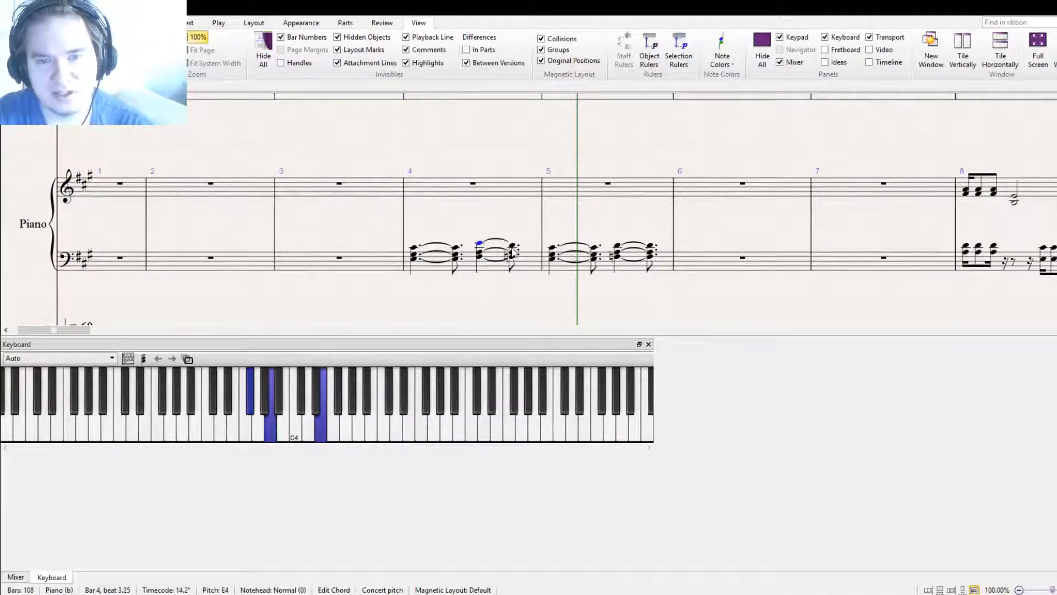
pyautogui.press('Right')
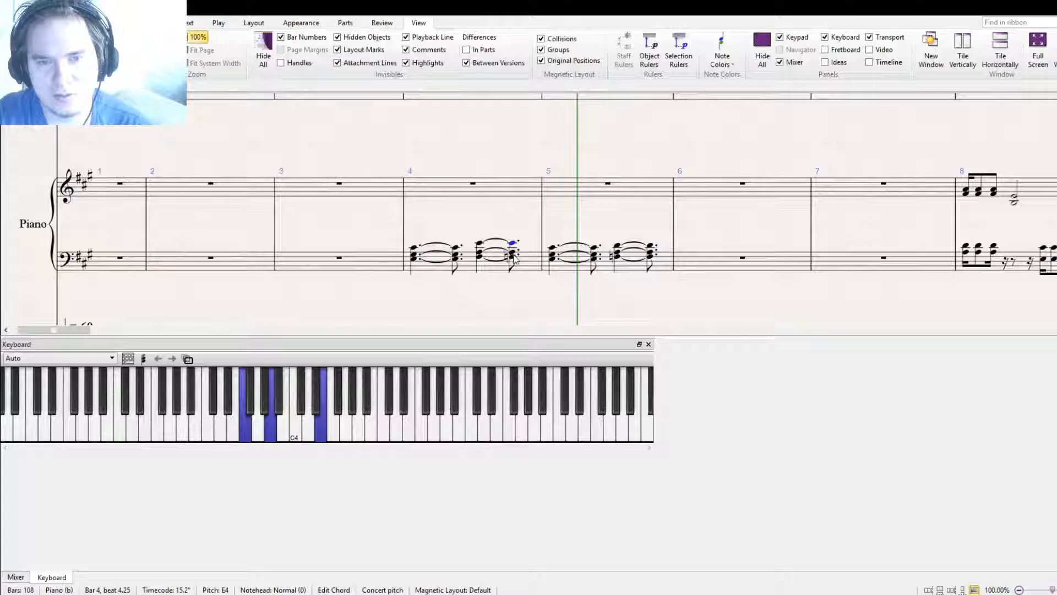
# Audition the left-hand piano chords of bar 4 one after another to check the revised progression
pyautogui.click(477, 257)
pyautogui.click(513, 254)
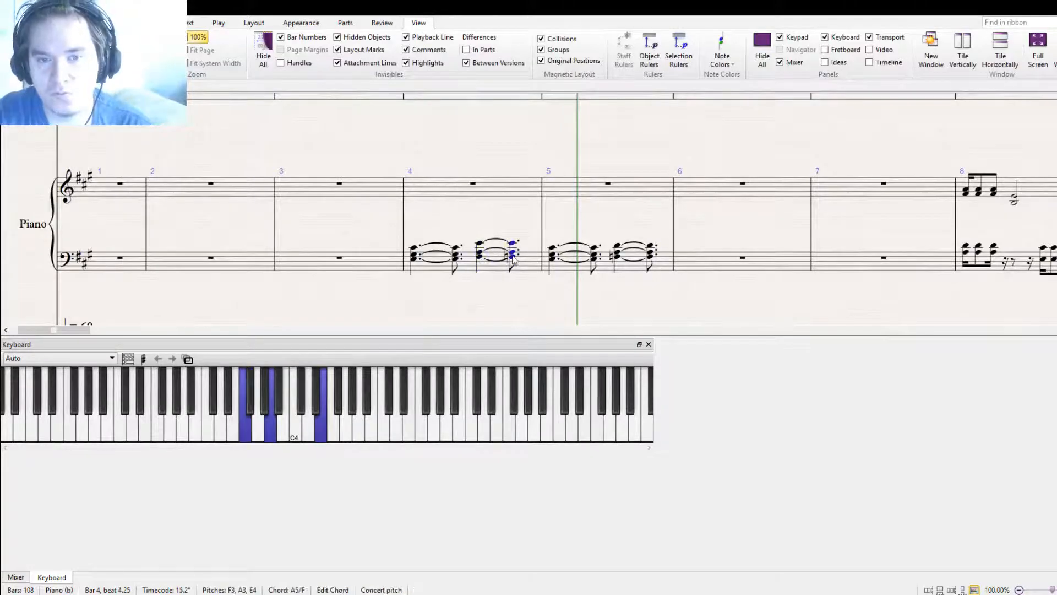
pyautogui.click(414, 256)
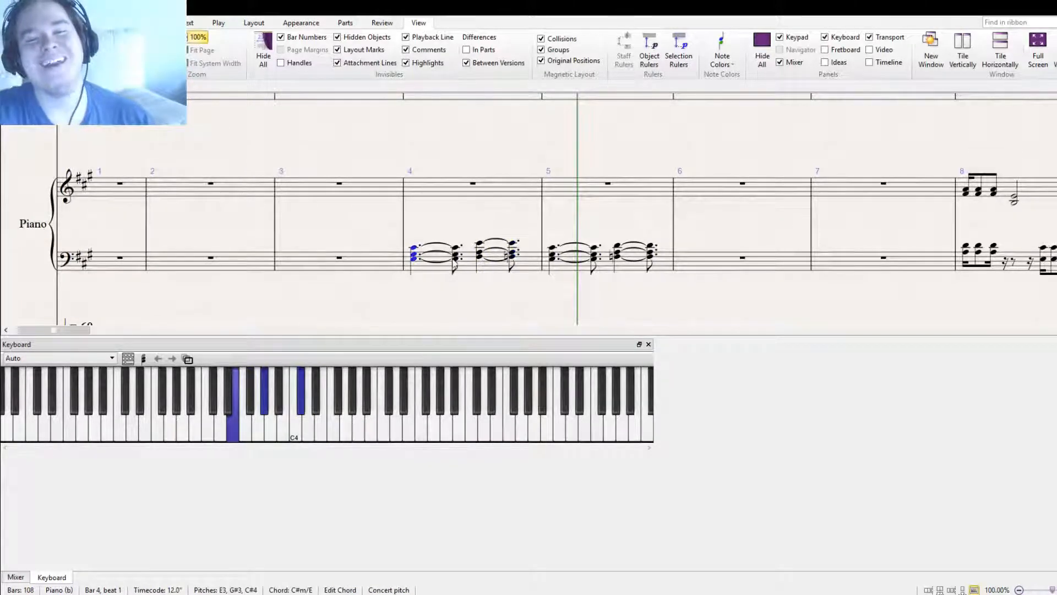
pyautogui.click(456, 258)
pyautogui.click(480, 256)
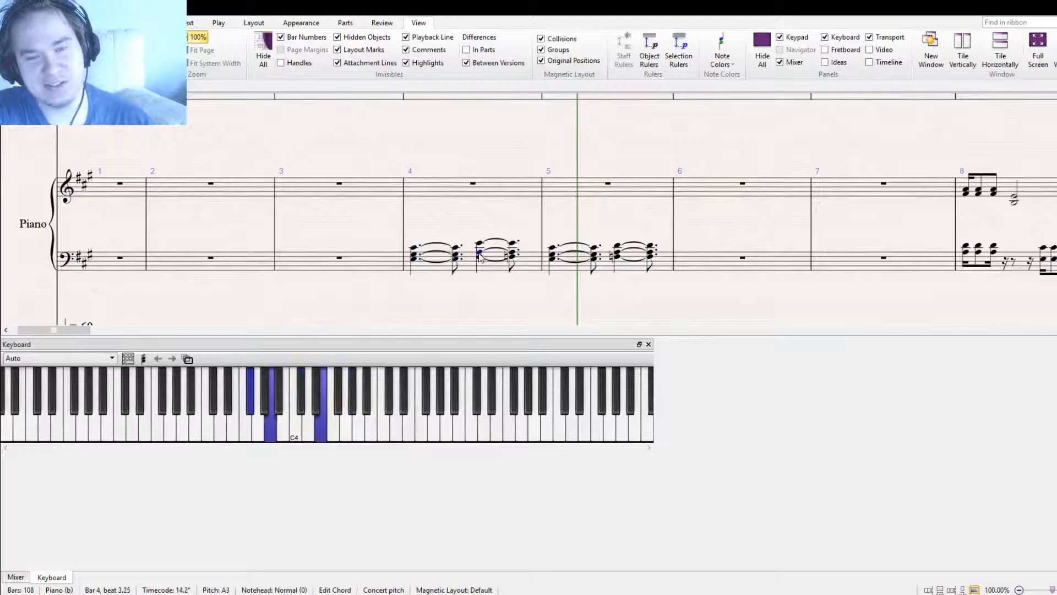
pyautogui.doubleClick(518, 262)
pyautogui.click(512, 258)
pyautogui.click(512, 259)
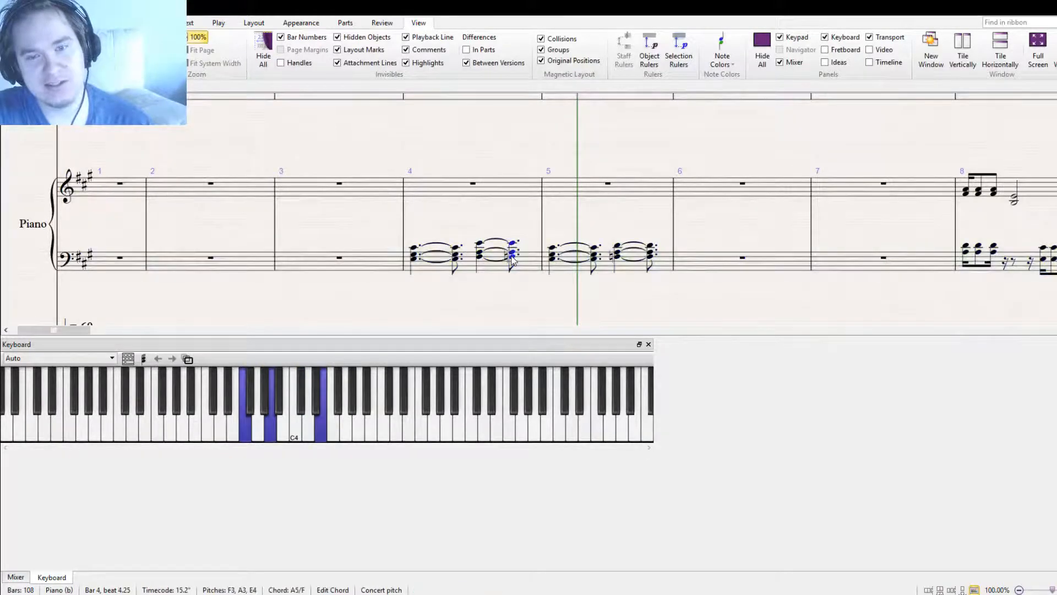
# Repeat the revised bar 4 piano bass-staff passage through bars 5, 6 and 7
pyautogui.click(553, 260)
pyautogui.click(529, 261)
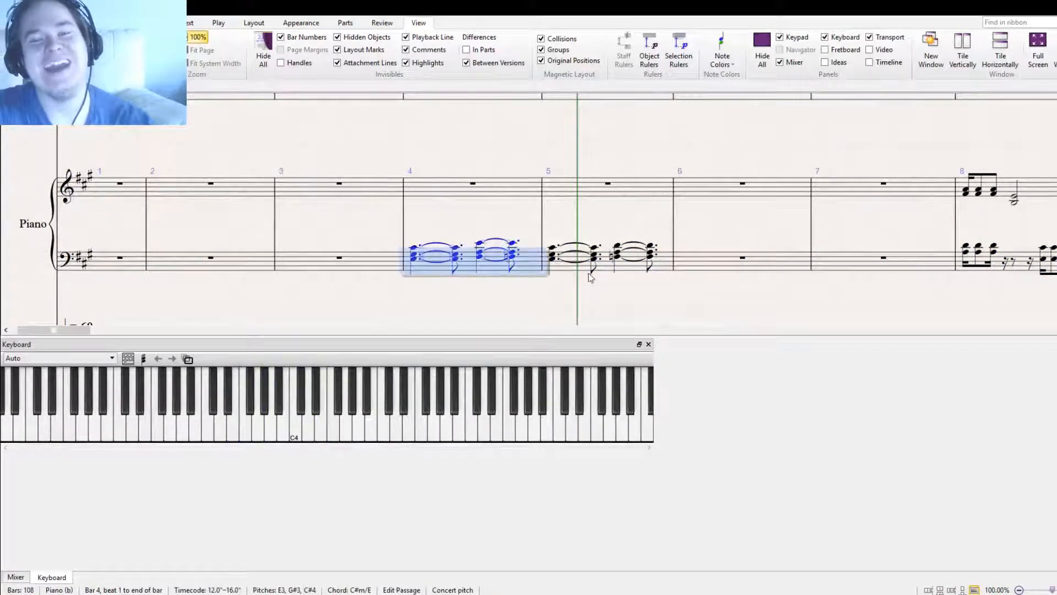
pyautogui.press('r')
pyautogui.press('r')
pyautogui.press('r')
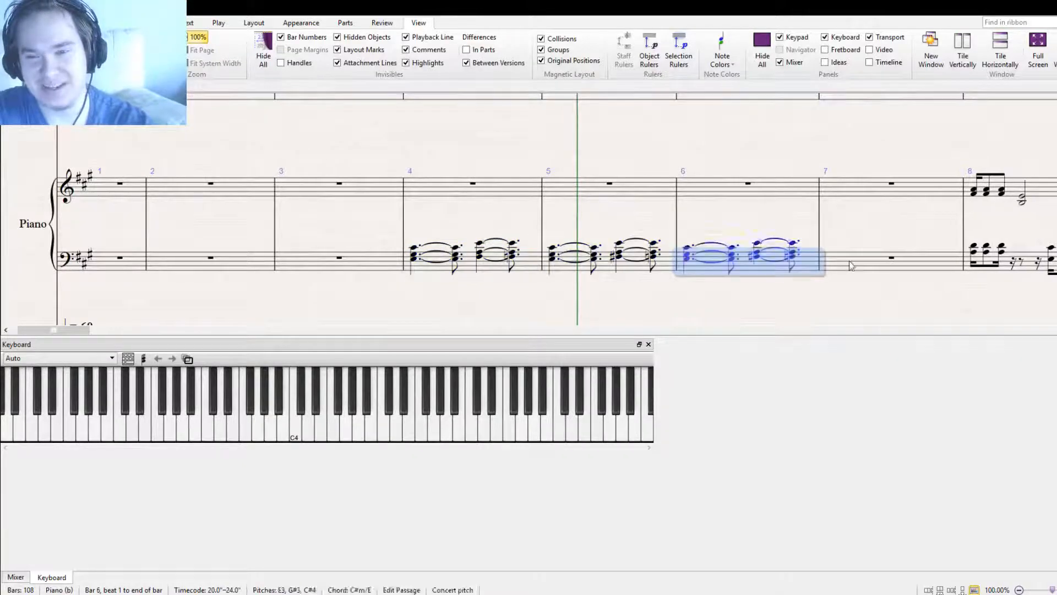
# Play back the piano chords from bar 4 into bar 7 with the bass entry, and audition the beat 3.25 chord
pyautogui.click(508, 292)
pyautogui.click(507, 269)
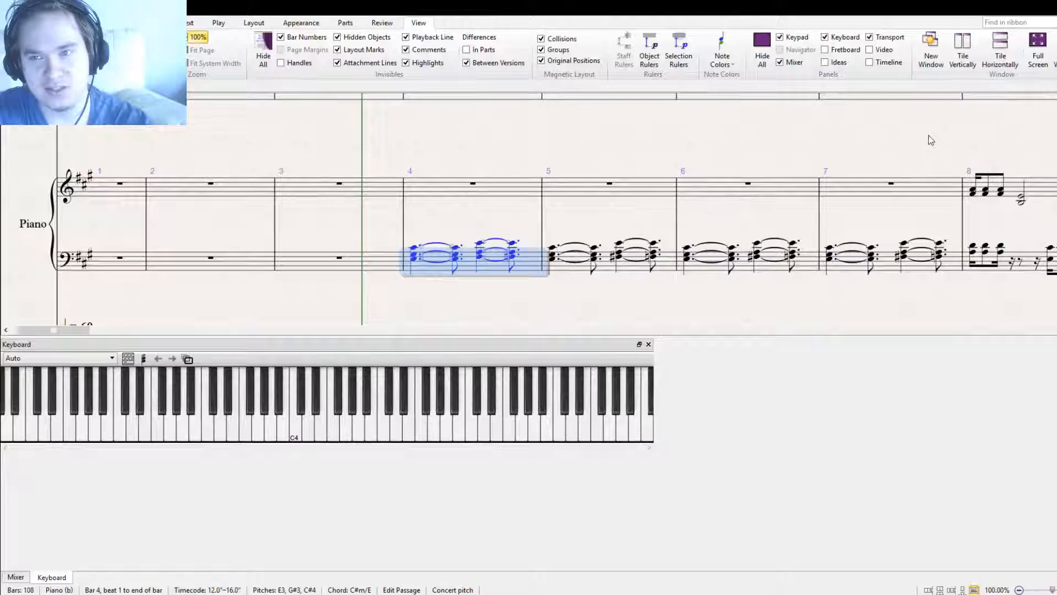
pyautogui.hotkey('ctrl', '-')
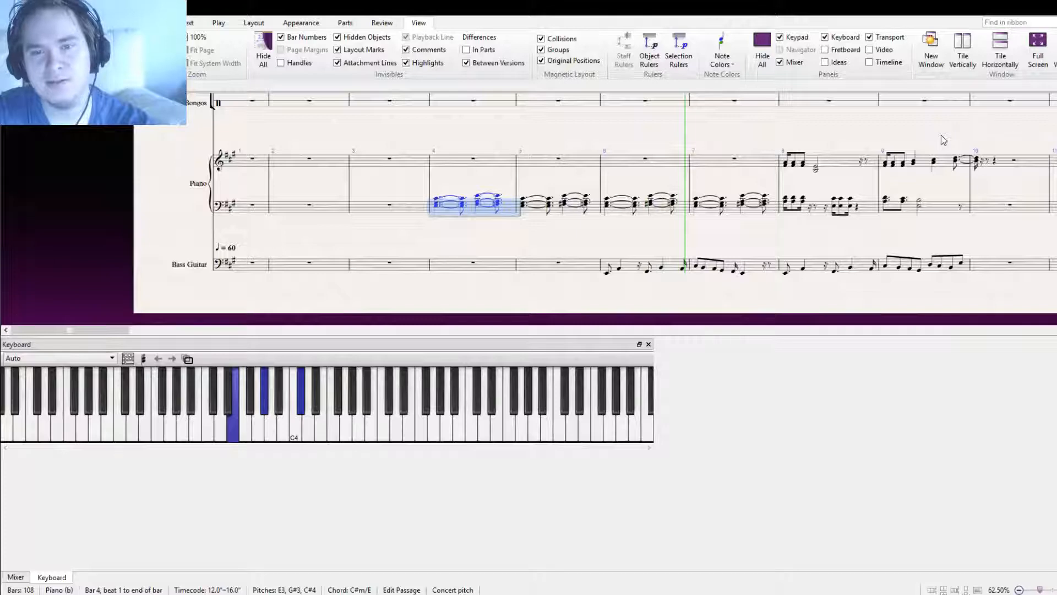
pyautogui.keyDown('ctrl'); pyautogui.scroll(2, 484, 208); pyautogui.keyUp('ctrl')
pyautogui.click(484, 205)
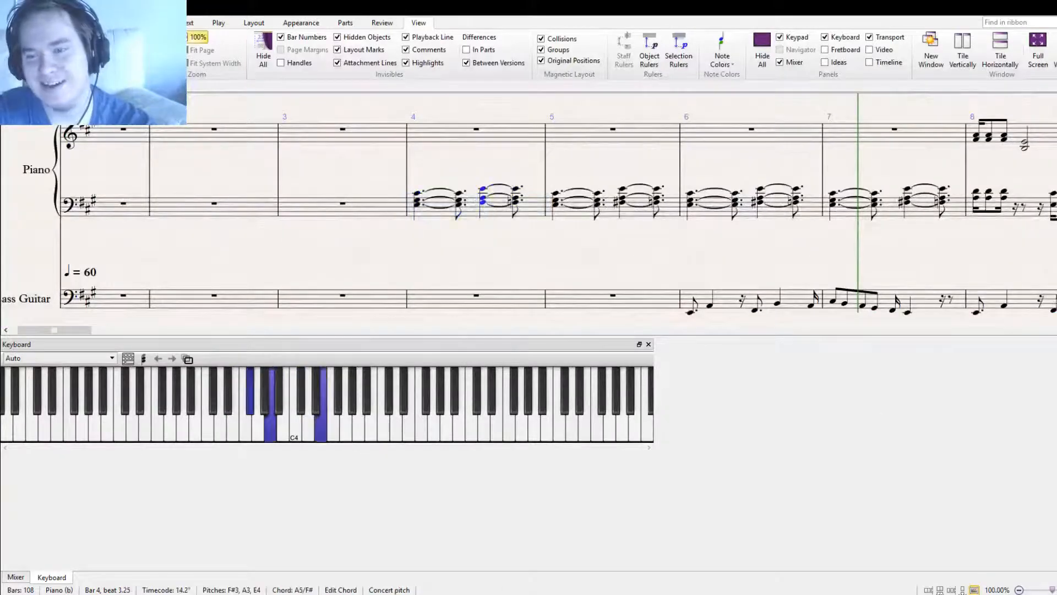
# Remove the tie from the left-hand piano chord at bar 4 beat 3.25 and copy the revised bar through bars 5, 6 and 7
pyautogui.press('KP_Enter')
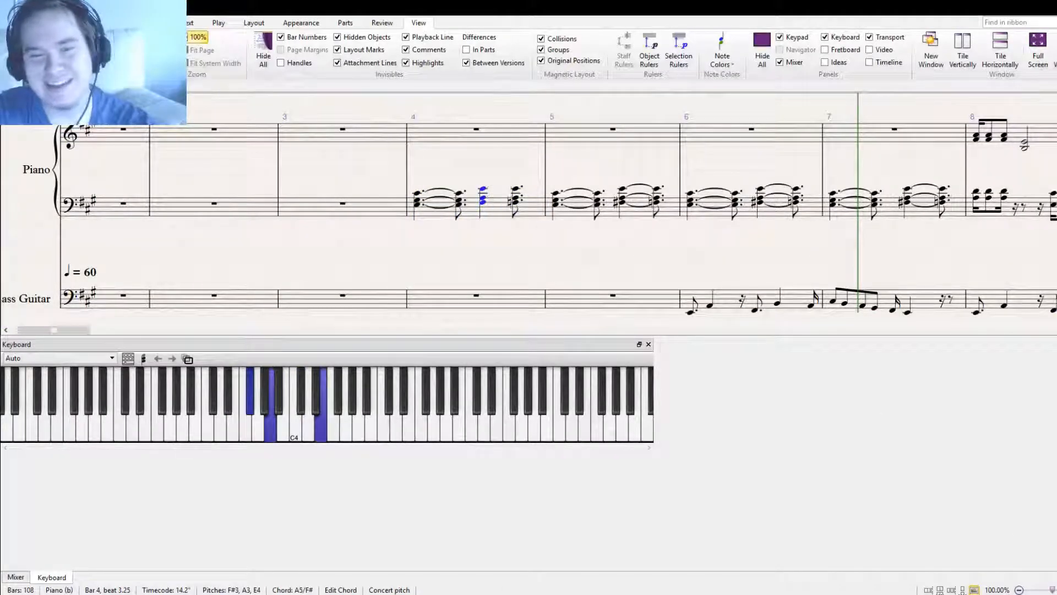
pyautogui.click(473, 215)
pyautogui.click(579, 218)
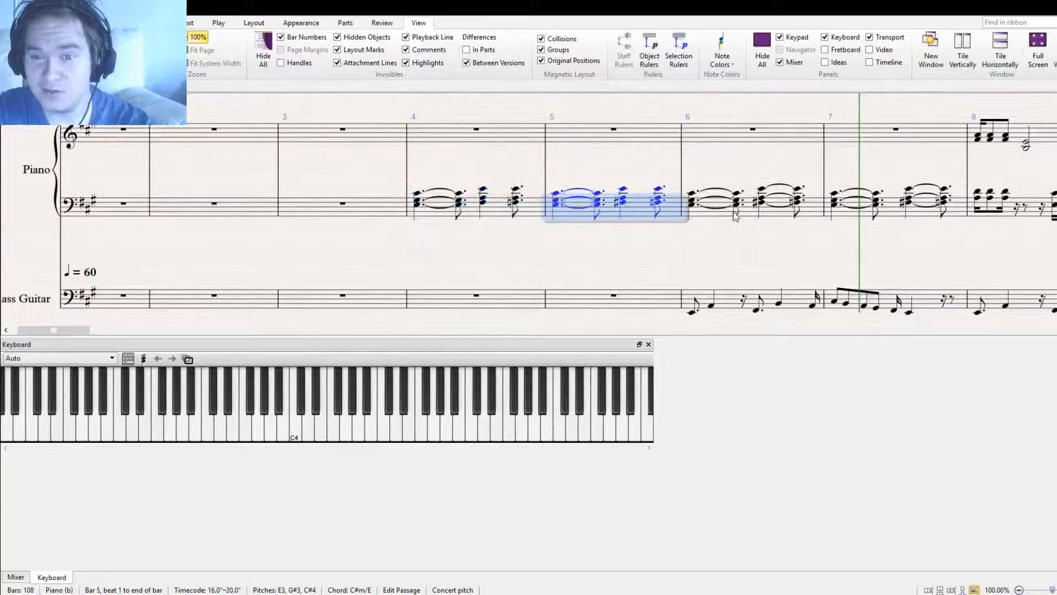
pyautogui.click(719, 220)
pyautogui.click(907, 220)
pyautogui.moveTo(749, 245); pyautogui.dragTo(839, 297)
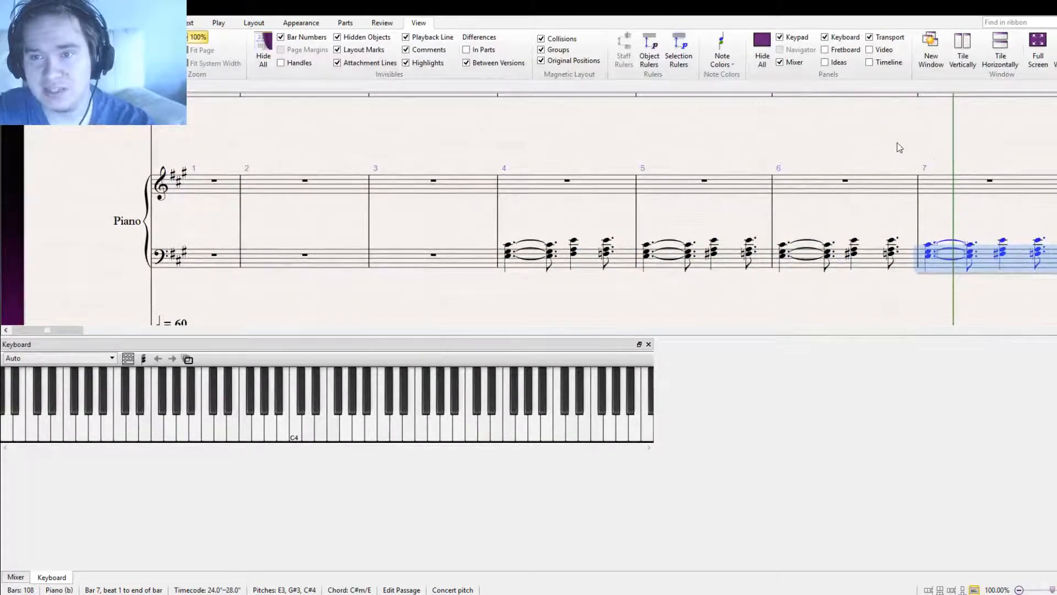
# Play back the opening from bar 1 into bar 5 with the mixer displayed
pyautogui.moveTo(897, 143); pyautogui.dragTo(895, 143)
pyautogui.press('[')
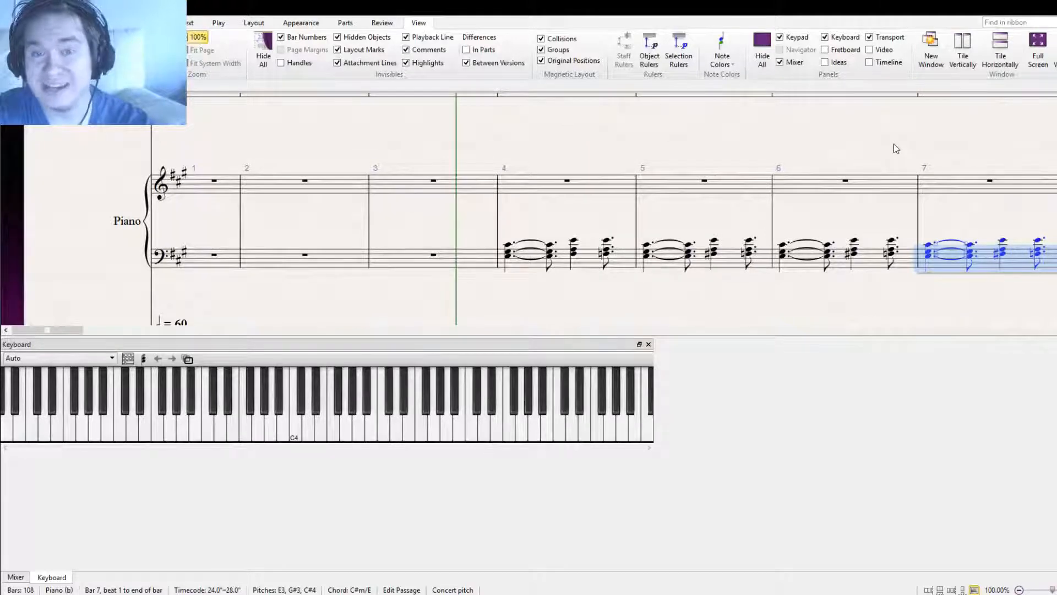
pyautogui.moveTo(583, 164); pyautogui.dragTo(359, 166)
pyautogui.moveTo(525, 159); pyautogui.dragTo(579, 124)
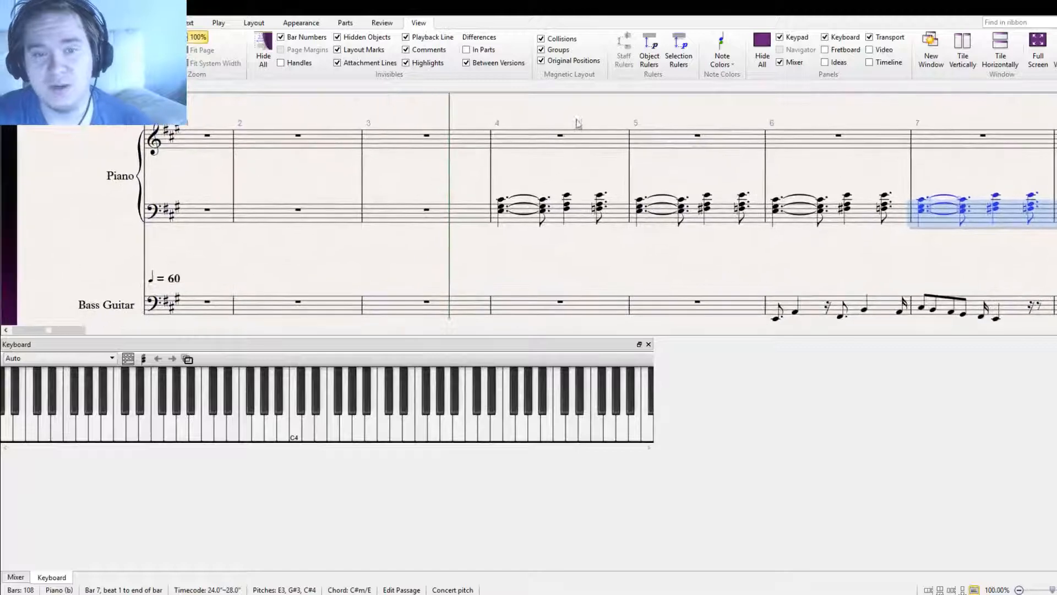
pyautogui.hotkey('ctrl', '-')
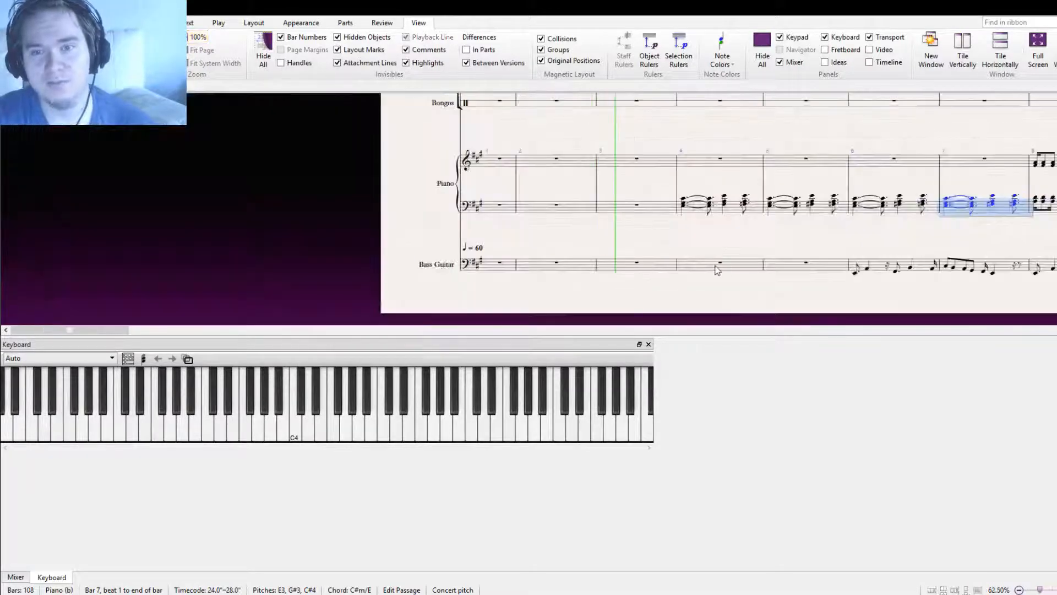
pyautogui.moveTo(723, 243); pyautogui.dragTo(644, 294)
pyautogui.press('Escape')
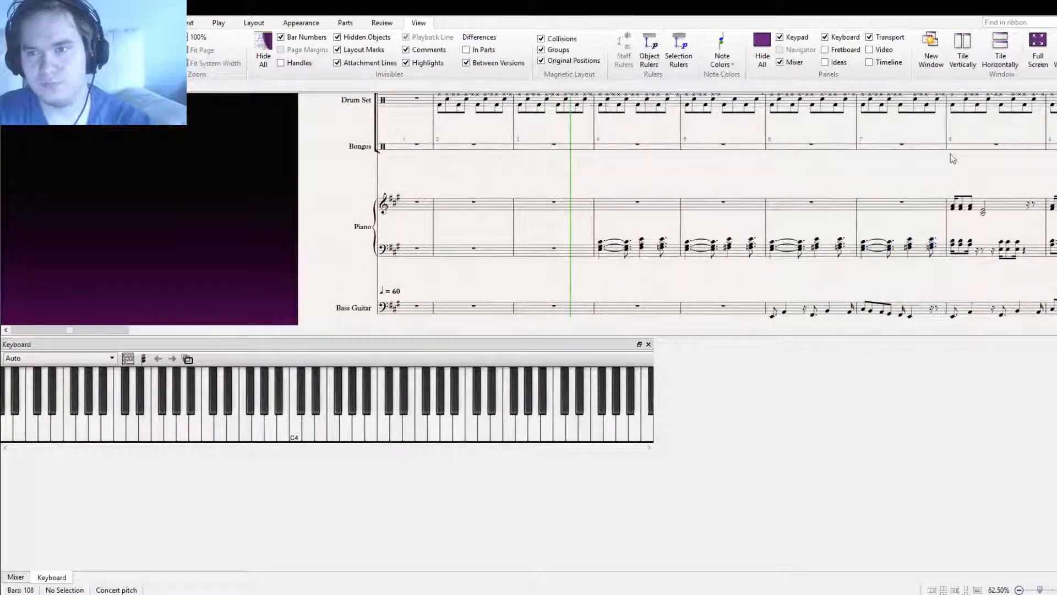
pyautogui.hotkey('ctrl', '=')
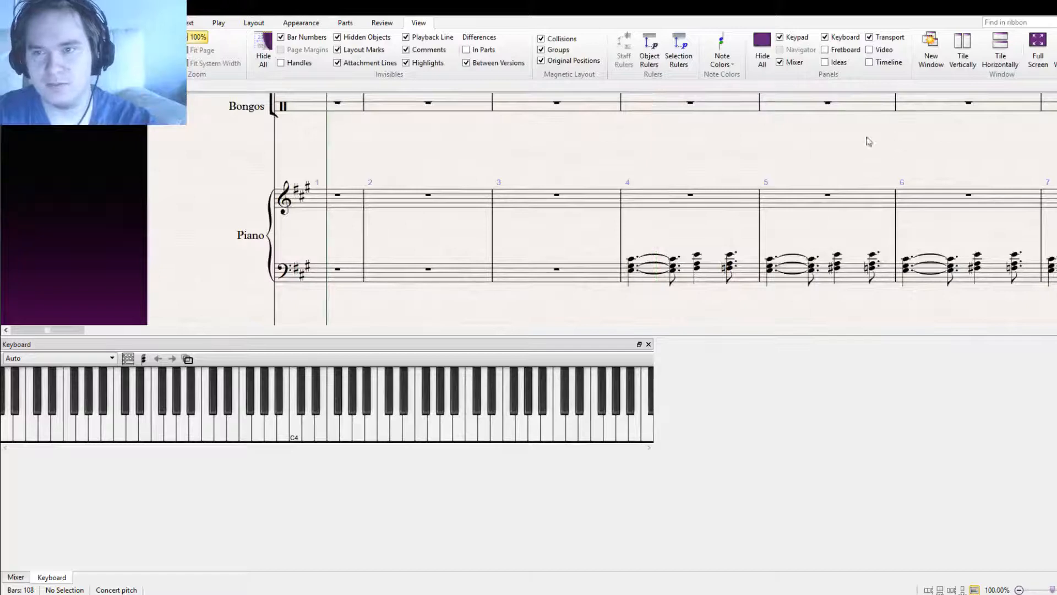
pyautogui.moveTo(681, 160); pyautogui.dragTo(670, 232)
pyautogui.hotkey('ctrl', '-')
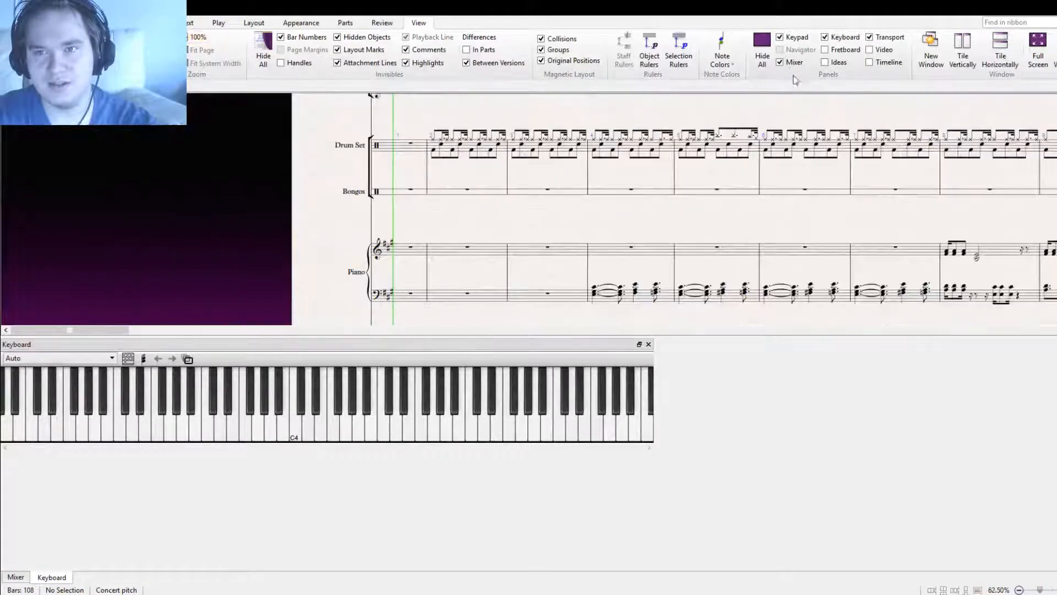
pyautogui.click(780, 63)
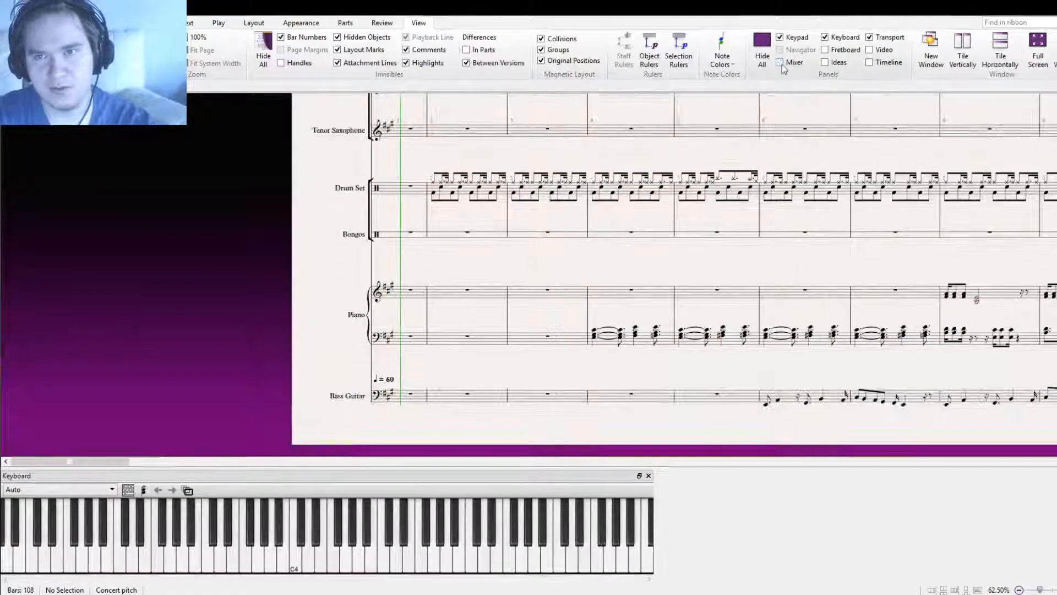
pyautogui.click(780, 63)
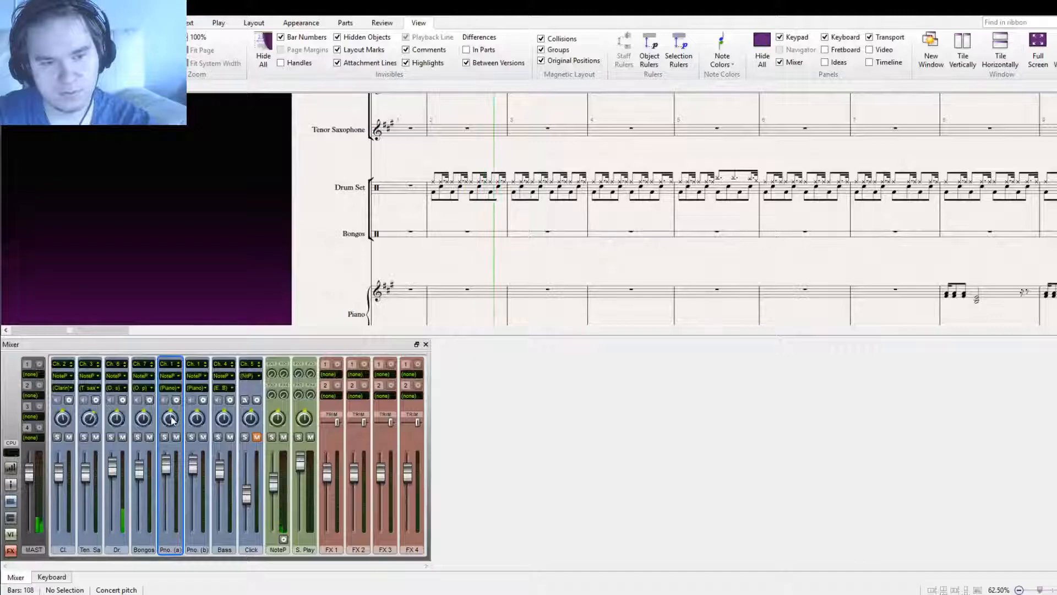
pyautogui.moveTo(496, 274); pyautogui.dragTo(368, 215)
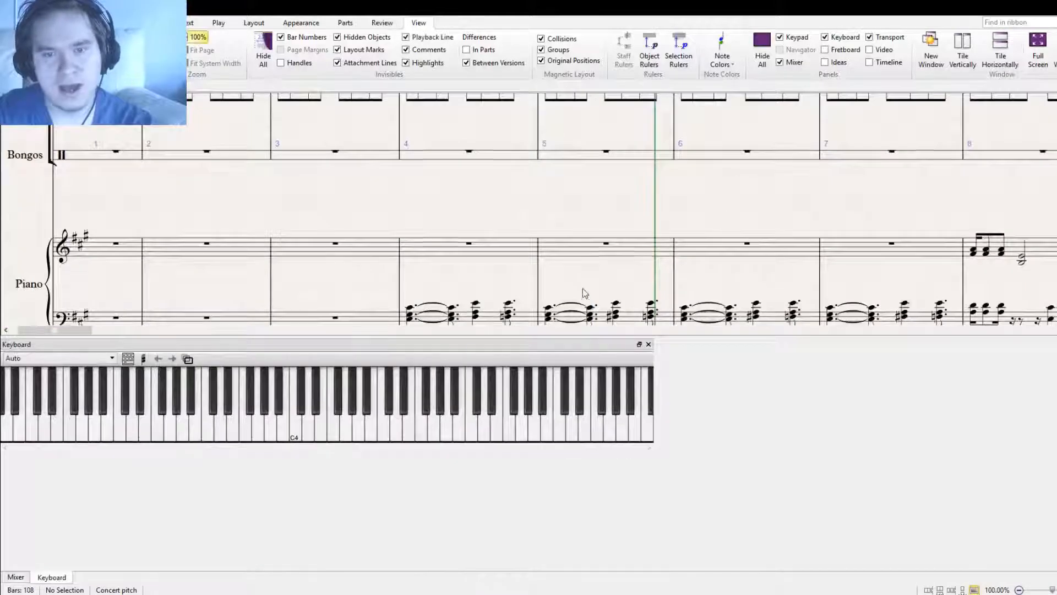
# Undot the left-hand piano chord at bar 5 beat 2.5 and shift the following F#3, A3, E4 chord to beat 3
pyautogui.moveTo(582, 292); pyautogui.dragTo(596, 229)
pyautogui.click(604, 244)
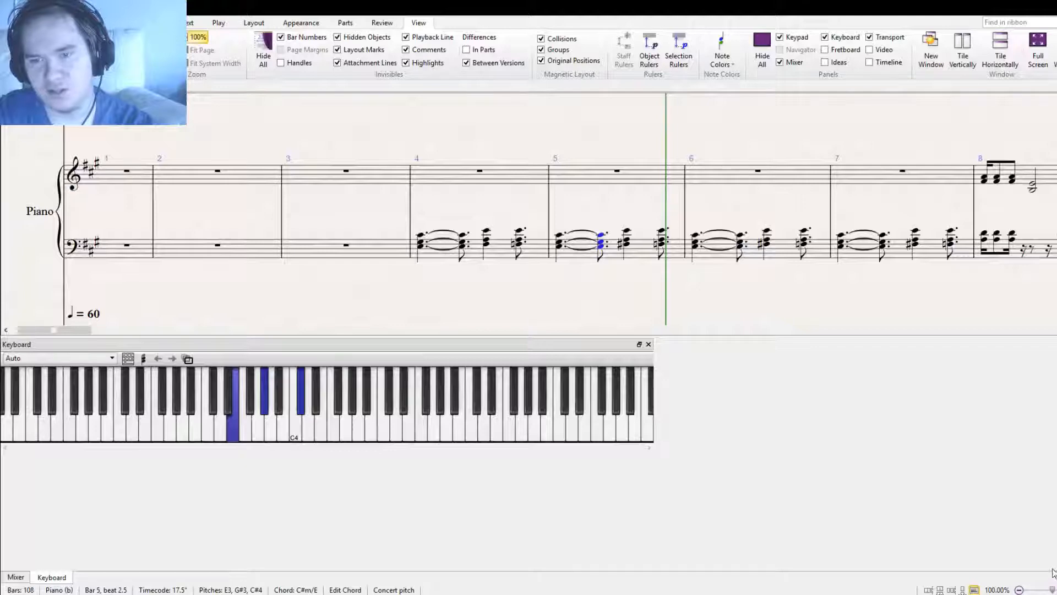
pyautogui.press('.')
pyautogui.doubleClick(632, 244)
pyautogui.hotkey('ctrl', 'c')
pyautogui.click(619, 251)
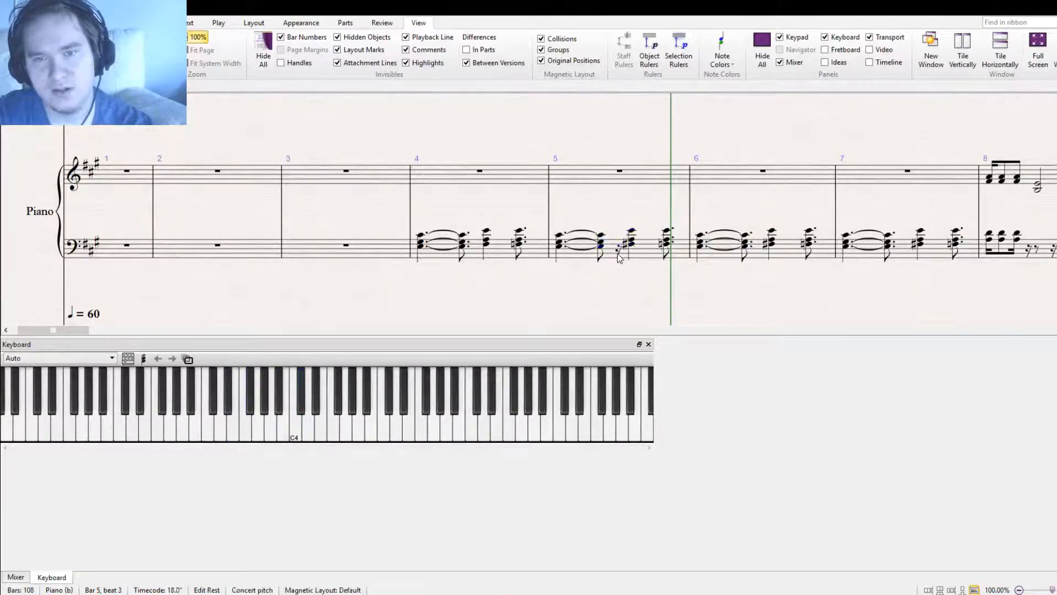
pyautogui.hotkey('ctrl', 'v')
# Shift the last left-hand chord of bar 5, F3, A3, E4, to beat 4
pyautogui.click(670, 245)
pyautogui.doubleClick(669, 244)
pyautogui.hotkey('ctrl', 'c')
pyautogui.click(657, 248)
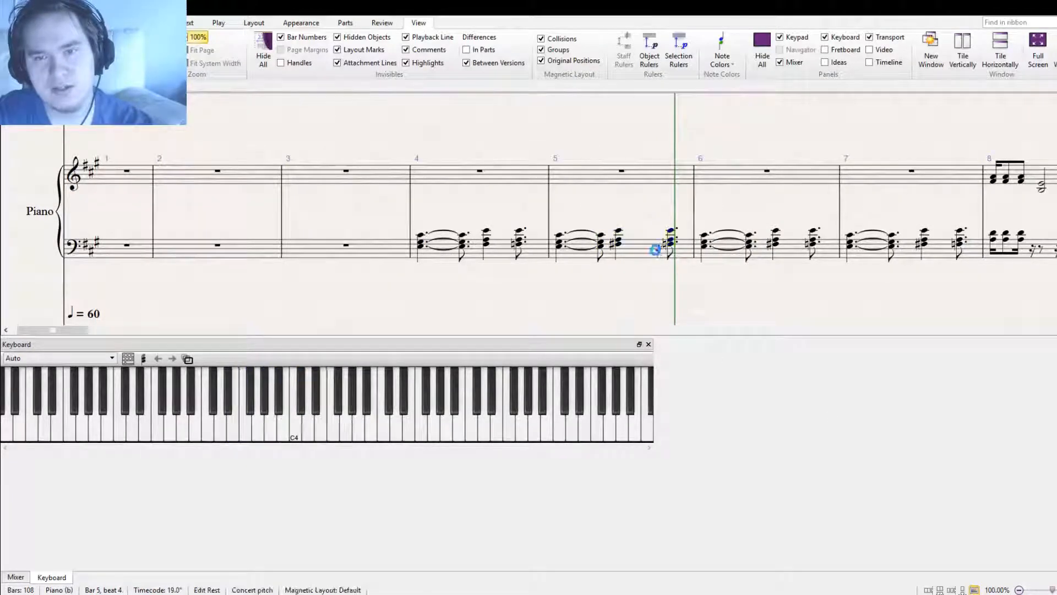
pyautogui.hotkey('ctrl', 'v')
pyautogui.press('.')
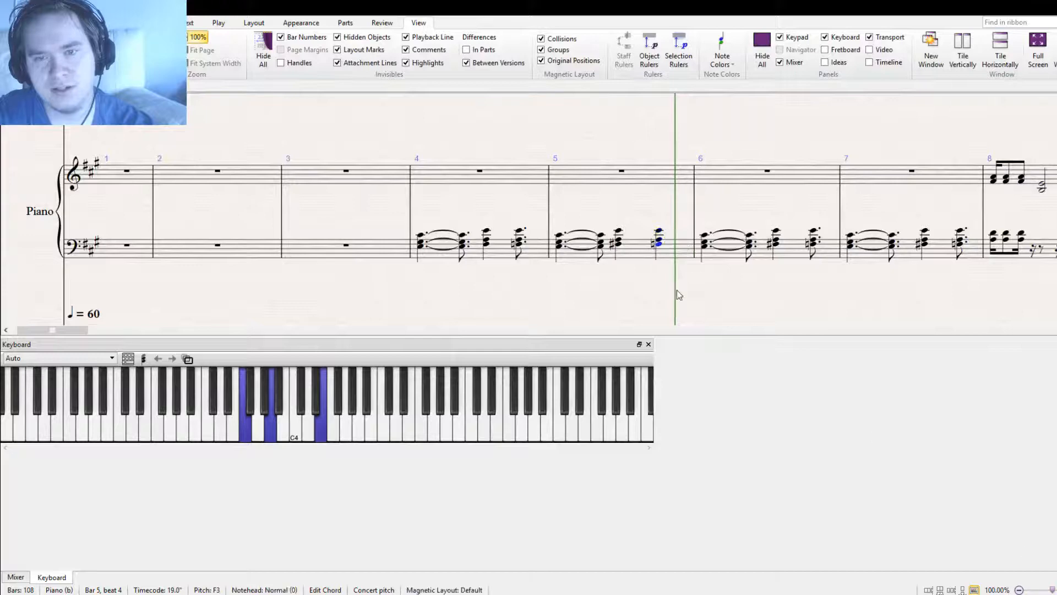
# Audition the chords on bar 5 beats 3 and 4, shorten the beat 4 chord to an eighth note and lower its top note to D4
pyautogui.doubleClick(661, 246)
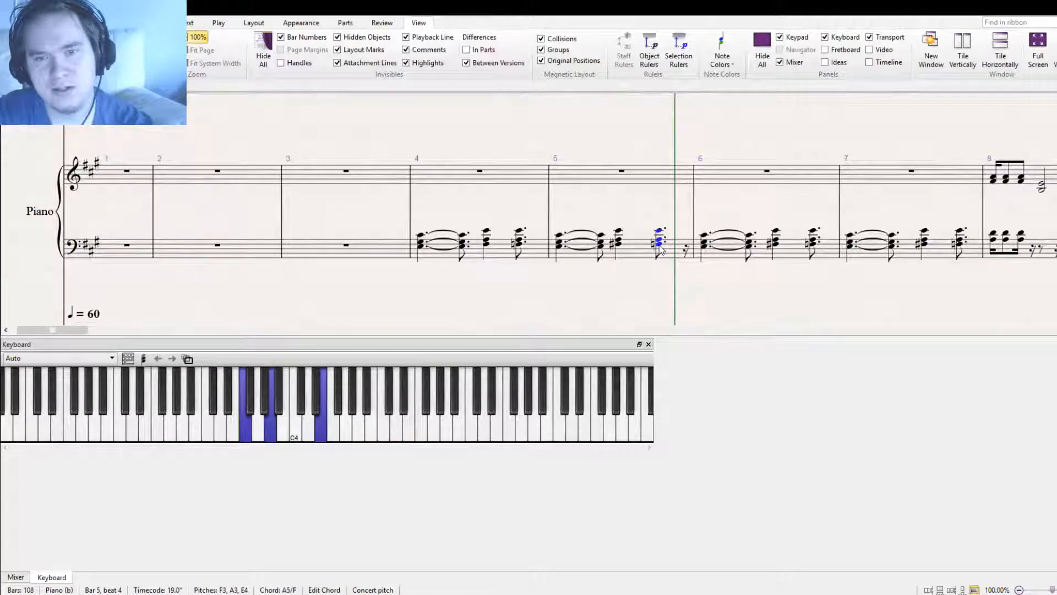
pyautogui.press('Escape')
pyautogui.doubleClick(619, 240)
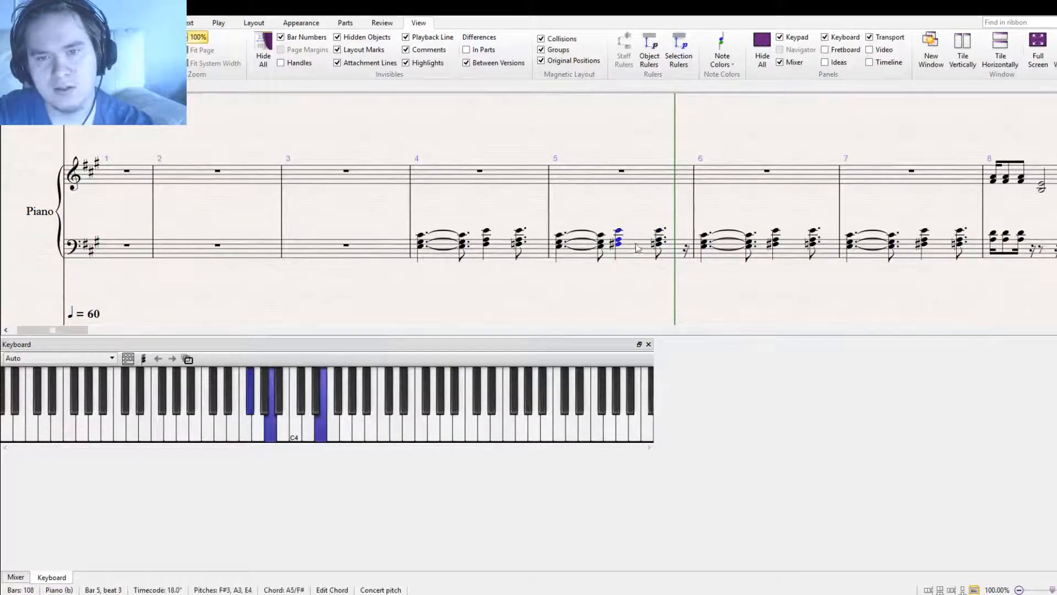
pyautogui.doubleClick(658, 240)
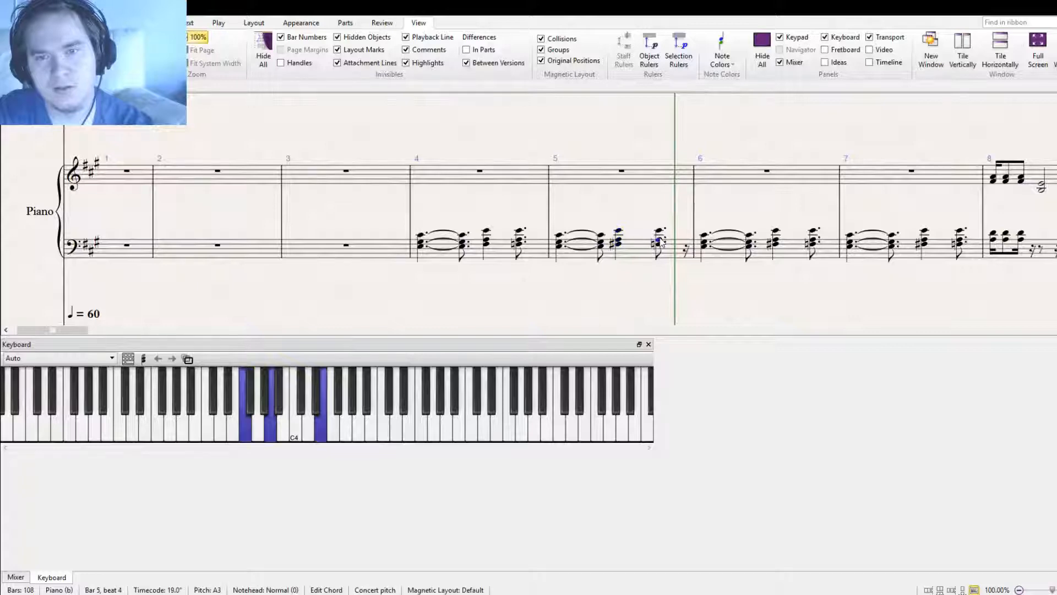
pyautogui.click(1055, 576)
pyautogui.press('Escape')
pyautogui.click(662, 230)
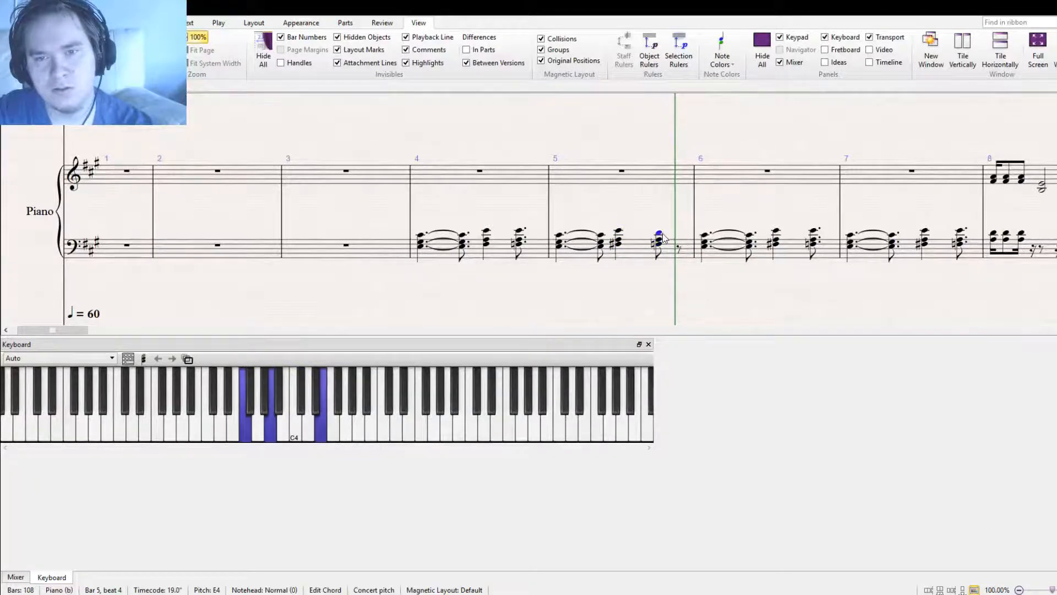
pyautogui.press('Down')
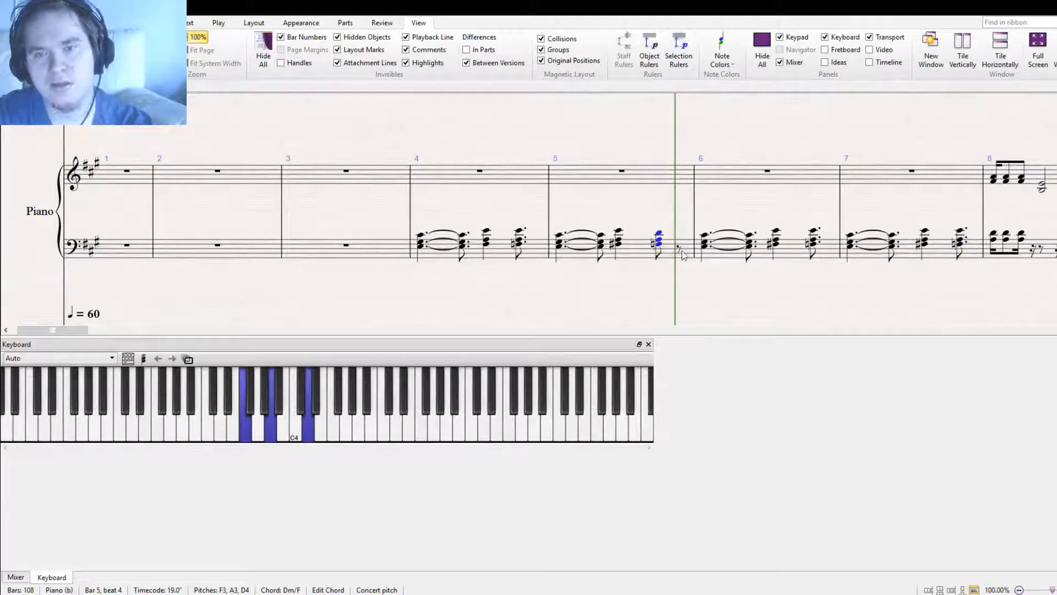
# Copy the F3, A3, D4 chord from bar 5 beat 4 to beat 4.5
pyautogui.click(700, 248)
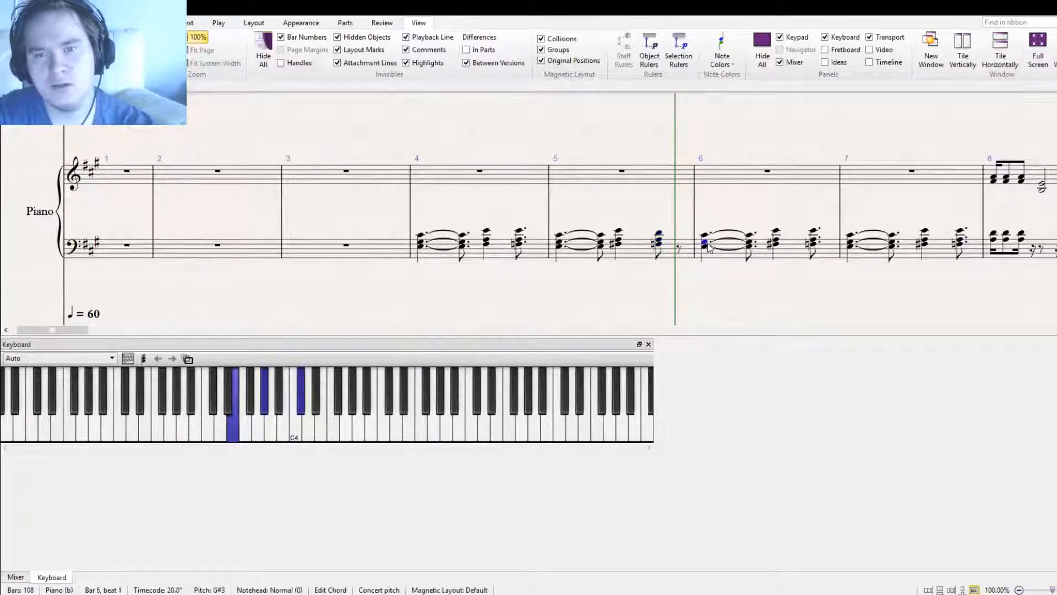
pyautogui.doubleClick(659, 246)
pyautogui.hotkey('ctrl', 'c')
pyautogui.click(680, 250)
pyautogui.hotkey('ctrl', 'v')
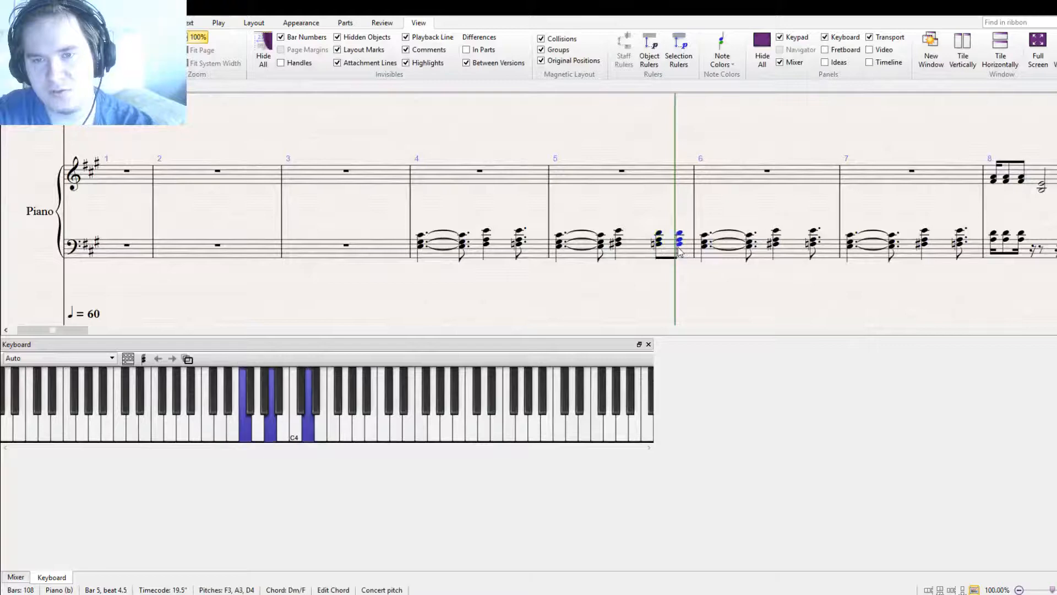
# Revoice the bar 5 beat 4.5 chord as E3, G#3, C#4, shorten it to a sixteenth and repeat it on the bar's last sixteenth
pyautogui.press('Escape')
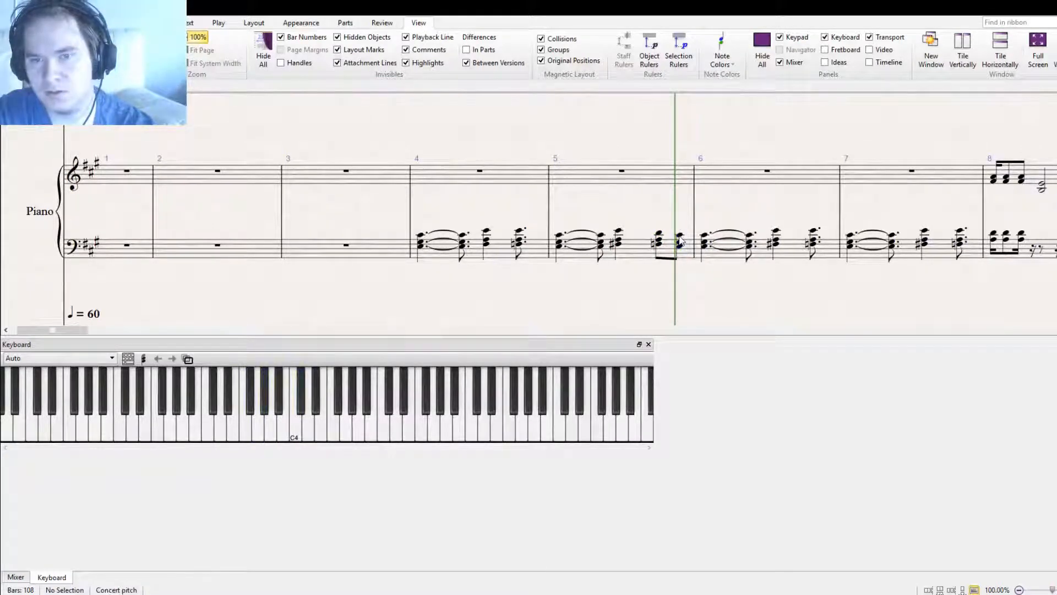
pyautogui.doubleClick(679, 237)
pyautogui.press('Return')
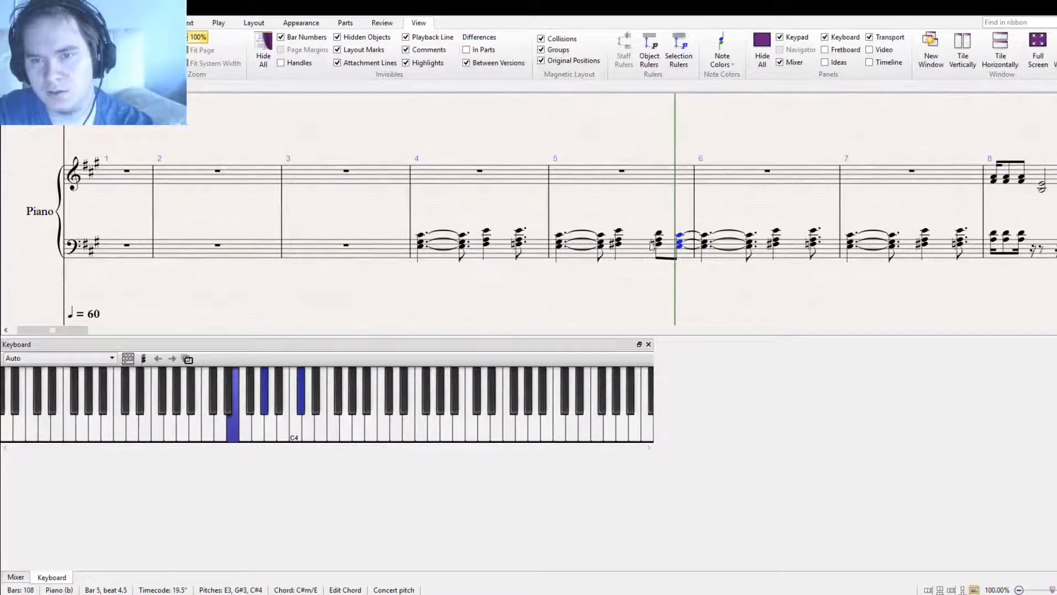
pyautogui.click(1021, 540)
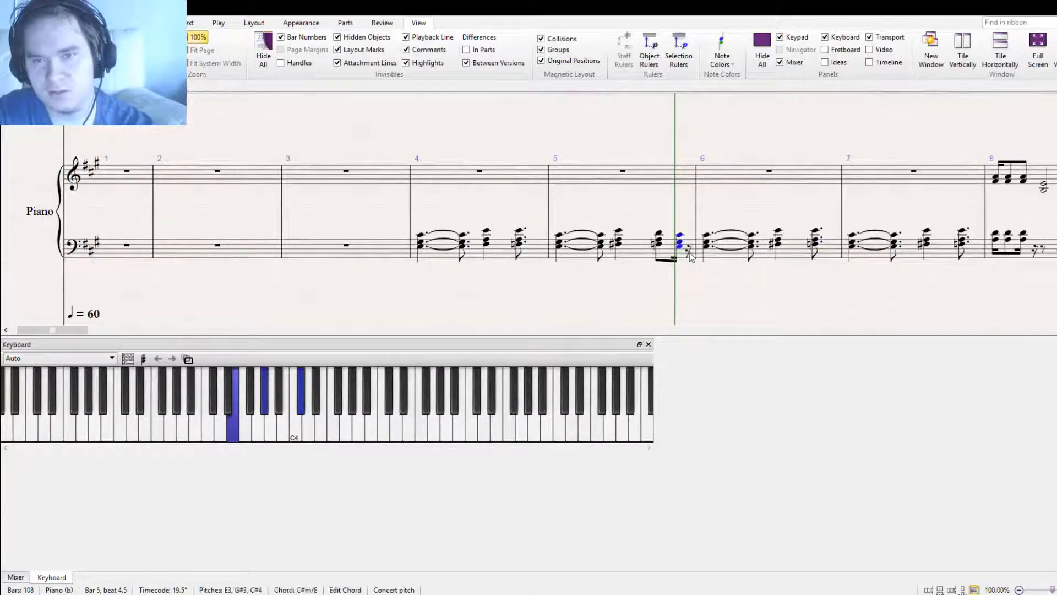
pyautogui.press('r')
pyautogui.click(659, 252)
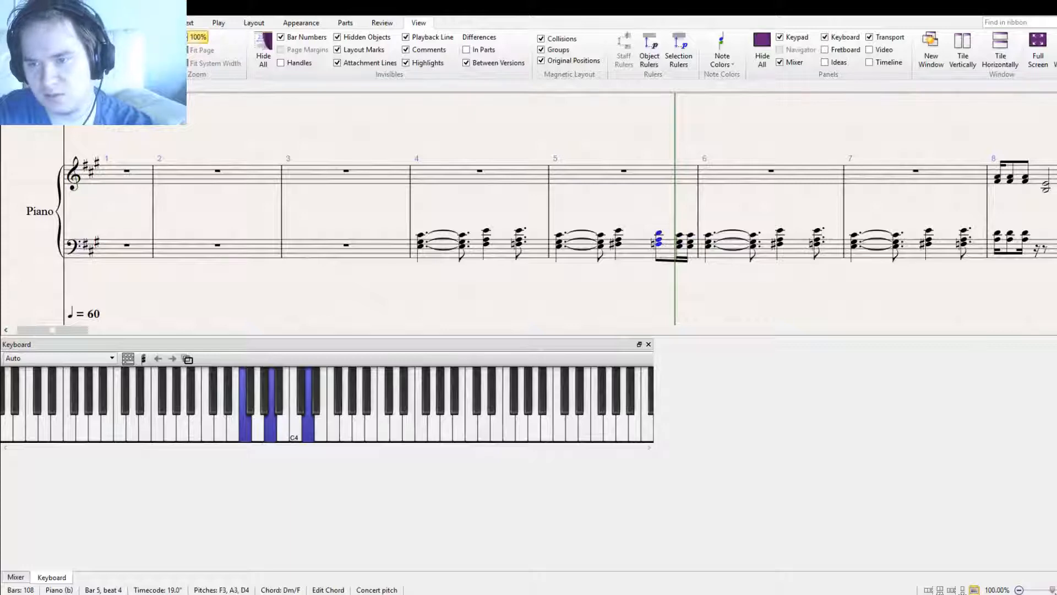
pyautogui.click(1052, 569)
# In drum set bar 2, dot the C5 note at beat 1.5 and repeat the F4 and dotted C5 pair from beat 2.25
pyautogui.moveTo(579, 207); pyautogui.dragTo(973, 404)
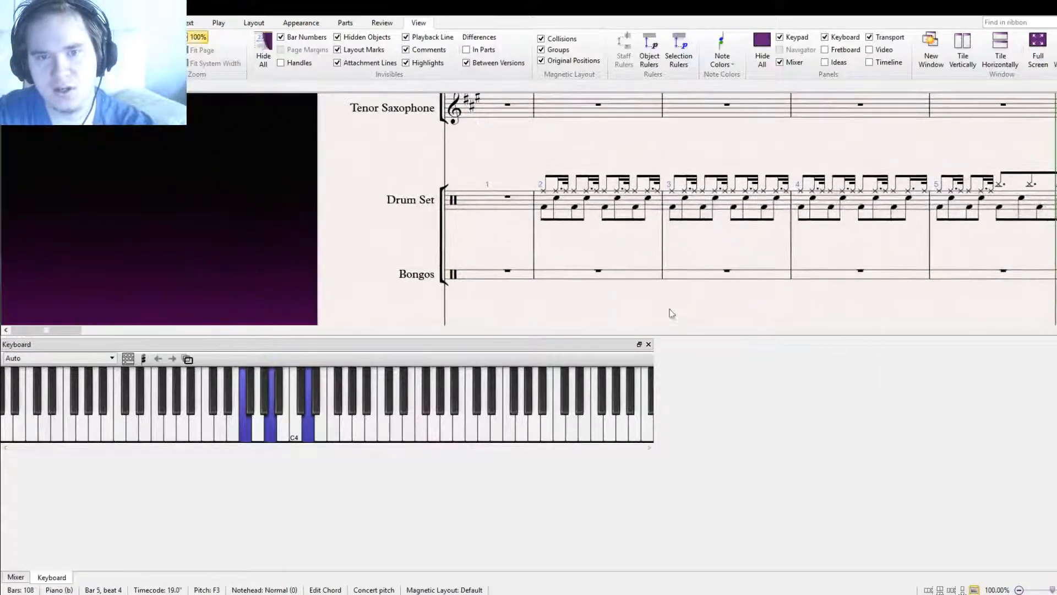
pyautogui.moveTo(509, 218); pyautogui.dragTo(512, 234)
pyautogui.moveTo(584, 272); pyautogui.dragTo(554, 283)
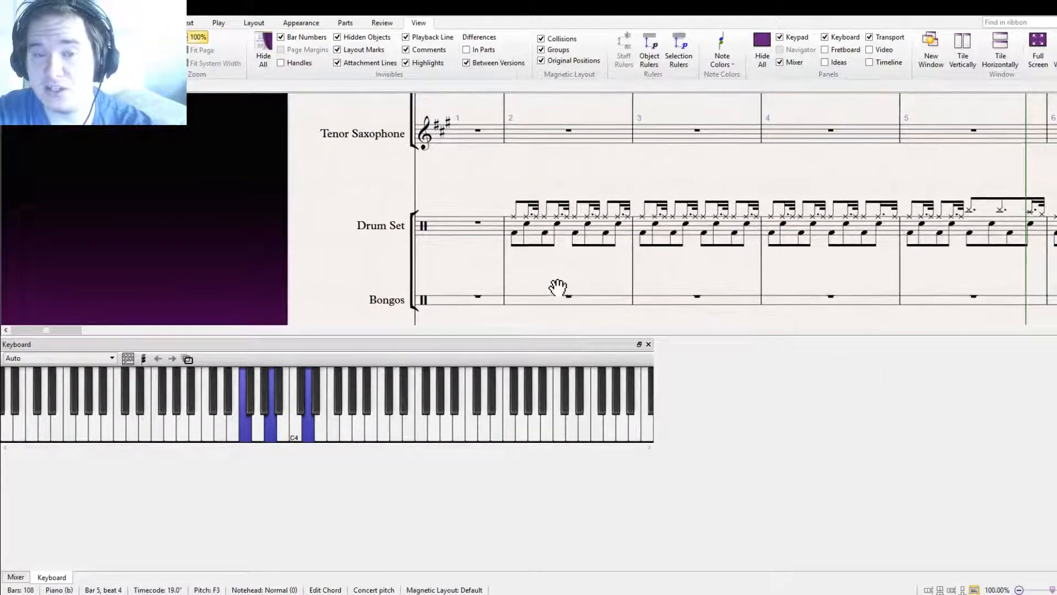
pyautogui.click(528, 225)
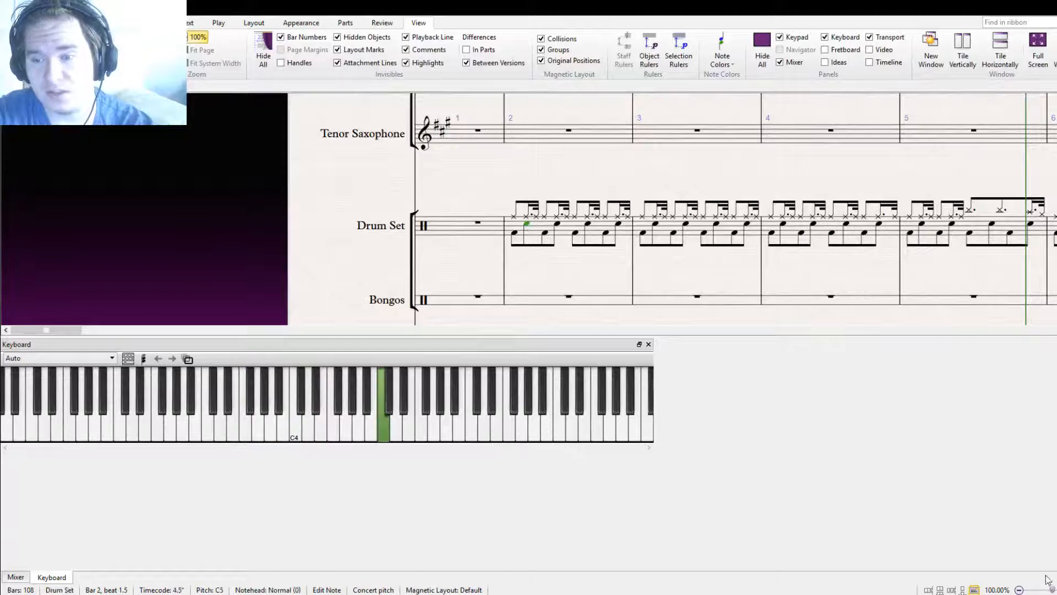
pyautogui.click(1047, 577)
pyautogui.click(516, 234)
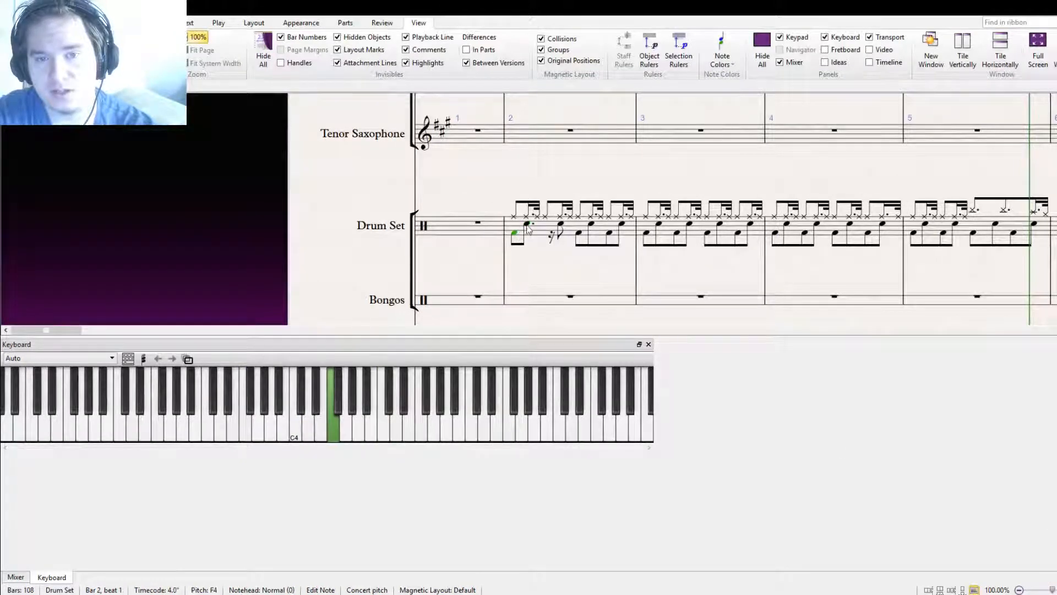
pyautogui.keyDown('ctrl'); pyautogui.click(526, 224); pyautogui.keyUp('ctrl')
pyautogui.keyDown('alt'); pyautogui.click(551, 238); pyautogui.keyUp('alt')
# Dot the drum set note at bar 2 beat 3.5 and lower it to F4
pyautogui.click(603, 225)
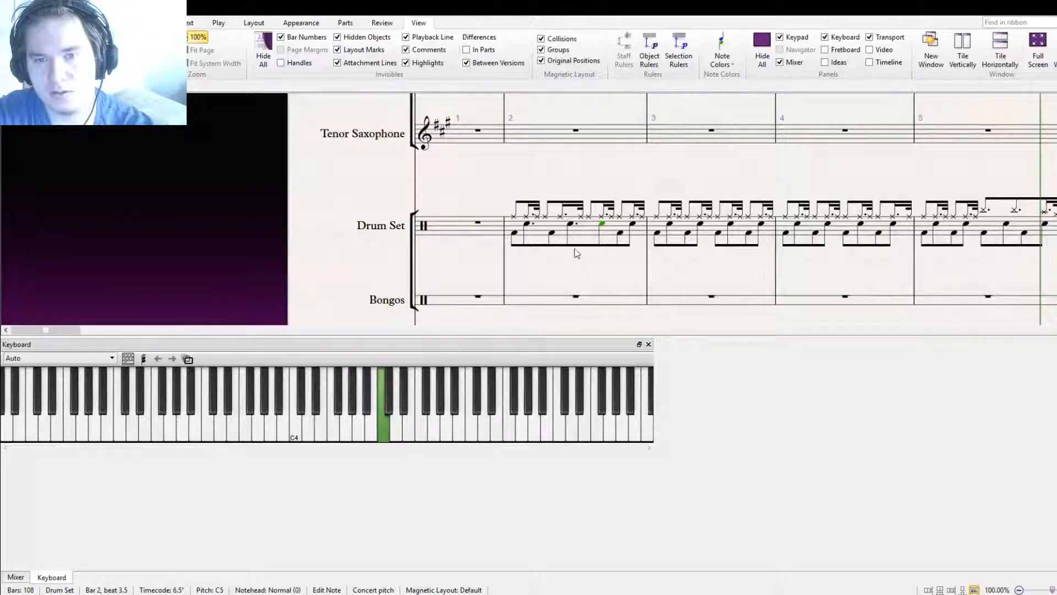
pyautogui.press('Left')
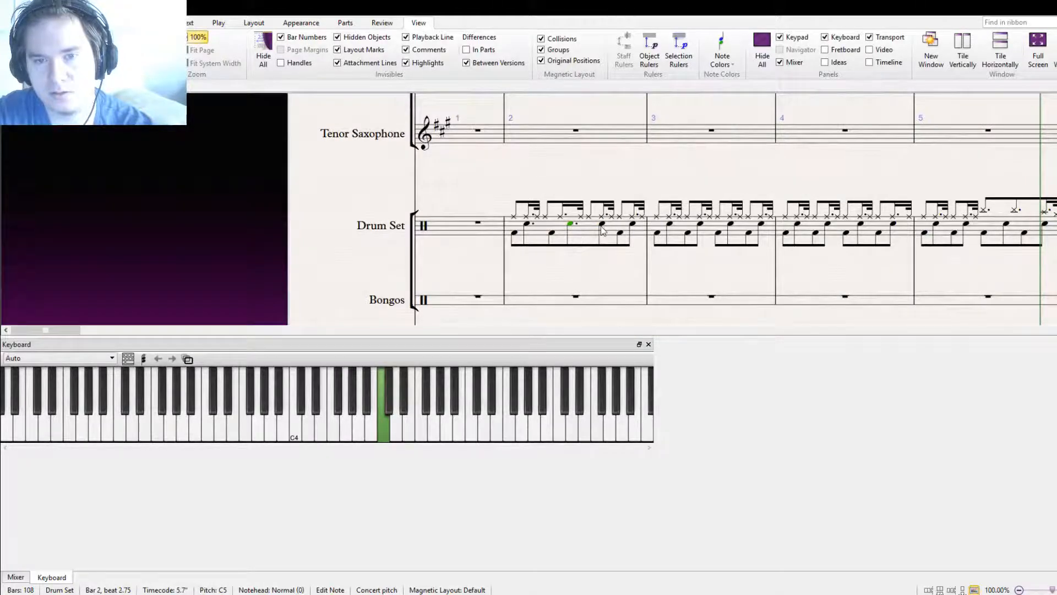
pyautogui.click(601, 225)
pyautogui.press('.')
pyautogui.press('Down')
pyautogui.press('Down')
pyautogui.press('Down')
pyautogui.press('Down')
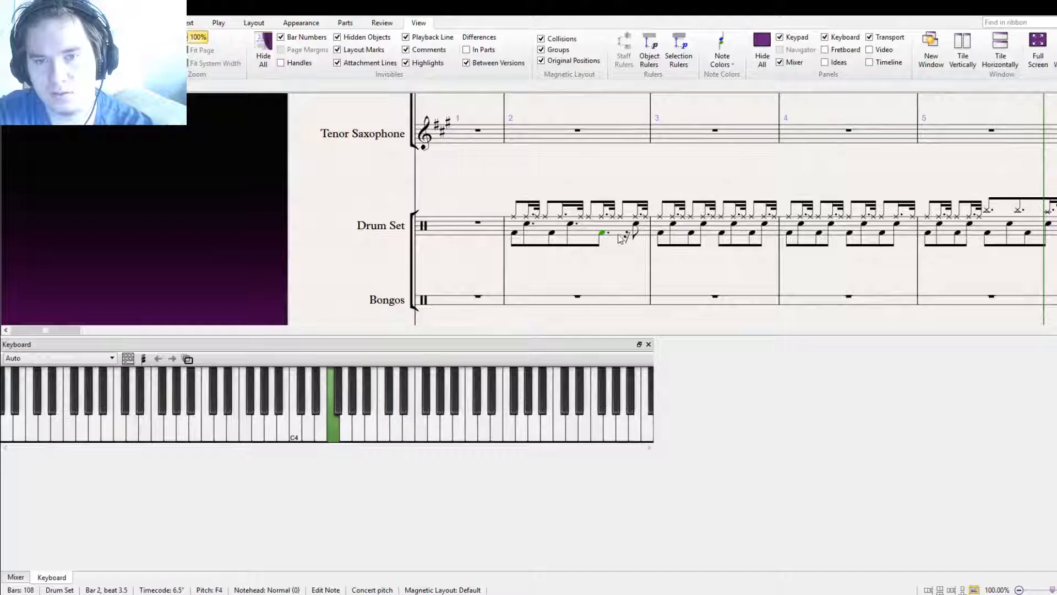
pyautogui.click(616, 273)
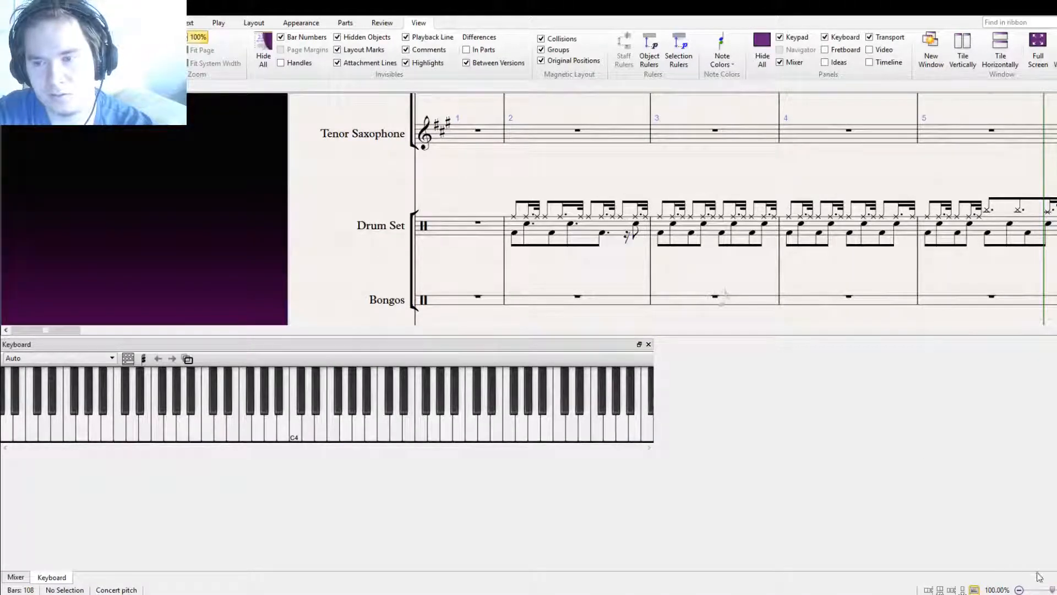
# Add an F4 at drum set bar 2 beat 4.25 in the lower voice and play back the revised pattern
pyautogui.click(629, 234)
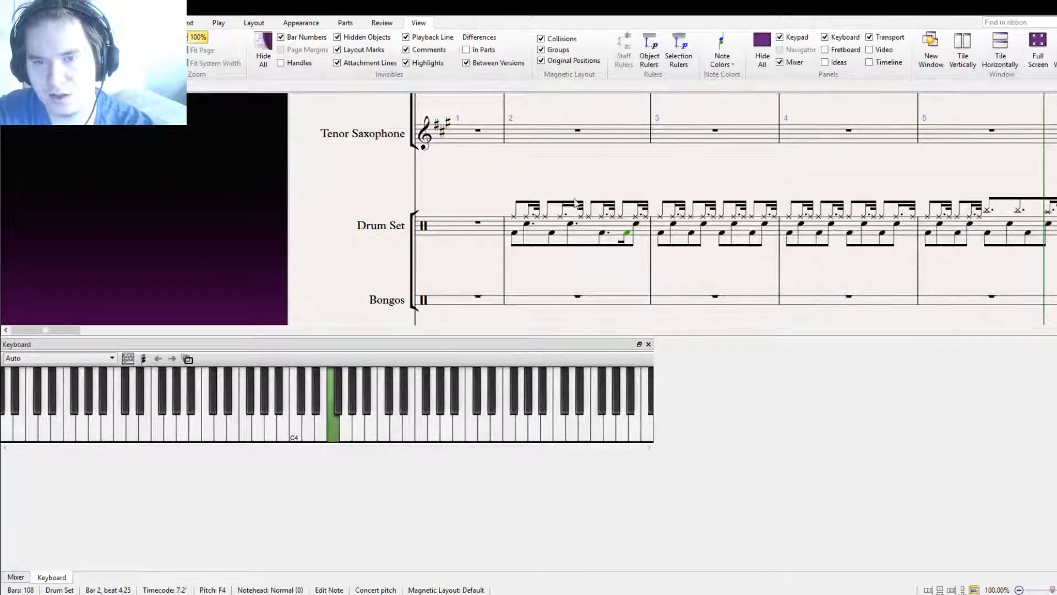
pyautogui.click(595, 236)
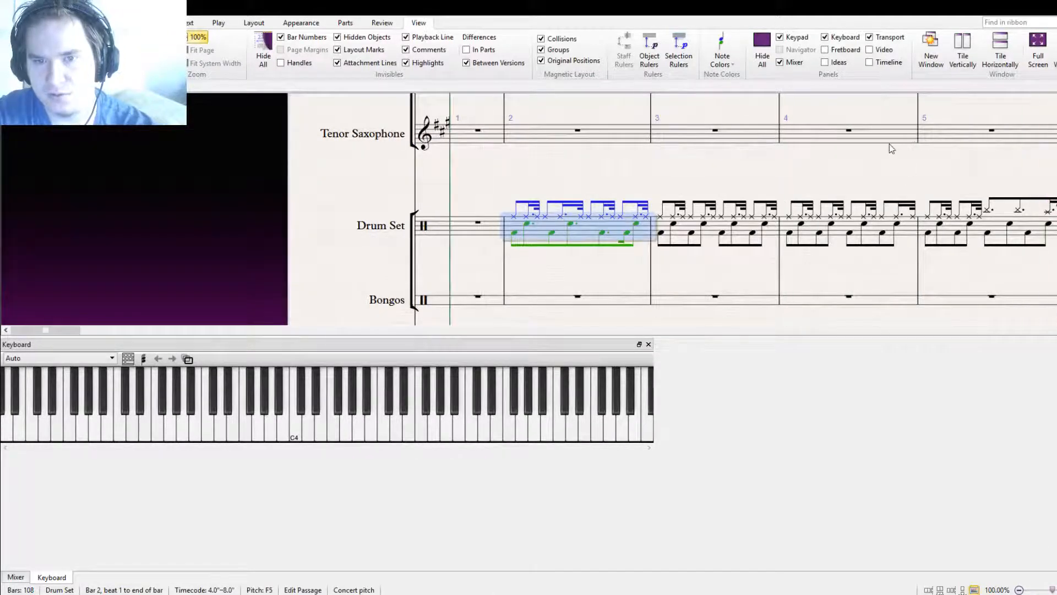
pyautogui.hotkey('ctrl', '-')
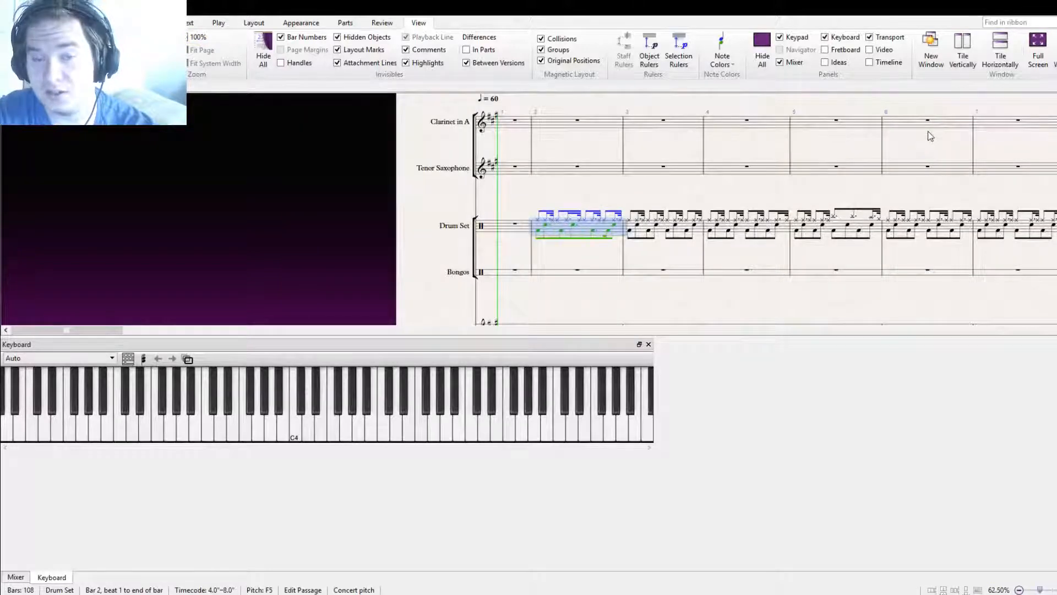
pyautogui.press('space')
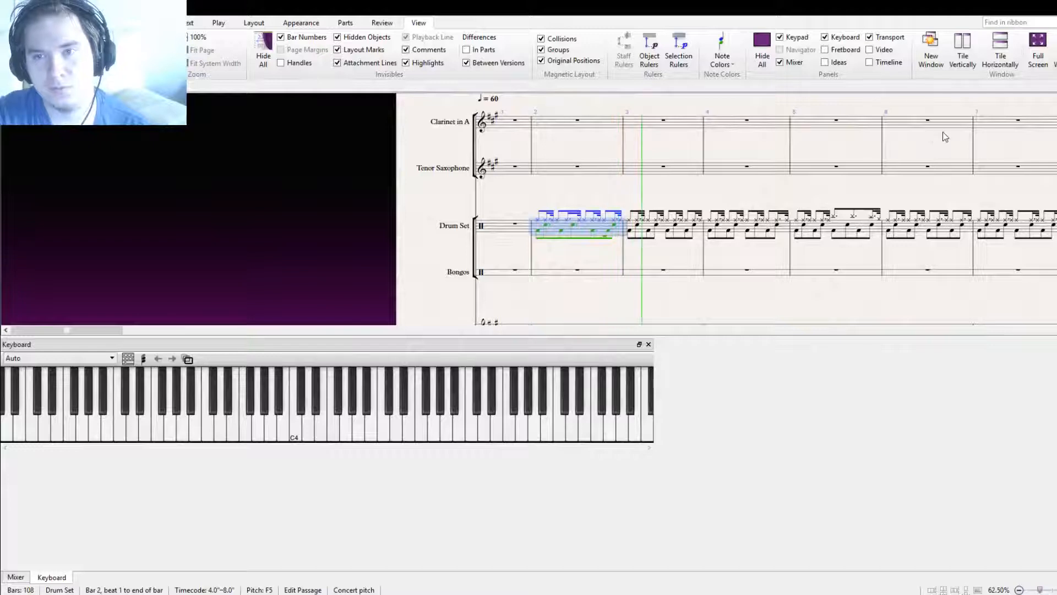
pyautogui.press('space')
# Copy the whole drum set bar 2 pattern into bars 3 and 4, replacing their contents
pyautogui.click(711, 233)
pyautogui.hotkey('ctrl', 'v')
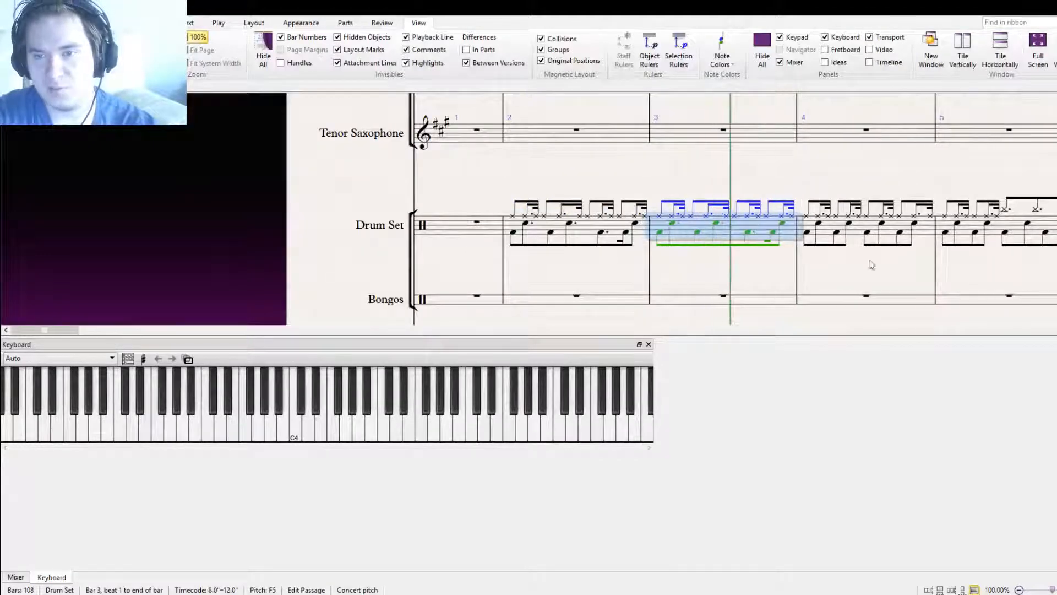
pyautogui.moveTo(866, 274); pyautogui.dragTo(685, 269)
pyautogui.click(703, 227)
pyautogui.hotkey('ctrl', 'v')
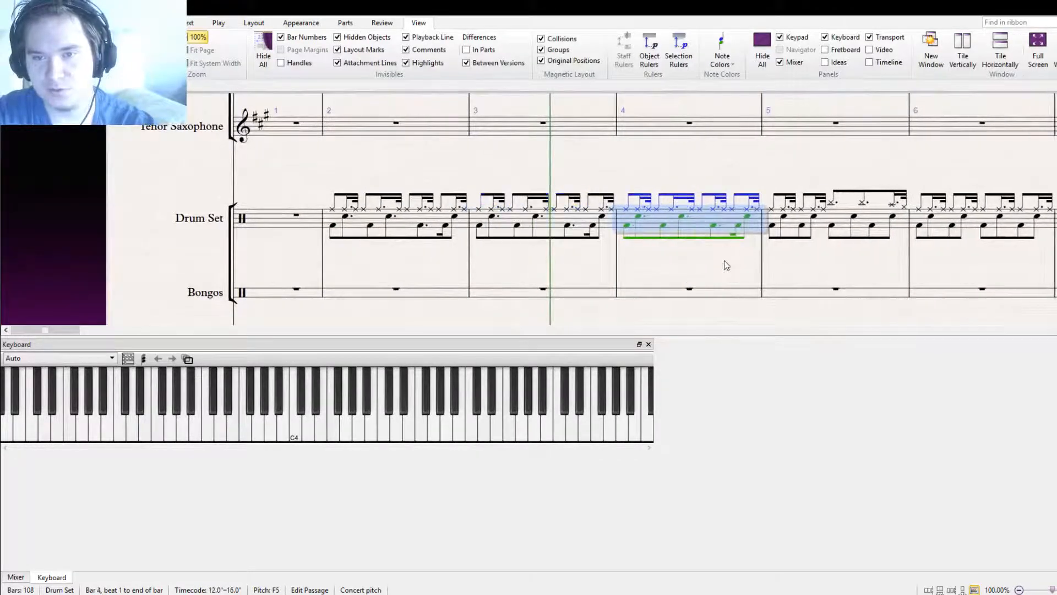
# Copy the first four lower-voice drum notes of bar 4, two F4 and dotted C5 pairs, to the start of bar 5
pyautogui.click(725, 260)
pyautogui.click(627, 227)
pyautogui.keyDown('ctrl'); pyautogui.click(639, 217); pyautogui.keyUp('ctrl')
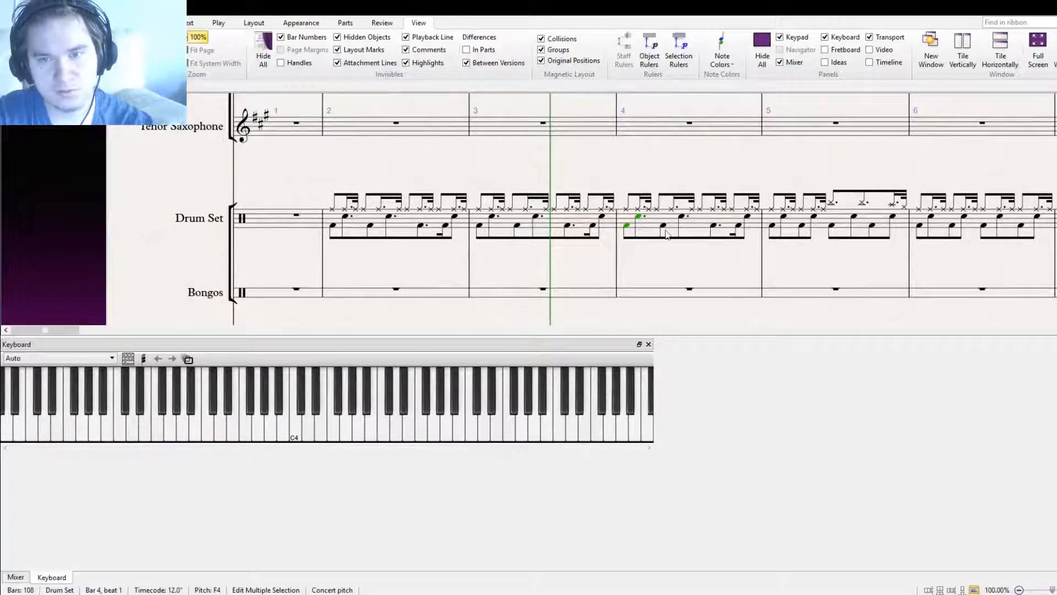
pyautogui.keyDown('ctrl'); pyautogui.click(664, 225); pyautogui.keyUp('ctrl')
pyautogui.keyDown('ctrl'); pyautogui.click(683, 217); pyautogui.keyUp('ctrl')
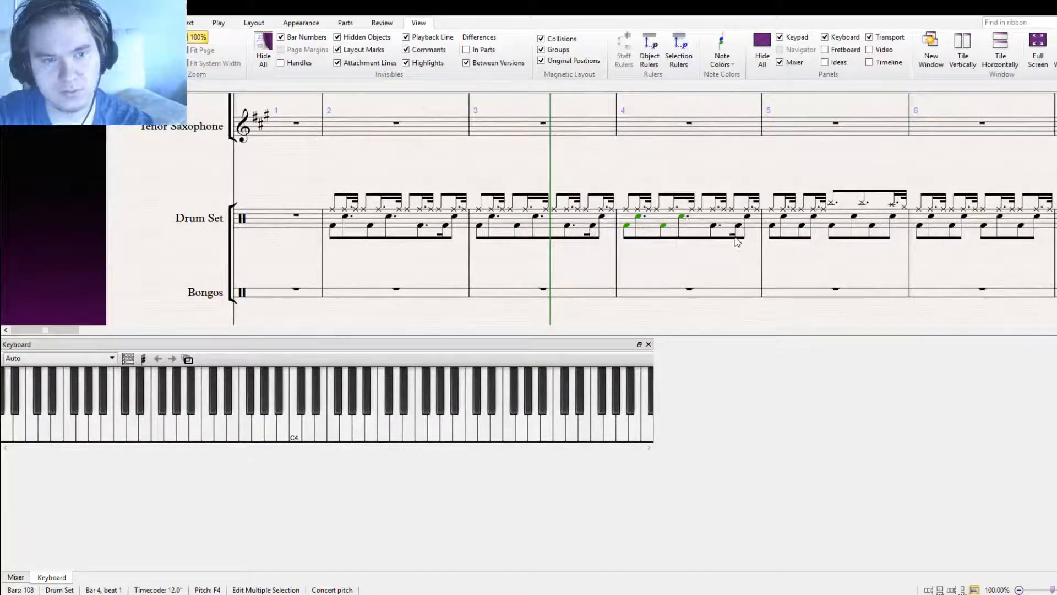
pyautogui.keyDown('alt'); pyautogui.click(770, 226); pyautogui.keyUp('alt')
pyautogui.moveTo(825, 256); pyautogui.dragTo(745, 253)
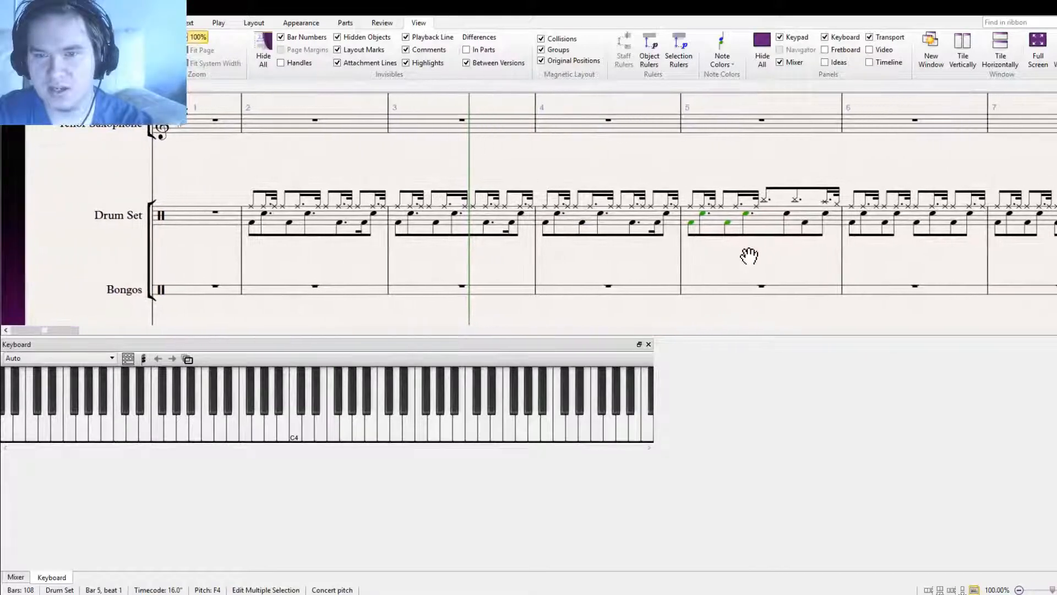
# Copy the drum set F4 notes at bar 4 beats 3.5 and 4.25 to the same beats in bar 5
pyautogui.click(634, 224)
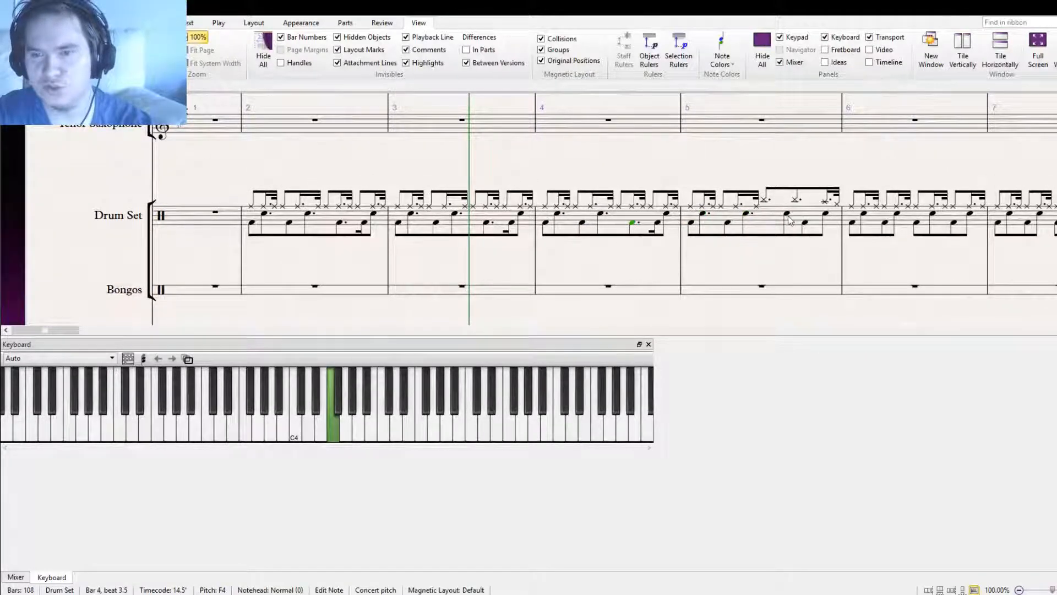
pyautogui.keyDown('alt'); pyautogui.click(790, 220); pyautogui.keyUp('alt')
pyautogui.click(656, 223)
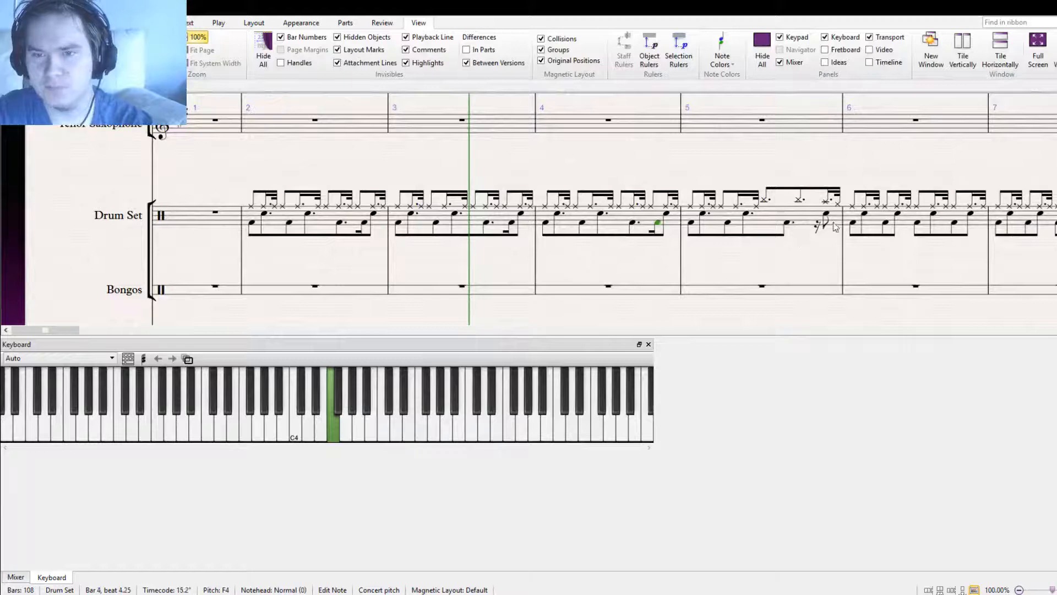
pyautogui.keyDown('alt'); pyautogui.click(818, 224); pyautogui.keyUp('alt')
# Return the playback position to the first bar of the score
pyautogui.moveTo(817, 262); pyautogui.dragTo(748, 27)
pyautogui.moveTo(583, 279); pyautogui.dragTo(763, 322)
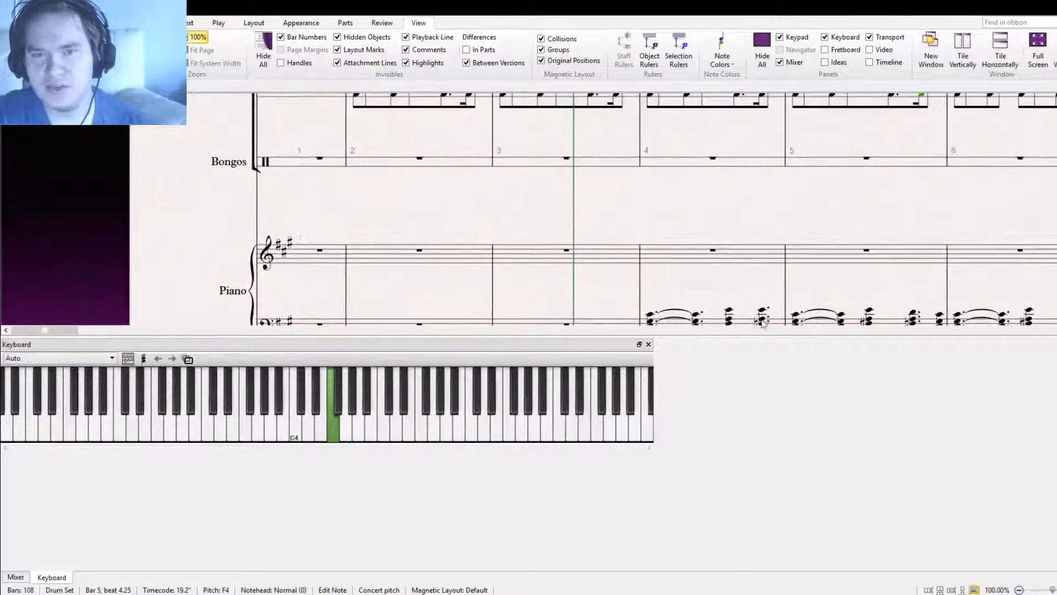
pyautogui.moveTo(779, 232); pyautogui.dragTo(701, 198)
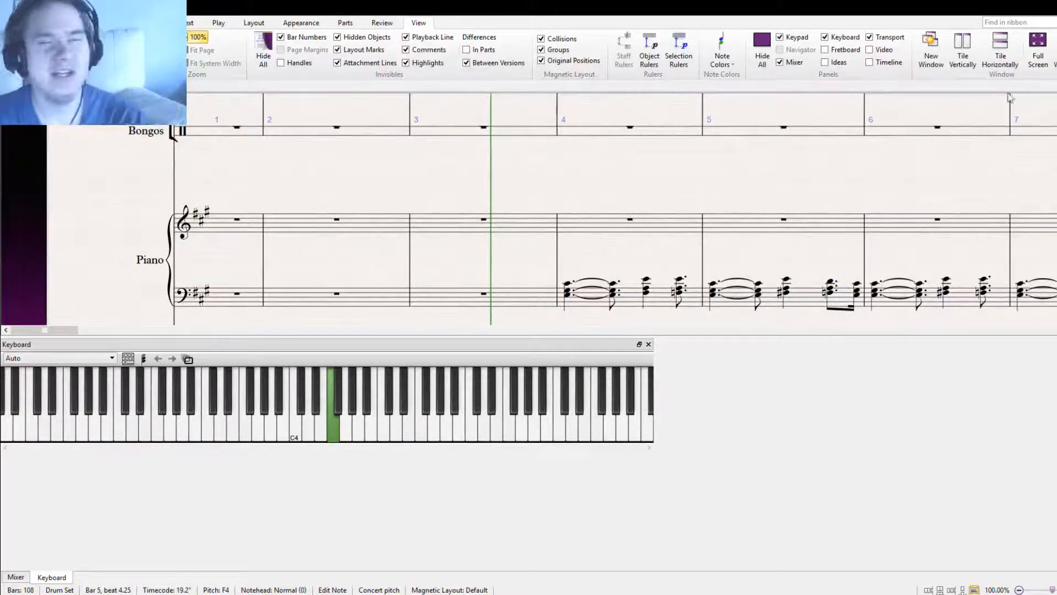
pyautogui.moveTo(728, 188); pyautogui.dragTo(830, 253)
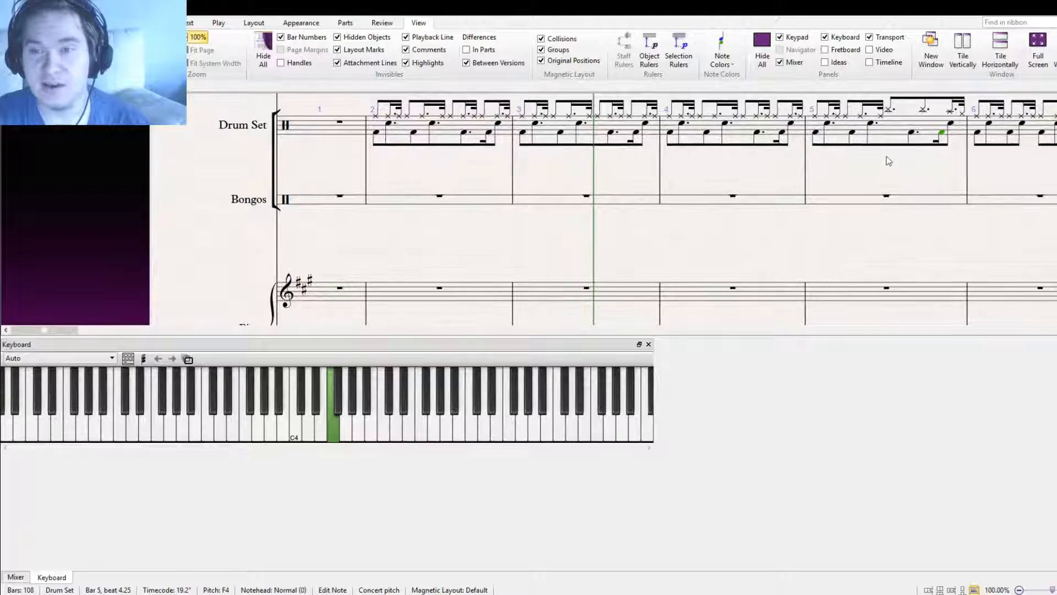
pyautogui.press('[')
pyautogui.press('[')
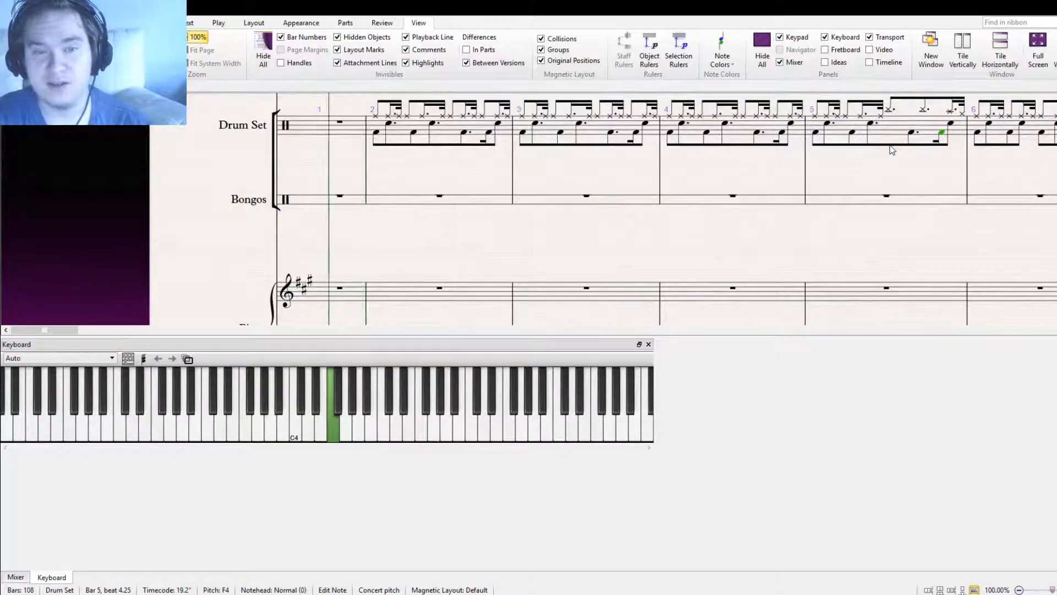
pyautogui.press(']')
pyautogui.press('[')
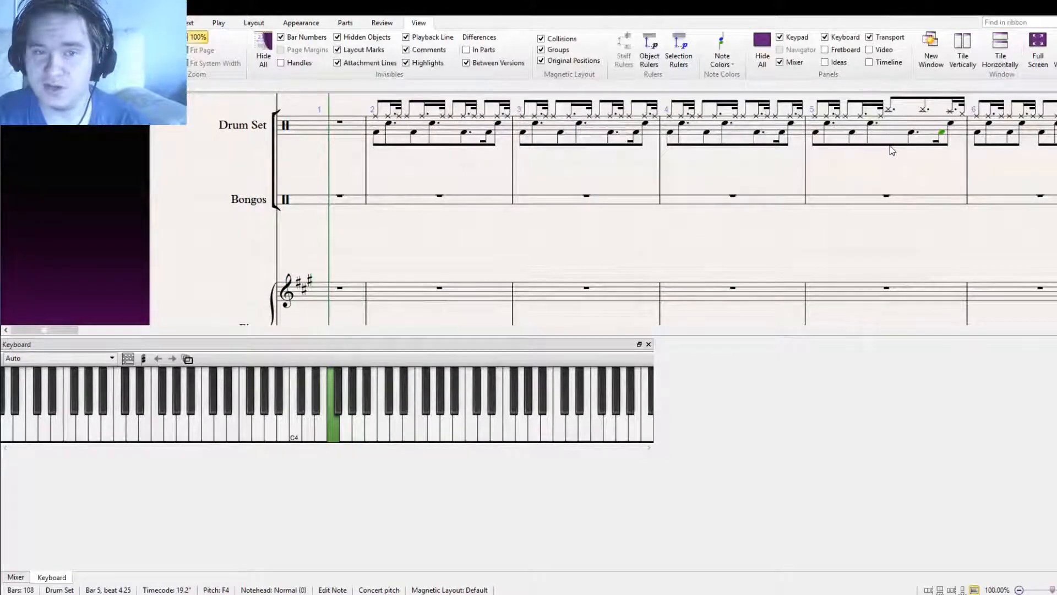
# Audition the bass guitar notes in bar 6 and raise the note at beat 3.75 to C#2
pyautogui.moveTo(776, 282); pyautogui.dragTo(518, 82)
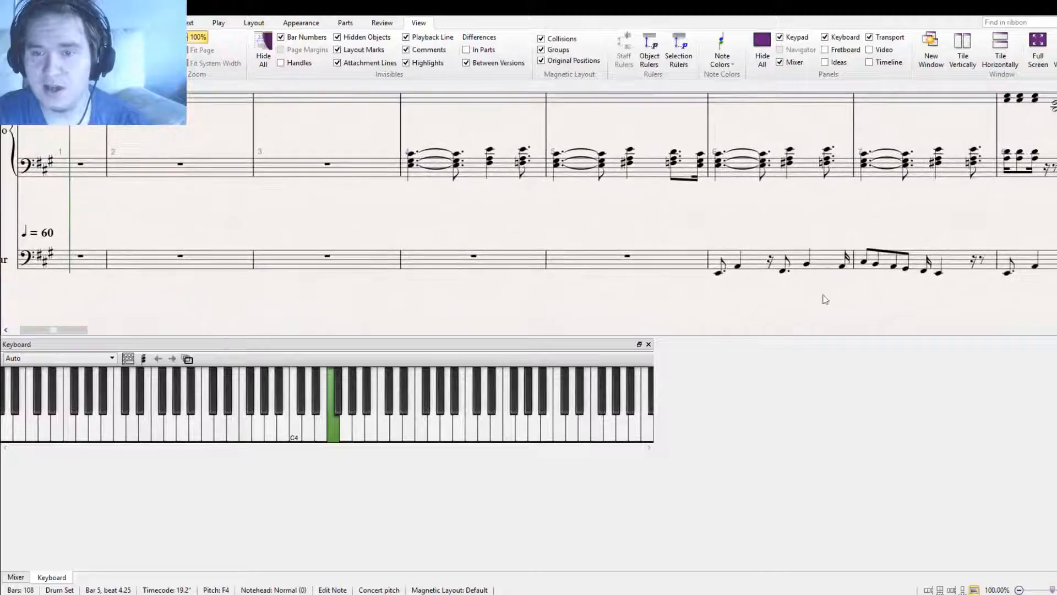
pyautogui.click(720, 275)
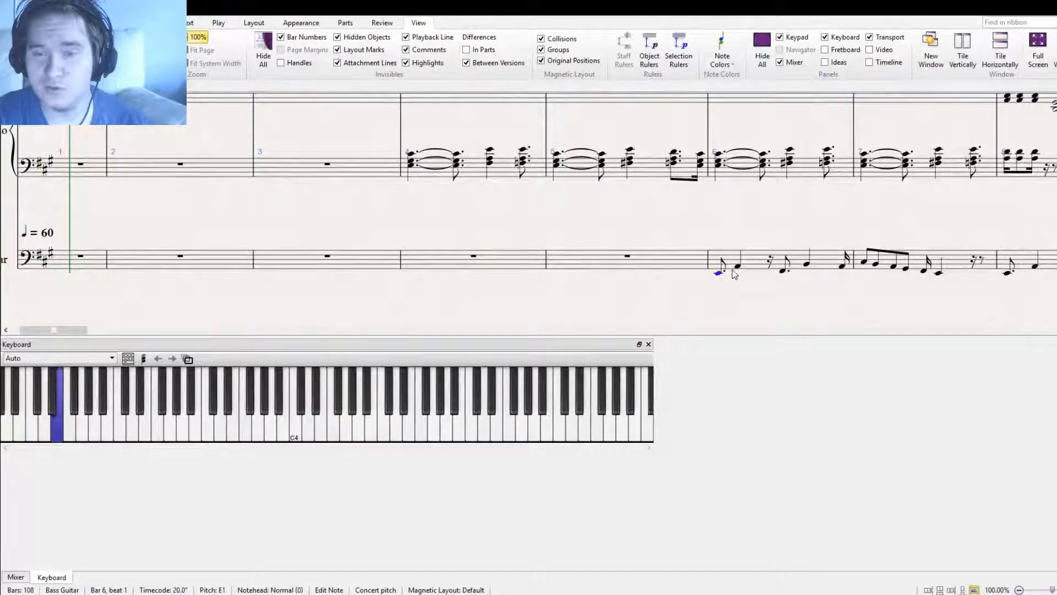
pyautogui.click(738, 266)
pyautogui.click(784, 272)
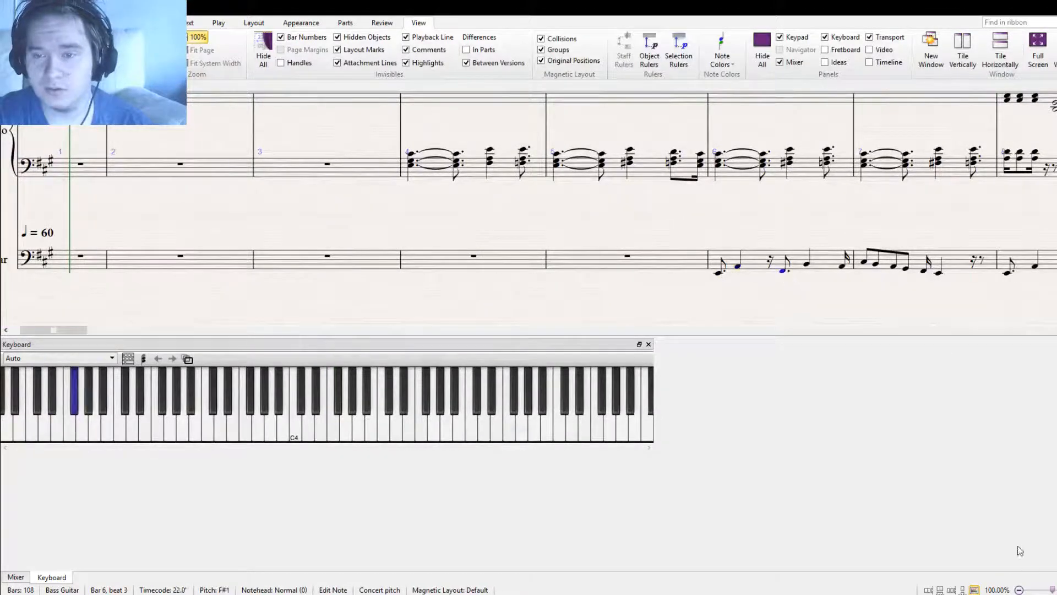
pyautogui.click(807, 267)
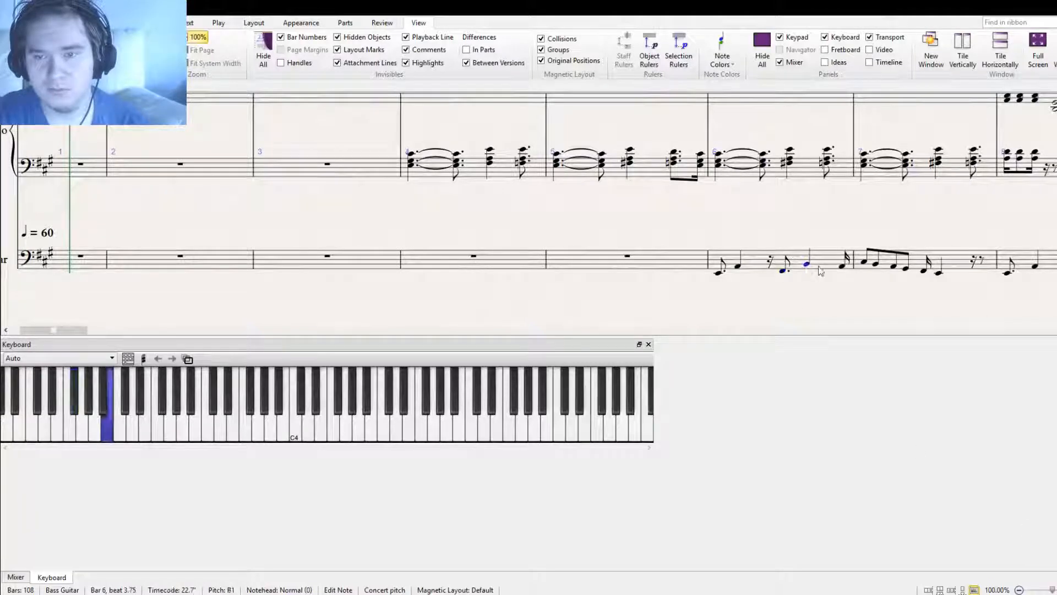
pyautogui.press('KP_8')
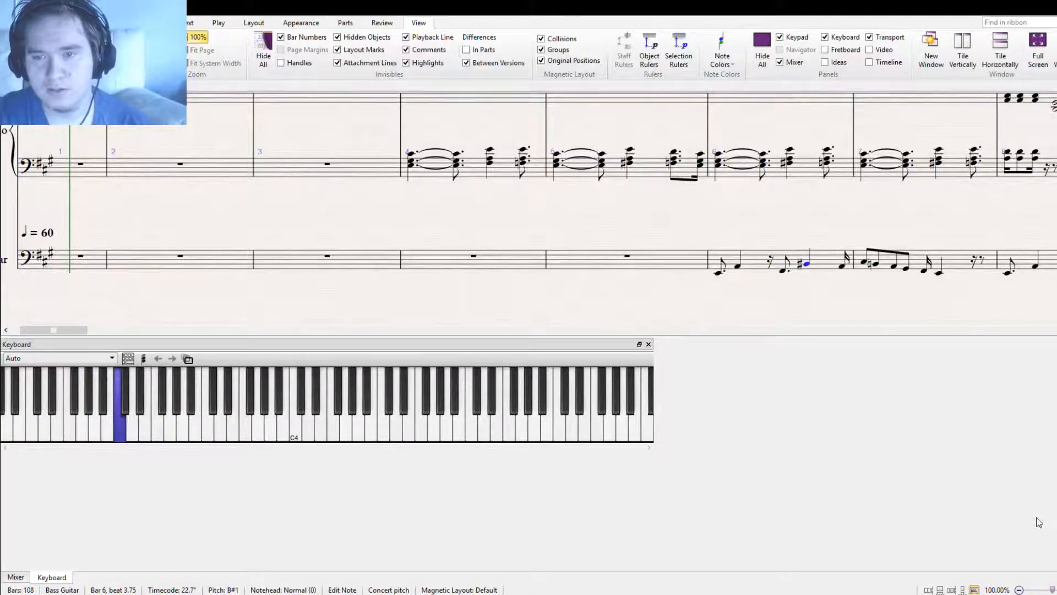
pyautogui.press('KP_8')
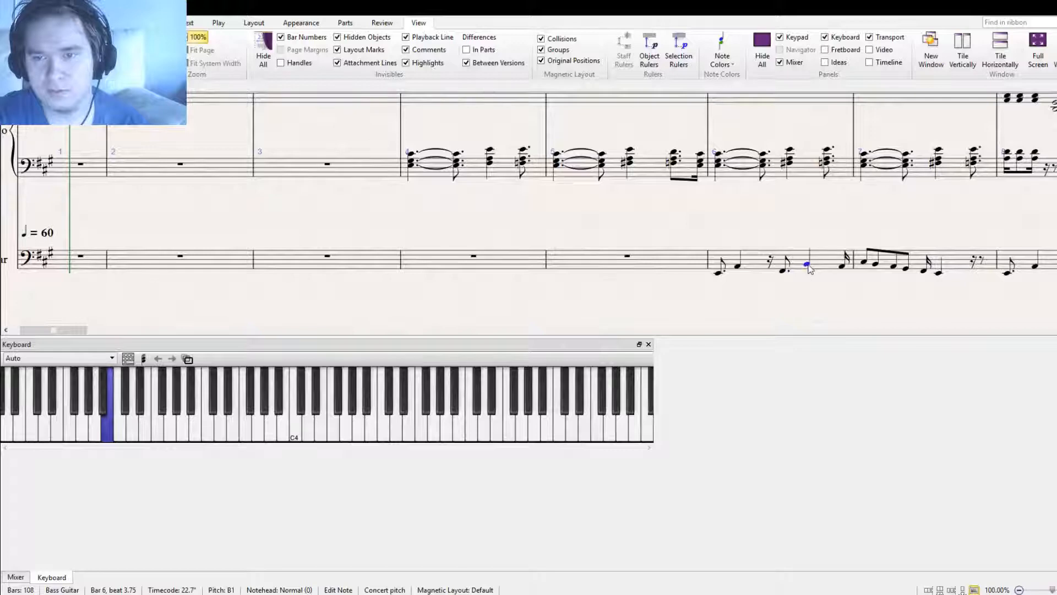
pyautogui.press('Up')
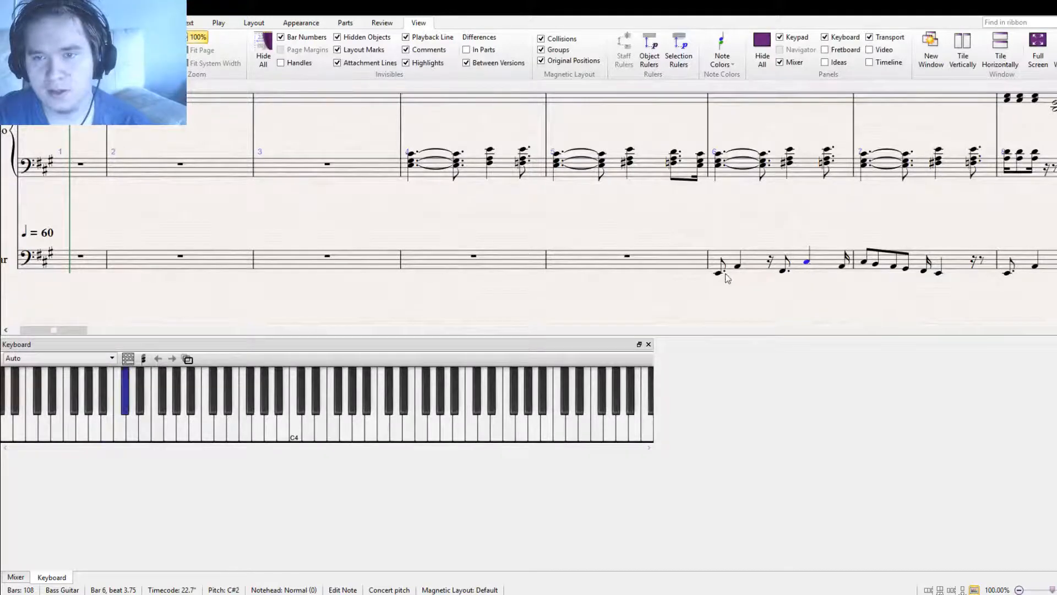
pyautogui.press('Escape')
# Raise the bass guitar note at bar 6 beat 1.75 to B1 and audition the line into bar 7
pyautogui.click(720, 273)
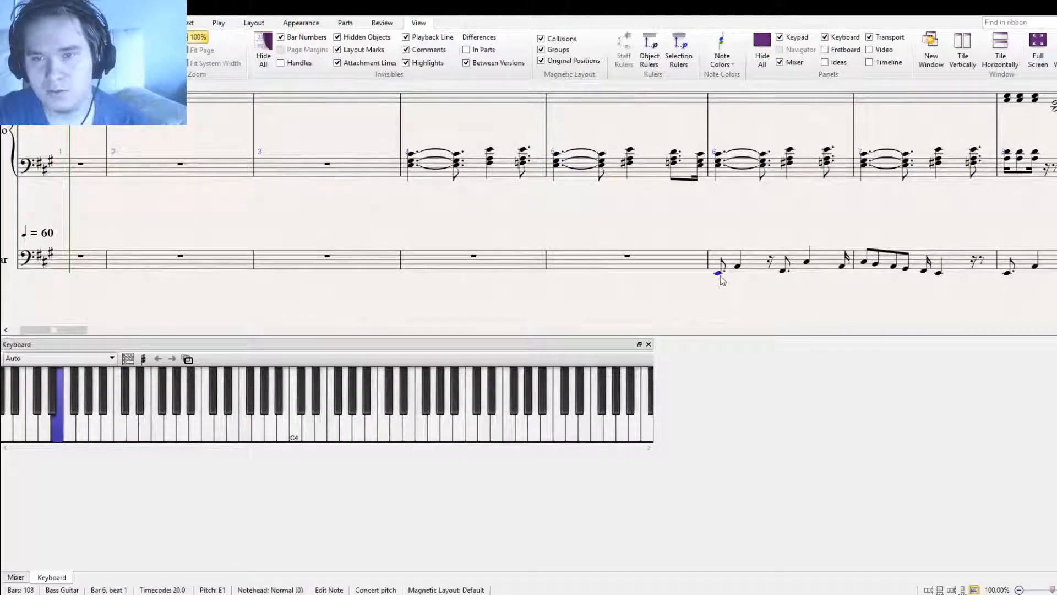
pyautogui.click(735, 273)
pyautogui.click(738, 268)
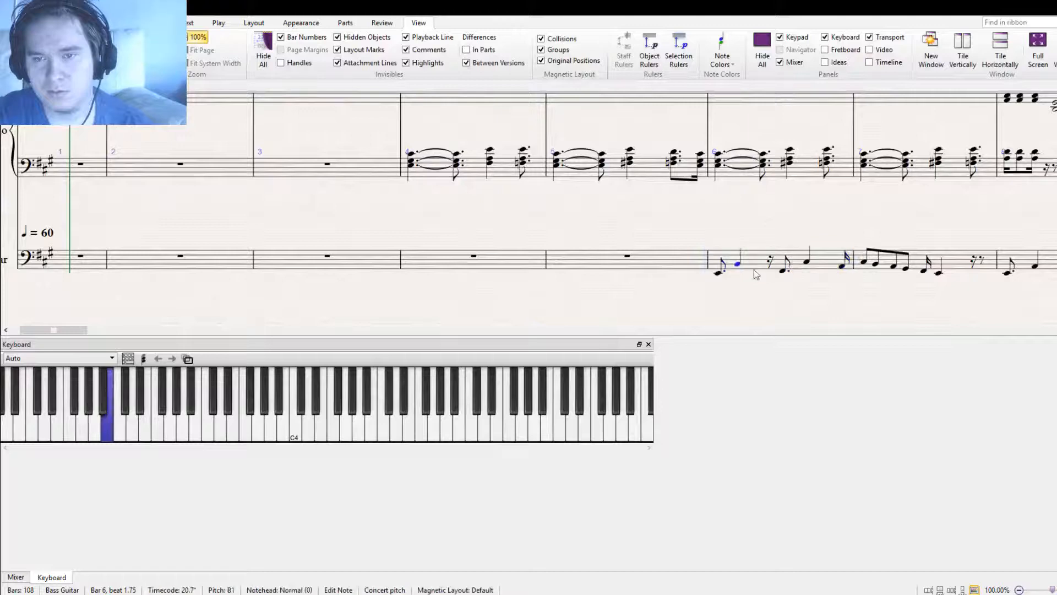
pyautogui.click(782, 271)
pyautogui.click(807, 262)
pyautogui.click(841, 267)
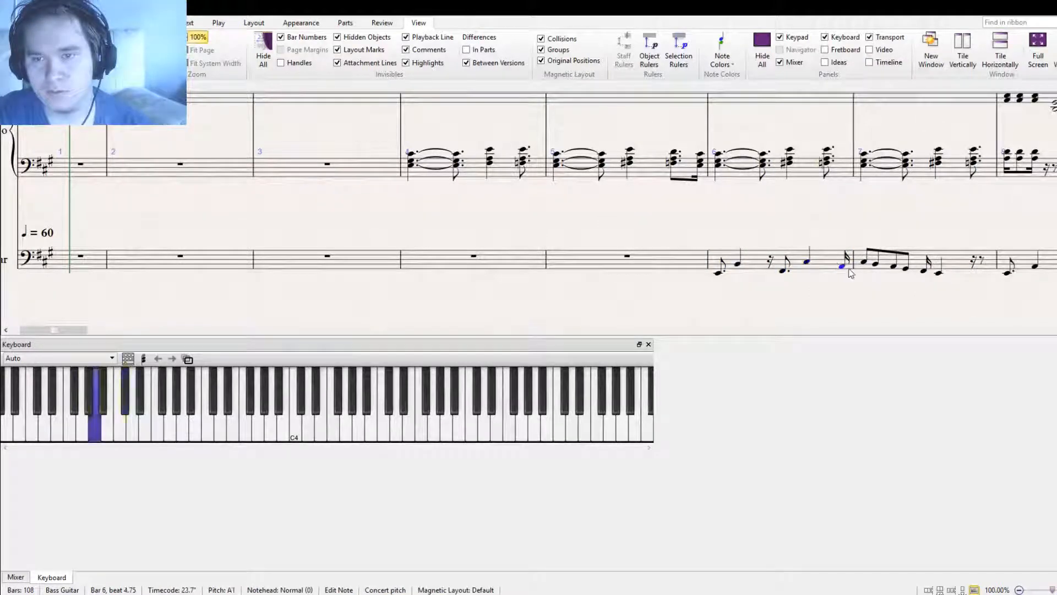
pyautogui.click(863, 263)
# Play the score from the beginning into bar 6 to hear the drum, piano and bass entries together
pyautogui.moveTo(735, 270); pyautogui.dragTo(720, 270)
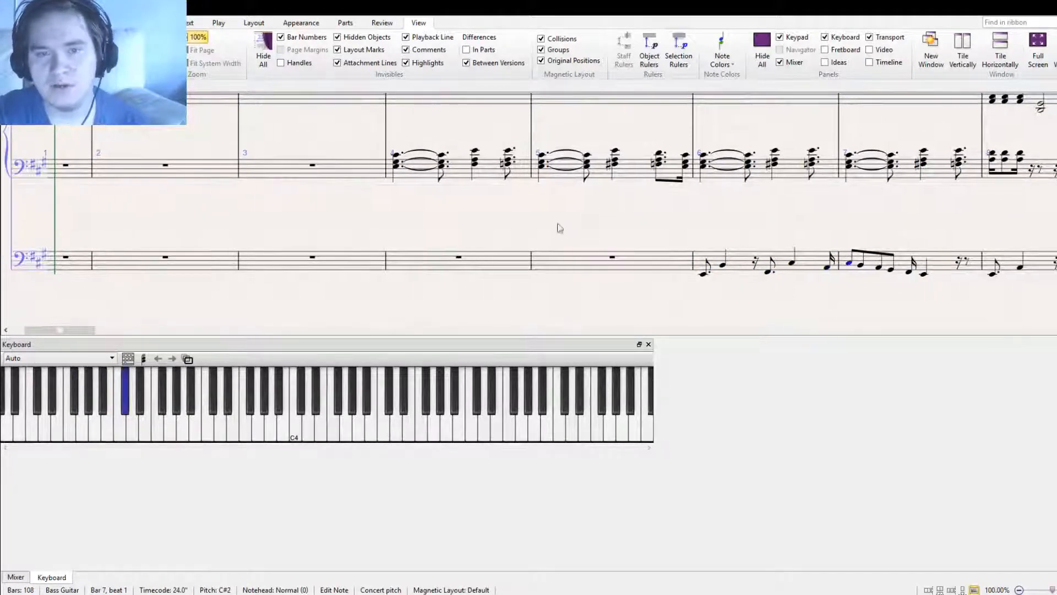
pyautogui.moveTo(525, 227); pyautogui.dragTo(853, 286)
pyautogui.click(855, 291)
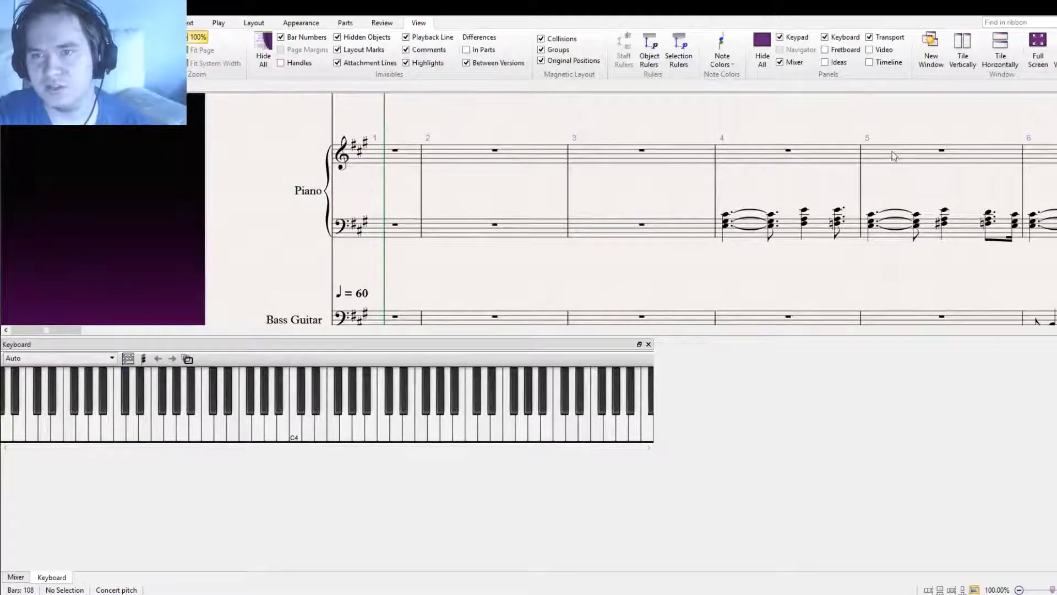
pyautogui.hotkey('ctrl', '[')
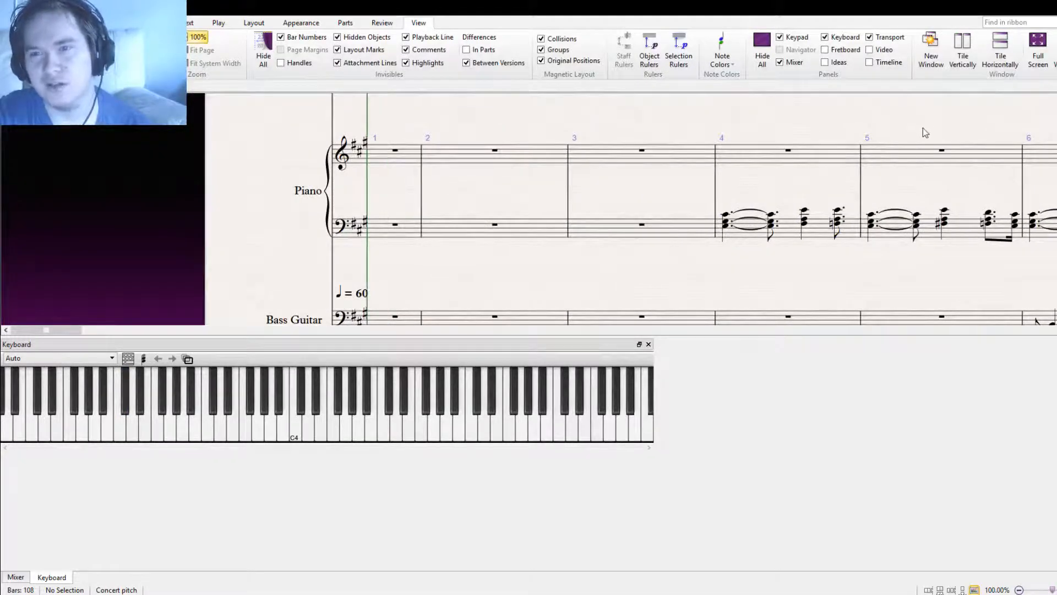
pyautogui.hotkey('ctrl', '-')
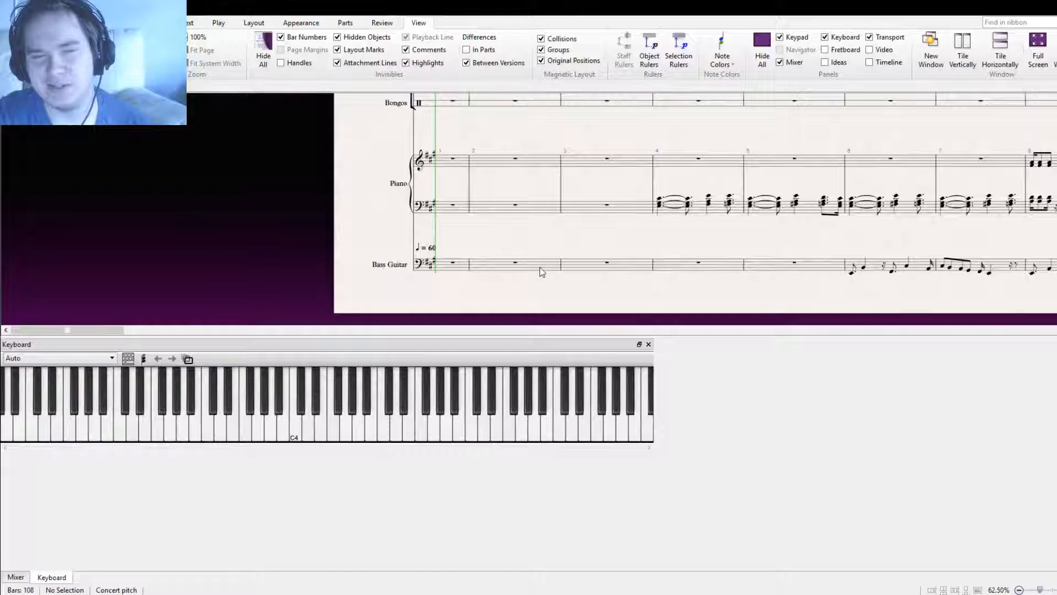
pyautogui.press('space')
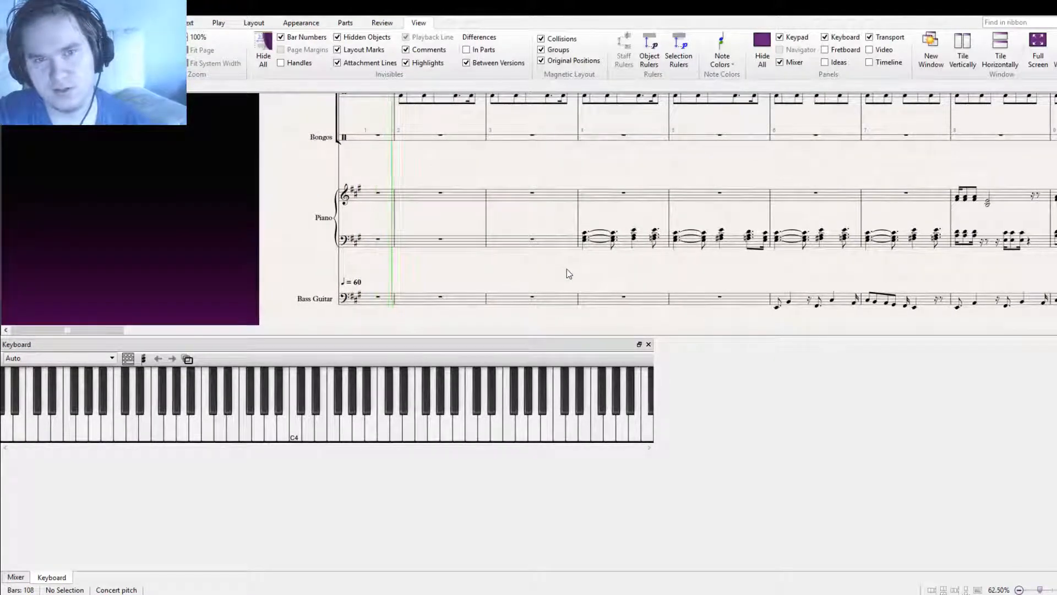
pyautogui.moveTo(607, 183); pyautogui.dragTo(495, 224)
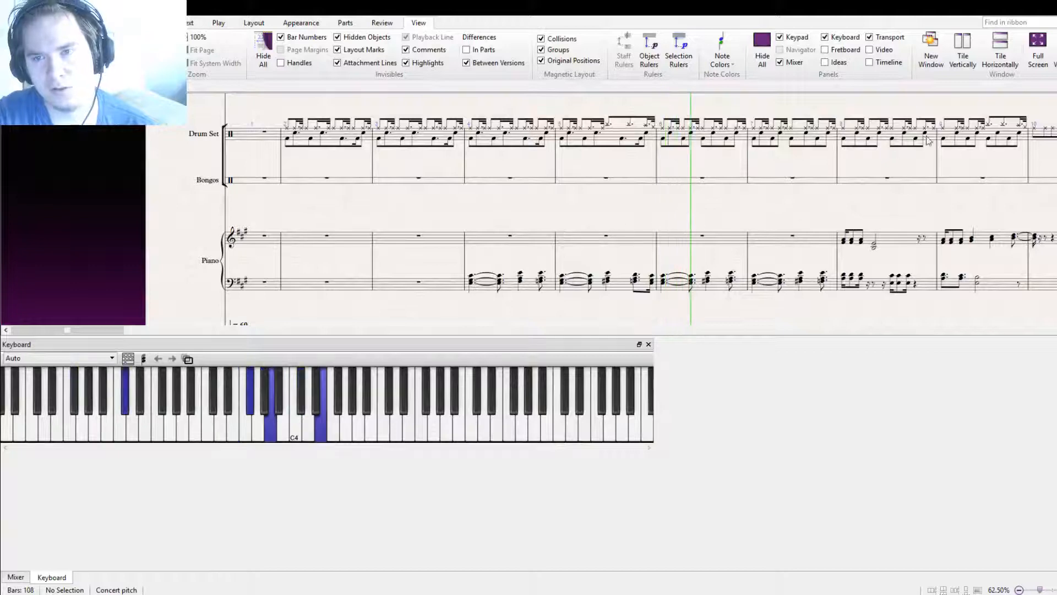
pyautogui.press('space')
# Tie the left-hand piano chord E3, G#3, C#4 at bar 5 beat 4.75 to the first chord of bar 6
pyautogui.moveTo(707, 288); pyautogui.dragTo(673, 187)
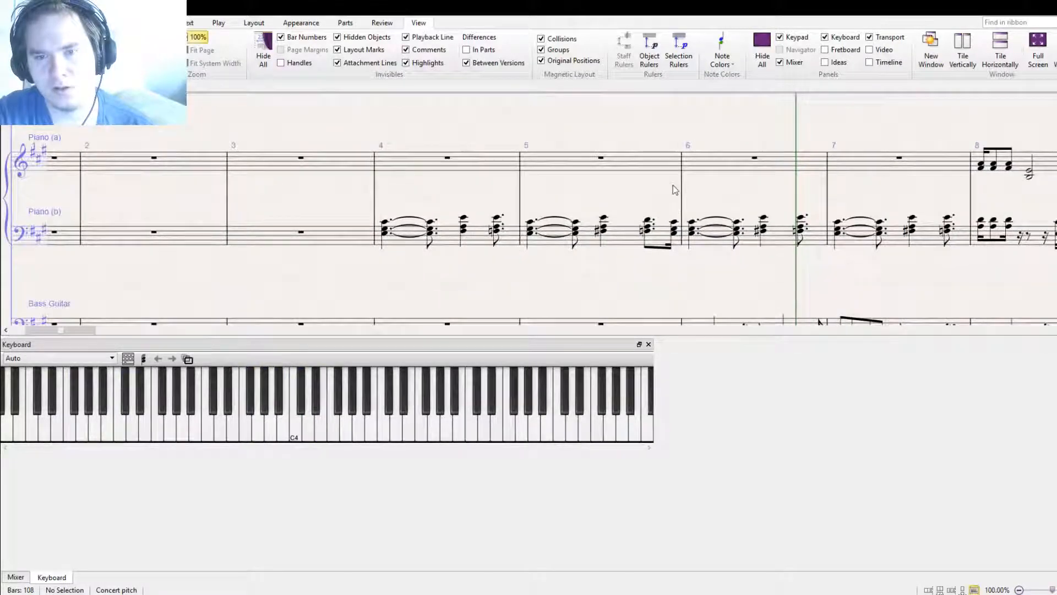
pyautogui.doubleClick(673, 229)
pyautogui.press('KP_Enter')
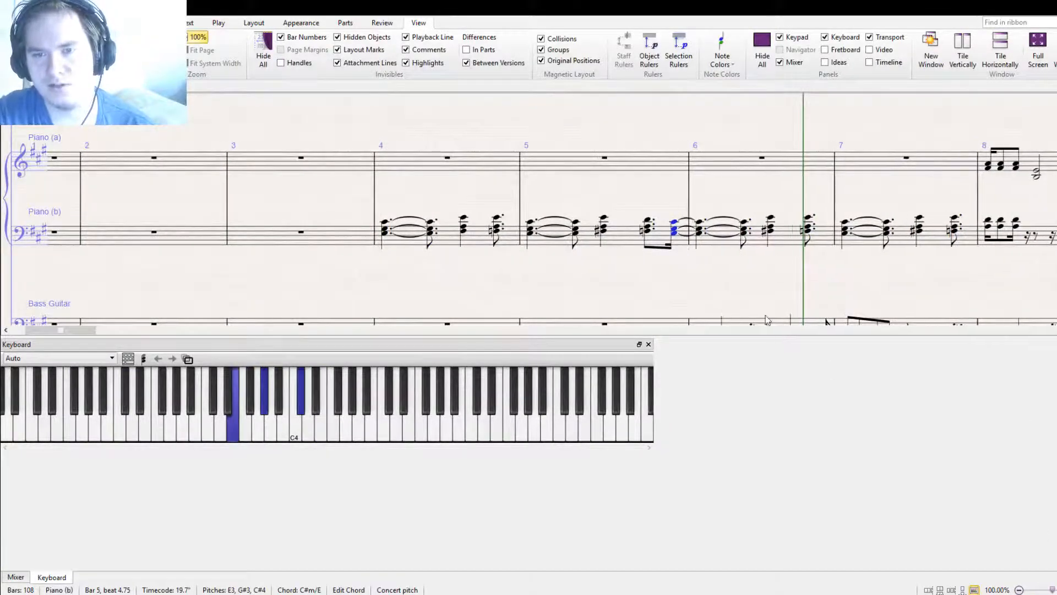
pyautogui.moveTo(790, 274); pyautogui.dragTo(759, 280)
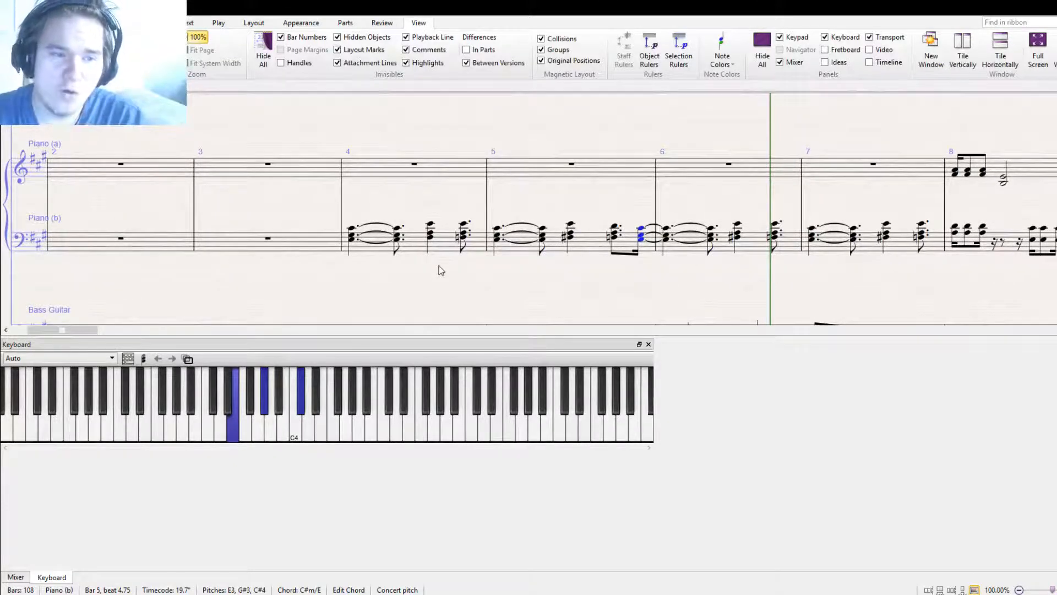
# Repeat the left-hand piano passage of bars 4–5 through bars 6–7, 8–9 and 10–11
pyautogui.click(450, 251)
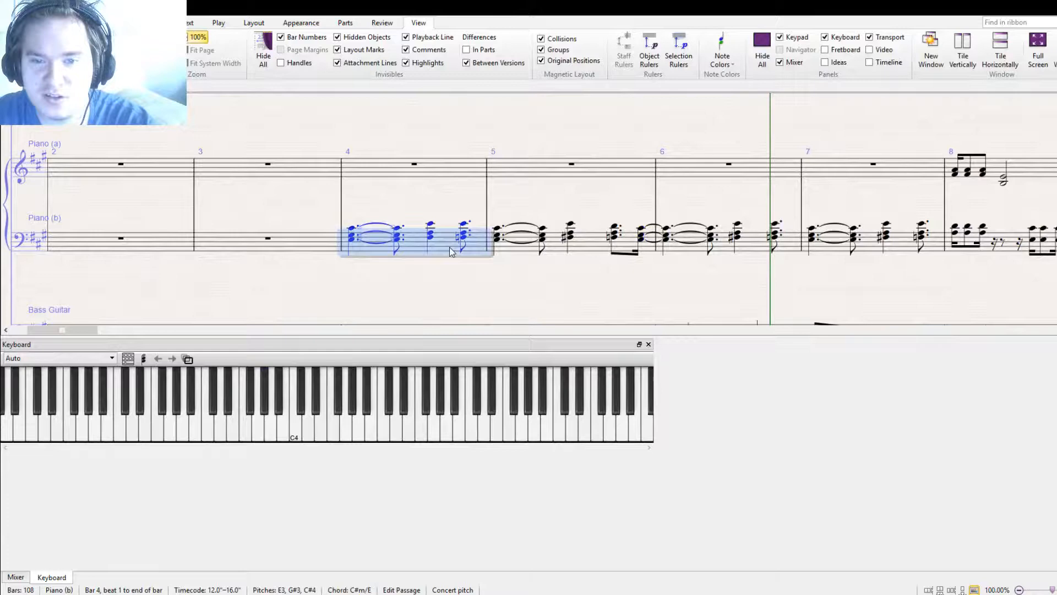
pyautogui.keyDown('shift'); pyautogui.click(605, 246); pyautogui.keyUp('shift')
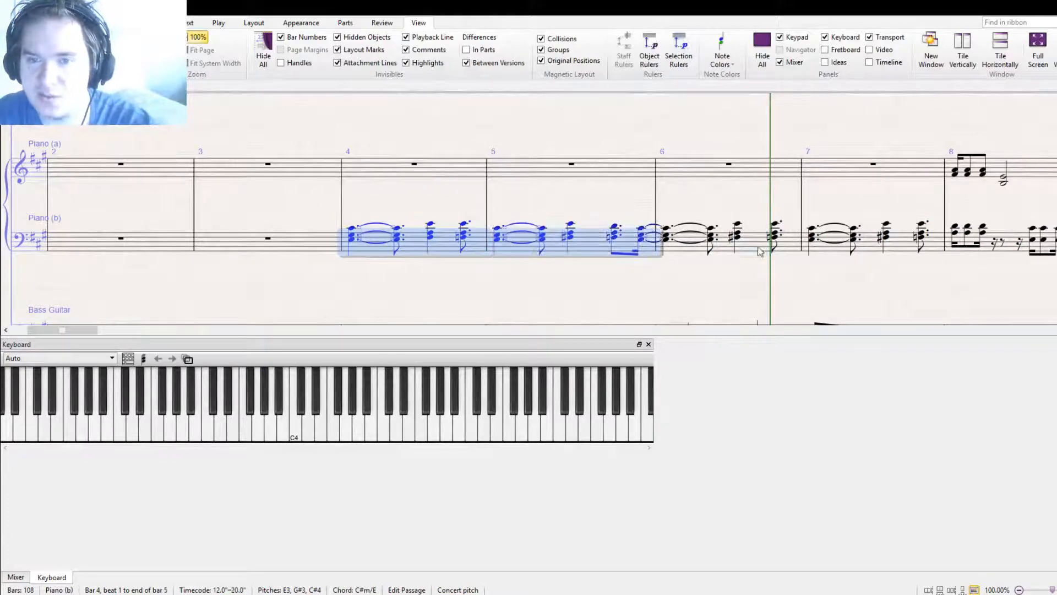
pyautogui.press('r')
pyautogui.moveTo(826, 294); pyautogui.dragTo(478, 269)
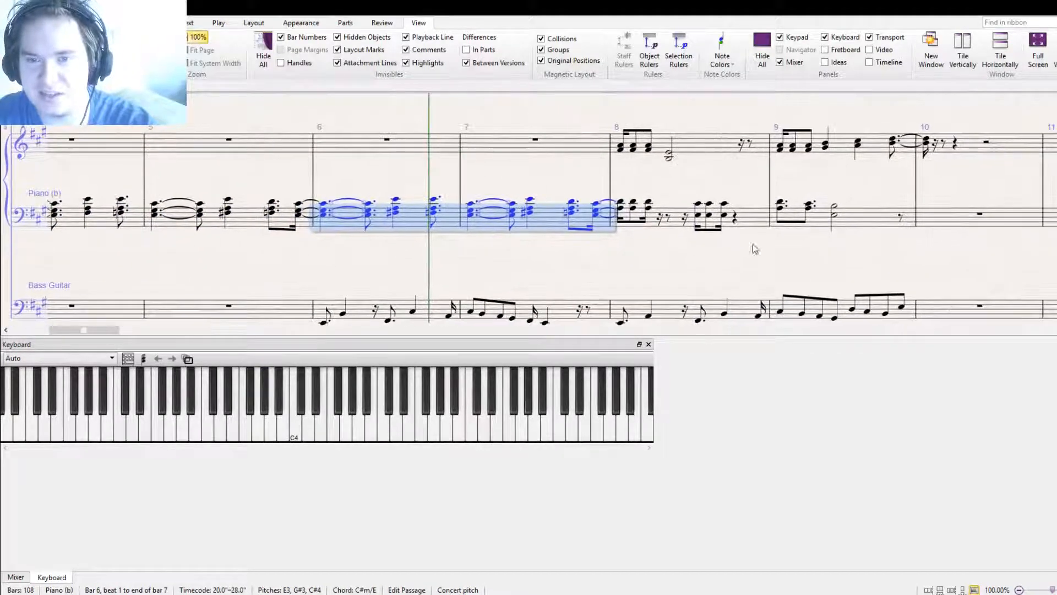
pyautogui.press('r')
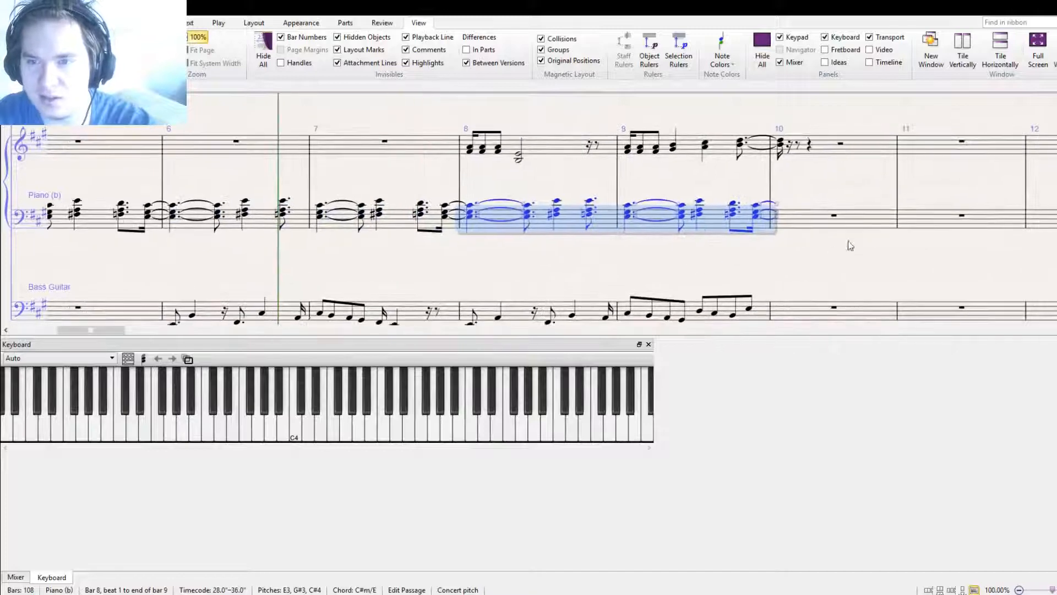
pyautogui.click(792, 250)
pyautogui.hotkey('ctrl', 'v')
# Rework bar 3's lower drum voice by copying in the four notes that open bar 6, placing the group at beat 2.25
pyautogui.moveTo(775, 291); pyautogui.dragTo(726, 379)
pyautogui.moveTo(676, 182); pyautogui.dragTo(925, 295)
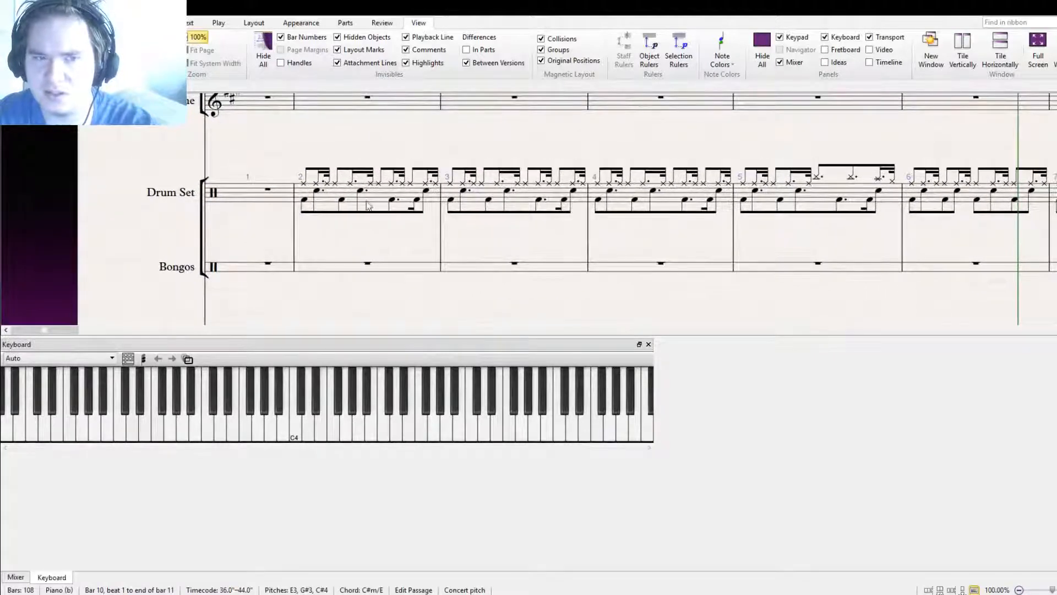
pyautogui.click(496, 228)
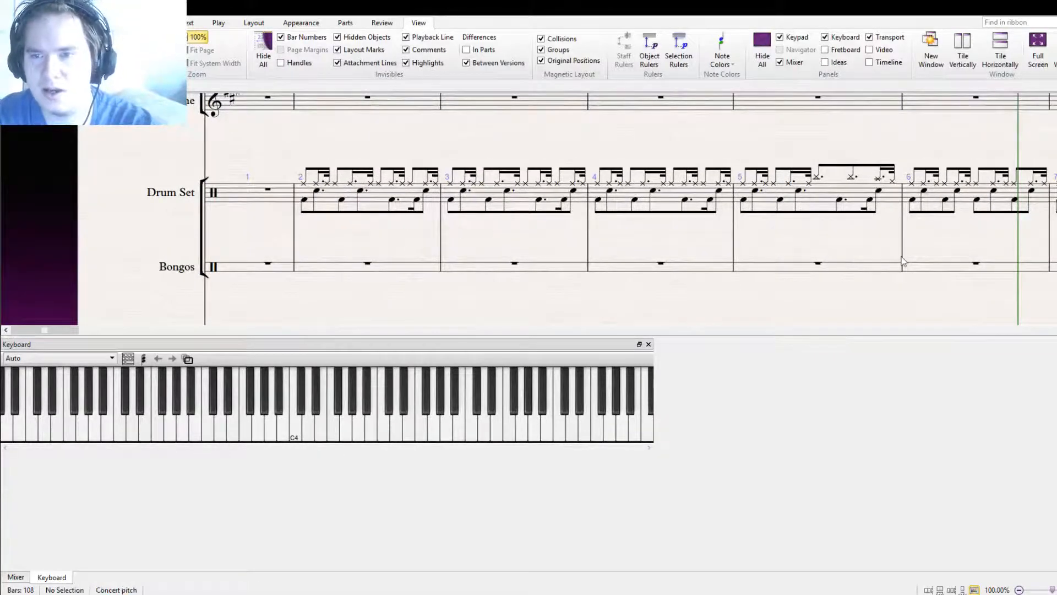
pyautogui.click(912, 201)
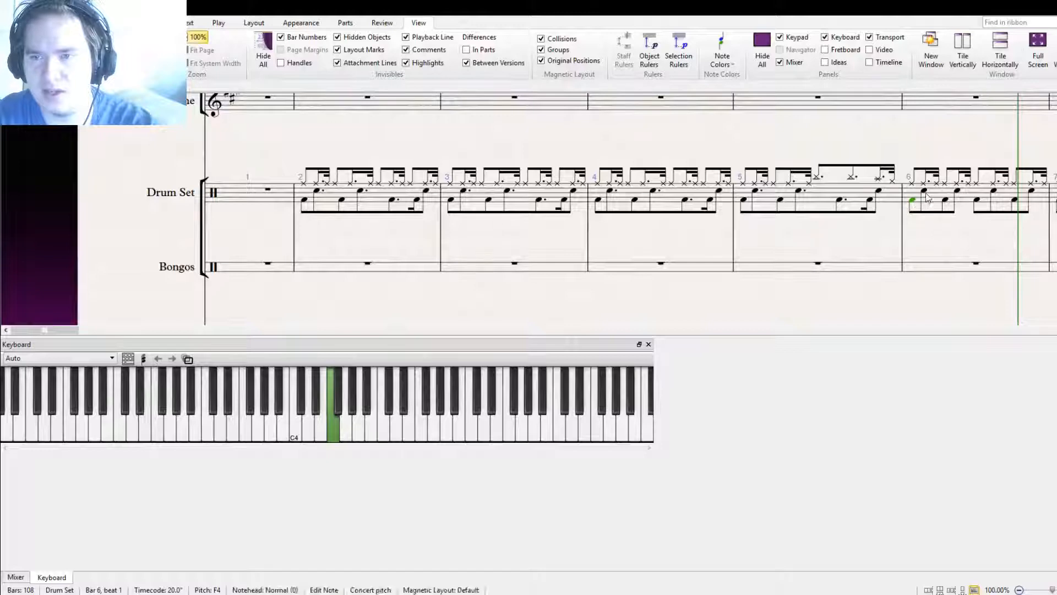
pyautogui.keyDown('ctrl'); pyautogui.click(924, 190); pyautogui.keyUp('ctrl')
pyautogui.keyDown('ctrl'); pyautogui.click(944, 199); pyautogui.keyUp('ctrl')
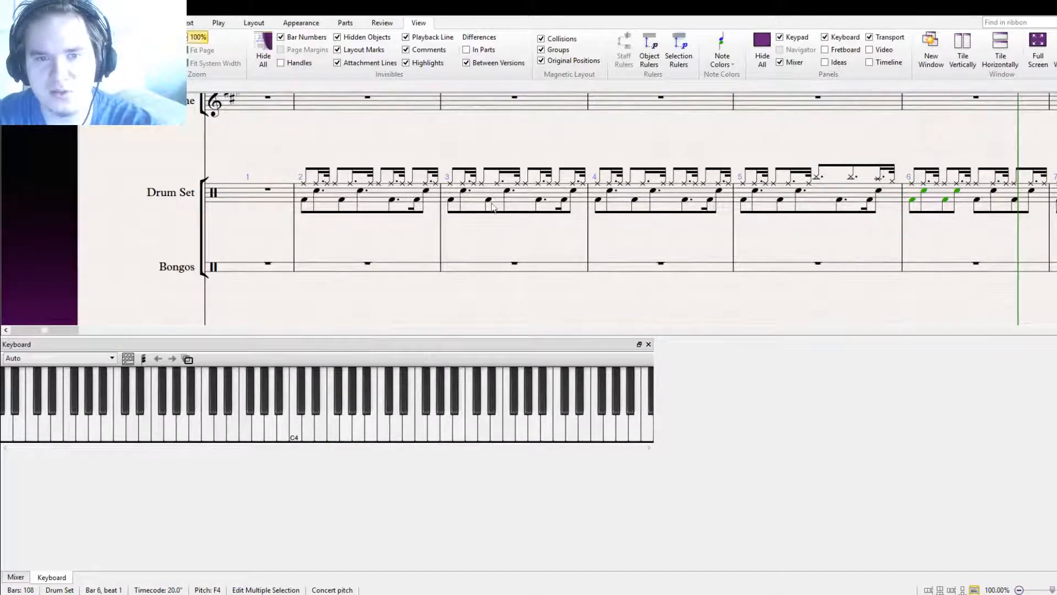
pyautogui.click(451, 200)
pyautogui.hotkey('ctrl', 'v')
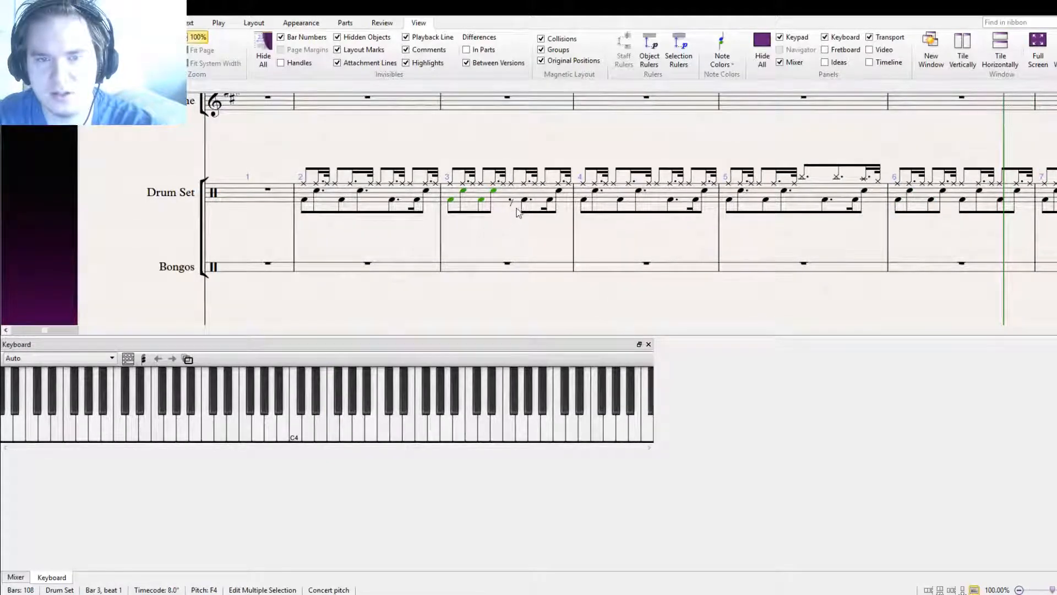
pyautogui.click(511, 202)
pyautogui.hotkey('ctrl', 'v')
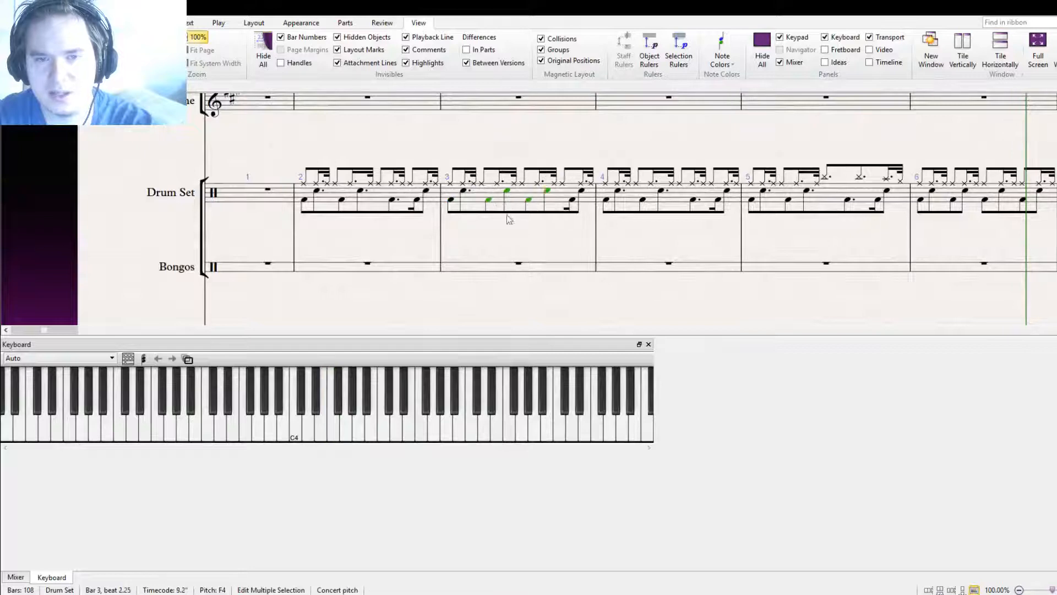
# Copy the four lower-voice drum notes starting at bar 3 beat 2.25 into the matching place in bar 5
pyautogui.click(488, 199)
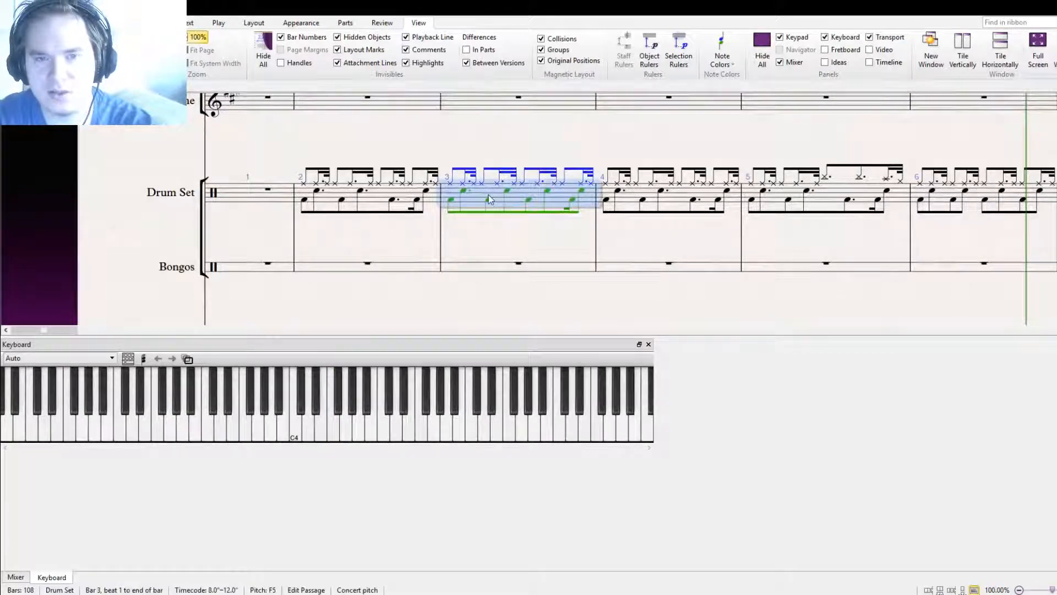
pyautogui.keyDown('shift'); pyautogui.click(413, 206); pyautogui.keyUp('shift')
pyautogui.click(576, 236)
pyautogui.click(411, 202)
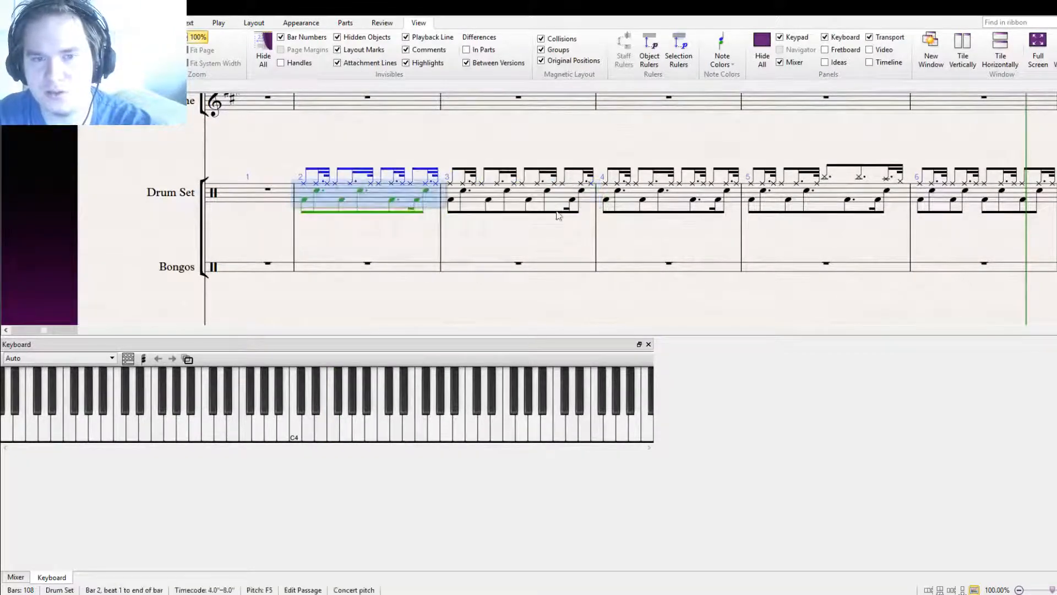
pyautogui.keyDown('alt'); pyautogui.click(489, 201); pyautogui.keyUp('alt')
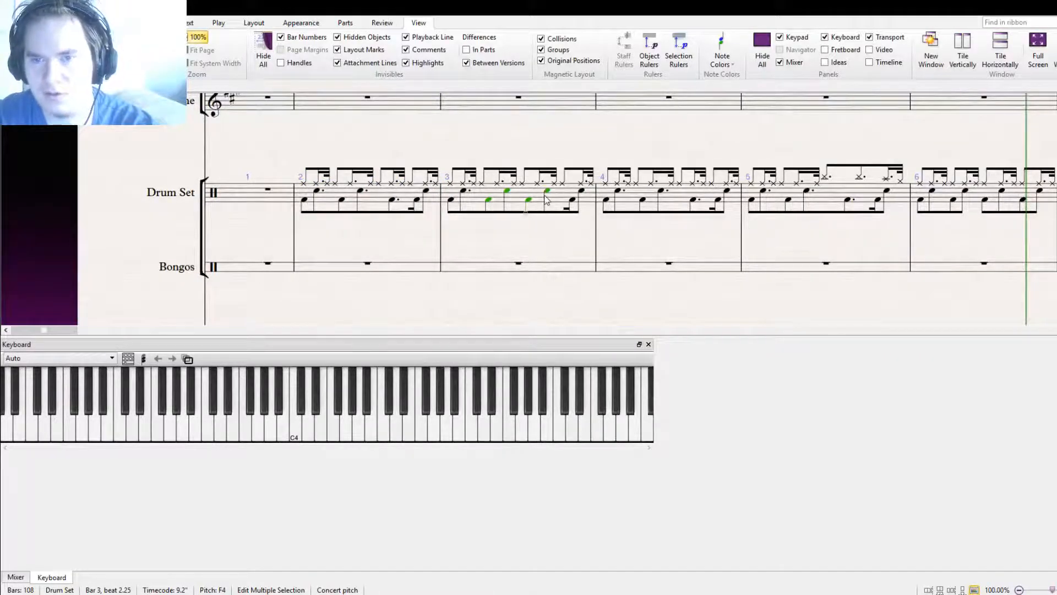
pyautogui.moveTo(811, 241); pyautogui.dragTo(886, 248)
pyautogui.keyDown('alt'); pyautogui.click(660, 194); pyautogui.keyUp('alt')
pyautogui.click(654, 237)
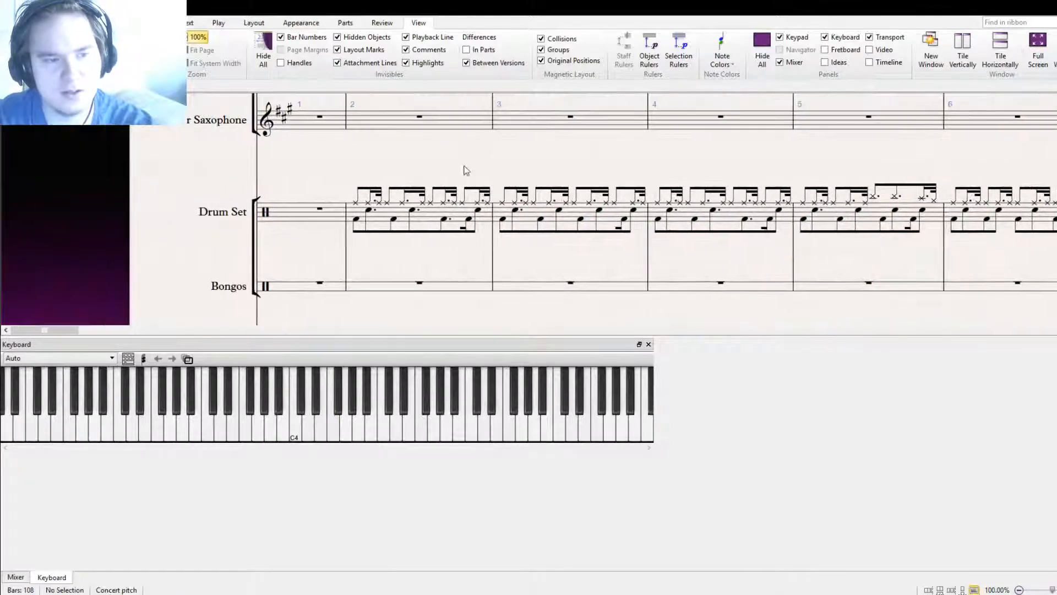
# Close the on-screen piano keyboard panel and play the opening into bar 7, following the drum, piano and bass parts
pyautogui.press('[')
pyautogui.press('[')
pyautogui.press('[')
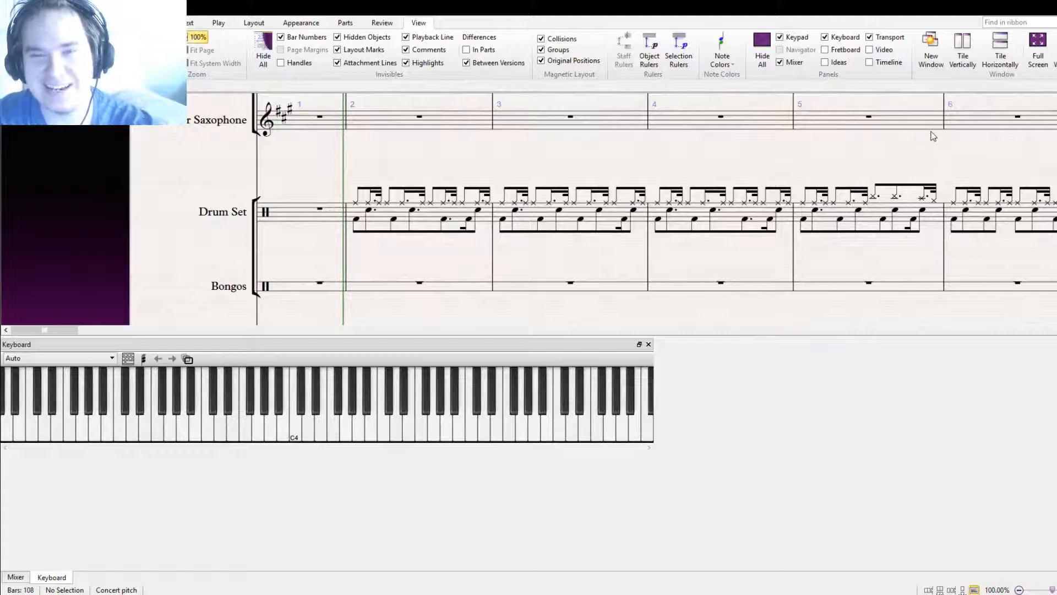
pyautogui.hotkey('ctrl', '-')
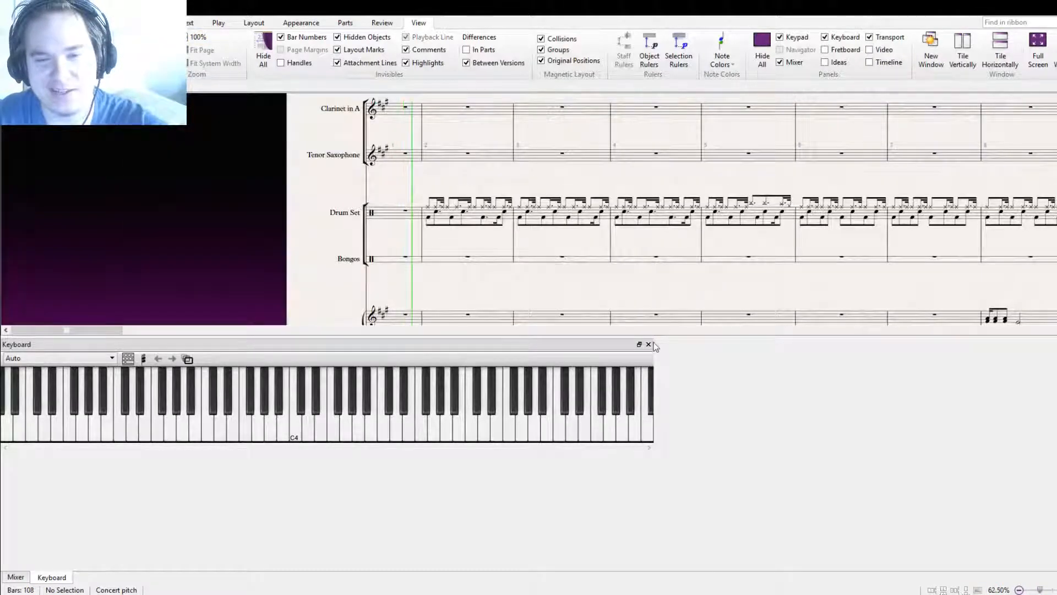
pyautogui.click(648, 344)
pyautogui.moveTo(667, 291); pyautogui.dragTo(573, 141)
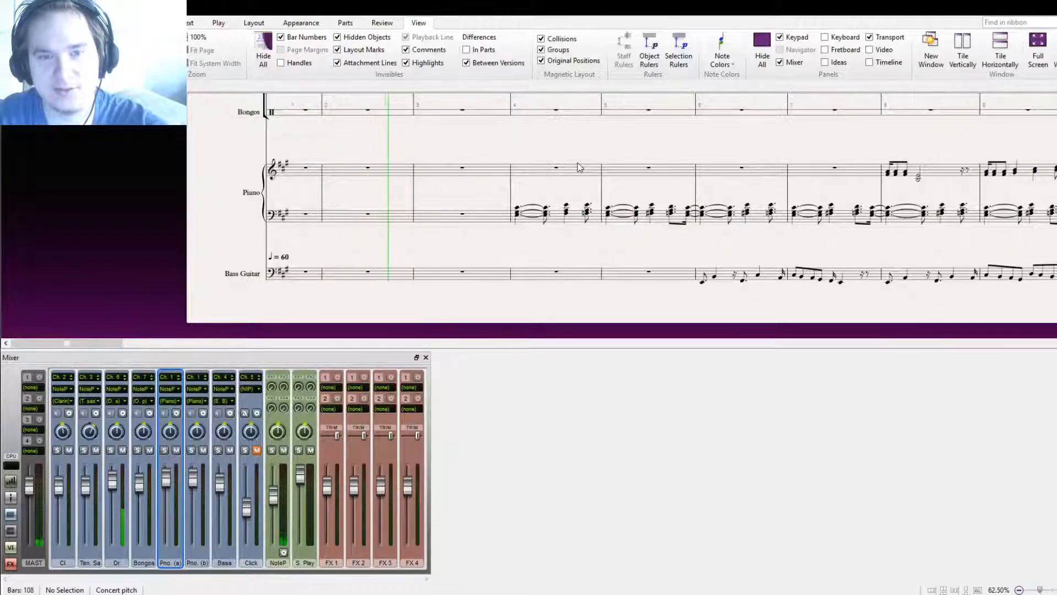
pyautogui.moveTo(581, 157); pyautogui.dragTo(533, 227)
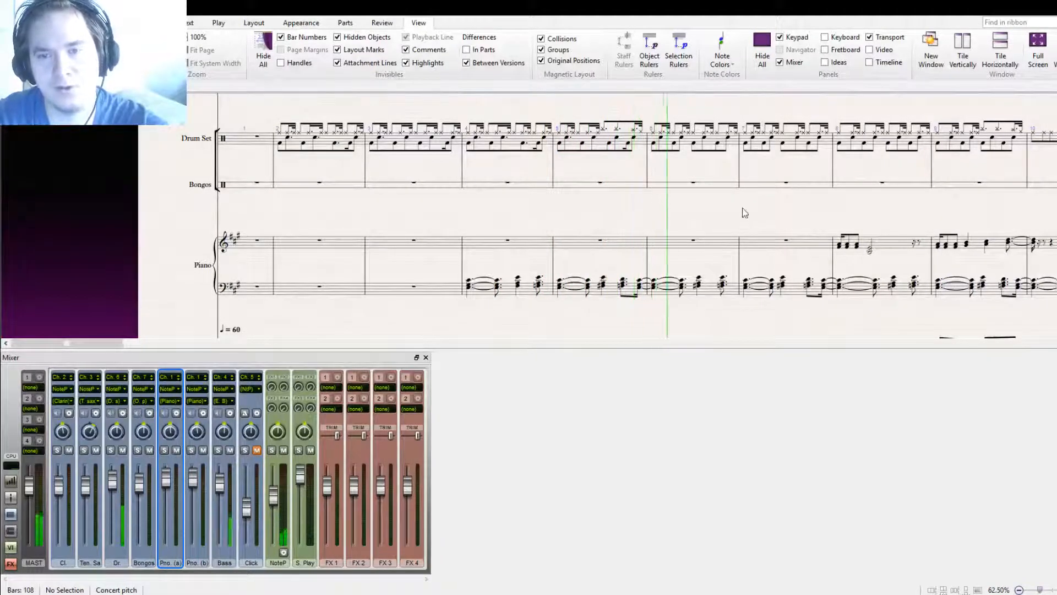
pyautogui.moveTo(745, 213); pyautogui.dragTo(623, 121)
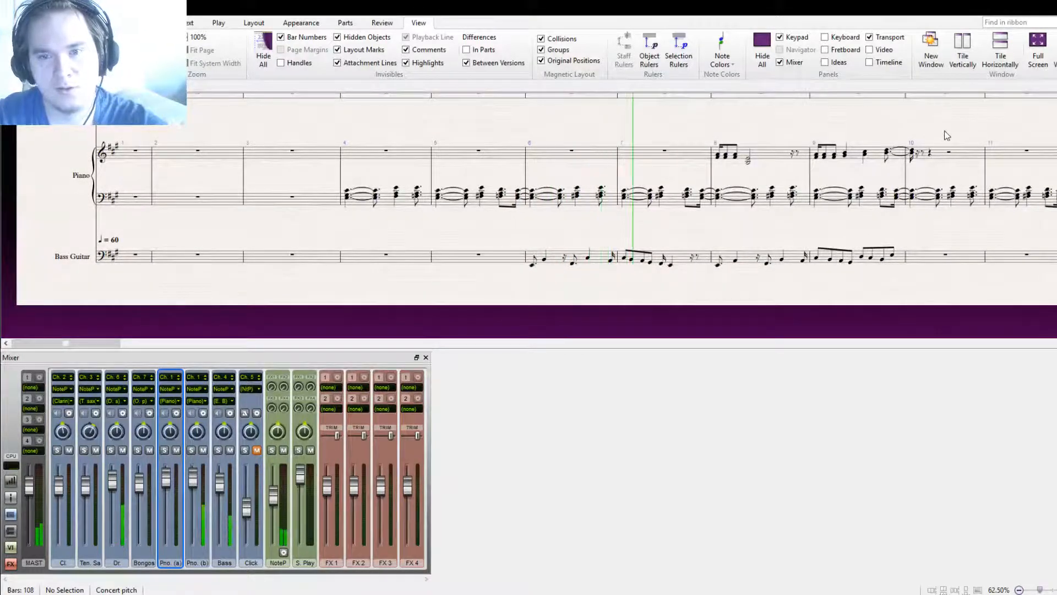
pyautogui.press('space')
# Audition the bass guitar notes in bar 6 individually, up to the last note at beat 4.75
pyautogui.moveTo(652, 255); pyautogui.dragTo(577, 200)
pyautogui.click(583, 227)
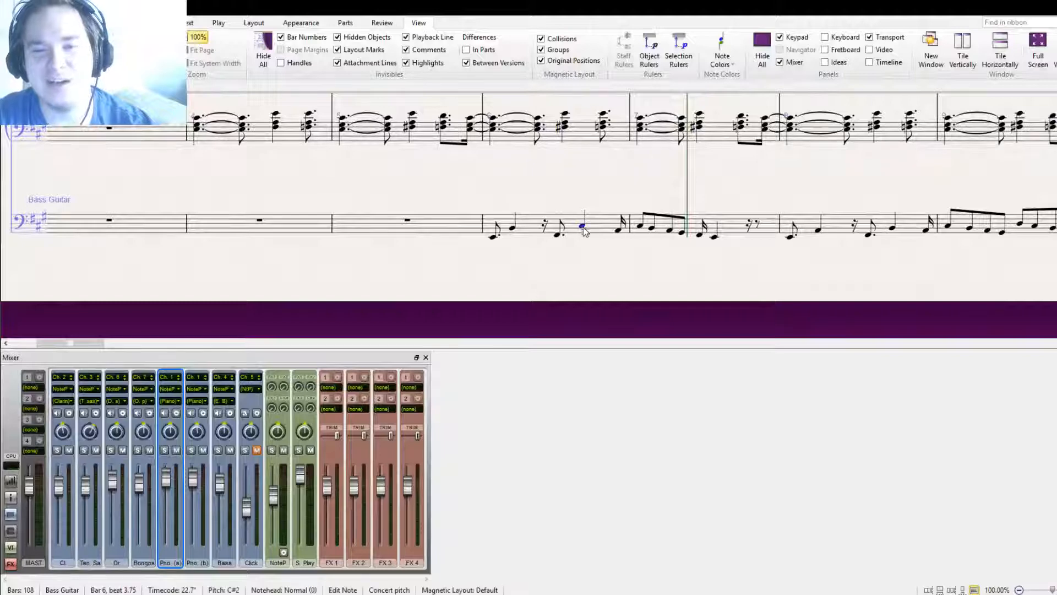
pyautogui.click(728, 232)
pyautogui.moveTo(726, 243); pyautogui.dragTo(613, 272)
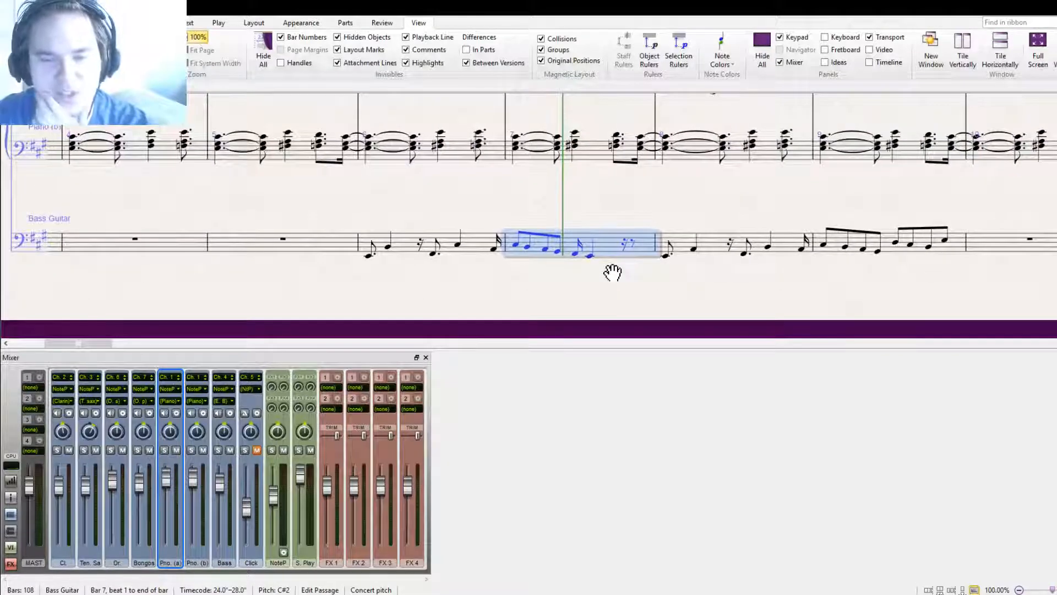
pyautogui.click(389, 249)
pyautogui.click(458, 245)
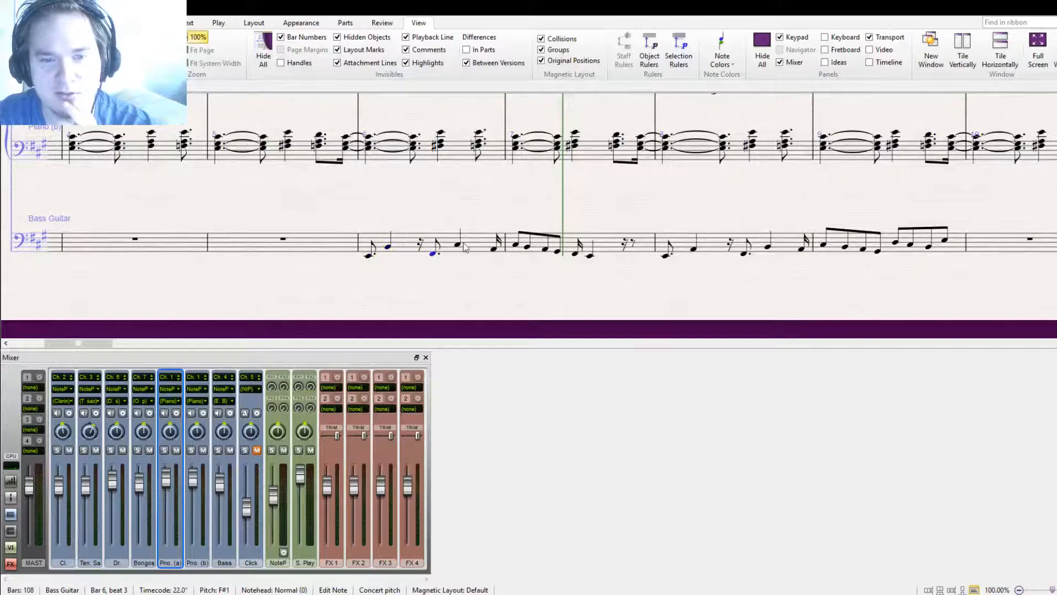
pyautogui.click(495, 250)
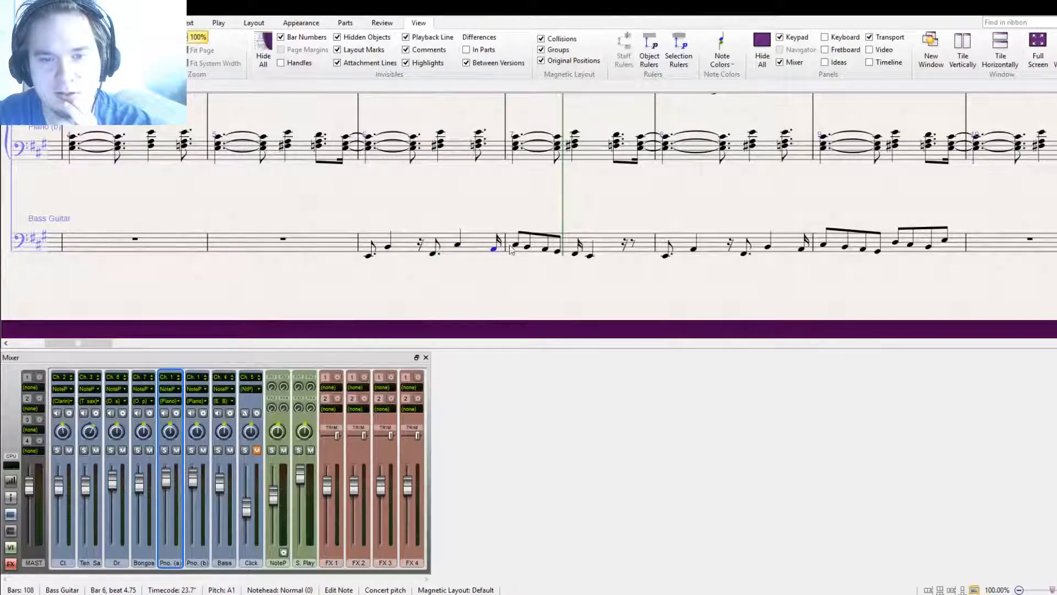
# Lower the first four bass guitar notes of bar 7 by one step so the group starts on B1
pyautogui.click(516, 247)
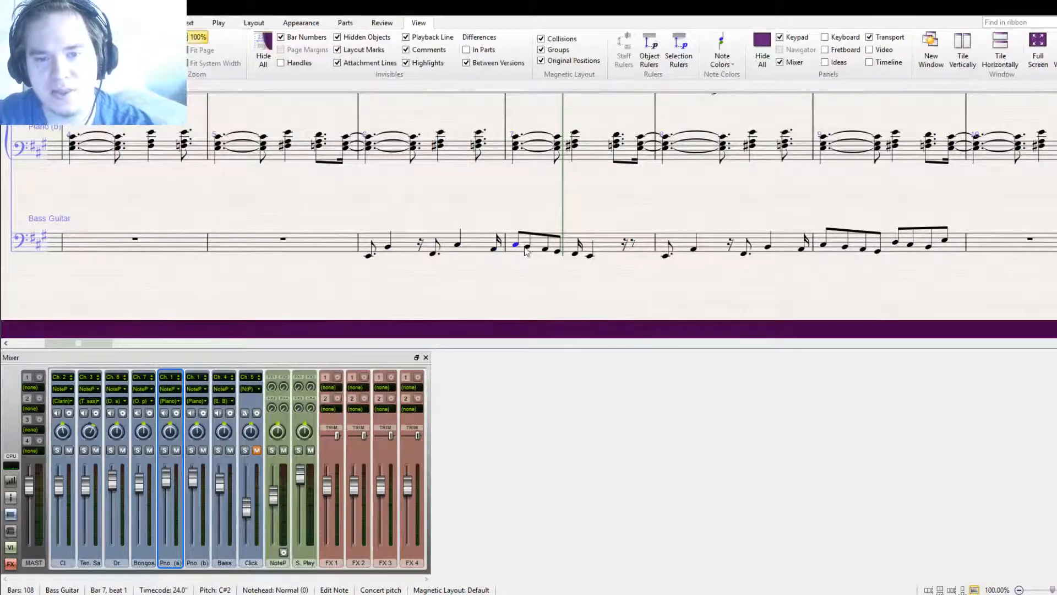
pyautogui.hotkey('shift', 'alt', 'Right')
pyautogui.hotkey('shift', 'alt', 'Right')
pyautogui.hotkey('shift', 'alt', 'Right')
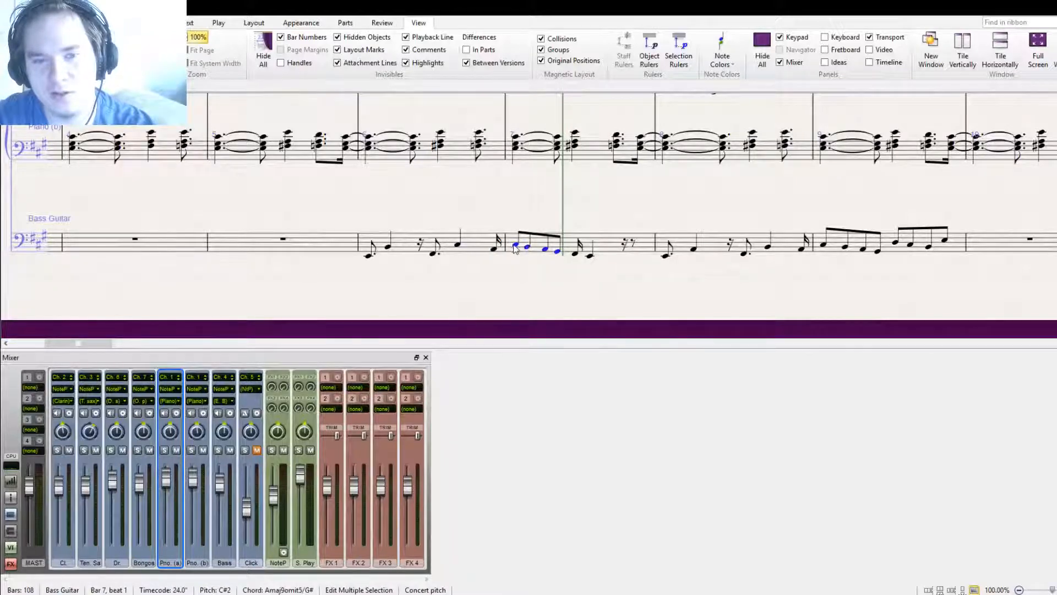
pyautogui.press('Down')
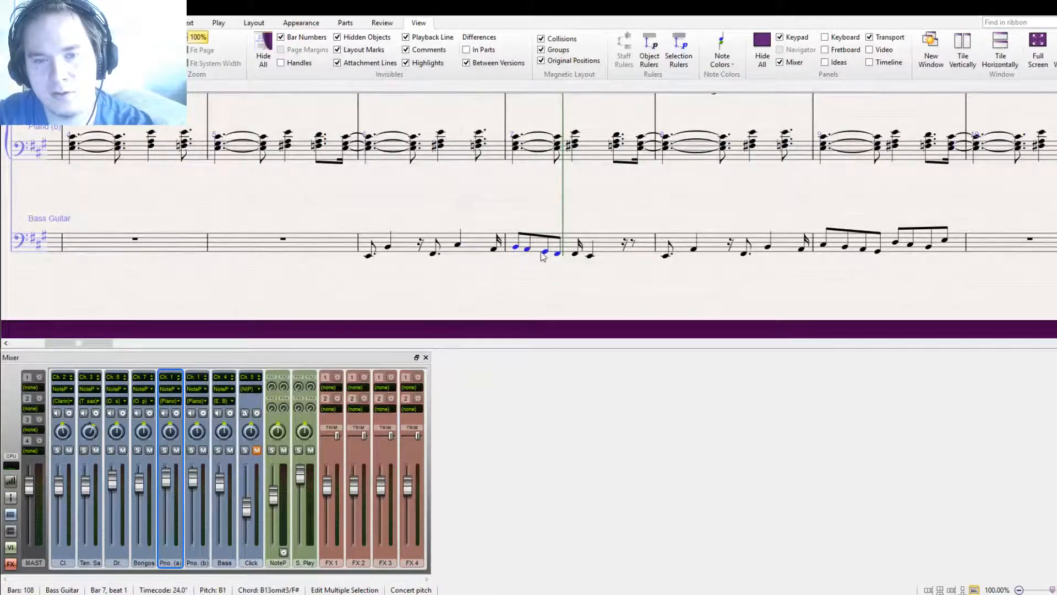
# Shorten the bass guitar G#1 at bar 7 beat 2 to a sixteenth and follow it with a dotted-eighth E1 at beat 2.25
pyautogui.click(557, 259)
pyautogui.click(557, 254)
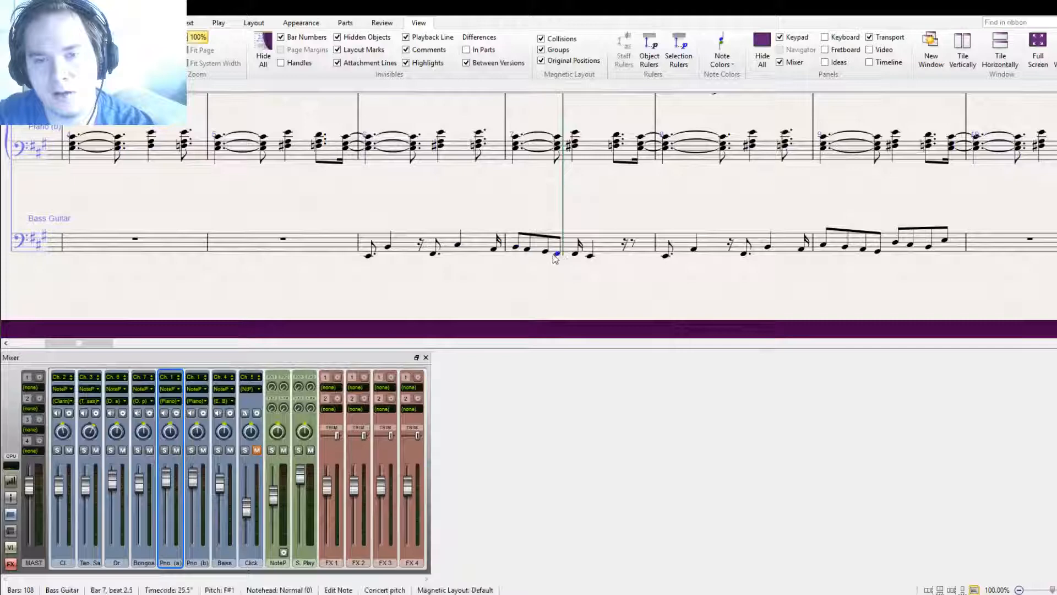
pyautogui.click(546, 252)
pyautogui.click(1035, 554)
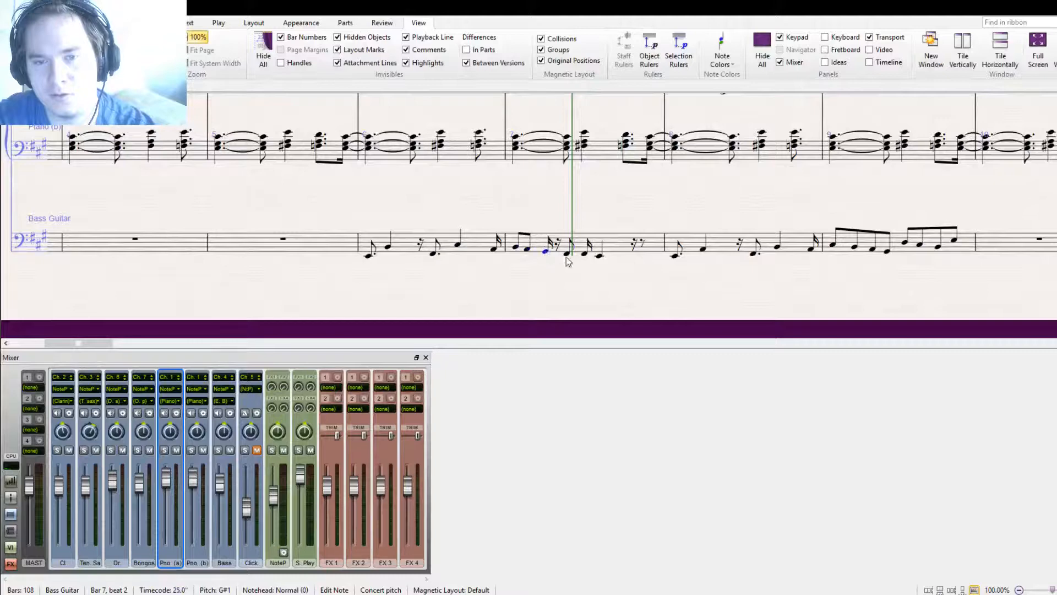
pyautogui.moveTo(567, 255)
pyautogui.mouseDown()
pyautogui.moveTo(559, 248)
pyautogui.moveTo(561, 261)
pyautogui.mouseUp()
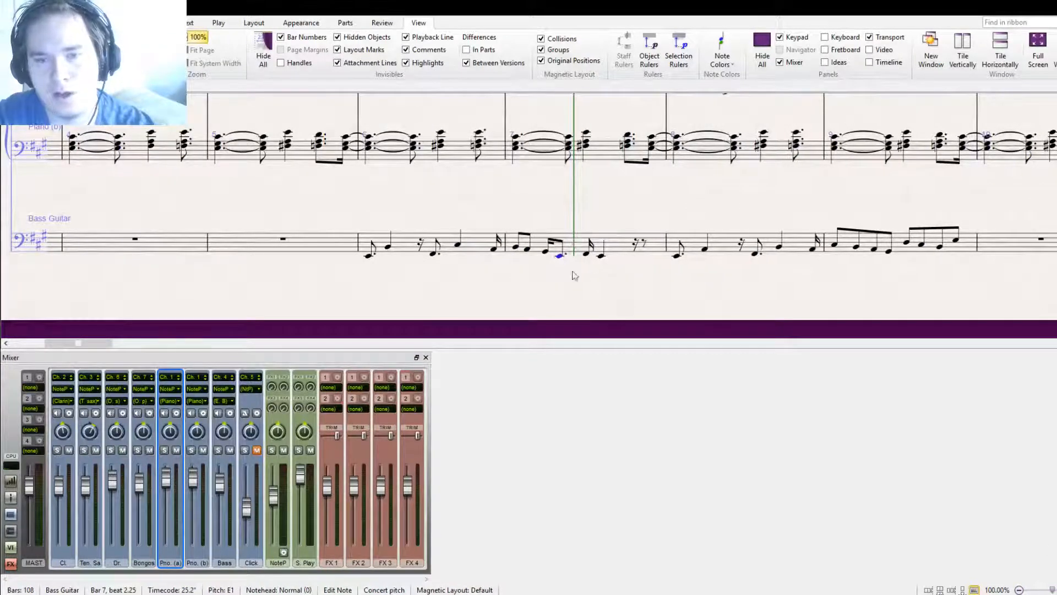
# Copy the four-note bass guitar figure from the first two beats of bar 7 to beat 3 of the same bar
pyautogui.click(516, 248)
pyautogui.keyDown('ctrl'); pyautogui.click(527, 252); pyautogui.keyUp('ctrl')
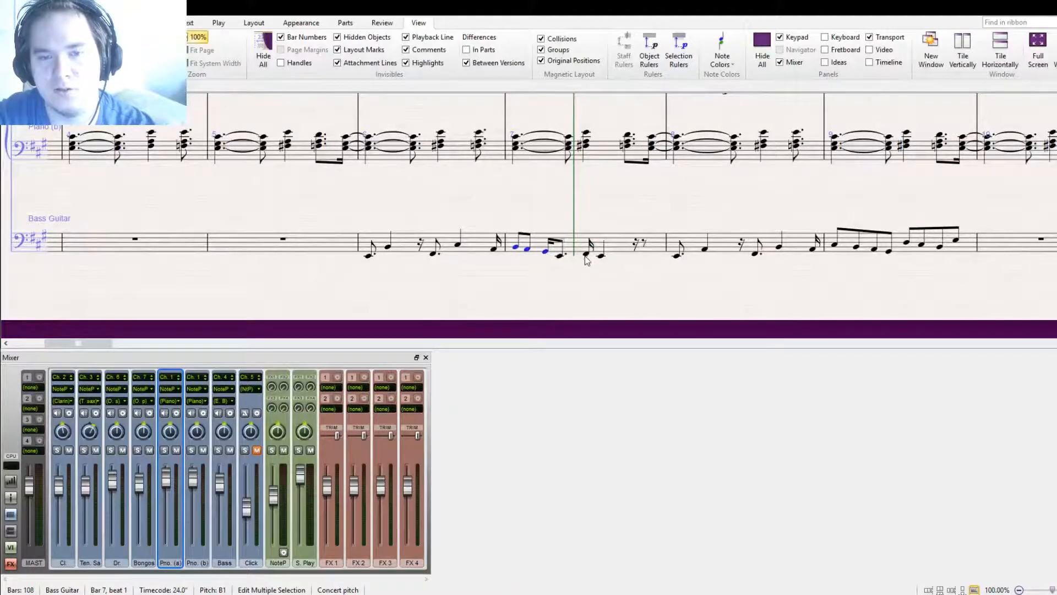
pyautogui.keyDown('ctrl'); pyautogui.click(560, 255); pyautogui.keyUp('ctrl')
pyautogui.hotkey('ctrl', 'c')
pyautogui.press('Escape')
pyautogui.click(585, 255)
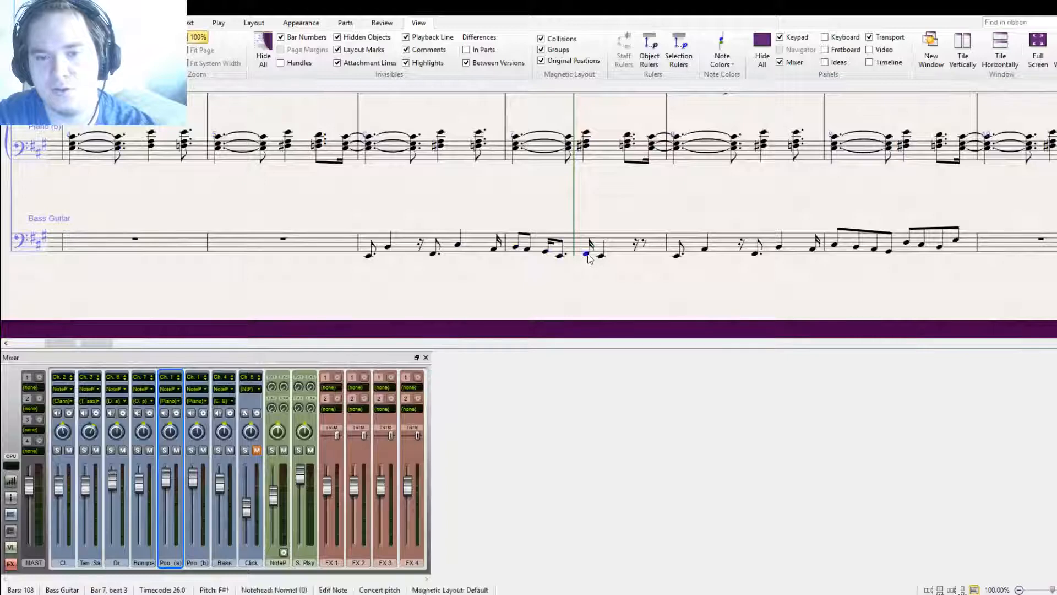
pyautogui.hotkey('ctrl', 'v')
pyautogui.press('Escape')
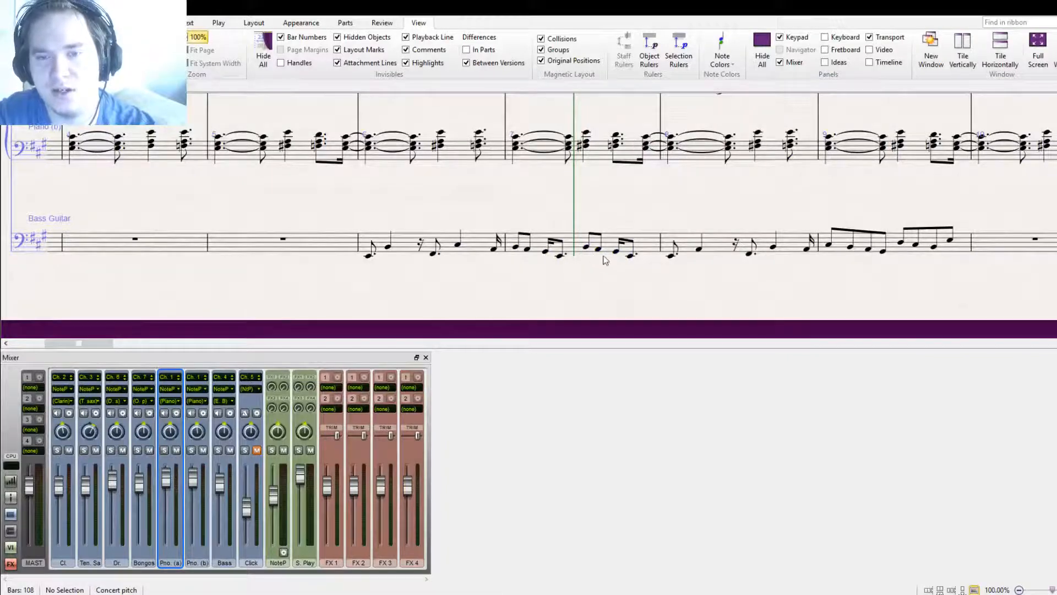
# Set the bass guitar G#1 at bar 7 beat 4 to an eighth note and add an eighth-note E1 at beat 4.5
pyautogui.click(611, 262)
pyautogui.click(617, 253)
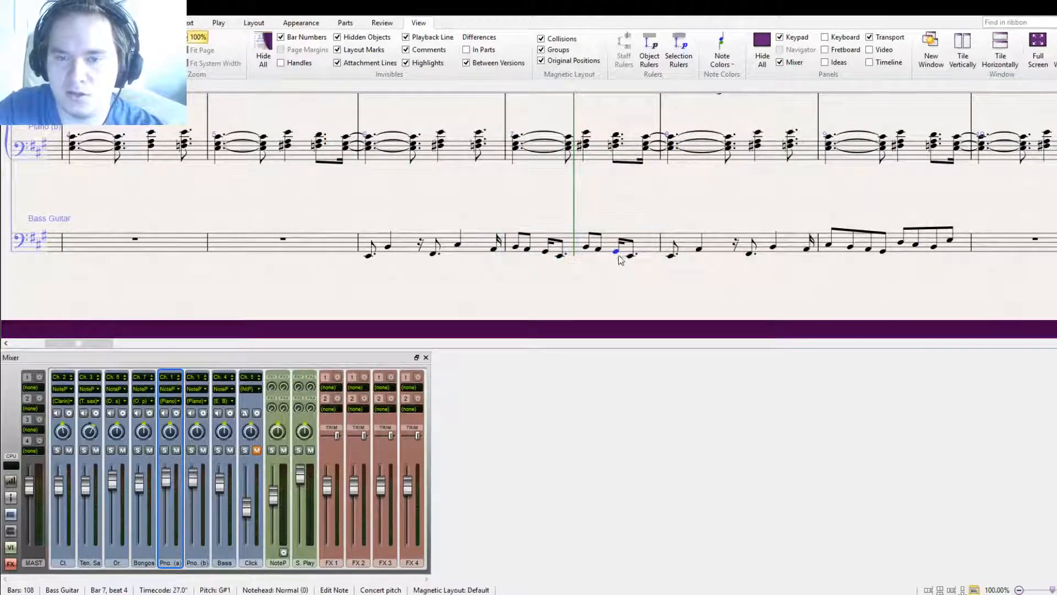
pyautogui.click(1052, 551)
pyautogui.click(617, 281)
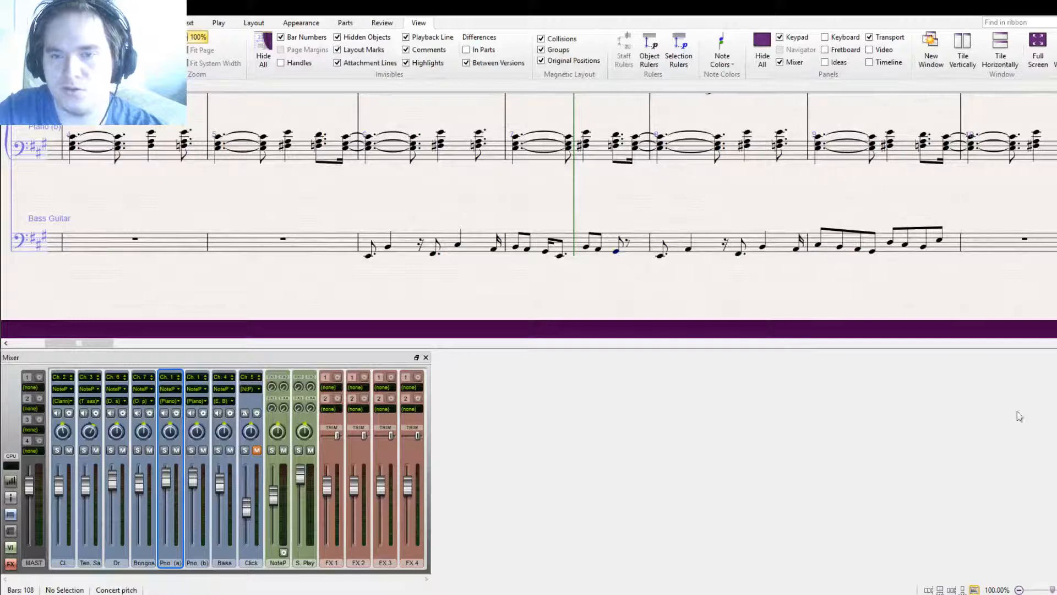
pyautogui.click(631, 260)
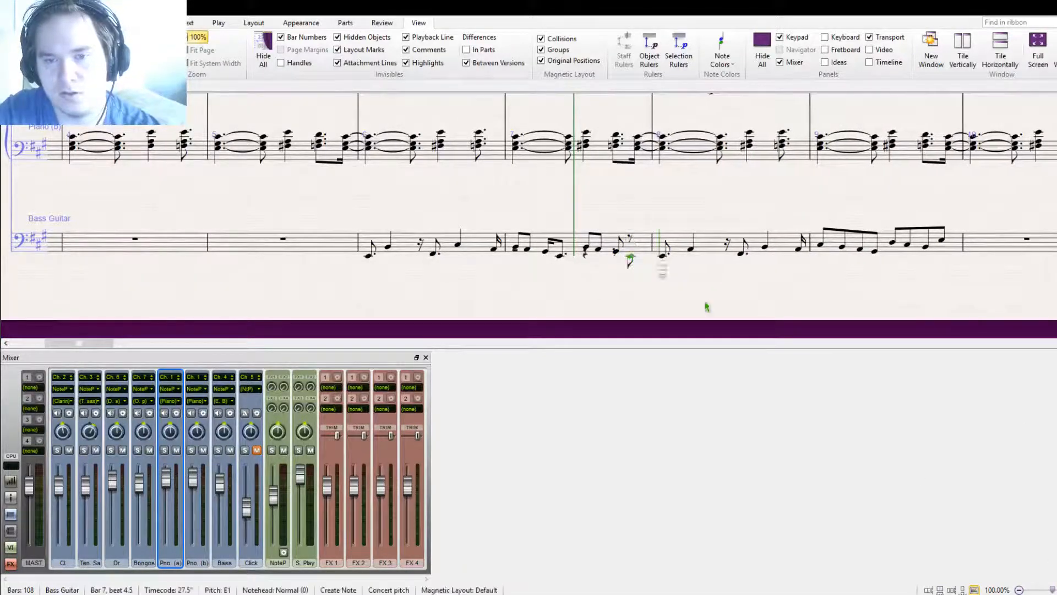
# Shorten the bass guitar E1 at bar 7 beat 4.5 to a sixteenth and add a sixteenth-note E1 at beat 4.75
pyautogui.press('Escape')
pyautogui.click(1021, 590)
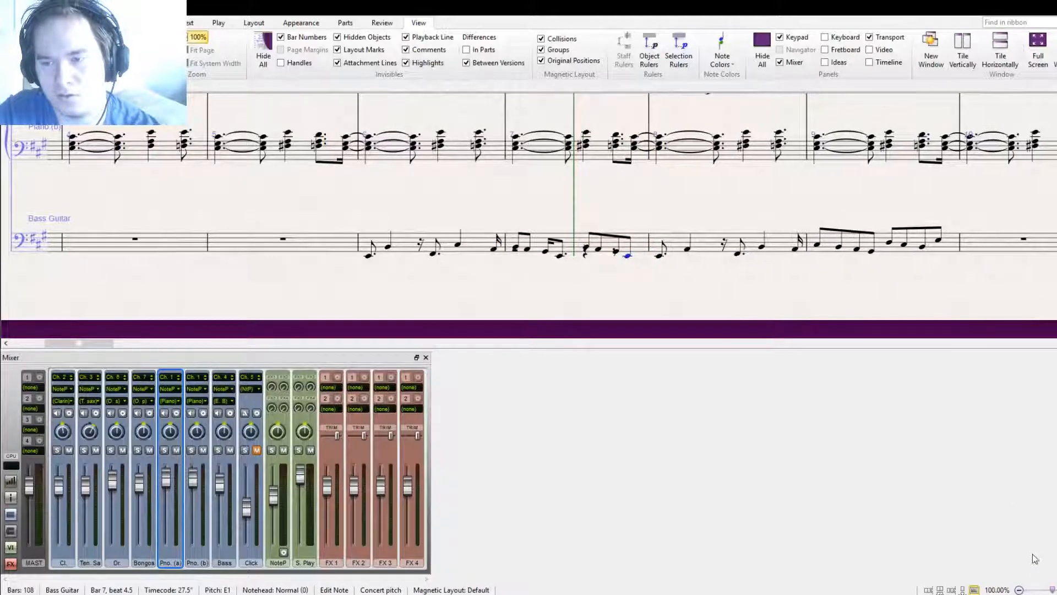
pyautogui.click(1033, 555)
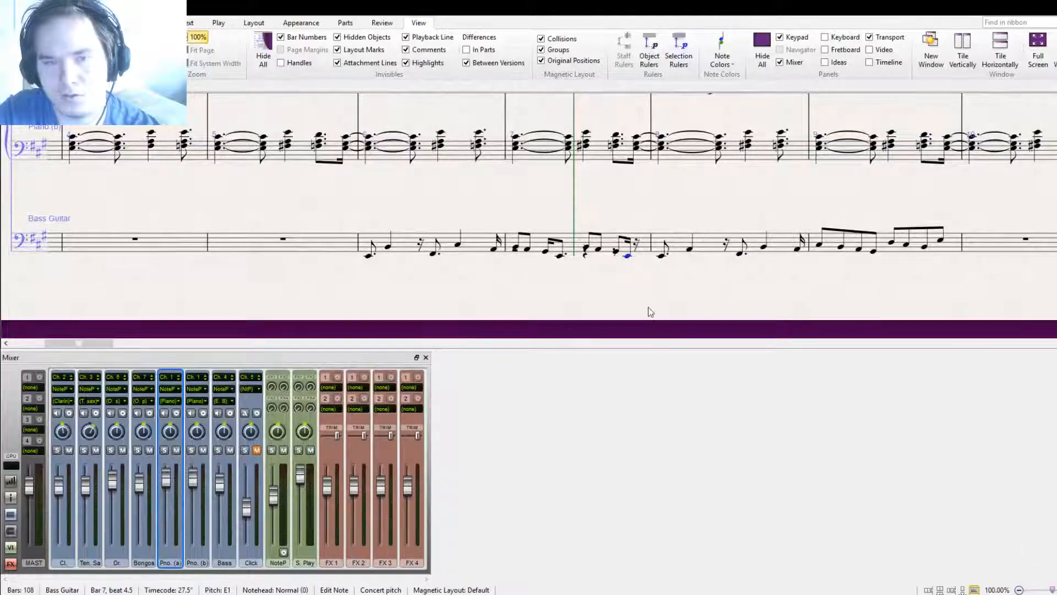
pyautogui.click(639, 258)
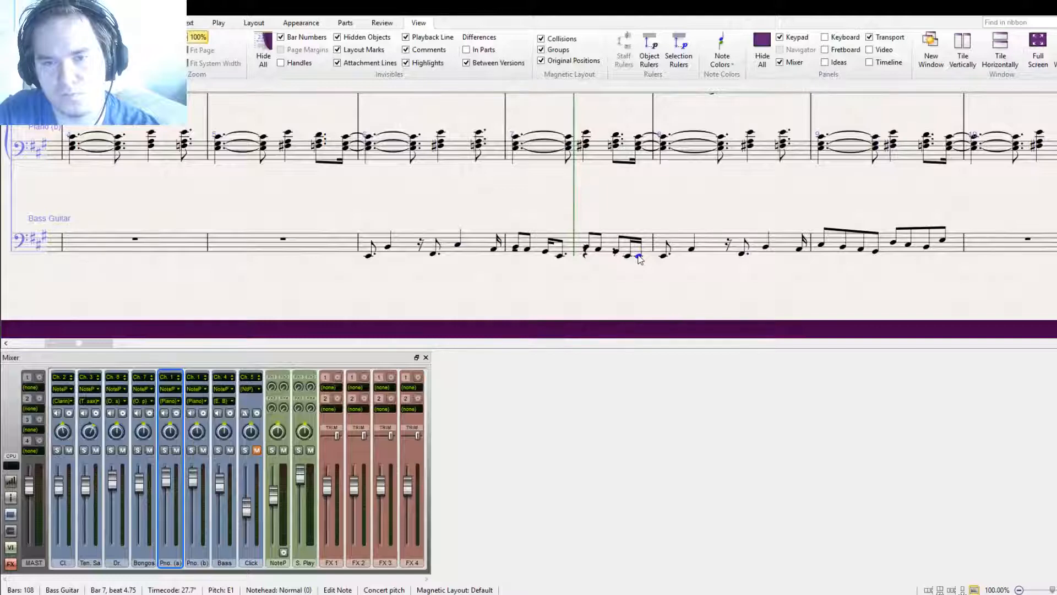
# Raise the bass guitar note at bar 7 beat 4.5 to F#1 and tie the E1 at beat 4.75 into bar 8
pyautogui.click(629, 258)
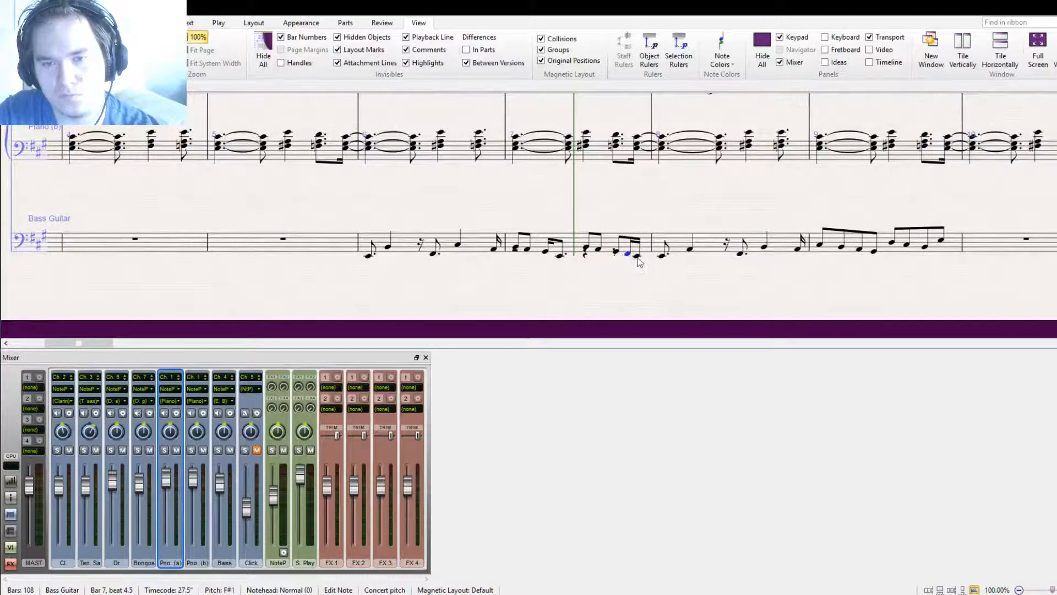
pyautogui.click(638, 257)
pyautogui.press('KP_Enter')
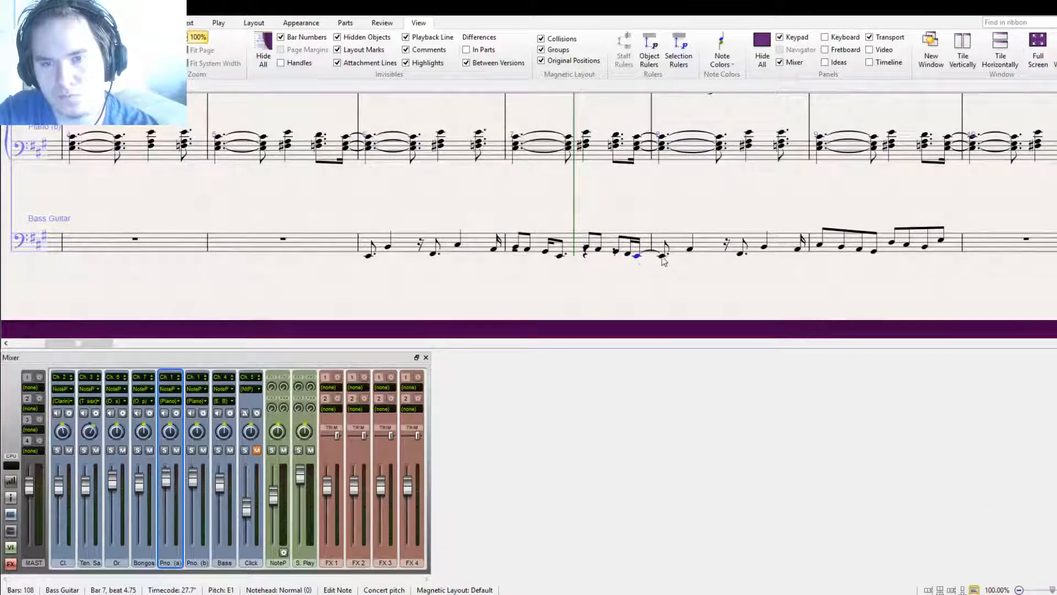
# Copy the left-hand piano passage of bars 4 to 7 into bars 18 to 21
pyautogui.click(628, 271)
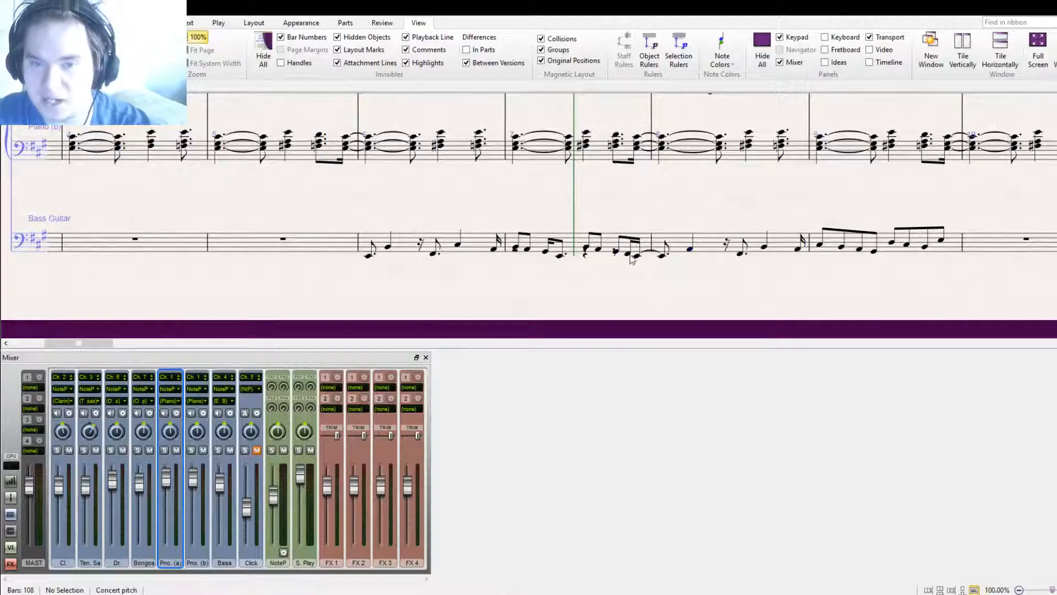
pyautogui.moveTo(632, 259); pyautogui.dragTo(696, 290)
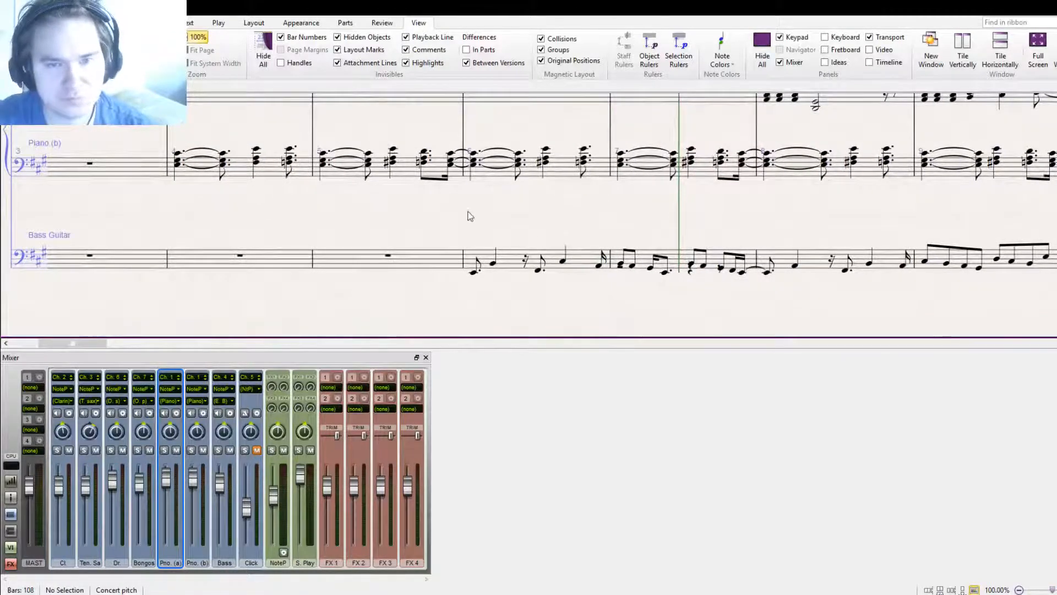
pyautogui.moveTo(469, 216); pyautogui.dragTo(664, 292)
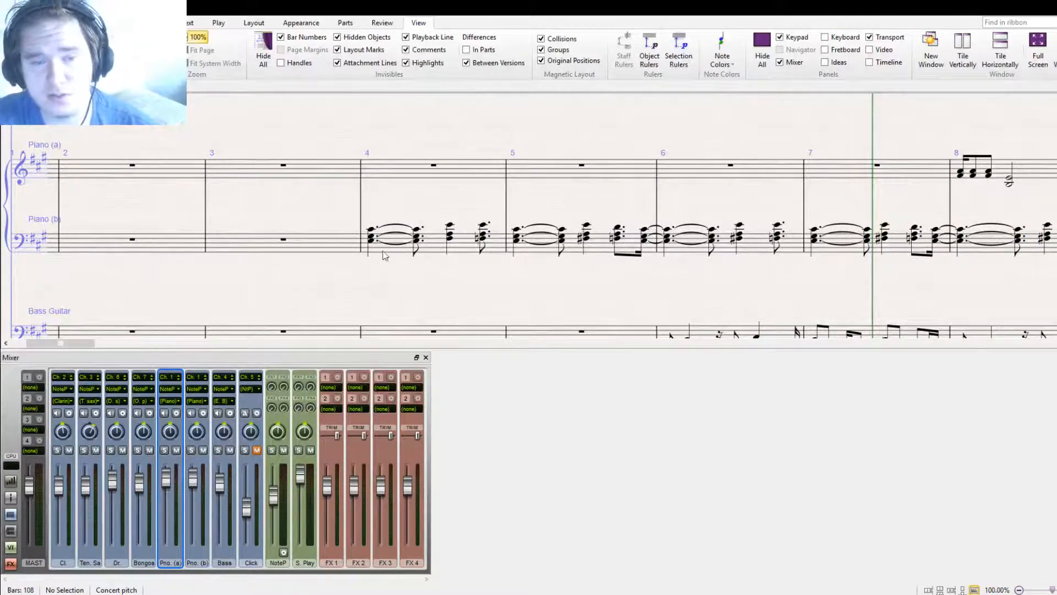
pyautogui.click(372, 241)
pyautogui.click(417, 237)
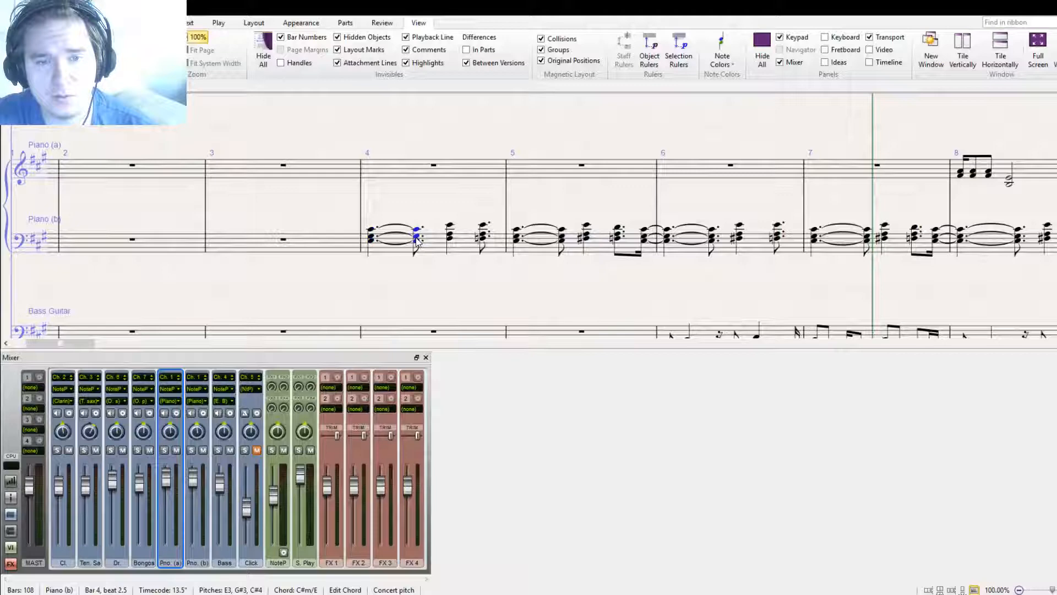
pyautogui.click(450, 238)
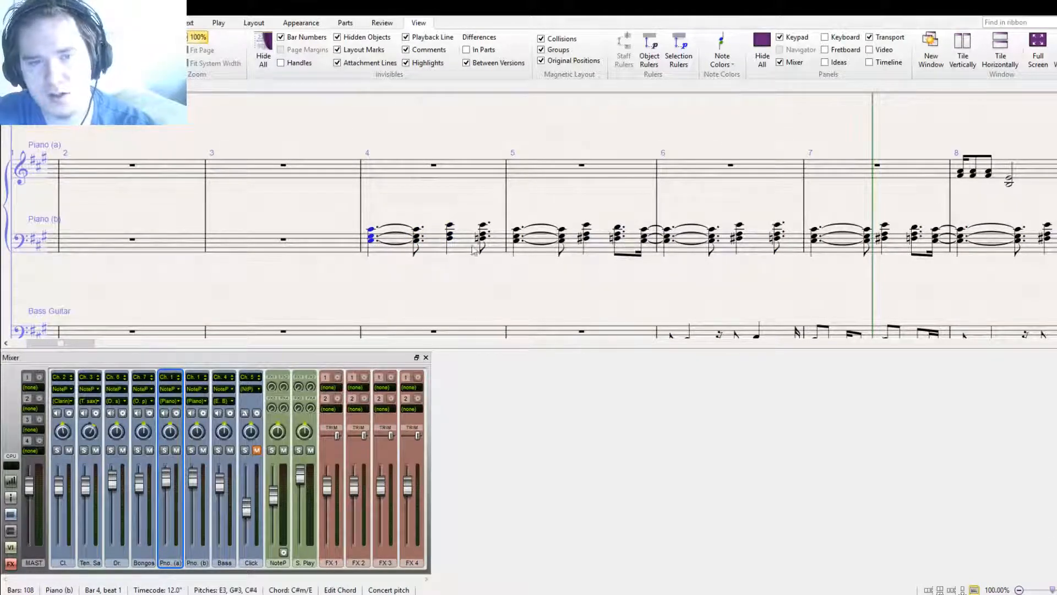
pyautogui.click(494, 252)
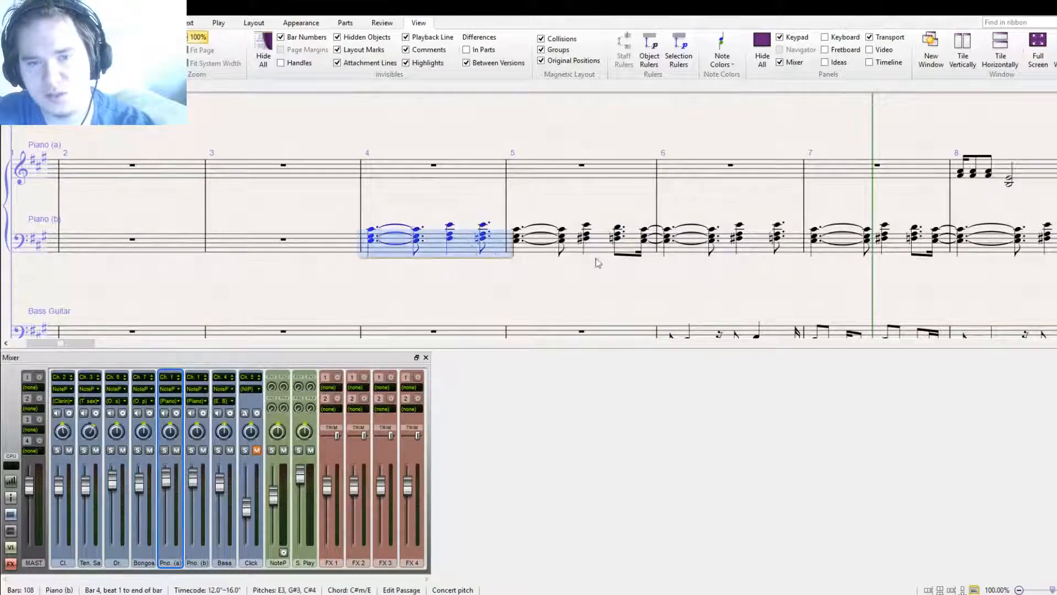
pyautogui.keyDown('shift'); pyautogui.click(842, 254); pyautogui.keyUp('shift')
pyautogui.moveTo(882, 288); pyautogui.dragTo(24, 271)
pyautogui.moveTo(801, 290); pyautogui.dragTo(11, 300)
pyautogui.click(929, 231)
pyautogui.hotkey('ctrl', 'v')
# Turn the tied opening chord of bar 4 in the left-hand piano into a single half-note chord
pyautogui.moveTo(390, 293); pyautogui.dragTo(1055, 281)
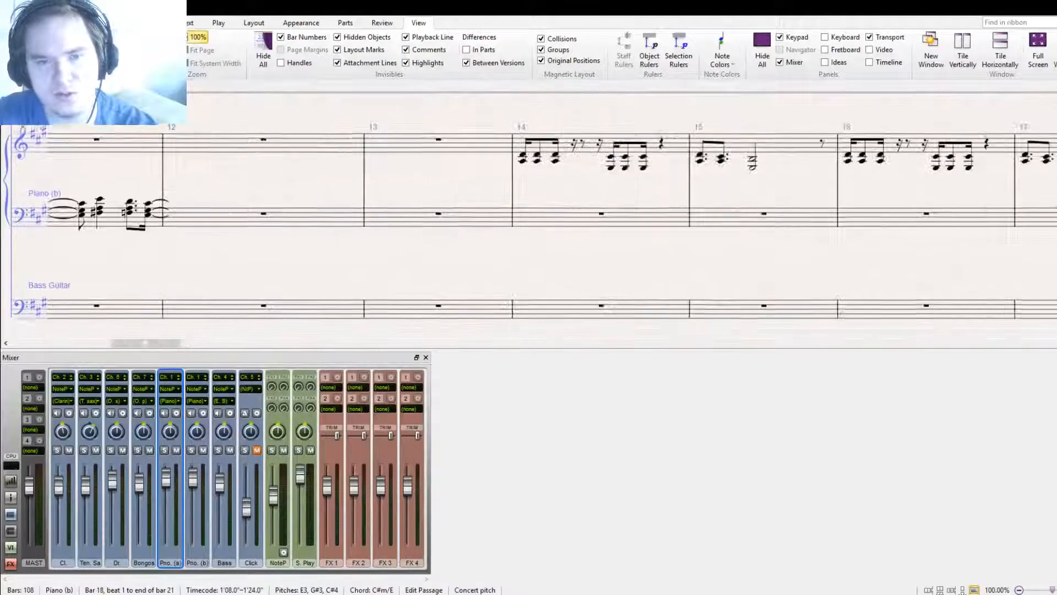
pyautogui.moveTo(368, 261); pyautogui.dragTo(988, 251)
pyautogui.moveTo(426, 245); pyautogui.dragTo(1003, 299)
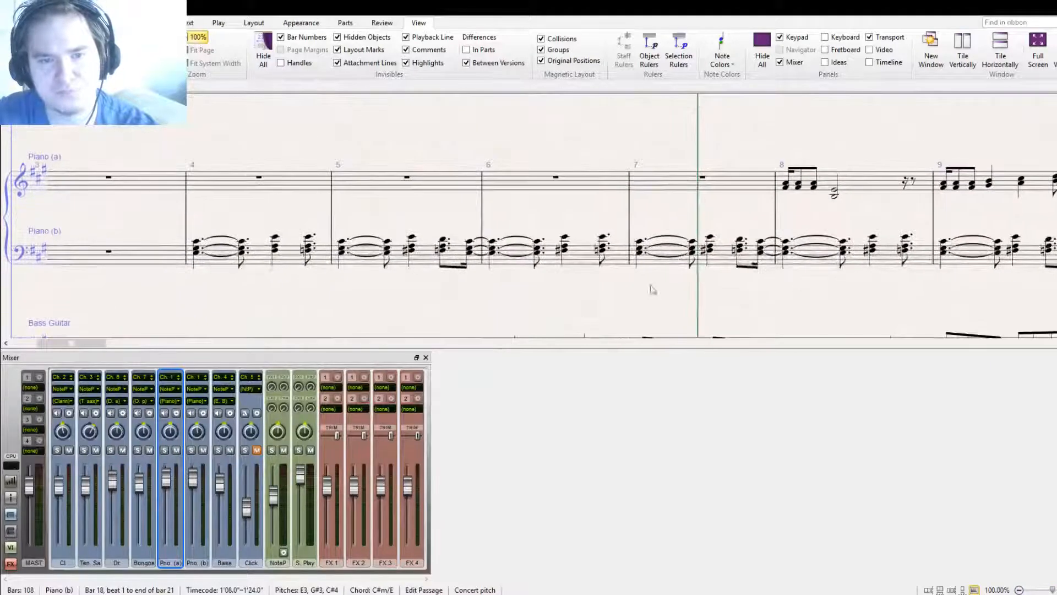
pyautogui.moveTo(423, 287); pyautogui.dragTo(447, 301)
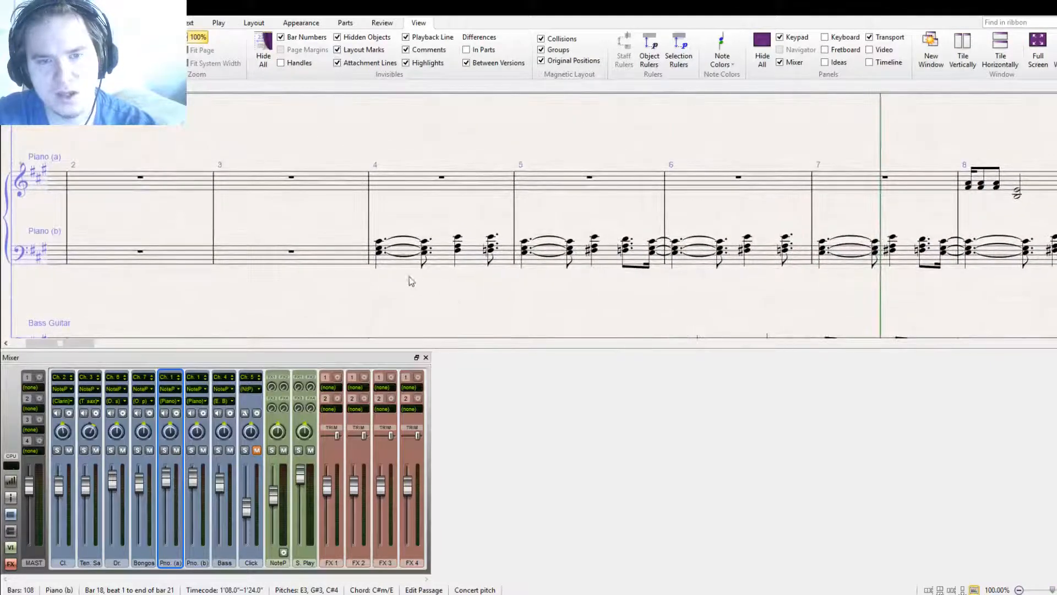
pyautogui.click(380, 251)
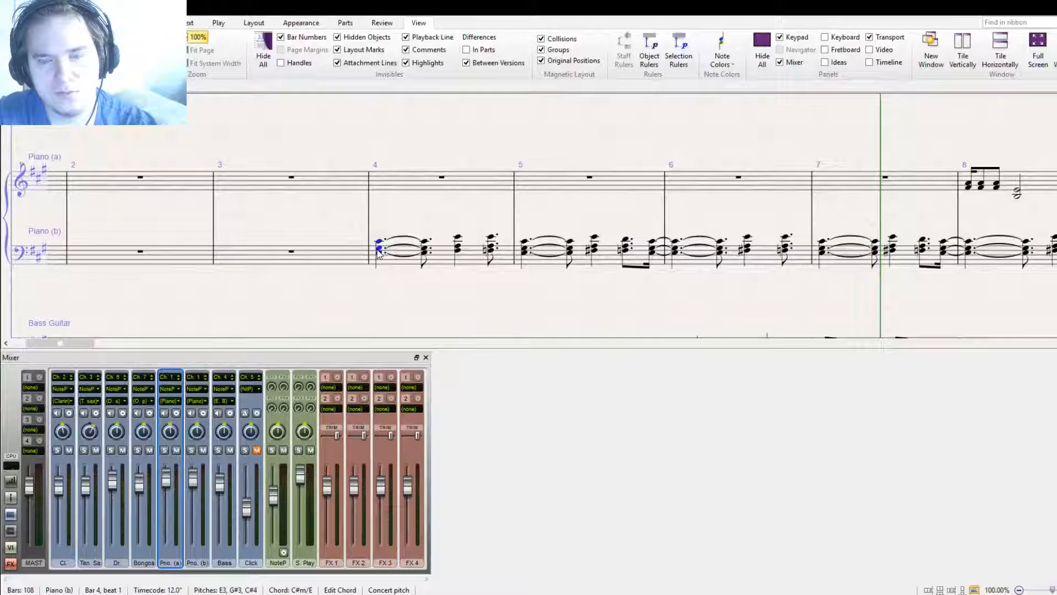
pyautogui.click(1033, 544)
# Move the left-hand piano chords at bar 4 beats 3.25 and 4.25 onto beats 3 and 4
pyautogui.doubleClick(463, 250)
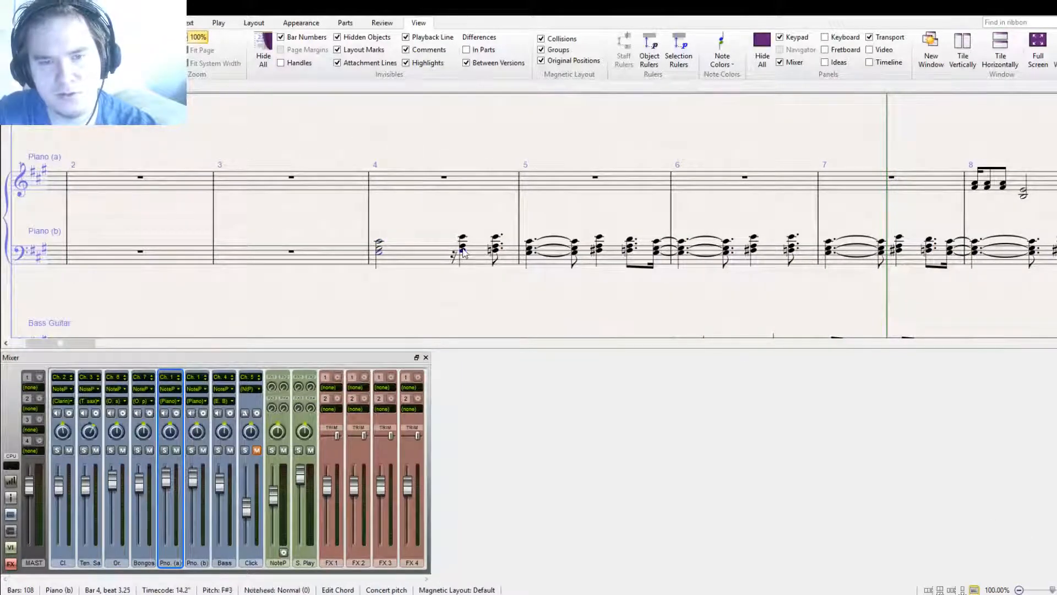
pyautogui.keyDown('alt'); pyautogui.click(456, 257); pyautogui.keyUp('alt')
pyautogui.doubleClick(501, 251)
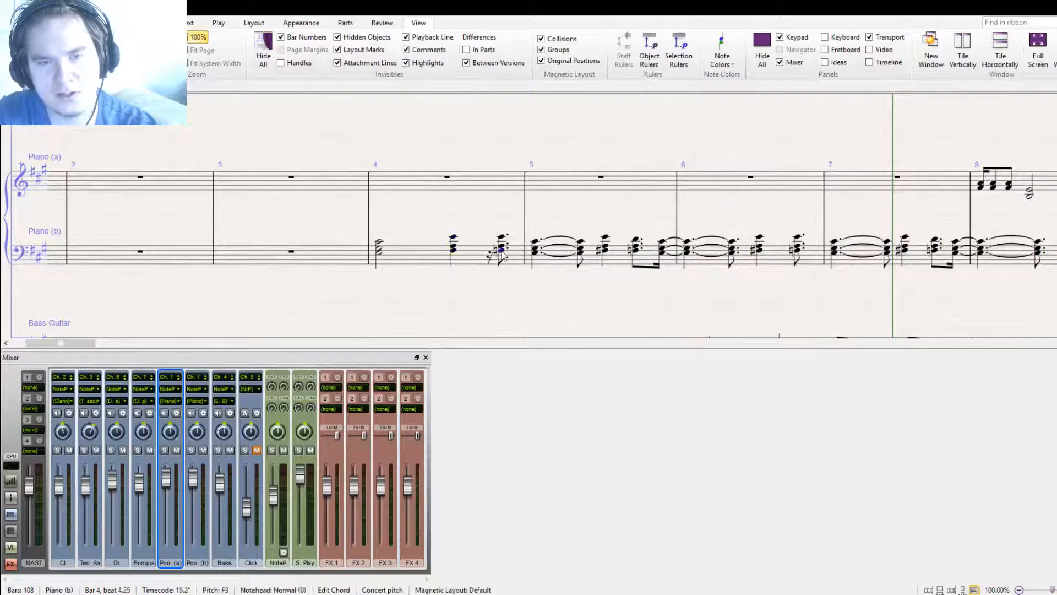
pyautogui.keyDown('alt'); pyautogui.click(489, 257); pyautogui.keyUp('alt')
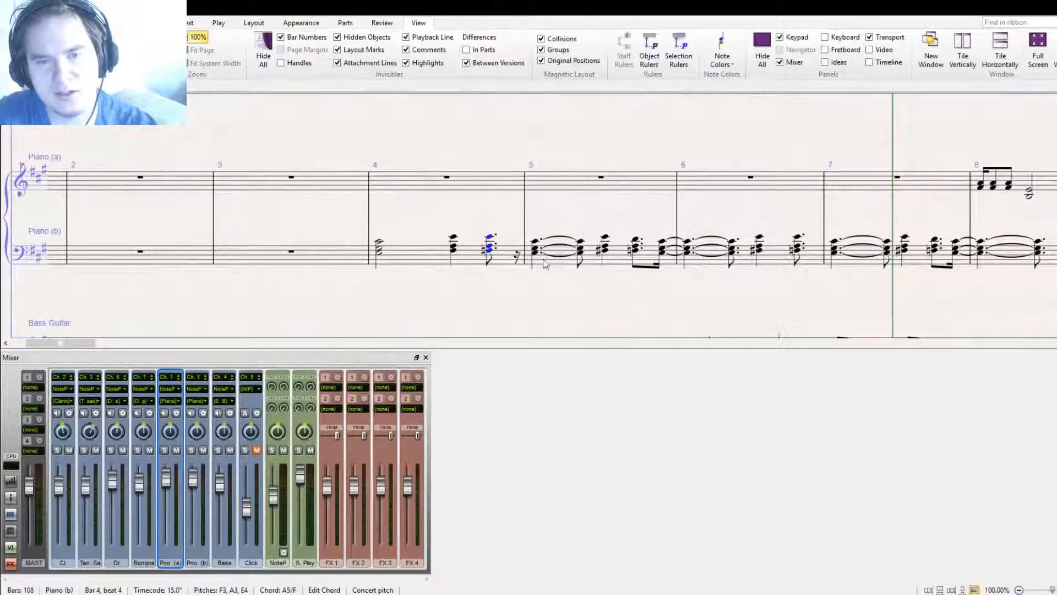
# Copy the tied sixteenth-note piano chord at bar 5 beat 4.75 to beat 4.75 of bar 4
pyautogui.click(662, 249)
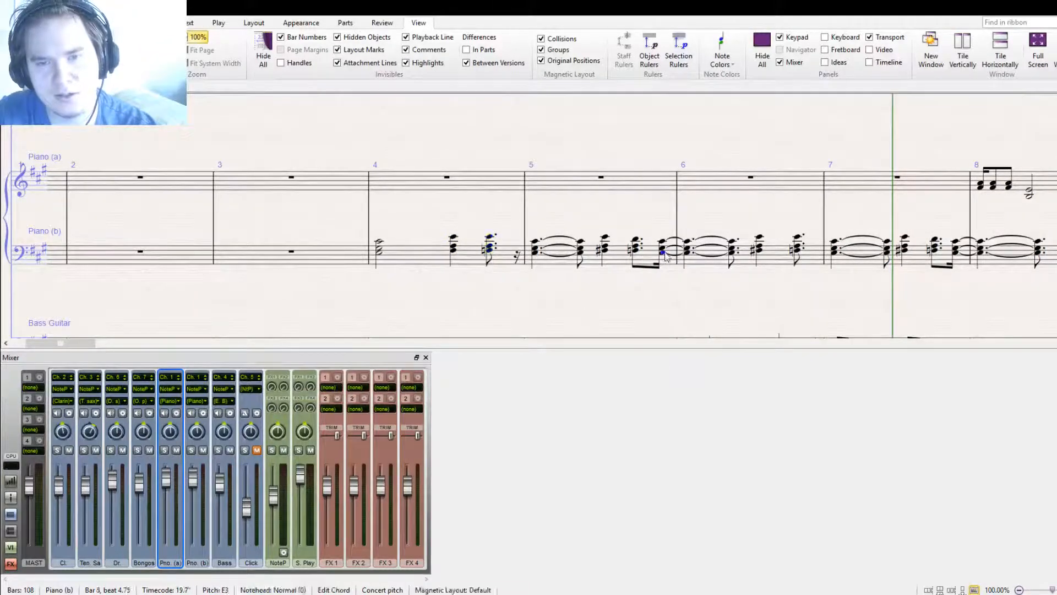
pyautogui.keyDown('alt'); pyautogui.click(516, 258); pyautogui.keyUp('alt')
pyautogui.press('Escape')
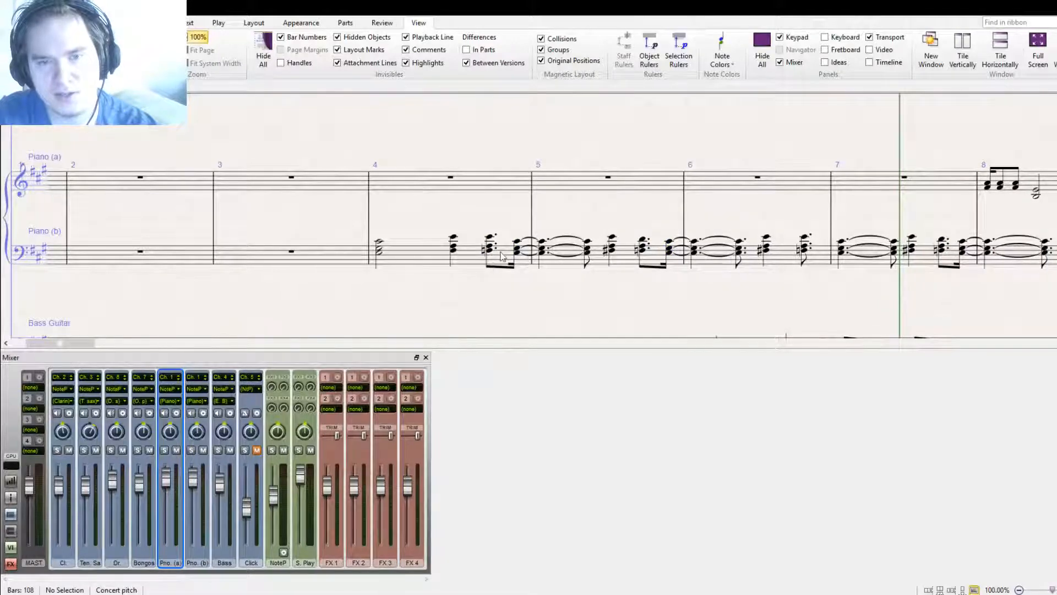
# Copy the revised left-hand piano pattern of bar 4 over bars 5, 6 and 7
pyautogui.click(502, 256)
pyautogui.click(570, 262)
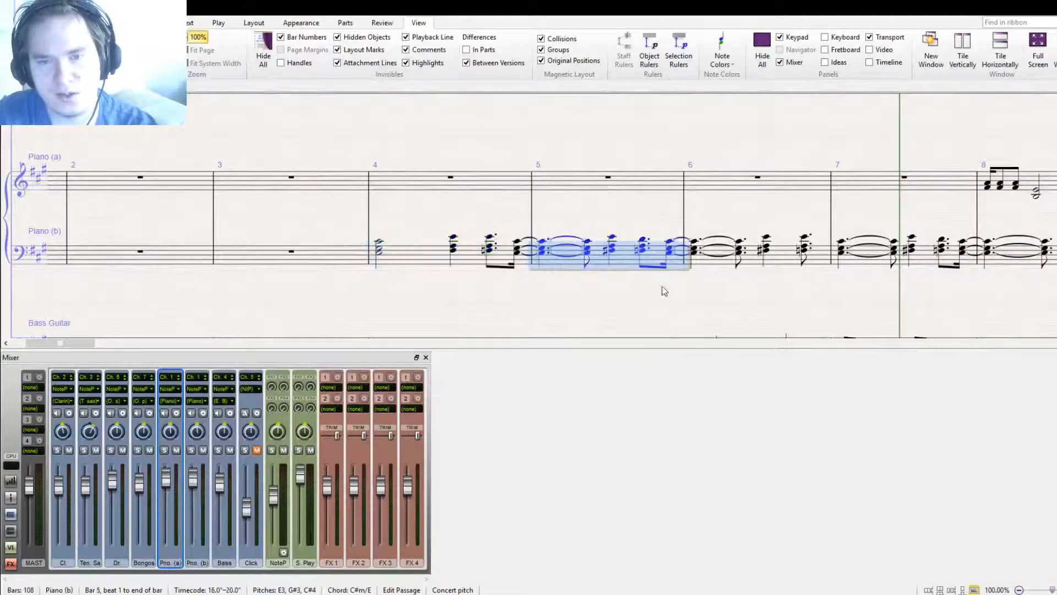
pyautogui.keyDown('alt'); pyautogui.click(718, 269); pyautogui.keyUp('alt')
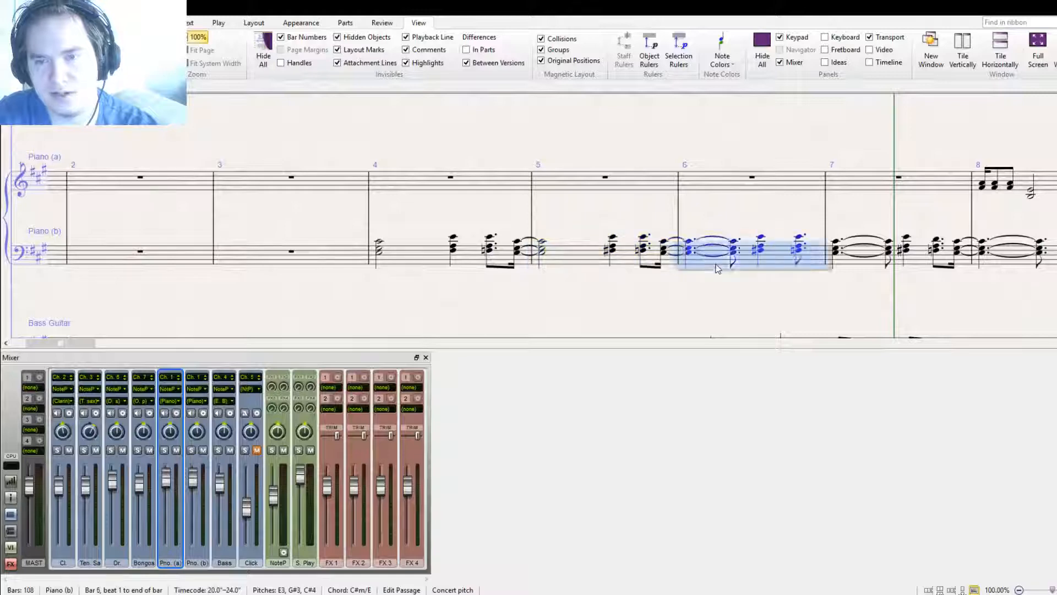
pyautogui.click(864, 269)
pyautogui.hotkey('ctrl', 'v')
pyautogui.press('Escape')
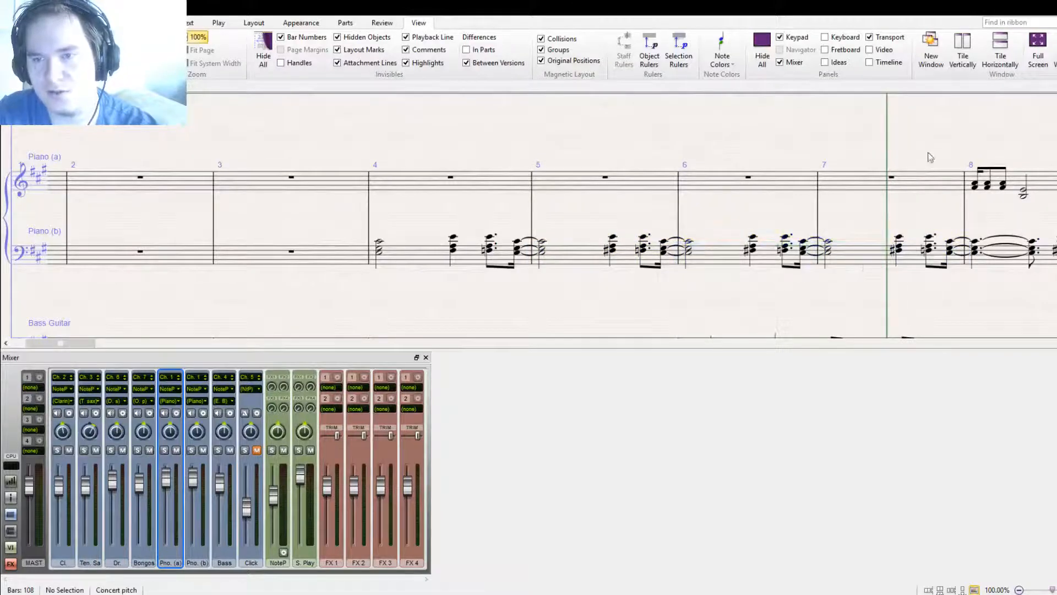
# Play back the opening from bar 3 into bar 6 to listen to the revised left-hand piano rhythm
pyautogui.press('[')
pyautogui.press(']')
pyautogui.press('[')
pyautogui.press('[')
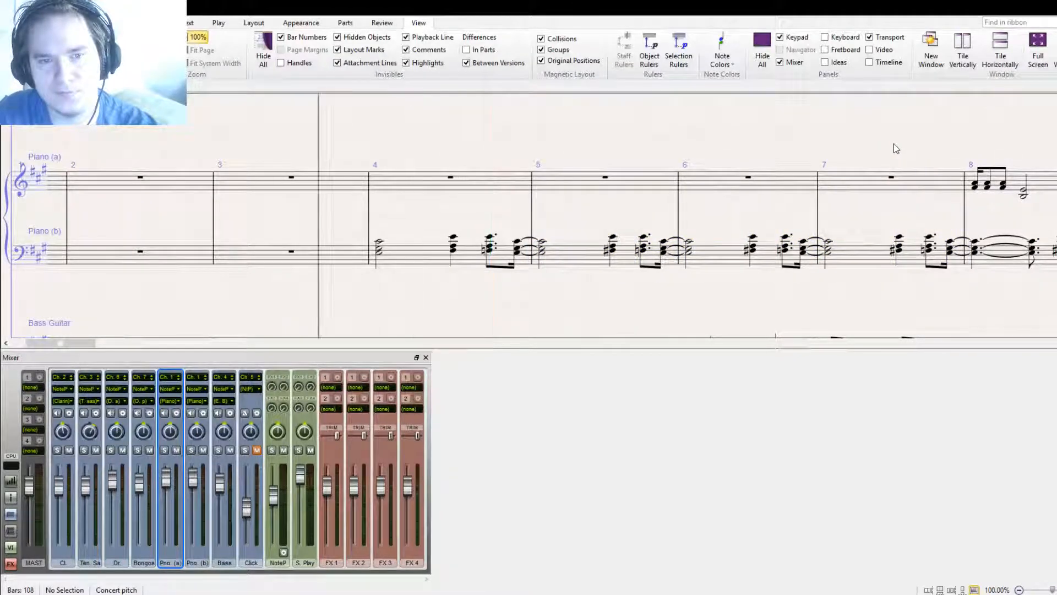
pyautogui.hotkey('ctrl', 'shift', 'p')
pyautogui.press('space')
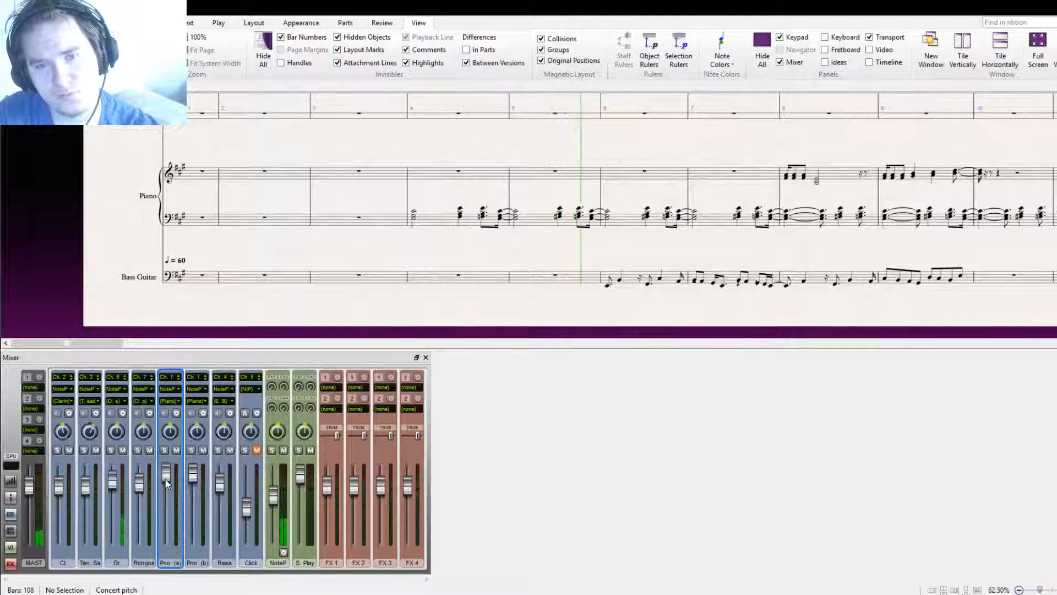
pyautogui.press('space')
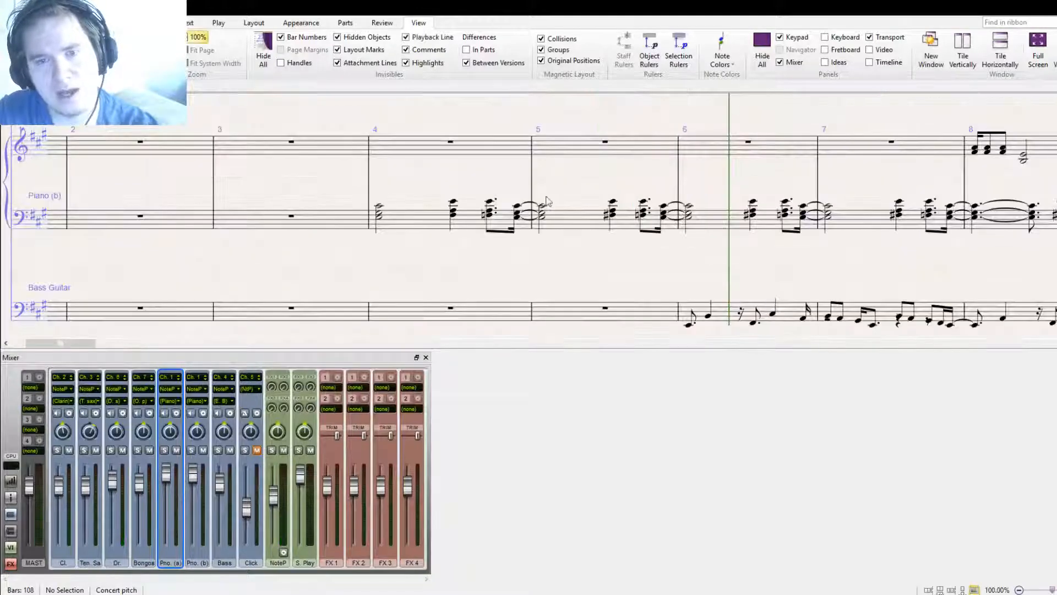
# Raise the lowest note of the left-hand piano chord at bar 5 beat 4.75 by one step
pyautogui.moveTo(615, 202); pyautogui.dragTo(606, 212)
pyautogui.click(634, 212)
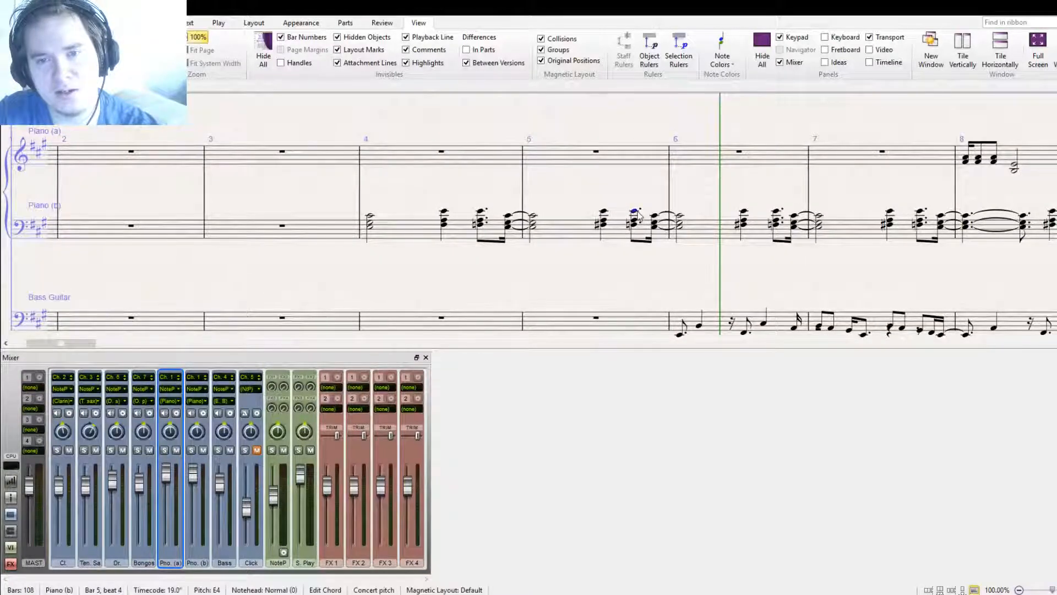
pyautogui.click(654, 215)
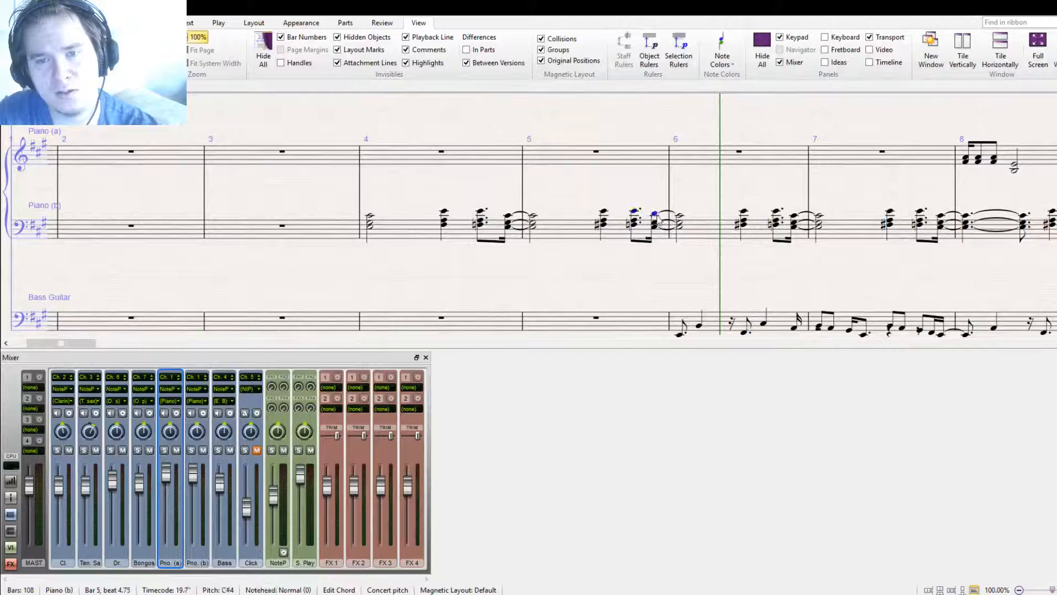
pyautogui.click(654, 227)
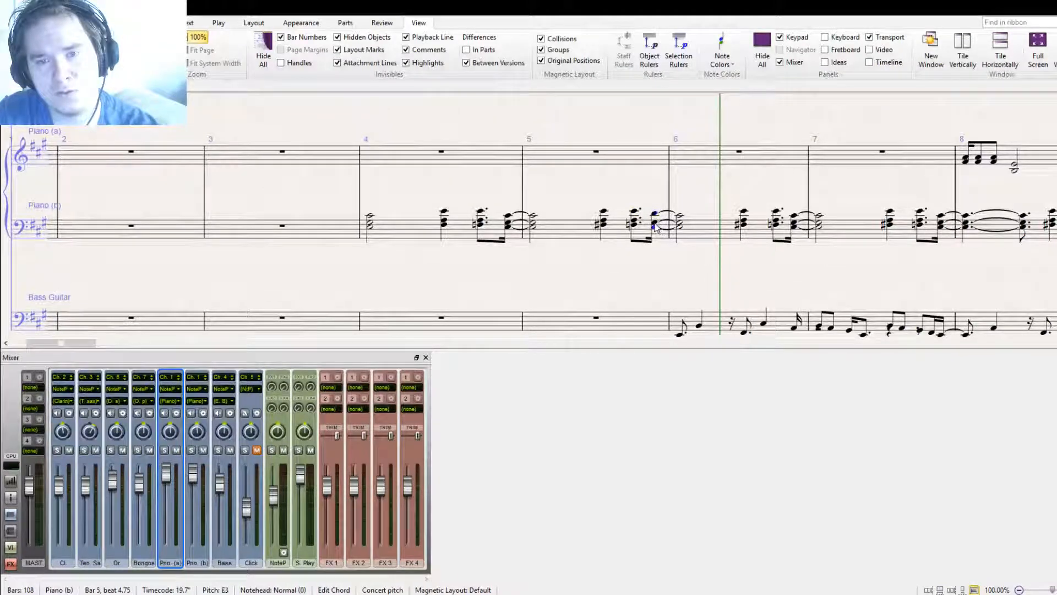
pyautogui.moveTo(656, 228); pyautogui.dragTo(652, 226)
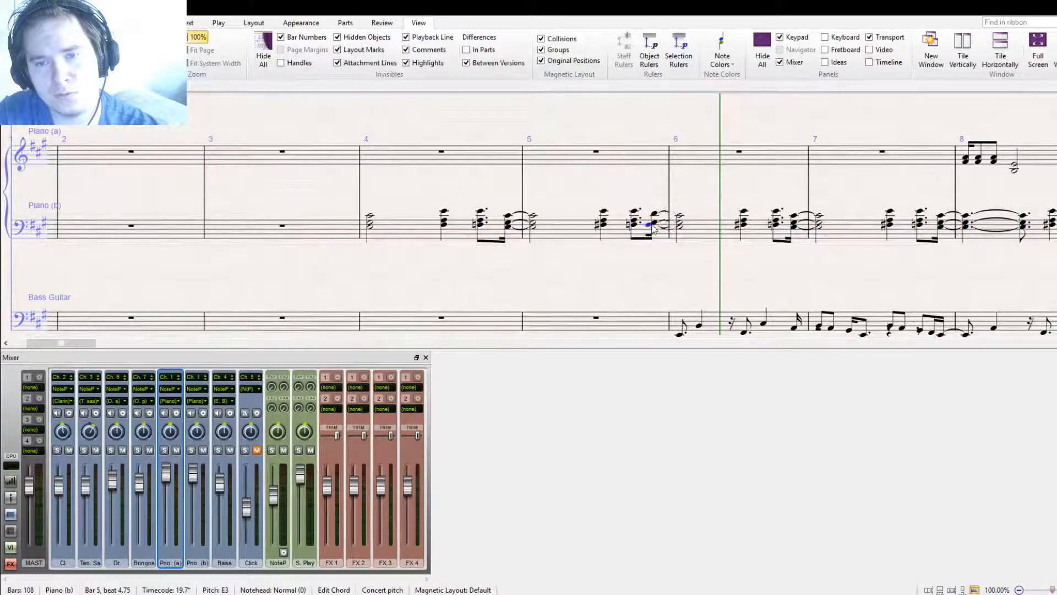
pyautogui.click(679, 233)
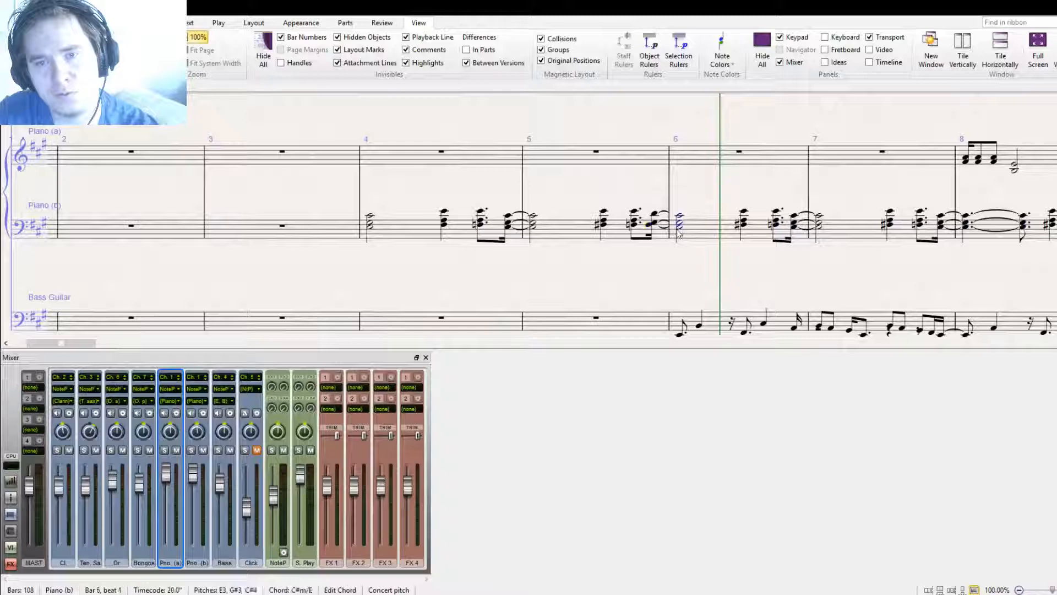
pyautogui.press('Escape')
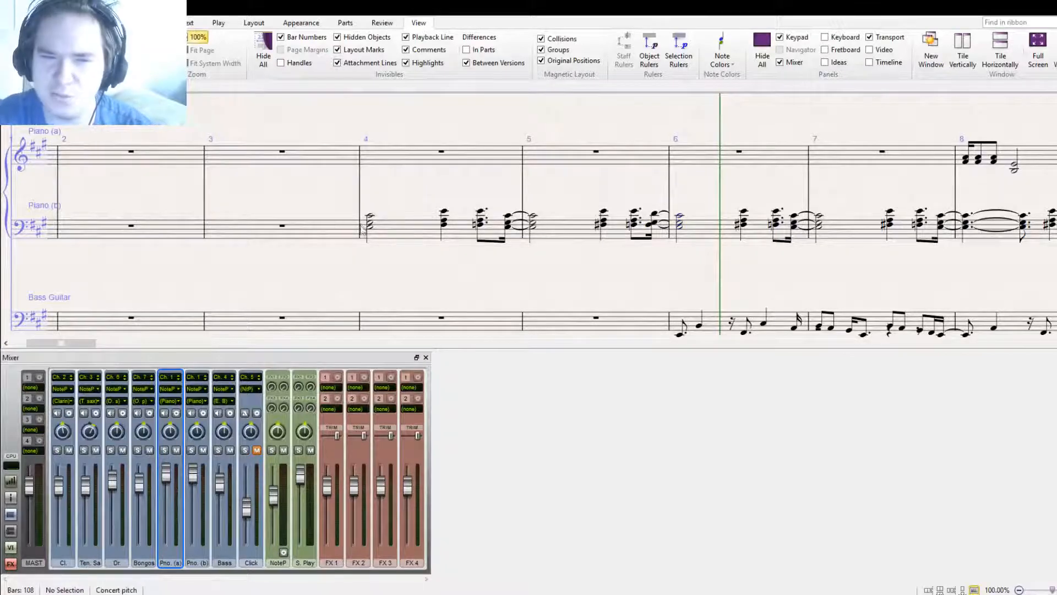
# Audition the left-hand piano chords one by one from bar 4 beat 1 to bar 5 beat 3
pyautogui.doubleClick(371, 225)
pyautogui.doubleClick(443, 224)
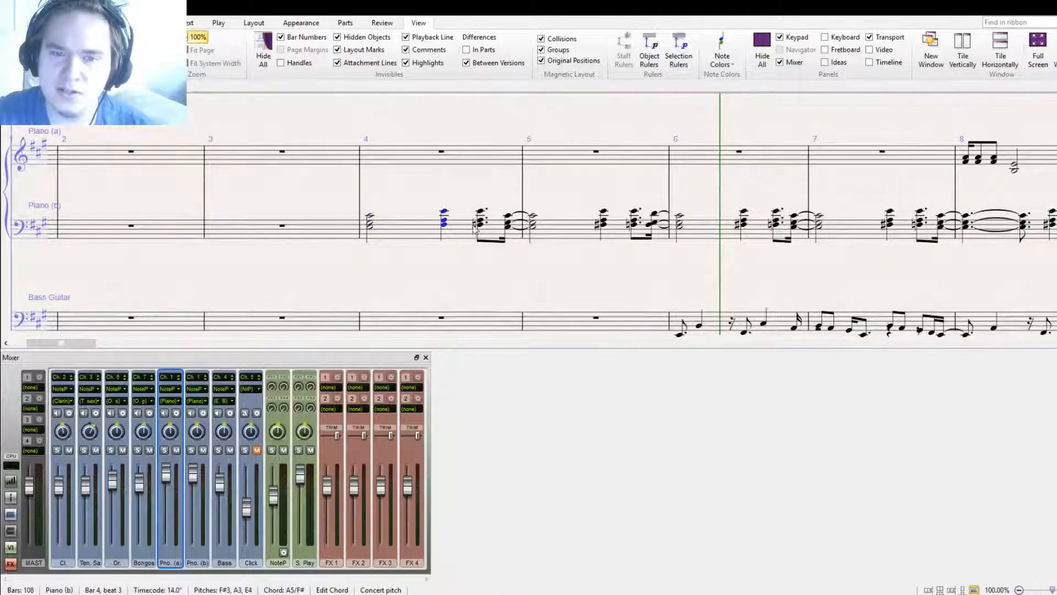
pyautogui.click(478, 224)
pyautogui.doubleClick(507, 224)
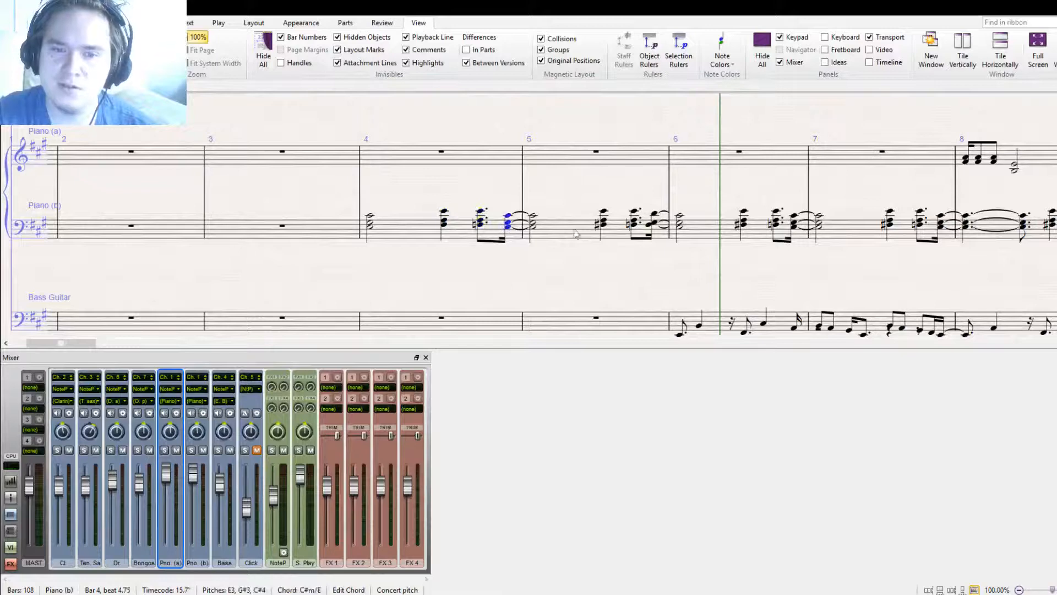
pyautogui.doubleClick(603, 222)
pyautogui.press('Escape')
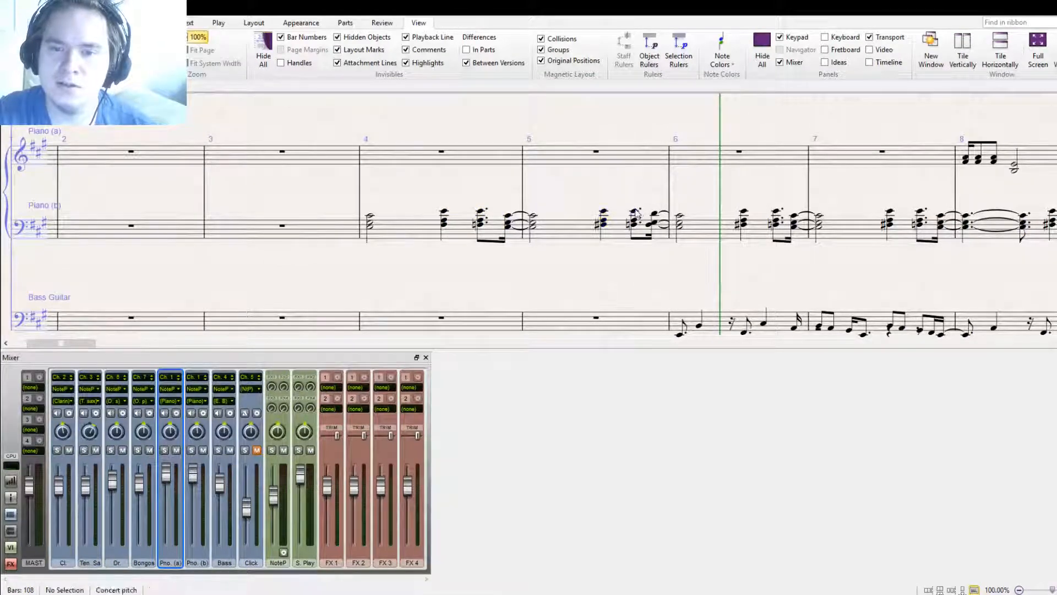
# Lower the top note of the left-hand piano chord at bar 5 beat 4 to D4, and set beat 4.75's outer notes to E3 and C#4
pyautogui.click(634, 213)
pyautogui.press('Down')
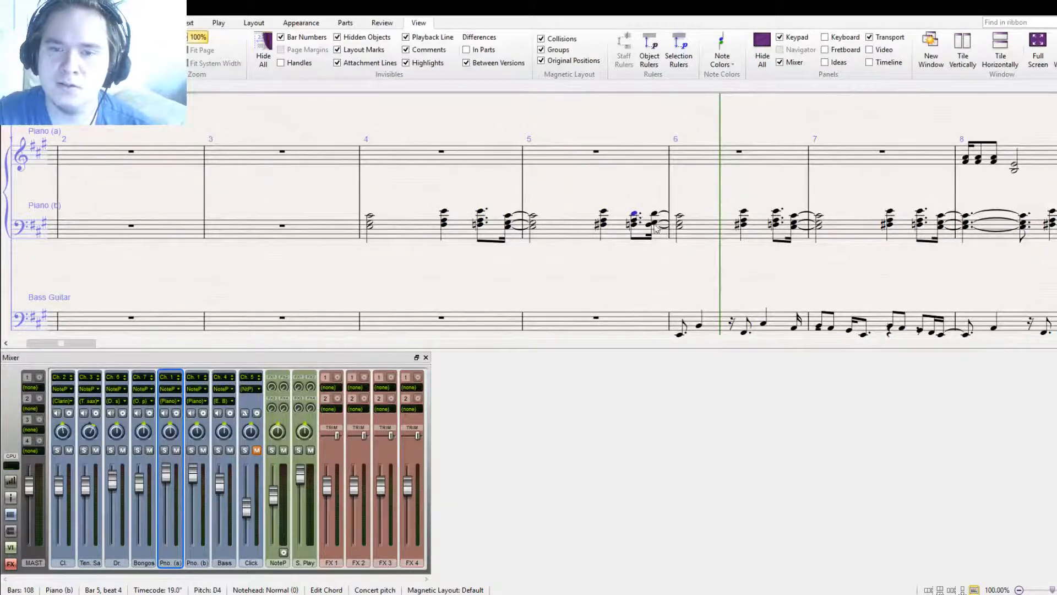
pyautogui.doubleClick(655, 226)
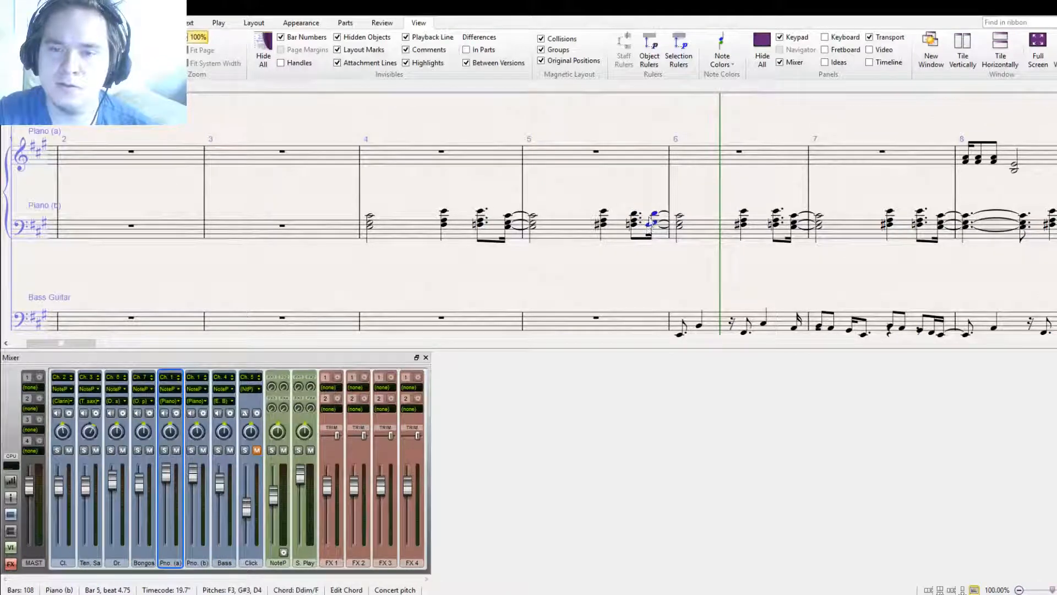
pyautogui.click(650, 226)
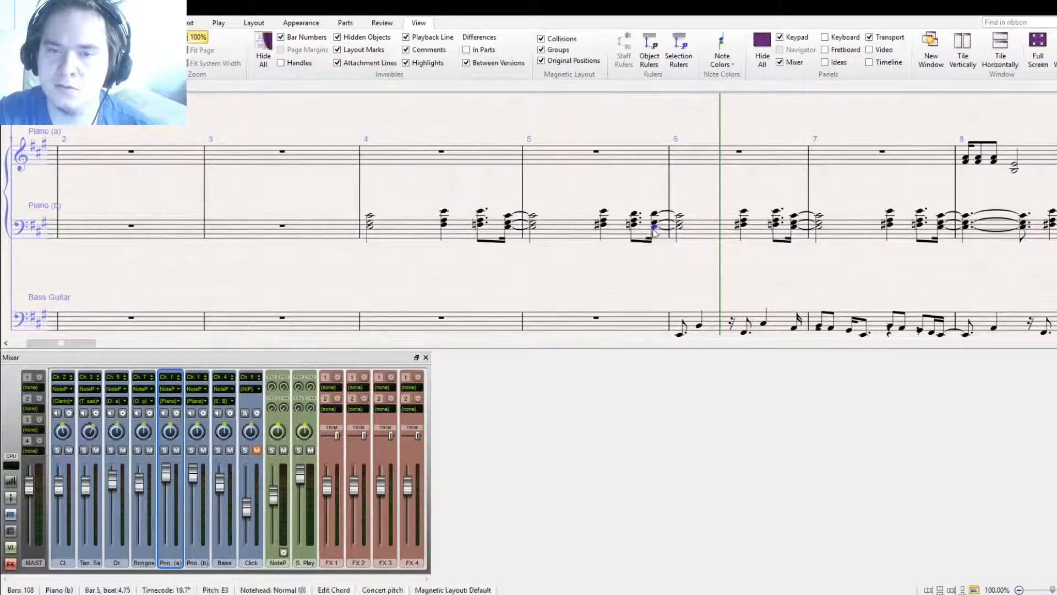
pyautogui.click(654, 216)
pyautogui.click(655, 223)
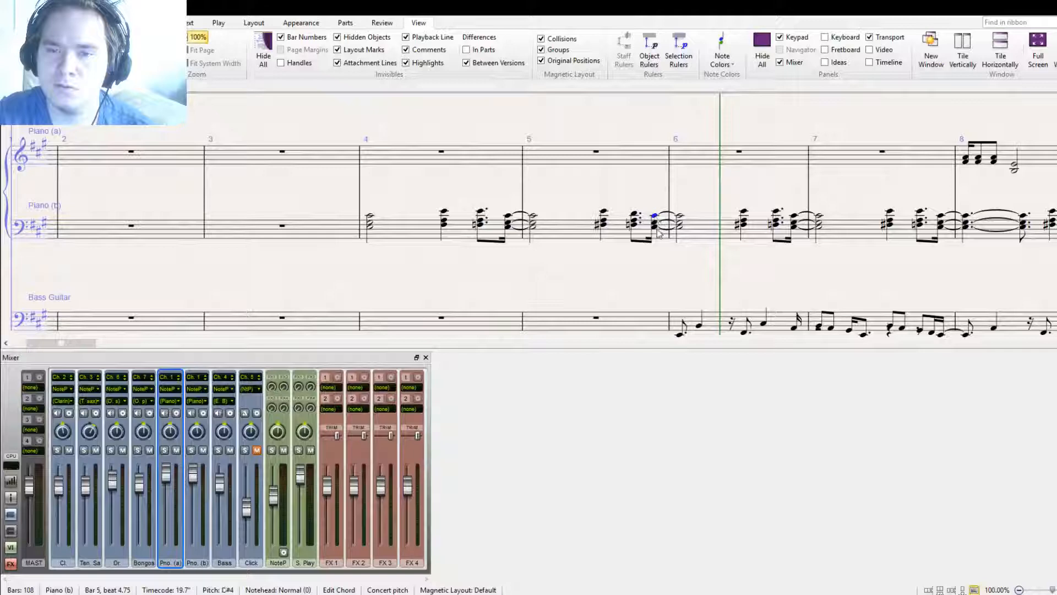
# Copy the left-hand piano passage of bars 4 and 5 over bars 6 and 7
pyautogui.click(590, 233)
pyautogui.keyDown('shift'); pyautogui.click(460, 234); pyautogui.keyUp('shift')
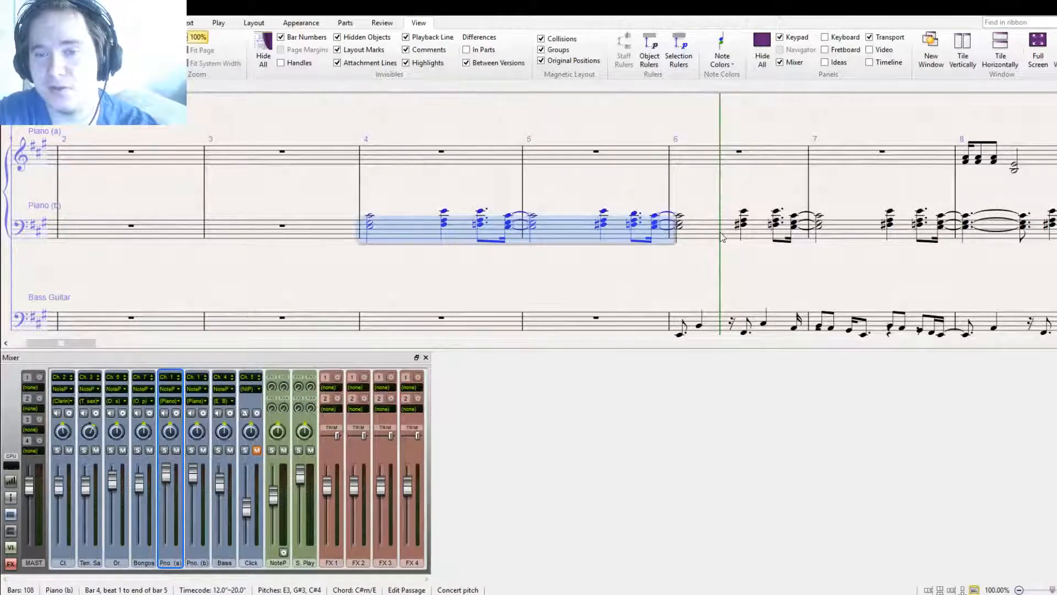
pyautogui.click(722, 233)
pyautogui.hotkey('ctrl', 'shift', 'Right')
pyautogui.moveTo(648, 272); pyautogui.dragTo(791, 267)
pyautogui.press('Escape')
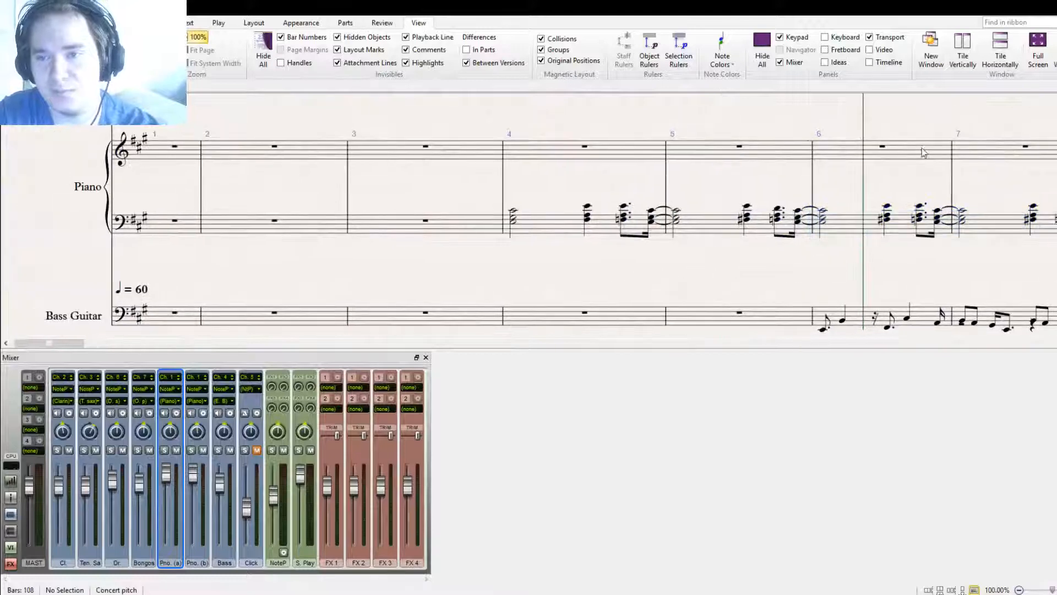
# Move the playback line back into bar 3
pyautogui.hotkey('ctrl', '[')
pyautogui.press(']')
pyautogui.press(']')
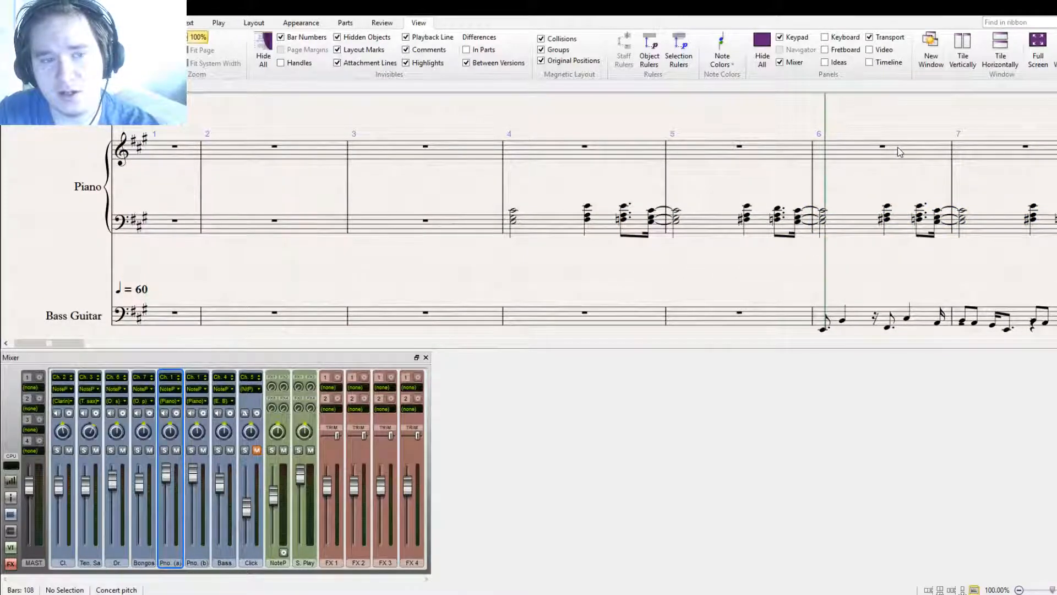
pyautogui.press('[')
pyautogui.press('[')
pyautogui.press('[')
pyautogui.press('[')
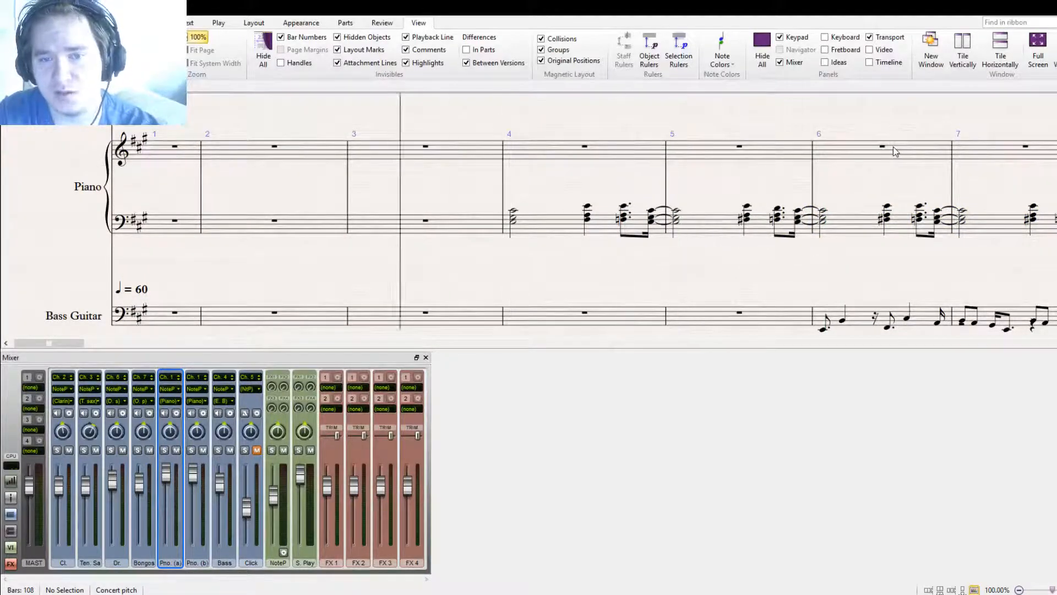
pyautogui.press(']')
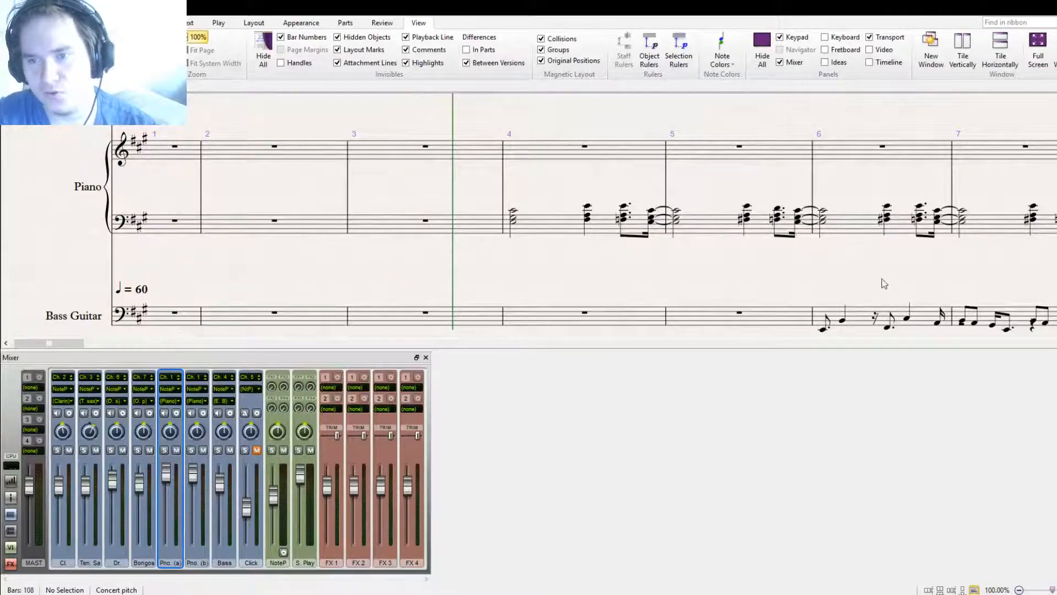
# Raise the Bass channel's volume in the mixer
pyautogui.moveTo(884, 283); pyautogui.dragTo(739, 267)
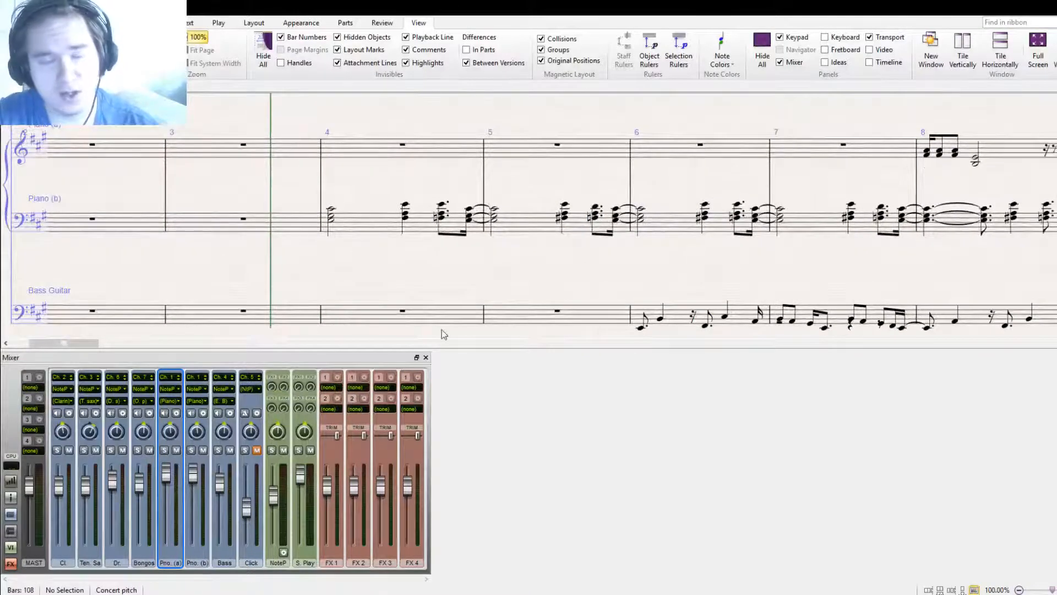
pyautogui.moveTo(222, 482); pyautogui.dragTo(227, 477)
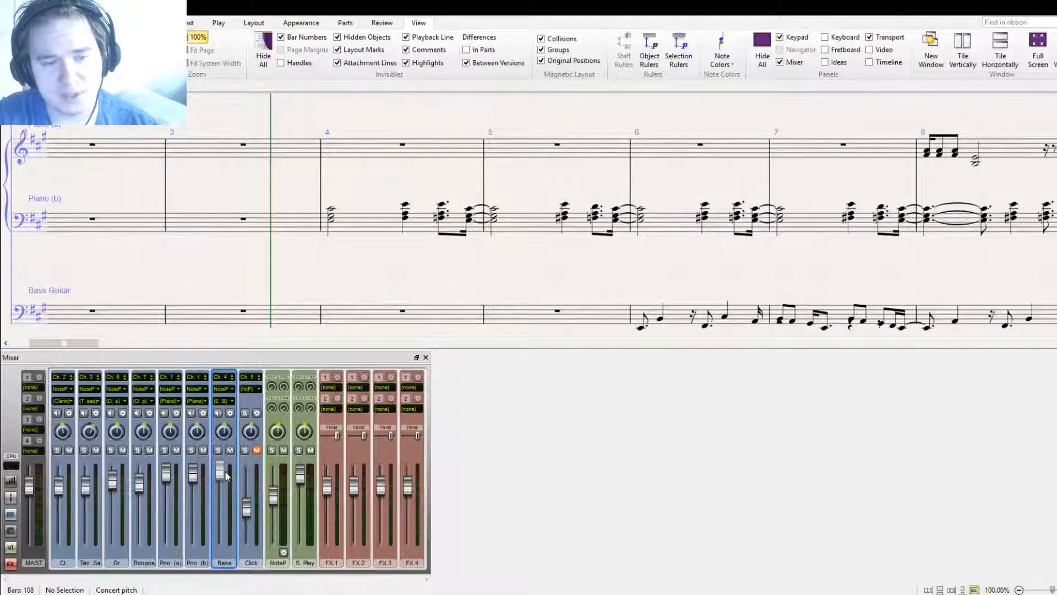
# Audition the bass guitar notes one by one from bar 6 beat 1 through bar 7 beat 4.5
pyautogui.click(659, 322)
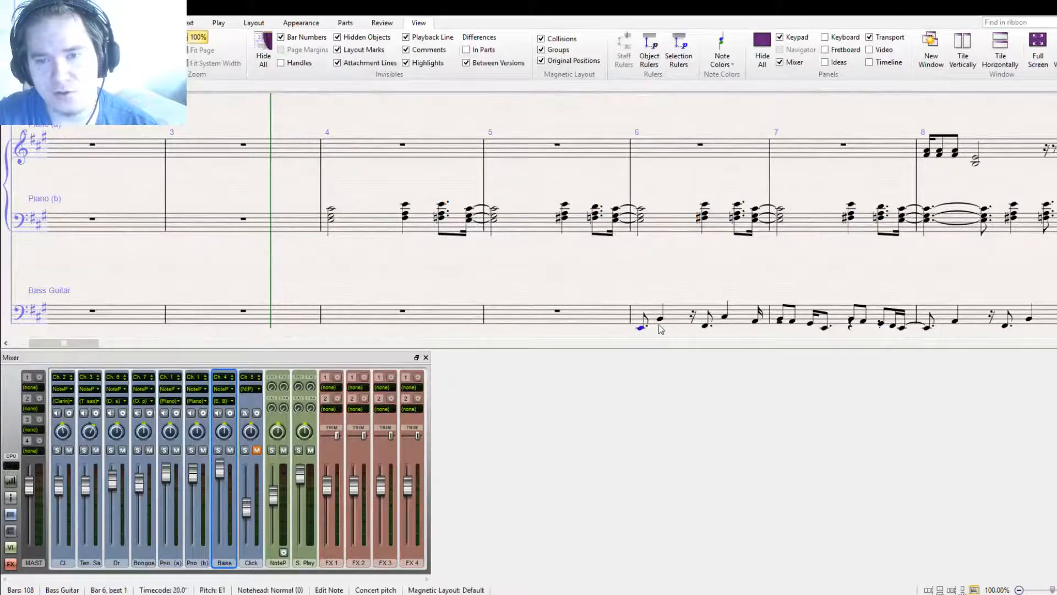
pyautogui.press('Right')
pyautogui.press('Right')
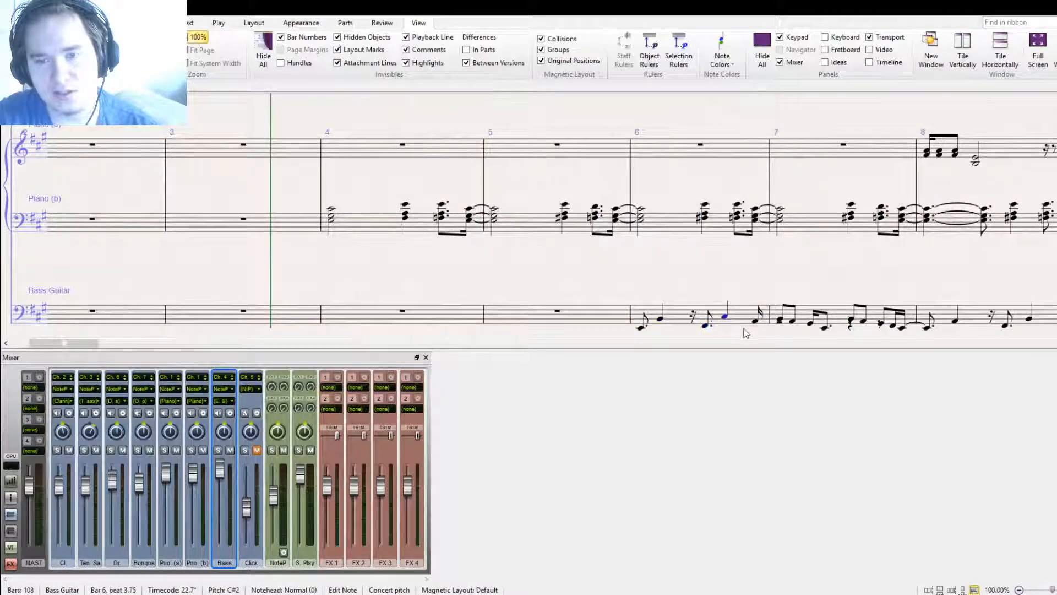
pyautogui.press('Right')
pyautogui.press('Right')
pyautogui.press('Right')
pyautogui.press('Right')
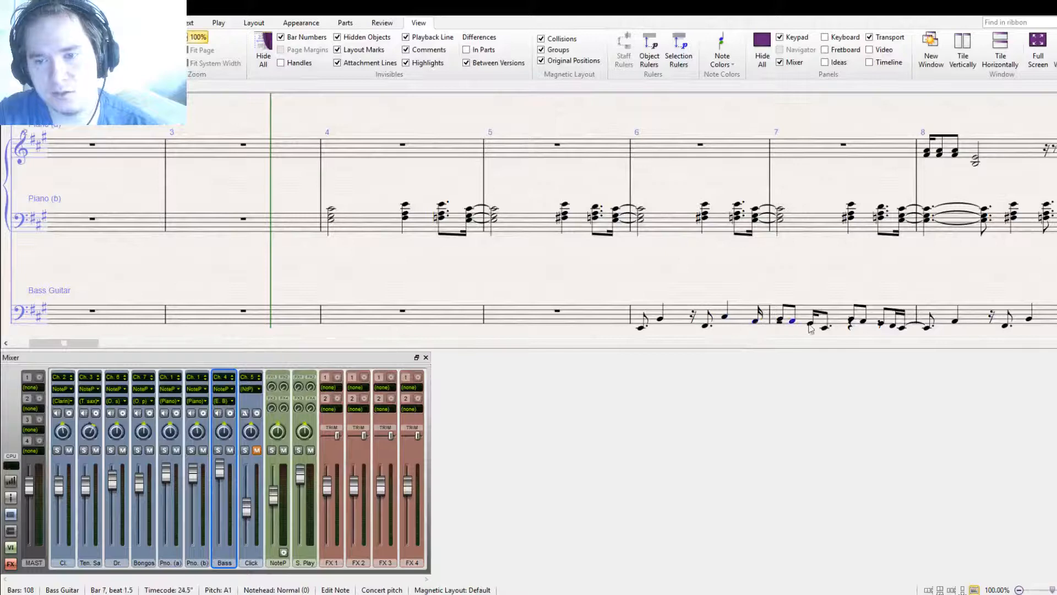
pyautogui.press('Right')
pyautogui.press('Right')
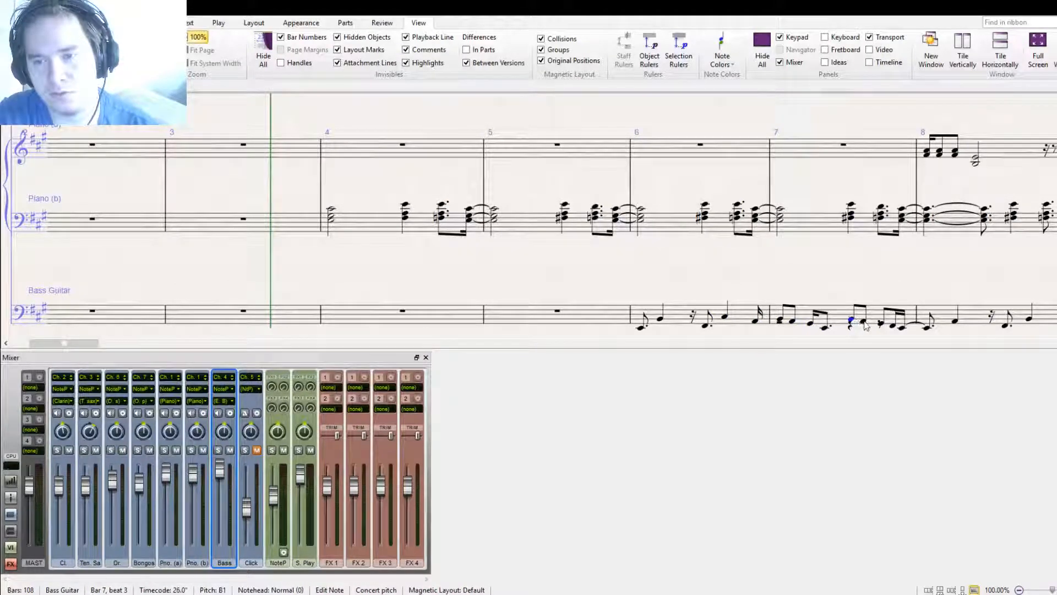
pyautogui.press('Right')
pyautogui.press('Right')
pyautogui.press('Right')
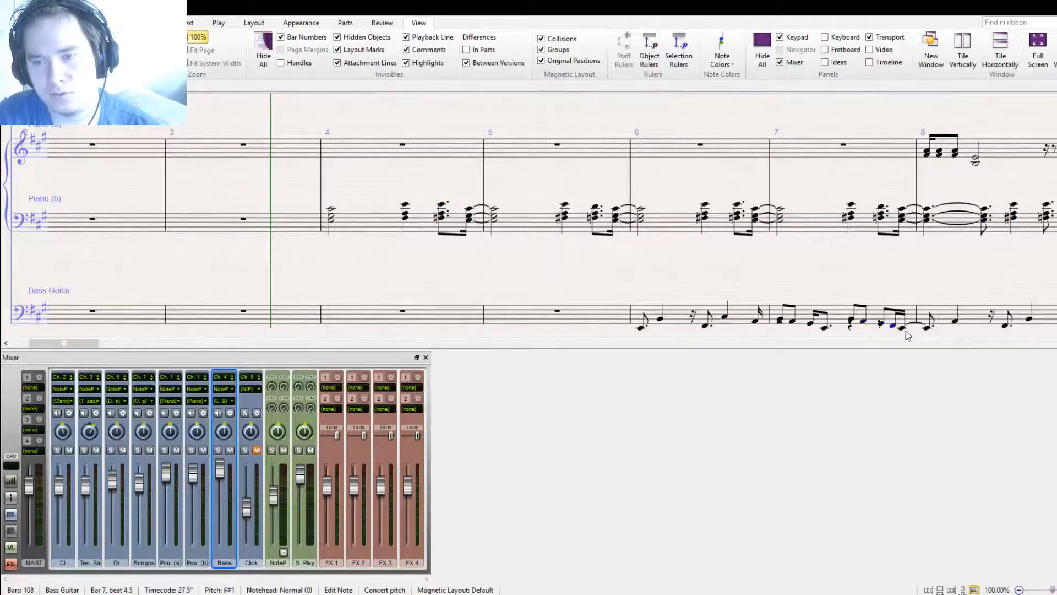
# Rewrite beat 4 of bar 7 in the bass guitar as a sixteenth-note G#1 followed by a dotted-eighth B1
pyautogui.press('Left')
pyautogui.press('Left')
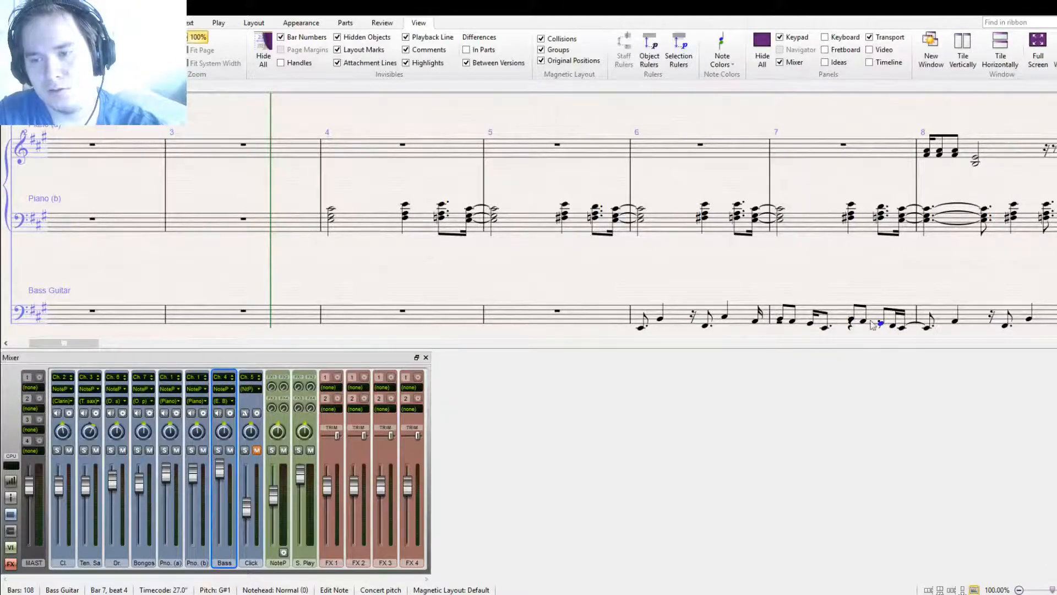
pyautogui.press('Right')
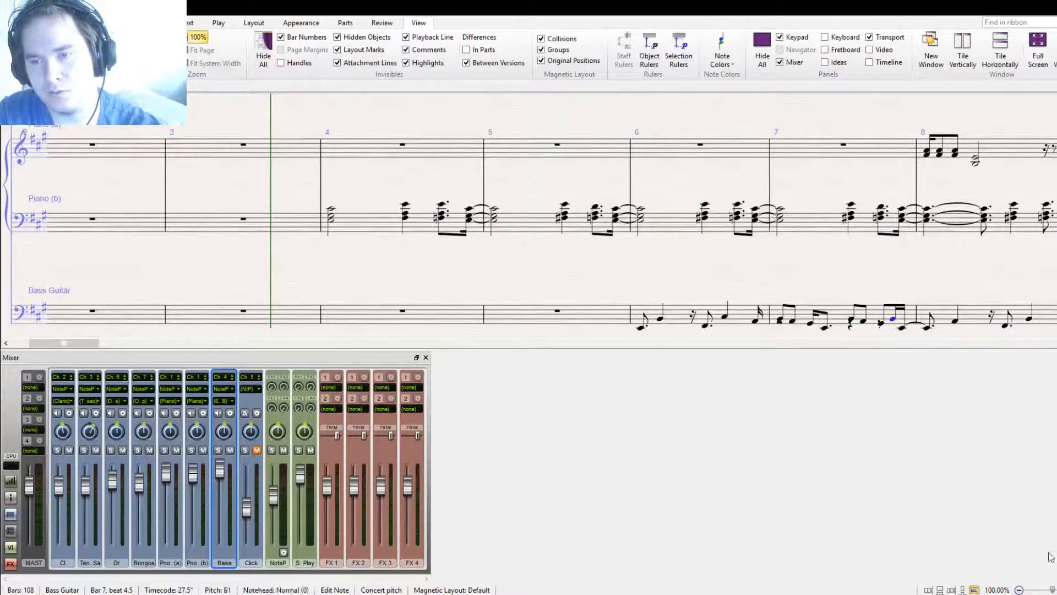
pyautogui.press('3')
pyautogui.click(881, 324)
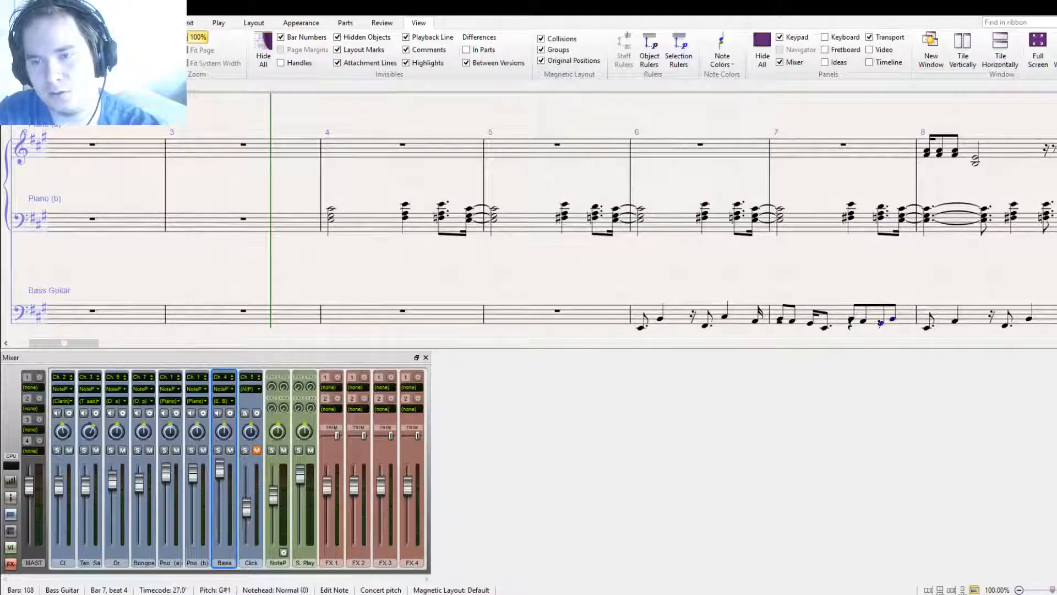
pyautogui.click(1038, 567)
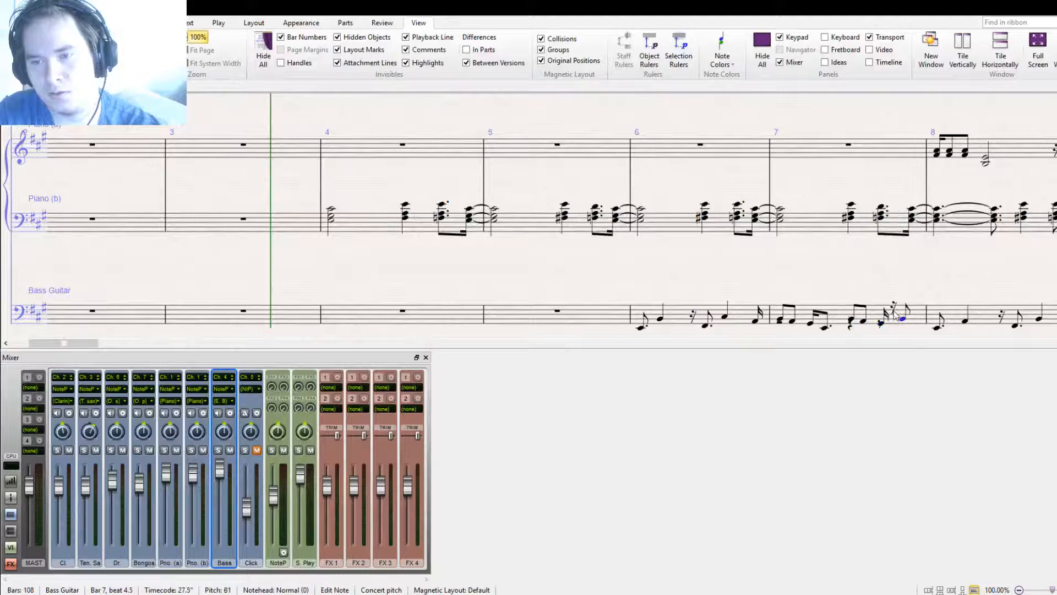
pyautogui.press('b')
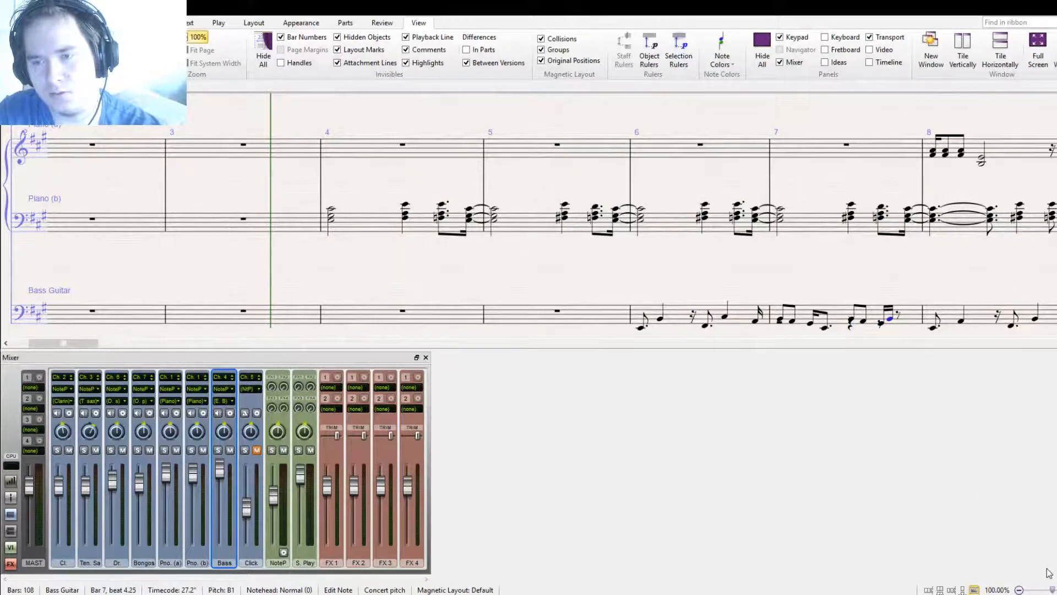
pyautogui.click(1051, 557)
pyautogui.click(1046, 569)
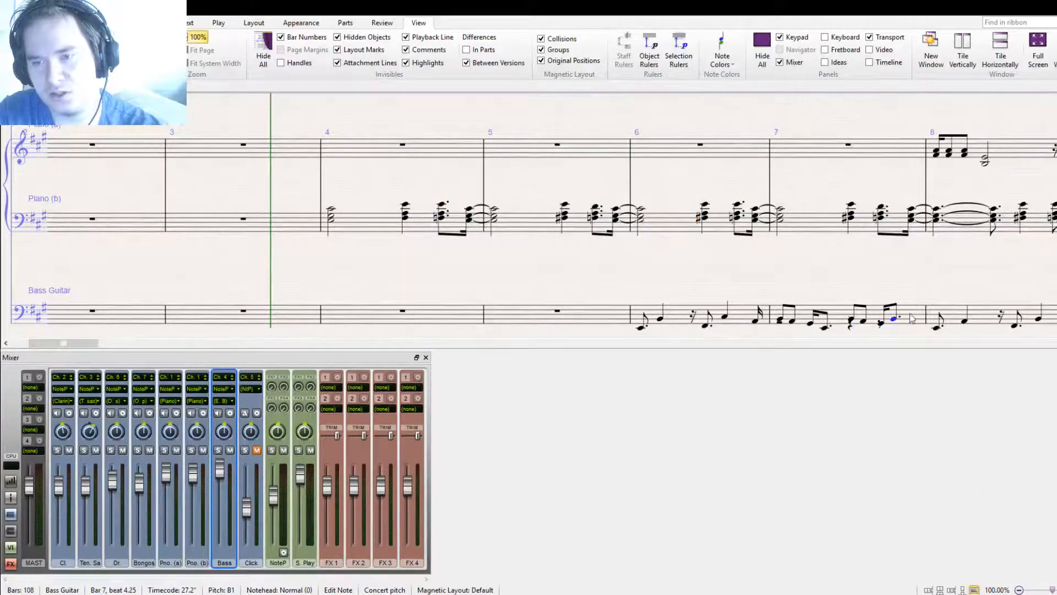
# Play back the score from bar 3 into bar 8 to listen to the bass entry with the piano
pyautogui.moveTo(885, 337); pyautogui.dragTo(817, 286)
pyautogui.press('space')
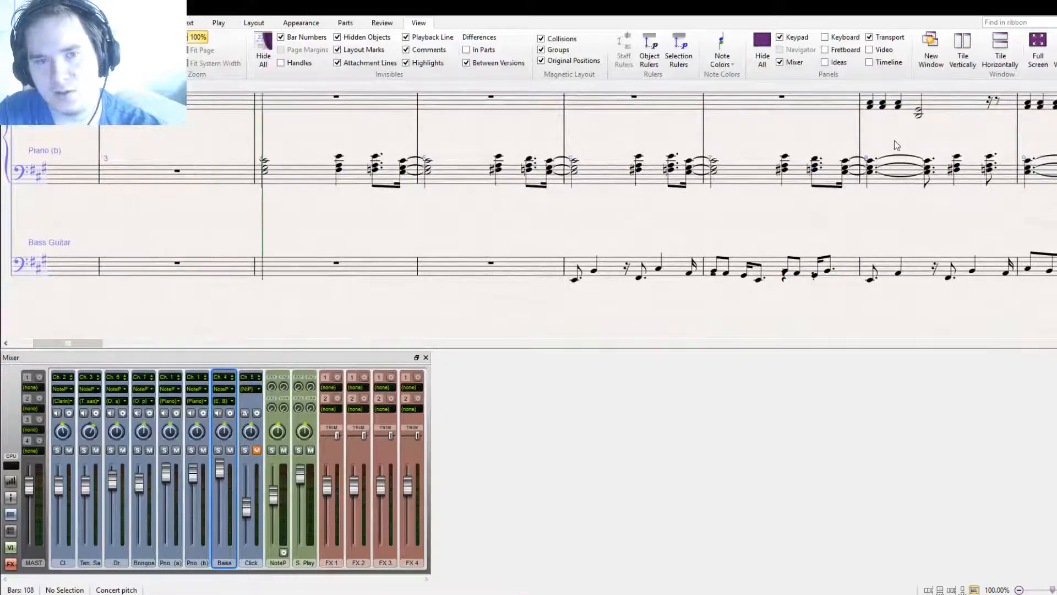
pyautogui.press('space')
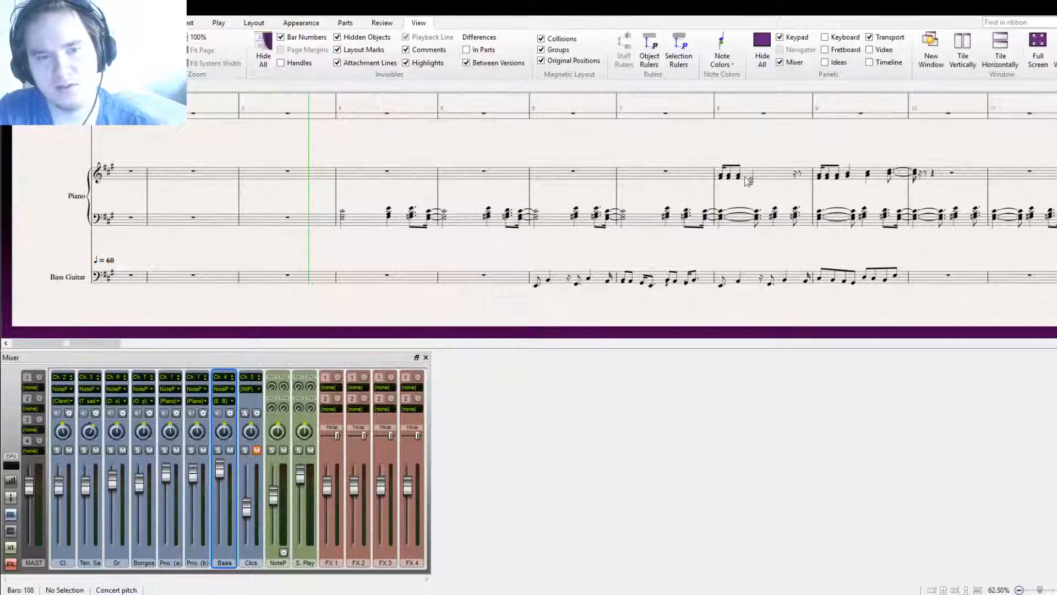
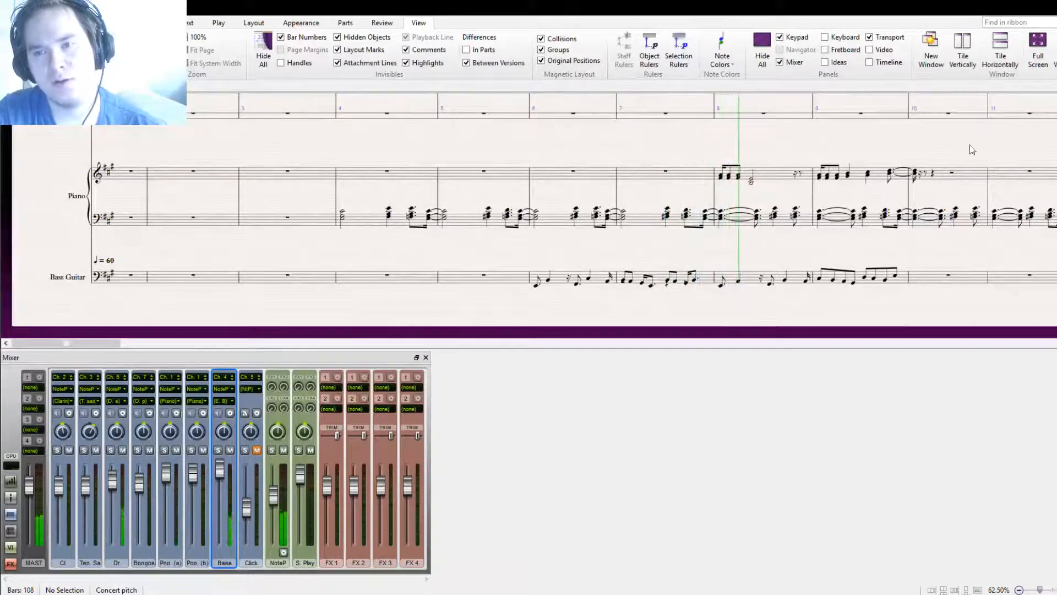
pyautogui.press('space')
# Audition the bass guitar notes of bar 6 one by one
pyautogui.moveTo(898, 289); pyautogui.dragTo(618, 294)
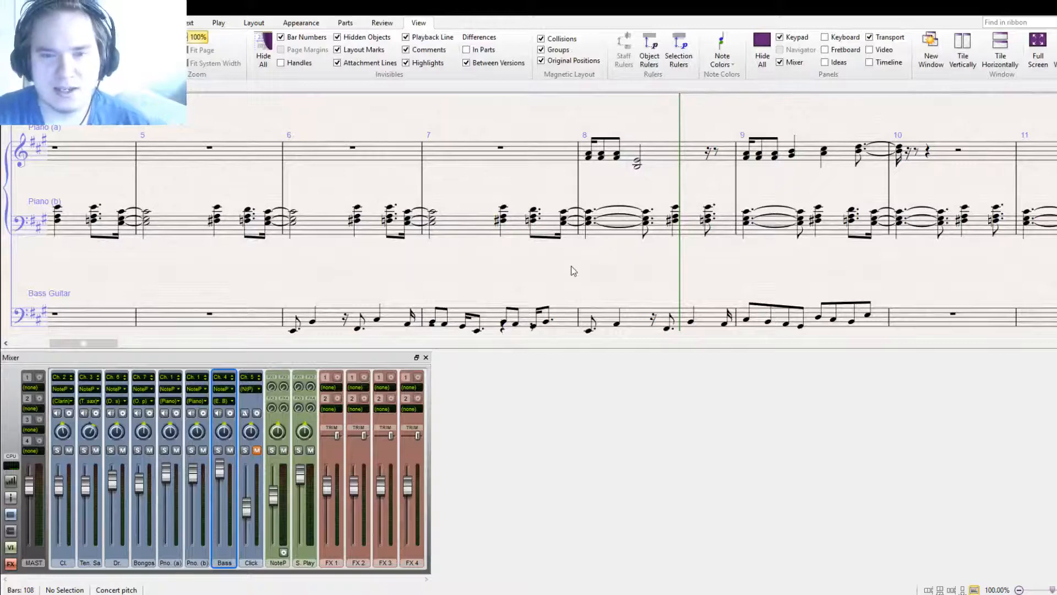
pyautogui.moveTo(640, 268); pyautogui.dragTo(761, 221)
pyautogui.click(415, 285)
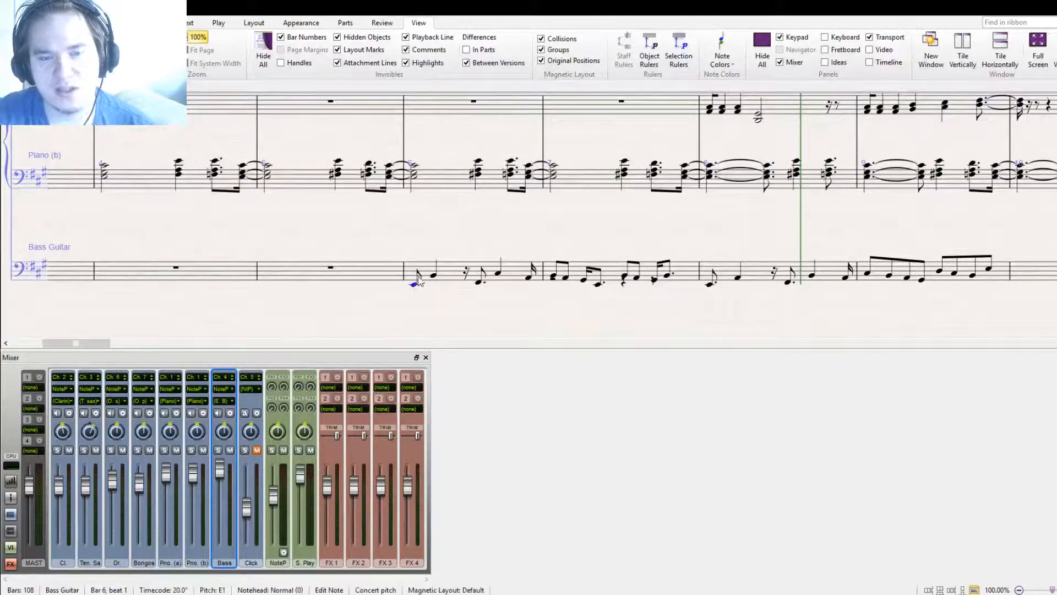
pyautogui.click(435, 278)
pyautogui.click(478, 284)
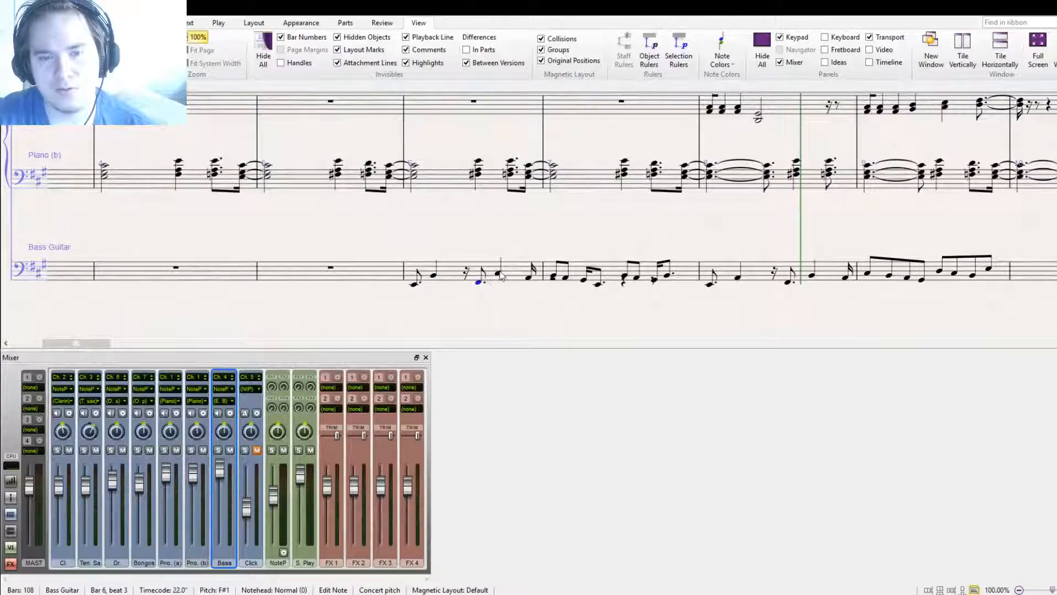
pyautogui.click(498, 273)
pyautogui.click(527, 279)
# Copy the bass guitar pattern of bar 6 over bar 7
pyautogui.click(518, 275)
pyautogui.hotkey('ctrl', 'c')
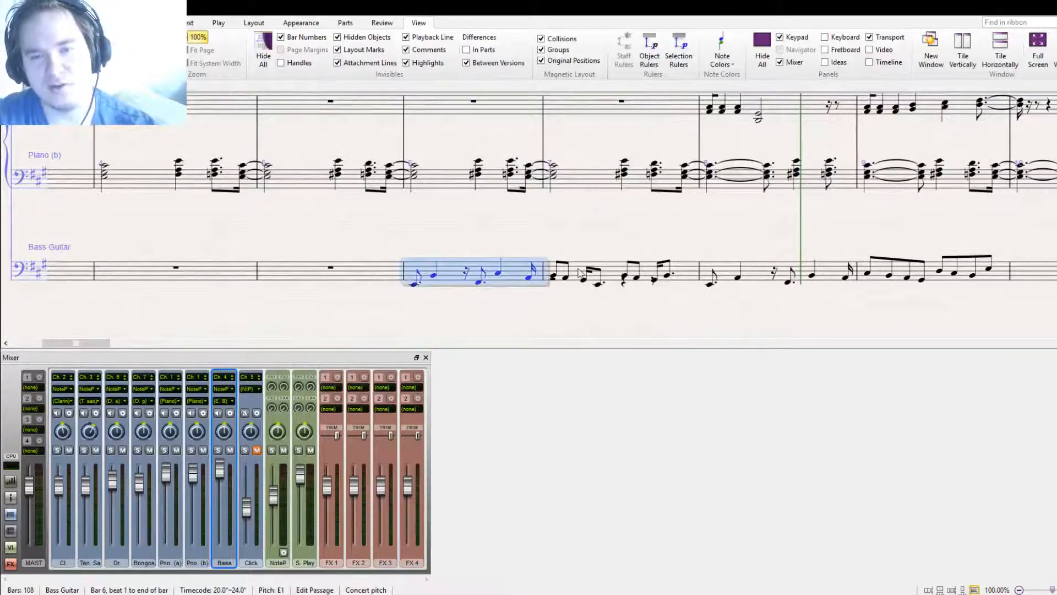
pyautogui.click(578, 272)
pyautogui.hotkey('ctrl', 'v')
# In bass bar 7, add a quarter note at beat 2.75 one step above the preceding B1 and raise the note at beat 3.75 one step
pyautogui.click(572, 275)
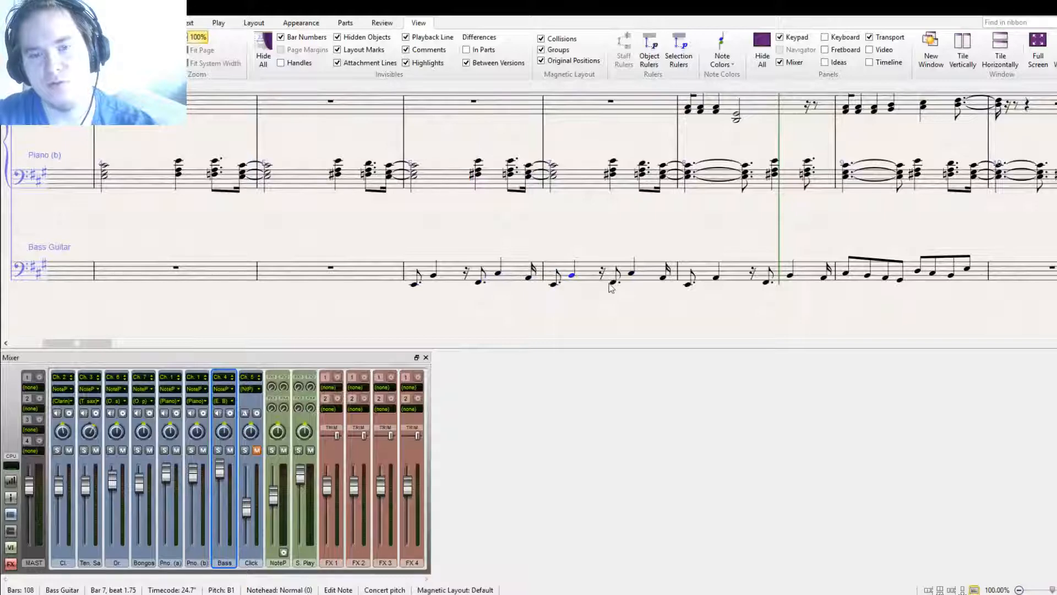
pyautogui.press('r')
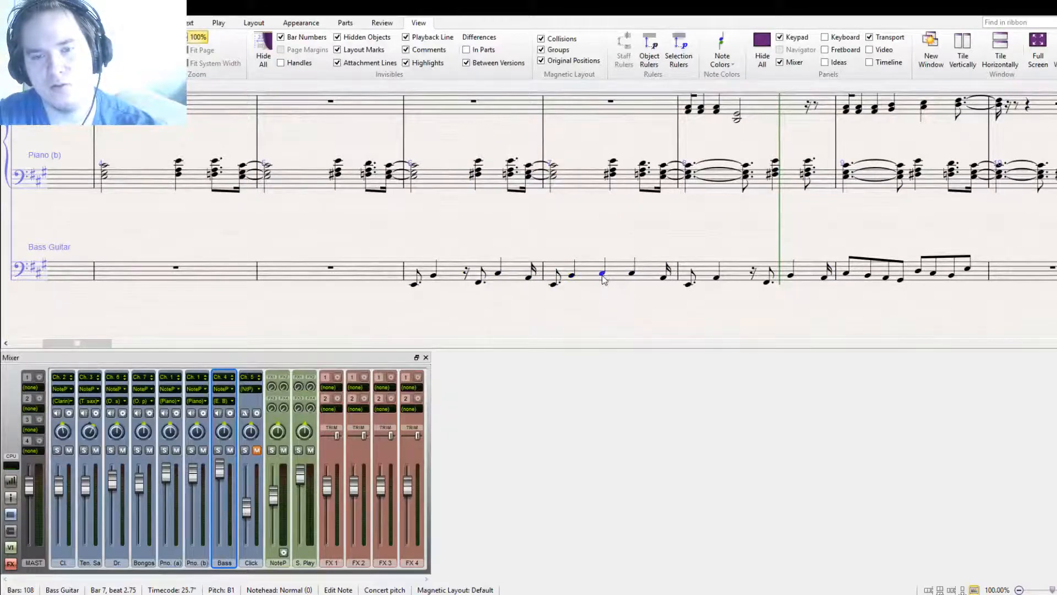
pyautogui.press('Up')
pyautogui.press('x')
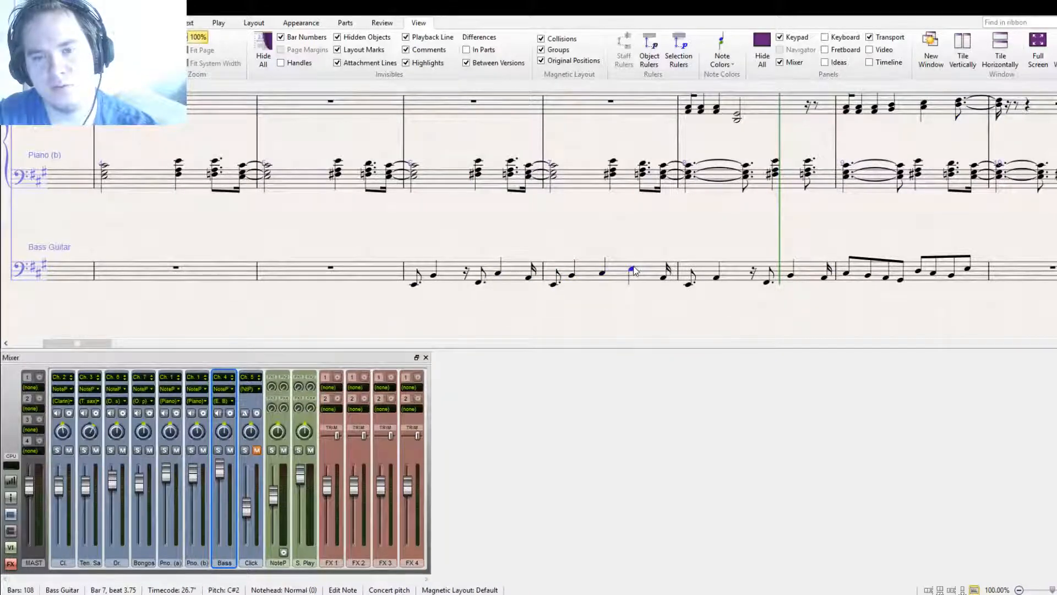
# Set the Bass Guitar note at bar 7, beat 3.75 to F#1, keeping the following sixteenth on A1
pyautogui.press('Up')
pyautogui.press('Up')
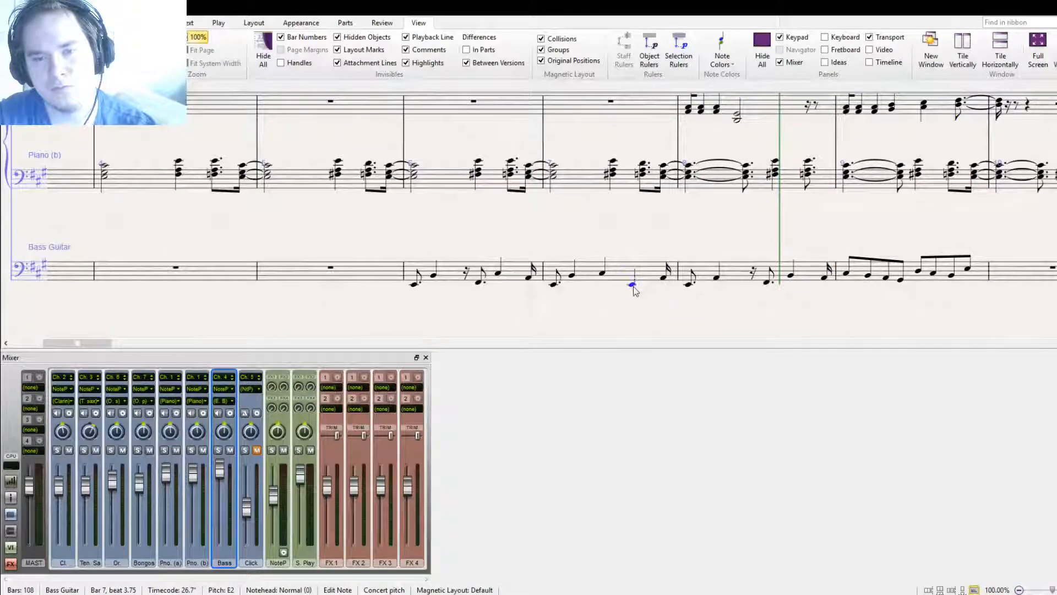
pyautogui.press('Escape')
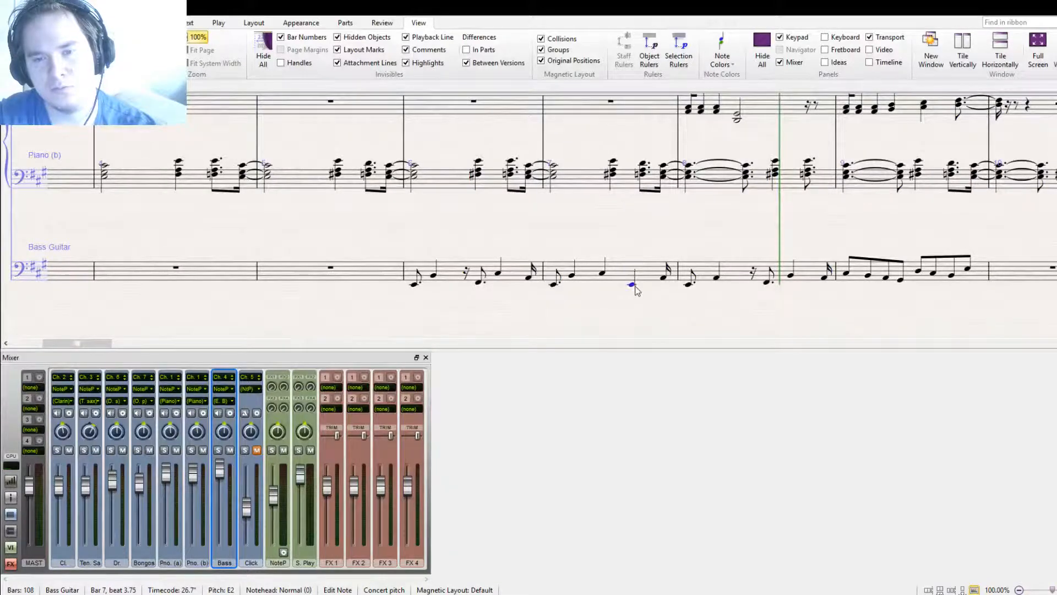
pyautogui.click(663, 279)
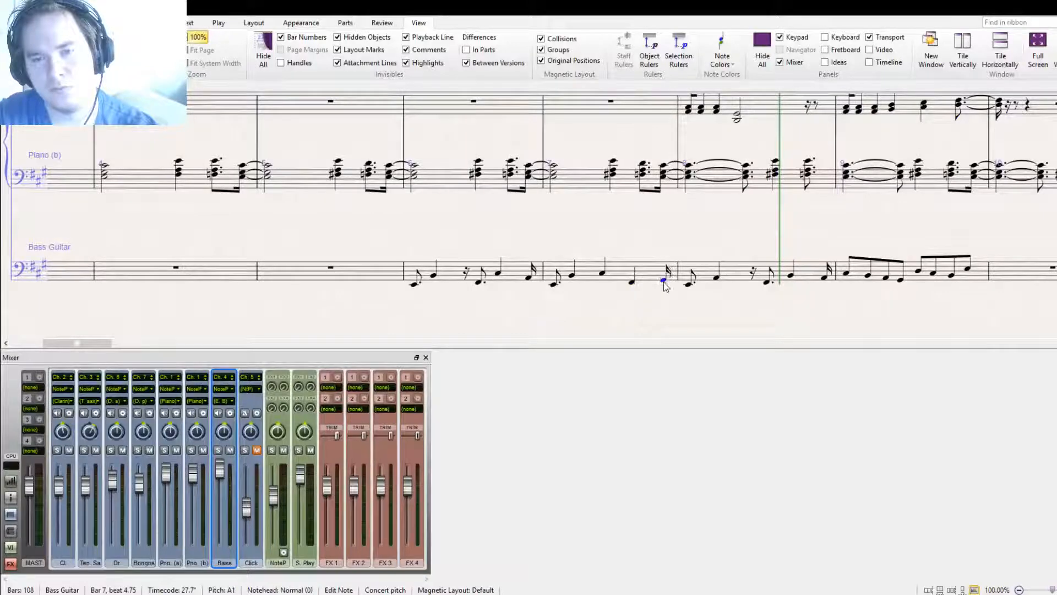
pyautogui.moveTo(664, 283); pyautogui.dragTo(663, 279)
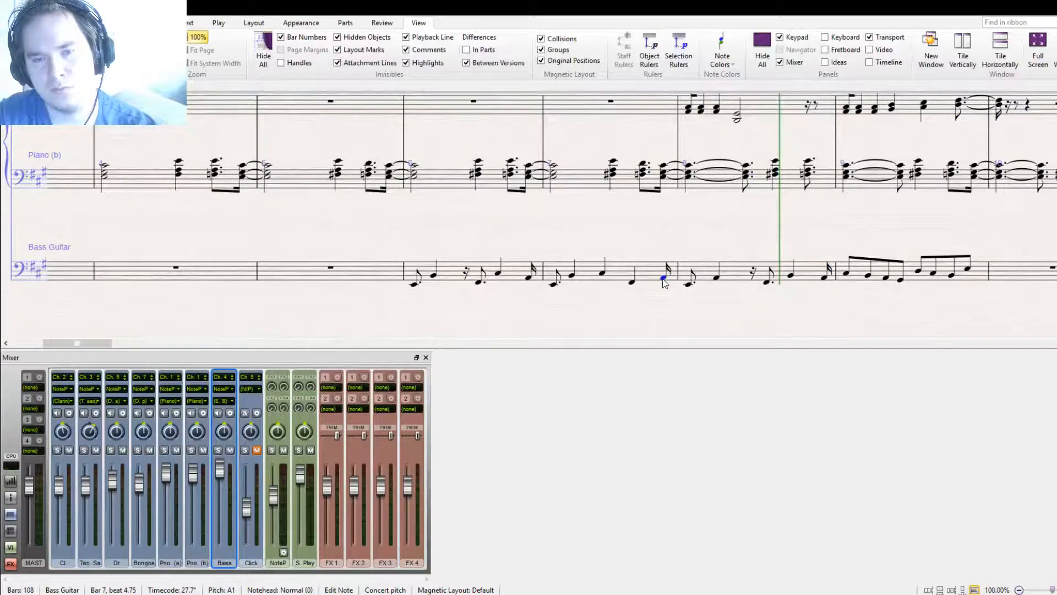
# Audition the Bass Guitar notes of bar 7 one after another
pyautogui.click(554, 284)
pyautogui.click(572, 275)
pyautogui.click(602, 274)
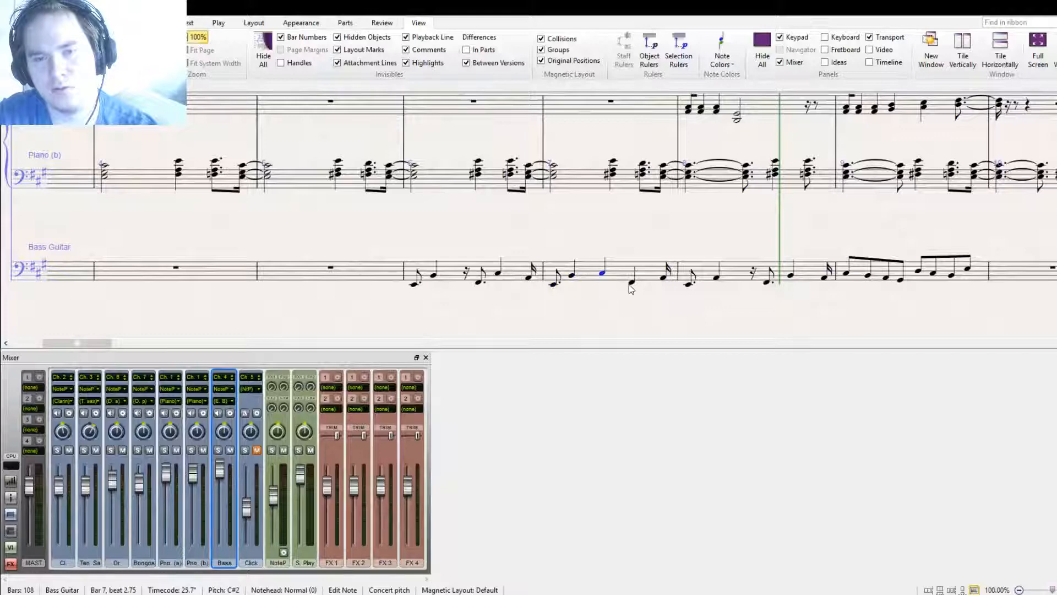
pyautogui.click(631, 283)
pyautogui.click(663, 279)
pyautogui.click(645, 299)
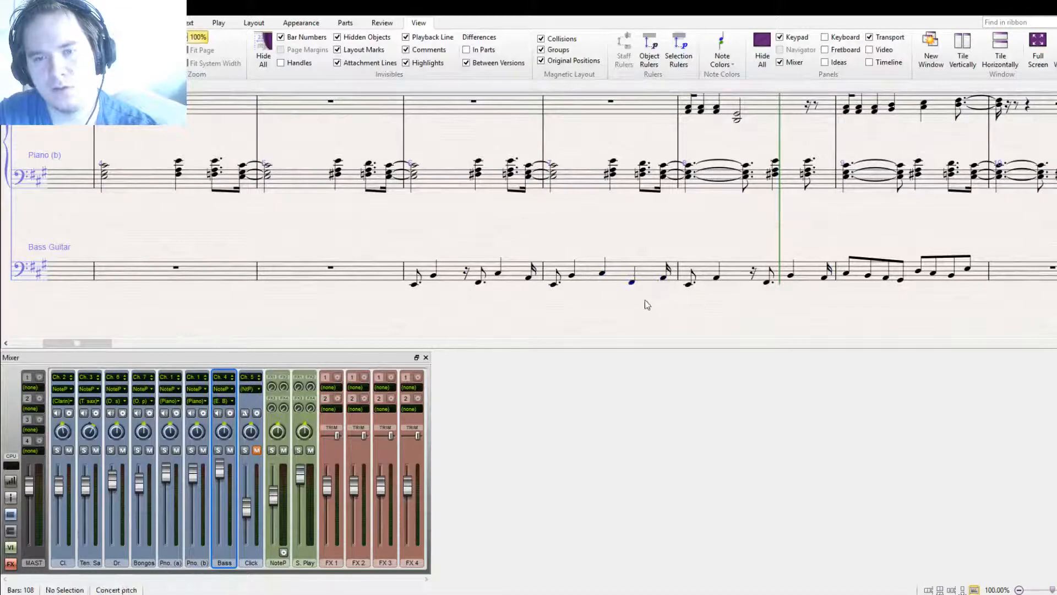
# Move the playback line back to the start of bar 6
pyautogui.press('[')
pyautogui.press(']')
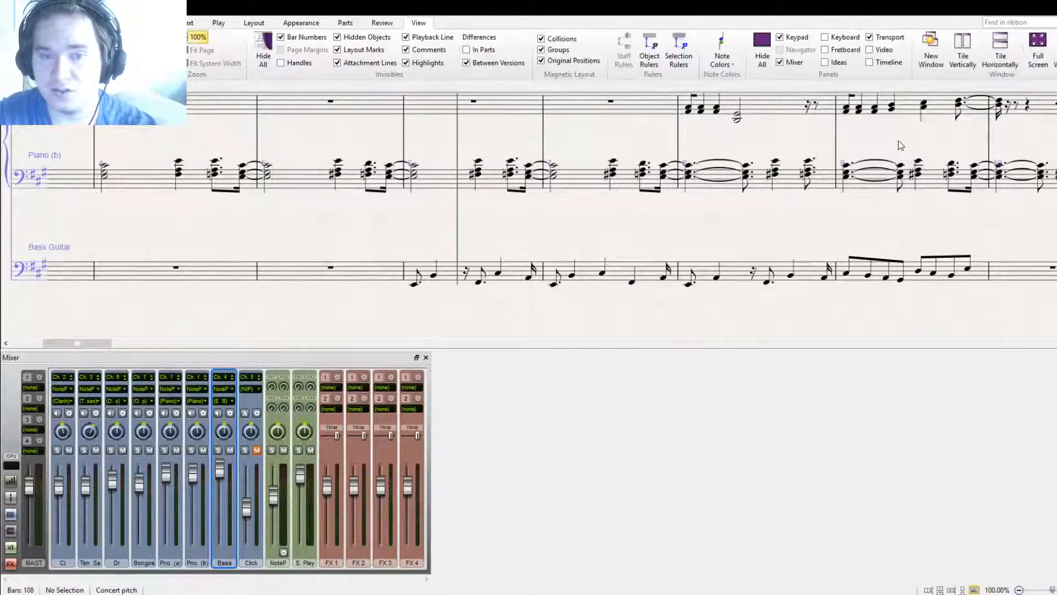
pyautogui.press('[')
# Shorten the bass C#2 at bar 7, beat 2.75 to a dotted eighth and place F#1 at beat 3.5 as a dotted quarter
pyautogui.click(632, 283)
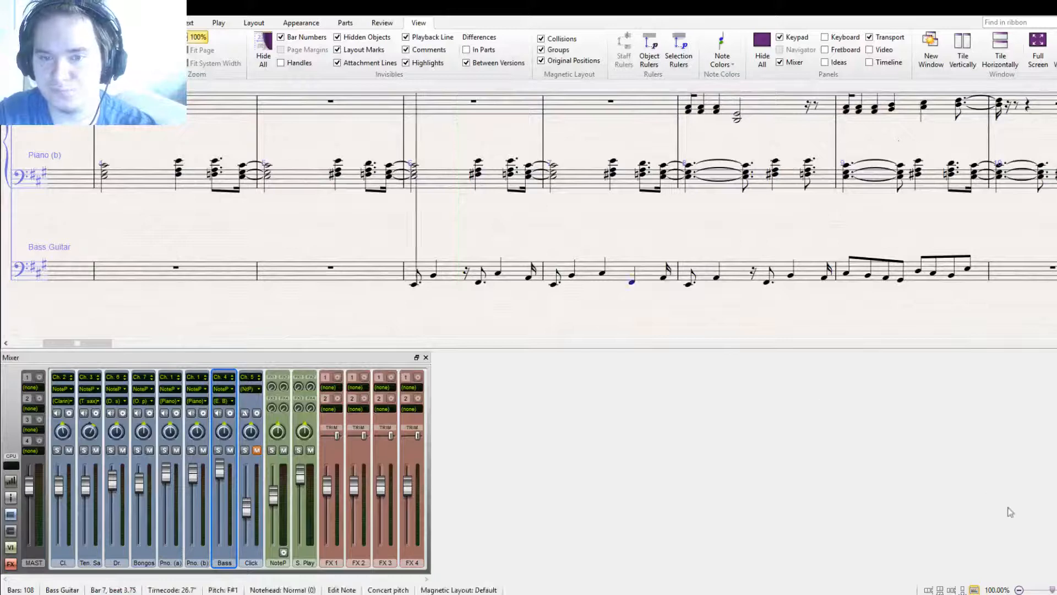
pyautogui.click(604, 275)
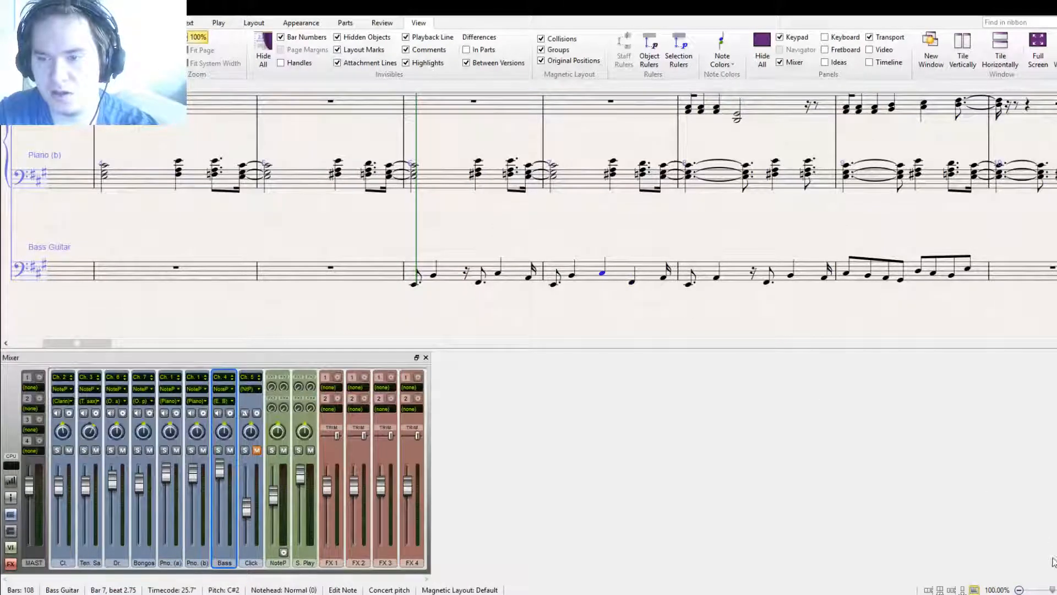
pyautogui.press('3')
pyautogui.press('Right')
pyautogui.press('Right')
pyautogui.hotkey('ctrl', 'c')
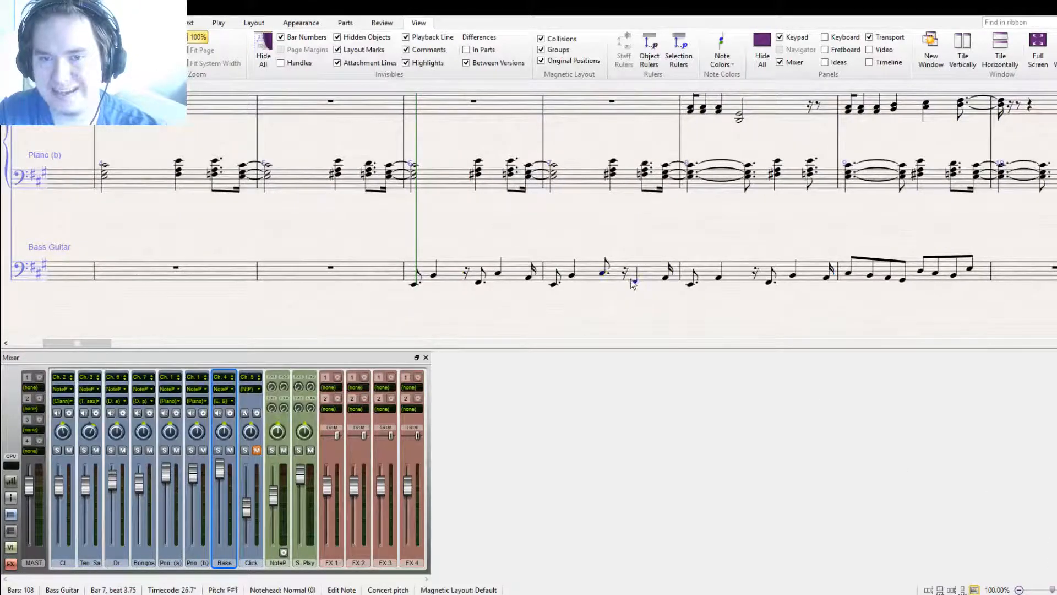
pyautogui.press('Left')
pyautogui.hotkey('ctrl', 'v')
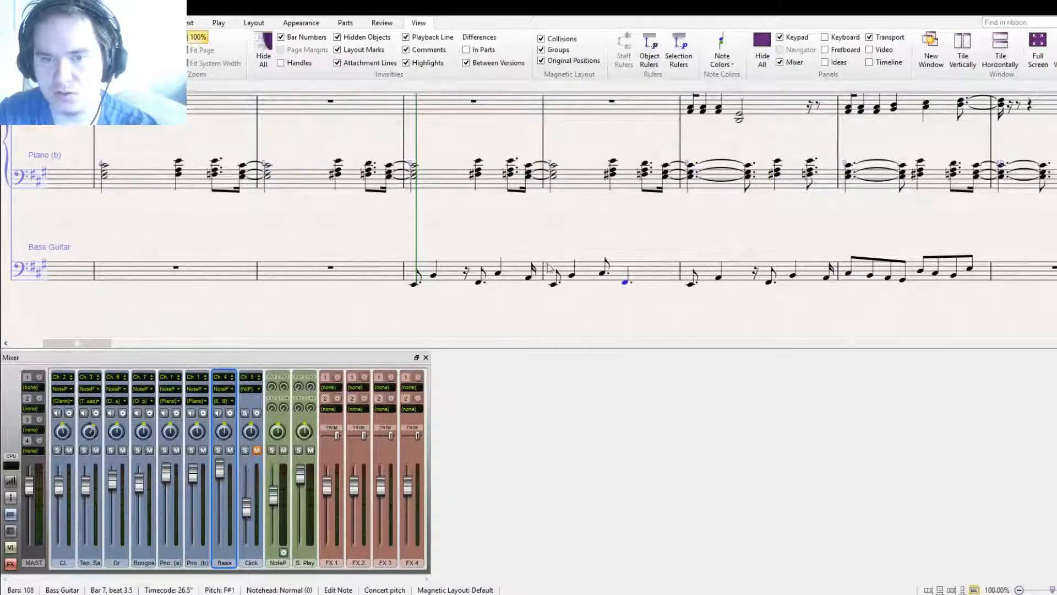
# Rewind the playback line to a point before bar 6 and play the score to hear the revised bass line
pyautogui.click(543, 282)
pyautogui.press('[')
pyautogui.press('[')
pyautogui.press('[')
pyautogui.press(']')
pyautogui.press(']')
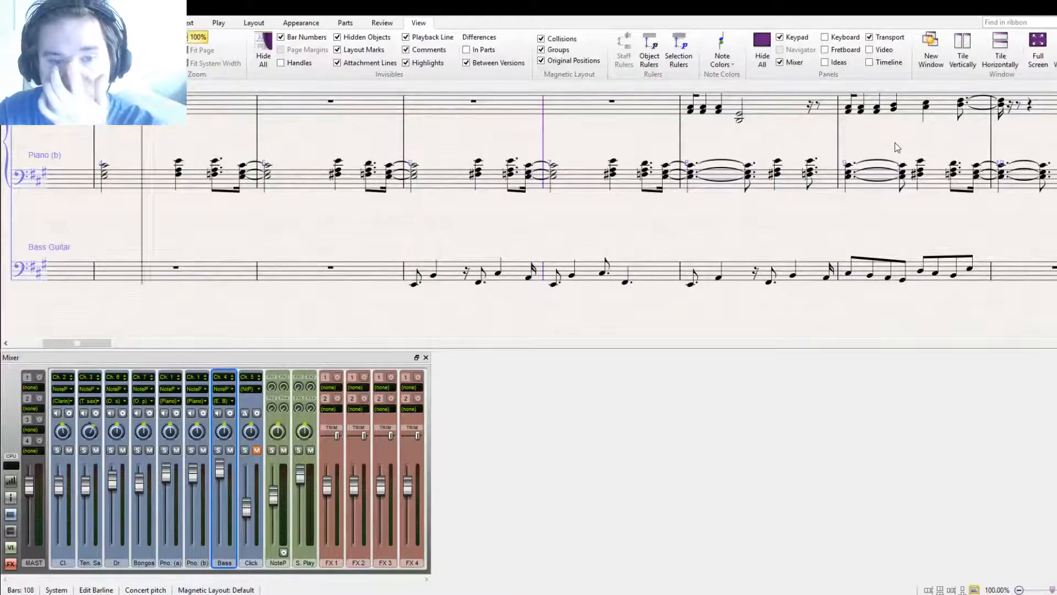
pyautogui.press('[')
pyautogui.press('[')
pyautogui.press('space')
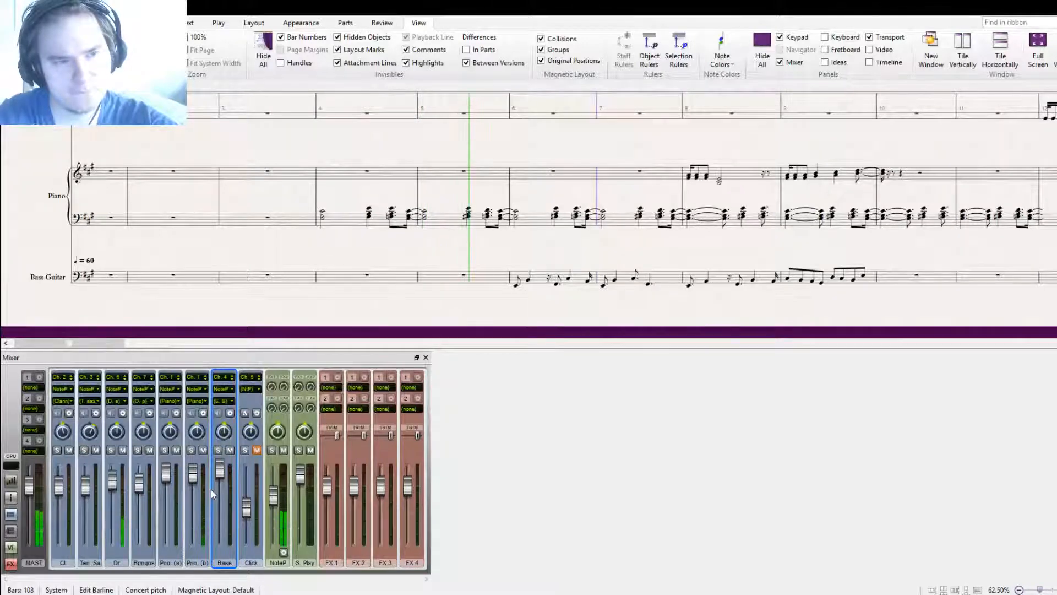
# Raise the master and NoteP volume faders slightly, close the Mixer and stop playback
pyautogui.click(31, 485)
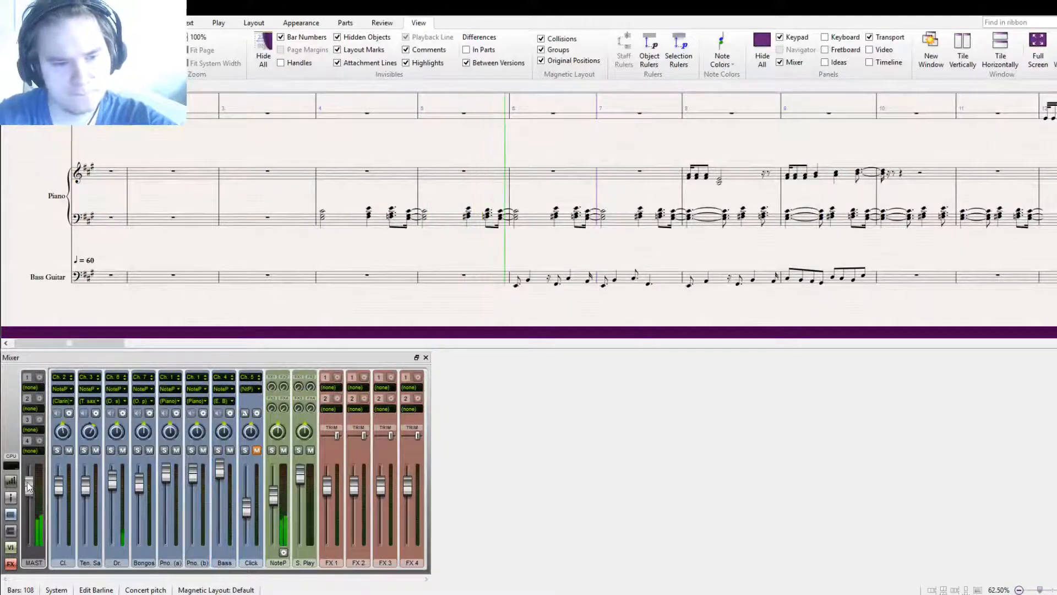
pyautogui.click(272, 494)
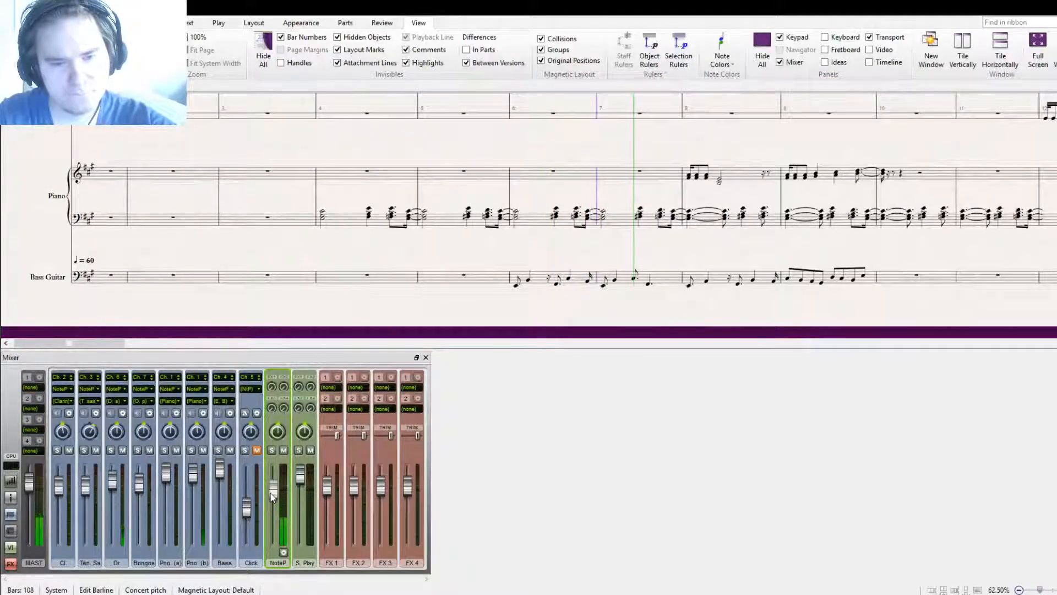
pyautogui.click(425, 358)
pyautogui.press('space')
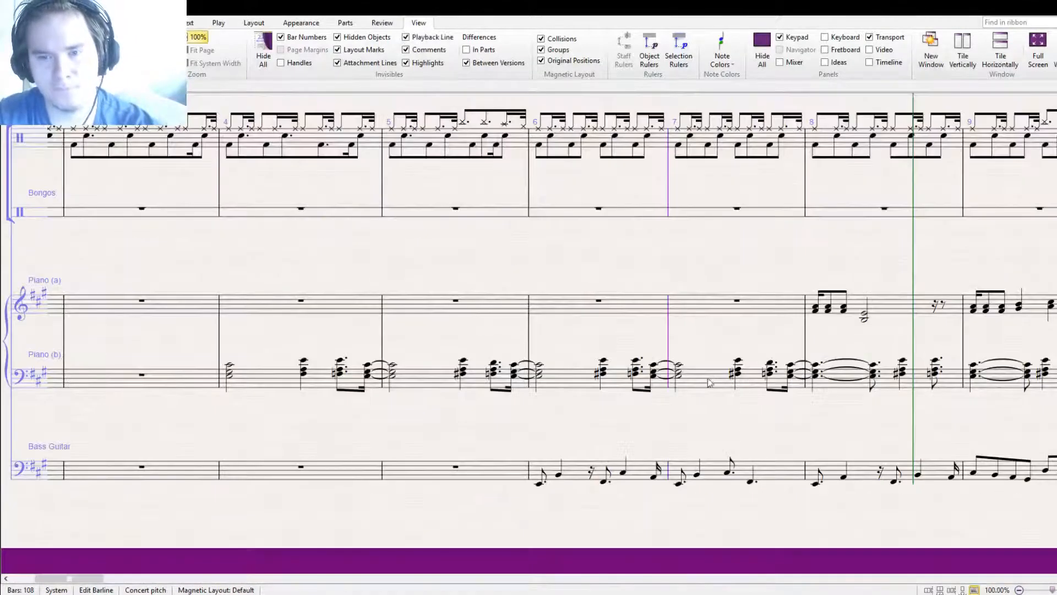
# Raise the top note of the first Piano (a) chord in bar 8 to B4
pyautogui.moveTo(736, 329); pyautogui.dragTo(538, 322)
pyautogui.click(621, 300)
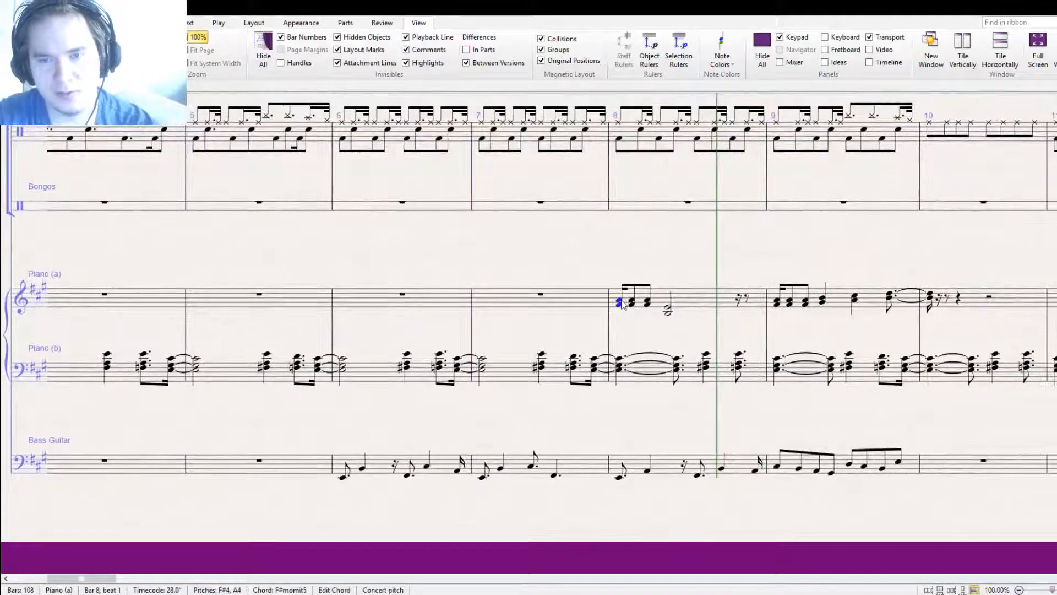
pyautogui.press('Escape')
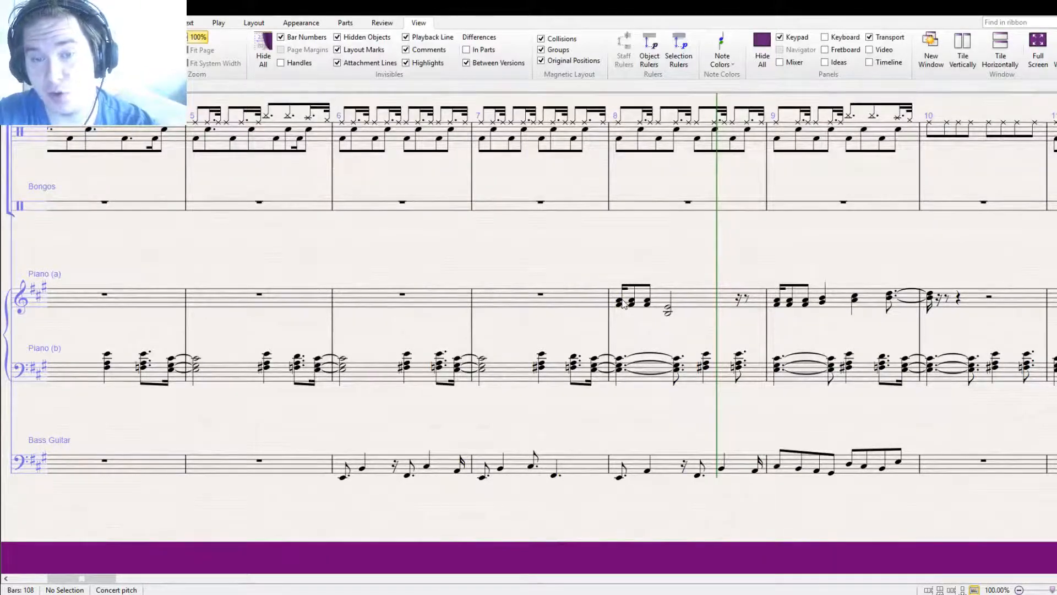
pyautogui.click(621, 302)
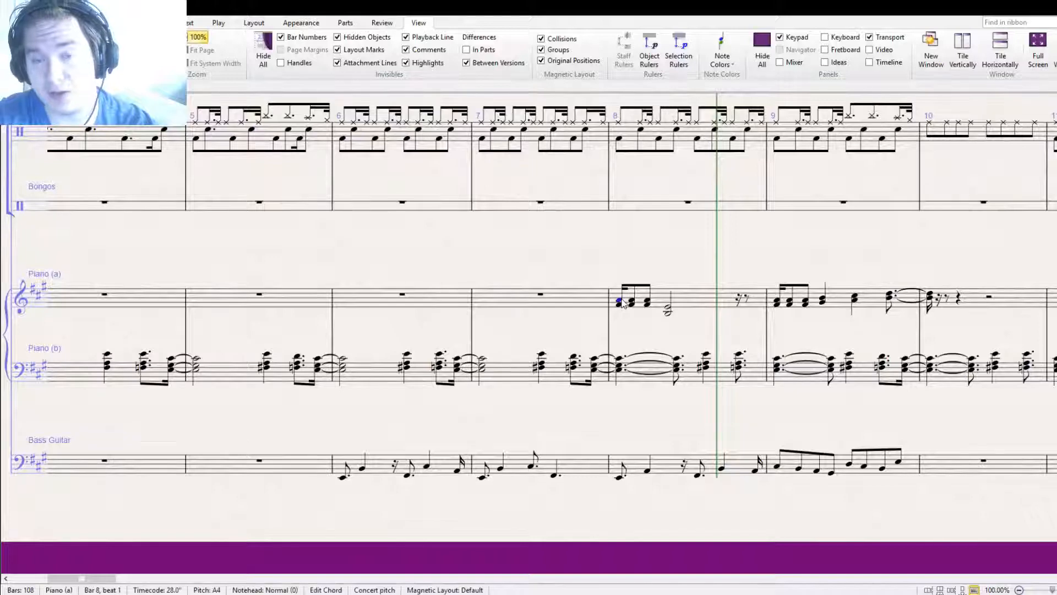
# Change the second Piano (a) chord in bar 8, at beat 1.25, to A4 and D5, auditioning it after the first chord
pyautogui.click(633, 299)
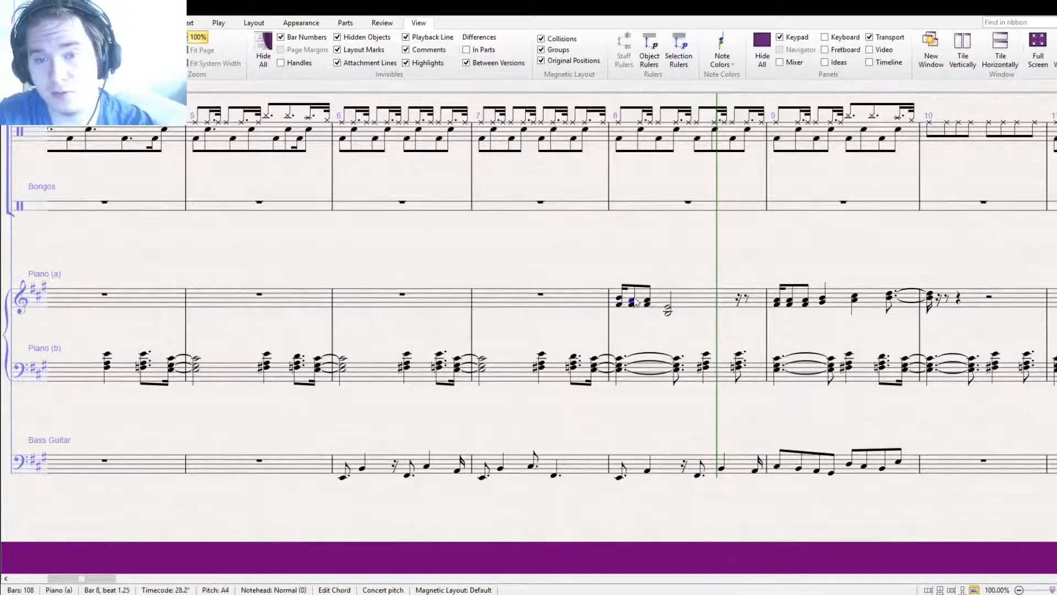
pyautogui.press('Up')
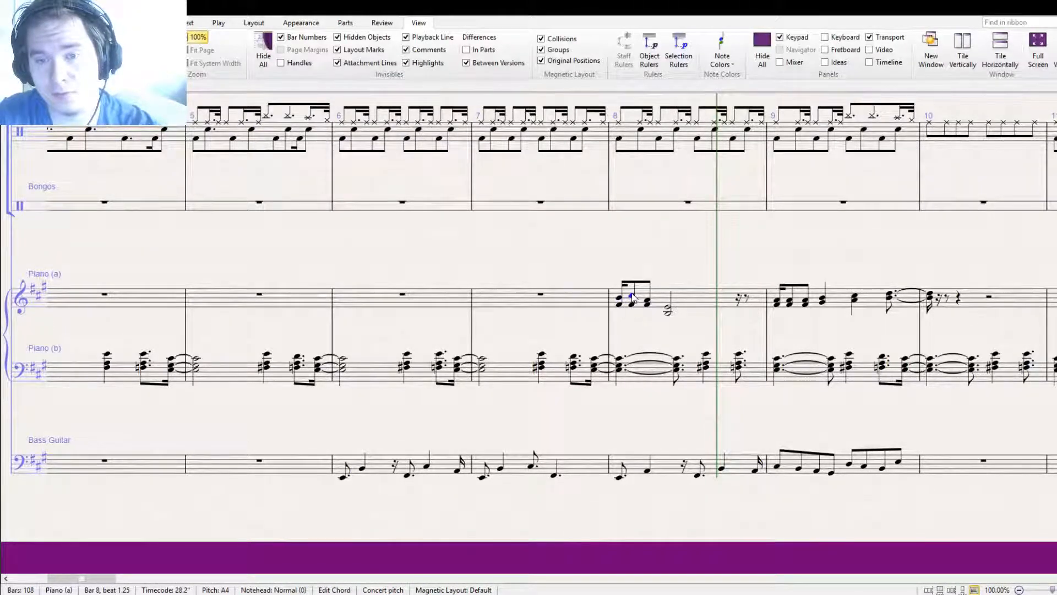
pyautogui.click(632, 306)
pyautogui.press('Up')
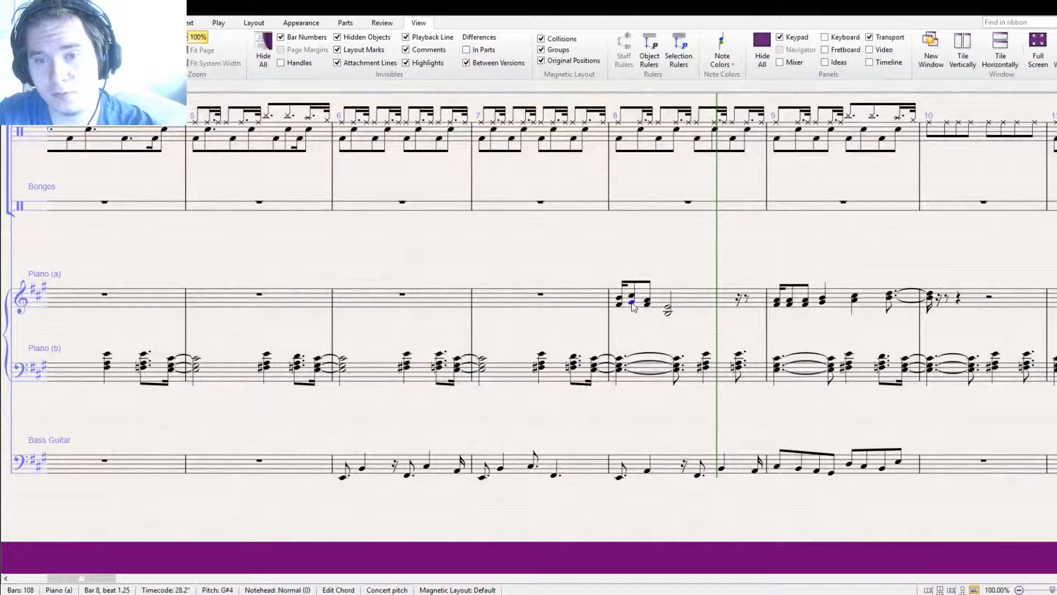
pyautogui.moveTo(633, 307); pyautogui.dragTo(636, 299)
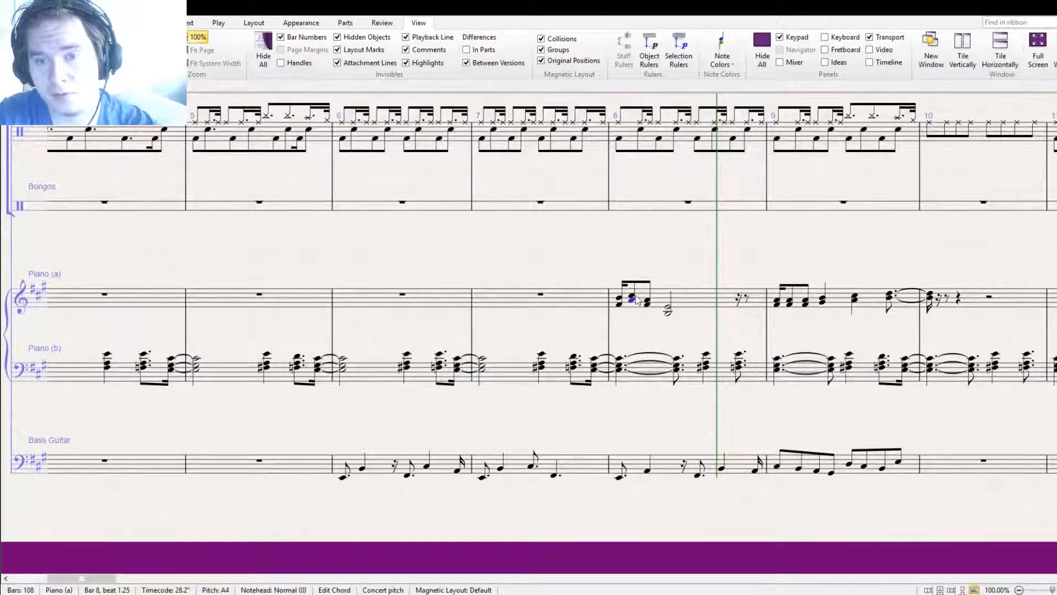
pyautogui.press('Up')
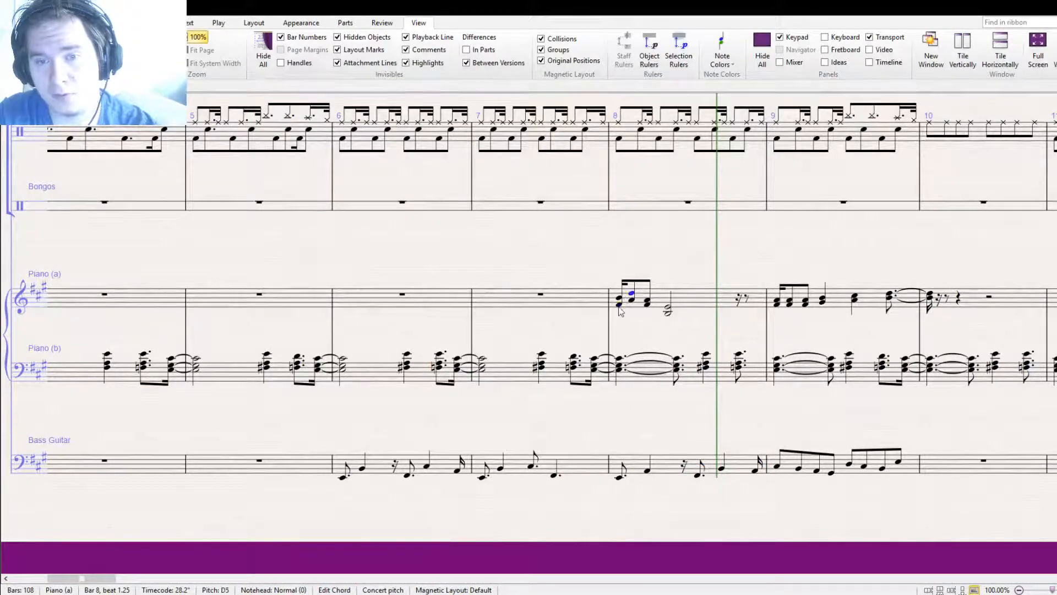
pyautogui.doubleClick(618, 306)
pyautogui.doubleClick(633, 302)
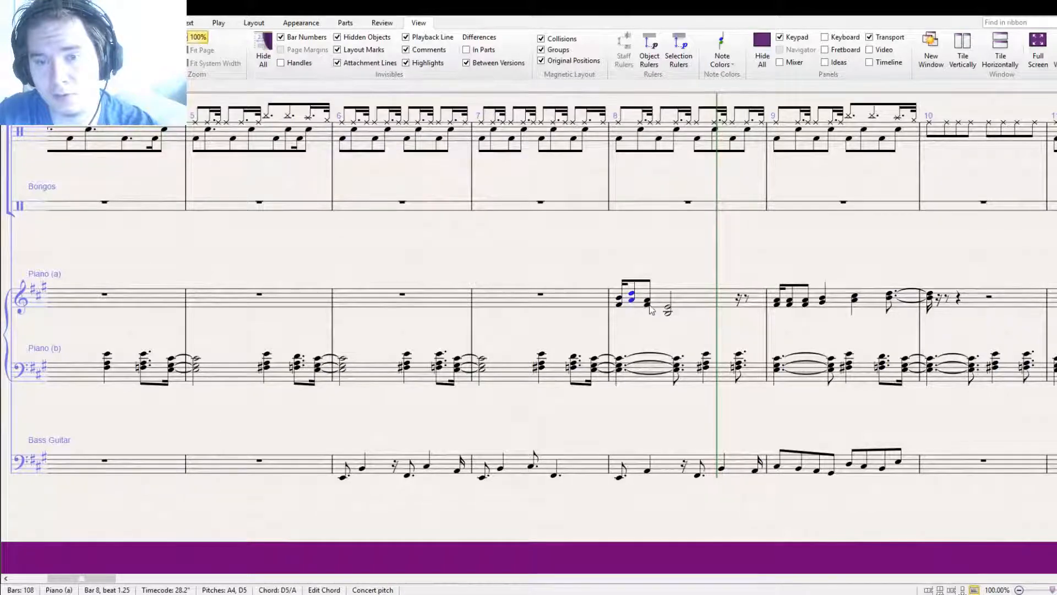
# Change the third Piano (a) chord in bar 8 to B4 and E5, flipping the beamed group's stems downward
pyautogui.doubleClick(649, 307)
pyautogui.click(648, 294)
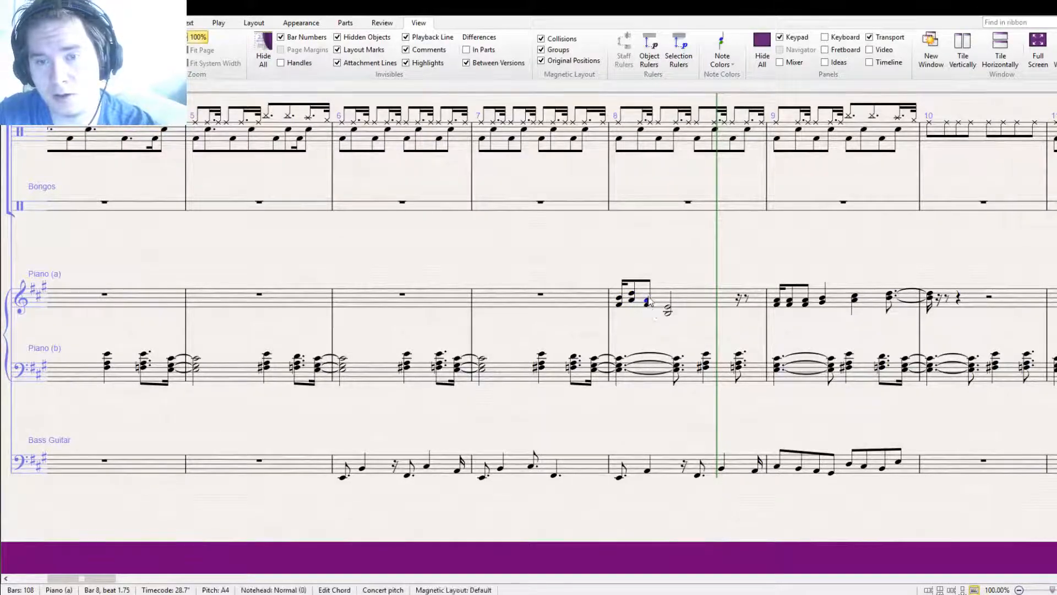
pyautogui.click(650, 301)
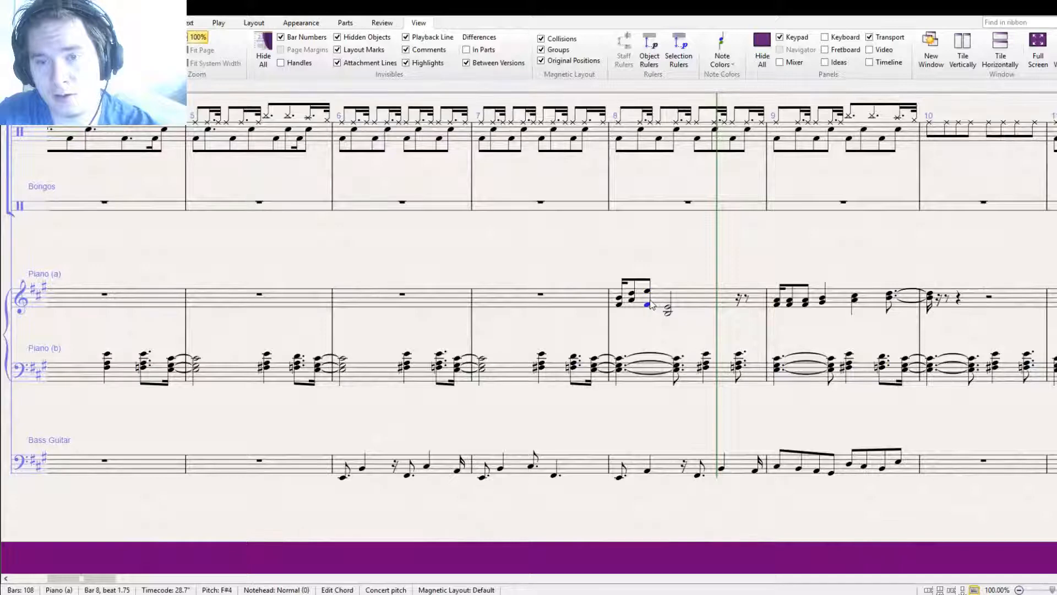
pyautogui.press('x')
pyautogui.moveTo(649, 301); pyautogui.dragTo(648, 296)
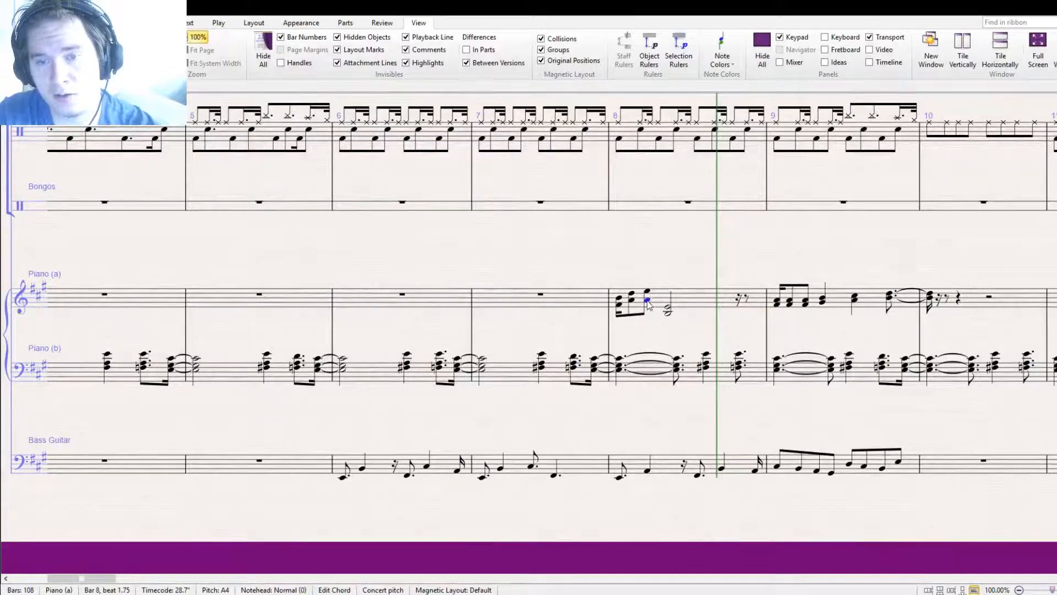
pyautogui.press('Up')
pyautogui.doubleClick(647, 299)
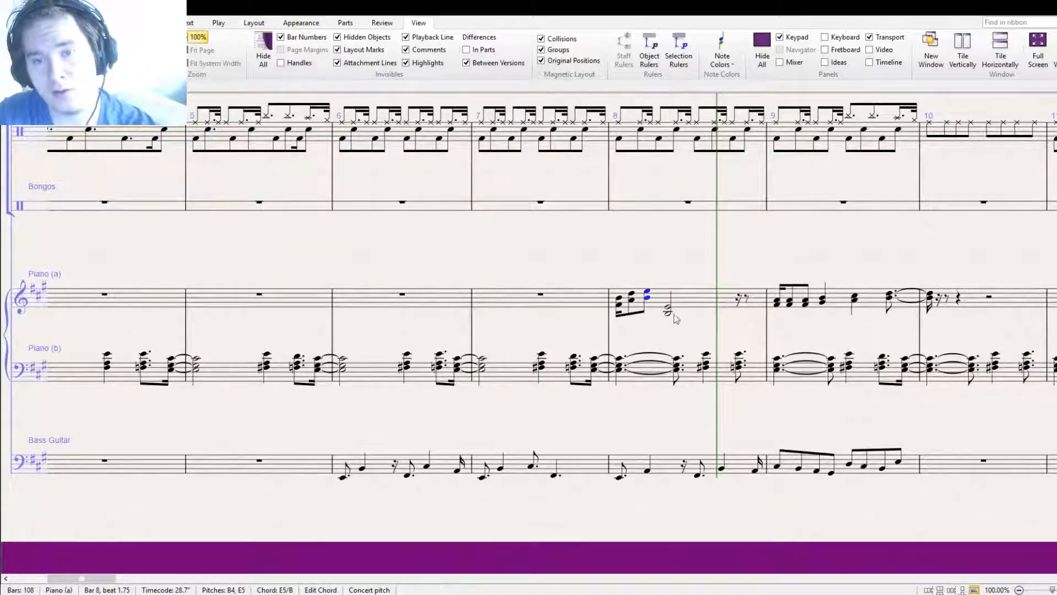
# Raise the half-note Piano (a) chord at bar 8, beat 2.25 to B4 and F#5
pyautogui.doubleClick(668, 311)
pyautogui.hotkey('ctrl', 'Up')
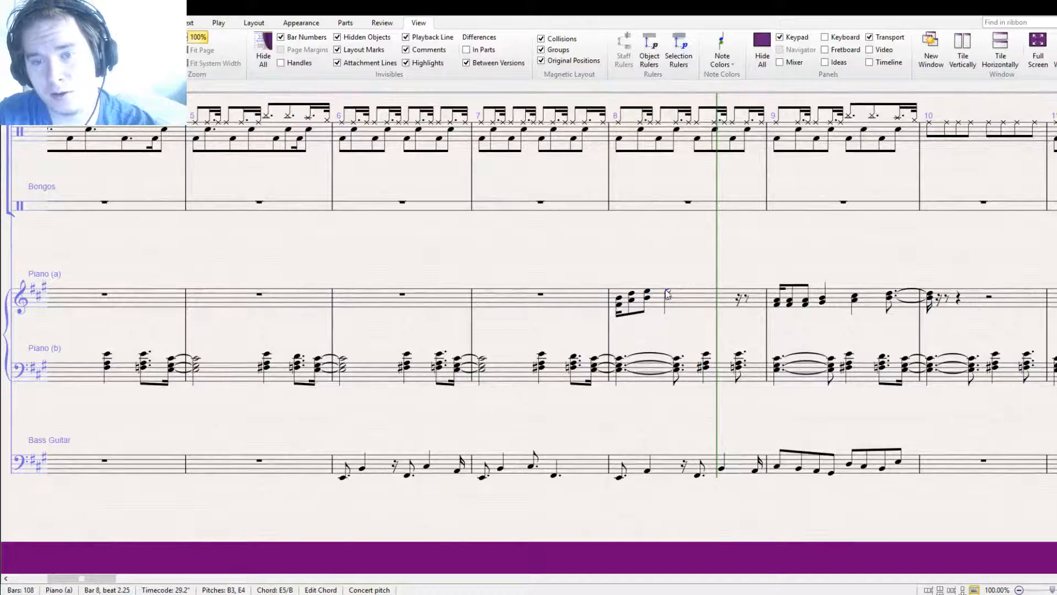
pyautogui.press('Up')
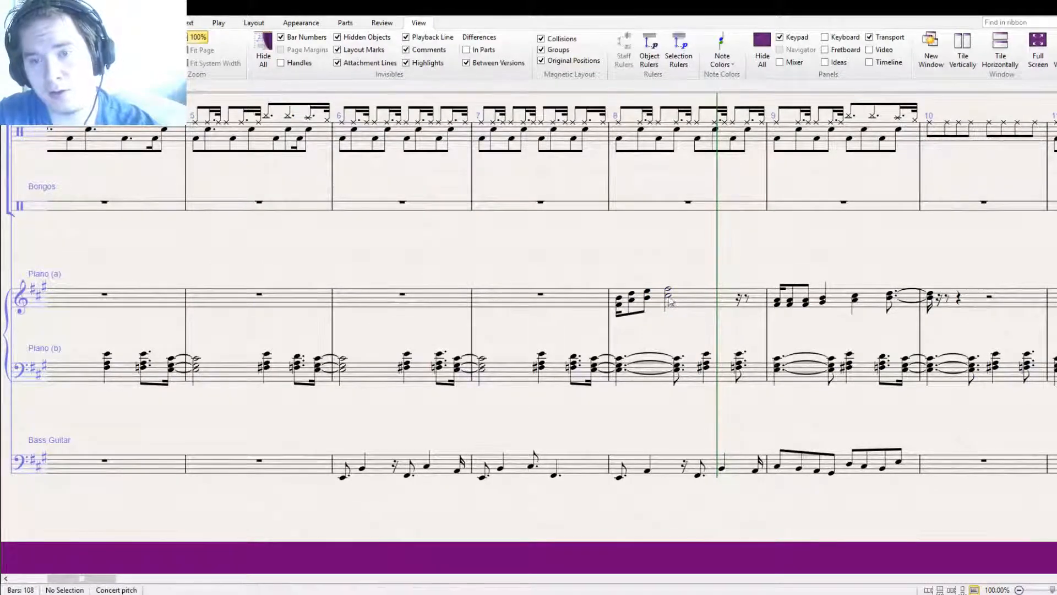
pyautogui.click(669, 304)
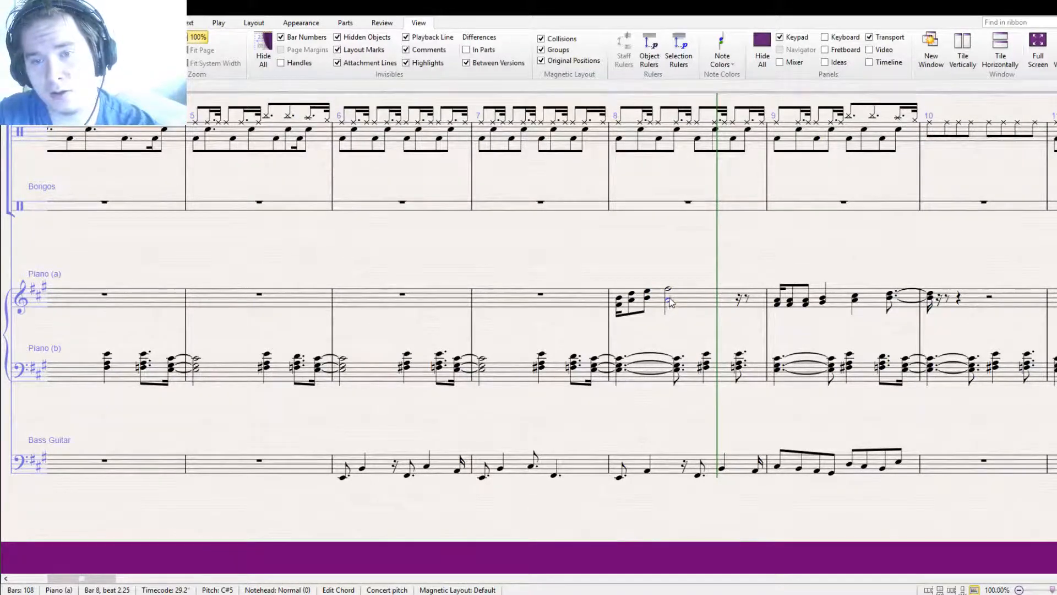
# Audition the four revised Piano (a) chords of bar 8 in order, then clear the selection
pyautogui.click(619, 306)
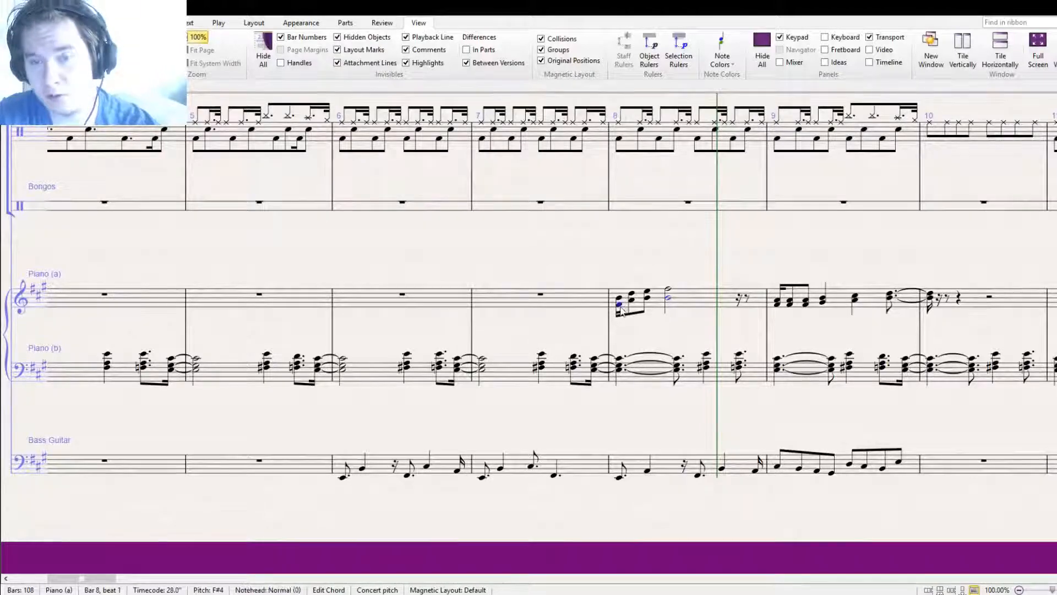
pyautogui.click(620, 306)
pyautogui.doubleClick(633, 301)
pyautogui.doubleClick(647, 299)
pyautogui.click(667, 300)
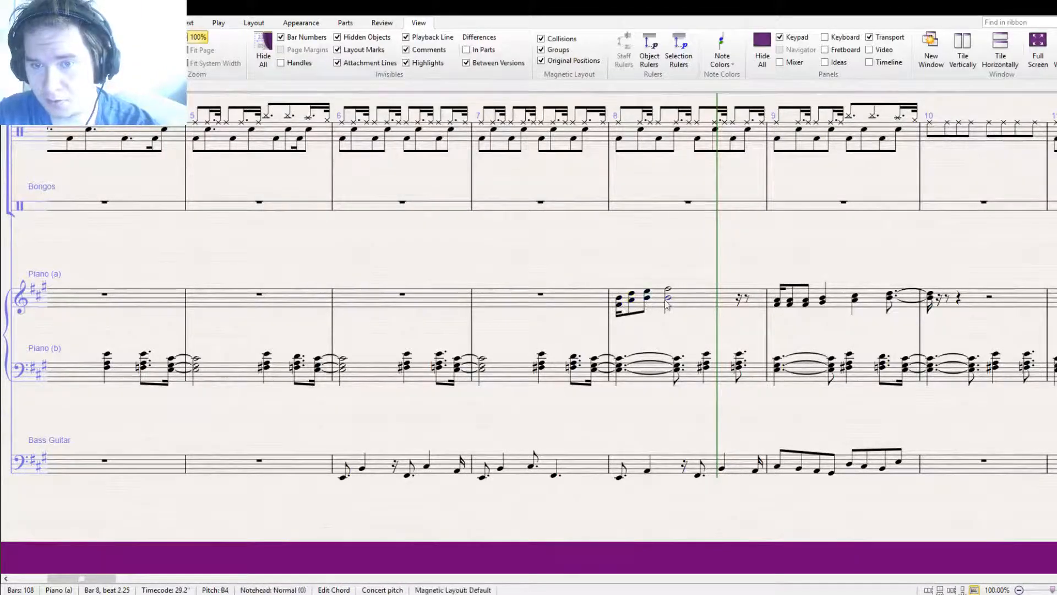
pyautogui.click(667, 301)
pyautogui.click(675, 328)
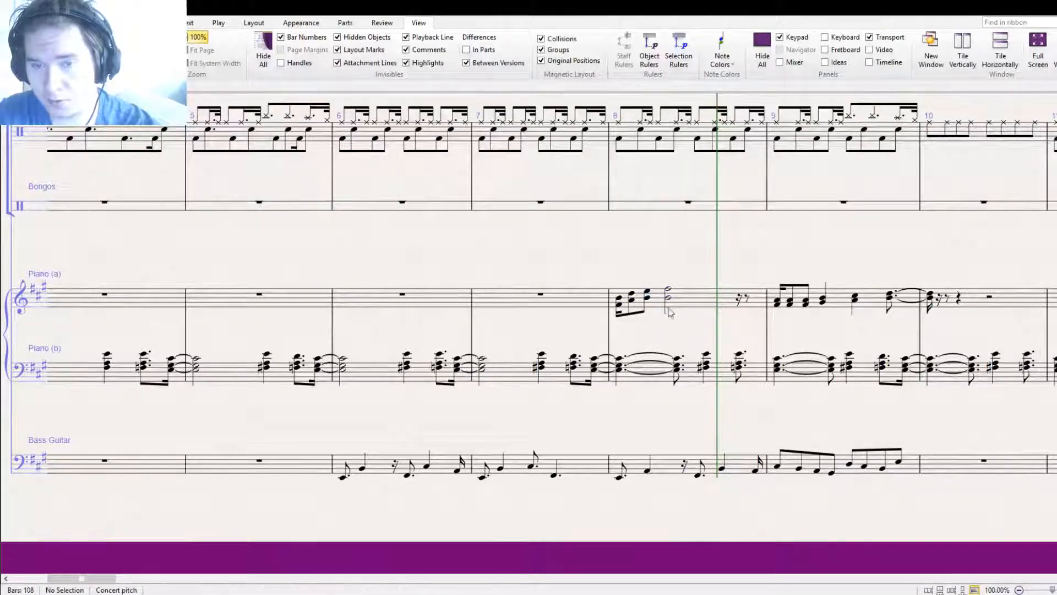
# Dot the first Piano (a) chord of bar 8, copy it to beat 1.38, and raise the copy to G#4 and C#5
pyautogui.click(619, 304)
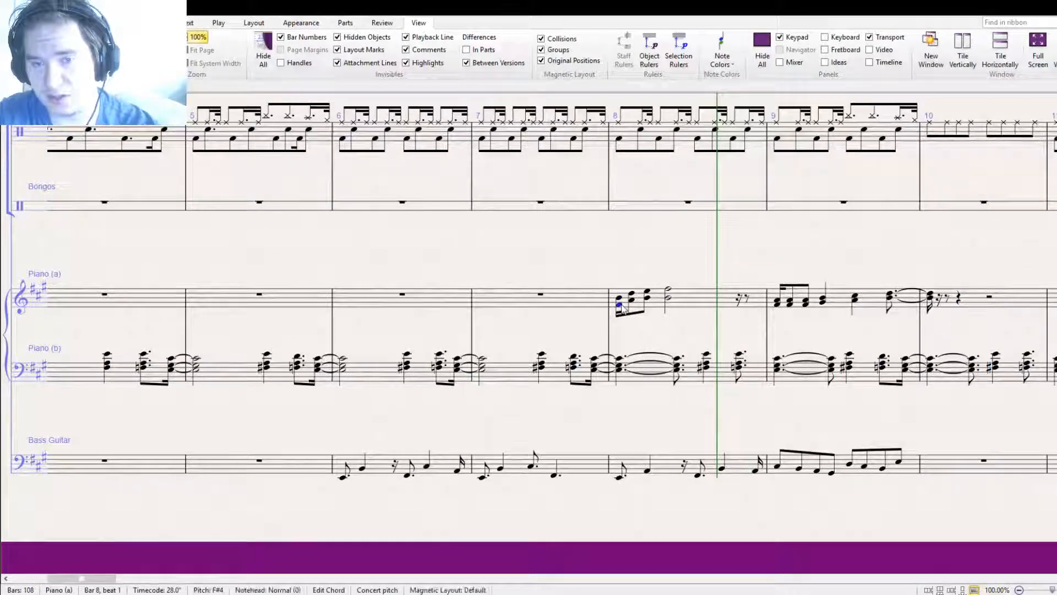
pyautogui.click(1051, 563)
pyautogui.doubleClick(619, 305)
pyautogui.keyDown('alt'); pyautogui.click(630, 302); pyautogui.keyUp('alt')
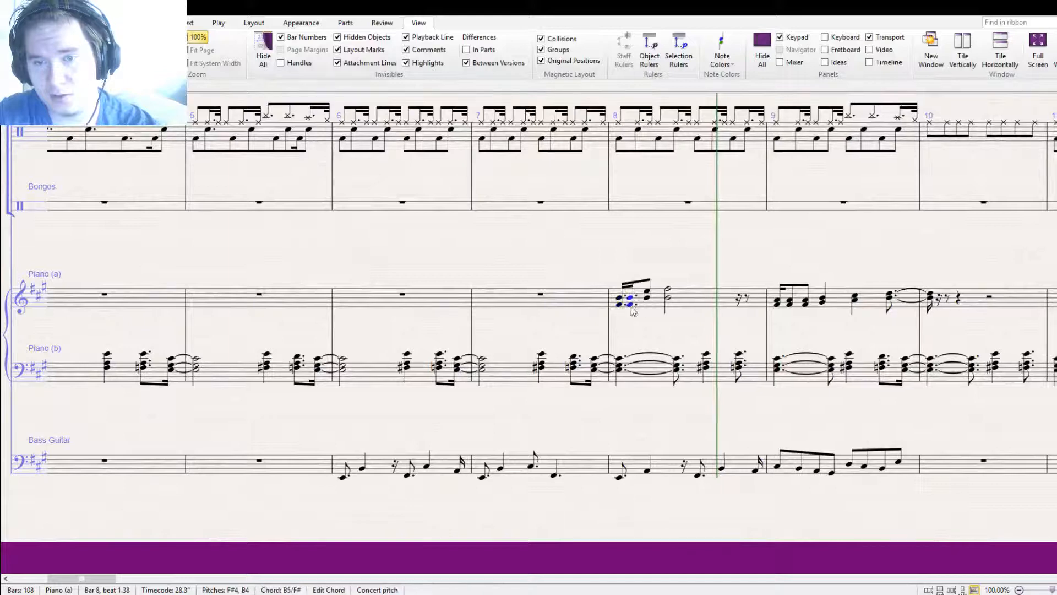
pyautogui.press('Up')
# Copy the G#4 and C#5 chord to bar 8, beat 1.75 on Piano (a) and raise it one step
pyautogui.keyDown('alt'); pyautogui.click(649, 304); pyautogui.keyUp('alt')
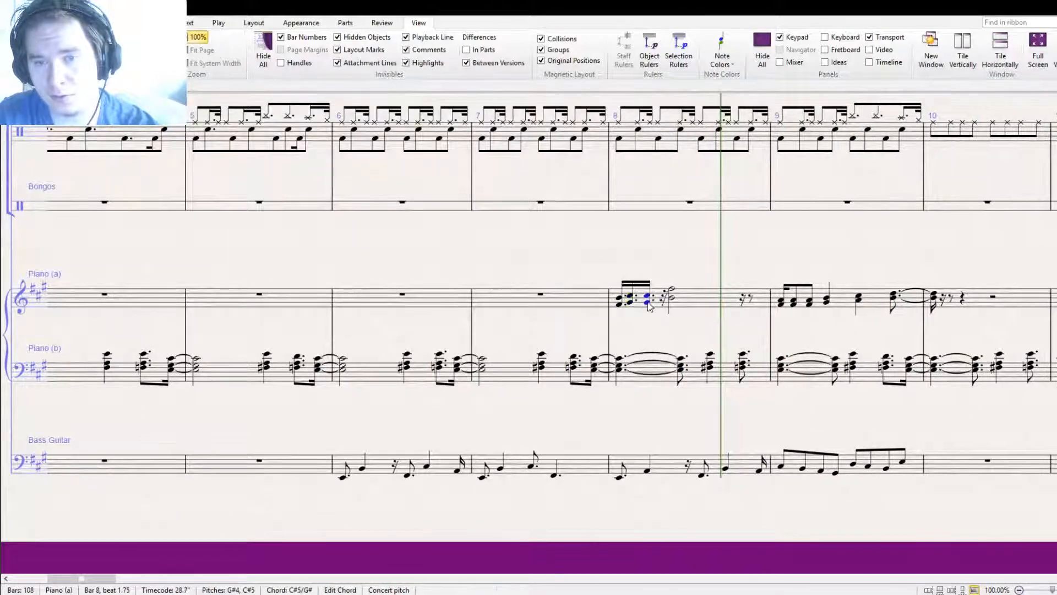
pyautogui.press('Up')
pyautogui.press('Down')
pyautogui.press('Down')
pyautogui.press('Up')
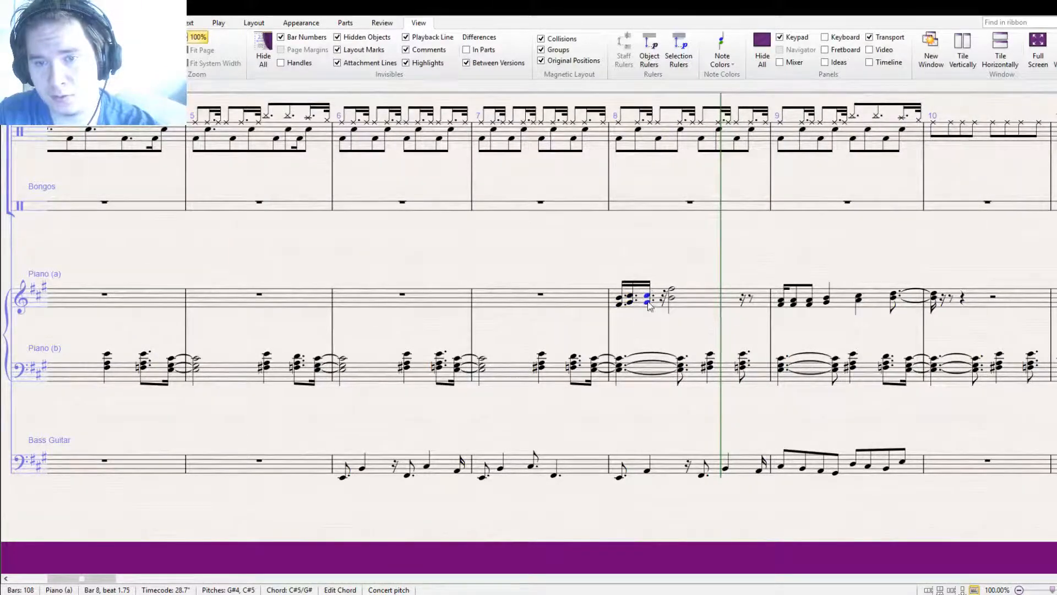
# Move the Piano (a) half-note chord in bar 8 earlier so it directly follows the third chord
pyautogui.click(667, 302)
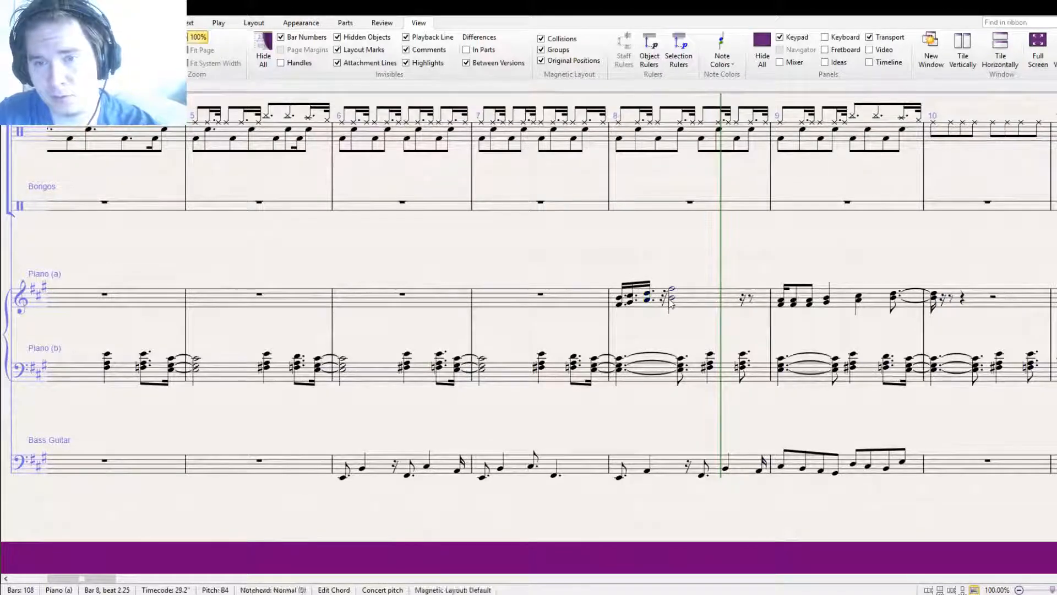
pyautogui.click(664, 300)
pyautogui.hotkey('ctrl', 'v')
pyautogui.click(666, 326)
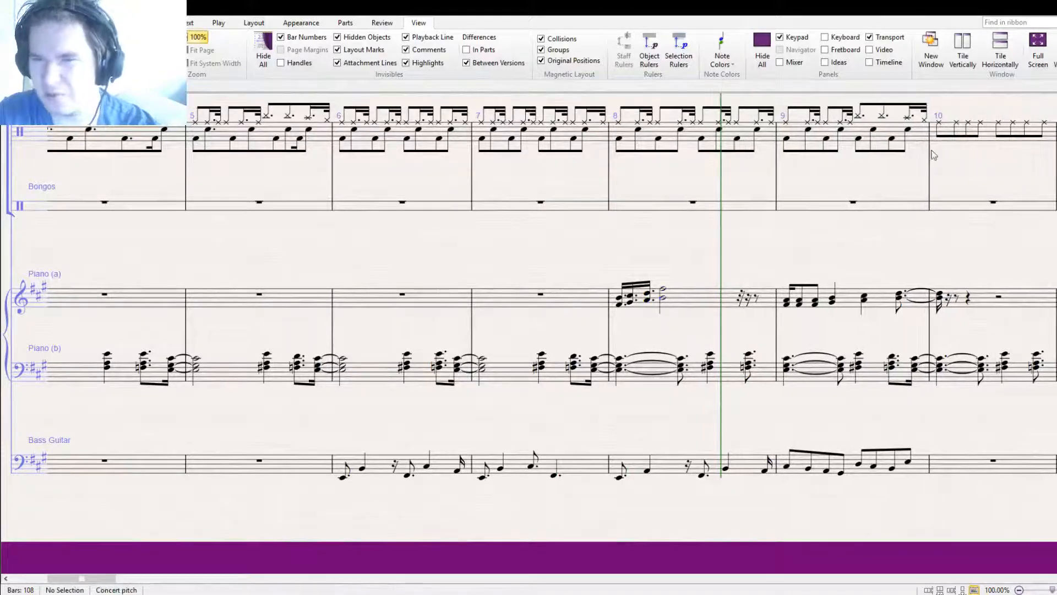
# Play the score from bar 6 to the start of bar 9 to hear the revised bar 8 rhythm
pyautogui.hotkey('ctrl', 'space')
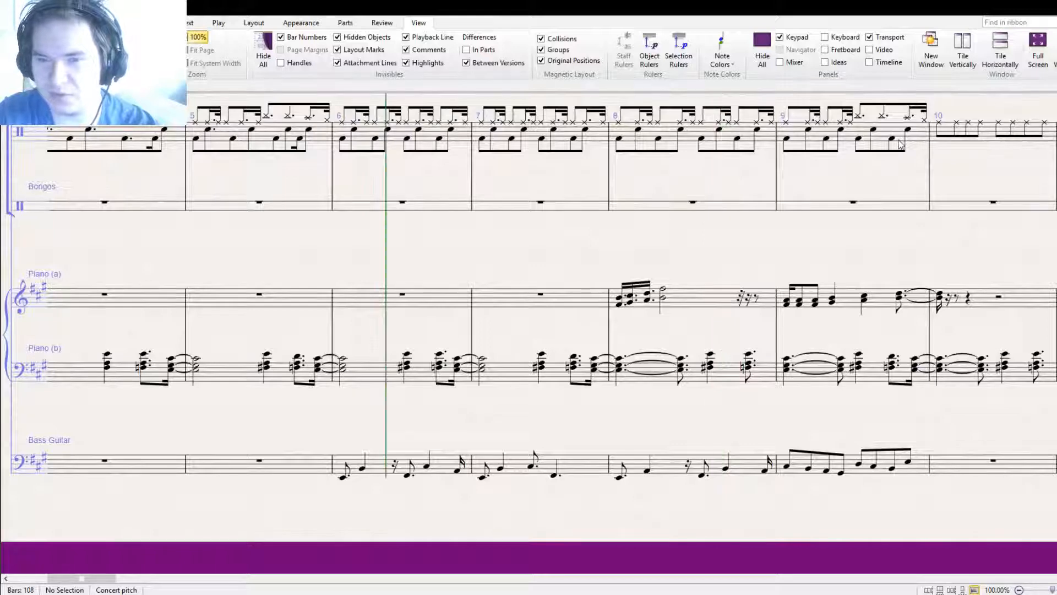
pyautogui.press('space')
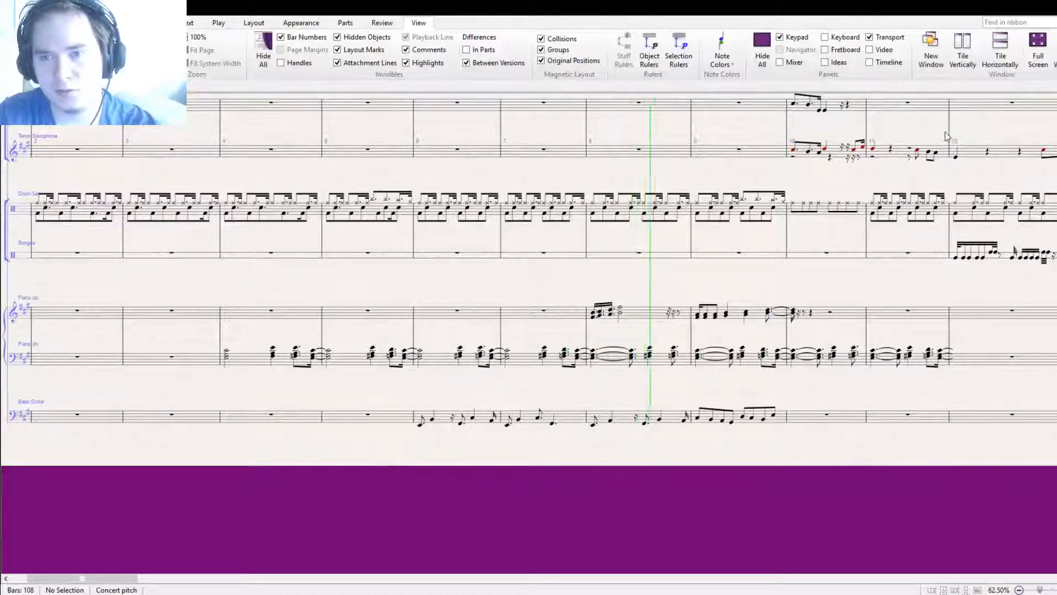
pyautogui.press('space')
# Raise the top notes of the second and third Piano (a) chords in bar 9 to B4
pyautogui.moveTo(710, 329); pyautogui.dragTo(520, 351)
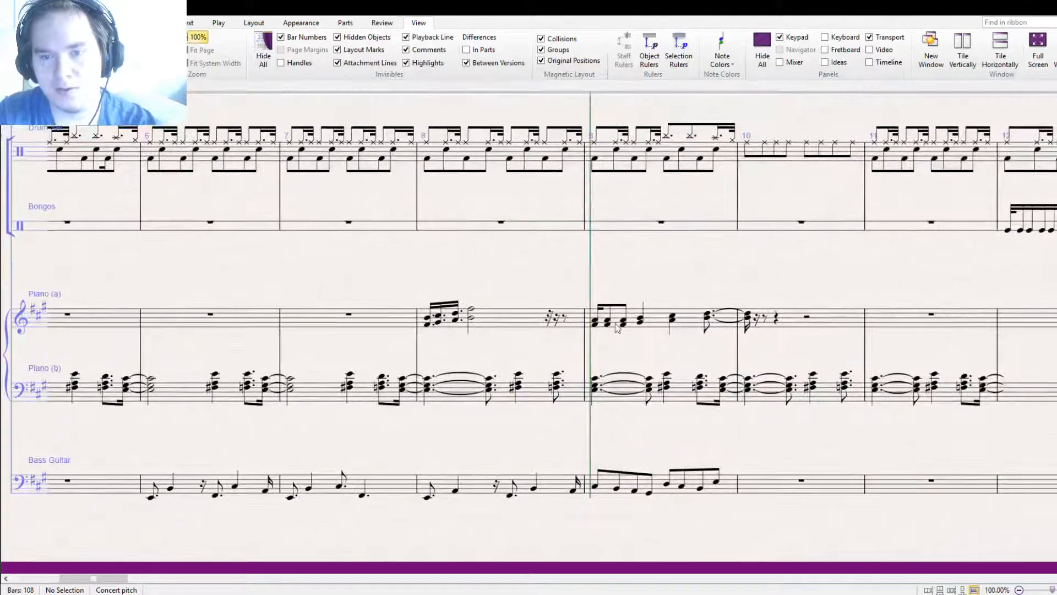
pyautogui.click(598, 323)
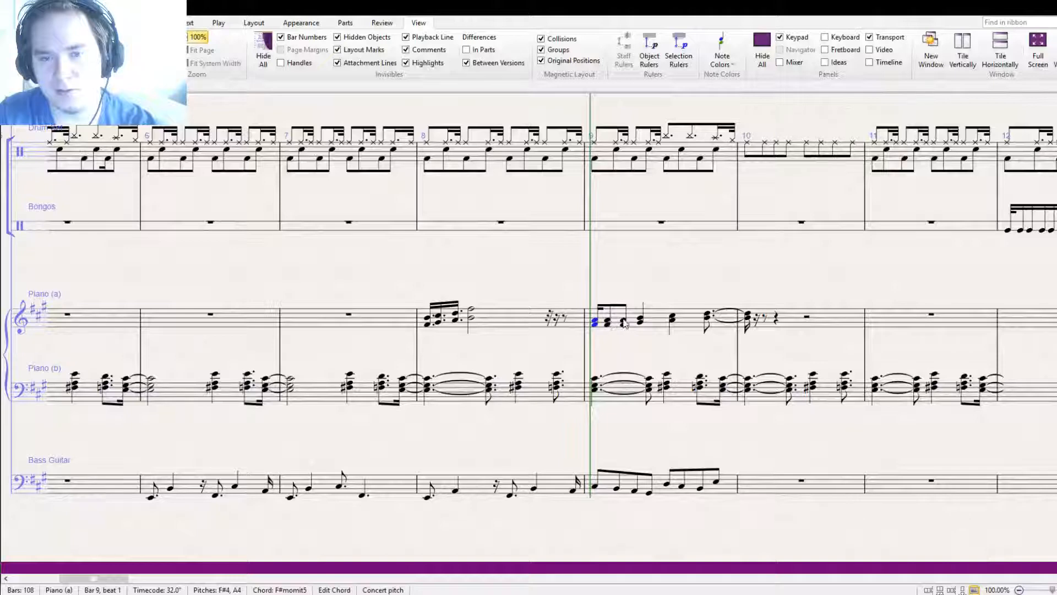
pyautogui.click(622, 324)
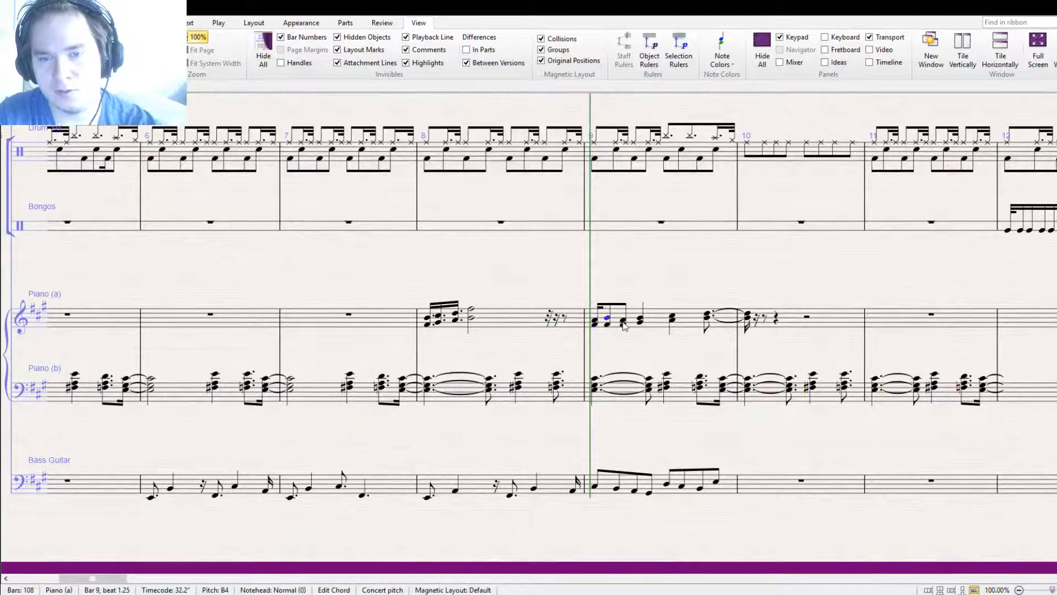
pyautogui.press('Up')
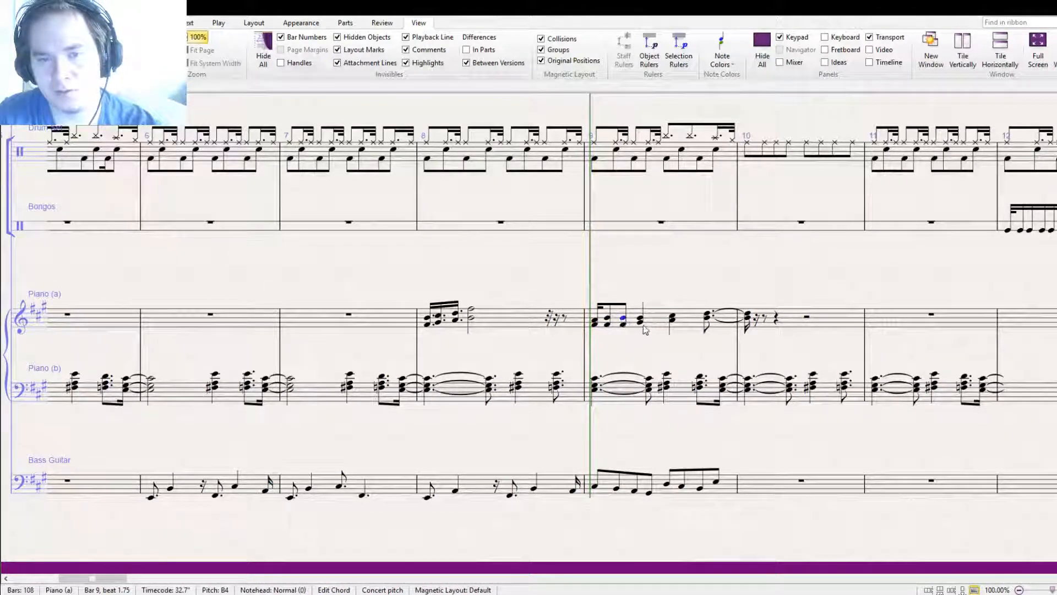
# Rework the Piano (a) chord at bar 9, beat 2.25 into C#4, E4 and C#5
pyautogui.moveTo(643, 325)
pyautogui.mouseDown()
pyautogui.moveTo(644, 338)
pyautogui.moveTo(640, 326)
pyautogui.mouseUp()
pyautogui.press('Down')
pyautogui.press('Down')
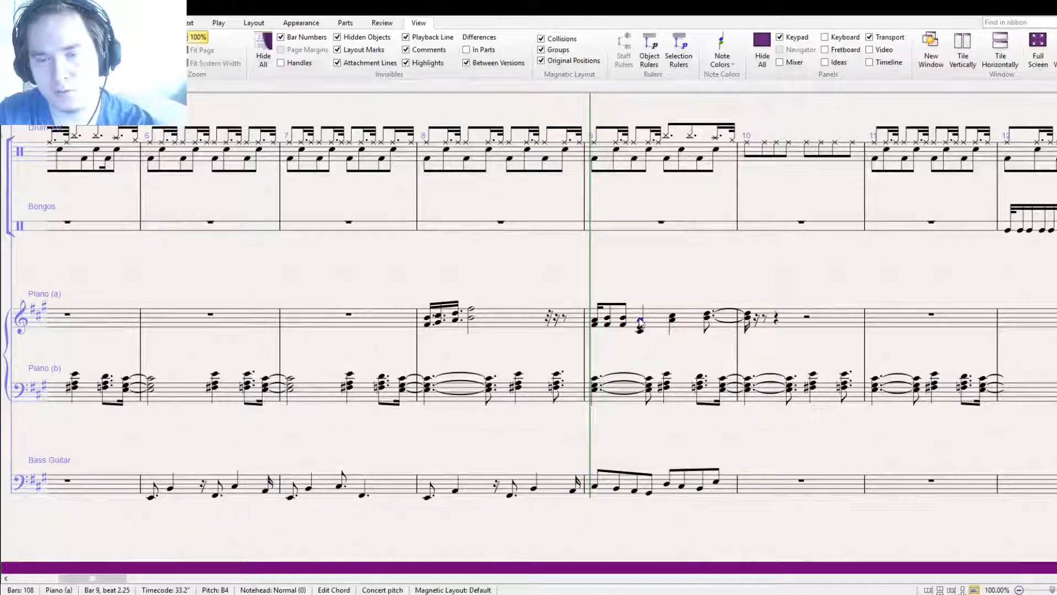
pyautogui.press('Up')
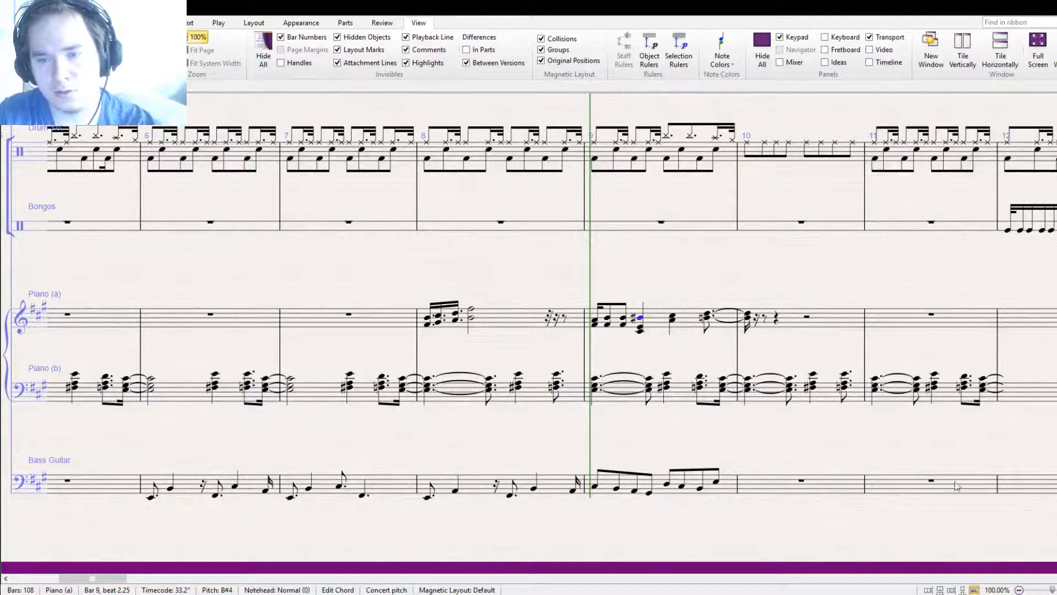
pyautogui.click(640, 329)
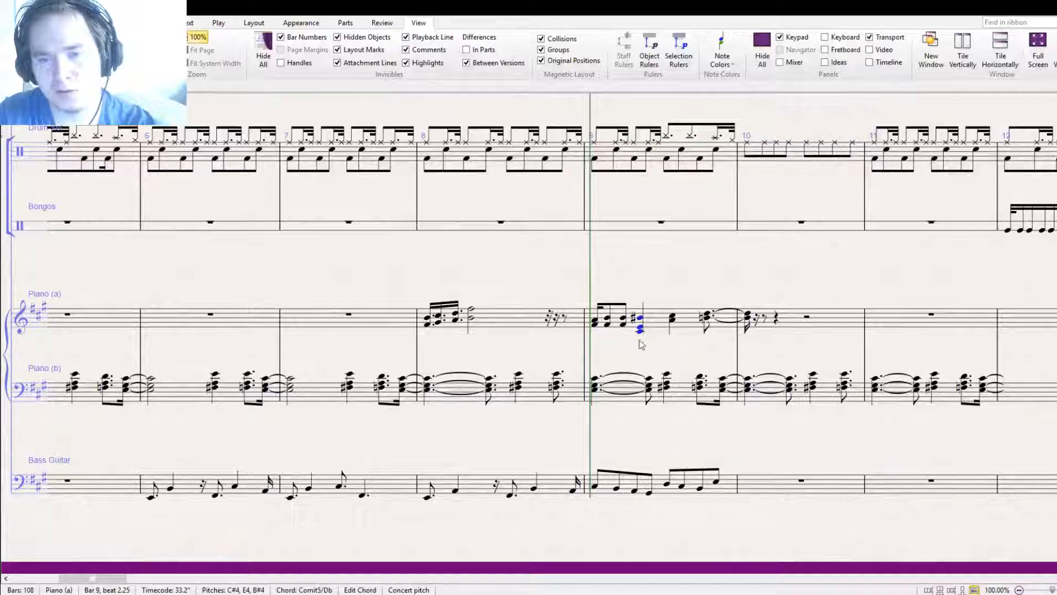
pyautogui.click(639, 318)
pyautogui.press('Down')
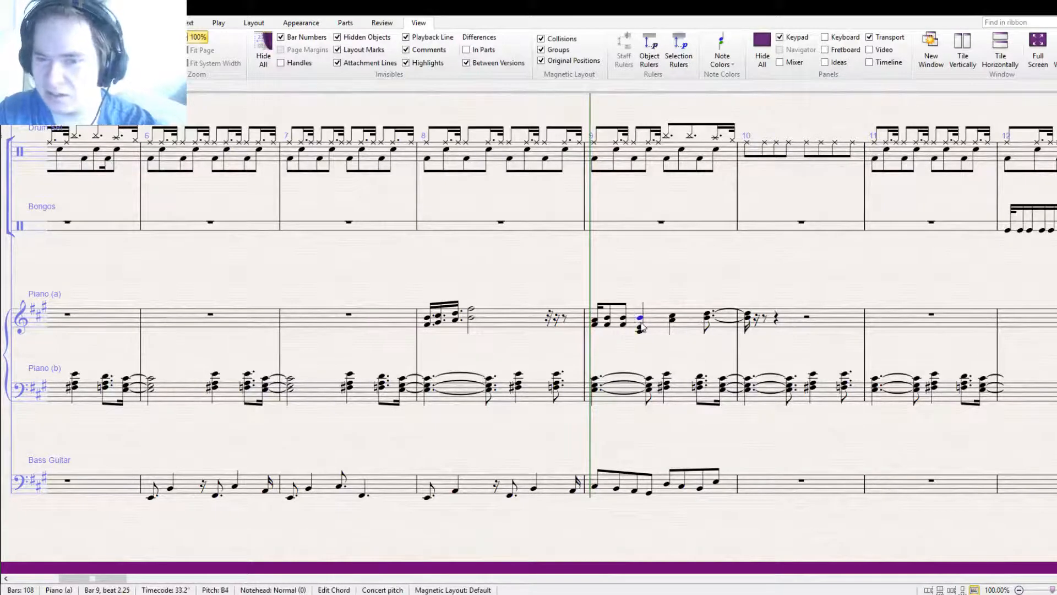
pyautogui.press('Up')
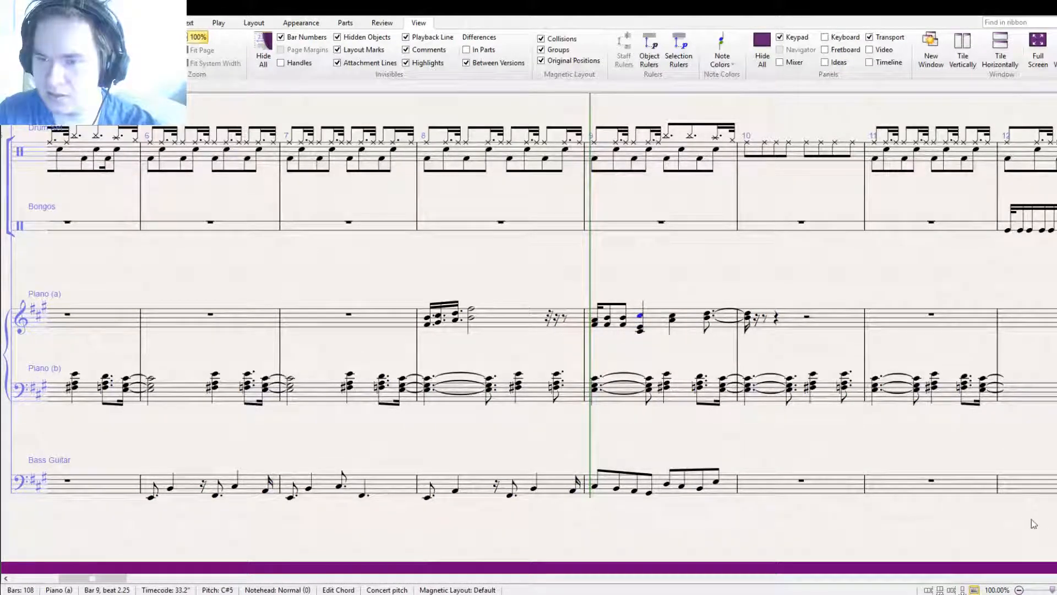
# Make both C notes of the bar 9, beat 2.25 Piano (a) chord natural, giving C4, E4 and C5
pyautogui.press('KP_8')
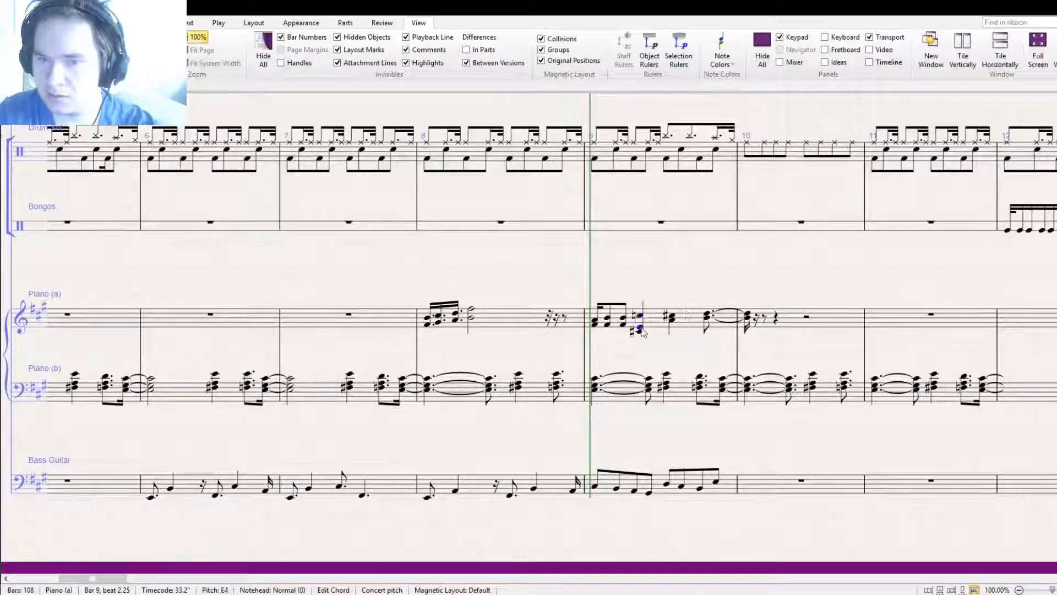
pyautogui.click(597, 324)
pyautogui.click(641, 330)
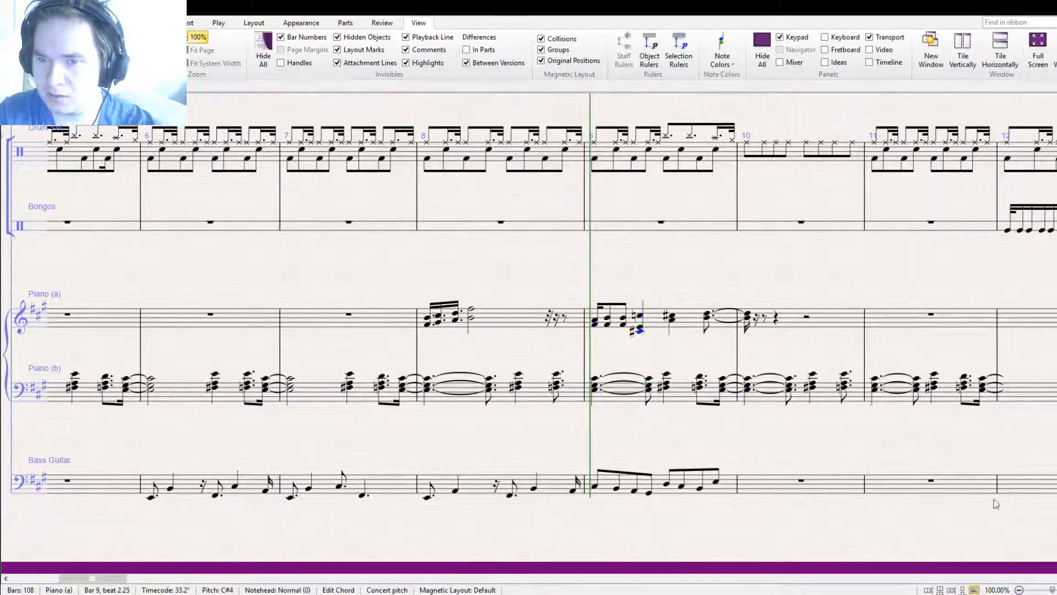
pyautogui.press('KP_7')
pyautogui.click(643, 333)
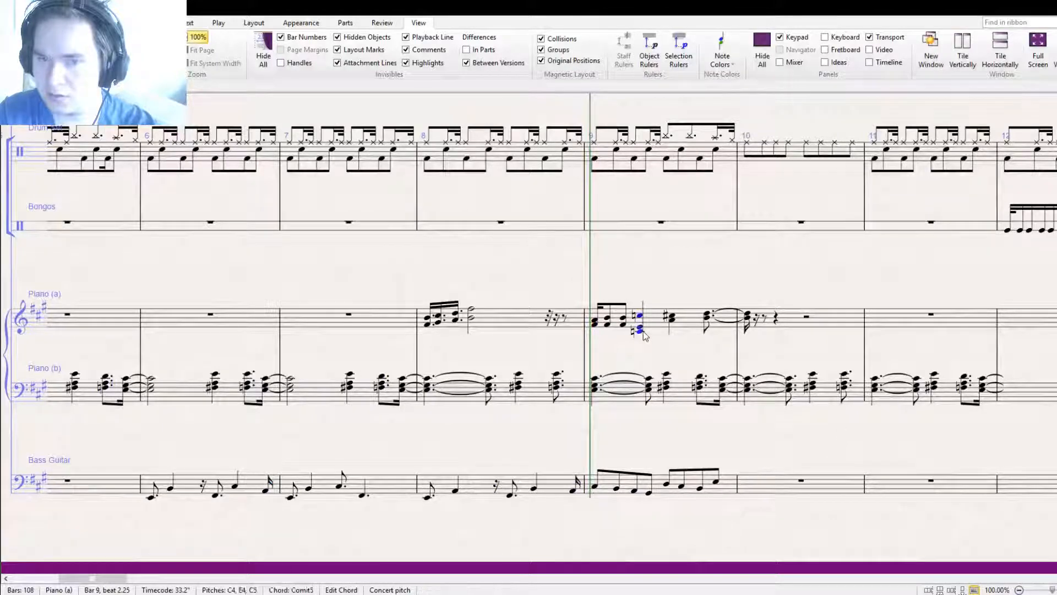
# Audition the first four Piano (a) chords of bar 9 with the C-natural version at beat 2.25
pyautogui.doubleClick(593, 324)
pyautogui.doubleClick(606, 323)
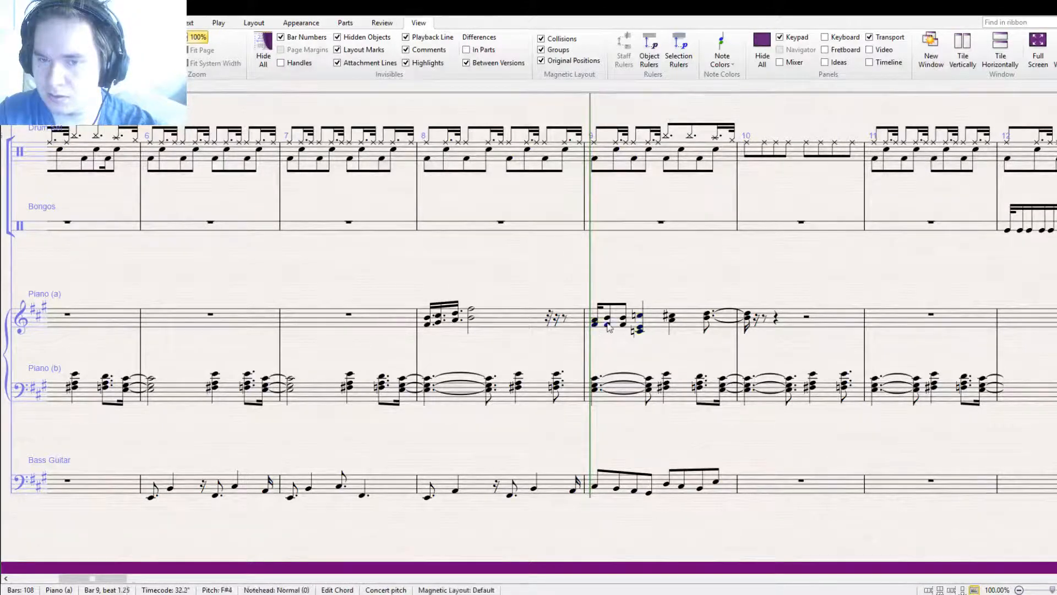
pyautogui.doubleClick(639, 329)
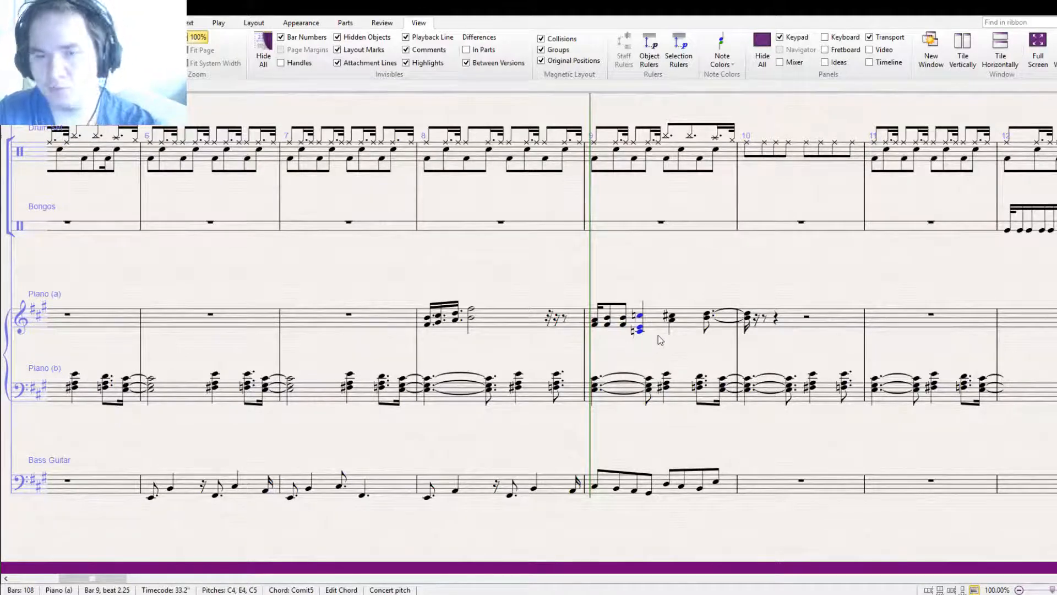
pyautogui.press('Left')
pyautogui.press('Left')
pyautogui.press('Left')
pyautogui.press('Left')
pyautogui.press('Right')
pyautogui.press('Right')
pyautogui.press('Right')
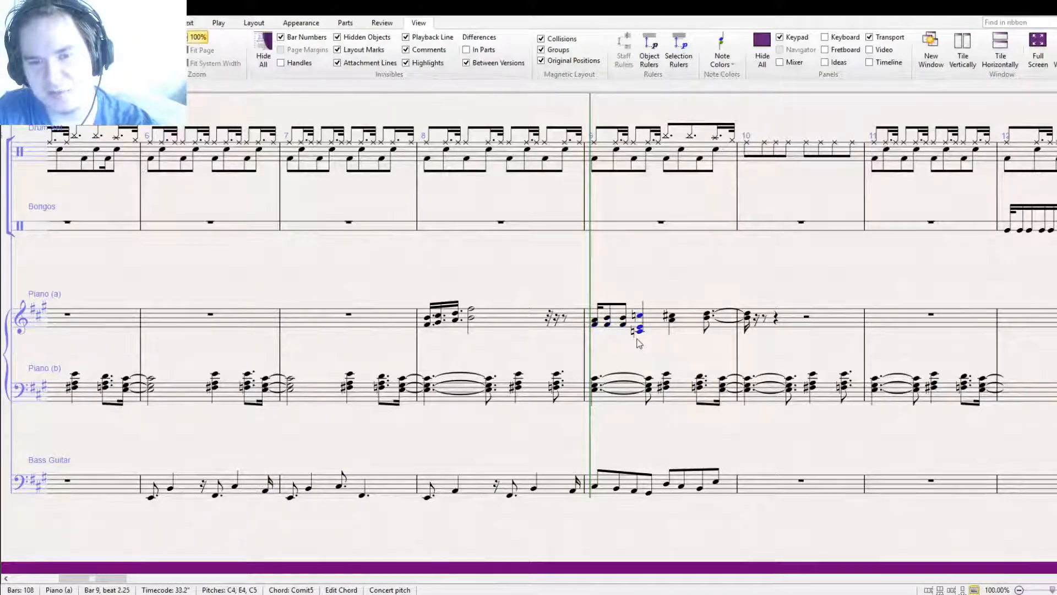
# Restore the sharps on both C notes of the Piano (a) chord at bar 9, beat 2.25
pyautogui.hotkey('alt', 'Down')
pyautogui.press('Up')
pyautogui.press('Down')
pyautogui.hotkey('alt', 'Up')
pyautogui.hotkey('alt', 'Up')
pyautogui.press('Up')
pyautogui.press('Down')
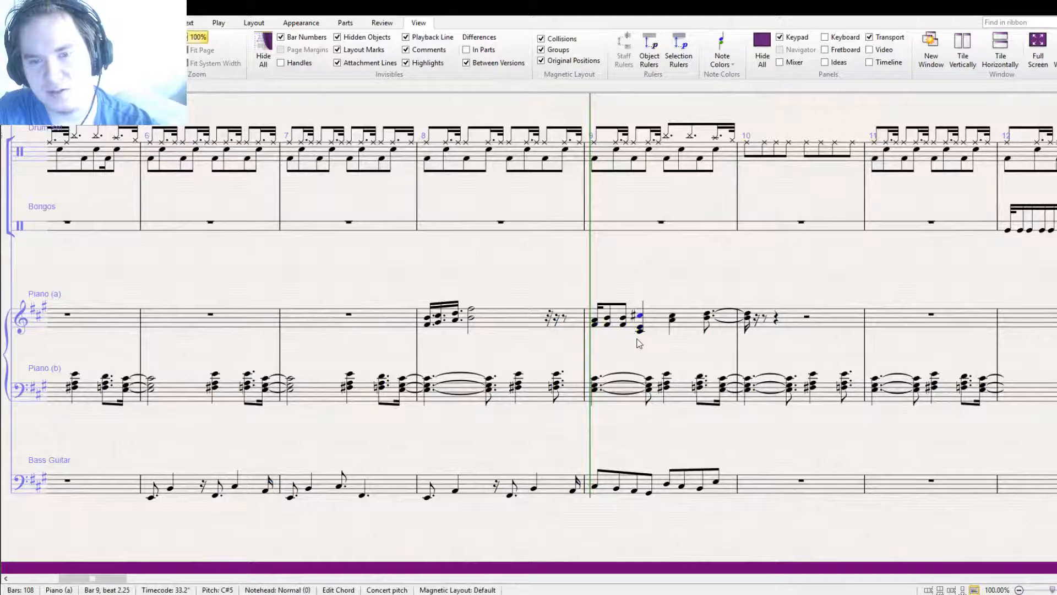
# Audition the opening Piano (a) chords of bar 9 in order, then clear the selection
pyautogui.click(597, 326)
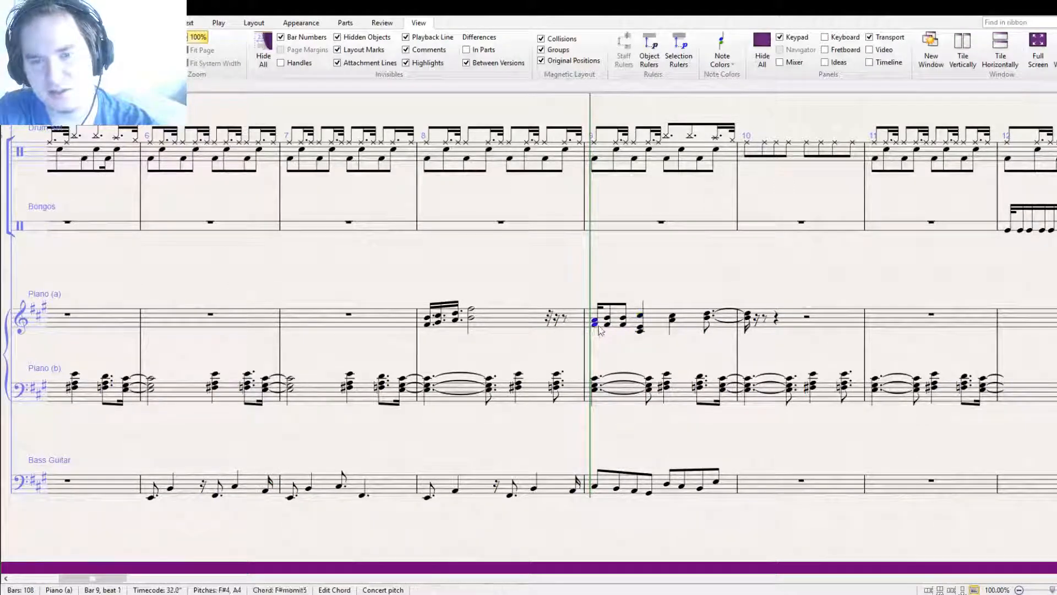
pyautogui.press('Right')
pyautogui.press('Right')
pyautogui.press('Right')
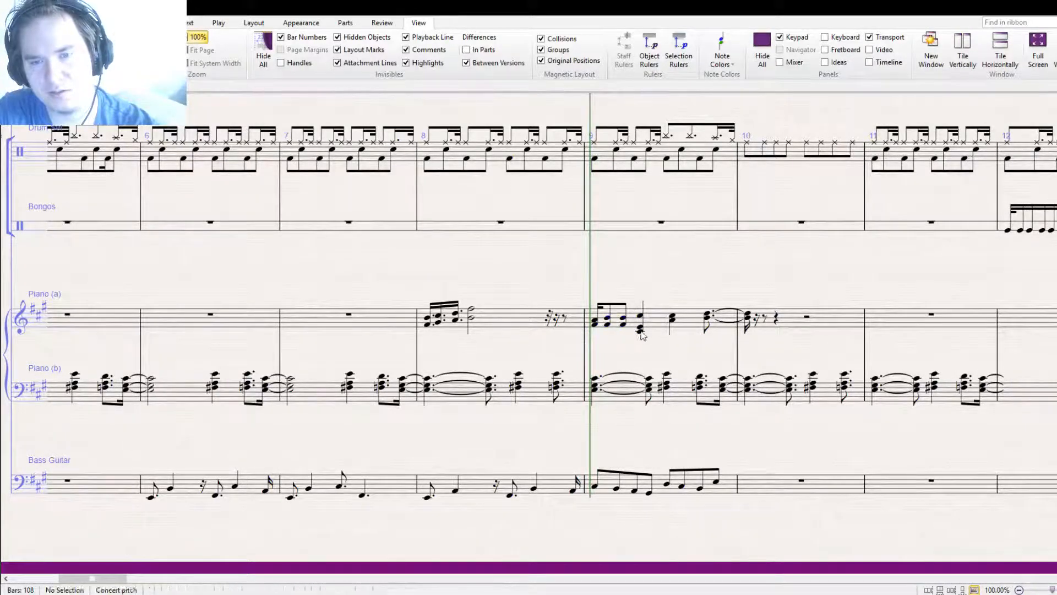
pyautogui.press('Escape')
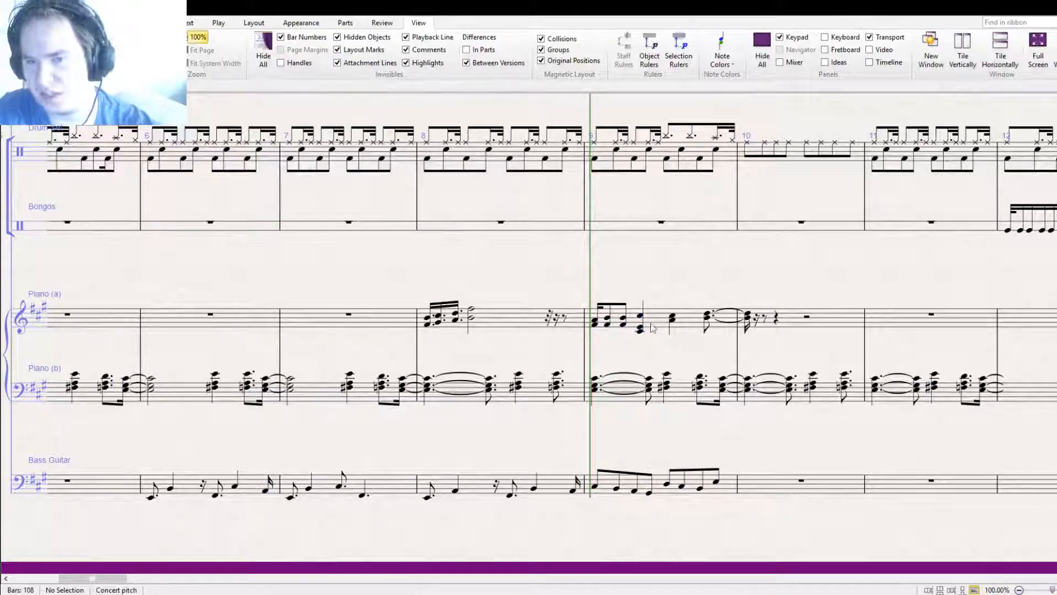
# Delete the Piano (a) contents of bars 9 and 10, leaving both bars empty
pyautogui.click(651, 328)
pyautogui.press('Delete')
pyautogui.click(772, 321)
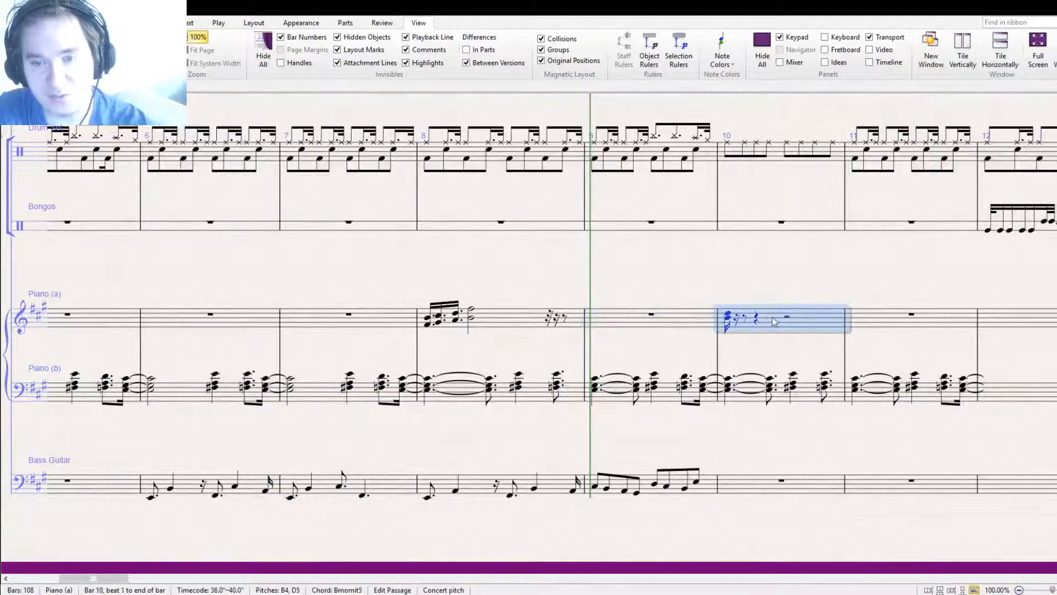
pyautogui.press('Delete')
pyautogui.moveTo(627, 289); pyautogui.dragTo(821, 403)
pyautogui.press('Escape')
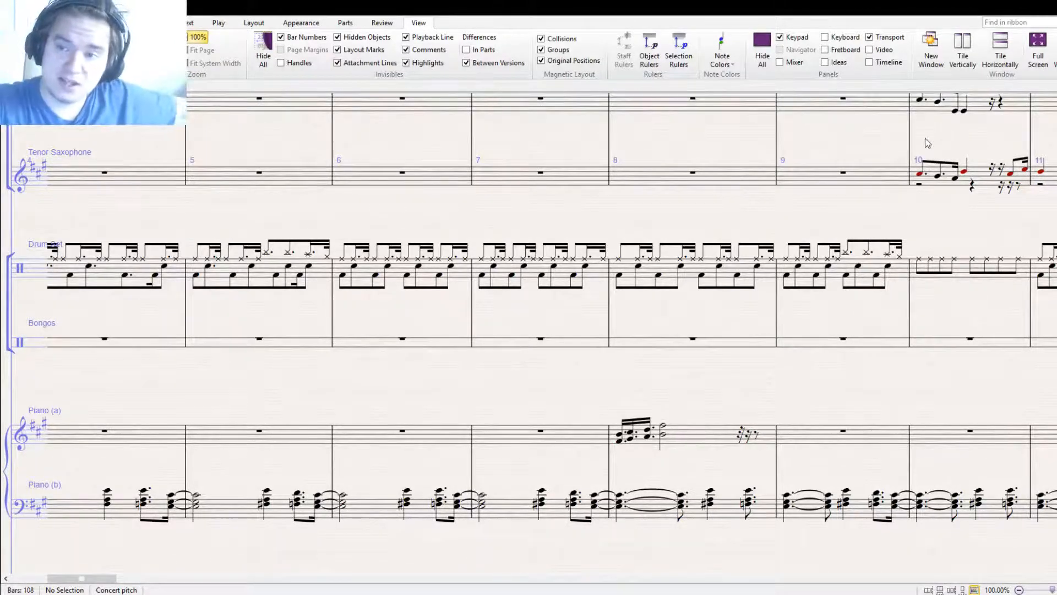
# Play the score from the beginning through to bar 9
pyautogui.hotkey('ctrl', 'Home')
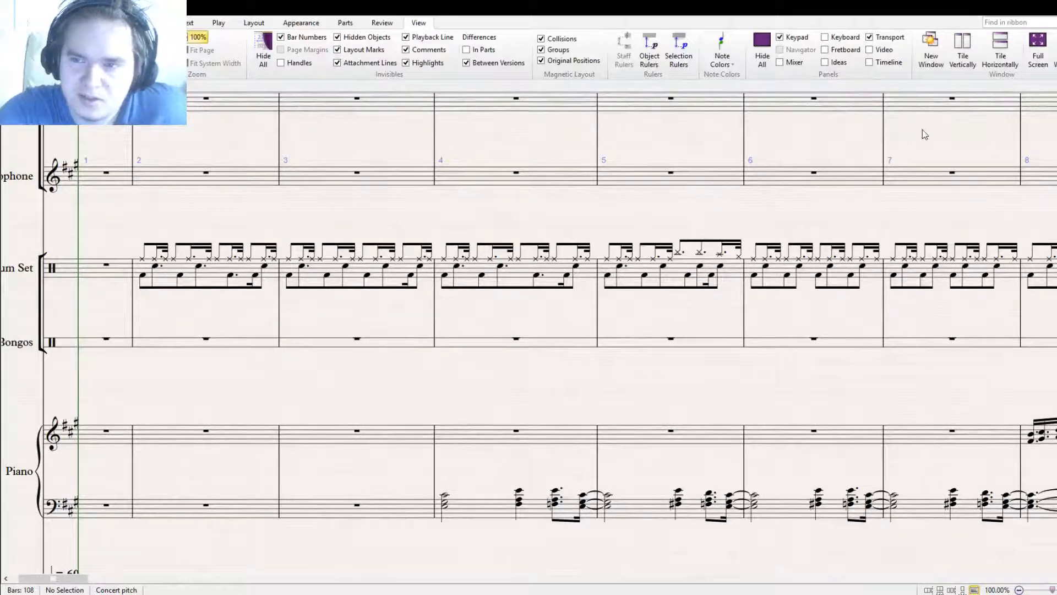
pyautogui.hotkey('ctrl', '-')
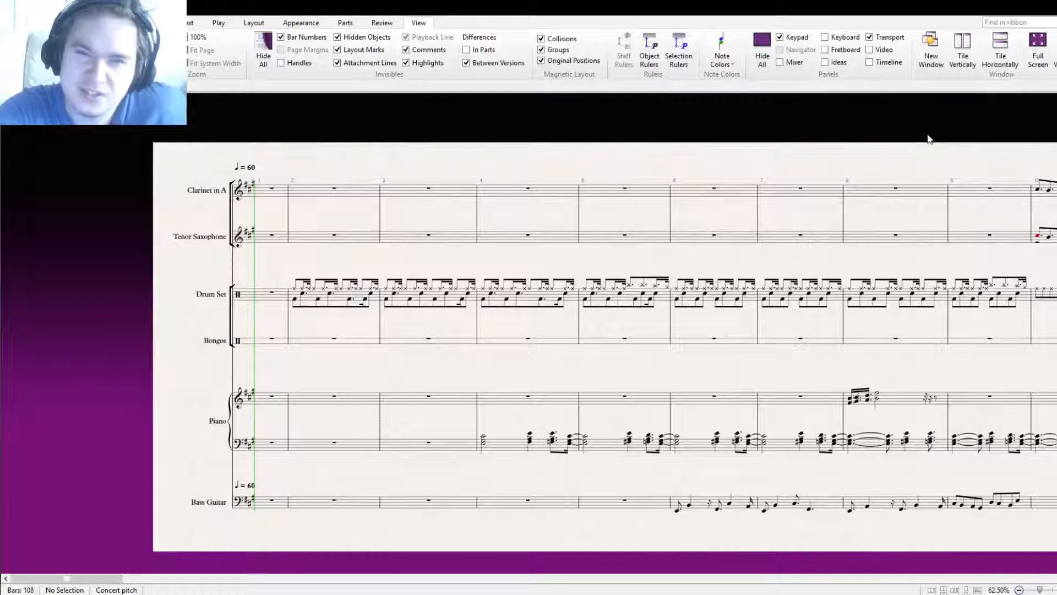
pyautogui.press('space')
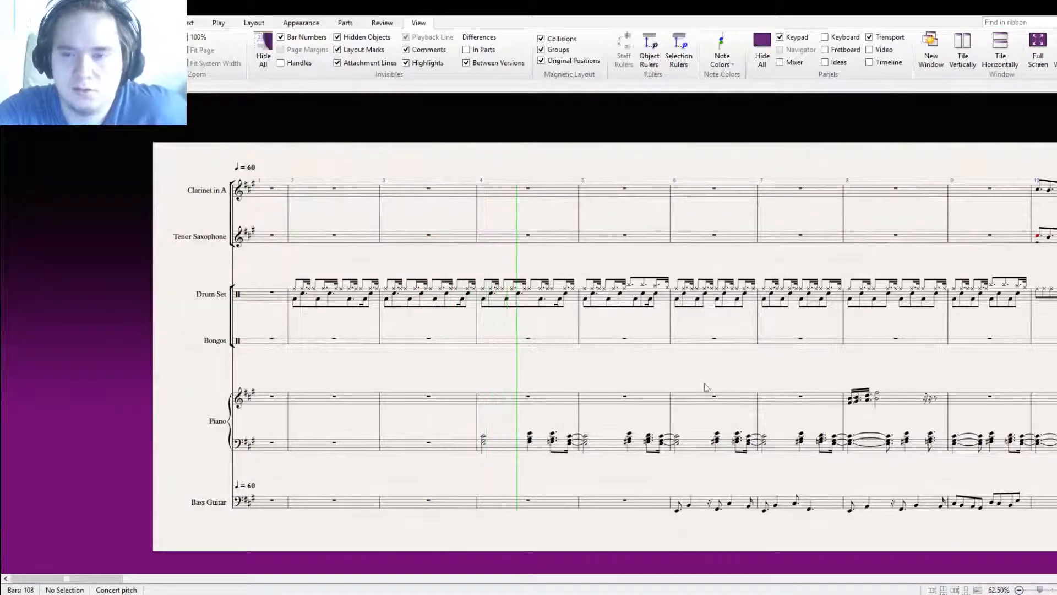
pyautogui.moveTo(752, 379); pyautogui.dragTo(649, 375)
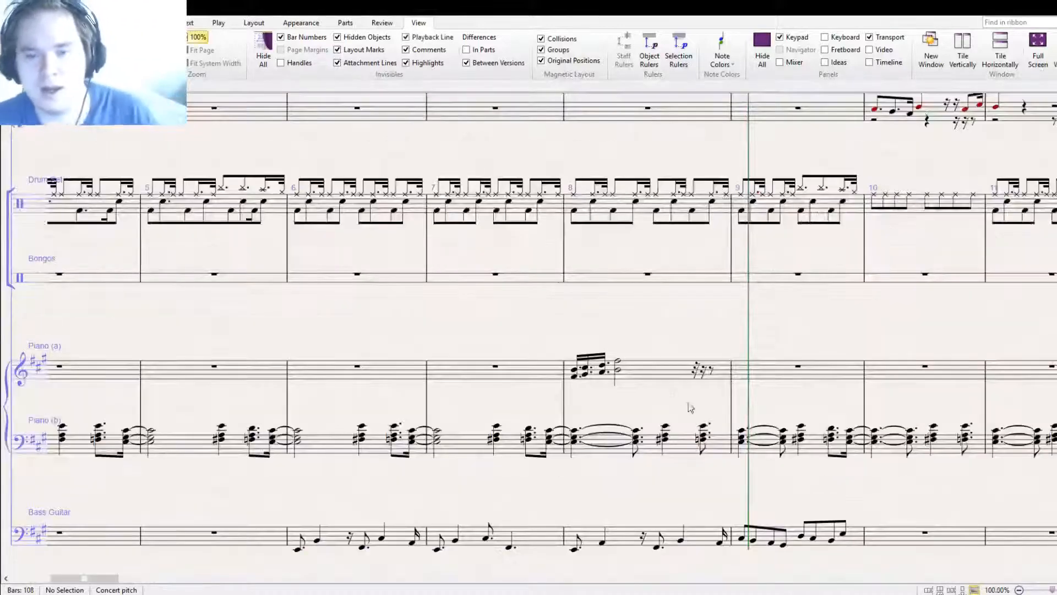
# Copy the whole Piano (a) passage of bar 8 into bar 9 and select the copy's first chord
pyautogui.click(664, 371)
pyautogui.moveTo(803, 408); pyautogui.dragTo(675, 423)
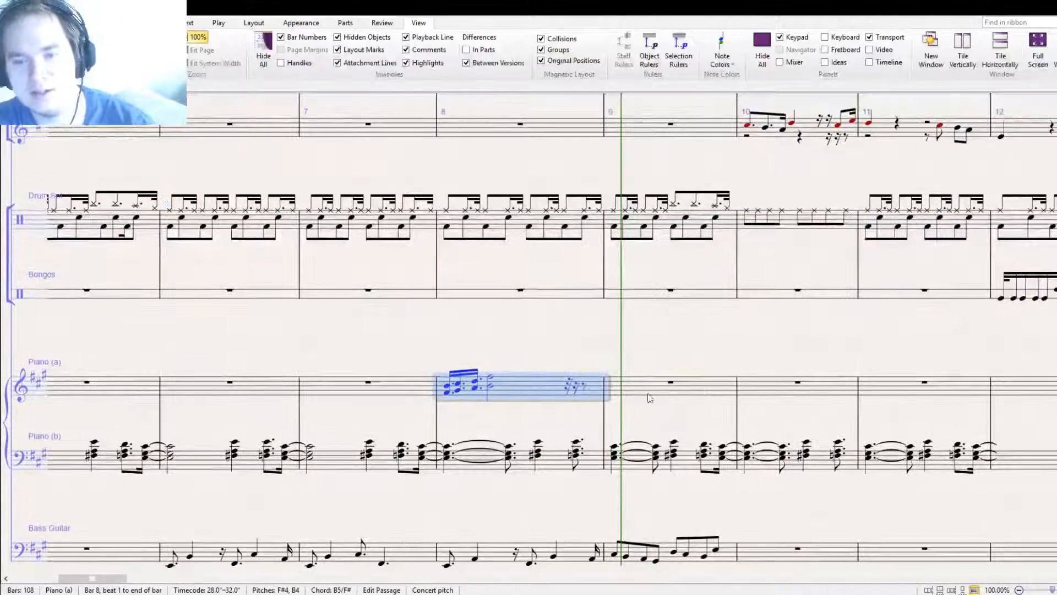
pyautogui.click(643, 391)
pyautogui.hotkey('ctrl', 'v')
pyautogui.click(615, 386)
pyautogui.doubleClick(615, 386)
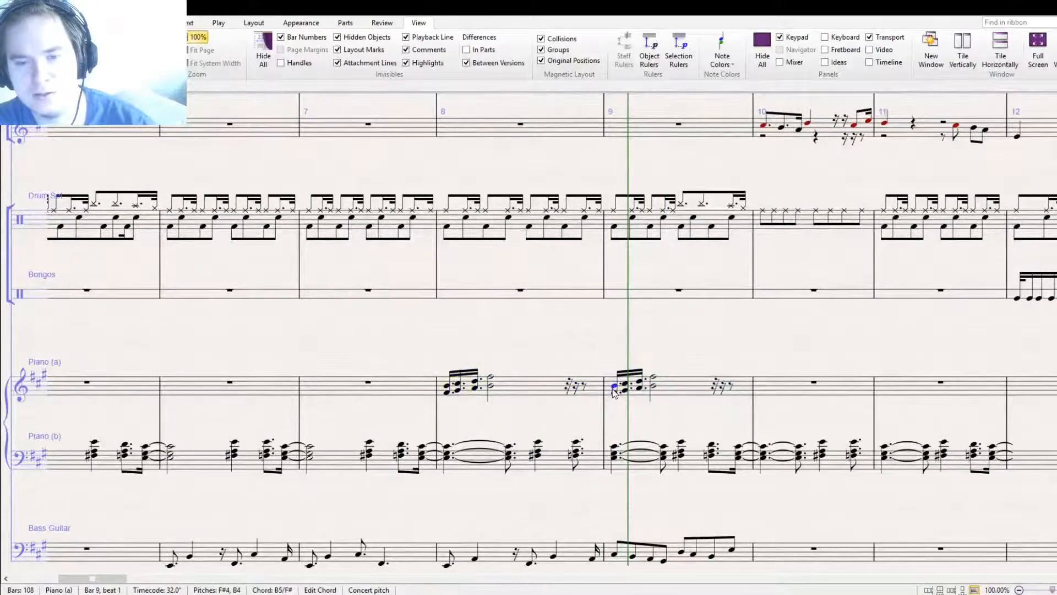
# Revoice the first Piano (a) chord of bar 9 as B4 and F#5
pyautogui.moveTo(615, 390); pyautogui.dragTo(614, 377)
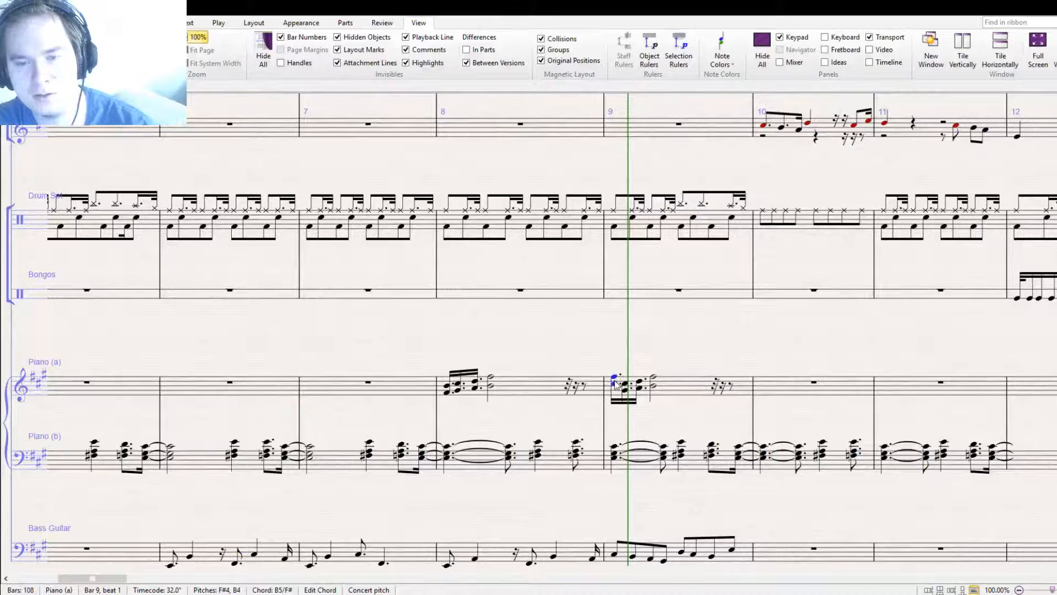
pyautogui.press('Escape')
pyautogui.click(615, 383)
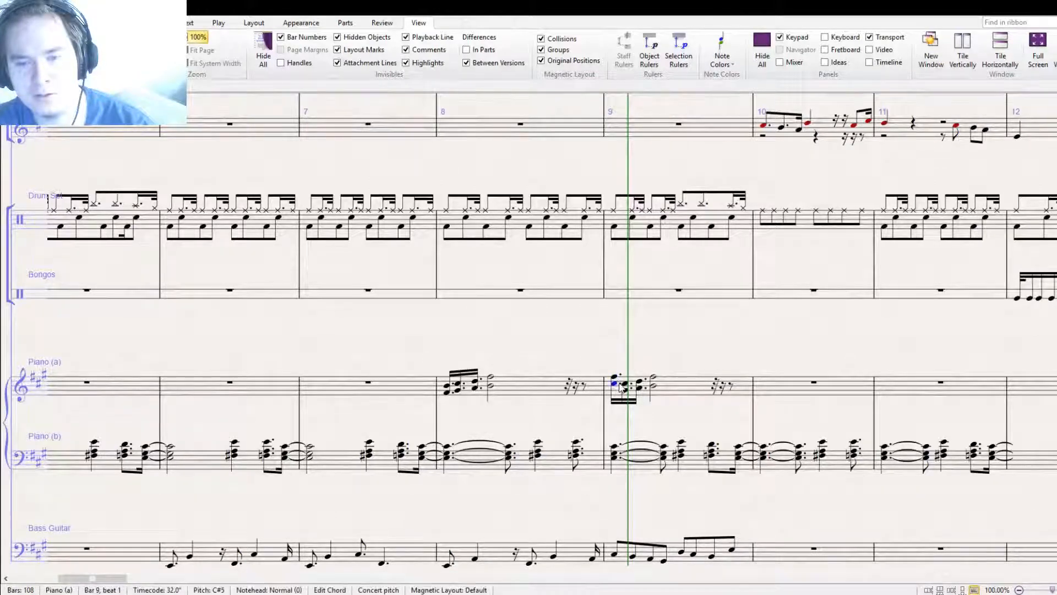
pyautogui.press('Down')
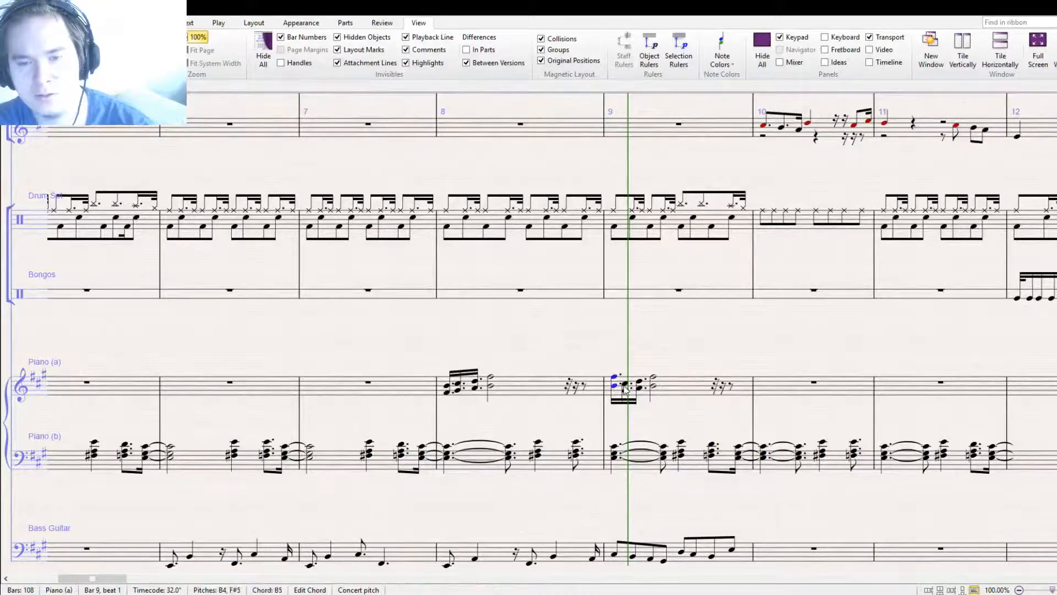
pyautogui.press('Escape')
# Revoice the second Piano (a) chord of bar 9 as A4 and E5
pyautogui.click(625, 380)
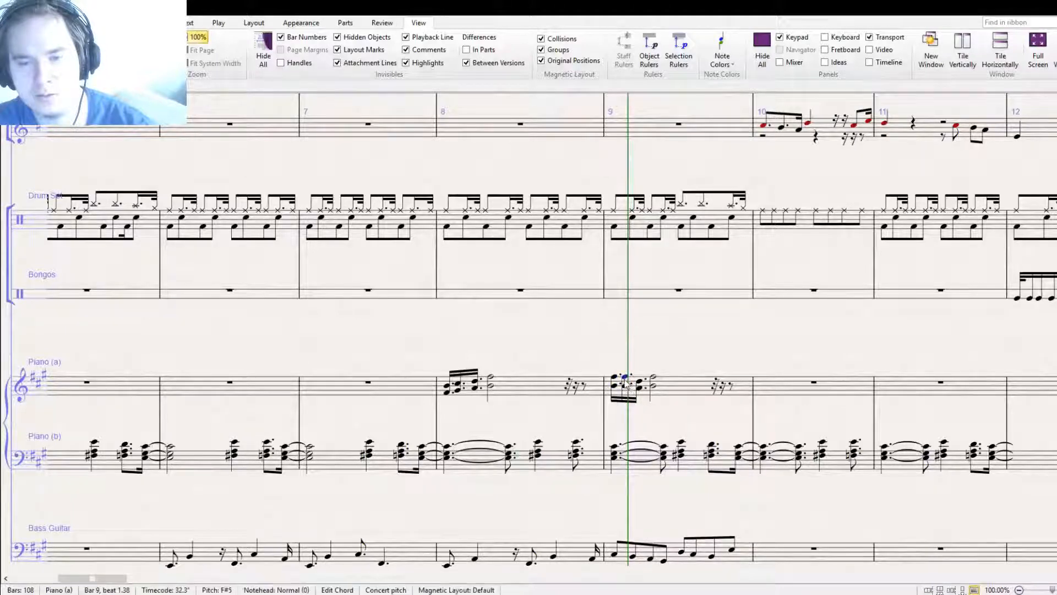
pyautogui.doubleClick(625, 387)
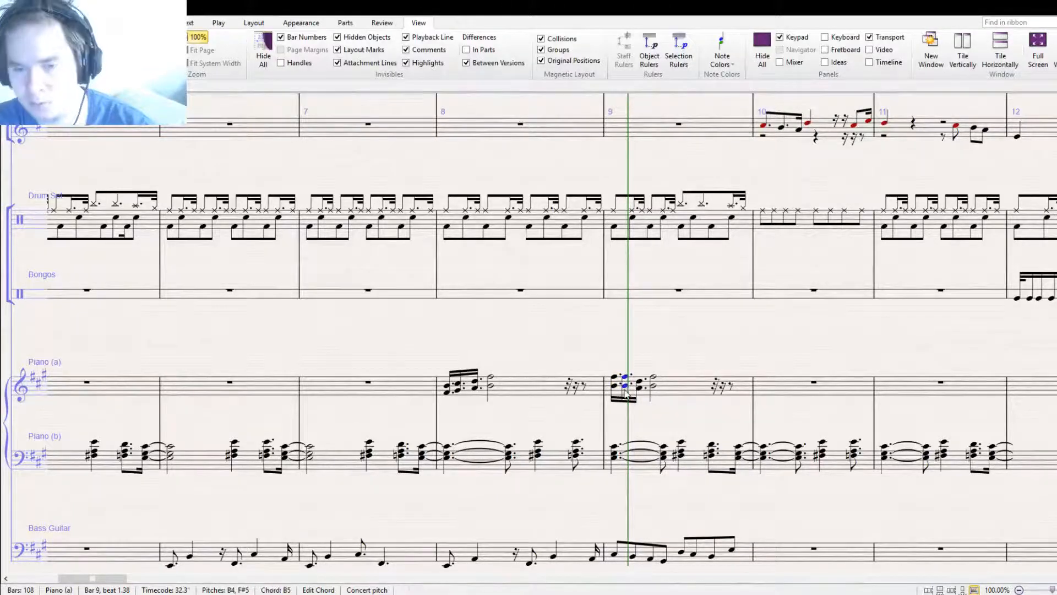
pyautogui.press('Down')
# Lower the third Piano (a) chord of bar 9 to E4 and B4
pyautogui.click(641, 390)
pyautogui.doubleClick(638, 388)
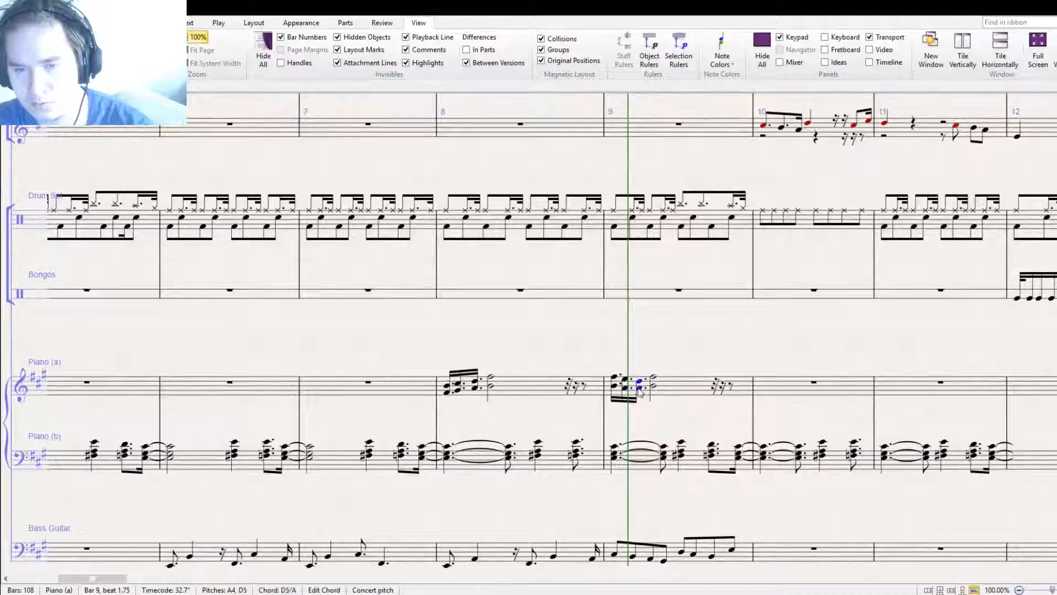
pyautogui.press('Down')
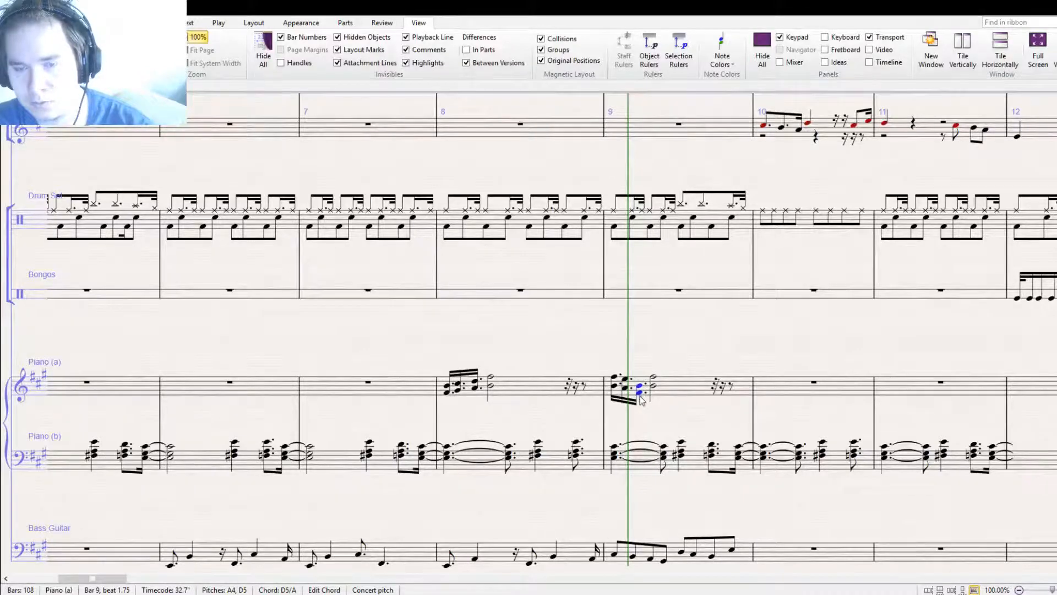
pyautogui.click(643, 400)
pyautogui.click(639, 393)
pyautogui.press('Down')
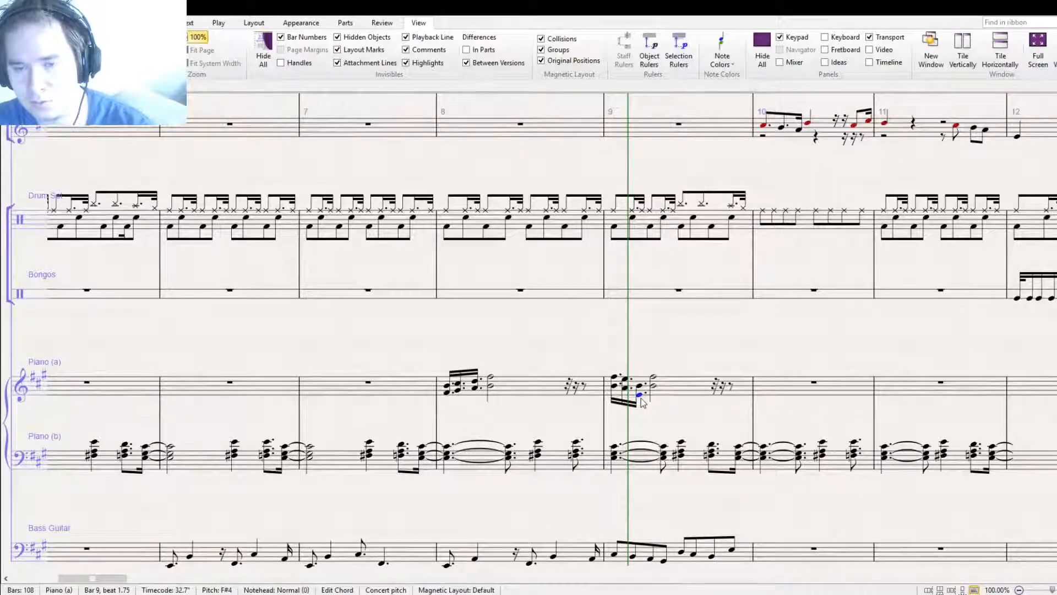
pyautogui.press('Down')
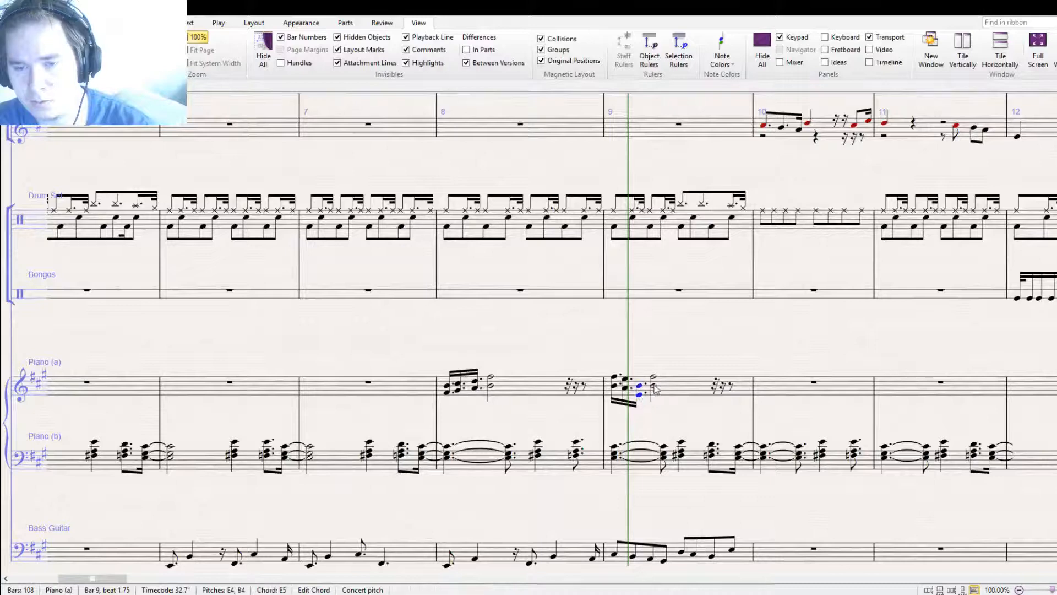
# Rework the half-note chord in Piano (a) bar 9 into D4, F natural 4 and A4, and clear the selection
pyautogui.click(653, 393)
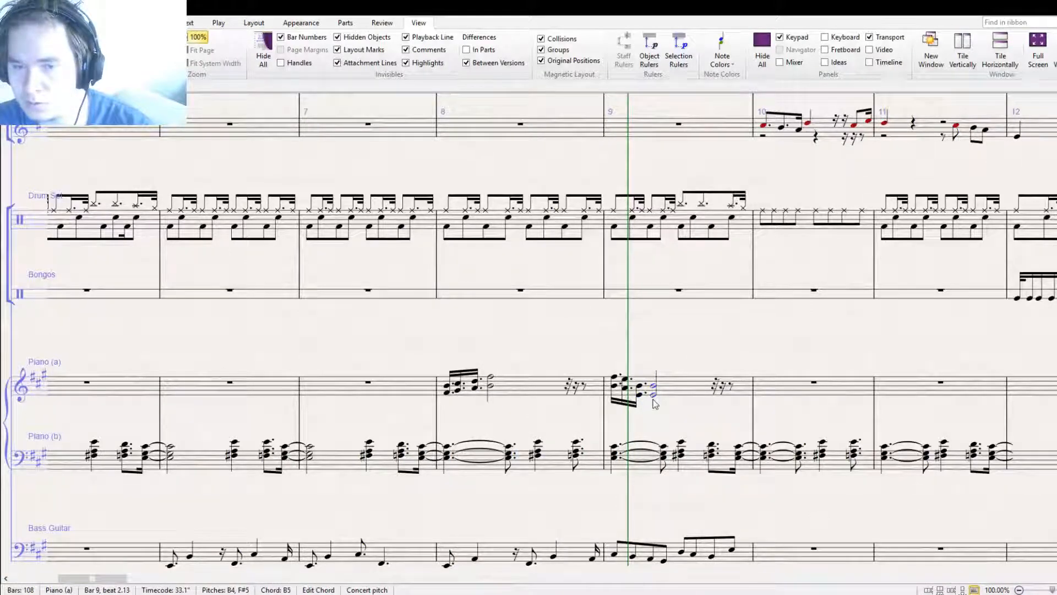
pyautogui.press('Down')
pyautogui.click(655, 405)
pyautogui.click(655, 400)
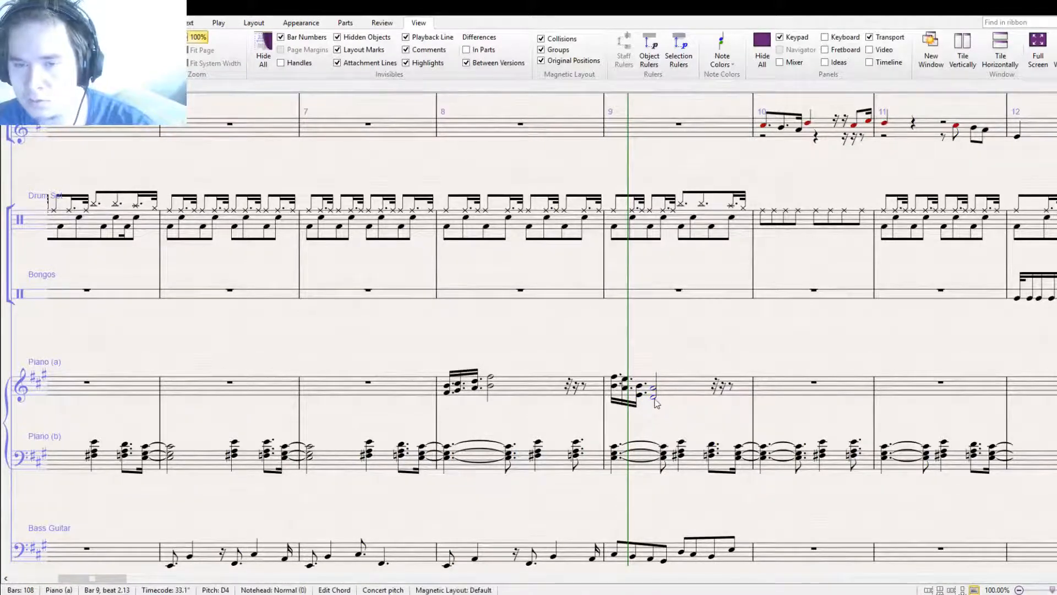
pyautogui.press('3')
pyautogui.click(1036, 524)
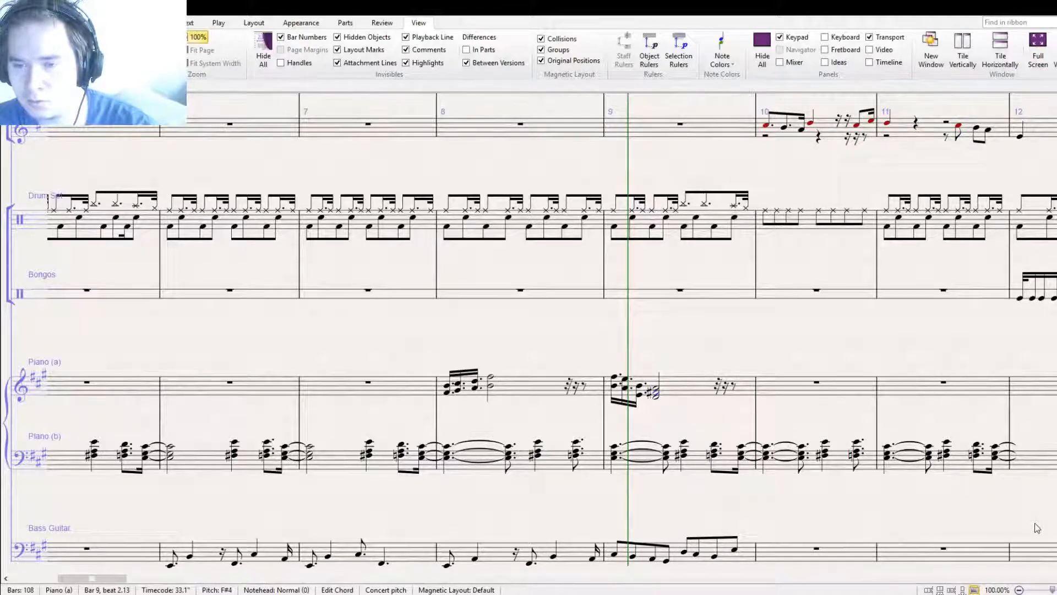
pyautogui.click(1013, 519)
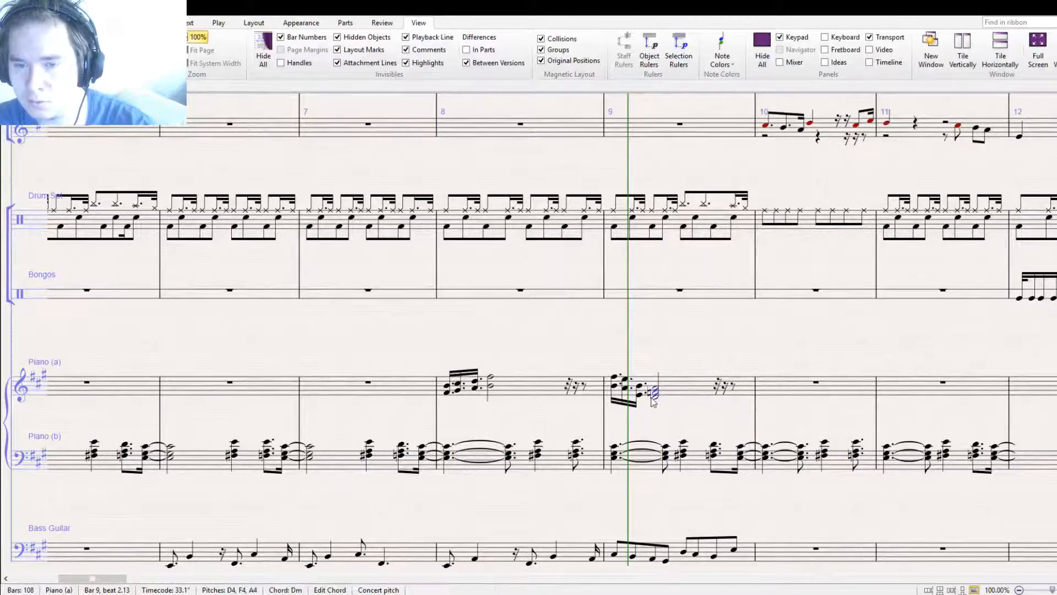
pyautogui.press('Escape')
# Play back the score through bars 7 to 9 and stop at bar 10
pyautogui.press('[')
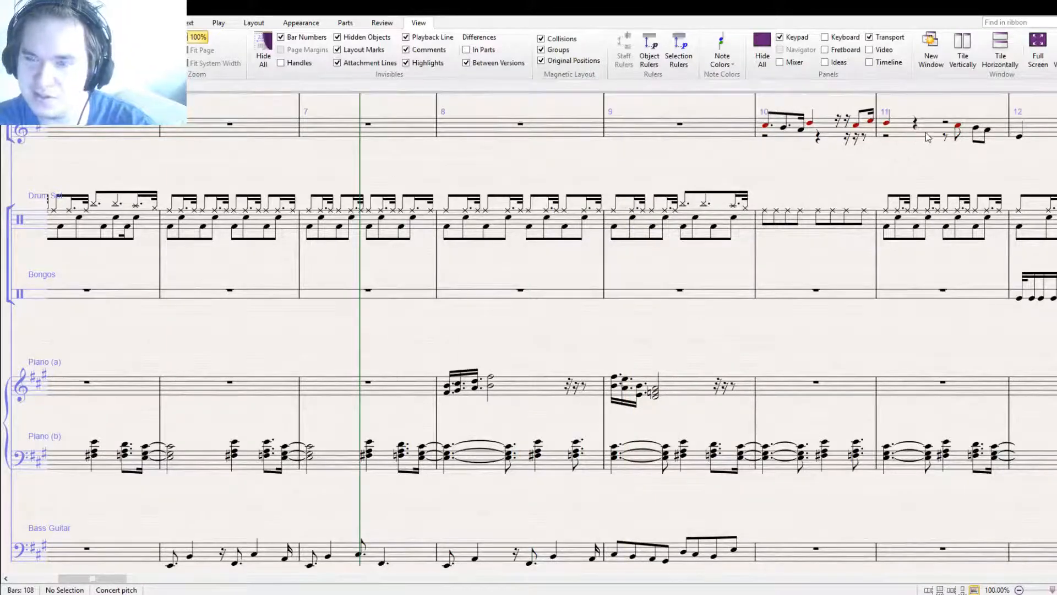
pyautogui.scroll(-3, 926, 136)
pyautogui.press('space')
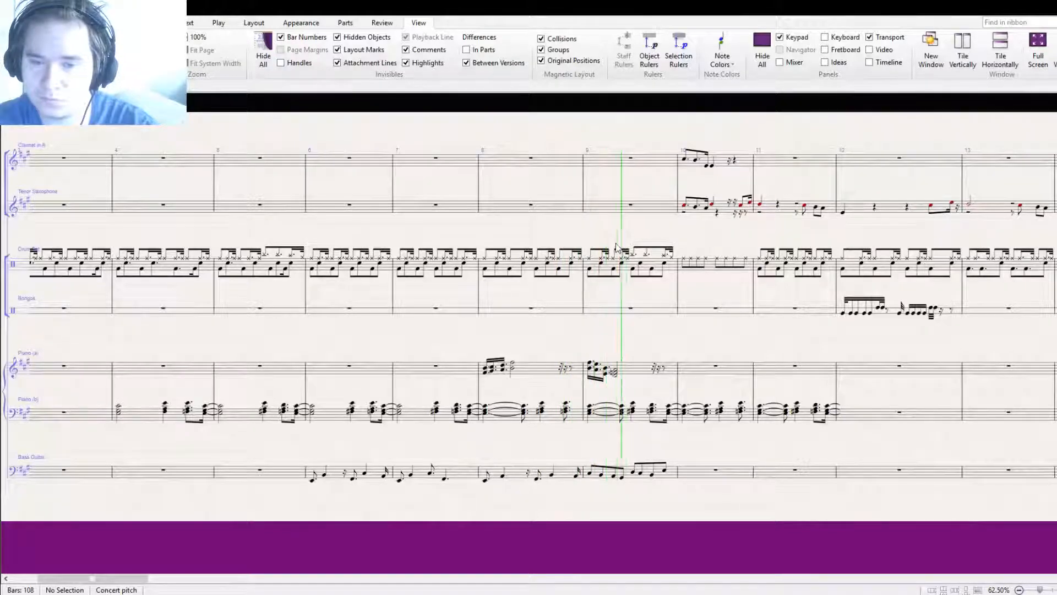
pyautogui.press('space')
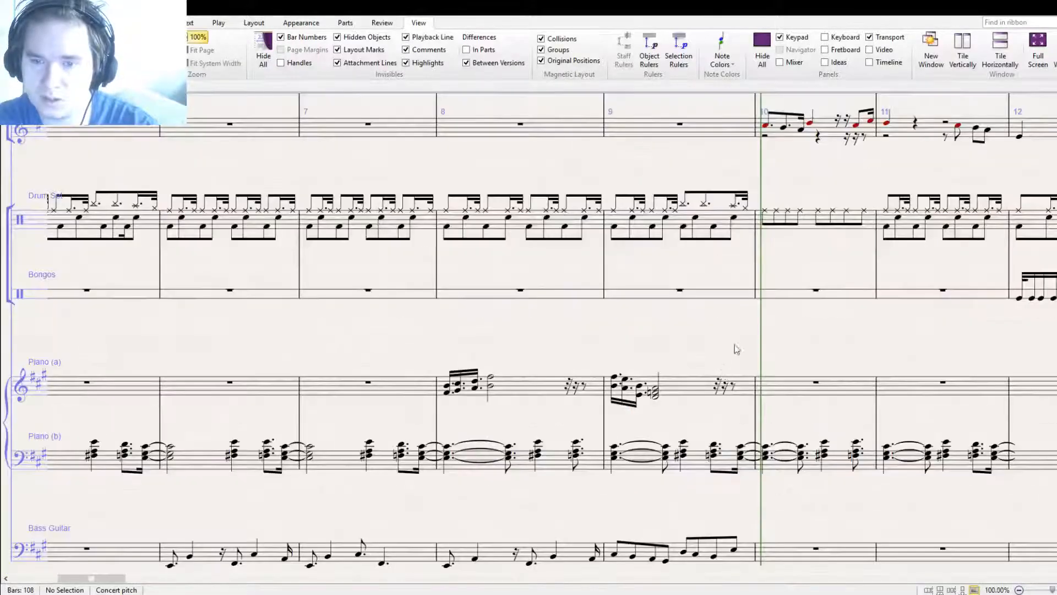
# Copy the Bass Guitar passage of bar 9 into bar 11 and delete the original from bar 9
pyautogui.moveTo(737, 349); pyautogui.dragTo(677, 302)
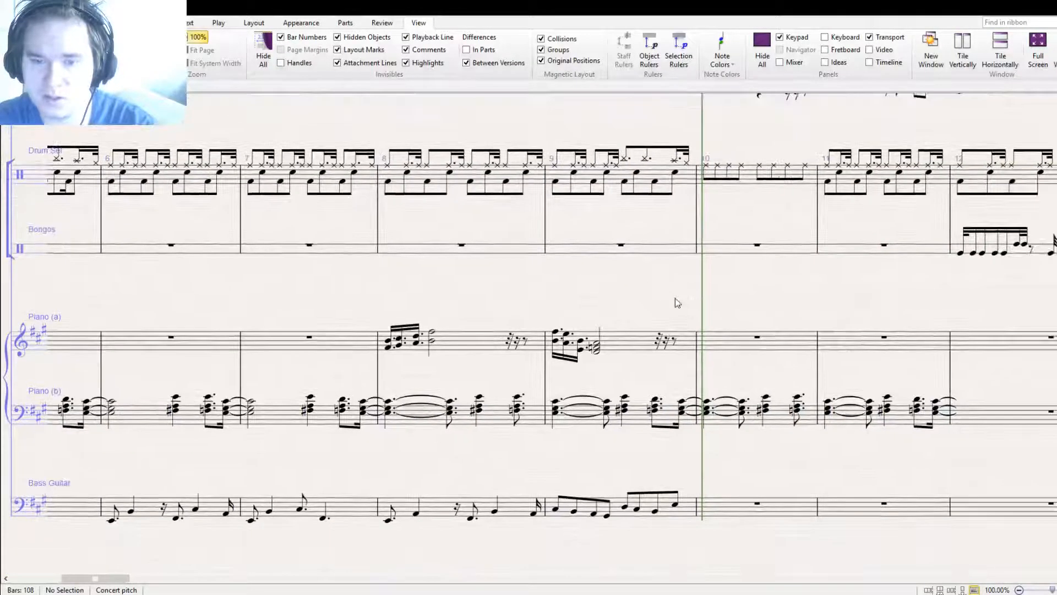
pyautogui.click(621, 520)
pyautogui.keyDown('alt'); pyautogui.click(846, 520); pyautogui.keyUp('alt')
pyautogui.click(625, 520)
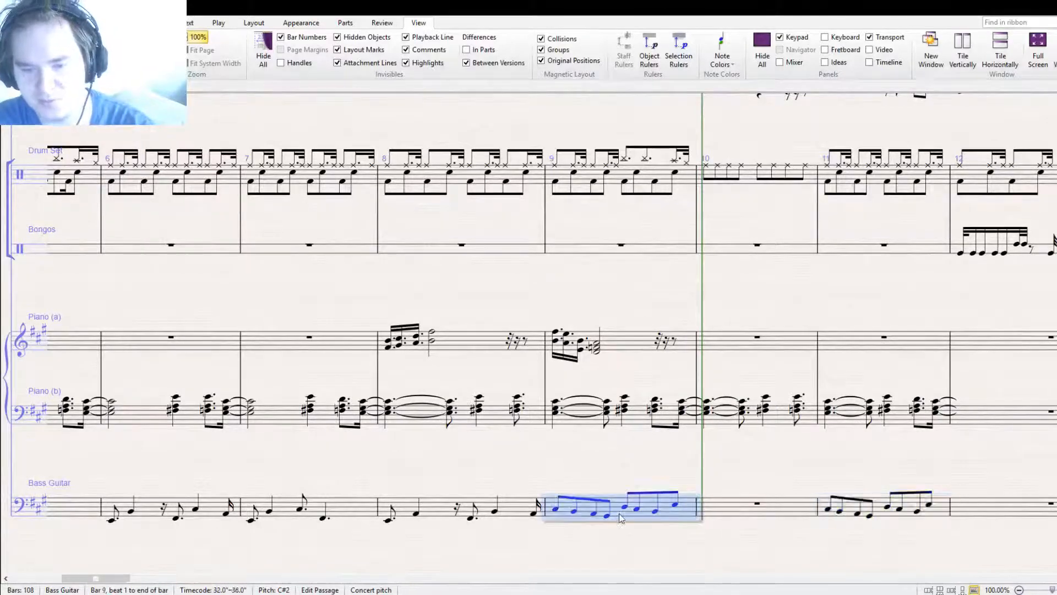
pyautogui.press('Delete')
# Change the first Piano (a) chord of bar 9 to an eighth note and copy it to beat 1.5
pyautogui.click(597, 348)
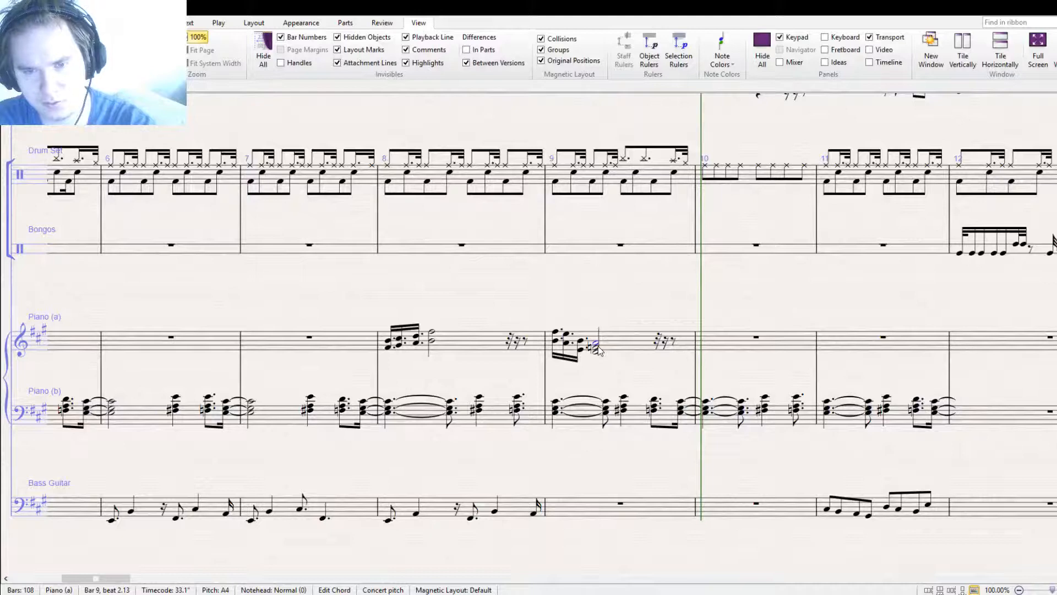
pyautogui.click(555, 333)
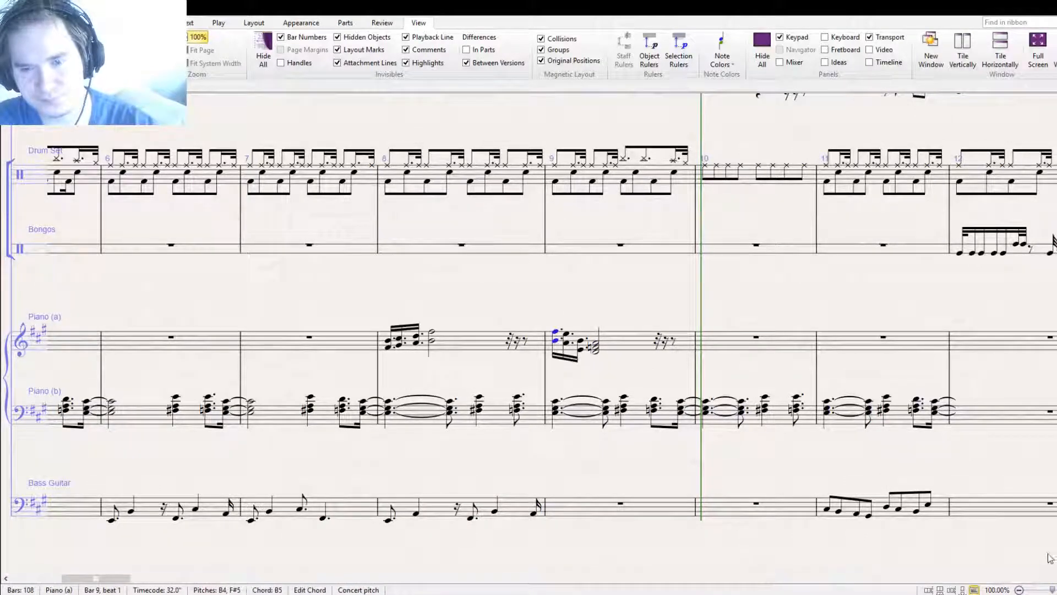
pyautogui.press('3')
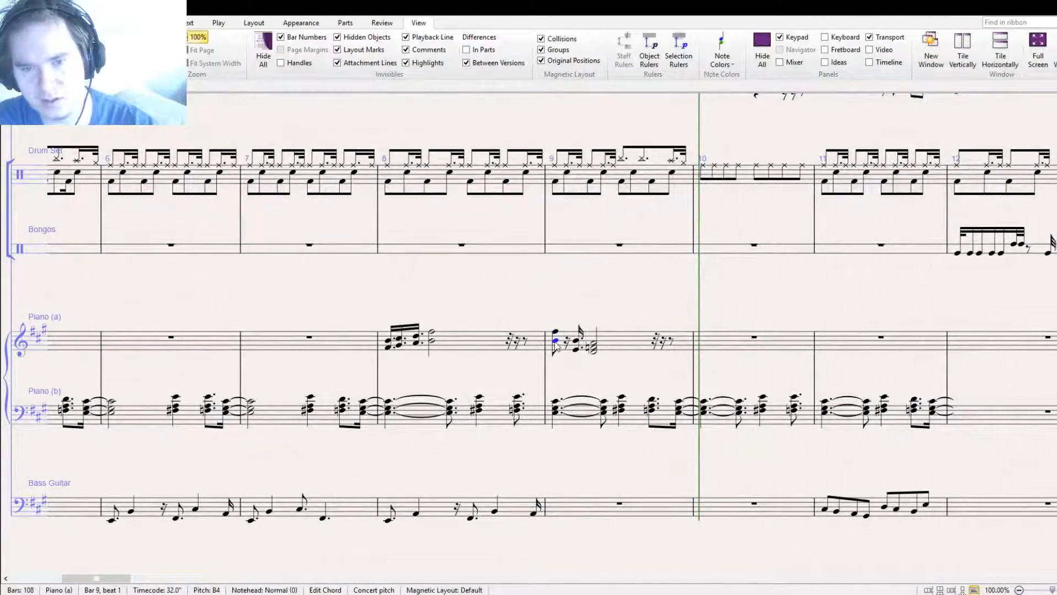
pyautogui.doubleClick(555, 341)
pyautogui.click(562, 343)
pyautogui.click(567, 344)
pyautogui.hotkey('ctrl', 'v')
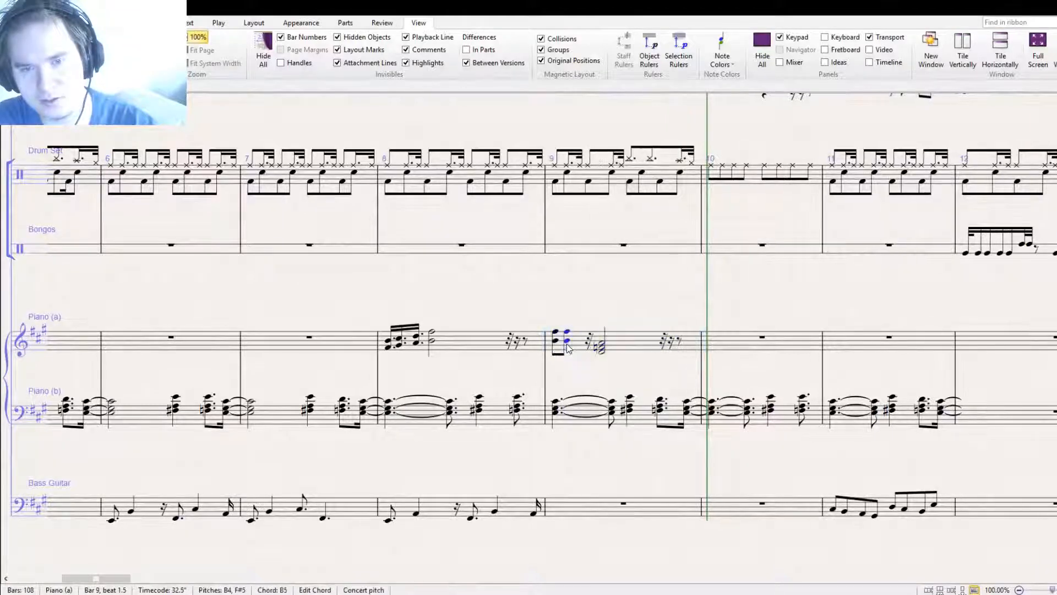
# Lower the Piano (a) chord at beat 1.5 of bar 9 to G#4 and E5 and make it a dotted sixteenth
pyautogui.press('Down')
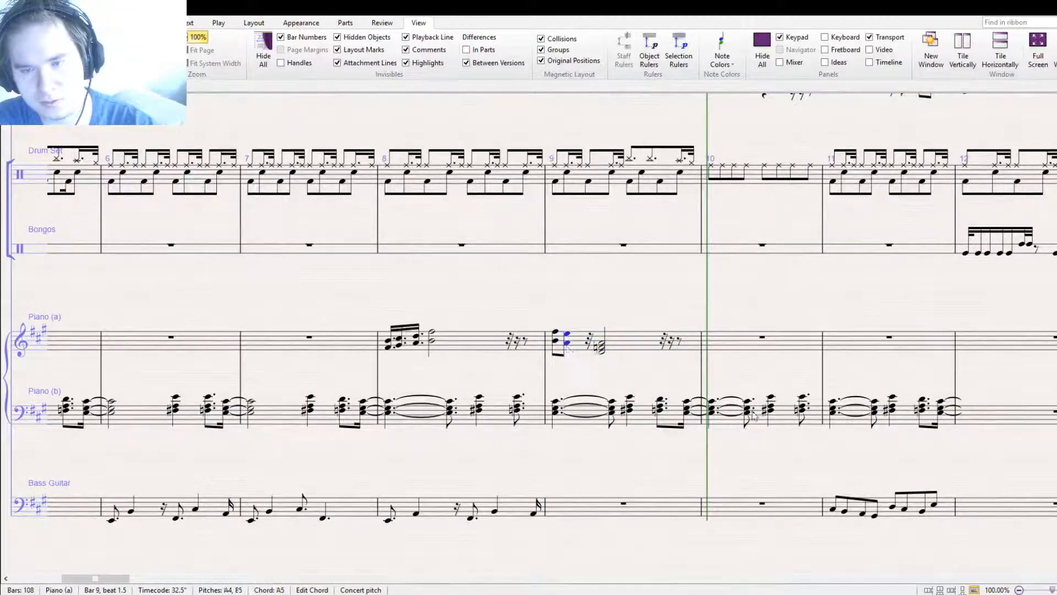
pyautogui.click(1037, 555)
pyautogui.click(1045, 568)
pyautogui.press('Escape')
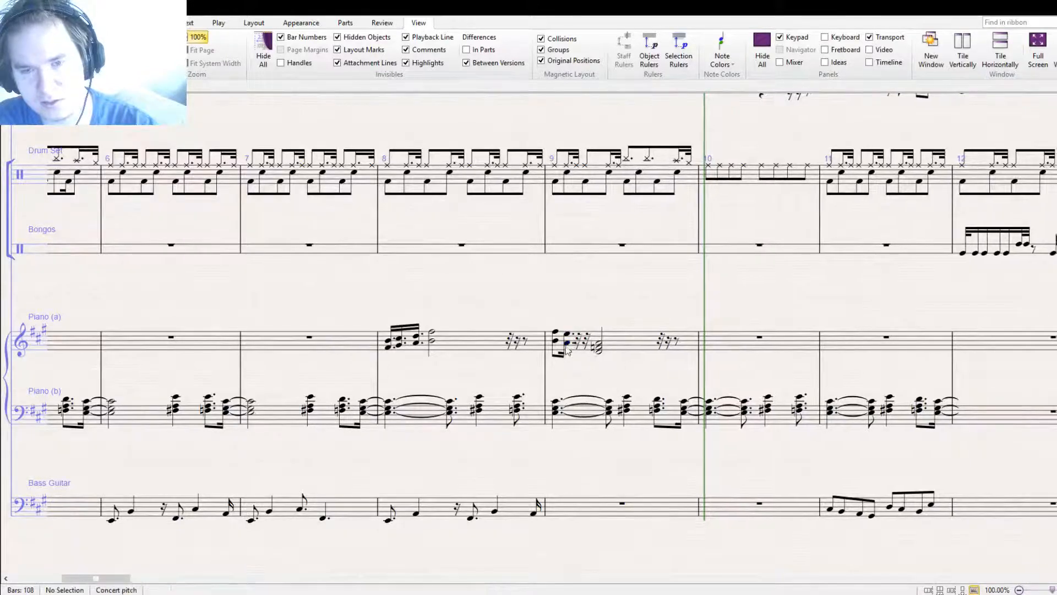
pyautogui.click(568, 343)
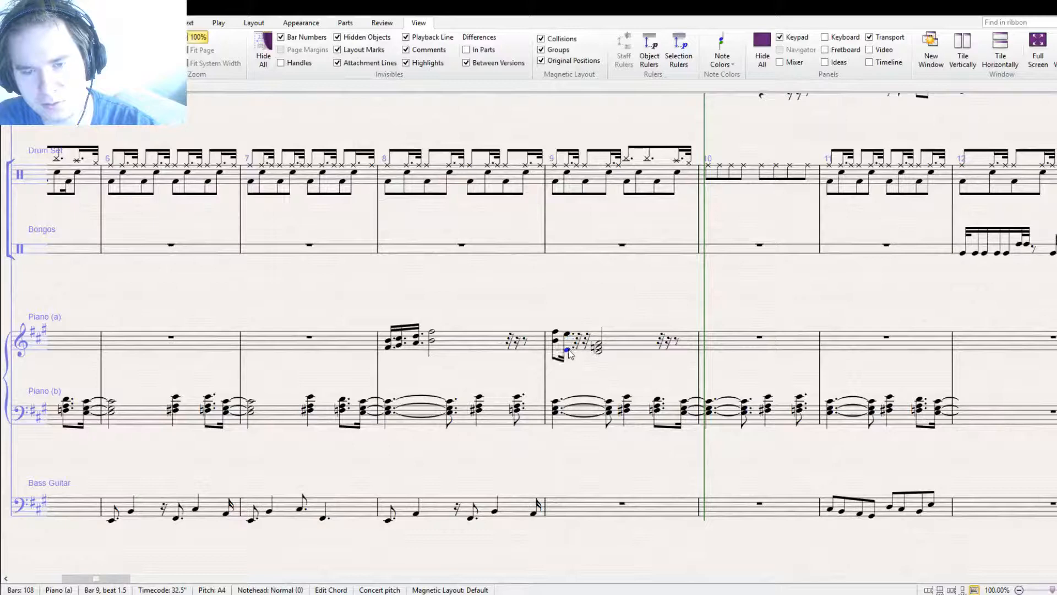
pyautogui.press('Up')
pyautogui.press('Up')
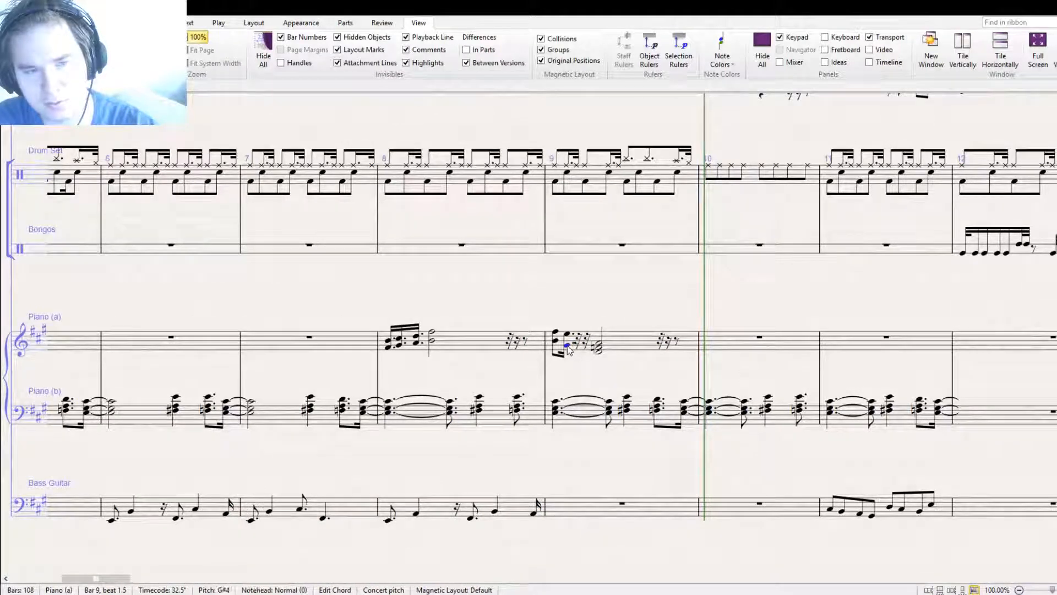
# Duplicate the second Piano (a) chord of bar 9 to beat 1.88 and lower it to F#4 and D5 as a sixteenth
pyautogui.click(580, 344)
pyautogui.hotkey('ctrl', 'v')
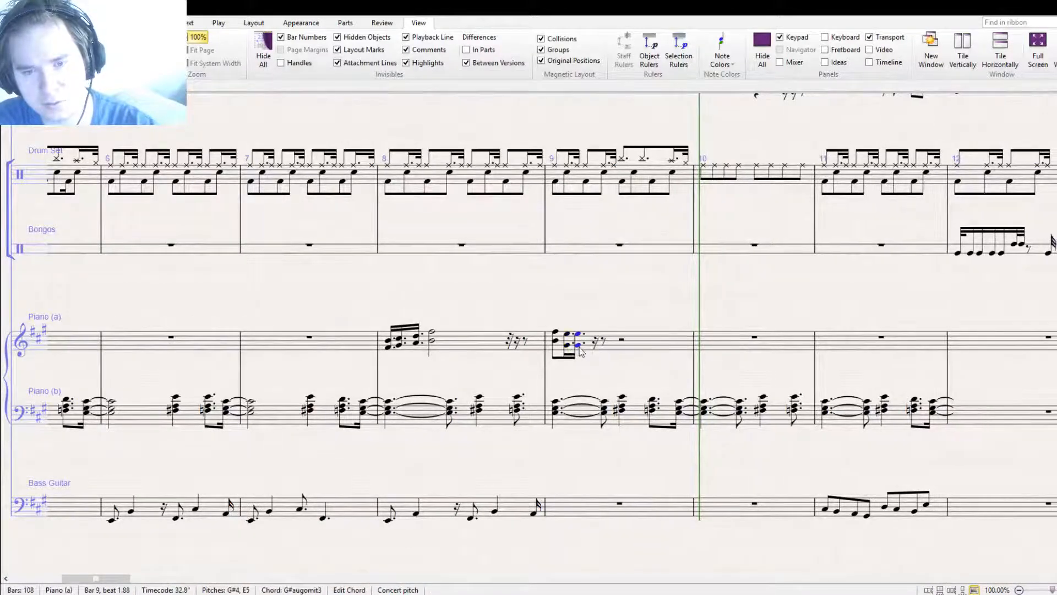
pyautogui.press('Down')
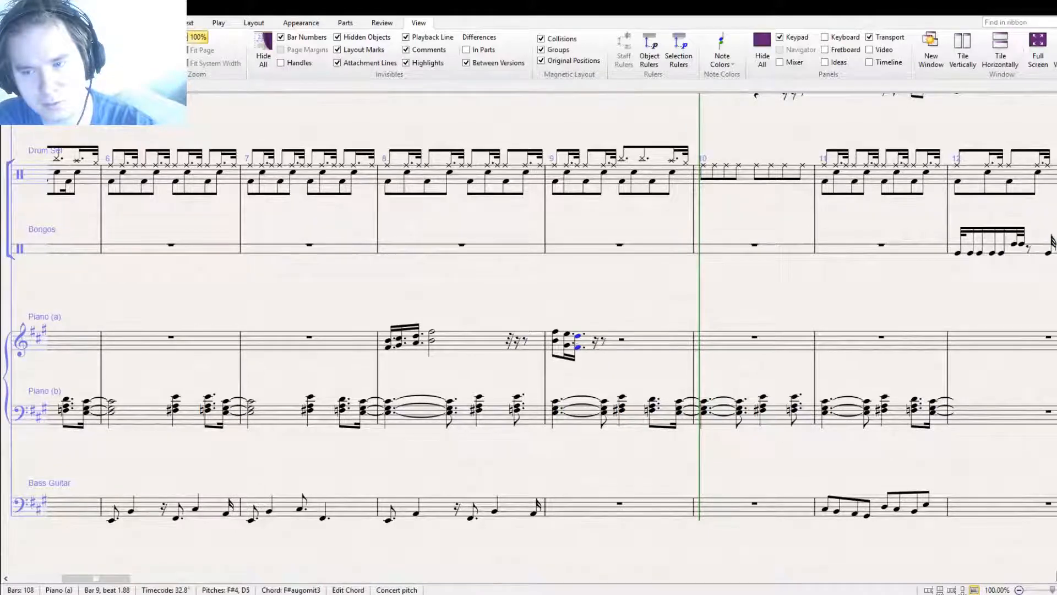
# Add a quarter-note chord of E4, A4 and C#5 at beat 2.13 of Piano (a) bar 9
pyautogui.click(594, 349)
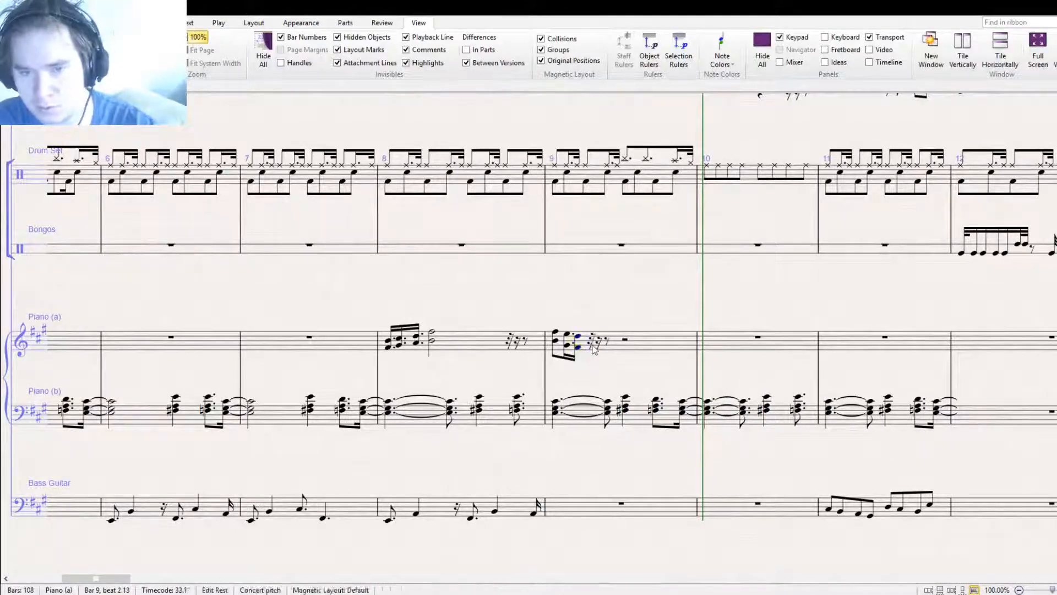
pyautogui.hotkey('ctrl', 'v')
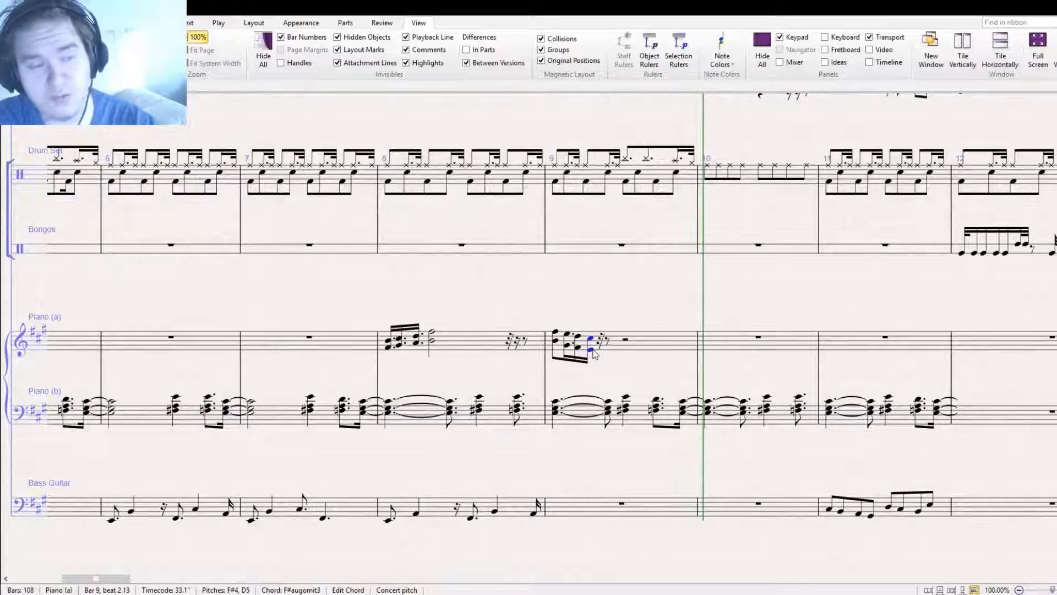
pyautogui.click(602, 358)
pyautogui.click(590, 352)
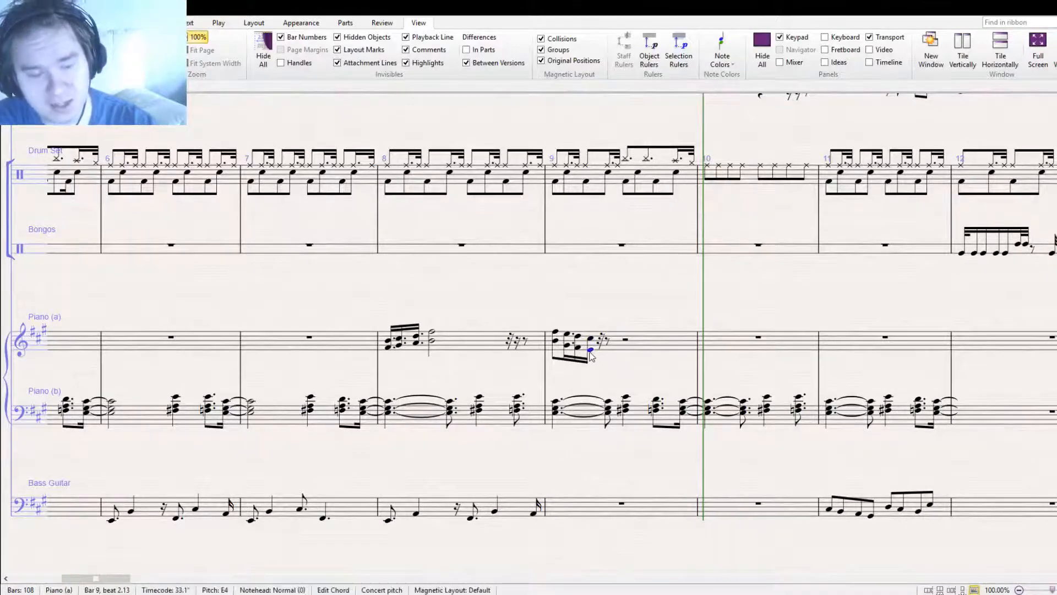
pyautogui.press('4')
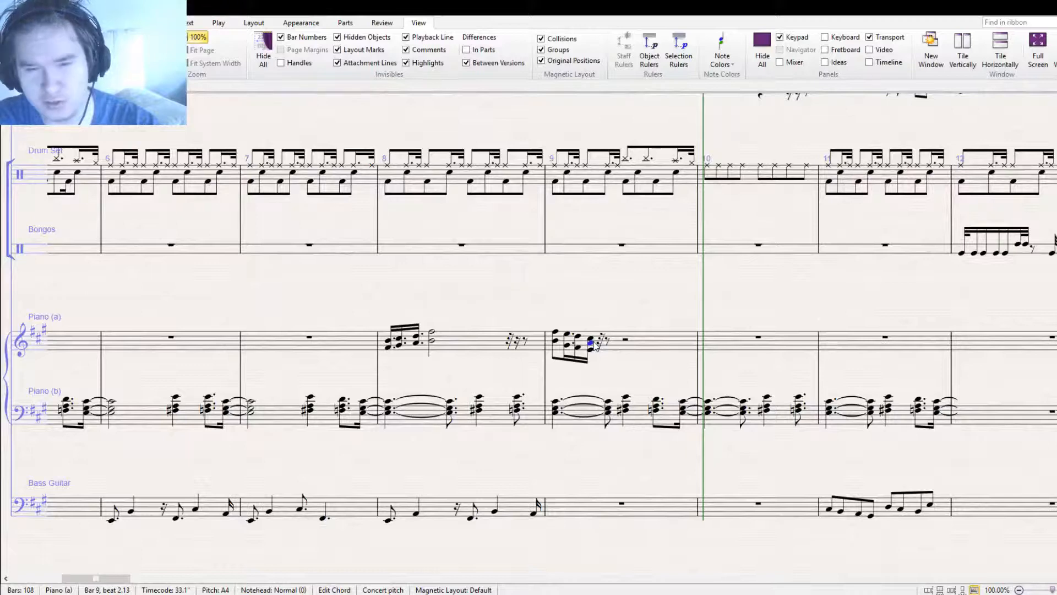
pyautogui.press('5')
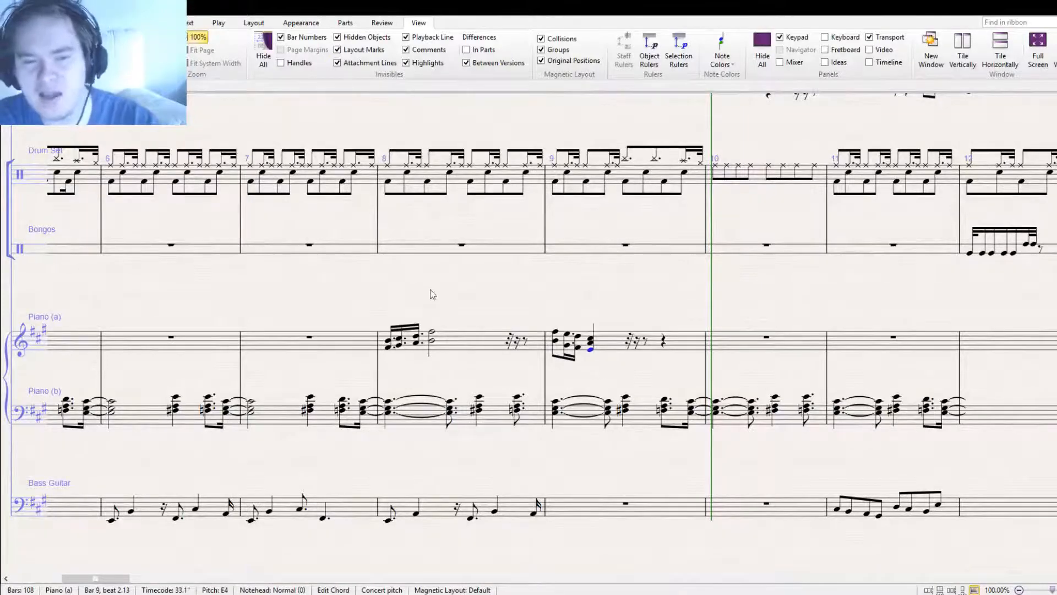
# Audition the first three Piano (b) chords in bar 4
pyautogui.moveTo(432, 295); pyautogui.dragTo(726, 229)
pyautogui.moveTo(280, 368); pyautogui.dragTo(504, 366)
pyautogui.click(402, 336)
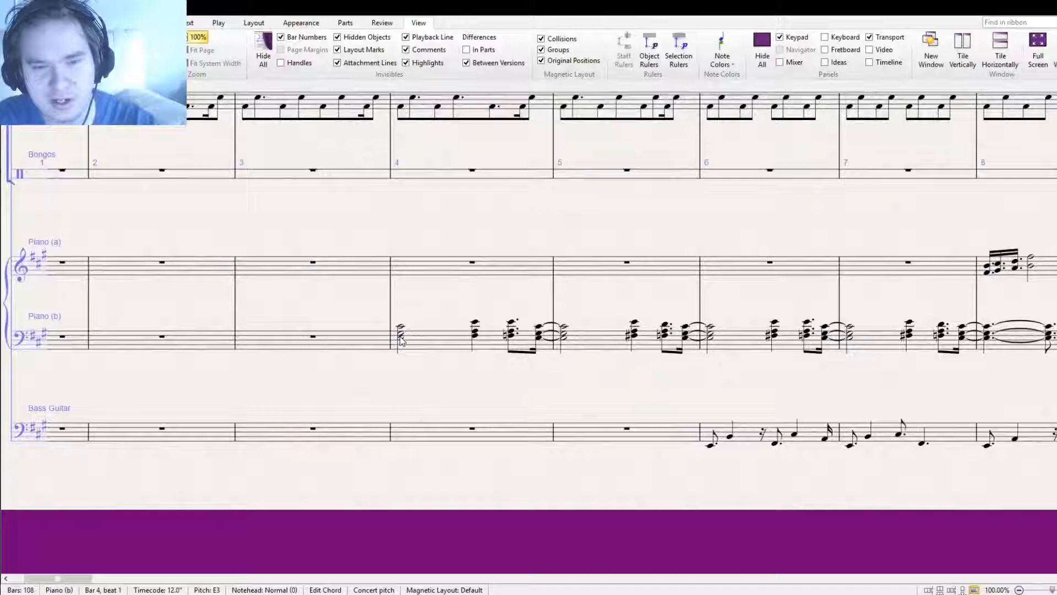
pyautogui.click(476, 332)
pyautogui.click(511, 334)
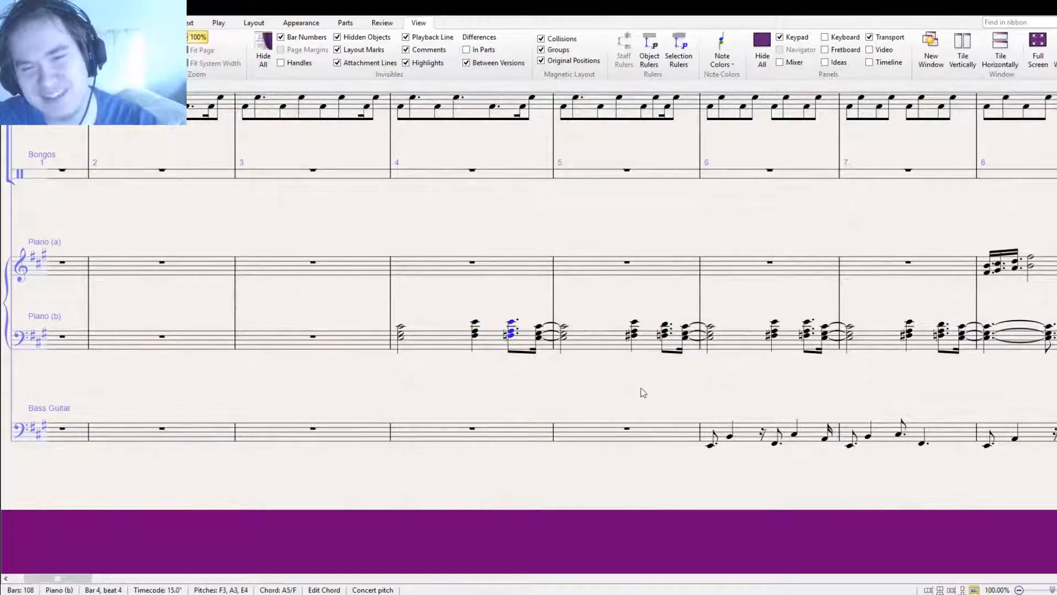
# Copy the Bass Guitar part of bars 6 and 7 into bars 8 and 9, replacing the existing bar 8
pyautogui.moveTo(651, 398); pyautogui.dragTo(401, 399)
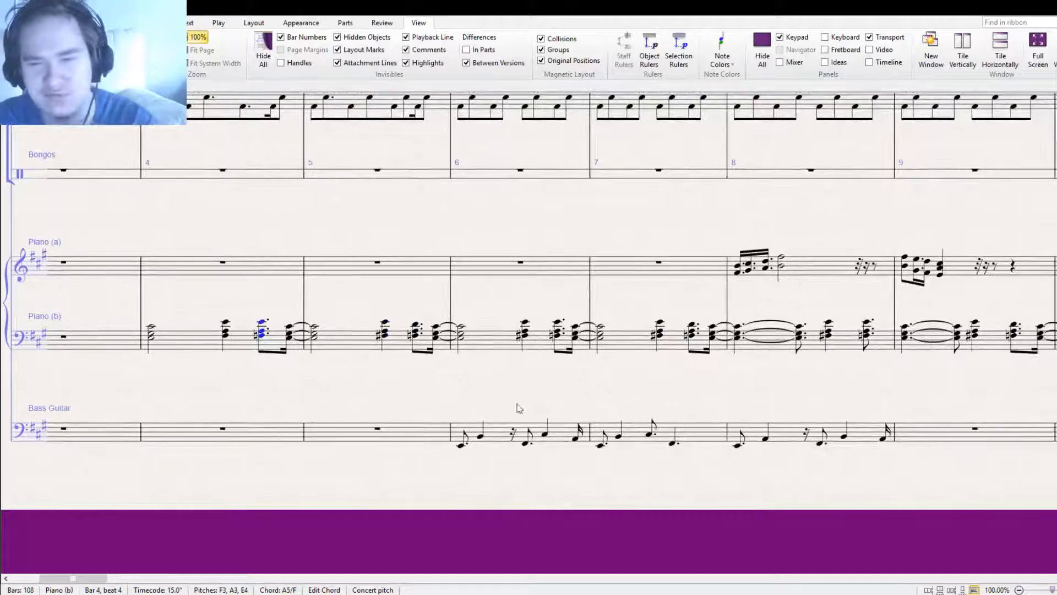
pyautogui.moveTo(785, 410); pyautogui.dragTo(517, 401)
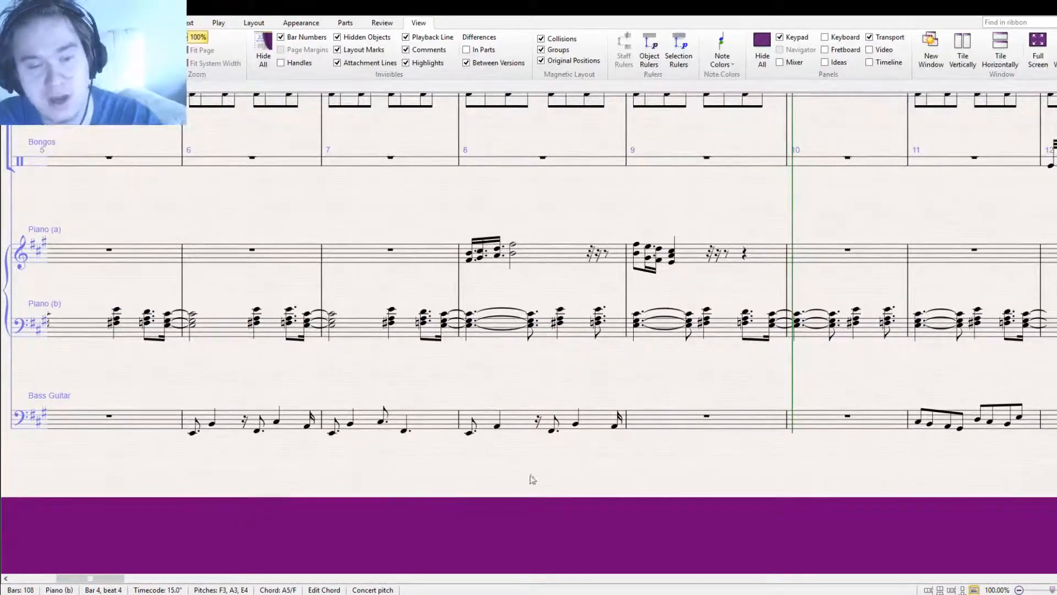
pyautogui.click(438, 419)
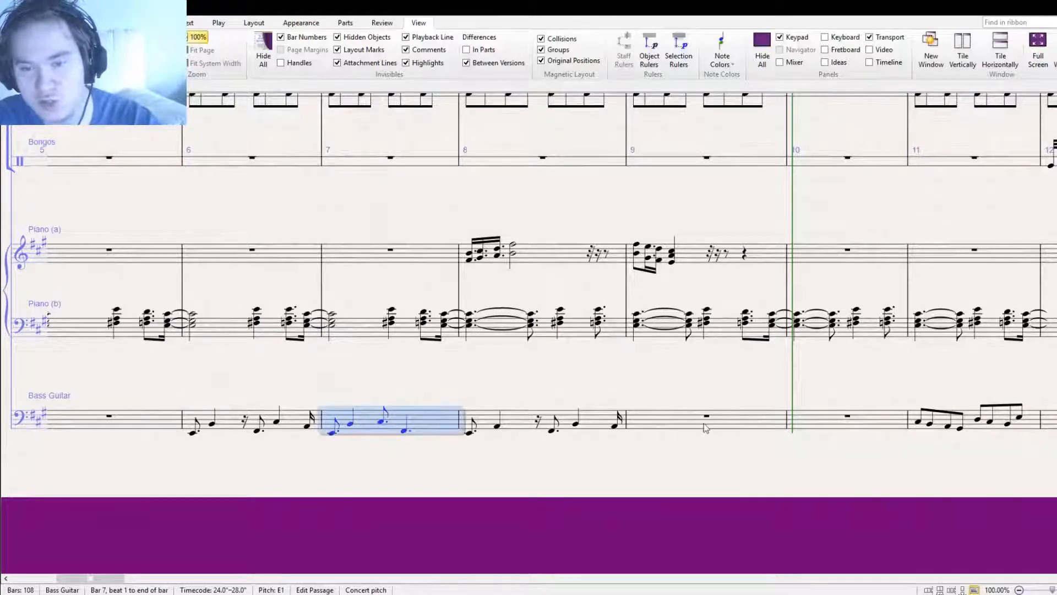
pyautogui.click(681, 428)
pyautogui.click(447, 423)
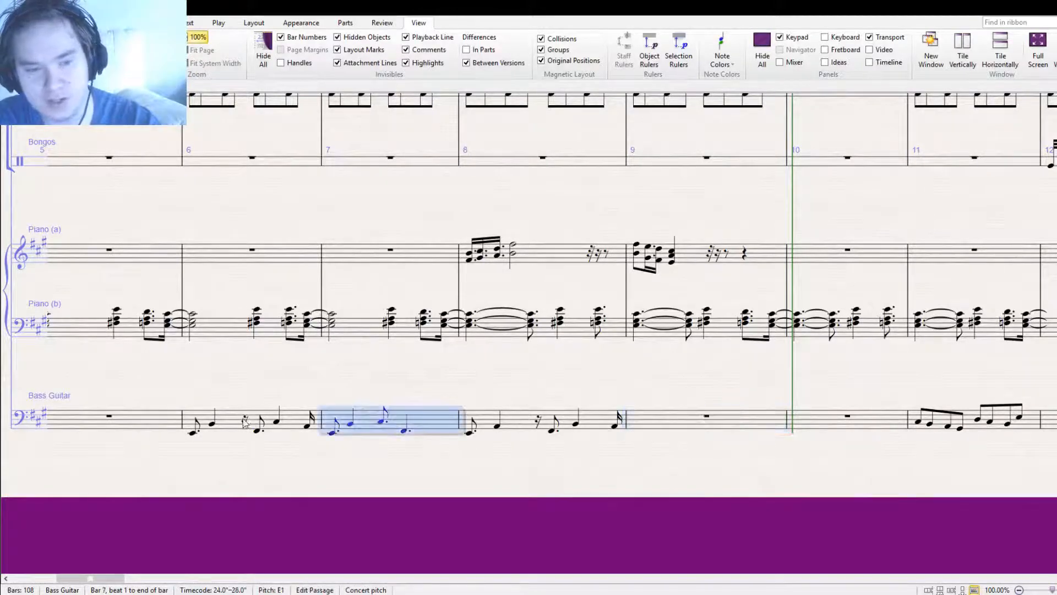
pyautogui.keyDown('shift'); pyautogui.click(266, 418); pyautogui.keyUp('shift')
pyautogui.hotkey('ctrl', 'c')
pyautogui.click(515, 438)
pyautogui.hotkey('ctrl', 'v')
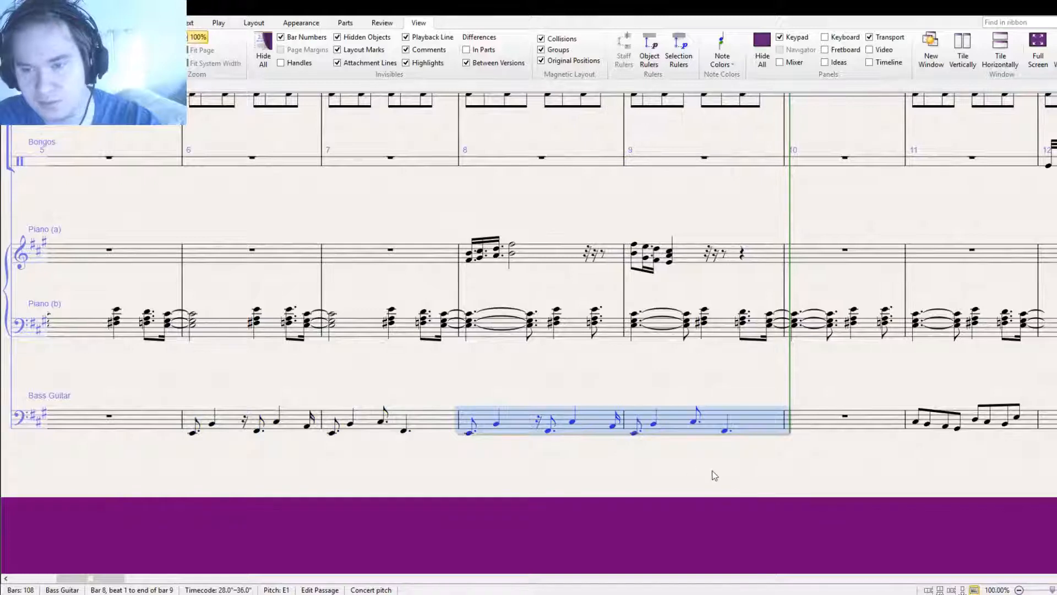
pyautogui.press('Escape')
# Copy the Bass Guitar part of bar 8 into bar 10
pyautogui.click(600, 430)
pyautogui.hotkey('ctrl', 'c')
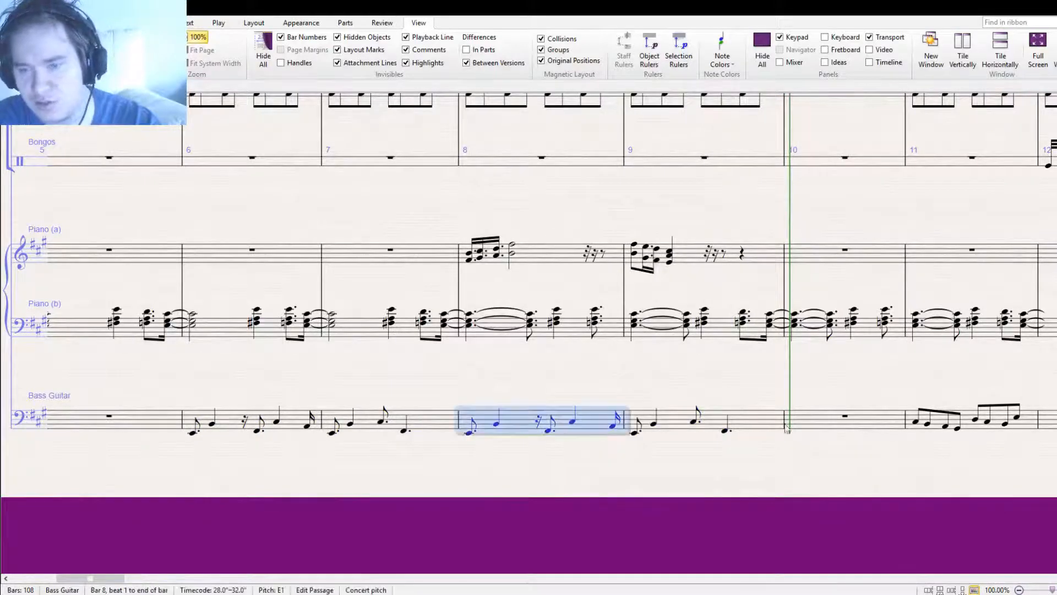
pyautogui.click(793, 427)
pyautogui.hotkey('ctrl', 'v')
# Raise the middle note of the quarter-note chord at beat 2.13 of Piano (a) bar 9 to B4
pyautogui.moveTo(598, 393); pyautogui.dragTo(473, 475)
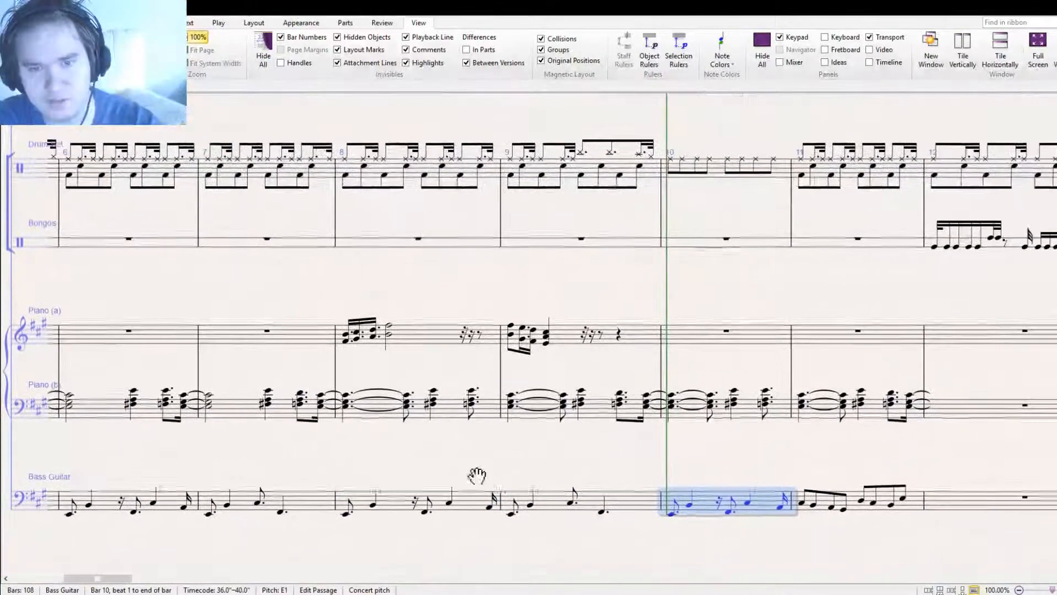
pyautogui.press('Escape')
pyautogui.click(546, 333)
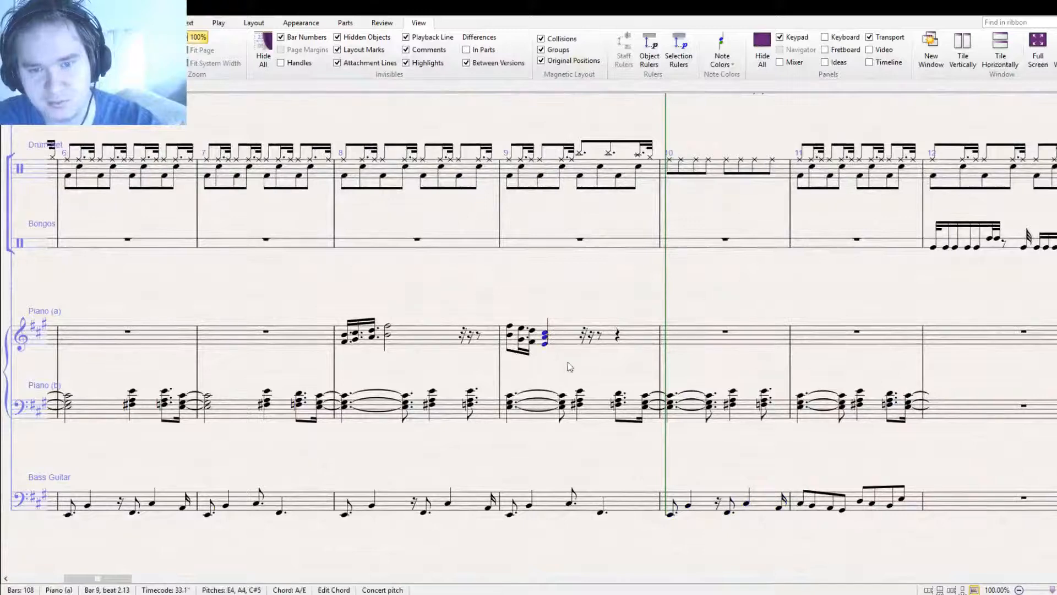
pyautogui.press('Escape')
pyautogui.click(546, 340)
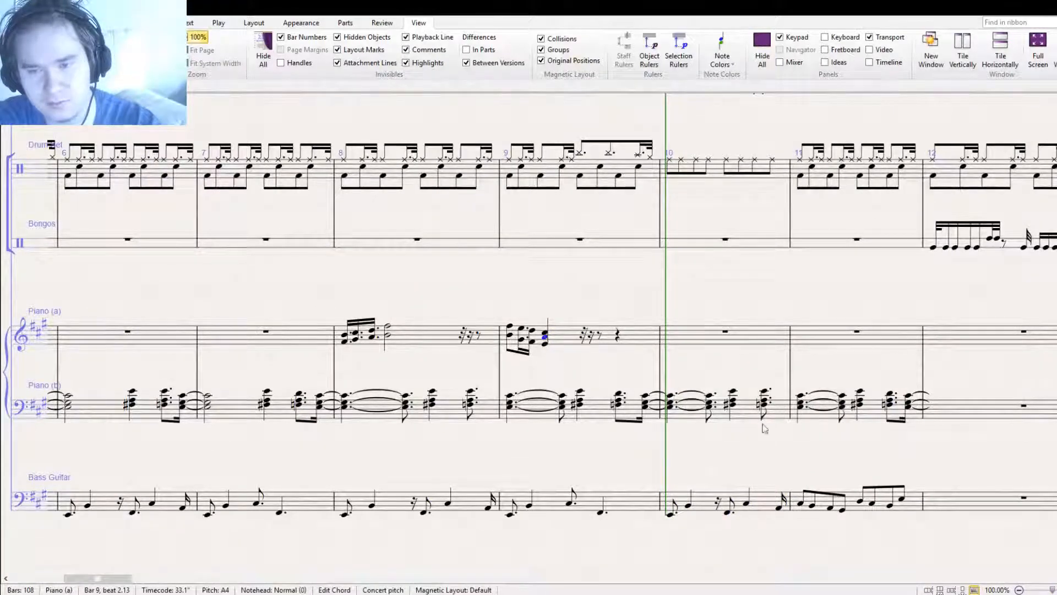
pyautogui.press('Up')
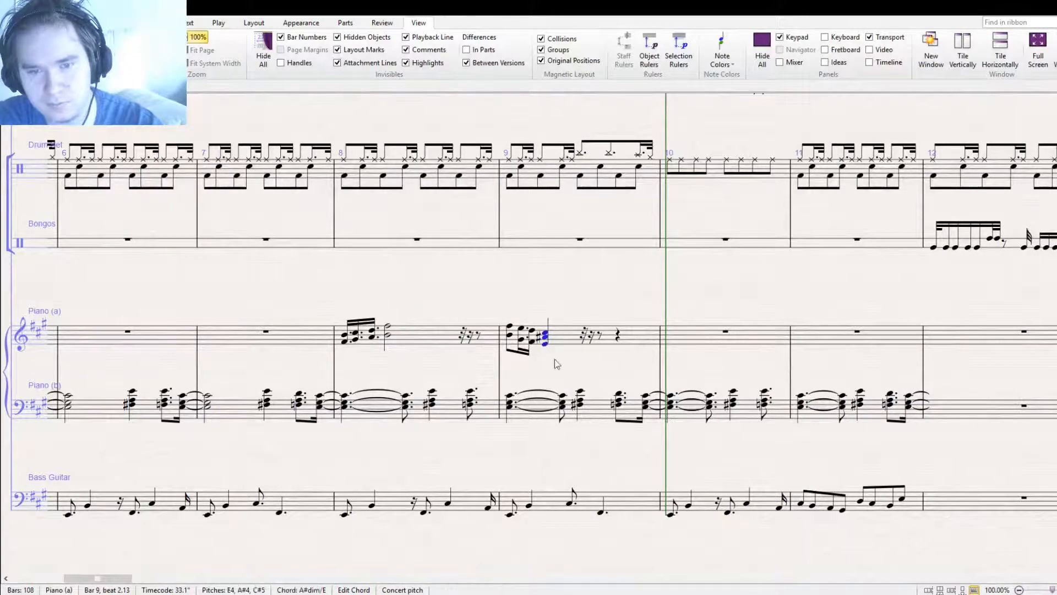
pyautogui.press('Escape')
pyautogui.click(546, 339)
pyautogui.moveTo(544, 337); pyautogui.dragTo(541, 335)
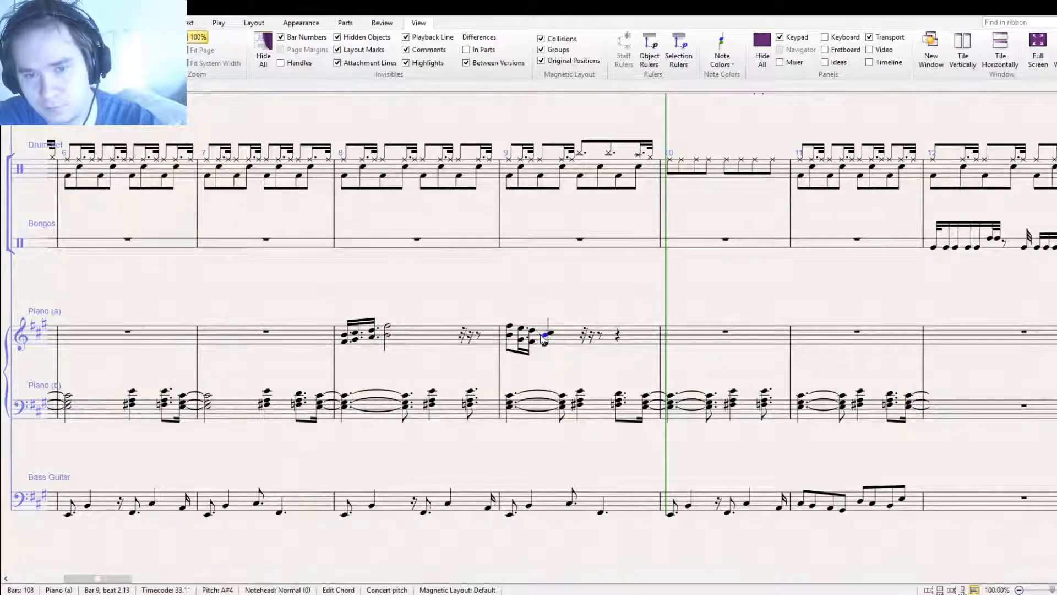
# Raise the lowest note of the quarter-note chord at beat 2.13 of Piano (a) bar 9 to G#4
pyautogui.click(508, 331)
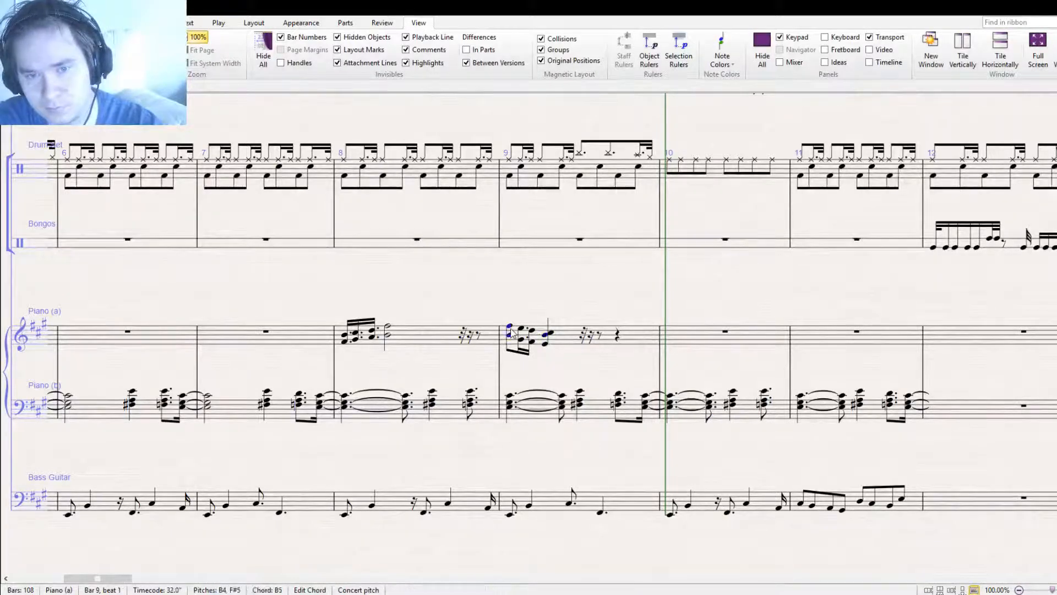
pyautogui.click(519, 333)
pyautogui.click(546, 344)
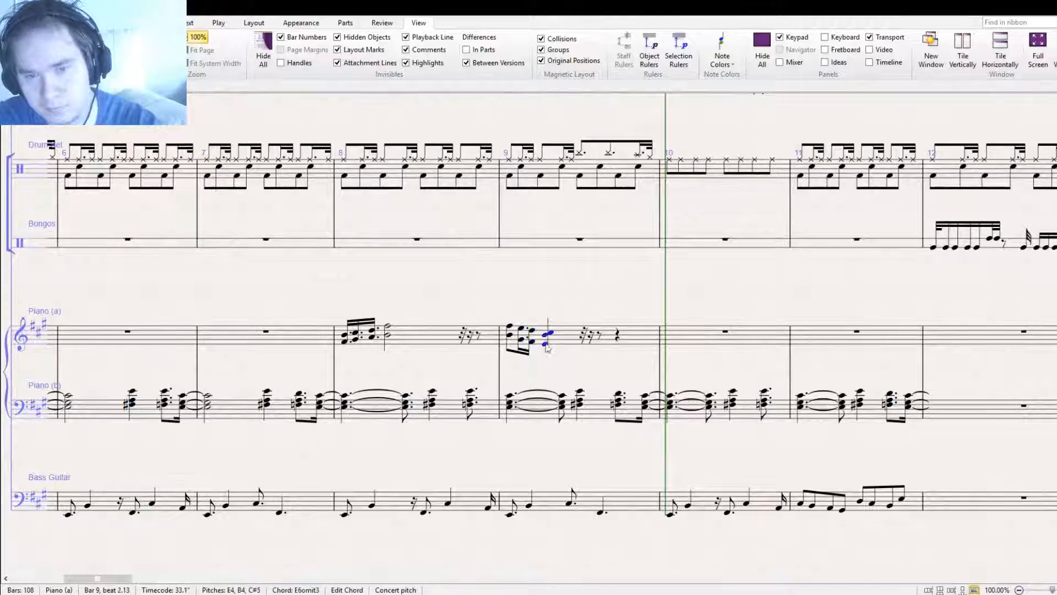
pyautogui.click(547, 347)
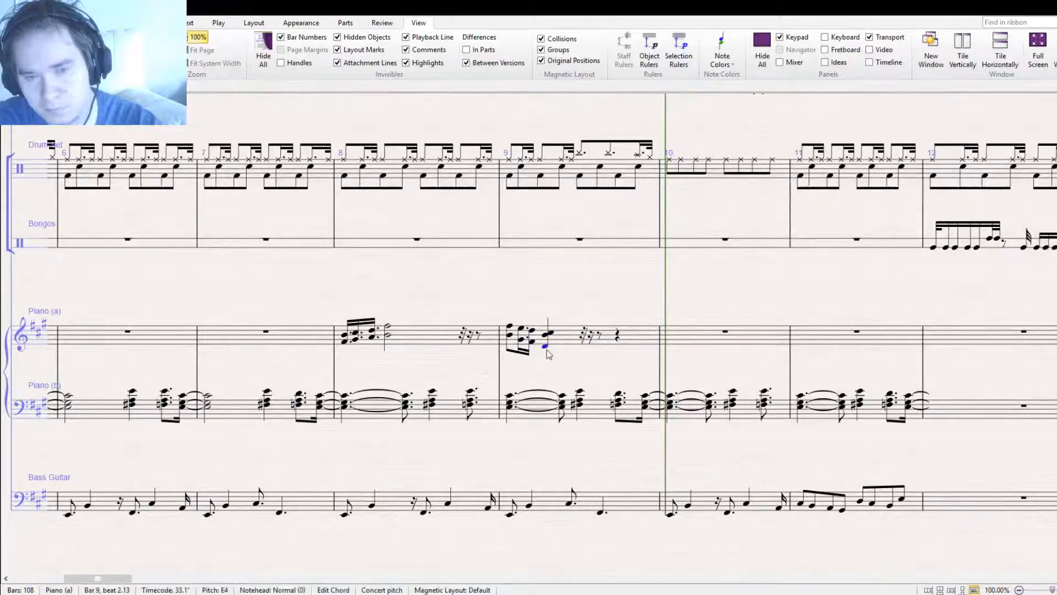
pyautogui.moveTo(547, 352); pyautogui.dragTo(548, 346)
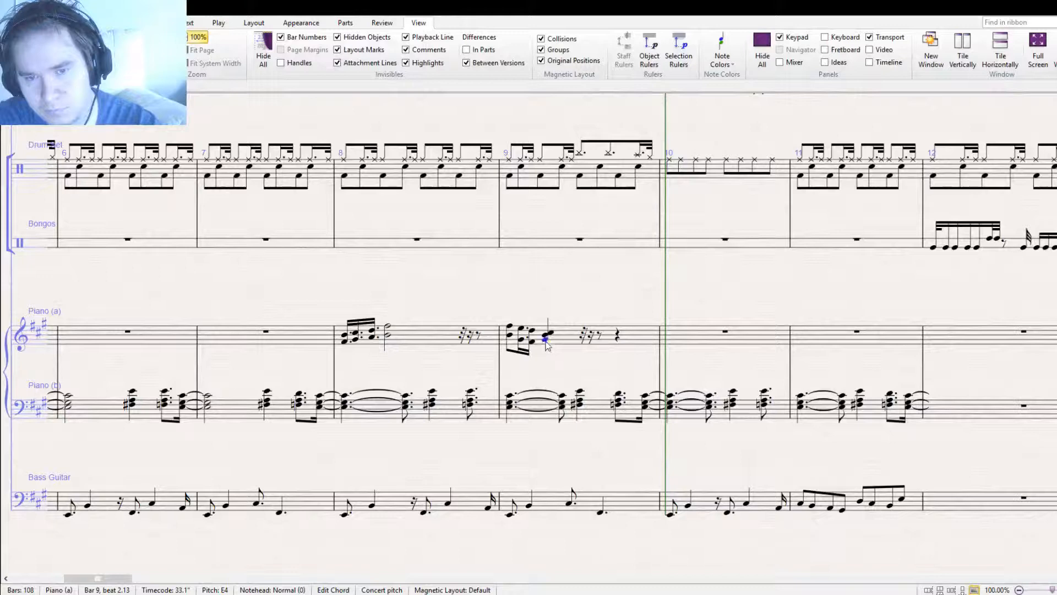
pyautogui.press('Up')
pyautogui.press('Up')
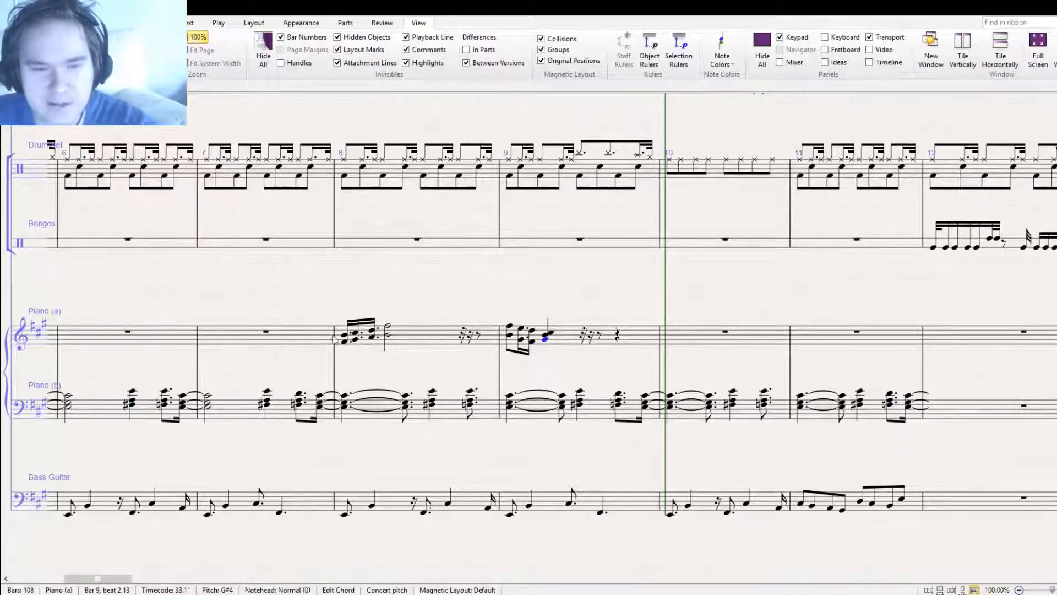
pyautogui.click(480, 342)
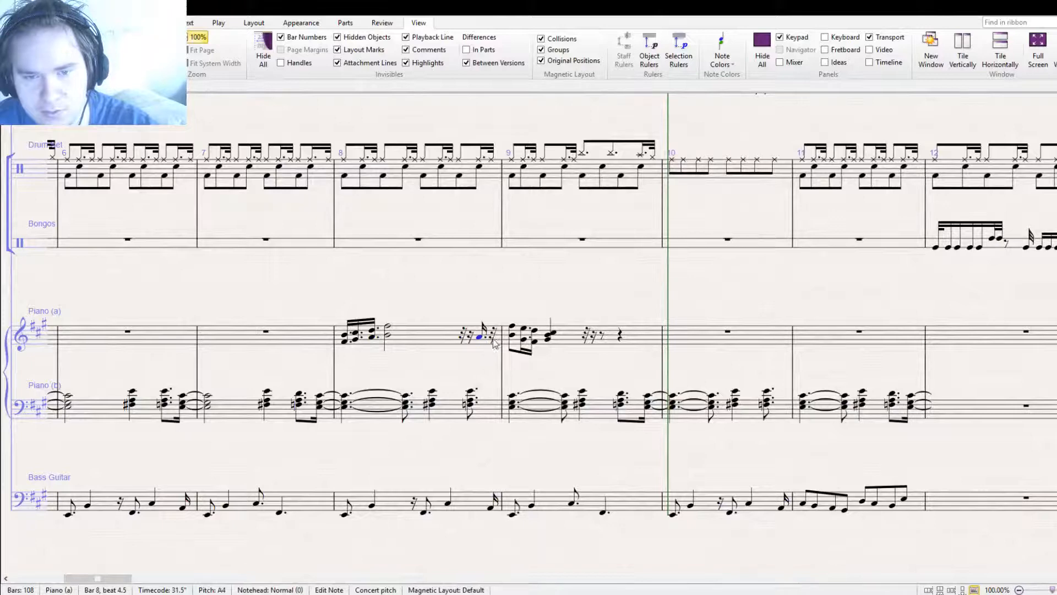
pyautogui.click(493, 343)
pyautogui.press('Left')
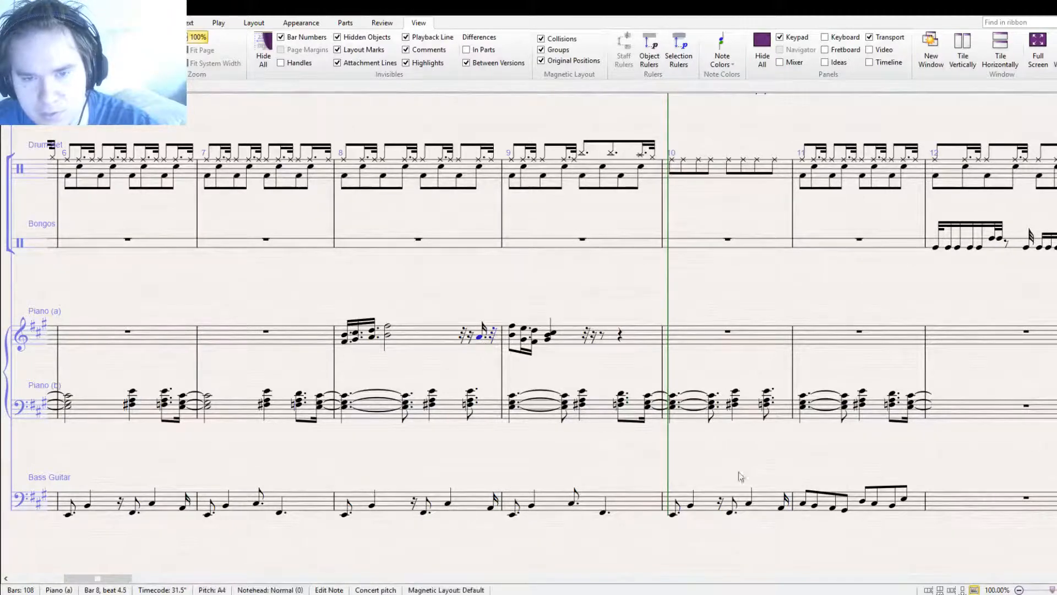
pyautogui.click(1046, 571)
pyautogui.click(491, 343)
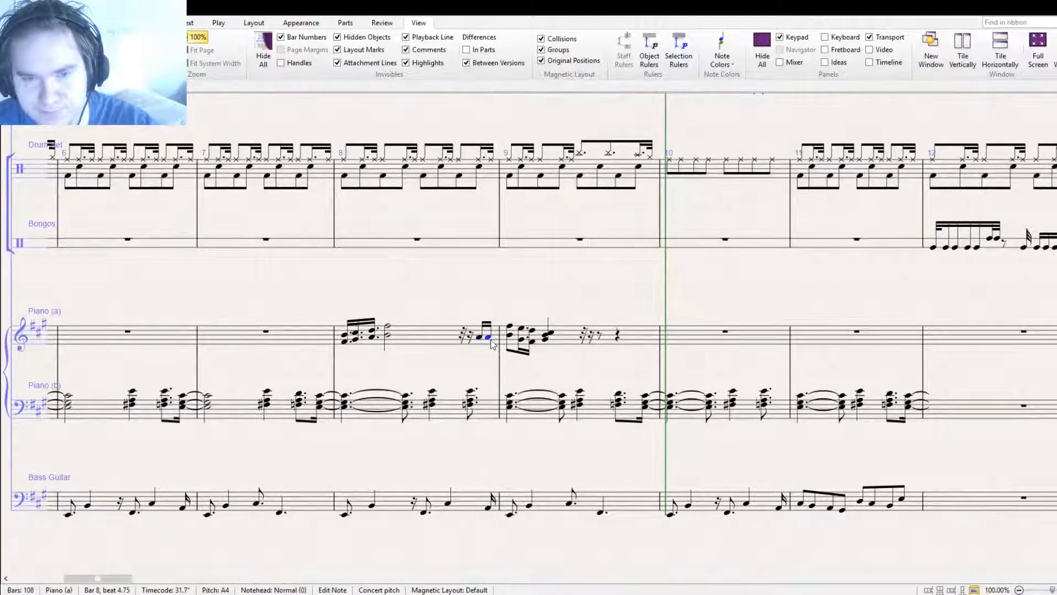
pyautogui.click(481, 339)
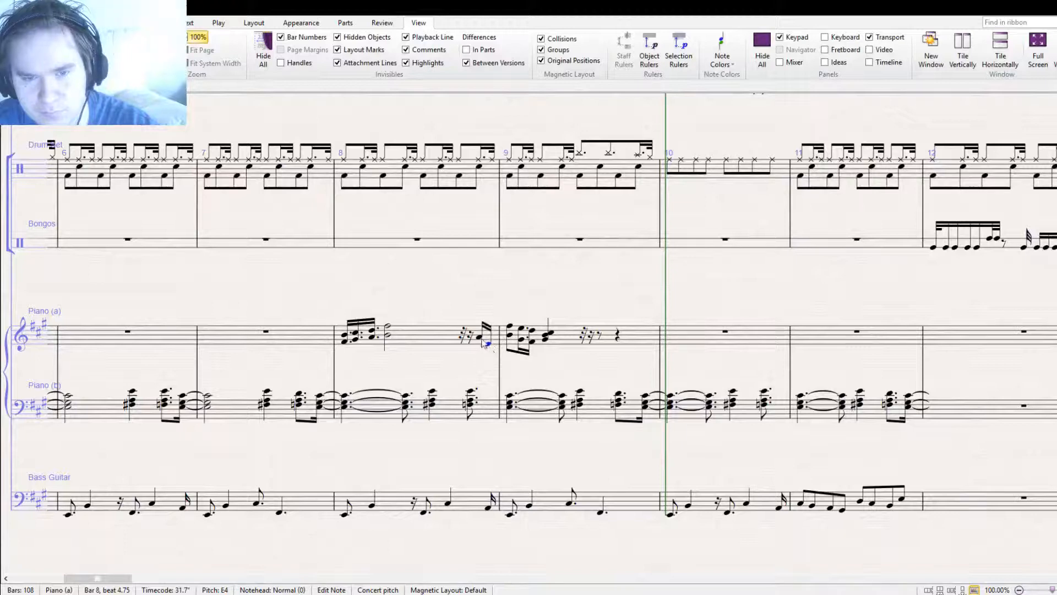
pyautogui.press('Delete')
pyautogui.click(489, 345)
pyautogui.press('Delete')
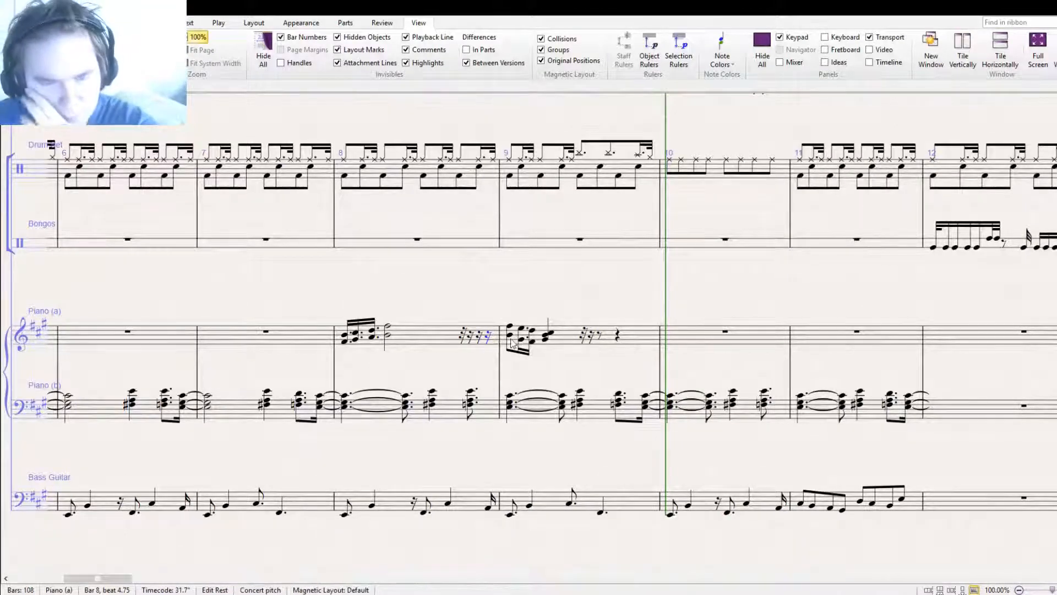
# Audition the opening Piano (a) chords of bar 8, and raise the first chord of bar 9 to C#5 and G#5
pyautogui.click(345, 339)
pyautogui.press('Right')
pyautogui.press('Right')
pyautogui.press('Right')
pyautogui.press('Right')
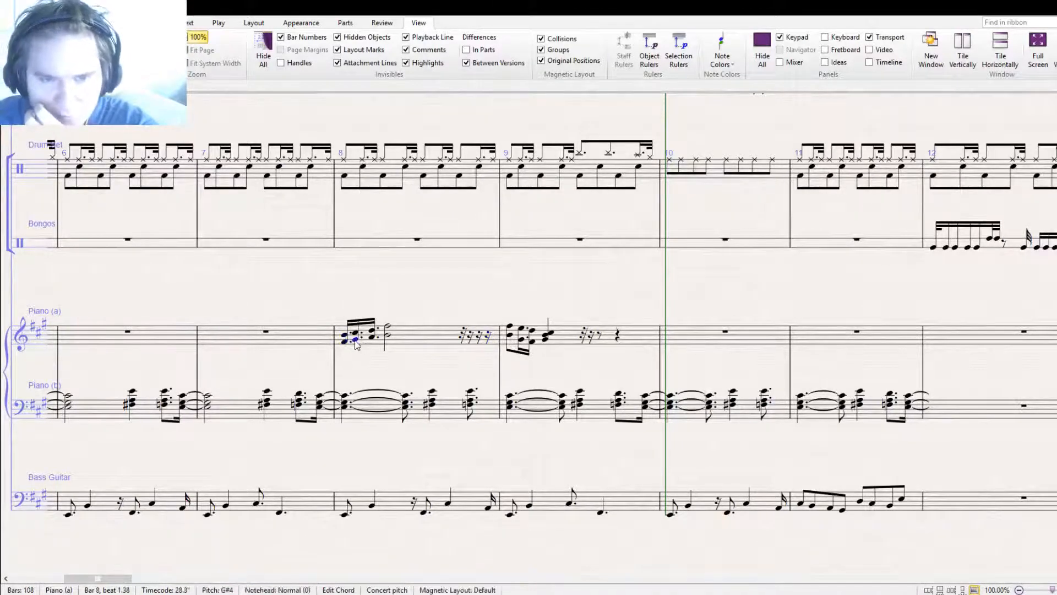
pyautogui.click(510, 330)
pyautogui.click(510, 325)
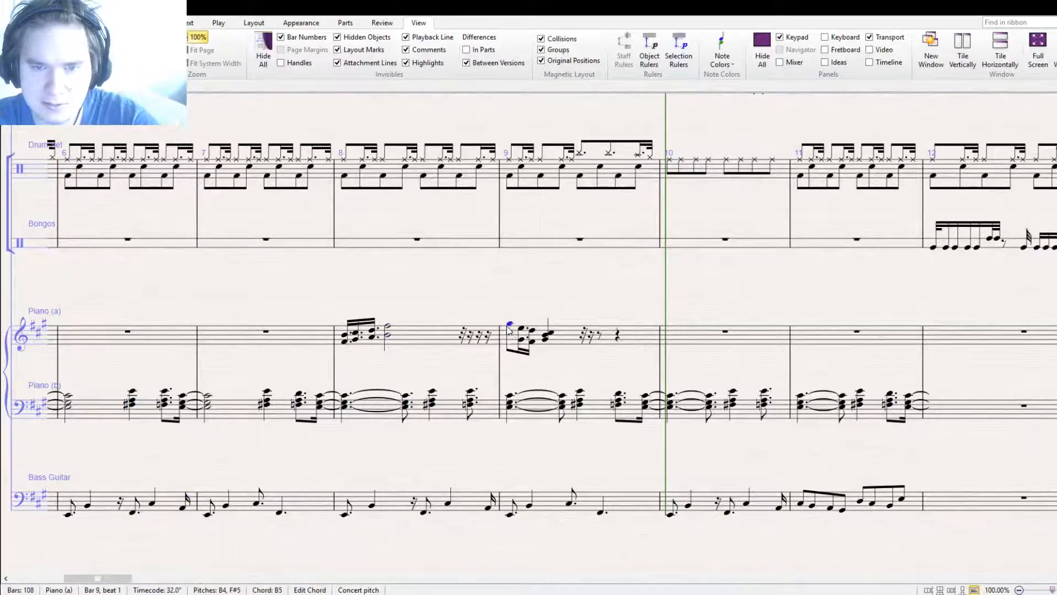
pyautogui.click(510, 336)
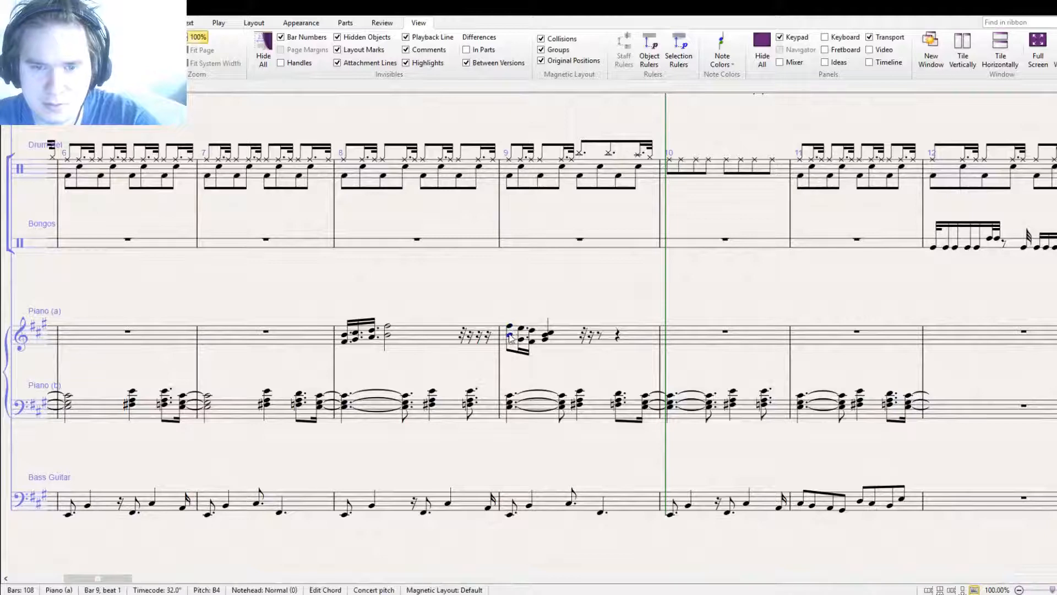
pyautogui.click(510, 325)
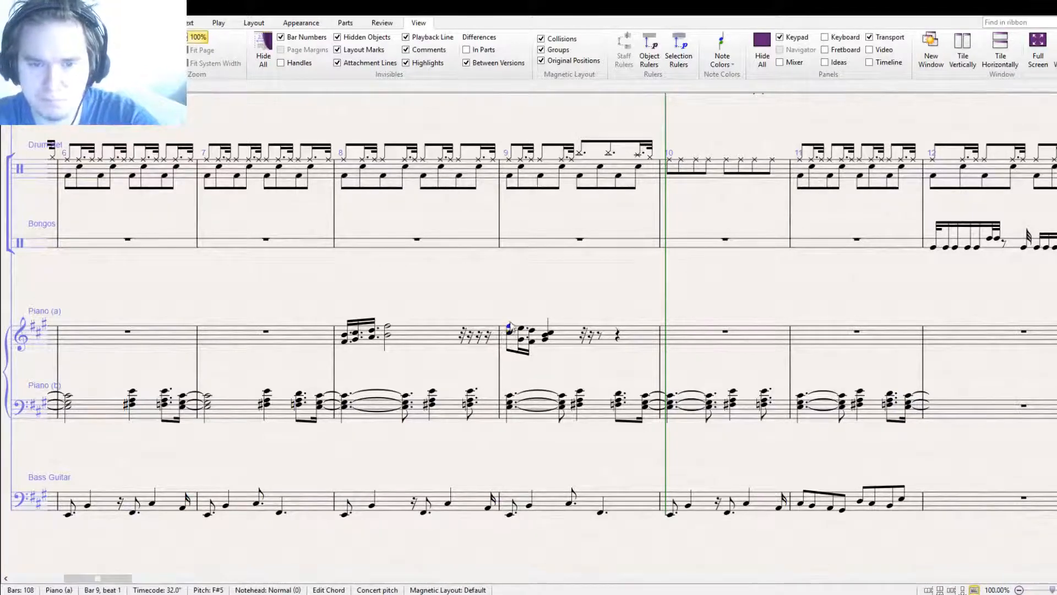
pyautogui.doubleClick(510, 325)
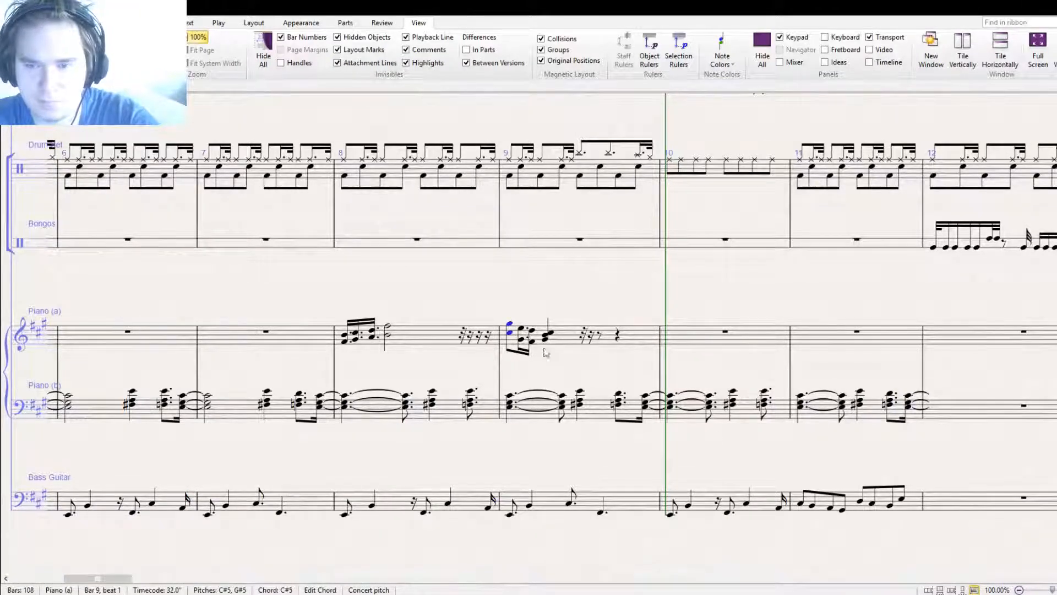
# Make the first Piano (a) chord of bar 9 a dotted eighth and place a sixteenth chord of G#4 and C#5 at beat 1.75
pyautogui.click(1050, 573)
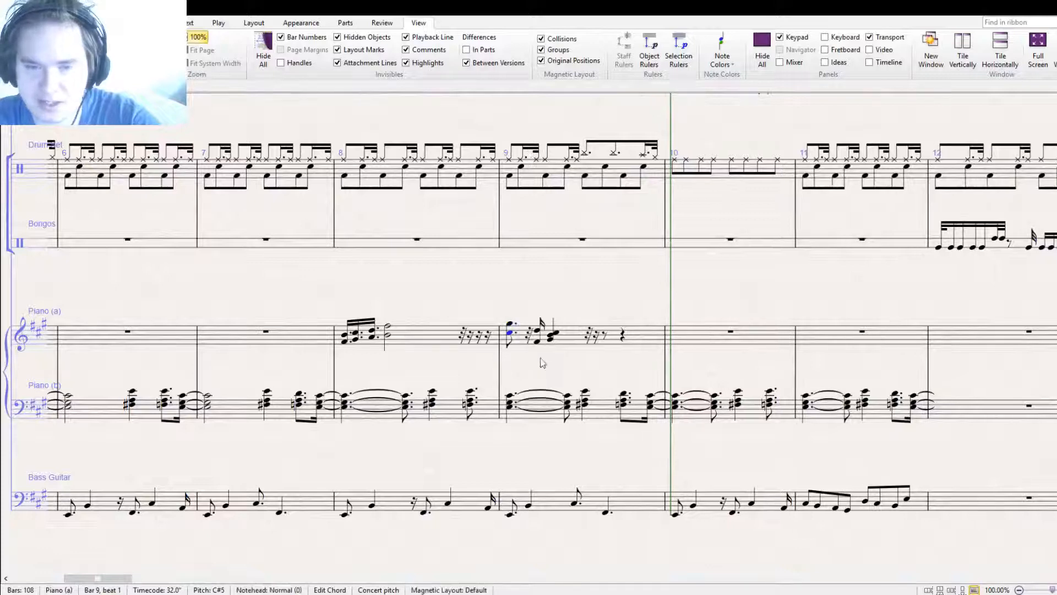
pyautogui.doubleClick(508, 334)
pyautogui.doubleClick(537, 332)
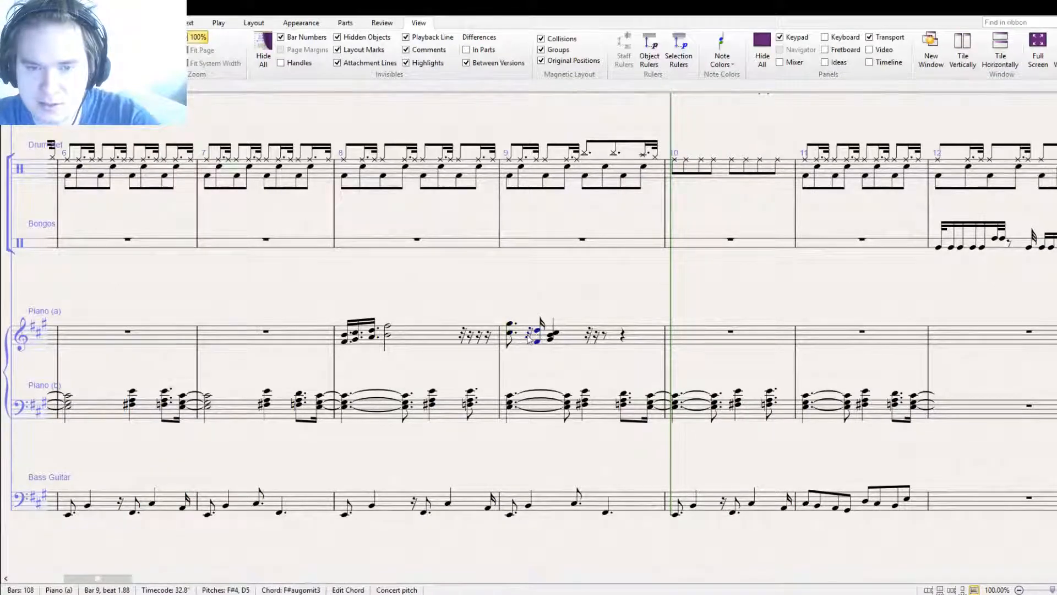
pyautogui.keyDown('alt'); pyautogui.click(529, 333); pyautogui.keyUp('alt')
pyautogui.click(529, 342)
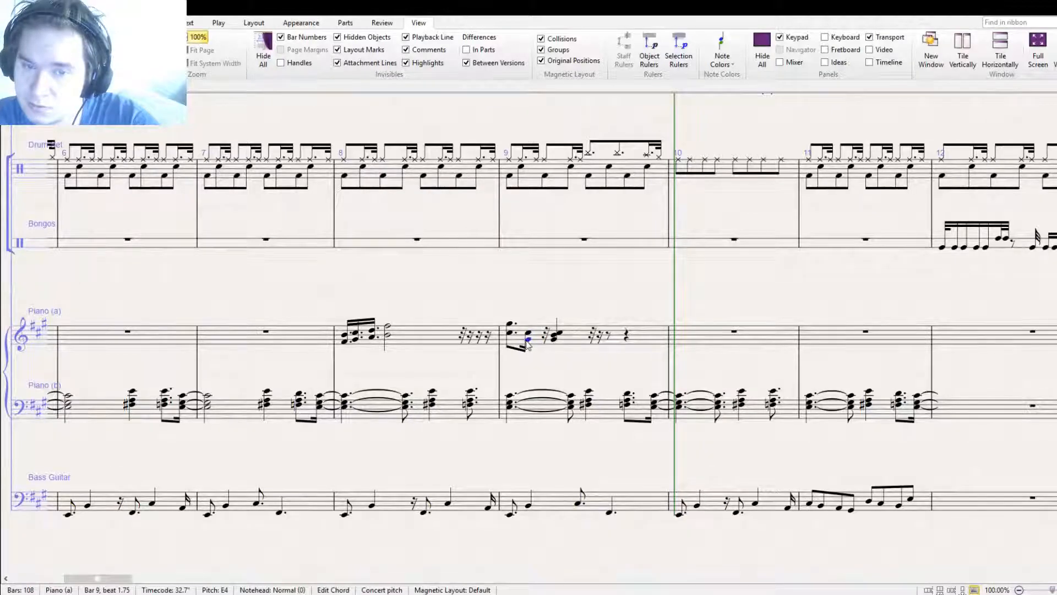
pyautogui.press('Up')
pyautogui.press('Up')
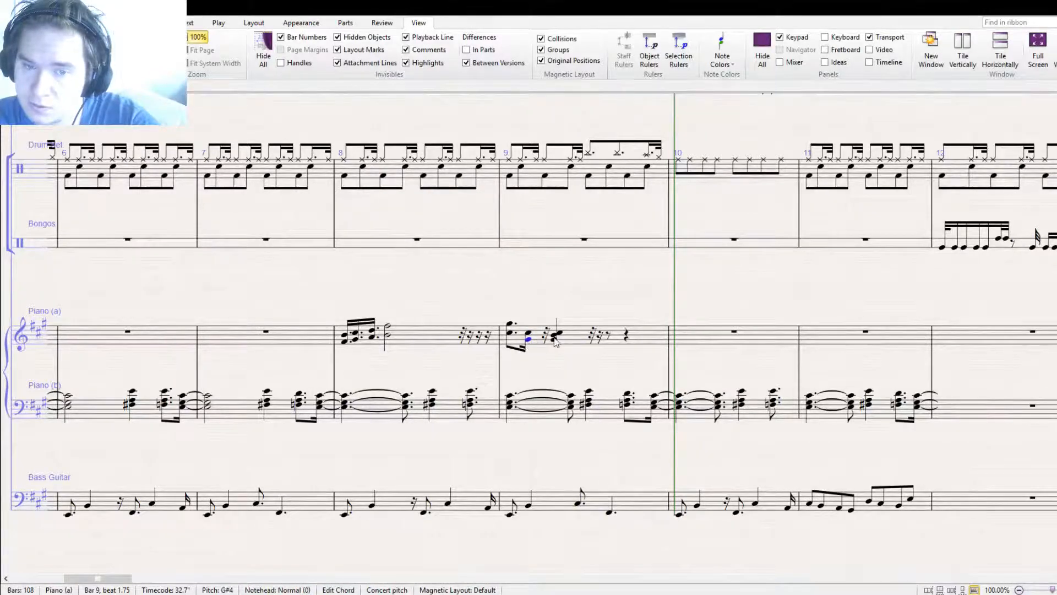
# Move the quarter-note chord in Piano (a) bar 9 to beat 2 and set its two lower notes to E4 and B4
pyautogui.doubleClick(553, 339)
pyautogui.hotkey('ctrl', 'alt', 'Left')
pyautogui.click(545, 341)
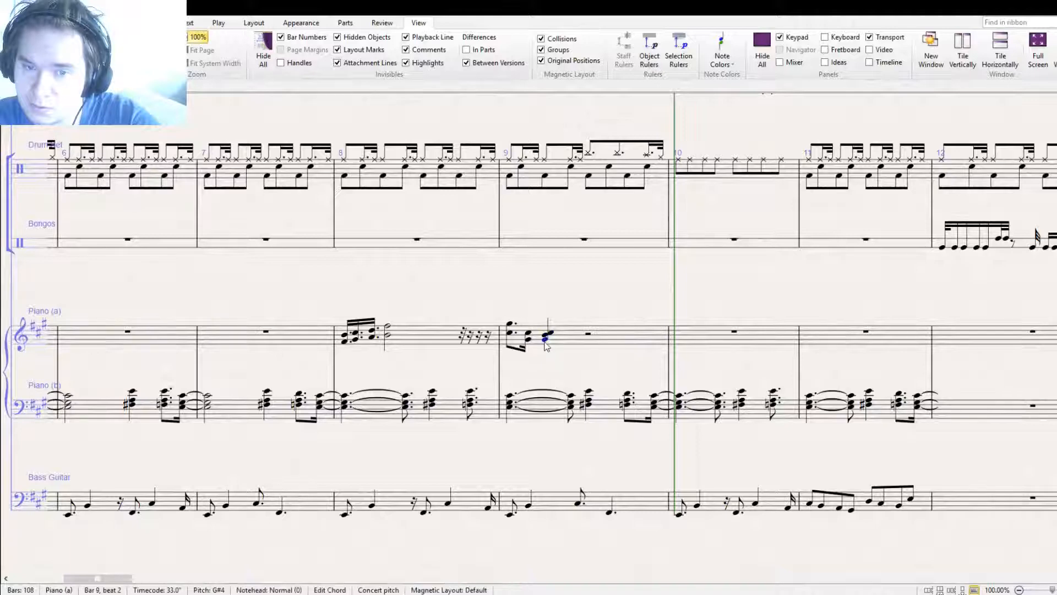
pyautogui.press('Up')
pyautogui.press('Up')
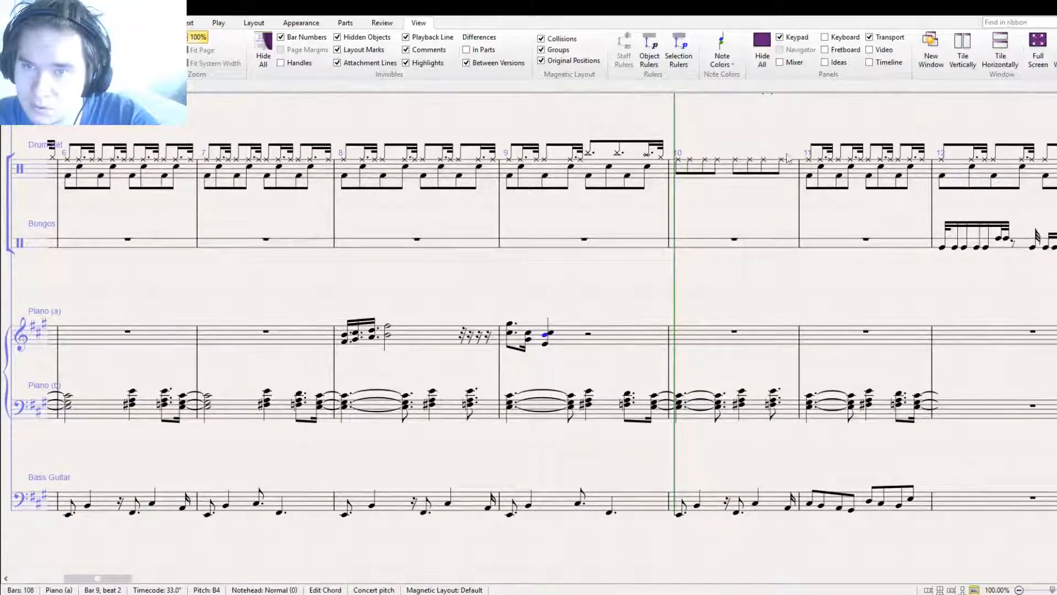
# Show the on-screen keyboard and audition the first two Piano (a) chords of bar 8 with it
pyautogui.click(825, 37)
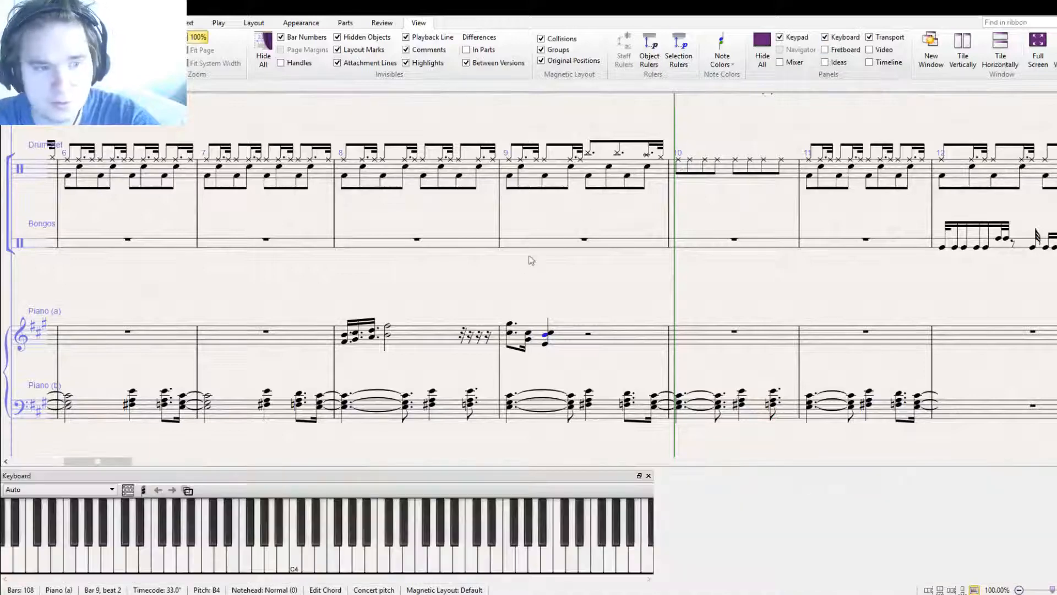
pyautogui.moveTo(531, 260); pyautogui.dragTo(518, 274)
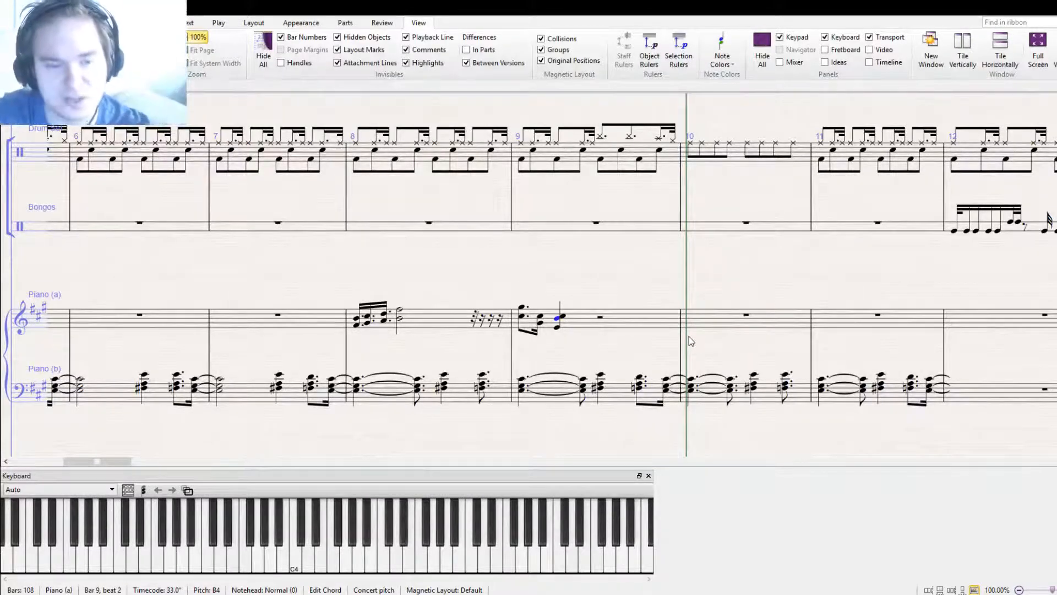
pyautogui.click(359, 327)
pyautogui.click(366, 319)
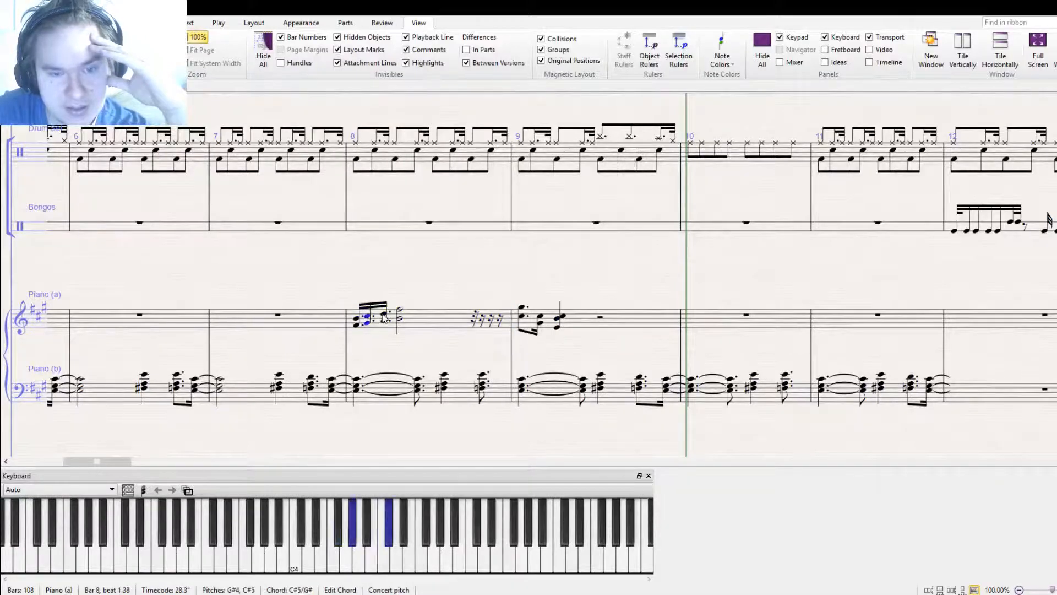
# Audition the last two Piano (a) chords of bar 8 and the chords at beats 1.75 and 2 of bar 9
pyautogui.click(384, 317)
pyautogui.click(401, 315)
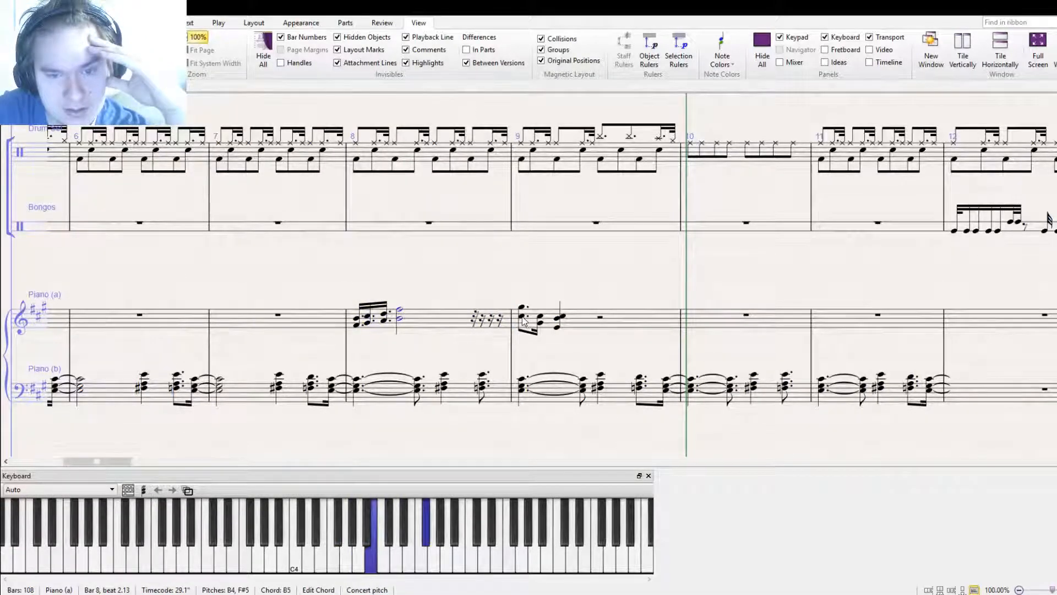
pyautogui.click(540, 319)
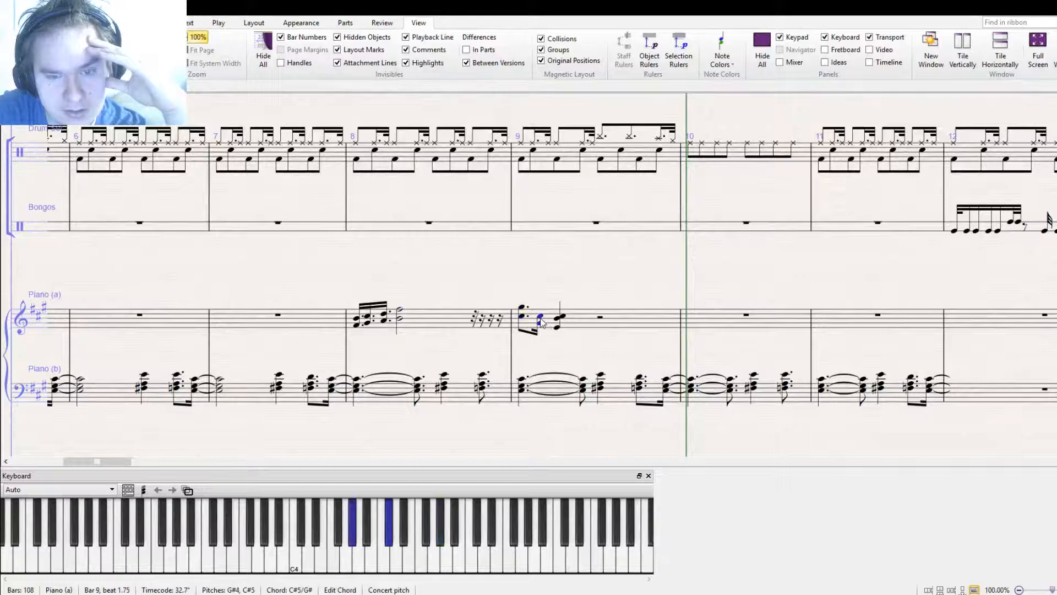
pyautogui.click(559, 320)
pyautogui.click(563, 314)
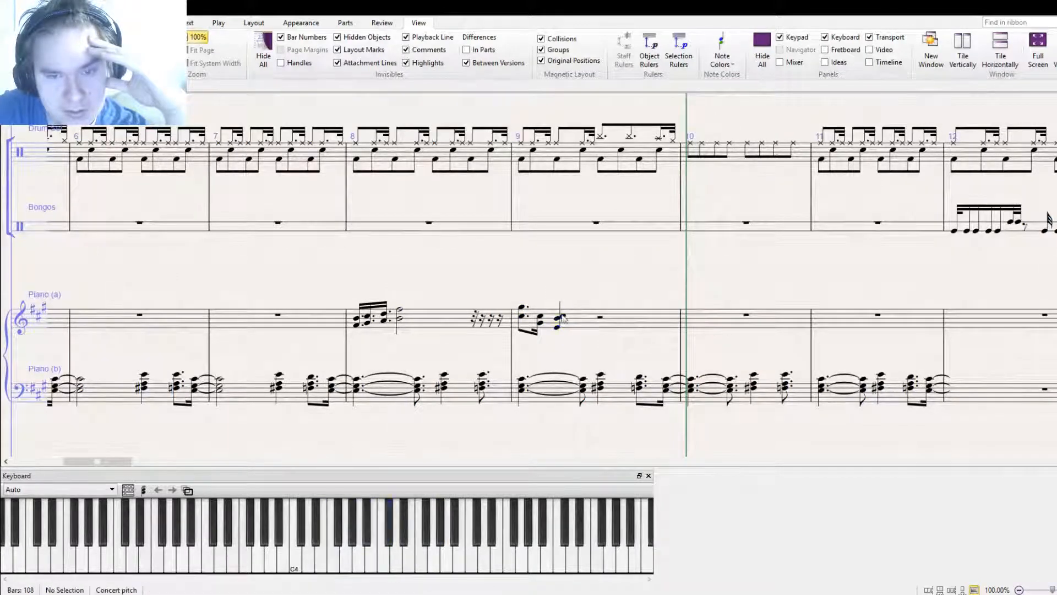
# Lower the top note of the Piano (a) chord at beat 2 of bar 9 to C5 and its middle note to G#4
pyautogui.click(562, 317)
pyautogui.press('Down')
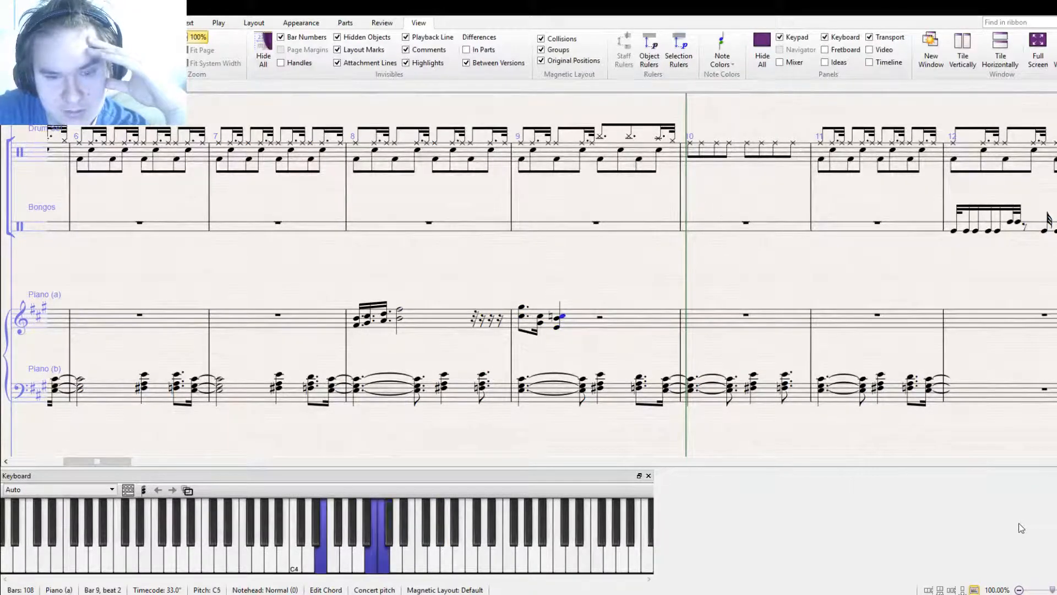
pyautogui.click(566, 327)
pyautogui.click(567, 330)
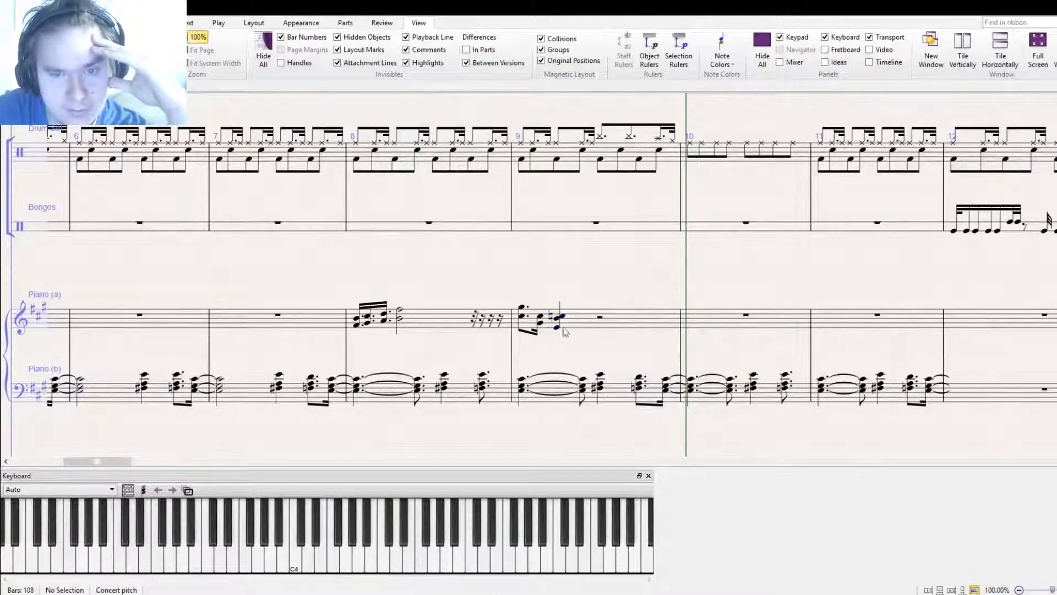
pyautogui.click(558, 324)
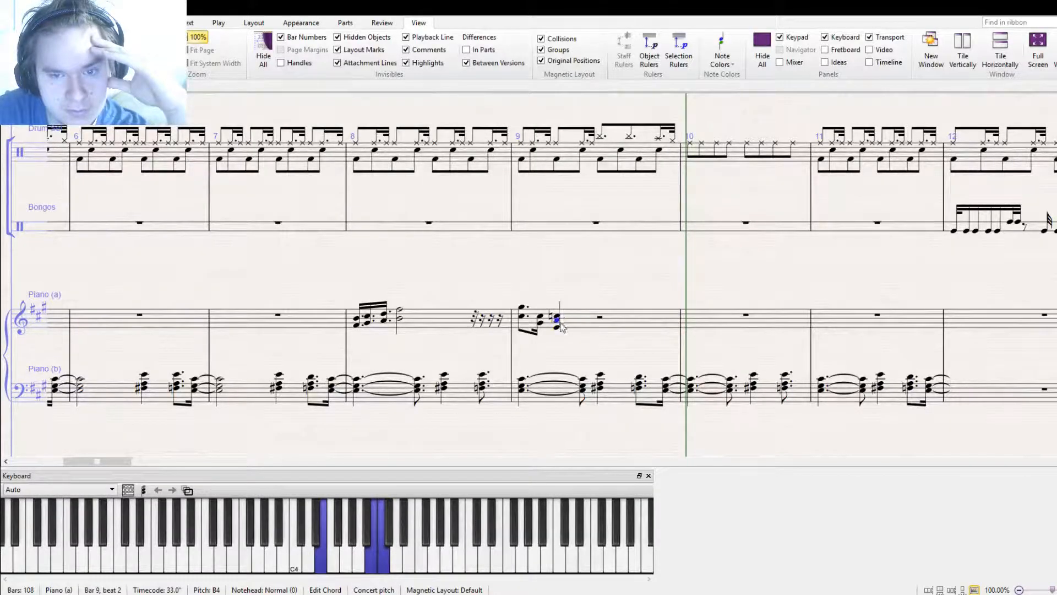
pyautogui.press('Down')
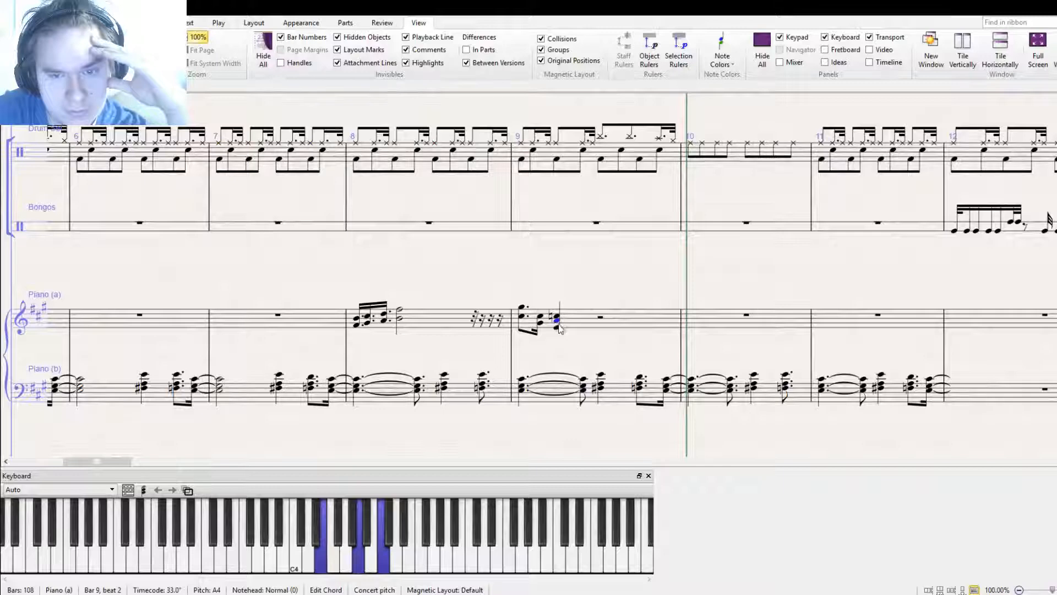
pyautogui.press('Down')
# Lower the bottom note of the Piano (a) chord at beat 2 of bar 9 to D4
pyautogui.click(558, 330)
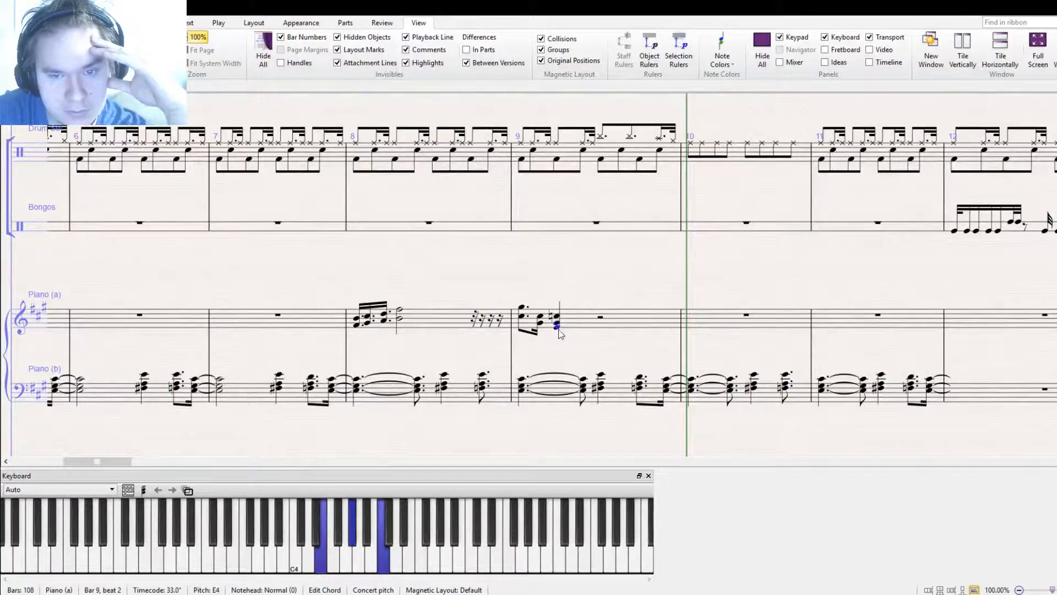
pyautogui.press('9')
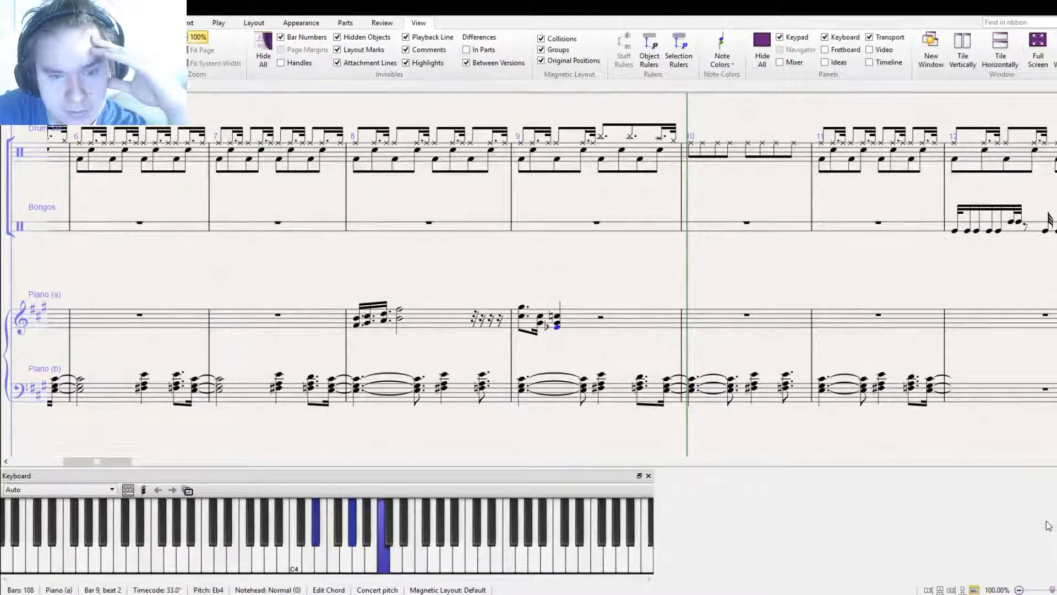
pyautogui.press('Escape')
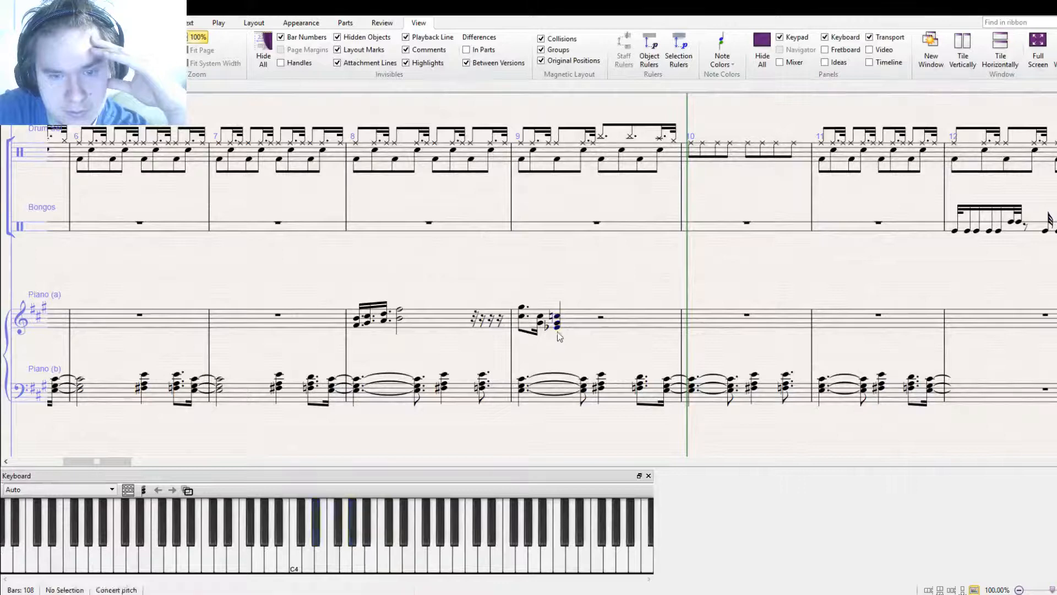
pyautogui.click(556, 328)
pyautogui.moveTo(556, 330); pyautogui.dragTo(557, 332)
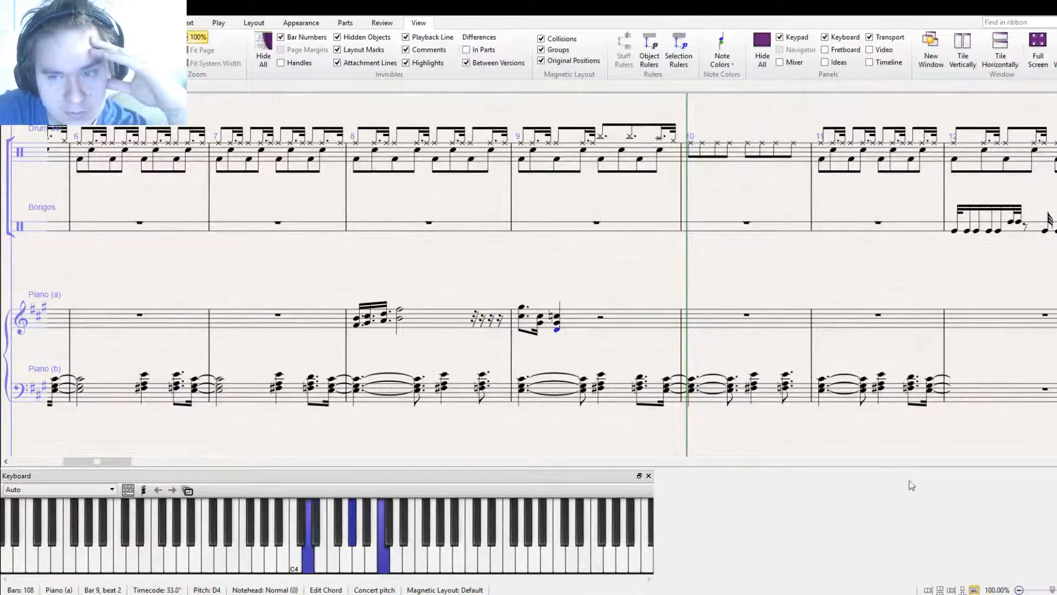
# Audition the three Piano (a) chords of bar 9 in sequence
pyautogui.doubleClick(523, 319)
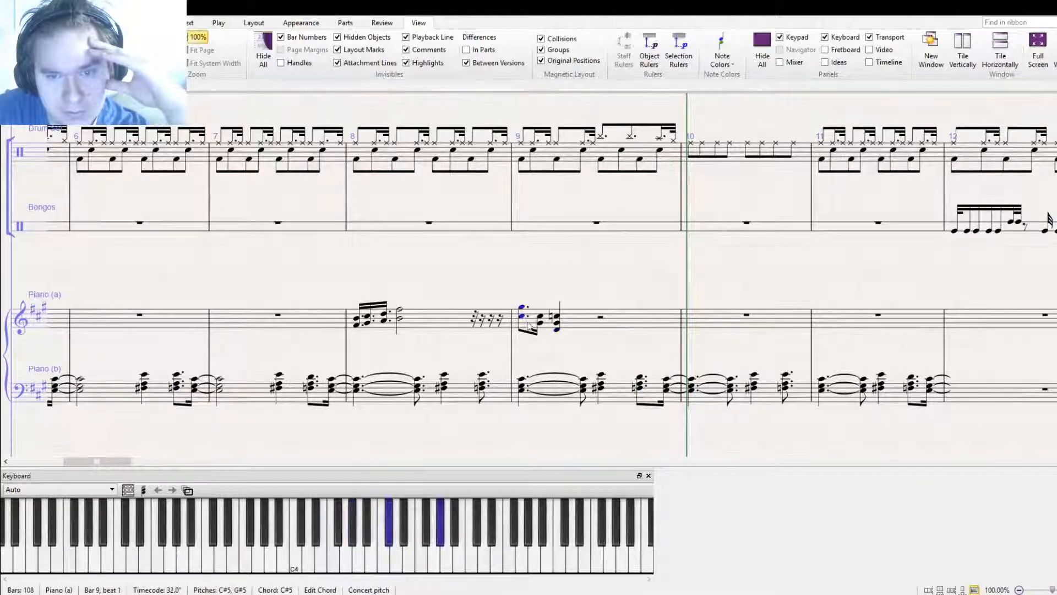
pyautogui.doubleClick(539, 324)
pyautogui.doubleClick(555, 329)
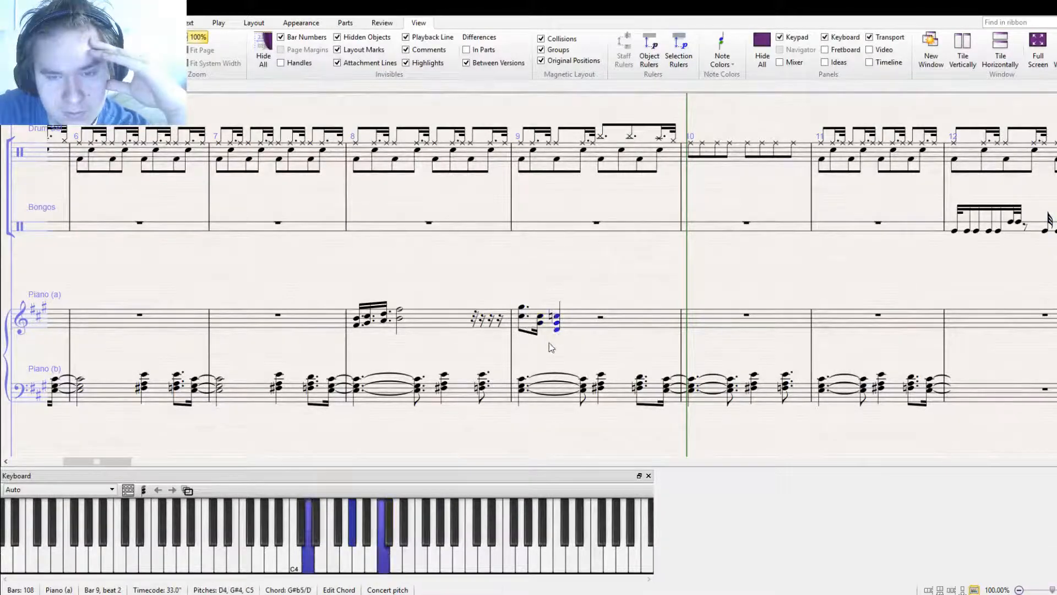
pyautogui.click(550, 343)
pyautogui.moveTo(570, 358); pyautogui.dragTo(565, 311)
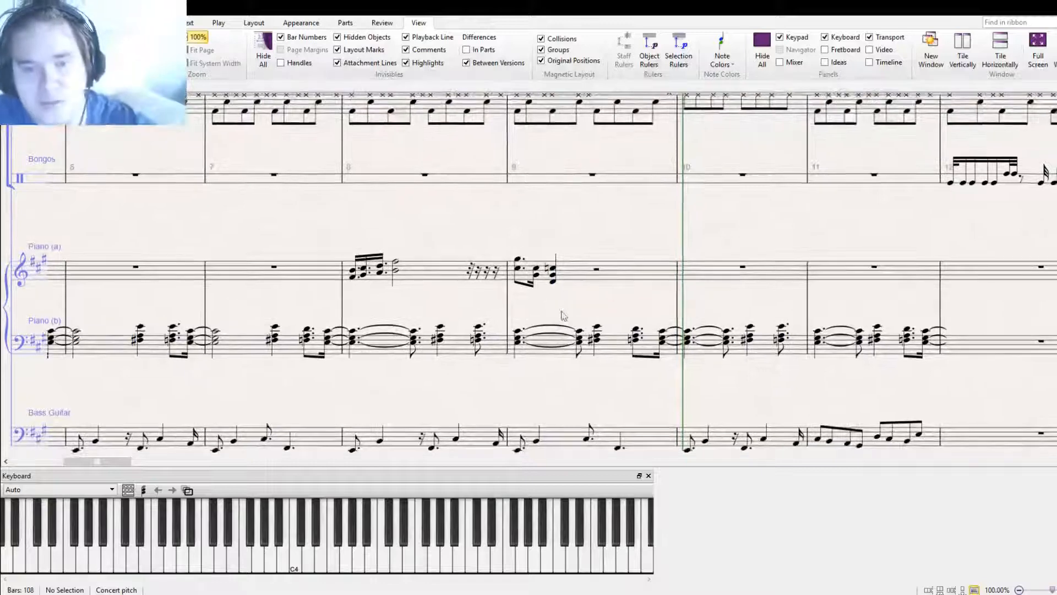
# Compare the Piano (a) chord at beat 2 of bar 9 with the opening Piano (b) chord of that bar
pyautogui.doubleClick(553, 282)
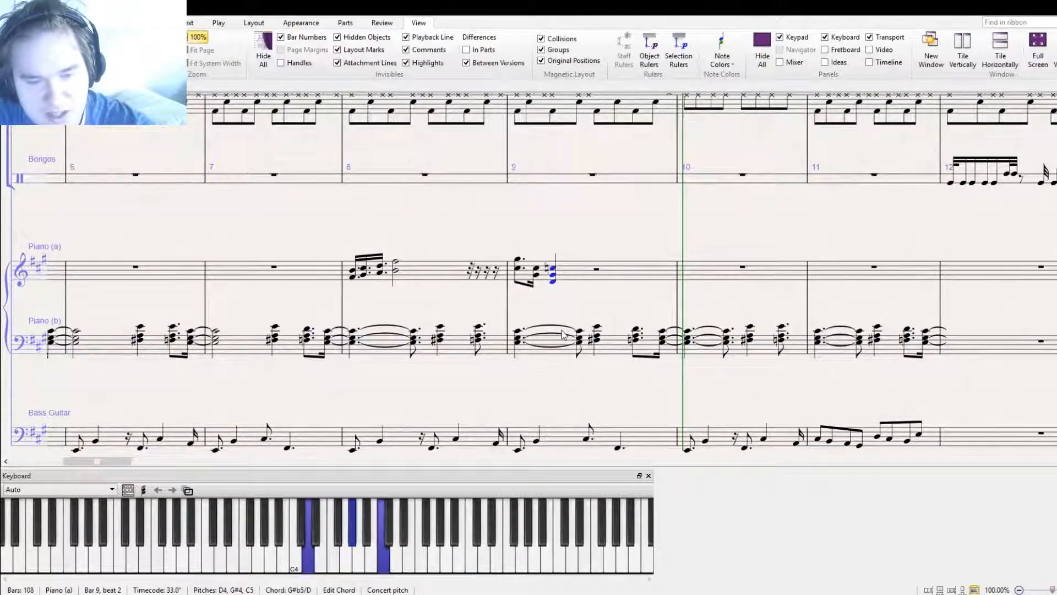
pyautogui.click(517, 345)
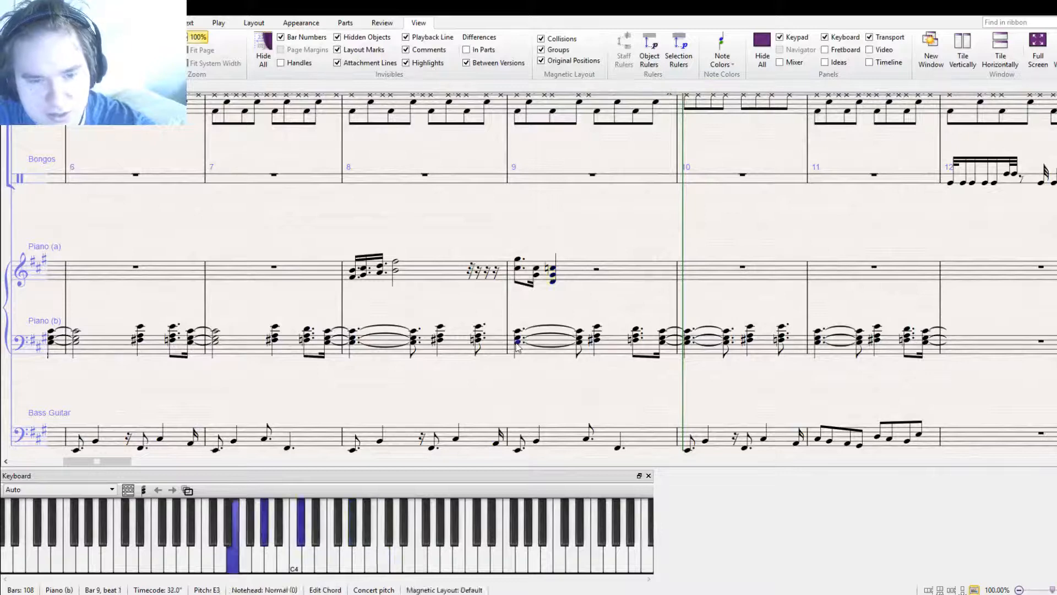
pyautogui.click(553, 281)
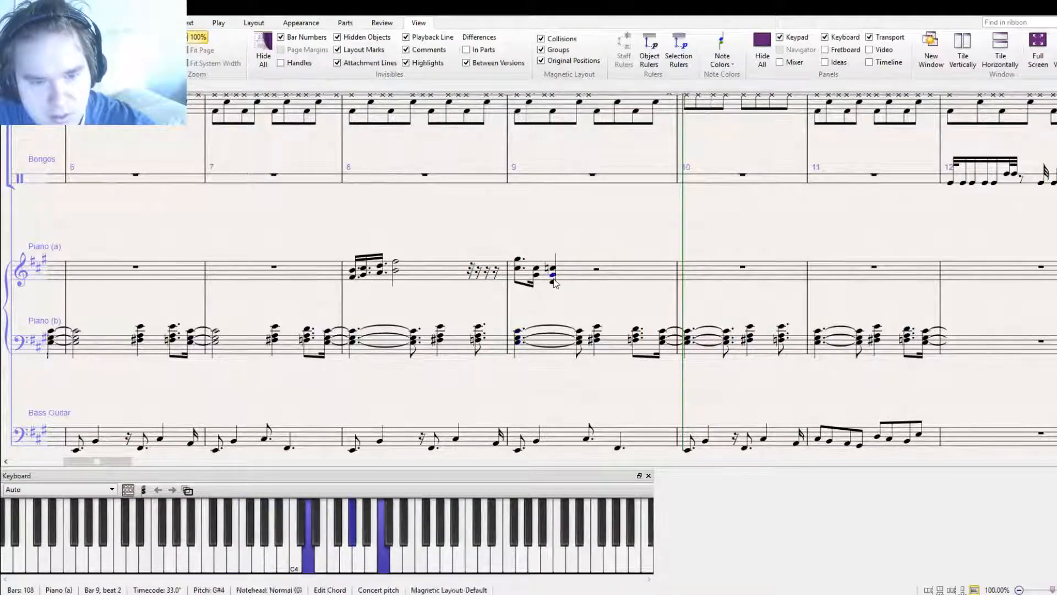
pyautogui.click(520, 342)
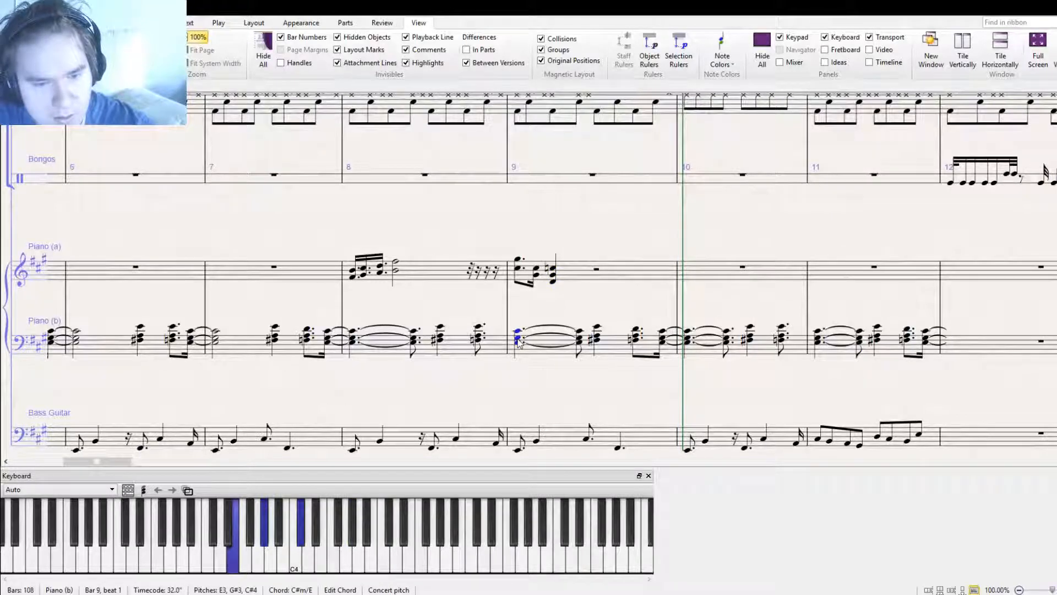
pyautogui.press('Escape')
# Lower the top notes of the Piano (b) chords at beats 1, 2.5 and 4.75 of bar 9 to C4
pyautogui.click(517, 334)
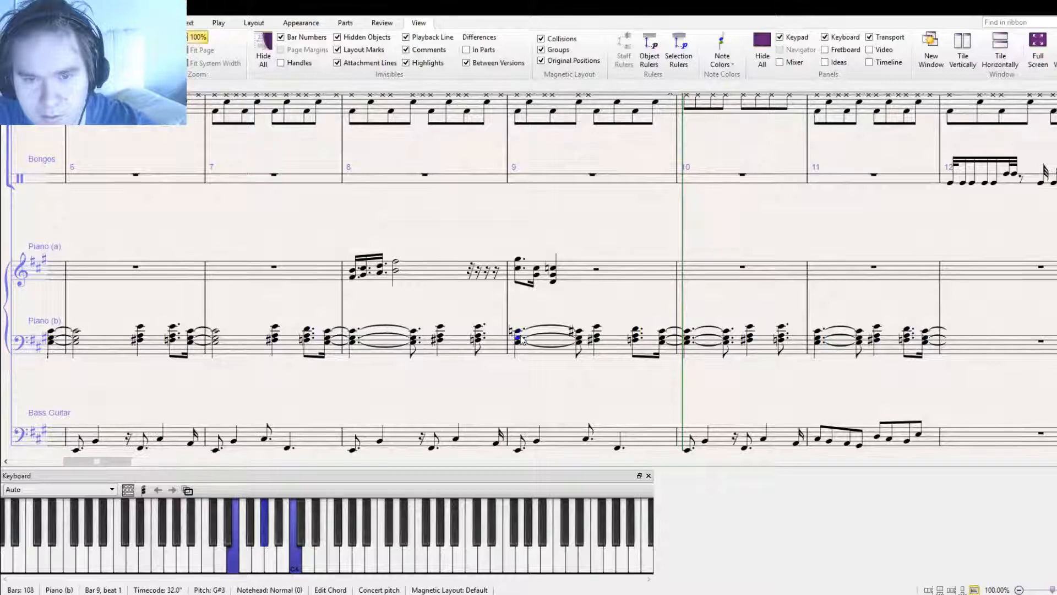
pyautogui.press('Right')
pyautogui.click(1023, 521)
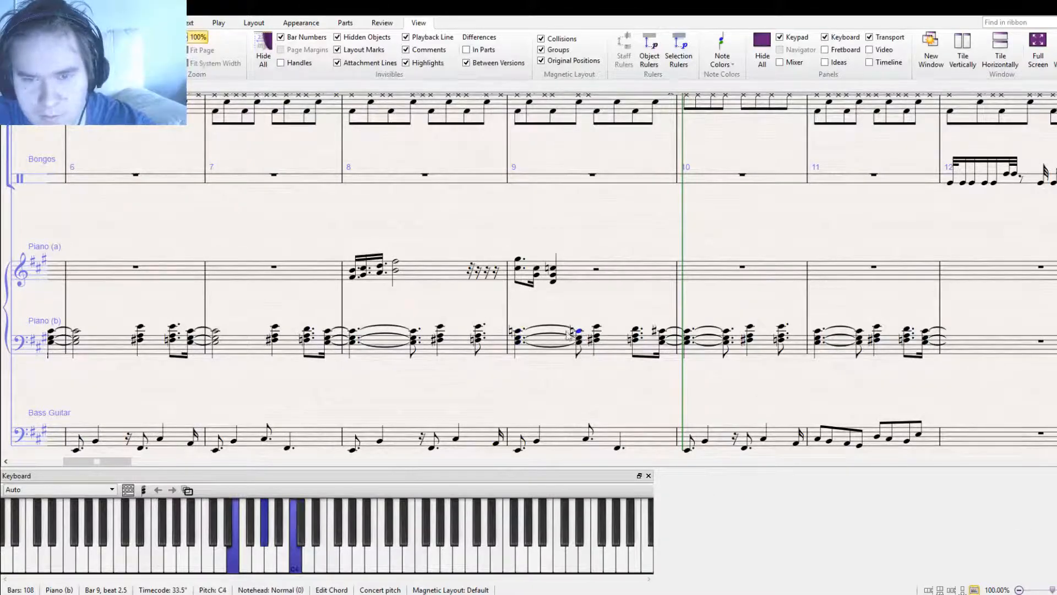
pyautogui.doubleClick(572, 341)
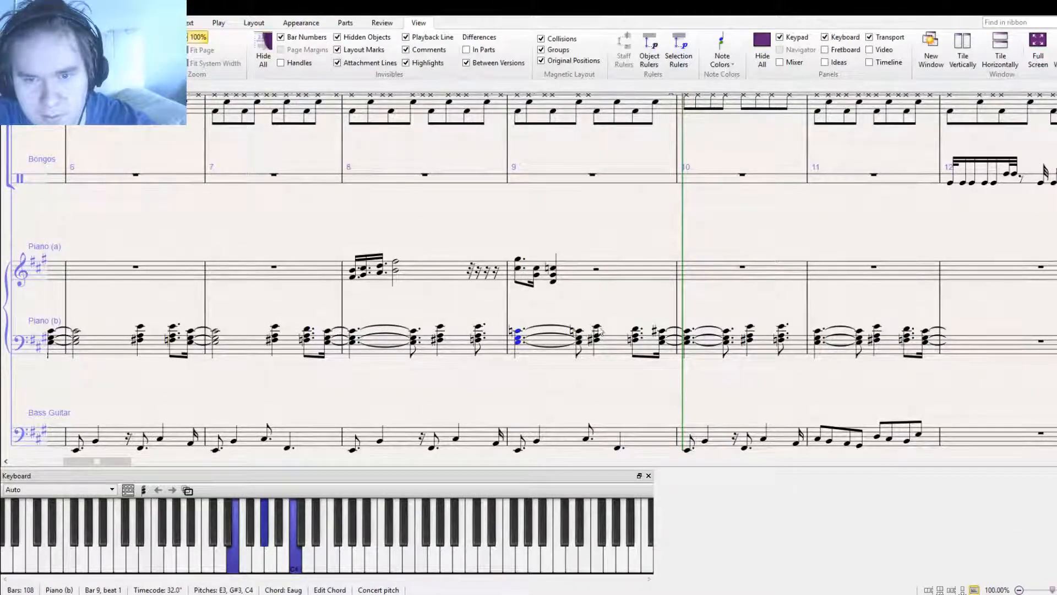
pyautogui.click(660, 332)
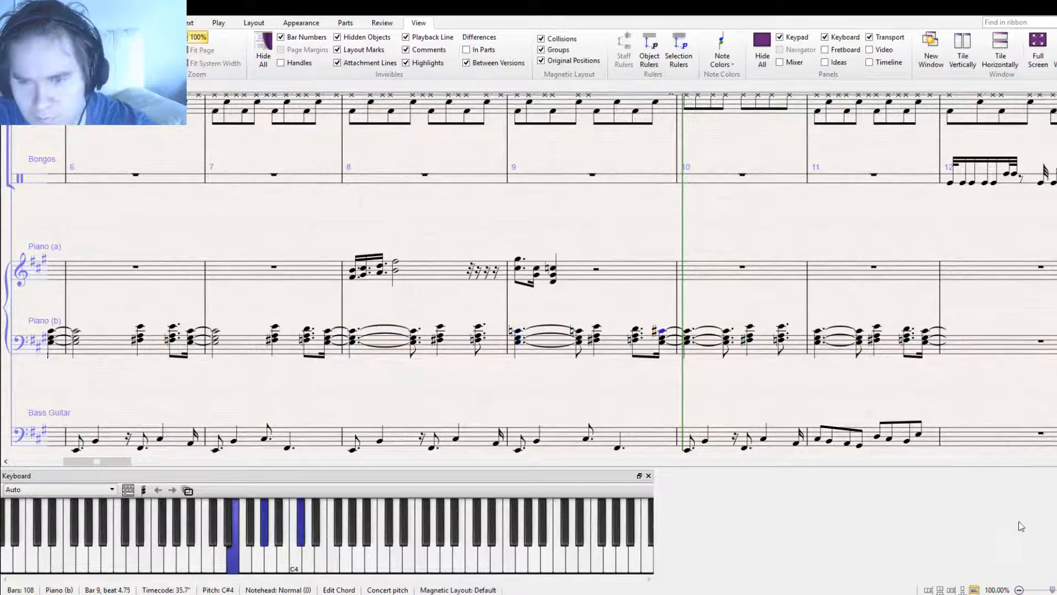
pyautogui.click(517, 342)
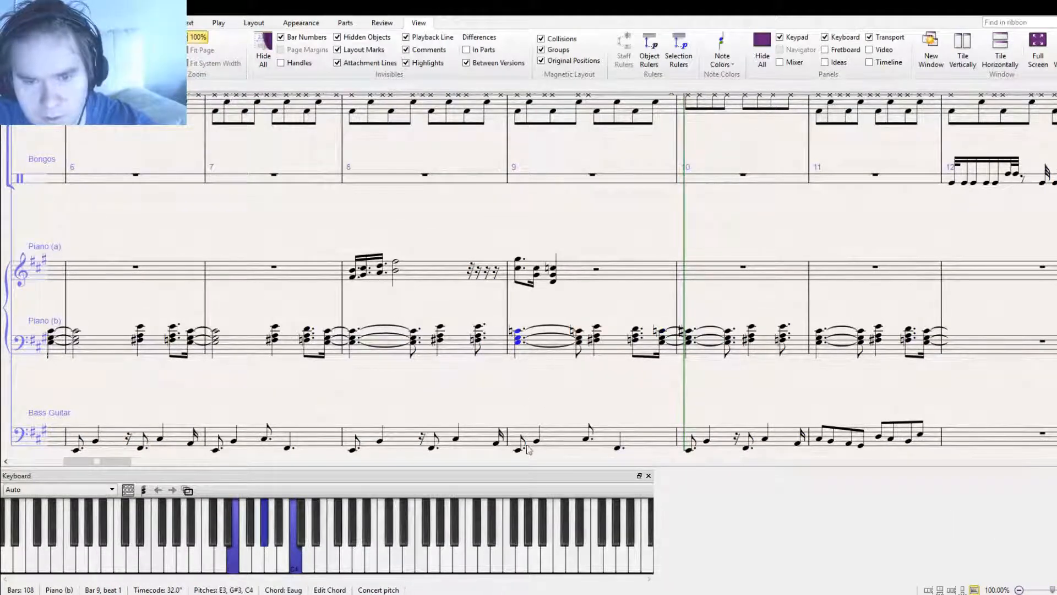
# Audition the opening Bass Guitar notes of bar 9 and lower the note at beat 2.75 to C natural
pyautogui.click(519, 450)
pyautogui.click(537, 440)
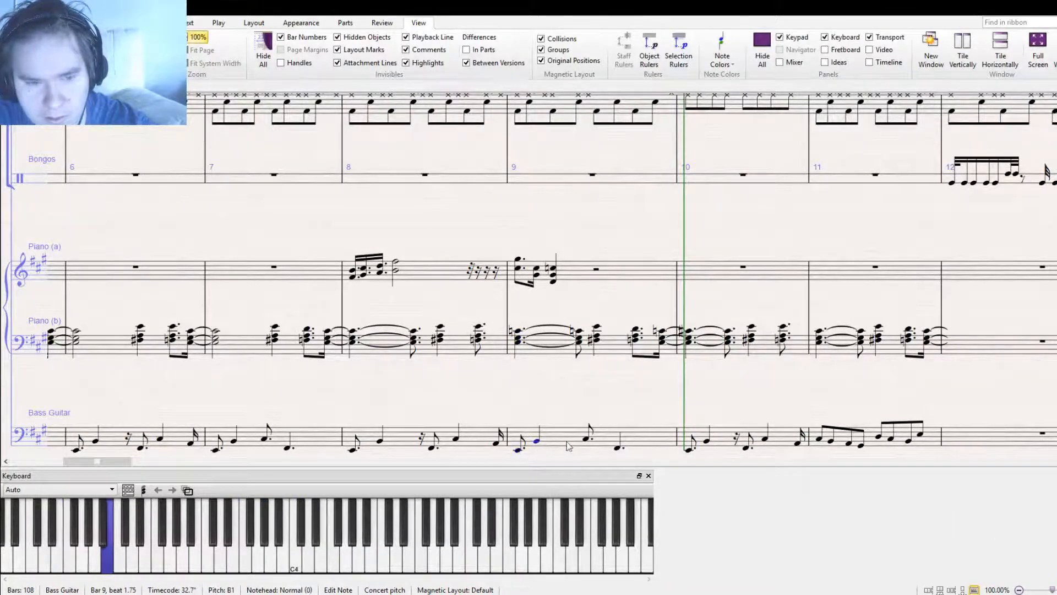
pyautogui.click(588, 438)
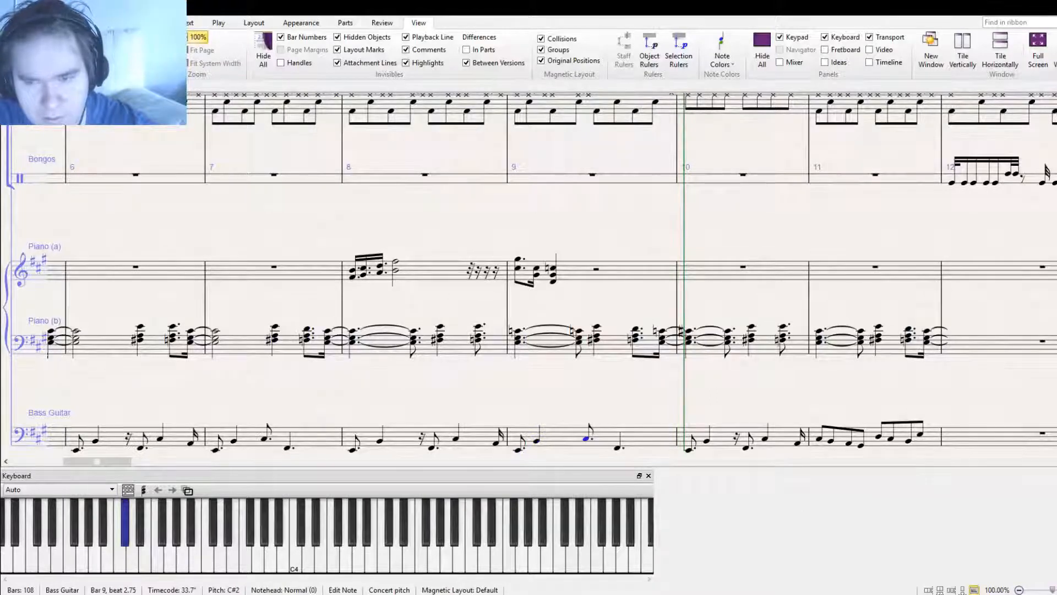
pyautogui.press('KP_7')
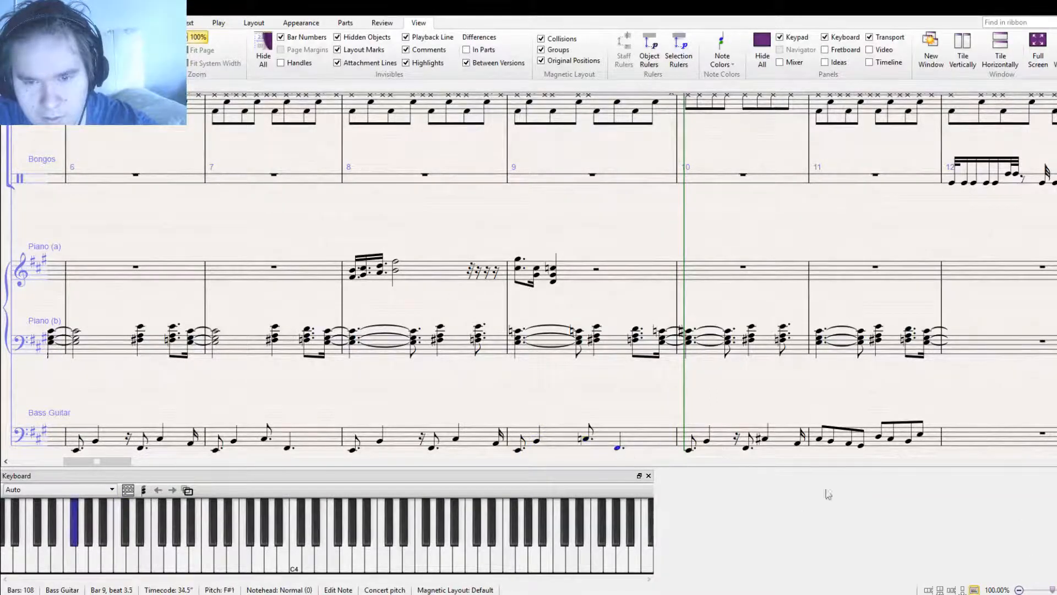
# Play the score back from bar 7 into bar 10
pyautogui.press('Escape')
pyautogui.press('[')
pyautogui.press('[')
pyautogui.press('[')
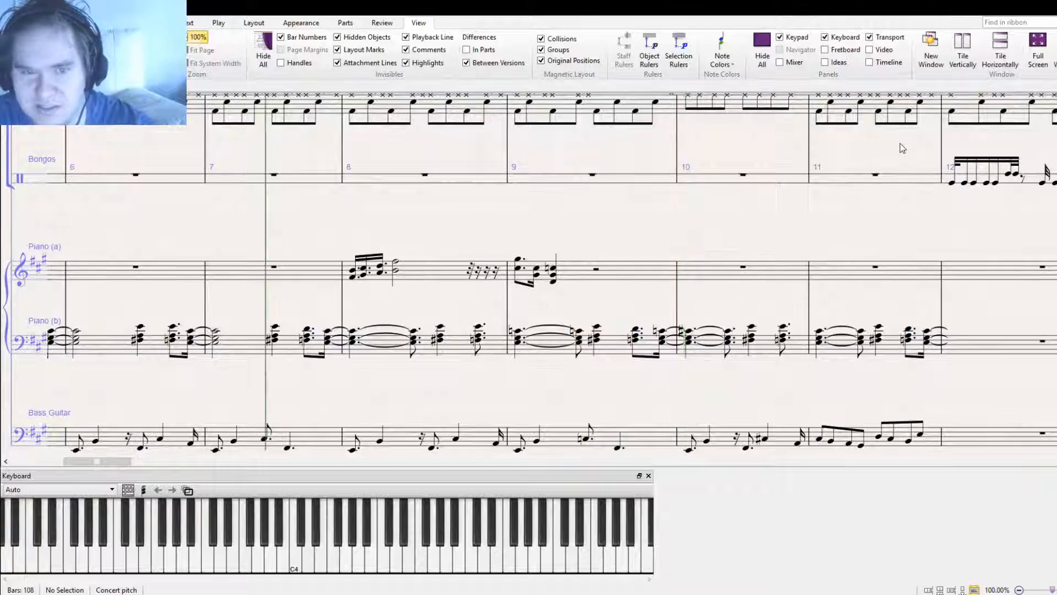
pyautogui.press('space')
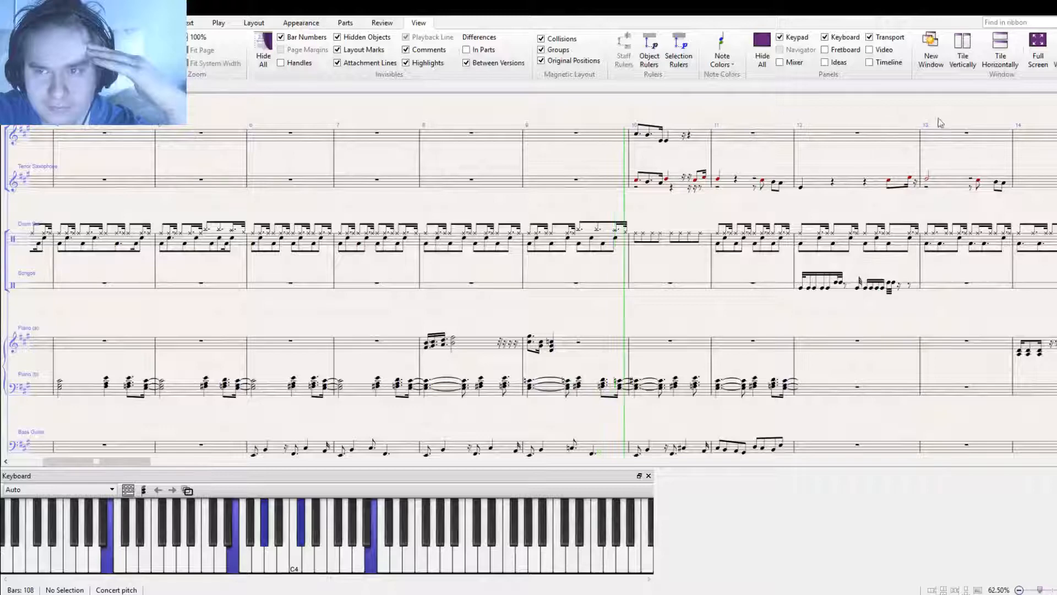
pyautogui.press('space')
# Undo the lowering of the Bass Guitar note at beat 2.75 of bar 9
pyautogui.press('Right')
pyautogui.press('Left')
pyautogui.press('Left')
pyautogui.press('Left')
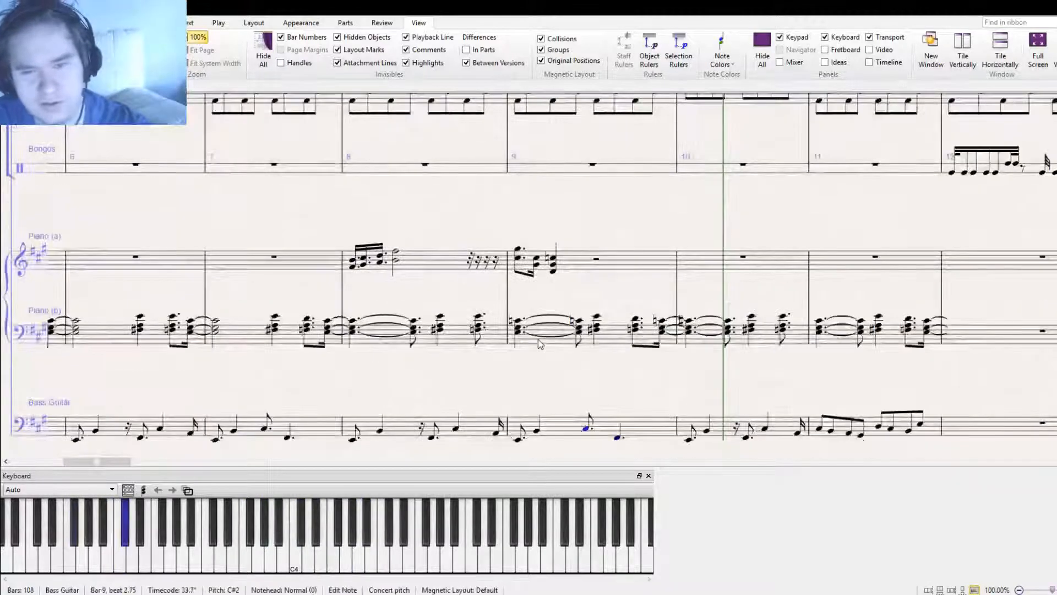
# Undo the lowering of the top notes in the Piano (b) chords of bar 9
pyautogui.hotkey('alt', 'Up')
pyautogui.press('Right')
pyautogui.press('Right')
pyautogui.press('Right')
pyautogui.press('Right')
pyautogui.press('Left')
pyautogui.press('Left')
pyautogui.press('Left')
pyautogui.press('Left')
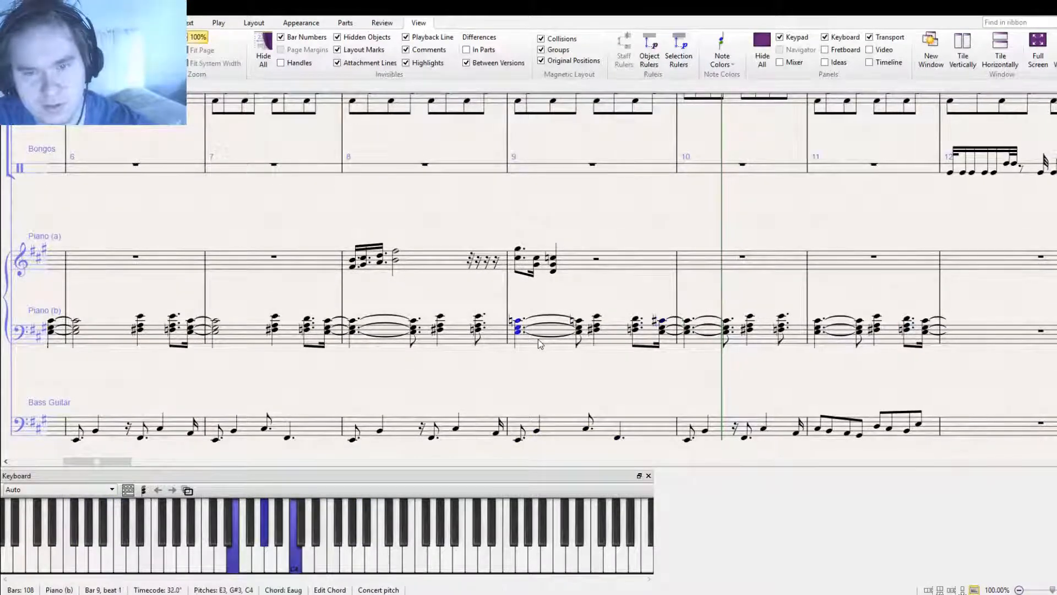
pyautogui.hotkey('alt', 'Up')
pyautogui.press('KP_7')
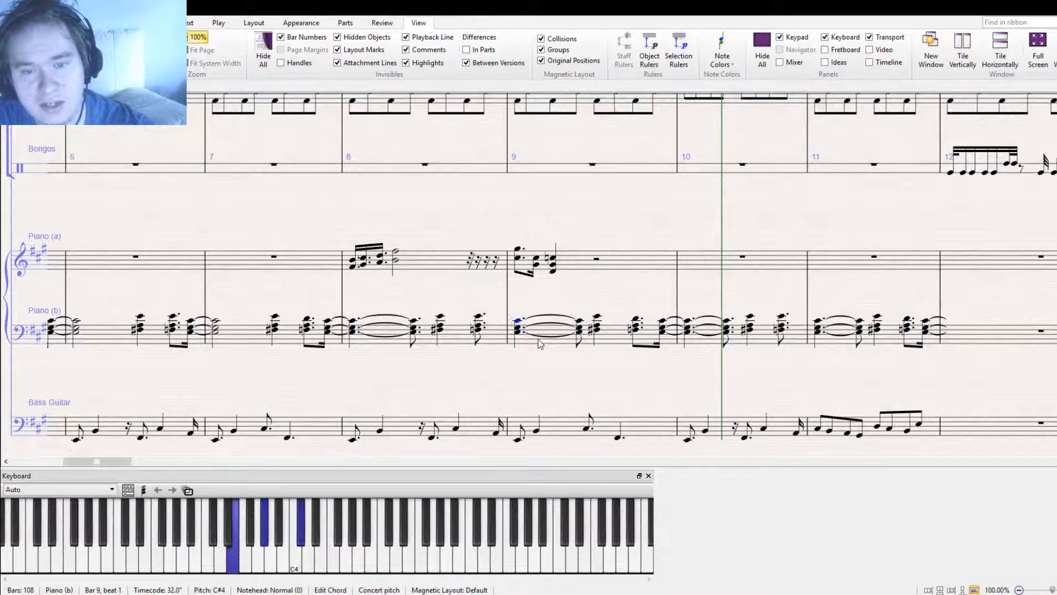
pyautogui.press('Escape')
pyautogui.press('Left')
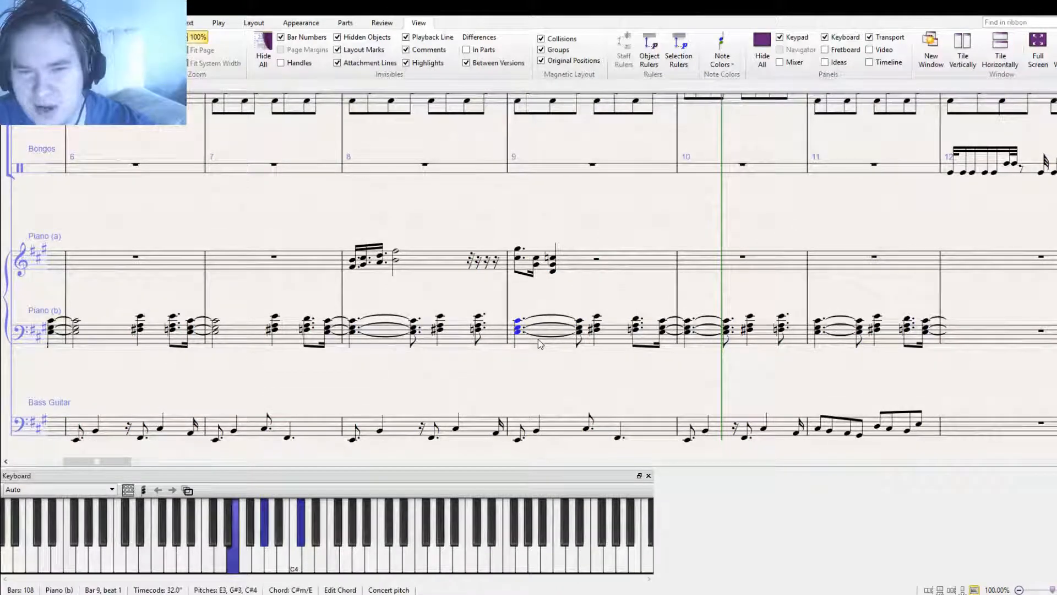
pyautogui.press('Escape')
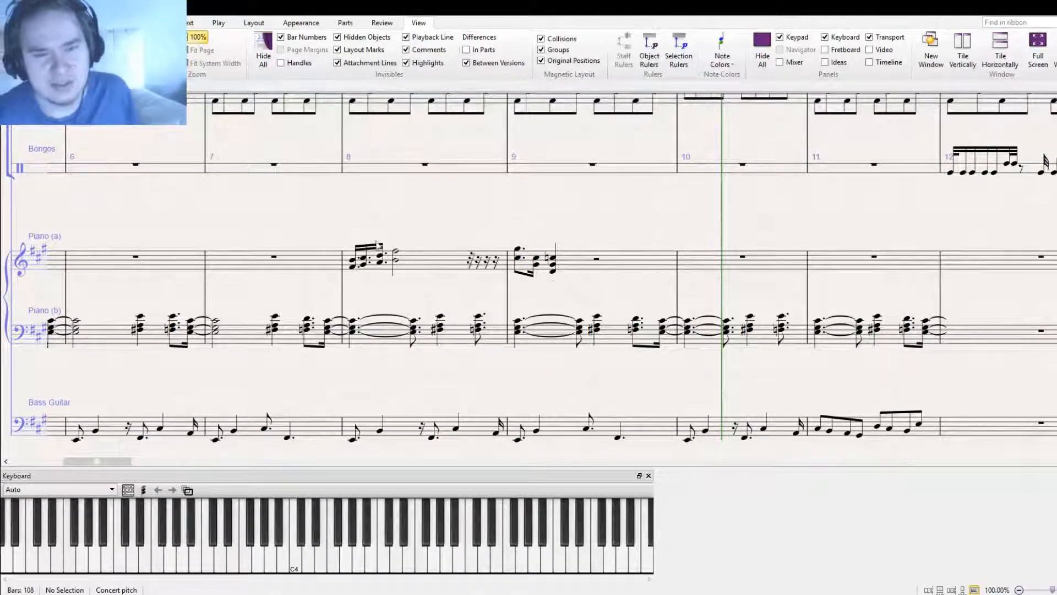
# Copy the Piano (a) passage of bar 8 over bar 9 and audition its first chord
pyautogui.click(418, 267)
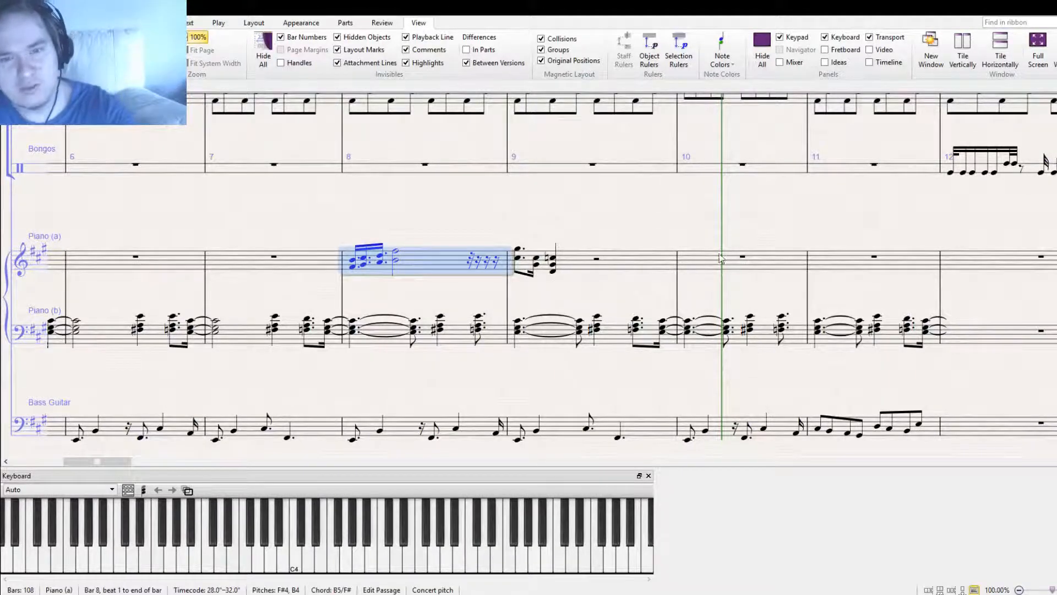
pyautogui.keyDown('alt'); pyautogui.click(586, 260); pyautogui.keyUp('alt')
pyautogui.press('Escape')
pyautogui.click(518, 263)
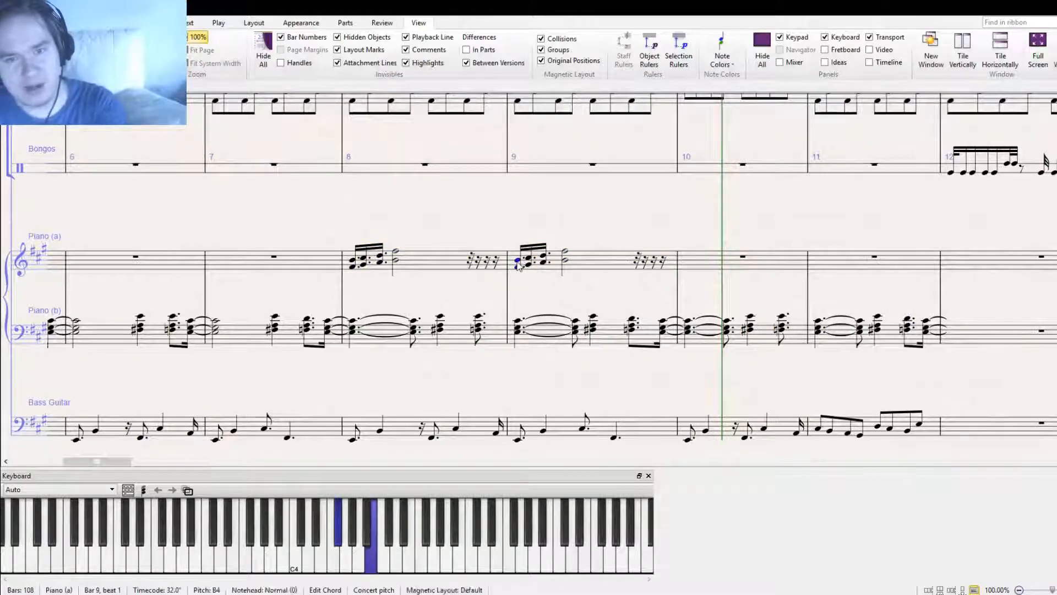
# Raise the first Piano (a) chord of bar 9 to C#5 and F#5
pyautogui.press('Up')
pyautogui.press('Up')
pyautogui.press('Up')
pyautogui.press('Up')
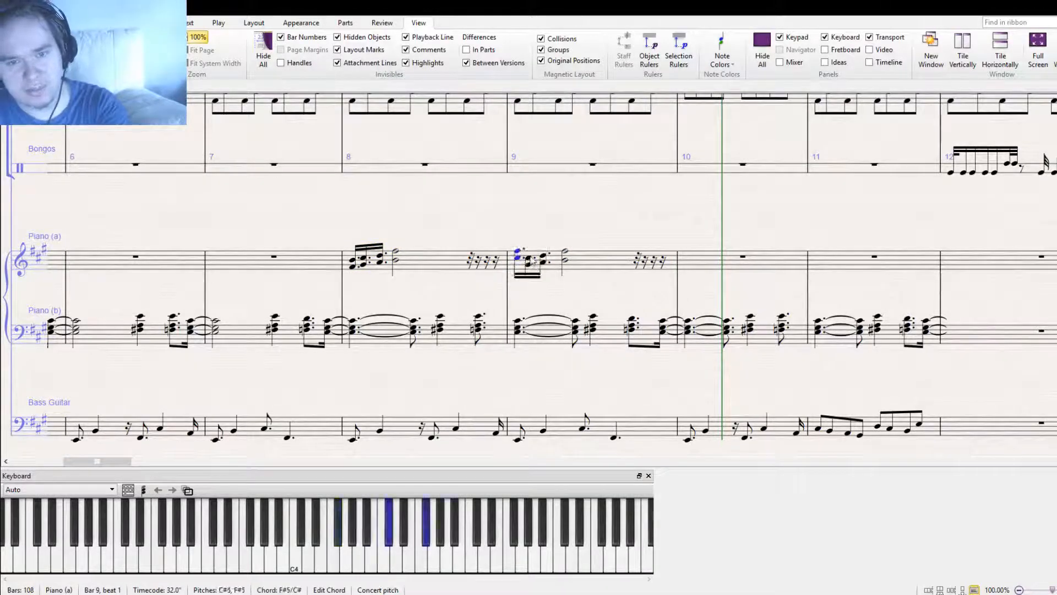
# Change the second Piano (a) chord of bar 9, at beat 1.38, to A4 and E5
pyautogui.doubleClick(530, 258)
pyautogui.press('Up')
pyautogui.press('Up')
pyautogui.press('Up')
pyautogui.press('Escape')
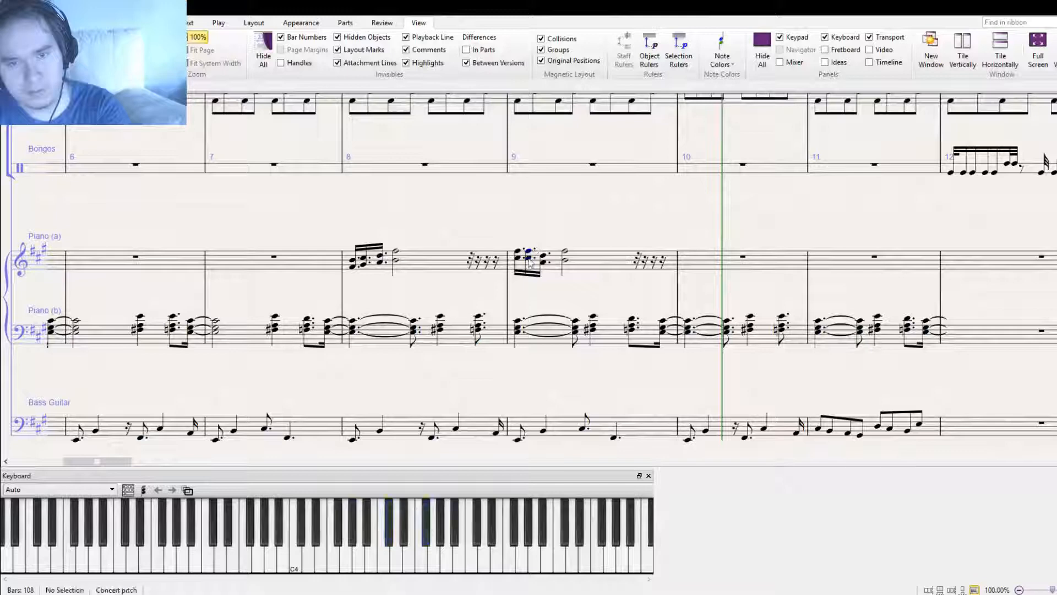
pyautogui.click(530, 257)
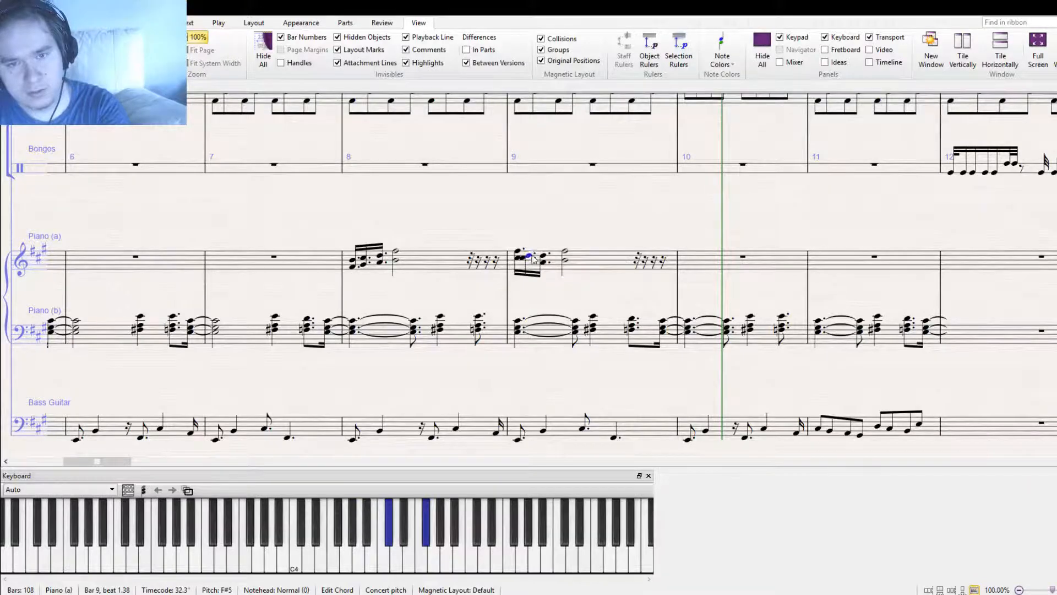
pyautogui.click(531, 262)
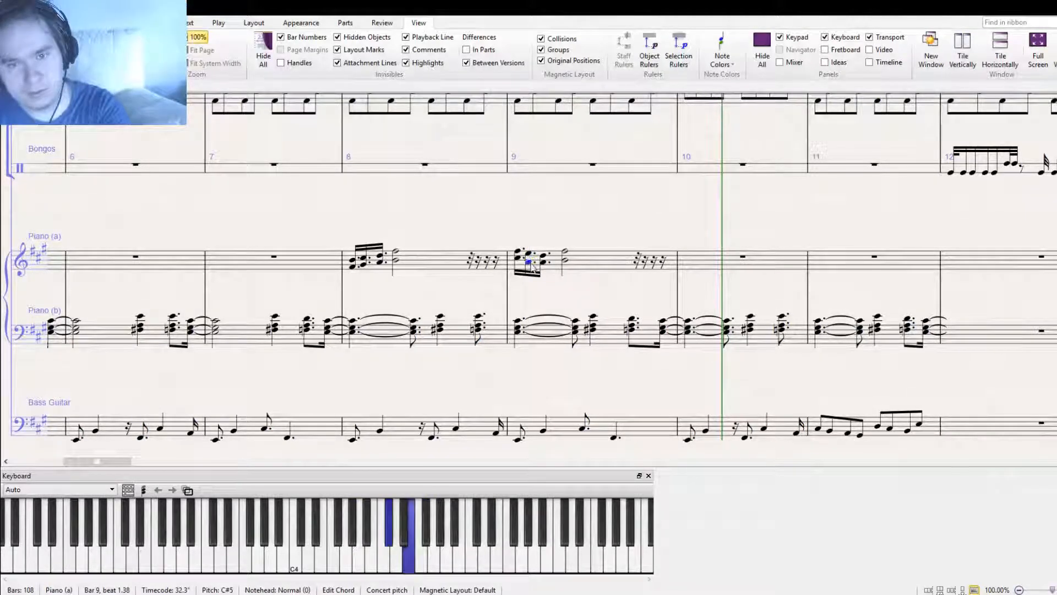
# Lower the bottom note of the third Piano (a) chord in bar 9 to F4 natural and the half-note chord's top note to C#5
pyautogui.click(544, 267)
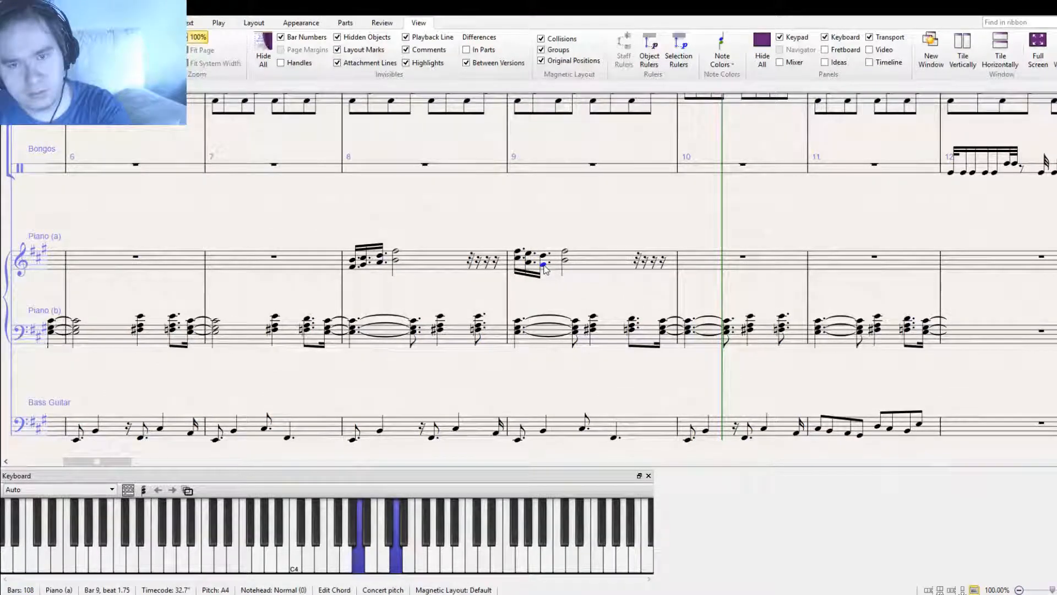
pyautogui.moveTo(545, 269); pyautogui.dragTo(547, 273)
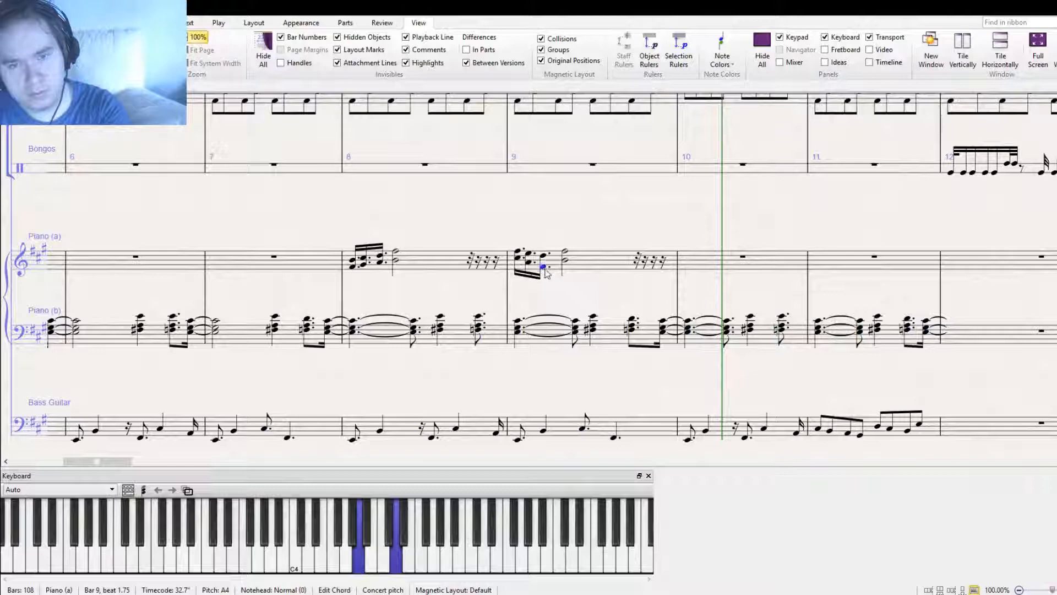
pyautogui.click(1014, 525)
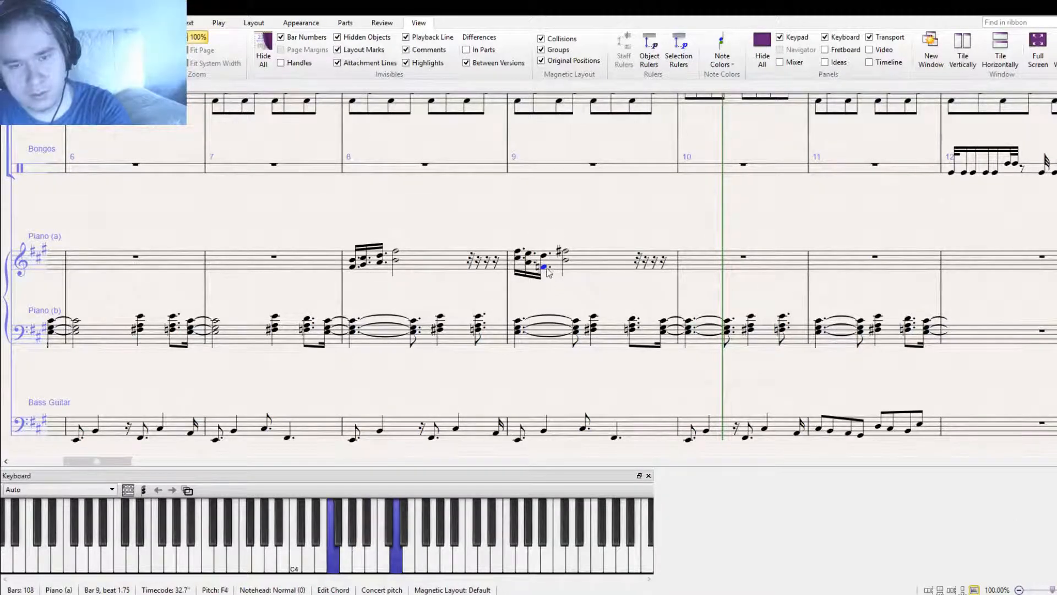
pyautogui.click(573, 285)
pyautogui.click(566, 260)
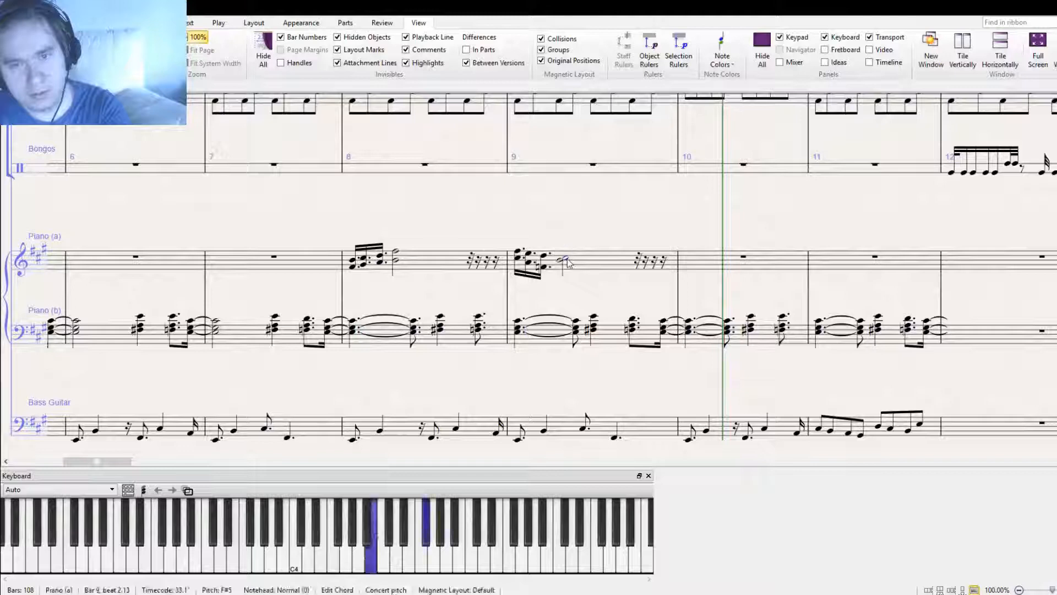
pyautogui.moveTo(566, 260); pyautogui.dragTo(567, 269)
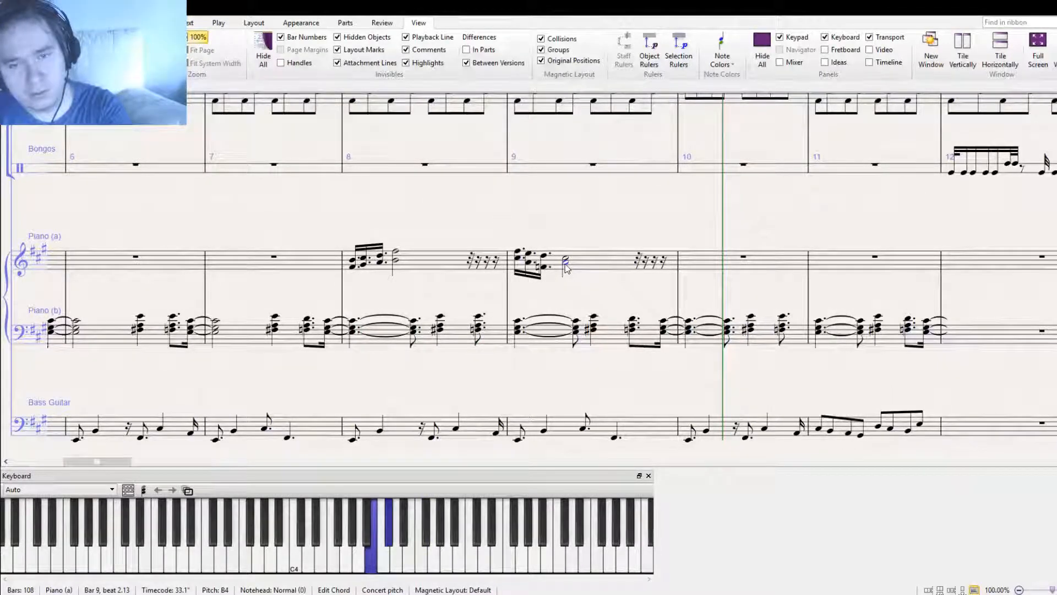
pyautogui.click(612, 241)
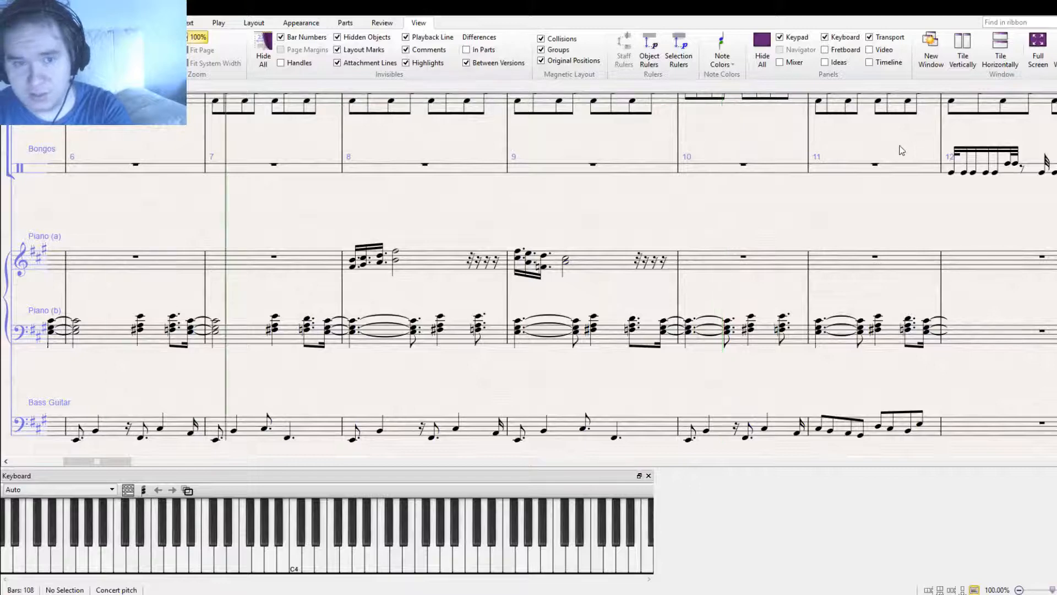
# Play the score back from bar 6 through bar 9
pyautogui.press('[')
pyautogui.press('[')
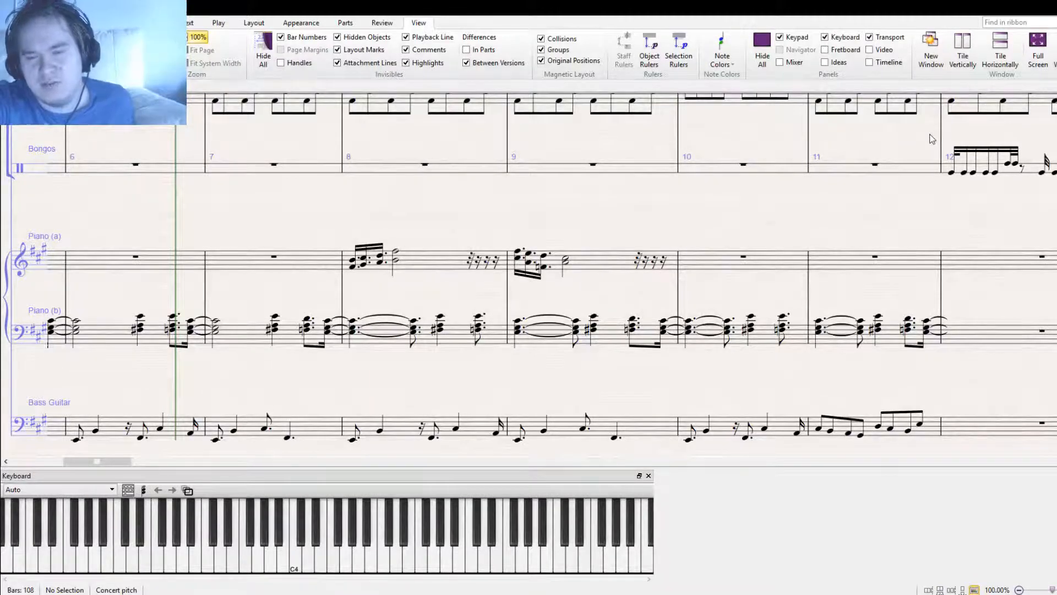
pyautogui.press('space')
pyautogui.scroll(-3, 722, 202)
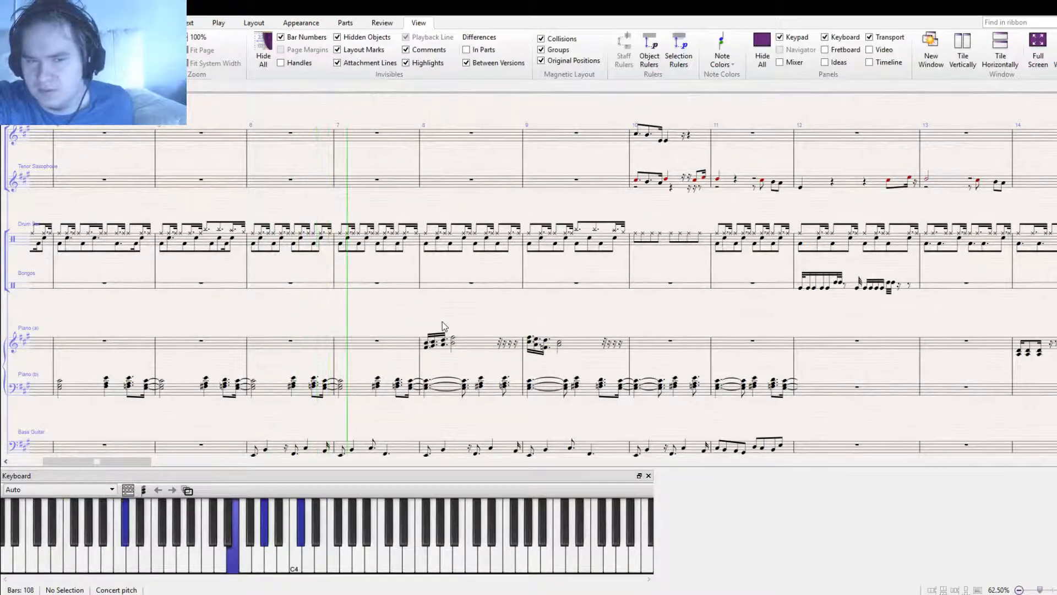
pyautogui.moveTo(559, 307); pyautogui.dragTo(520, 269)
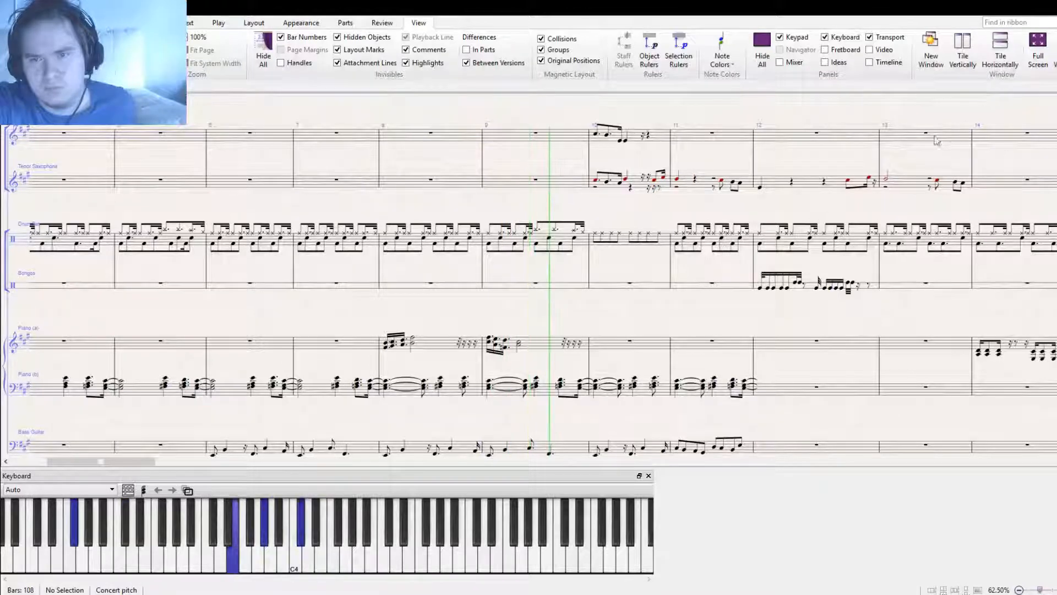
pyautogui.press('space')
# Lengthen the Piano (a) chord at beat 1.38 of bar 9 to a quarter note, overwriting the chords that follow it
pyautogui.doubleClick(453, 379)
pyautogui.click(465, 375)
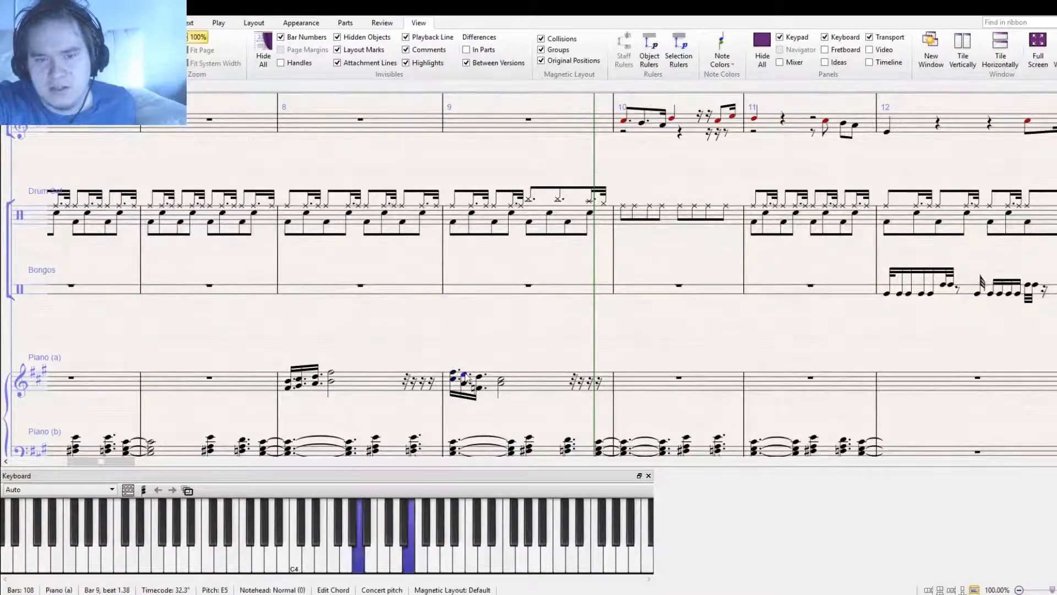
pyautogui.keyDown('ctrl'); pyautogui.click(464, 382); pyautogui.keyUp('ctrl')
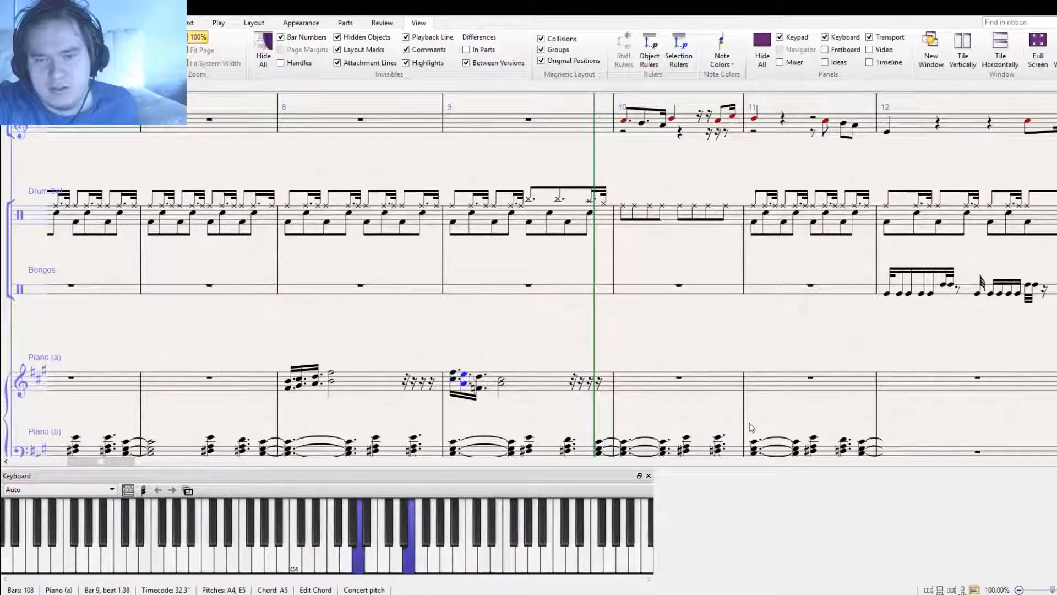
pyautogui.click(1025, 543)
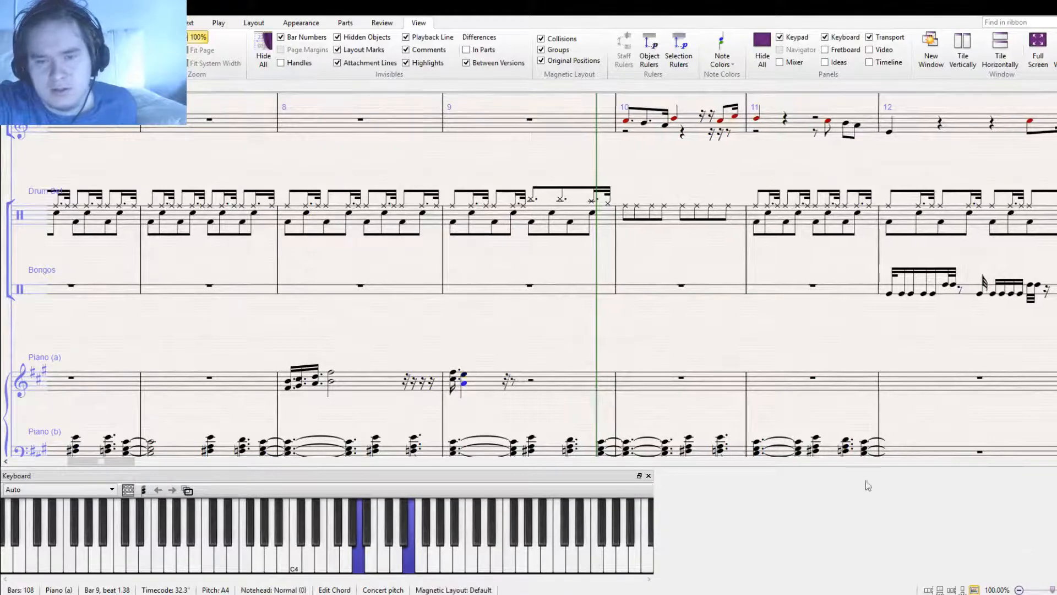
# Try the Piano (a) chord at beat 1.38 of bar 9 as a half note and return it to a quarter note
pyautogui.click(473, 391)
pyautogui.click(464, 374)
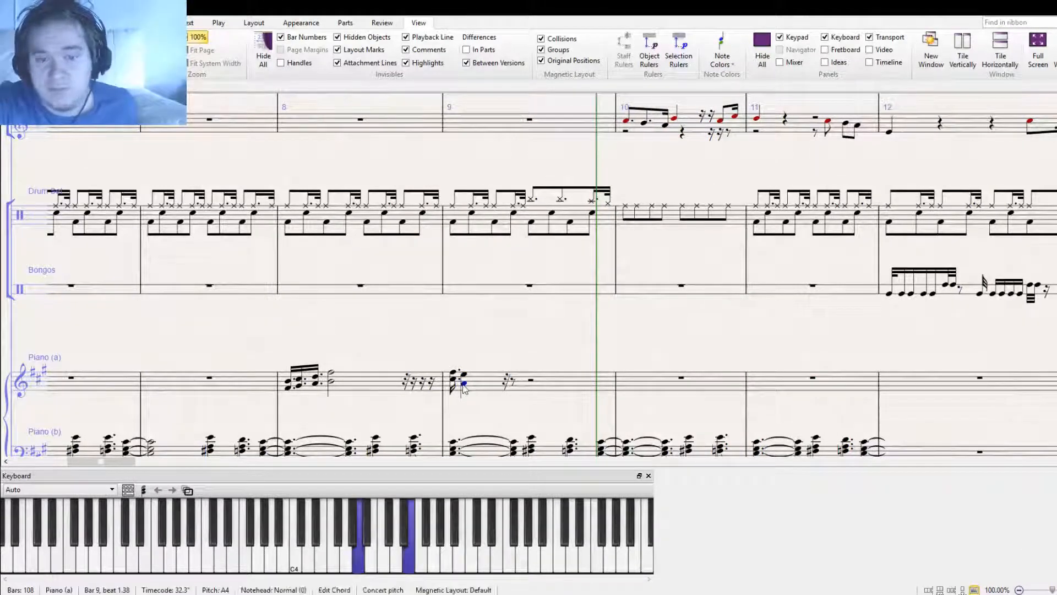
pyautogui.keyDown('ctrl'); pyautogui.click(464, 383); pyautogui.keyUp('ctrl')
pyautogui.click(1034, 547)
pyautogui.click(482, 406)
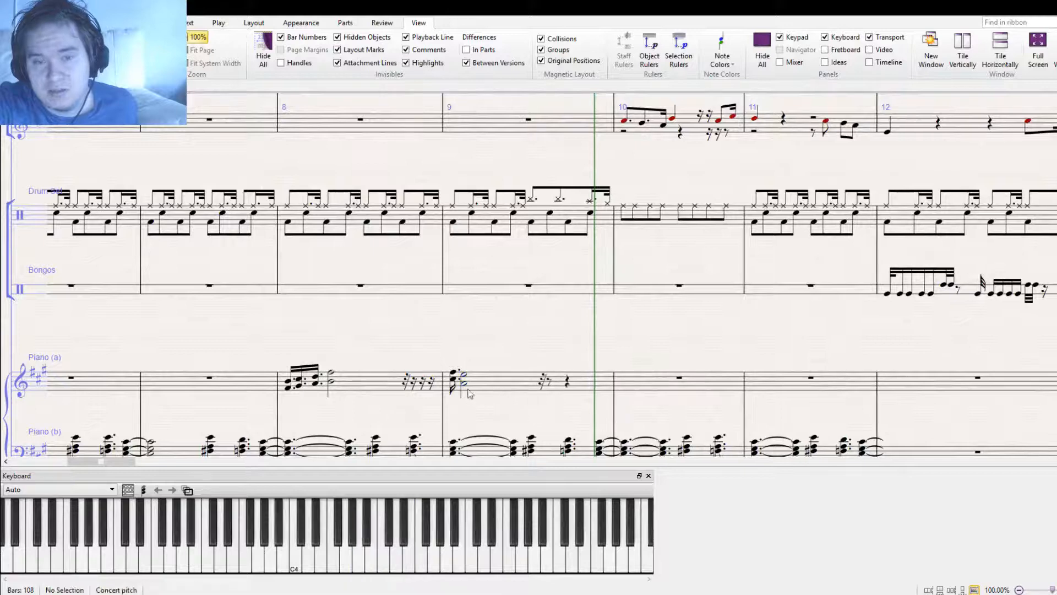
pyautogui.click(463, 384)
pyautogui.click(1014, 542)
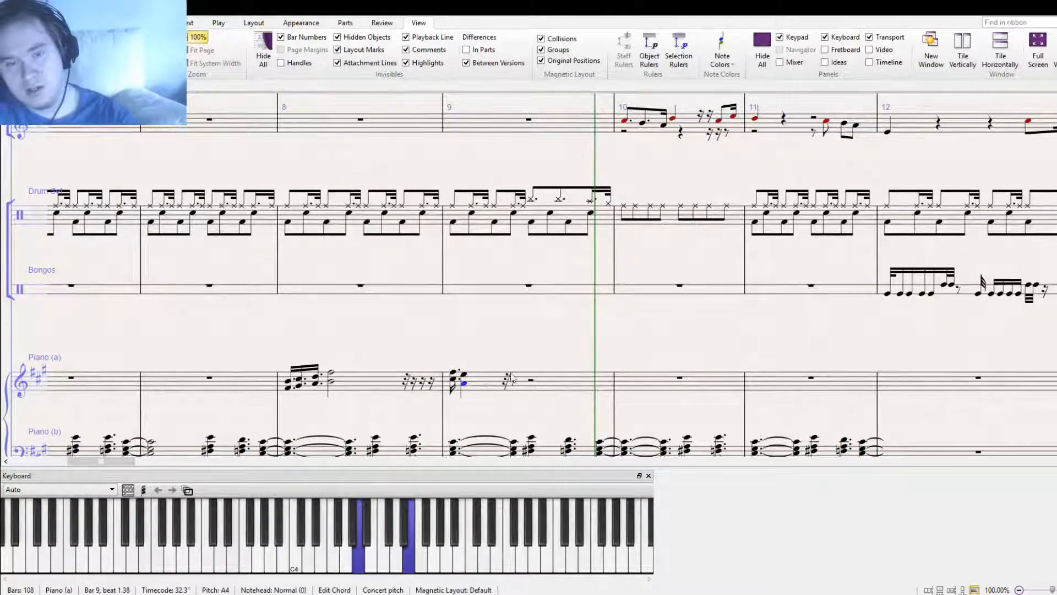
# Copy the Piano (a) chord at beat 1.38 of bar 9 to beat 2.38 and lower the copy to E4 and B4
pyautogui.doubleClick(464, 384)
pyautogui.keyDown('alt'); pyautogui.click(507, 387); pyautogui.keyUp('alt')
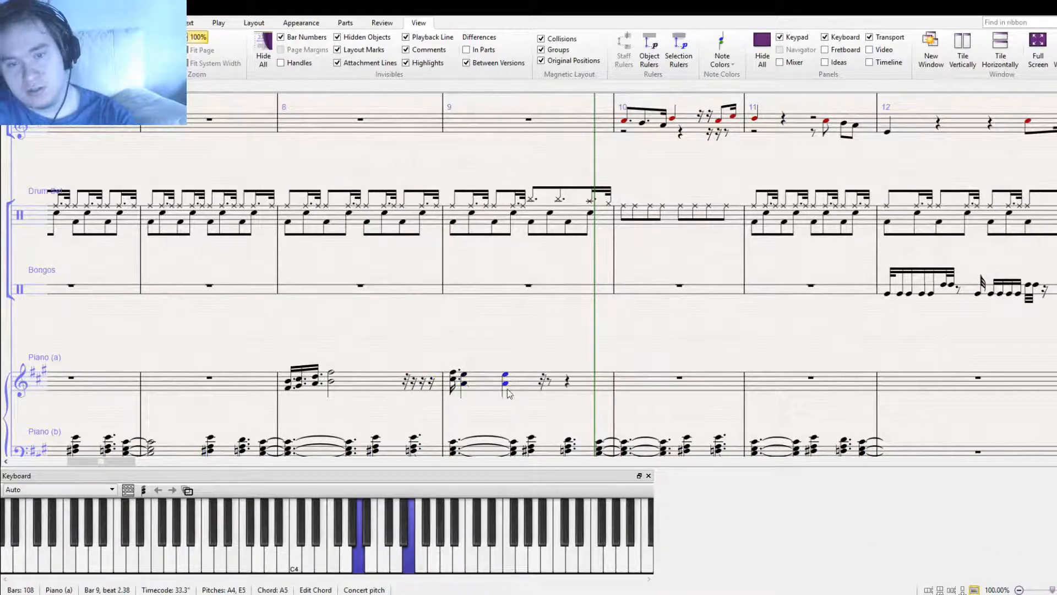
pyautogui.moveTo(493, 422); pyautogui.dragTo(613, 375)
# Play back the revised Piano (a) figure in bar 9 up to the start of bar 10
pyautogui.press('[')
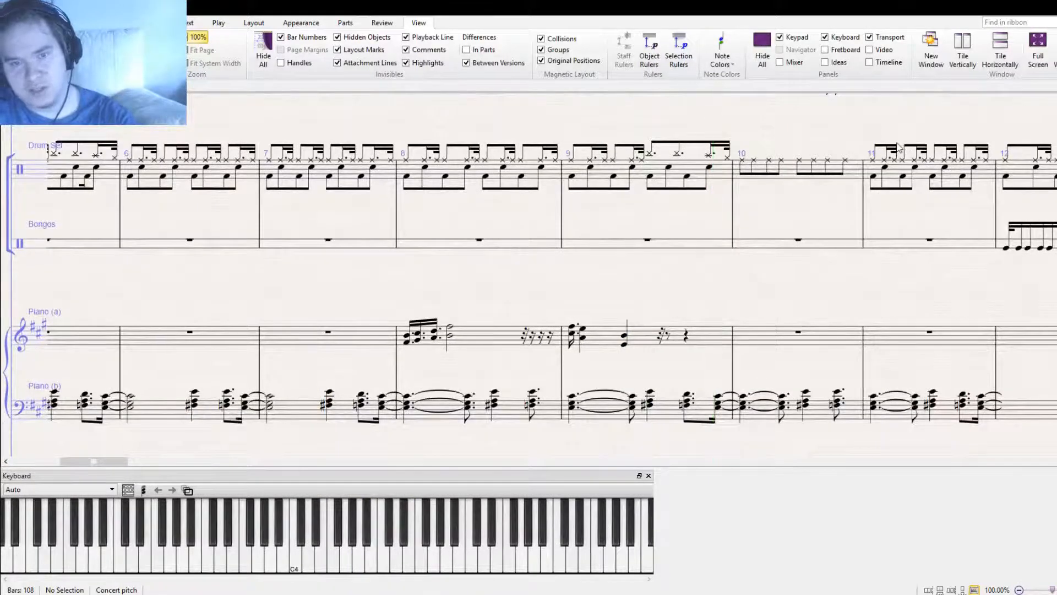
pyautogui.press(']')
pyautogui.hotkey('ctrl', '-')
pyautogui.press('space')
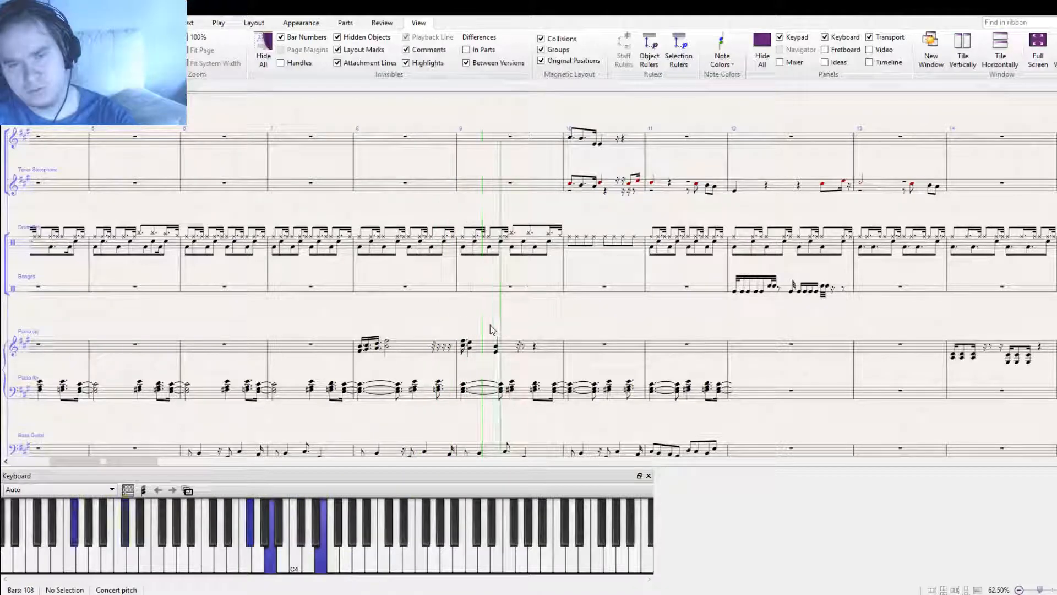
pyautogui.press('space')
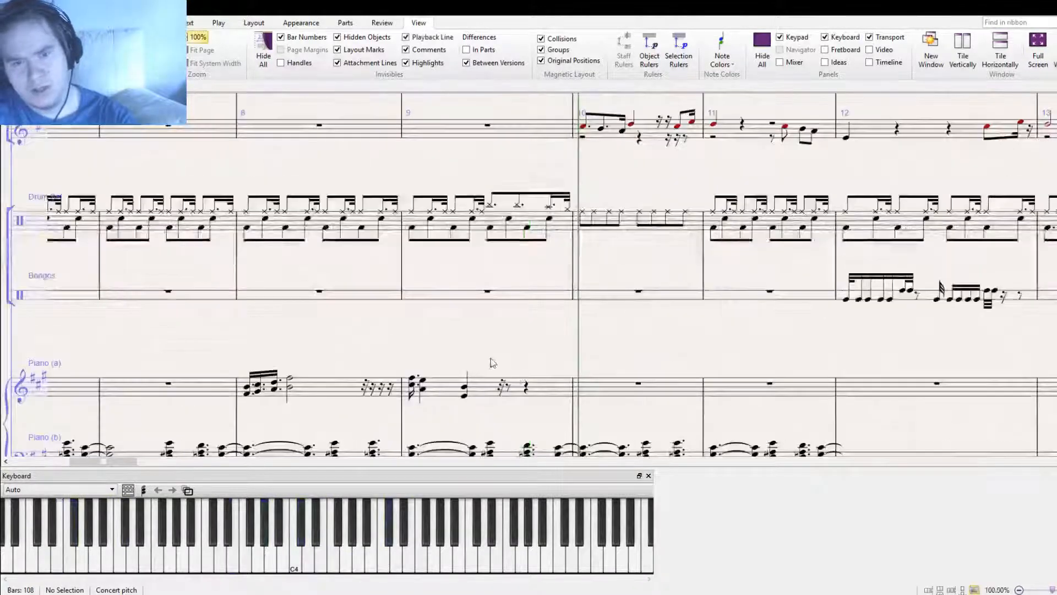
# Shorten the Piano (a) chord at beat 2.38 of bar 9 to a sixteenth note and repeat it at beat 2.63
pyautogui.moveTo(487, 358); pyautogui.dragTo(531, 329)
pyautogui.click(512, 355)
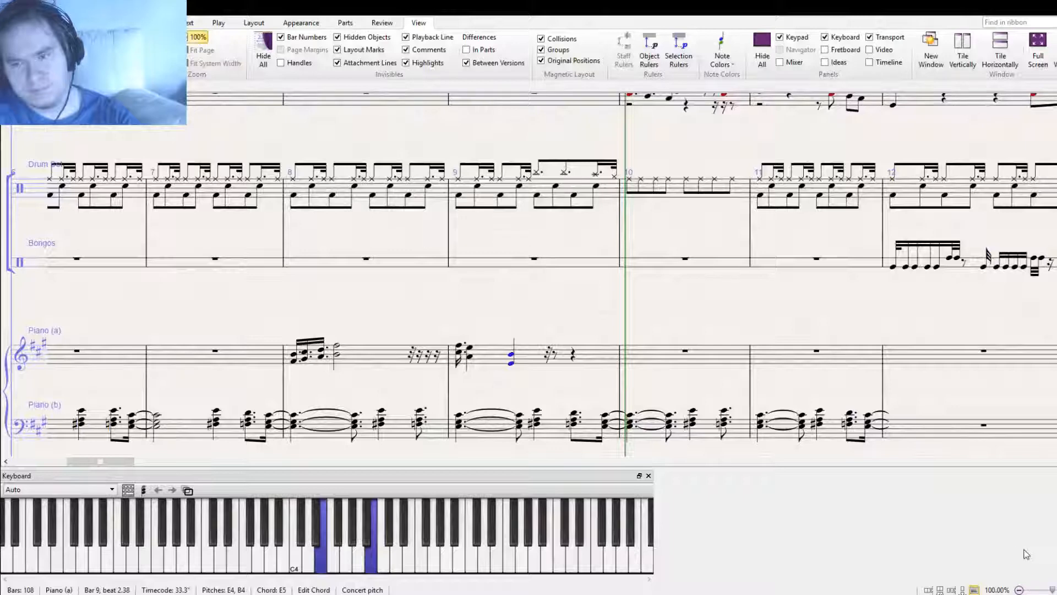
pyautogui.click(1026, 551)
pyautogui.doubleClick(514, 358)
pyautogui.press('r')
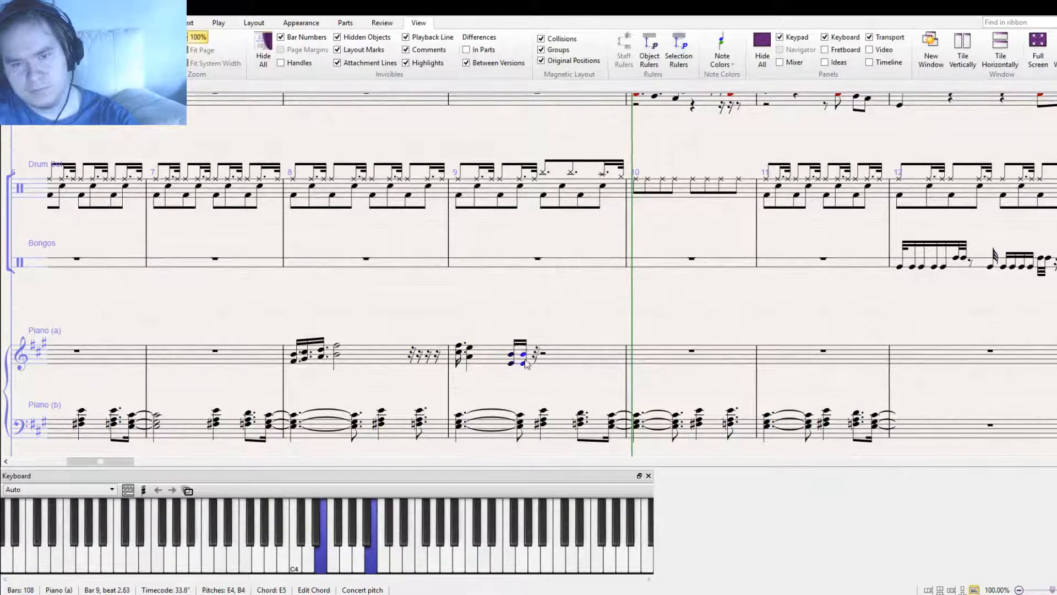
# Change the repeated Piano (a) chord at beat 2.63 of bar 9 to F#4 and A4
pyautogui.click(527, 359)
pyautogui.click(524, 356)
pyautogui.doubleClick(526, 359)
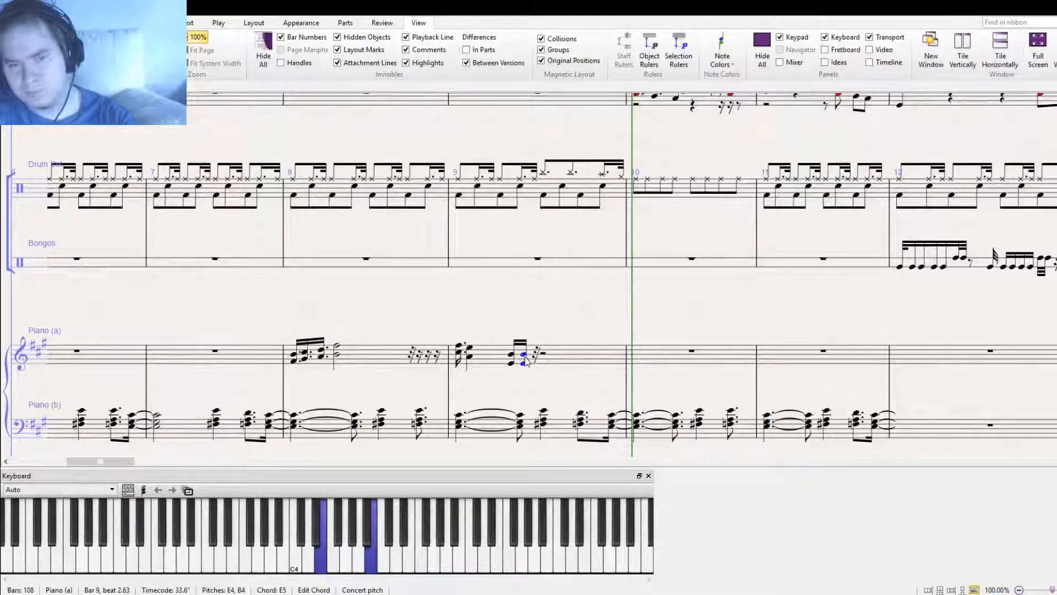
pyautogui.click(532, 376)
pyautogui.click(523, 364)
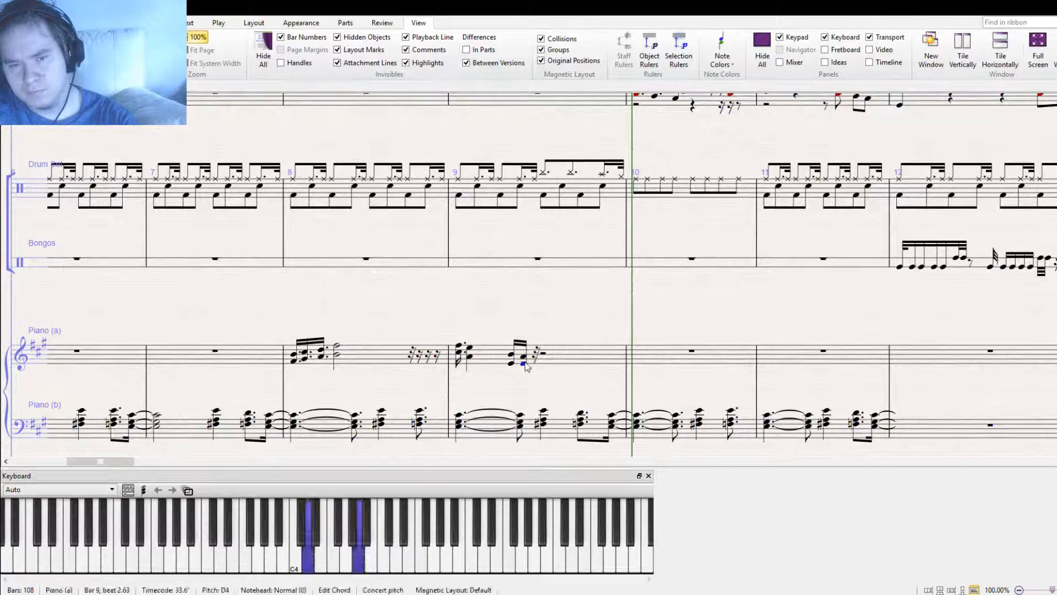
pyautogui.press('Escape')
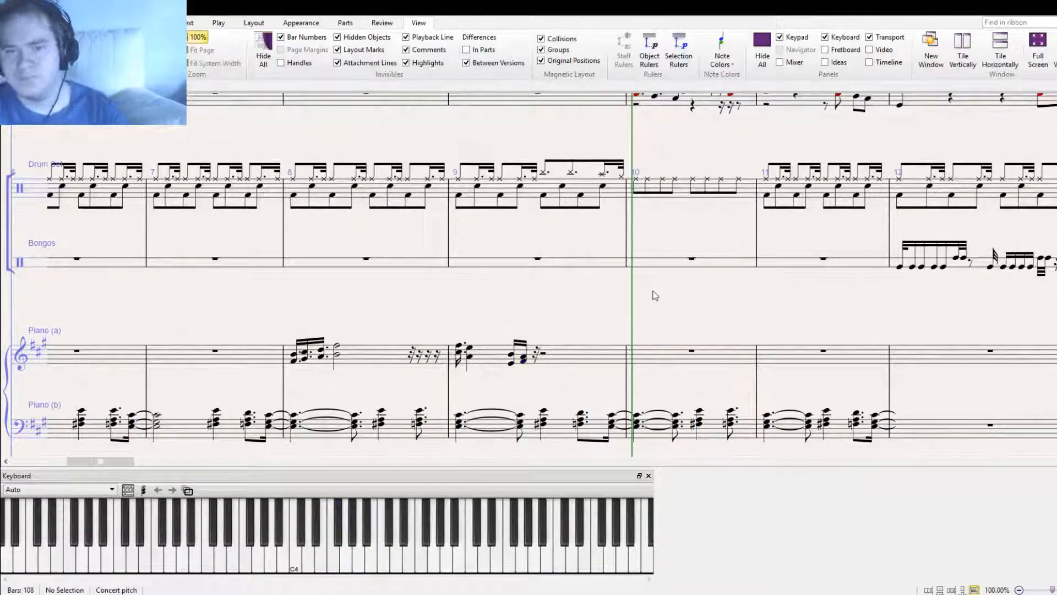
# Insert one empty bar across all staves between bars 9 and 10
pyautogui.moveTo(736, 288); pyautogui.dragTo(617, 328)
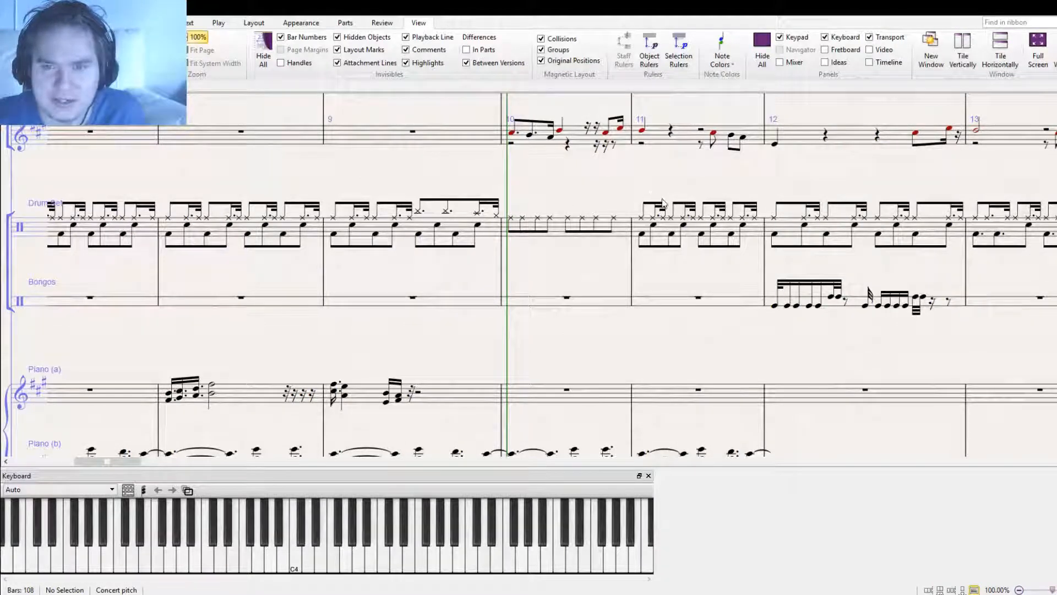
pyautogui.hotkey('ctrl', 'shift', 'b')
pyautogui.click(503, 187)
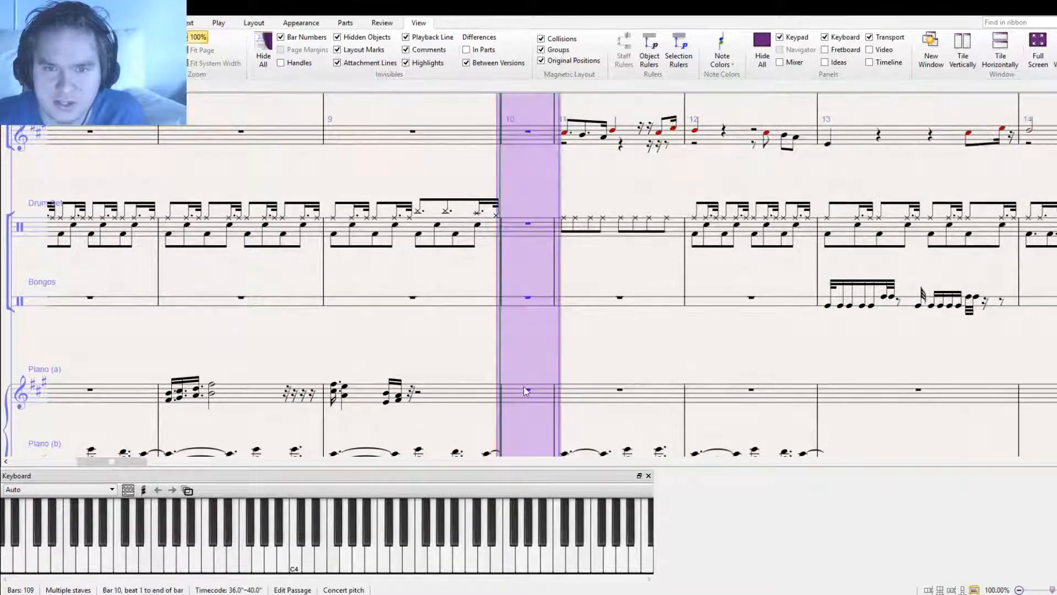
pyautogui.click(431, 348)
pyautogui.moveTo(431, 348); pyautogui.dragTo(590, 333)
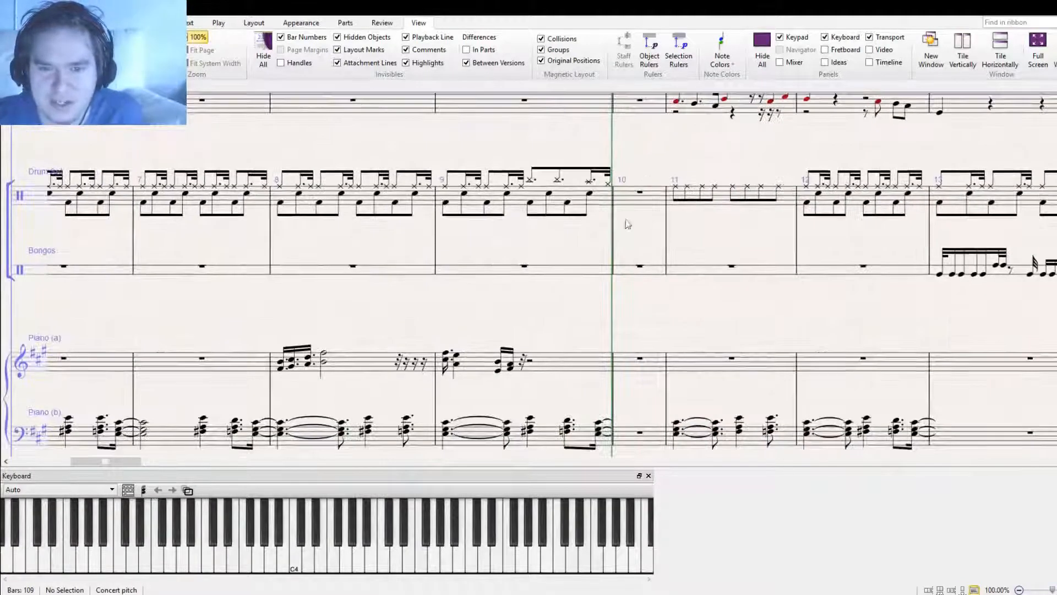
# Copy the Tenor Saxophone's opening C#5 of bar 11 to the start of the empty bar 10
pyautogui.click(511, 372)
pyautogui.moveTo(608, 336); pyautogui.dragTo(558, 417)
pyautogui.moveTo(609, 211); pyautogui.dragTo(586, 294)
pyautogui.click(603, 270)
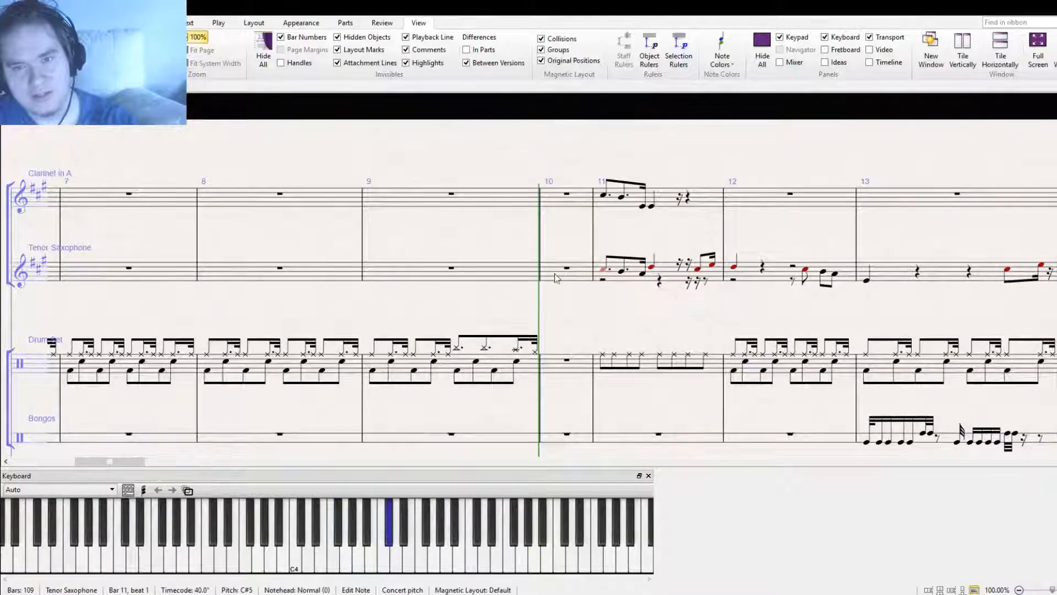
pyautogui.click(552, 274)
pyautogui.hotkey('ctrl', 'v')
# Try adding F#5, a fourth above the Tenor Saxophone note at the start of bar 10, and undo the addition
pyautogui.click(551, 273)
pyautogui.press('4')
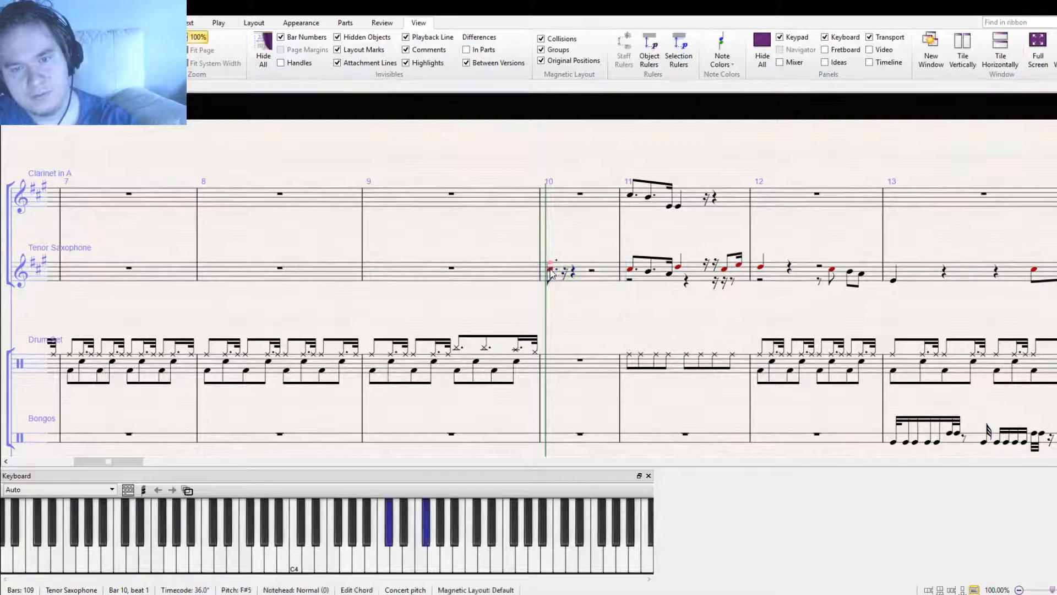
pyautogui.hotkey('ctrl', 'z')
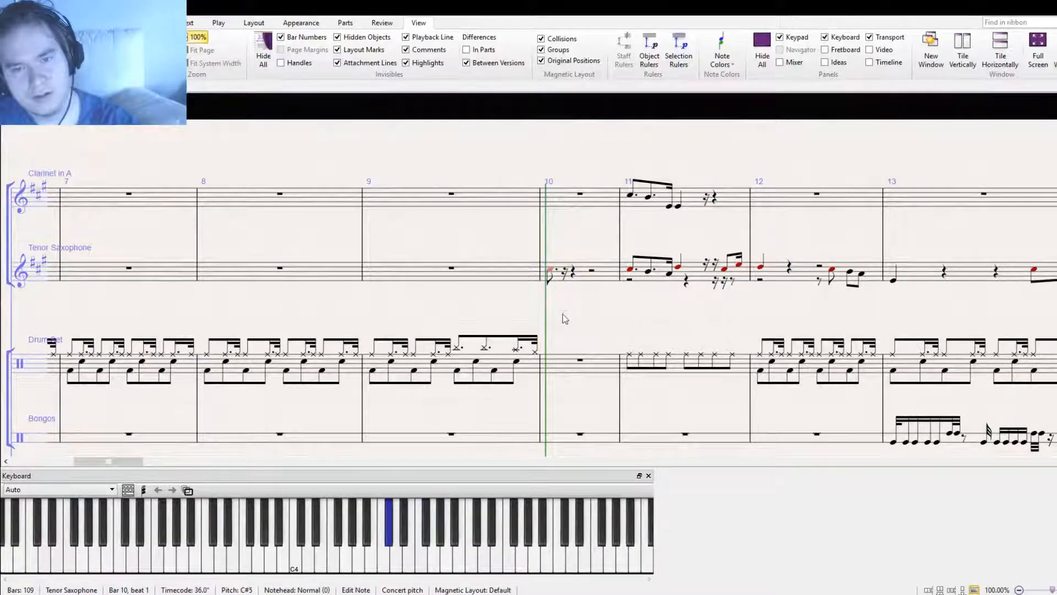
# Copy the F#4 and A4 chord at beat 2.63 of Piano (a) bar 9 to the start of bar 10
pyautogui.scroll(-3, 528, 325)
pyautogui.click(430, 395)
pyautogui.doubleClick(434, 395)
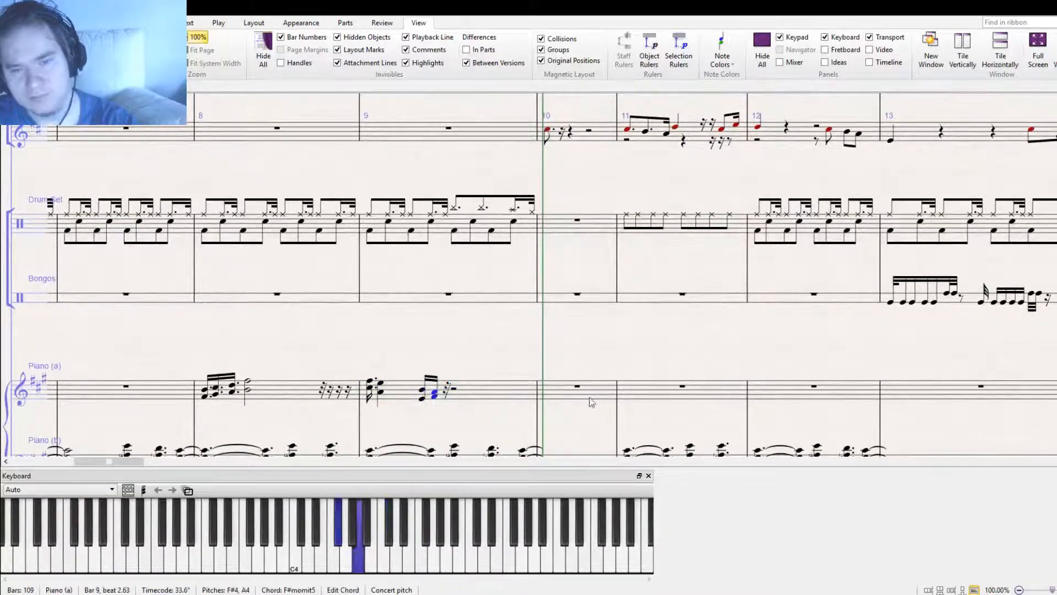
pyautogui.press('n')
pyautogui.press('Escape')
pyautogui.click(553, 392)
pyautogui.hotkey('ctrl', 'v')
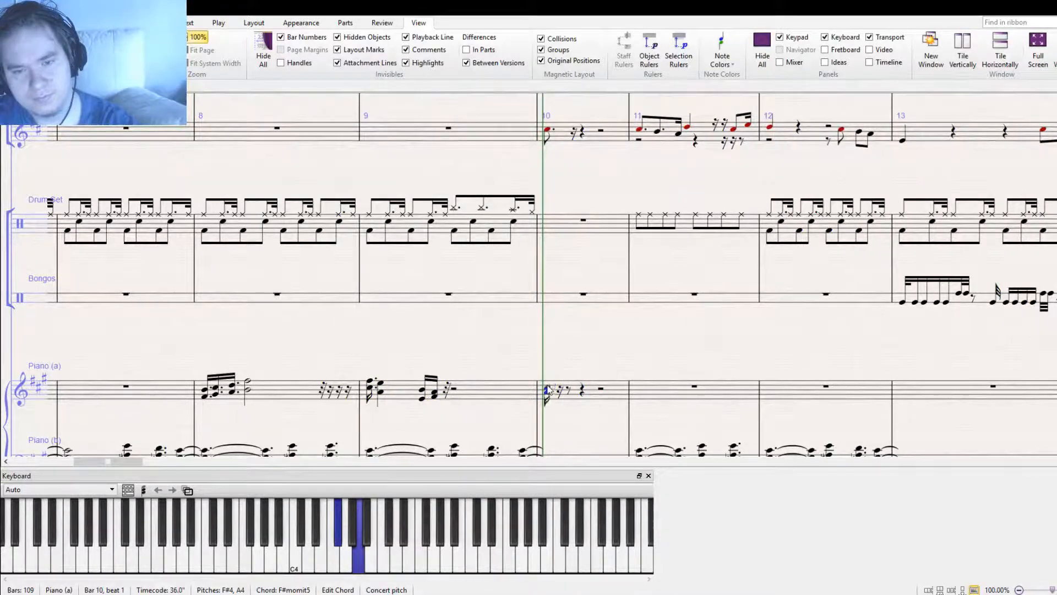
# Raise the upper note of the Piano (a) chord opening bar 10 to C#5 and add F#5 a fourth above it
pyautogui.press('Escape')
pyautogui.moveTo(547, 391); pyautogui.dragTo(548, 397)
pyautogui.doubleClick(548, 397)
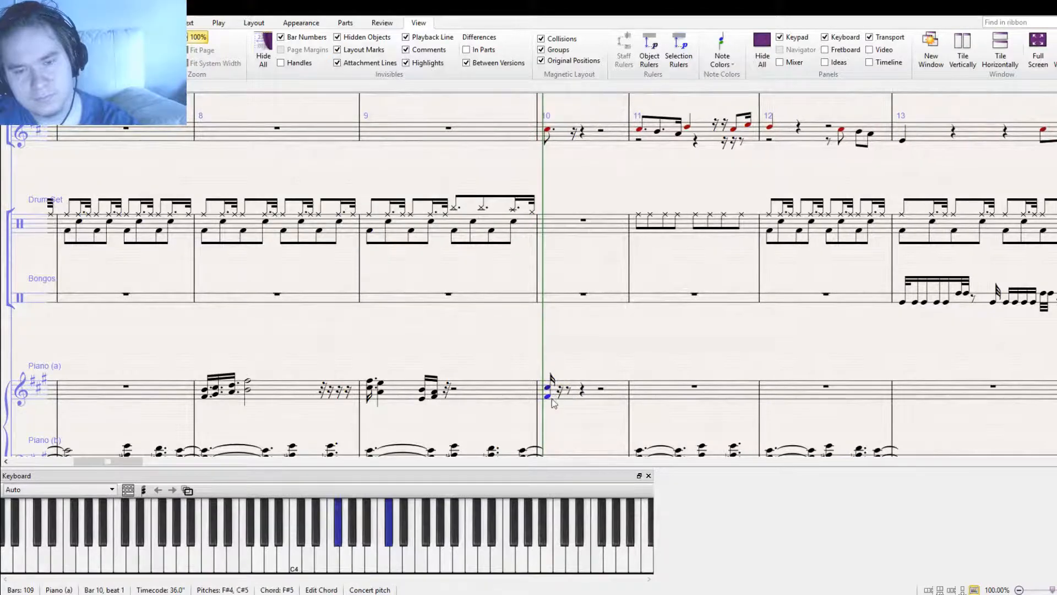
pyautogui.press('4')
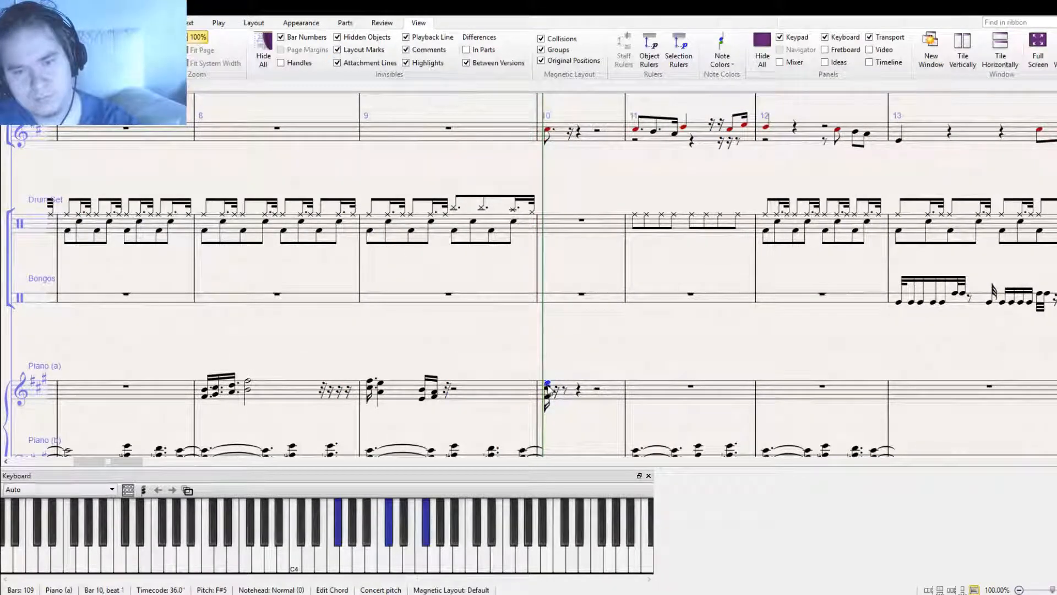
# Revoice the opening Piano (a) chord of bar 10 as A4, C#5 and F#5, and lengthen it to a dotted eighth
pyautogui.click(547, 387)
pyautogui.press('Down')
pyautogui.click(548, 397)
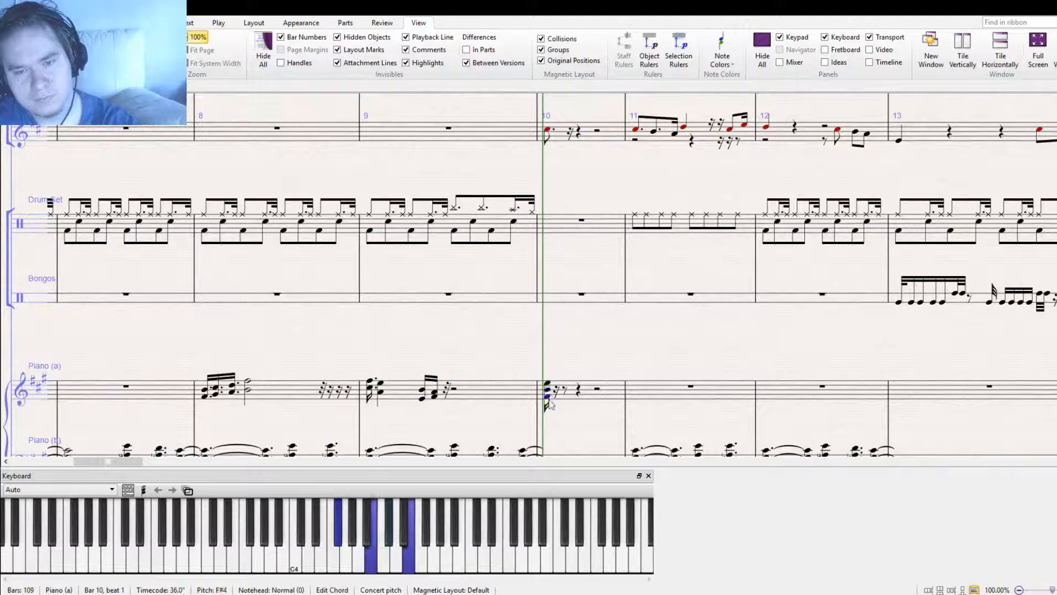
pyautogui.click(548, 396)
pyautogui.press('Up')
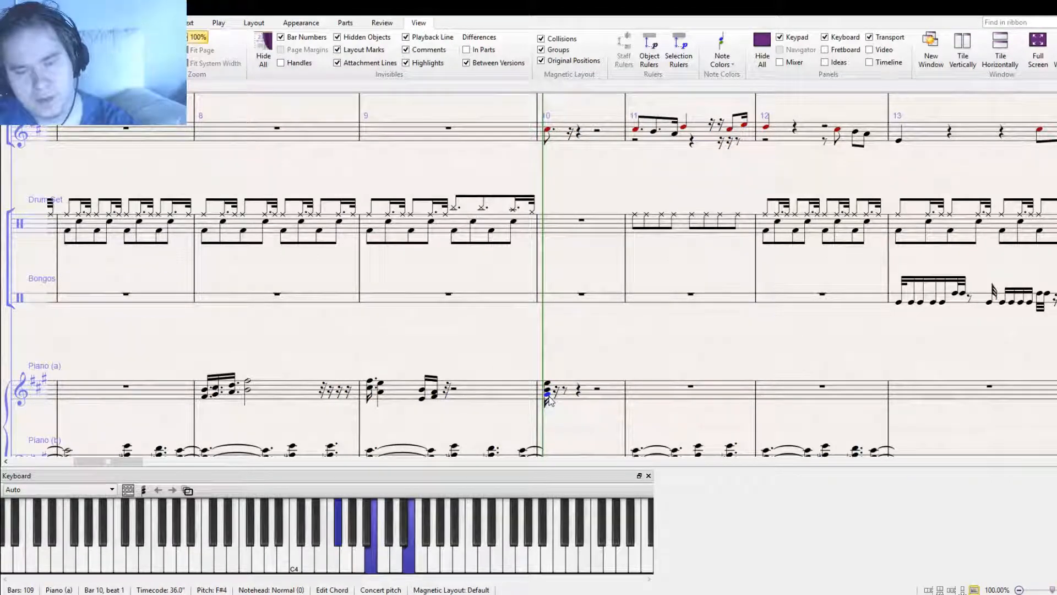
pyautogui.press('Up')
pyautogui.press('Down')
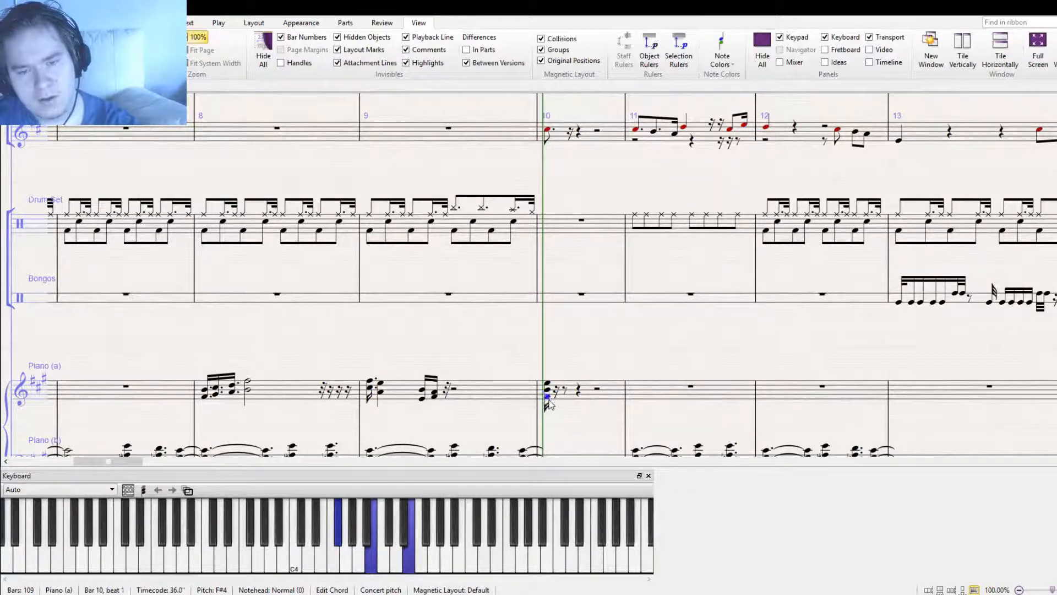
pyautogui.press('Up')
pyautogui.doubleClick(547, 396)
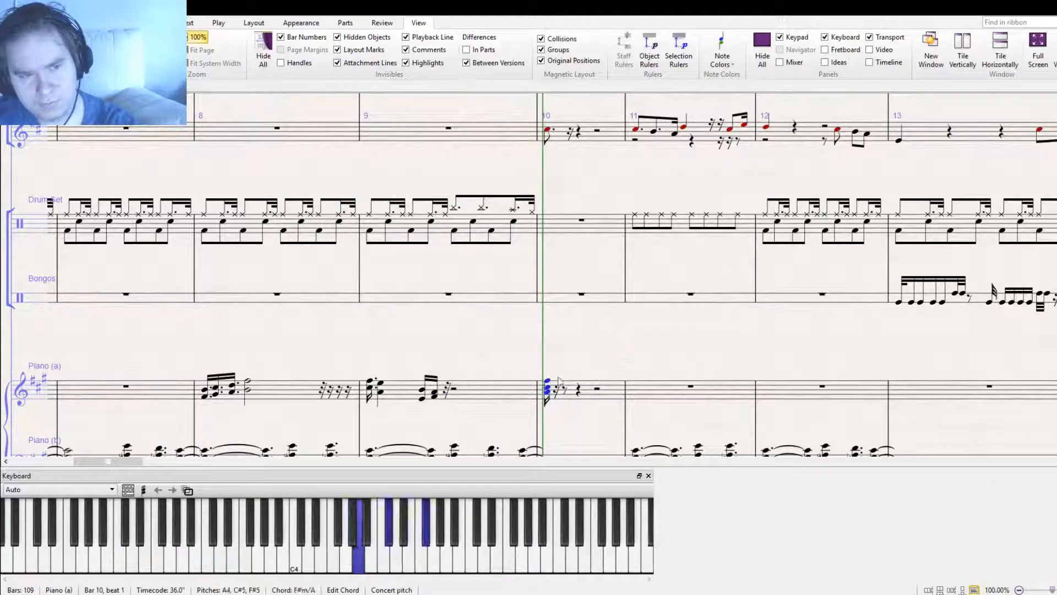
pyautogui.press('Escape')
pyautogui.click(549, 392)
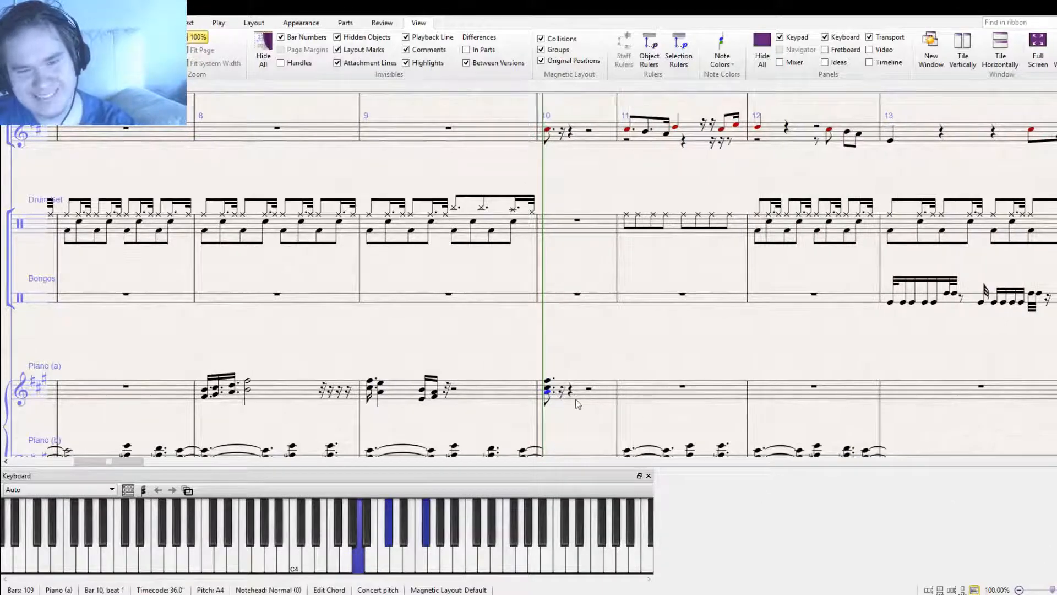
# Repeat the Piano (a) chord at beat 1.75 of bar 10, lower it to G#4, B4 and E5, and shorten it to a sixteenth
pyautogui.press('r')
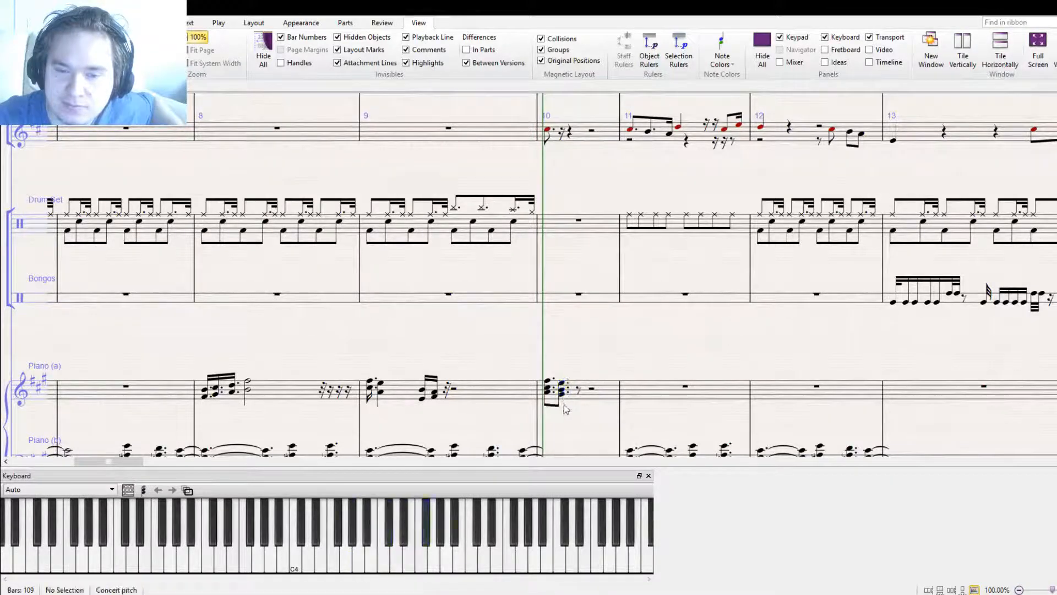
pyautogui.click(563, 400)
pyautogui.moveTo(564, 401); pyautogui.dragTo(626, 292)
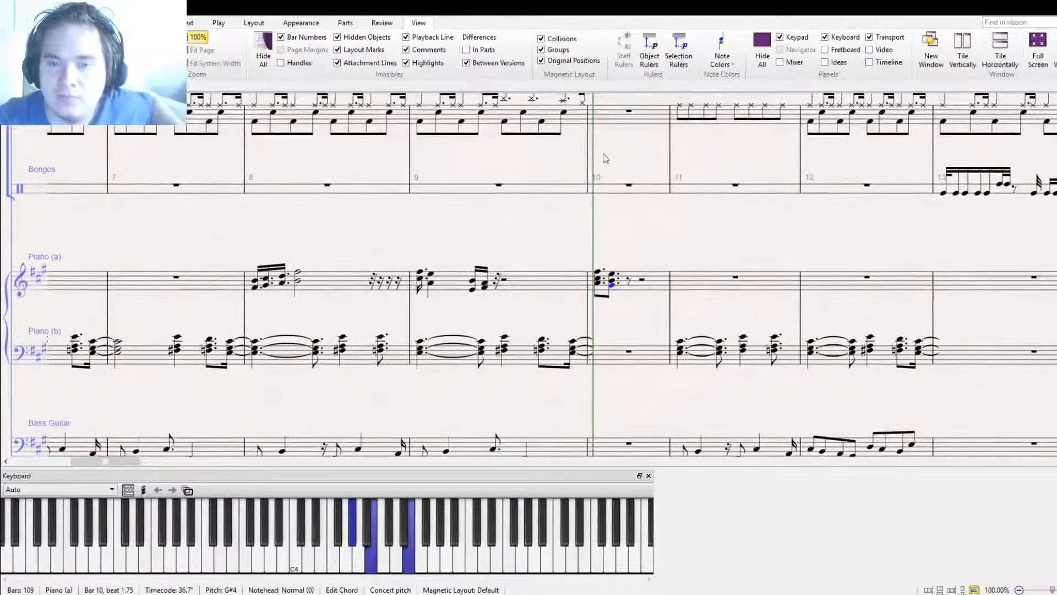
pyautogui.click(658, 221)
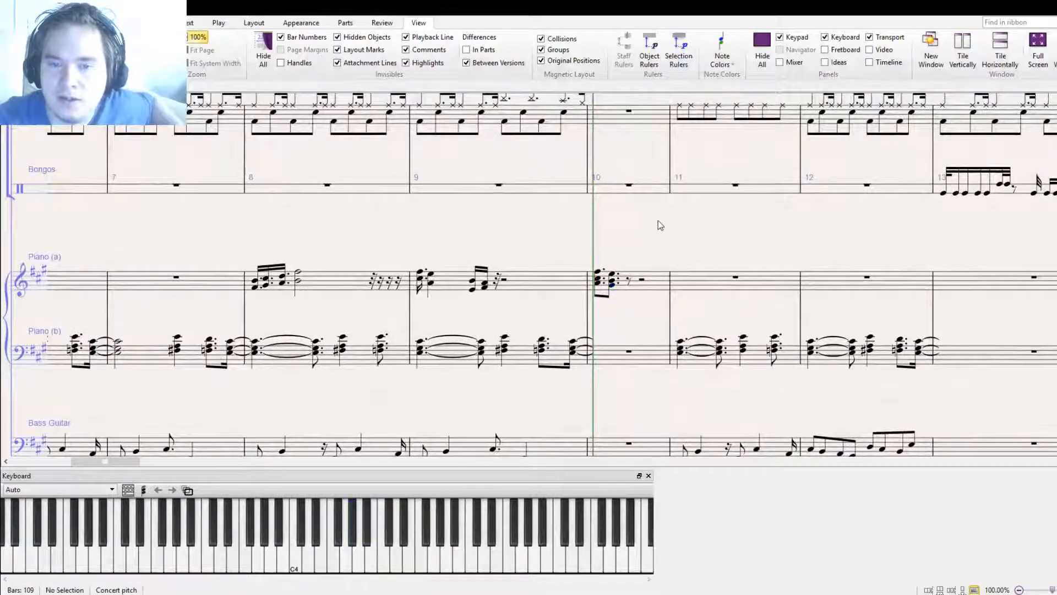
pyautogui.click(612, 282)
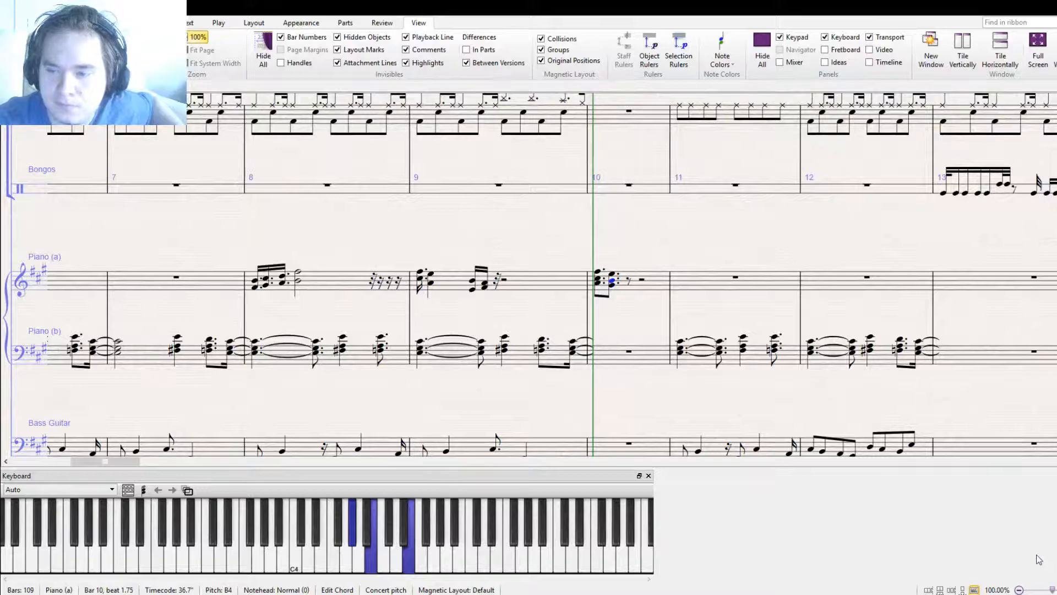
pyautogui.press('Down')
pyautogui.press('Down')
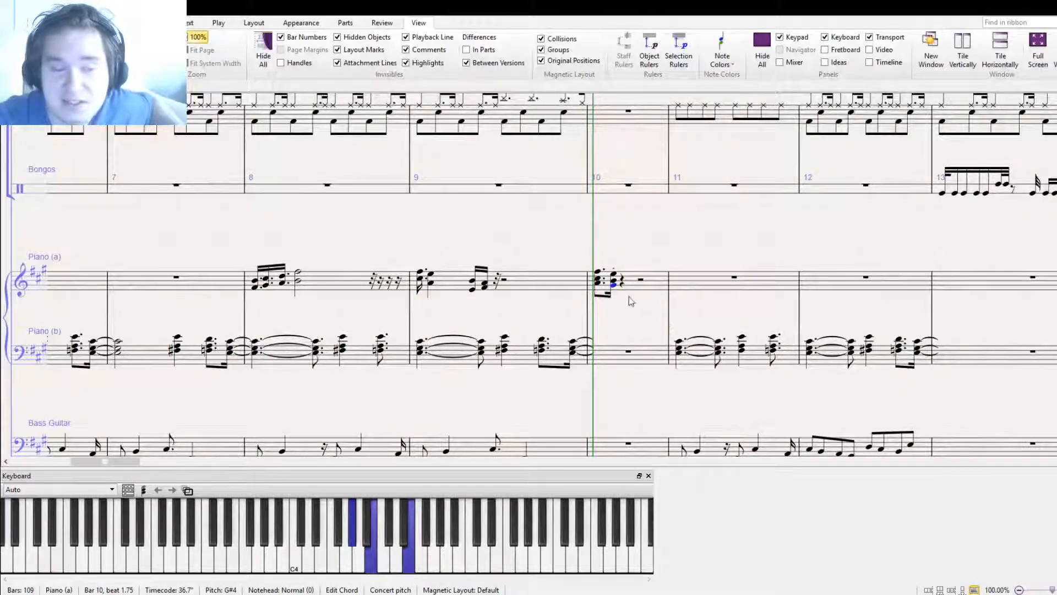
# Try copying the two Piano (a) chords of bar 10 as a passage into Piano (b)
pyautogui.scroll(1, 623, 313)
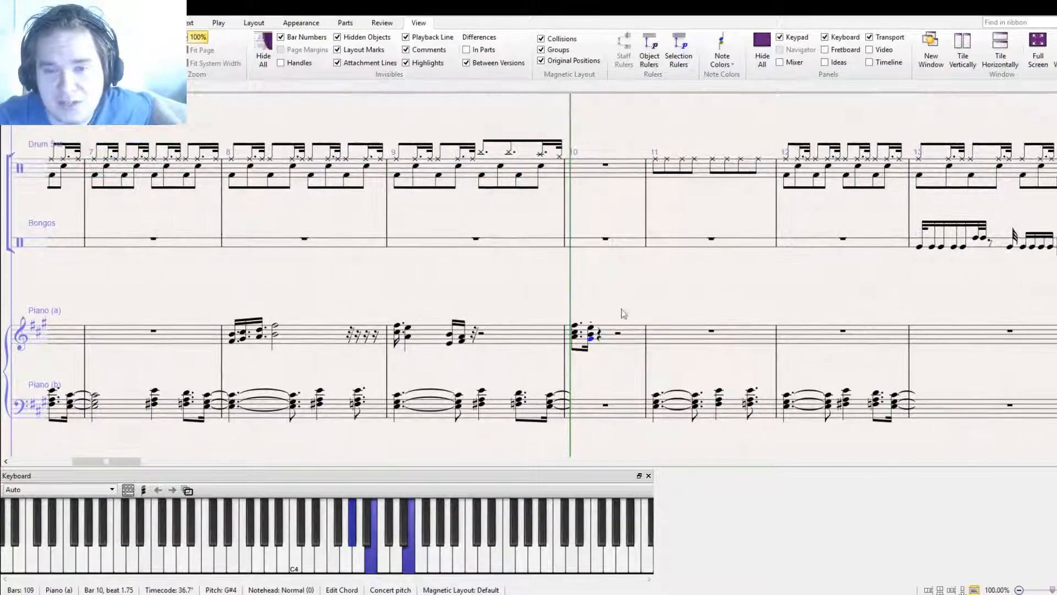
pyautogui.keyDown('shift'); pyautogui.click(578, 341); pyautogui.keyUp('shift')
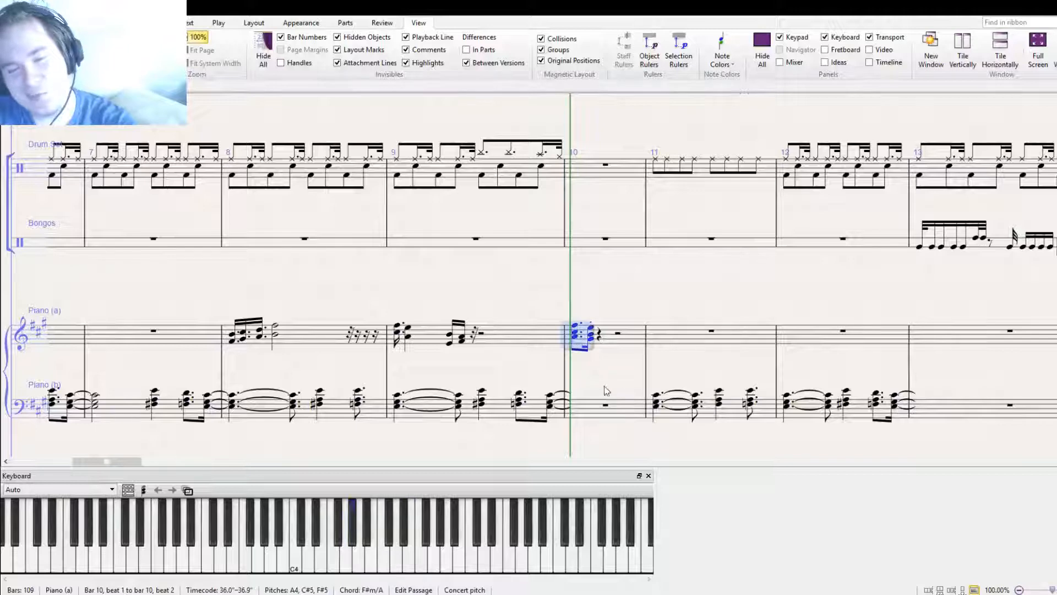
pyautogui.scroll(-3, 606, 394)
pyautogui.click(572, 322)
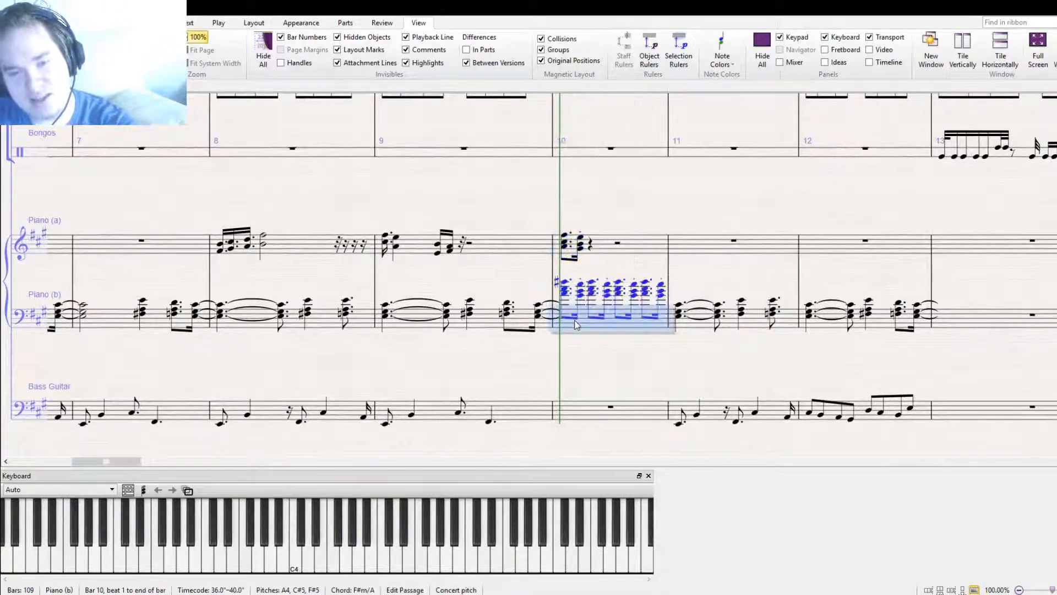
# Copy only the first Piano (a) chord of bar 10 to the start of bar 10 in Piano (b)
pyautogui.click(563, 243)
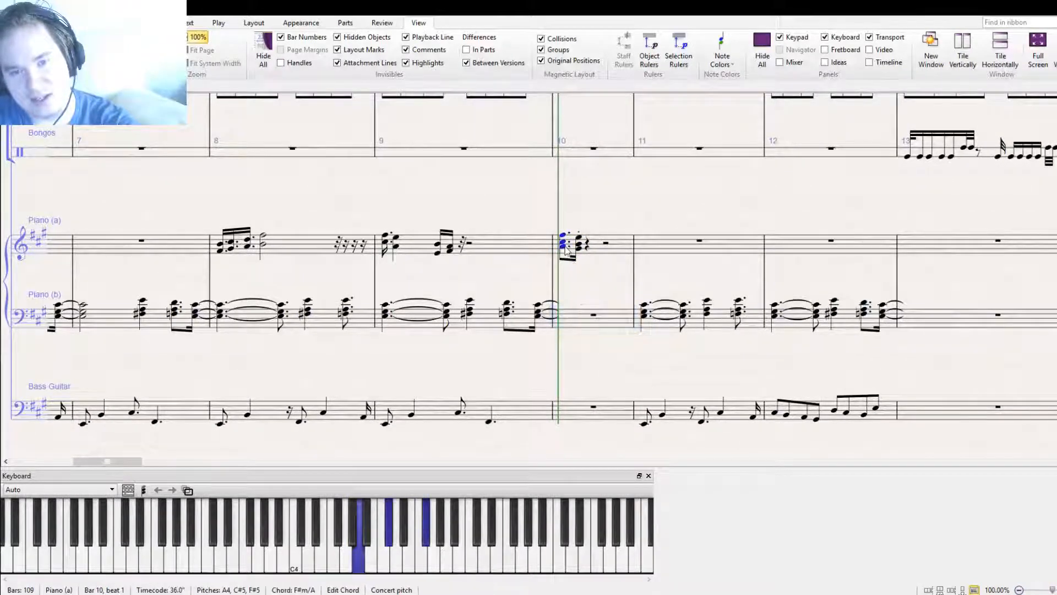
pyautogui.click(579, 249)
pyautogui.click(580, 252)
pyautogui.doubleClick(561, 247)
pyautogui.hotkey('ctrl', 'c')
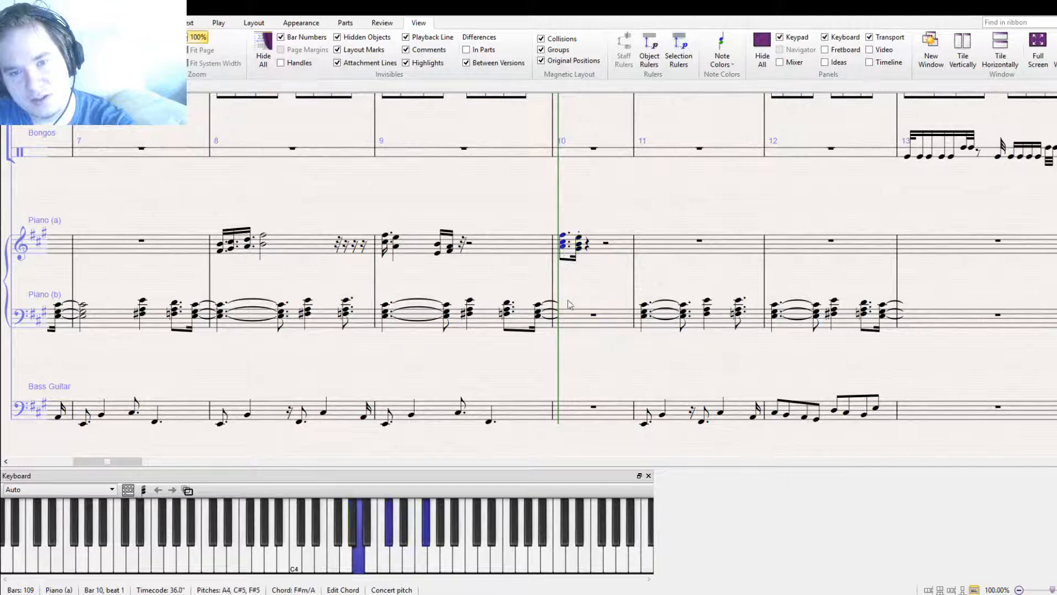
pyautogui.click(567, 320)
pyautogui.hotkey('ctrl', 'v')
# Change the opening Piano (b) chord of bar 10 to C#3, E3 and A3, and add D3, F#3 and B3 at beat 1.75
pyautogui.doubleClick(562, 293)
pyautogui.moveTo(564, 294); pyautogui.dragTo(581, 322)
pyautogui.click(579, 323)
pyautogui.click(1055, 570)
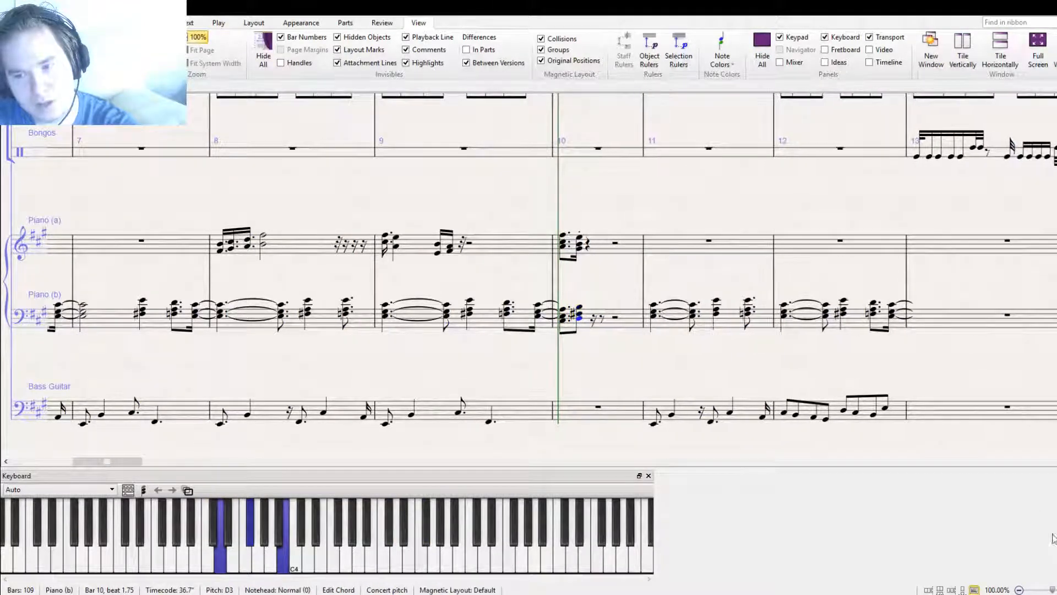
# Compare the bar 10 chords in both piano staves and play back the passage leading into them
pyautogui.press('Left')
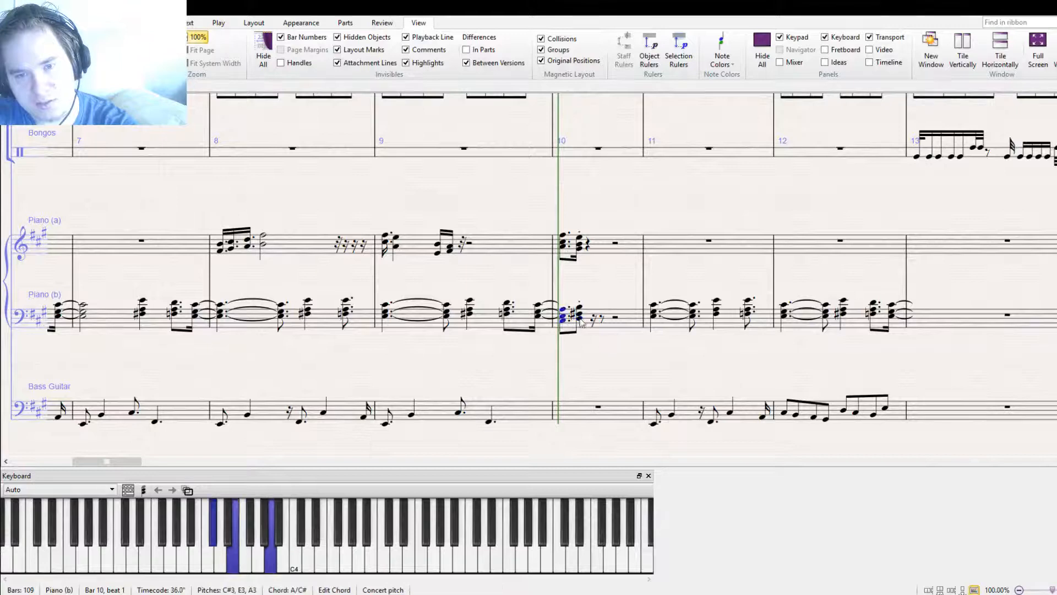
pyautogui.press('Right')
pyautogui.doubleClick(566, 247)
pyautogui.doubleClick(576, 253)
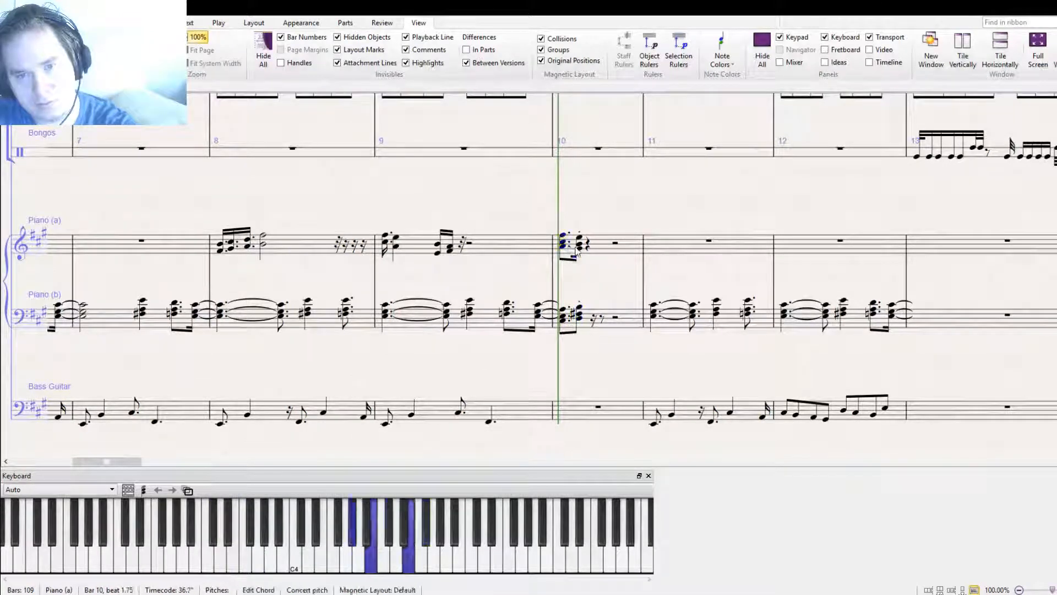
pyautogui.click(578, 277)
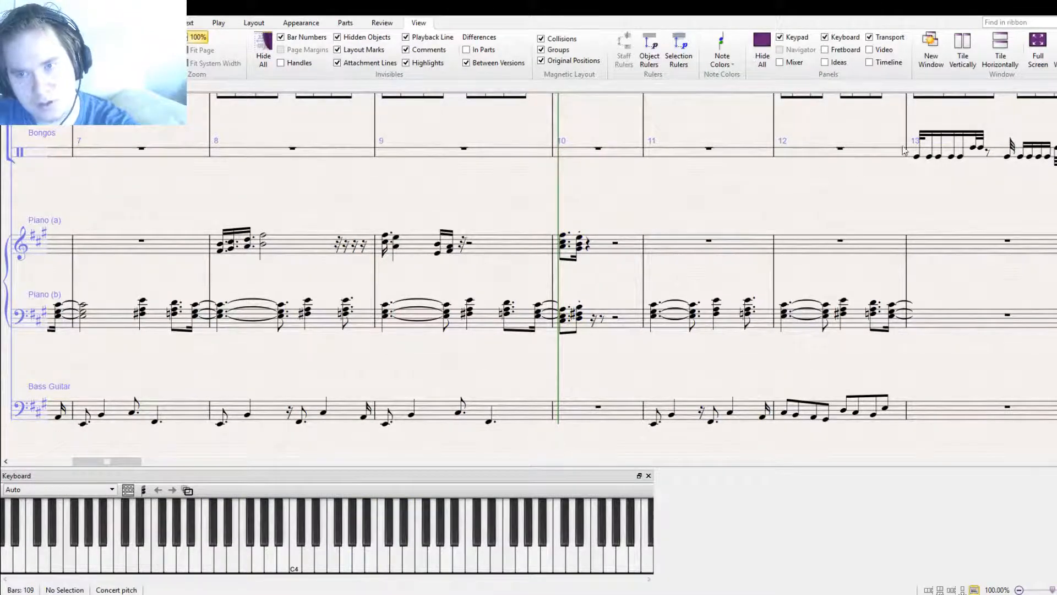
pyautogui.hotkey('ctrl', '-')
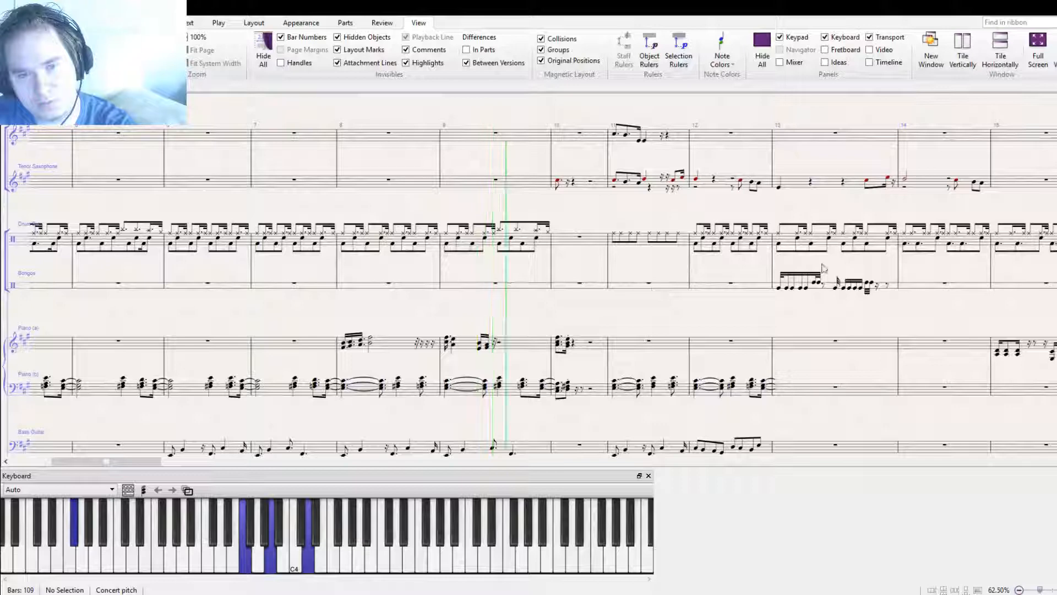
# Replace Piano (a) bar 9 with a copy of the bar 8 figure
pyautogui.hotkey('ctrl', '+')
pyautogui.click(500, 391)
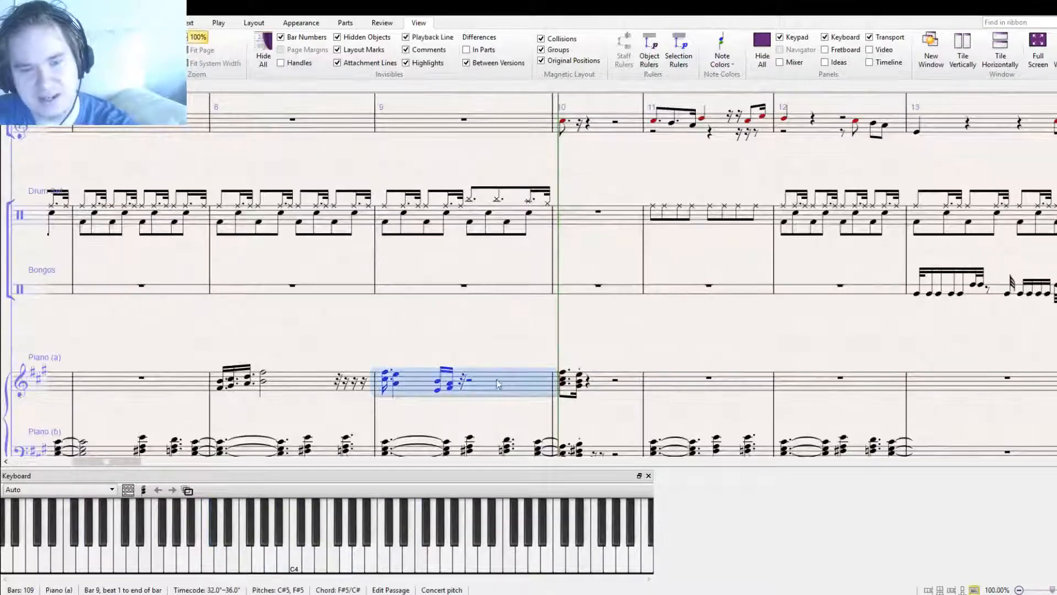
pyautogui.click(325, 386)
pyautogui.keyDown('alt'); pyautogui.click(447, 387); pyautogui.keyUp('alt')
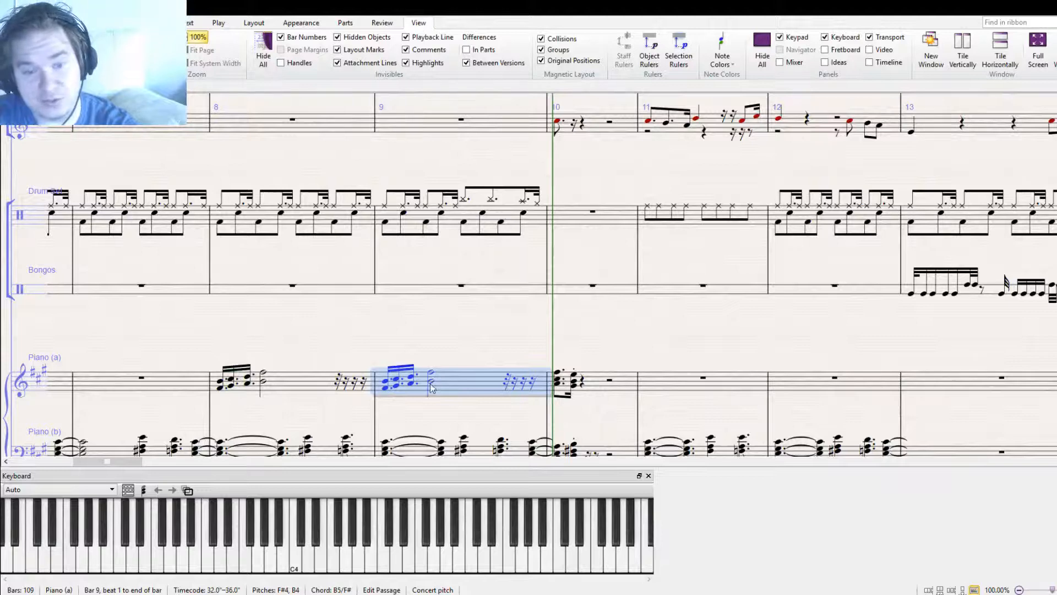
# Try raising the half-note chord at beat 2.13 of Piano (a) bar 9 to C#5 and G#5
pyautogui.click(431, 382)
pyautogui.moveTo(432, 384); pyautogui.dragTo(432, 386)
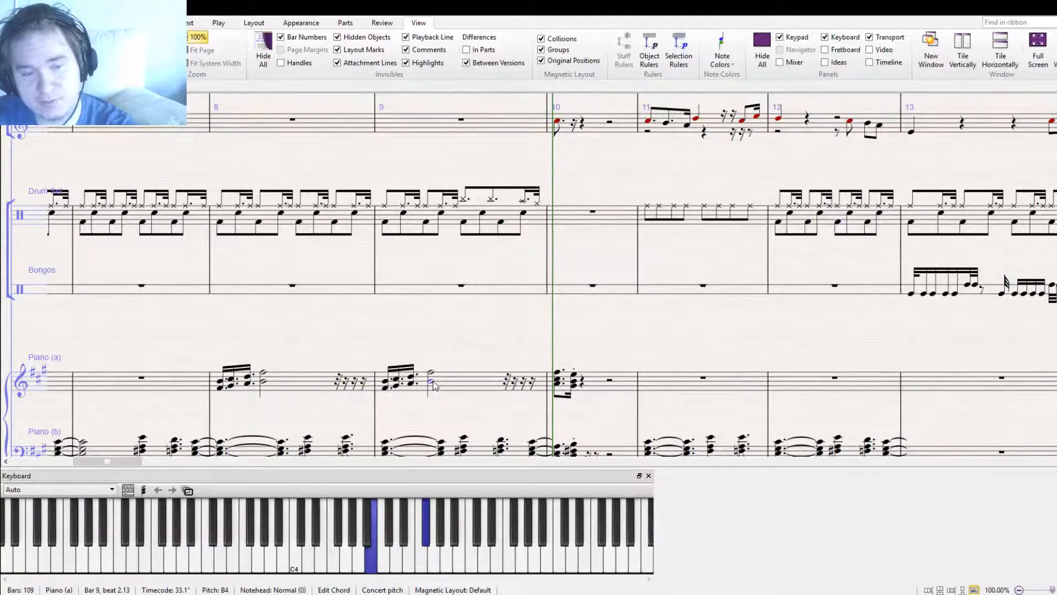
pyautogui.moveTo(433, 386); pyautogui.dragTo(430, 374)
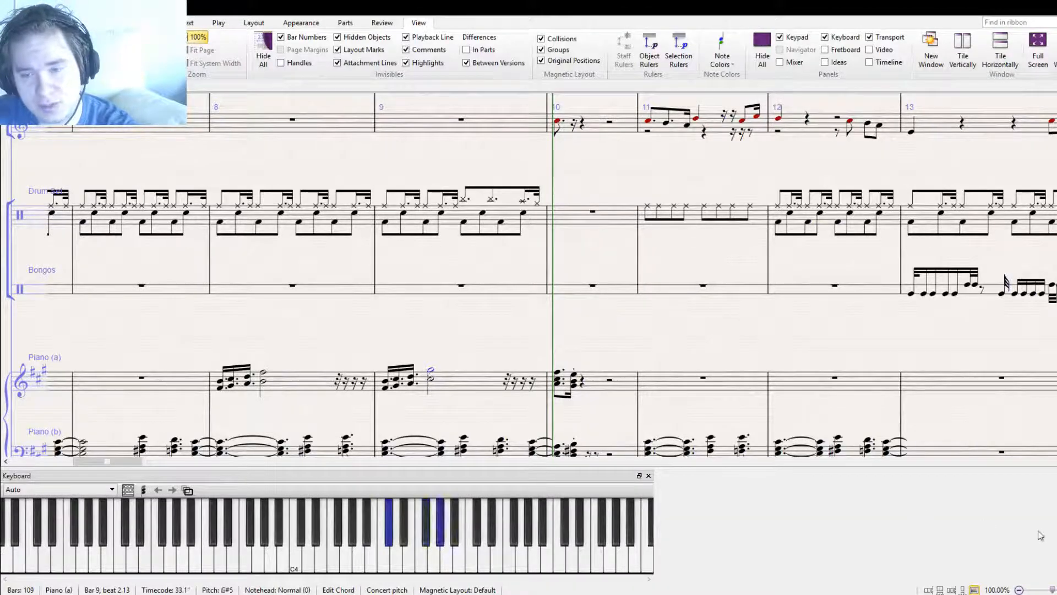
# Lengthen the A4 and D5 chord at beat 1.75 of Piano (a) bar 9 to a quarter note, replacing the half-note chord after it
pyautogui.click(397, 385)
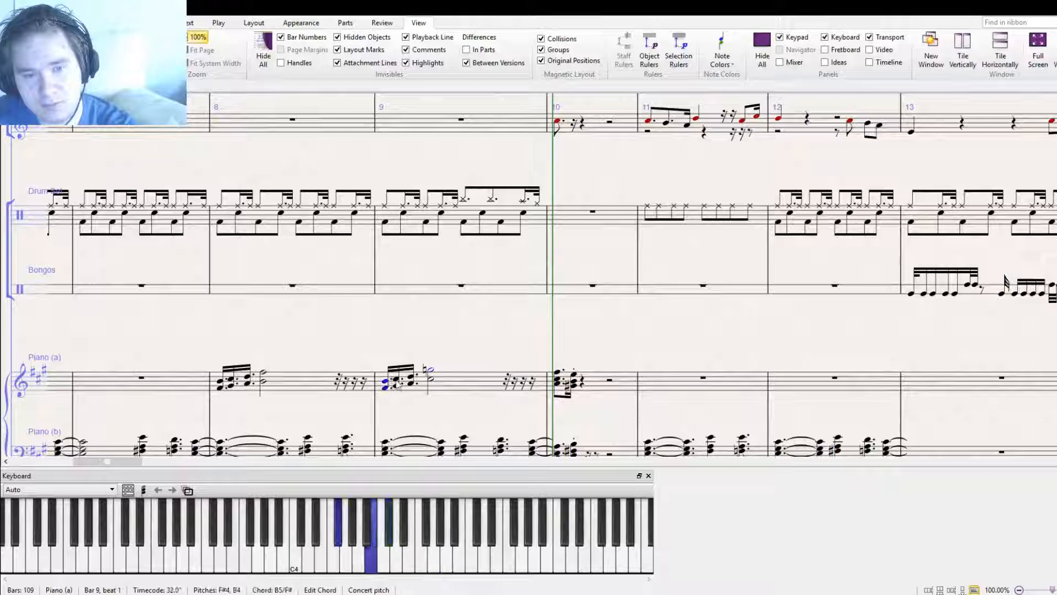
pyautogui.press('Right')
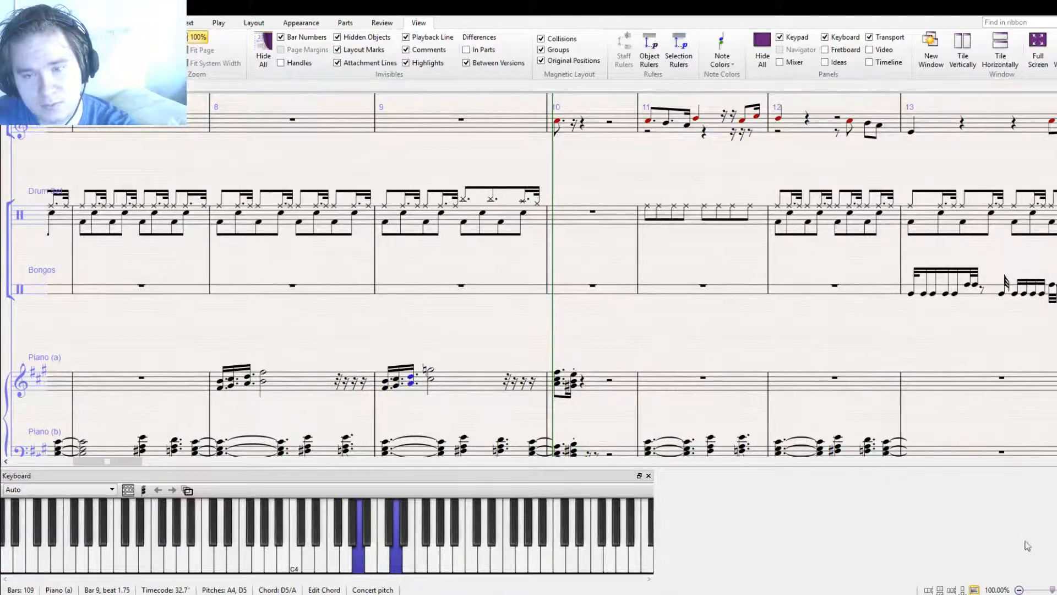
pyautogui.click(1026, 542)
pyautogui.doubleClick(410, 378)
pyautogui.click(455, 384)
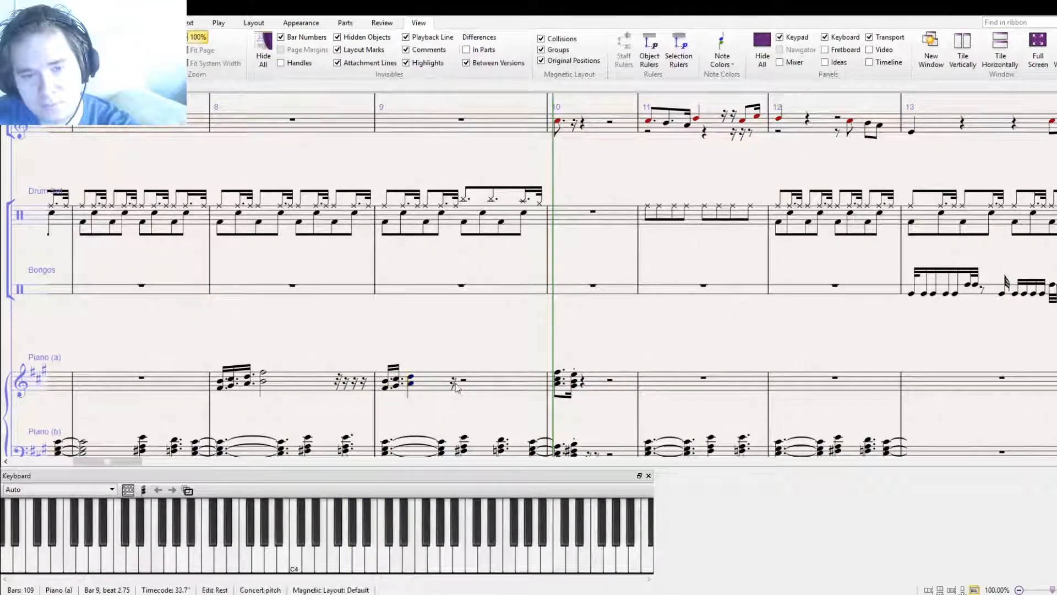
# Add quarter-note chords to Piano (a) bar 9: A4 and C#5 at beat 2.75, and A4 and B4 at beat 3.75
pyautogui.press('d')
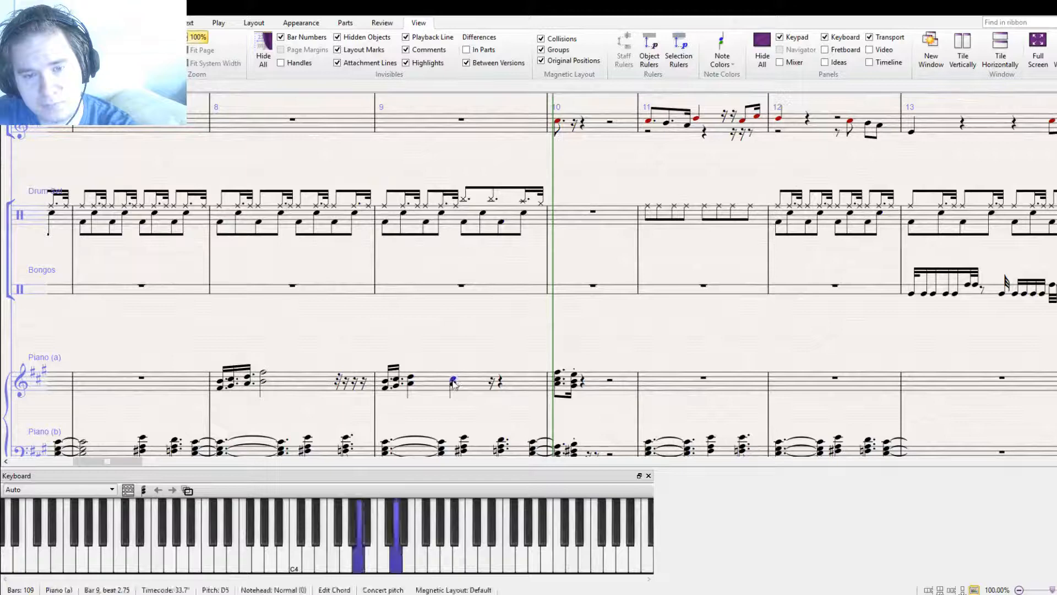
pyautogui.press('Down')
pyautogui.click(495, 387)
pyautogui.press('a')
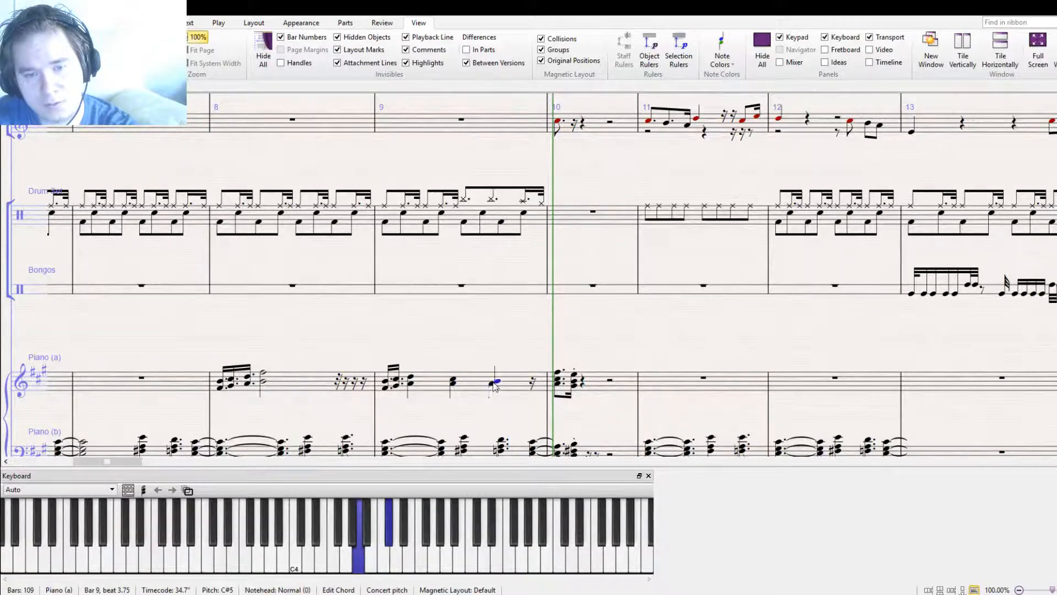
# Clear the selection and play back the score from a few bars before the revised piano figure
pyautogui.click(483, 406)
pyautogui.press('[')
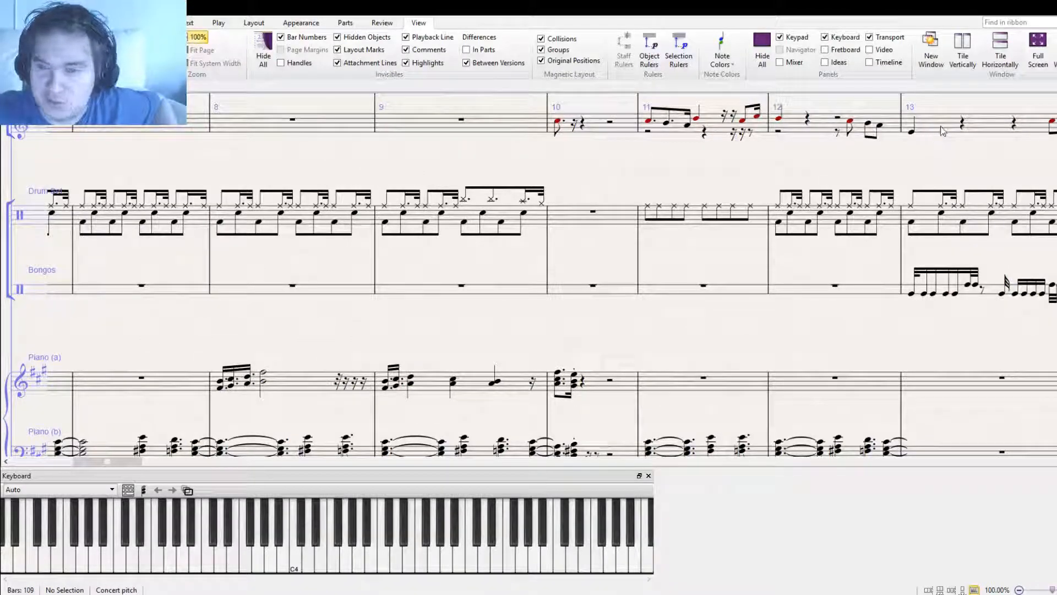
pyautogui.scroll(-2, 934, 134)
pyautogui.press('space')
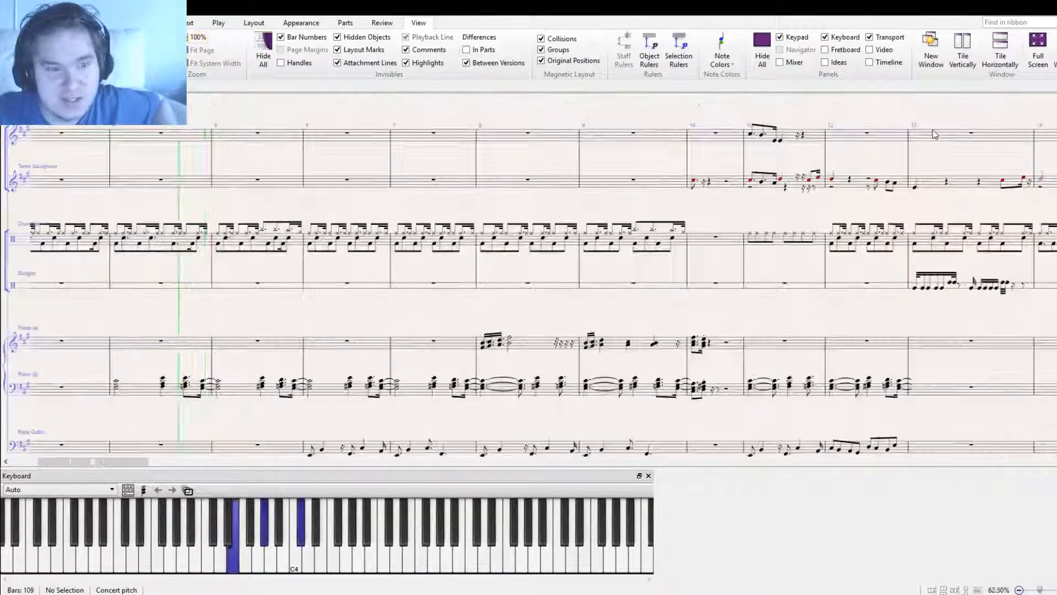
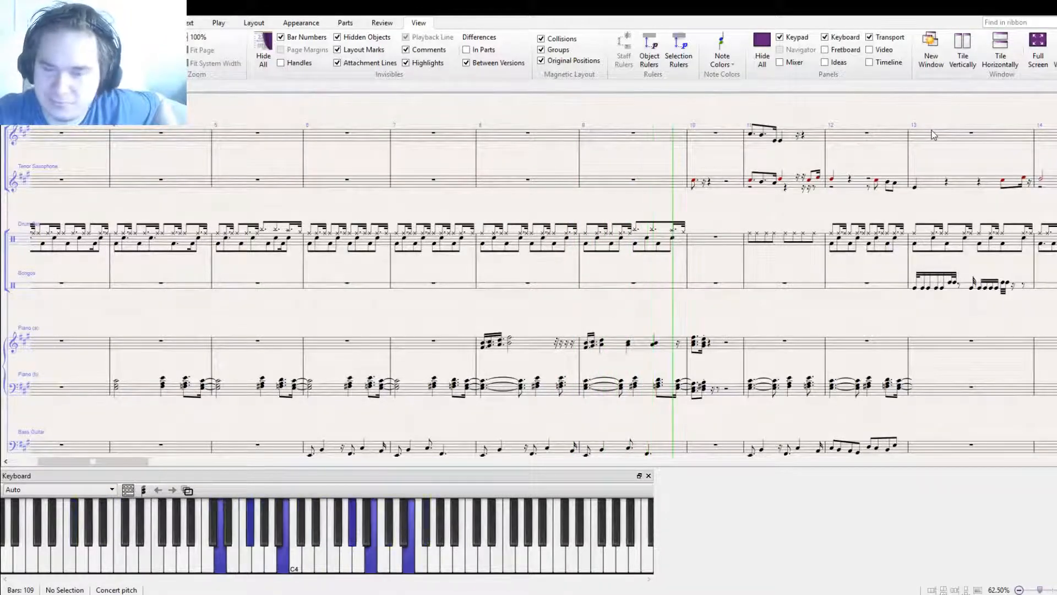
# Stop playback and copy the two-chord figure at the start of bar 10 from both piano staves
pyautogui.press('space')
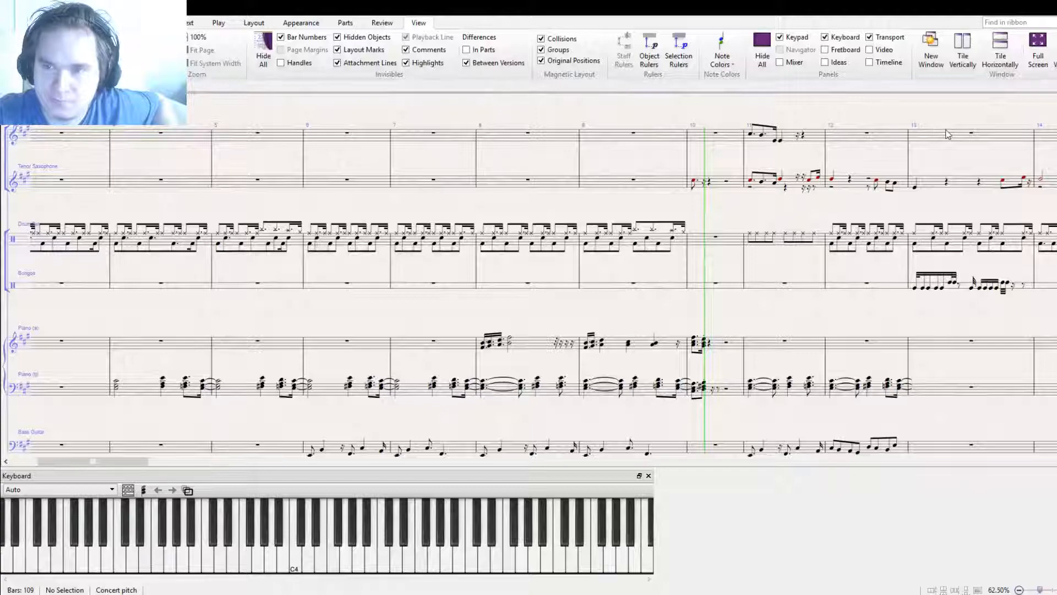
pyautogui.scroll(2, 944, 135)
pyautogui.moveTo(818, 319); pyautogui.dragTo(710, 305)
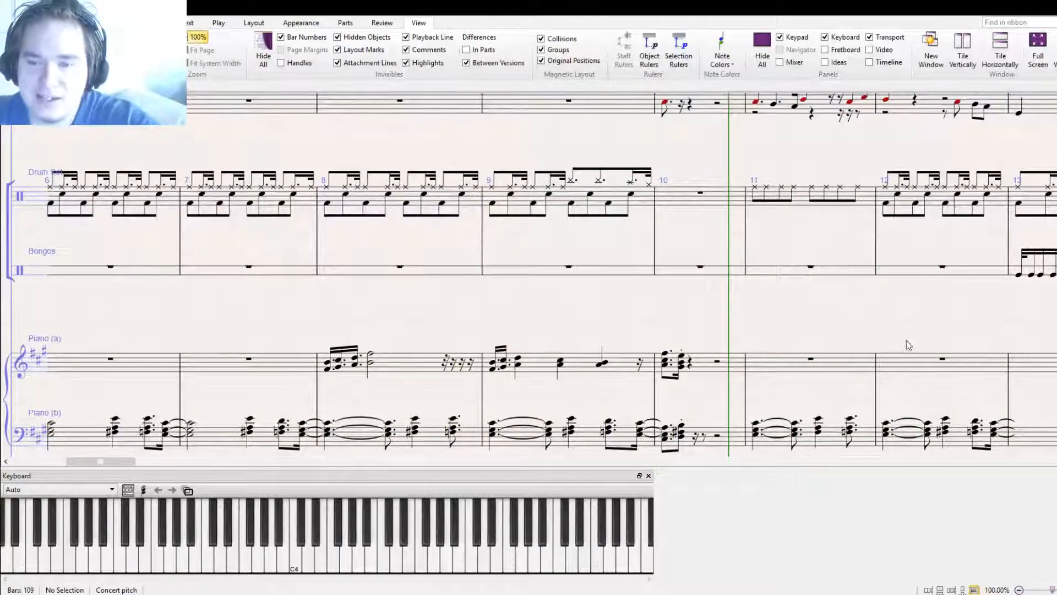
pyautogui.moveTo(723, 352); pyautogui.dragTo(663, 293)
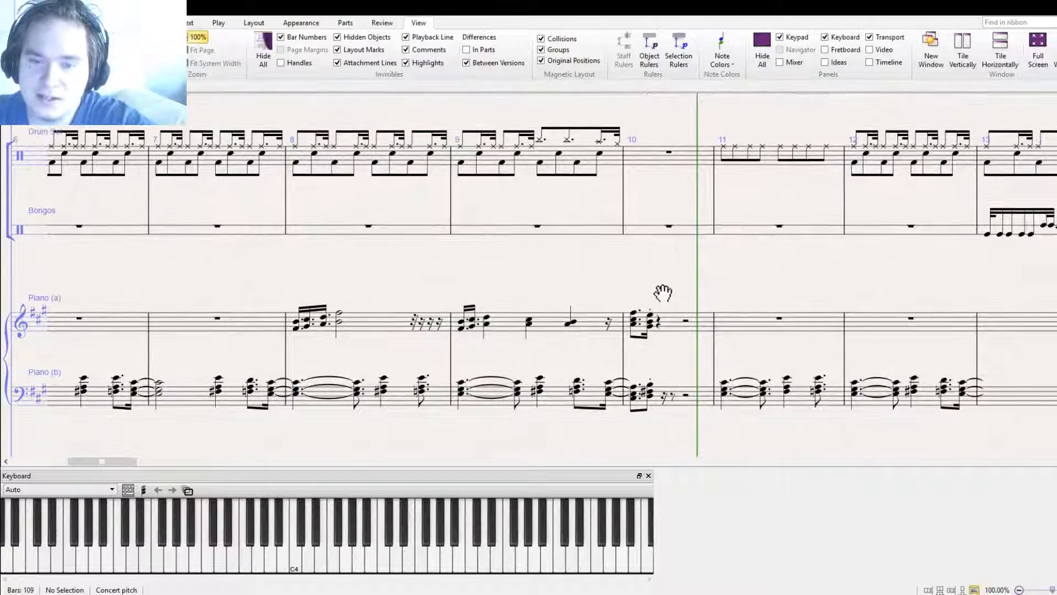
pyautogui.click(620, 291)
pyautogui.keyDown('shift'); pyautogui.click(637, 373); pyautogui.keyUp('shift')
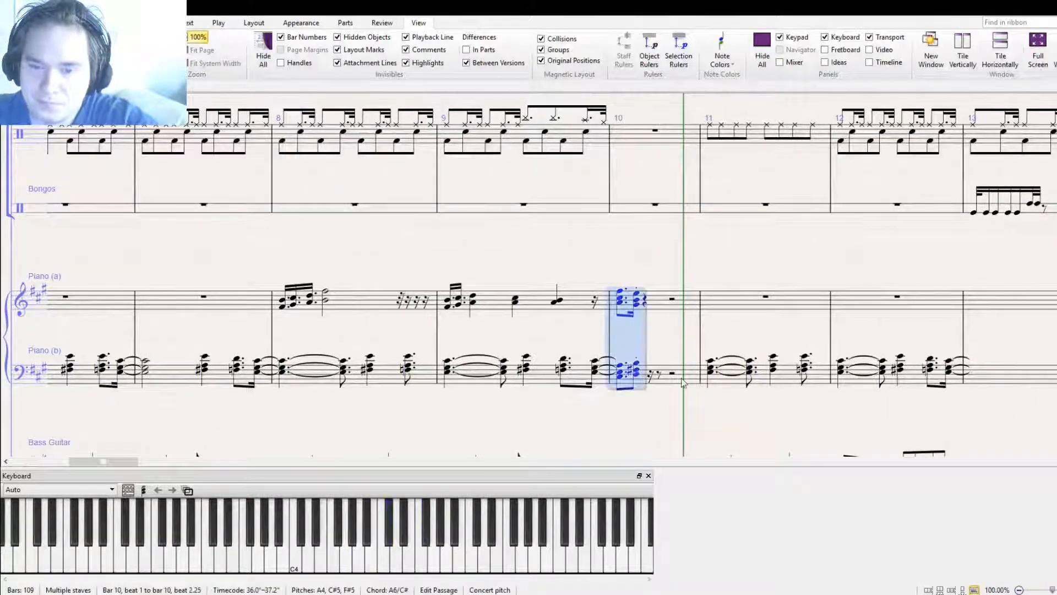
pyautogui.hotkey('ctrl', 'c')
pyautogui.click(672, 374)
pyautogui.hotkey('ctrl', 'v')
pyautogui.hotkey('ctrl', 'z')
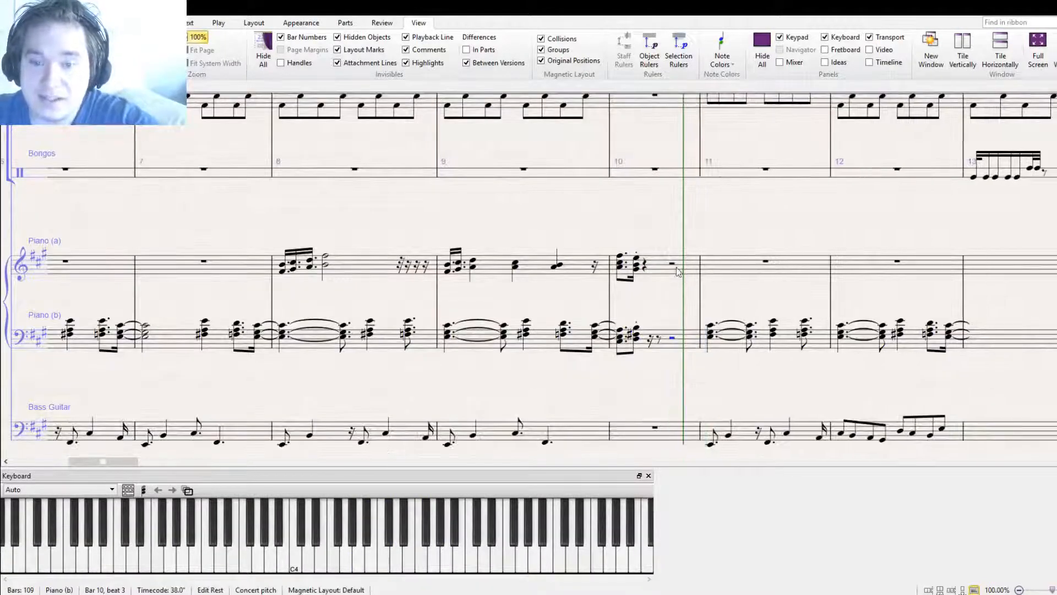
# Paste the copied figure at beat 3 of bar 10 across both piano staves and lower its first Piano (a) chord
pyautogui.click(673, 263)
pyautogui.hotkey('ctrl', 'v')
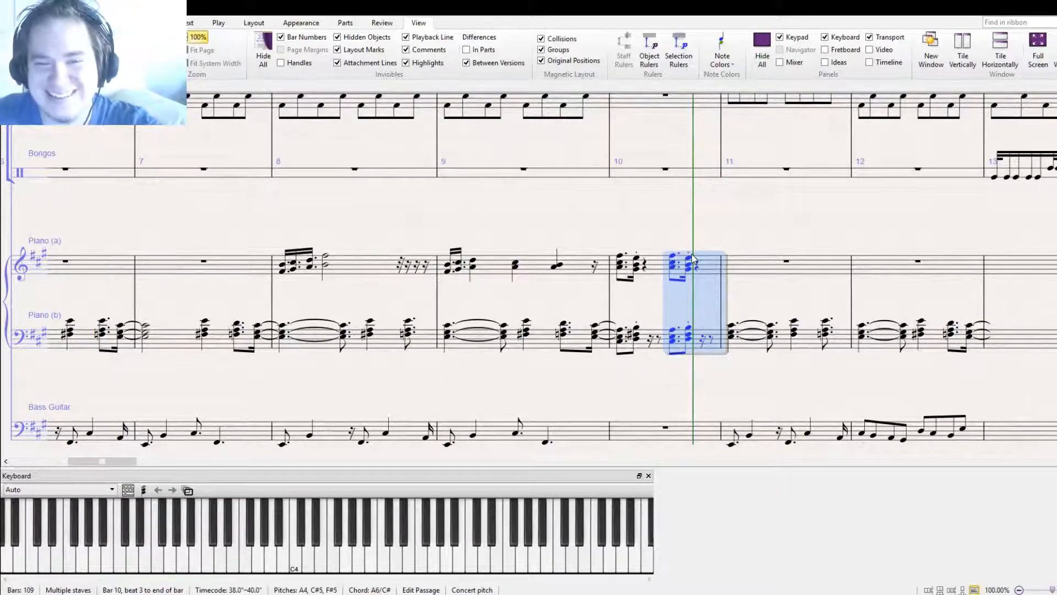
pyautogui.click(674, 267)
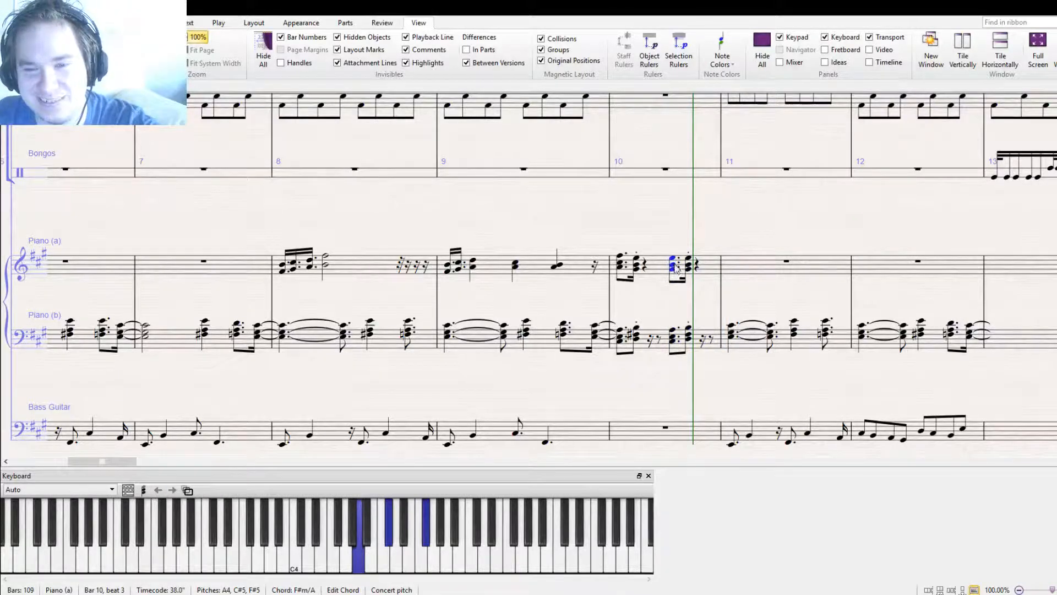
pyautogui.press('Down')
pyautogui.click(687, 269)
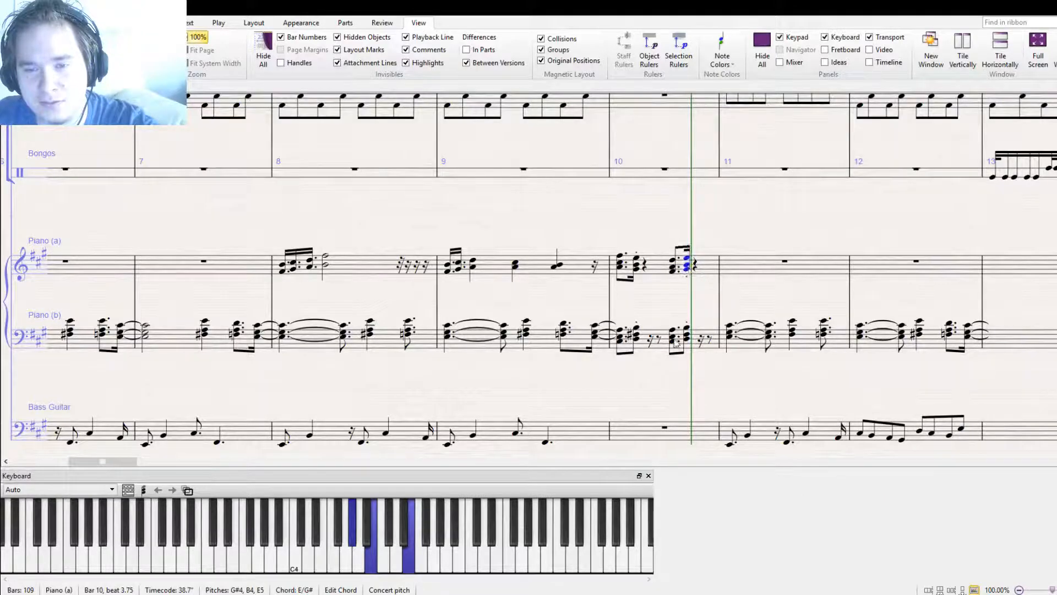
# Raise the Piano (b) chord at beat 3 of bar 10 to E3, G#3 and C#4
pyautogui.click(673, 337)
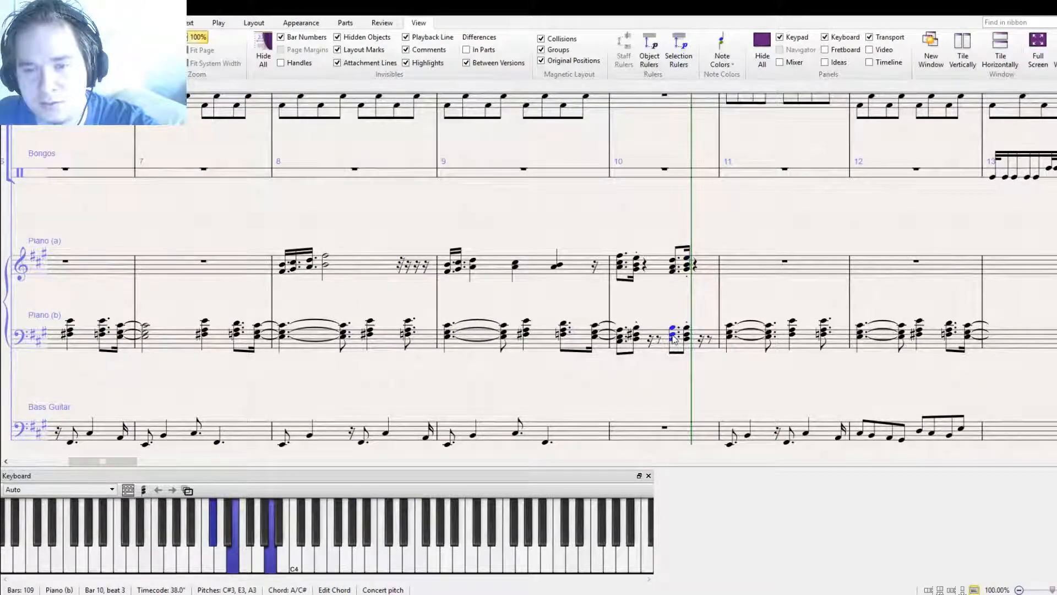
pyautogui.press('Up')
pyautogui.doubleClick(686, 336)
pyautogui.click(679, 358)
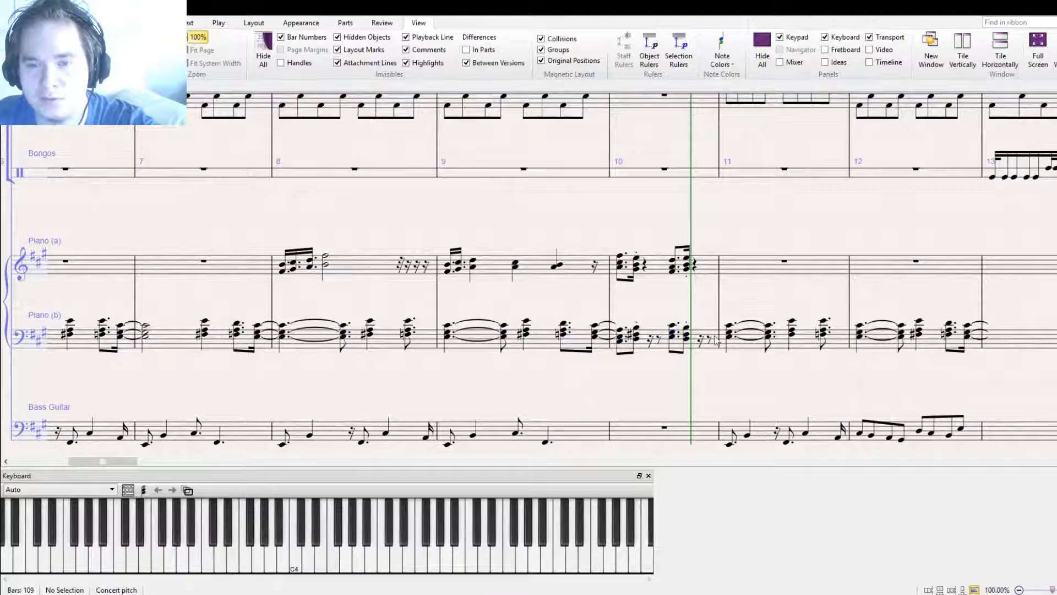
# Add a bass note an octave below the lowest note of each of the four Piano (b) chords in bar 10
pyautogui.press('[')
pyautogui.press('[')
pyautogui.press('[')
pyautogui.press('[')
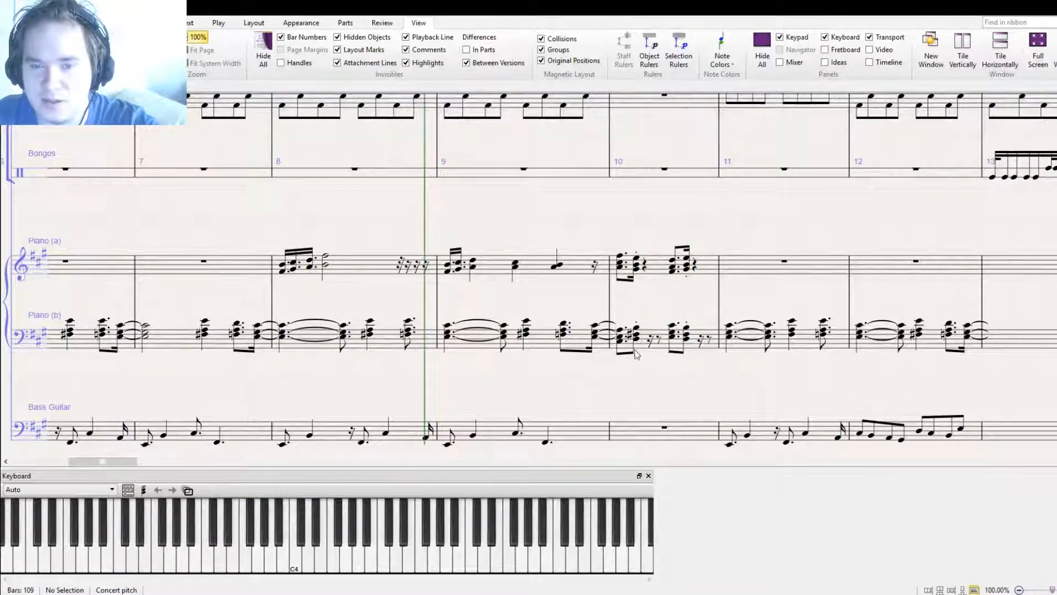
pyautogui.click(620, 343)
pyautogui.hotkey('ctrl', 'Down')
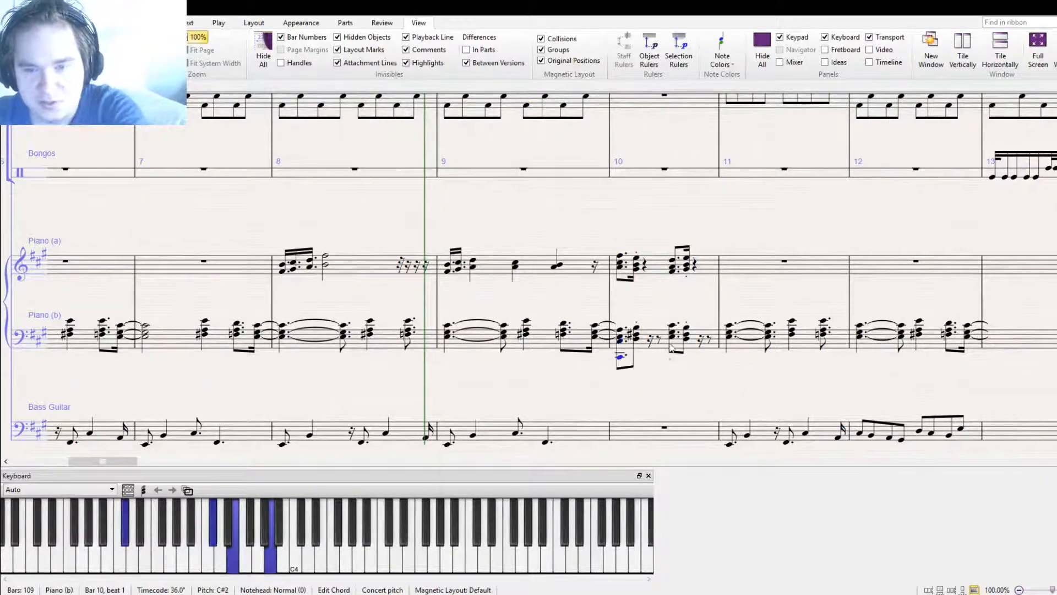
pyautogui.click(671, 336)
pyautogui.hotkey('shift', '8')
pyautogui.click(636, 340)
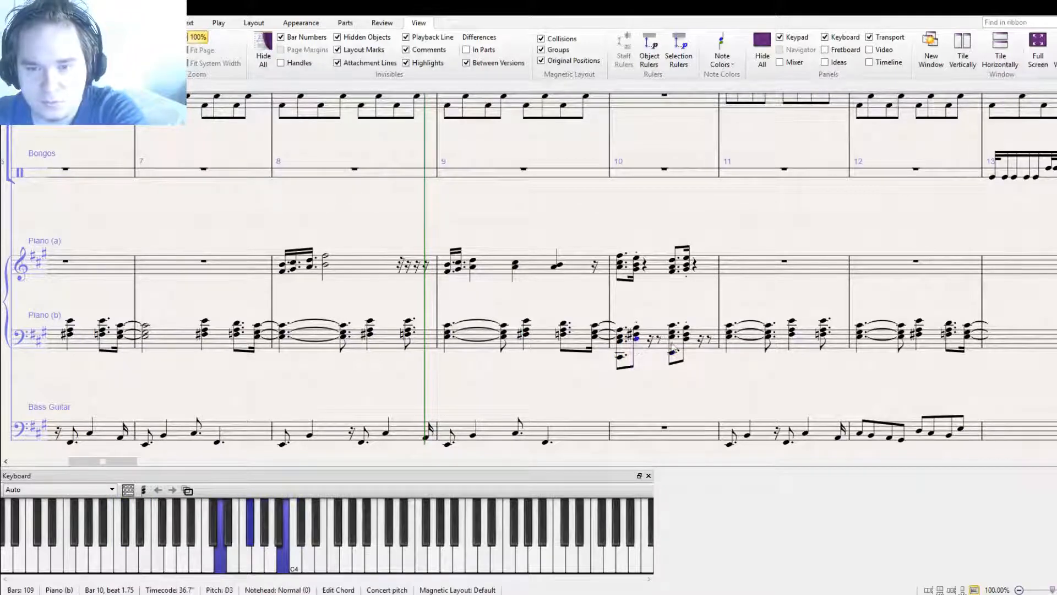
pyautogui.hotkey('ctrl', 'Down')
pyautogui.press('Escape')
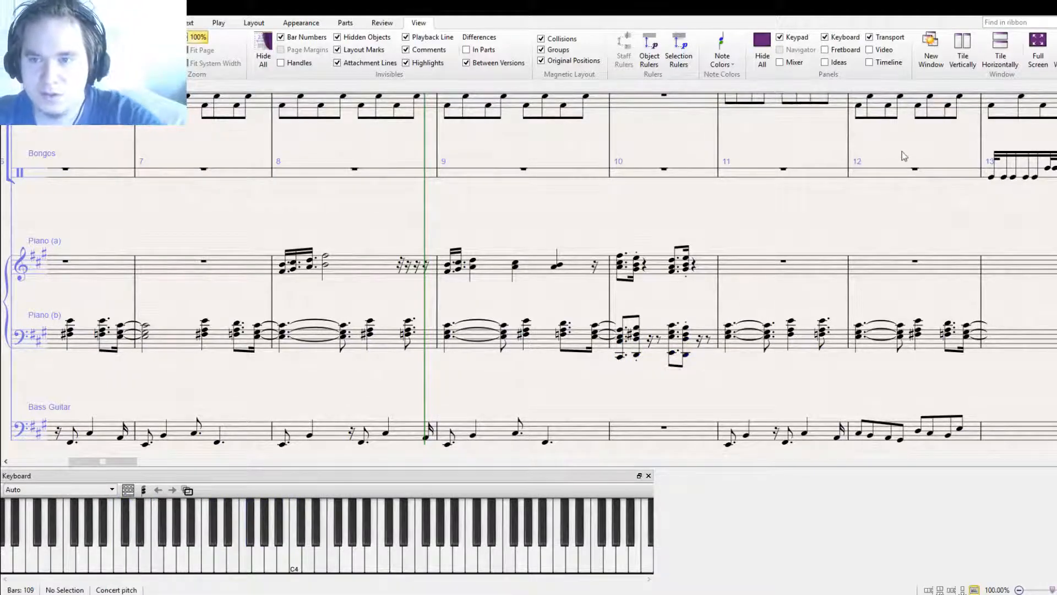
# Play back the score from before bar 10 through the revised piano chords
pyautogui.press('[')
pyautogui.scroll(-2, 923, 131)
pyautogui.press('space')
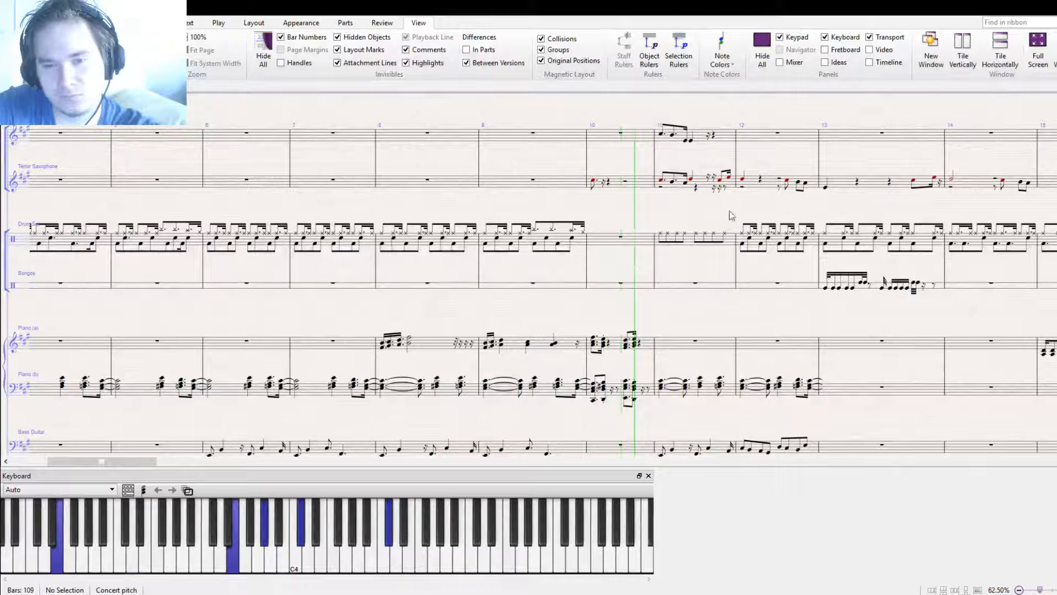
pyautogui.press('space')
# Shorten the Piano (b) chord at beat 3.75 of bar 10 to a sixteenth note
pyautogui.moveTo(706, 326); pyautogui.dragTo(585, 239)
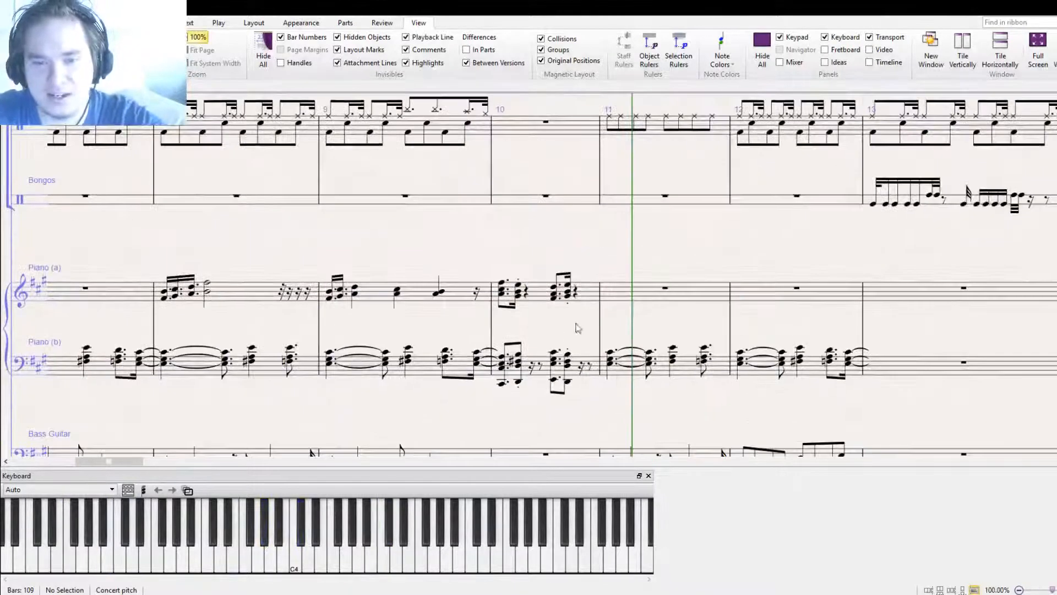
pyautogui.click(555, 359)
pyautogui.click(567, 363)
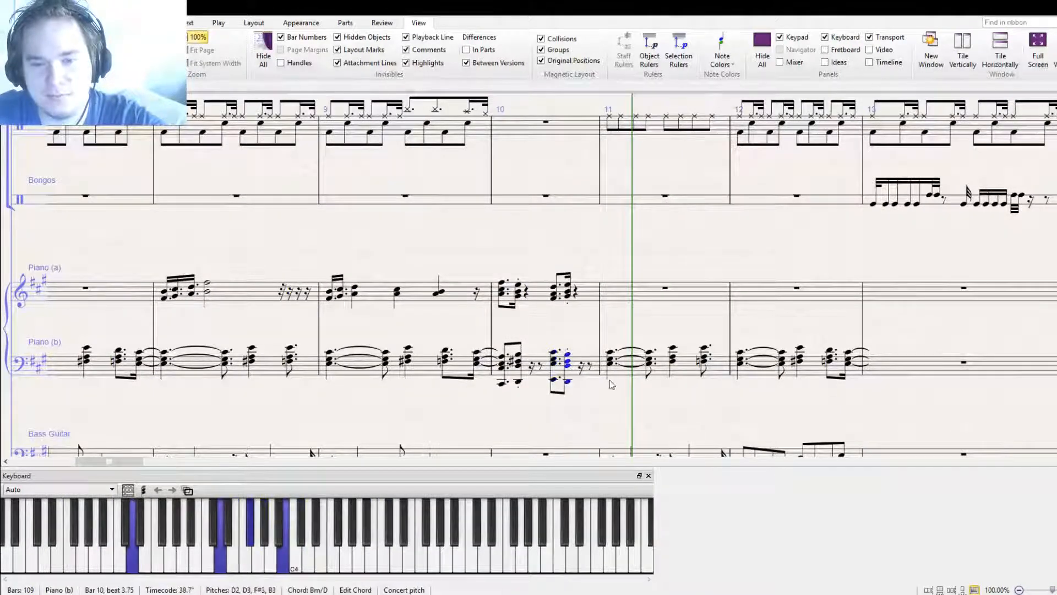
pyautogui.click(568, 380)
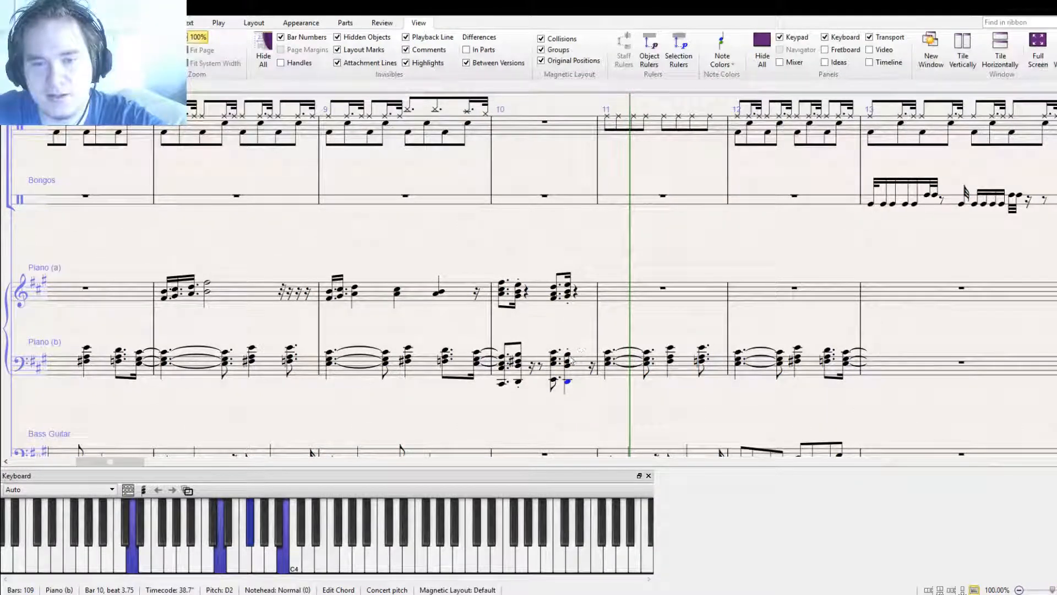
pyautogui.click(569, 360)
pyautogui.click(1045, 555)
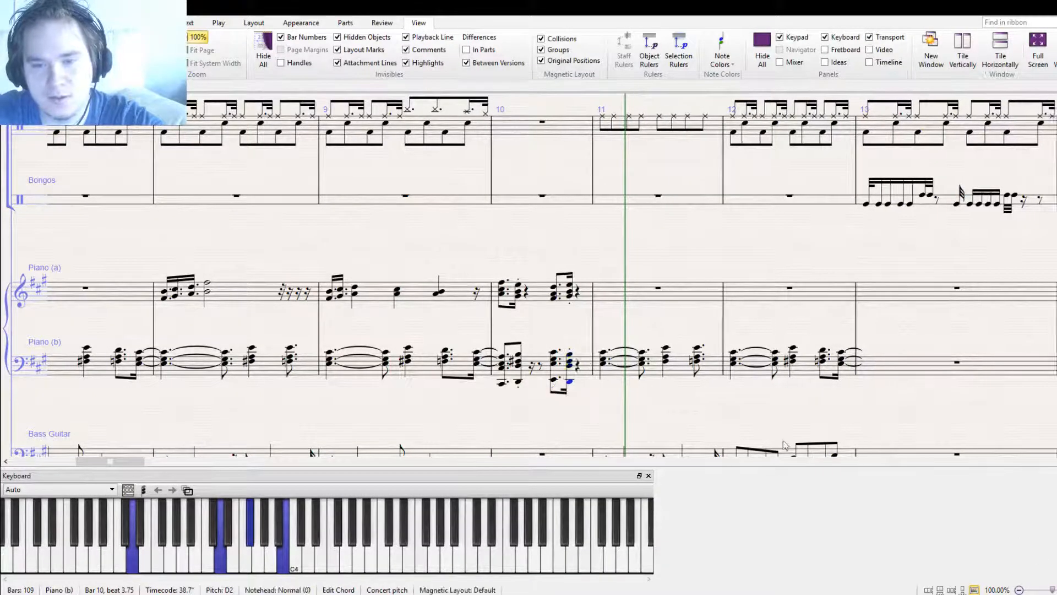
# Add a dotted-eighth chord of F#2, C#3, E3 and A3 at beat 4 of Piano (b) bar 10
pyautogui.press('Left')
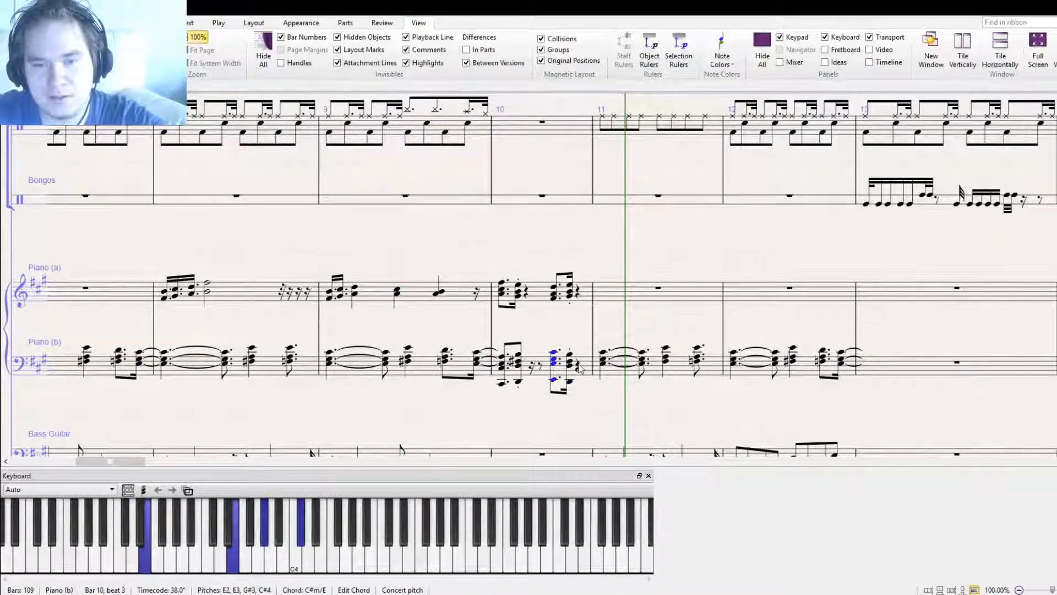
pyautogui.press('r')
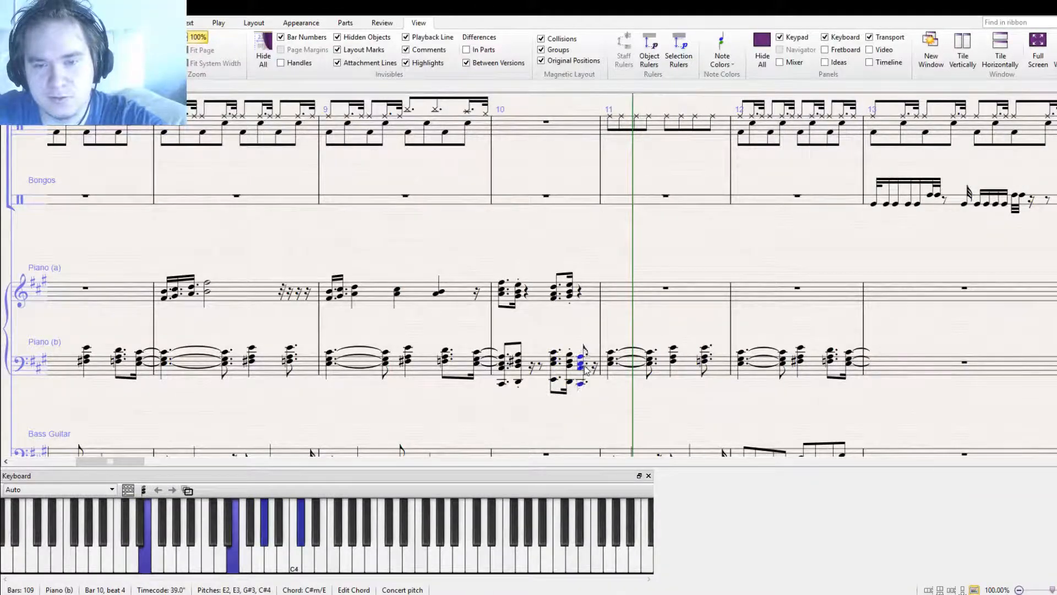
pyautogui.click(583, 382)
pyautogui.moveTo(583, 383); pyautogui.dragTo(583, 377)
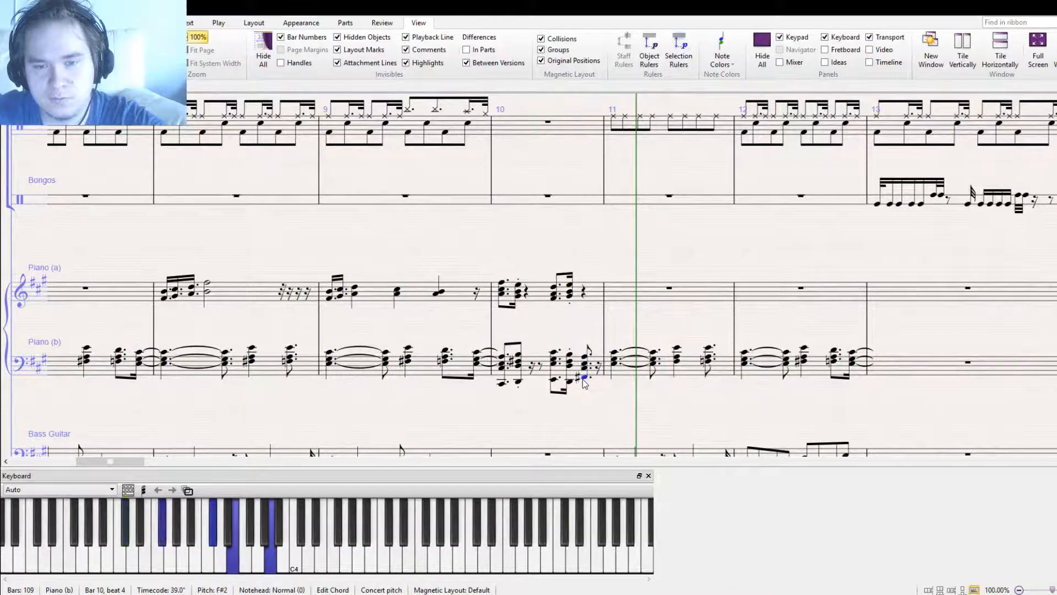
pyautogui.press('Escape')
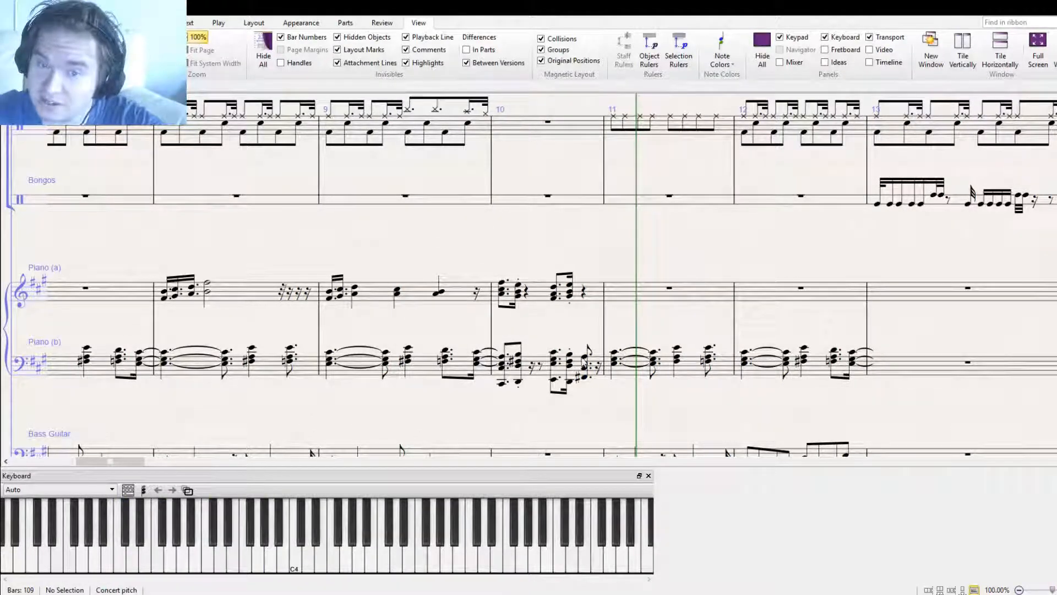
# Copy the beat 3.75 chord of Piano (a) bar 10 to beat 4 and repitch it to A4, D5 and F#5
pyautogui.click(569, 297)
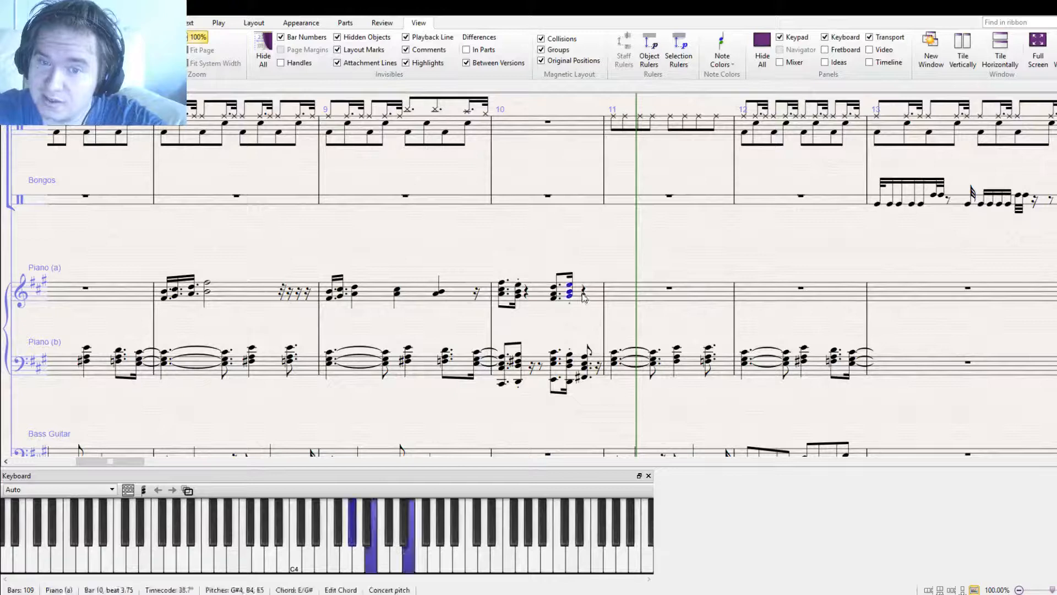
pyautogui.click(583, 294)
pyautogui.click(570, 298)
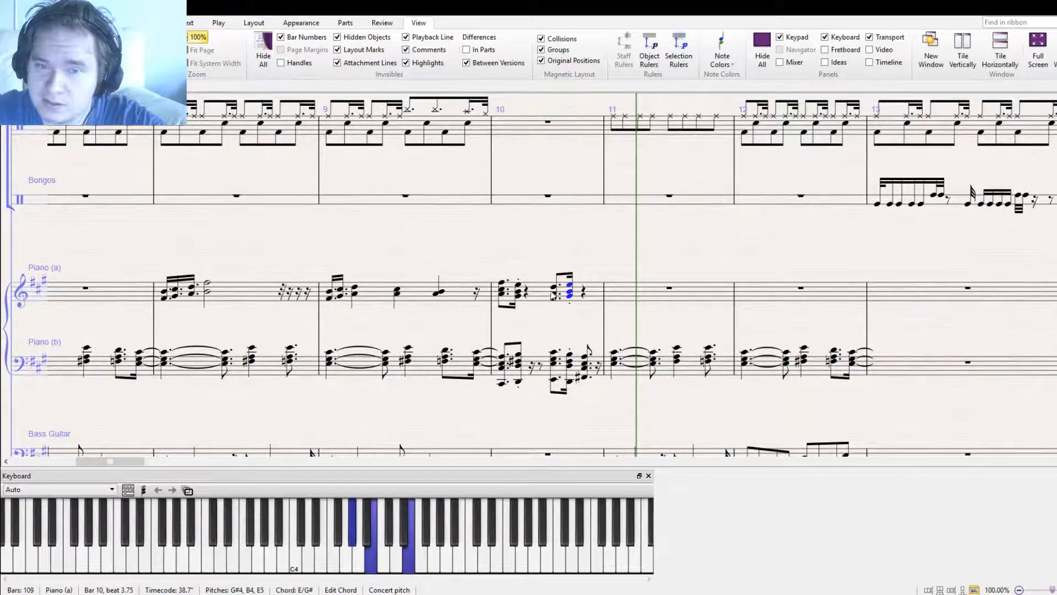
pyautogui.keyDown('alt'); pyautogui.click(583, 296); pyautogui.keyUp('alt')
pyautogui.press('Up')
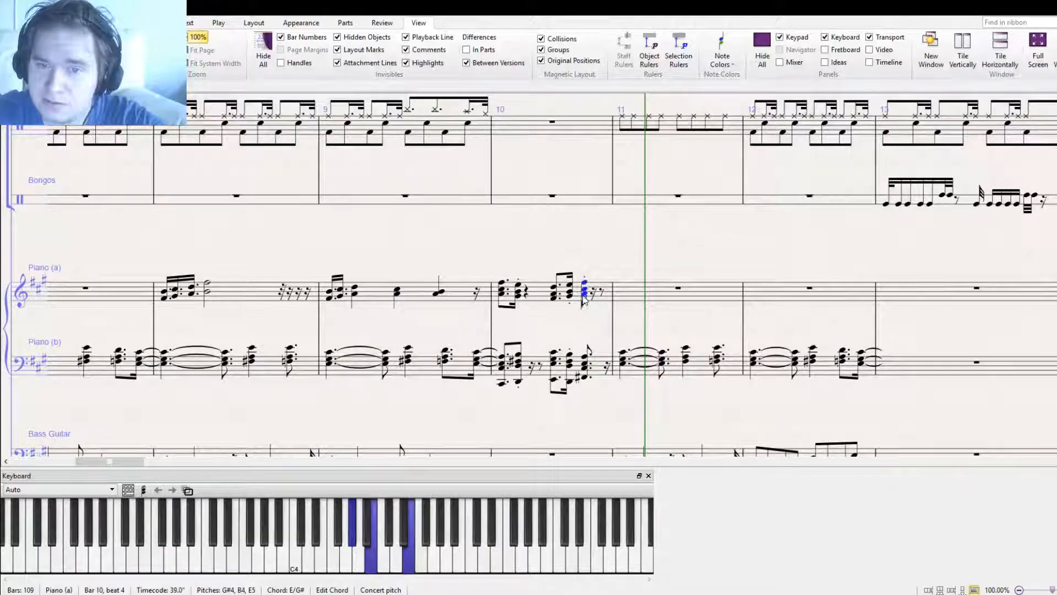
pyautogui.press('Up')
pyautogui.click(586, 283)
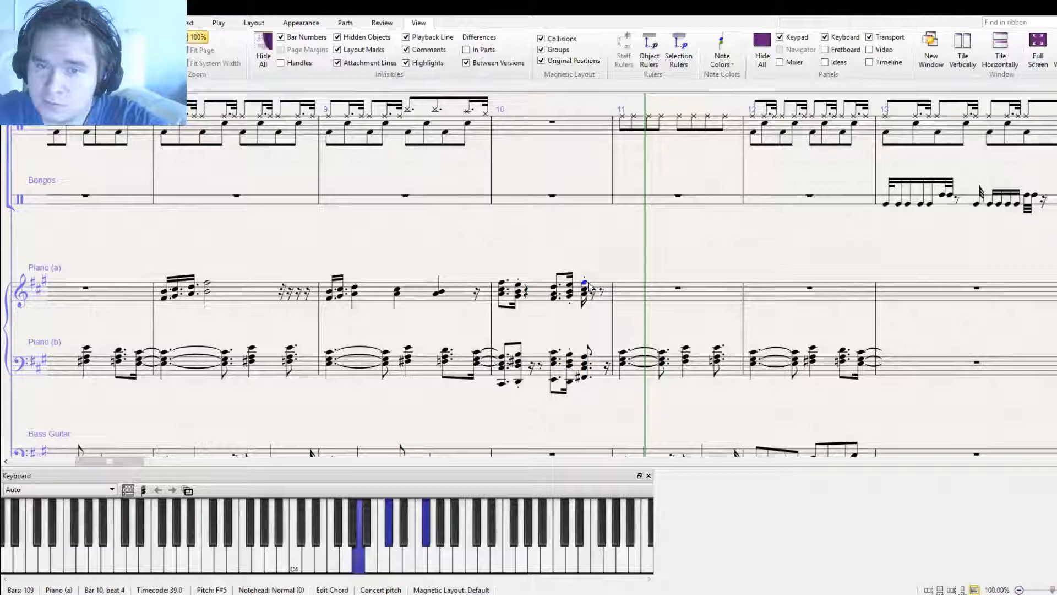
pyautogui.click(584, 290)
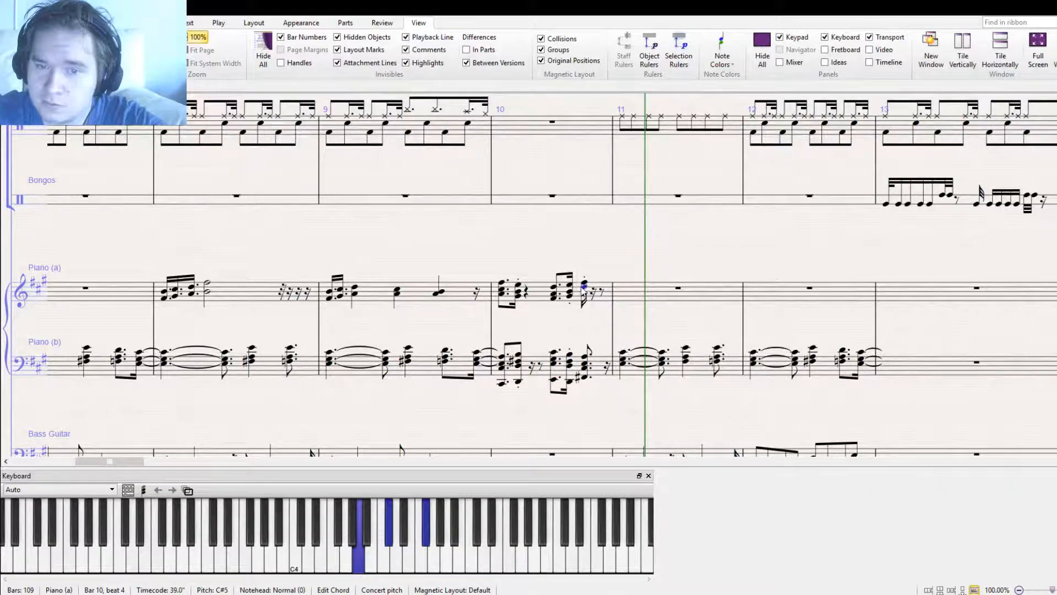
pyautogui.press('Up')
# Lengthen the Piano (a) chord at beat 4 of bar 10 to a quarter note
pyautogui.click(627, 265)
pyautogui.click(904, 143)
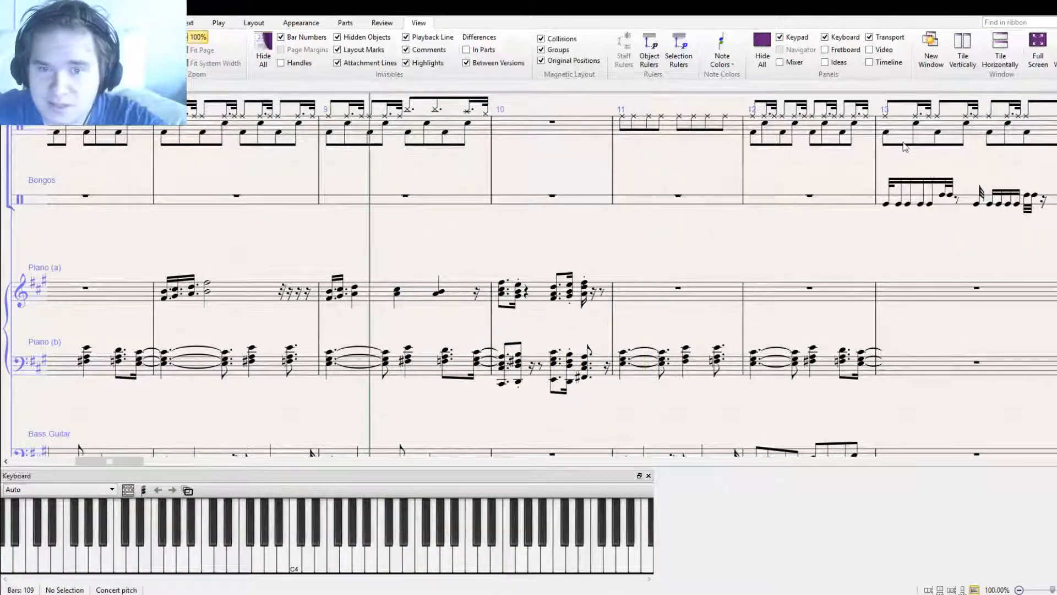
pyautogui.click(587, 297)
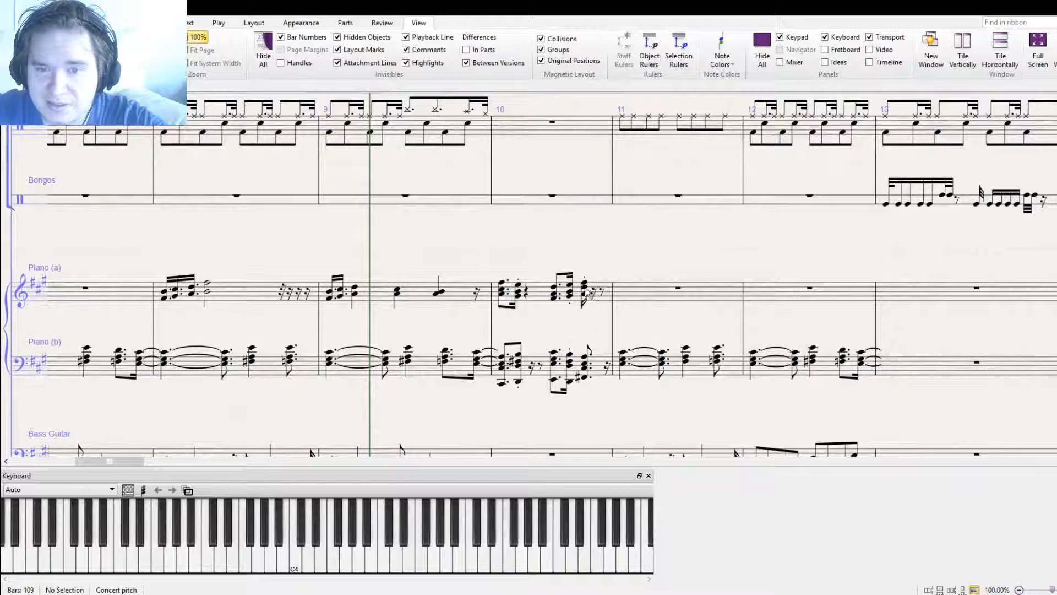
pyautogui.click(1020, 542)
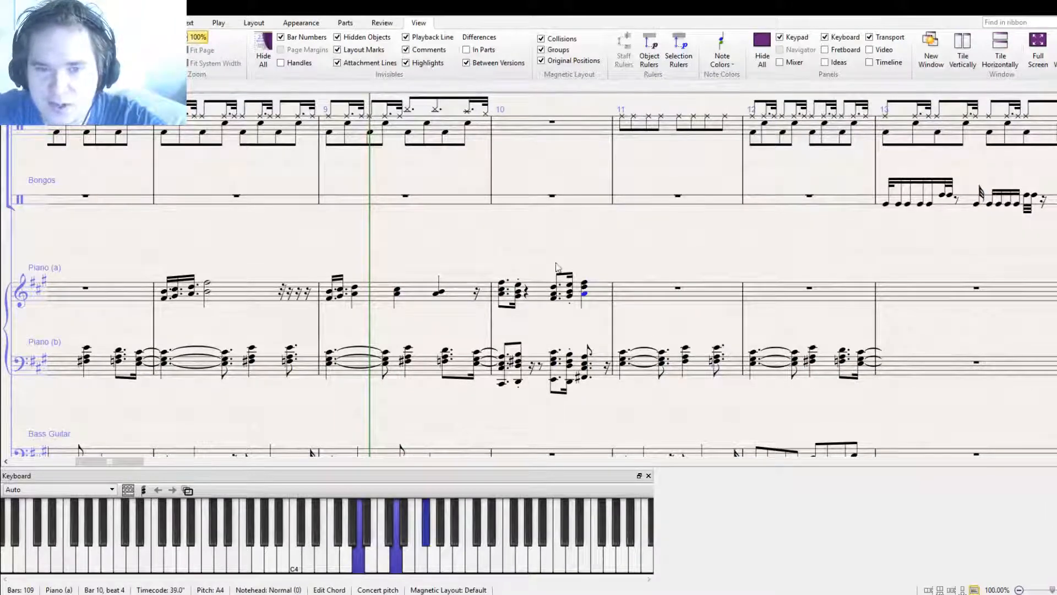
# Move the playback position back to bar 6, ahead of the revised piano passage
pyautogui.moveTo(556, 264); pyautogui.dragTo(621, 264)
pyautogui.press(']')
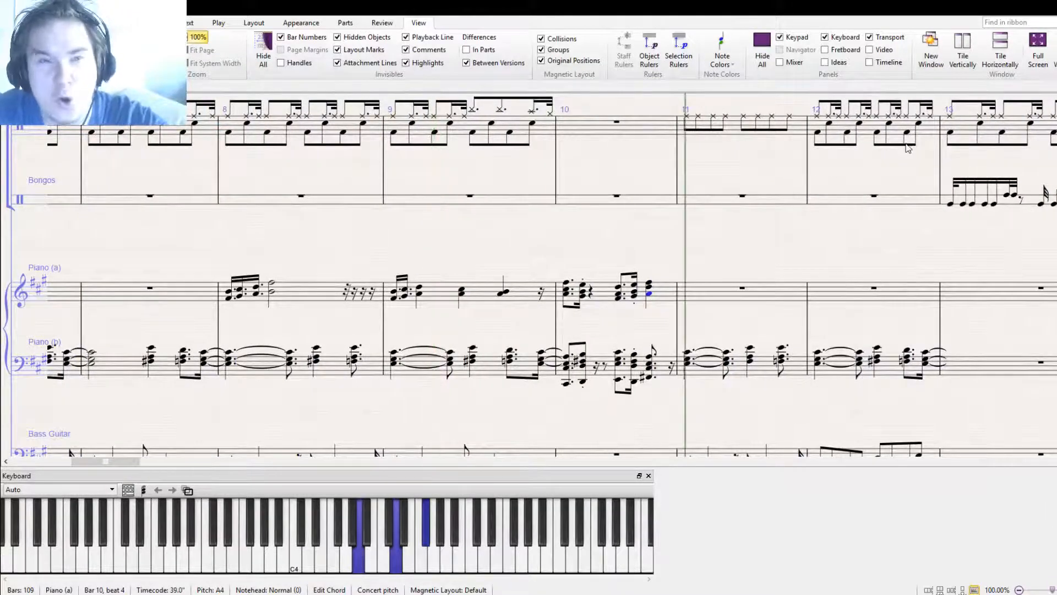
pyautogui.press('[')
pyautogui.press('[')
pyautogui.press('[')
pyautogui.press('[')
pyautogui.press('[')
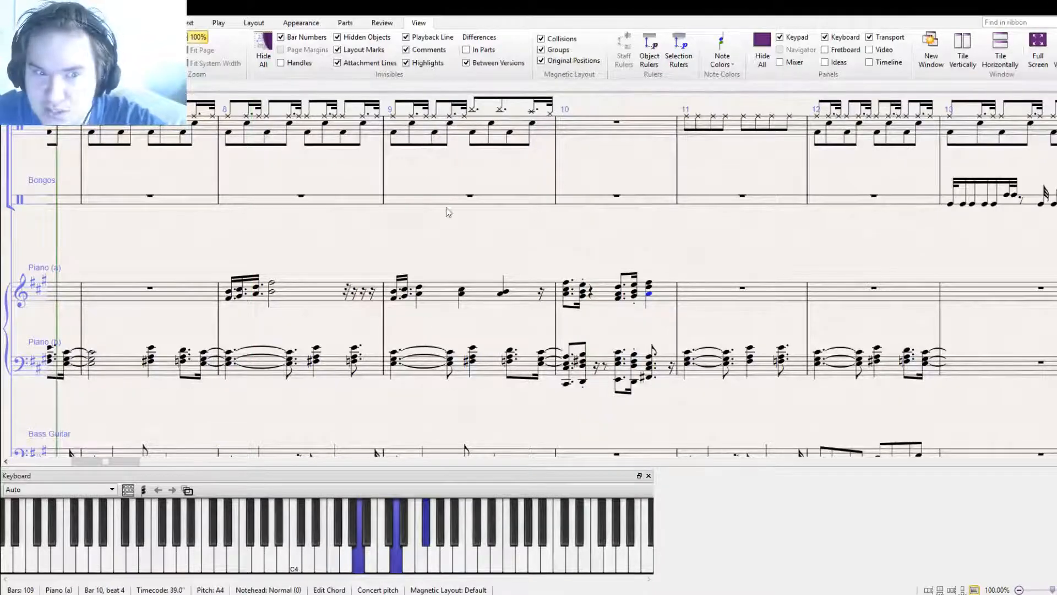
pyautogui.moveTo(447, 211); pyautogui.dragTo(650, 264)
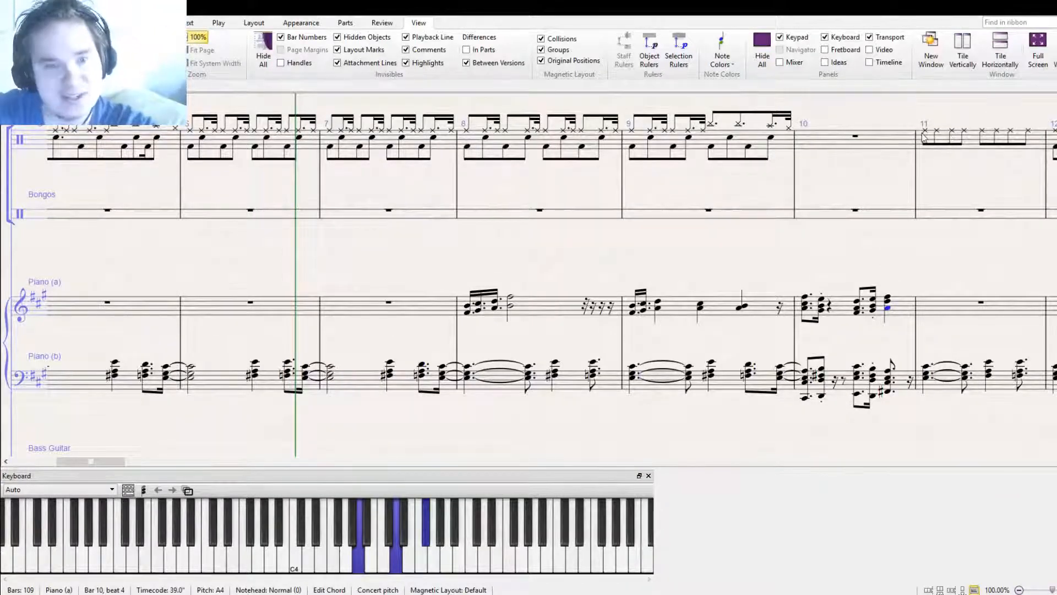
# Play back the arrangement from bar 6 into the start of the piano figure in bar 8
pyautogui.scroll(-2, 925, 137)
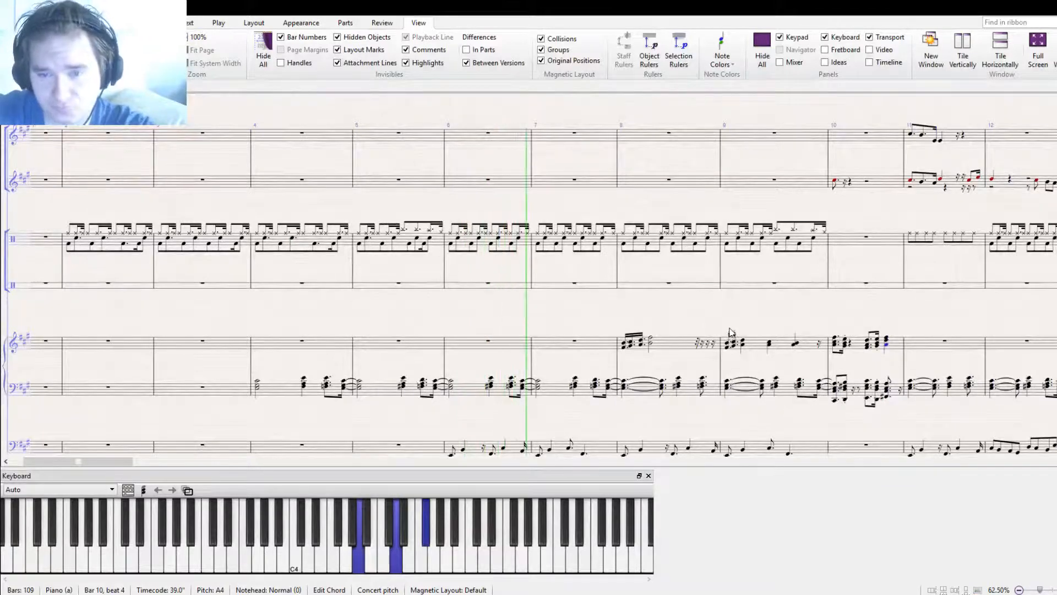
pyautogui.moveTo(765, 318); pyautogui.dragTo(612, 283)
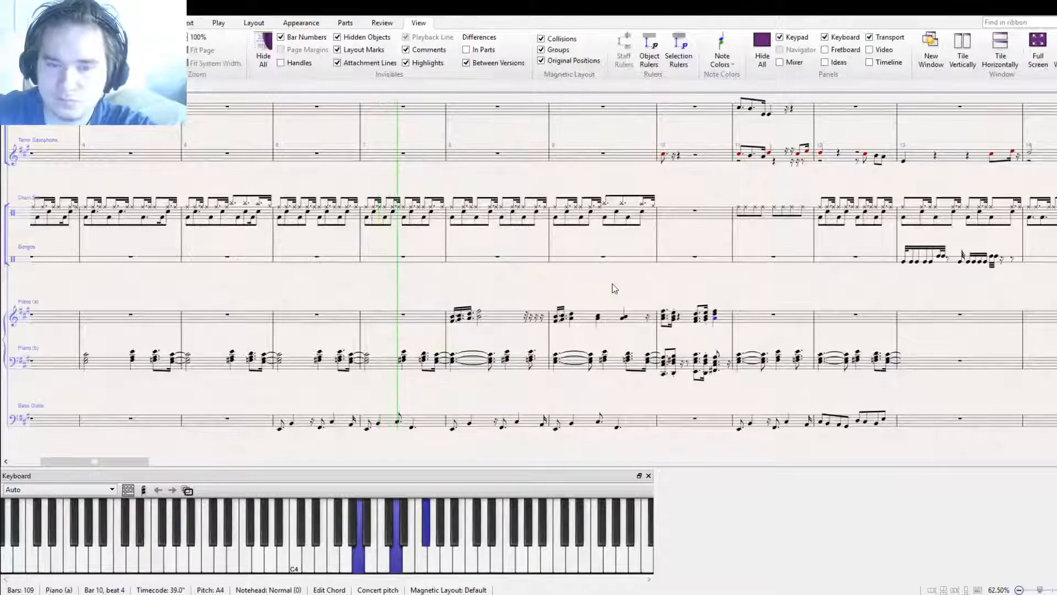
pyautogui.press('space')
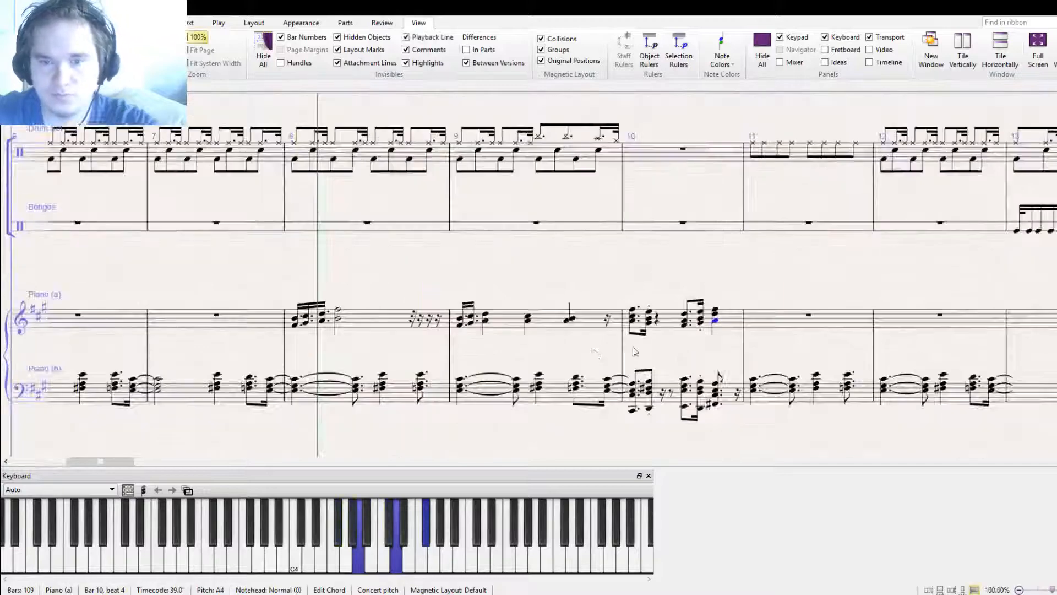
# Copy the opening chord figure of Piano (a) bar 9 to beat 2.75 and delete the original chords from beat 1
pyautogui.click(460, 328)
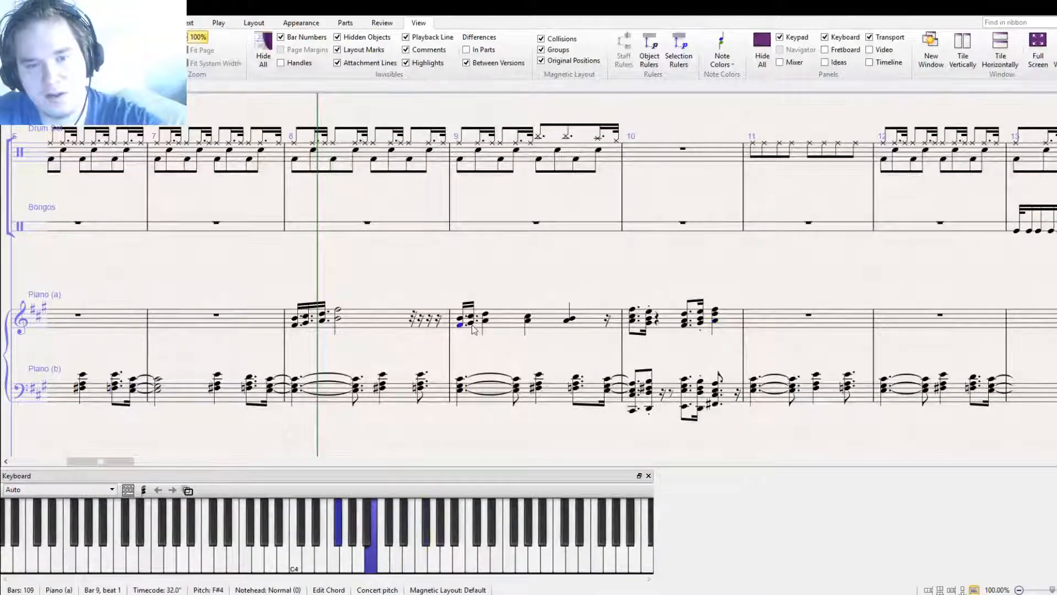
pyautogui.keyDown('shift'); pyautogui.click(487, 327); pyautogui.keyUp('shift')
pyautogui.keyDown('alt'); pyautogui.click(523, 323); pyautogui.keyUp('alt')
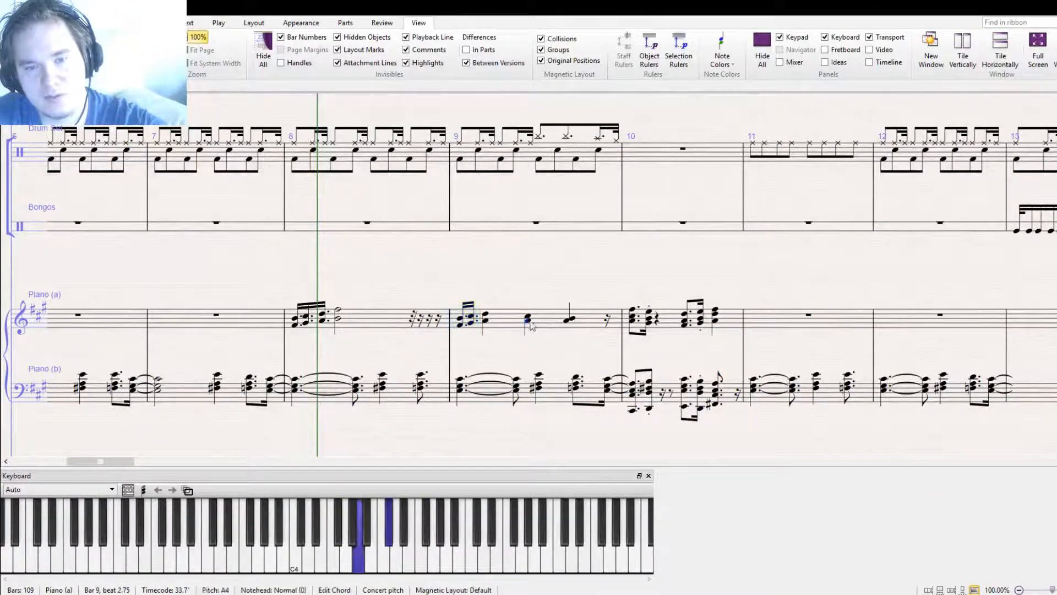
pyautogui.click(485, 322)
pyautogui.keyDown('shift'); pyautogui.click(468, 328); pyautogui.keyUp('shift')
pyautogui.press('Delete')
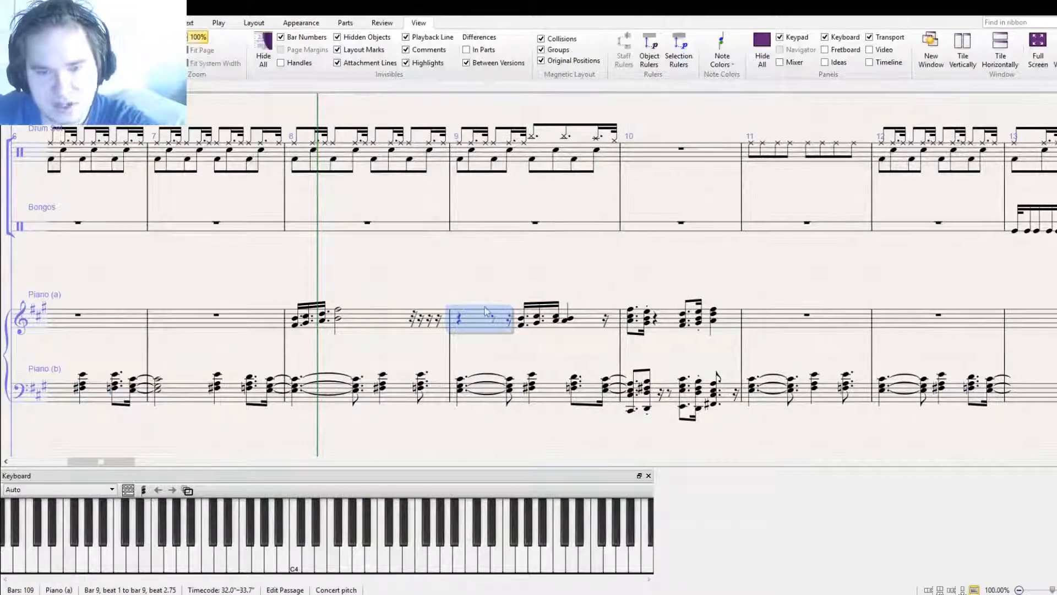
pyautogui.press('Escape')
# Play back bars 8 to 11 to hear the shifted piano figure and the chord hits
pyautogui.press('space')
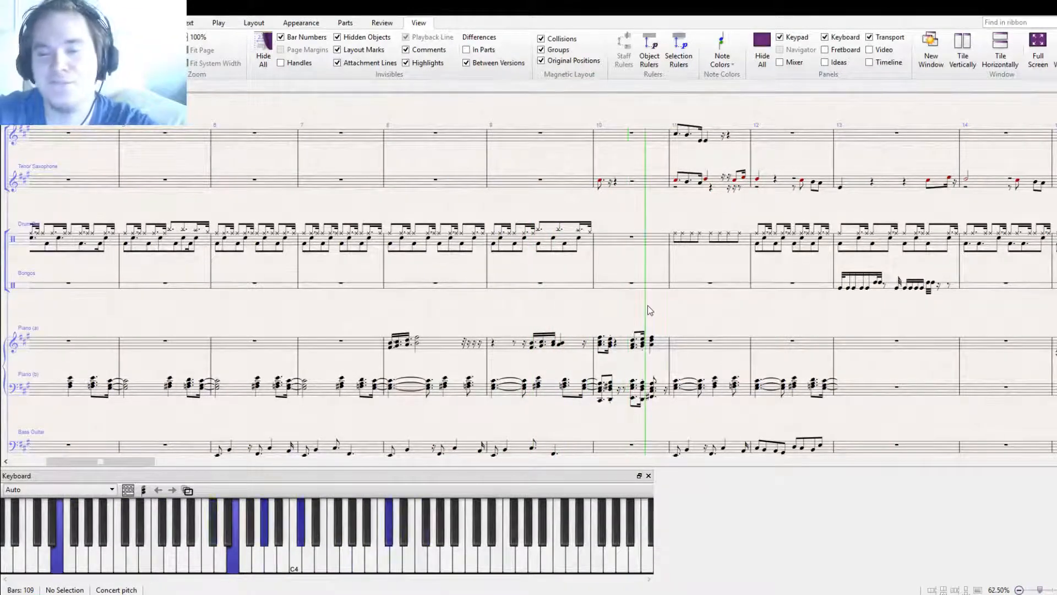
pyautogui.press('space')
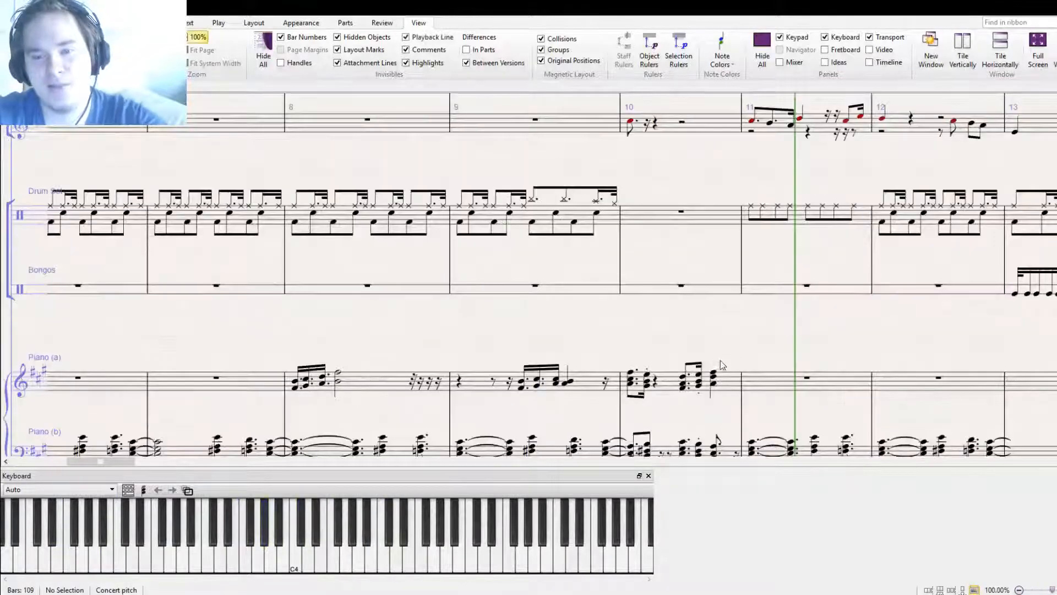
pyautogui.moveTo(720, 360); pyautogui.dragTo(639, 249)
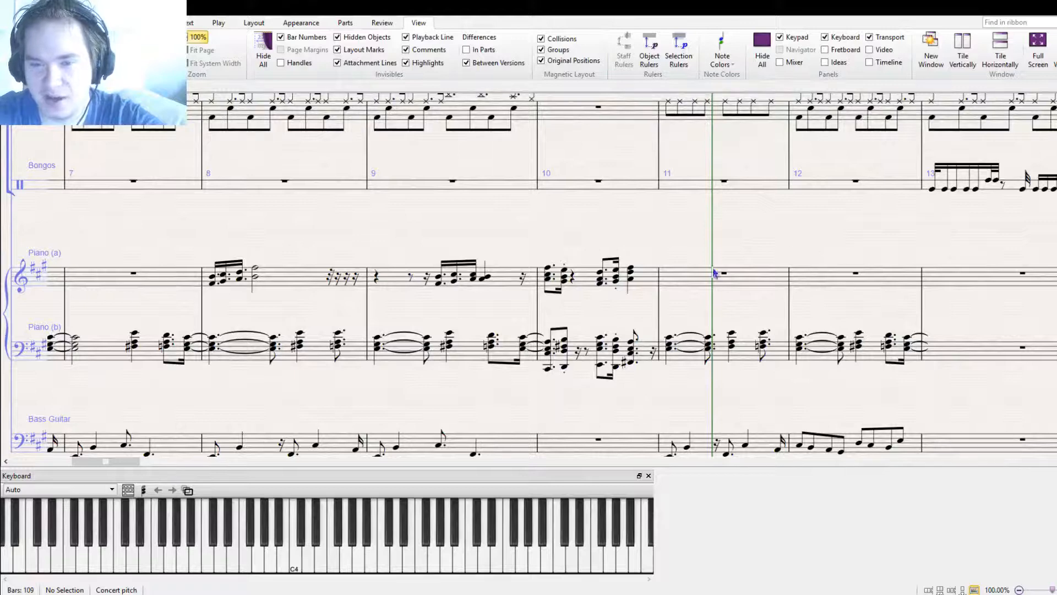
# Insert an empty bar after bar 10 and copy the beat 4 chords of both piano staves to its first beat
pyautogui.click(666, 287)
pyautogui.press('Escape')
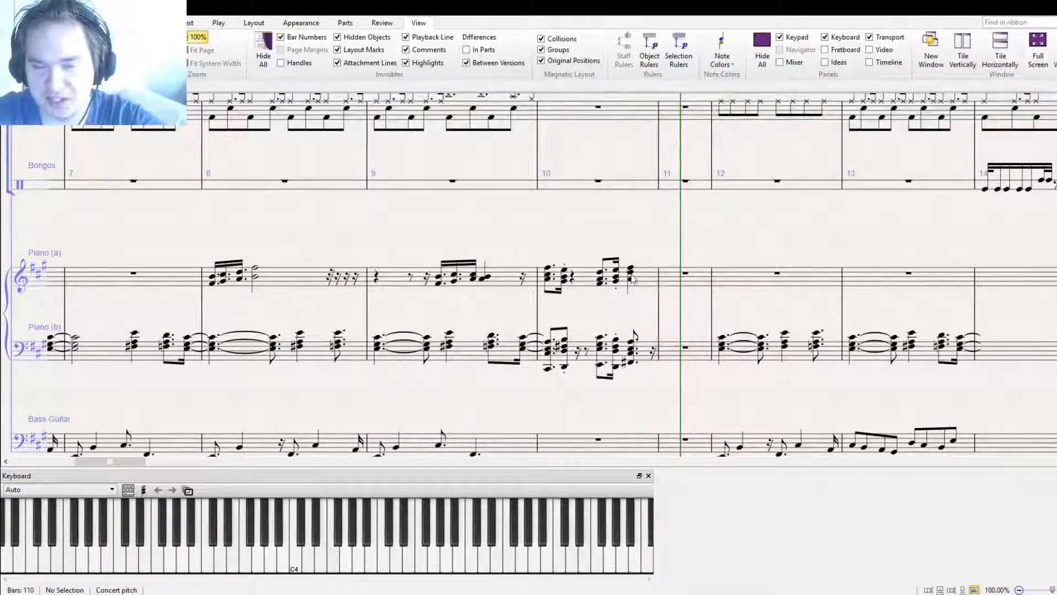
pyautogui.click(631, 278)
pyautogui.click(666, 284)
pyautogui.hotkey('ctrl', 'v')
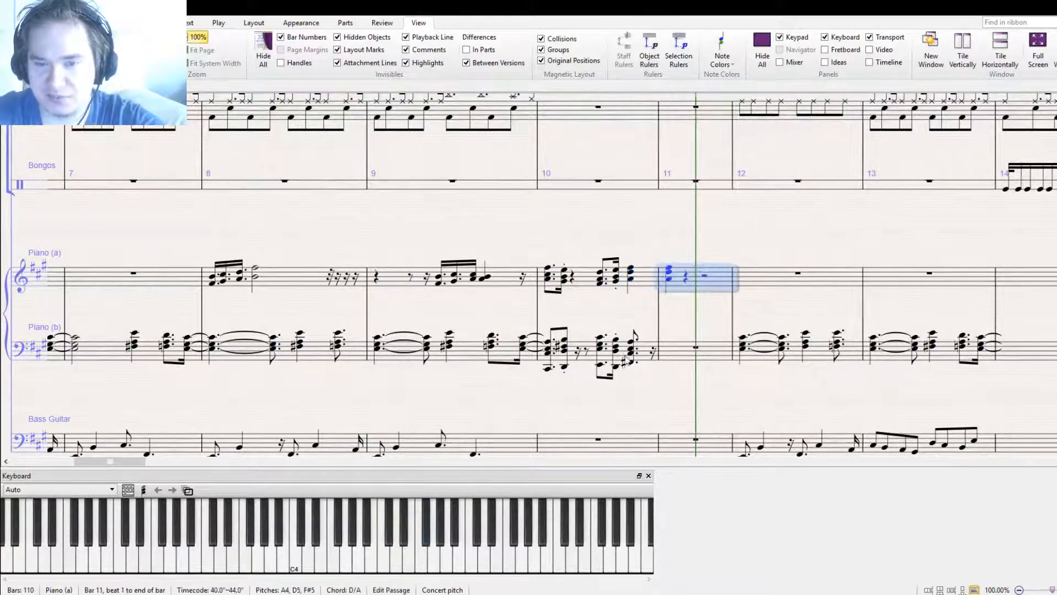
pyautogui.click(632, 356)
pyautogui.click(673, 357)
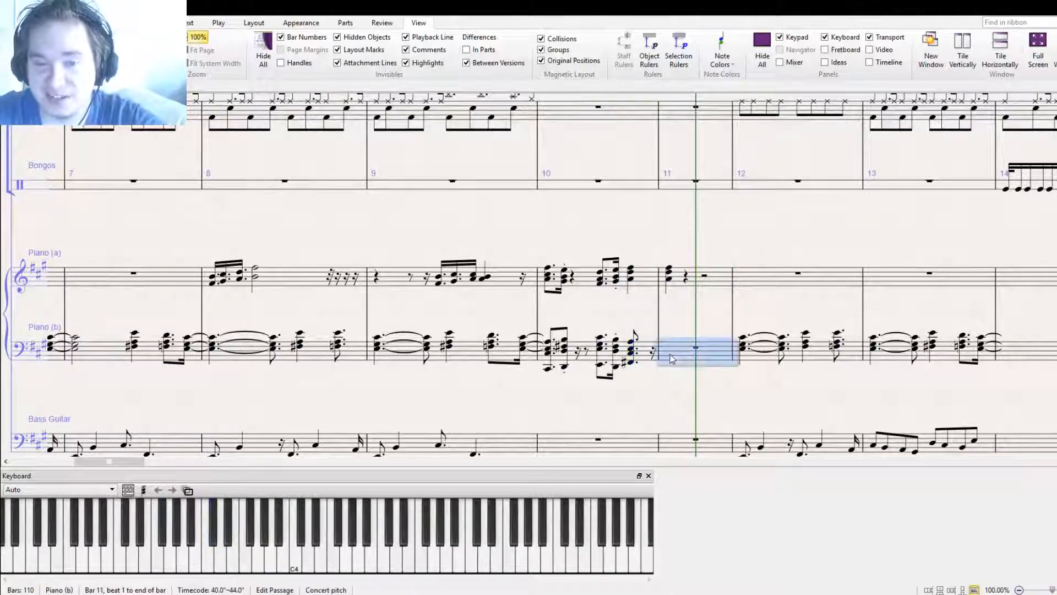
pyautogui.hotkey('ctrl', 'v')
# Lengthen the beat 3.75 chords of bar 10 to quarter notes in both piano staves, replacing the beat 4 chords
pyautogui.click(617, 348)
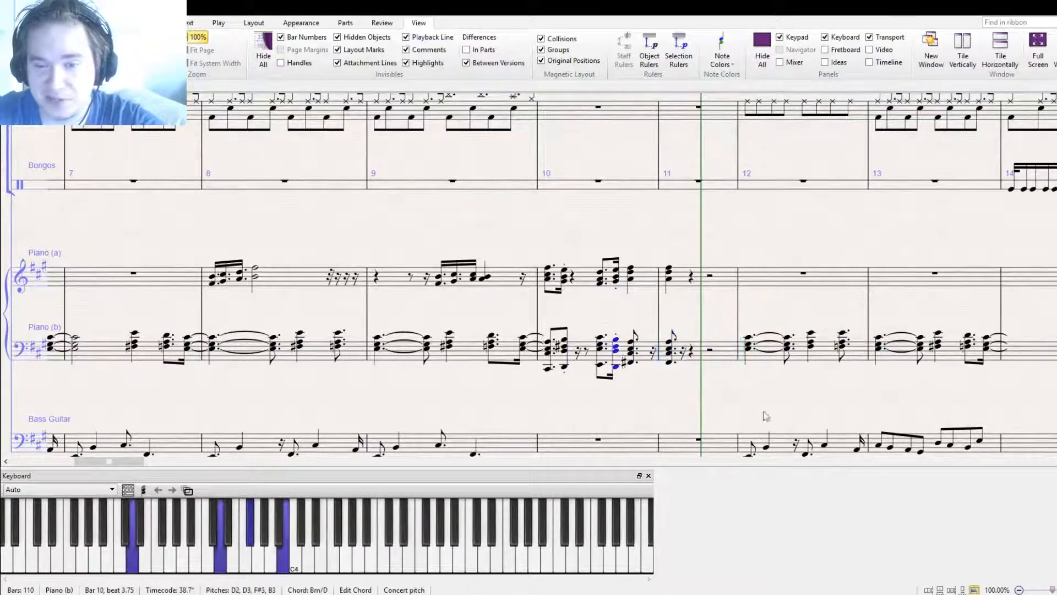
pyautogui.click(1018, 541)
pyautogui.hotkey('ctrl', 'alt', 'Up')
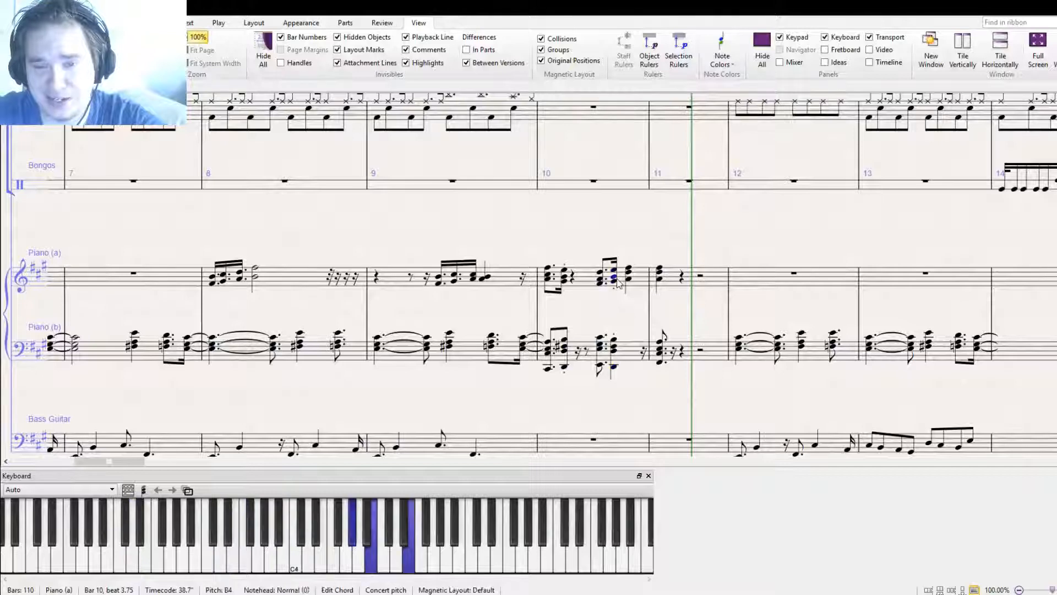
pyautogui.click(1017, 537)
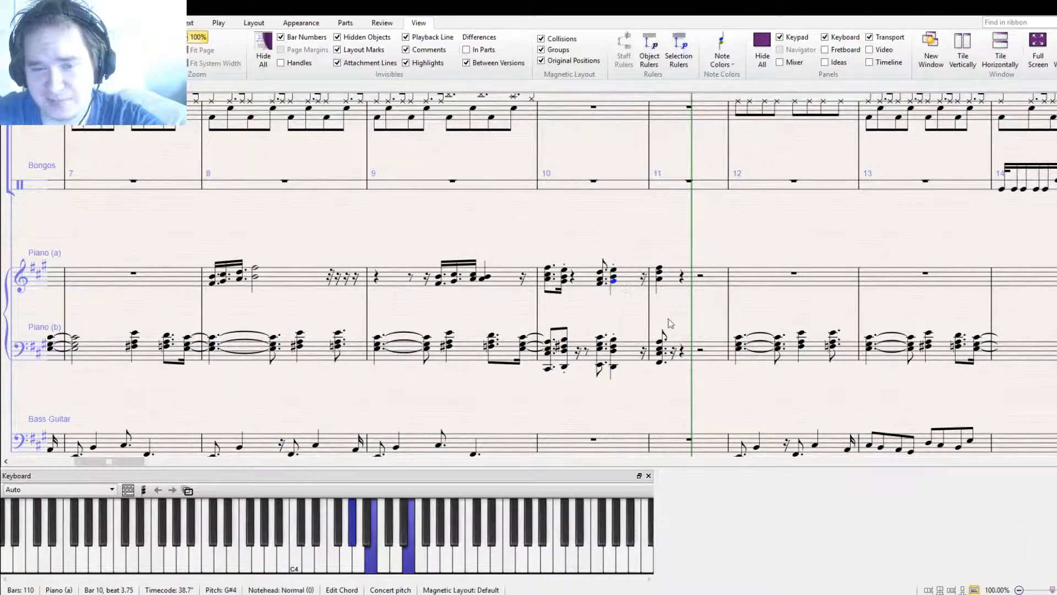
# Copy the bar 11 beat 1 chords of both piano staves to beat 4.75 of bar 10, tied across the barline
pyautogui.doubleClick(659, 279)
pyautogui.click(645, 280)
pyautogui.hotkey('ctrl', 'v')
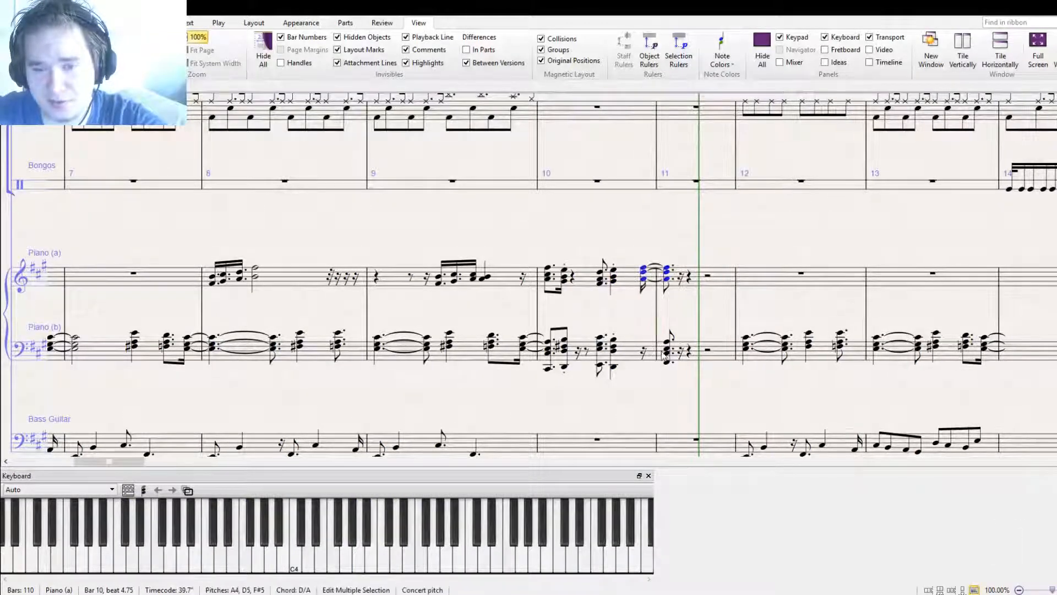
pyautogui.doubleClick(670, 353)
pyautogui.hotkey('ctrl', 'c')
pyautogui.click(645, 352)
pyautogui.hotkey('ctrl', 'v')
pyautogui.click(647, 395)
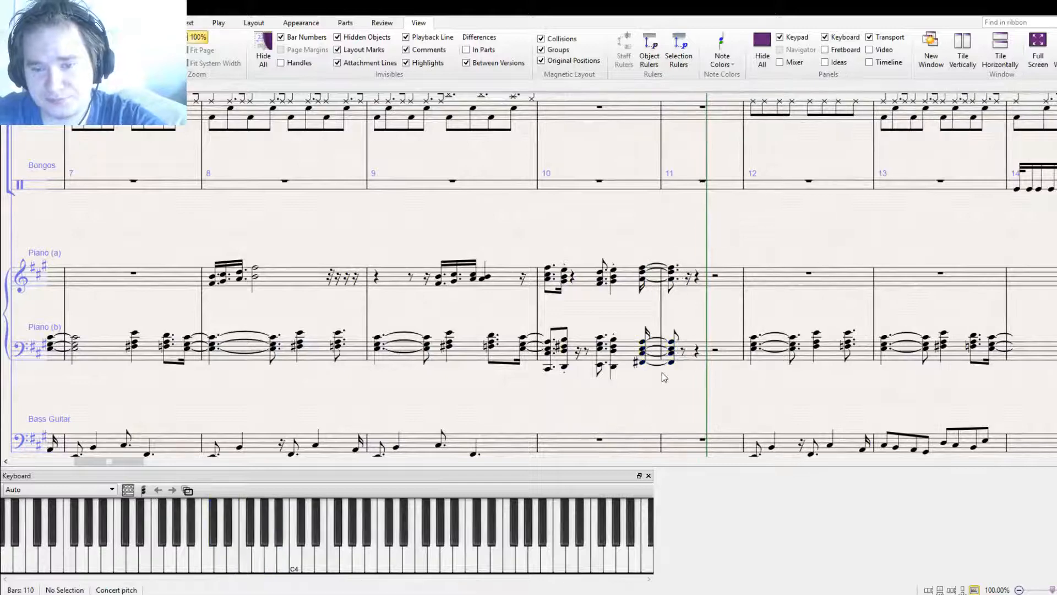
# Delete all the Piano (a) chords in bar 9
pyautogui.moveTo(646, 392); pyautogui.dragTo(767, 400)
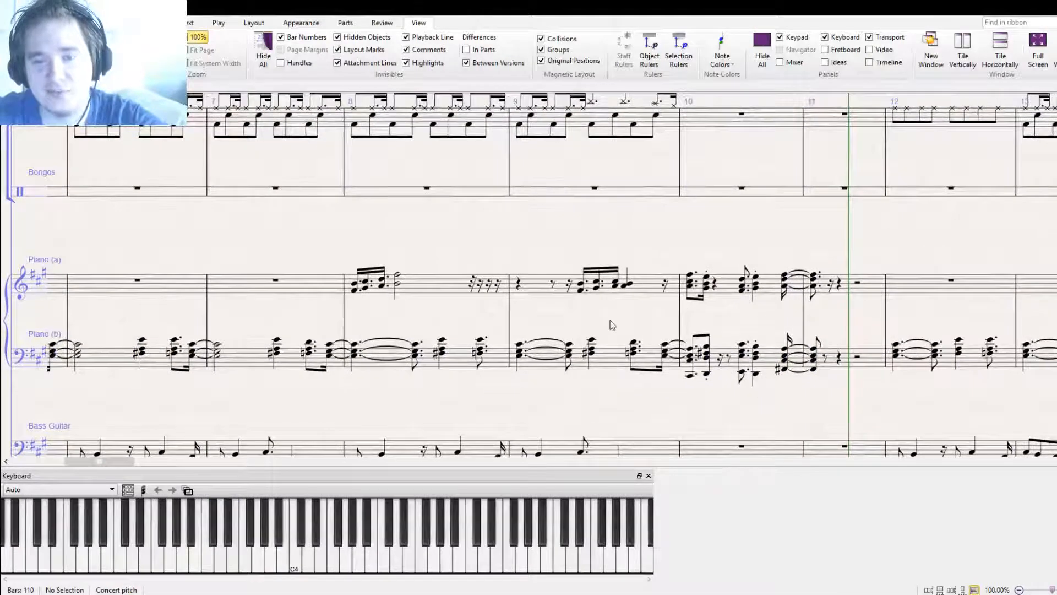
pyautogui.moveTo(605, 321); pyautogui.dragTo(640, 330)
pyautogui.click(601, 303)
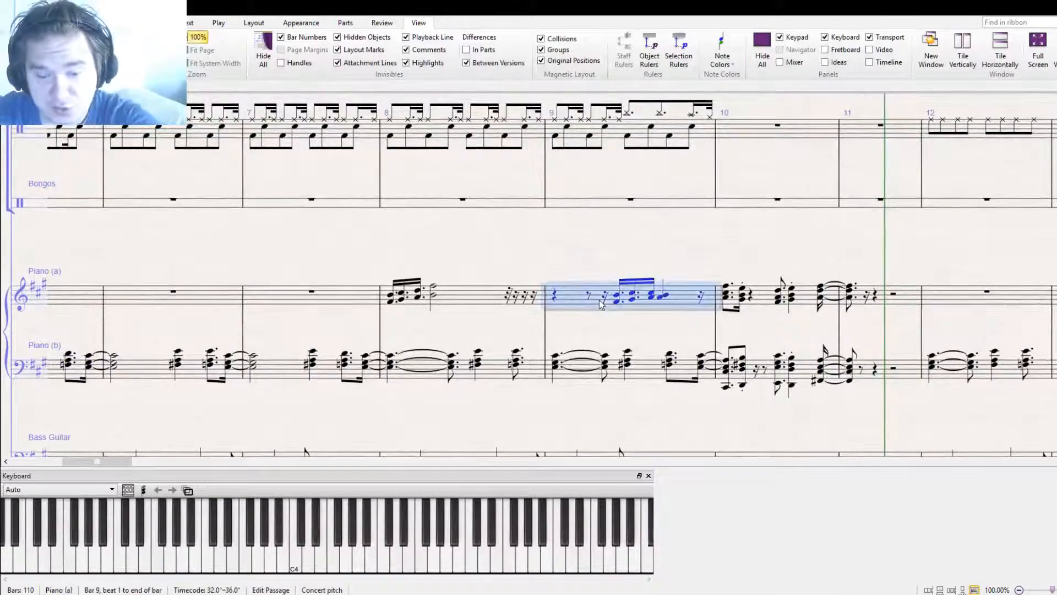
pyautogui.press('Delete')
pyautogui.press('Escape')
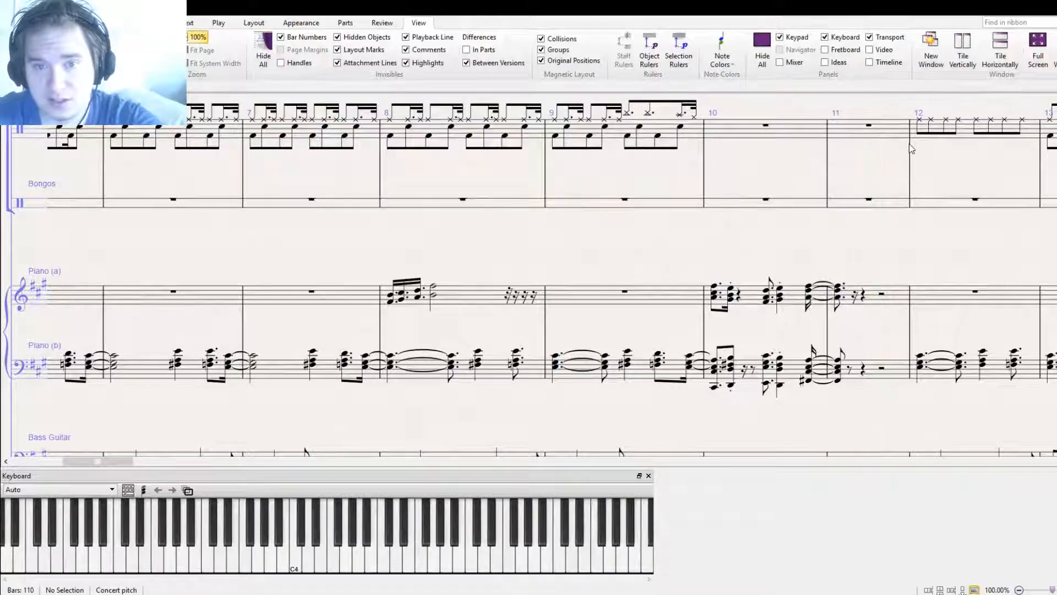
# Move the playback position back to bar 6 and play through the revised chord hits in bars 10 and 11
pyautogui.press('[')
pyautogui.press('[')
pyautogui.press('[')
pyautogui.moveTo(717, 255); pyautogui.dragTo(855, 342)
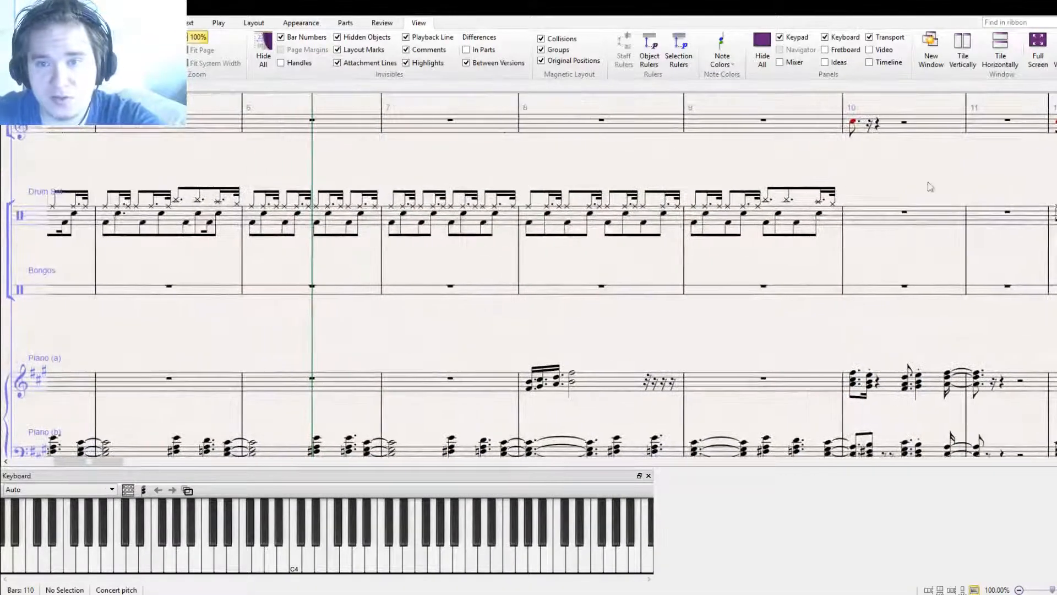
pyautogui.press('space')
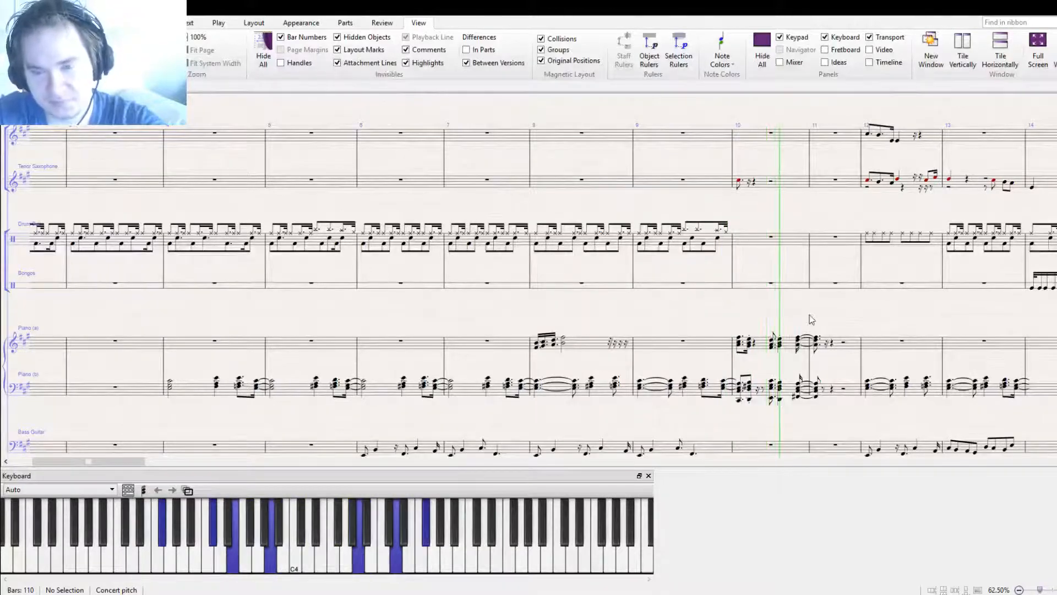
pyautogui.press('space')
# Fill Bass Guitar bar 11 with ten F#1 sixteenth notes, followed by dotted-eighth F#1 notes at beats 3.5 and 4.25
pyautogui.moveTo(828, 314); pyautogui.dragTo(547, 141)
pyautogui.scroll(2, 679, 272)
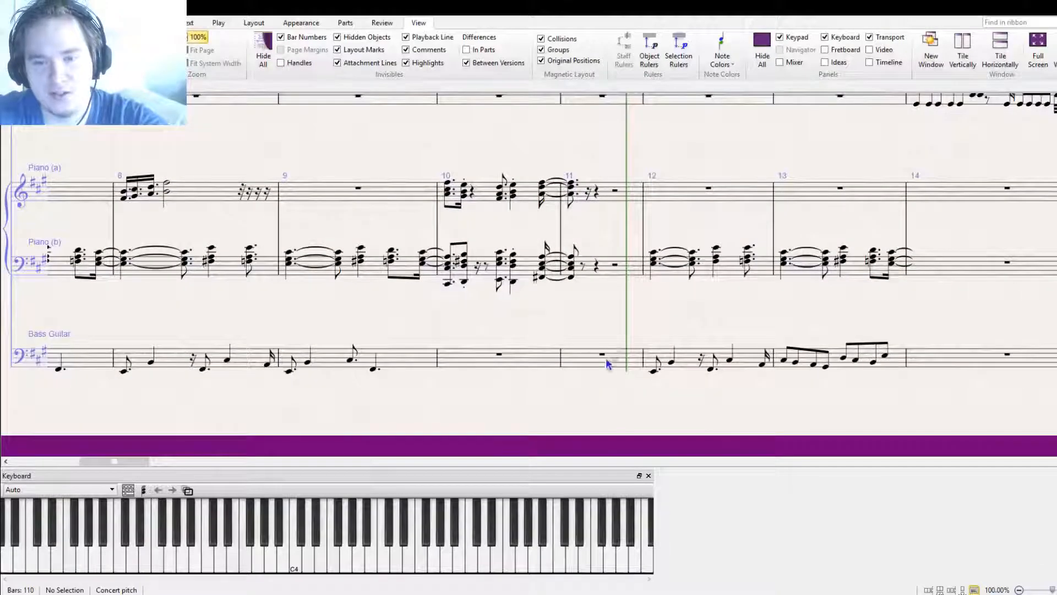
pyautogui.click(570, 361)
pyautogui.hotkey('ctrl', 'z')
pyautogui.click(572, 369)
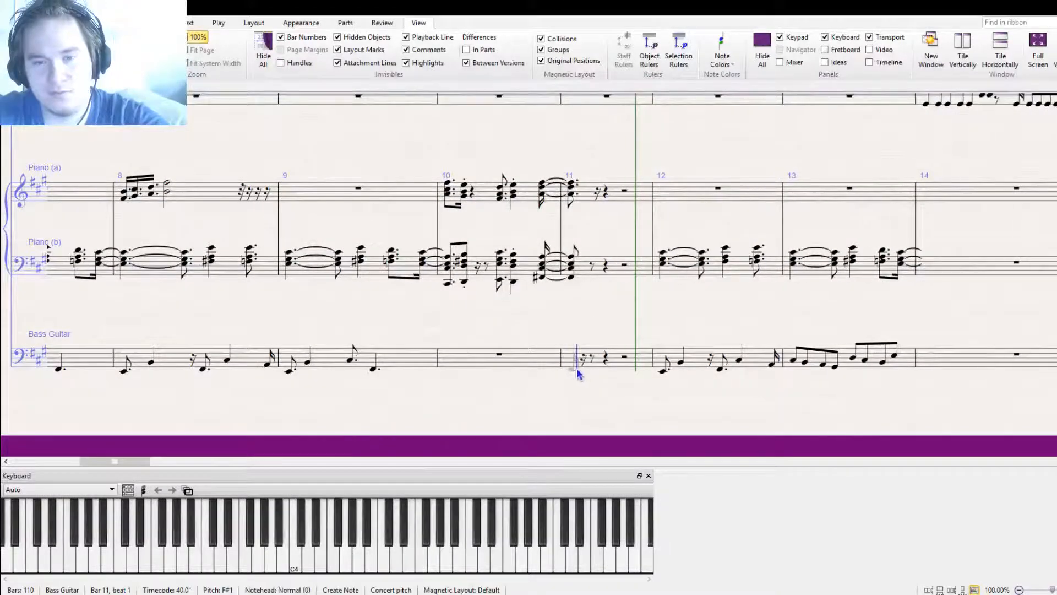
pyautogui.click(580, 369)
pyautogui.click(589, 368)
pyautogui.click(598, 369)
pyautogui.hotkey('ctrl', 'z')
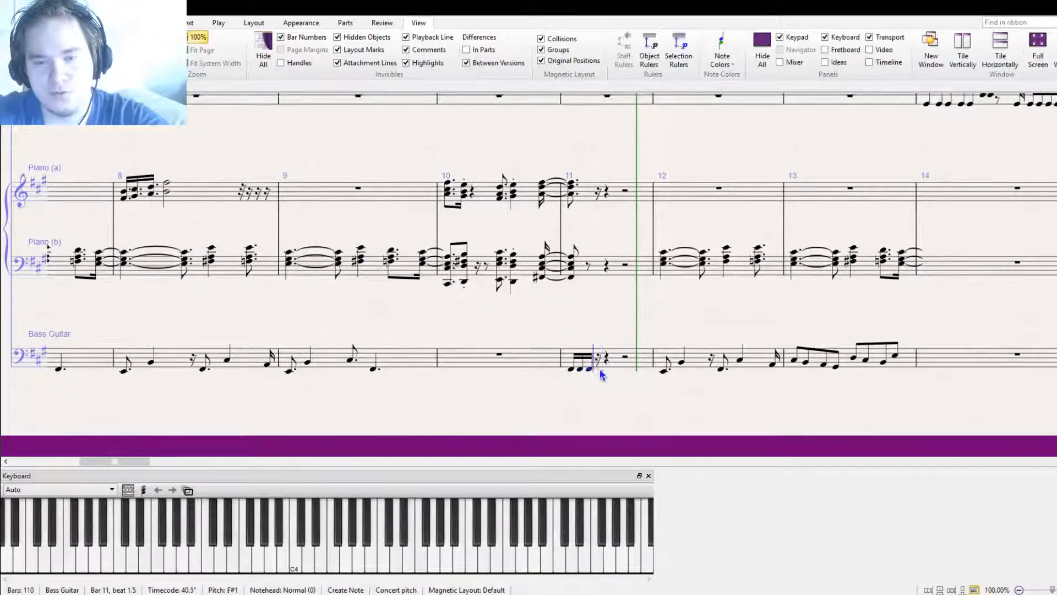
pyautogui.click(598, 368)
pyautogui.click(607, 369)
pyautogui.click(617, 368)
pyautogui.click(626, 369)
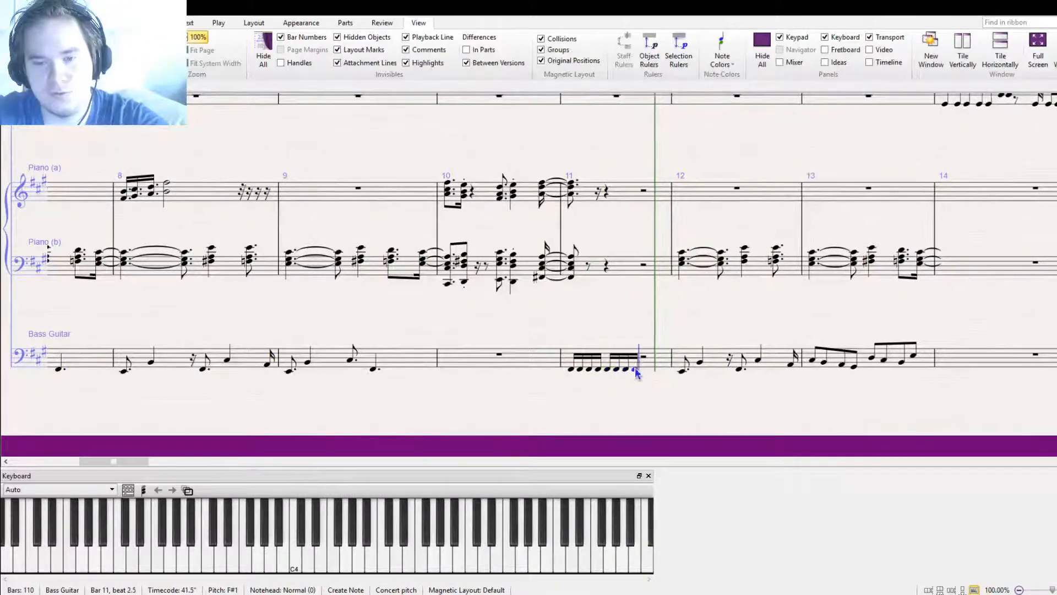
pyautogui.click(643, 369)
pyautogui.click(658, 369)
pyautogui.click(670, 368)
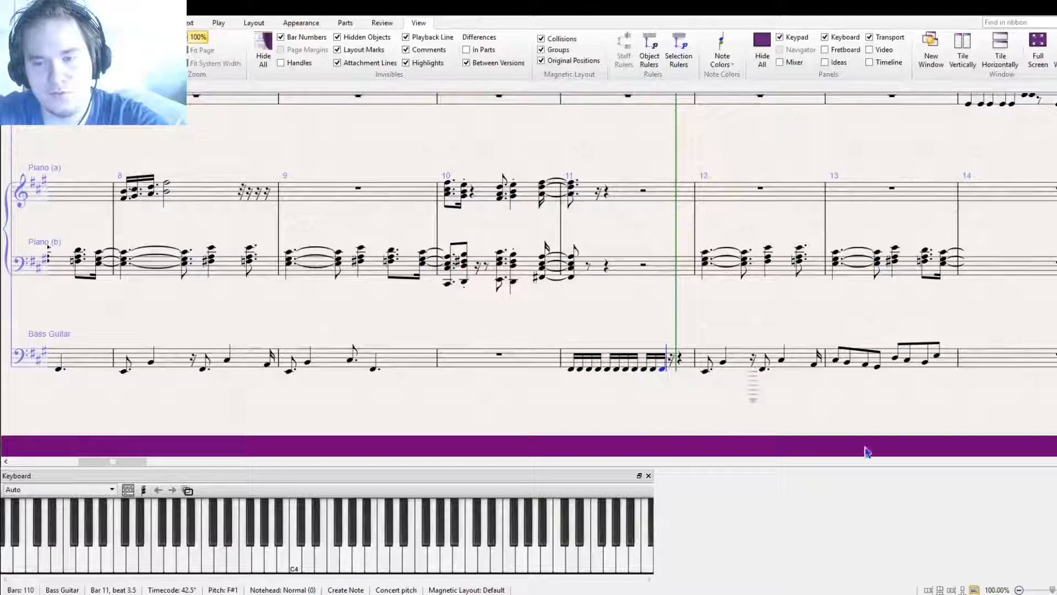
pyautogui.press('Escape')
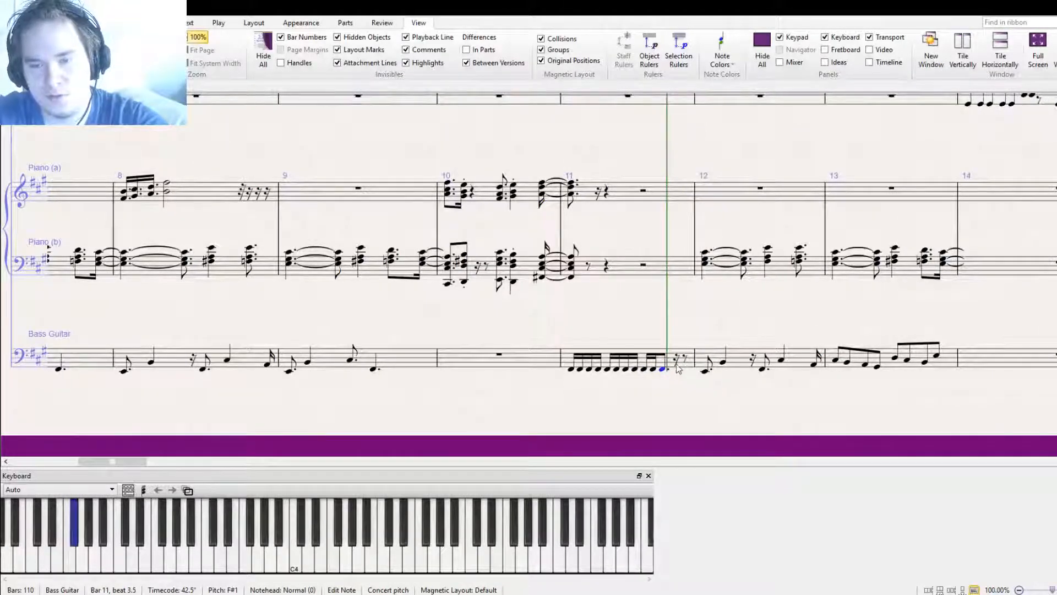
pyautogui.press('Escape')
# Lengthen the beat 1 chords of bar 11 to whole notes in both piano staves
pyautogui.moveTo(631, 324); pyautogui.dragTo(659, 368)
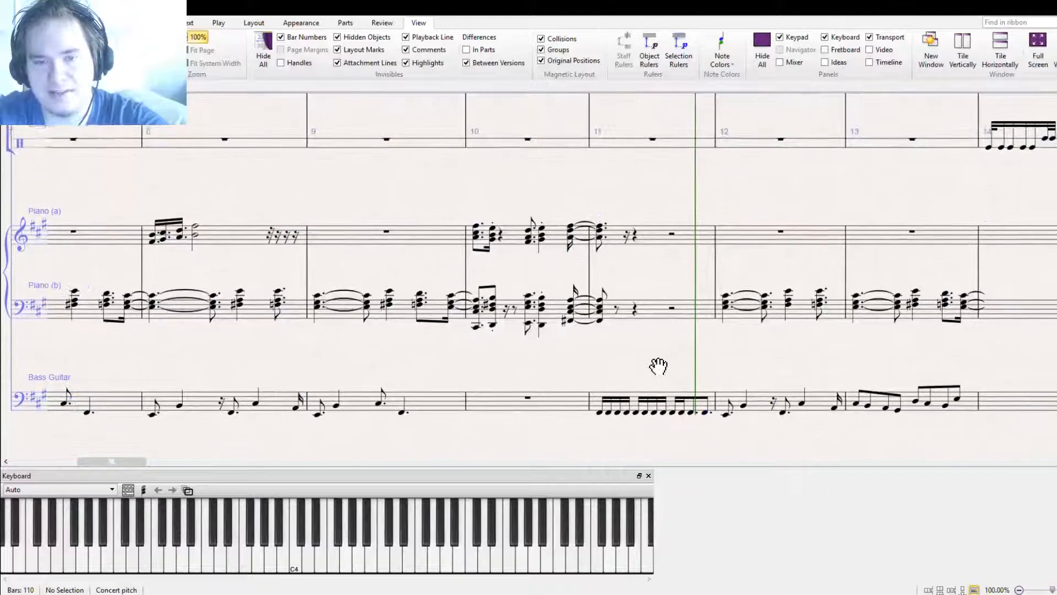
pyautogui.click(599, 311)
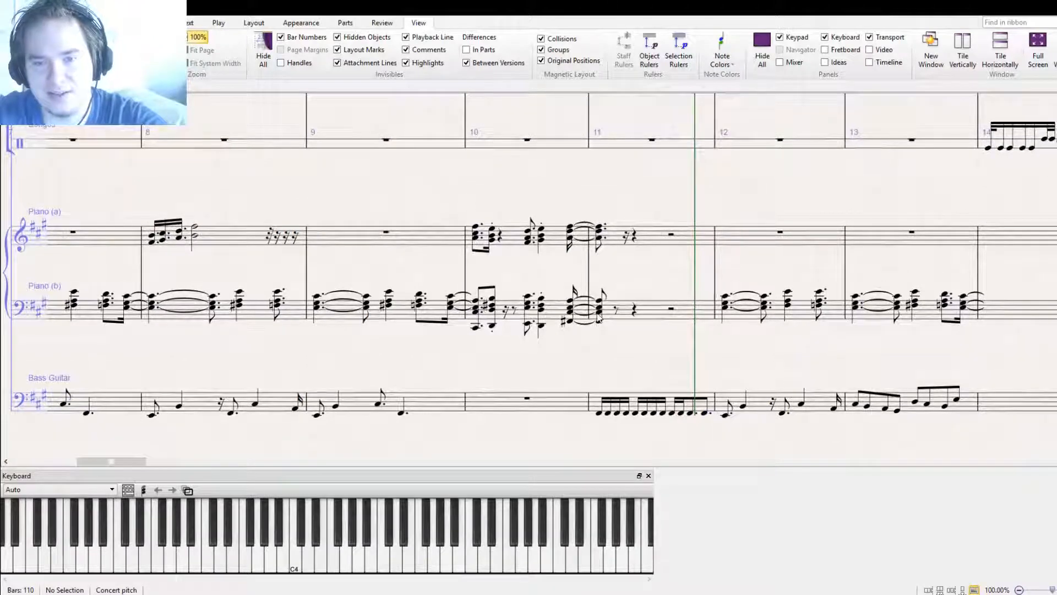
pyautogui.click(1048, 532)
pyautogui.doubleClick(598, 238)
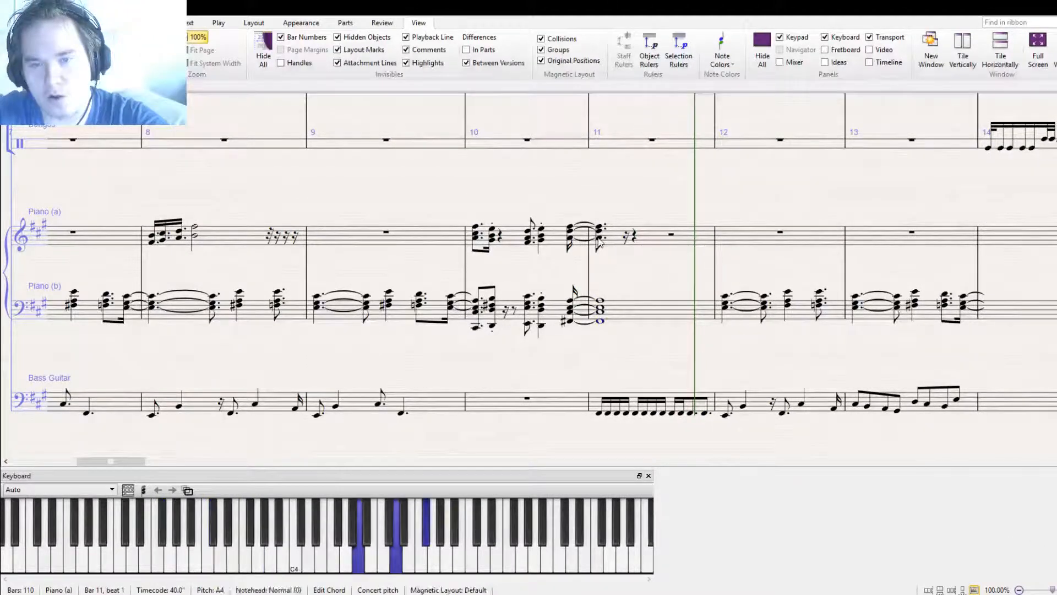
pyautogui.click(1049, 543)
# Start a sixteenth-note phrase in Tenor Saxophone bar 11 with E4 on beat 2, removing the stray note entered in the clarinet staff
pyautogui.scroll(5, 632, 189)
pyautogui.press('Escape')
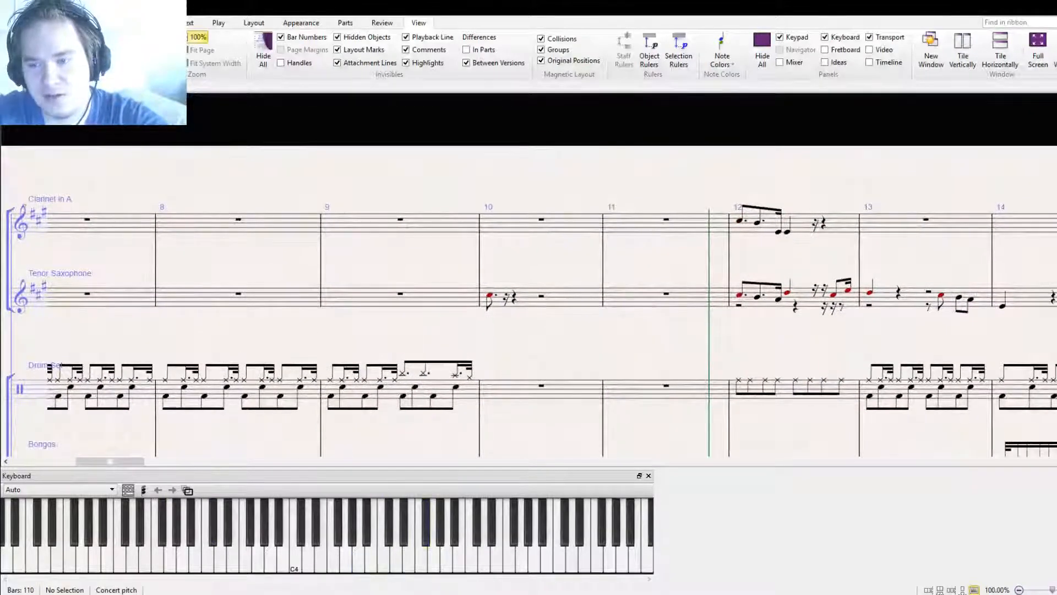
pyautogui.press('n')
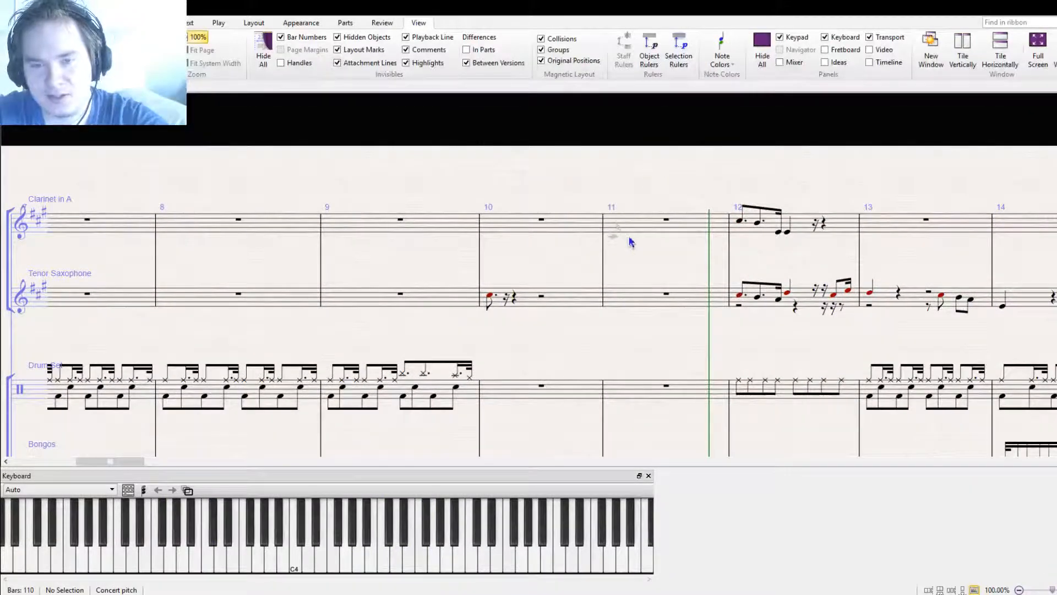
pyautogui.click(633, 237)
pyautogui.hotkey('ctrl', 'z')
pyautogui.click(633, 303)
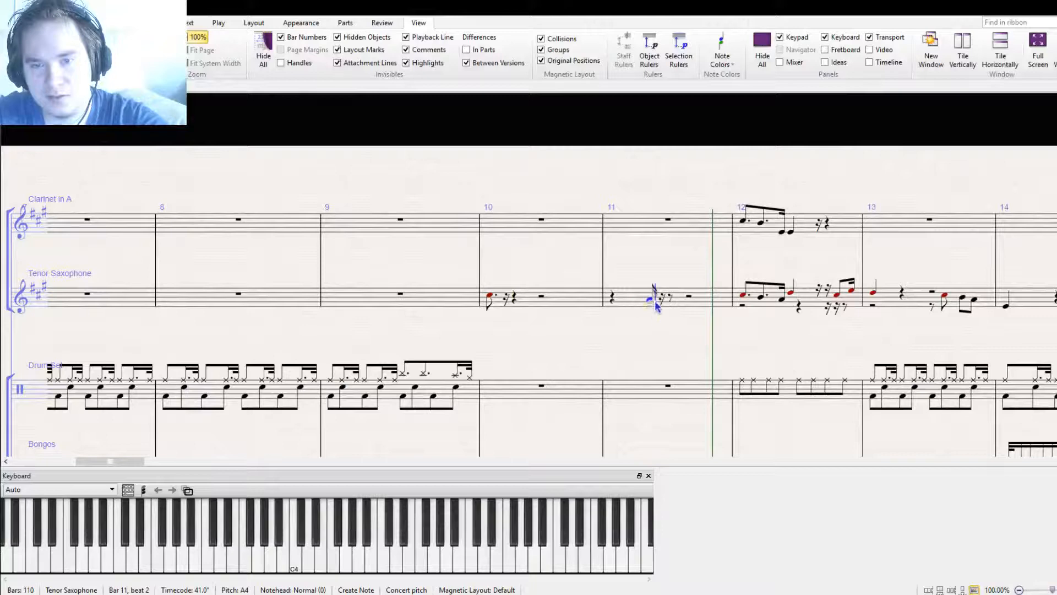
pyautogui.click(652, 306)
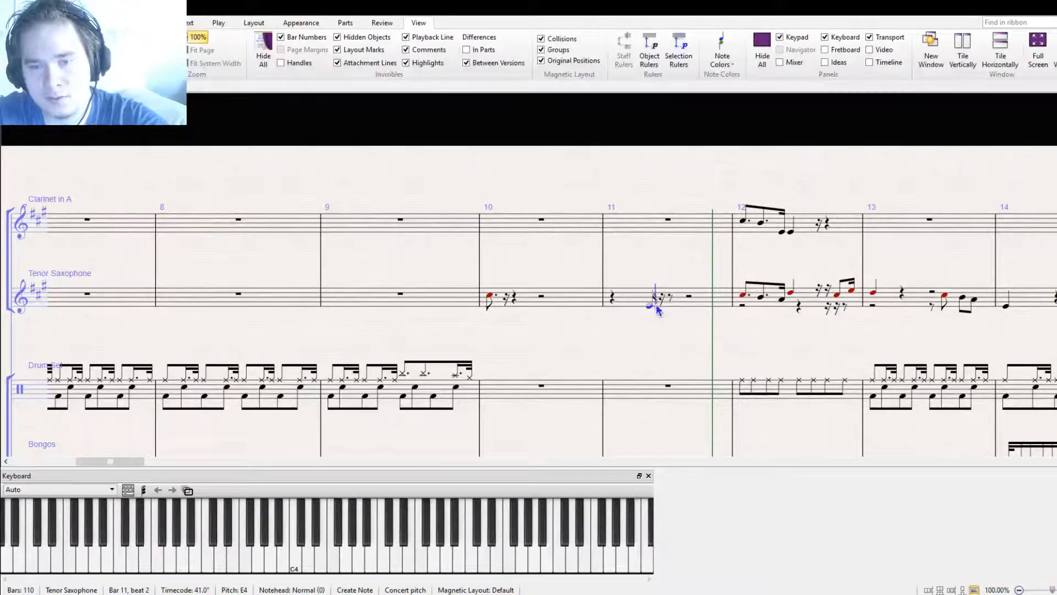
# Continue the Tenor Saxophone sixteenths stepwise upward from beat 2.25, ending on E5 at beat 3.75 of bar 11
pyautogui.click(656, 304)
pyautogui.click(673, 304)
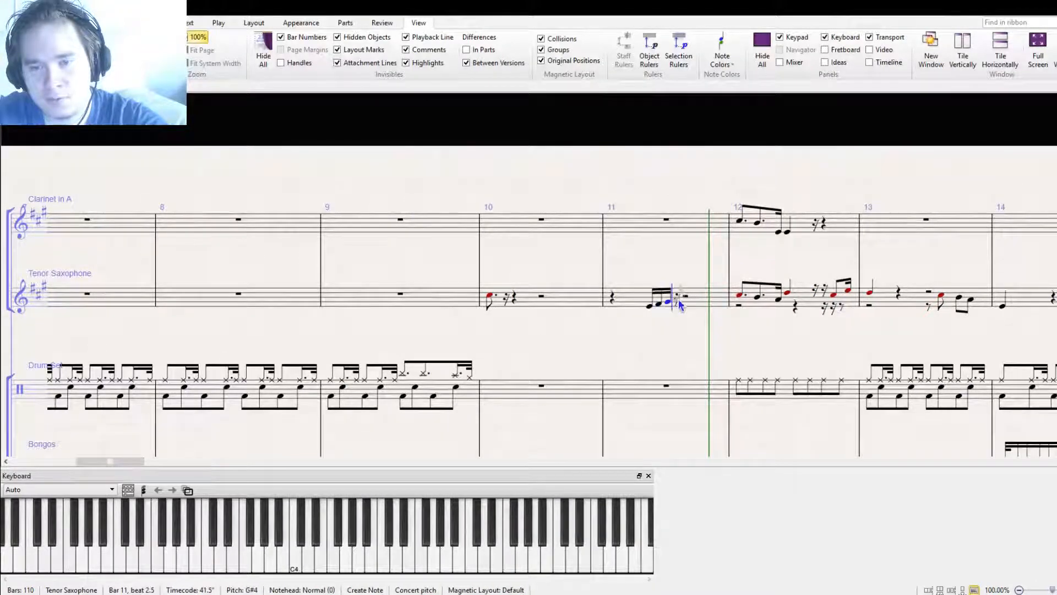
pyautogui.click(680, 300)
pyautogui.click(689, 297)
pyautogui.click(699, 295)
pyautogui.click(705, 294)
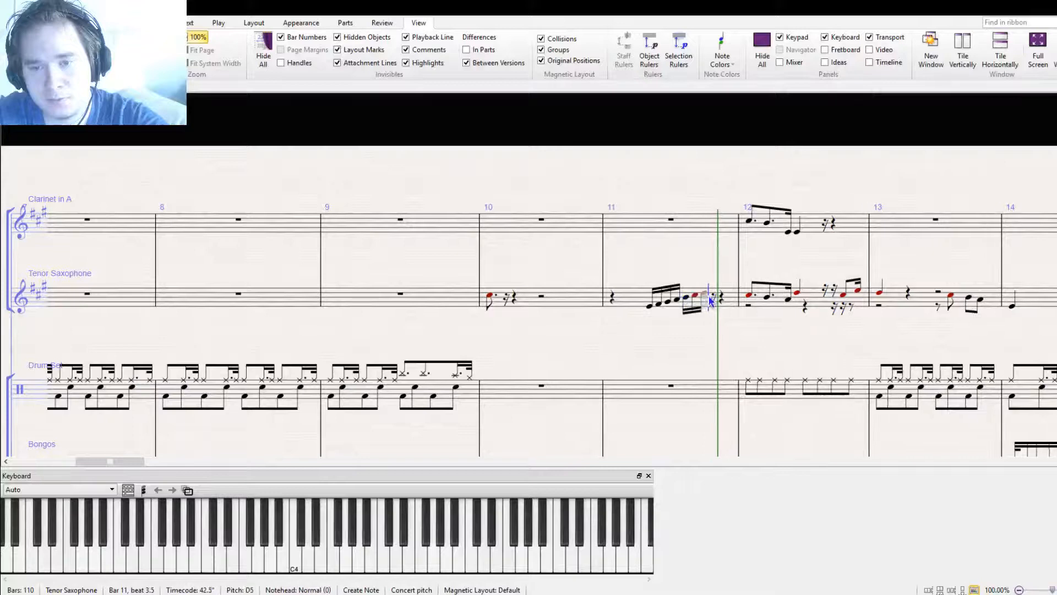
pyautogui.click(716, 293)
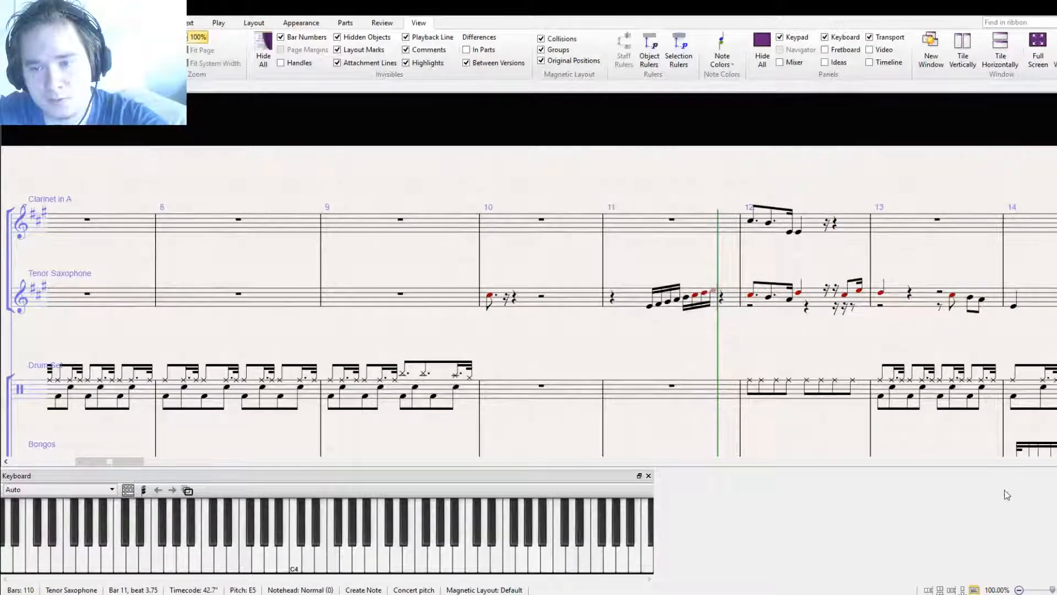
pyautogui.press('Escape')
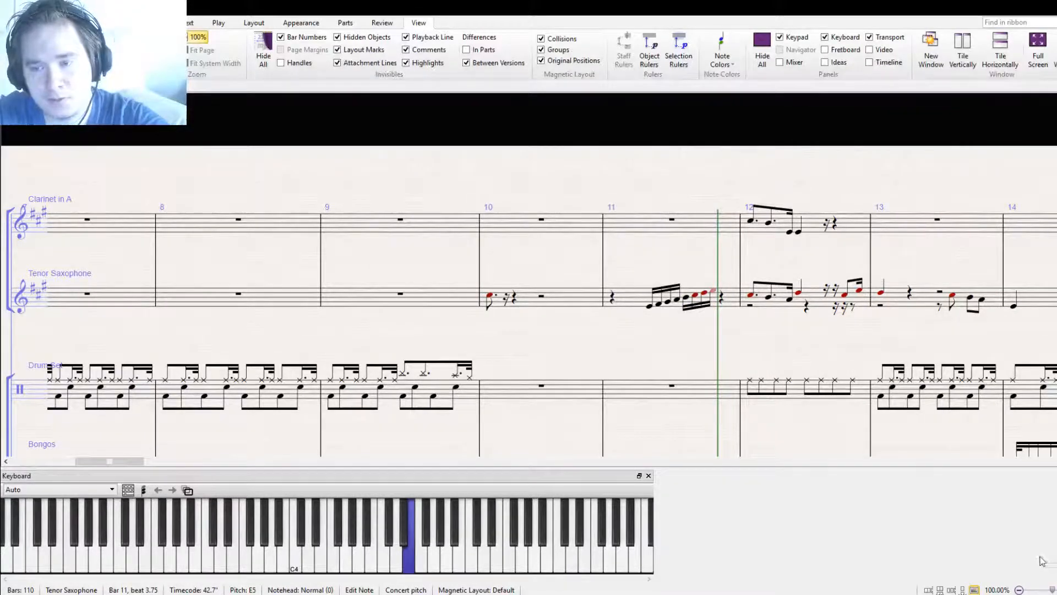
# Rework the first half of beat 2 in Tenor Saxophone bar 11 into four thirty-second notes rising stepwise from E4
pyautogui.click(650, 306)
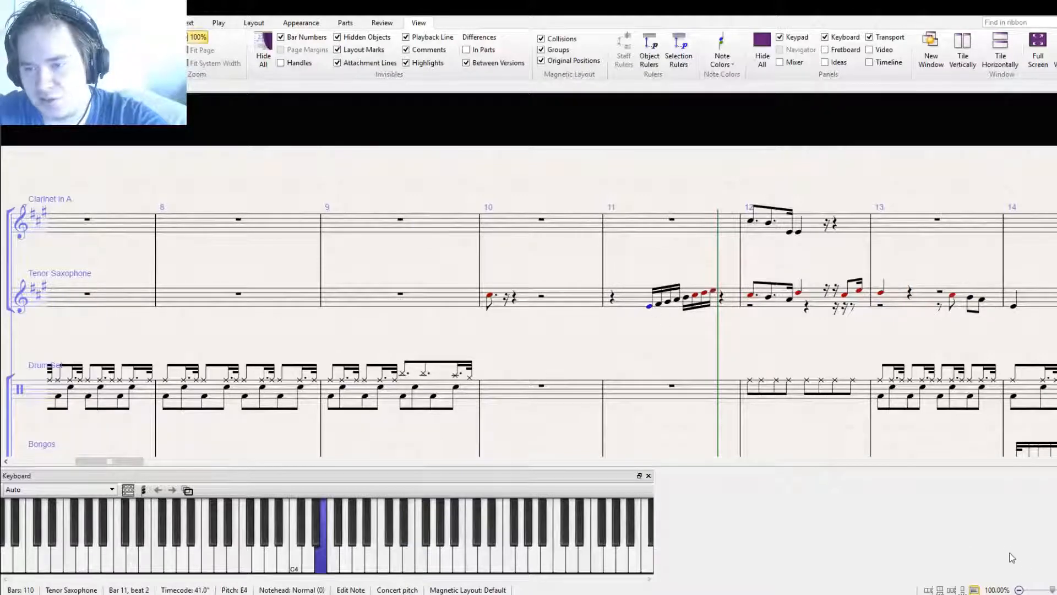
pyautogui.click(1013, 552)
pyautogui.click(662, 304)
pyautogui.press('e')
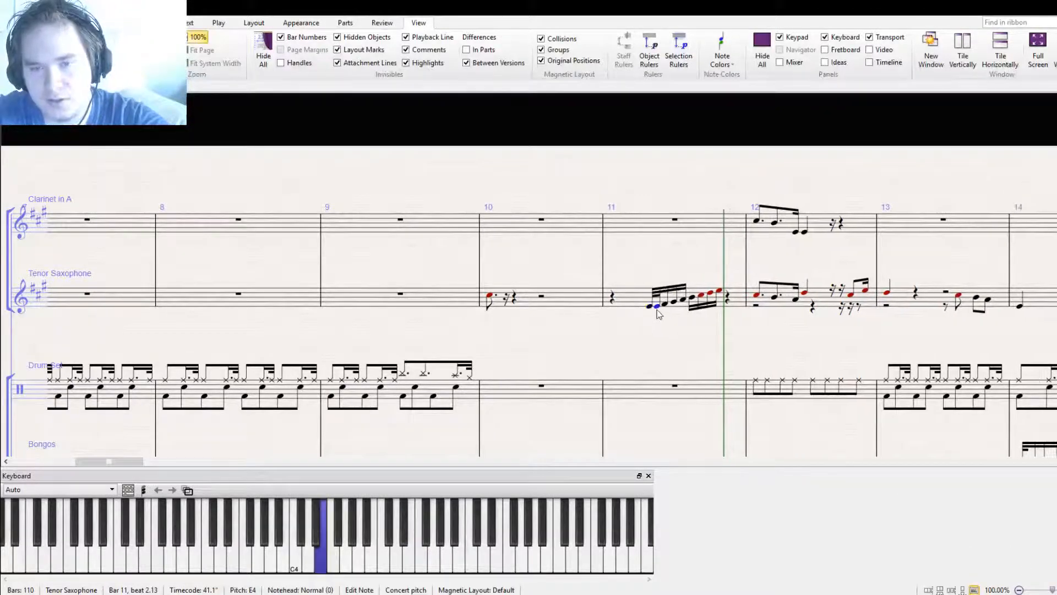
pyautogui.moveTo(657, 309); pyautogui.dragTo(658, 307)
pyautogui.click(665, 305)
pyautogui.press('KP_1')
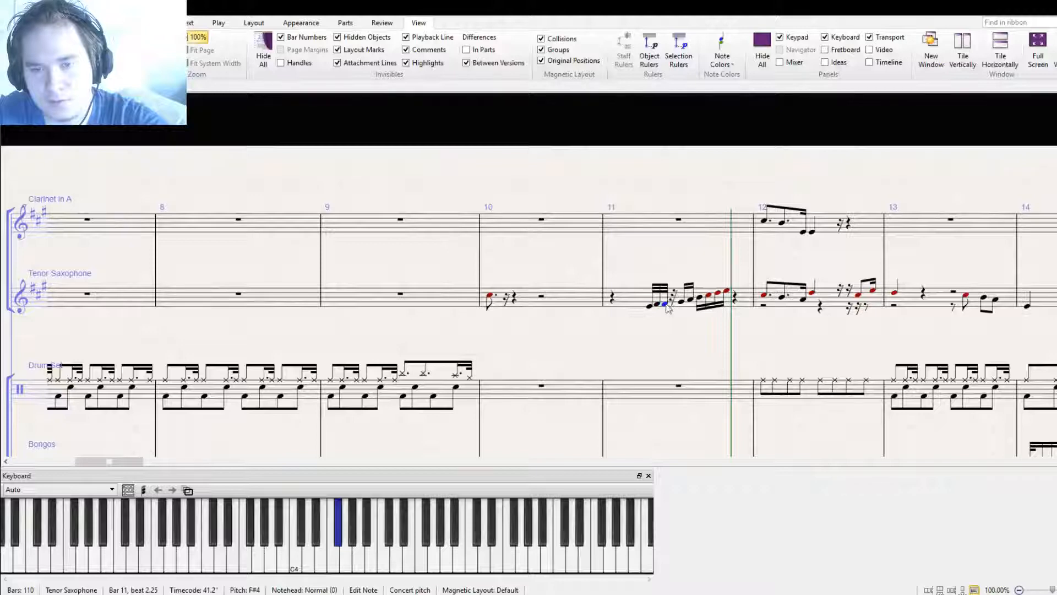
pyautogui.click(672, 302)
pyautogui.press('g')
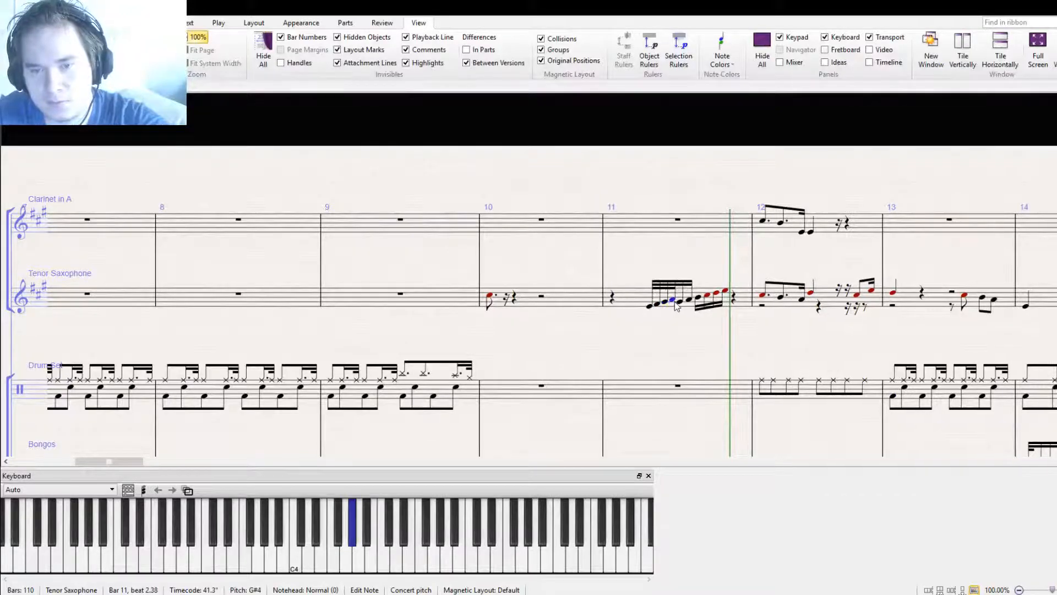
# Rework the second half of beat 2 into rising thirty-second notes B4, C#5, D5 and E5
pyautogui.click(681, 304)
pyautogui.press('a')
pyautogui.click(684, 304)
pyautogui.press('b')
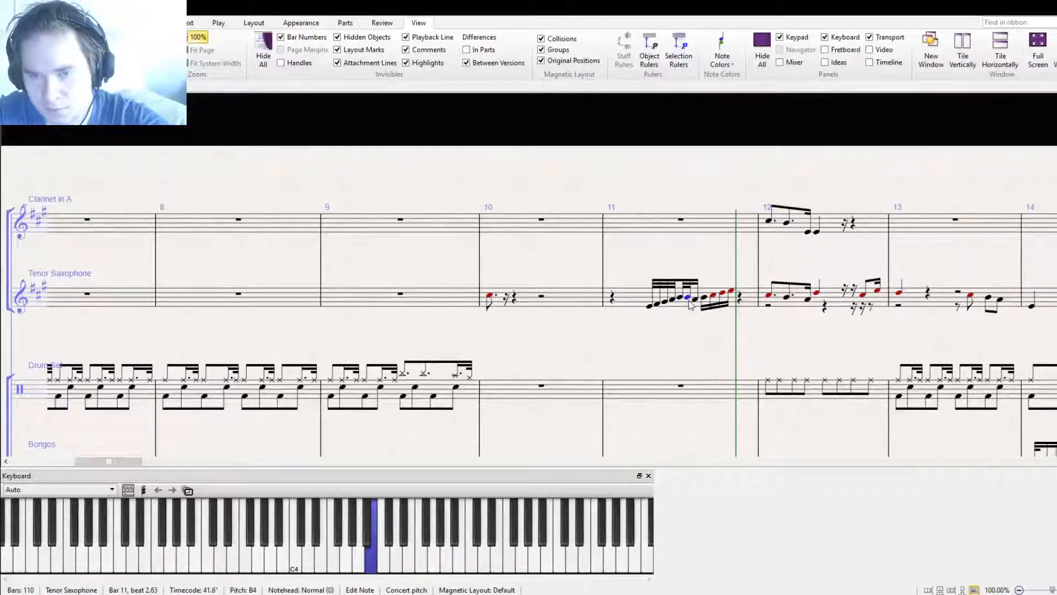
pyautogui.click(695, 303)
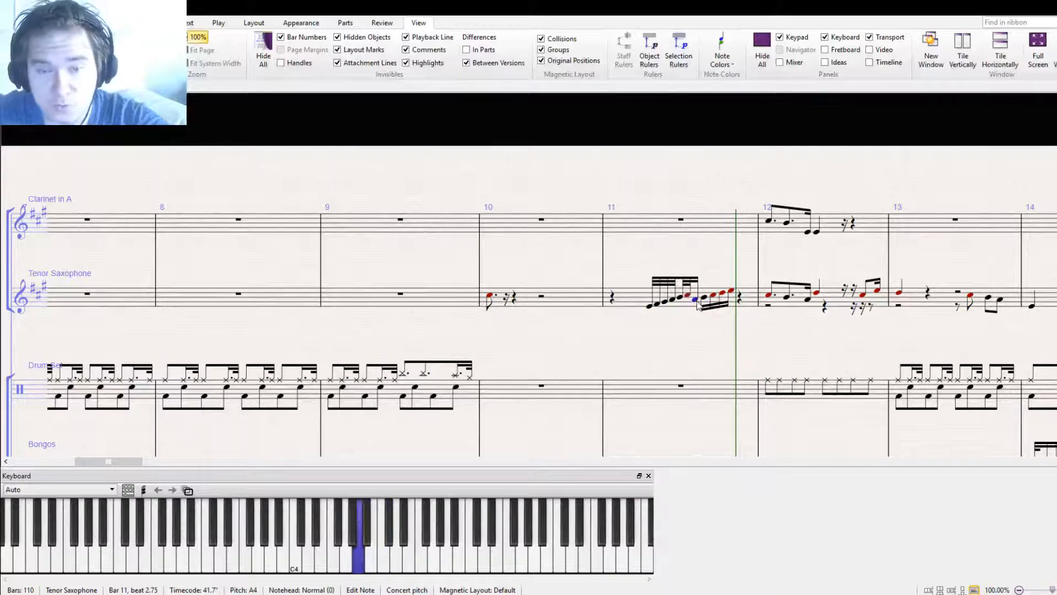
pyautogui.press('c')
pyautogui.press('Up')
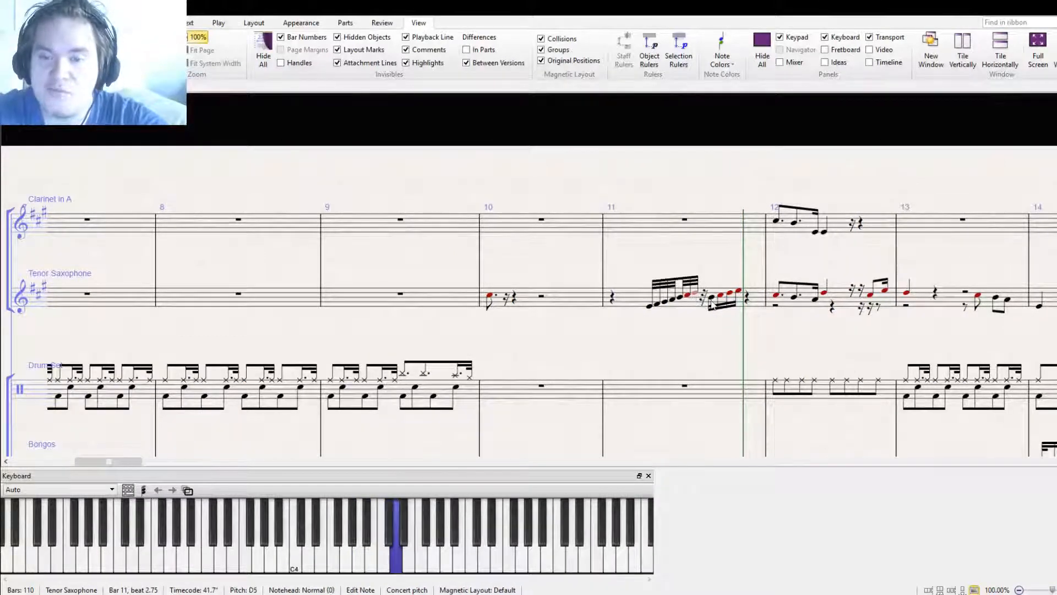
pyautogui.press('d')
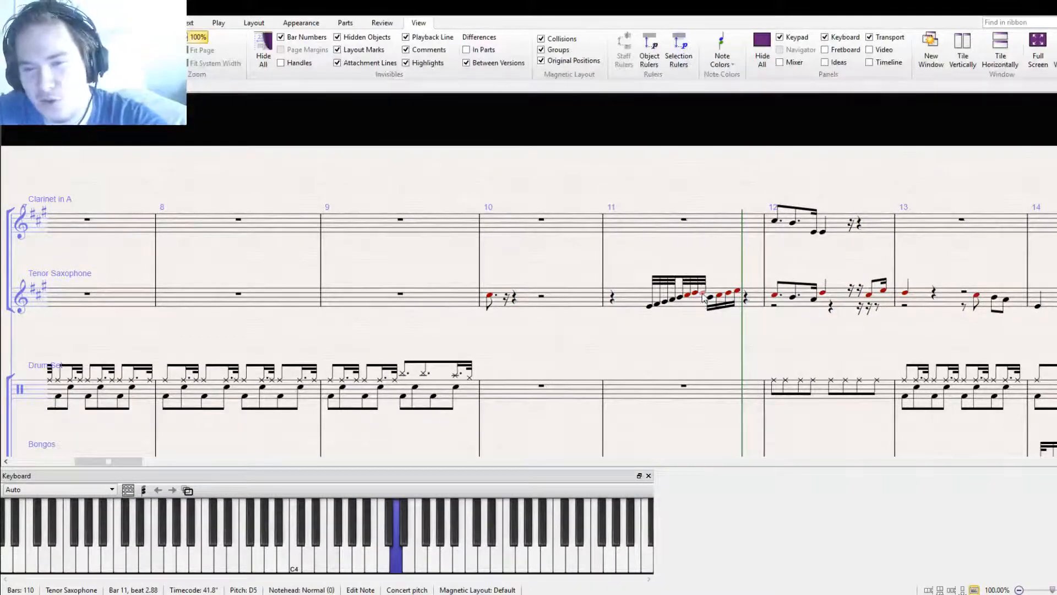
pyautogui.press('Up')
# Copy the last four thirty-second notes of beat 2 to beat 3 and transpose them up to start on F#5
pyautogui.keyDown('ctrl'); pyautogui.click(693, 296); pyautogui.keyUp('ctrl')
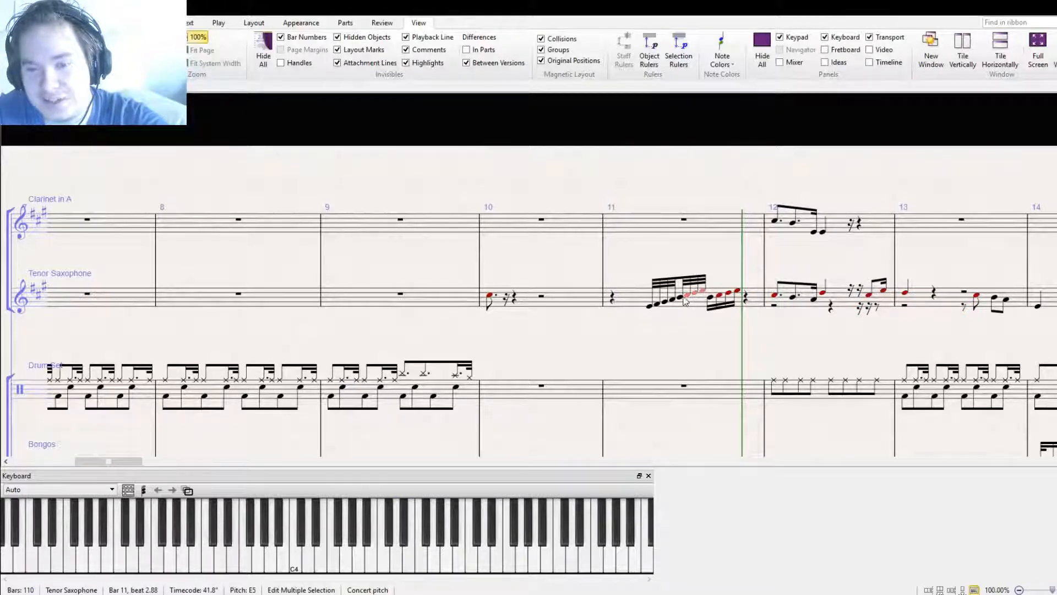
pyautogui.keyDown('ctrl'); pyautogui.click(681, 297); pyautogui.keyUp('ctrl')
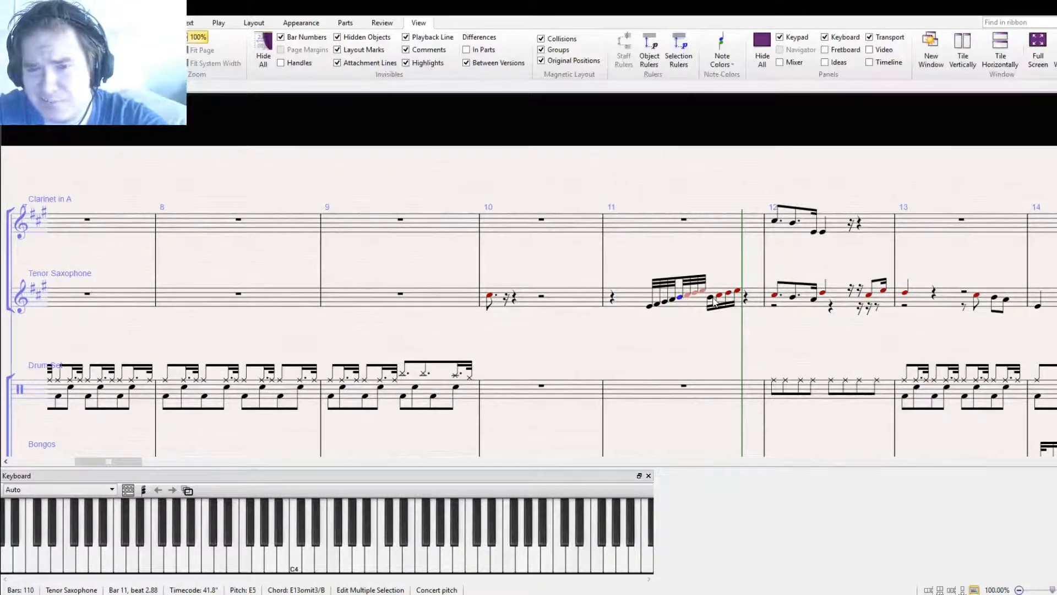
pyautogui.keyDown('alt'); pyautogui.click(712, 299); pyautogui.keyUp('alt')
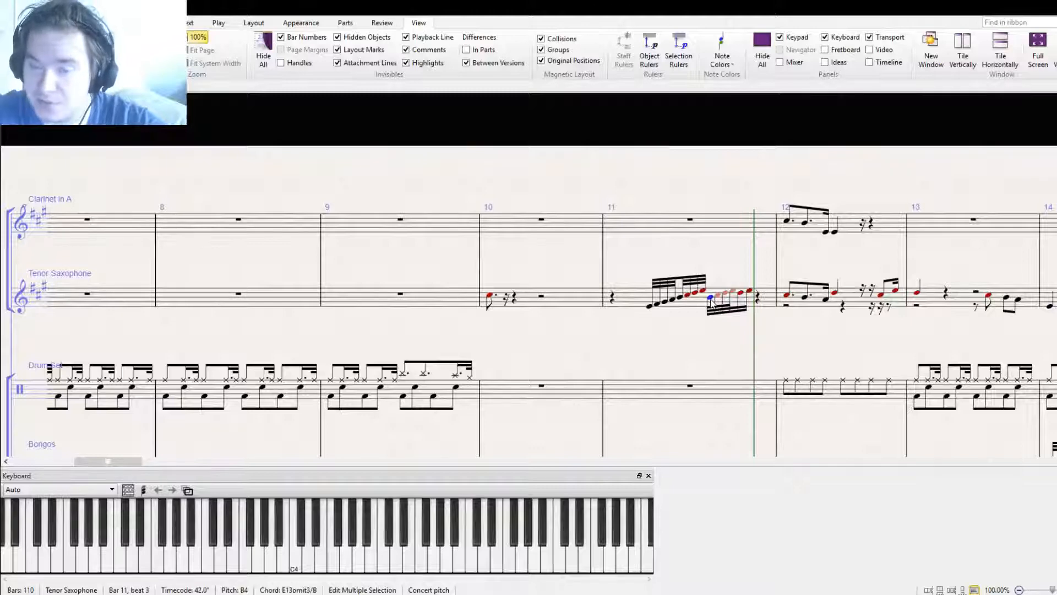
pyautogui.moveTo(713, 303); pyautogui.dragTo(718, 295)
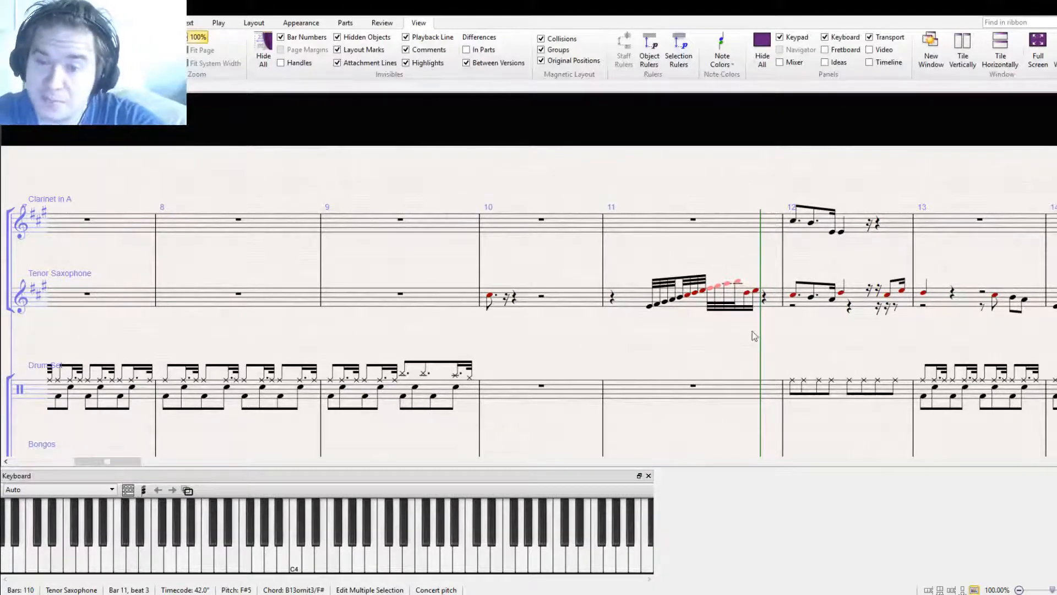
pyautogui.hotkey('ctrl', 'z')
# Delete the two leftover sixteenth notes at beats 3.5 and 3.75 of Tenor Saxophone bar 11
pyautogui.click(745, 297)
pyautogui.keyDown('shift'); pyautogui.click(755, 297); pyautogui.keyUp('shift')
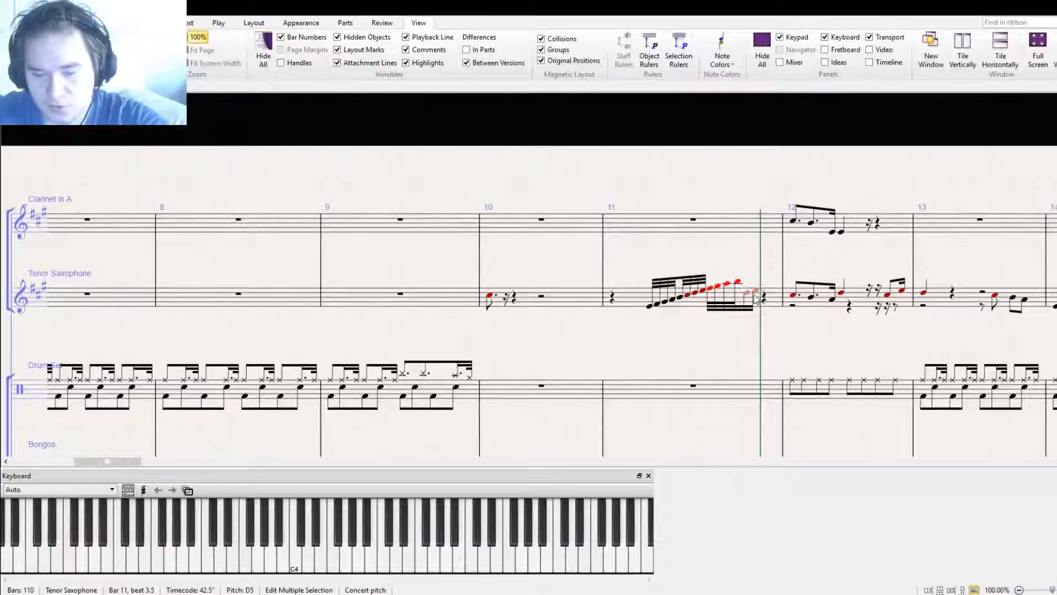
pyautogui.press('Delete')
pyautogui.press('Escape')
# Rewrite the Tenor Saxophone opening of bar 10 as a C#5 eighth note and a B4 eighth tied to a B4 quarter note on beat 2
pyautogui.moveTo(683, 350)
pyautogui.mouseDown()
pyautogui.moveTo(712, 231)
pyautogui.moveTo(684, 209)
pyautogui.moveTo(697, 320)
pyautogui.moveTo(677, 352)
pyautogui.mouseUp()
pyautogui.click(677, 201)
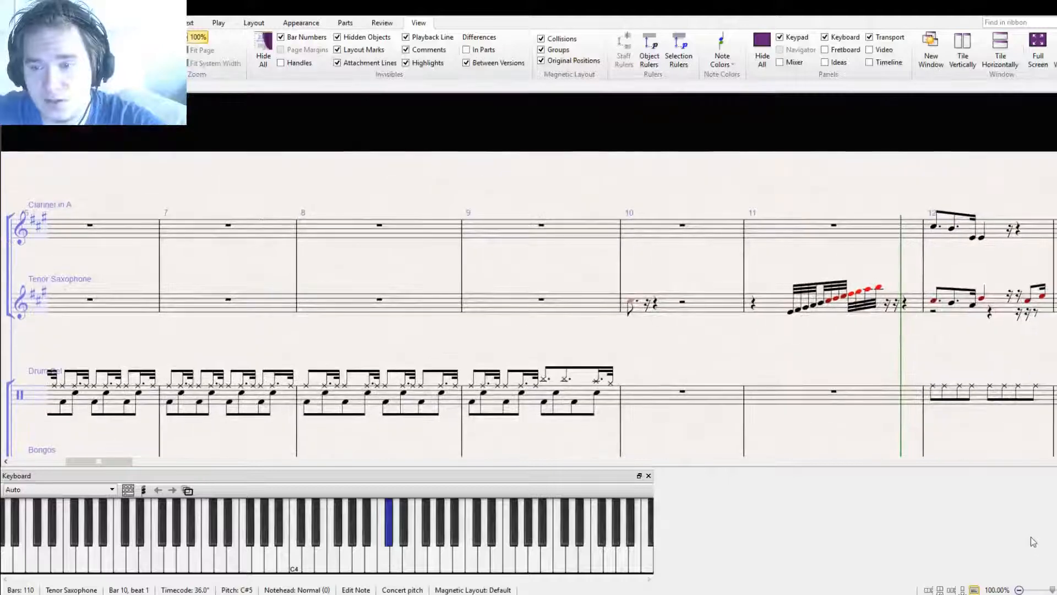
pyautogui.click(655, 304)
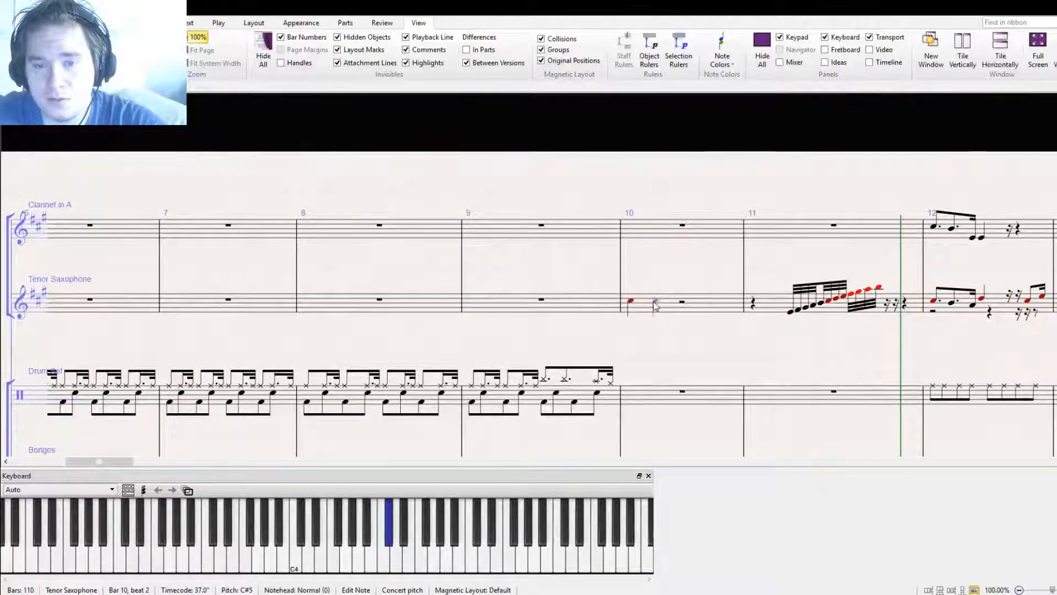
pyautogui.press('b')
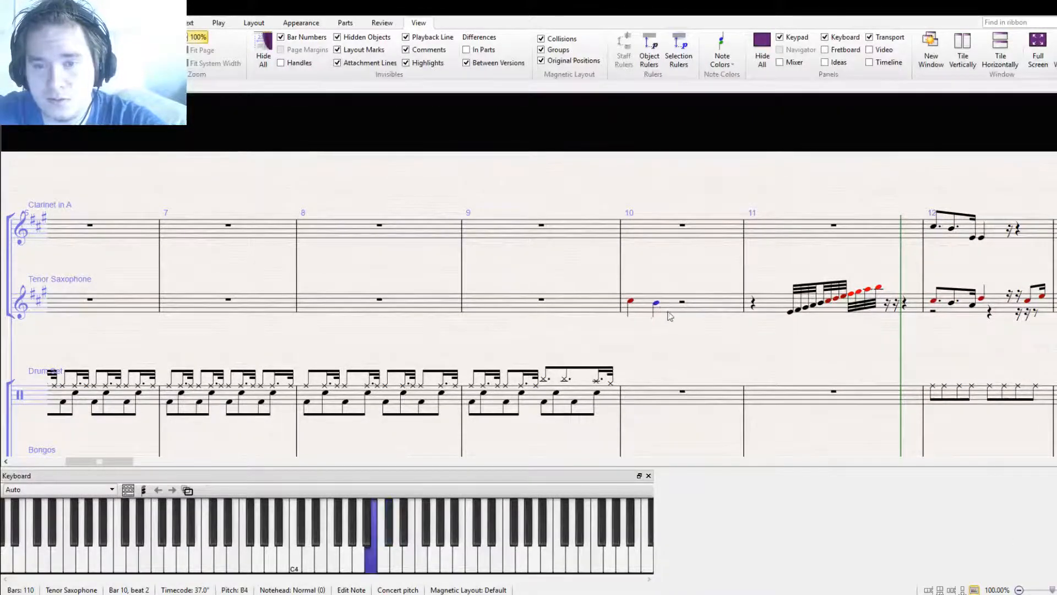
pyautogui.click(631, 313)
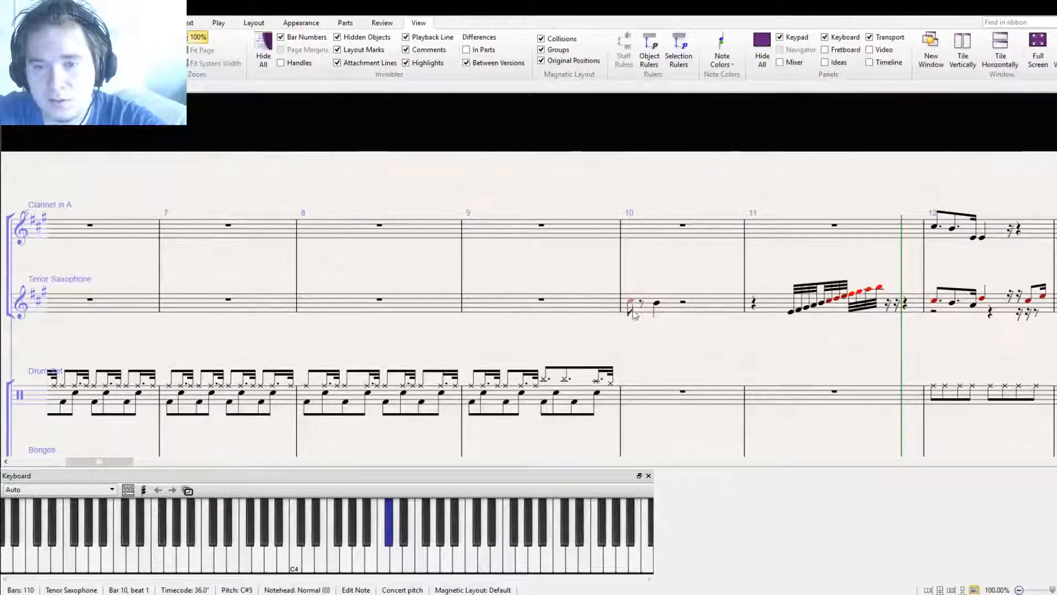
pyautogui.click(643, 303)
pyautogui.press('c')
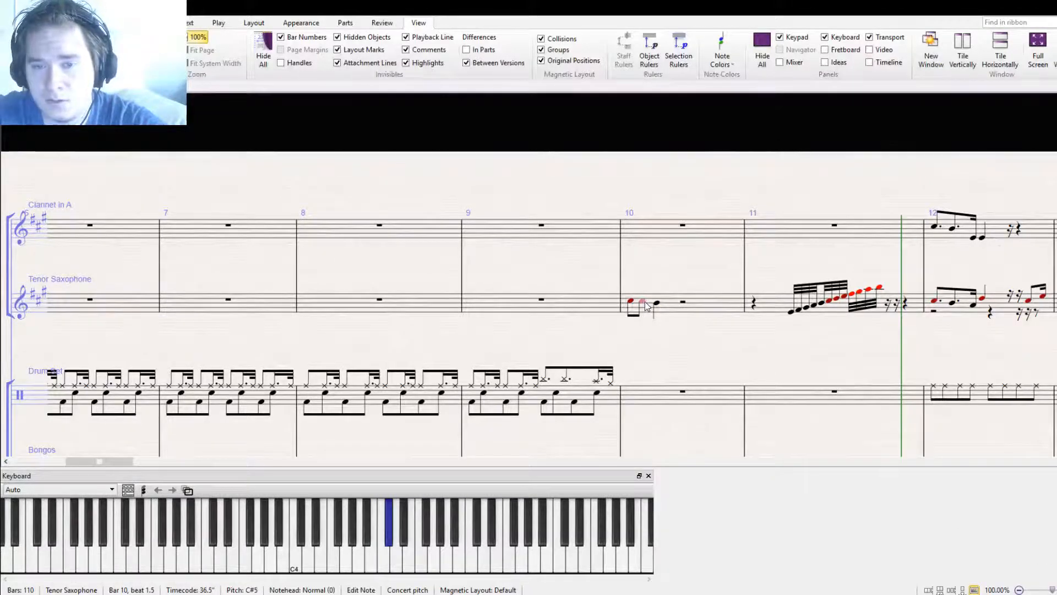
pyautogui.moveTo(644, 302); pyautogui.dragTo(643, 305)
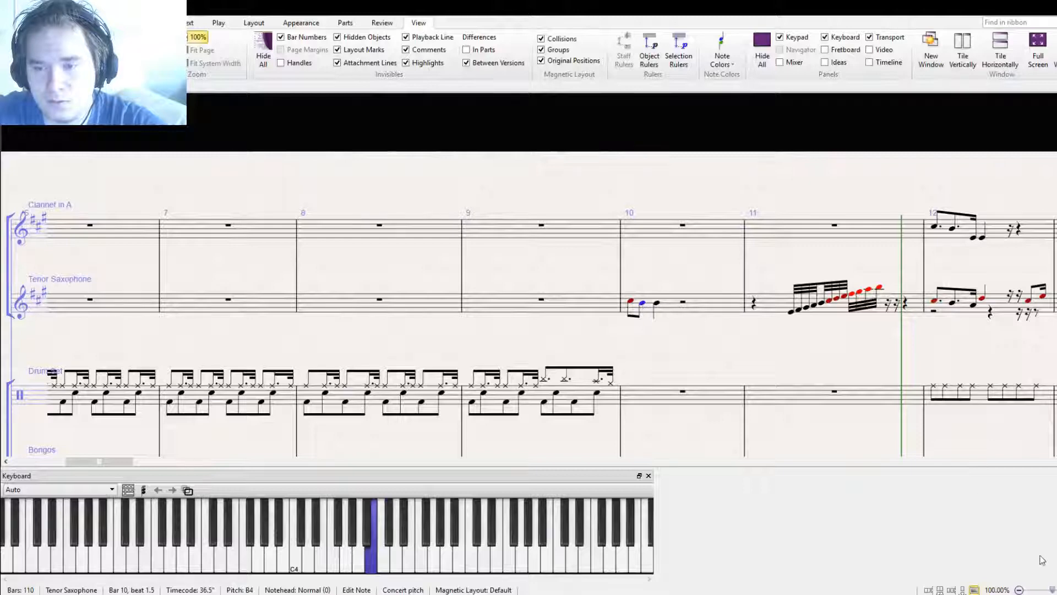
pyautogui.press('KP_Enter')
# Copy the Tenor Saxophone phrase of bar 10 to the Clarinet staff and raise its three notes into a higher harmony part
pyautogui.click(674, 305)
pyautogui.keyDown('alt'); pyautogui.click(633, 236); pyautogui.keyUp('alt')
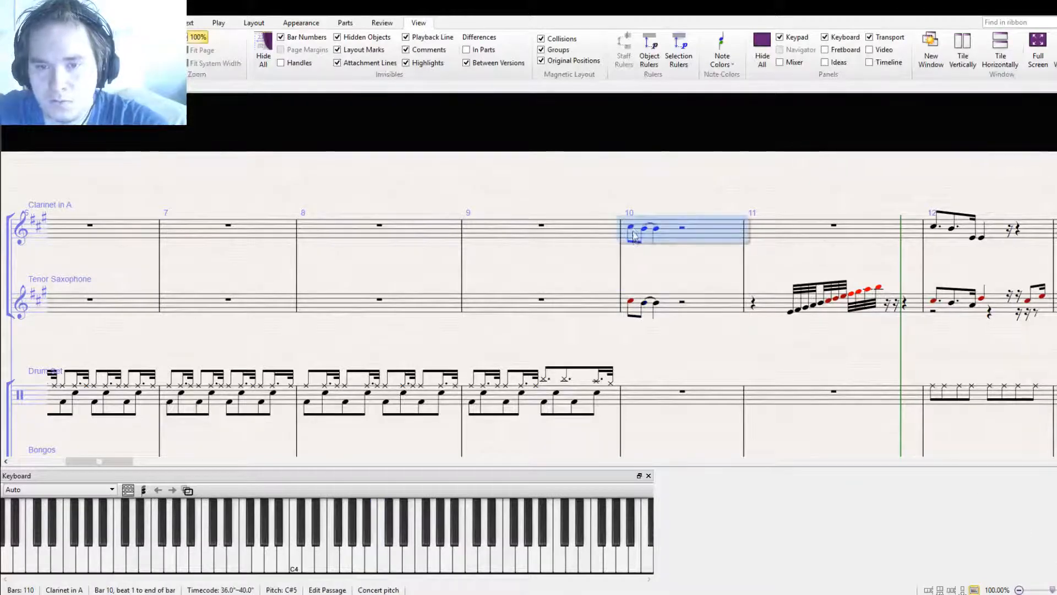
pyautogui.click(631, 228)
pyautogui.click(643, 226)
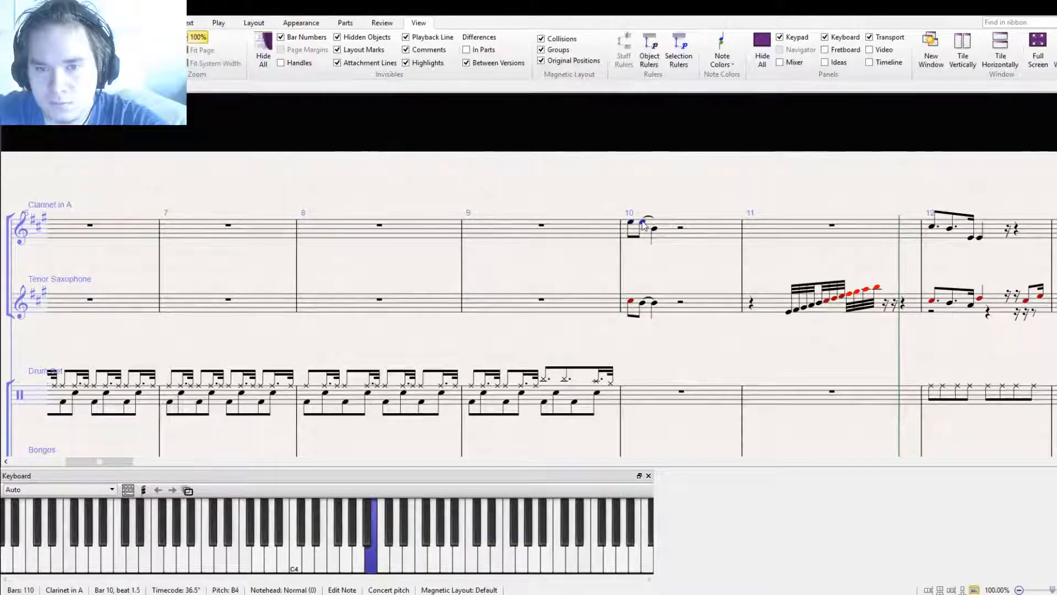
pyautogui.click(655, 223)
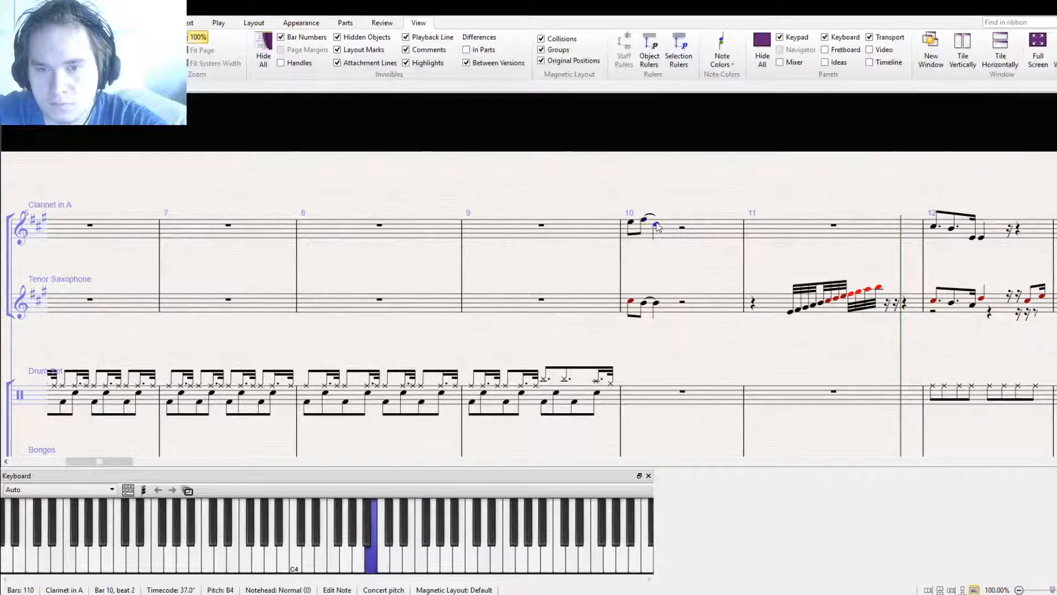
pyautogui.press('Escape')
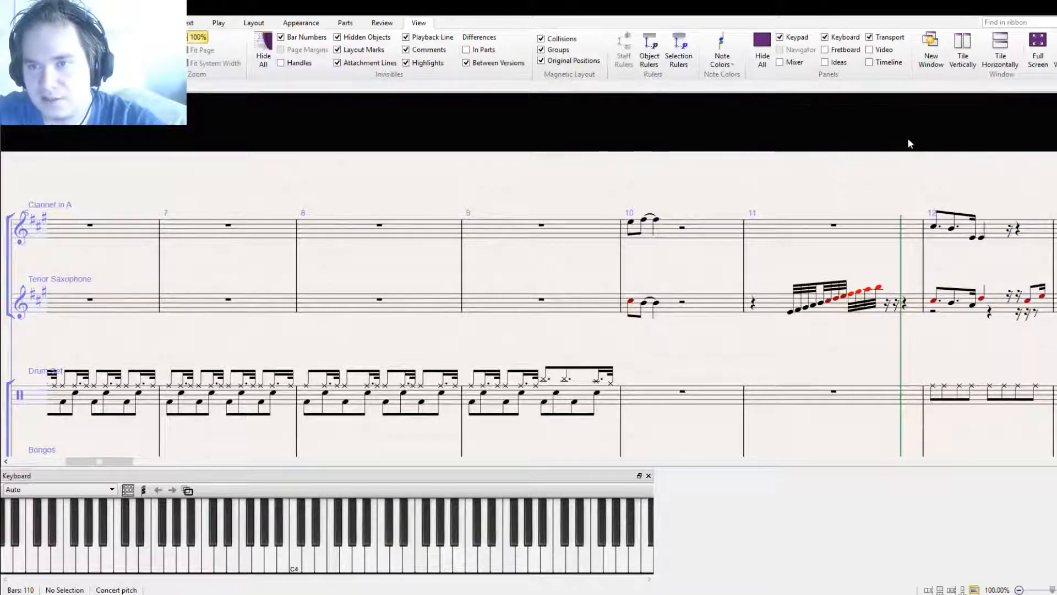
# Play the score from the beginning into bar 12 and move the playback position back to bar 9
pyautogui.hotkey('ctrl', '[')
pyautogui.press('space')
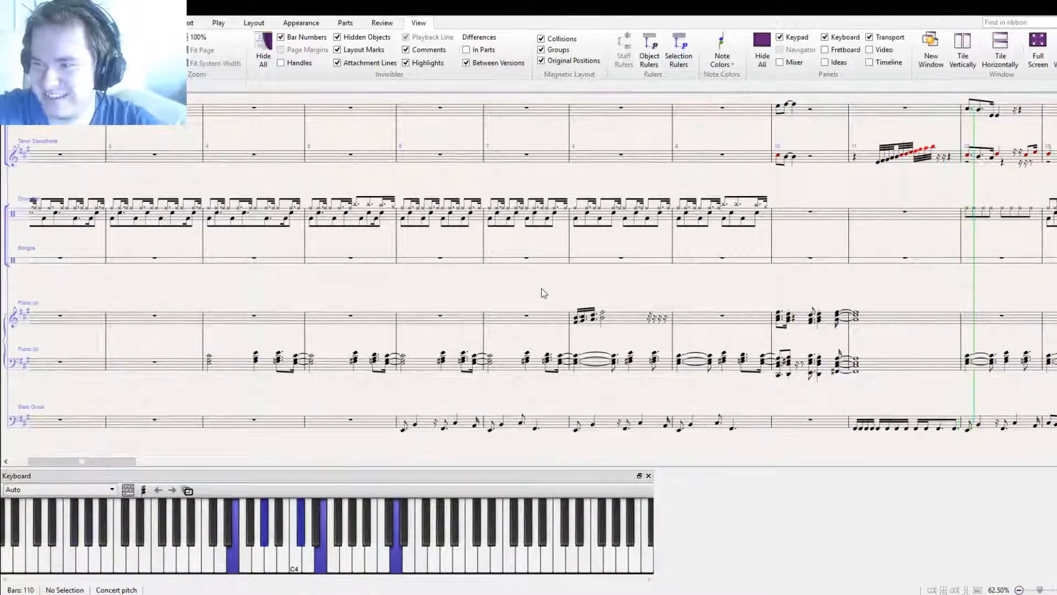
pyautogui.press('space')
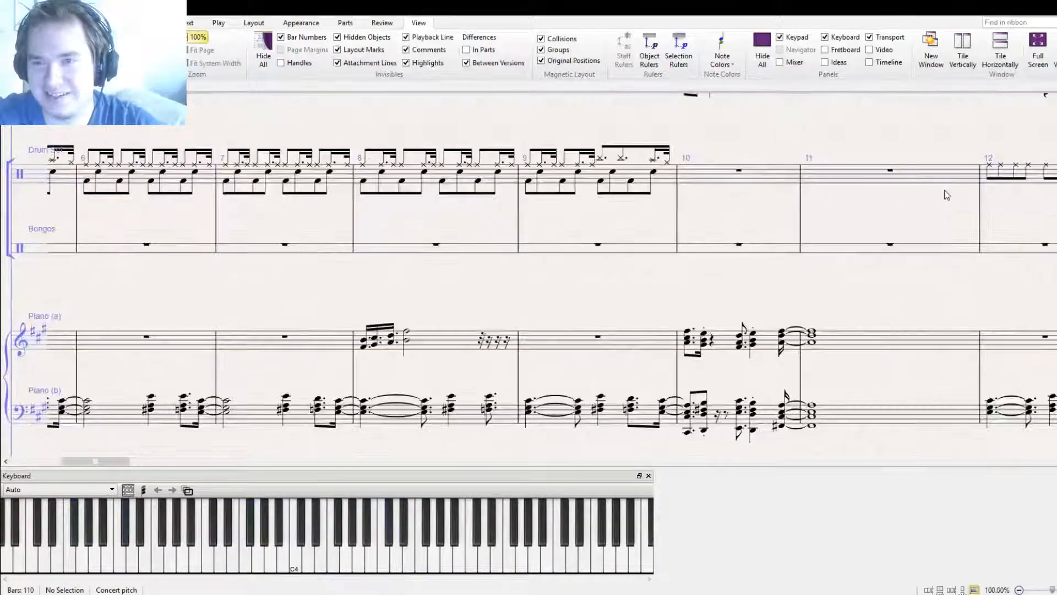
pyautogui.press('[')
pyautogui.press(']')
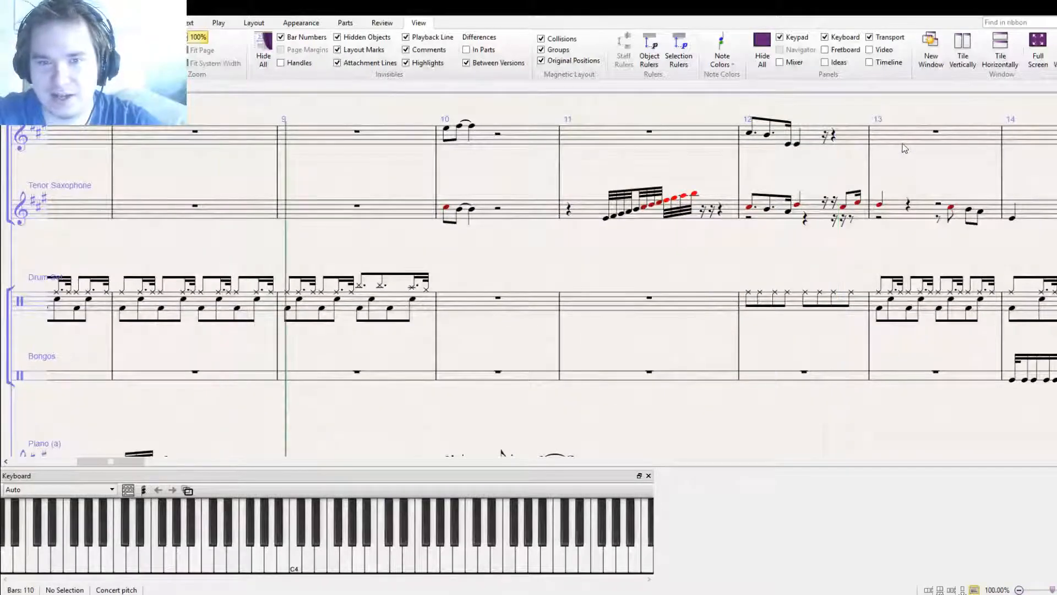
# Rewrite the Tenor Saxophone run in bar 11 as sixteenth notes E4, F#4 and G#4 from beat 2, followed by an A4 half note
pyautogui.click(606, 219)
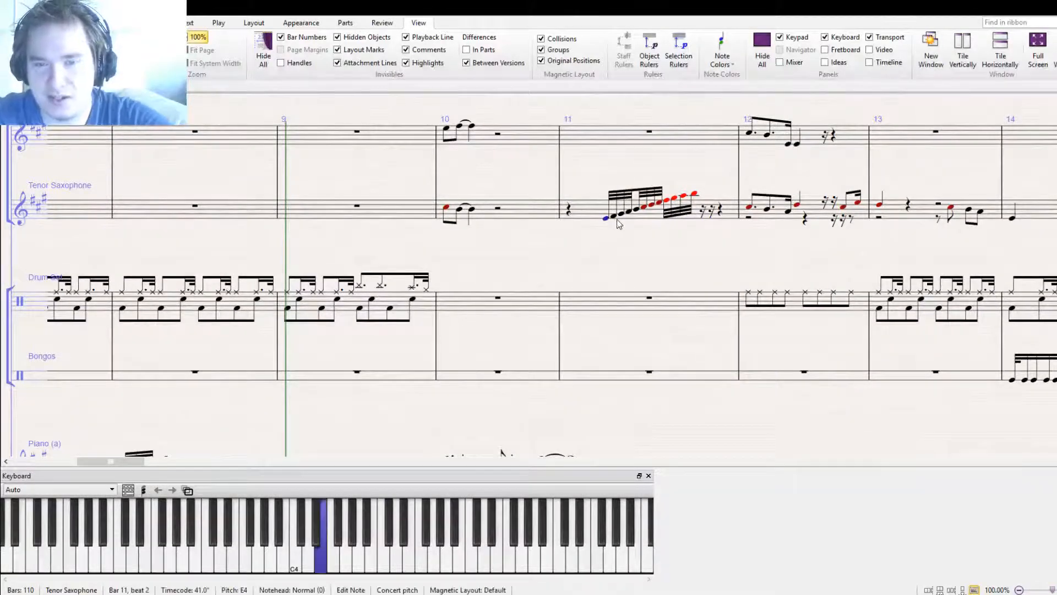
pyautogui.click(1027, 560)
pyautogui.click(615, 219)
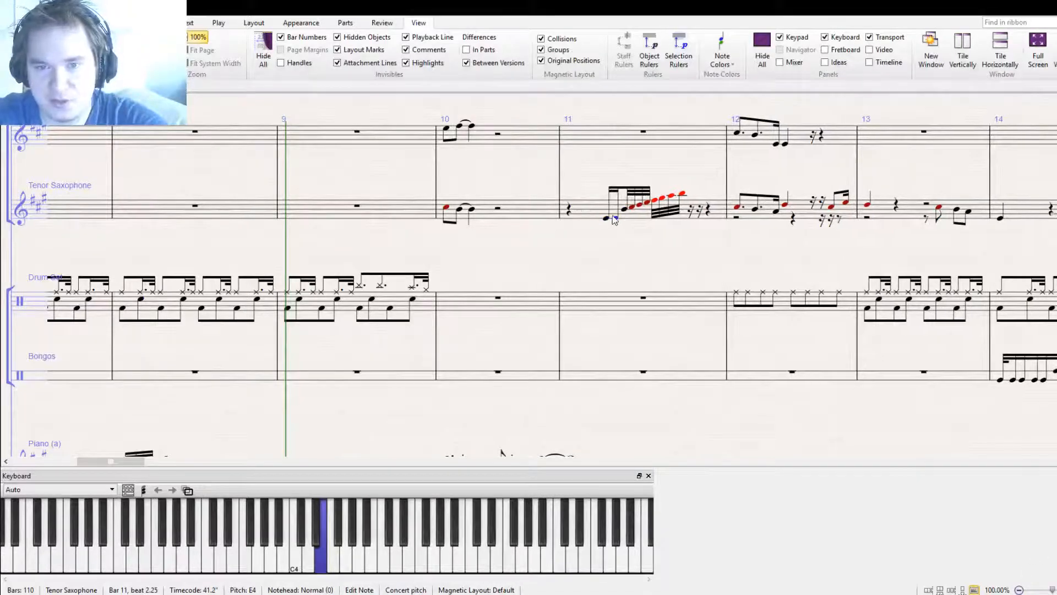
pyautogui.click(631, 207)
pyautogui.moveTo(624, 210); pyautogui.dragTo(625, 218)
pyautogui.press('2')
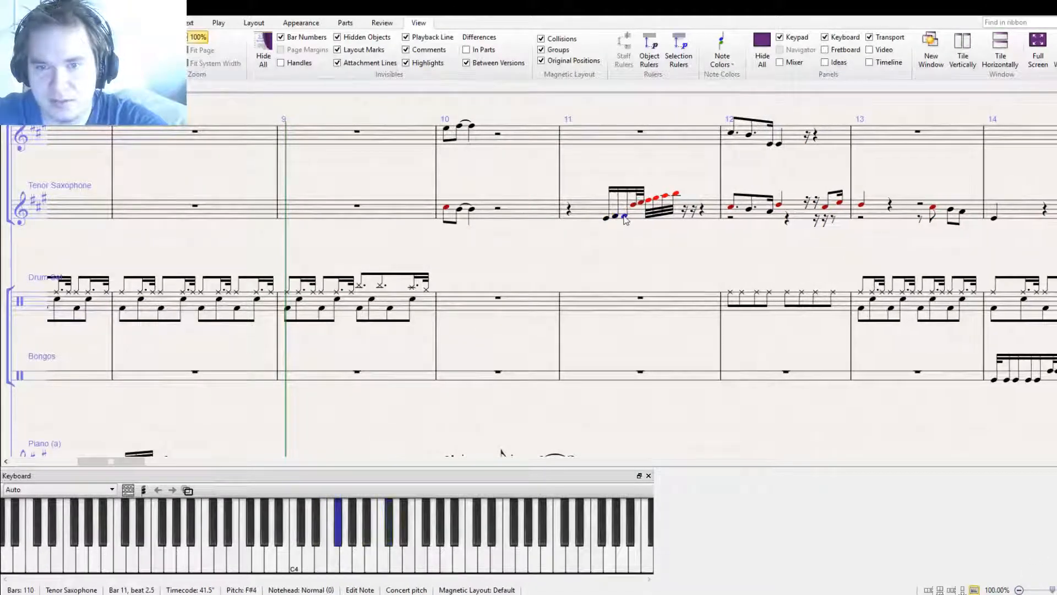
pyautogui.click(633, 215)
pyautogui.press('2')
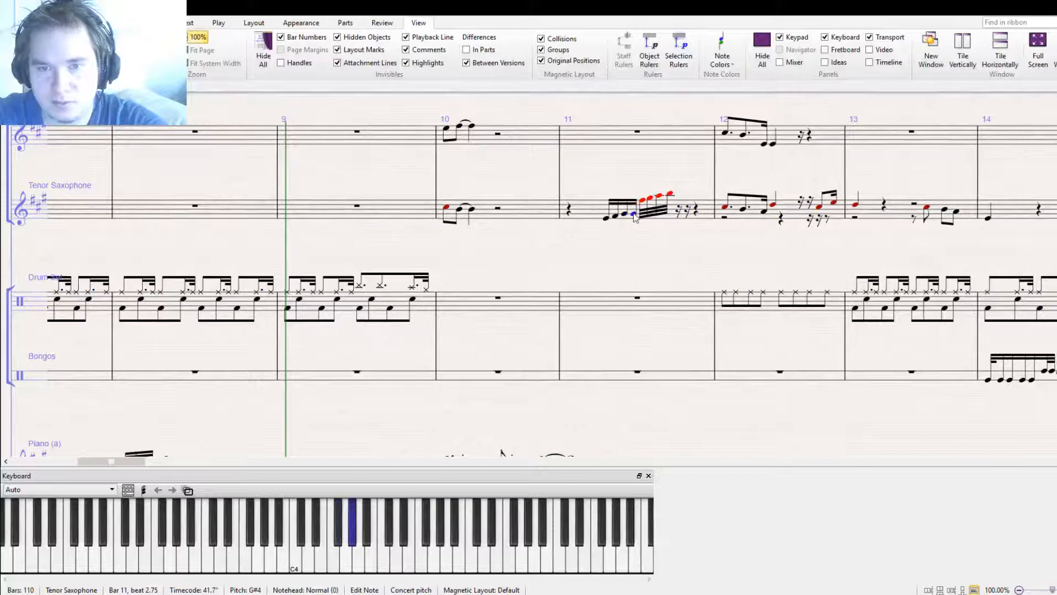
pyautogui.press('Up')
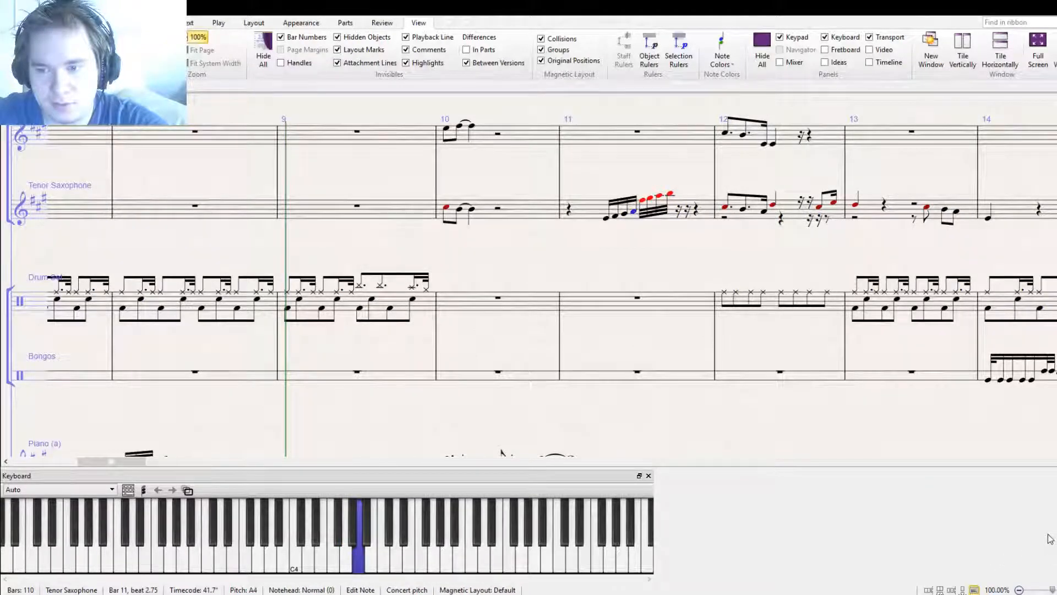
pyautogui.press('6')
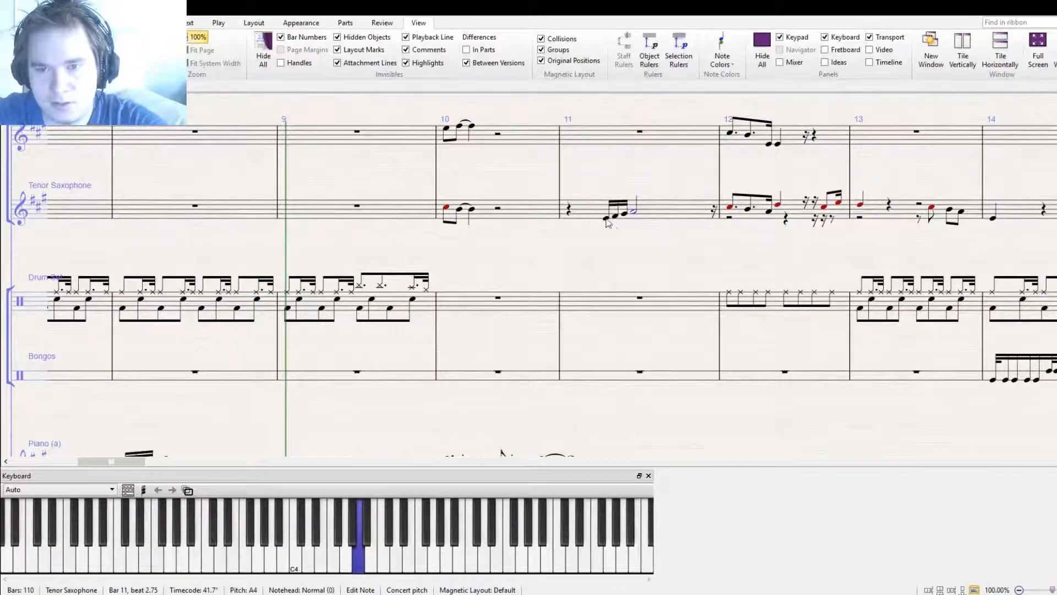
# Raise the four notes of the Tenor Saxophone phrase in bar 11 to G#4, A4, C#5 and B4
pyautogui.press('Left')
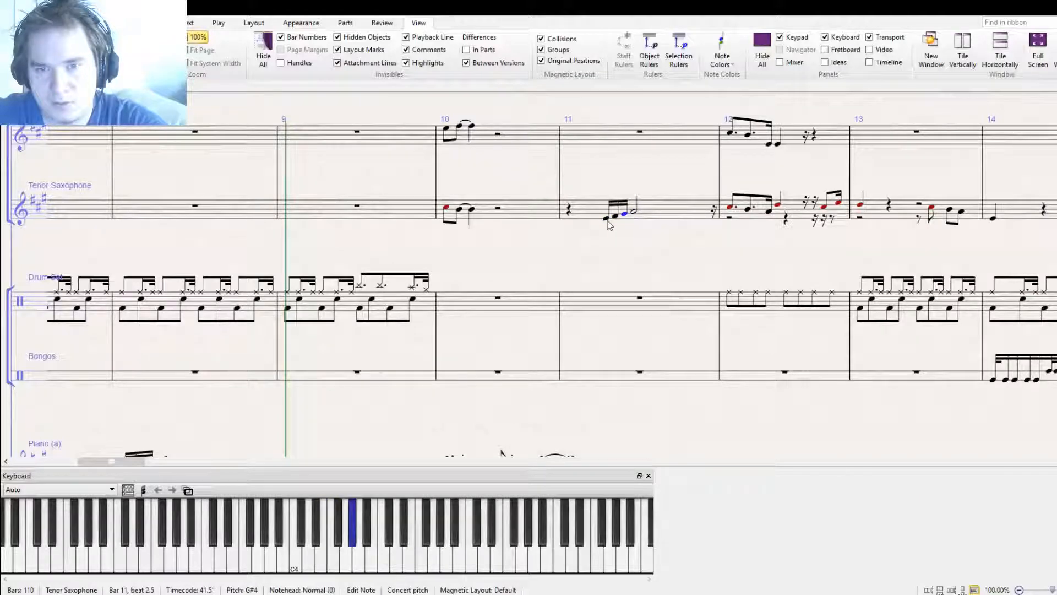
pyautogui.click(615, 216)
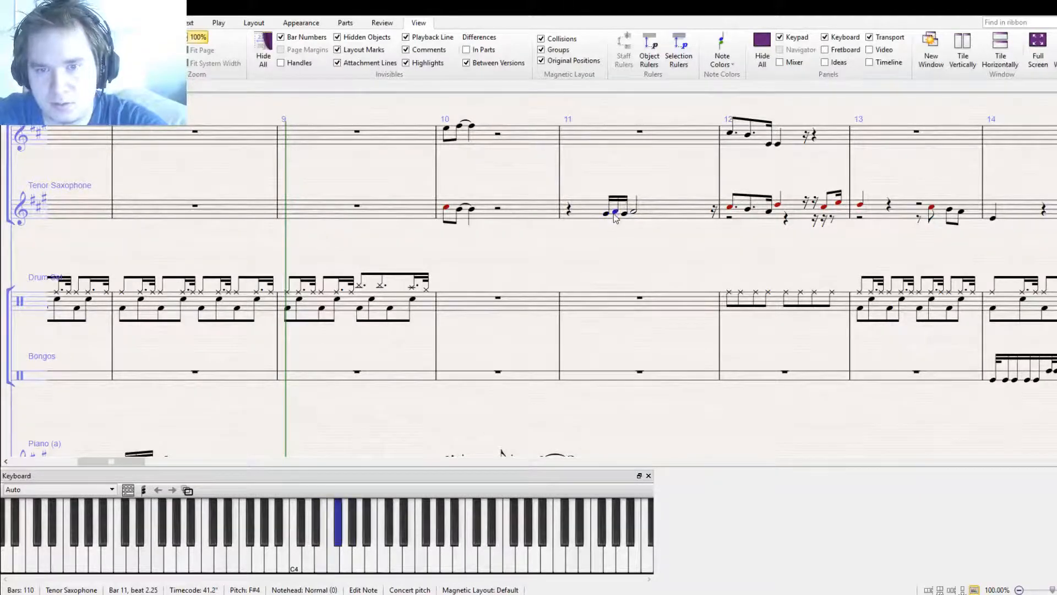
pyautogui.press('Right')
pyautogui.click(631, 214)
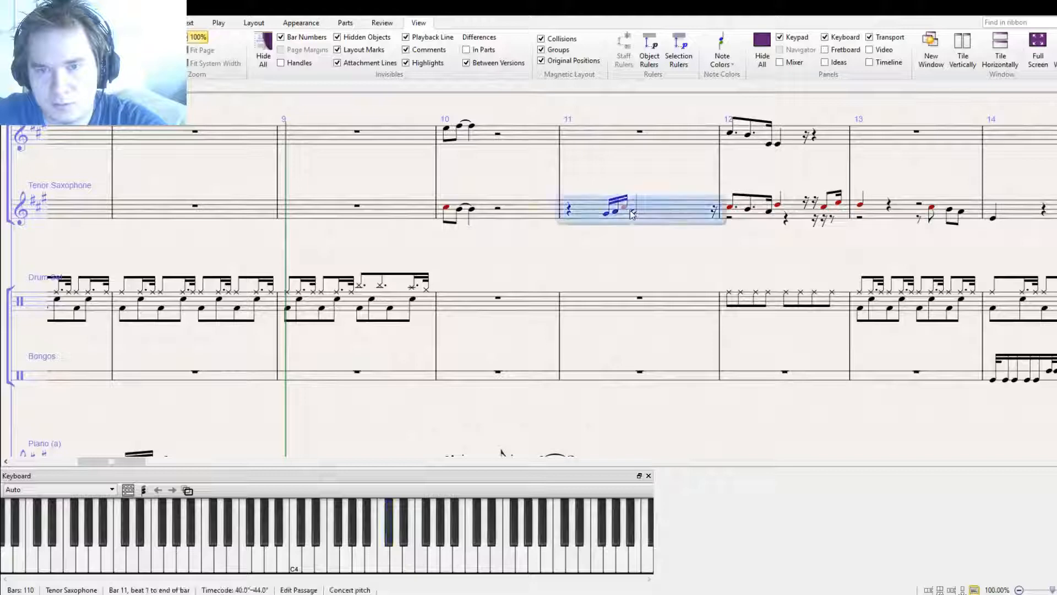
pyautogui.click(634, 212)
pyautogui.press('Up')
# Copy Tenor Saxophone bar 11 to the Clarinet staff and shorten the copied B4 on beat 2.75 to a quarter note
pyautogui.click(646, 210)
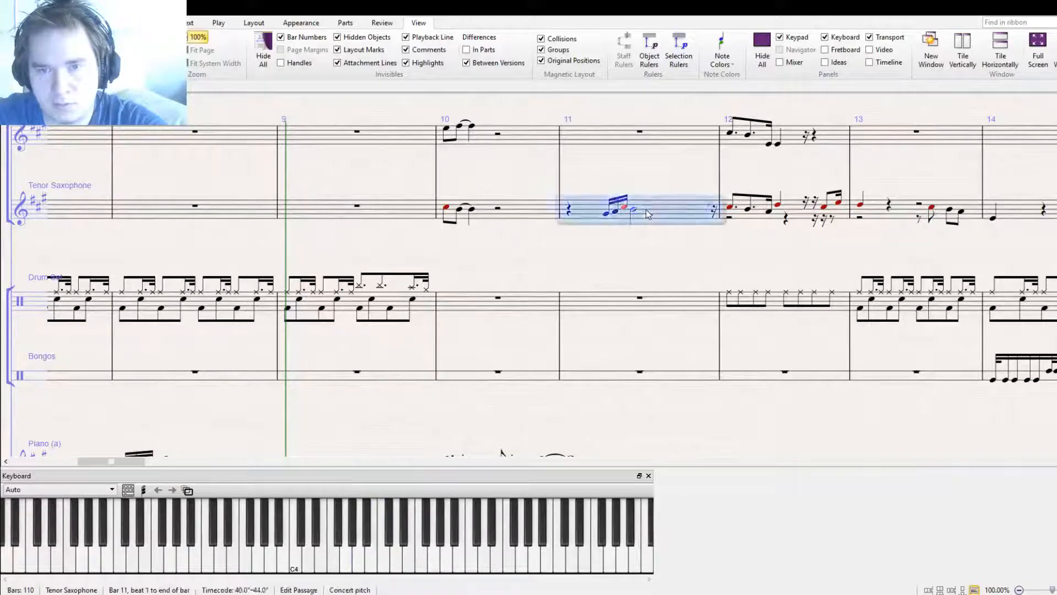
pyautogui.hotkey('ctrl', 'c')
pyautogui.click(611, 141)
pyautogui.hotkey('ctrl', 'v')
pyautogui.click(606, 140)
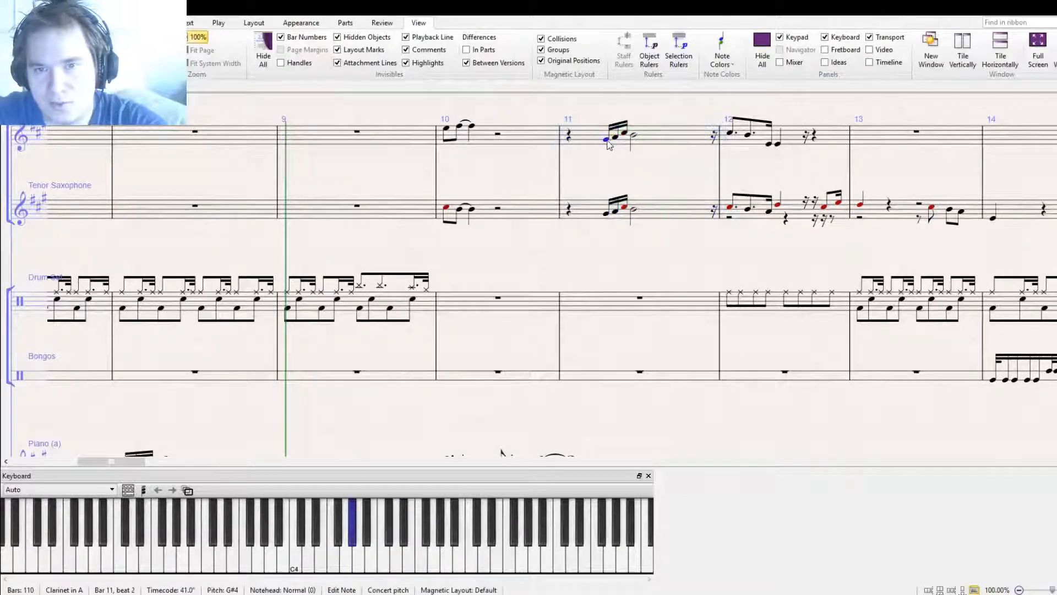
pyautogui.click(633, 138)
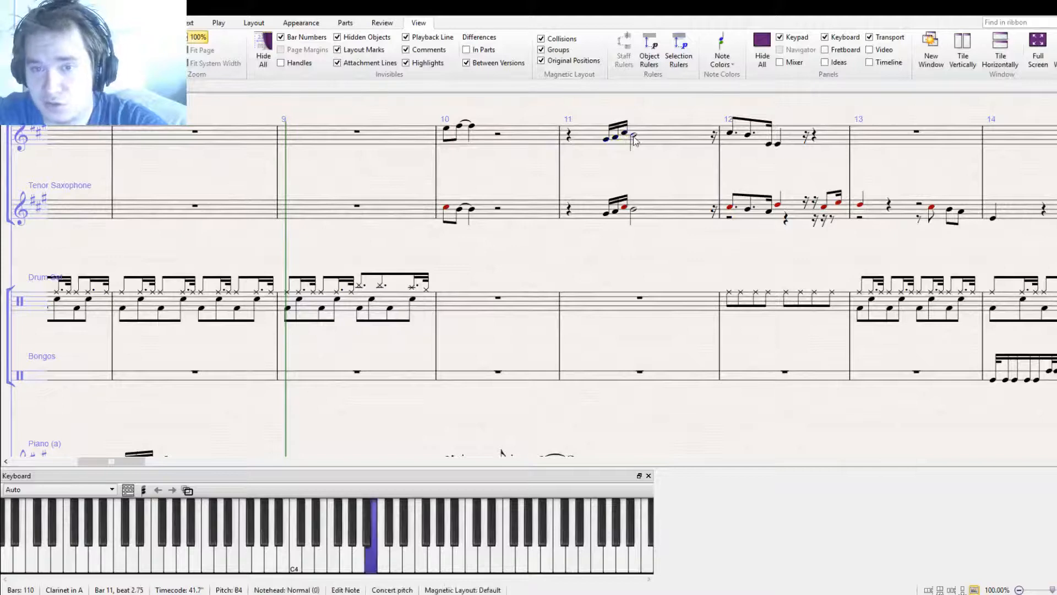
pyautogui.press('4')
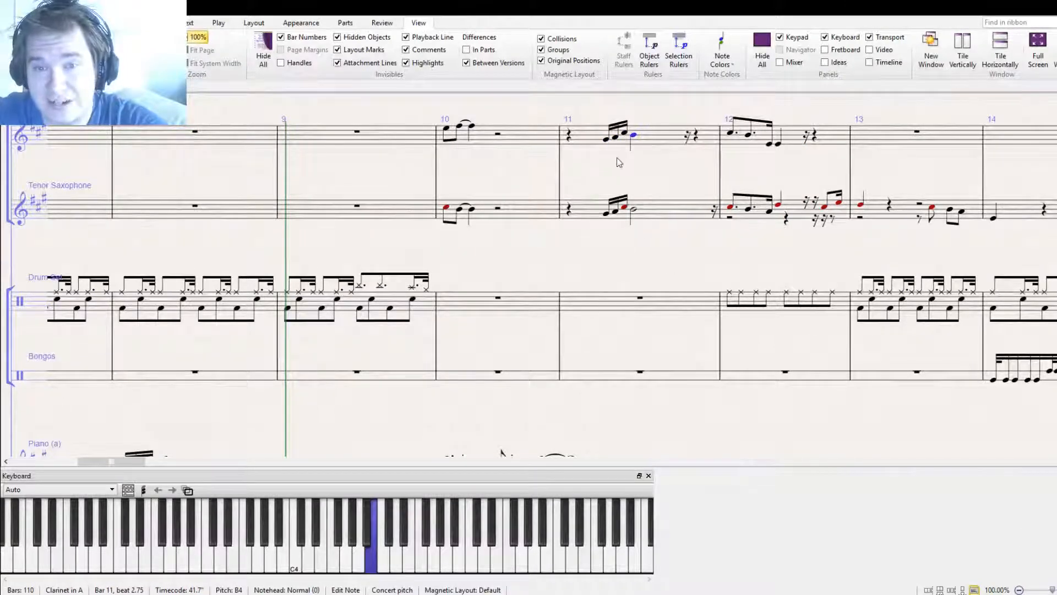
# Repeat the four-note Clarinet phrase in bar 11 from beat 2.75 and delete the three original sixteenth notes before it
pyautogui.click(606, 140)
pyautogui.keyDown('ctrl'); pyautogui.click(615, 137); pyautogui.keyUp('ctrl')
pyautogui.keyDown('ctrl'); pyautogui.click(625, 133); pyautogui.keyUp('ctrl')
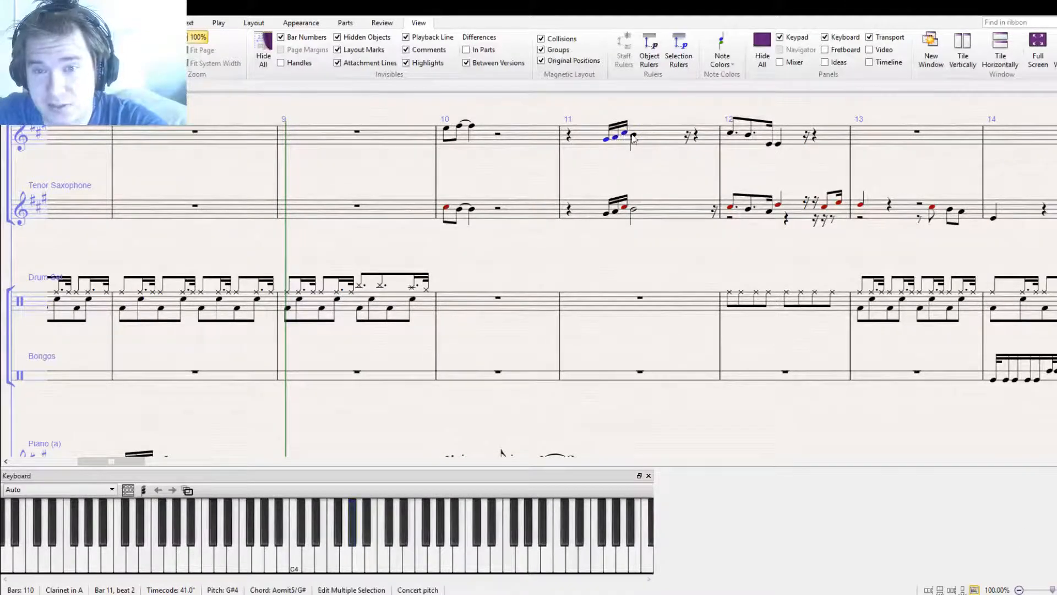
pyautogui.keyDown('ctrl'); pyautogui.click(633, 135); pyautogui.keyUp('ctrl')
pyautogui.press('r')
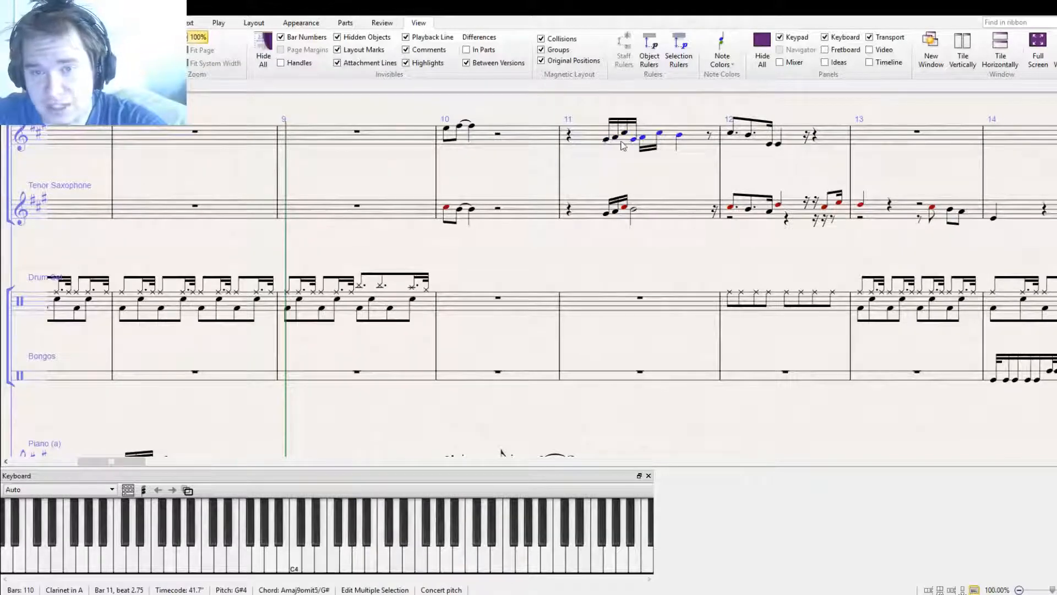
pyautogui.click(606, 140)
pyautogui.keyDown('ctrl'); pyautogui.click(616, 137); pyautogui.keyUp('ctrl')
pyautogui.keyDown('ctrl'); pyautogui.click(625, 133); pyautogui.keyUp('ctrl')
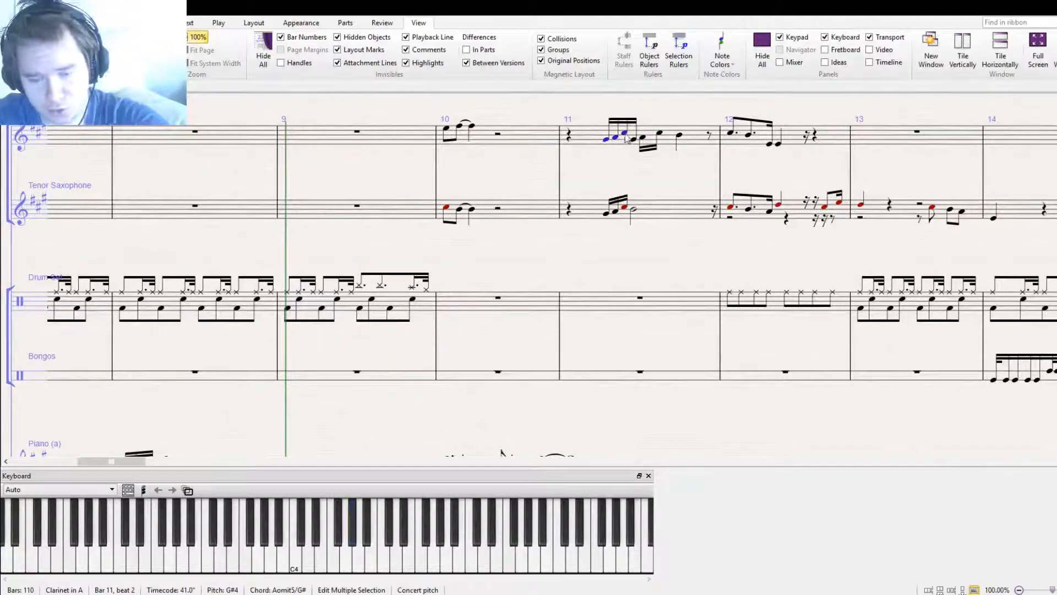
pyautogui.press('Delete')
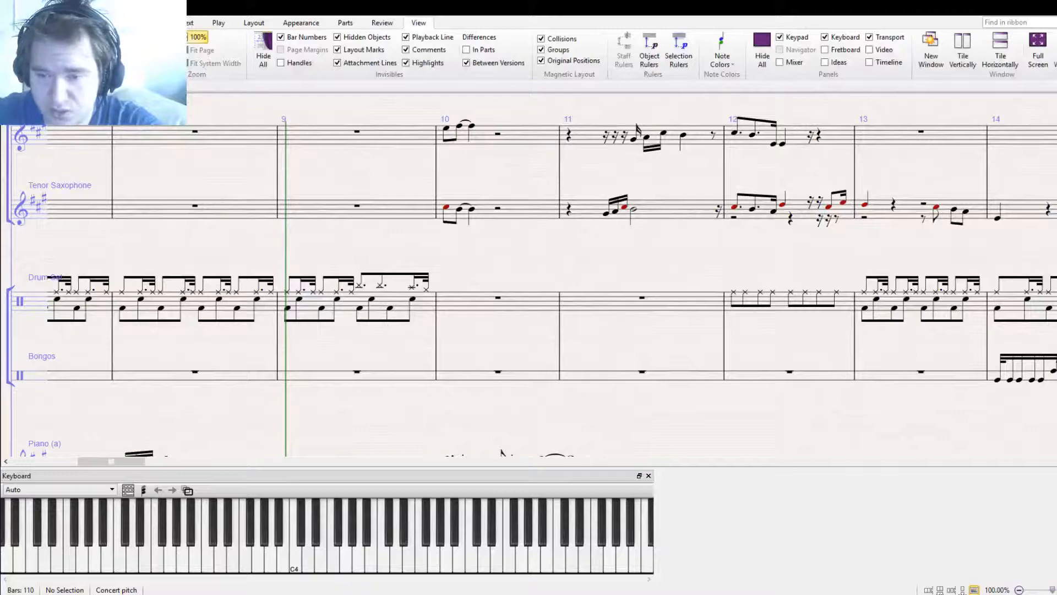
# Play the score from bar 6 through the break and stop in bar 12
pyautogui.moveTo(501, 227); pyautogui.dragTo(771, 176)
pyautogui.press('[')
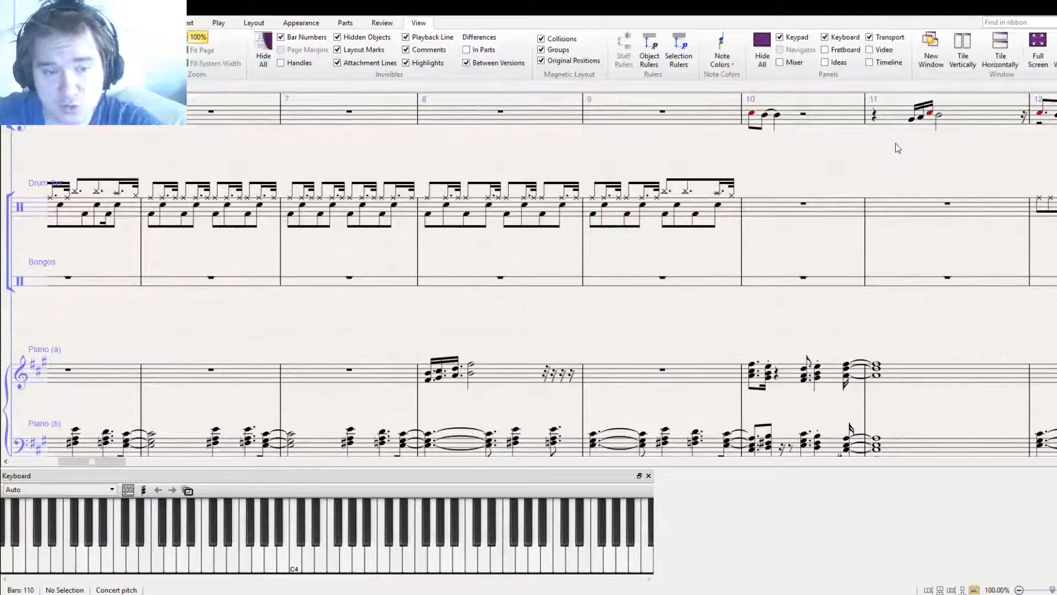
pyautogui.press(']')
pyautogui.press(']')
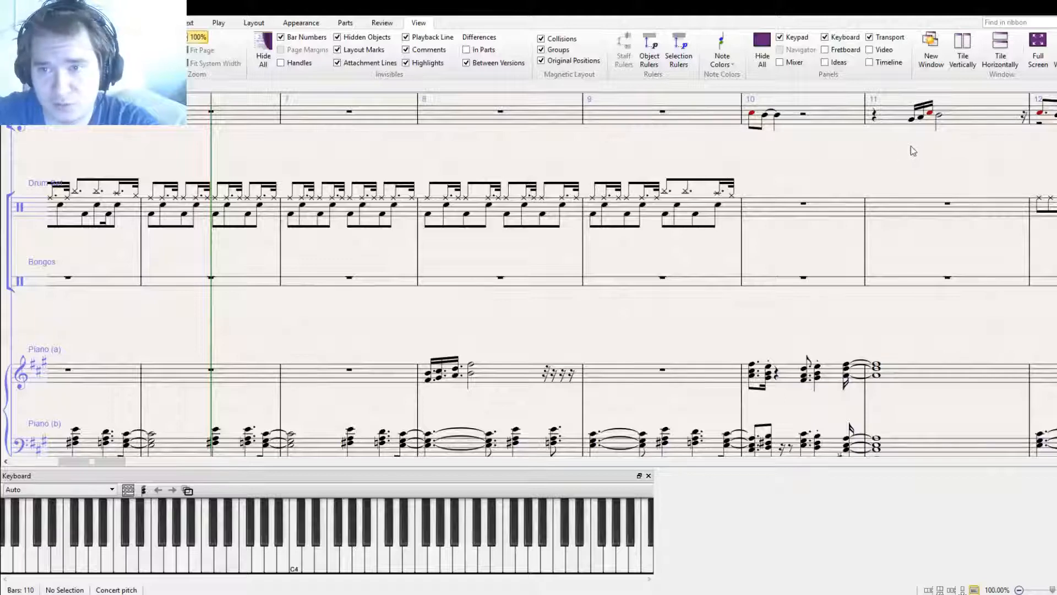
pyautogui.press('space')
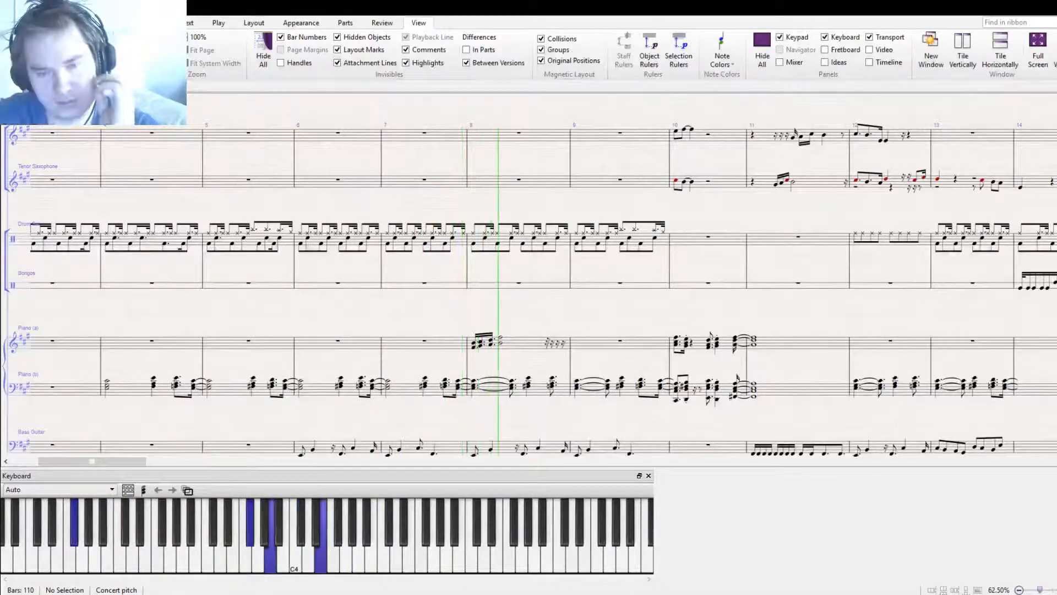
pyautogui.moveTo(707, 314); pyautogui.dragTo(603, 307)
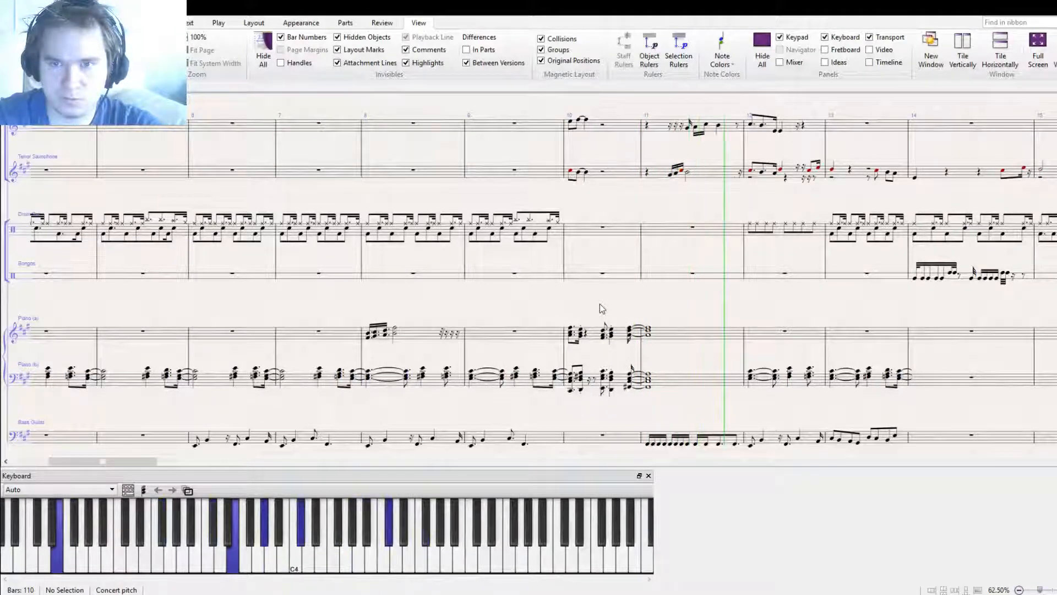
pyautogui.press('space')
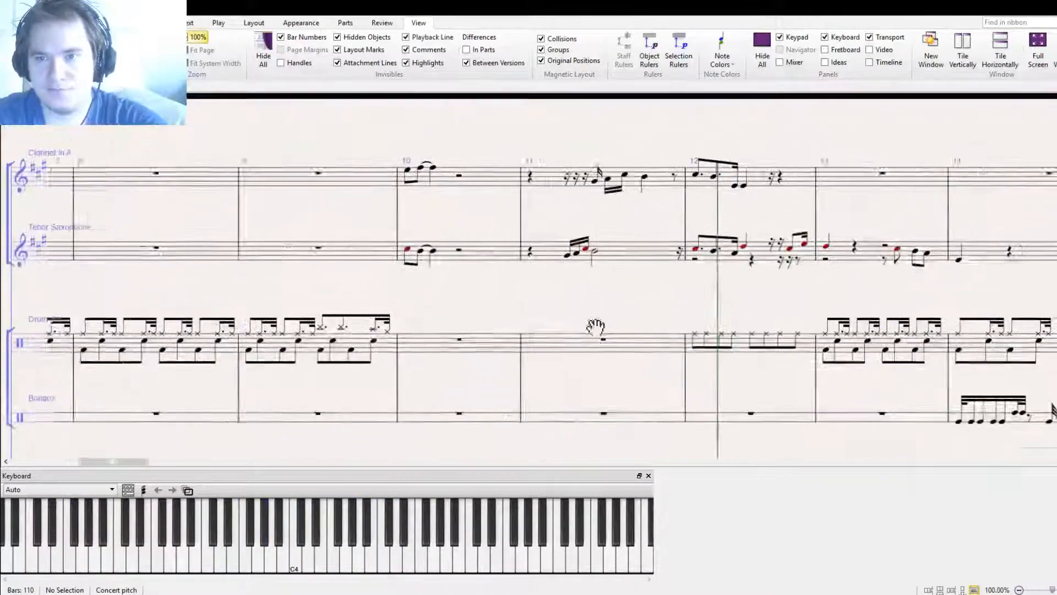
# Compare the Tenor Saxophone and Clarinet notes in bar 11 and raise the Clarinet note on beat 3.5 to E5
pyautogui.click(573, 273)
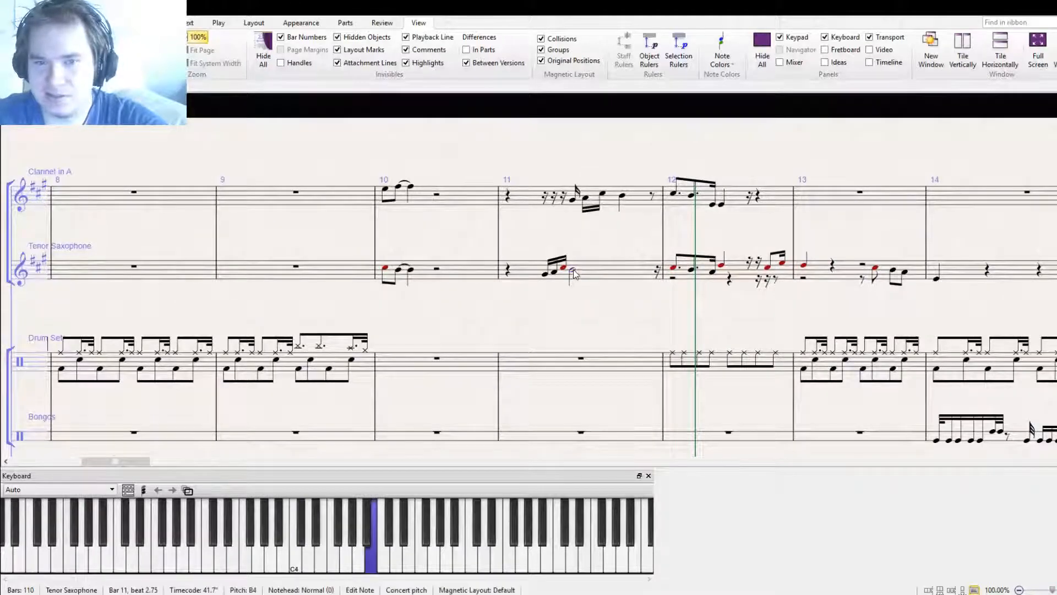
pyautogui.click(574, 200)
pyautogui.click(602, 195)
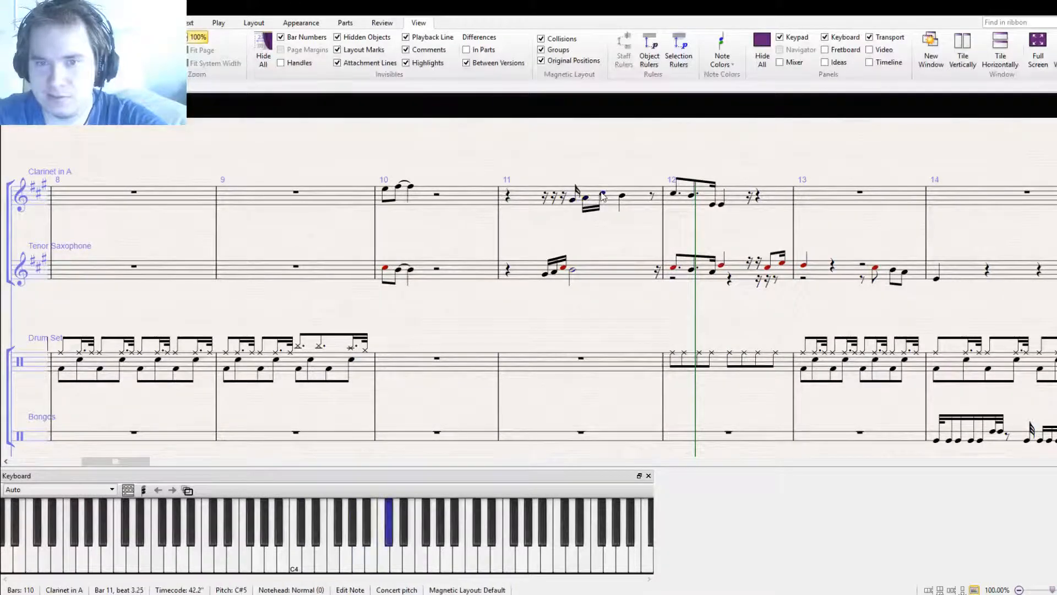
pyautogui.click(628, 200)
pyautogui.click(623, 194)
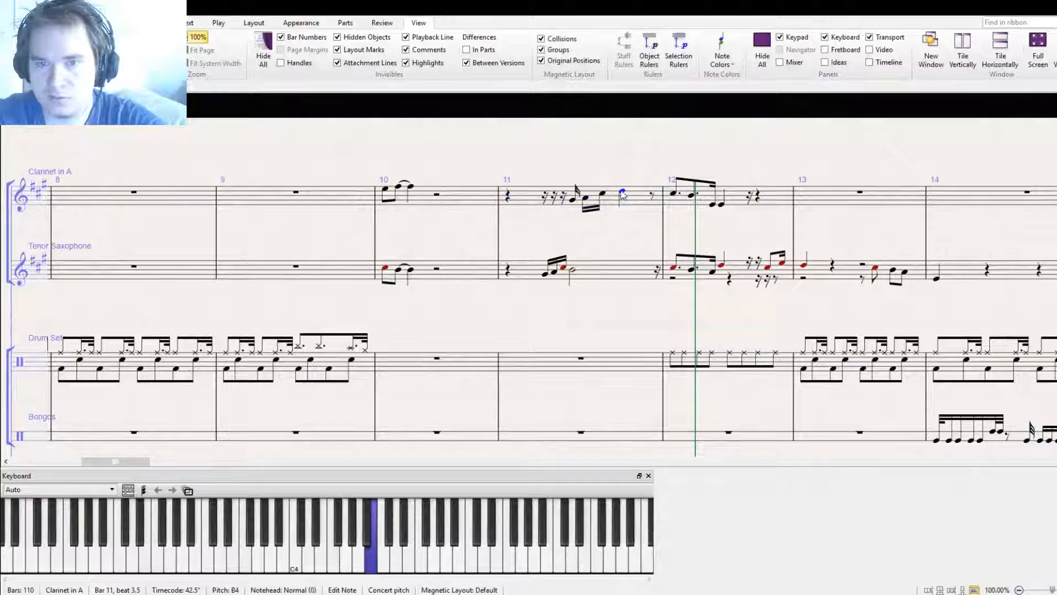
pyautogui.press('Up')
pyautogui.press('Up')
pyautogui.press('Up')
# Raise the Clarinet harmony in bar 11 further, with E5 on beat 3.25 and F#5 on beat 3.5
pyautogui.click(572, 199)
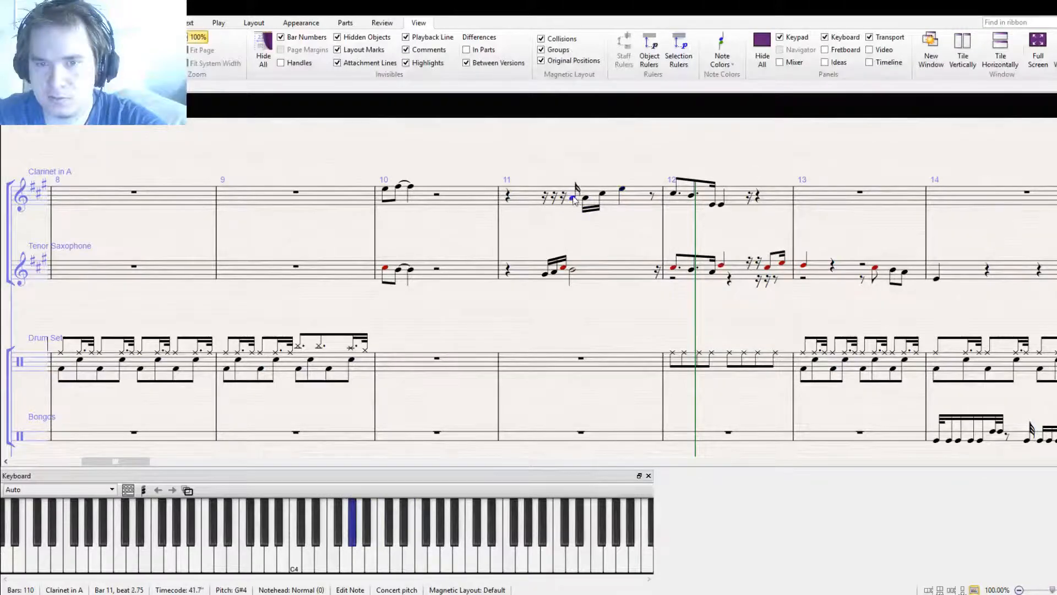
pyautogui.click(587, 198)
pyautogui.click(603, 196)
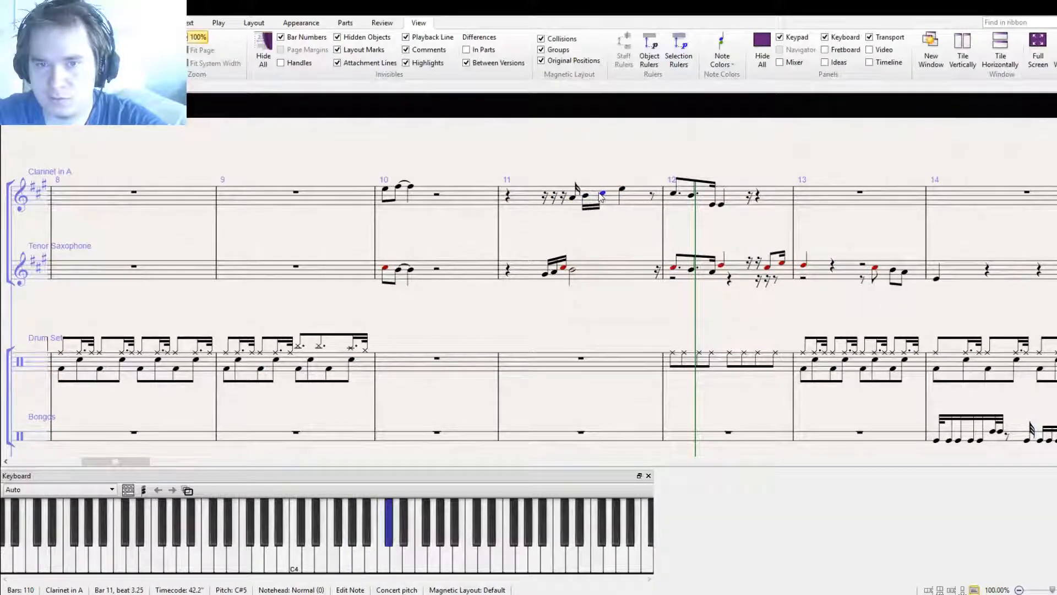
pyautogui.press('Up')
pyautogui.press('Up')
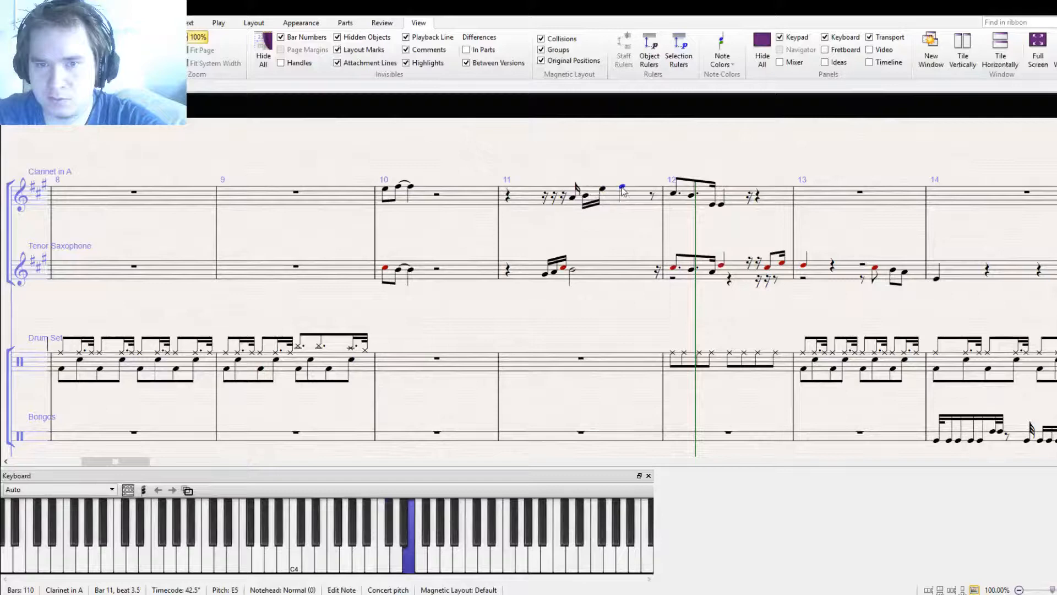
pyautogui.click(622, 192)
pyautogui.click(572, 272)
pyautogui.click(622, 188)
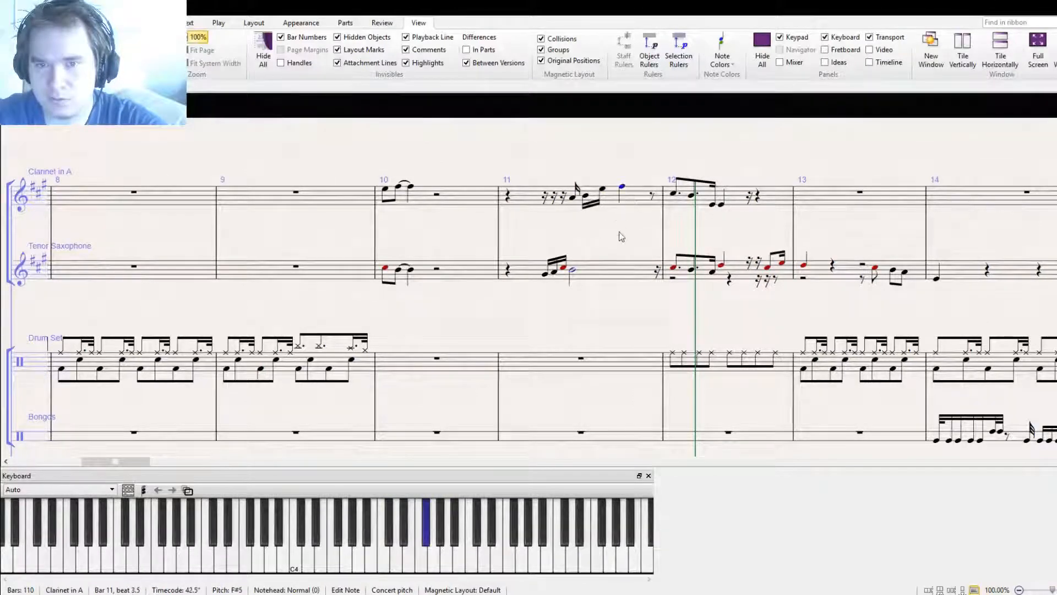
pyautogui.click(618, 241)
# Rewind the playback position and play the passage through the bars 10 and 11 break, stopping in bar 13
pyautogui.press('[')
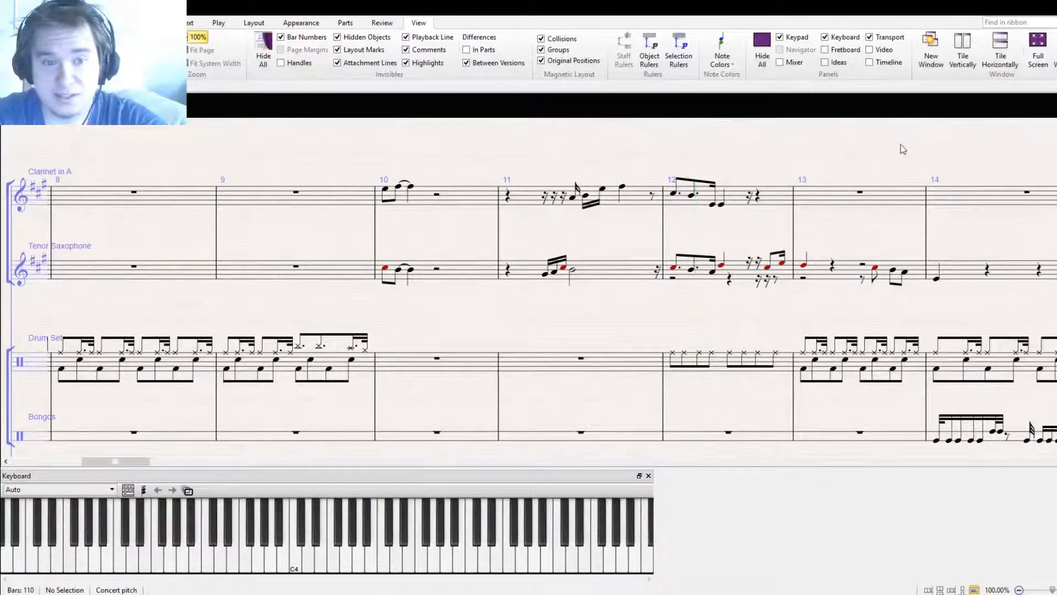
pyautogui.press('space')
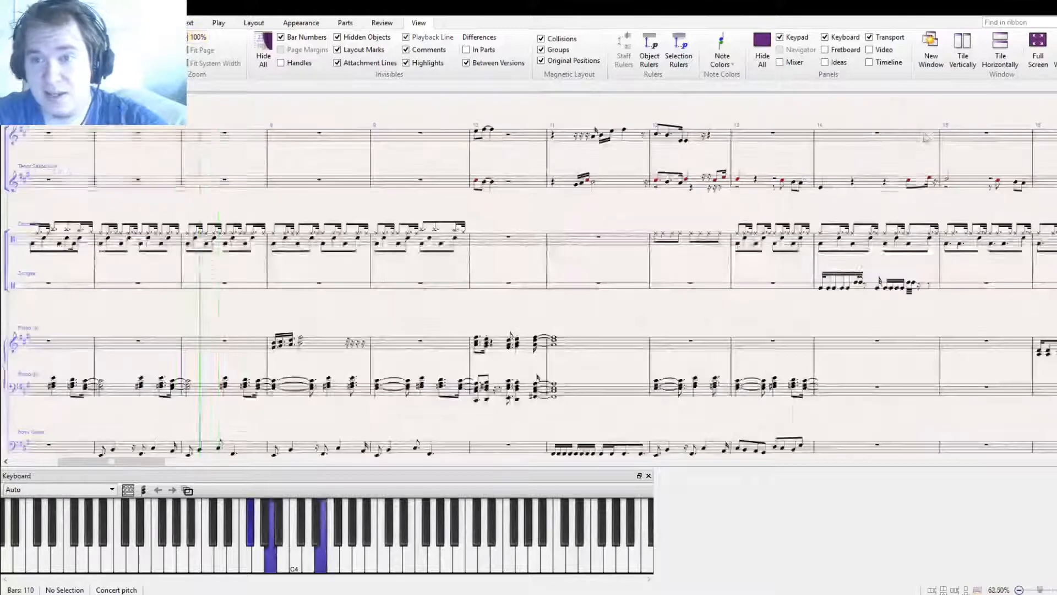
pyautogui.click(780, 63)
pyautogui.moveTo(60, 473); pyautogui.dragTo(82, 460)
pyautogui.click(427, 344)
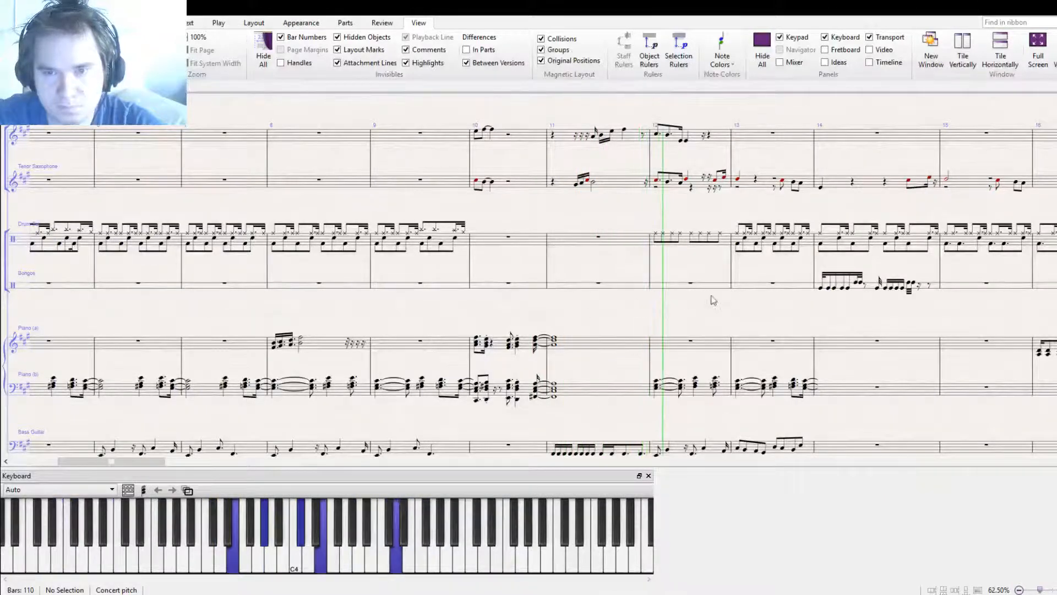
pyautogui.moveTo(710, 297); pyautogui.dragTo(538, 289)
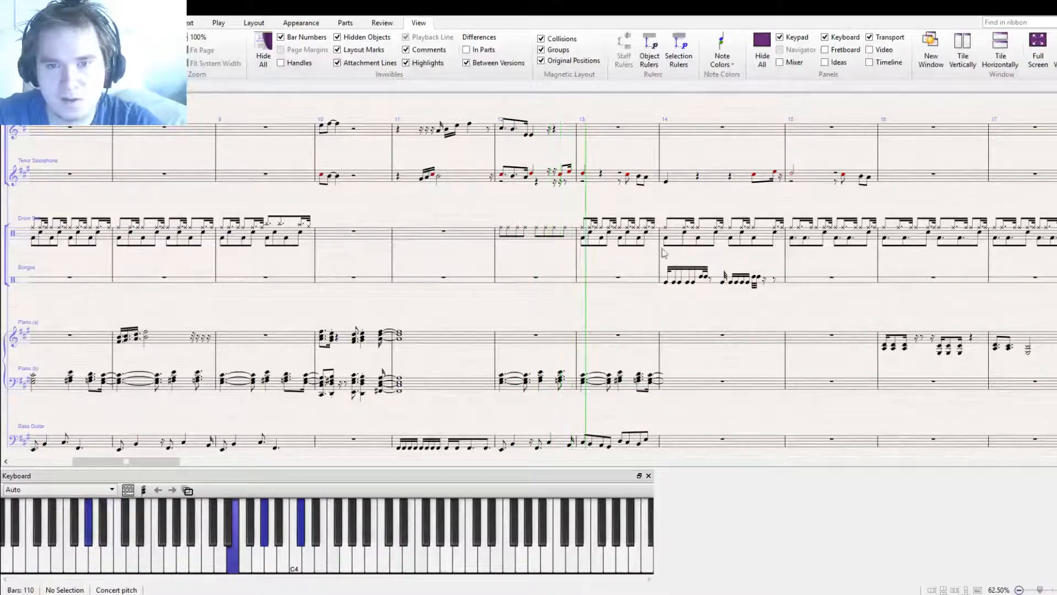
pyautogui.press('space')
# Select the Tenor Saxophone passage in bar 13
pyautogui.moveTo(633, 129); pyautogui.dragTo(606, 189)
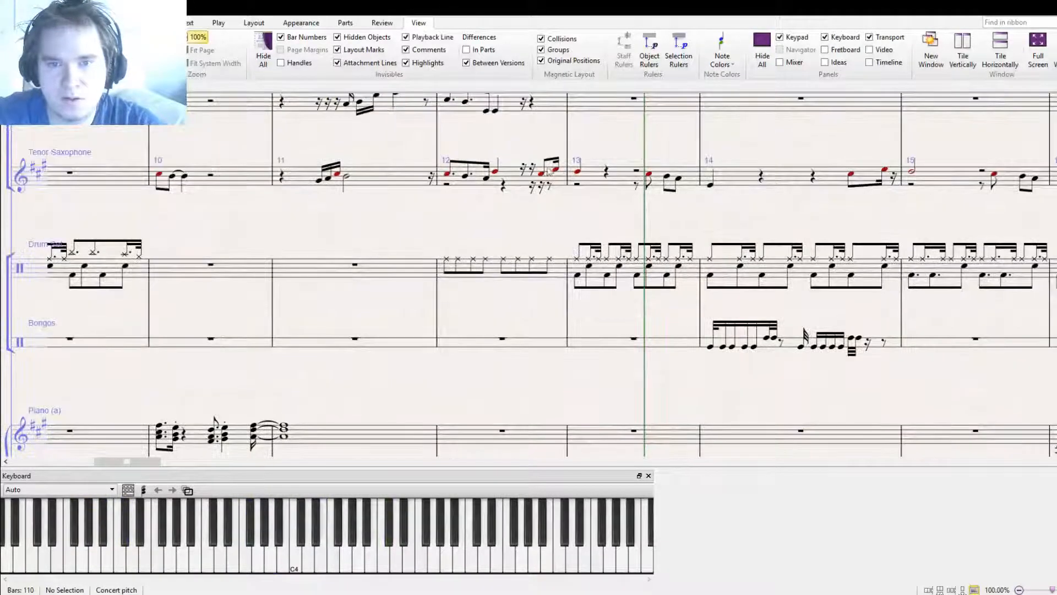
pyautogui.click(543, 173)
pyautogui.click(583, 178)
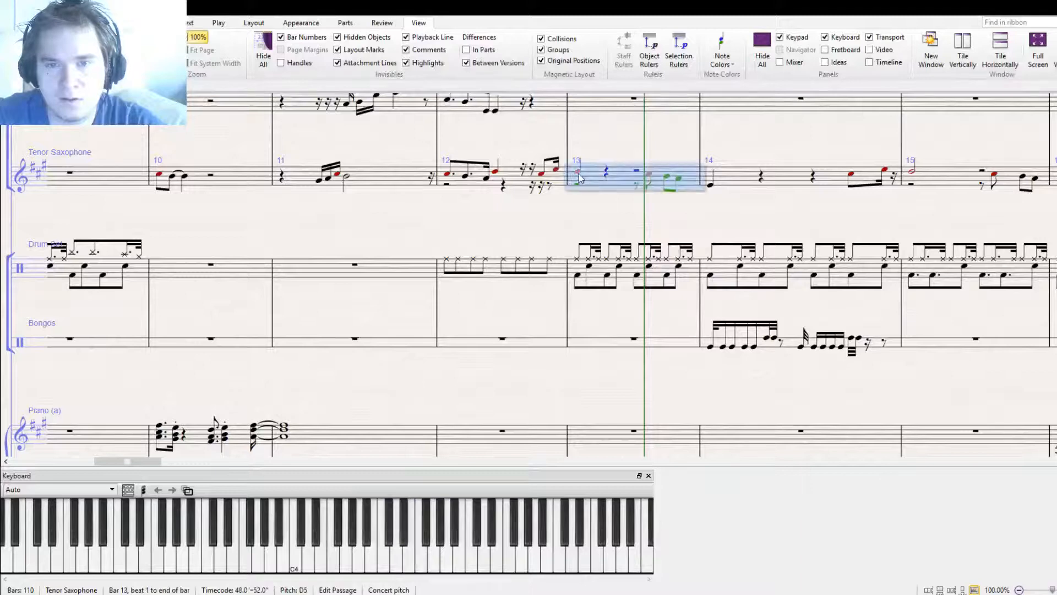
# Audition the tenor saxophone notes in bar 13 and play the score back from that bar
pyautogui.click(580, 177)
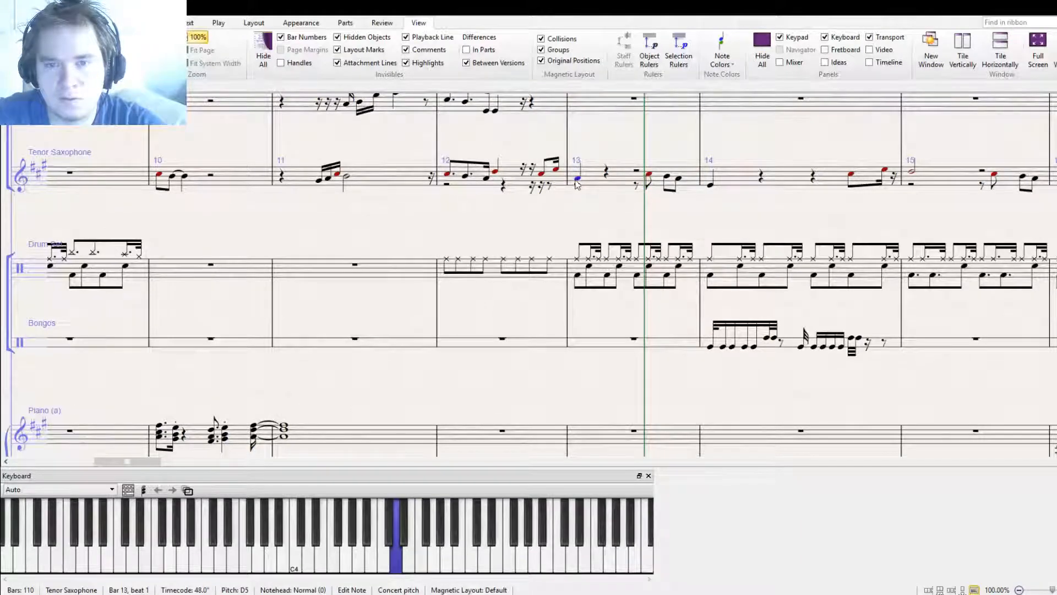
pyautogui.click(649, 175)
pyautogui.click(667, 177)
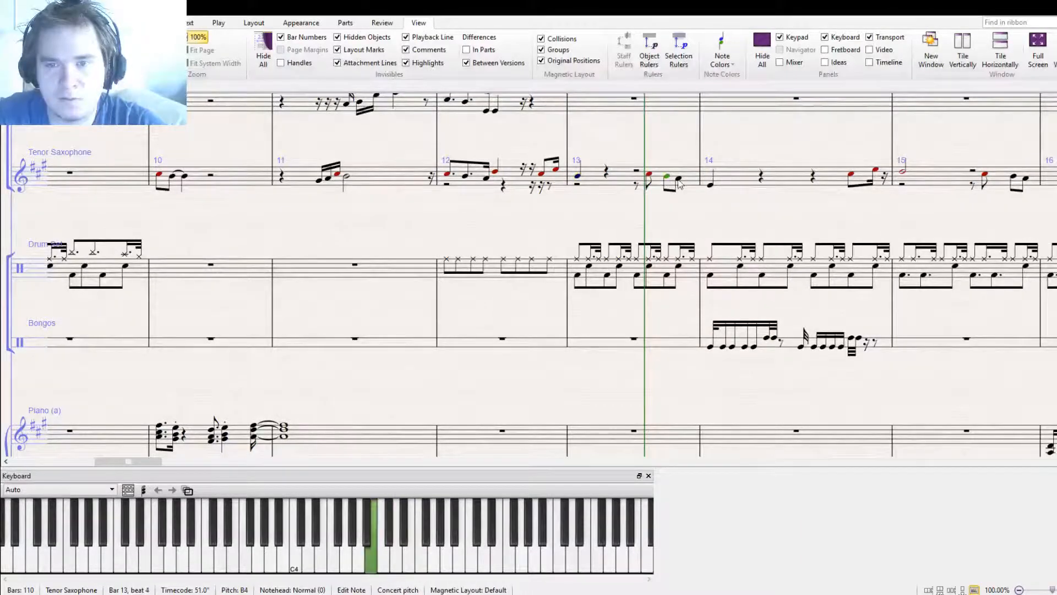
pyautogui.click(678, 179)
pyautogui.click(635, 208)
pyautogui.press(']')
pyautogui.press('[')
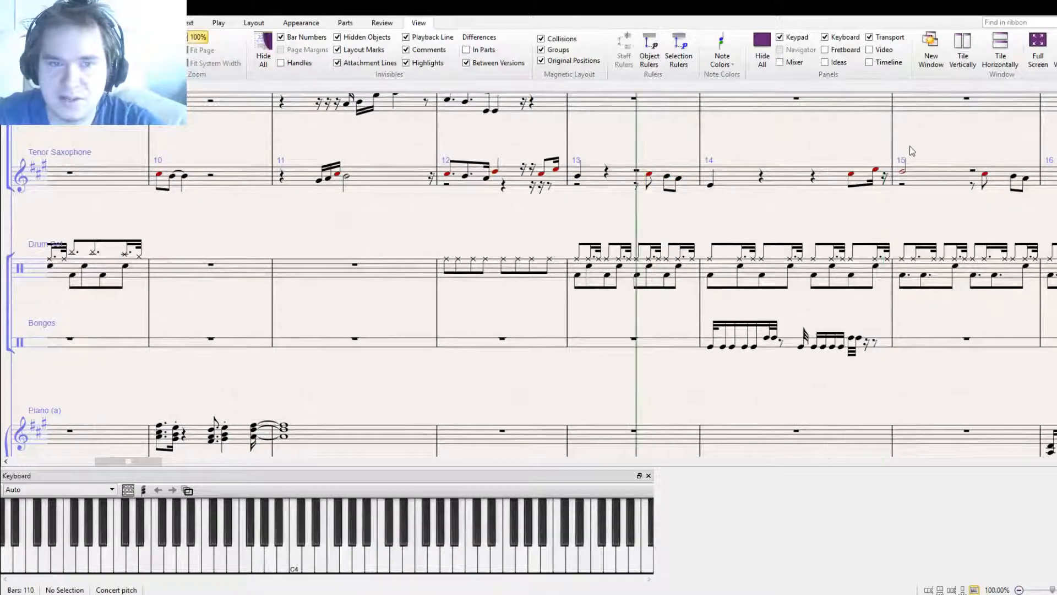
pyautogui.press('space')
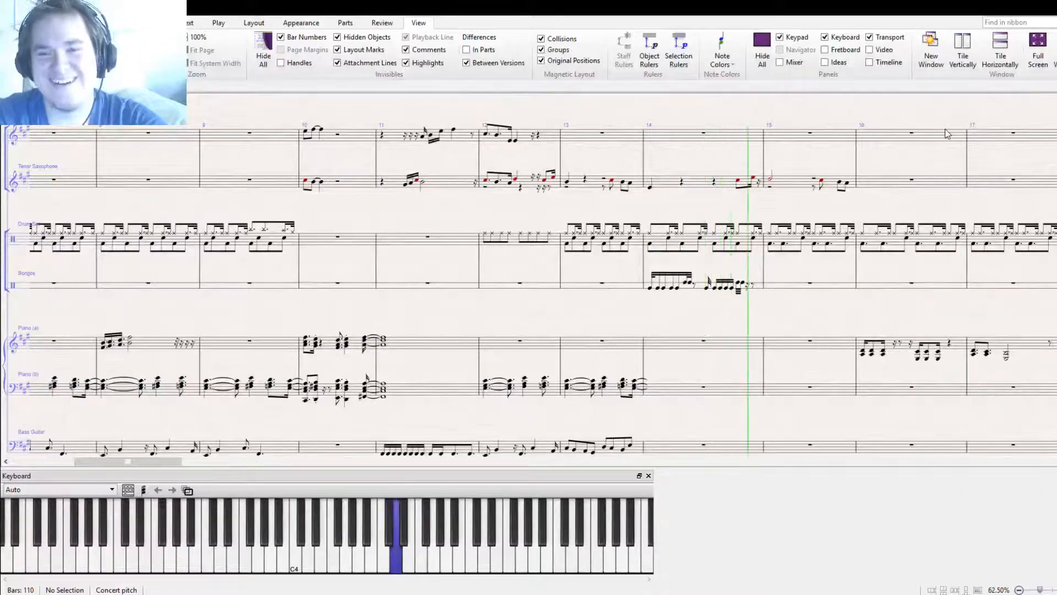
pyautogui.press('space')
# Copy the bongo pattern from bar 14 into bar 15
pyautogui.click(796, 299)
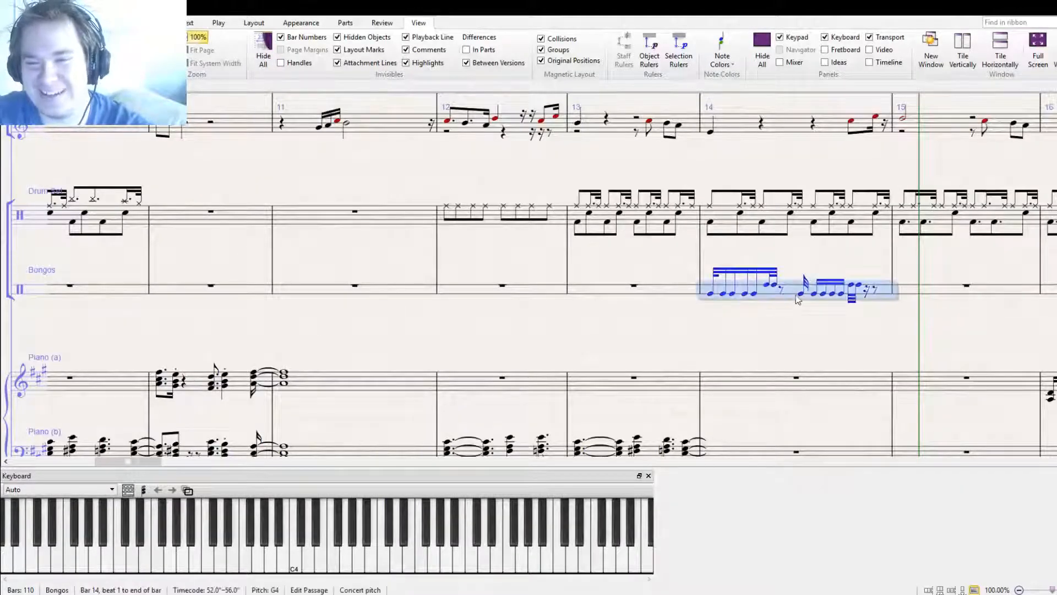
pyautogui.keyDown('alt'); pyautogui.click(950, 294); pyautogui.keyUp('alt')
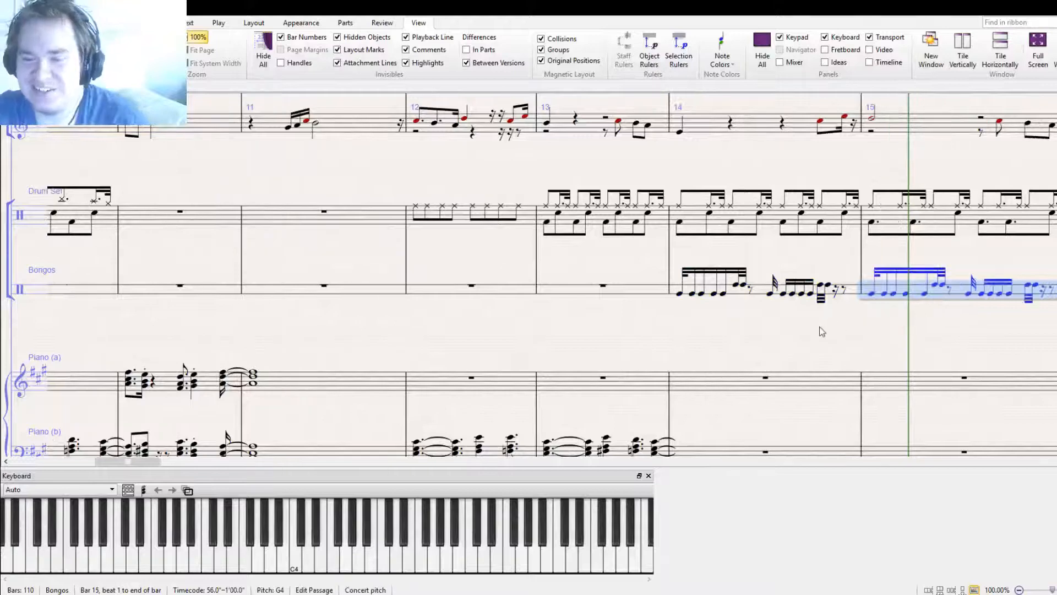
pyautogui.press('Escape')
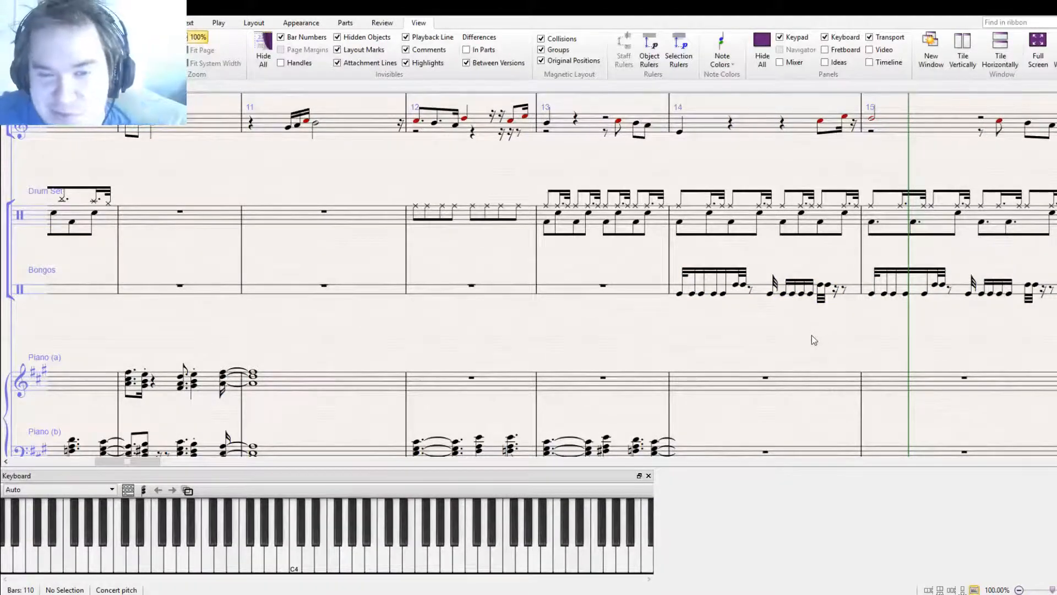
# Copy the drum set part of bars 8–9 over bars 13–14 and again over bars 15–16
pyautogui.moveTo(434, 345); pyautogui.dragTo(933, 355)
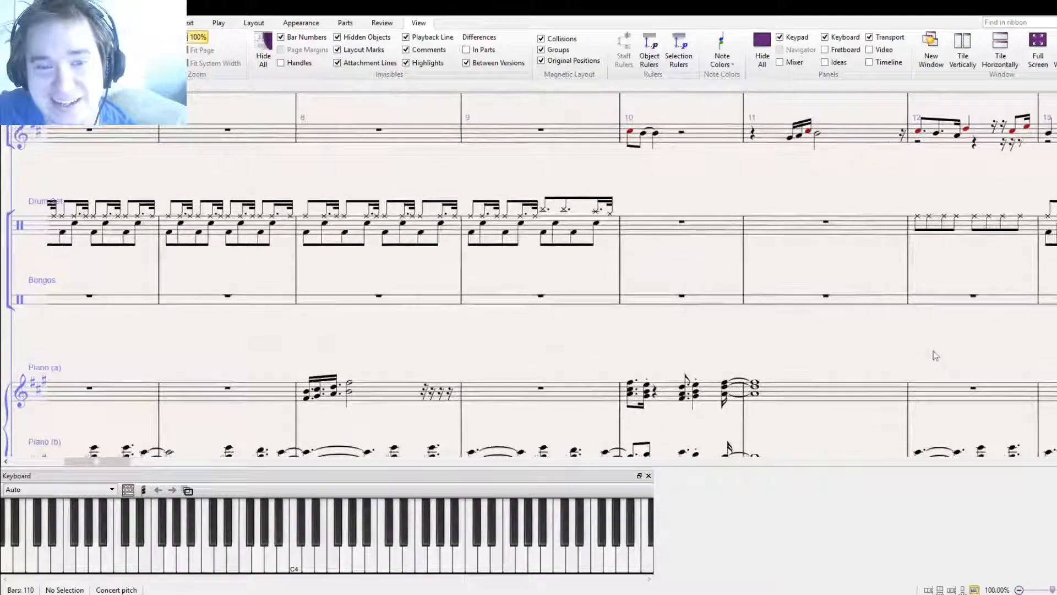
pyautogui.click(535, 238)
pyautogui.keyDown('shift'); pyautogui.click(414, 234); pyautogui.keyUp('shift')
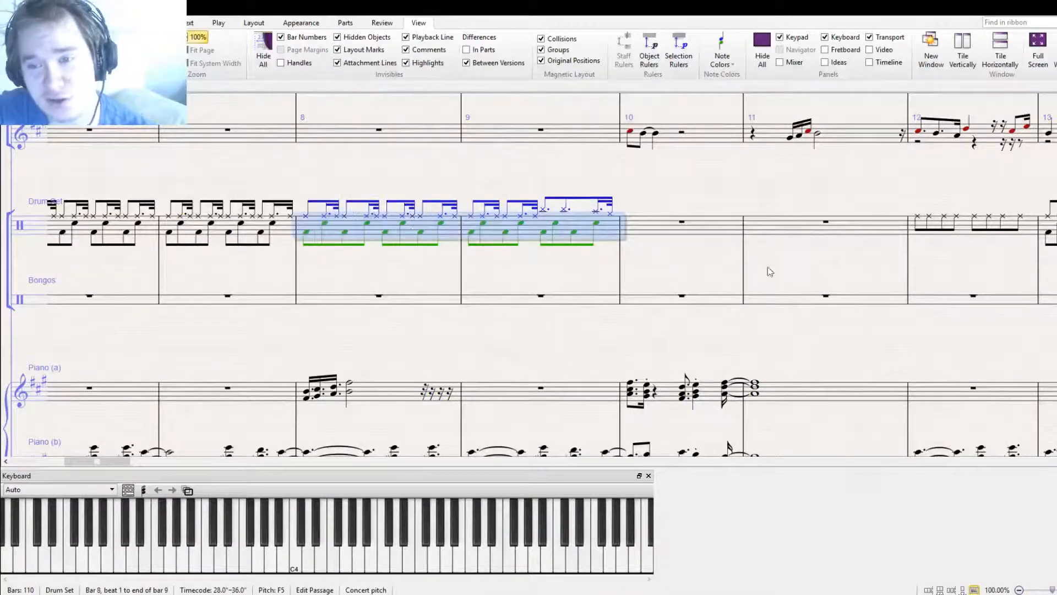
pyautogui.moveTo(769, 271); pyautogui.dragTo(326, 307)
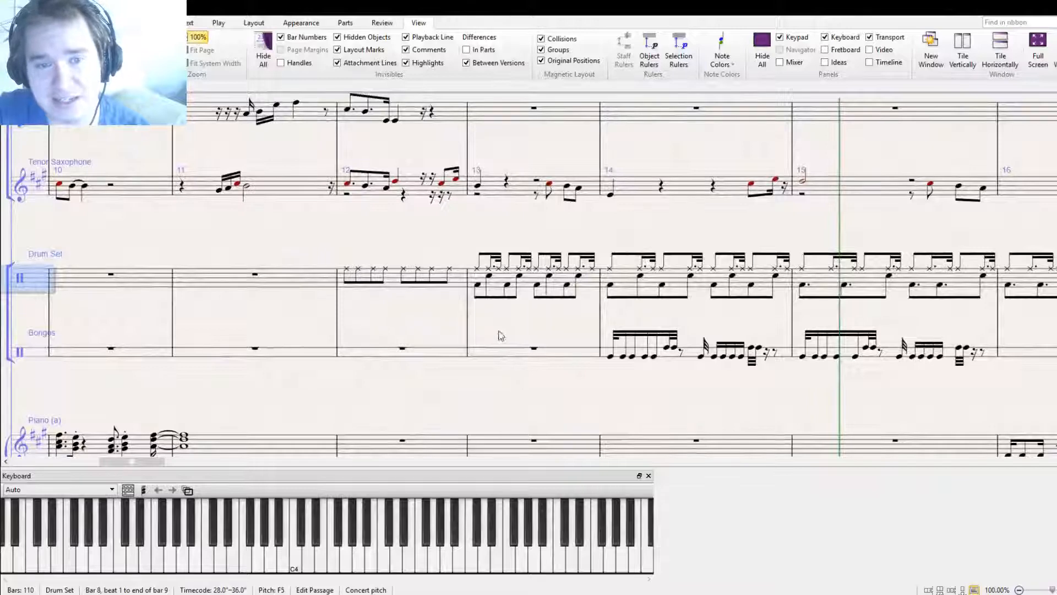
pyautogui.click(530, 287)
pyautogui.hotkey('ctrl', 'shift', 'Right')
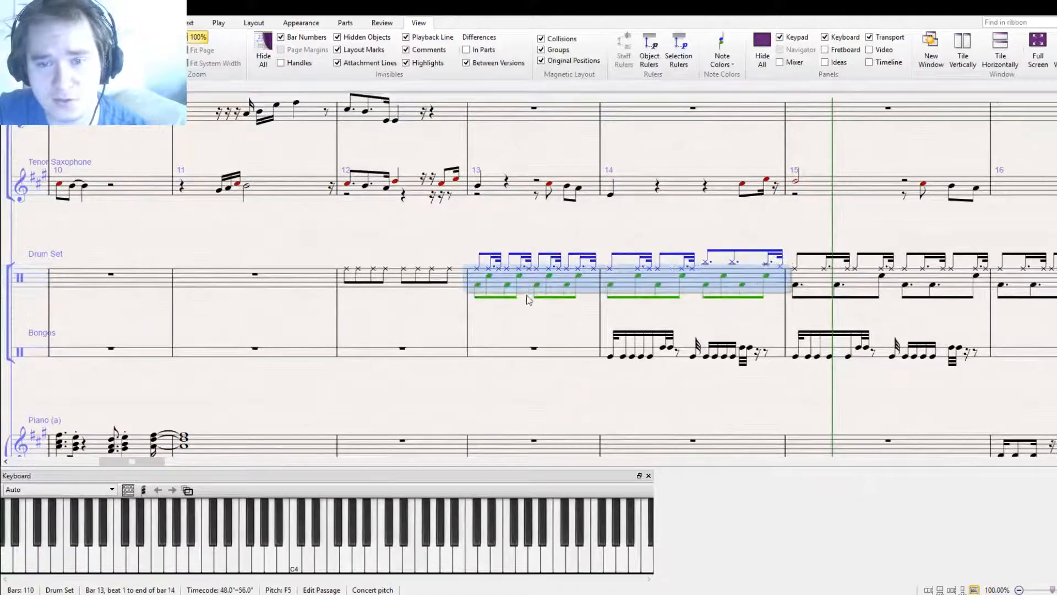
pyautogui.click(820, 279)
pyautogui.hotkey('ctrl', 'v')
# Copy the drum set hi-hat pattern from bar 12 into the empty bar 11
pyautogui.moveTo(627, 235); pyautogui.dragTo(914, 238)
pyautogui.click(609, 284)
pyautogui.click(516, 284)
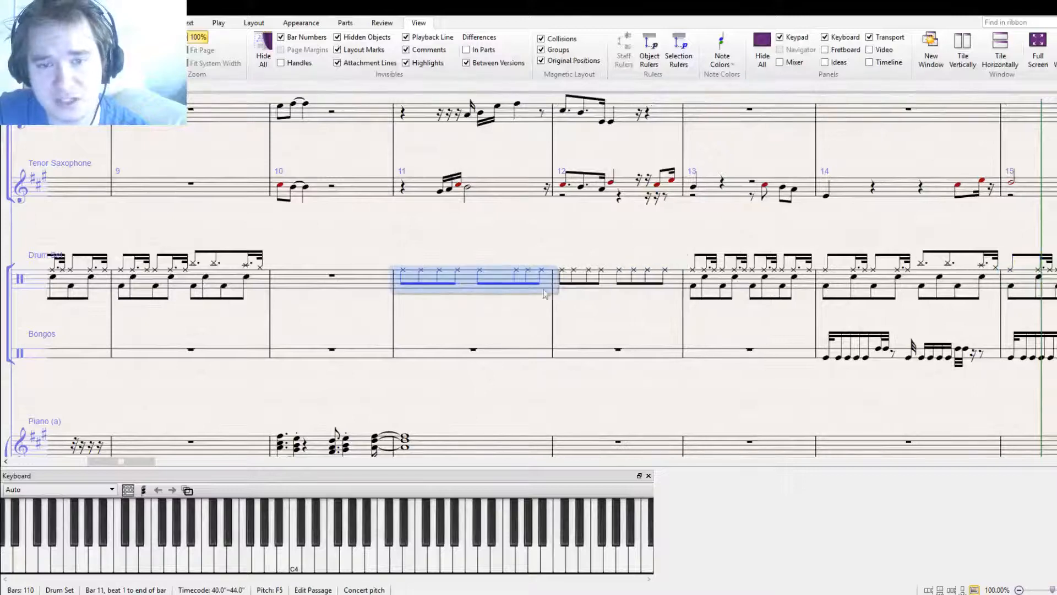
# Add C5 notes with cross noteheads beneath the off-beat hi-hats in drum set bar 12, from beat 1.5 to beat 4.5
pyautogui.click(562, 274)
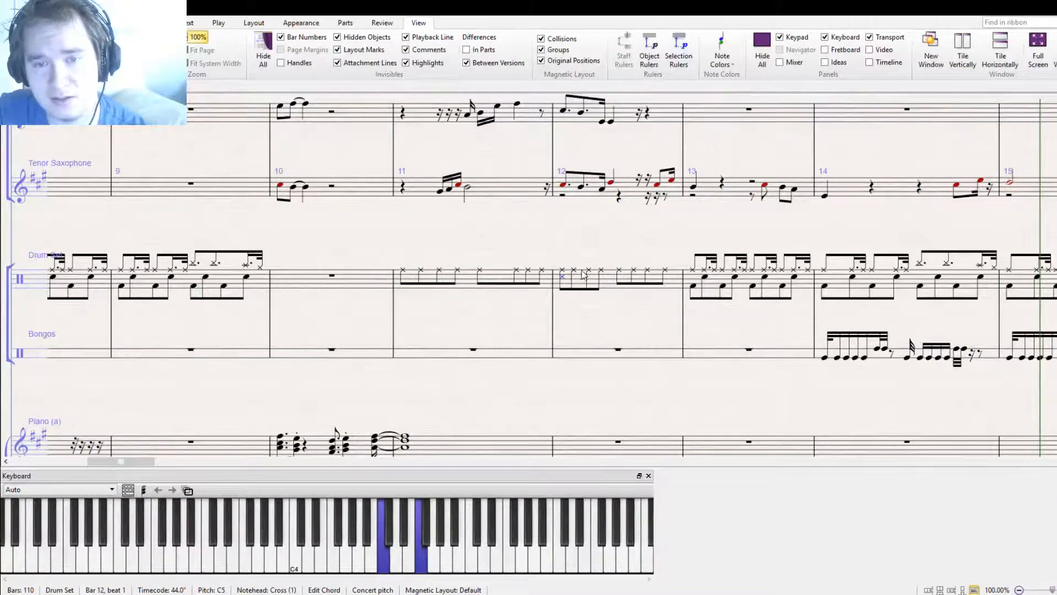
pyautogui.press('Right')
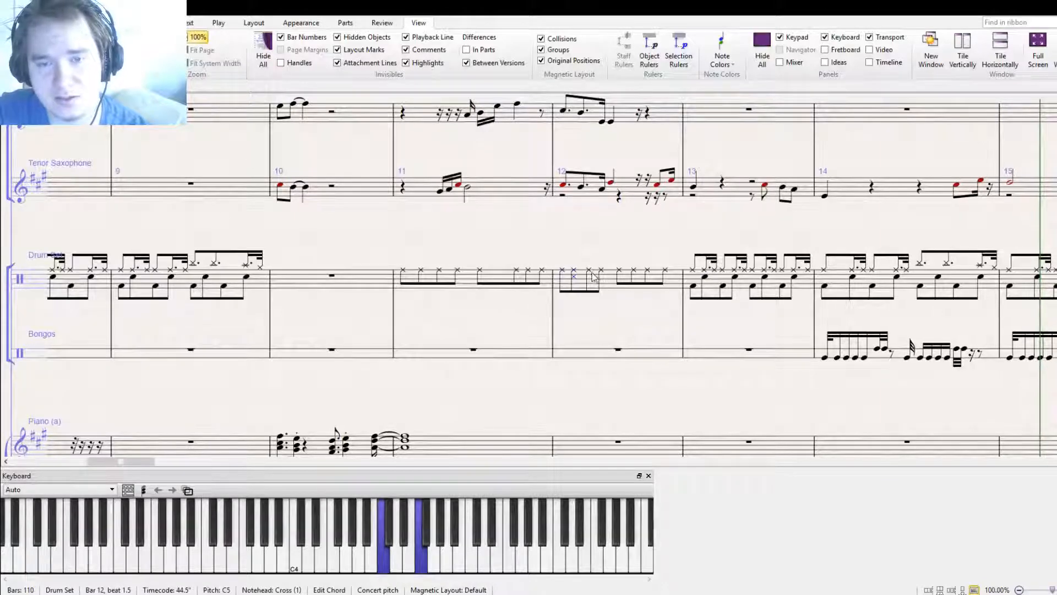
pyautogui.press('Right')
pyautogui.press('Right')
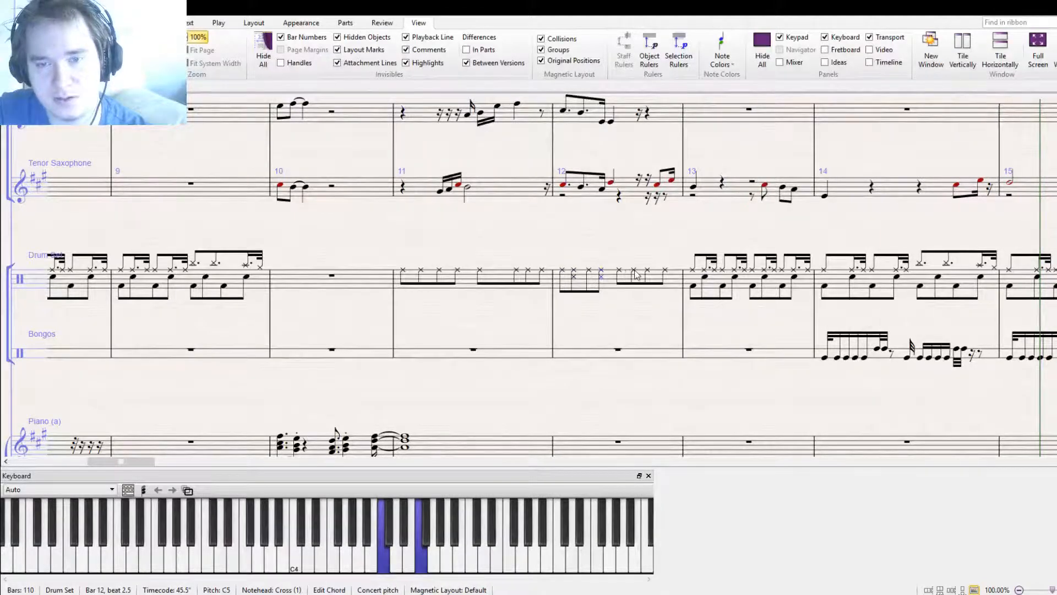
pyautogui.press('Right')
pyautogui.press('Right')
pyautogui.press('Right')
pyautogui.press('Right')
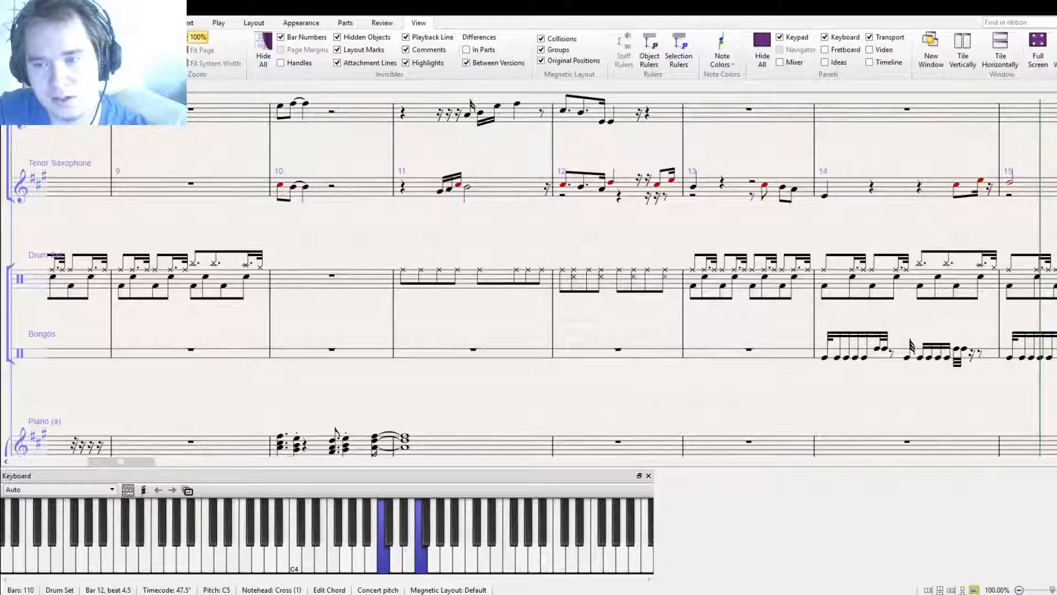
# Shorten the chord at beat 4.5 of drum set bar 12 to a sixteenth and replace the rest at beat 4.75 with a hit
pyautogui.press('KP_2')
pyautogui.tripleClick(669, 278)
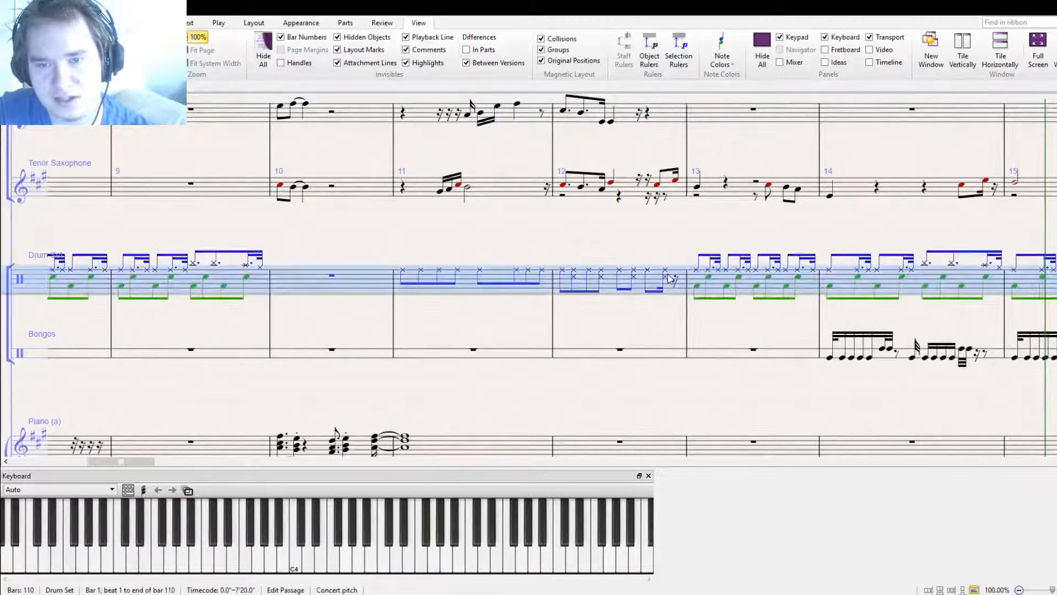
pyautogui.click(669, 278)
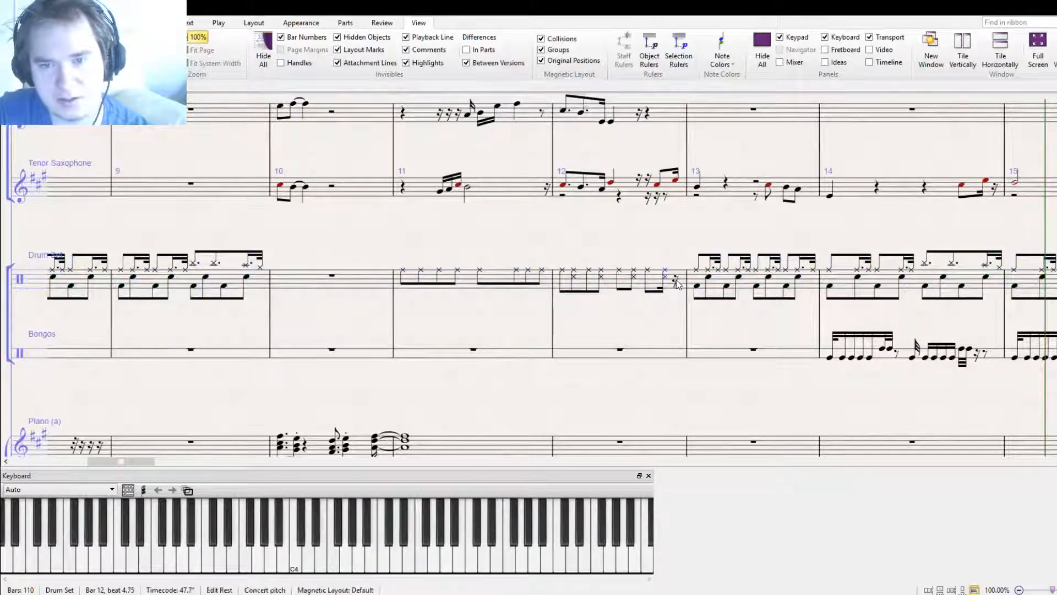
pyautogui.moveTo(676, 276); pyautogui.dragTo(675, 269)
pyautogui.press('Escape')
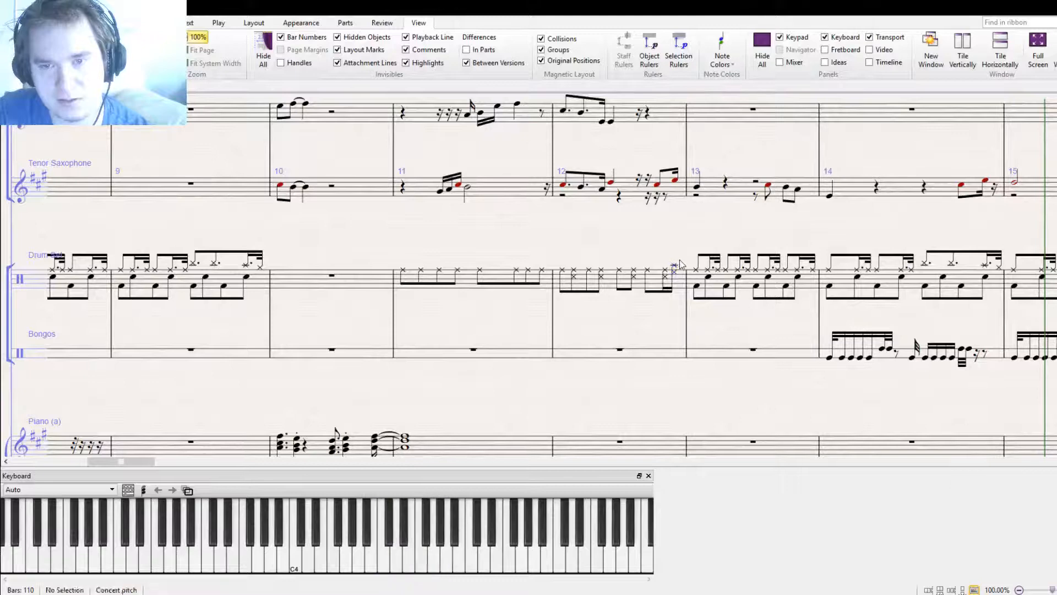
# Move the playback position back to bar 11 and listen to the revised drum part into bar 13
pyautogui.press('[')
pyautogui.press('[')
pyautogui.press('[')
pyautogui.press('[')
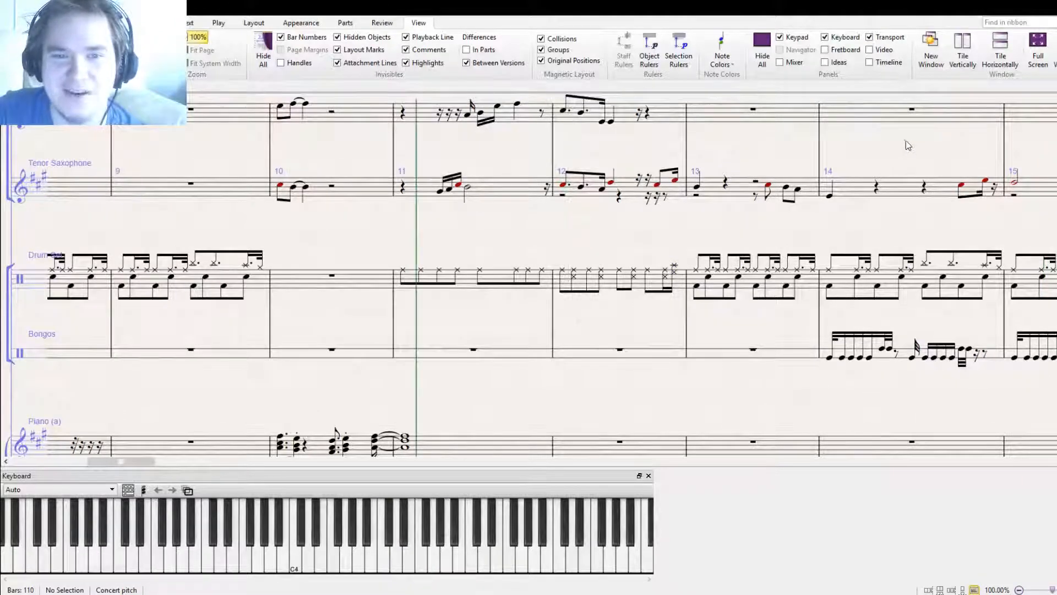
pyautogui.press('space')
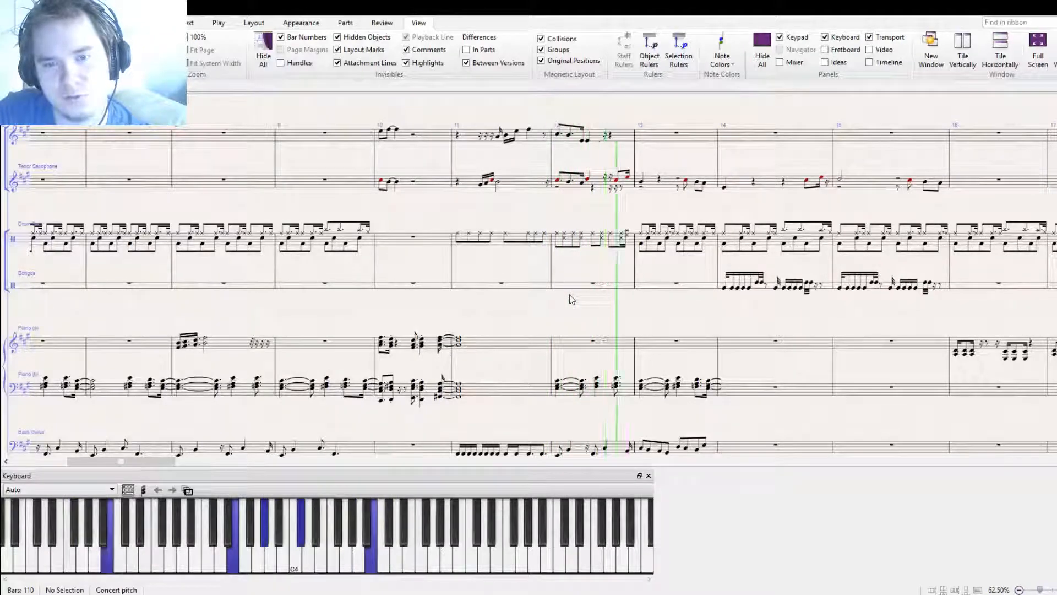
pyautogui.press('space')
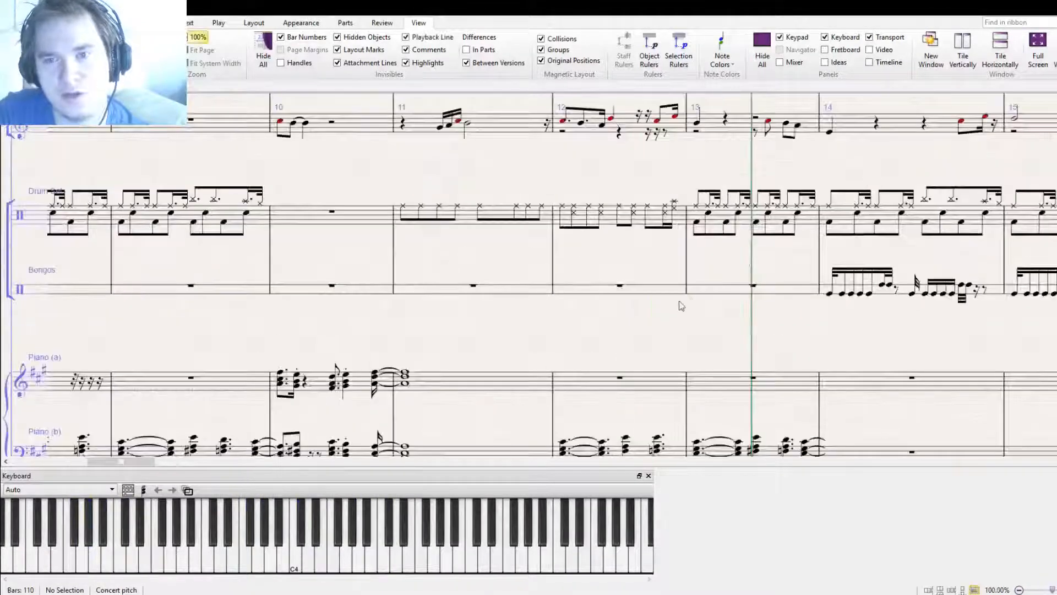
# Change the noteheads of the off-beat C5 snare notes in drum set bar 13 to Cross
pyautogui.moveTo(759, 337); pyautogui.dragTo(674, 383)
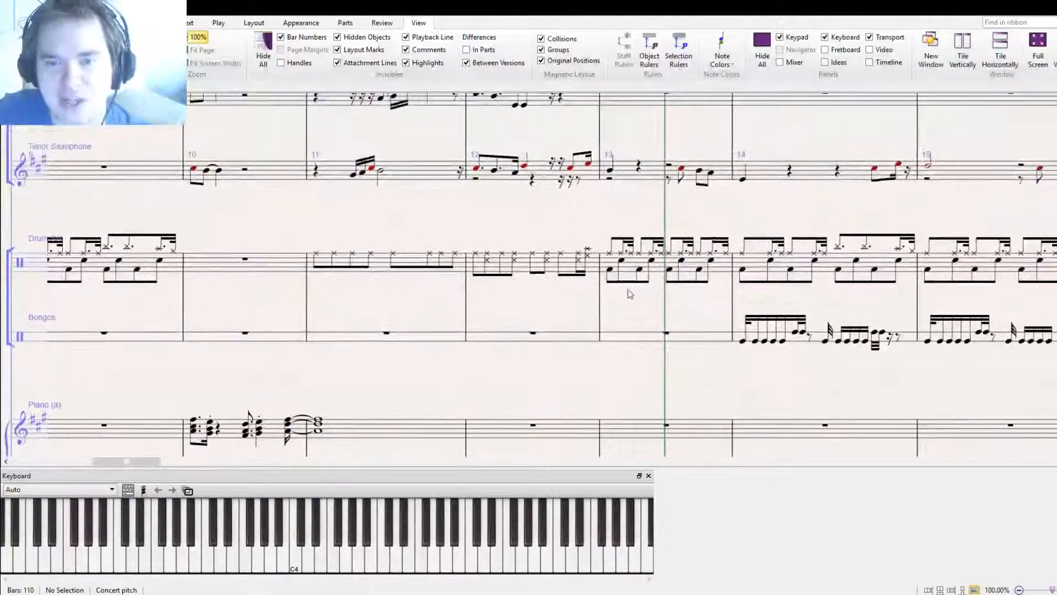
pyautogui.click(623, 261)
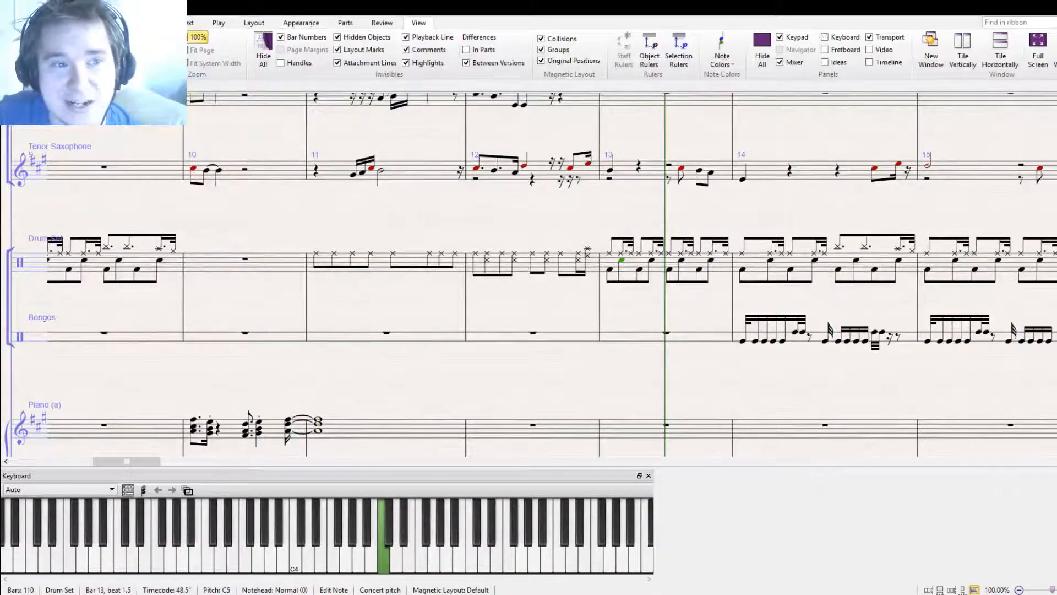
pyautogui.click(93, 23)
pyautogui.click(145, 23)
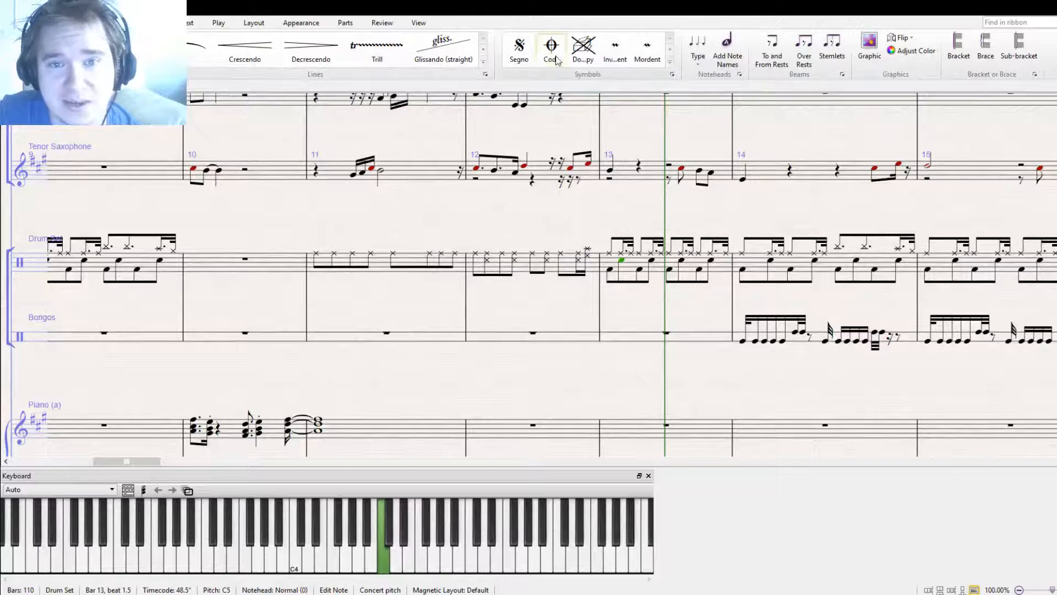
pyautogui.click(696, 63)
pyautogui.click(817, 164)
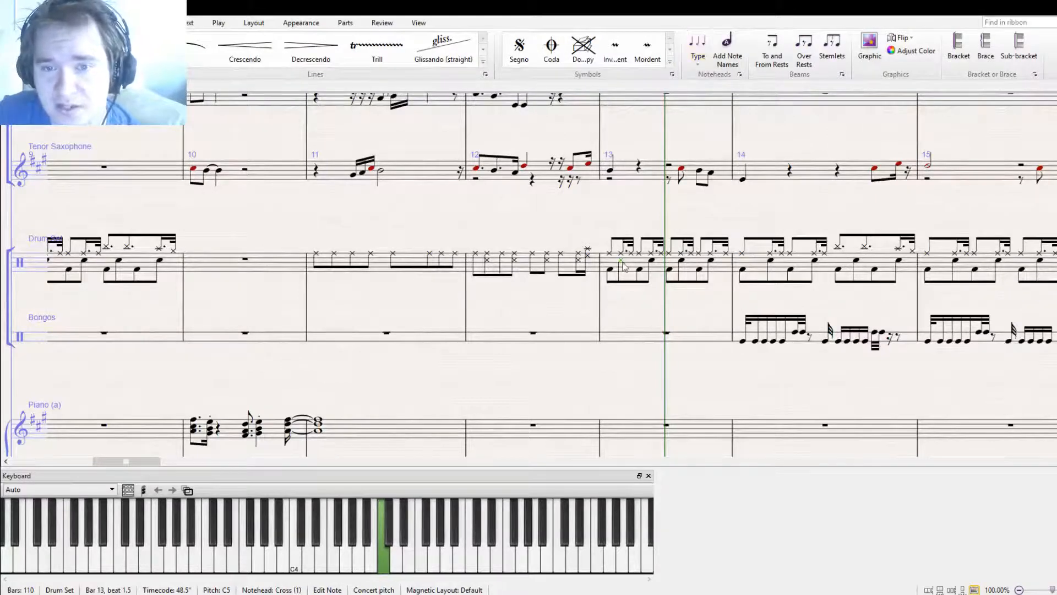
pyautogui.click(651, 261)
pyautogui.hotkey('alt', 'shift', '1')
pyautogui.click(681, 261)
pyautogui.hotkey('alt', 'shift', '1')
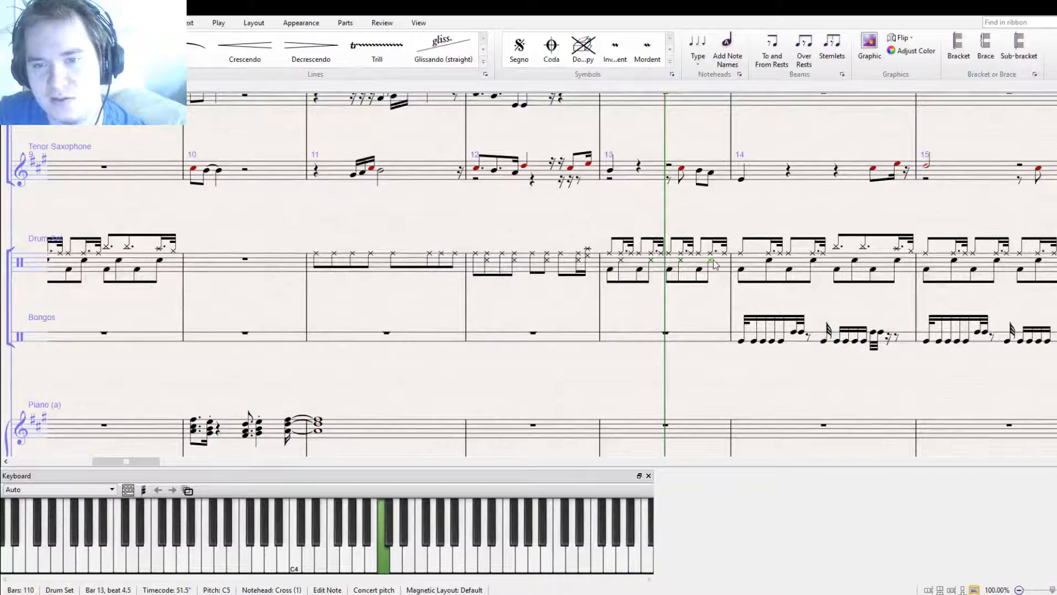
pyautogui.click(691, 274)
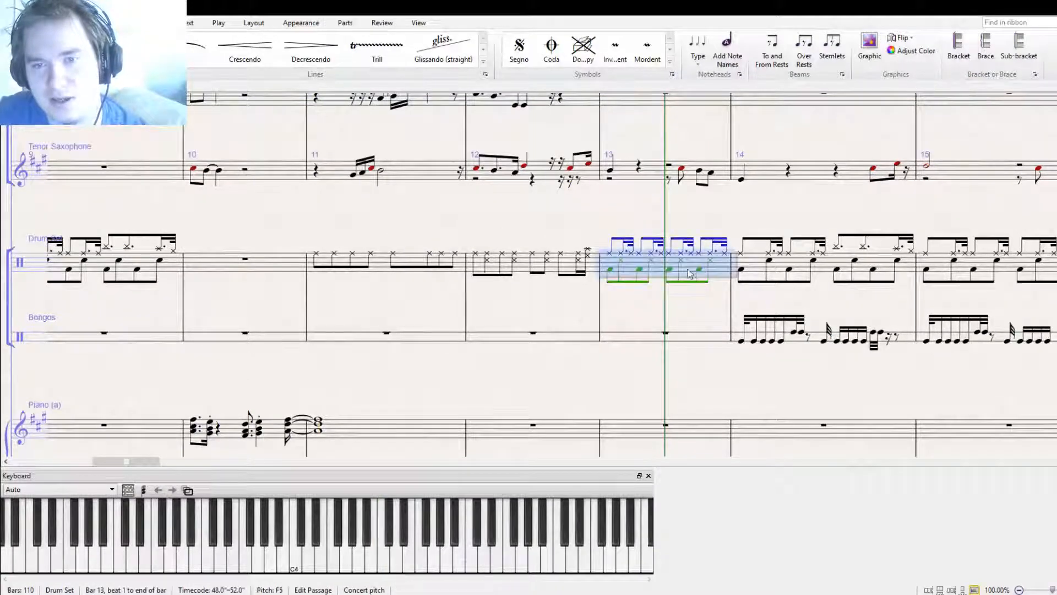
pyautogui.hotkey('ctrl', 'r')
pyautogui.hotkey('ctrl', 'r')
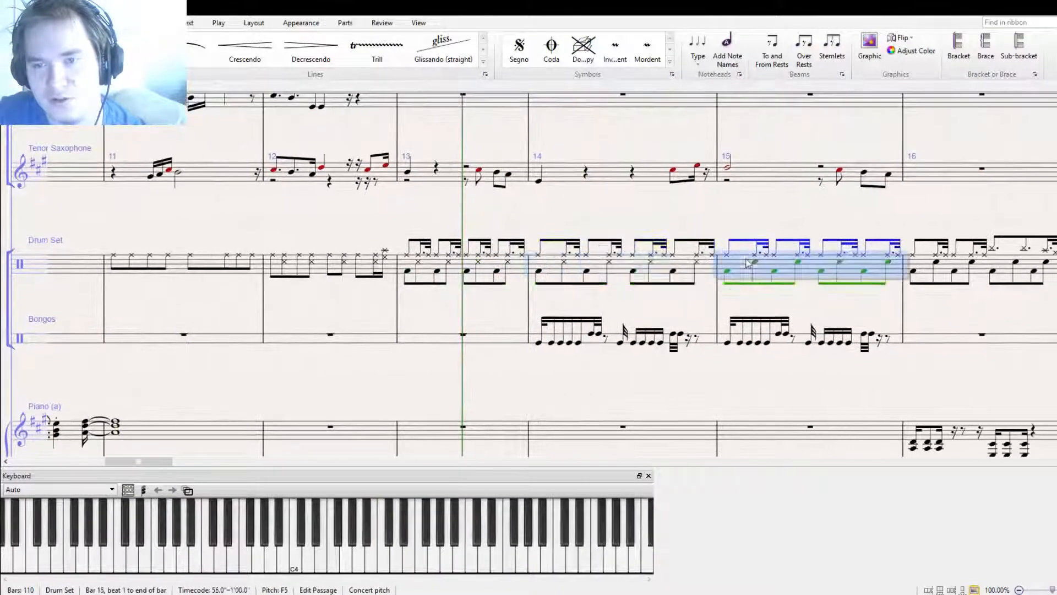
pyautogui.hotkey('ctrl', 'z')
pyautogui.hotkey('ctrl', 'z')
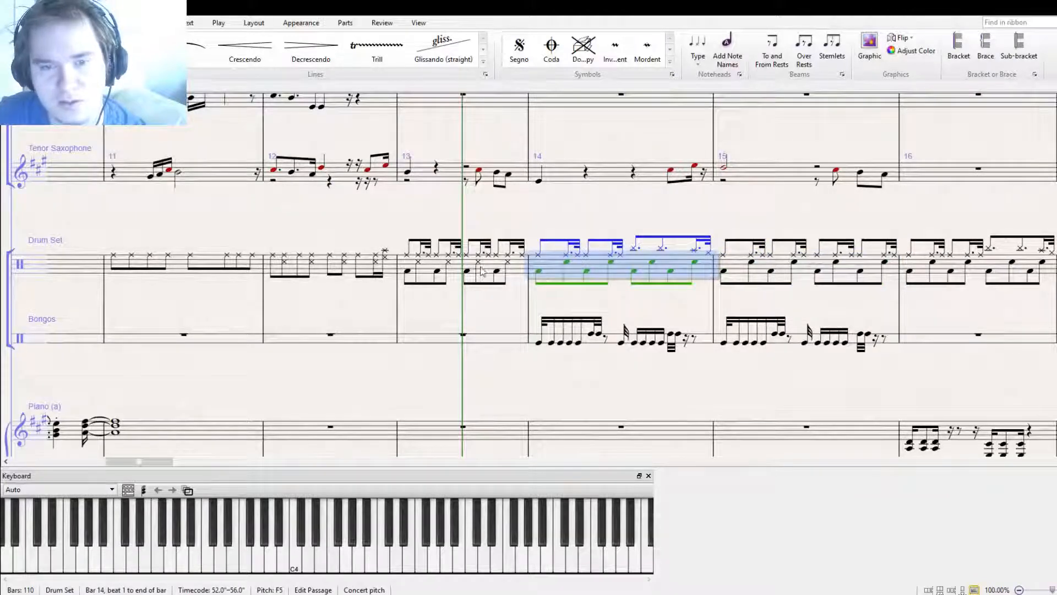
# Change the noteheads of the C5 snare notes in drum set bar 14 to Cross
pyautogui.click(478, 263)
pyautogui.keyDown('ctrl'); pyautogui.click(508, 263); pyautogui.keyUp('ctrl')
pyautogui.hotkey('ctrl', 'c')
pyautogui.click(566, 263)
pyautogui.hotkey('ctrl', 'v')
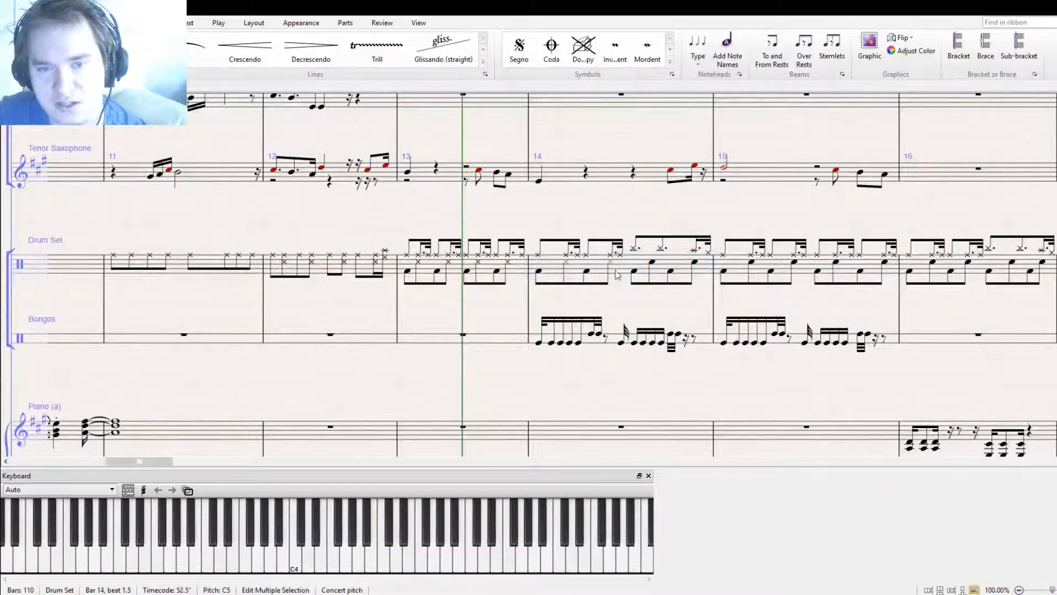
pyautogui.click(652, 262)
pyautogui.hotkey('ctrl', 'v')
pyautogui.click(688, 292)
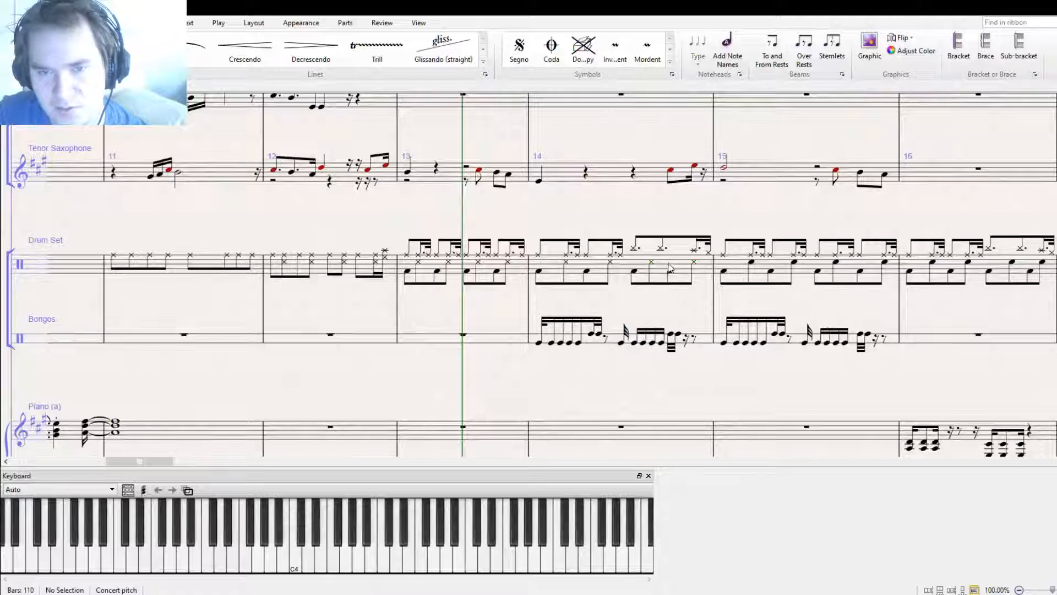
# Repeat drum set bars 13–14 over bars 15–16
pyautogui.click(667, 265)
pyautogui.keyDown('shift'); pyautogui.click(507, 267); pyautogui.keyUp('shift')
pyautogui.press('r')
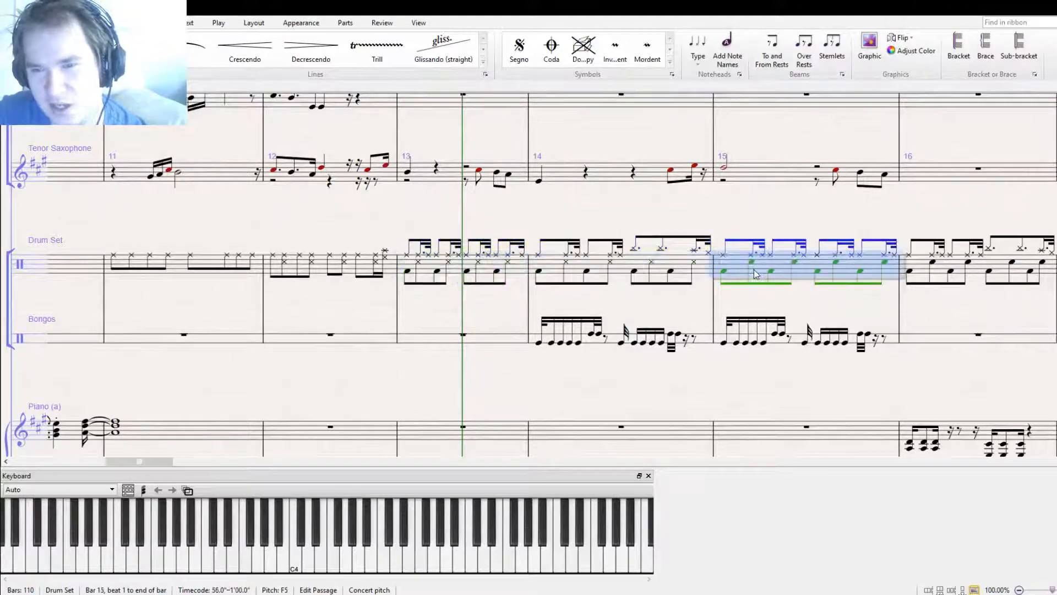
pyautogui.moveTo(439, 305); pyautogui.dragTo(837, 306)
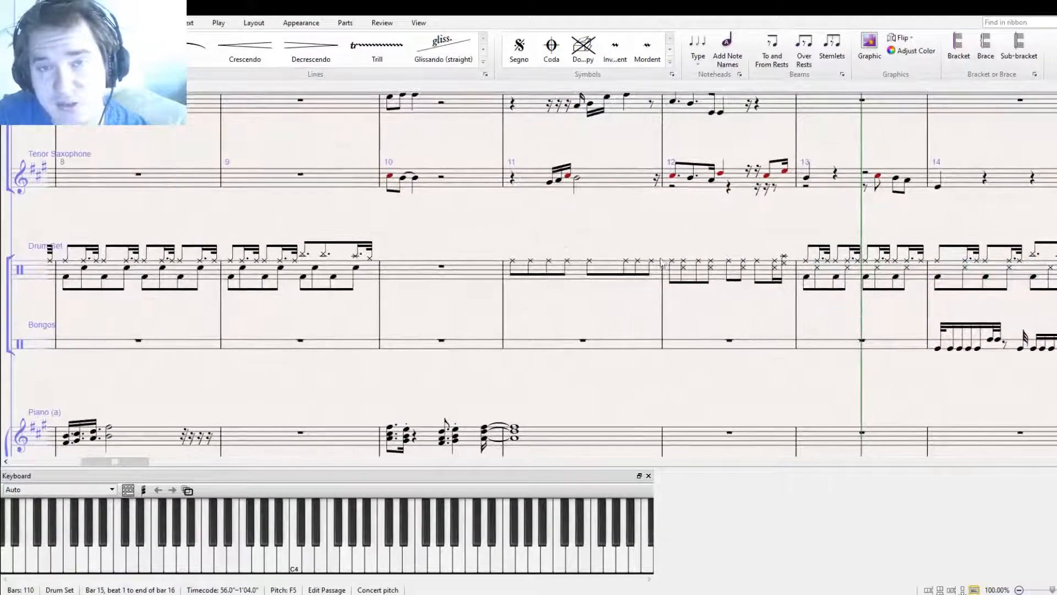
pyautogui.moveTo(441, 225); pyautogui.dragTo(633, 63)
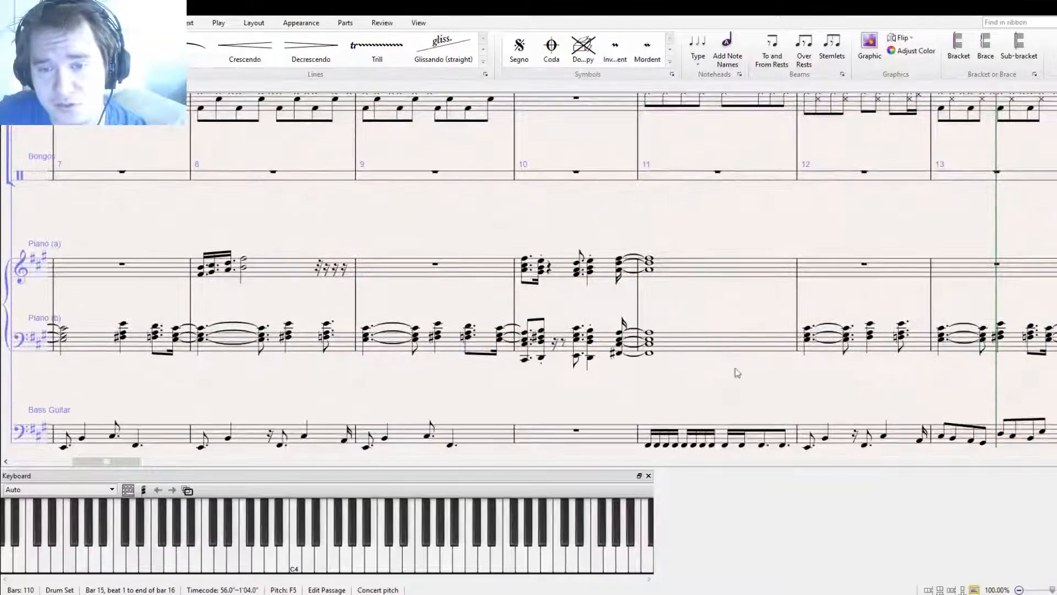
# Move the playback position back to bar 8 and listen to the full arrangement into bar 15
pyautogui.moveTo(736, 373); pyautogui.dragTo(477, 356)
pyautogui.moveTo(556, 172); pyautogui.dragTo(802, 337)
pyautogui.click(459, 329)
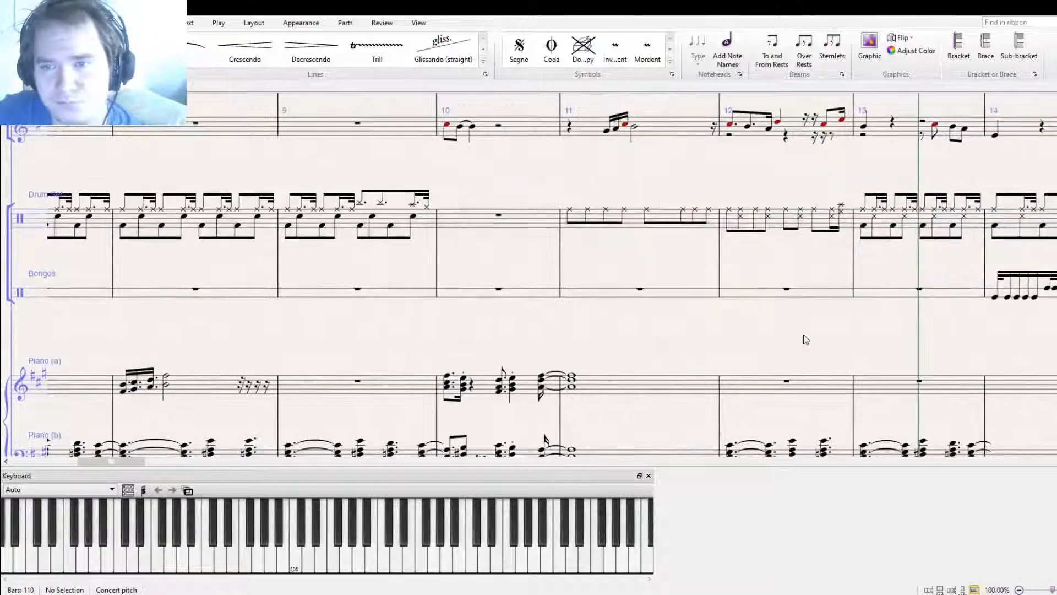
pyautogui.press('[')
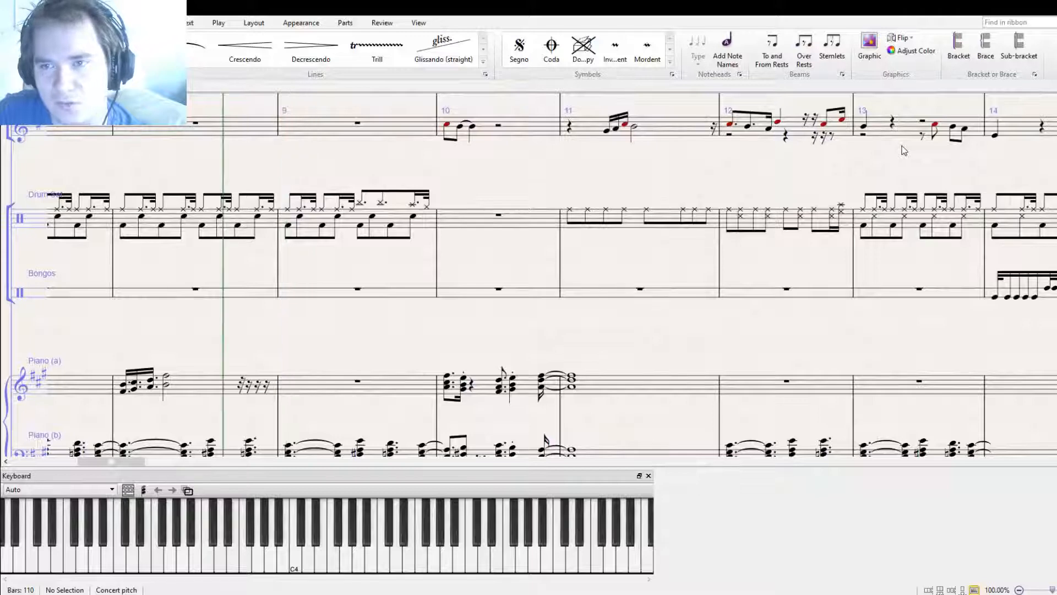
pyautogui.hotkey('ctrl', '-')
pyautogui.press('space')
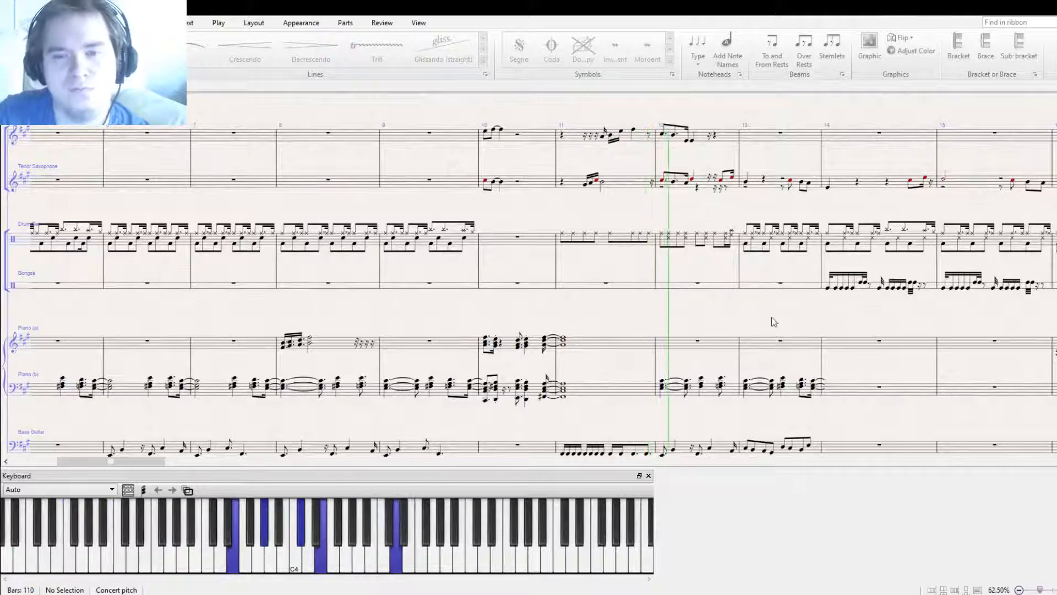
pyautogui.moveTo(774, 322); pyautogui.dragTo(658, 322)
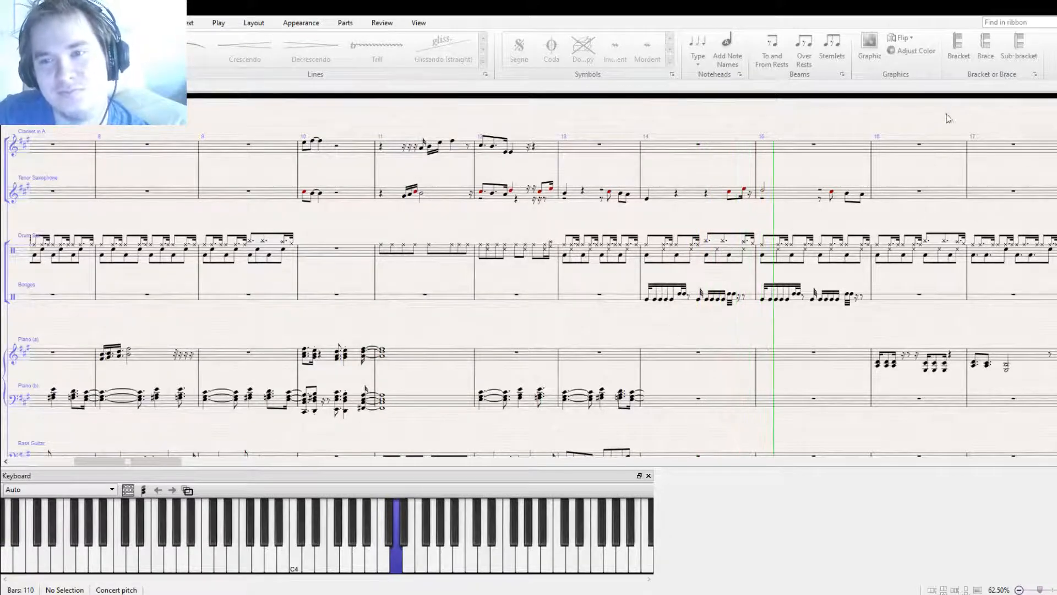
pyautogui.press('space')
# Copy tenor saxophone bars 14–15 onto the clarinet staff and delete the opening E4 note of clarinet bar 14
pyautogui.moveTo(864, 193); pyautogui.dragTo(546, 320)
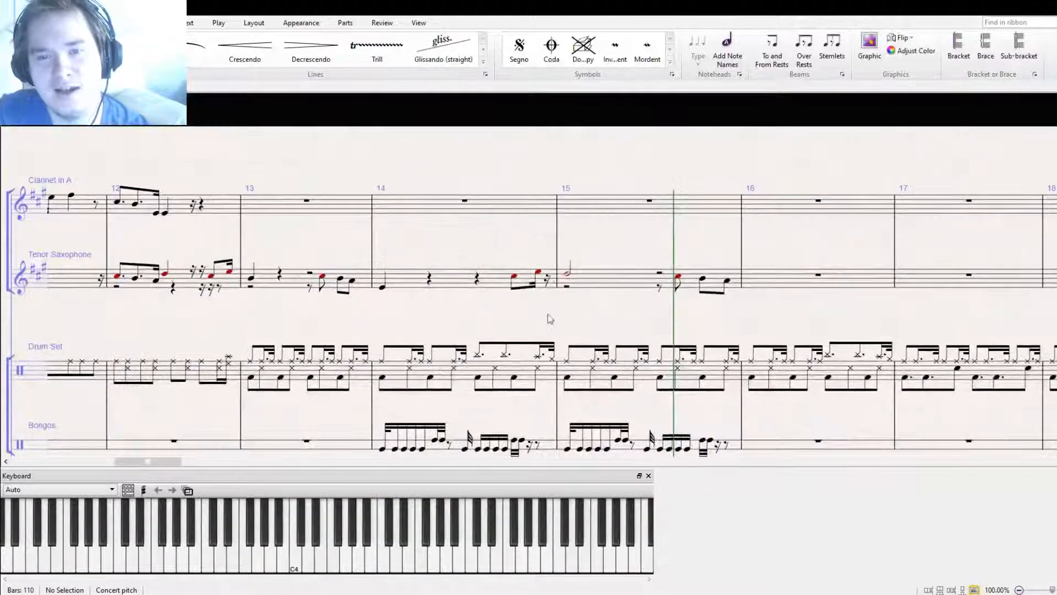
pyautogui.click(523, 283)
pyautogui.click(583, 287)
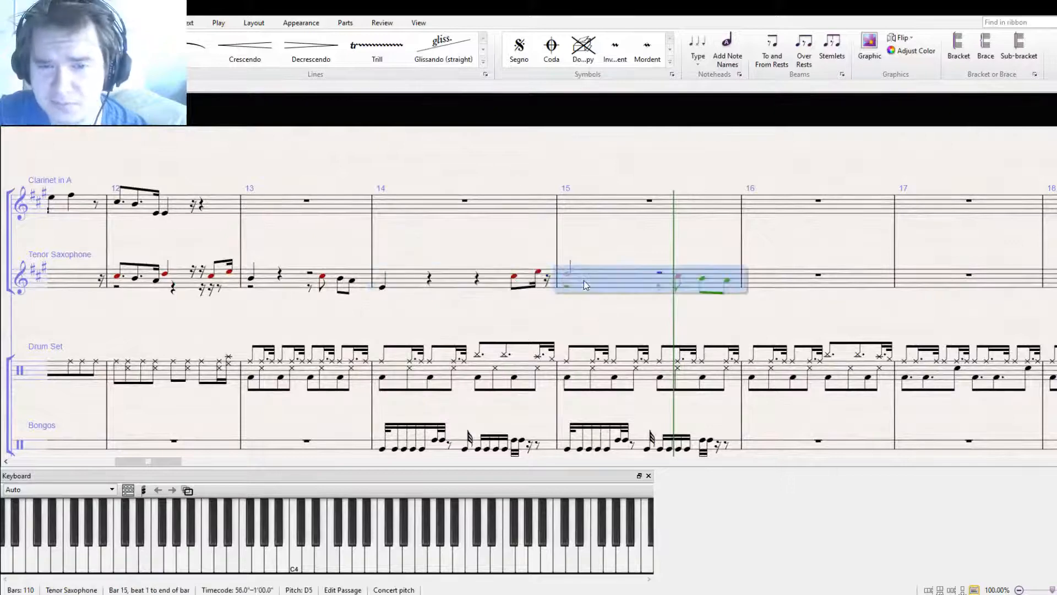
pyautogui.click(485, 284)
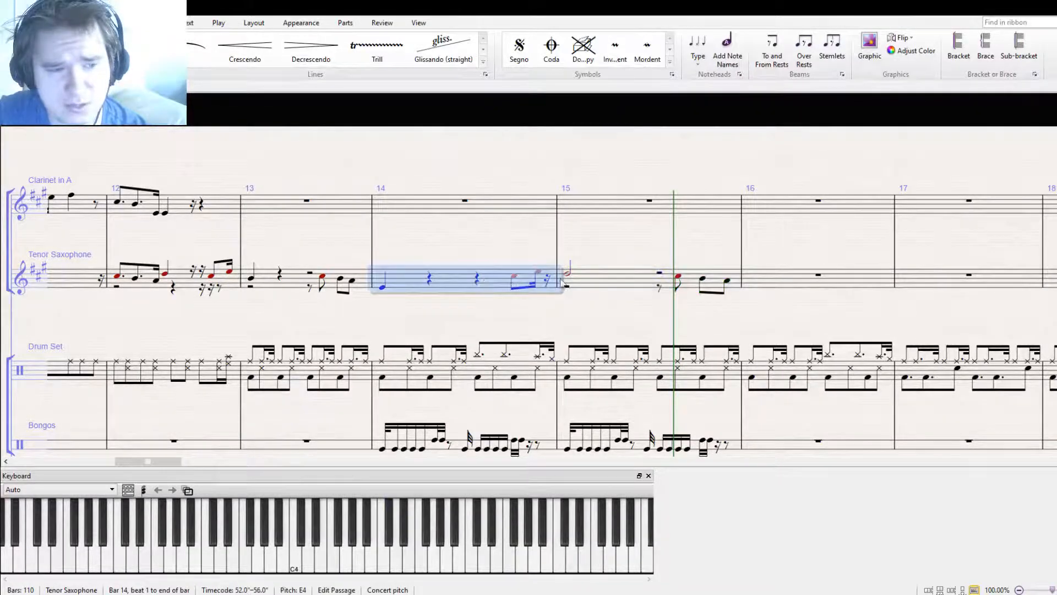
pyautogui.keyDown('shift'); pyautogui.click(594, 281); pyautogui.keyUp('shift')
pyautogui.keyDown('alt'); pyautogui.click(522, 209); pyautogui.keyUp('alt')
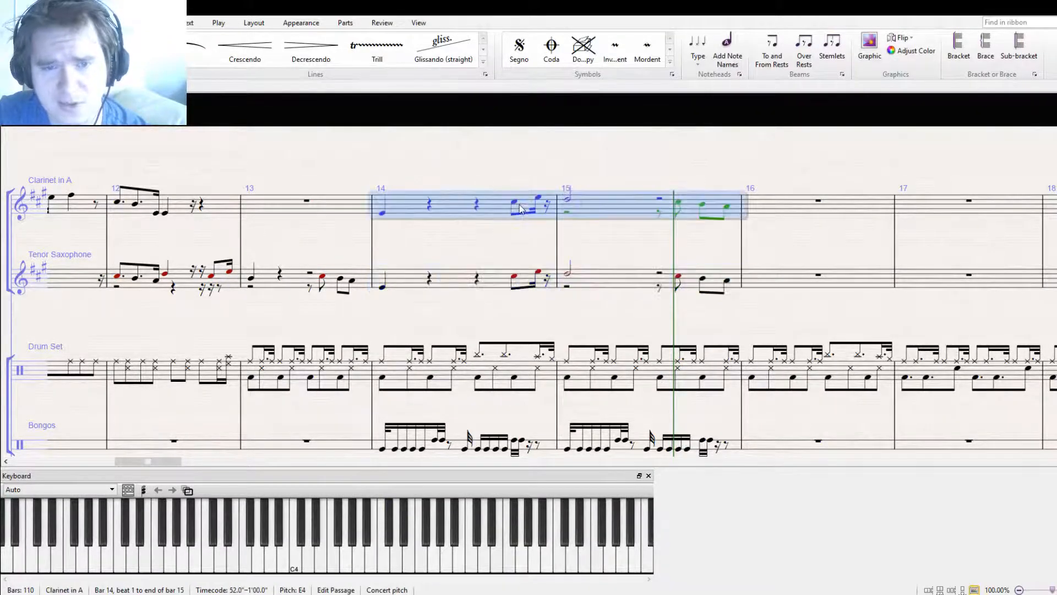
pyautogui.click(383, 214)
pyautogui.press('Delete')
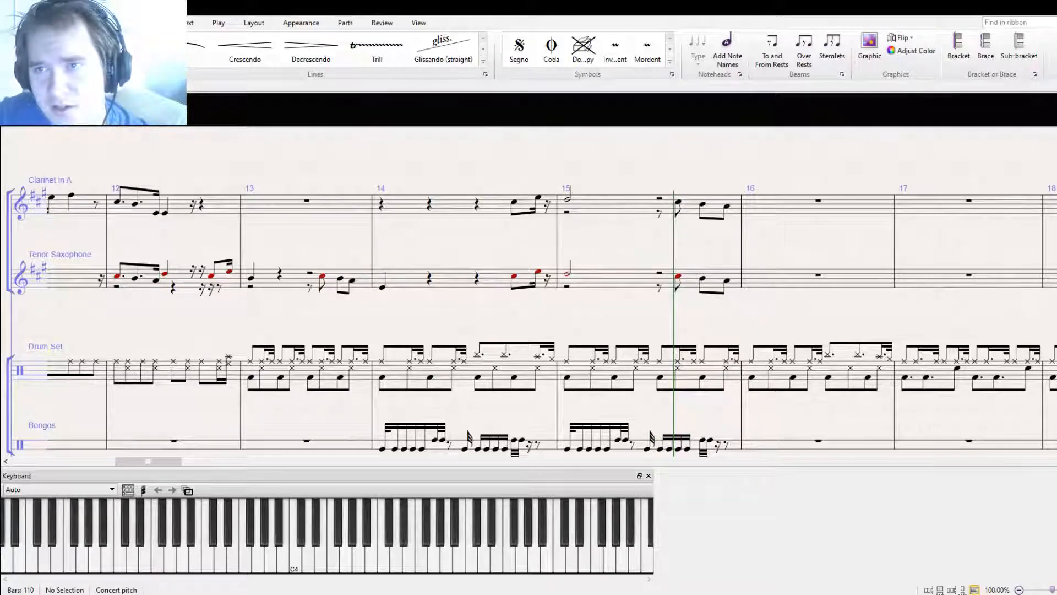
# Raise the pitches of the last two clarinet notes in bar 14 and the half note that opens bar 15
pyautogui.moveTo(609, 318); pyautogui.dragTo(610, 341)
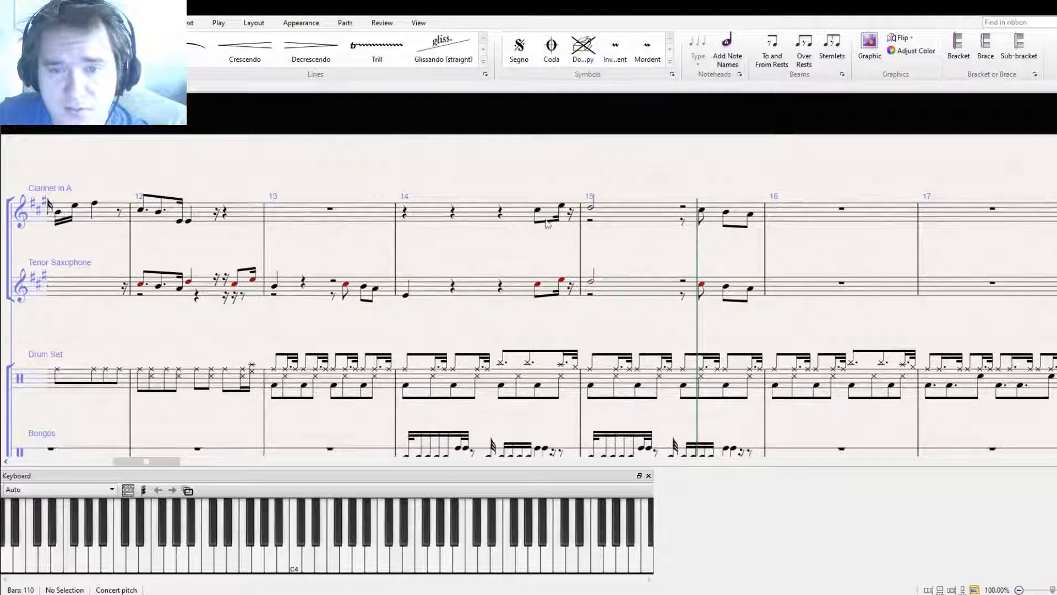
pyautogui.moveTo(542, 215); pyautogui.dragTo(564, 202)
pyautogui.click(590, 208)
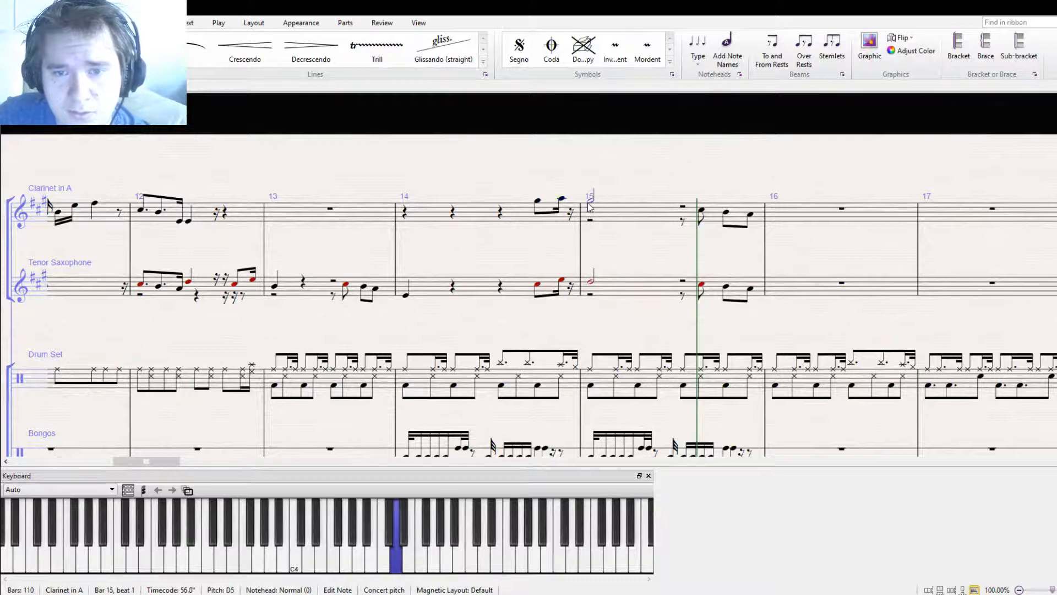
pyautogui.click(591, 281)
# Close the on-screen keyboard and listen to the passage from bar 8 through bar 12
pyautogui.moveTo(594, 315); pyautogui.dragTo(845, 261)
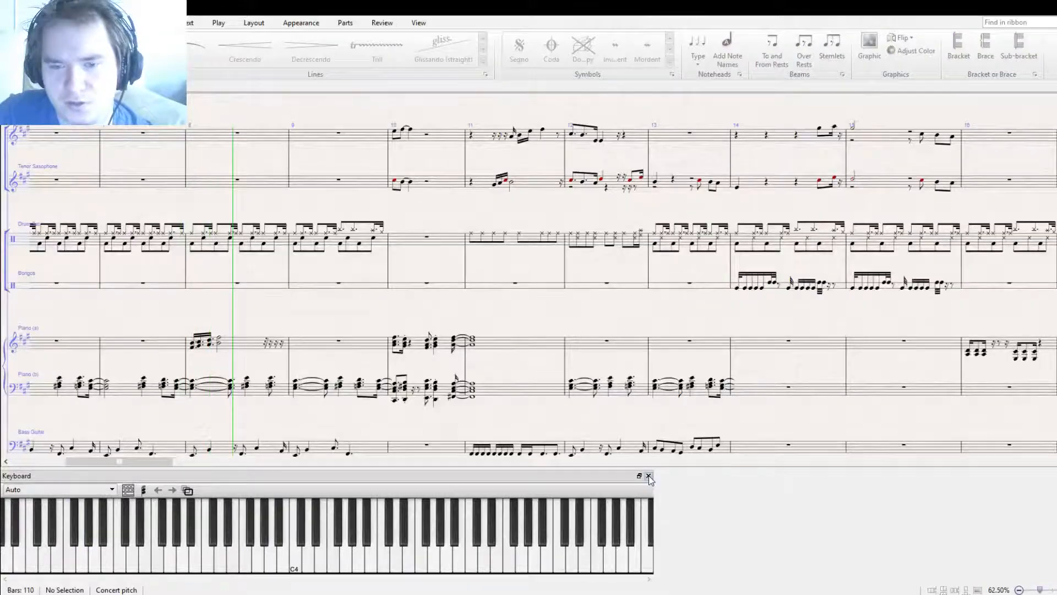
pyautogui.click(648, 476)
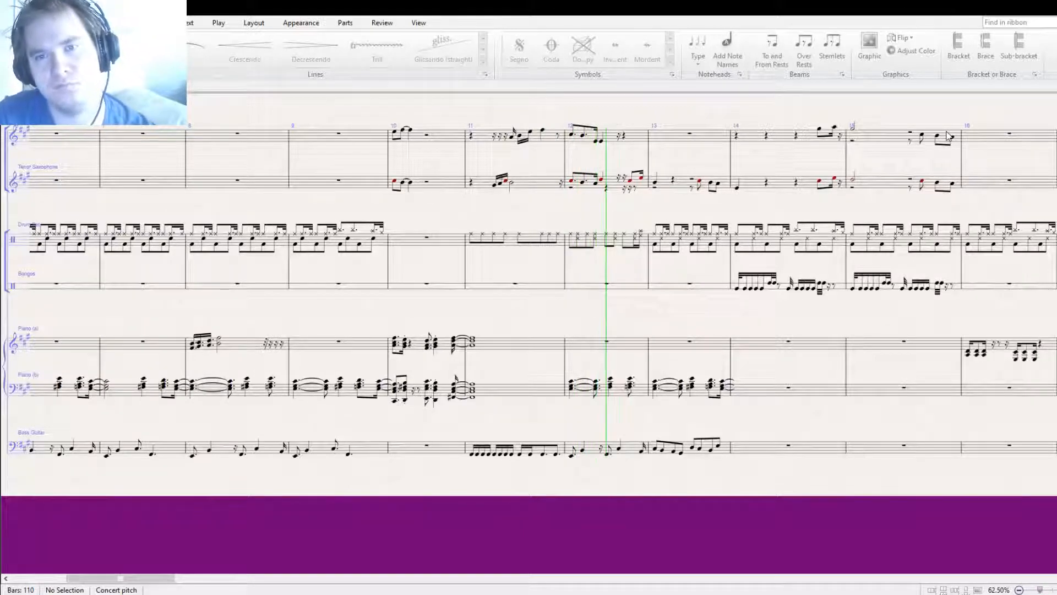
pyautogui.press('space')
# Copy tenor saxophone bar 13 into bar 13 of the clarinet
pyautogui.moveTo(688, 171); pyautogui.dragTo(520, 391)
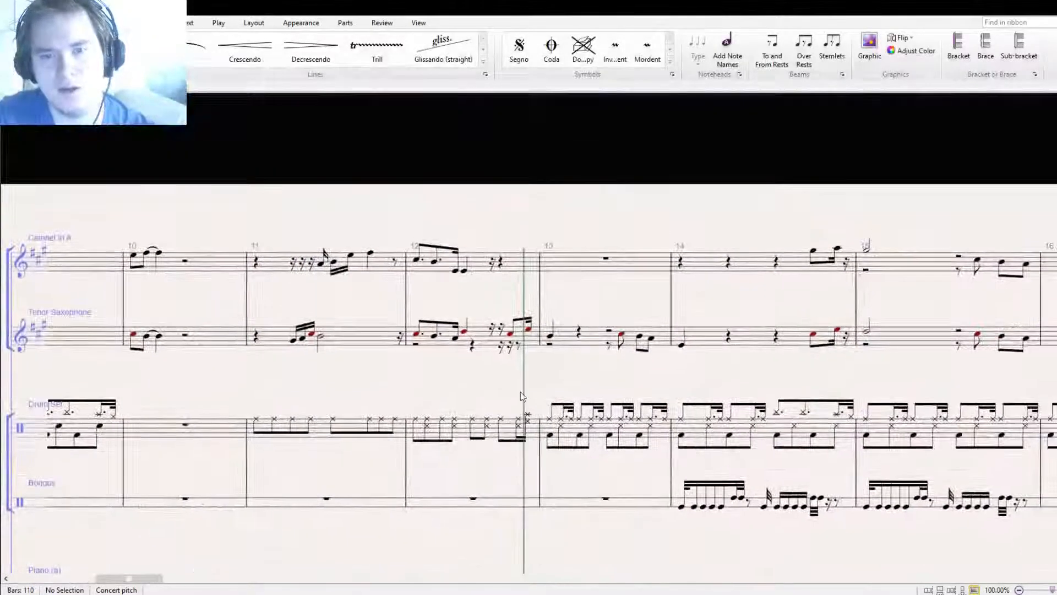
pyautogui.click(567, 338)
pyautogui.click(554, 269)
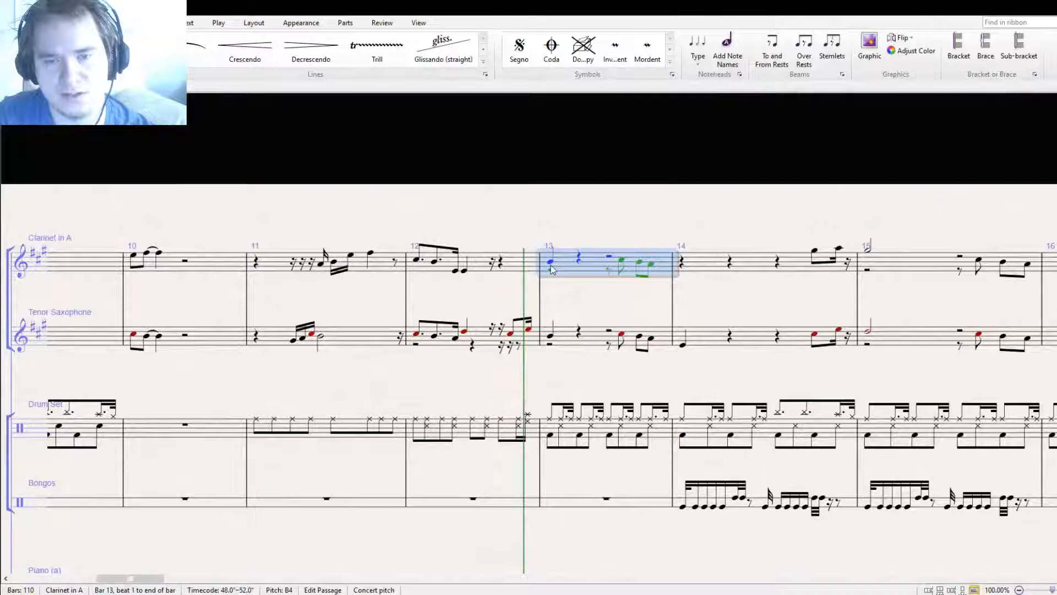
# Rewrite the opening of clarinet bar 13 as a dotted eighth E4 followed by a dotted eighth A4
pyautogui.moveTo(550, 265); pyautogui.dragTo(550, 274)
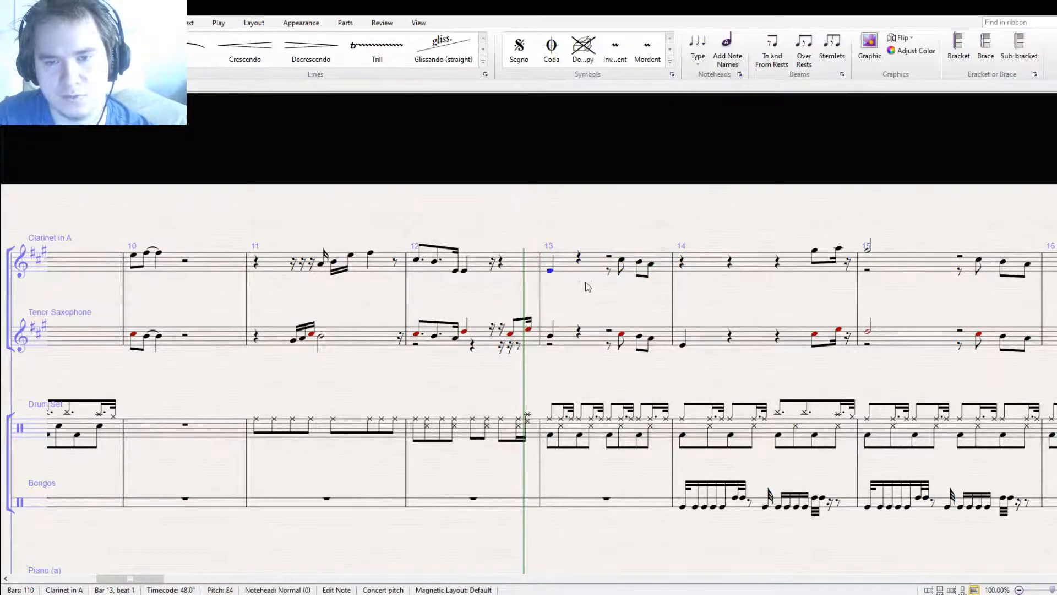
pyautogui.press('r')
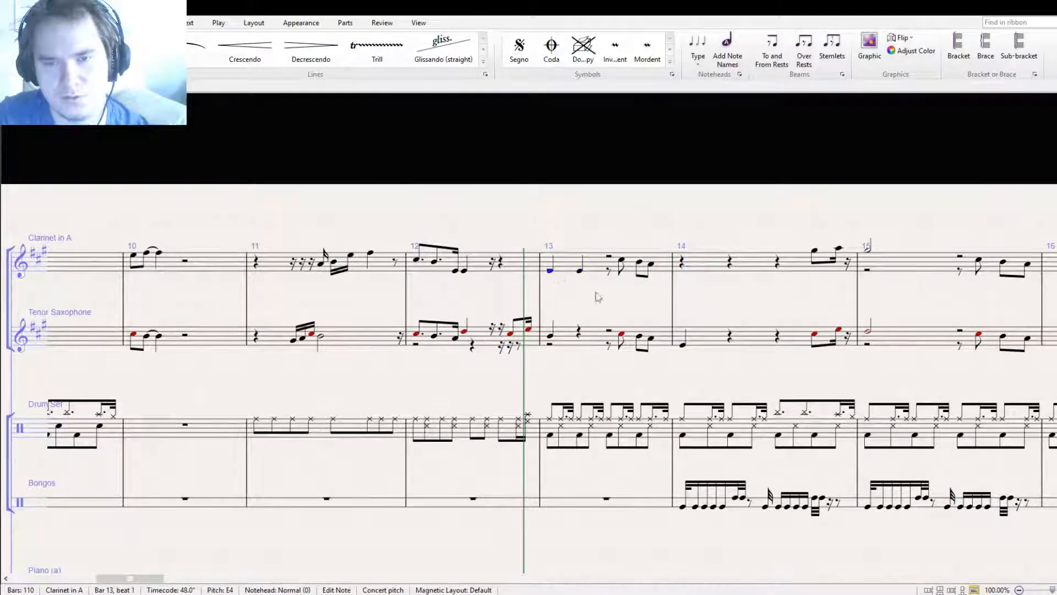
pyautogui.click(1044, 553)
pyautogui.click(568, 267)
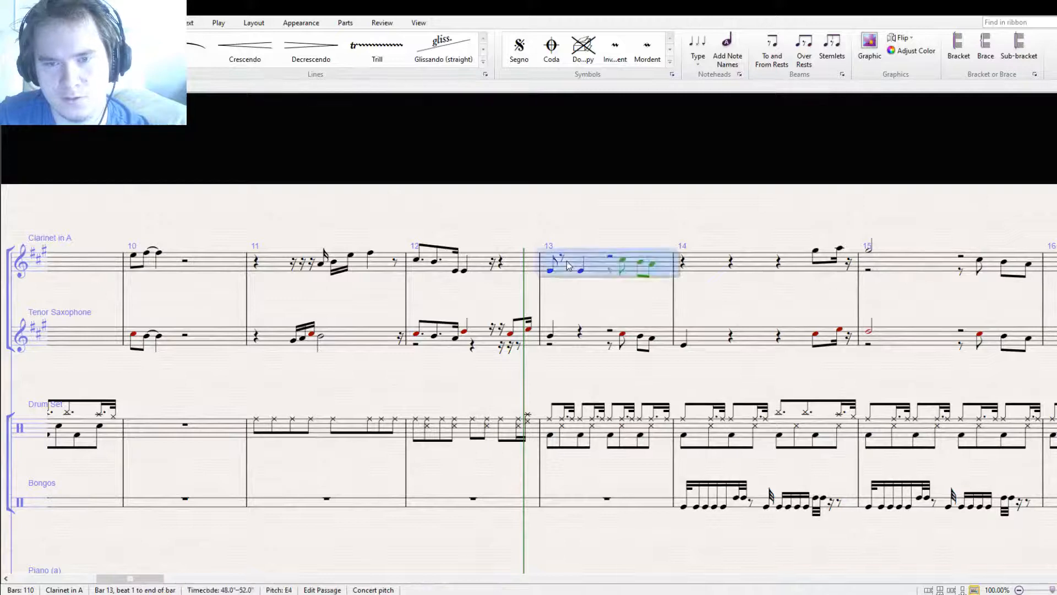
pyautogui.click(549, 271)
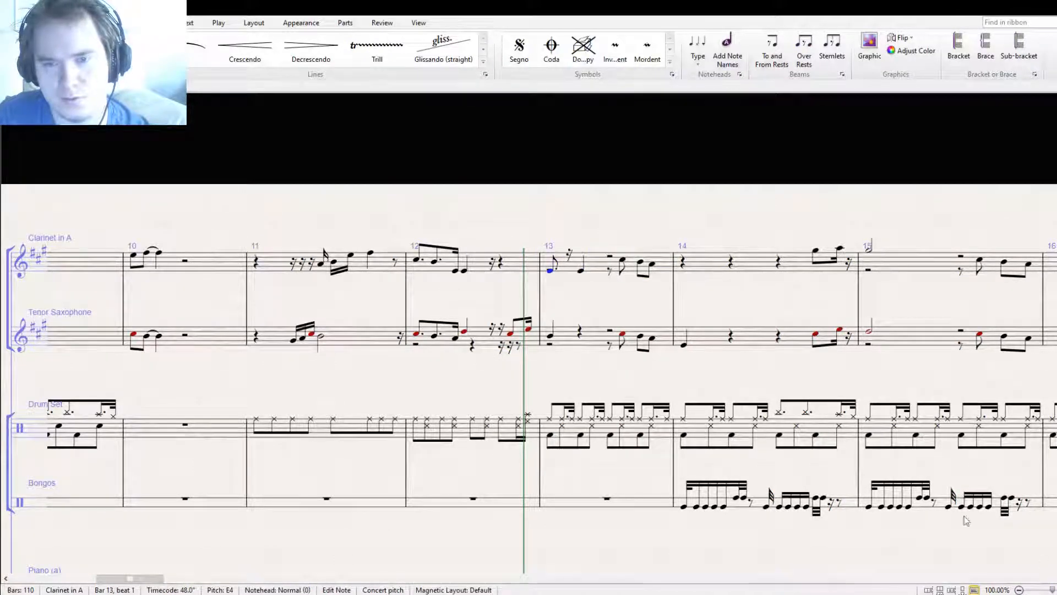
pyautogui.press('r')
pyautogui.press('Up')
pyautogui.press('Up')
pyautogui.press('Up')
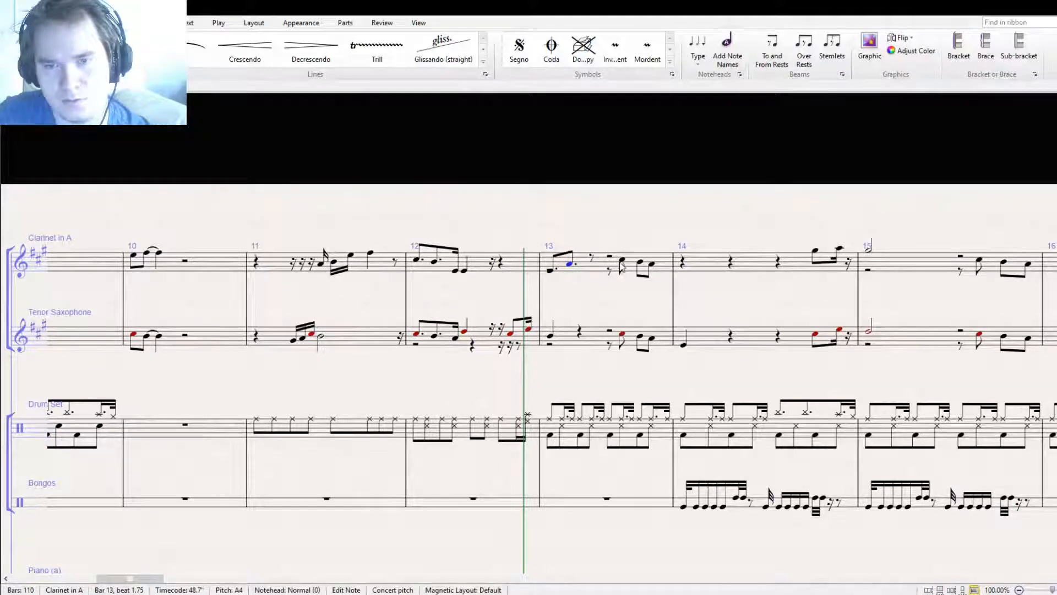
# Lower the last three eighth notes of clarinet bar 13, setting the one at beat 3.5 to E4
pyautogui.click(622, 269)
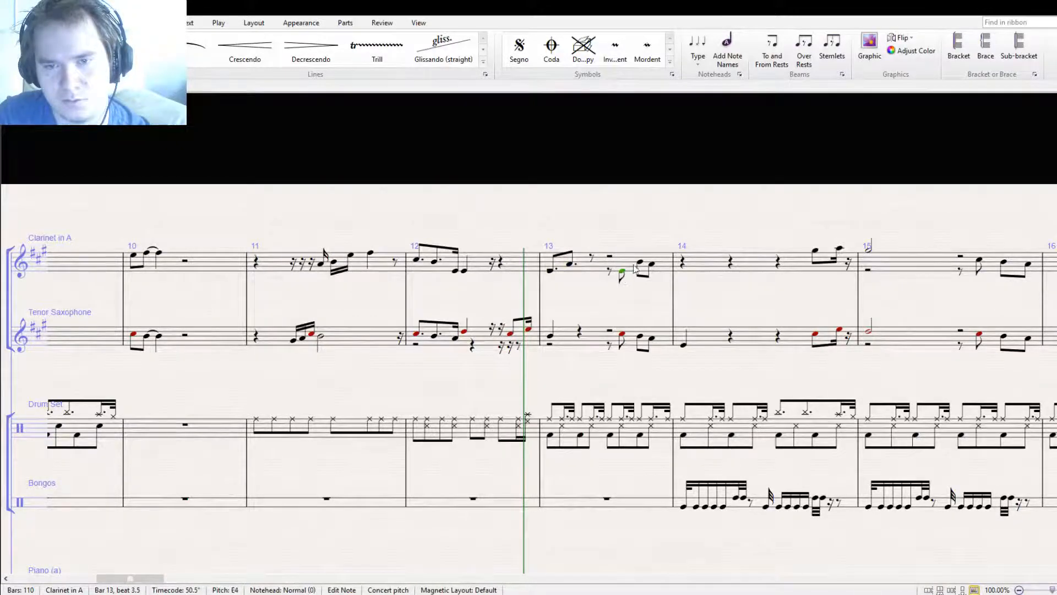
pyautogui.click(643, 260)
pyautogui.moveTo(640, 261); pyautogui.dragTo(639, 269)
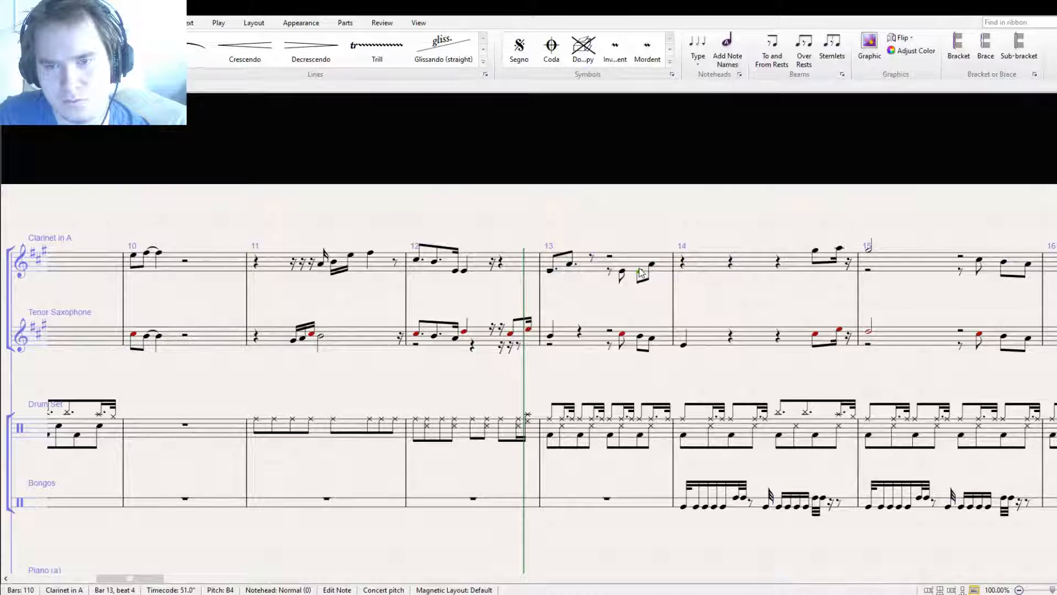
pyautogui.click(652, 268)
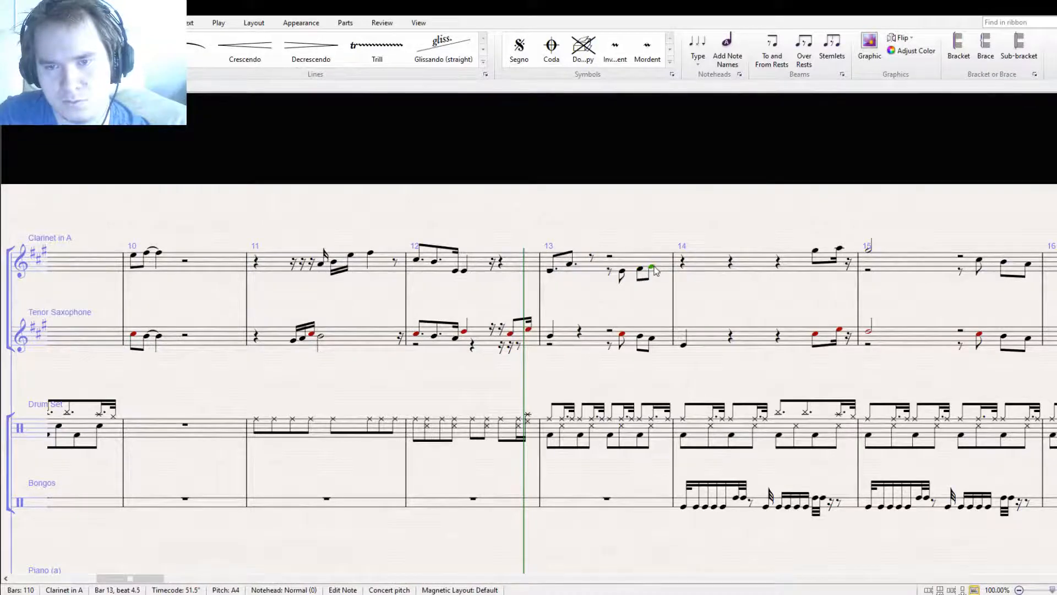
pyautogui.moveTo(655, 270); pyautogui.dragTo(656, 275)
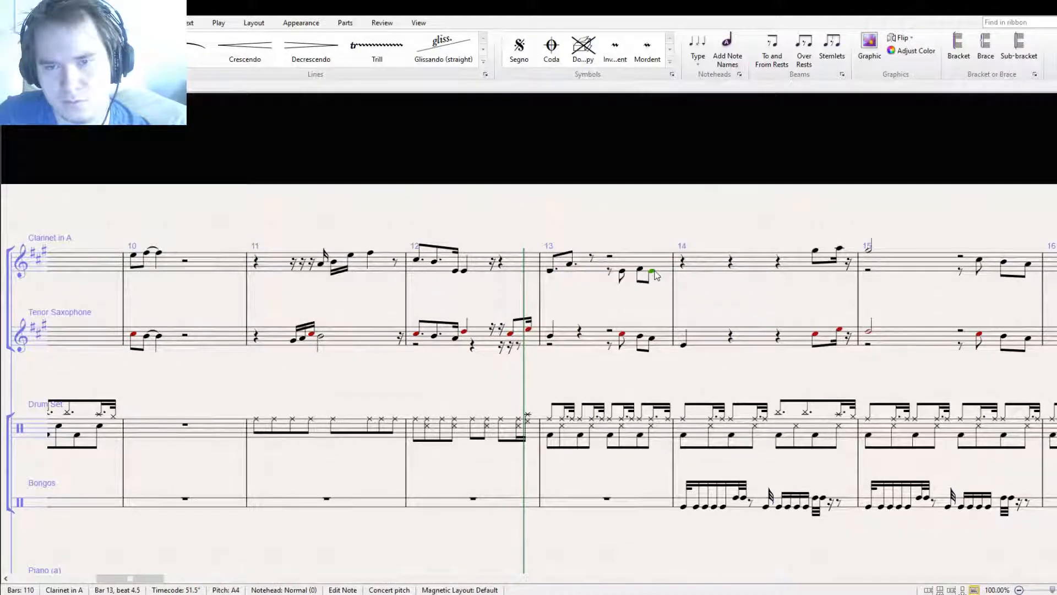
# Add a second-voice D4 eighth note at beat 1 of clarinet bar 14 and raise the tenor saxophone's opening note there
pyautogui.click(693, 267)
pyautogui.hotkey('ctrl', 'v')
pyautogui.moveTo(684, 271); pyautogui.dragTo(683, 273)
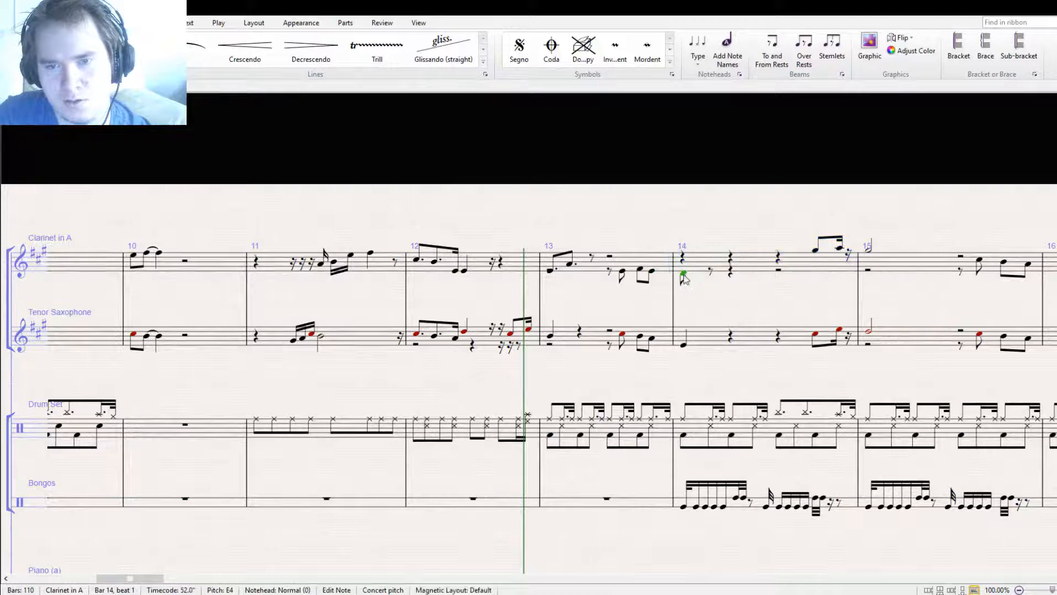
pyautogui.click(683, 345)
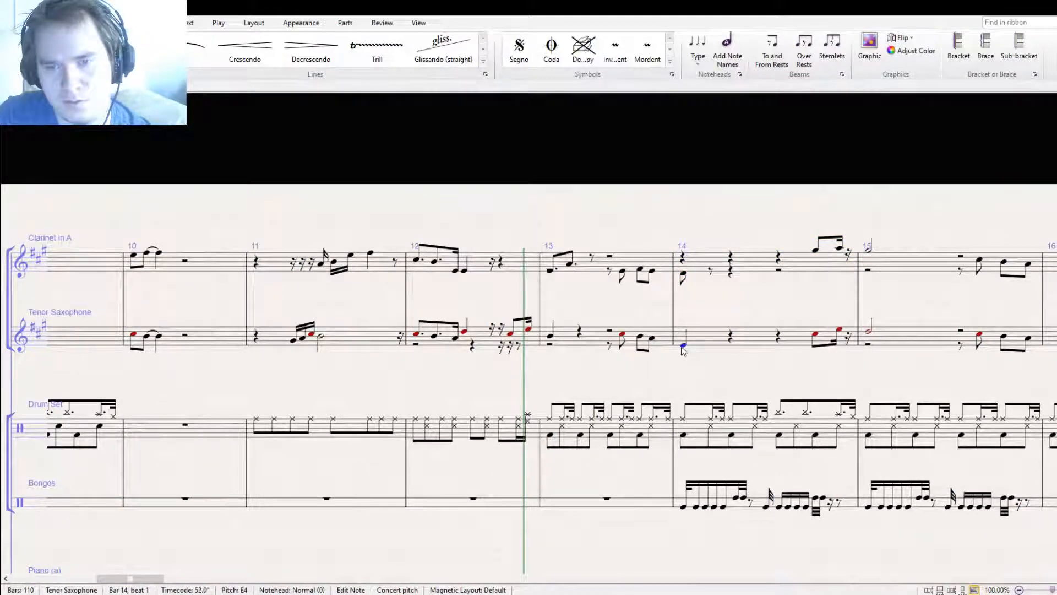
# Dot the opening D4 of clarinet bar 14 and add a slightly lower dotted eighth note at beat 1.75
pyautogui.click(683, 273)
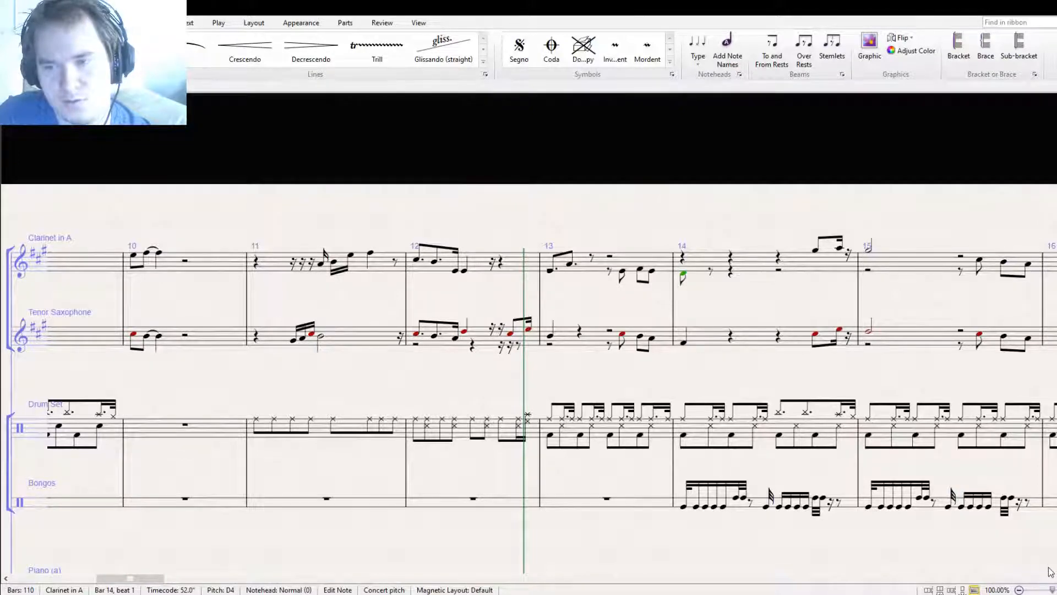
pyautogui.press('.')
pyautogui.click(718, 278)
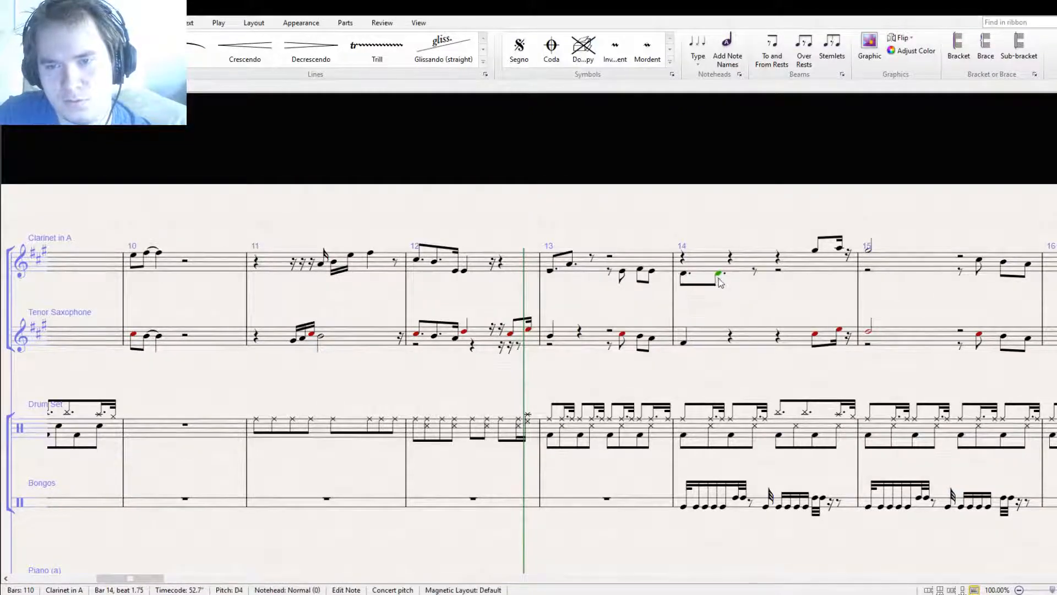
pyautogui.press('Escape')
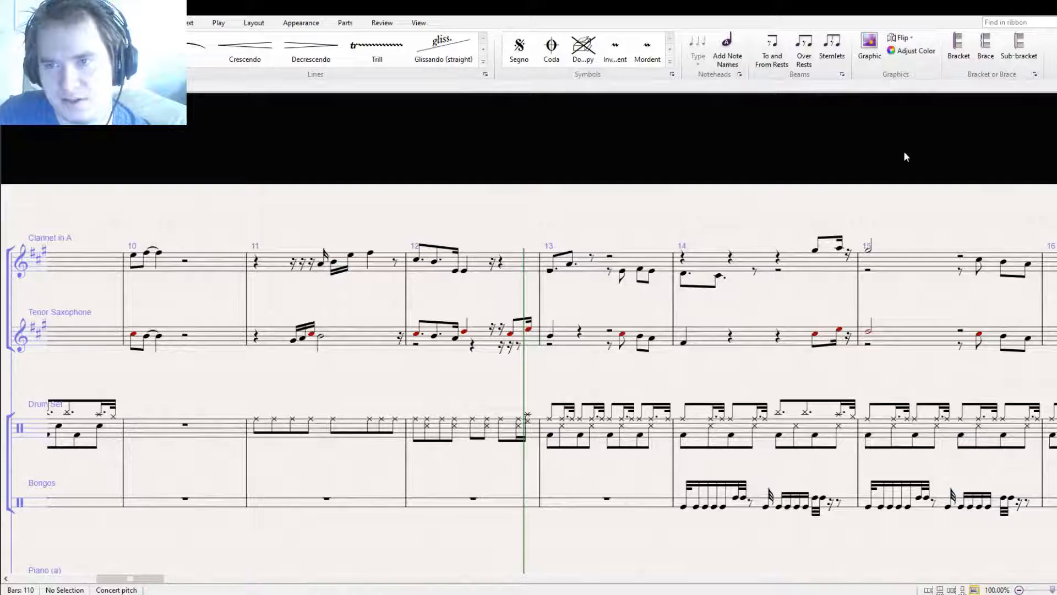
# Move the playback position back before bar 10 and listen to the revised clarinet part through bar 15
pyautogui.press('[')
pyautogui.press('[')
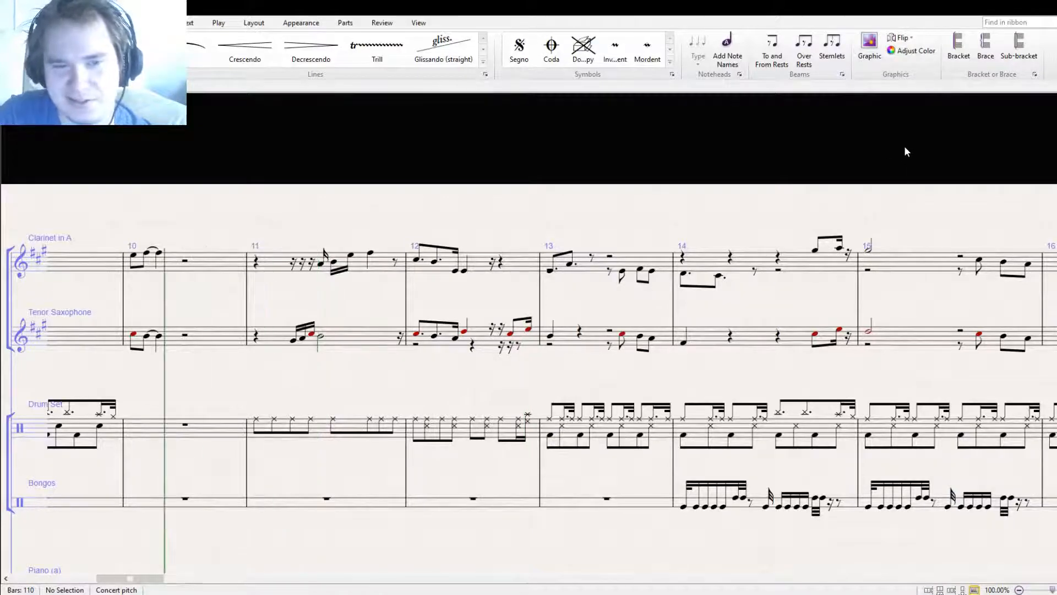
pyautogui.hotkey('ctrl', '-')
pyautogui.hotkey('ctrl', '-')
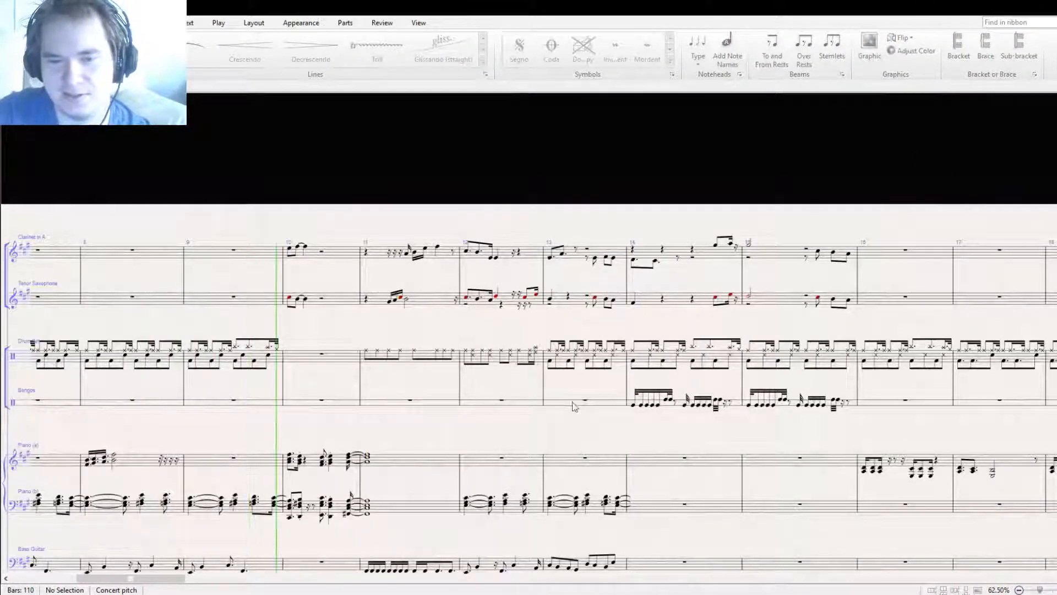
pyautogui.moveTo(615, 438); pyautogui.dragTo(690, 302)
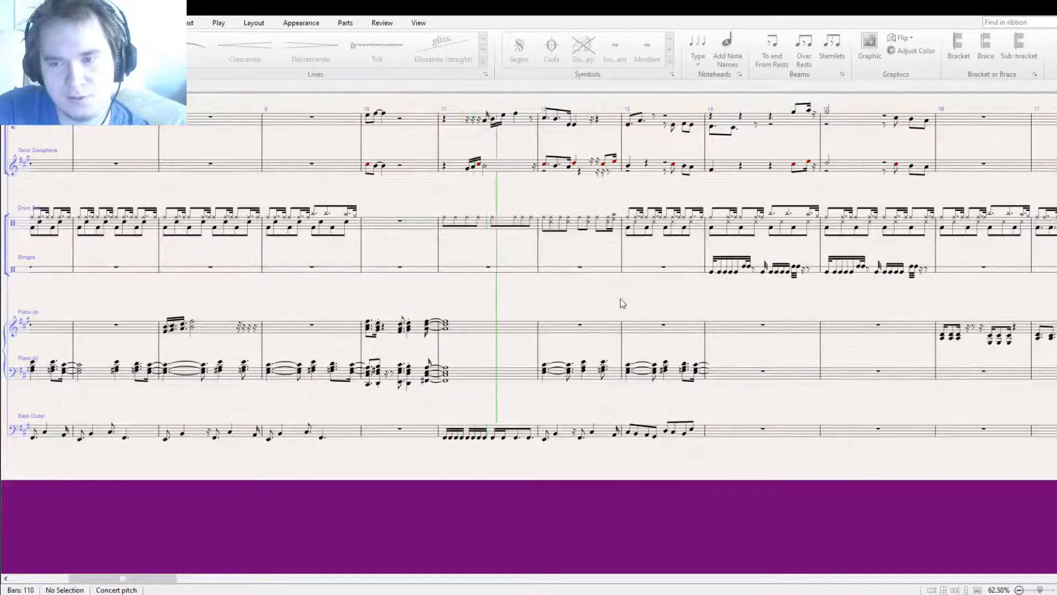
pyautogui.moveTo(623, 304)
pyautogui.mouseDown()
pyautogui.moveTo(703, 302)
pyautogui.moveTo(640, 308)
pyautogui.mouseUp()
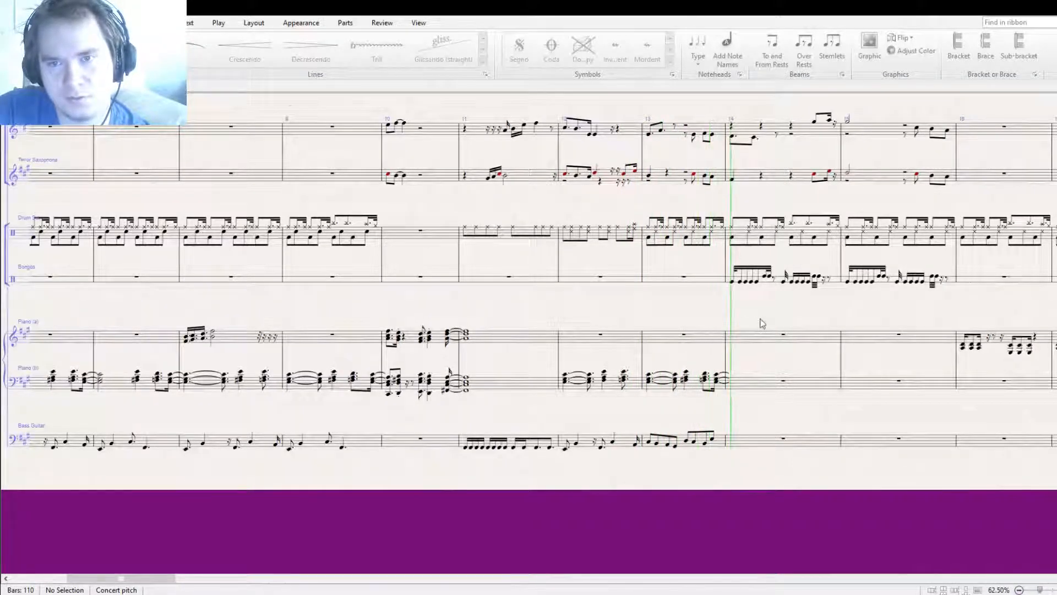
pyautogui.moveTo(760, 324); pyautogui.dragTo(622, 313)
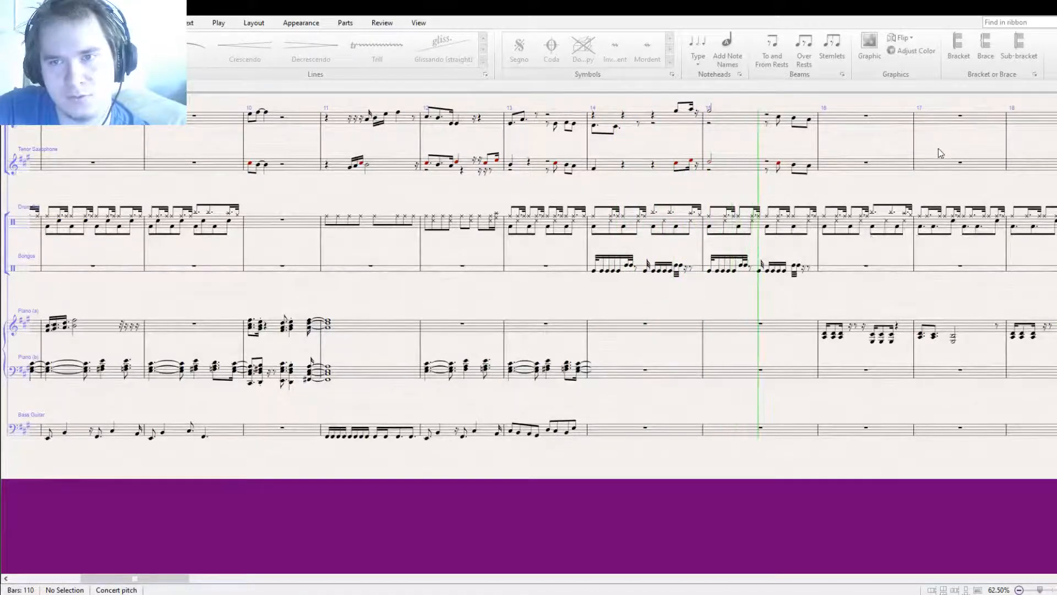
pyautogui.moveTo(877, 187); pyautogui.dragTo(795, 277)
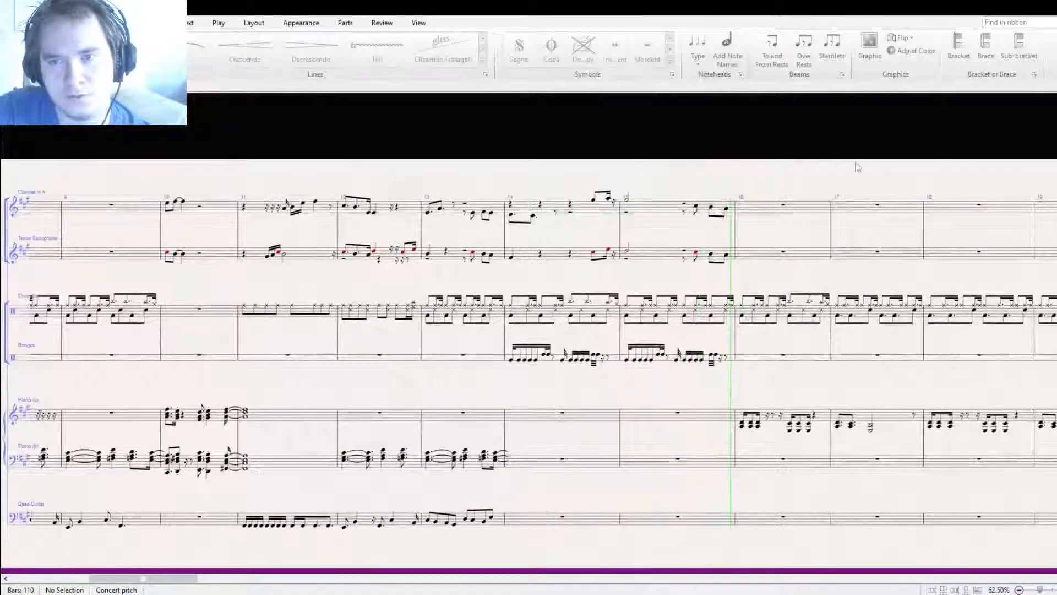
# Stop playback and lower clarinet bar 14's notes at beats 4 and 4.5, plus bar 15's opening half note to A4
pyautogui.press('space')
pyautogui.scroll(2, 693, 153)
pyautogui.click(619, 183)
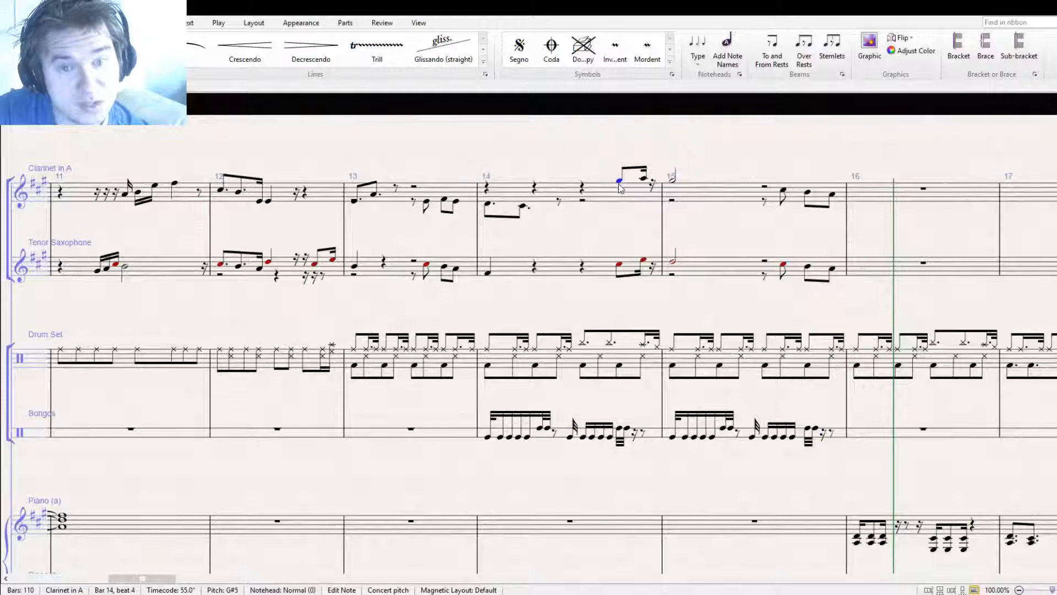
pyautogui.moveTo(618, 182); pyautogui.dragTo(643, 188)
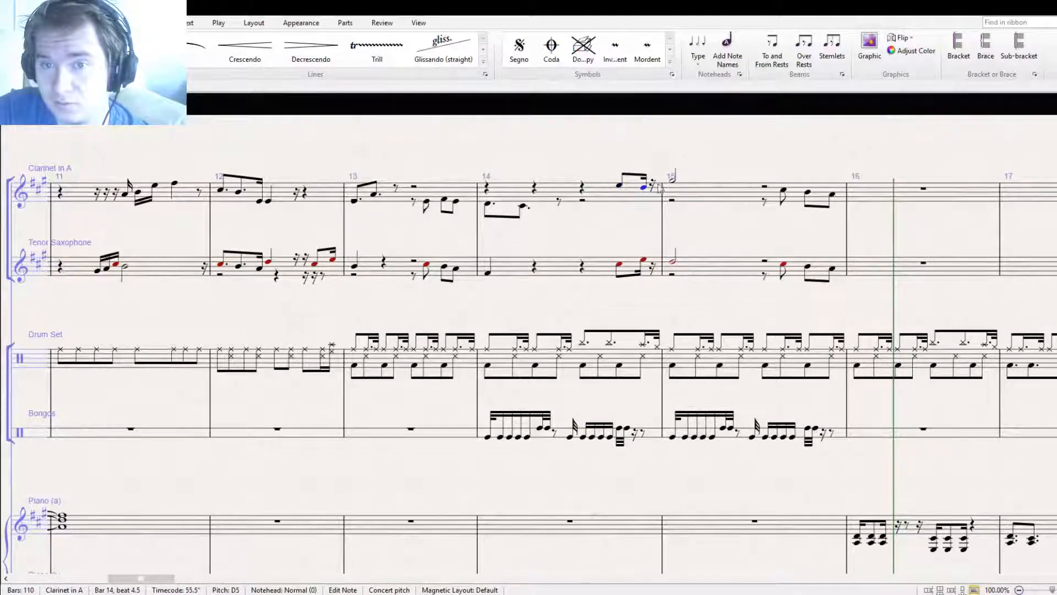
pyautogui.click(673, 181)
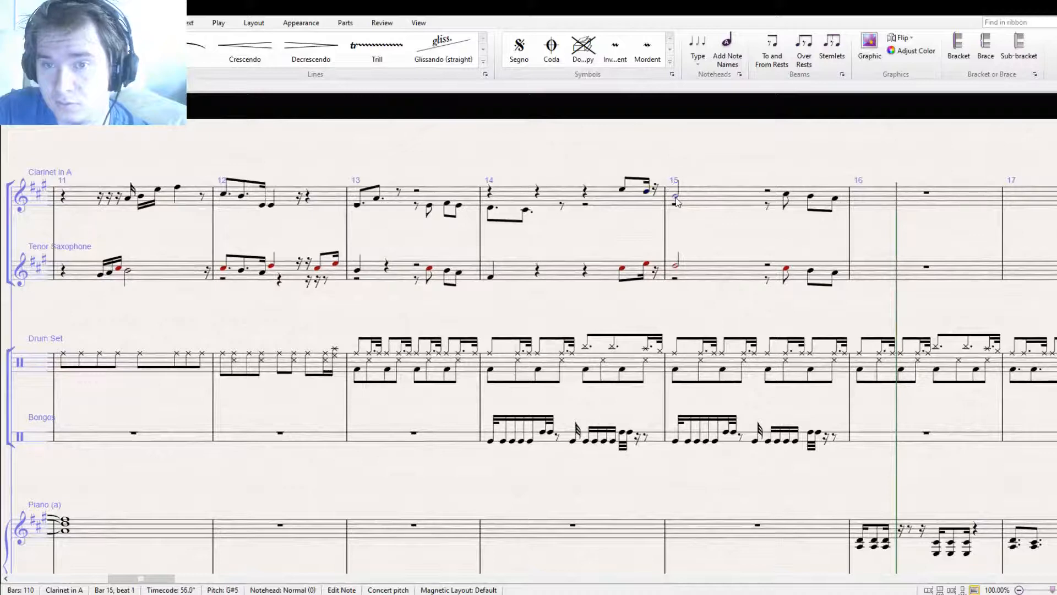
# Delete the clarinet notes at beats 4 and 4.5 of bar 14 and the last three eighth notes of bar 13
pyautogui.press('Left')
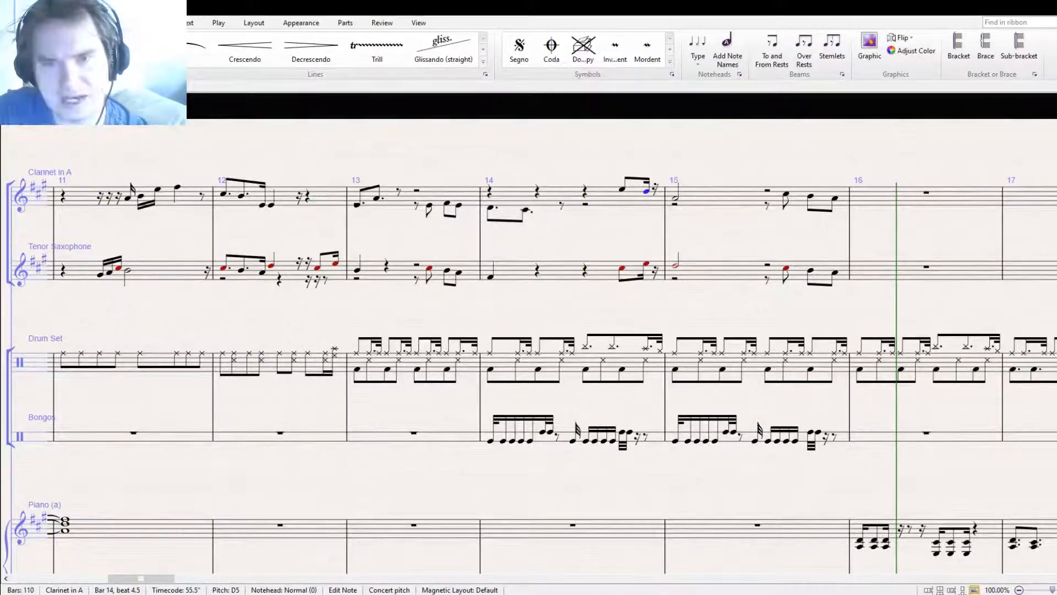
pyautogui.keyDown('ctrl'); pyautogui.click(622, 190); pyautogui.keyUp('ctrl')
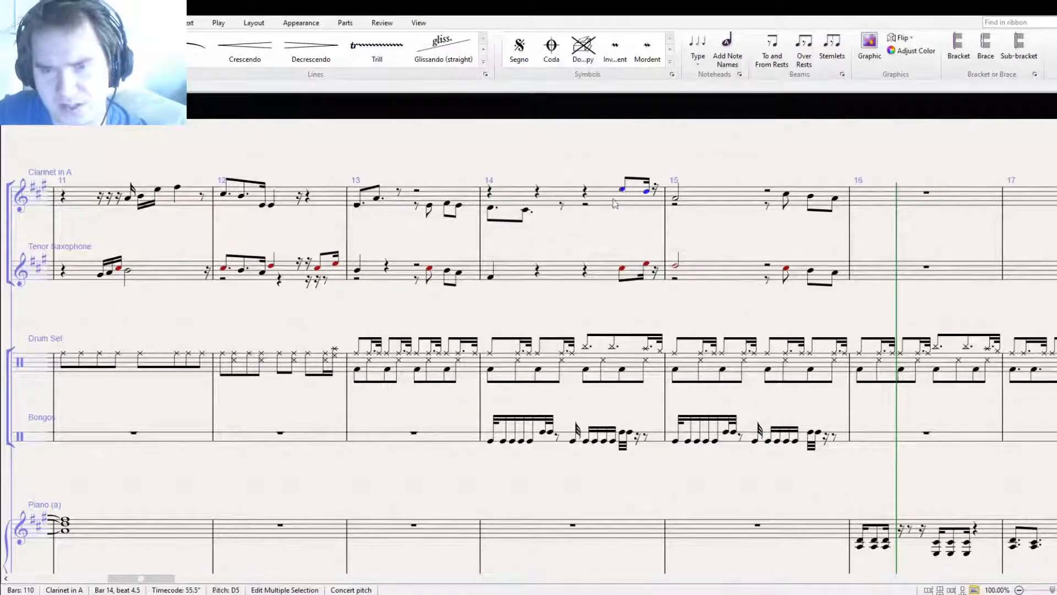
pyautogui.press('Delete')
pyautogui.press('Escape')
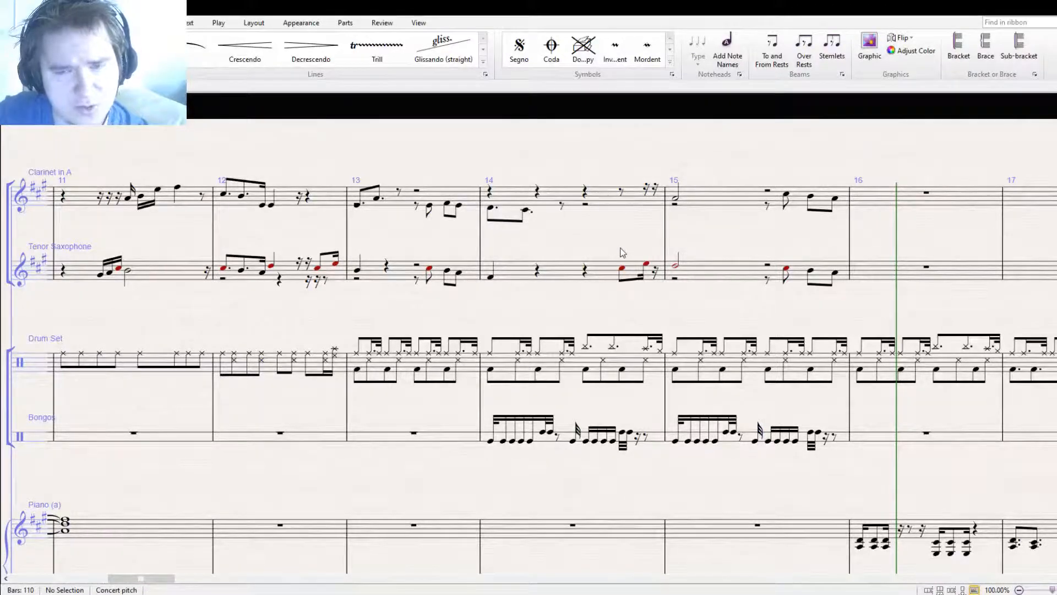
pyautogui.click(429, 207)
pyautogui.keyDown('ctrl'); pyautogui.click(447, 205); pyautogui.keyUp('ctrl')
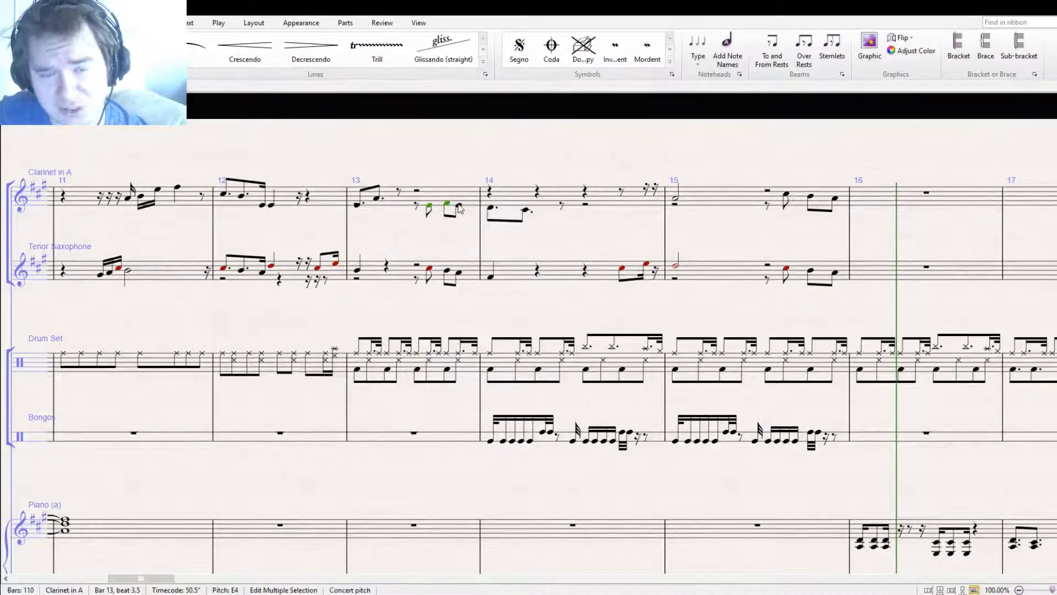
pyautogui.press('Delete')
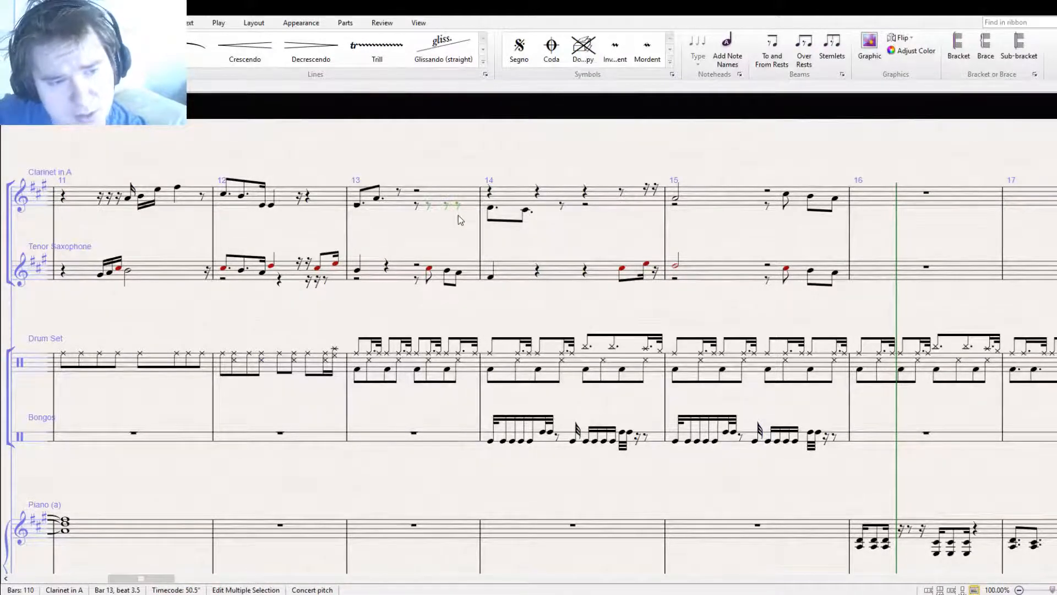
# Turn the clarinet's opening in bar 14 into a single C#4 quarter note, removing the dotted note at beat 1.75
pyautogui.click(490, 208)
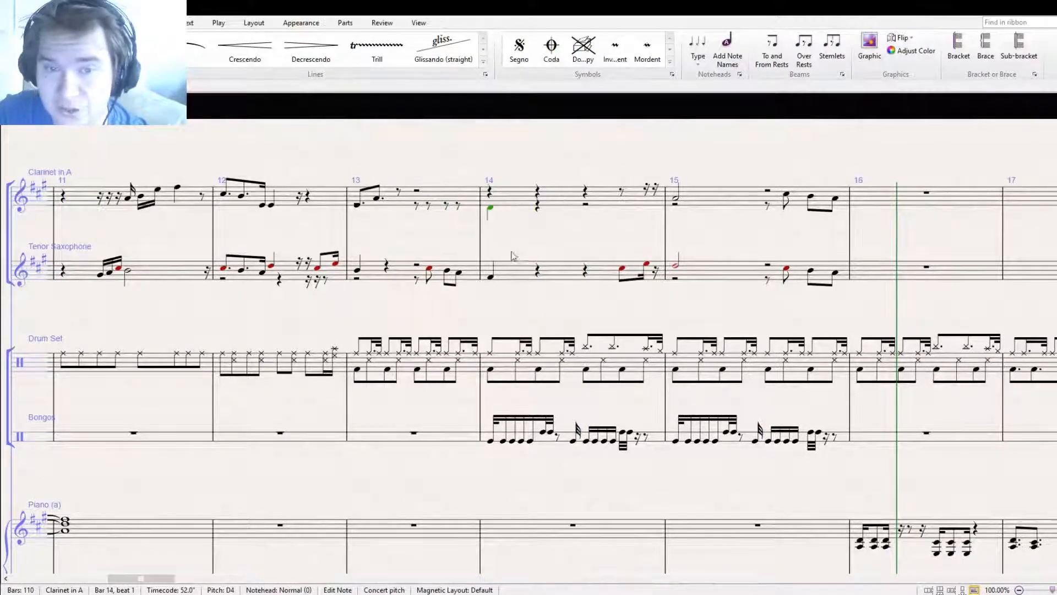
pyautogui.click(490, 277)
pyautogui.click(490, 210)
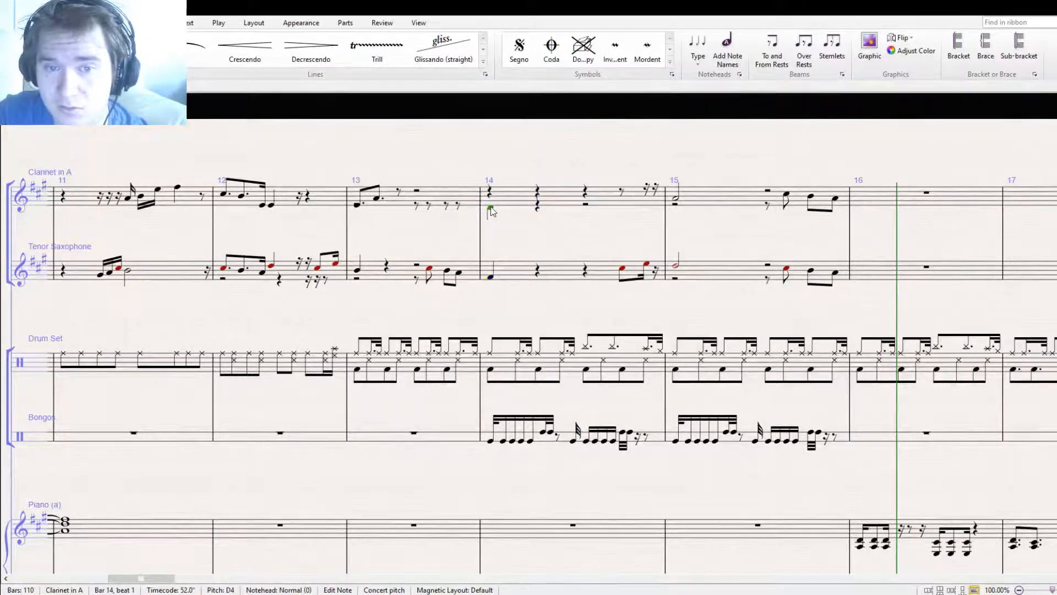
pyautogui.press('Down')
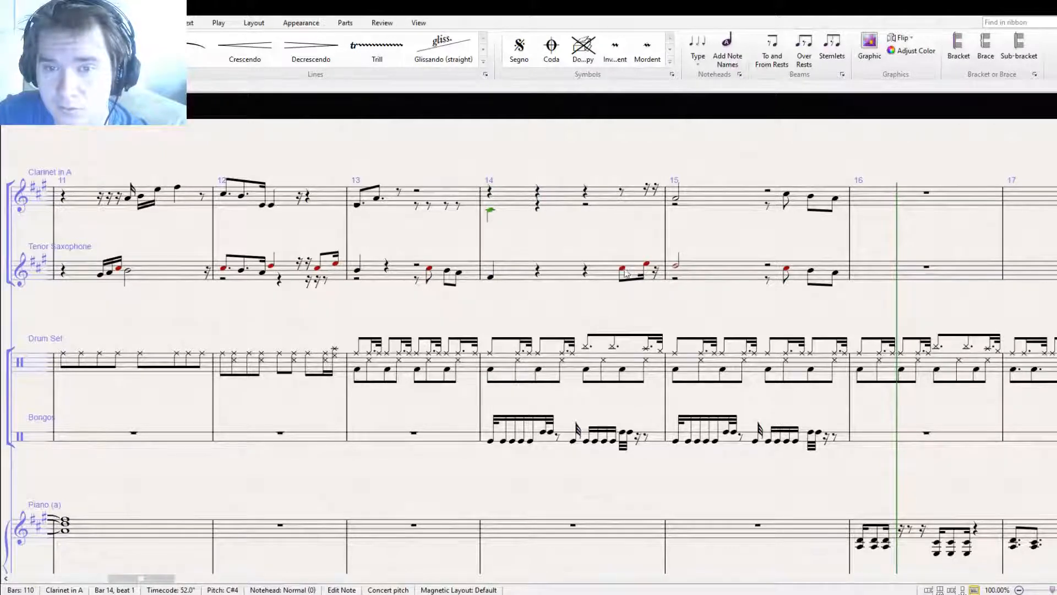
# Compare with the tenor saxophone's notes and raise the last three eighth notes of clarinet bar 15, setting the final one to G#5
pyautogui.click(623, 268)
pyautogui.click(647, 264)
pyautogui.click(677, 266)
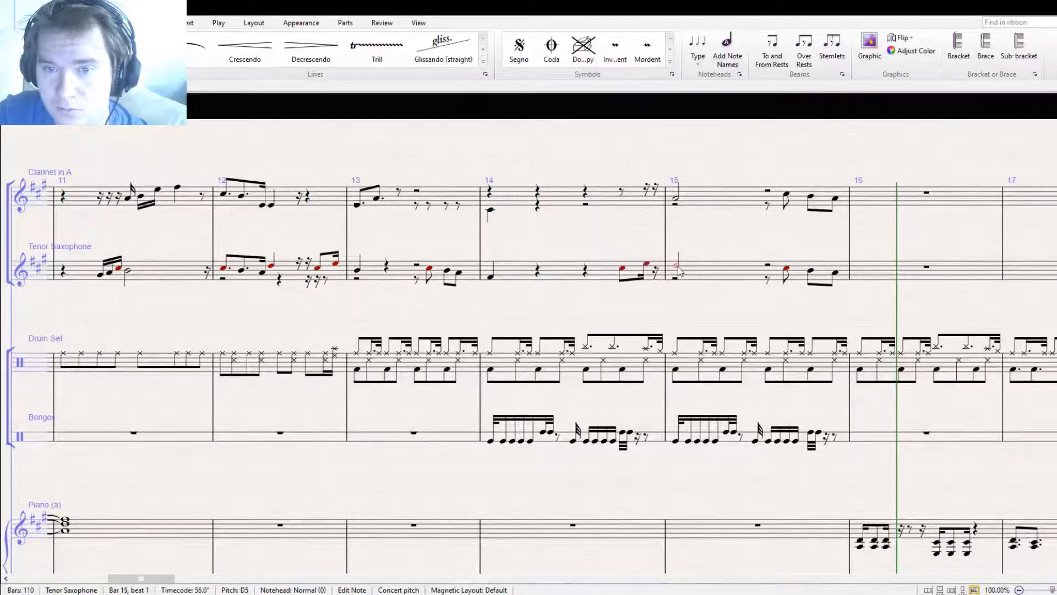
pyautogui.click(676, 202)
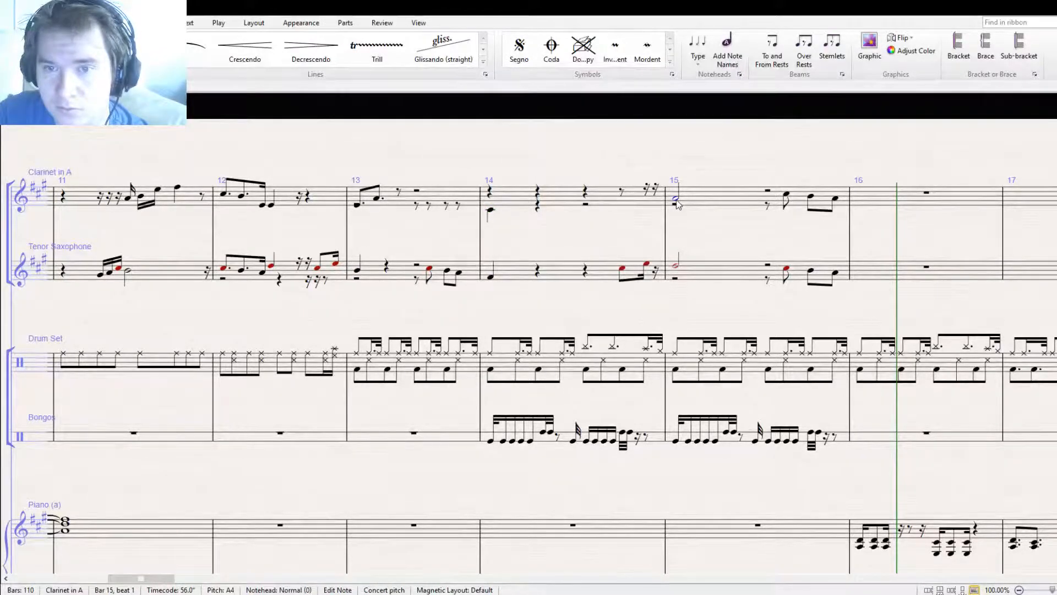
pyautogui.click(676, 266)
pyautogui.click(785, 194)
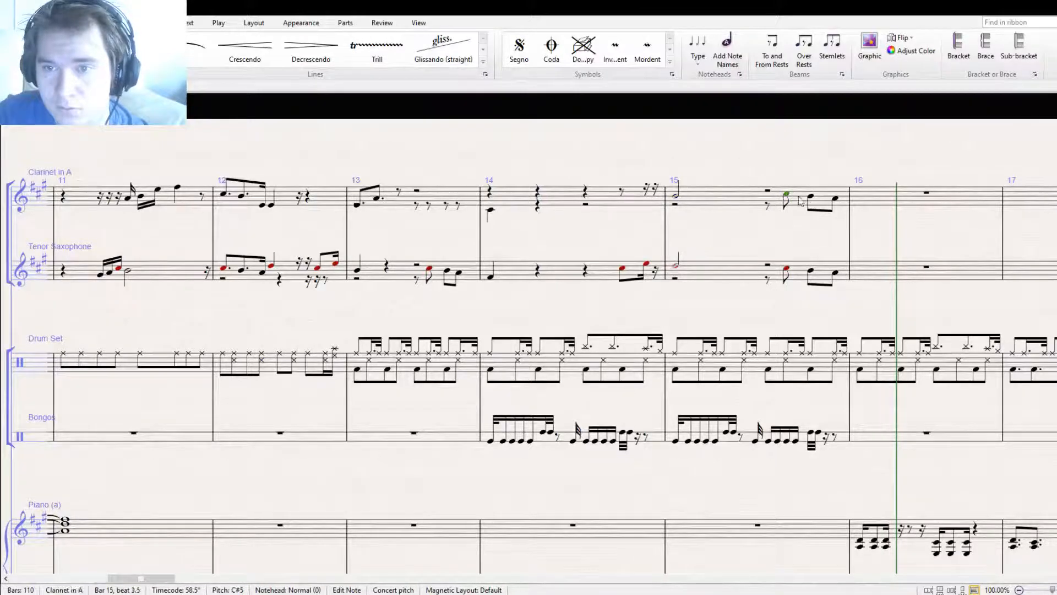
pyautogui.moveTo(786, 189); pyautogui.dragTo(836, 189)
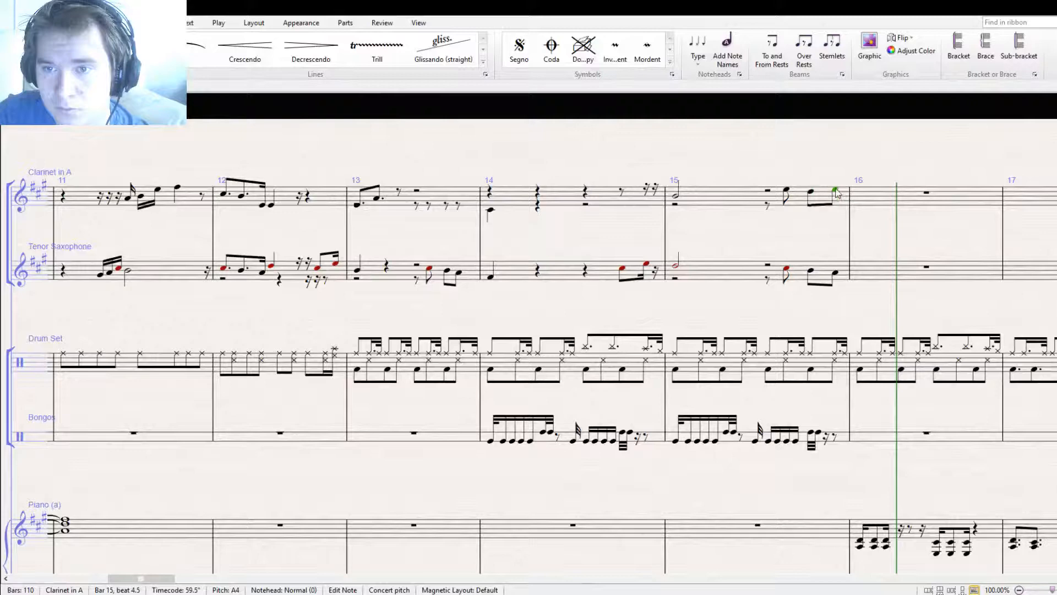
pyautogui.click(835, 273)
pyautogui.click(835, 189)
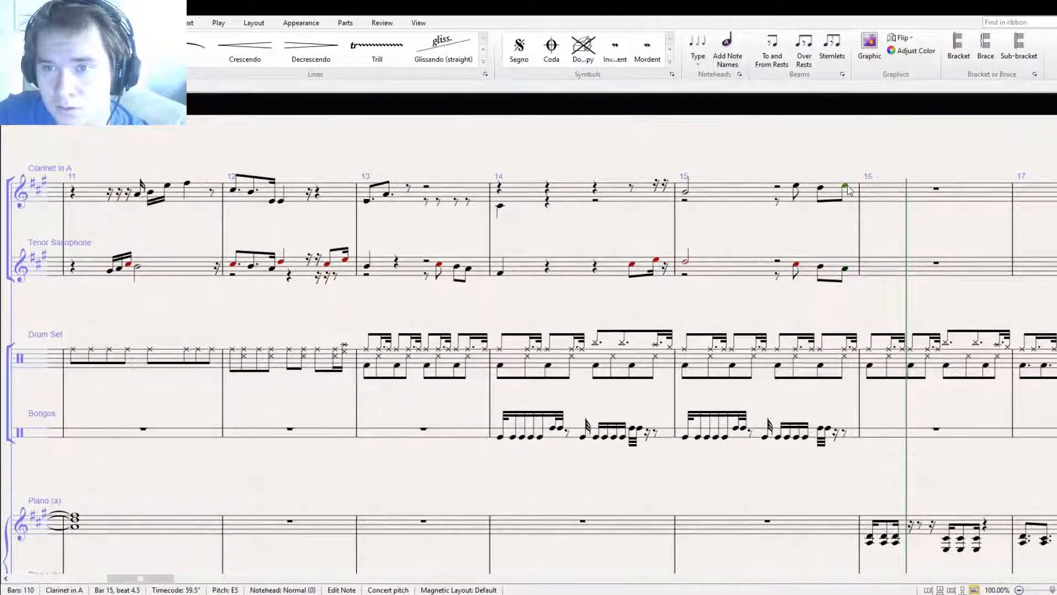
pyautogui.moveTo(846, 189); pyautogui.dragTo(846, 182)
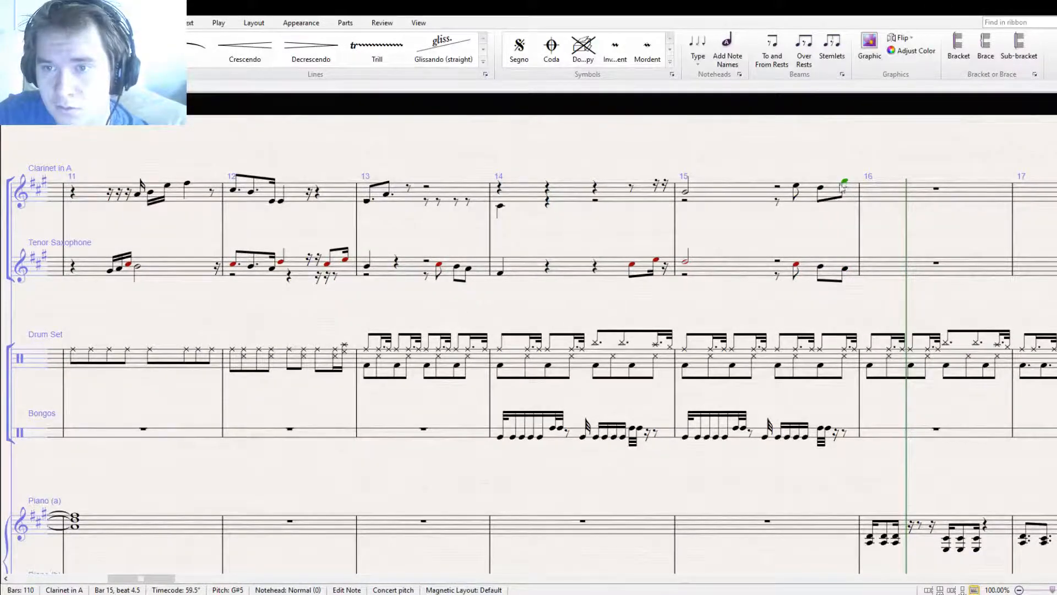
# Add an Electric Guitar staff between the piano and bass guitar staves
pyautogui.moveTo(841, 228); pyautogui.dragTo(738, 267)
pyautogui.moveTo(442, 300); pyautogui.dragTo(769, 229)
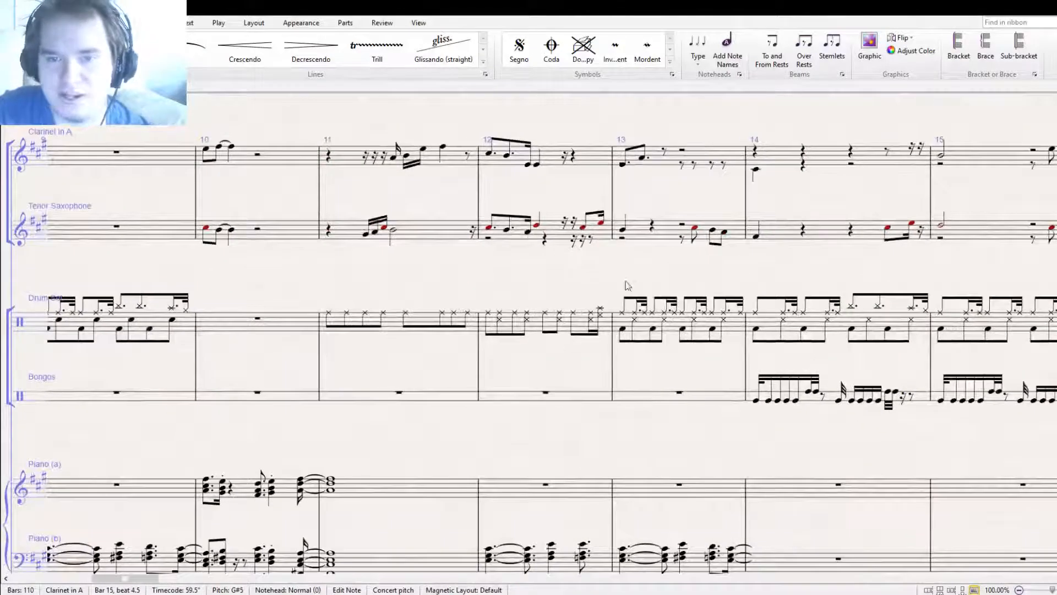
pyautogui.moveTo(626, 285); pyautogui.dragTo(655, 130)
pyautogui.moveTo(812, 344); pyautogui.dragTo(465, 313)
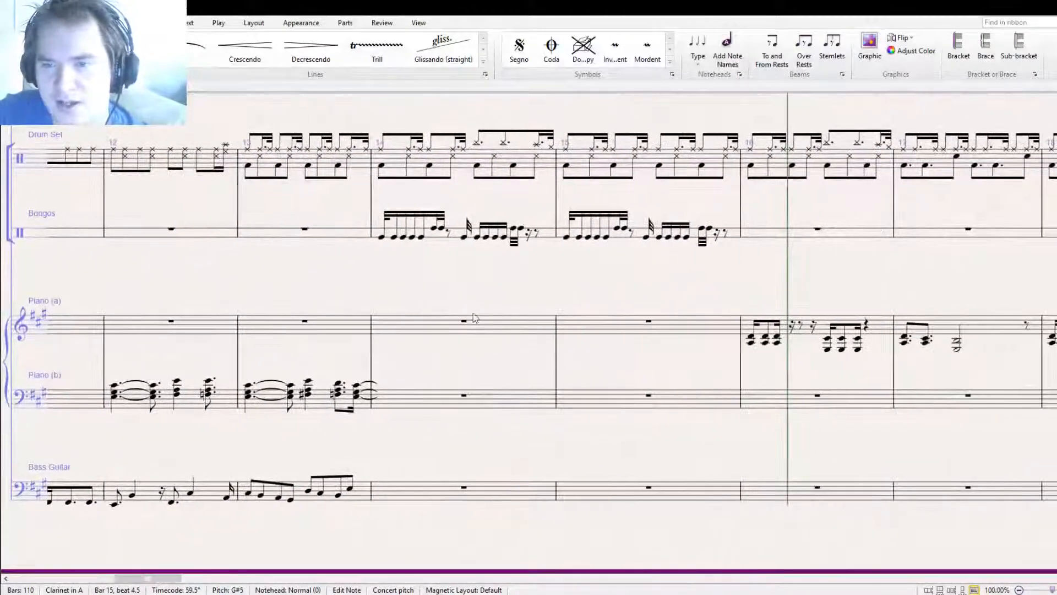
pyautogui.moveTo(830, 382); pyautogui.dragTo(658, 381)
pyautogui.click(705, 339)
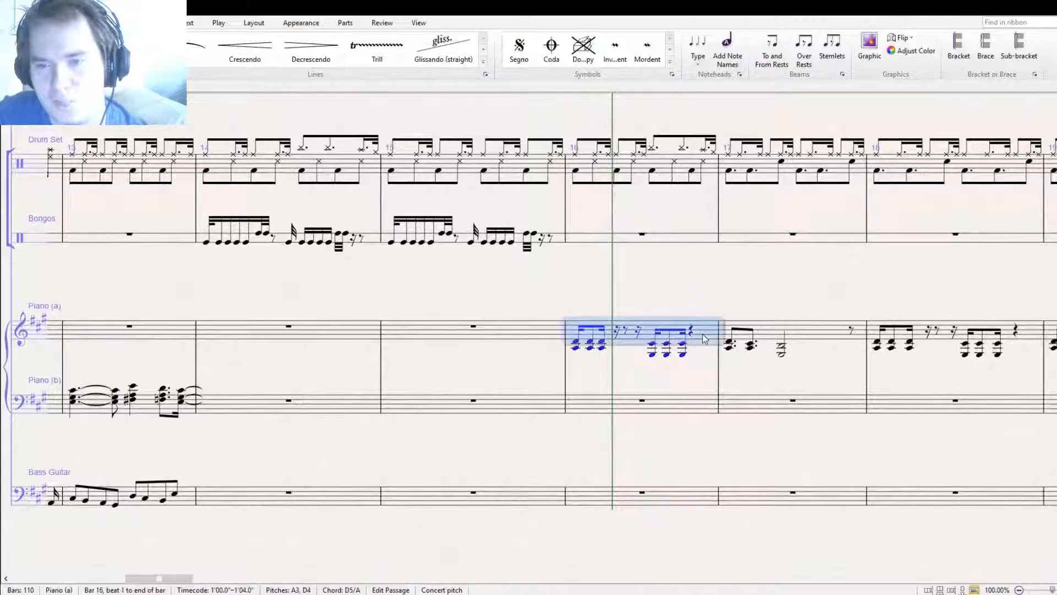
pyautogui.moveTo(842, 381); pyautogui.dragTo(1045, 425)
pyautogui.click(464, 331)
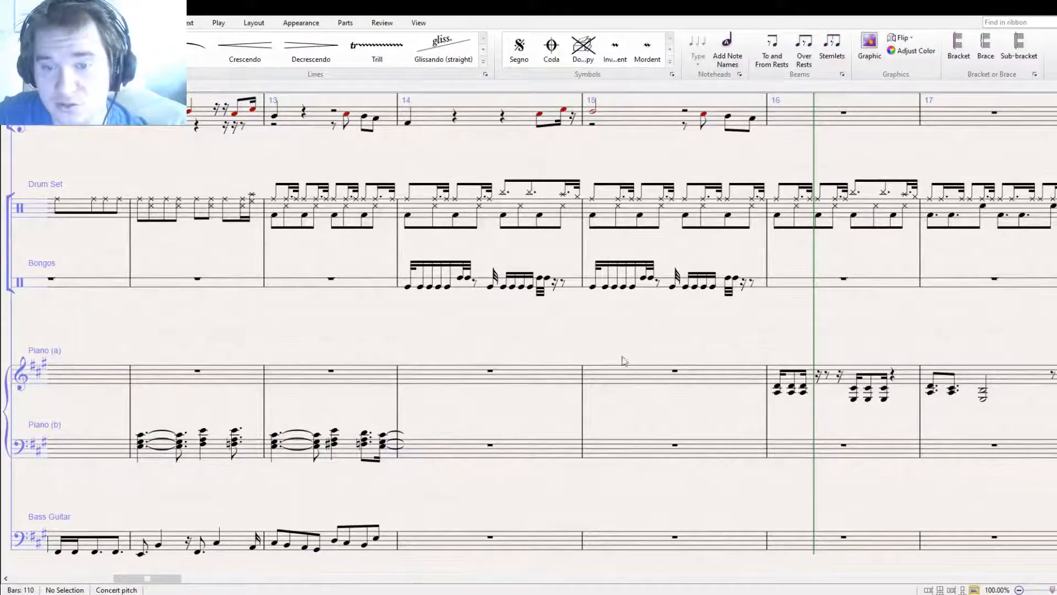
pyautogui.hotkey('ctrl', 'z')
pyautogui.moveTo(739, 425); pyautogui.dragTo(493, 305)
# Show the mixer and add the Omn virtual instrument to the playback configuration
pyautogui.click(428, 22)
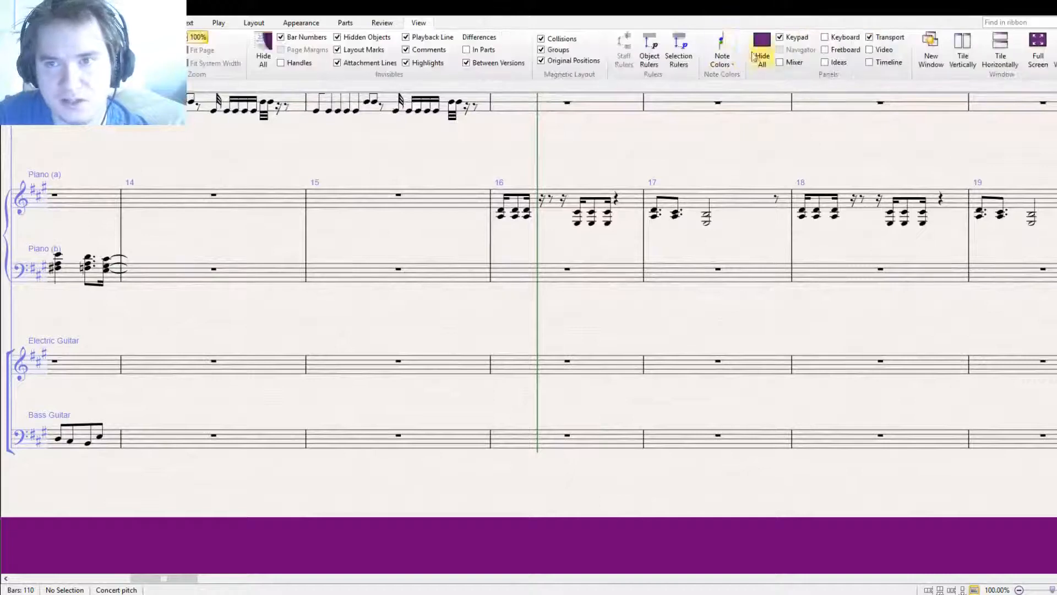
pyautogui.click(780, 62)
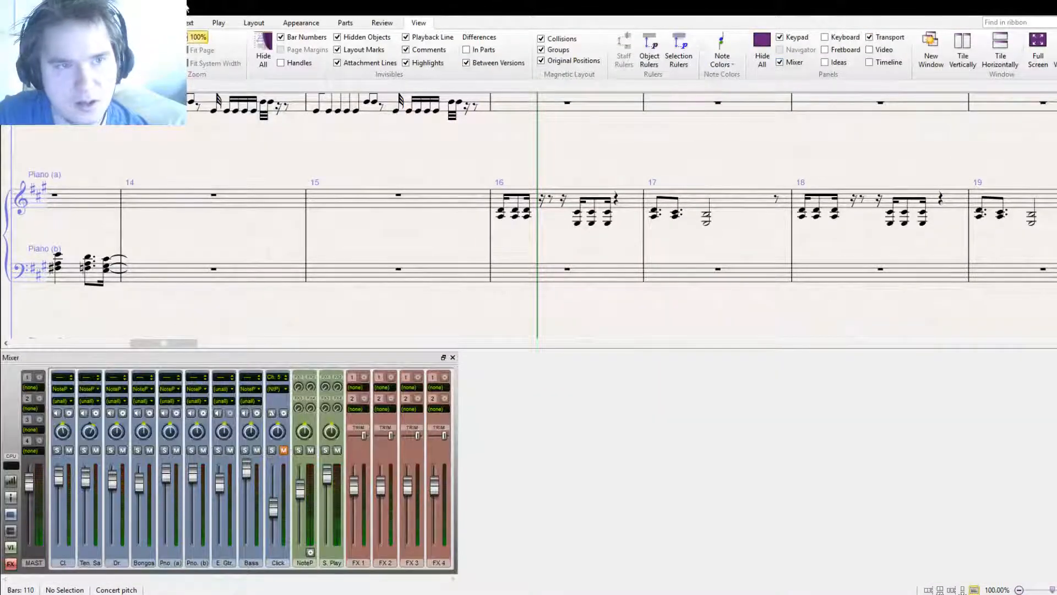
pyautogui.click(219, 22)
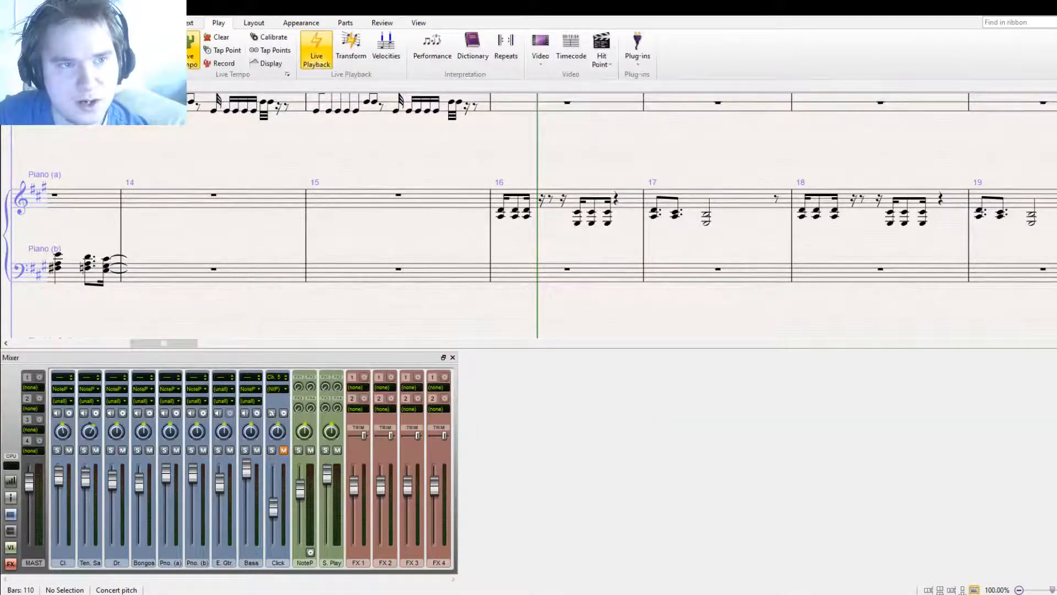
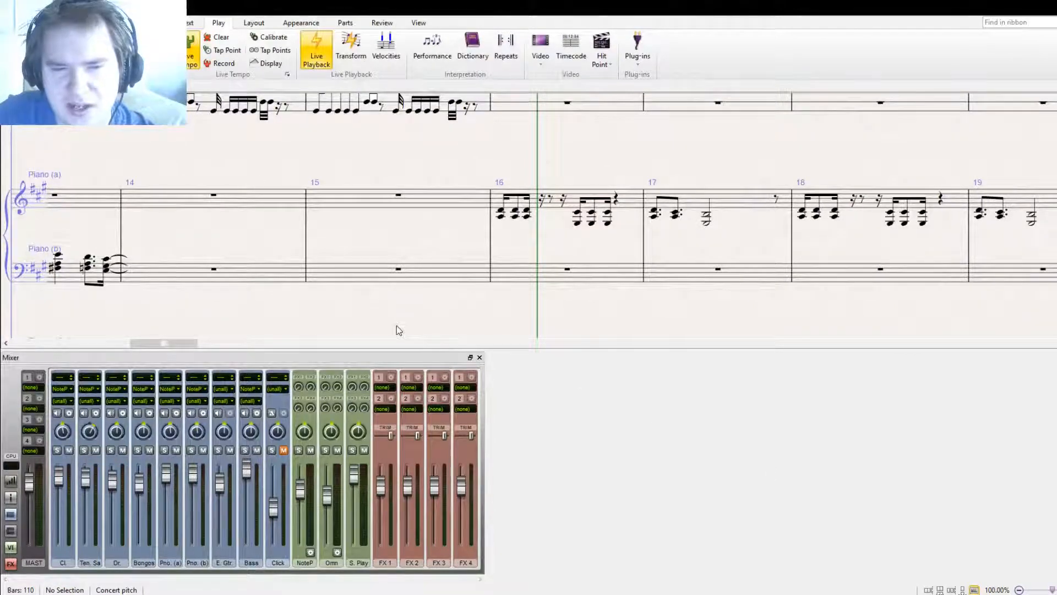
# Route the Electric Guitar channel to the Omn instrument, opening its plug-in settings before hiding the mixer
pyautogui.scroll(-3, 390, 328)
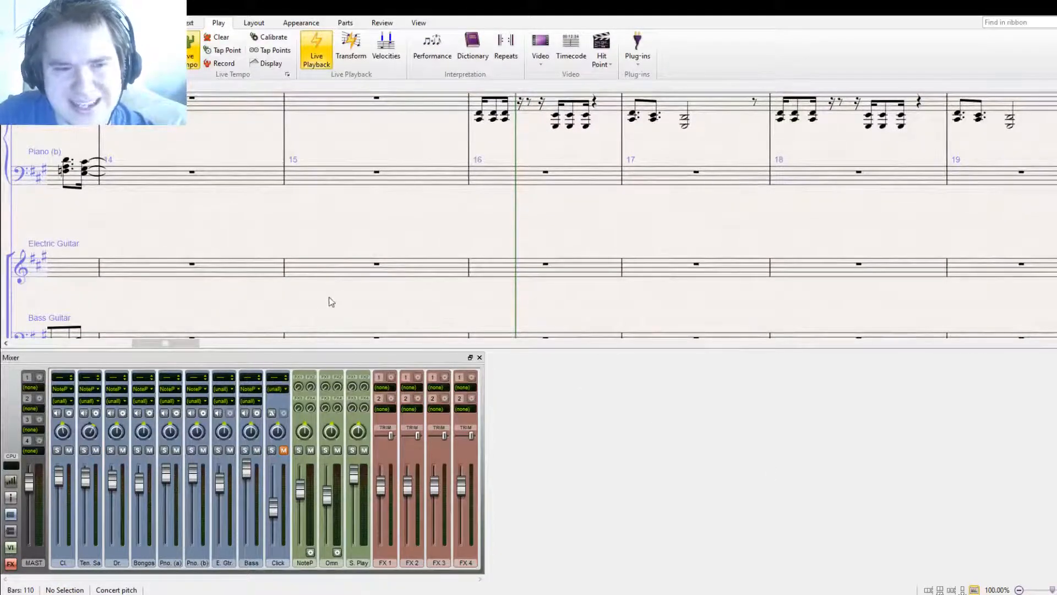
pyautogui.moveTo(331, 301); pyautogui.dragTo(637, 224)
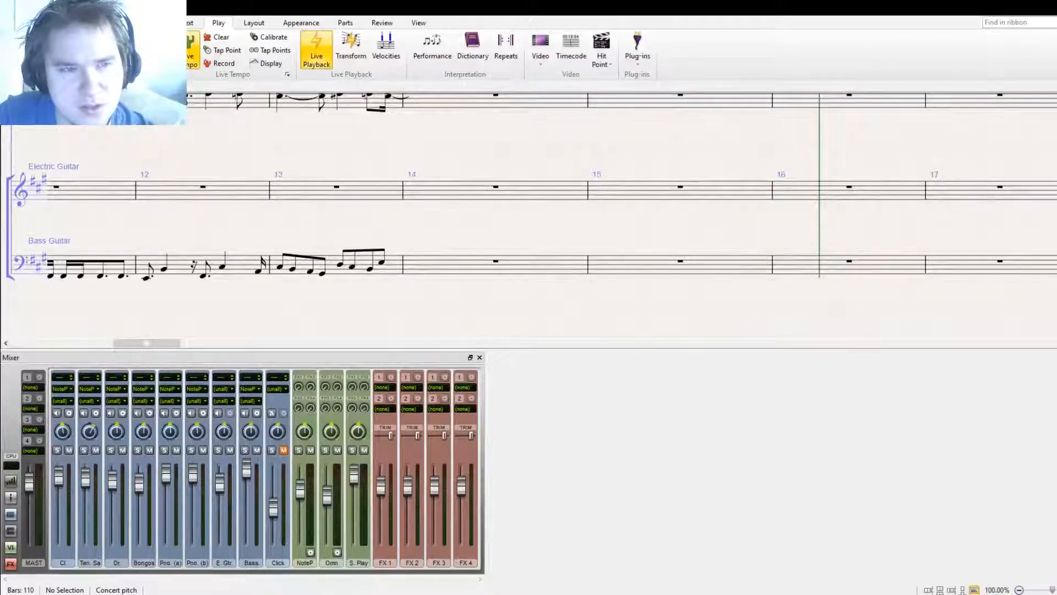
pyautogui.moveTo(488, 250); pyautogui.dragTo(263, 320)
pyautogui.click(224, 395)
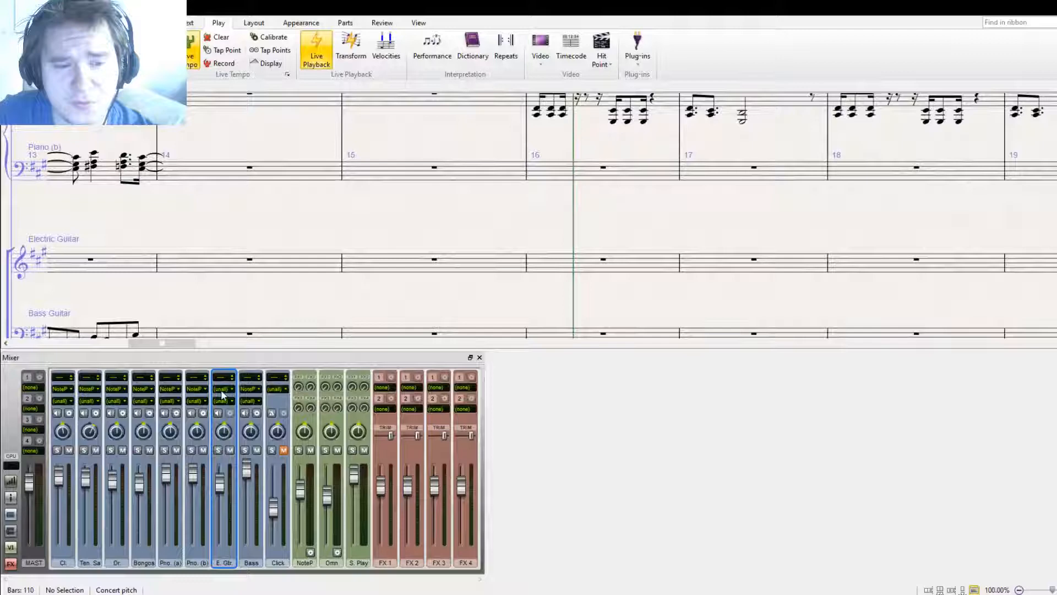
pyautogui.click(269, 450)
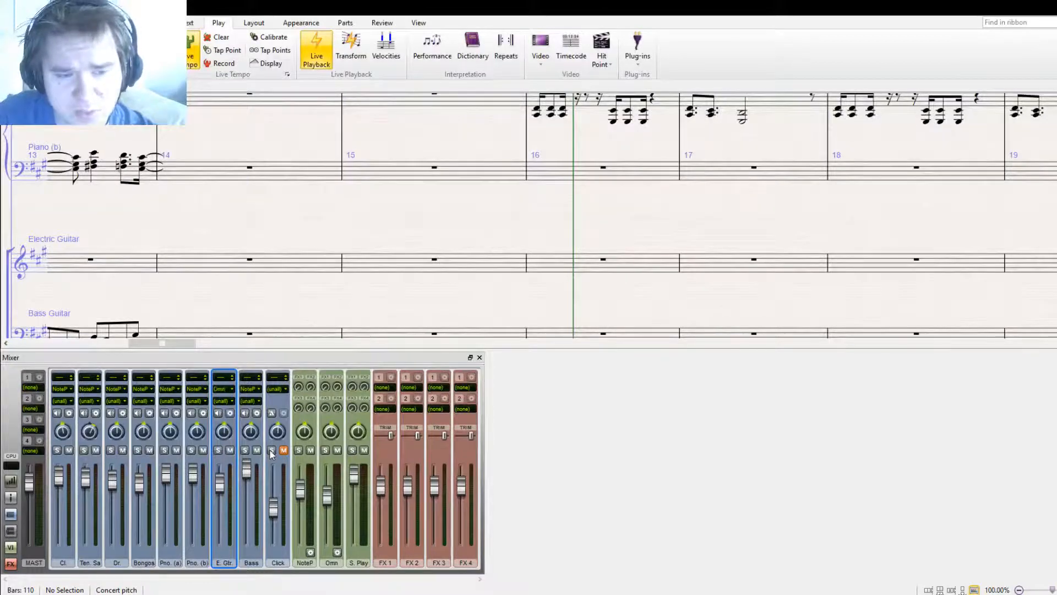
pyautogui.click(230, 413)
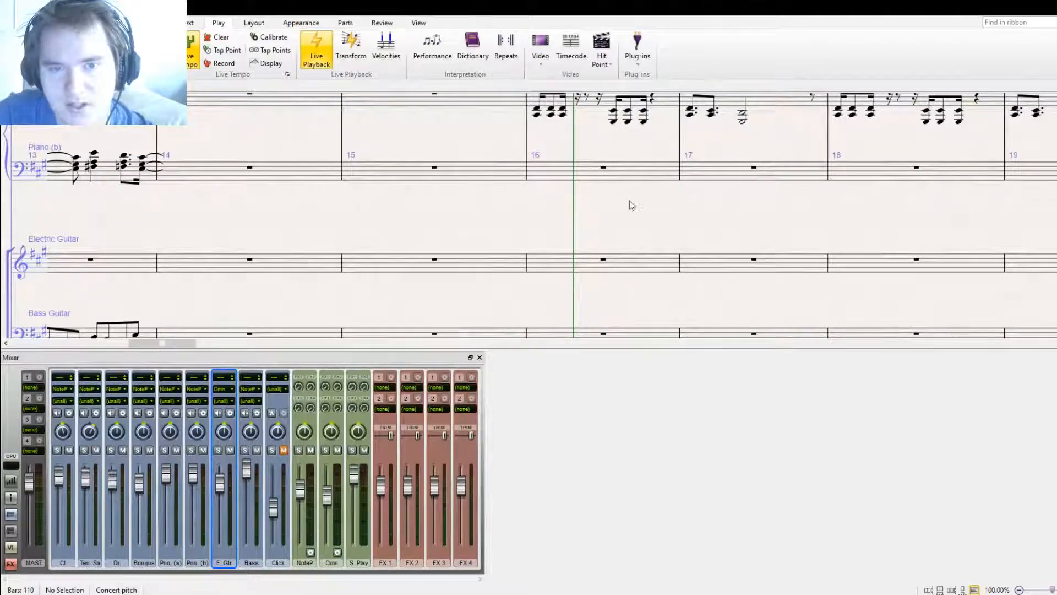
pyautogui.scroll(-1, 606, 231)
pyautogui.click(479, 358)
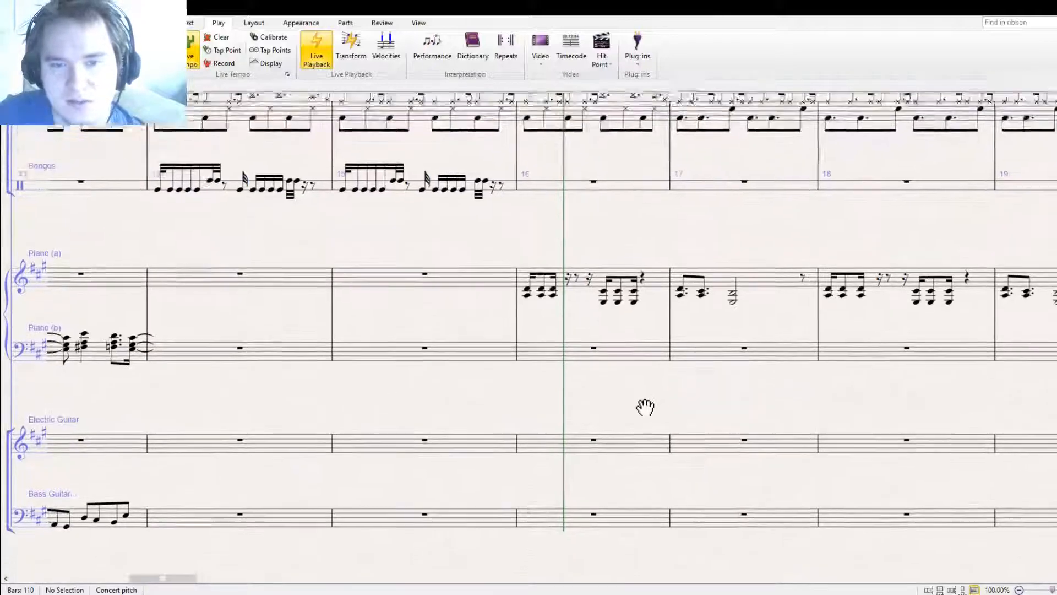
# Copy bars 16–19 of Piano (a) to the Electric Guitar staff and audition the first two chords there
pyautogui.click(524, 321)
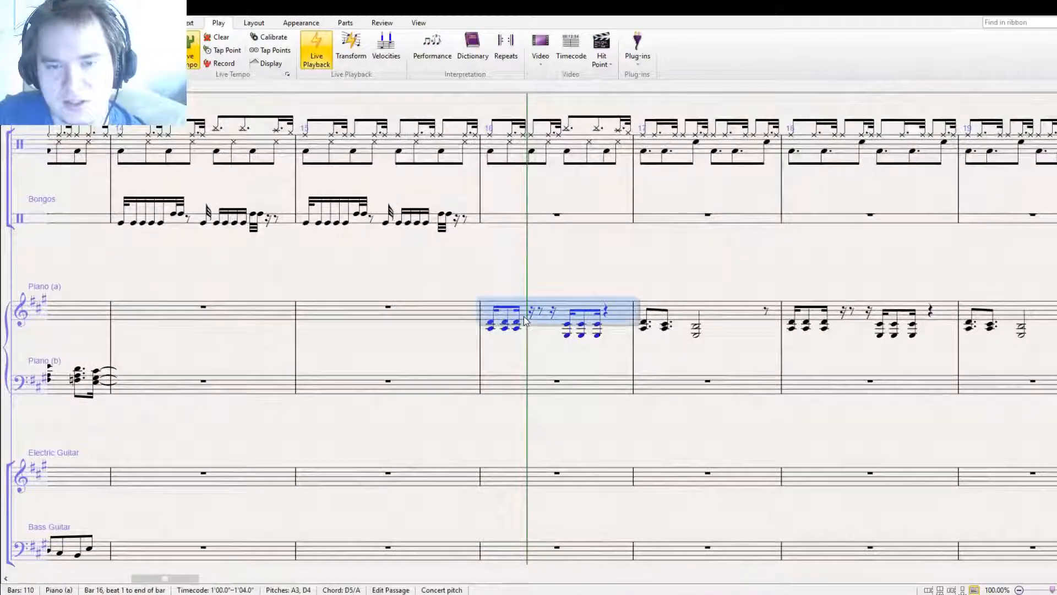
pyautogui.keyDown('shift'); pyautogui.click(975, 325); pyautogui.keyUp('shift')
pyautogui.scroll(-2, 550, 413)
pyautogui.keyDown('alt'); pyautogui.click(495, 414); pyautogui.keyUp('alt')
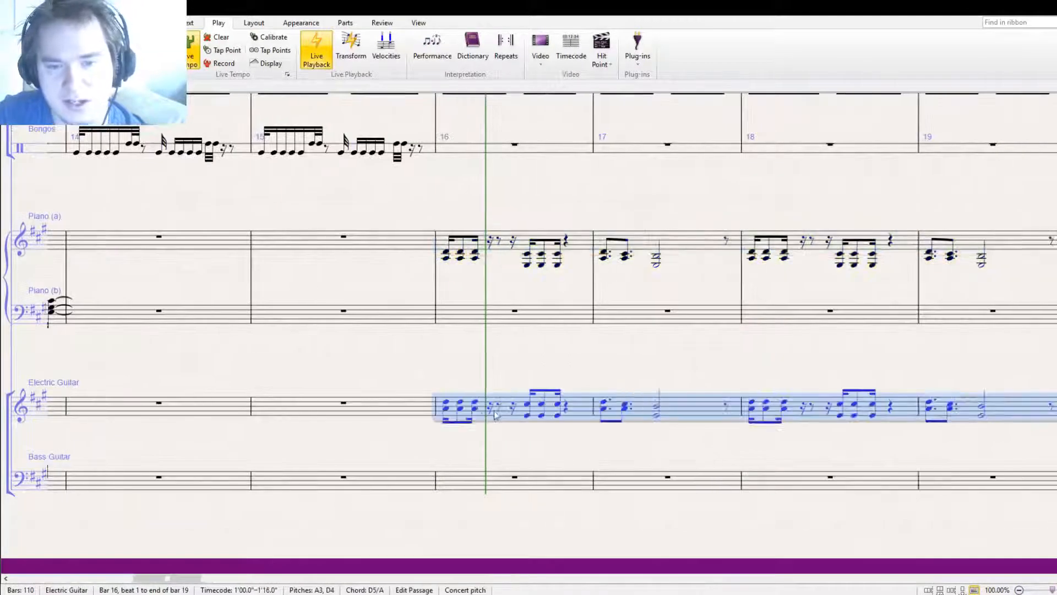
pyautogui.doubleClick(445, 409)
pyautogui.doubleClick(460, 409)
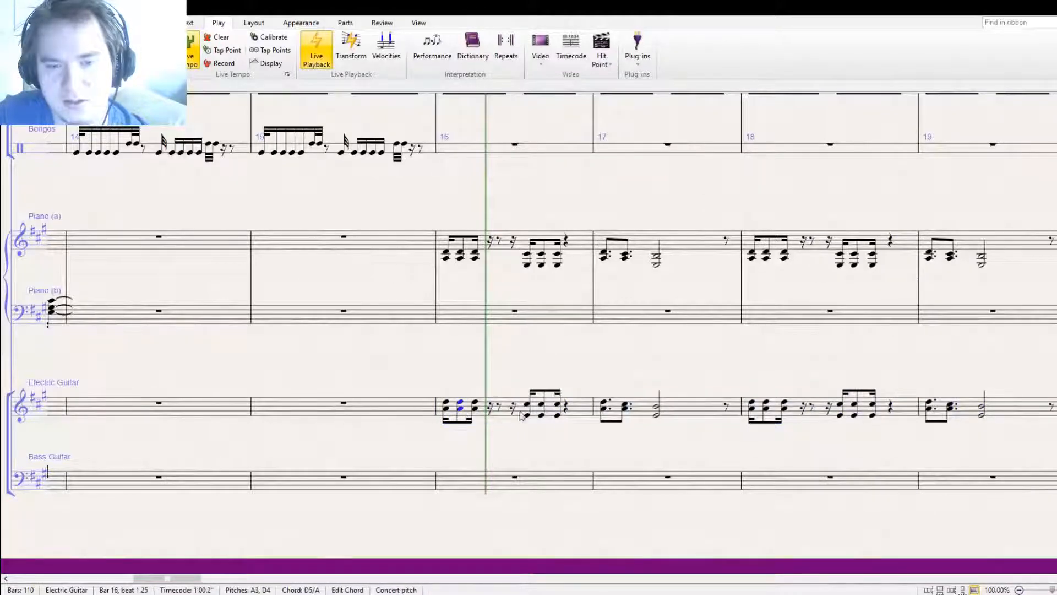
# Delete the chords in bars 16–19 of the Piano (a) staff
pyautogui.click(523, 261)
pyautogui.keyDown('shift'); pyautogui.click(999, 247); pyautogui.keyUp('shift')
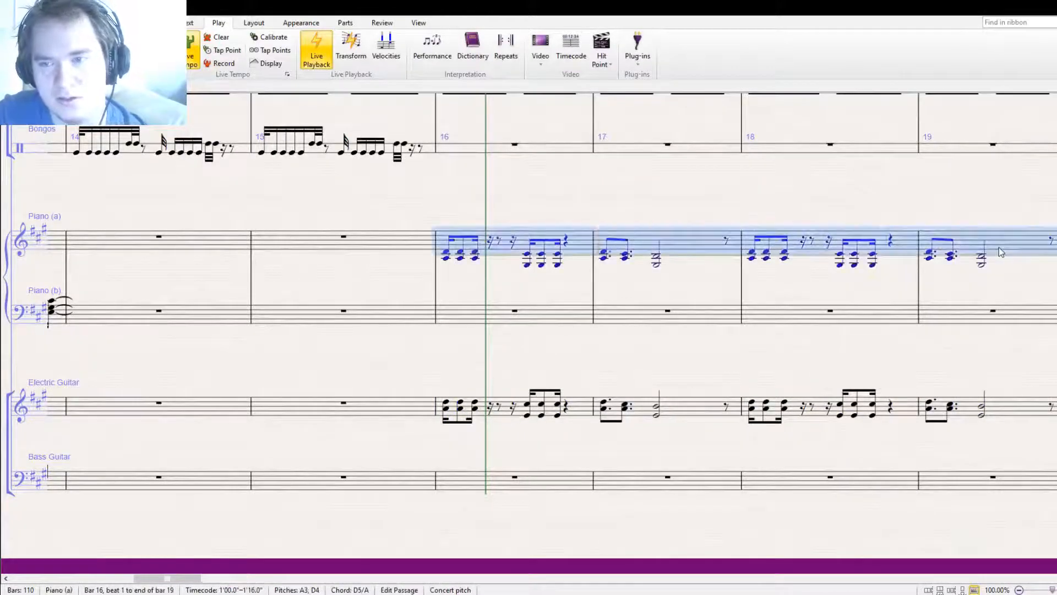
pyautogui.press('Delete')
# Delete the chords in bars 20–23 of the Piano (b) staff
pyautogui.moveTo(928, 385); pyautogui.dragTo(751, 337)
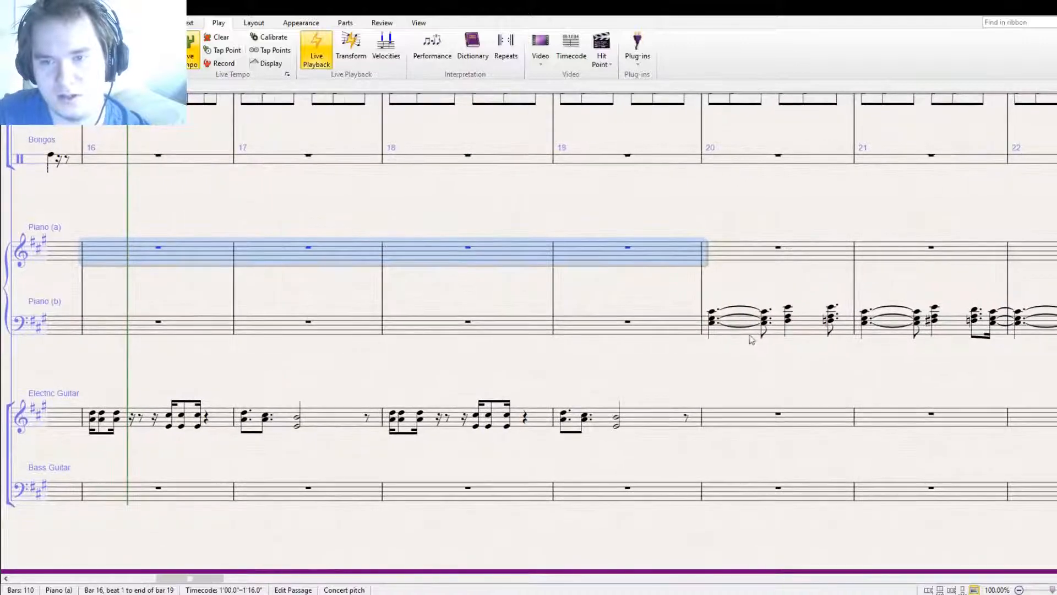
pyautogui.click(755, 337)
pyautogui.hscroll(3, 978, 366)
pyautogui.hscroll(3, 947, 359)
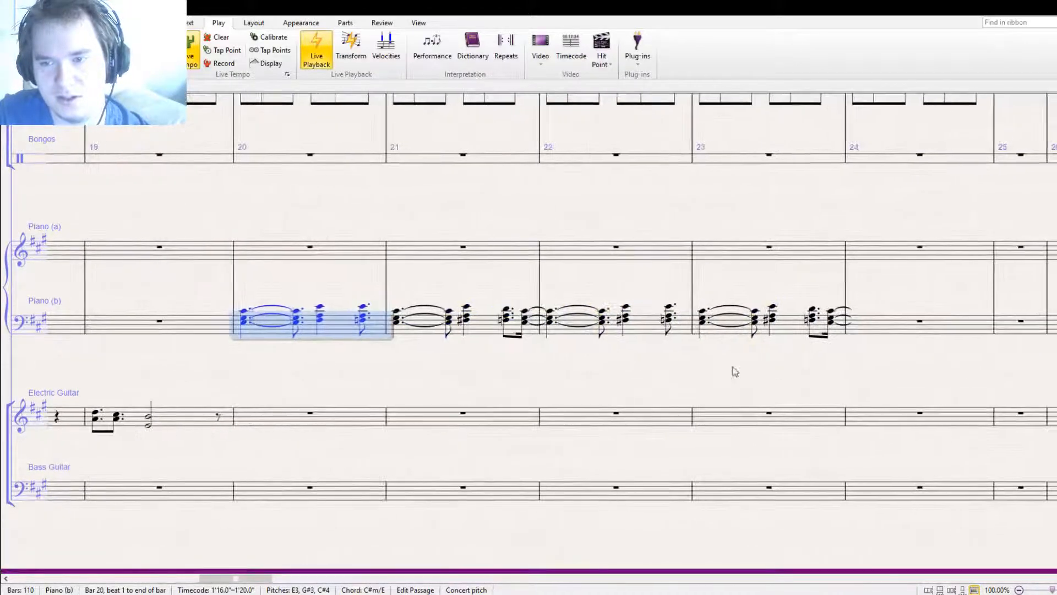
pyautogui.keyDown('shift'); pyautogui.click(805, 340); pyautogui.keyUp('shift')
pyautogui.press('Delete')
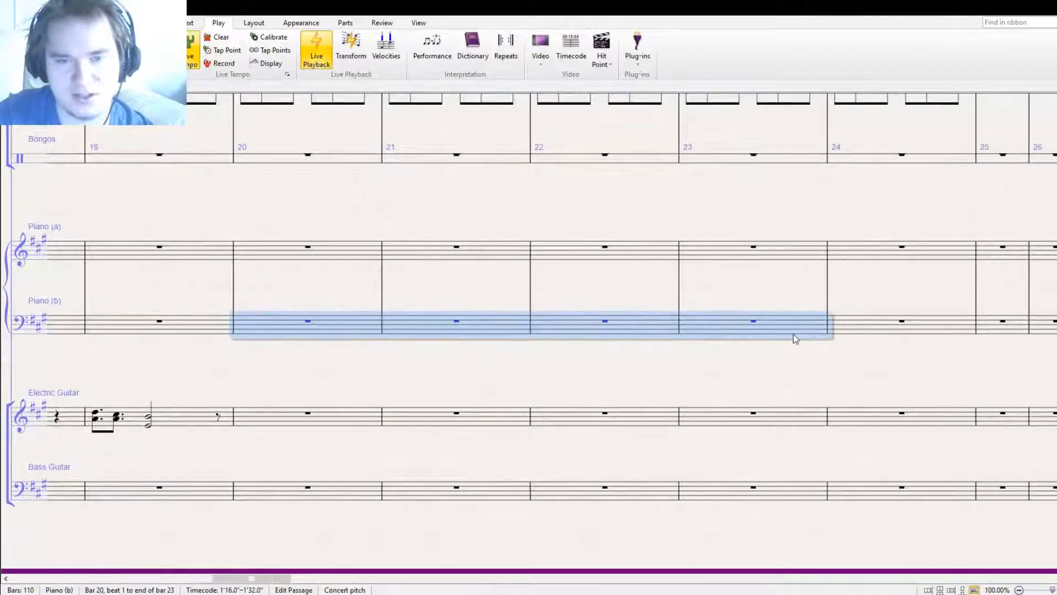
# Copy bars 4–7 of Piano (b) over the same staff from bar 12, replacing the chords in bars 12–13
pyautogui.hscroll(-12, 328, 369)
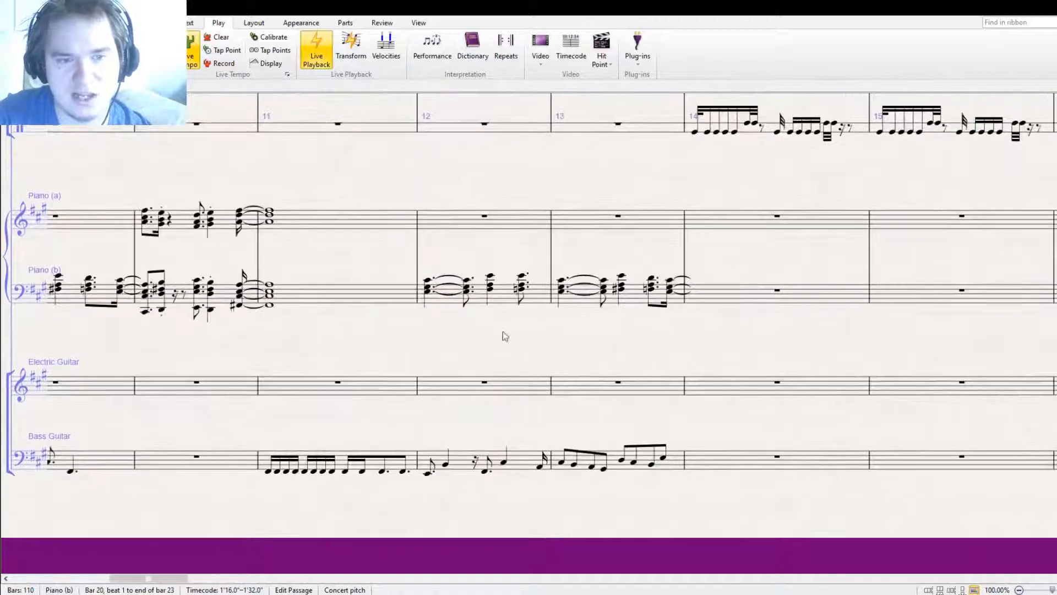
pyautogui.hscroll(-3, 789, 356)
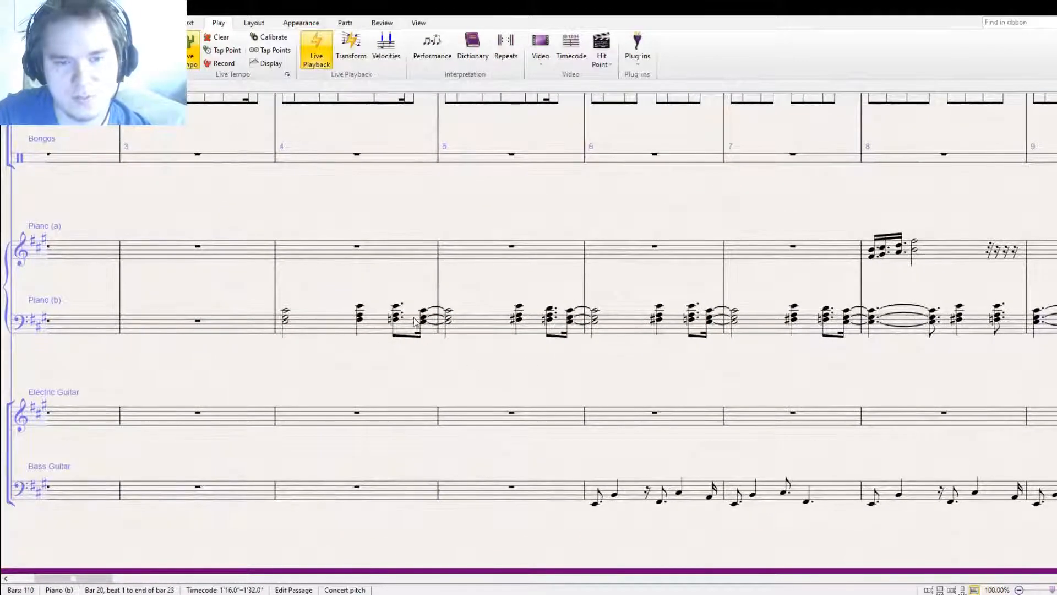
pyautogui.click(415, 331)
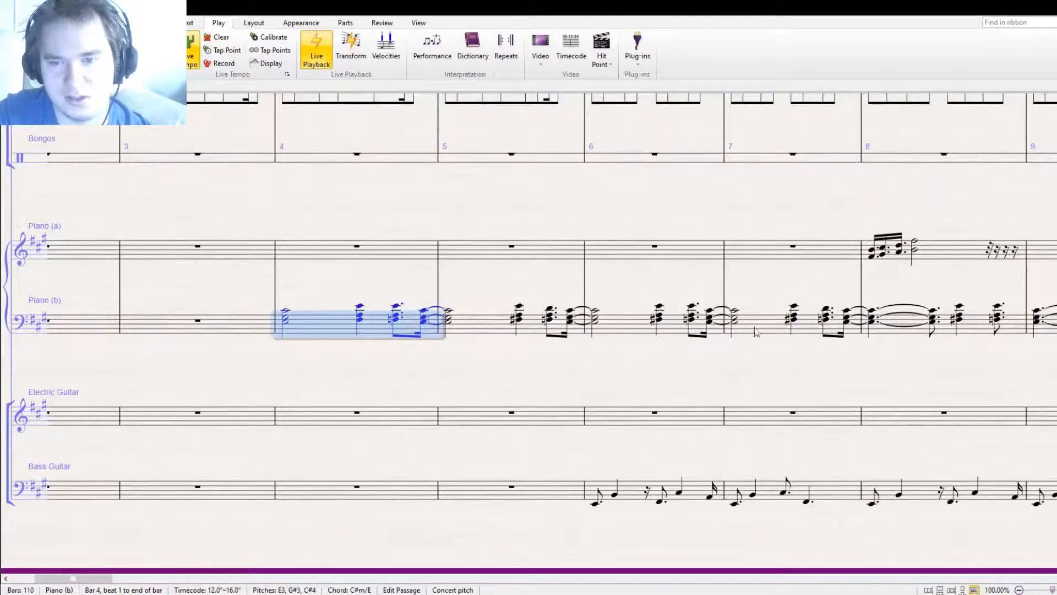
pyautogui.keyDown('shift'); pyautogui.click(756, 331); pyautogui.keyUp('shift')
pyautogui.hscroll(6, 823, 358)
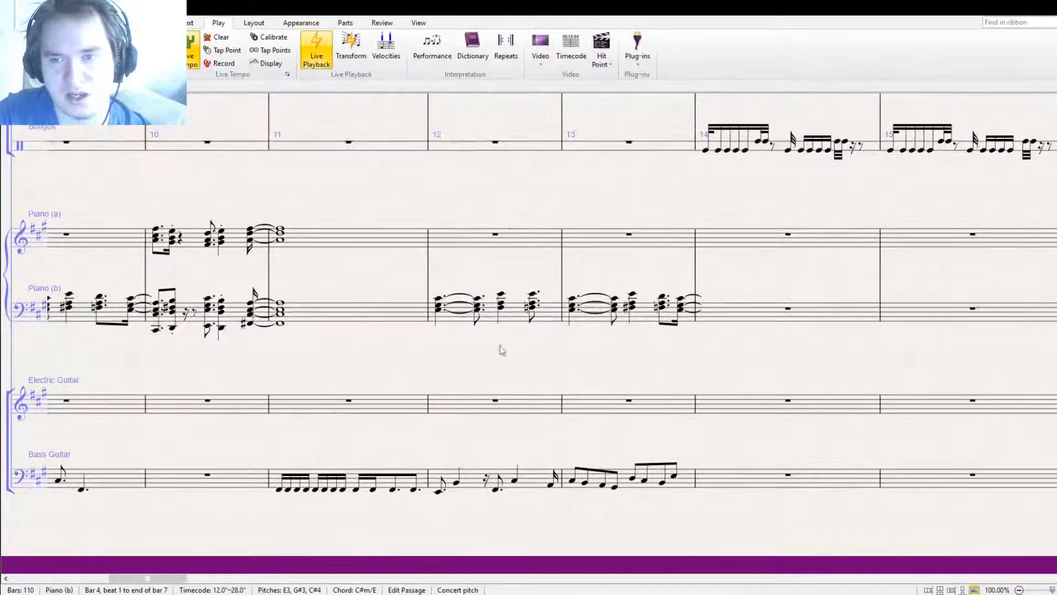
pyautogui.keyDown('alt'); pyautogui.click(551, 319); pyautogui.keyUp('alt')
pyautogui.moveTo(465, 369); pyautogui.dragTo(716, 397)
pyautogui.press('Escape')
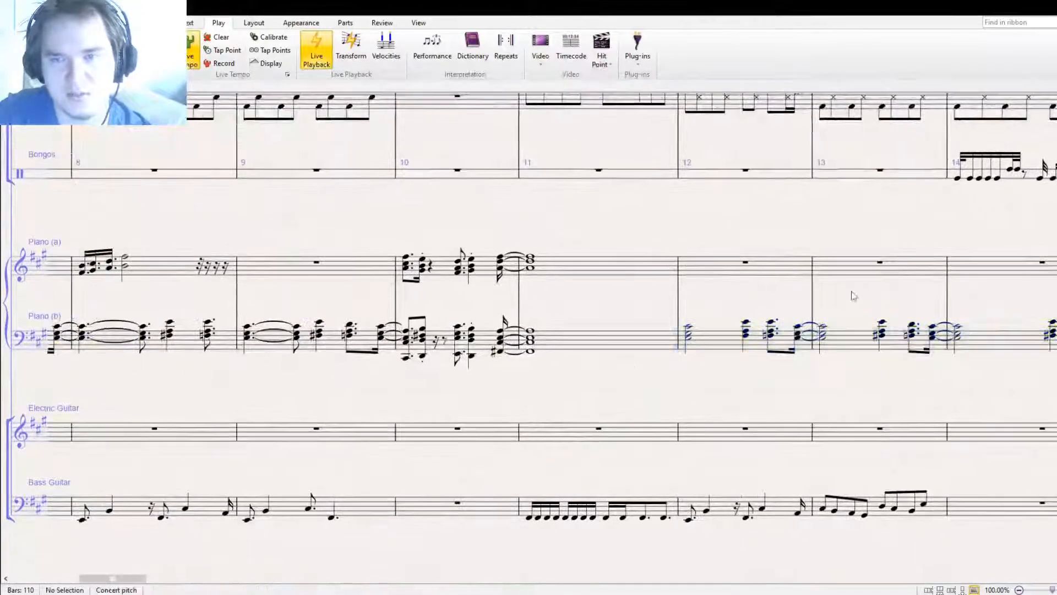
# Play the score back up to the start of bar 13 to hear the pasted piano chords
pyautogui.press('[')
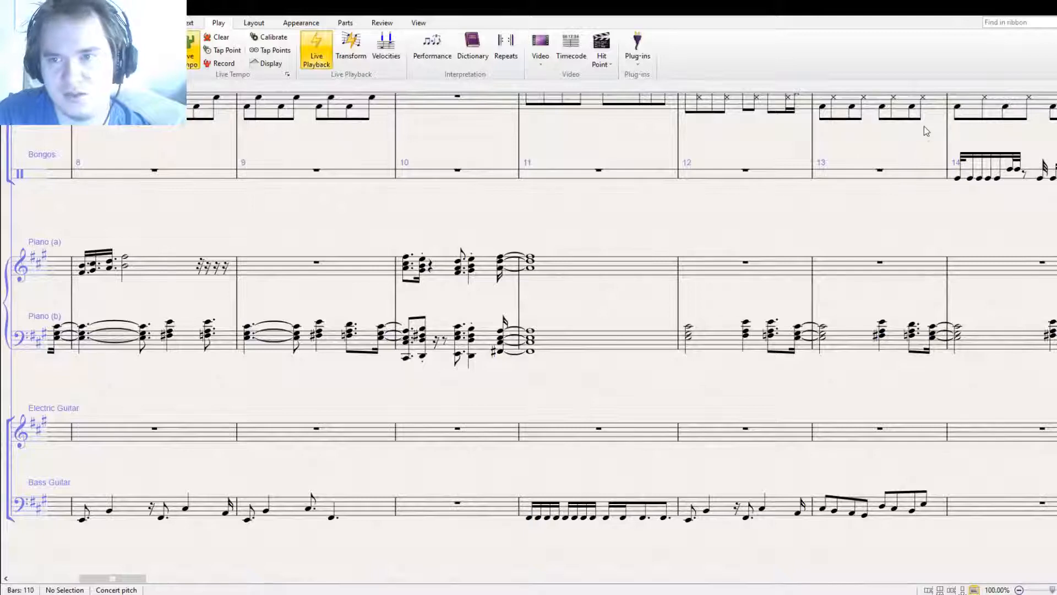
pyautogui.press('space')
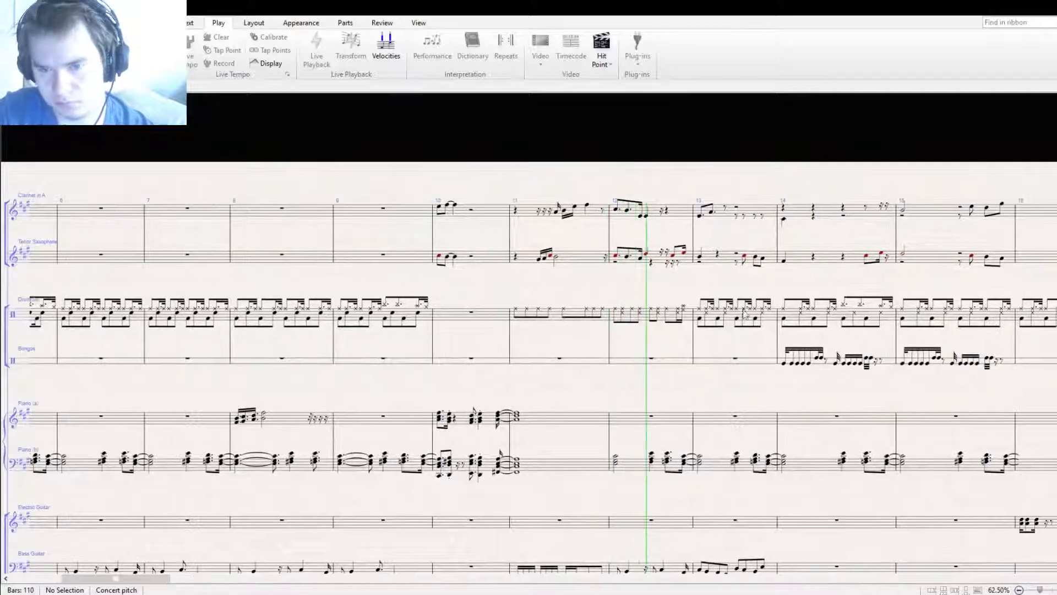
pyautogui.press('space')
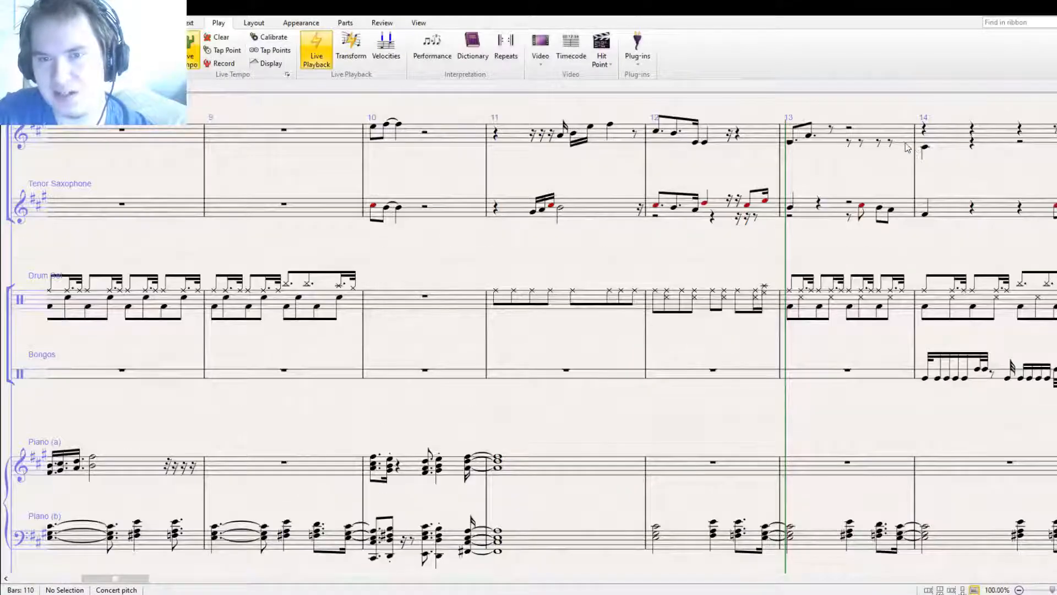
# Rewind to the middle of bar 9 and replay the score into bar 15
pyautogui.press('[')
pyautogui.press(']')
pyautogui.press(']')
pyautogui.press('[')
pyautogui.press('[')
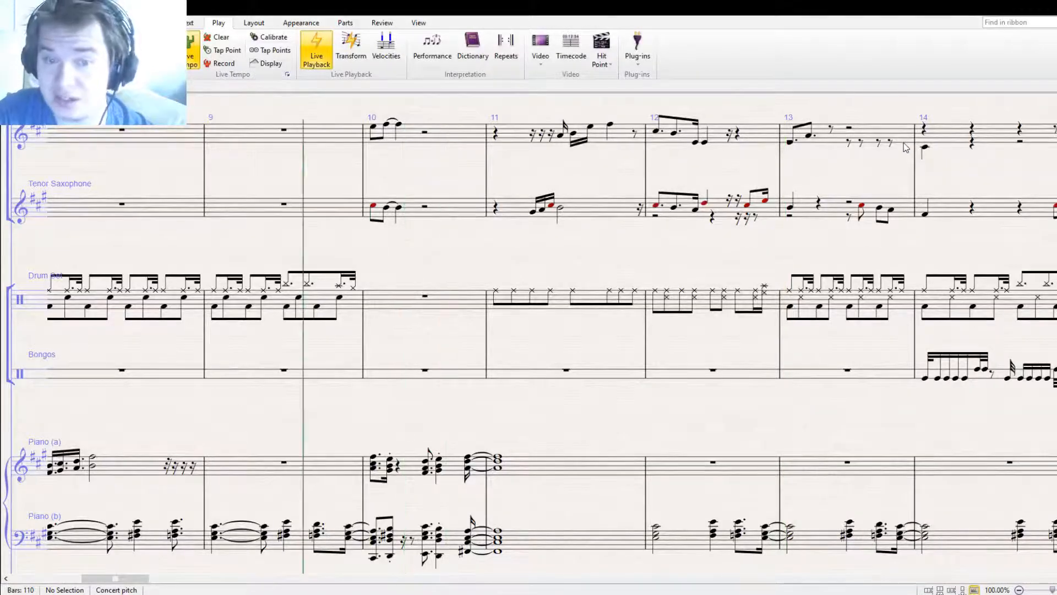
pyautogui.moveTo(583, 416); pyautogui.dragTo(545, 462)
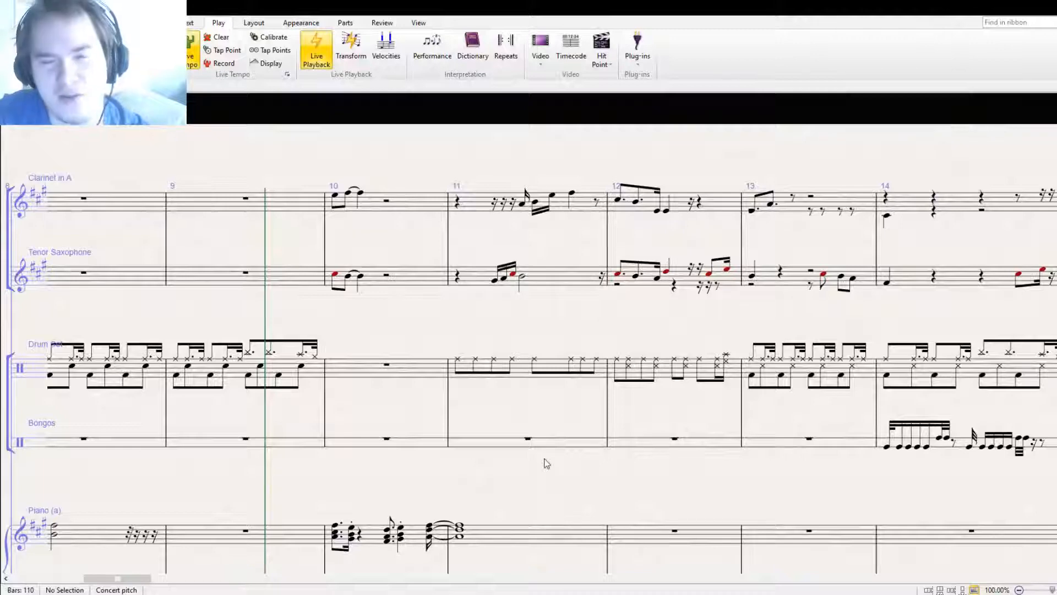
pyautogui.moveTo(527, 475); pyautogui.dragTo(565, 345)
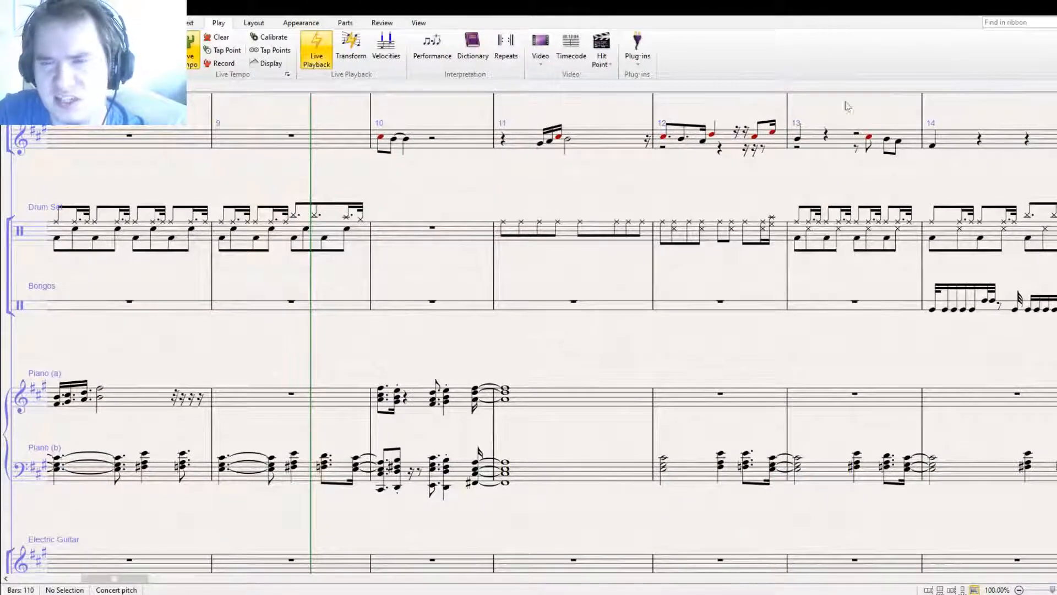
pyautogui.press('space')
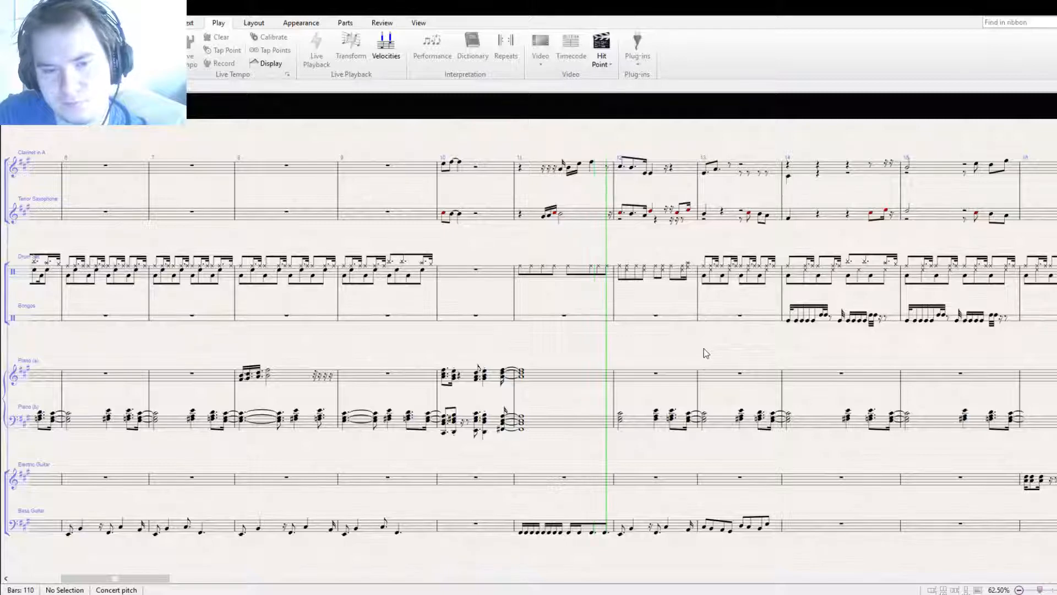
pyautogui.moveTo(704, 349); pyautogui.dragTo(613, 338)
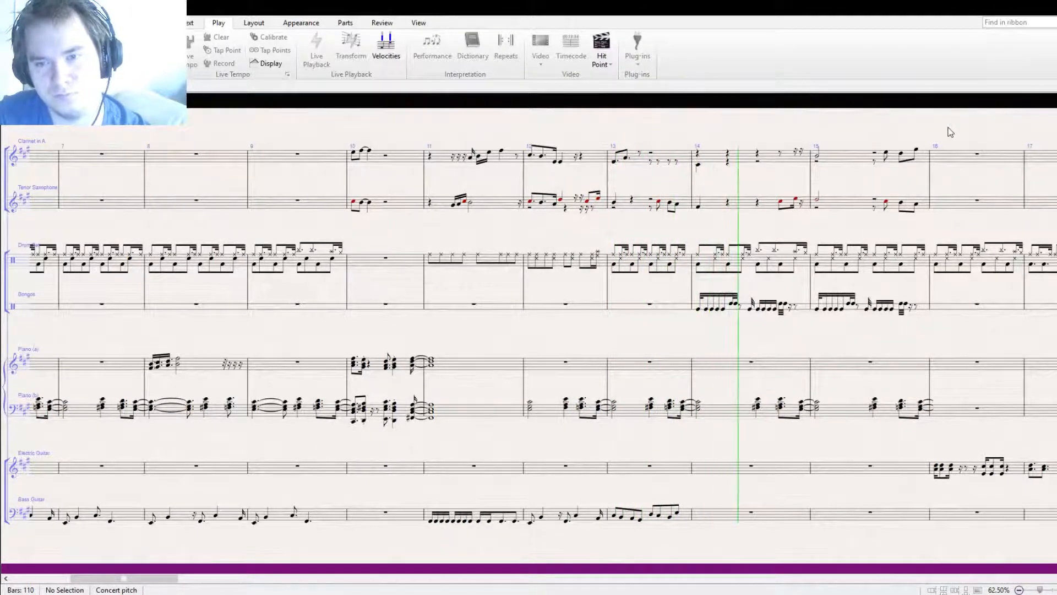
pyautogui.moveTo(869, 372); pyautogui.dragTo(682, 261)
pyautogui.press('space')
# Copy bars 14–15 of Piano (b) to bars 16–17 of the same staff
pyautogui.click(549, 382)
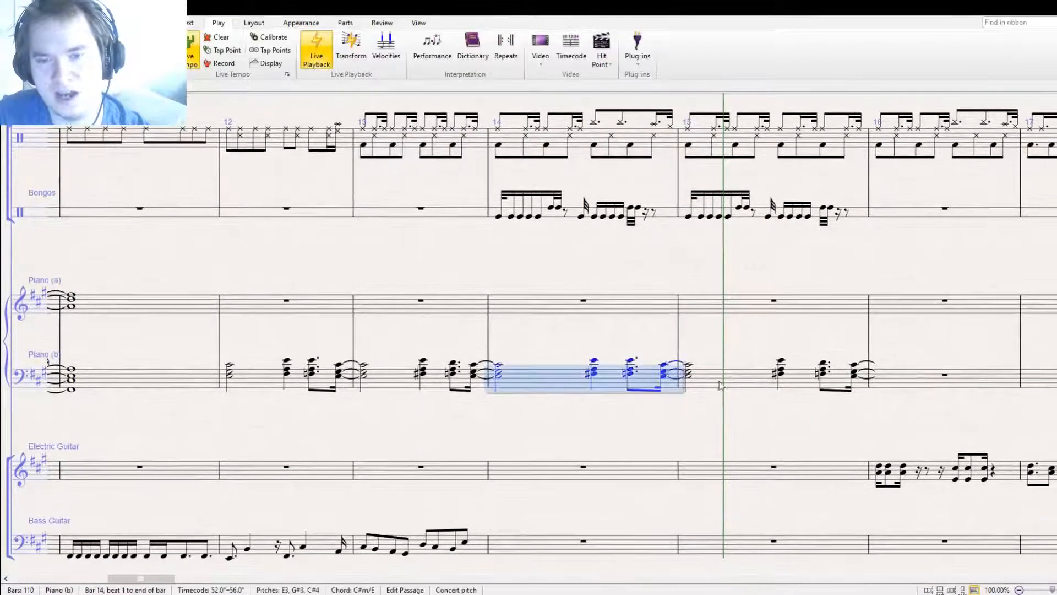
pyautogui.keyDown('shift'); pyautogui.click(738, 382); pyautogui.keyUp('shift')
pyautogui.click(922, 381)
pyautogui.hotkey('ctrl', 'v')
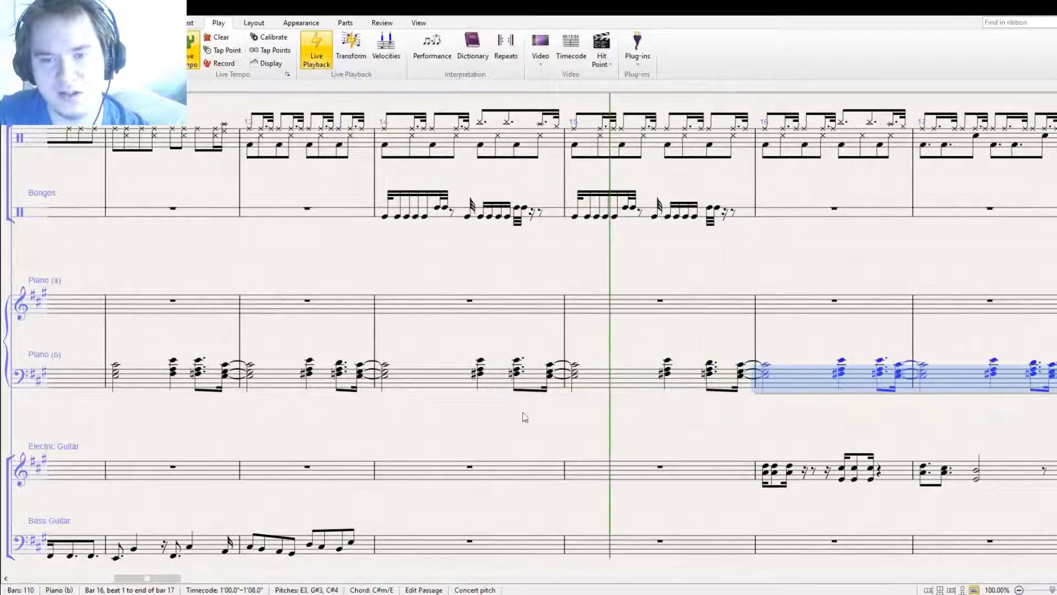
# Lower the chord on beat 1 of bar 14 in Piano (b) to A2, C#3 and F#3
pyautogui.moveTo(523, 413); pyautogui.dragTo(667, 404)
pyautogui.click(529, 370)
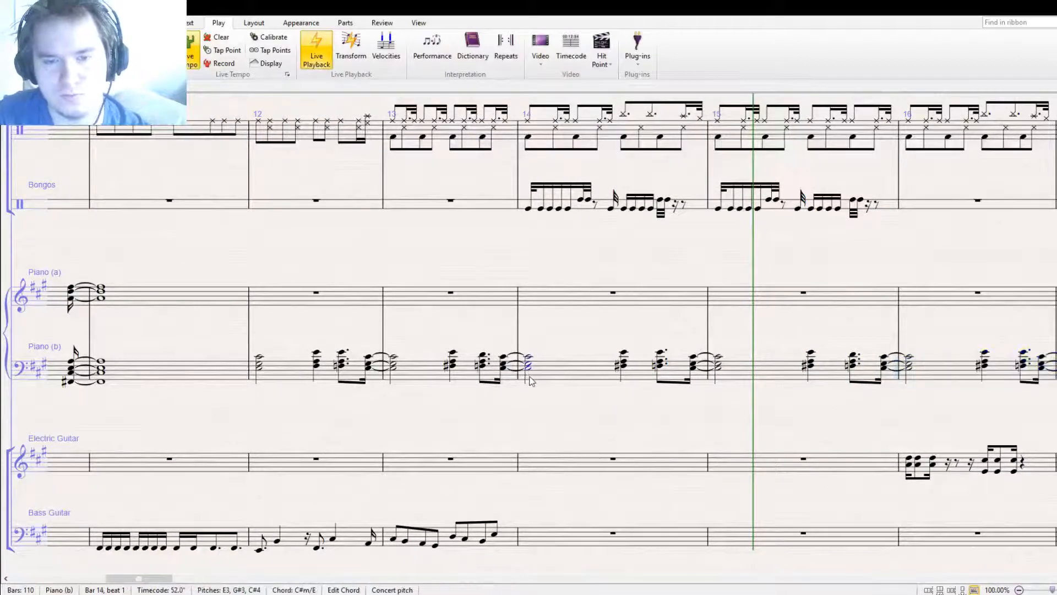
pyautogui.press('Down')
pyautogui.press('Down')
pyautogui.press('Down')
pyautogui.press('Down')
pyautogui.press('Down')
pyautogui.press('Down')
pyautogui.press('Down')
pyautogui.press('Down')
pyautogui.press('Down')
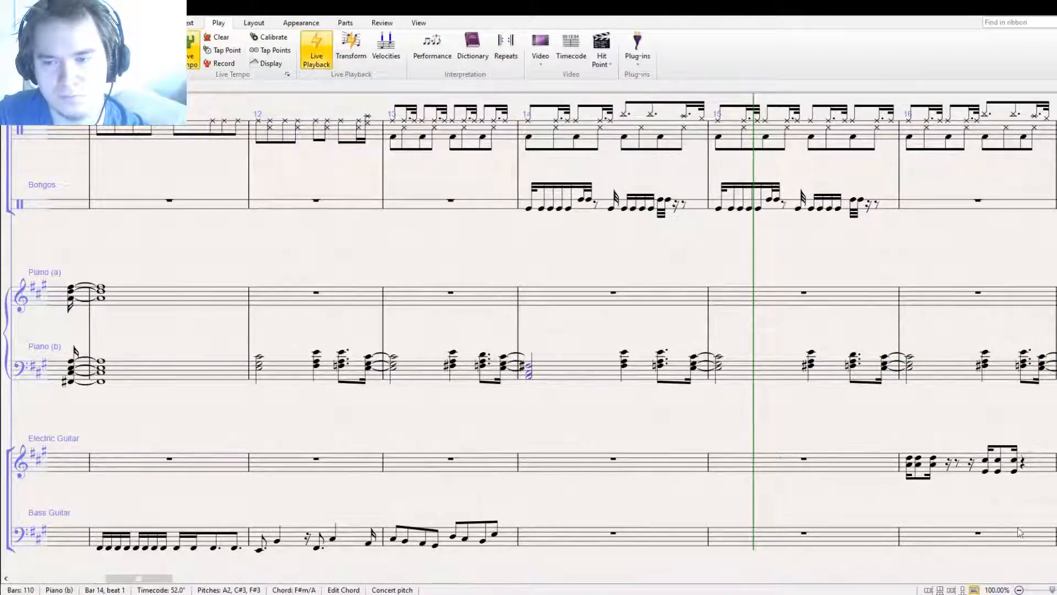
# Try shortening the first chord of bar 14 to an eighth note and repeating it on beat 1.5
pyautogui.press('4')
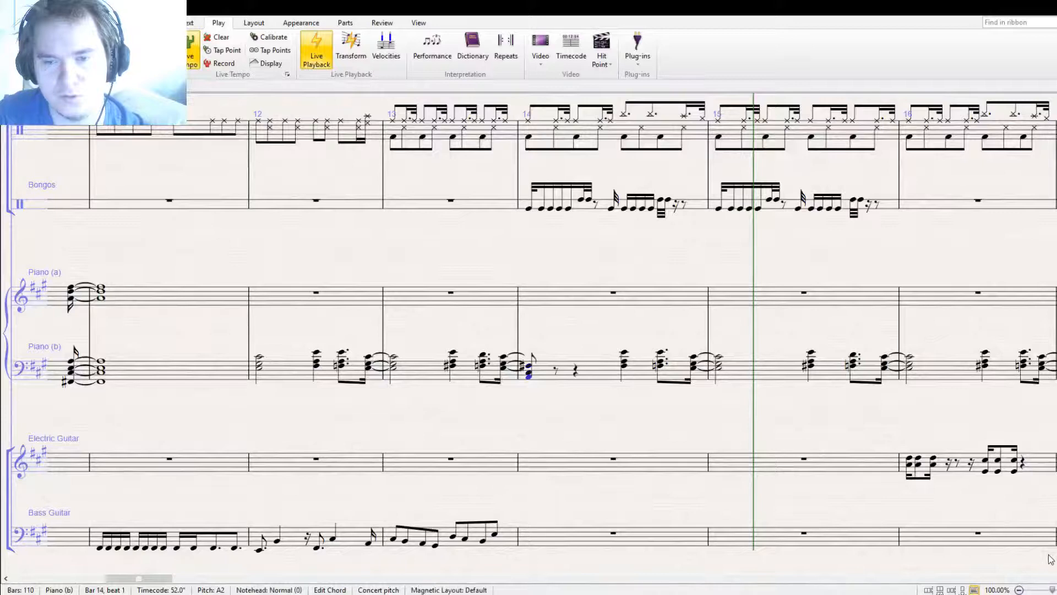
pyautogui.click(534, 378)
pyautogui.keyDown('alt'); pyautogui.click(558, 371); pyautogui.keyUp('alt')
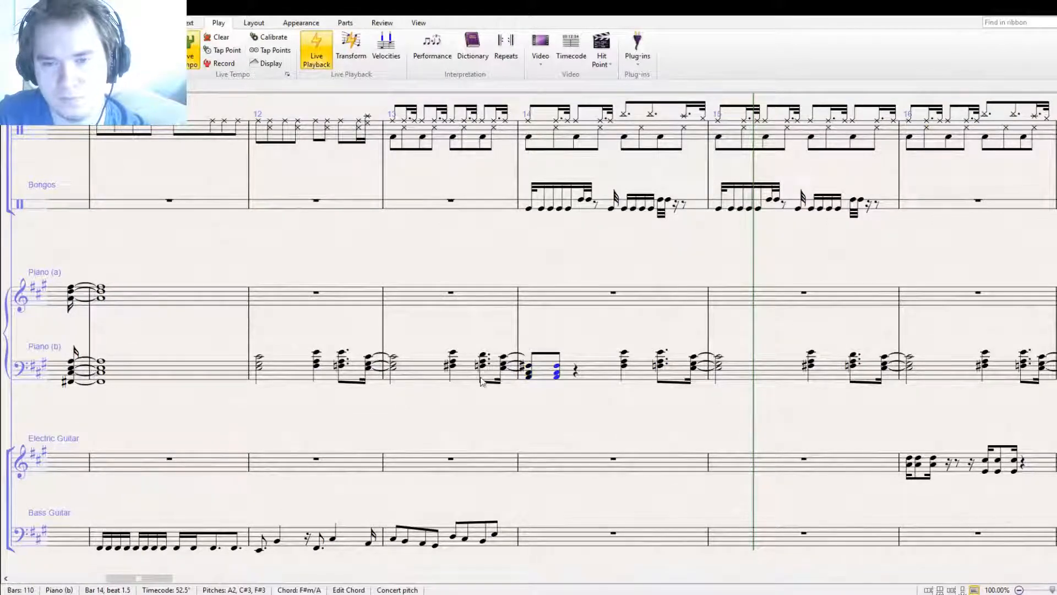
pyautogui.hotkey('ctrl', 'z')
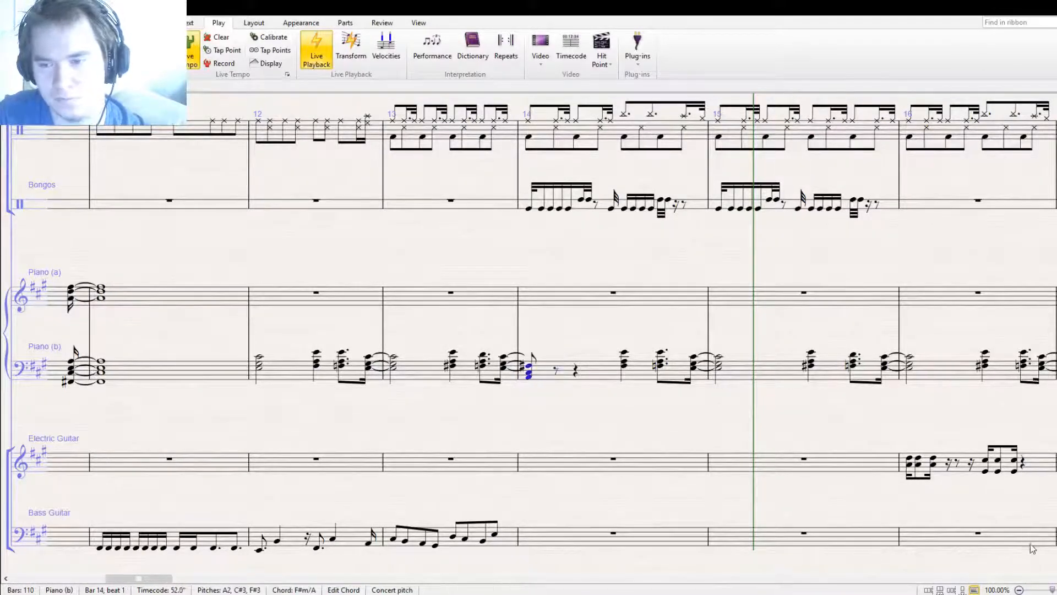
pyautogui.hotkey('ctrl', 'z')
# Make bar 14's first Piano (b) chord a staccato sixteenth and add two further sixteenth-note chords right after it at different pitches
pyautogui.doubleClick(528, 373)
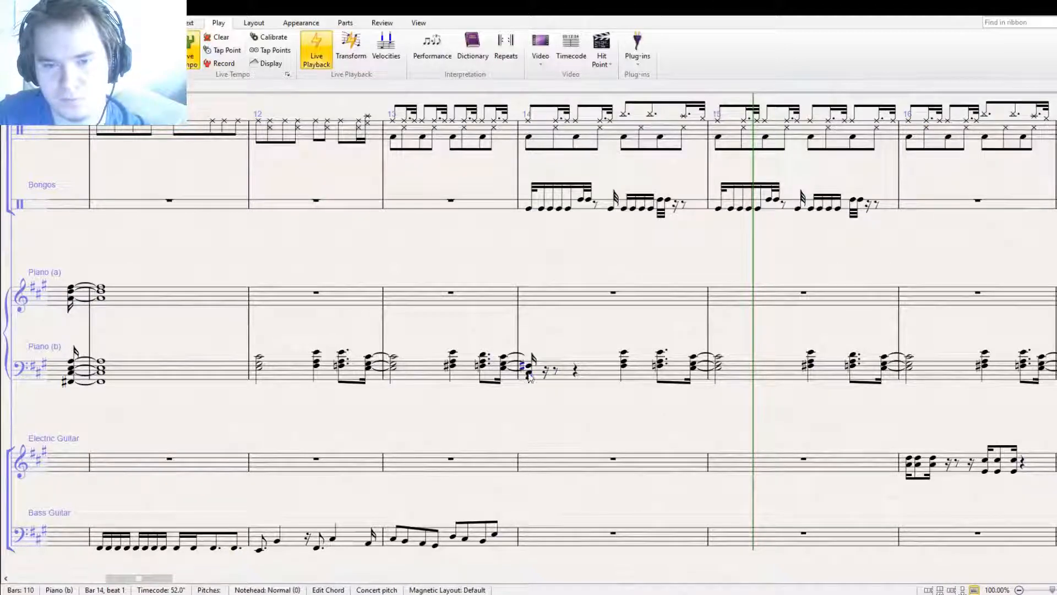
pyautogui.keyDown('alt'); pyautogui.click(544, 378); pyautogui.keyUp('alt')
pyautogui.press('Down')
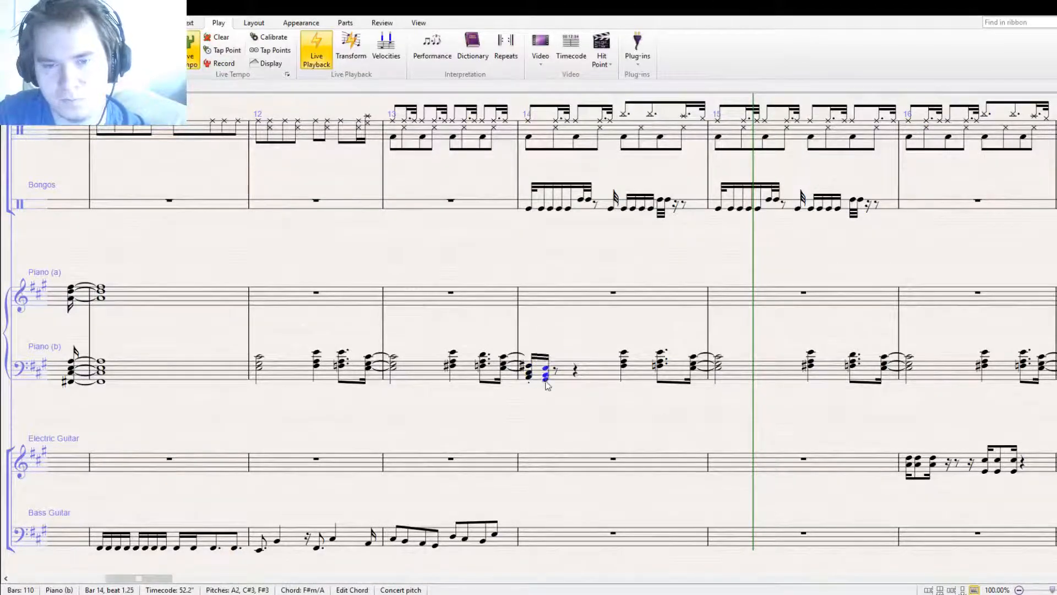
pyautogui.moveTo(547, 377); pyautogui.dragTo(546, 370)
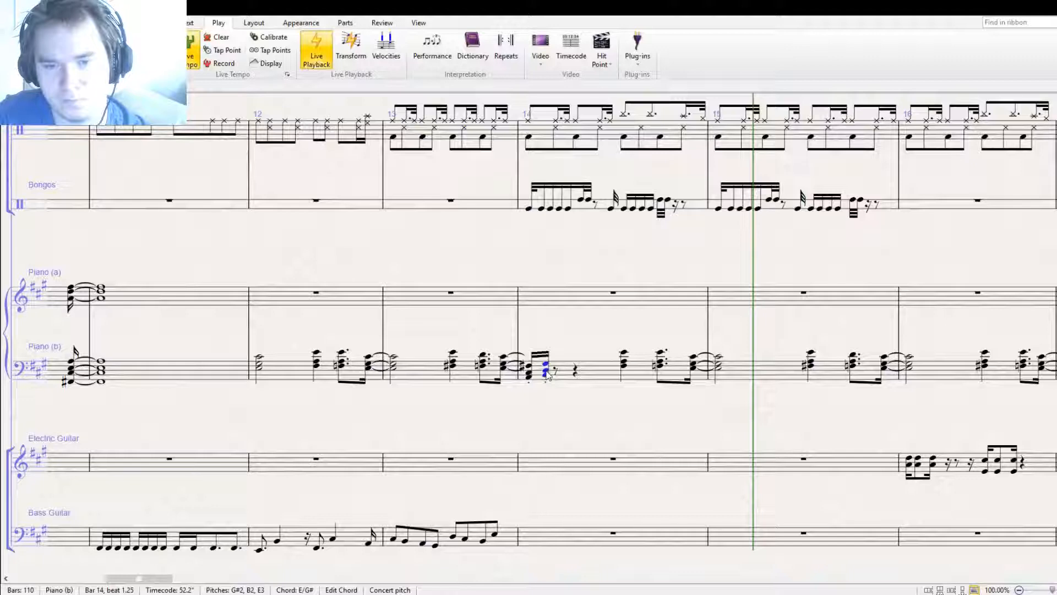
pyautogui.keyDown('alt'); pyautogui.click(556, 376); pyautogui.keyUp('alt')
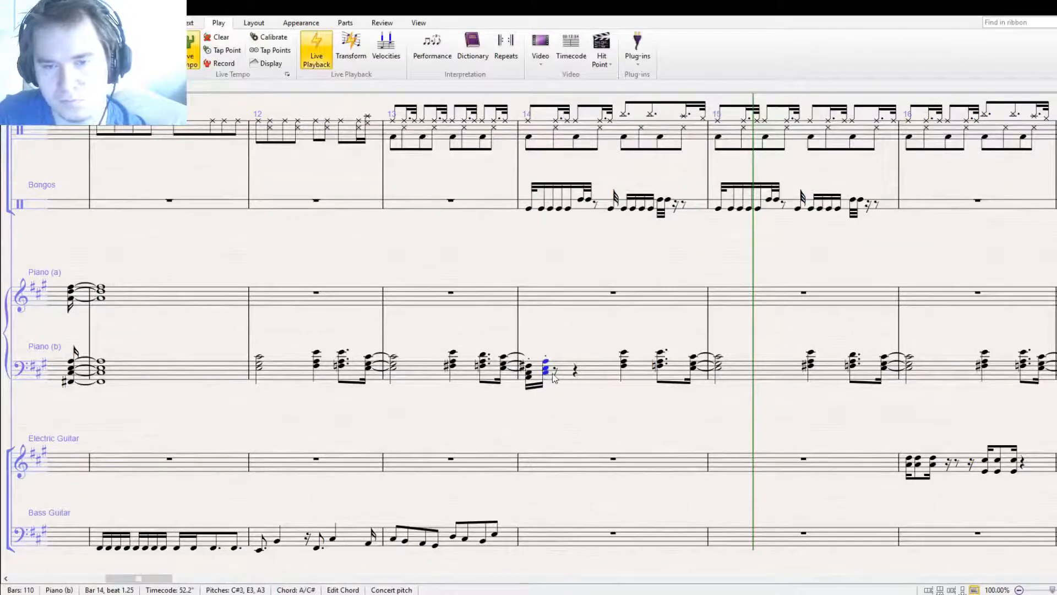
pyautogui.moveTo(556, 379)
pyautogui.mouseDown()
pyautogui.moveTo(561, 387)
pyautogui.moveTo(558, 378)
pyautogui.mouseUp()
pyautogui.hotkey('ctrl', 'z')
# Try copying the three sixteenth-note chords of bar 14 to bar 15 of Piano (b)
pyautogui.click(557, 372)
pyautogui.keyDown('shift'); pyautogui.click(529, 376); pyautogui.keyUp('shift')
pyautogui.click(741, 379)
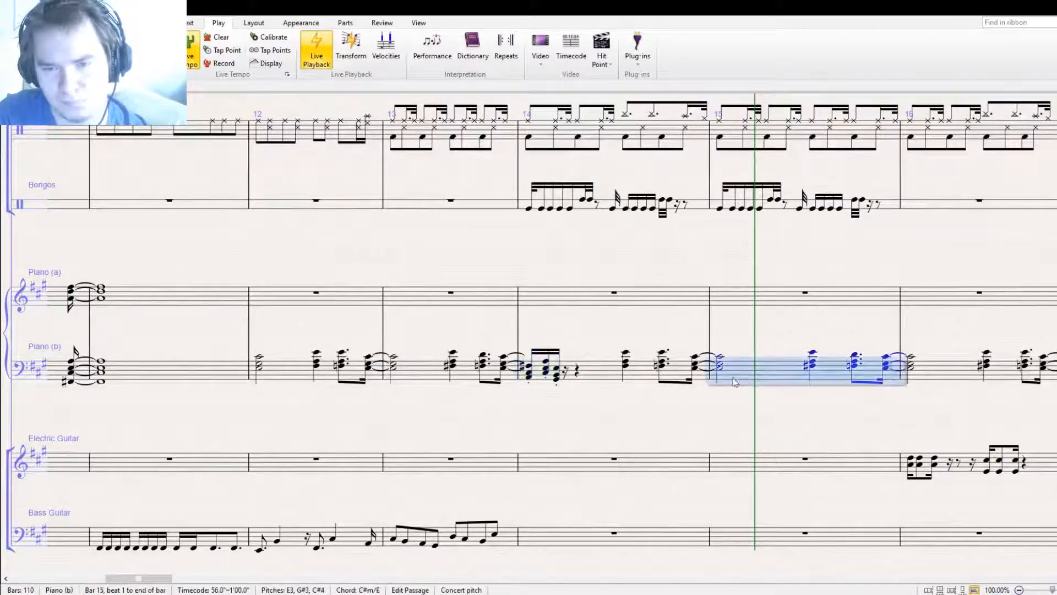
pyautogui.hotkey('ctrl', 'v')
pyautogui.hotkey('ctrl', 'z')
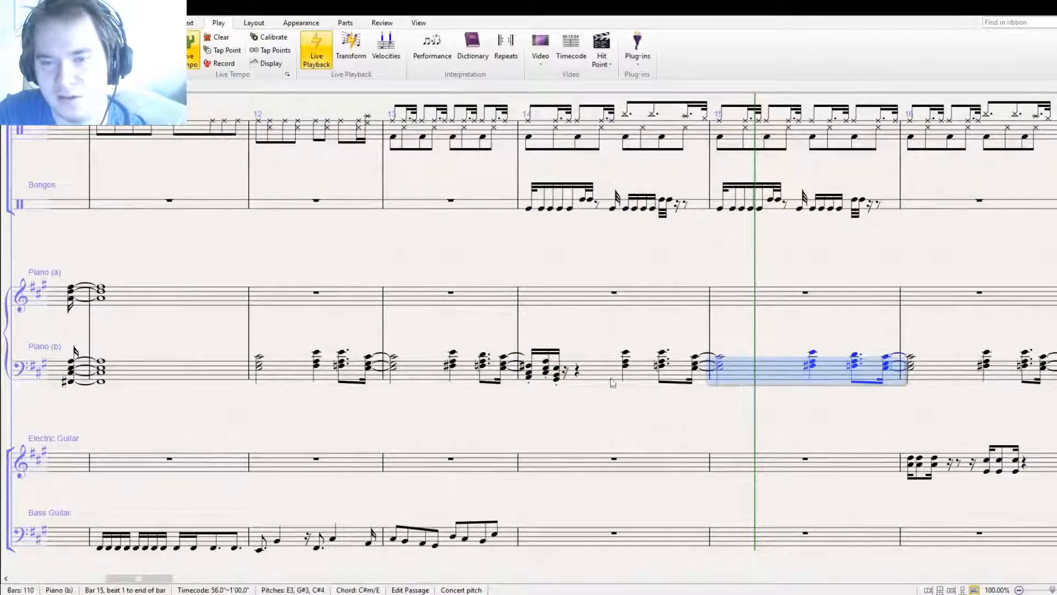
# Delete the remaining Piano (b) chords from beat 3 to the end of bar 14
pyautogui.click(627, 365)
pyautogui.keyDown('shift'); pyautogui.click(693, 366); pyautogui.keyUp('shift')
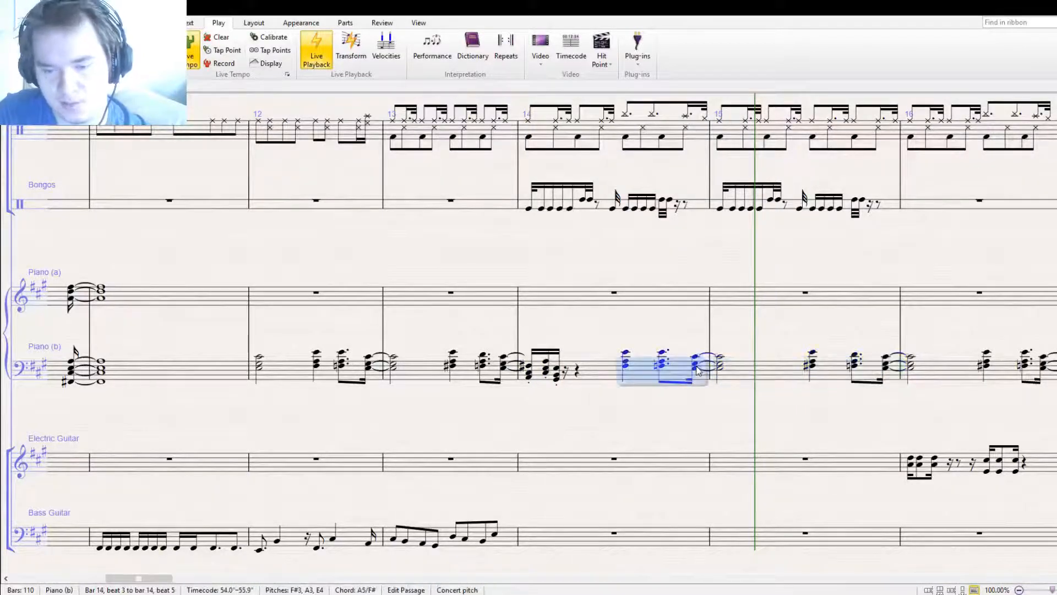
pyautogui.press('Delete')
pyautogui.press('Escape')
# Copy bar 14 of Piano (b) over bar 15 of the same staff
pyautogui.click(616, 373)
pyautogui.hotkey('ctrl', 'c')
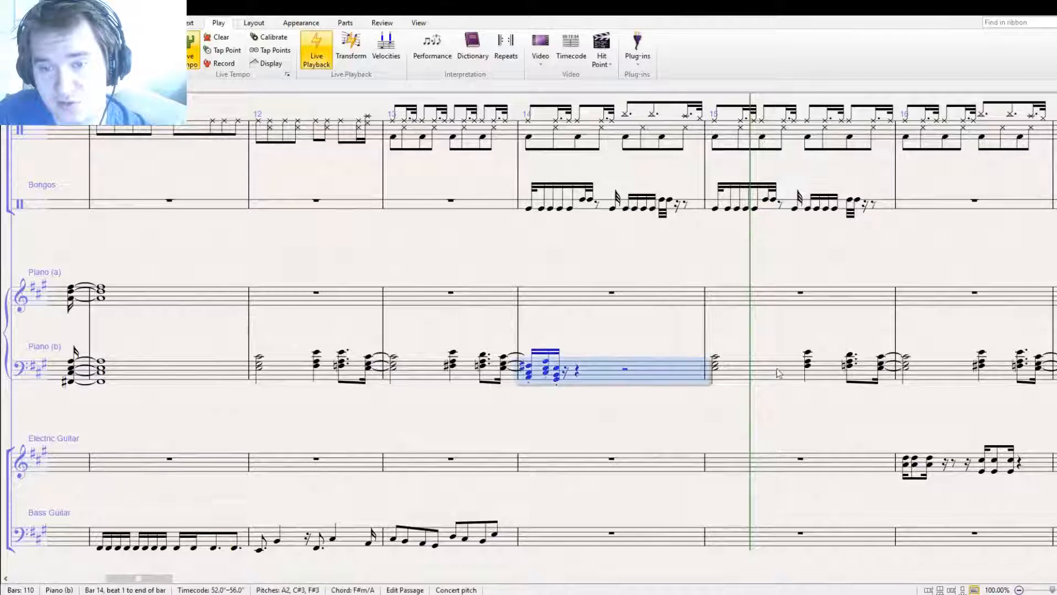
pyautogui.click(776, 374)
pyautogui.hotkey('ctrl', 'v')
pyautogui.moveTo(747, 412); pyautogui.dragTo(729, 413)
pyautogui.press('Escape')
# Copy bar 13's first Bass Guitar note to the start of bar 14 on the same staff
pyautogui.moveTo(593, 416); pyautogui.dragTo(646, 416)
pyautogui.press('[')
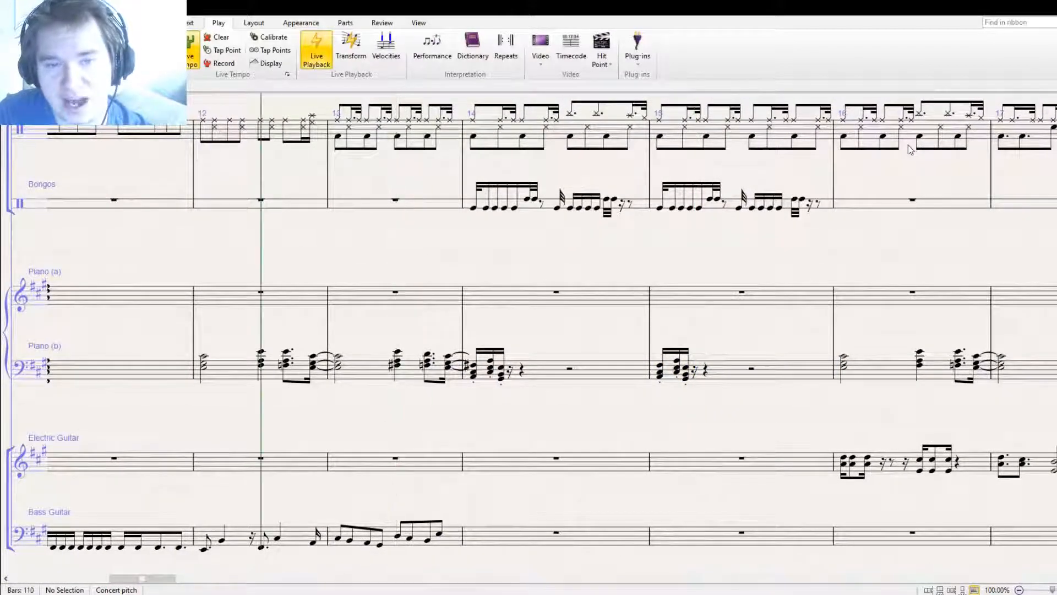
pyautogui.moveTo(443, 262); pyautogui.dragTo(567, 196)
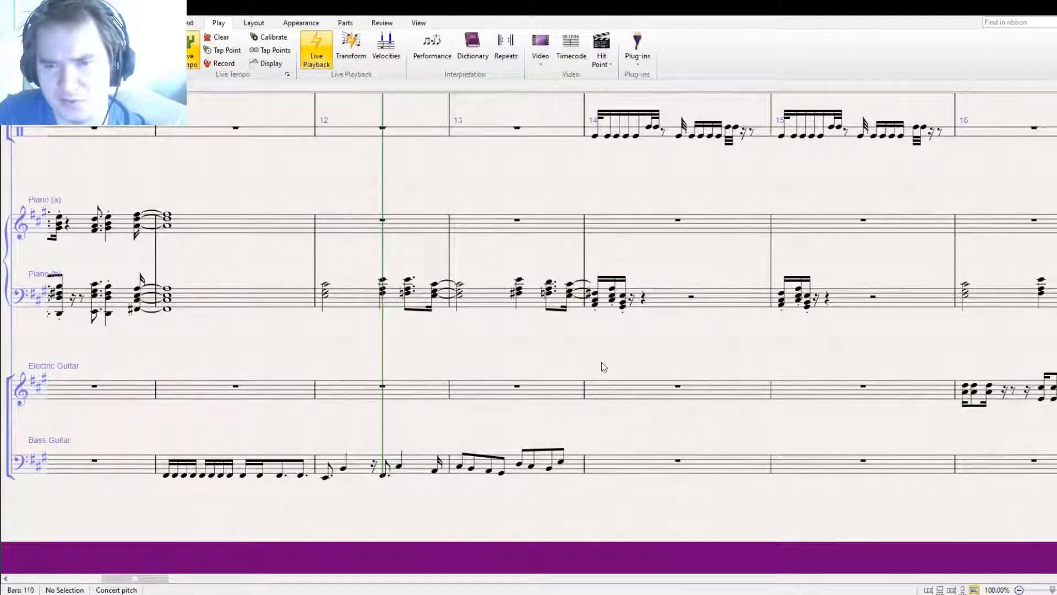
pyautogui.moveTo(479, 473); pyautogui.dragTo(434, 441)
pyautogui.moveTo(509, 432); pyautogui.dragTo(450, 454)
pyautogui.click(355, 455)
pyautogui.click(508, 454)
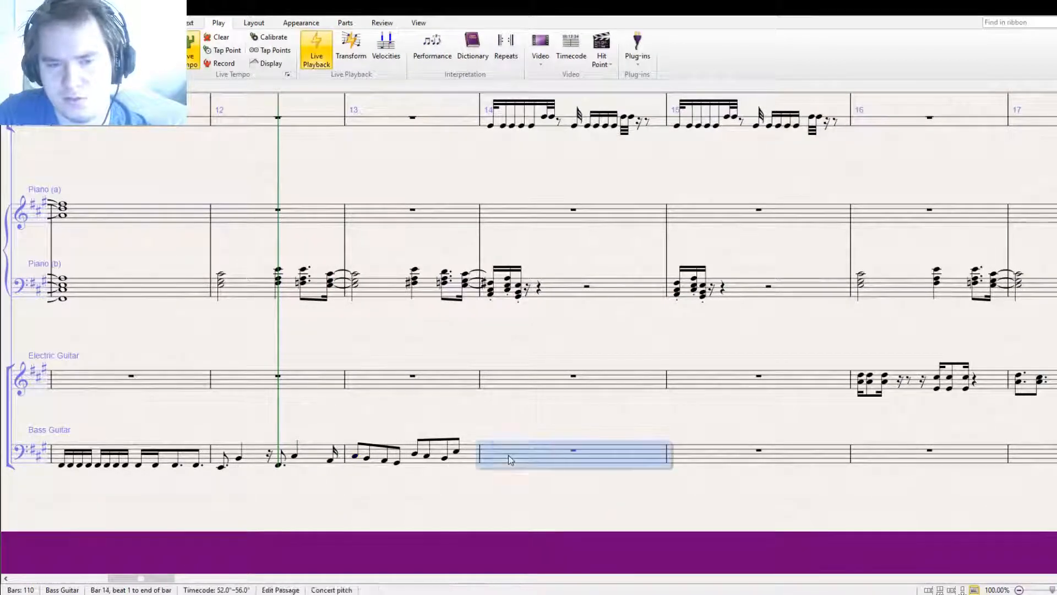
pyautogui.hotkey('ctrl', 'v')
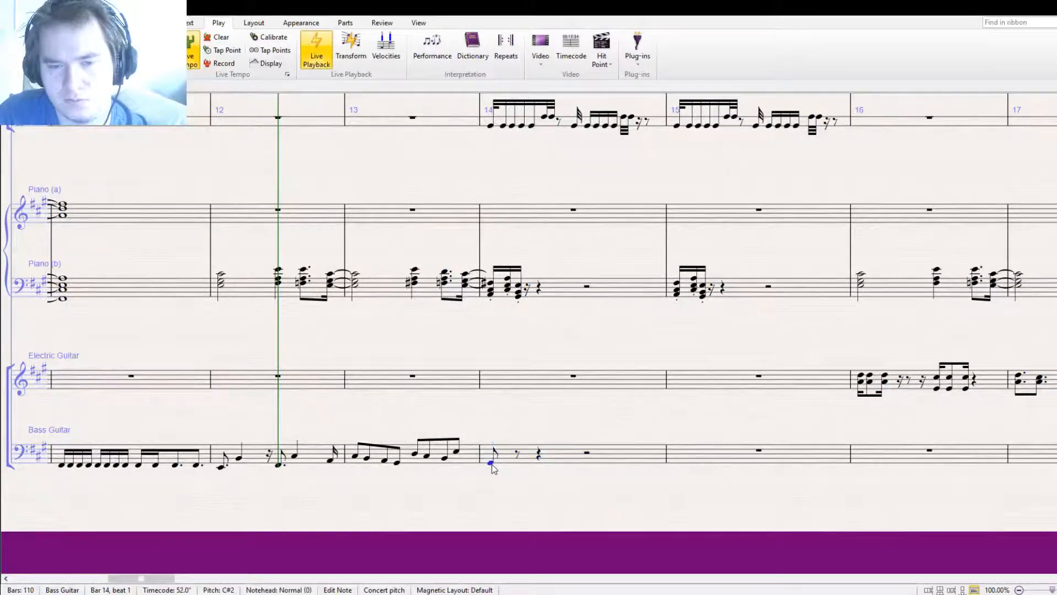
# Lower bar 14's first Bass Guitar note to A1 and make it a dotted quarter note
pyautogui.press('Down')
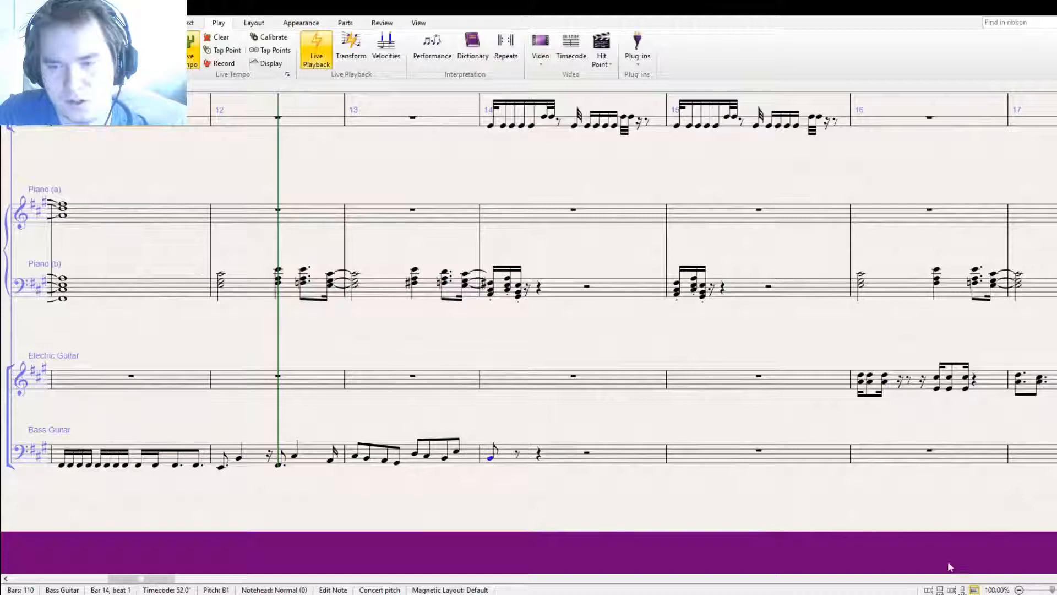
pyautogui.click(489, 294)
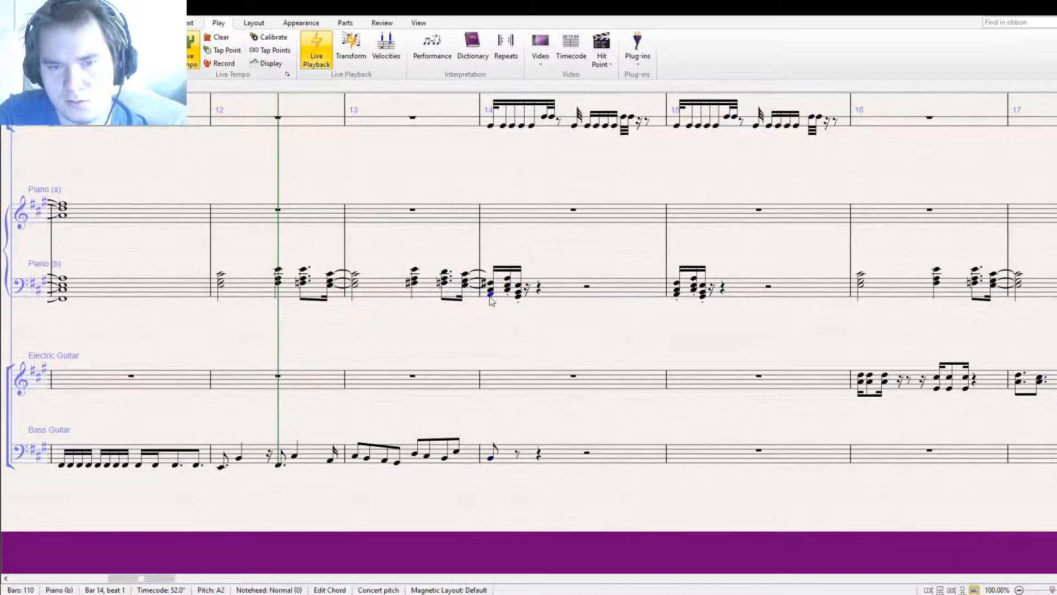
pyautogui.click(491, 459)
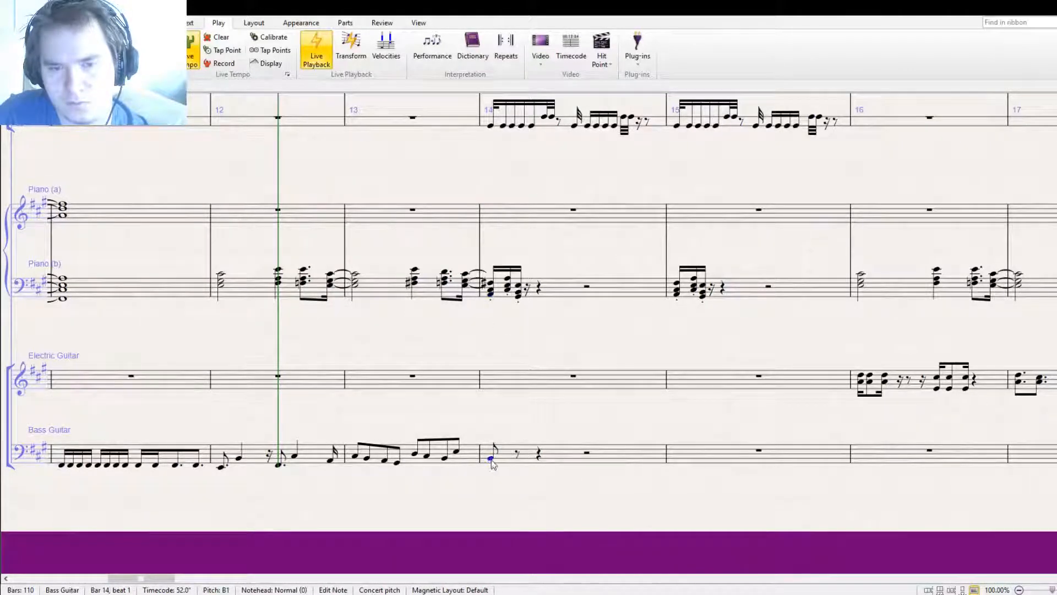
pyautogui.press('Down')
pyautogui.press('KP_5')
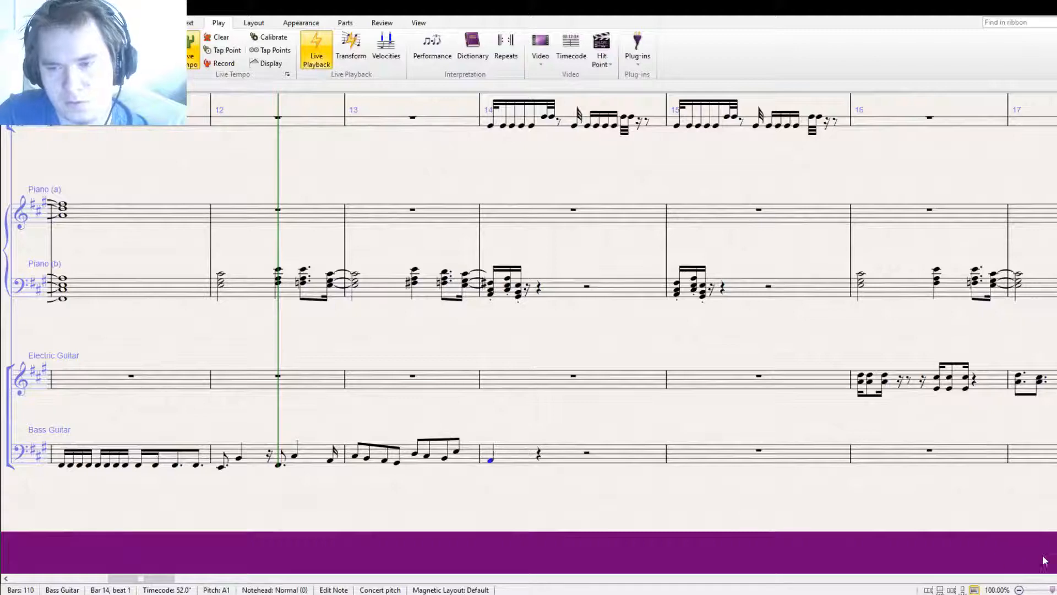
pyautogui.press('KP_Decimal')
# Complete bar 14 of Bass Guitar with a dotted quarter E1 at beat 2.5 and a quarter F#1 at beat 4, without carrying over into bar 15
pyautogui.click(564, 457)
pyautogui.press('a')
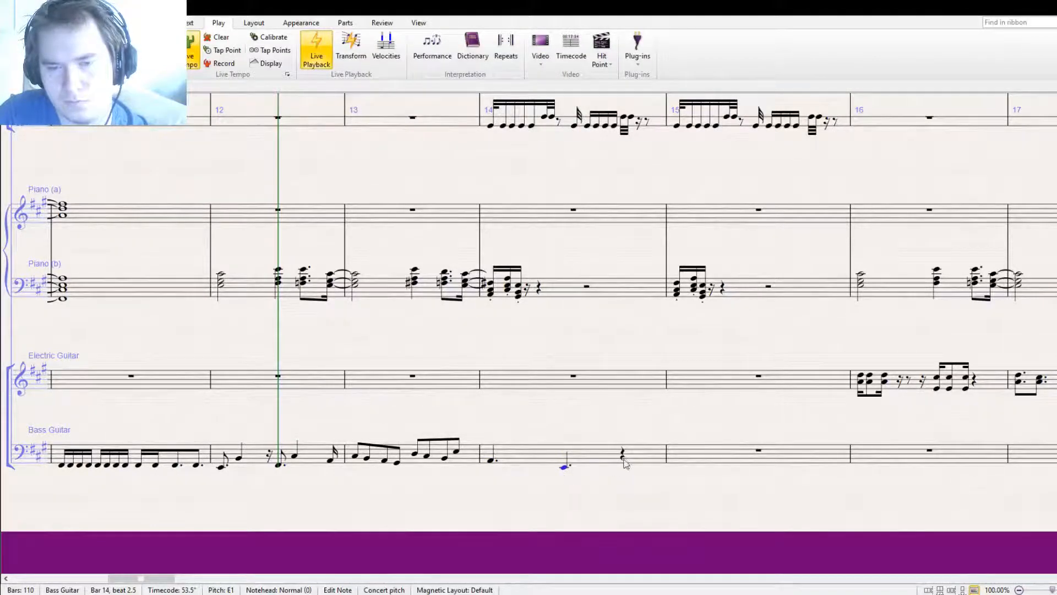
pyautogui.press('e')
pyautogui.click(623, 468)
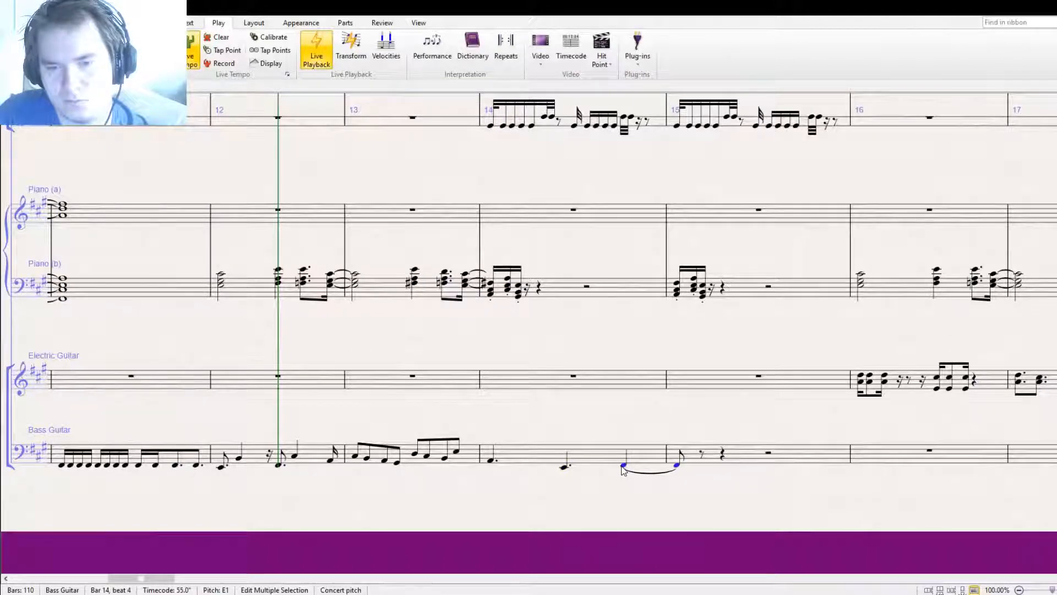
pyautogui.click(700, 466)
pyautogui.press('Delete')
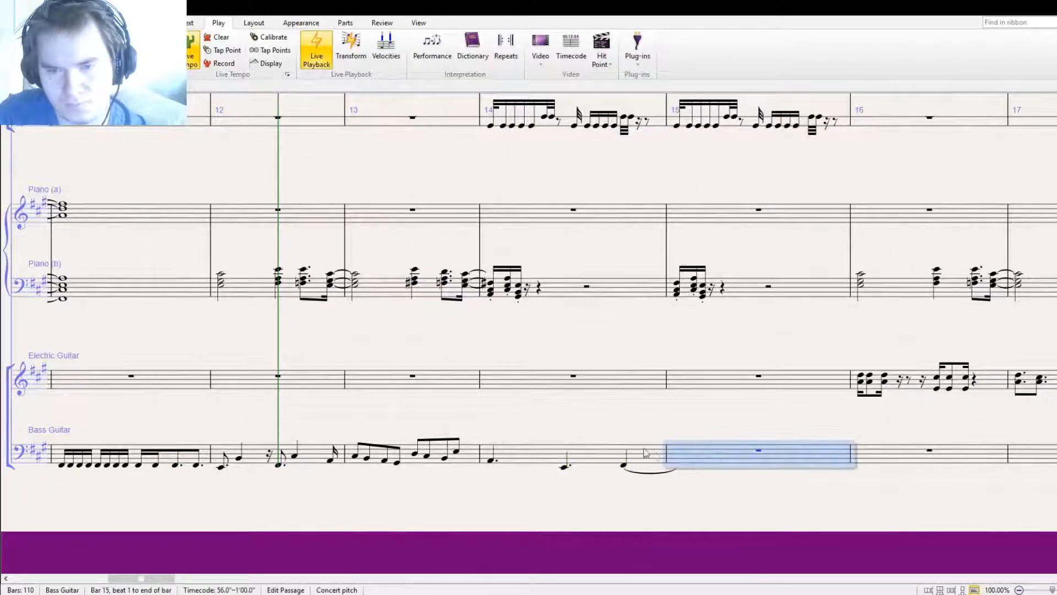
pyautogui.click(645, 453)
pyautogui.click(624, 466)
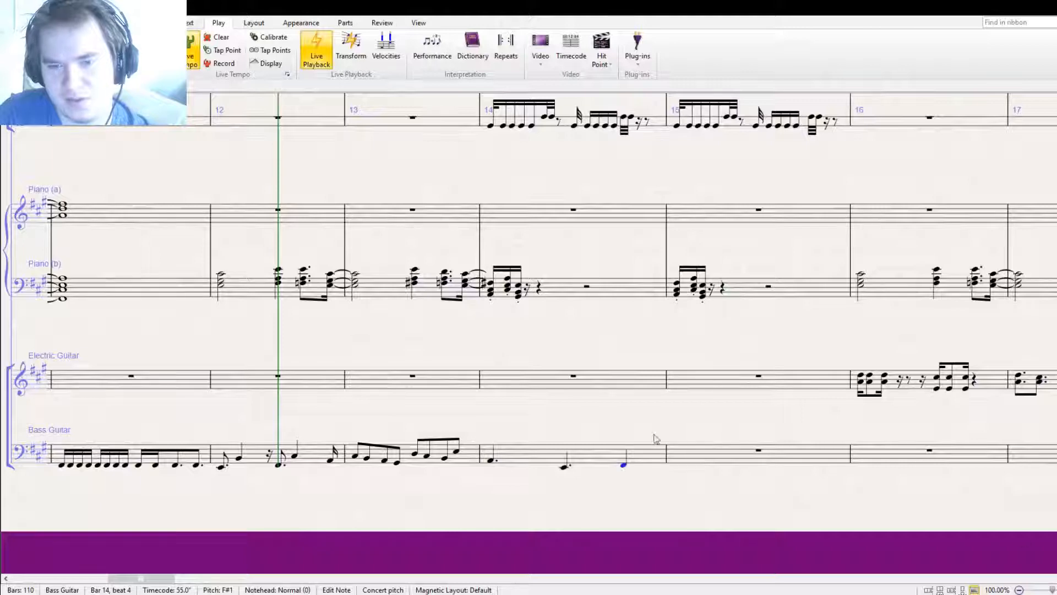
# Copy bar 14 of Bass Guitar to bar 15 of the same staff
pyautogui.click(595, 463)
pyautogui.keyDown('alt'); pyautogui.click(707, 463); pyautogui.keyUp('alt')
pyautogui.click(652, 496)
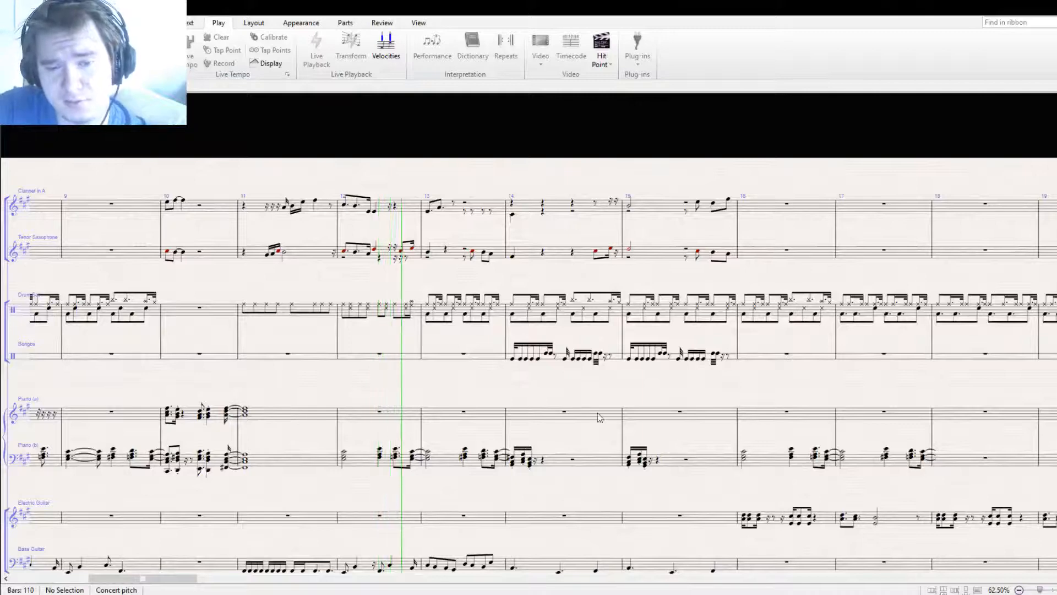
# Play back the passage and lower the Clarinet's last note in bar 15 to C#5
pyautogui.moveTo(612, 381); pyautogui.dragTo(594, 345)
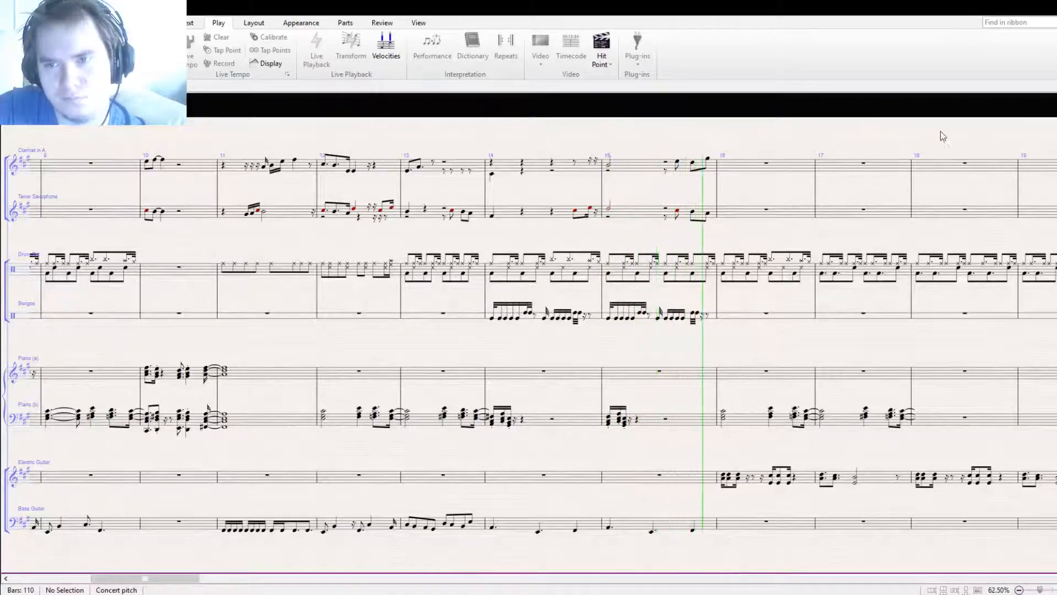
pyautogui.press('space')
pyautogui.moveTo(794, 180); pyautogui.dragTo(742, 244)
pyautogui.click(708, 121)
pyautogui.moveTo(750, 114); pyautogui.dragTo(749, 126)
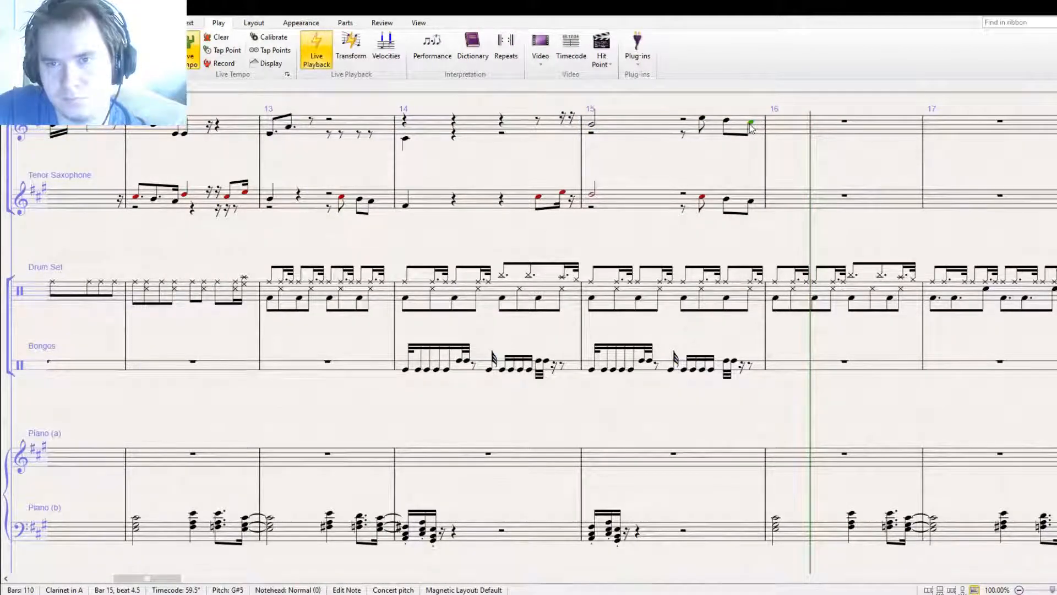
# Lengthen the first Piano (b) chord of bar 14 to a whole note, replacing the bar's other sixteenth-note chords
pyautogui.moveTo(736, 178); pyautogui.dragTo(779, 62)
pyautogui.moveTo(645, 452); pyautogui.dragTo(639, 305)
pyautogui.moveTo(518, 352); pyautogui.dragTo(537, 367)
pyautogui.click(459, 290)
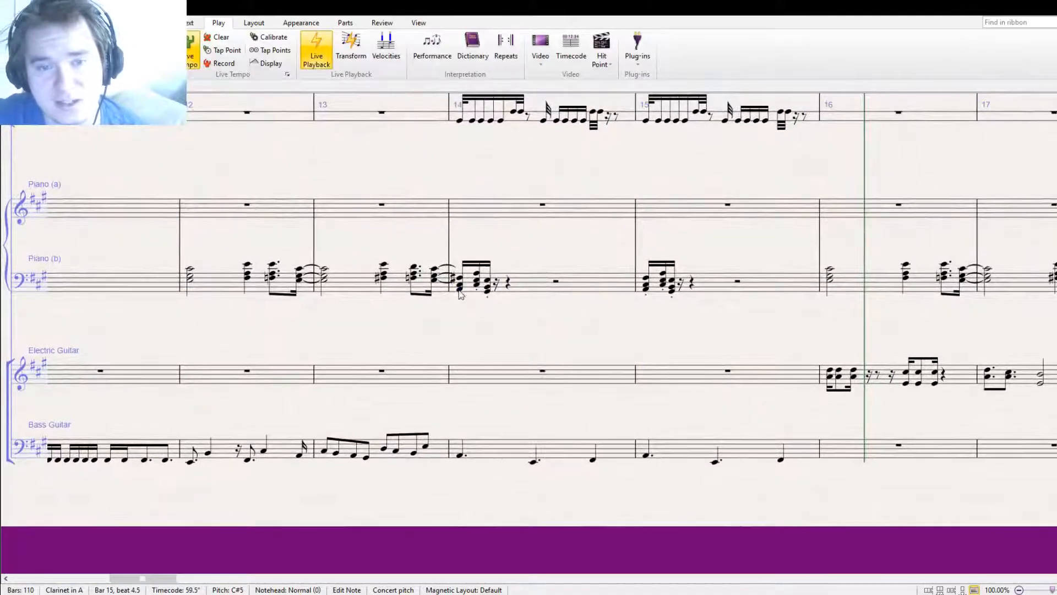
pyautogui.click(459, 290)
pyautogui.click(1023, 537)
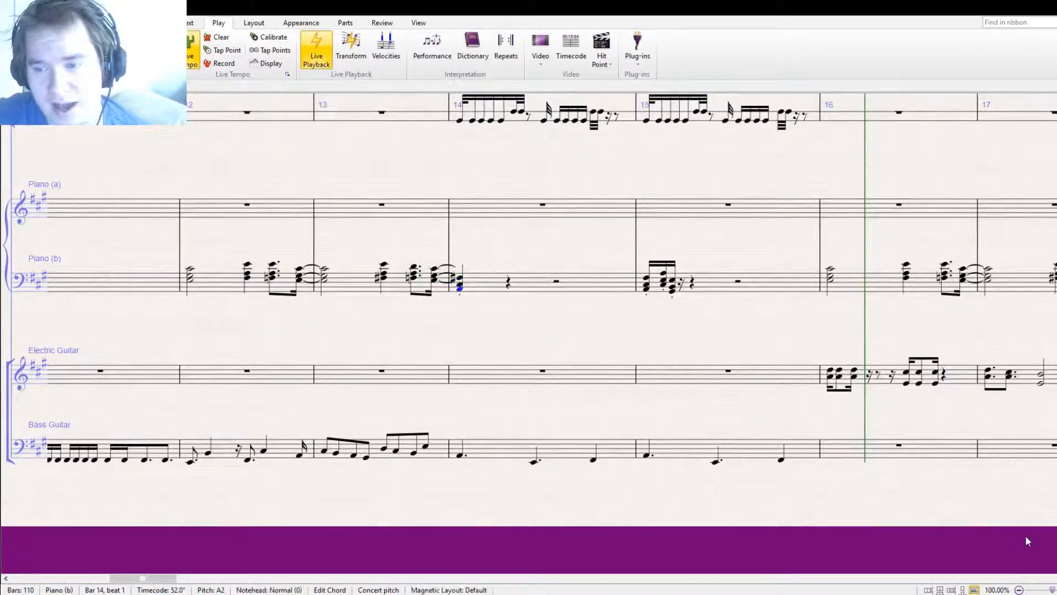
pyautogui.click(1050, 537)
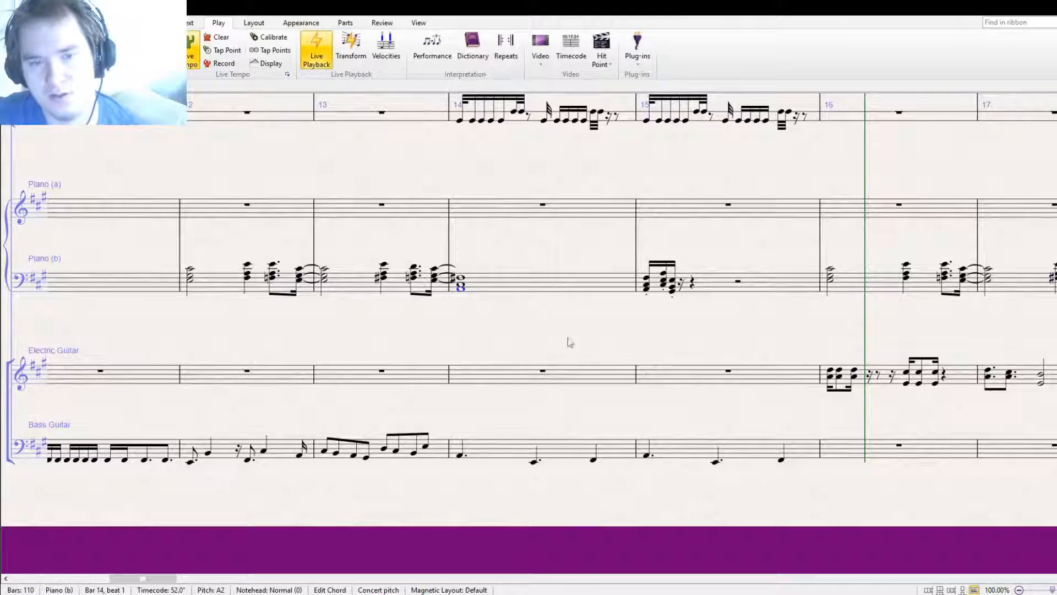
# Revoice bar 14's Piano (b) whole-note chord to F#2, E3 and A3 and copy it over bar 15
pyautogui.click(462, 290)
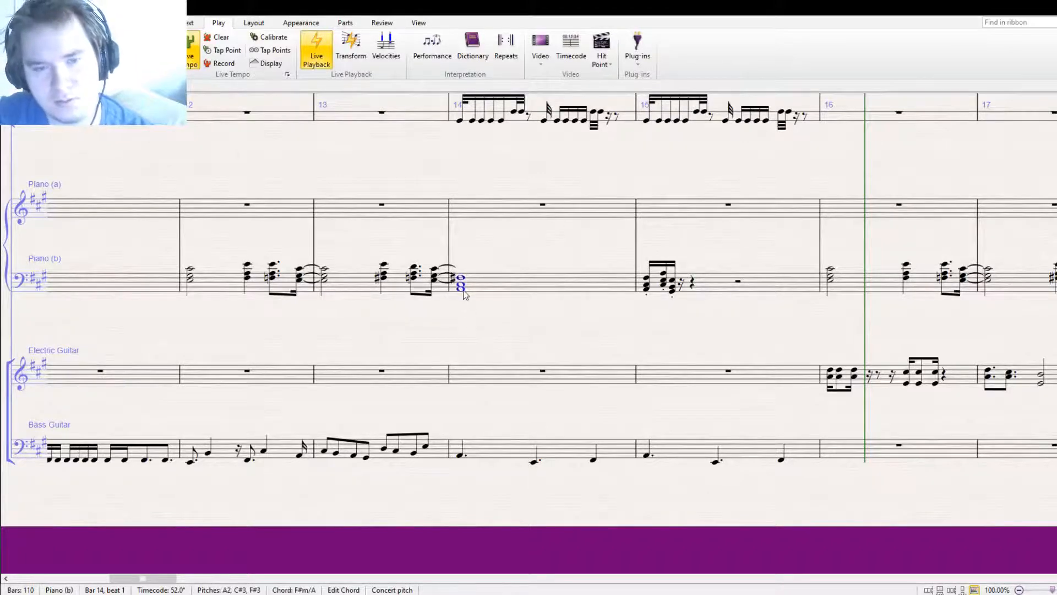
pyautogui.click(462, 294)
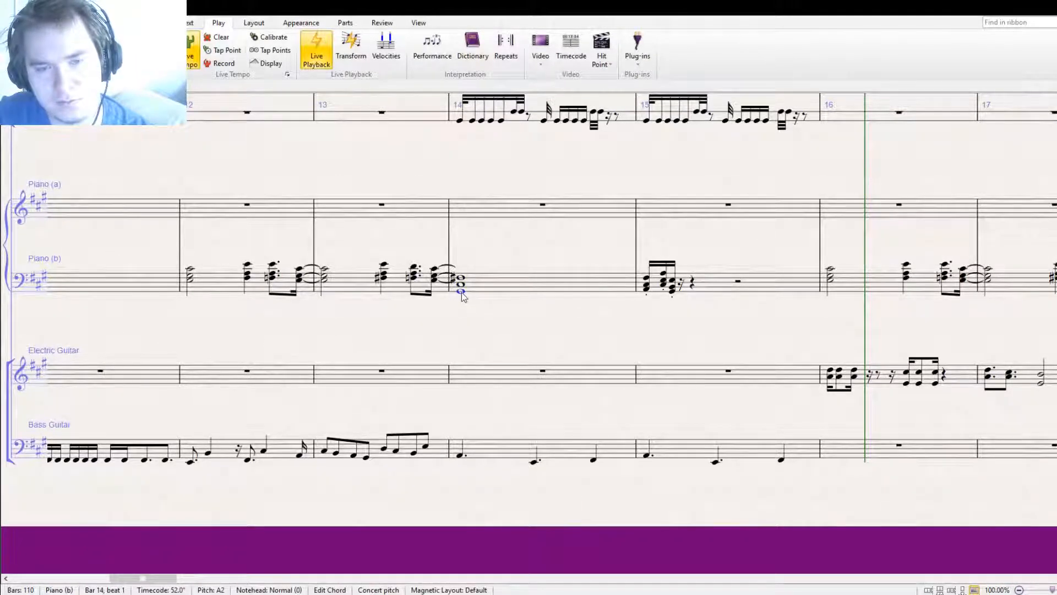
pyautogui.click(461, 287)
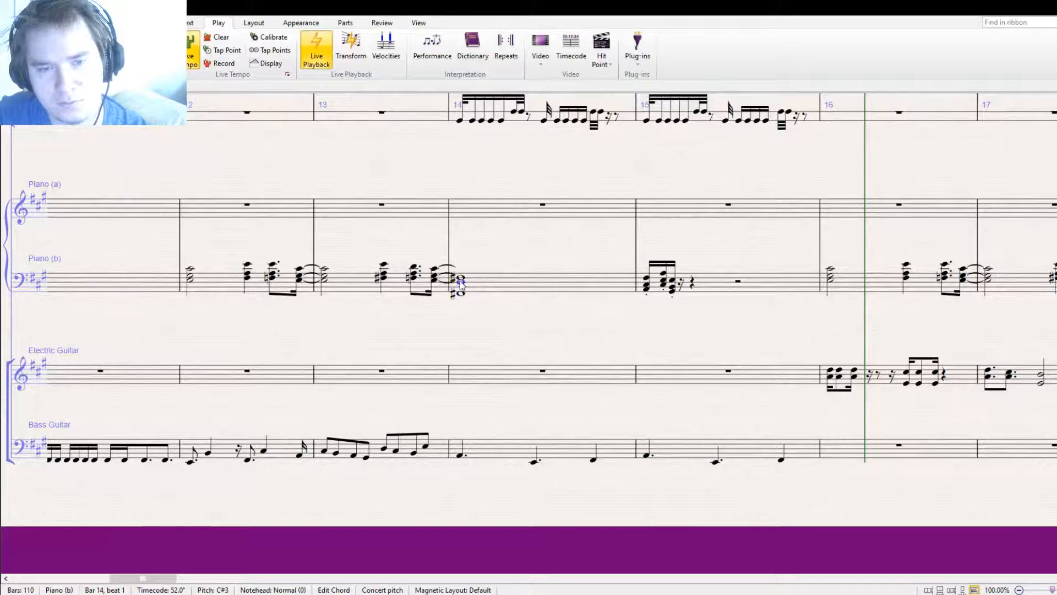
pyautogui.press('Up')
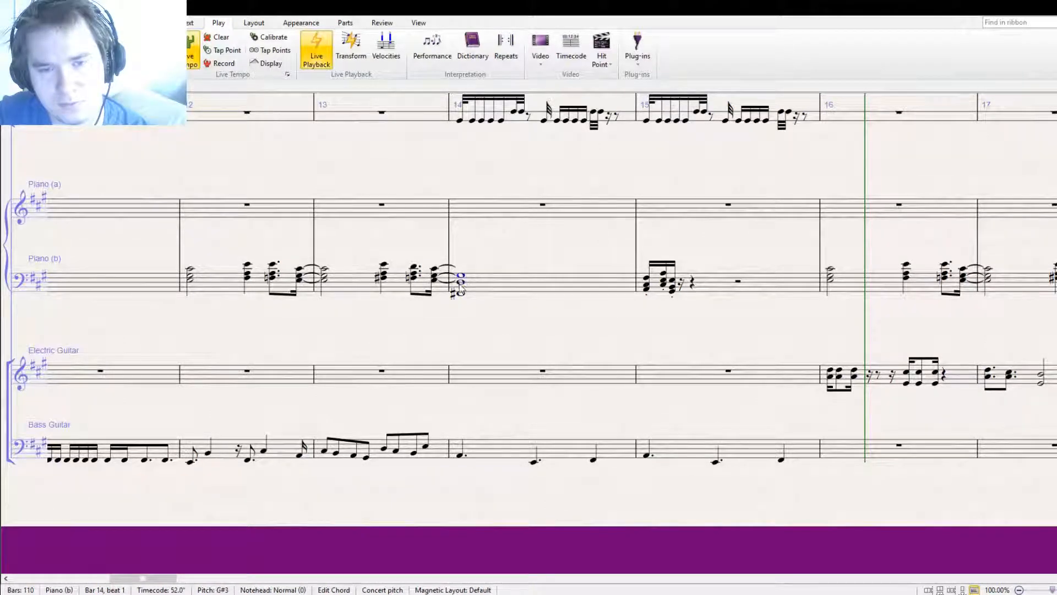
pyautogui.moveTo(460, 286); pyautogui.dragTo(457, 281)
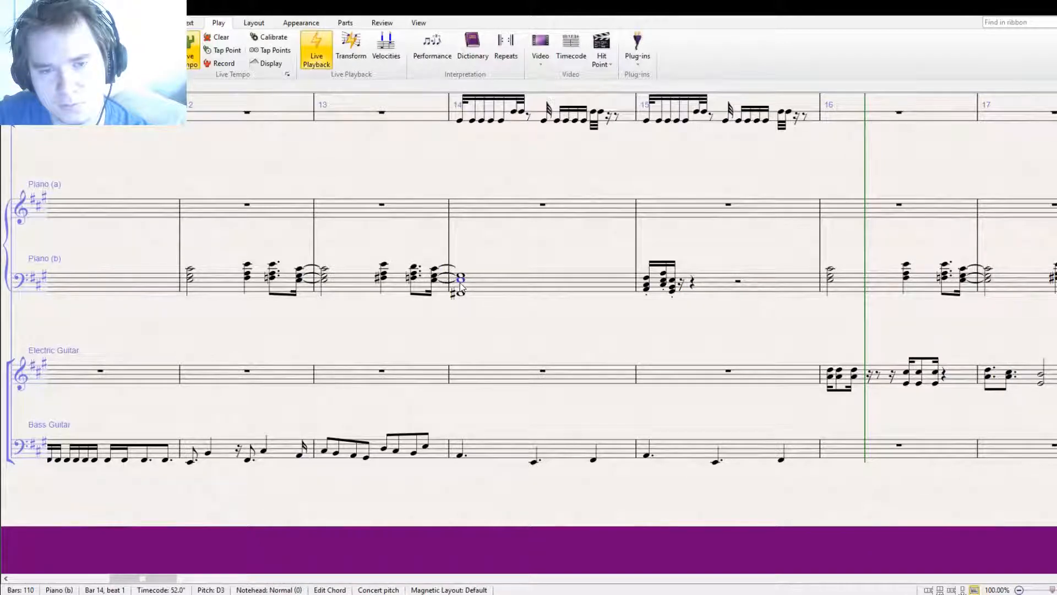
pyautogui.moveTo(464, 280); pyautogui.dragTo(464, 277)
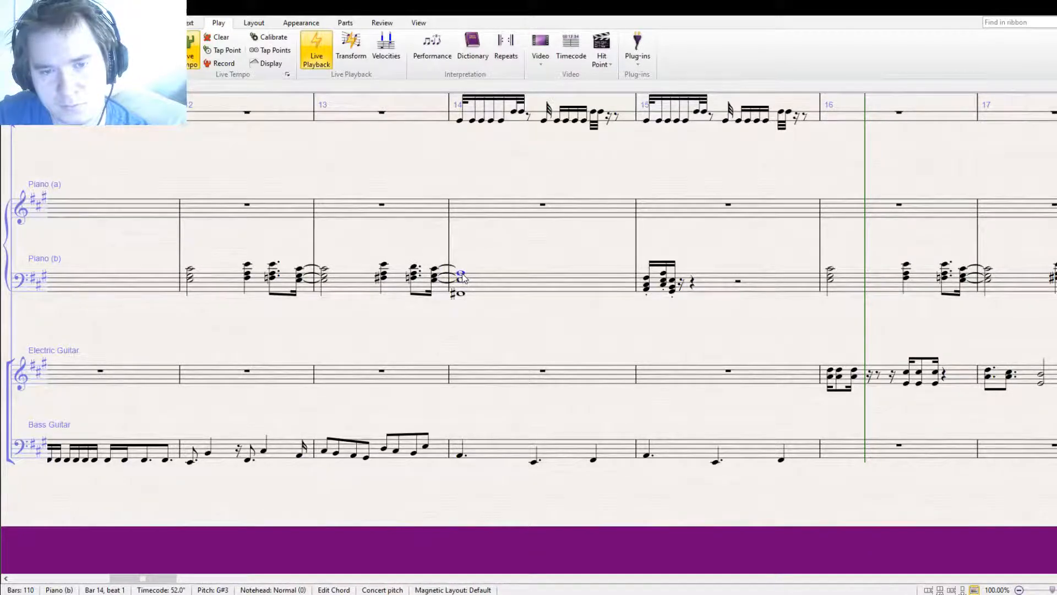
pyautogui.keyDown('alt'); pyautogui.click(659, 294); pyautogui.keyUp('alt')
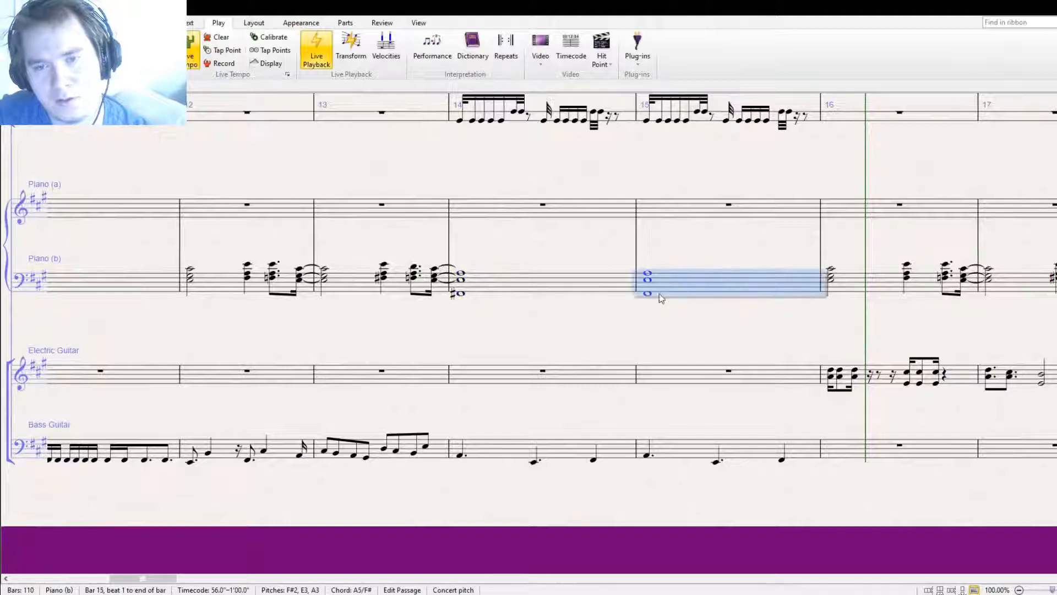
# Shorten bar 14's Piano (b) chord to a dotted half and copy it to beat 4, raised one step and tied into bar 15
pyautogui.click(648, 295)
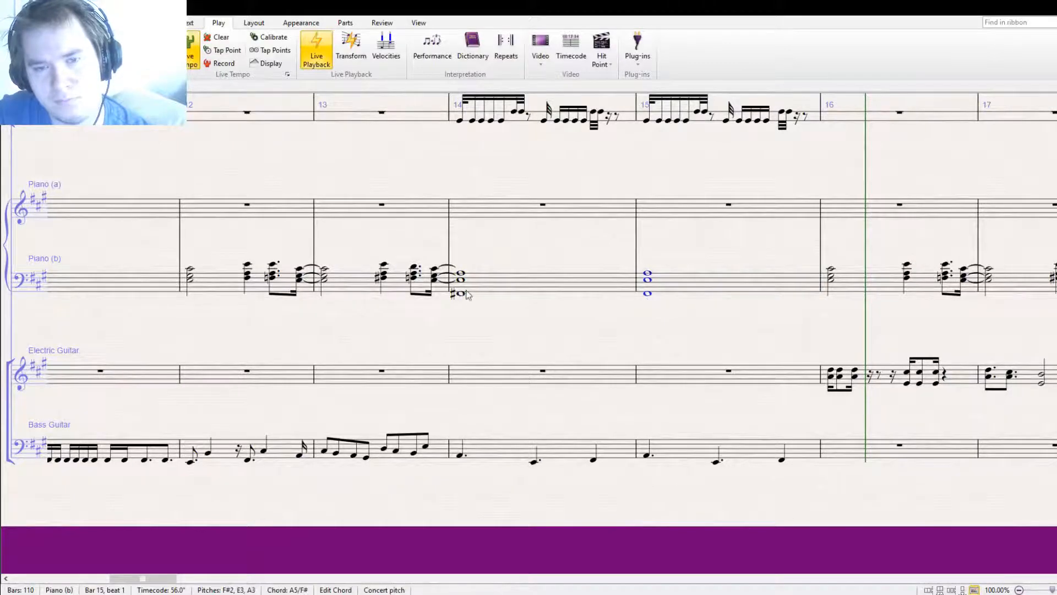
pyautogui.press('5')
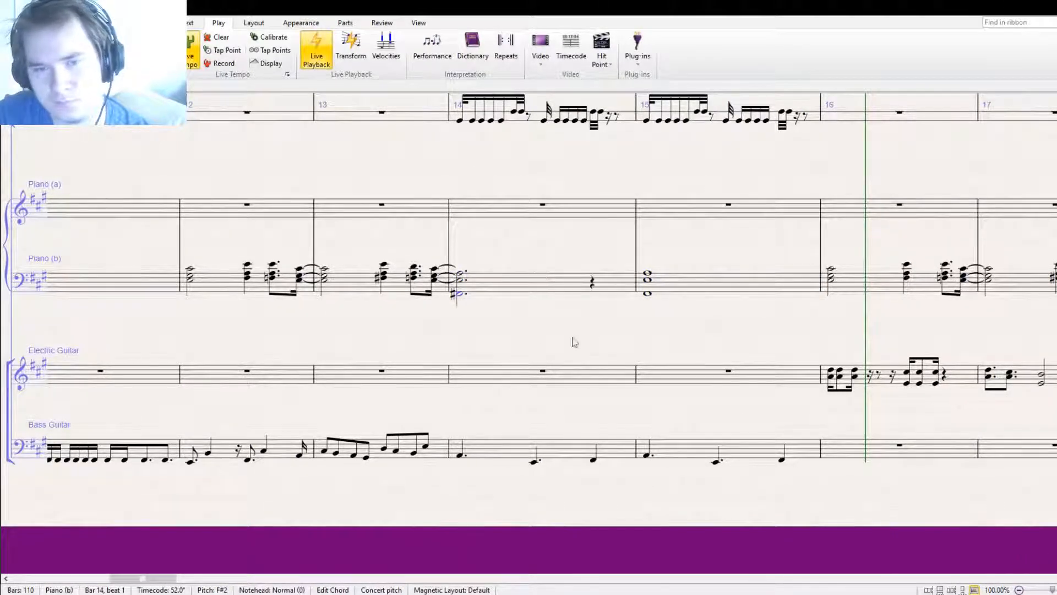
pyautogui.doubleClick(460, 297)
pyautogui.keyDown('alt'); pyautogui.click(591, 284); pyautogui.keyUp('alt')
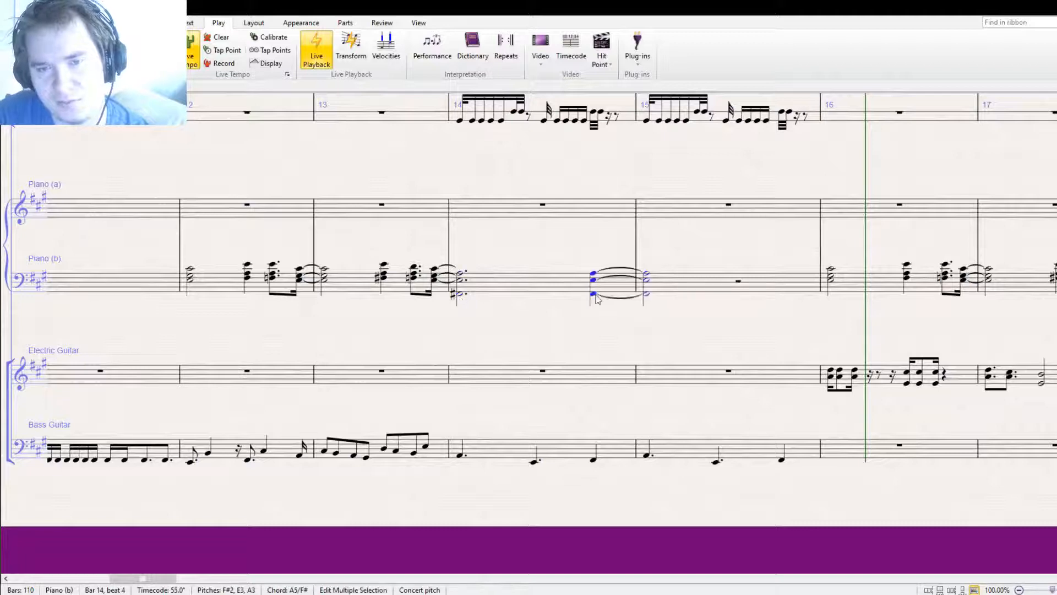
pyautogui.press('Escape')
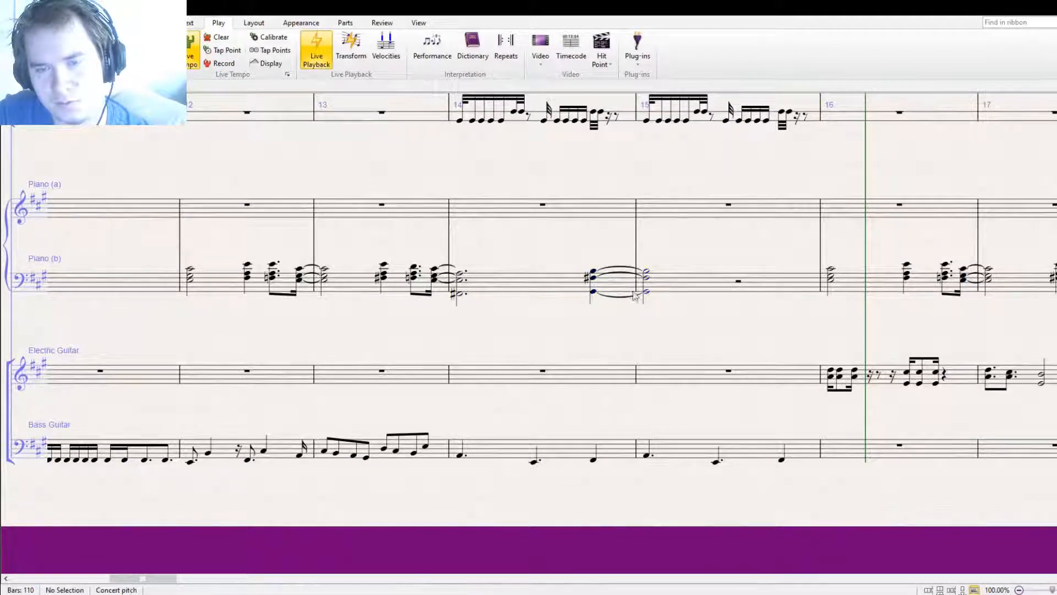
# Copy bar 15's first Piano (b) chord to beat 3 as a half note, raised one step
pyautogui.doubleClick(647, 297)
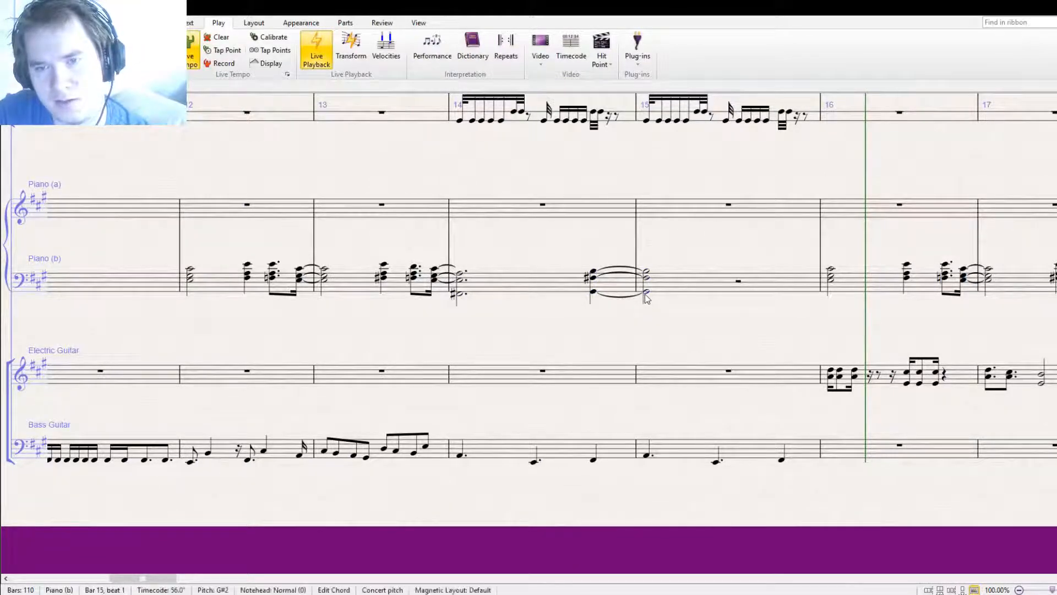
pyautogui.keyDown('alt'); pyautogui.click(739, 292); pyautogui.keyUp('alt')
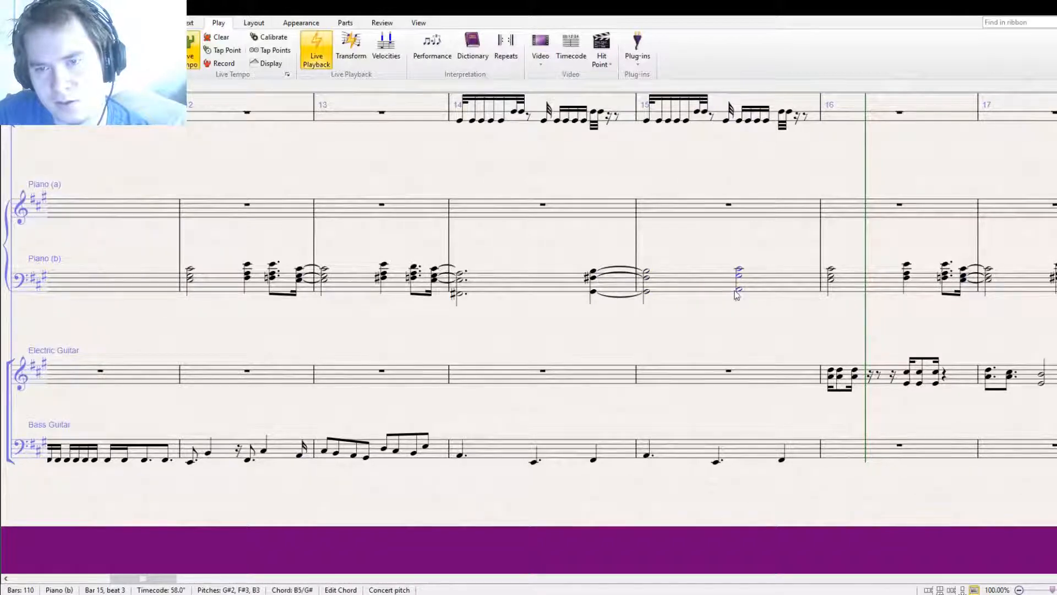
pyautogui.press('Escape')
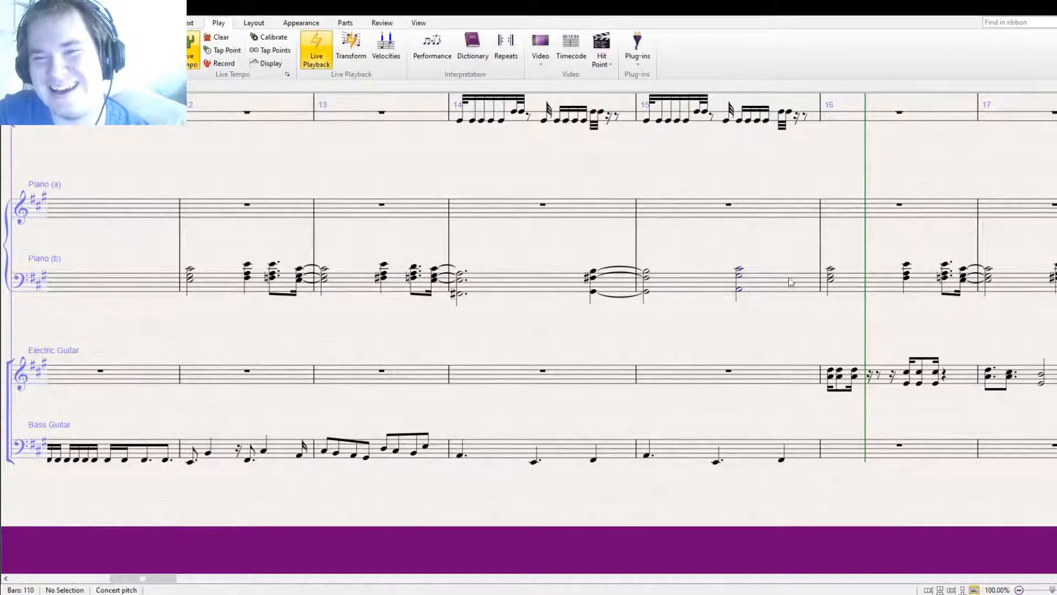
# Rewind the playback position and play the passage through bars 14–18 to check the new piano and bass parts
pyautogui.press('[')
pyautogui.press('[')
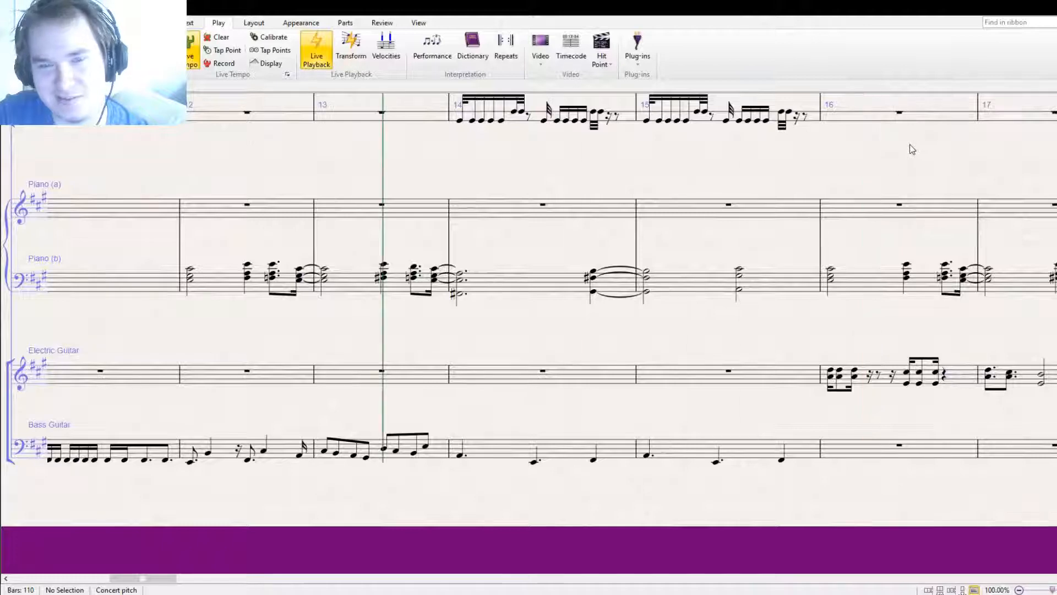
pyautogui.press('[')
pyautogui.press('space')
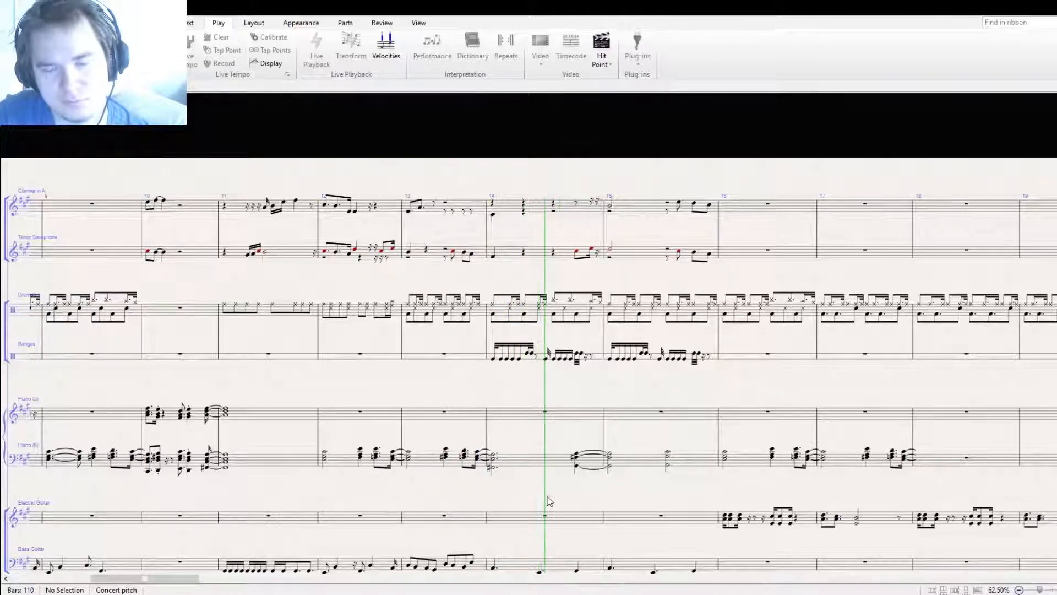
pyautogui.moveTo(657, 501); pyautogui.dragTo(571, 491)
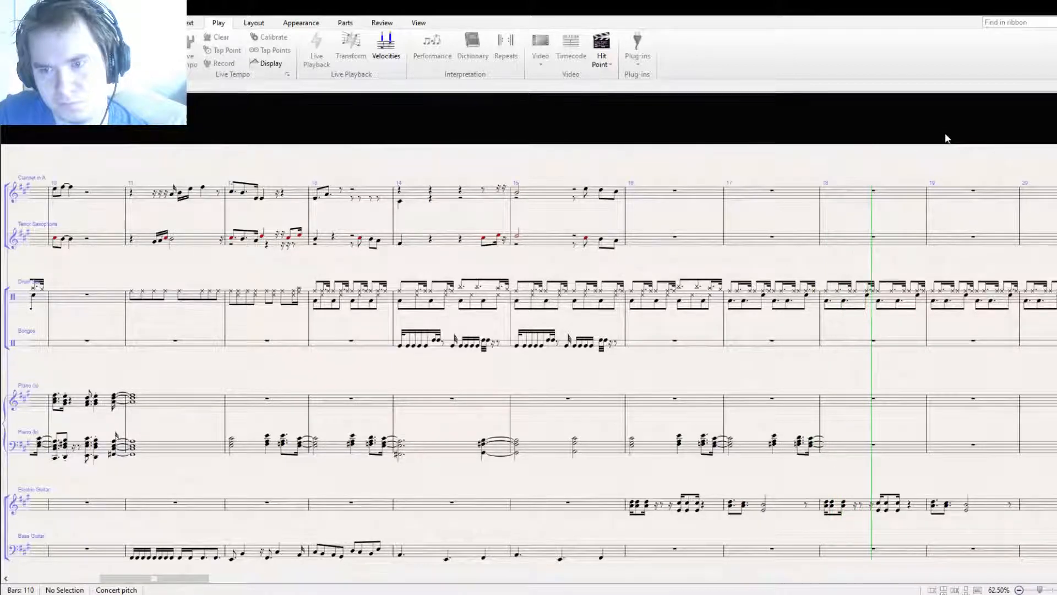
# Stop playback and copy the Electric Guitar passage in bars 16–19 to bars 18–21
pyautogui.press('space')
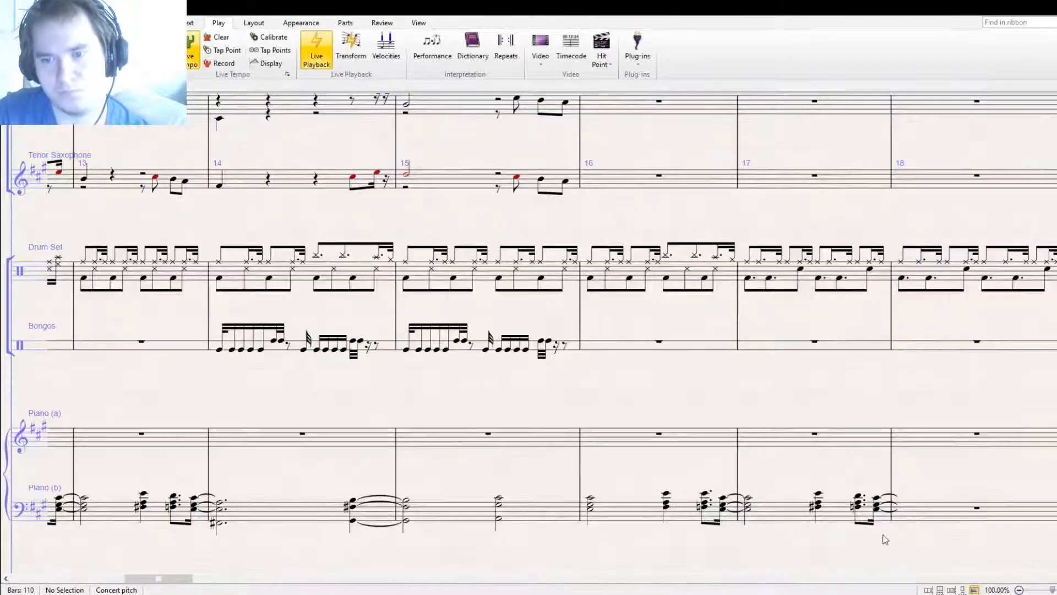
pyautogui.moveTo(848, 535); pyautogui.dragTo(542, 246)
pyautogui.click(419, 323)
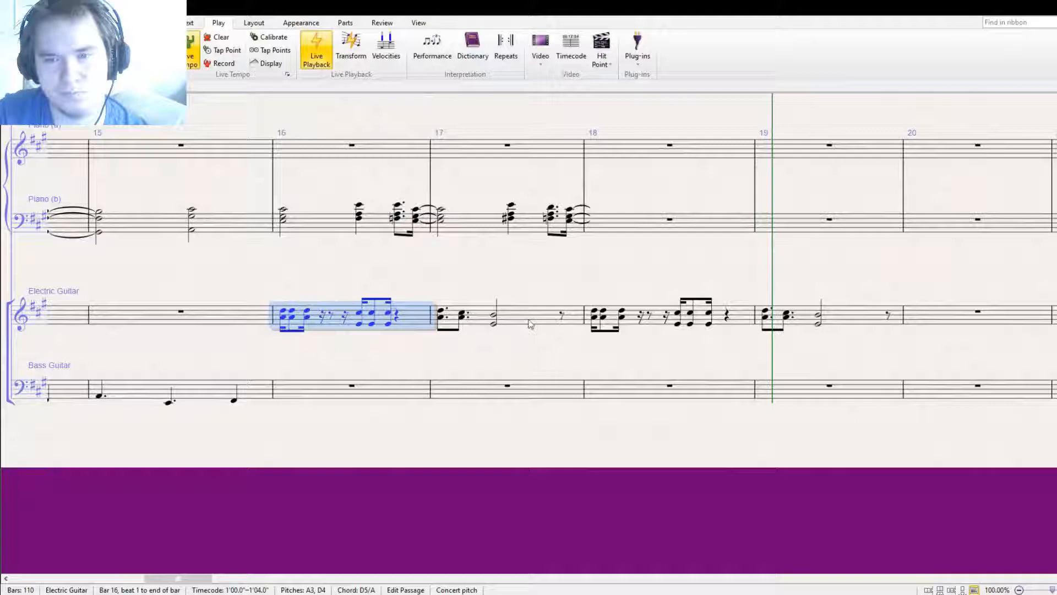
pyautogui.keyDown('shift'); pyautogui.click(868, 320); pyautogui.keyUp('shift')
pyautogui.click(657, 321)
pyautogui.hotkey('ctrl', 'v')
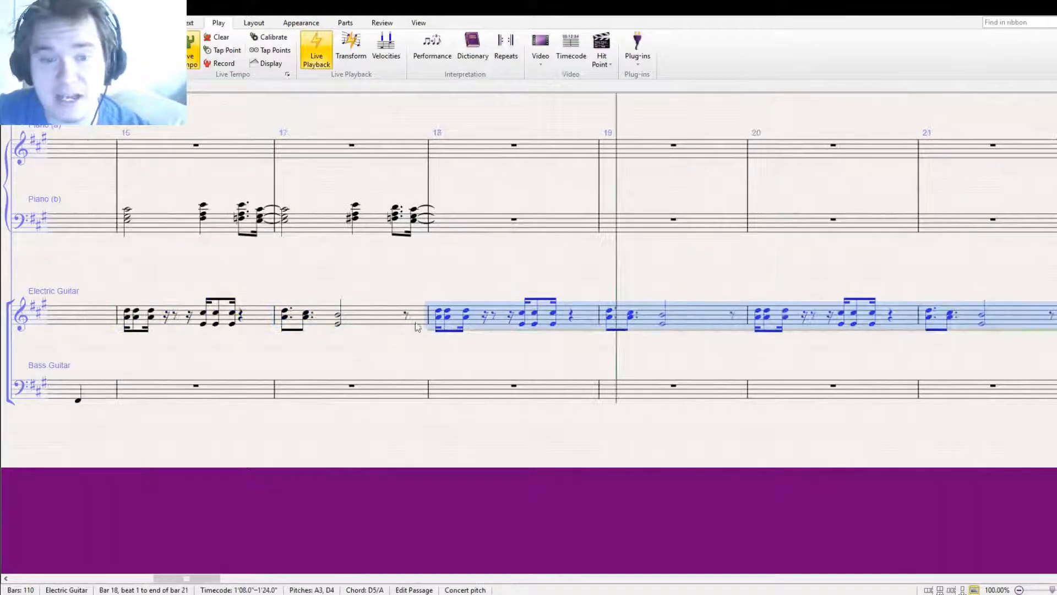
# Clear the Electric Guitar music from bars 16 and 17
pyautogui.moveTo(337, 346); pyautogui.dragTo(481, 368)
pyautogui.click(500, 348)
pyautogui.keyDown('shift'); pyautogui.click(399, 341); pyautogui.keyUp('shift')
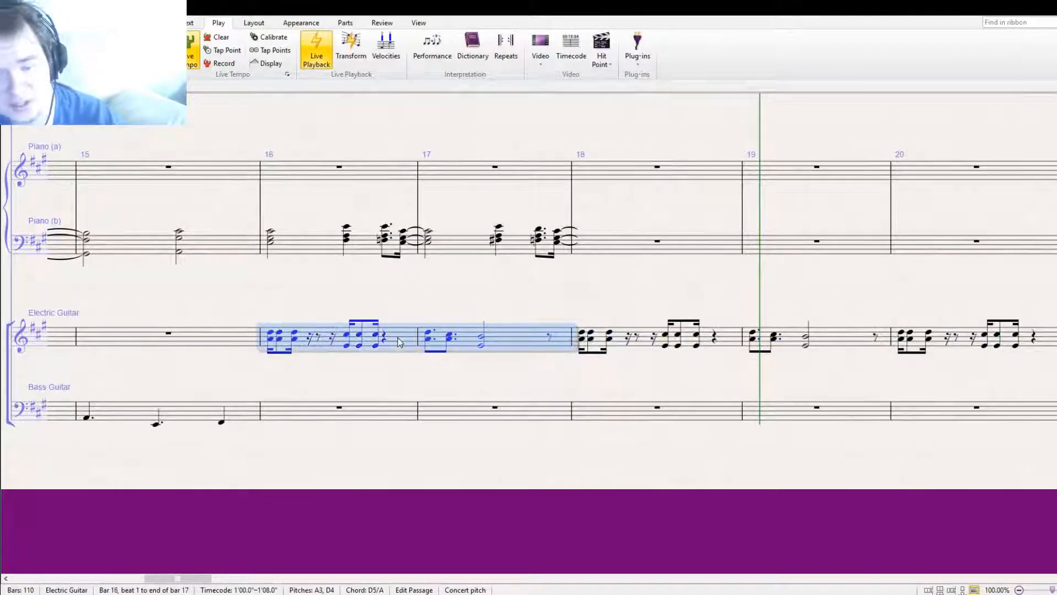
pyautogui.press('Delete')
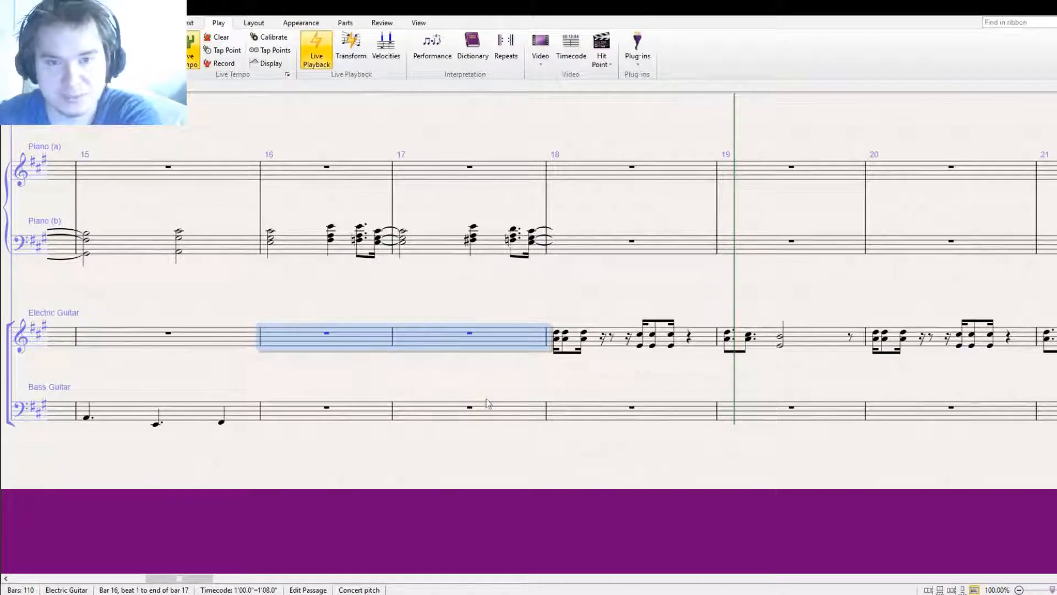
# Clear the Piano (b) chords from bars 16 and 17
pyautogui.moveTo(323, 292); pyautogui.dragTo(575, 434)
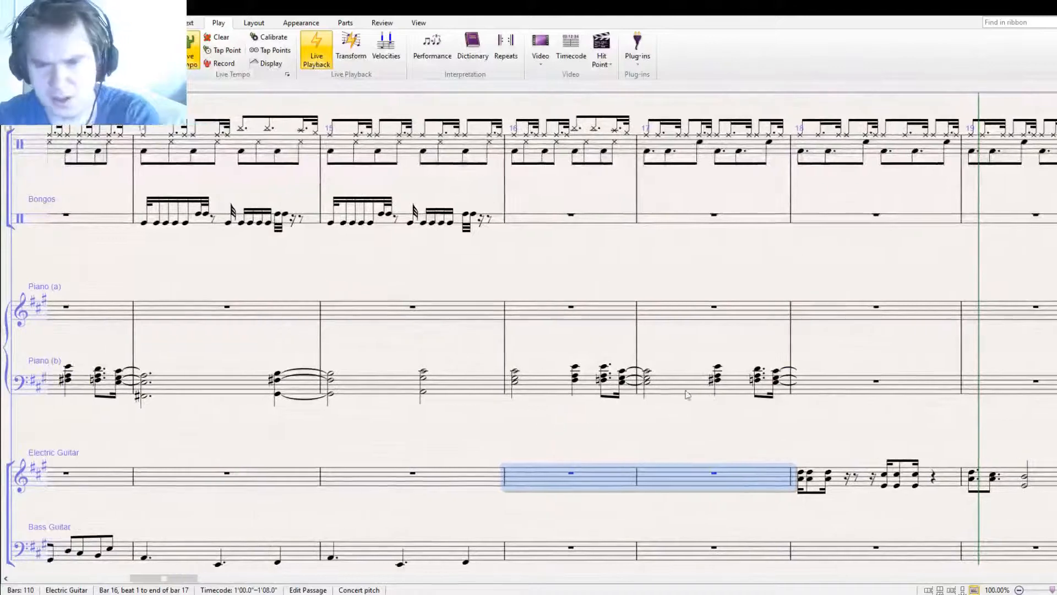
pyautogui.click(678, 395)
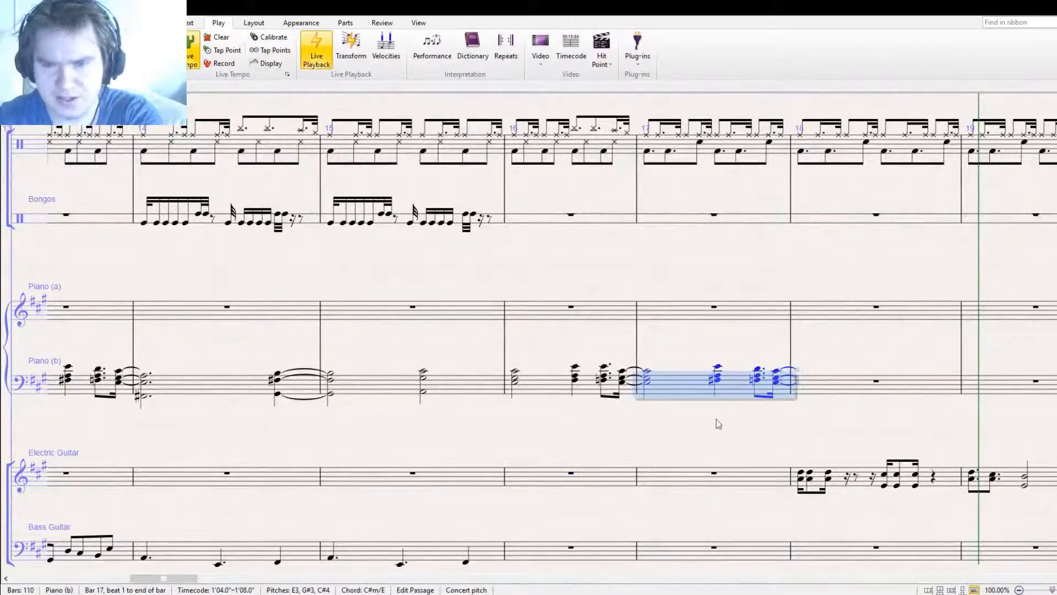
pyautogui.moveTo(718, 423); pyautogui.dragTo(596, 425)
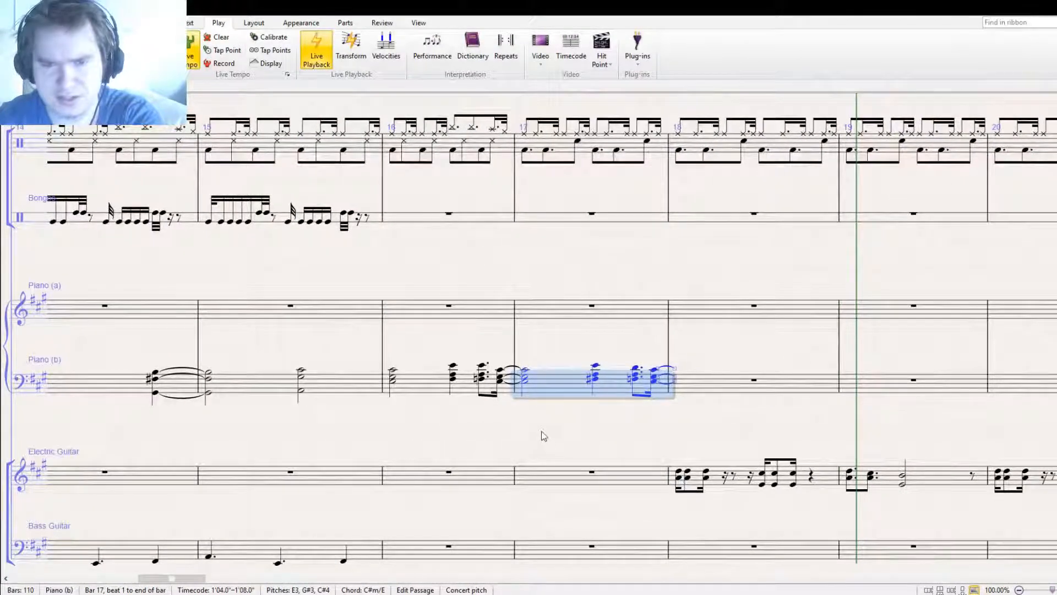
pyautogui.keyDown('shift'); pyautogui.click(447, 389); pyautogui.keyUp('shift')
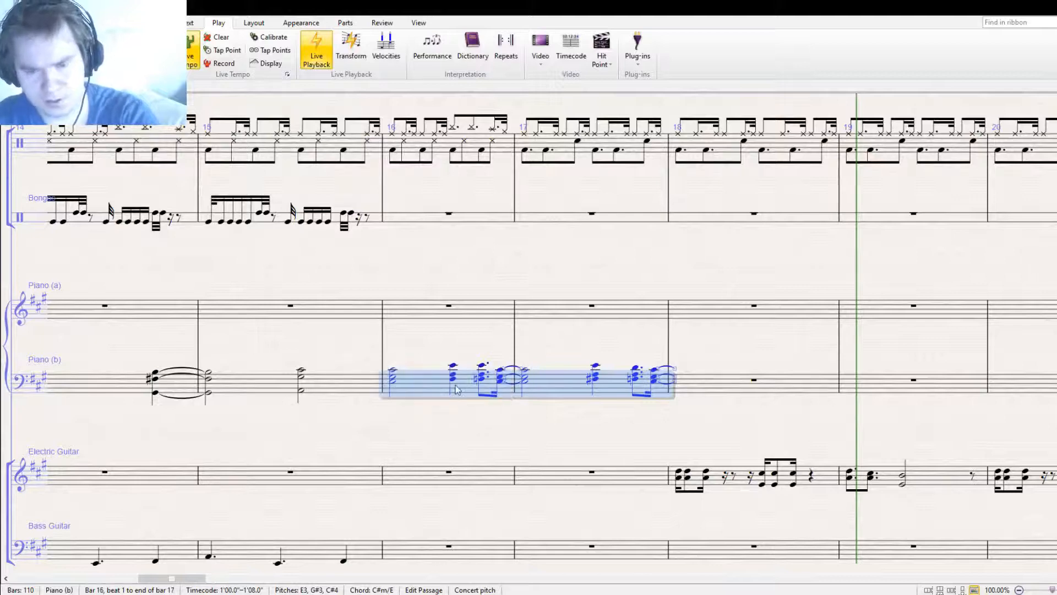
pyautogui.press('Delete')
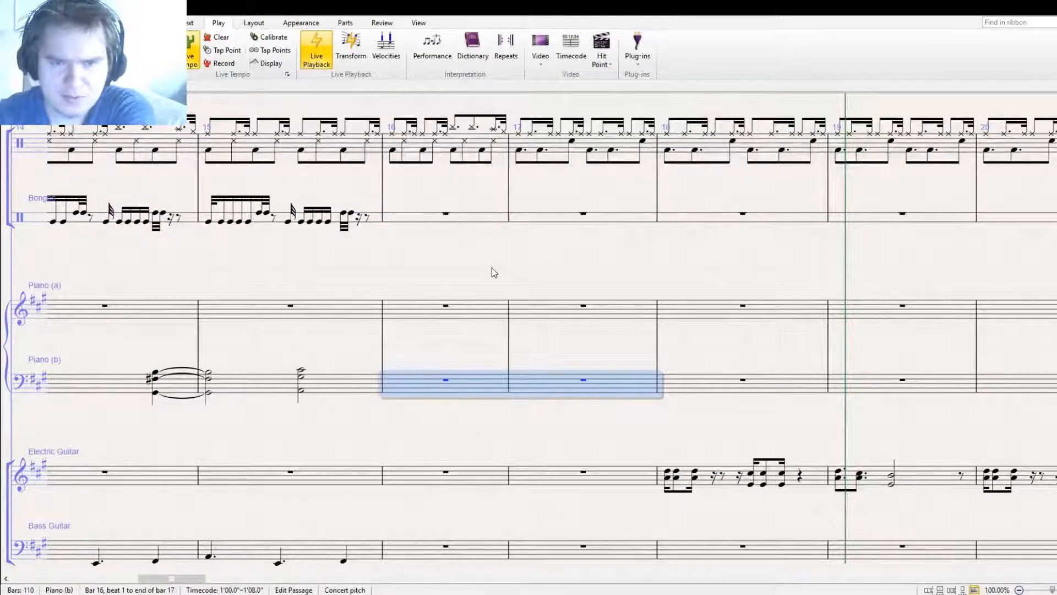
pyautogui.moveTo(492, 274); pyautogui.dragTo(487, 445)
pyautogui.moveTo(356, 282); pyautogui.dragTo(333, 373)
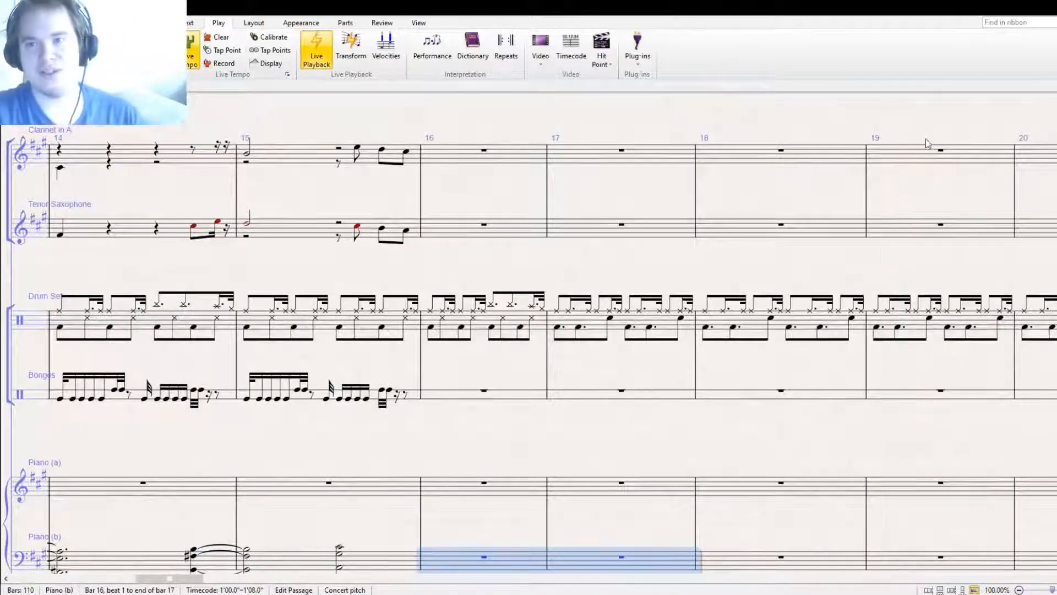
# Rewind to the start of the score and play the opening bars through bar 5
pyautogui.press('space')
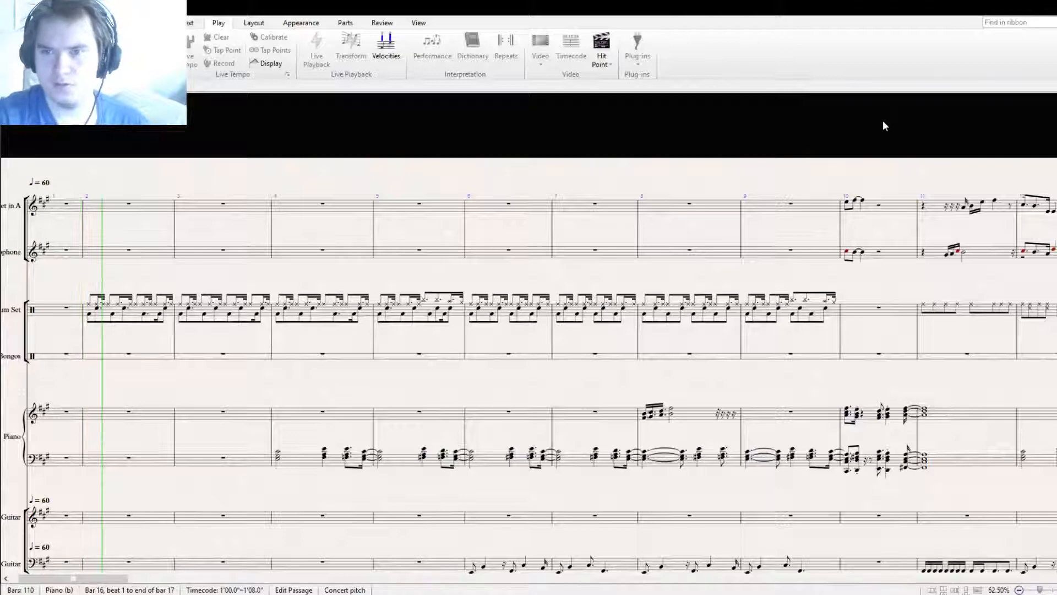
pyautogui.click(917, 141)
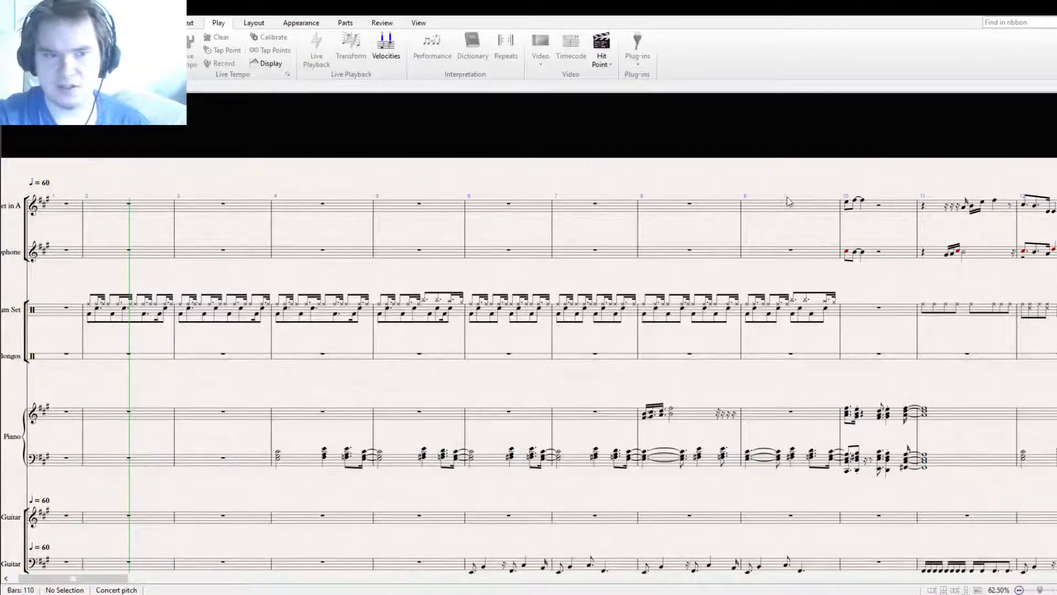
pyautogui.hotkey('ctrl', '[')
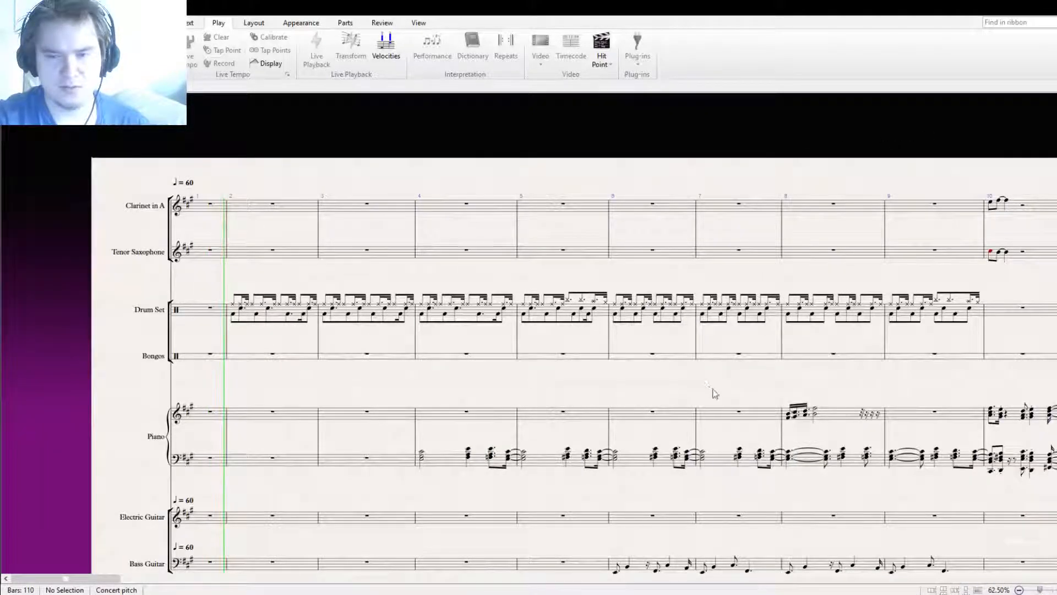
pyautogui.moveTo(712, 394)
pyautogui.mouseDown()
pyautogui.moveTo(616, 239)
pyautogui.moveTo(692, 394)
pyautogui.mouseUp()
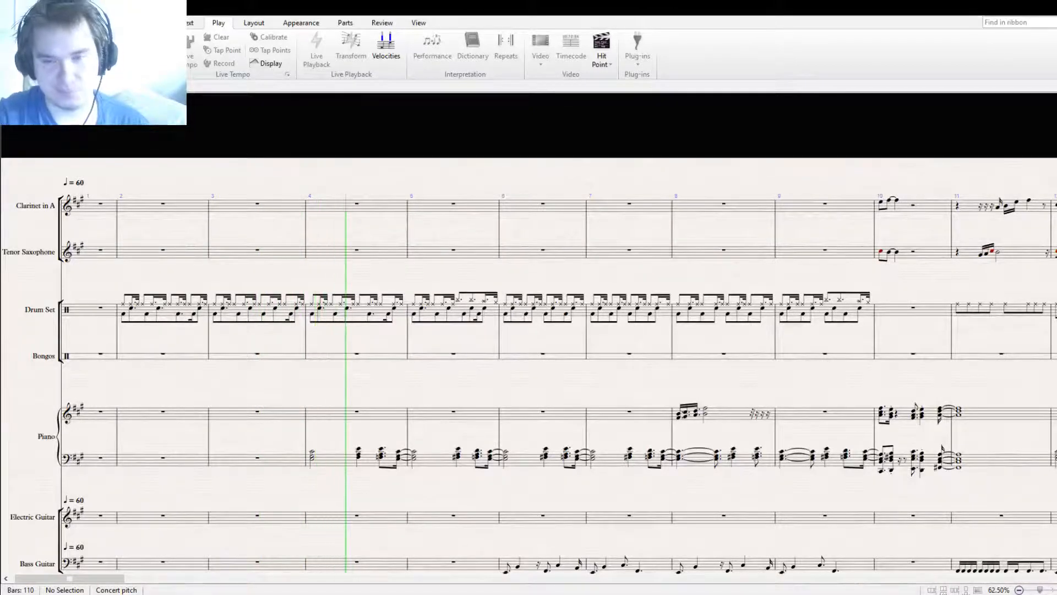
pyautogui.moveTo(617, 380); pyautogui.dragTo(669, 301)
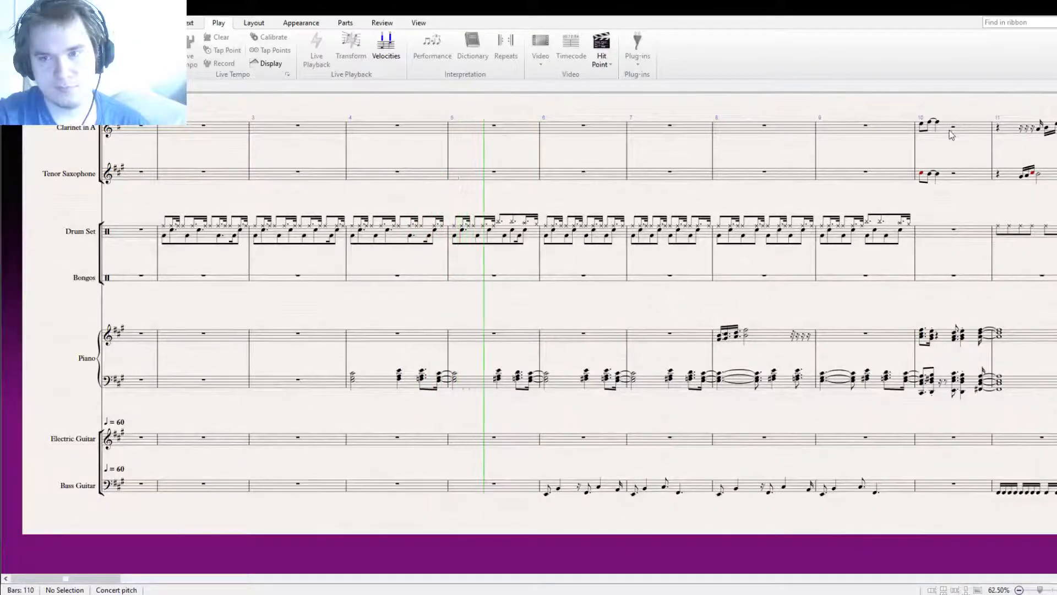
pyautogui.press('space')
# Resume playback from bar 5 and listen to the piano, bass and drum parts up to bar 9
pyautogui.click(385, 338)
pyautogui.scroll(-3, 384, 339)
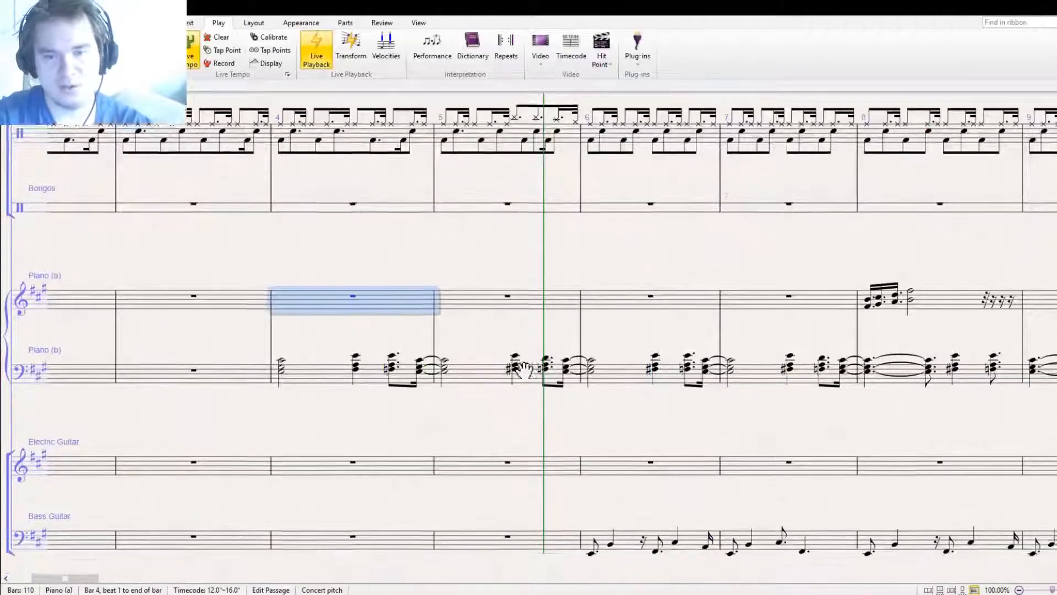
pyautogui.keyDown('shift'); pyautogui.click(799, 500); pyautogui.keyUp('shift')
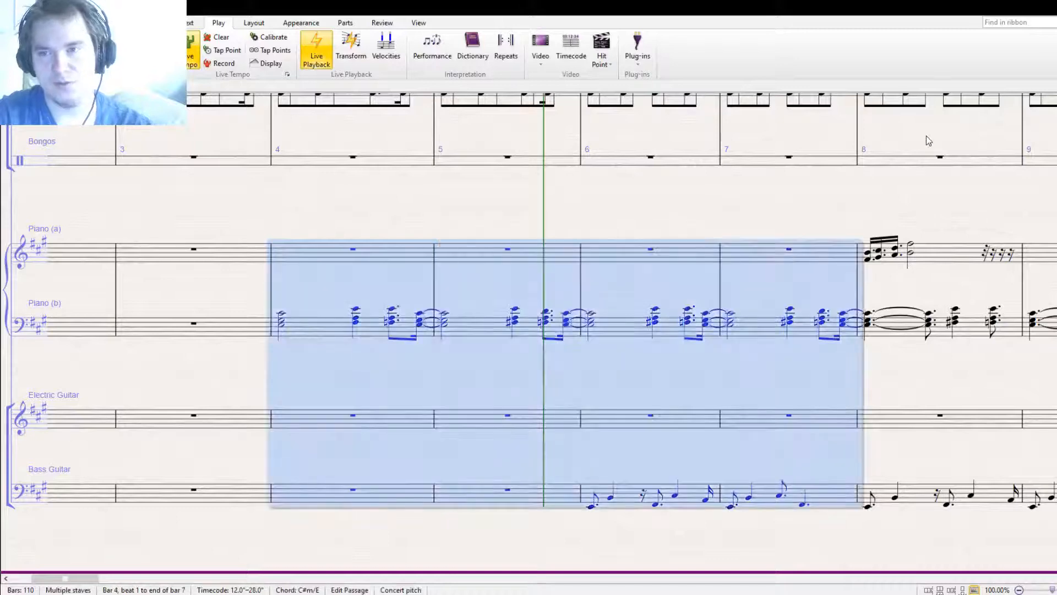
pyautogui.press('space')
pyautogui.press('space')
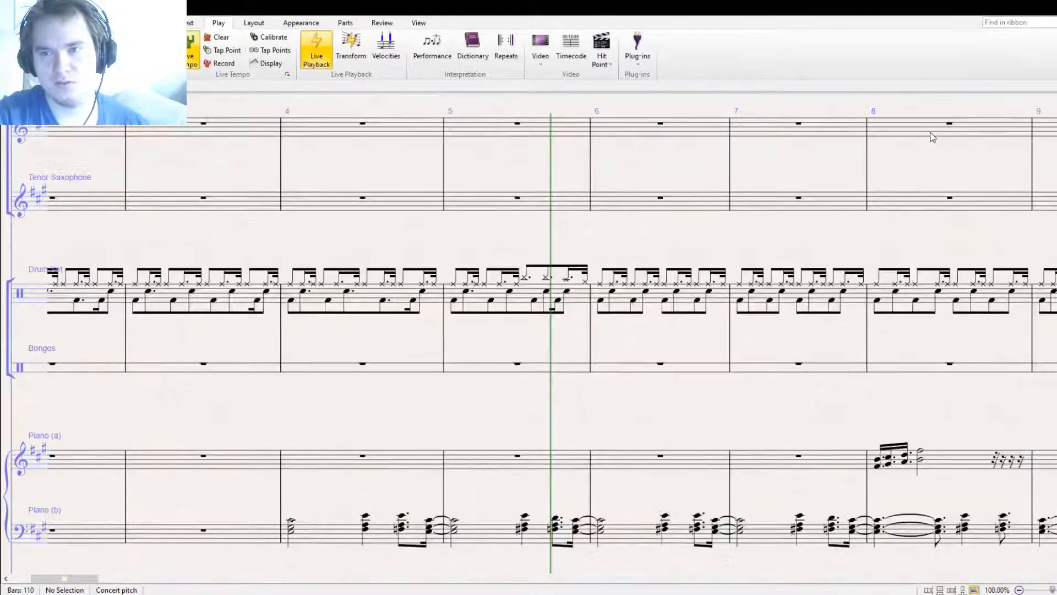
pyautogui.press('space')
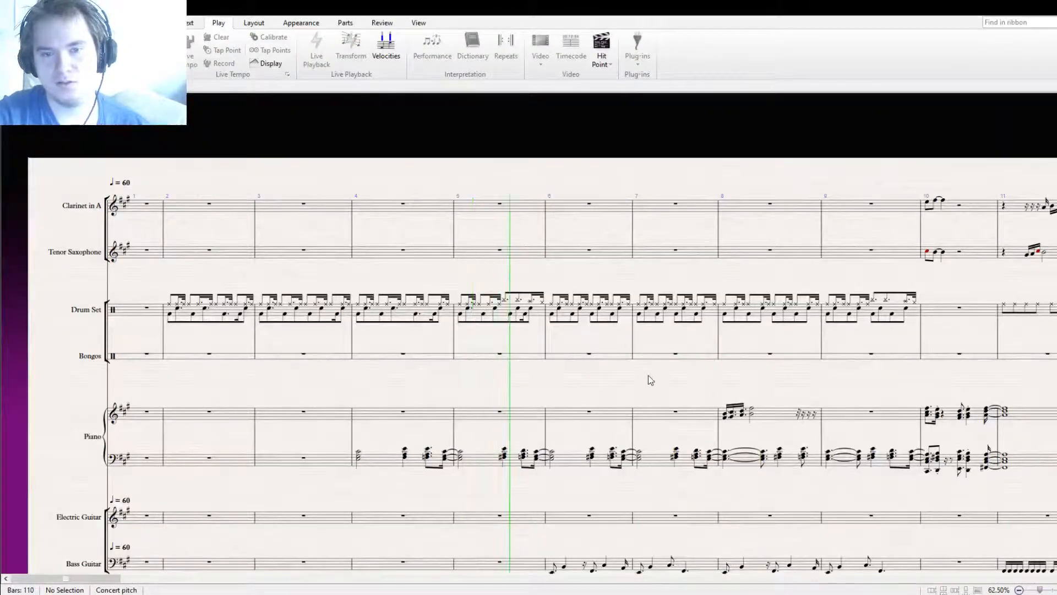
pyautogui.moveTo(684, 380); pyautogui.dragTo(577, 301)
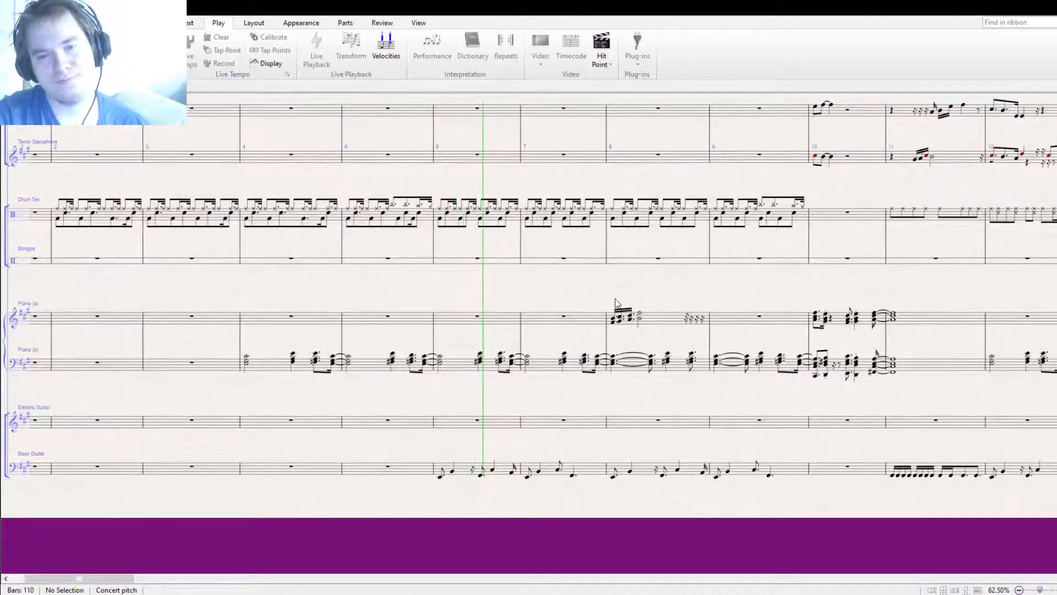
pyautogui.moveTo(675, 296); pyautogui.dragTo(507, 267)
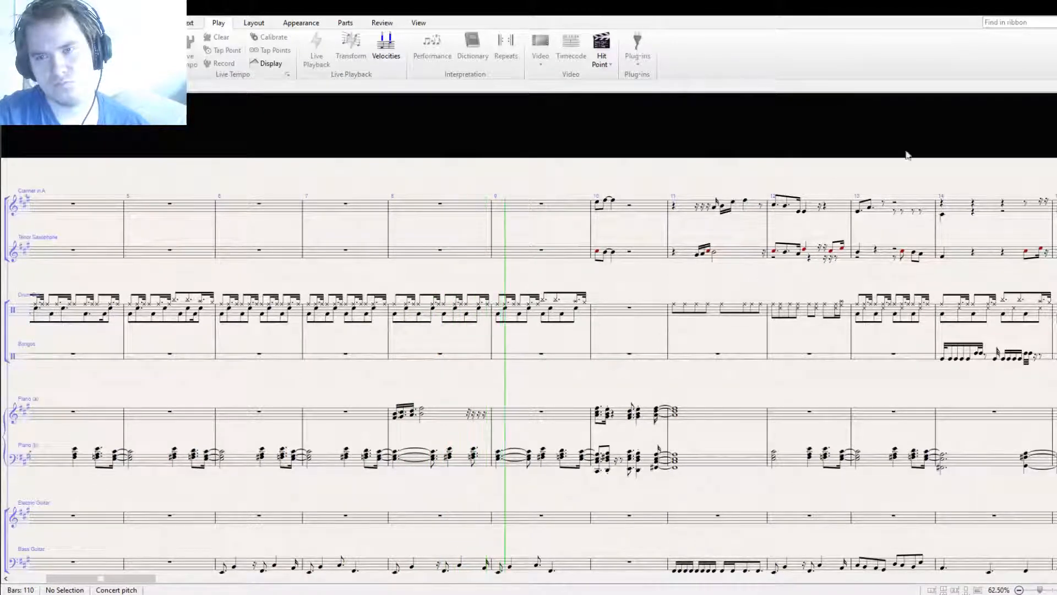
pyautogui.press('space')
# Enter a descending sixteenth-note run E7, D7, B6, A6 in Piano (a) bar 9, ending on beat 2 one step below F#6
pyautogui.moveTo(540, 418); pyautogui.dragTo(590, 356)
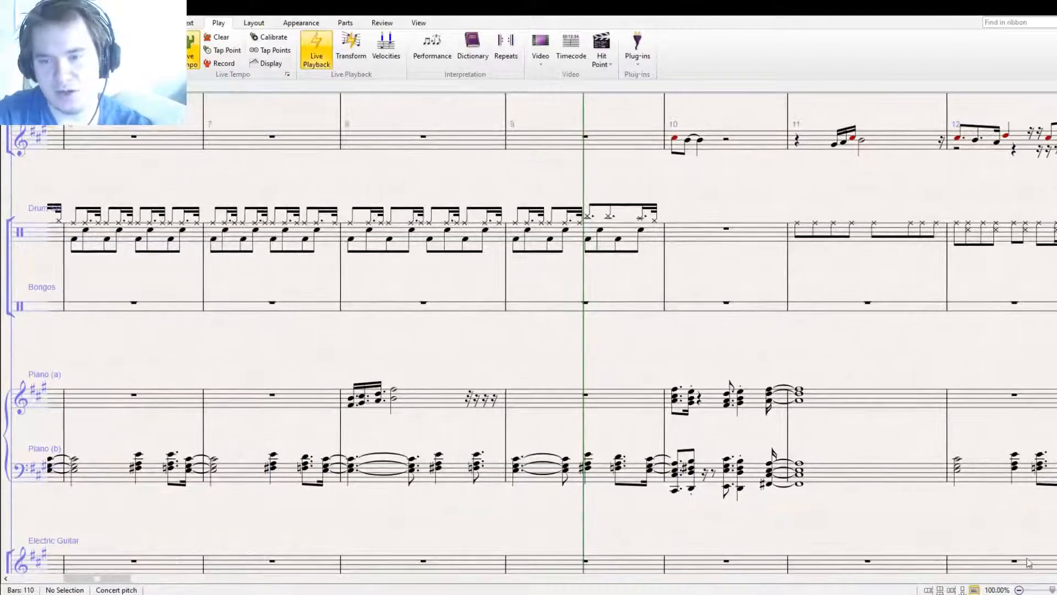
pyautogui.click(519, 362)
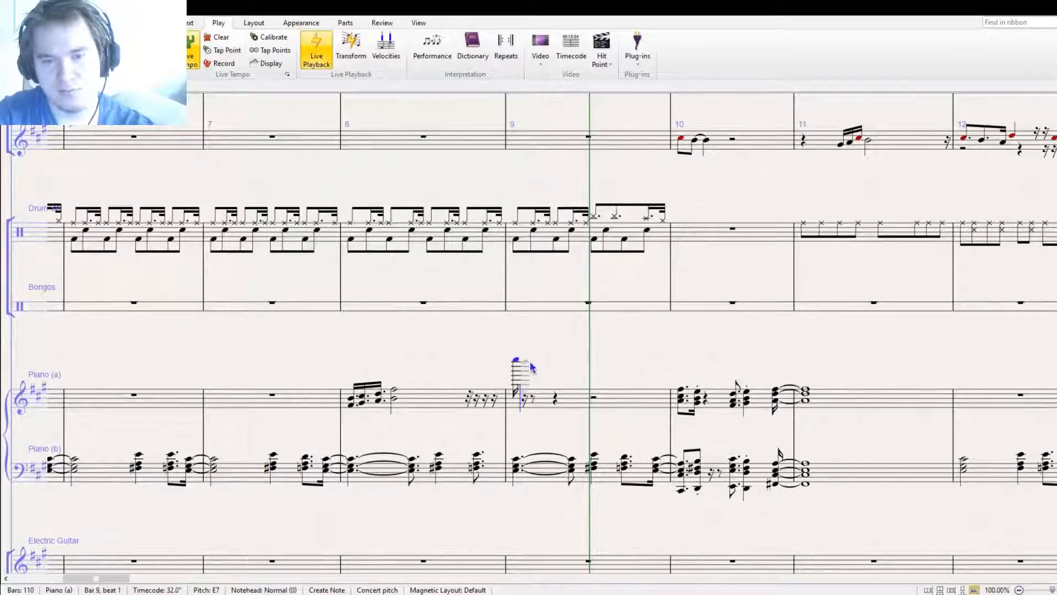
pyautogui.click(531, 365)
pyautogui.click(541, 366)
pyautogui.hotkey('ctrl', 'z')
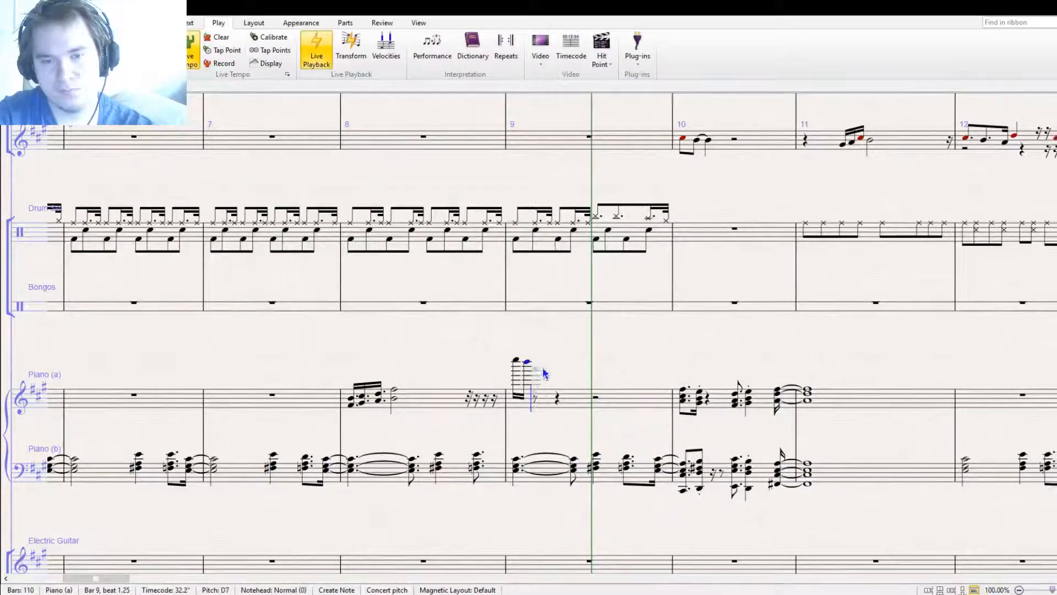
pyautogui.click(539, 368)
pyautogui.click(546, 370)
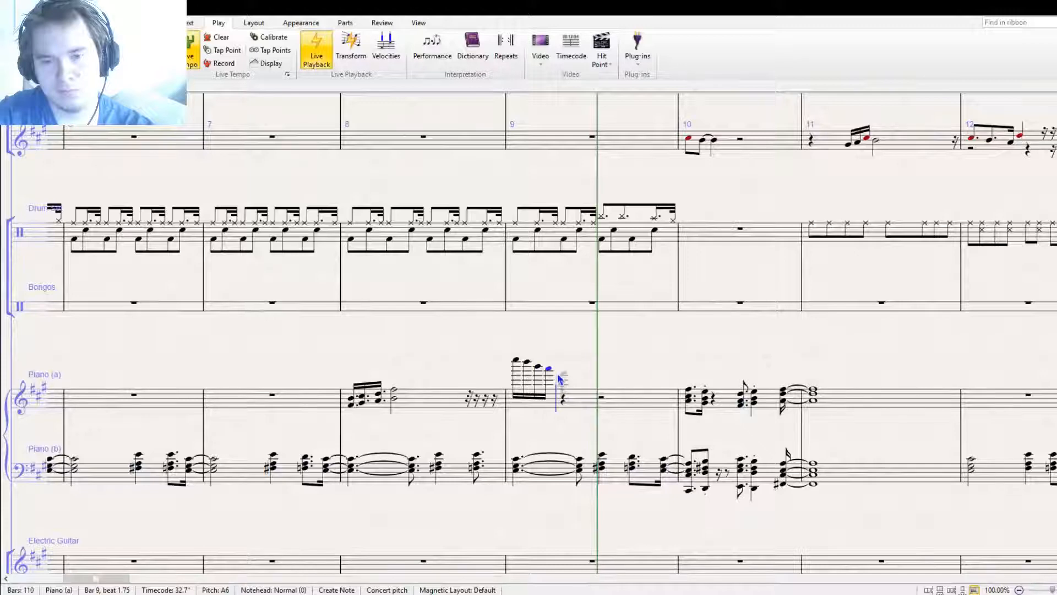
pyautogui.click(560, 375)
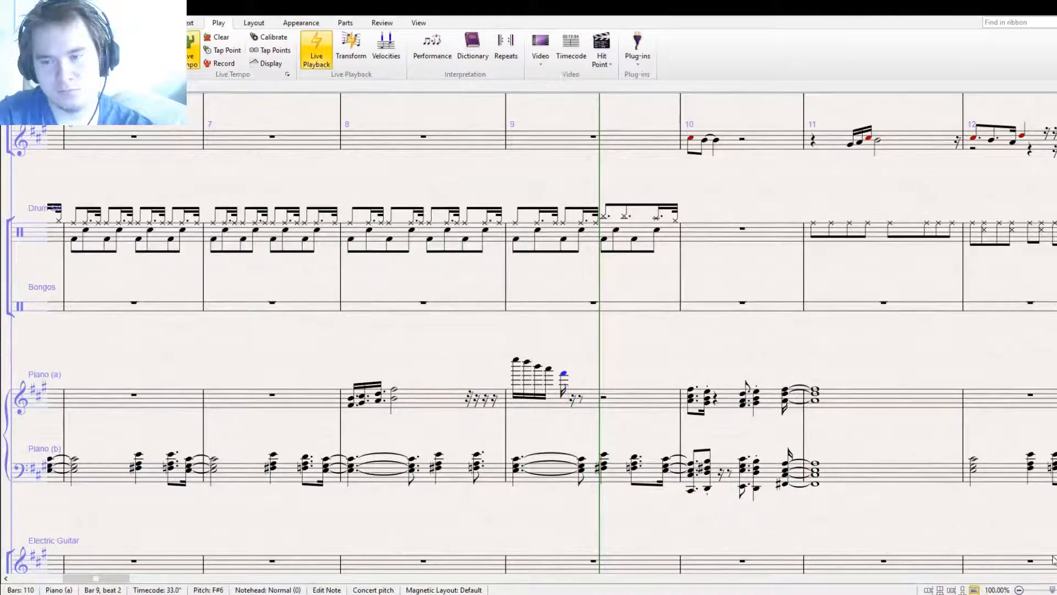
pyautogui.press('Down')
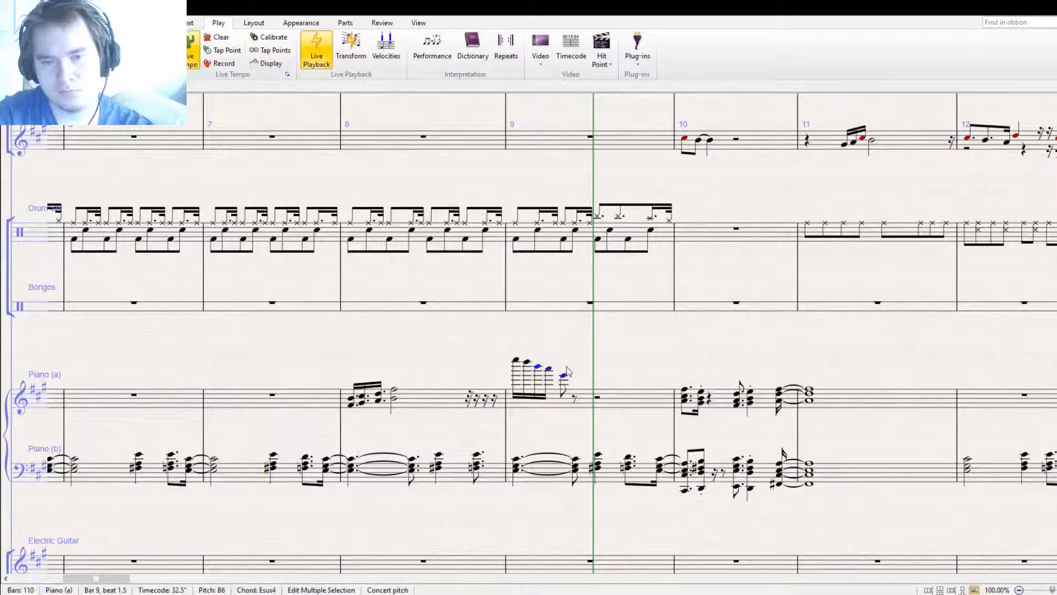
# Dot the B6 at beat 1.5 of Piano (a) bar 9, shift the remaining notes after it and place A6 at beat 1.88
pyautogui.press('Escape')
pyautogui.click(540, 367)
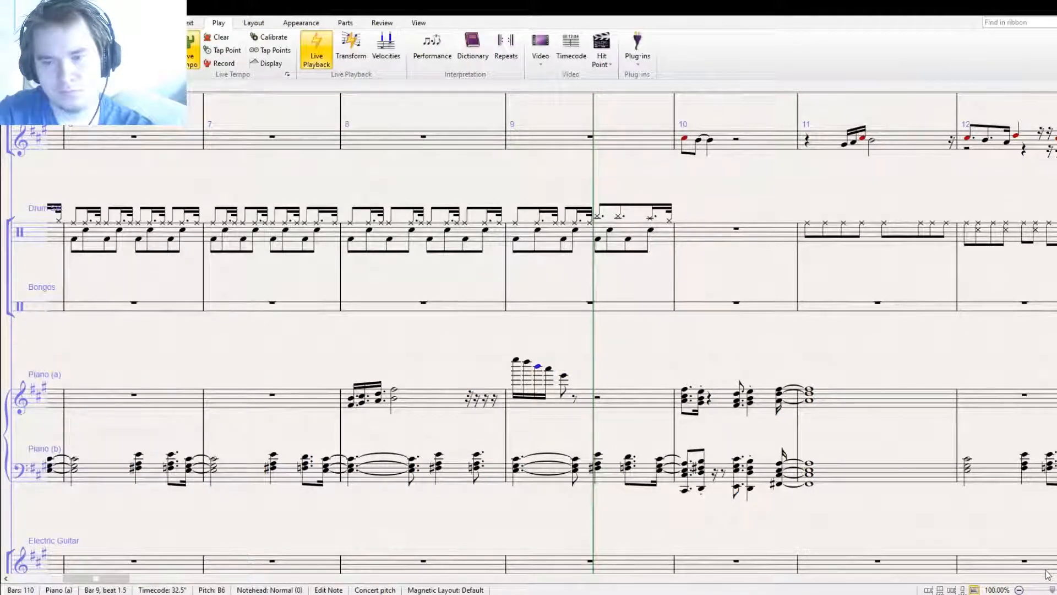
pyautogui.click(1045, 571)
pyautogui.click(552, 395)
pyautogui.hotkey('ctrl', 'v')
pyautogui.click(571, 358)
pyautogui.click(568, 368)
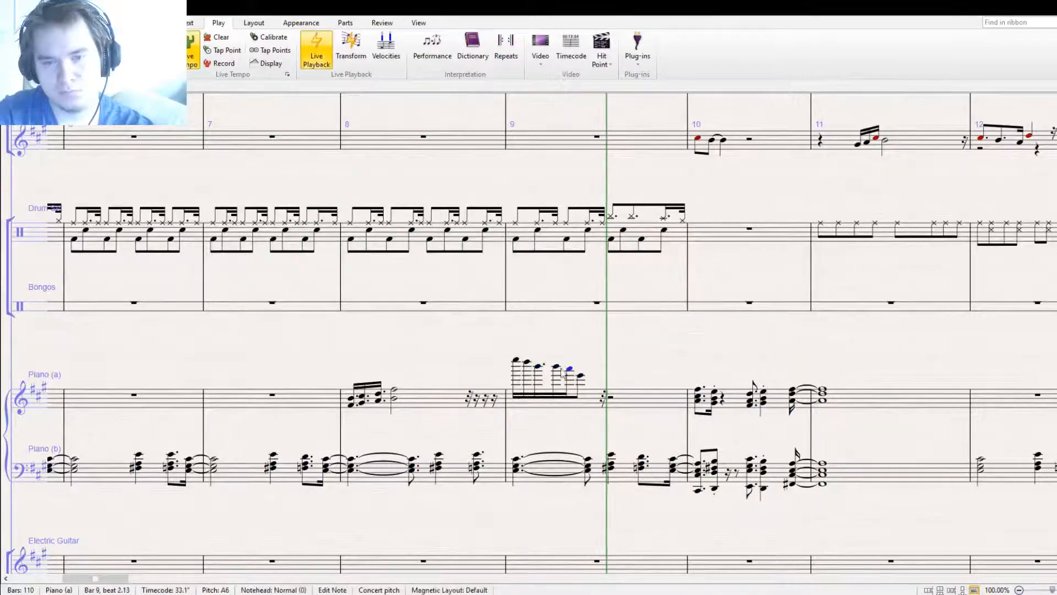
pyautogui.press('Delete')
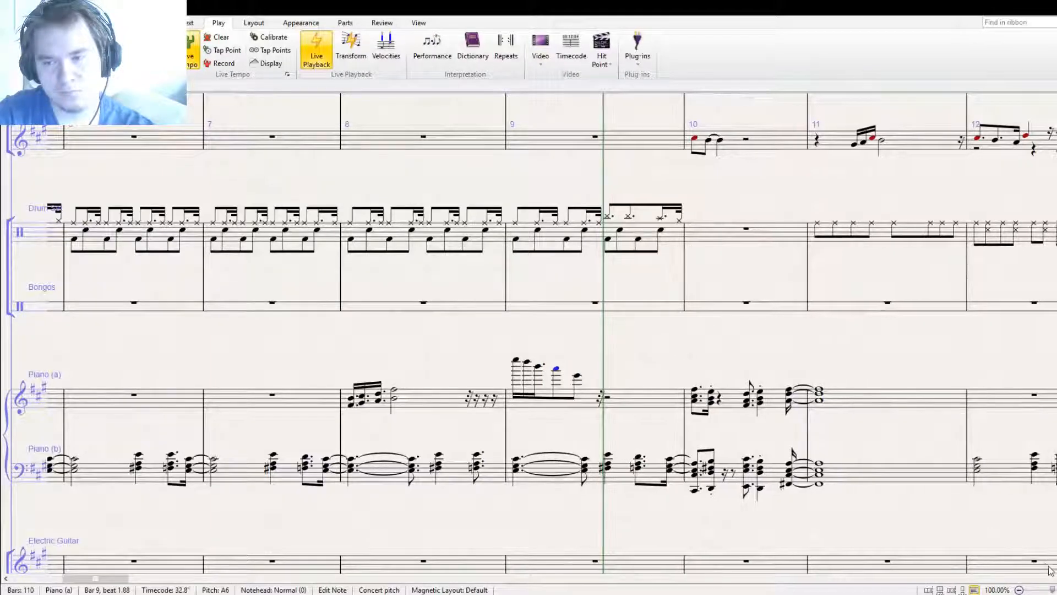
pyautogui.hotkey('ctrl', 'z')
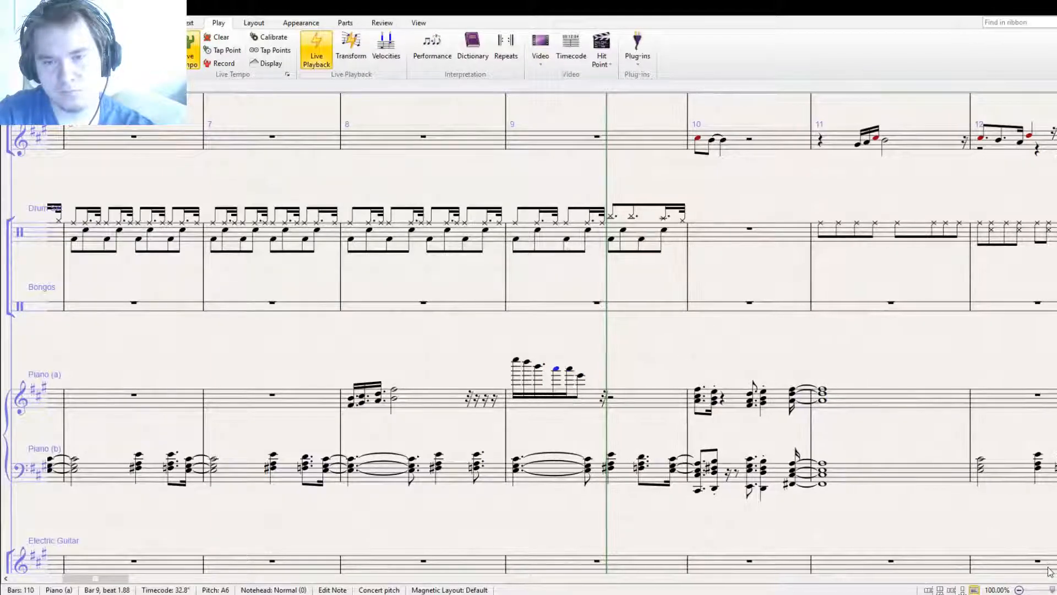
# Copy the last note of bar 9's Piano (a) run over the repeated A6 at beat 2.13
pyautogui.click(581, 377)
pyautogui.hotkey('ctrl', 'c')
pyautogui.click(570, 370)
pyautogui.hotkey('ctrl', 'v')
pyautogui.click(748, 346)
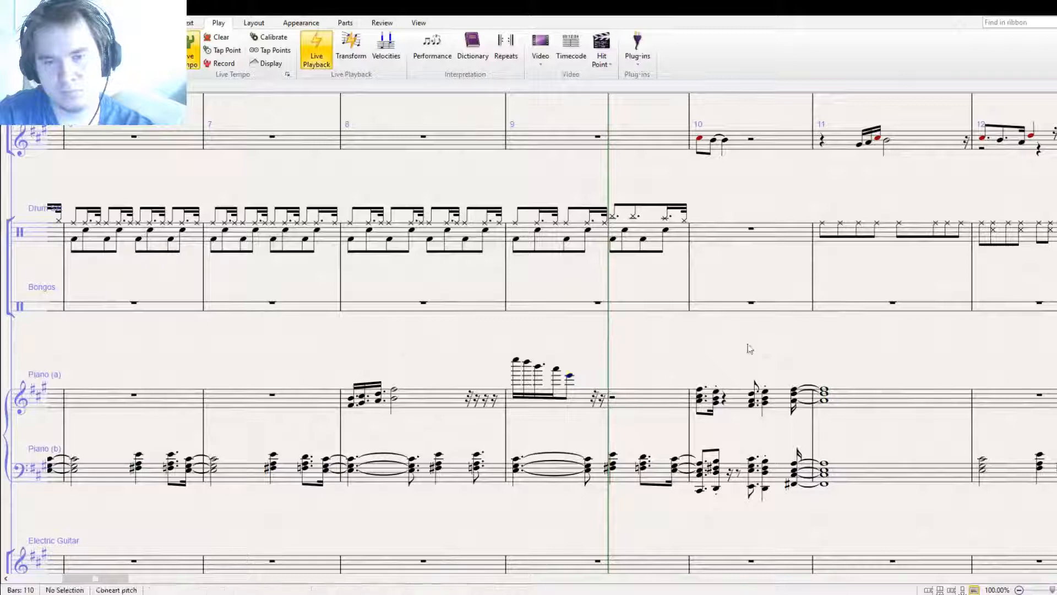
# Rewind the playback position and play through to bar 11 to check the new Piano (a) run in bar 9
pyautogui.press('[')
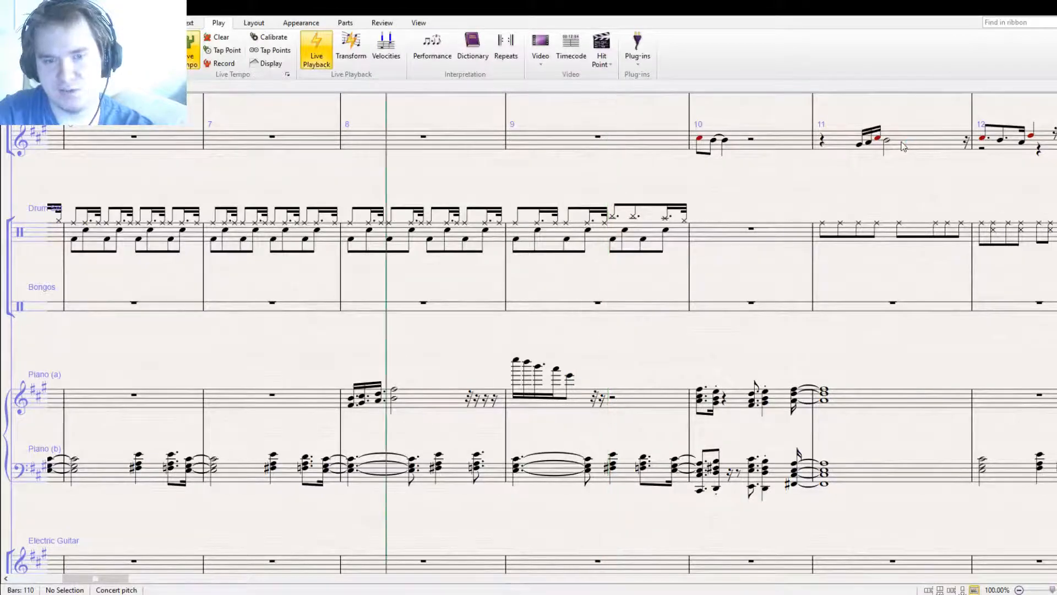
pyautogui.press('[')
pyautogui.press('[')
pyautogui.press('space')
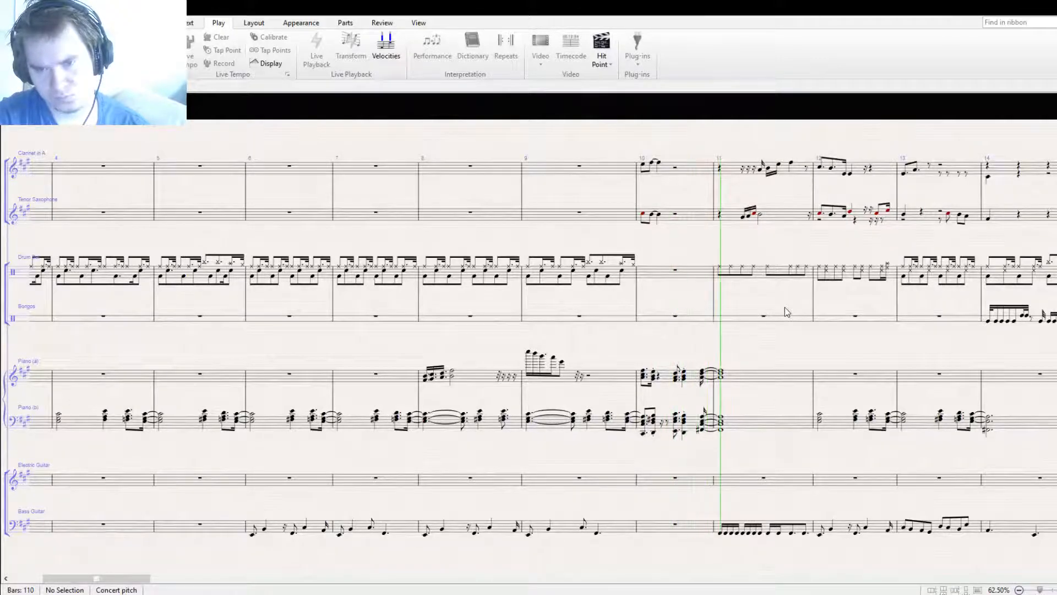
# Insert two empty bars across all staves directly after bar 13
pyautogui.moveTo(846, 349); pyautogui.dragTo(607, 310)
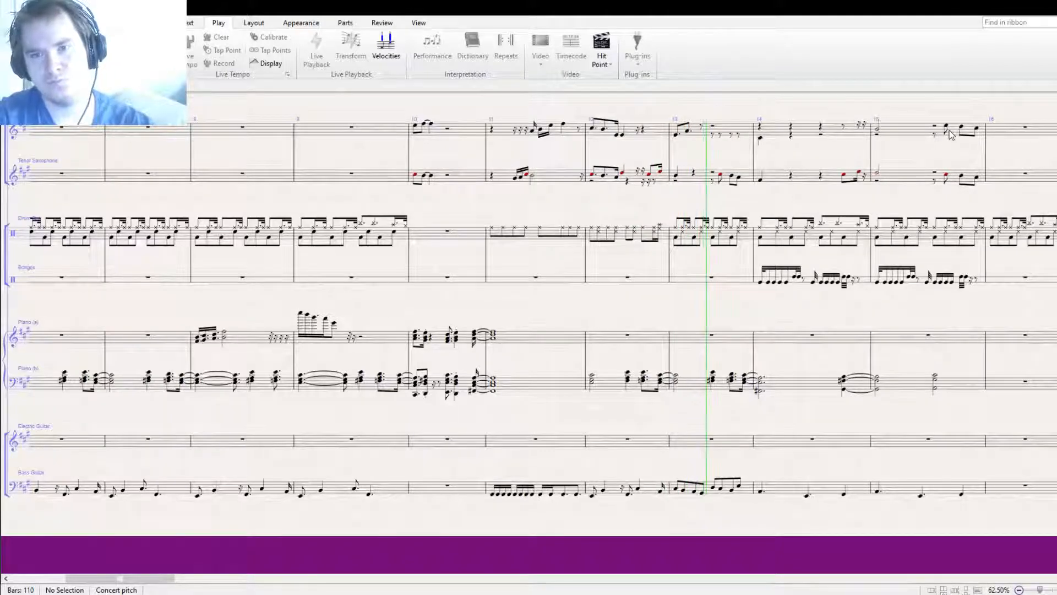
pyautogui.scroll(2, 830, 193)
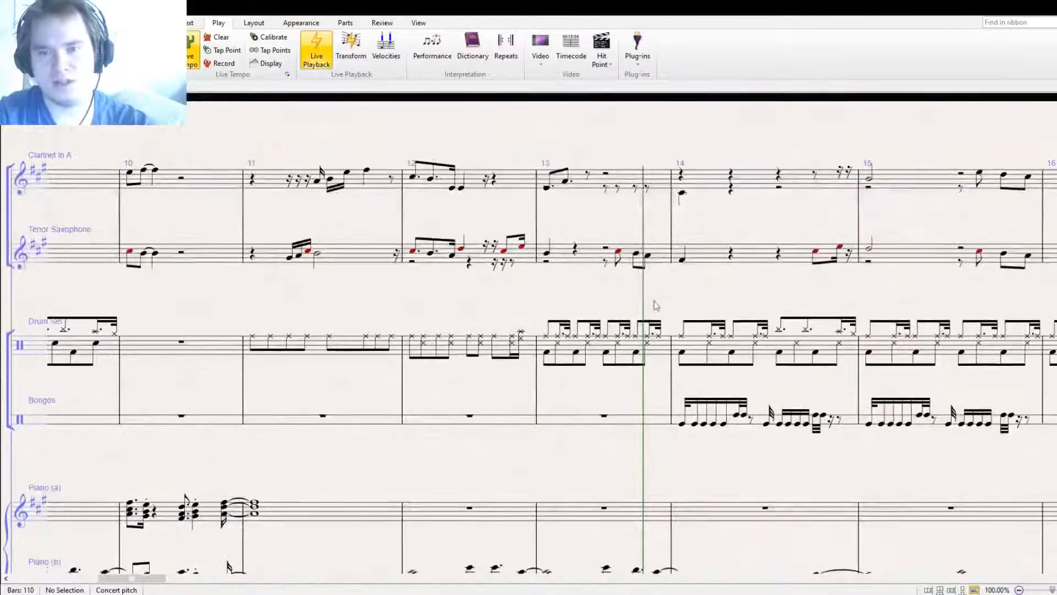
pyautogui.click(670, 296)
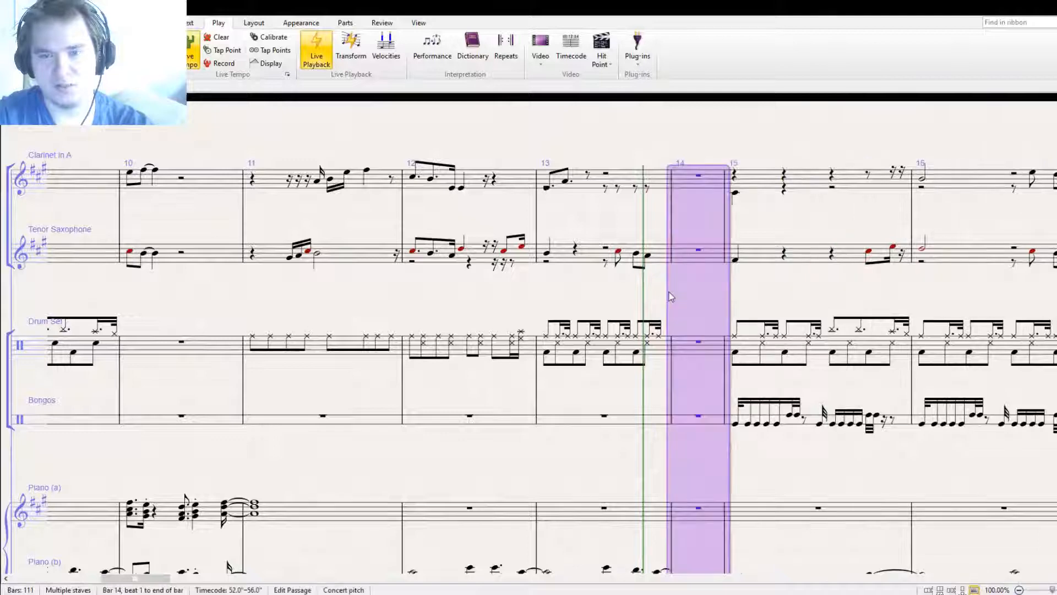
pyautogui.scroll(-1, 670, 296)
pyautogui.hotkey('ctrl', 'shift', 'b')
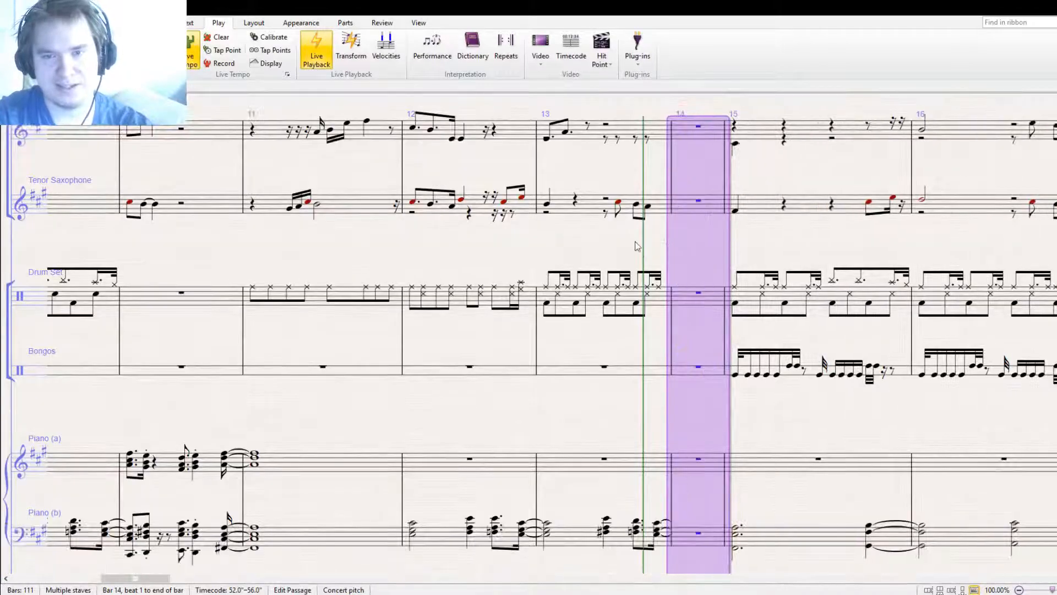
# Copy bars 12–13 of all staves, from Clarinet down to Bass Guitar, into the empty bars 14–15
pyautogui.click(507, 137)
pyautogui.scroll(-5, 633, 461)
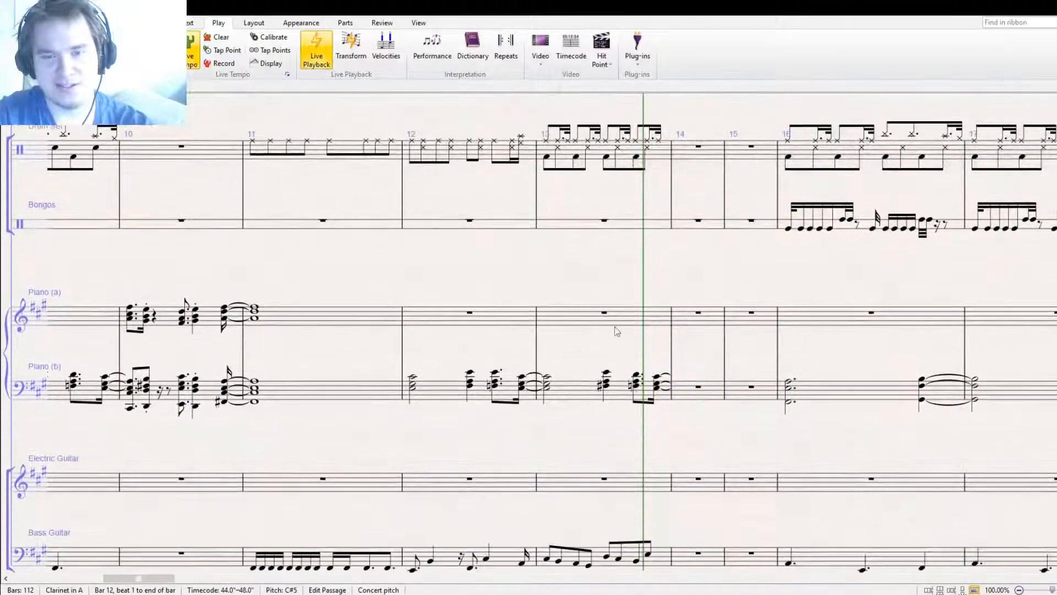
pyautogui.keyDown('shift'); pyautogui.click(620, 480); pyautogui.keyUp('shift')
pyautogui.scroll(6, 685, 212)
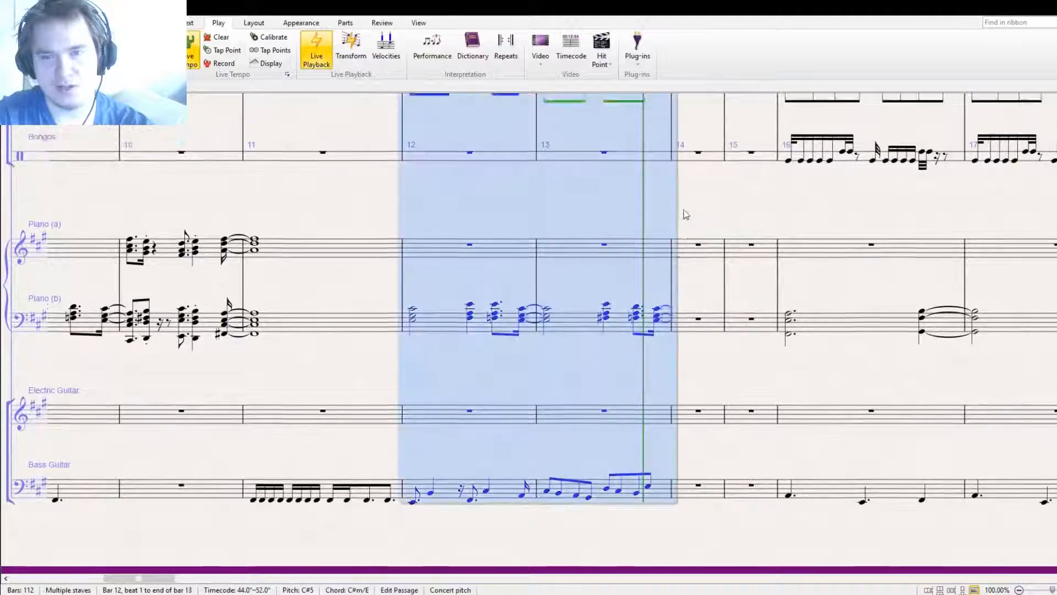
pyautogui.click(685, 187)
pyautogui.hotkey('ctrl', 'v')
pyautogui.press('Escape')
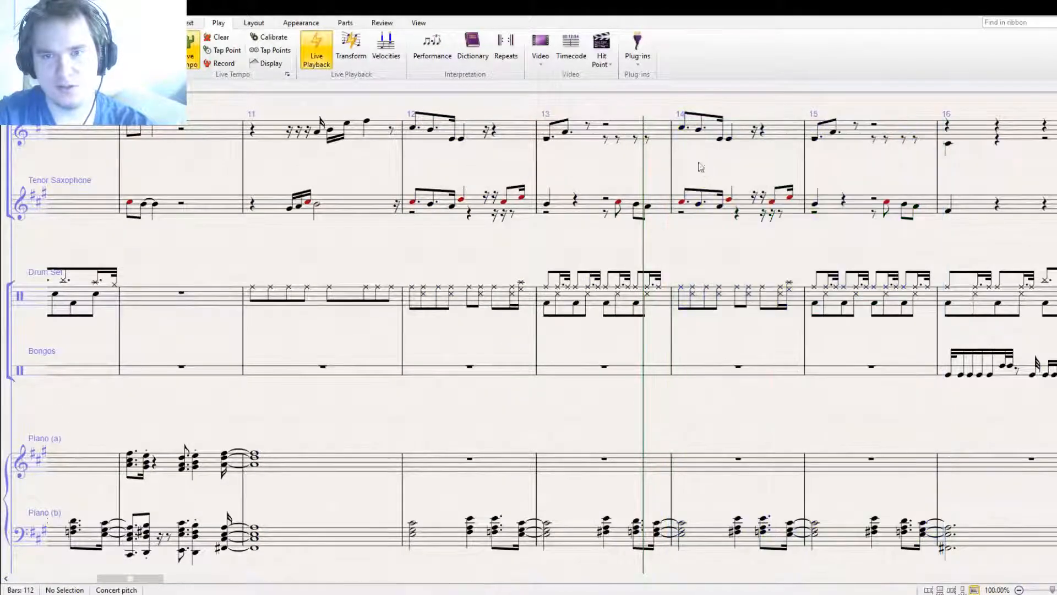
# In bar 14, raise the Tenor Saxophone note at beat 2.75 one step and the Clarinet's last two notes to F#4
pyautogui.moveTo(716, 175); pyautogui.dragTo(628, 219)
pyautogui.click(642, 245)
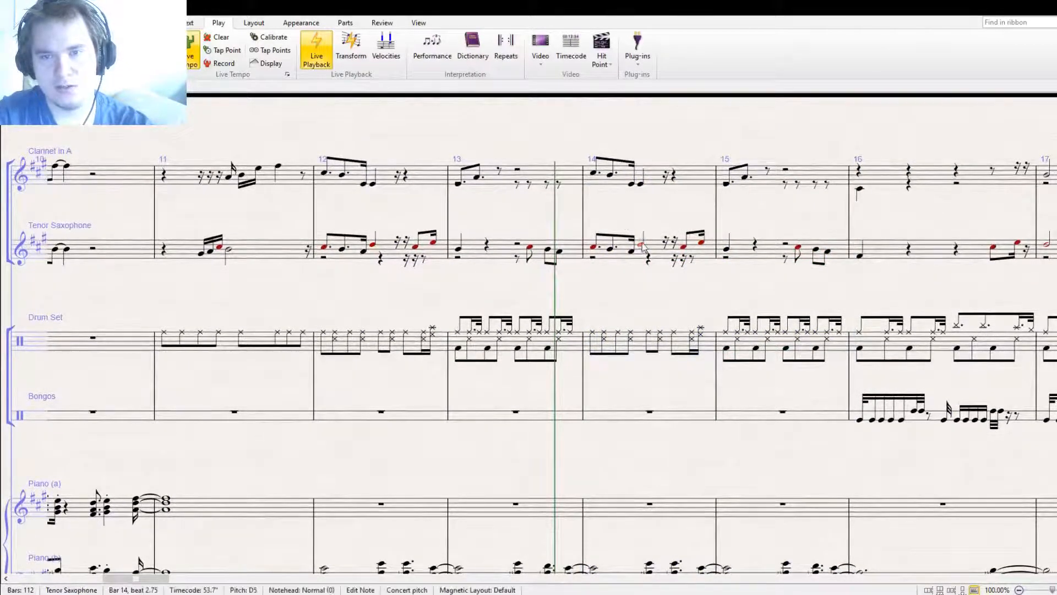
pyautogui.press('Up')
pyautogui.click(641, 186)
pyautogui.press('Up')
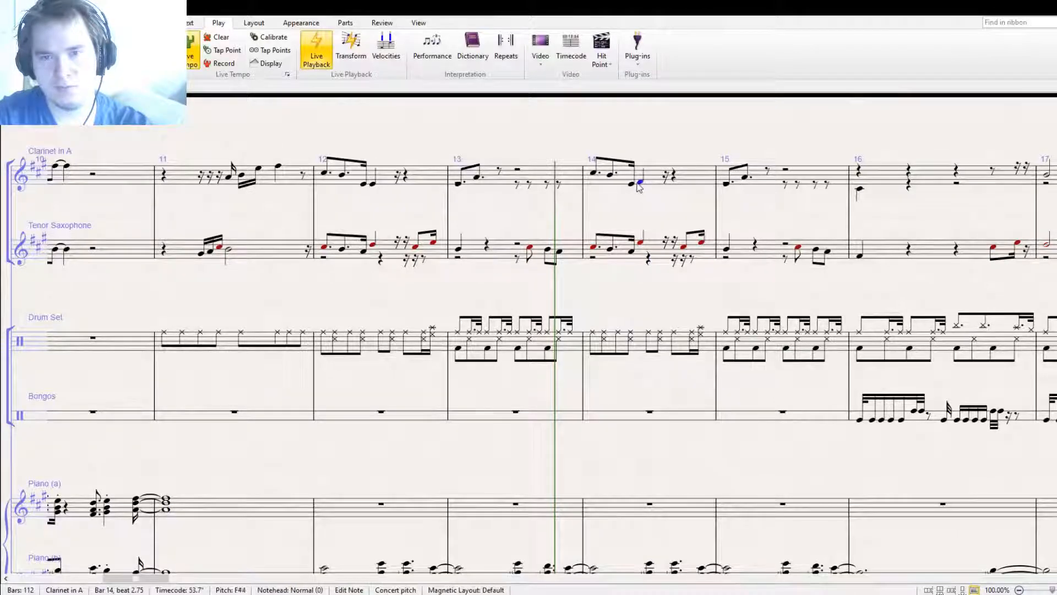
pyautogui.click(631, 184)
pyautogui.press('Up')
# In Tenor Saxophone bar 14, raise the note at beat 4.25 and lower the note at beat 4.75 to D5
pyautogui.click(686, 246)
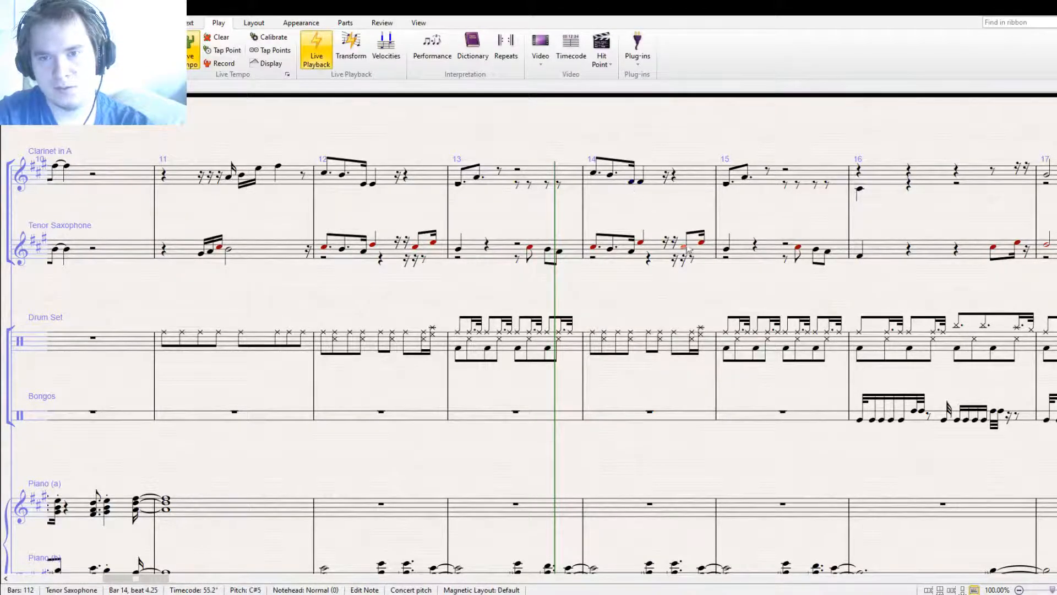
pyautogui.press('Up')
pyautogui.press('Up')
pyautogui.click(702, 244)
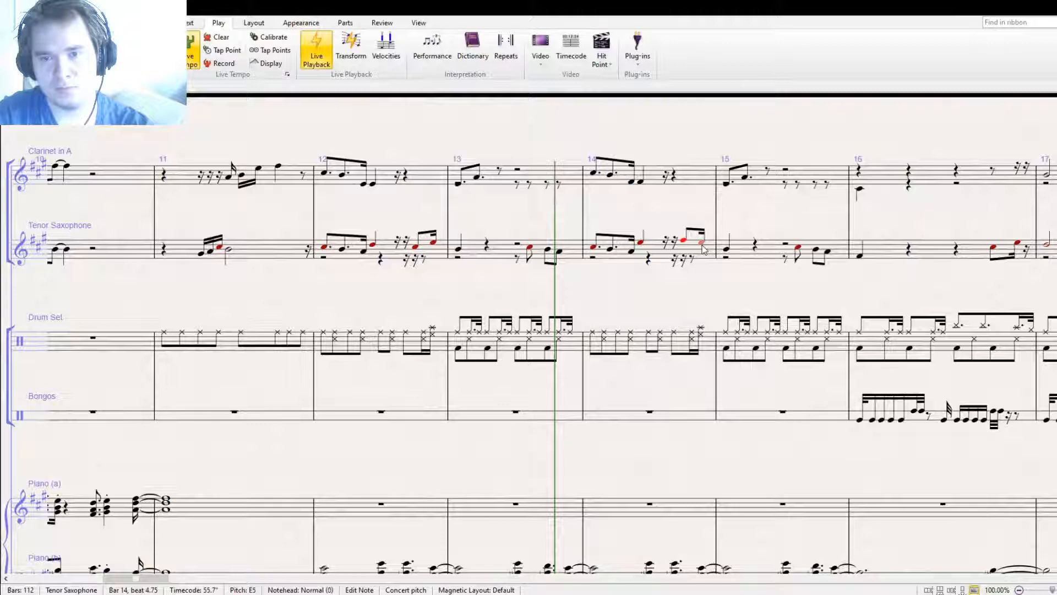
pyautogui.press('Down')
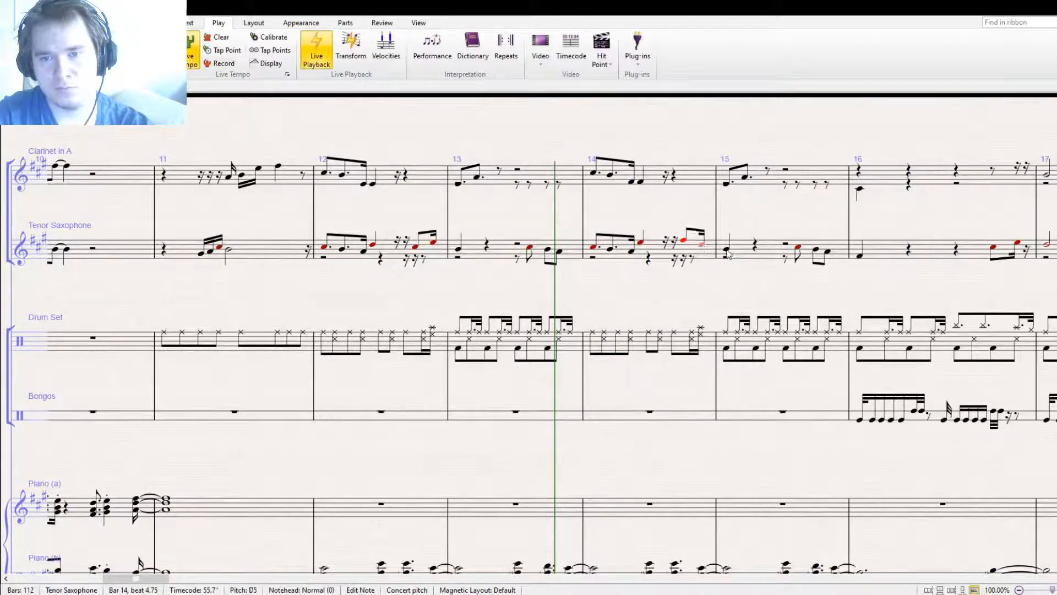
# In bar 15, raise the Tenor Saxophone's first note to C#5, the Clarinet's first note one step and its second note to B4
pyautogui.click(727, 250)
pyautogui.press('Up')
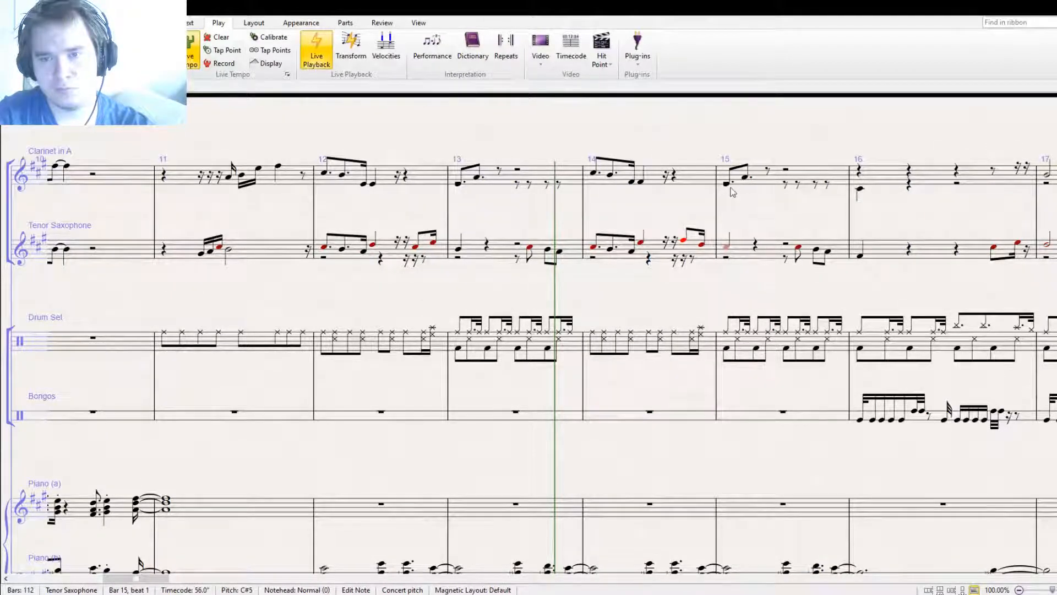
pyautogui.click(727, 184)
pyautogui.click(746, 181)
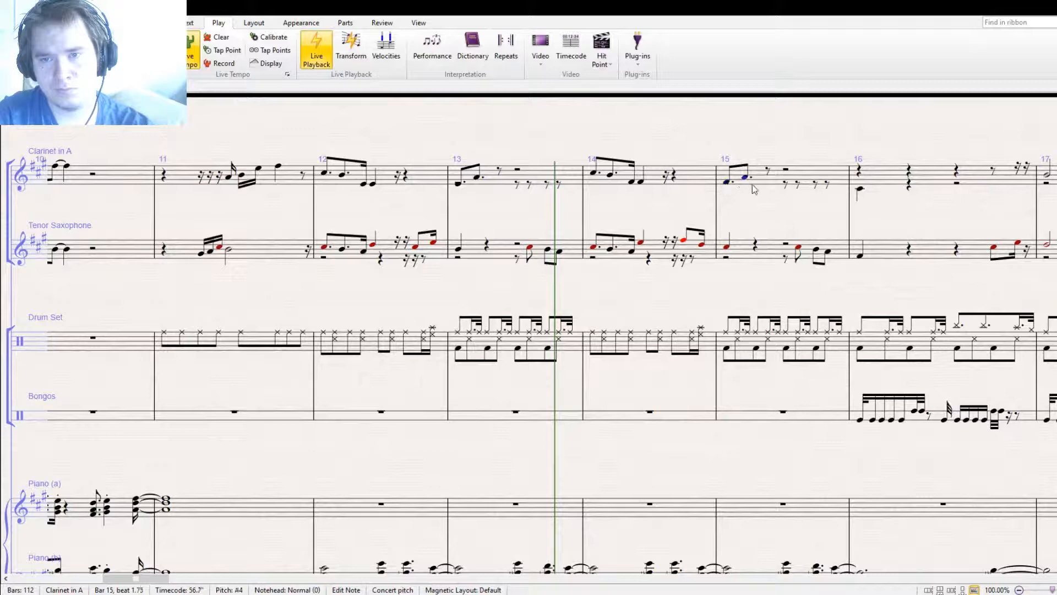
pyautogui.press('Up')
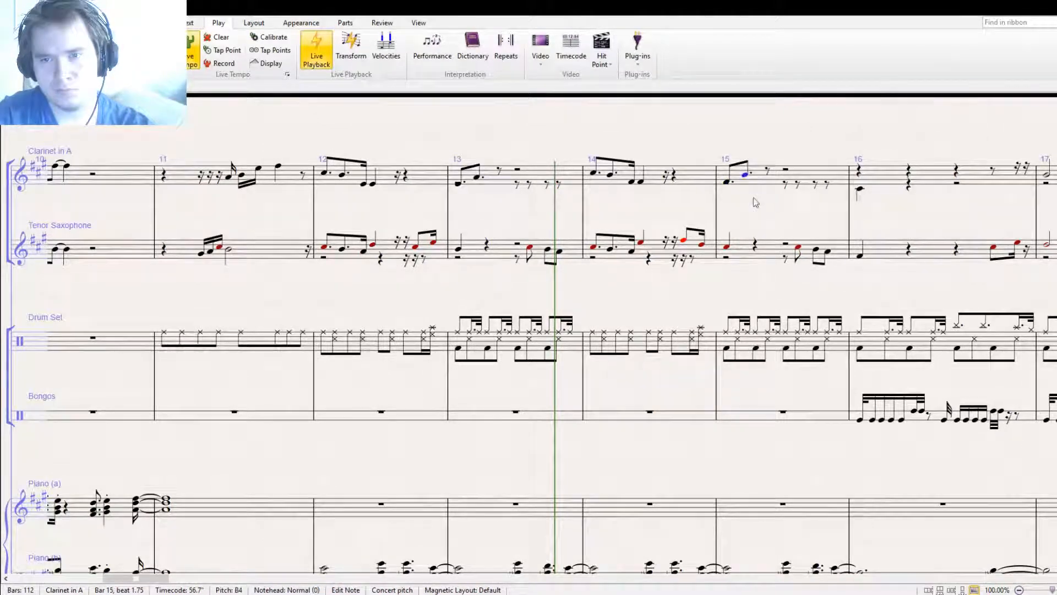
# In Tenor Saxophone bar 15, raise the note at beat 3.5 by three steps and the note at beat 4.5 to C#5
pyautogui.click(797, 250)
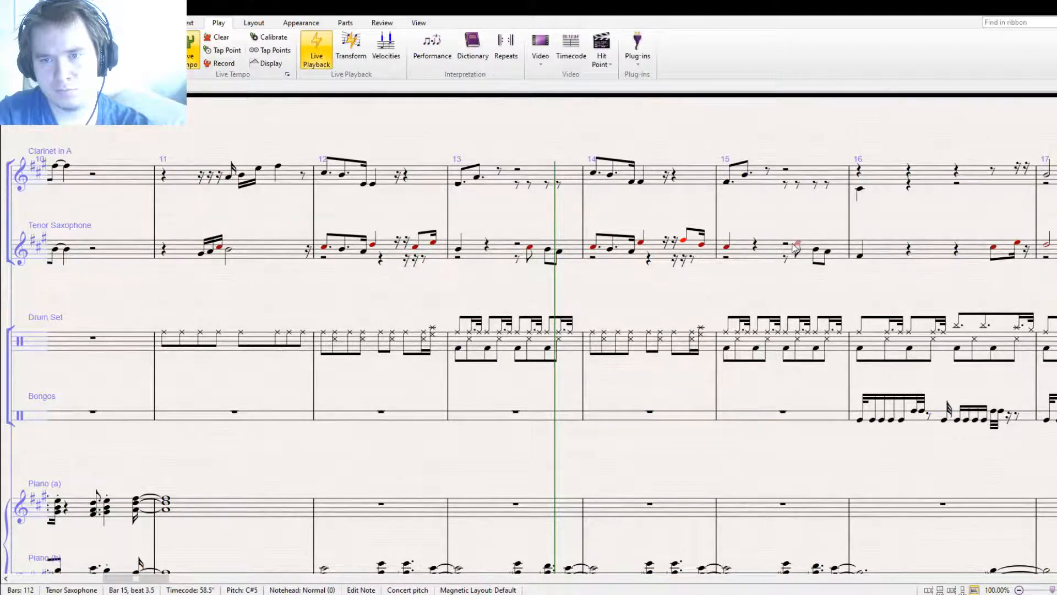
pyautogui.press('Up')
pyautogui.press('Up')
pyautogui.press('Up')
pyautogui.click(830, 252)
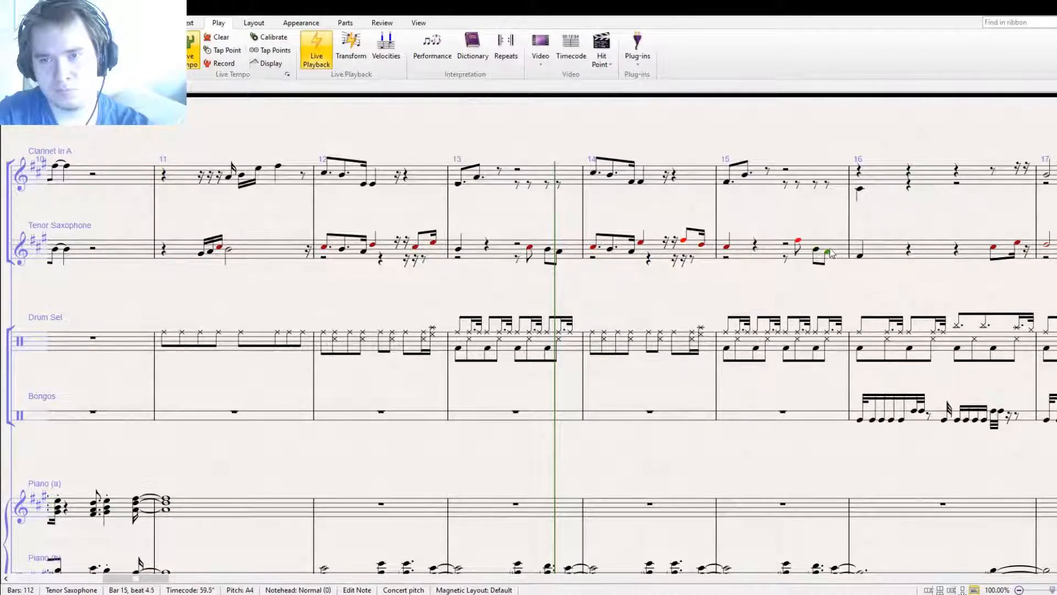
# Rewind to bar 10 and play through to bar 17 to check the edited melody in bars 14–15
pyautogui.moveTo(628, 283); pyautogui.dragTo(769, 283)
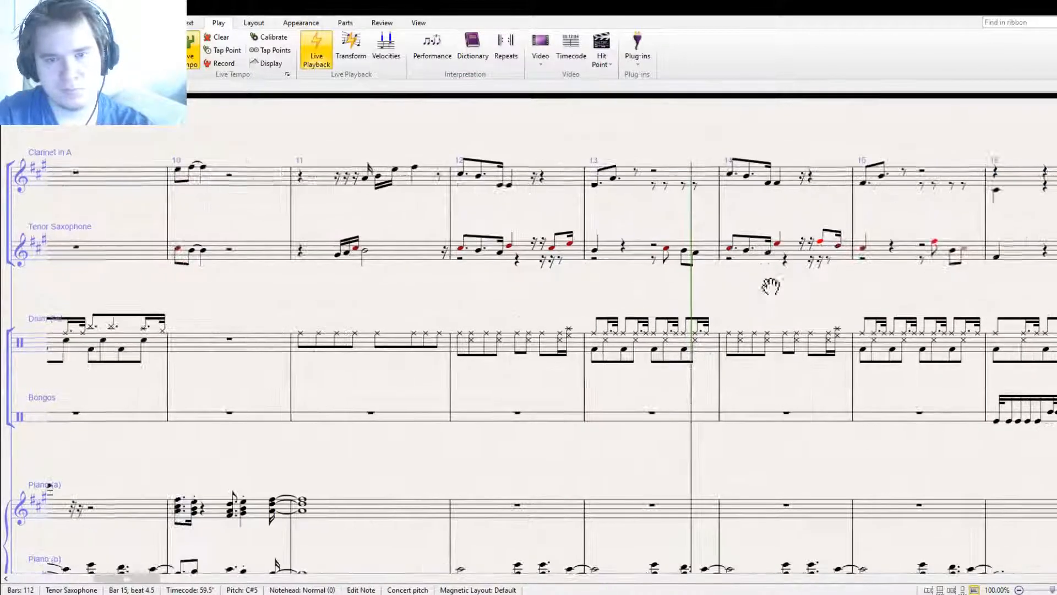
pyautogui.press('[')
pyautogui.press('[')
pyautogui.press('[')
pyautogui.press('[')
pyautogui.press('[')
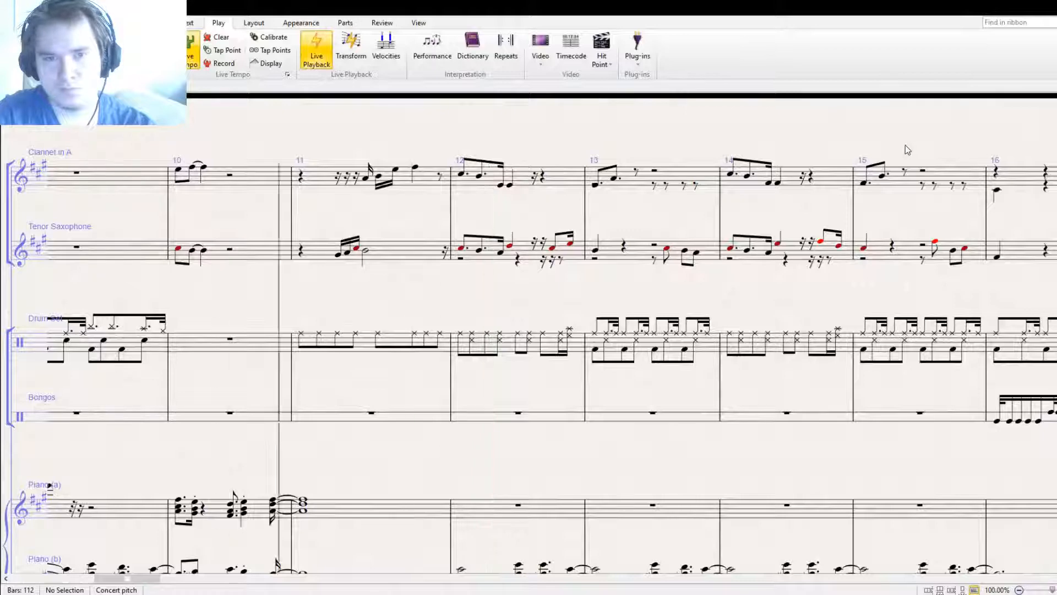
pyautogui.press('space')
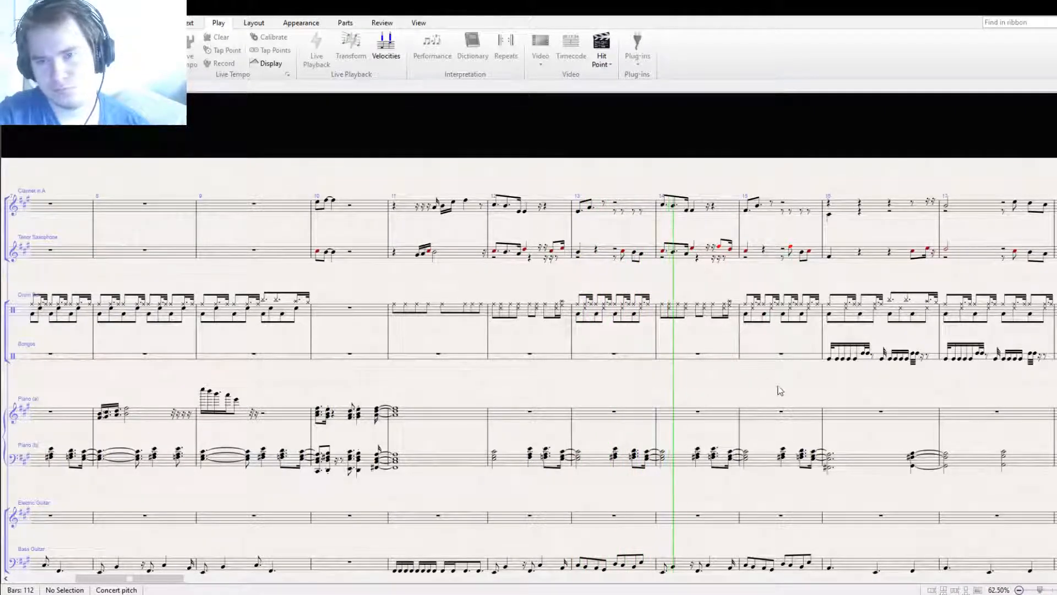
pyautogui.moveTo(790, 389); pyautogui.dragTo(599, 370)
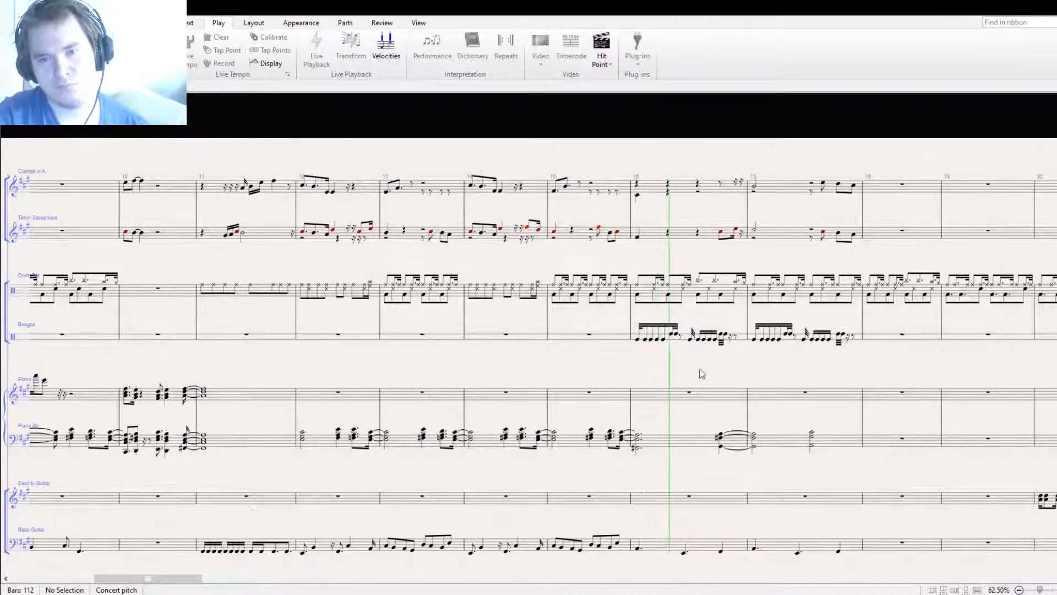
pyautogui.moveTo(702, 374); pyautogui.dragTo(556, 338)
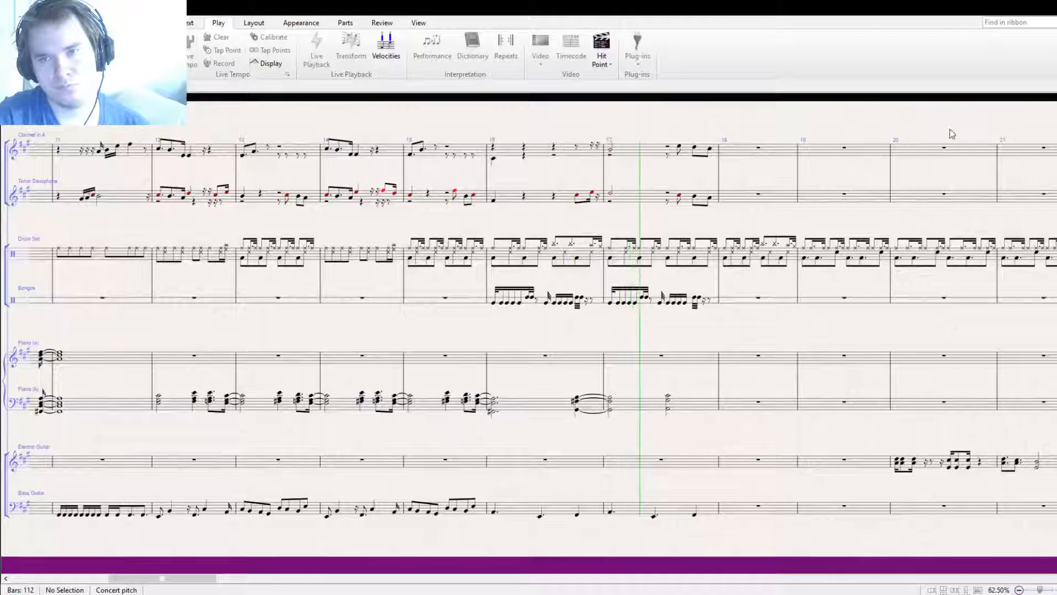
pyautogui.press('space')
# Copy Tenor Saxophone bars 16–17 into the same bars of the Electric Guitar staff
pyautogui.moveTo(548, 151); pyautogui.dragTo(531, 244)
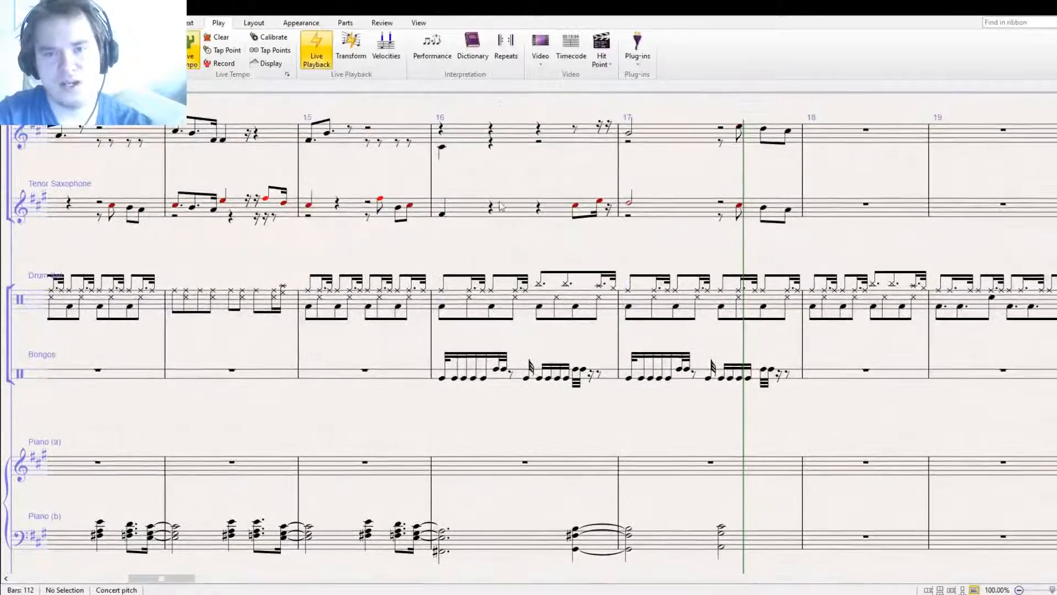
pyautogui.click(501, 207)
pyautogui.keyDown('shift'); pyautogui.click(710, 220); pyautogui.keyUp('shift')
pyautogui.scroll(-5, 368, 289)
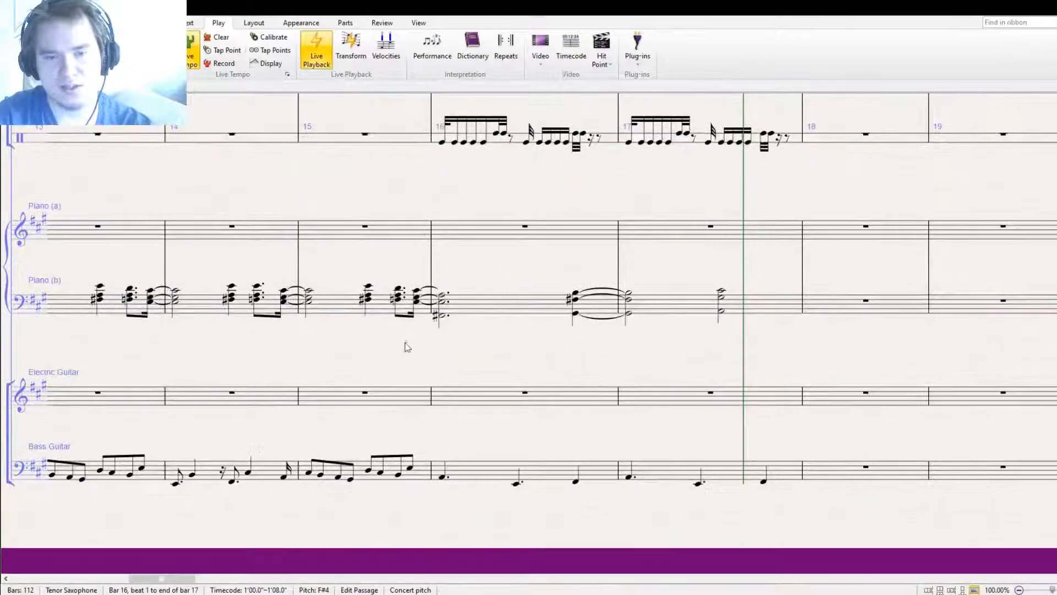
pyautogui.click(470, 394)
pyautogui.hotkey('ctrl', 'v')
pyautogui.click(440, 392)
# Copy Clarinet bars 16–17 over the Tenor Saxophone's same bars and clear the Clarinet originals
pyautogui.moveTo(519, 352); pyautogui.dragTo(523, 440)
pyautogui.moveTo(520, 213); pyautogui.dragTo(535, 322)
pyautogui.click(522, 207)
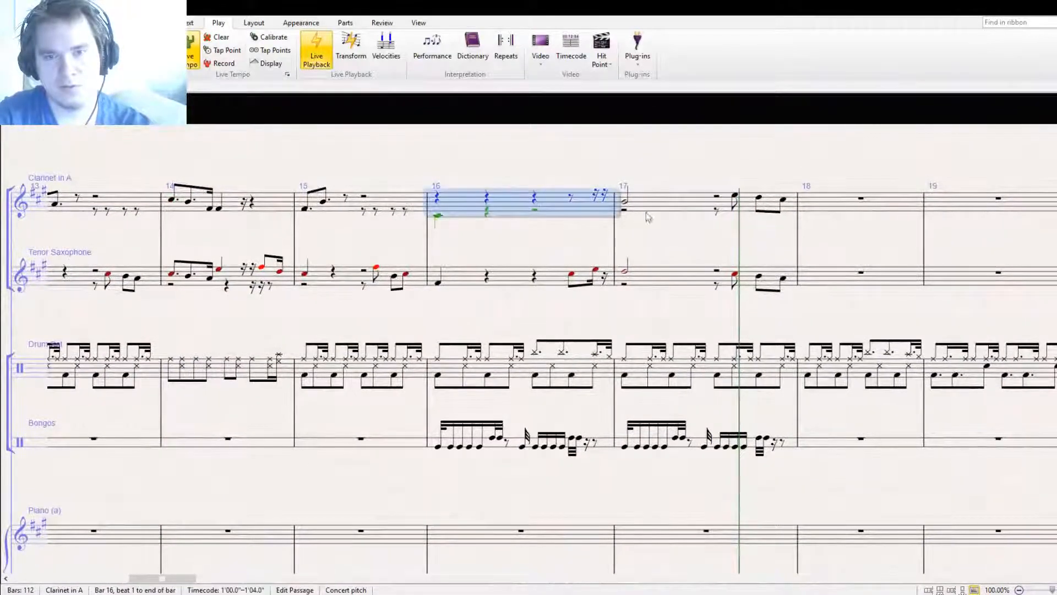
pyautogui.keyDown('shift'); pyautogui.click(674, 220); pyautogui.keyUp('shift')
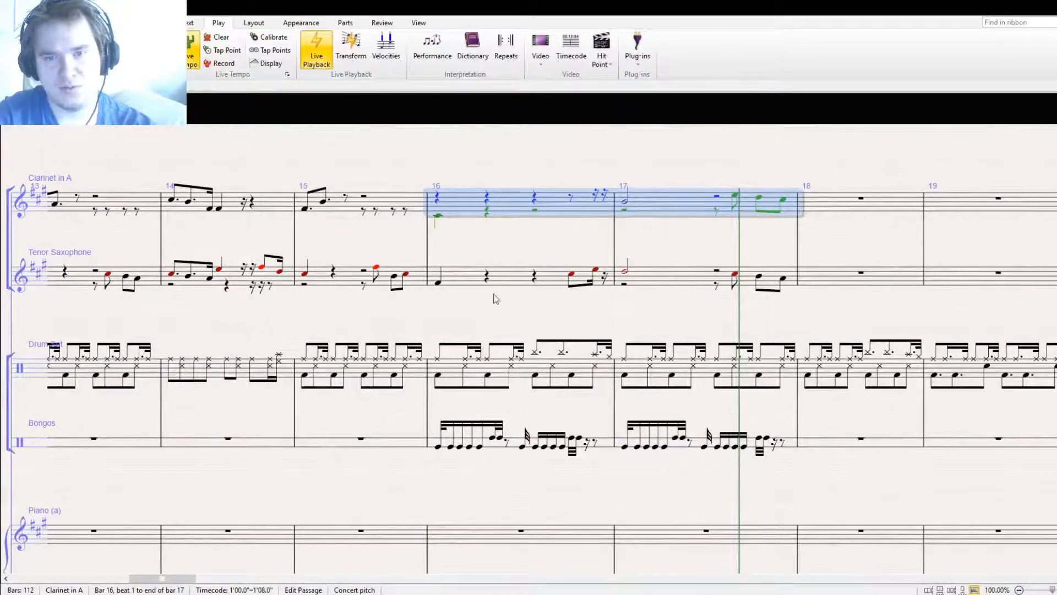
pyautogui.hotkey('ctrl', 'c')
pyautogui.click(495, 278)
pyautogui.hotkey('ctrl', 'v')
pyautogui.click(507, 204)
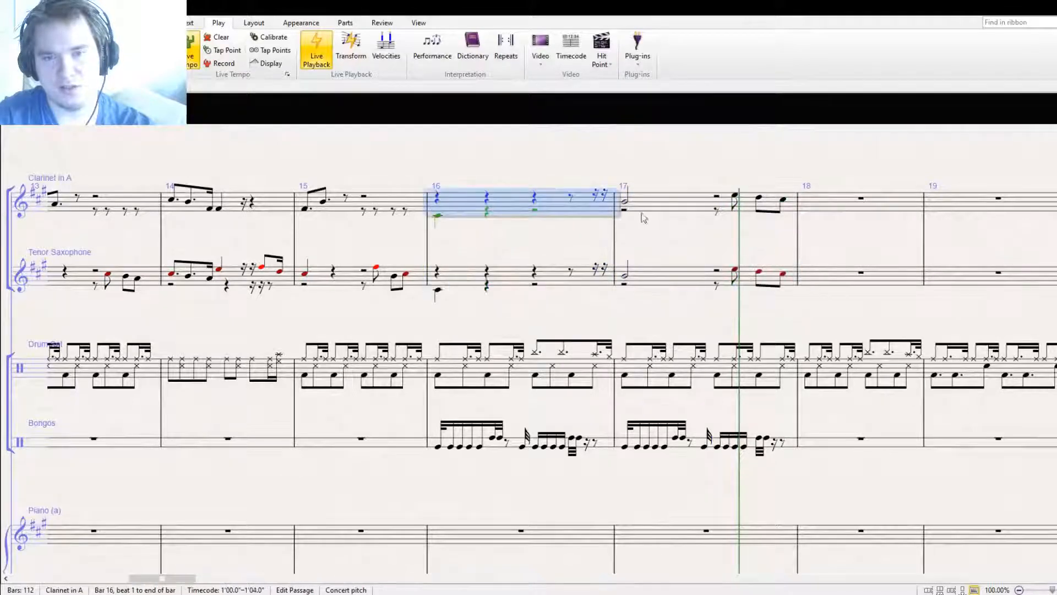
pyautogui.keyDown('shift'); pyautogui.click(665, 204); pyautogui.keyUp('shift')
pyautogui.press('Delete')
# Transpose Tenor Saxophone bars 16–17 down one octave
pyautogui.click(549, 286)
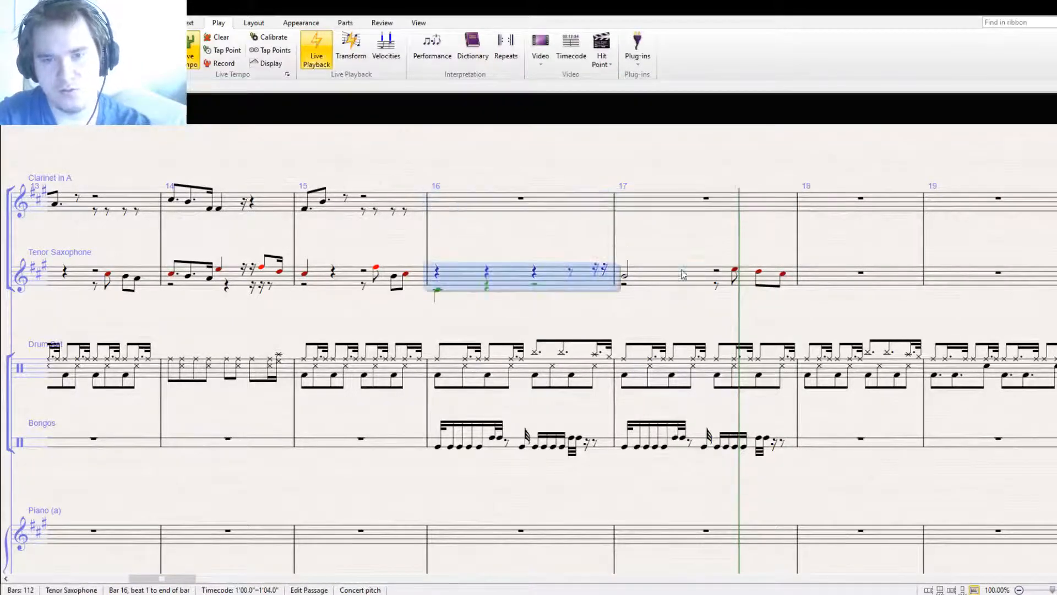
pyautogui.keyDown('shift'); pyautogui.click(683, 275); pyautogui.keyUp('shift')
pyautogui.click(93, 23)
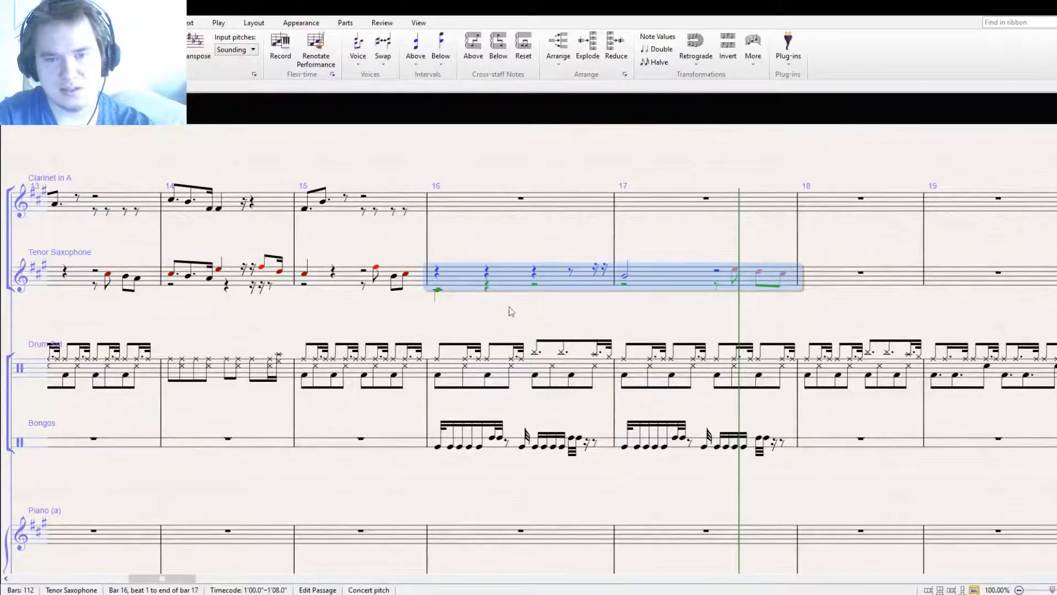
pyautogui.hotkey('ctrl', 'Down')
pyautogui.moveTo(525, 503); pyautogui.dragTo(598, 57)
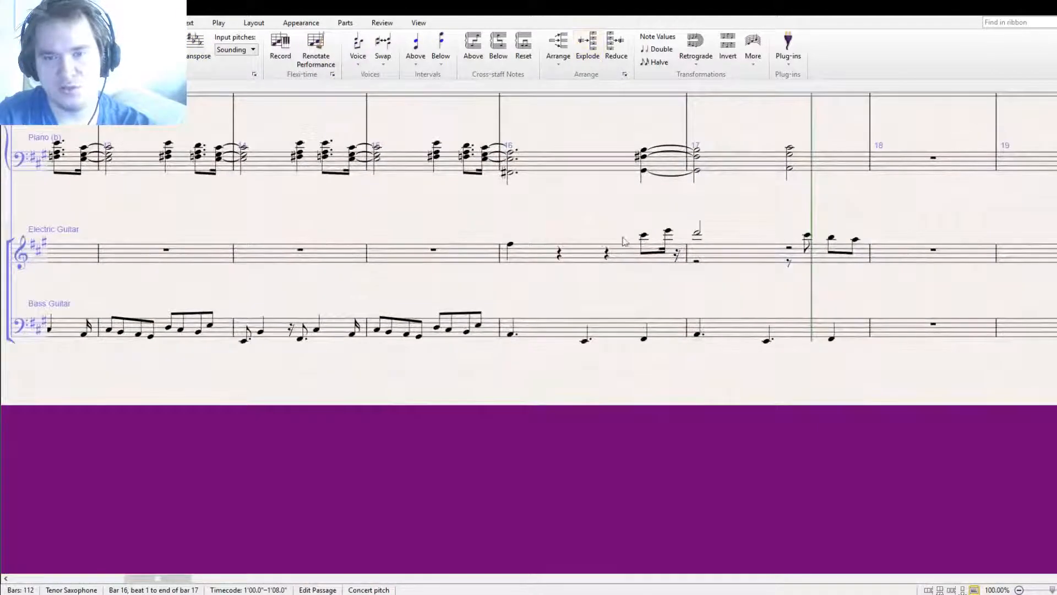
pyautogui.press('Escape')
# Rewind to bar 15 and start playback to check the rearranged bars 16–17
pyautogui.press('[')
pyautogui.press('[')
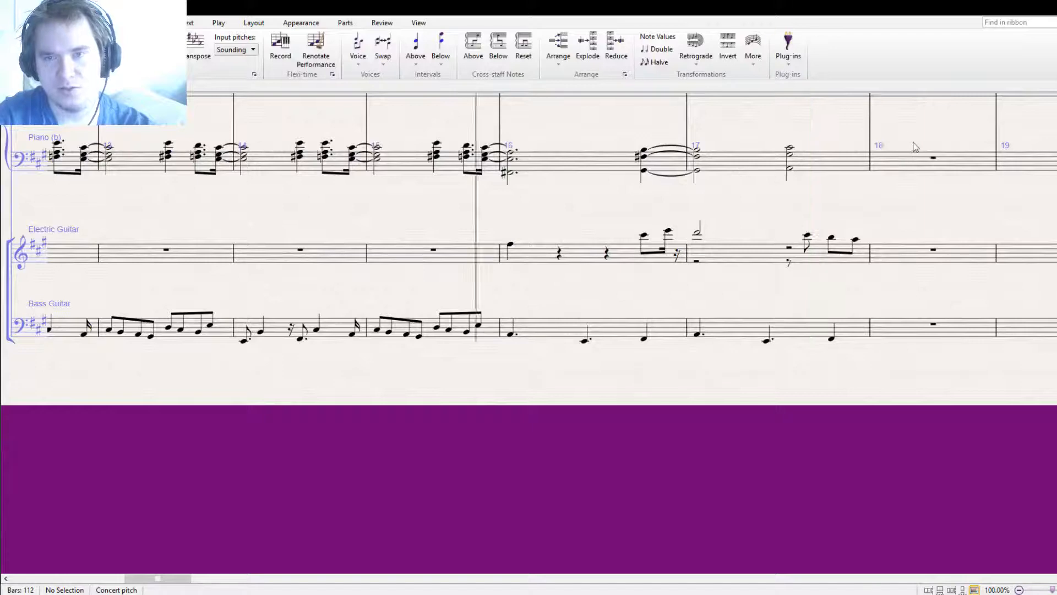
pyautogui.press('space')
# Raise the Omn channel's volume slightly in the Mixer and close the Mixer
pyautogui.click(422, 25)
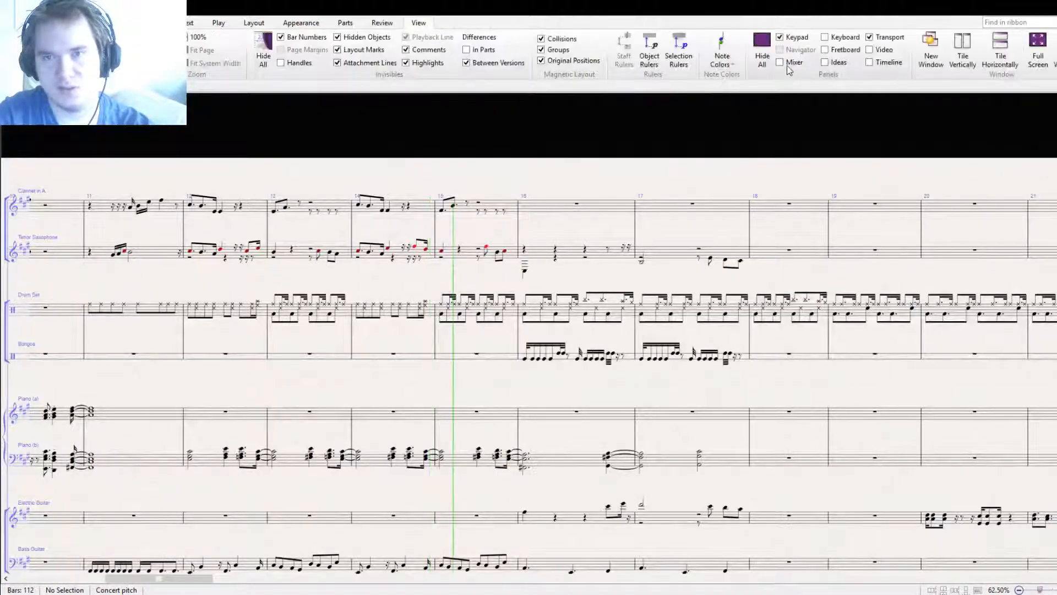
pyautogui.click(784, 63)
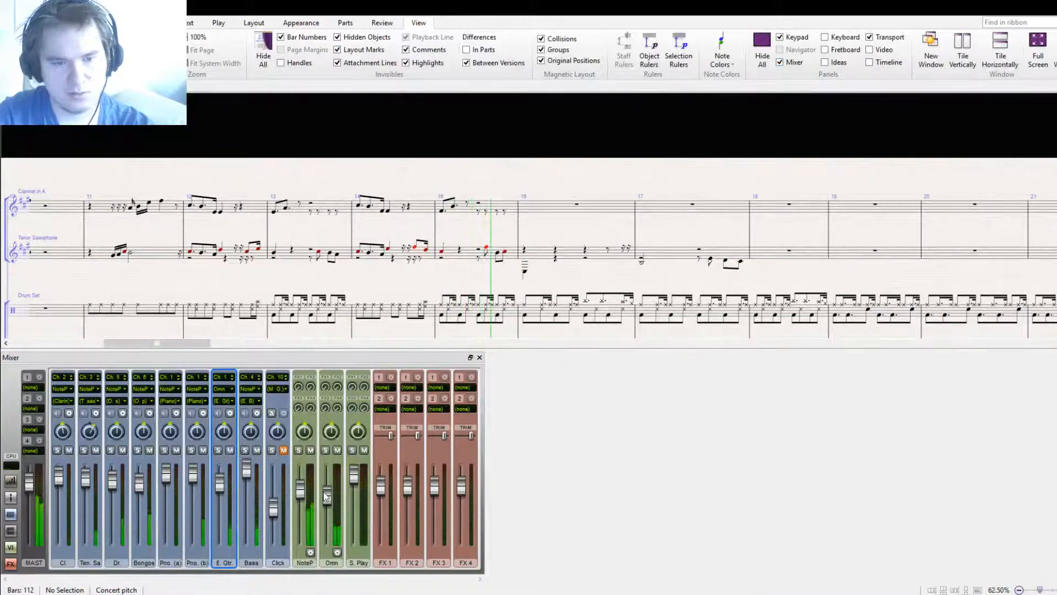
pyautogui.moveTo(327, 495); pyautogui.dragTo(328, 490)
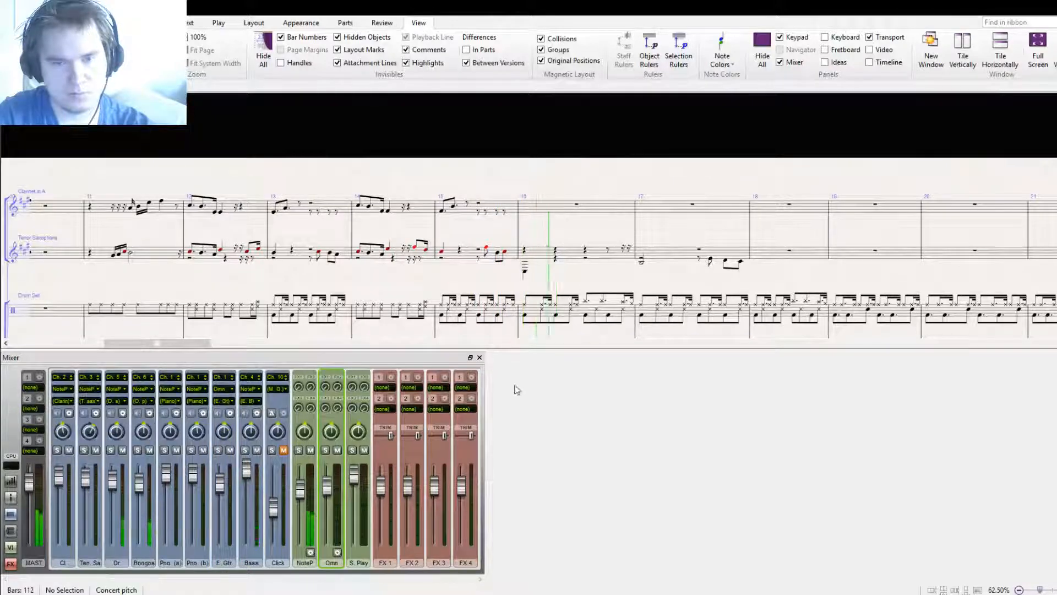
pyautogui.click(479, 357)
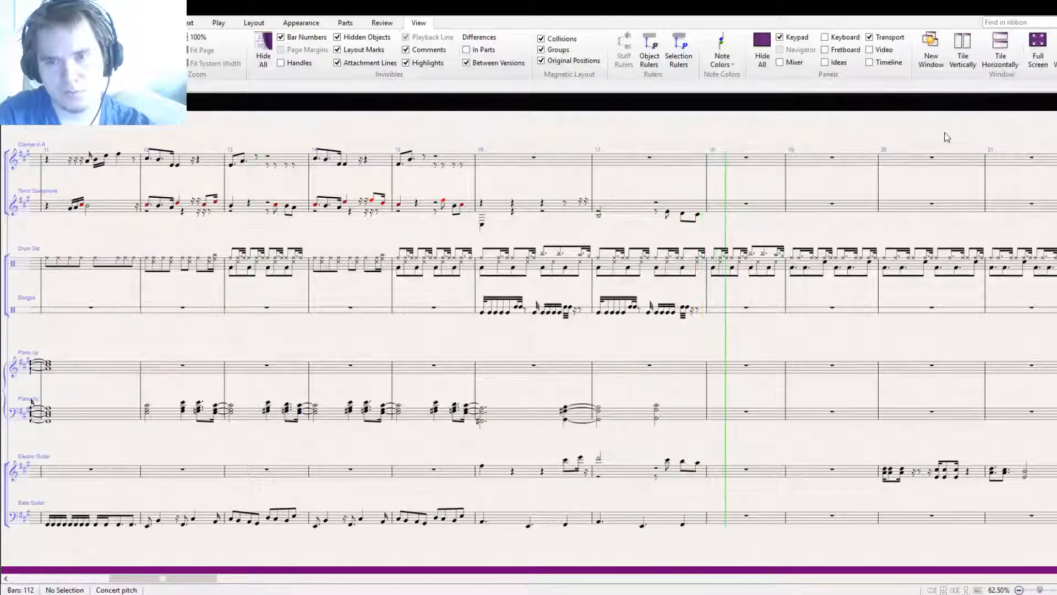
# Stop playback and enter a sixteenth-note chord of D3, G#3 and A3 on beat 4 of bar 18 in the Piano (b) staff
pyautogui.press('space')
pyautogui.moveTo(855, 348); pyautogui.dragTo(606, 284)
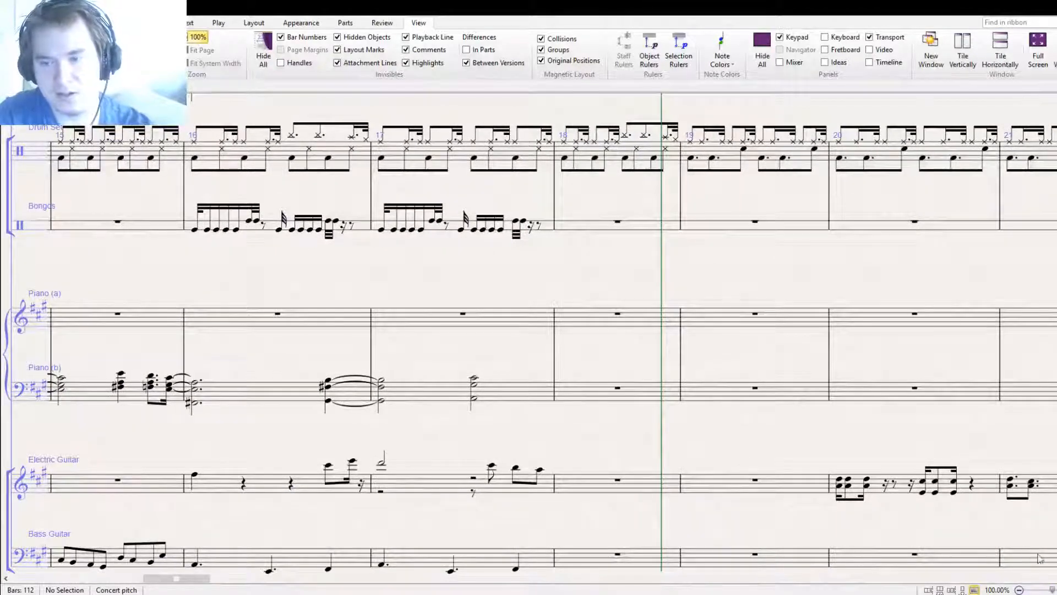
pyautogui.click(651, 392)
pyautogui.hotkey('ctrl', 'z')
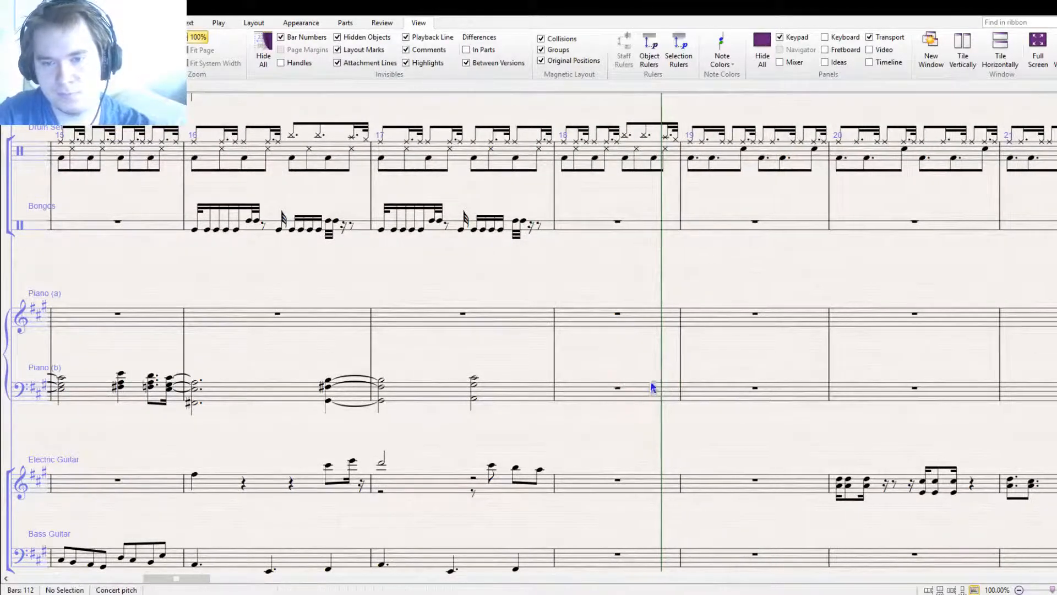
pyautogui.click(654, 386)
pyautogui.press('Escape')
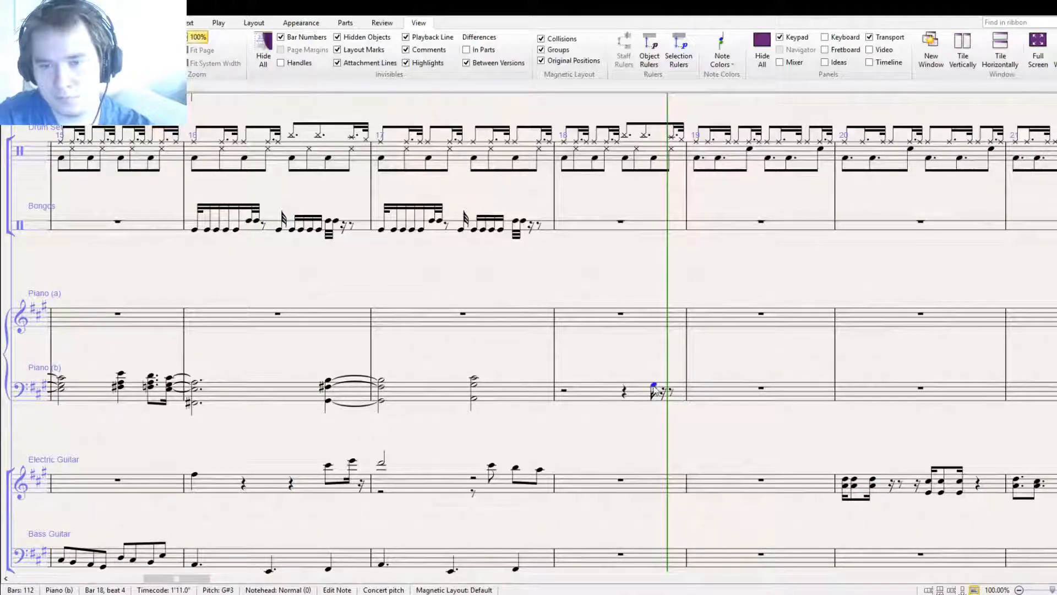
pyautogui.hotkey('shift', '3')
pyautogui.hotkey('shift', '3')
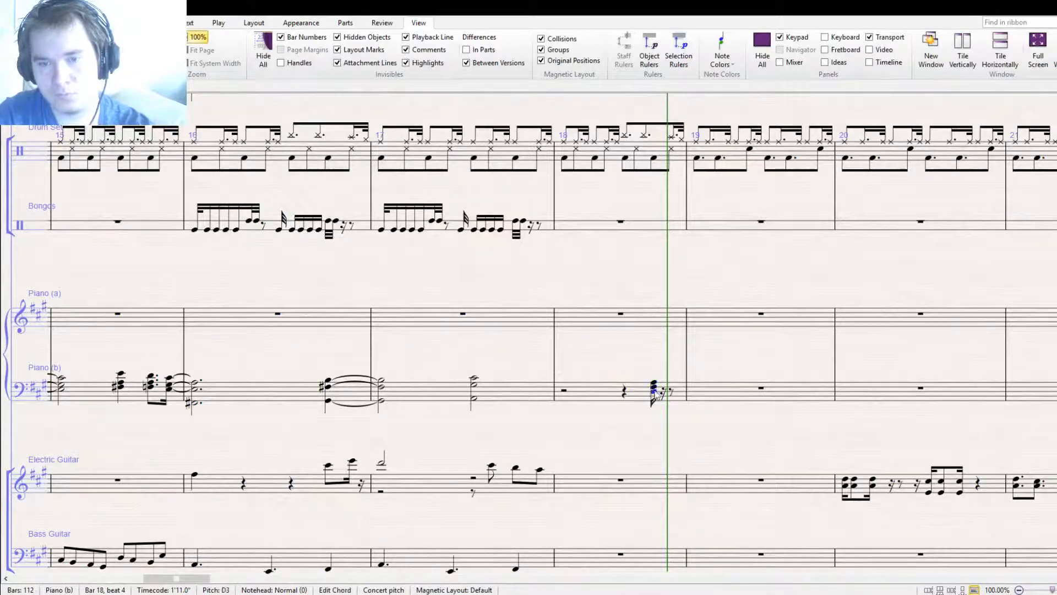
pyautogui.click(656, 387)
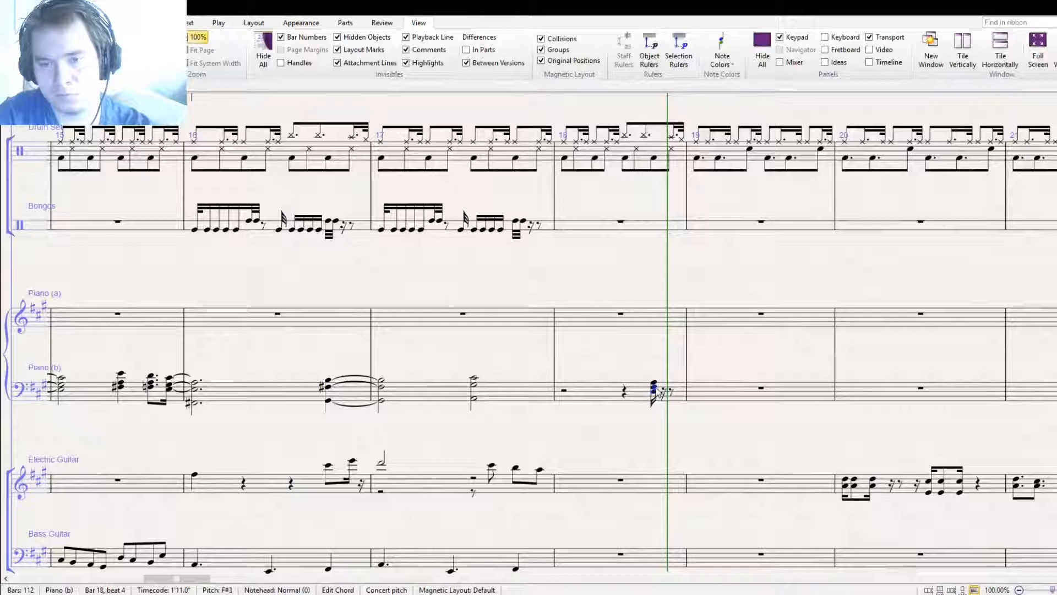
pyautogui.doubleClick(654, 390)
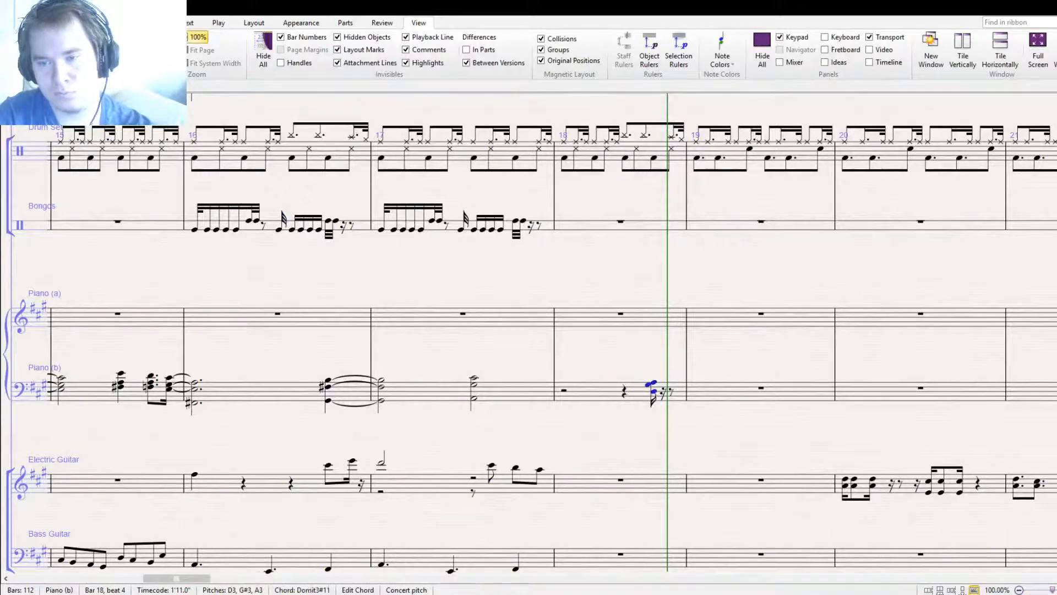
# Keep the first Piano (b) chord in bar 18 as a sixteenth and repeat it immediately after as a dotted eighth
pyautogui.click(1044, 552)
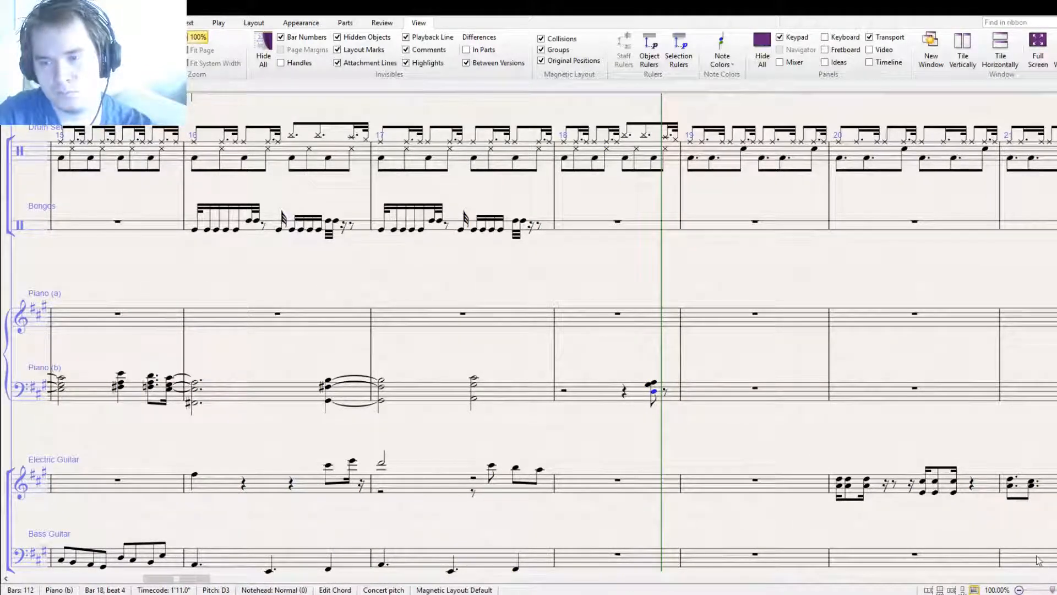
pyautogui.press('2')
pyautogui.click(658, 396)
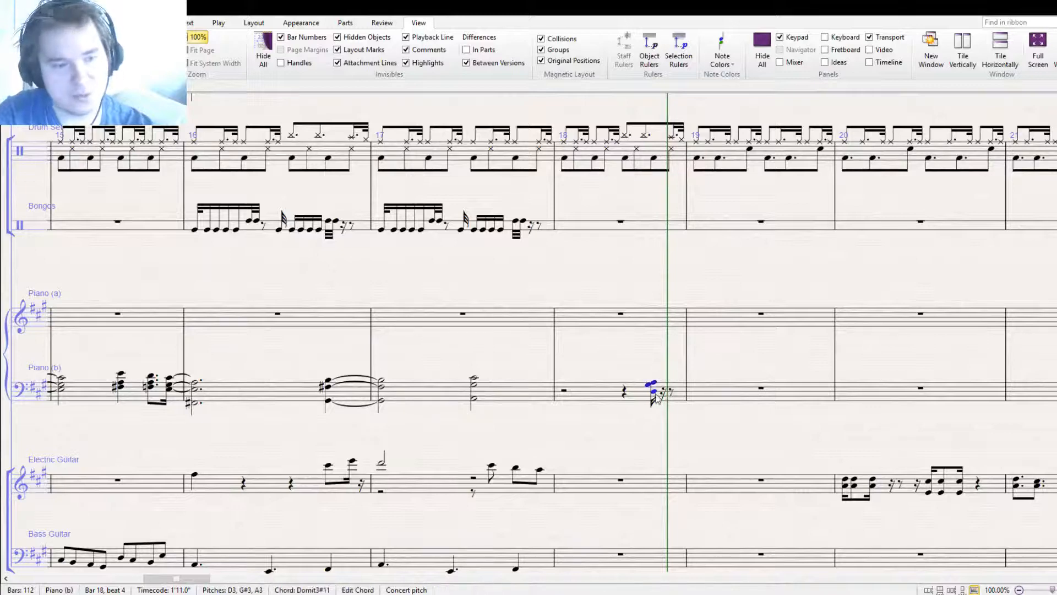
pyautogui.press('r')
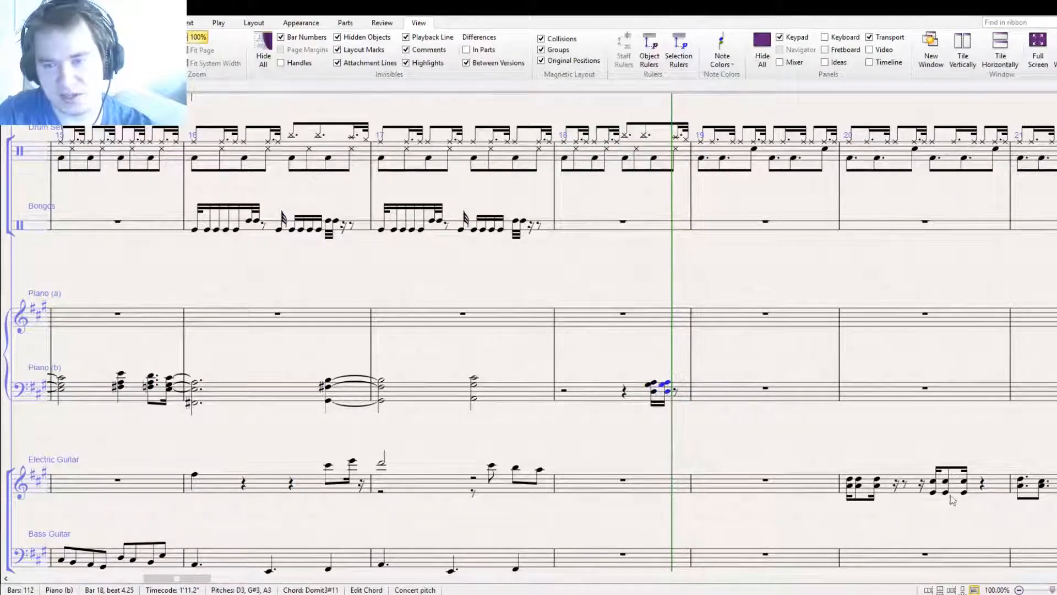
pyautogui.press('3')
pyautogui.press('.')
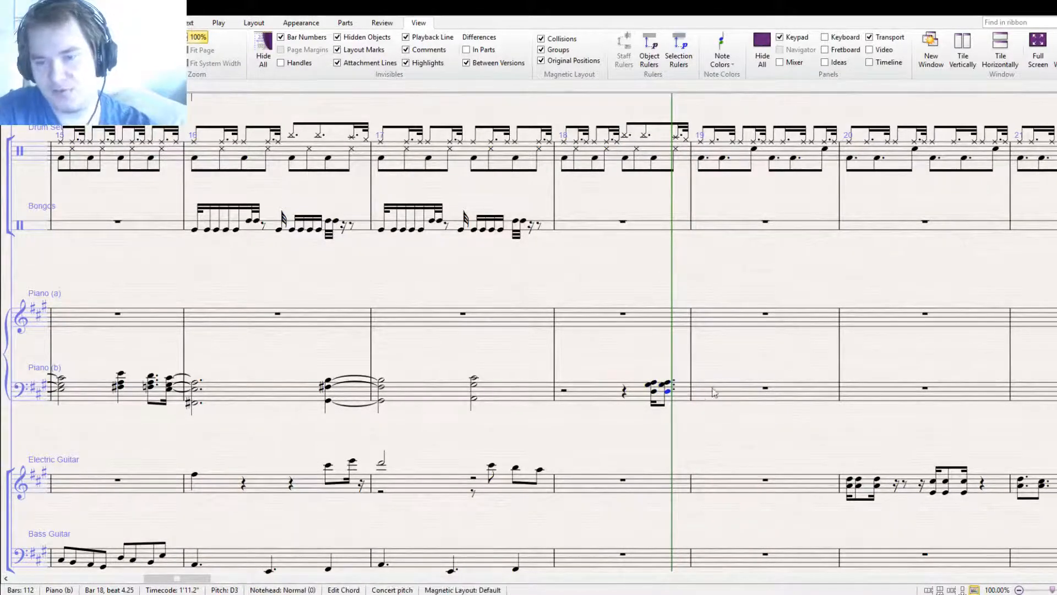
# Copy Piano (b) bar 18 into bar 19 of the same staff
pyautogui.click(684, 396)
pyautogui.hotkey('ctrl', 'c')
pyautogui.click(754, 406)
pyautogui.hotkey('ctrl', 'v')
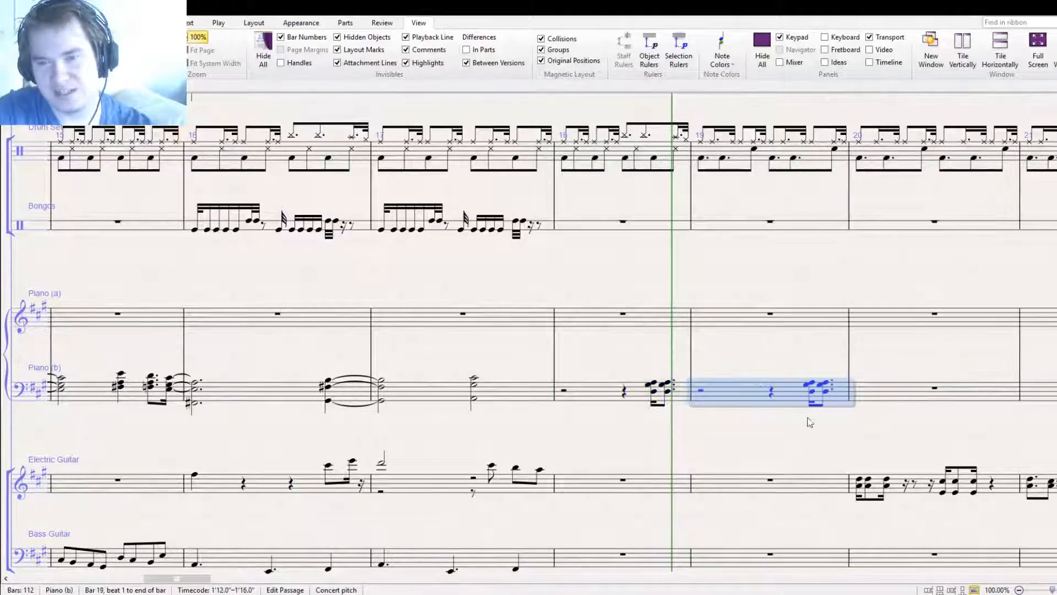
# Change the first beat-4 chord in Piano (b) bar 19 to B2, F#3 and A3
pyautogui.click(740, 406)
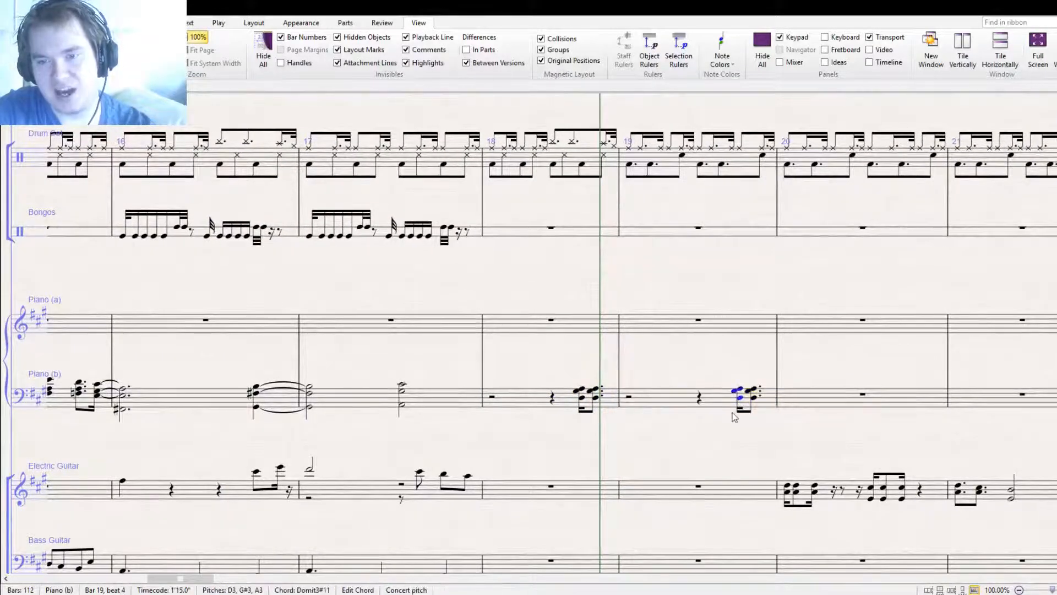
pyautogui.click(737, 396)
pyautogui.press('Down')
pyautogui.press('Down')
pyautogui.press('Down')
pyautogui.press('Down')
pyautogui.press('Down')
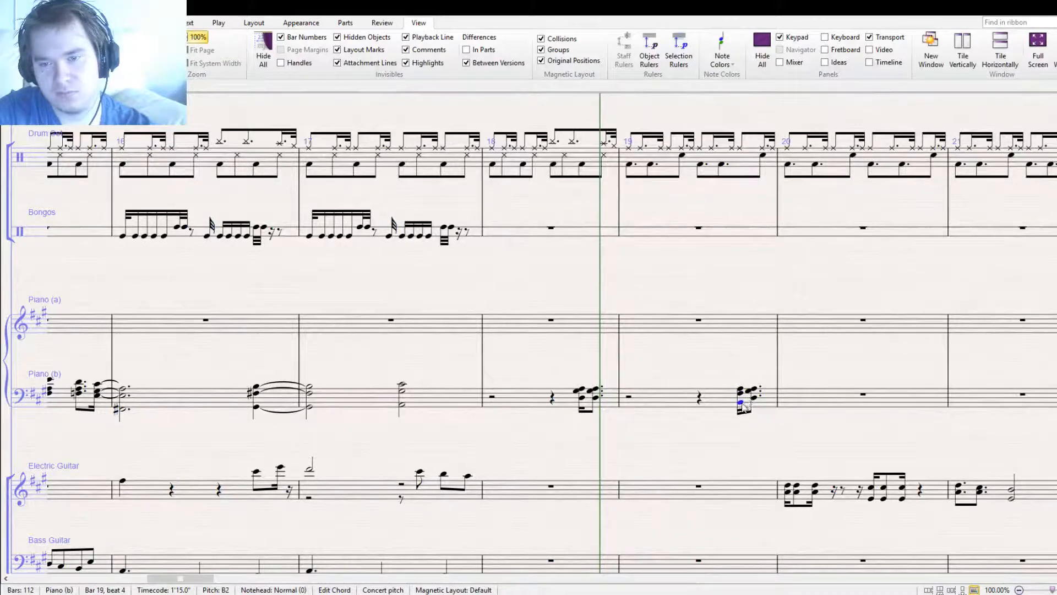
# Repeat the new B2, F#3 and A3 chord in bar 19 as a dotted eighth, replacing the second chord
pyautogui.click(743, 406)
pyautogui.press('r')
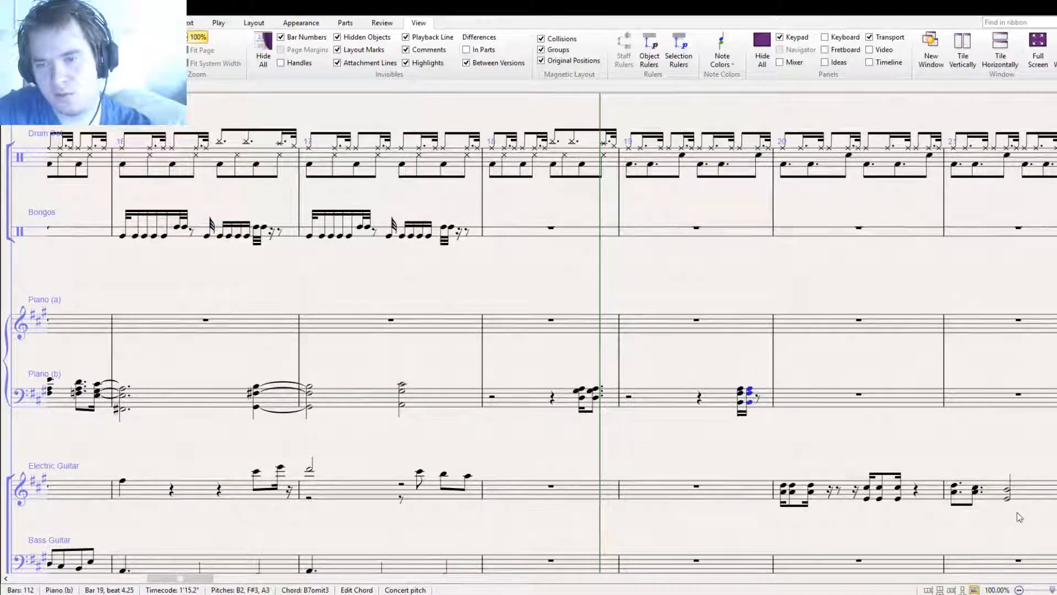
pyautogui.click(1051, 553)
pyautogui.click(1051, 568)
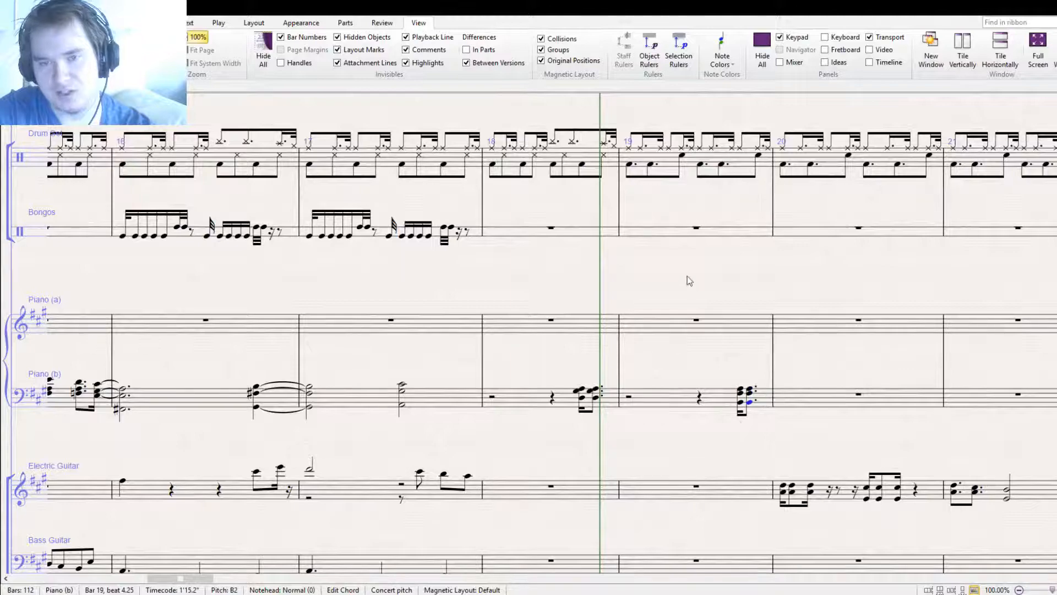
# Add a trill line above the Flute staff across bar 19
pyautogui.moveTo(690, 281); pyautogui.dragTo(621, 413)
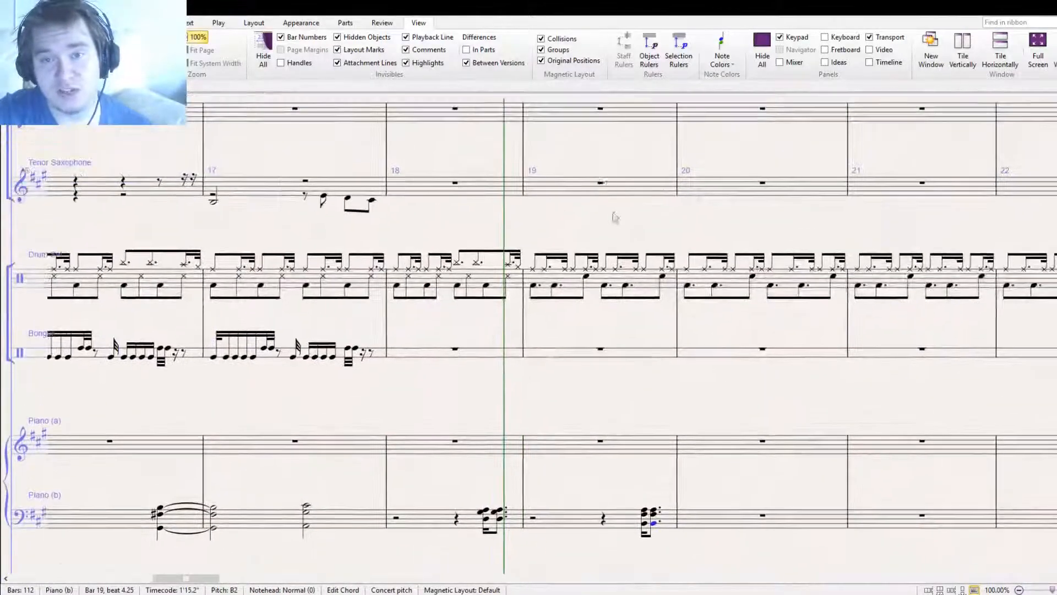
pyautogui.click(606, 221)
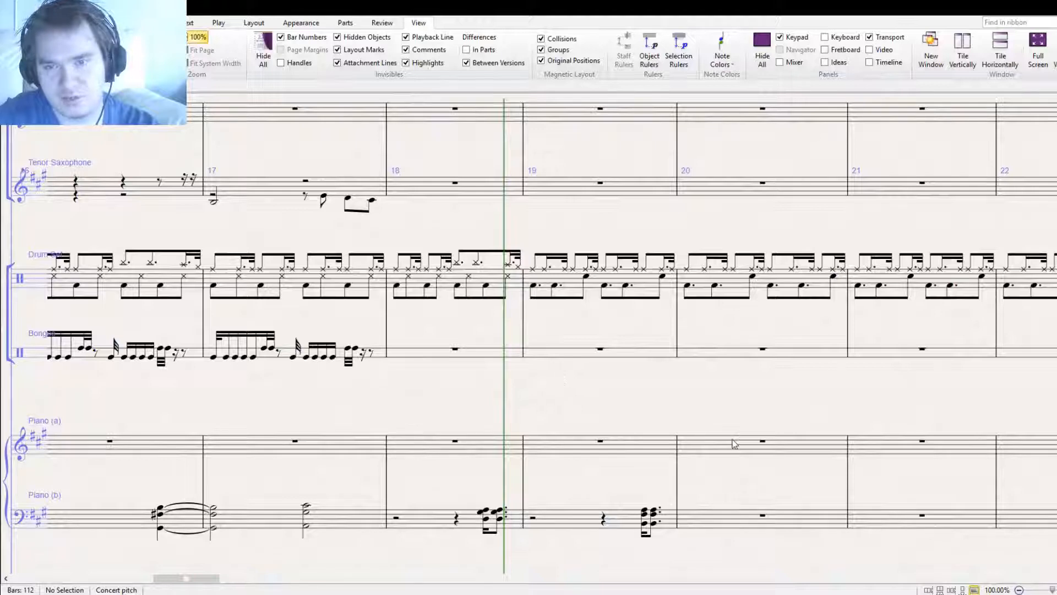
pyautogui.moveTo(582, 231); pyautogui.dragTo(632, 470)
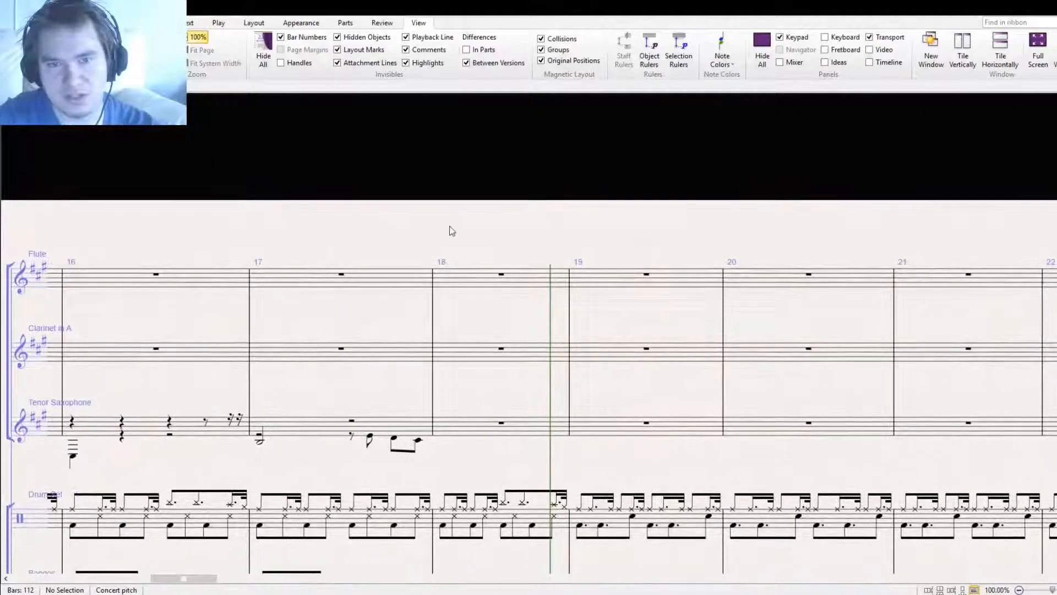
pyautogui.press('l')
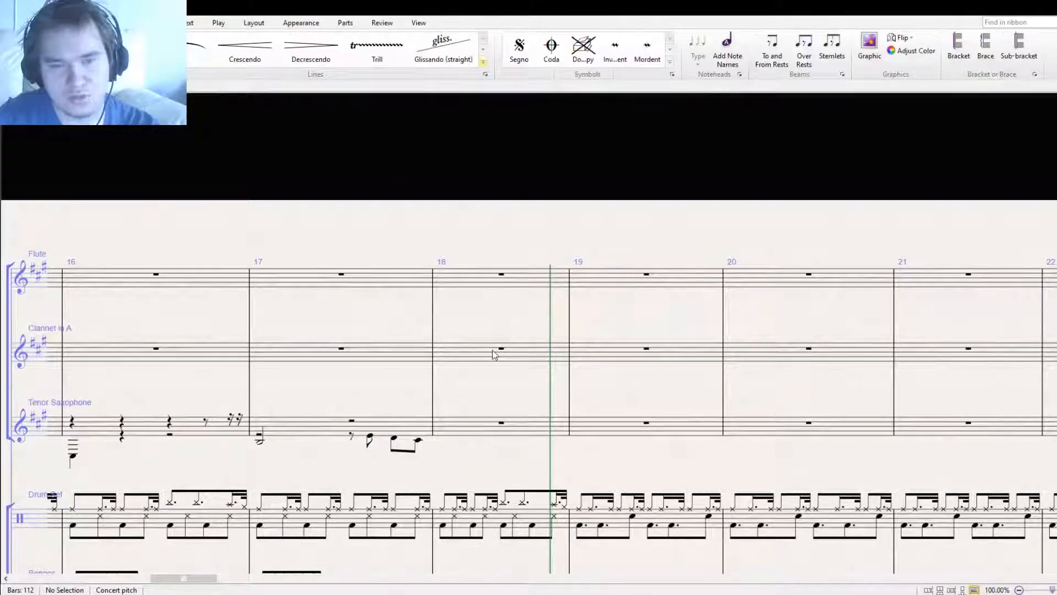
pyautogui.click(177, 223)
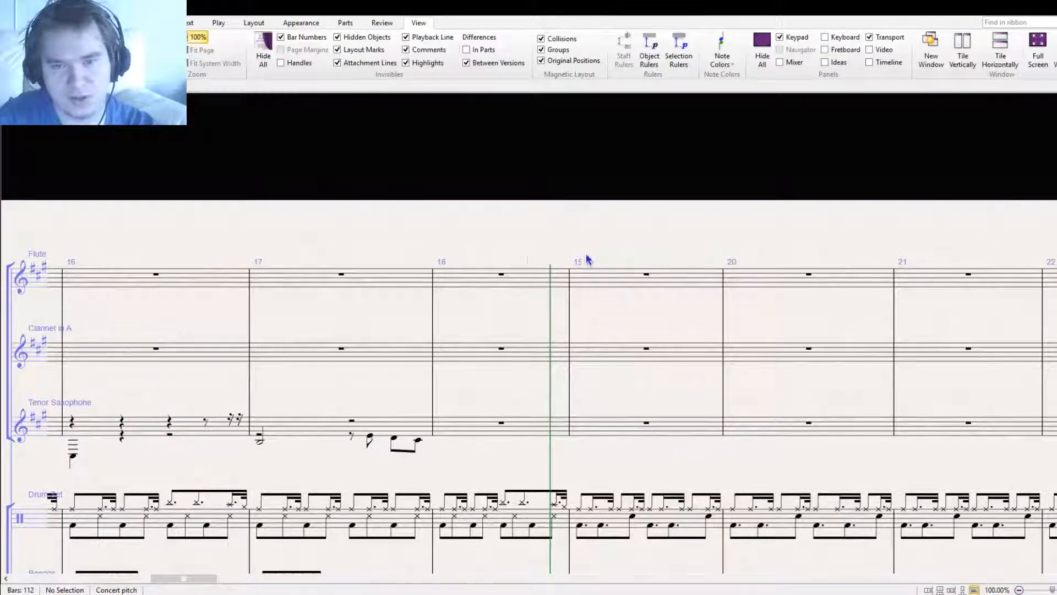
pyautogui.click(588, 259)
pyautogui.press('Escape')
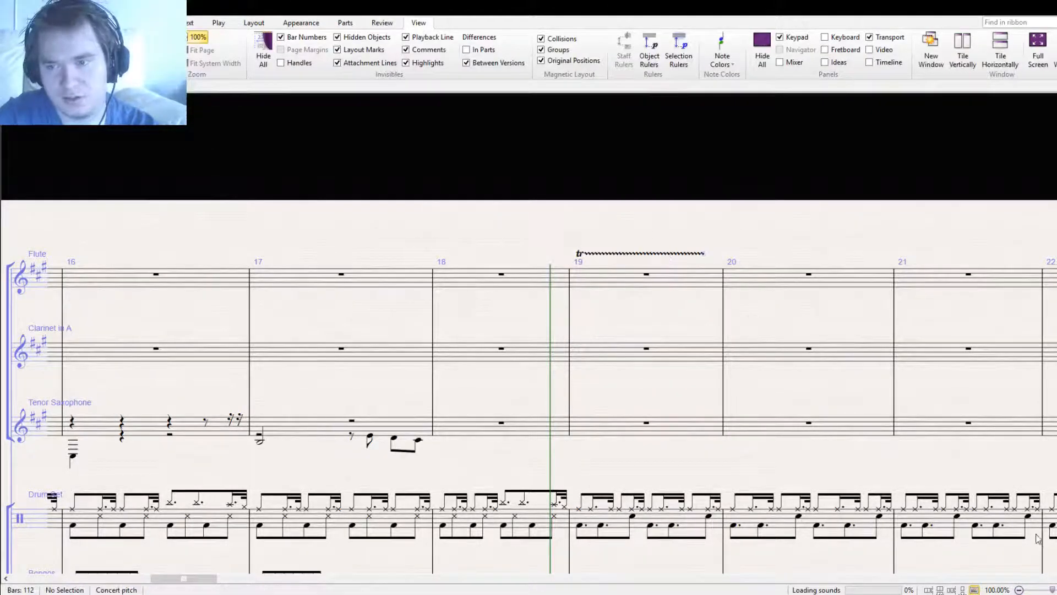
# Enter a C#5 half note in Flute bar 19 and move it to beat 3, leaving a half rest on beat 1
pyautogui.click(583, 281)
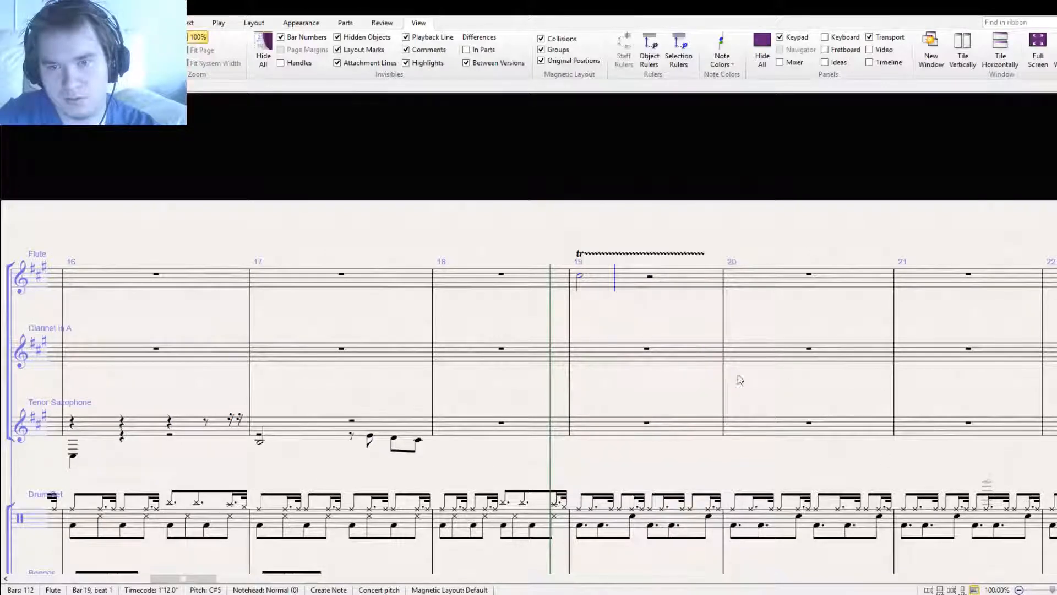
pyautogui.press('Escape')
pyautogui.click(578, 281)
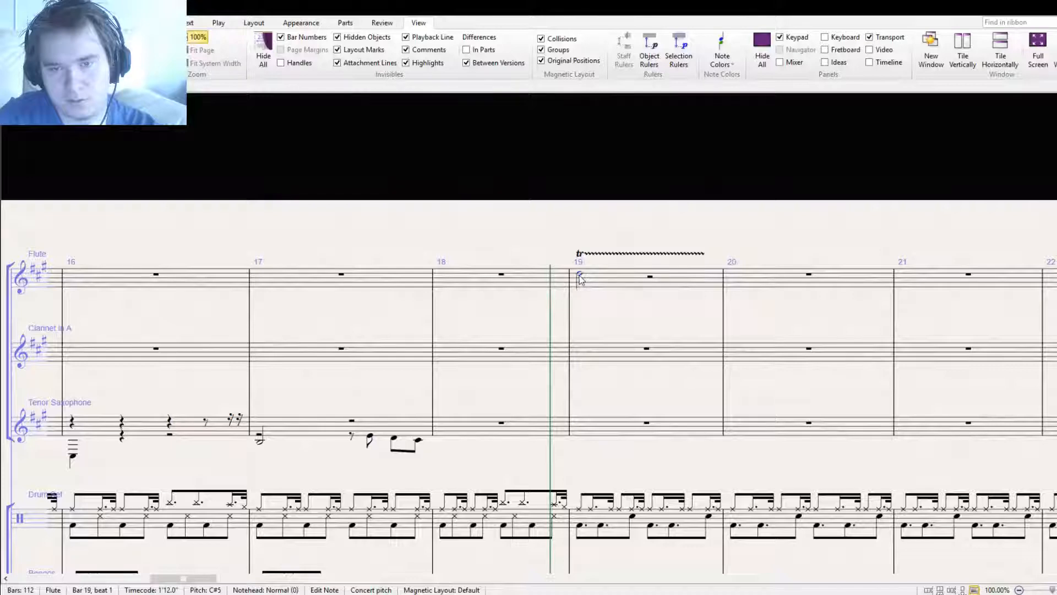
pyautogui.click(630, 292)
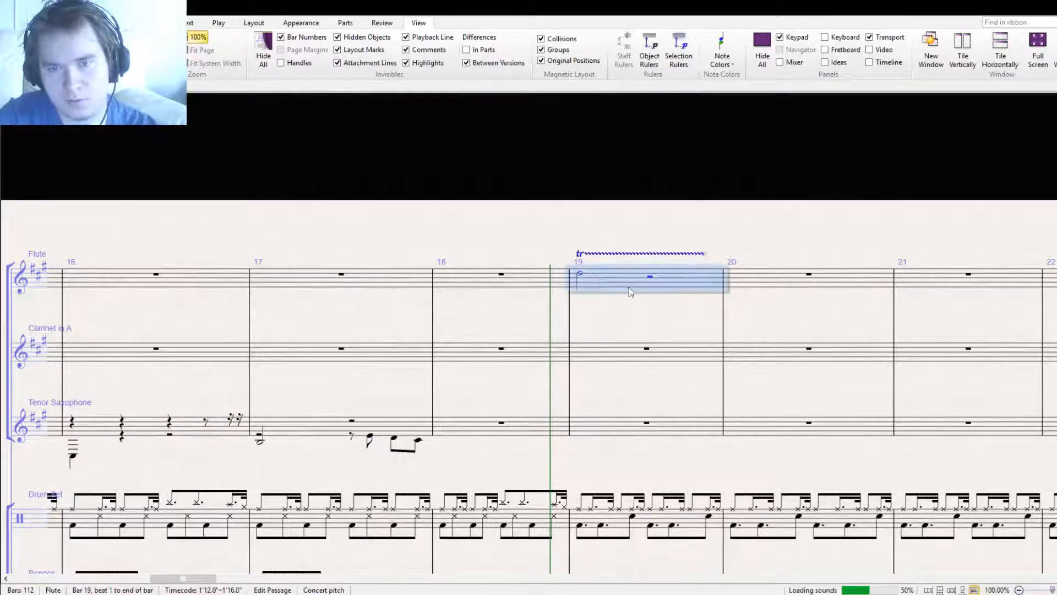
pyautogui.click(581, 280)
pyautogui.click(650, 278)
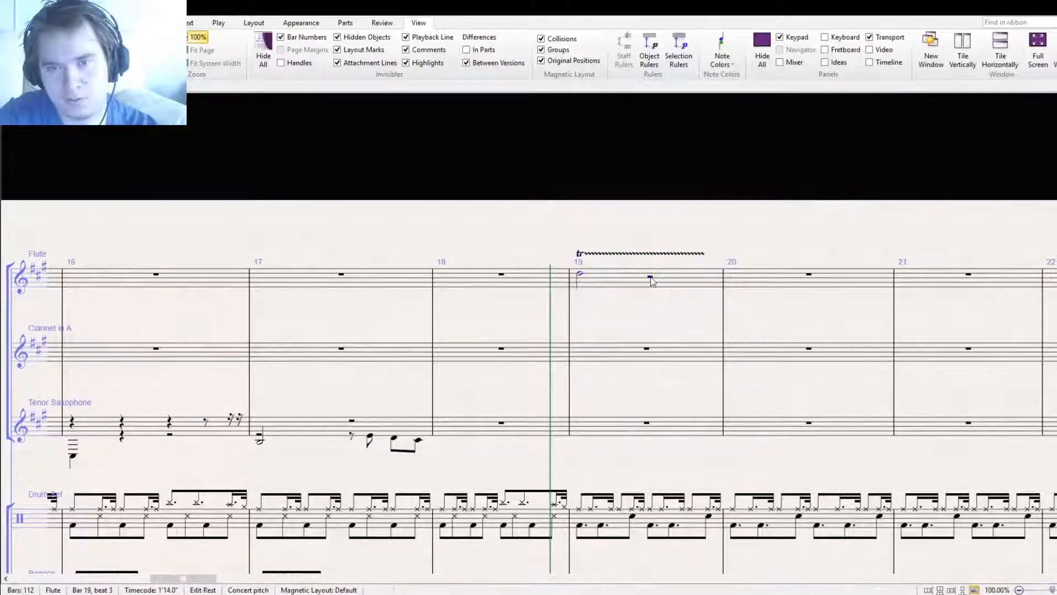
pyautogui.hotkey('ctrl', 'v')
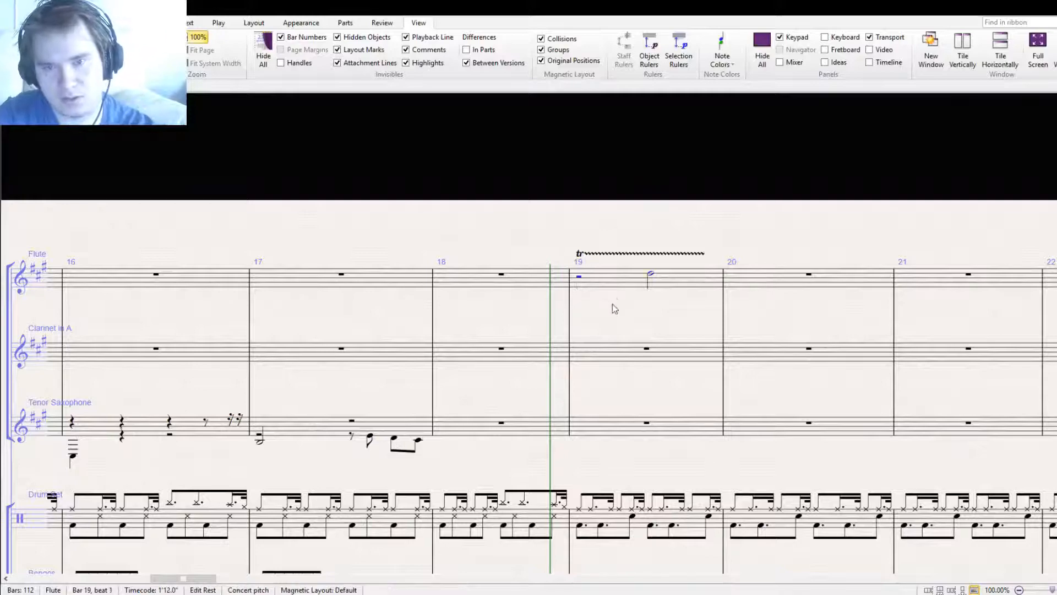
# Rewind and play back the score to check the new piano chords and flute trill in bars 18–19
pyautogui.moveTo(612, 306); pyautogui.dragTo(654, 264)
pyautogui.scroll(-5, 654, 264)
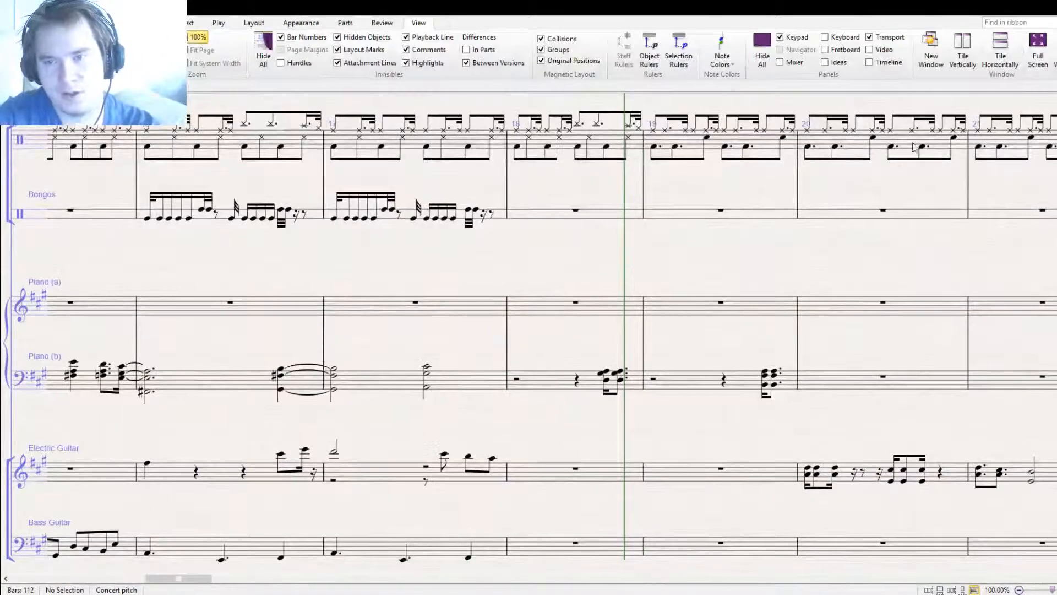
pyautogui.press('[')
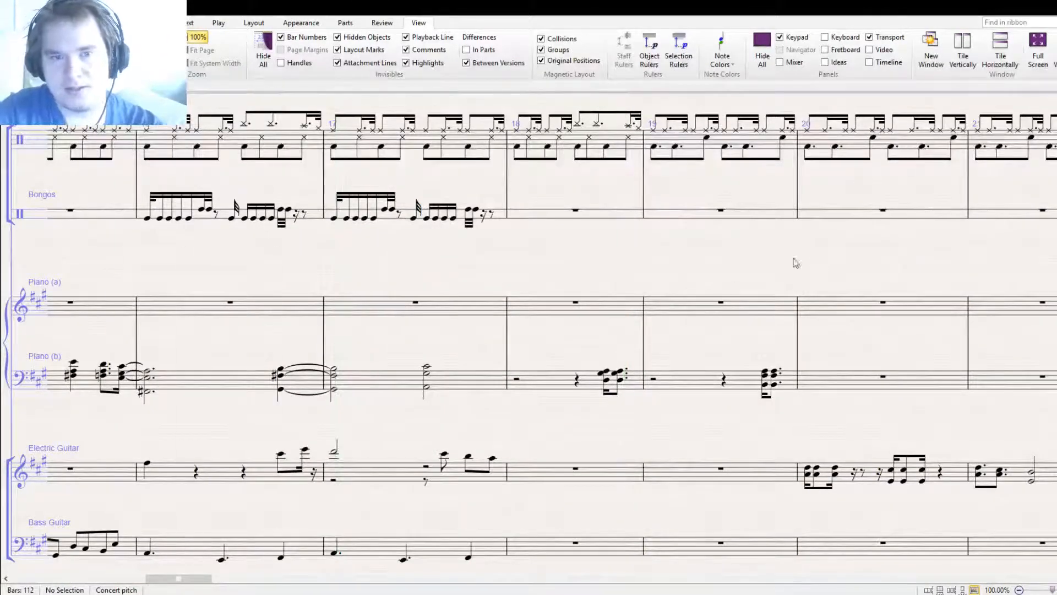
pyautogui.hotkey('ctrl', '-')
pyautogui.press('space')
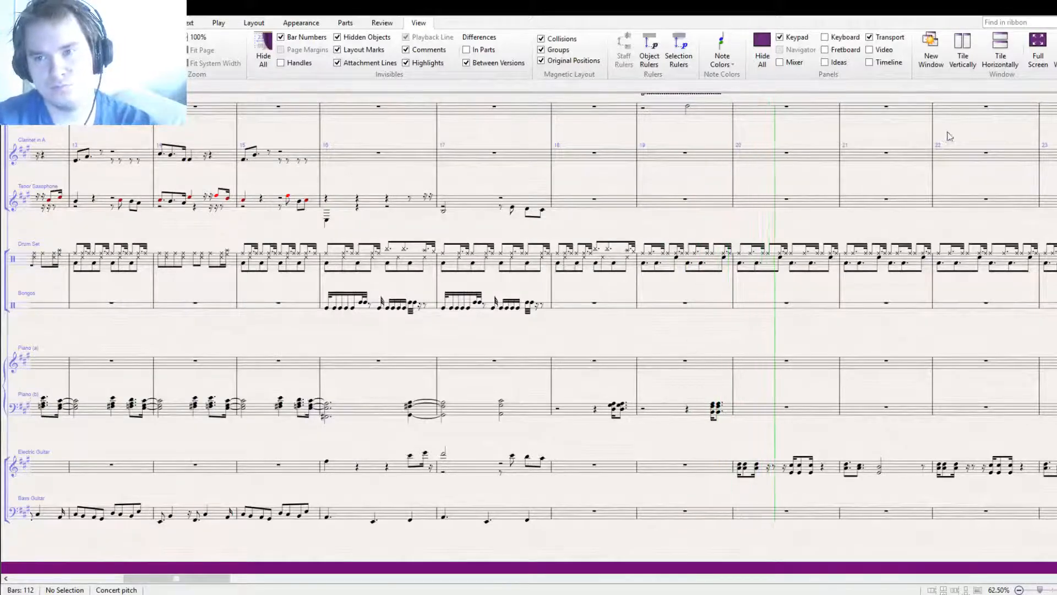
pyautogui.press('space')
# Copy bars 4–7 of the Drum Set through Bass Guitar staves into bars 20–23
pyautogui.moveTo(823, 331); pyautogui.dragTo(960, 387)
pyautogui.moveTo(472, 378); pyautogui.dragTo(1054, 325)
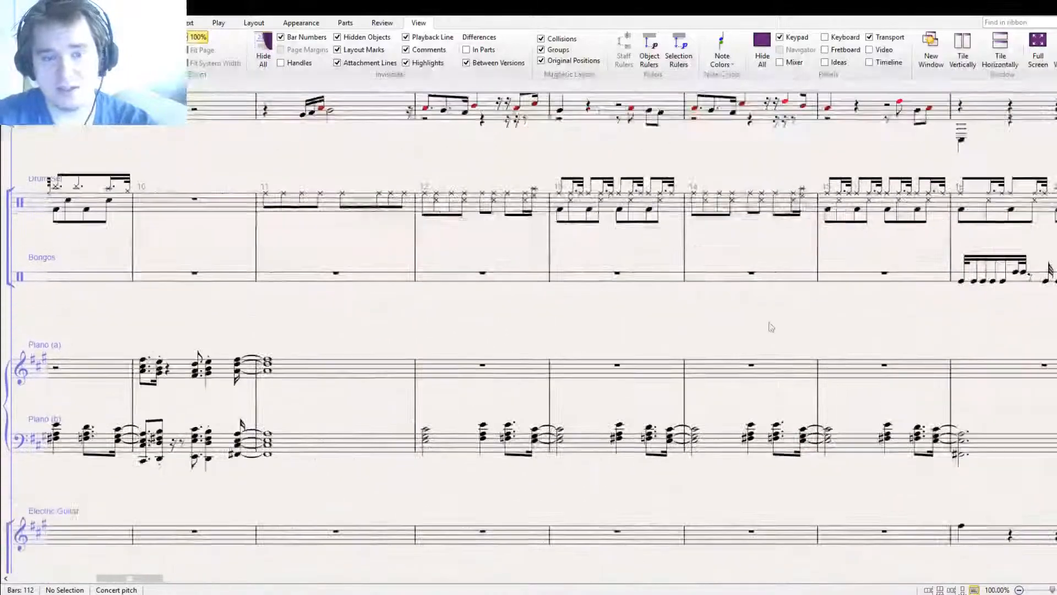
pyautogui.moveTo(477, 306); pyautogui.dragTo(1055, 283)
pyautogui.moveTo(459, 290); pyautogui.dragTo(1004, 239)
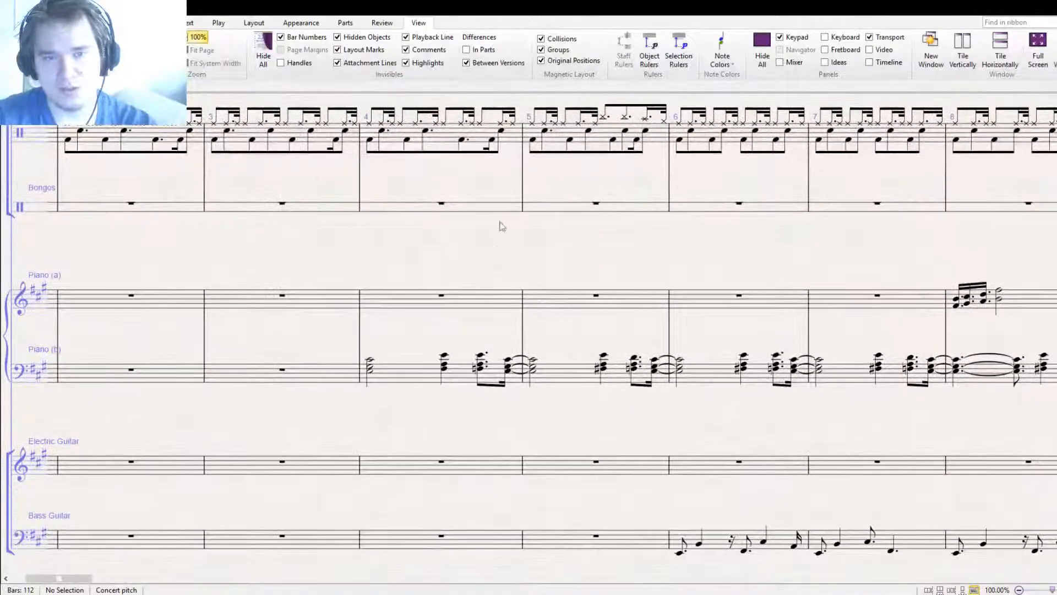
pyautogui.moveTo(498, 226)
pyautogui.mouseDown()
pyautogui.moveTo(427, 325)
pyautogui.moveTo(643, 226)
pyautogui.moveTo(507, 307)
pyautogui.moveTo(491, 240)
pyautogui.mouseUp()
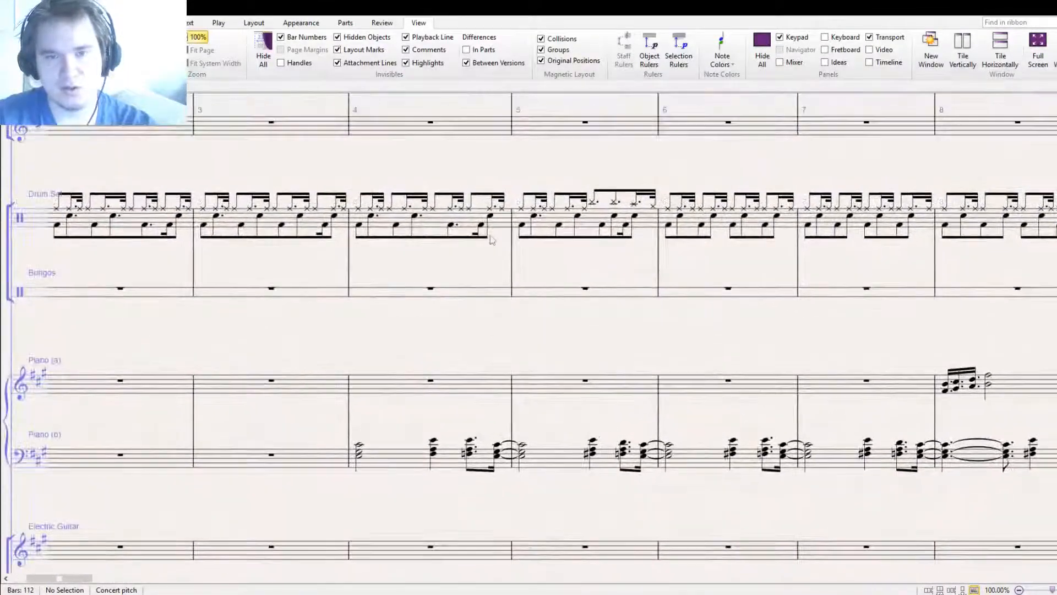
pyautogui.click(504, 226)
pyautogui.moveTo(720, 338); pyautogui.dragTo(486, 195)
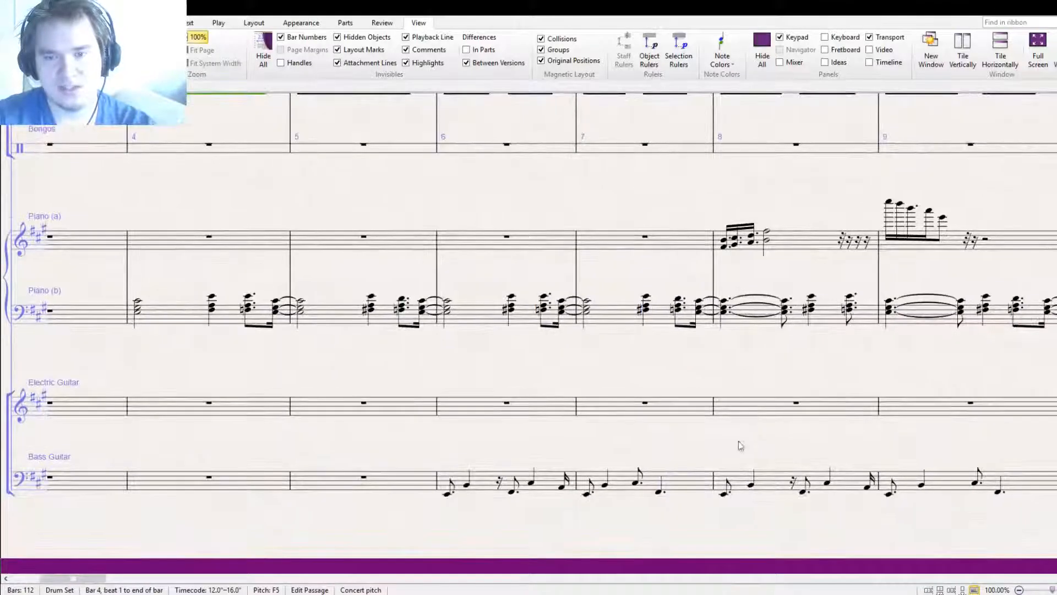
pyautogui.keyDown('shift'); pyautogui.click(694, 481); pyautogui.keyUp('shift')
pyautogui.moveTo(784, 214); pyautogui.dragTo(247, 251)
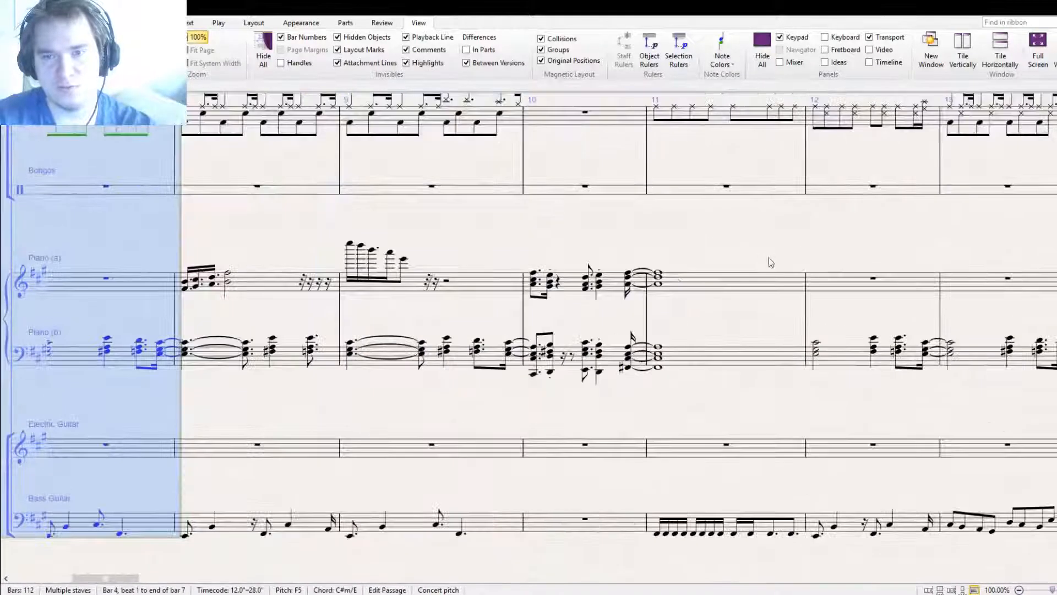
pyautogui.moveTo(869, 249); pyautogui.dragTo(292, 263)
pyautogui.moveTo(720, 261); pyautogui.dragTo(242, 285)
pyautogui.moveTo(784, 267); pyautogui.dragTo(262, 268)
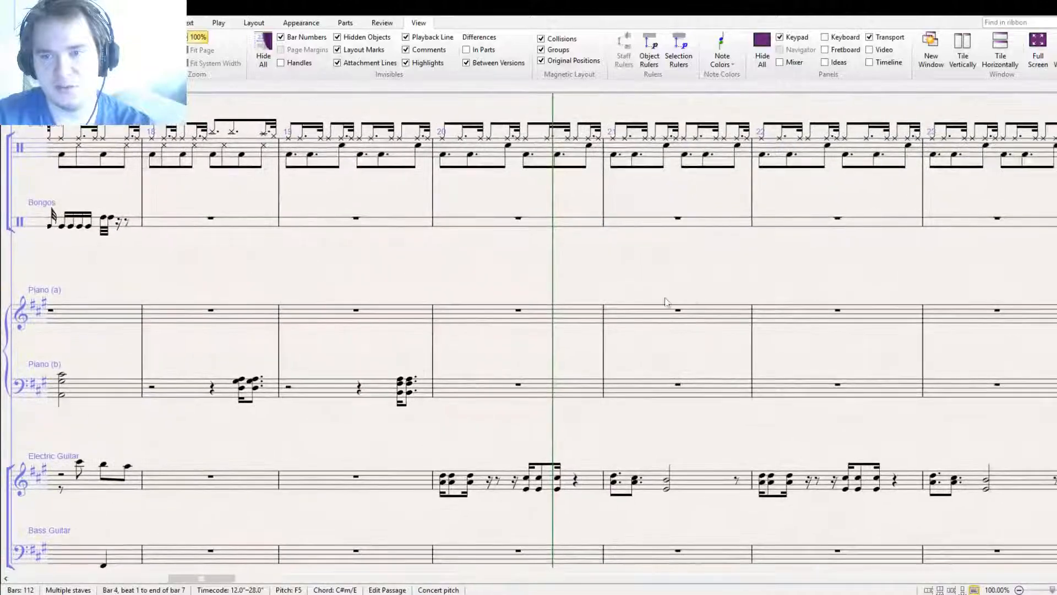
pyautogui.moveTo(669, 298); pyautogui.dragTo(252, 277)
pyautogui.moveTo(747, 264); pyautogui.dragTo(900, 240)
pyautogui.moveTo(288, 231); pyautogui.dragTo(633, 330)
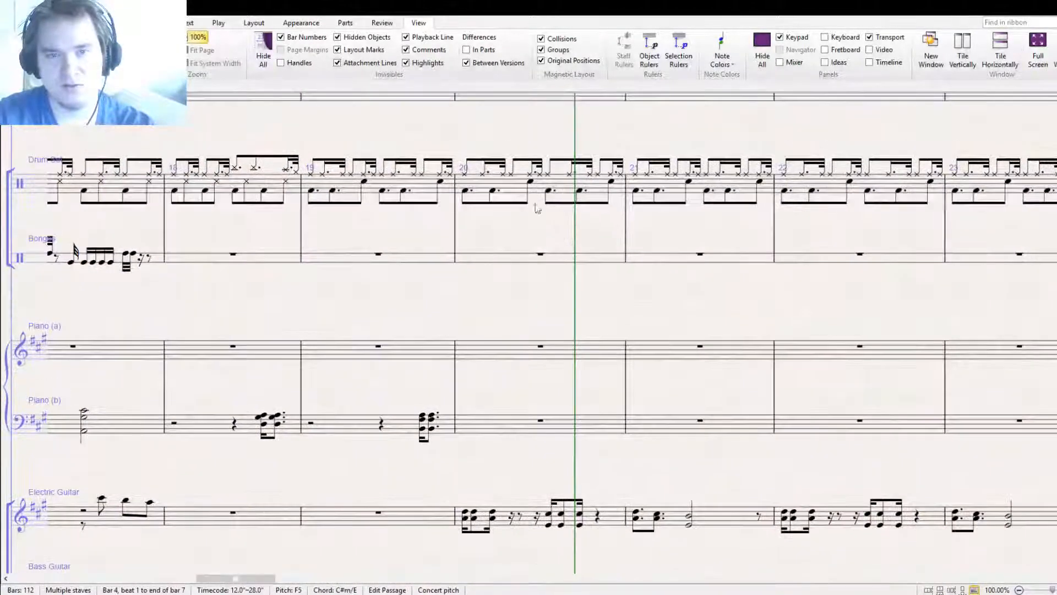
pyautogui.click(515, 187)
pyautogui.hotkey('ctrl', 'v')
# Delete the leftover Drum Set pattern in bars 24–26
pyautogui.moveTo(671, 278); pyautogui.dragTo(625, 305)
pyautogui.click(618, 201)
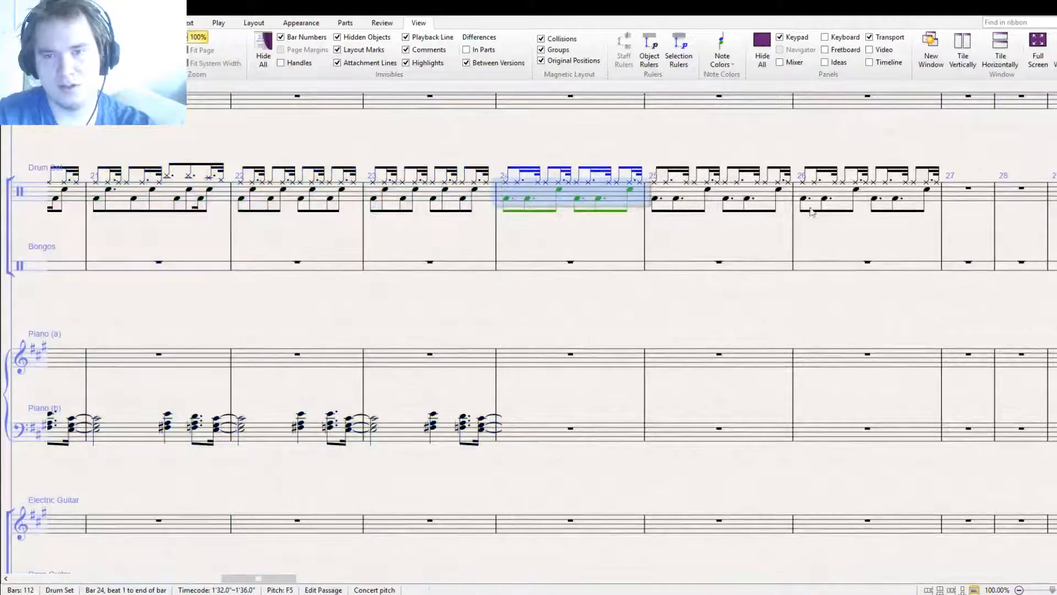
pyautogui.keyDown('shift'); pyautogui.click(870, 201); pyautogui.keyUp('shift')
pyautogui.press('Delete')
# Rewind and play back the transition from the bar 18–19 piano chords into the copied passage at bar 20
pyautogui.moveTo(540, 279); pyautogui.dragTo(826, 297)
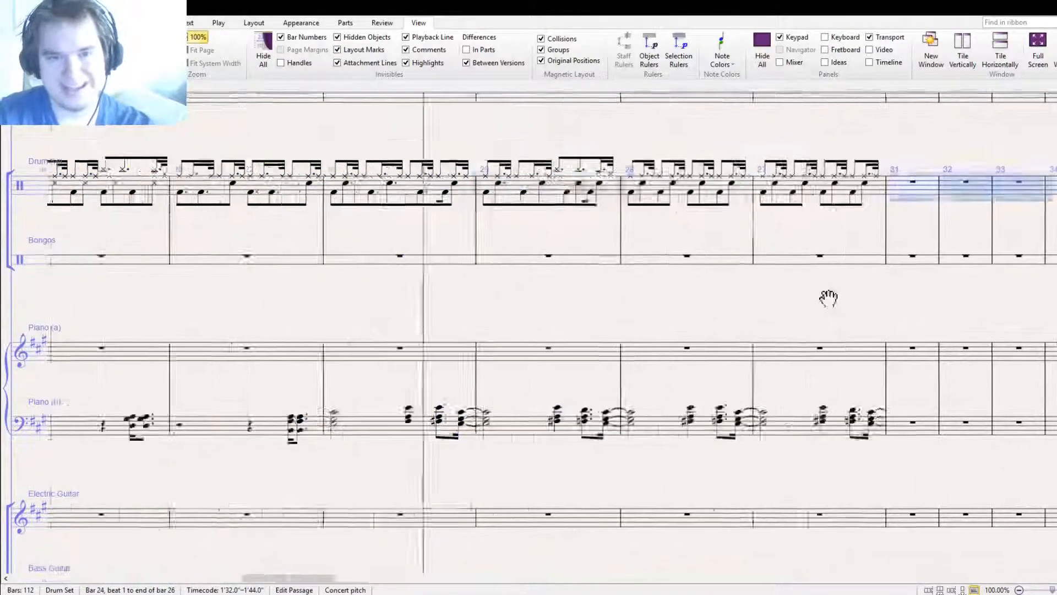
pyautogui.moveTo(404, 275); pyautogui.dragTo(885, 188)
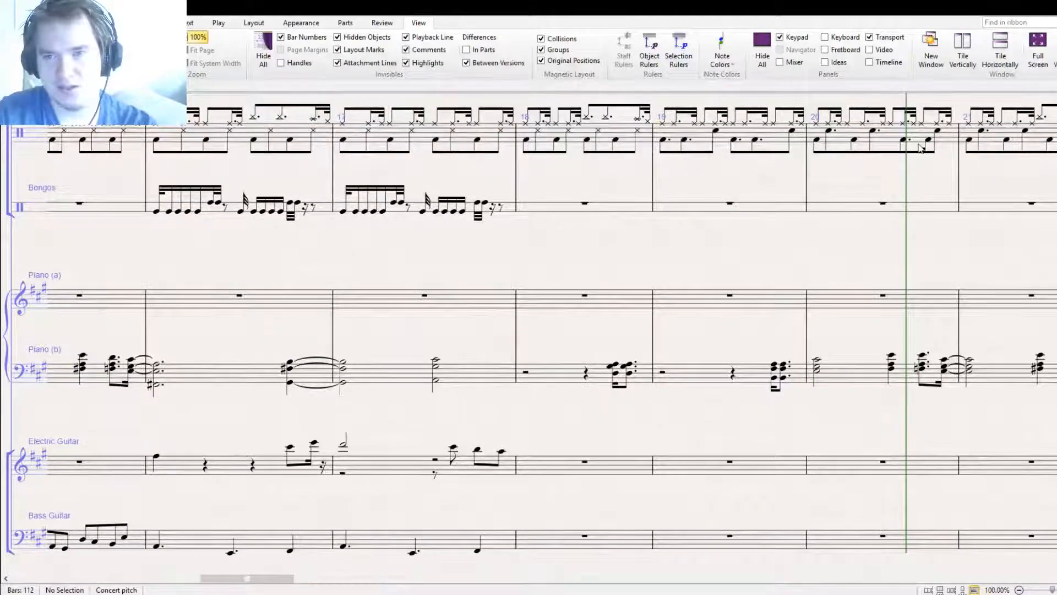
pyautogui.press('[')
pyautogui.press('[')
pyautogui.press('[')
pyautogui.scroll(-3, 927, 135)
pyautogui.press('space')
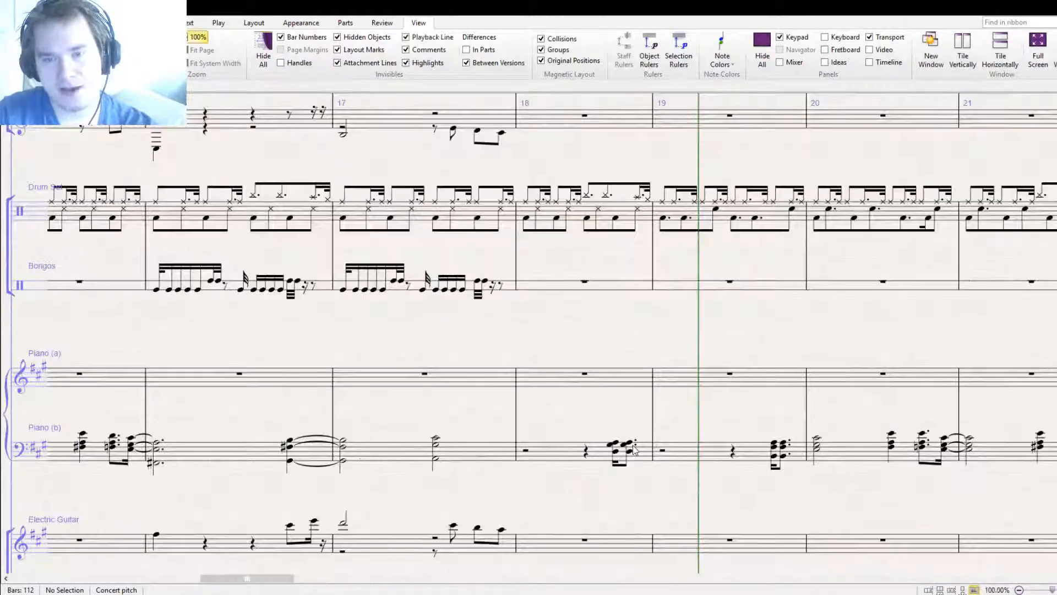
# Try to copy the D3, G#3 and A3 chord of Piano (b) bar 18 to beat 1 of bar 19
pyautogui.doubleClick(631, 445)
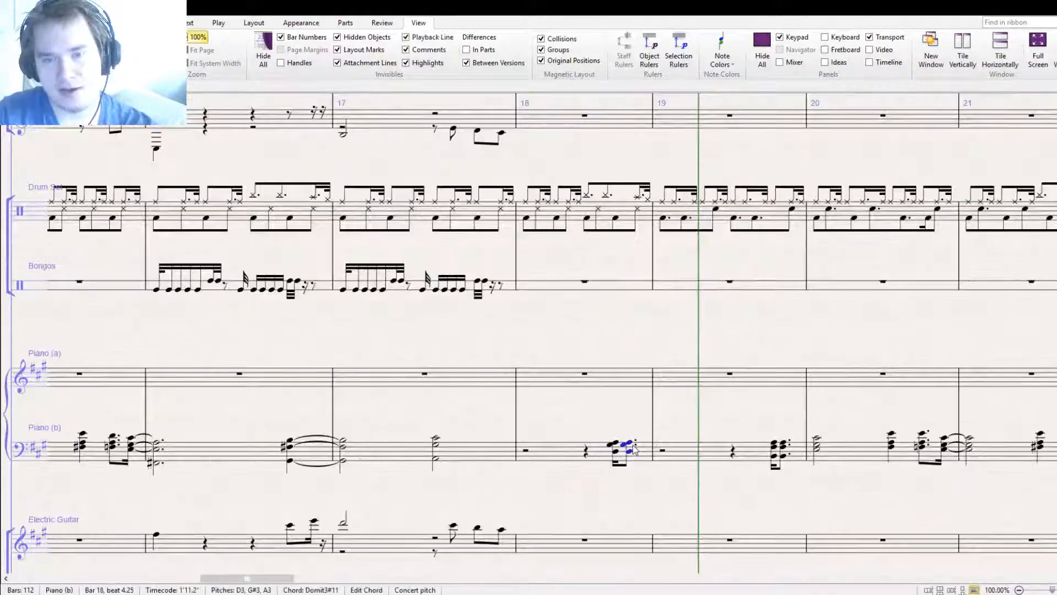
pyautogui.hotkey('ctrl', 'c')
pyautogui.click(663, 451)
pyautogui.hotkey('ctrl', 'v')
pyautogui.doubleClick(629, 445)
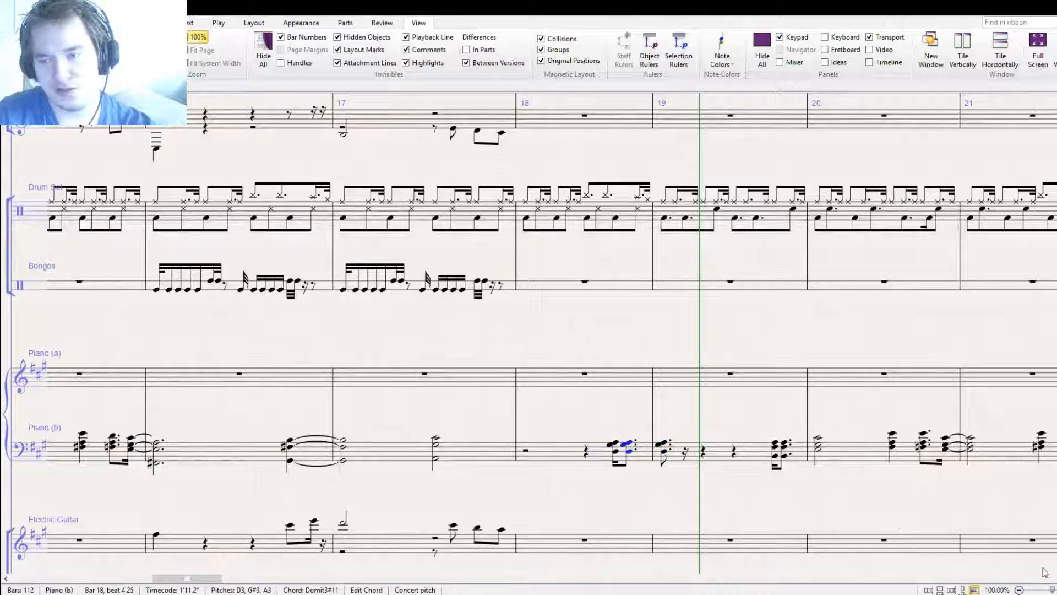
pyautogui.hotkey('ctrl', 'z')
pyautogui.hotkey('ctrl', 'z')
pyautogui.hotkey('ctrl', 'z')
pyautogui.press('Escape')
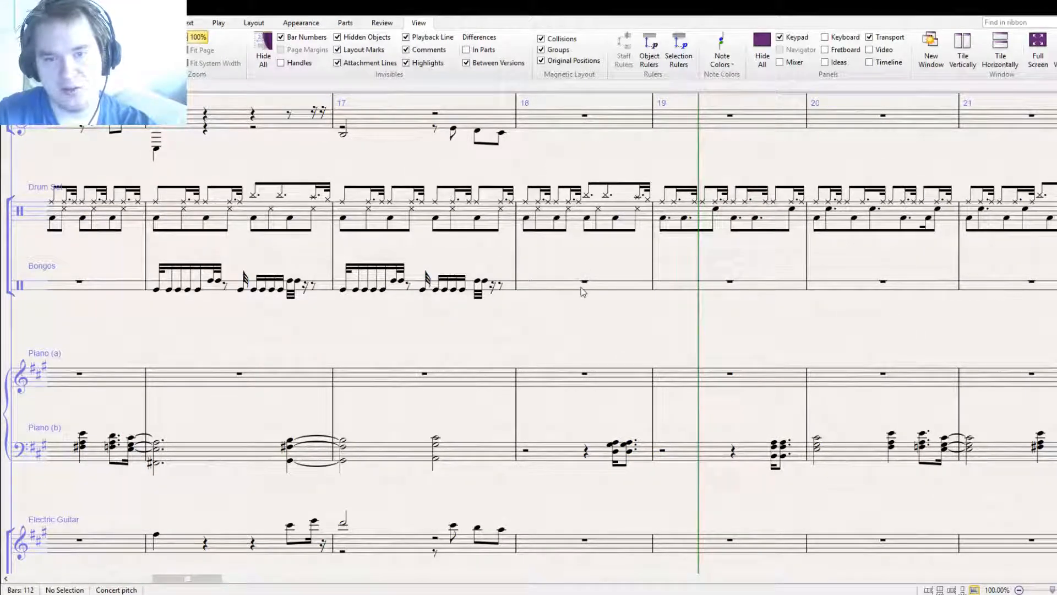
# Add a pedal line below the Piano (b) staff from bar 18 beat 1 to the start of bar 20
pyautogui.press('l')
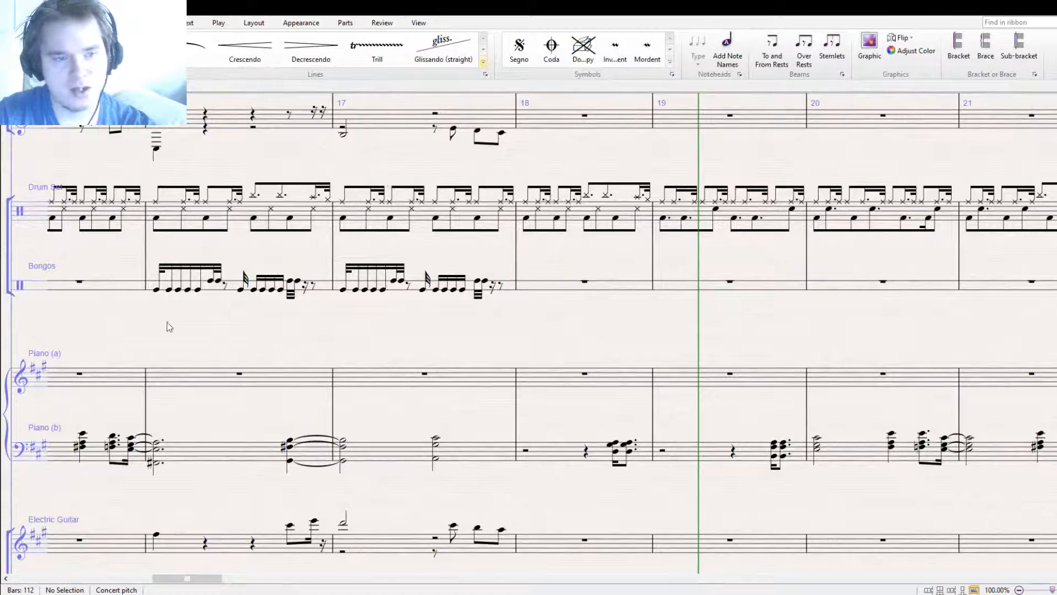
pyautogui.press('Escape')
pyautogui.moveTo(534, 431); pyautogui.dragTo(647, 435)
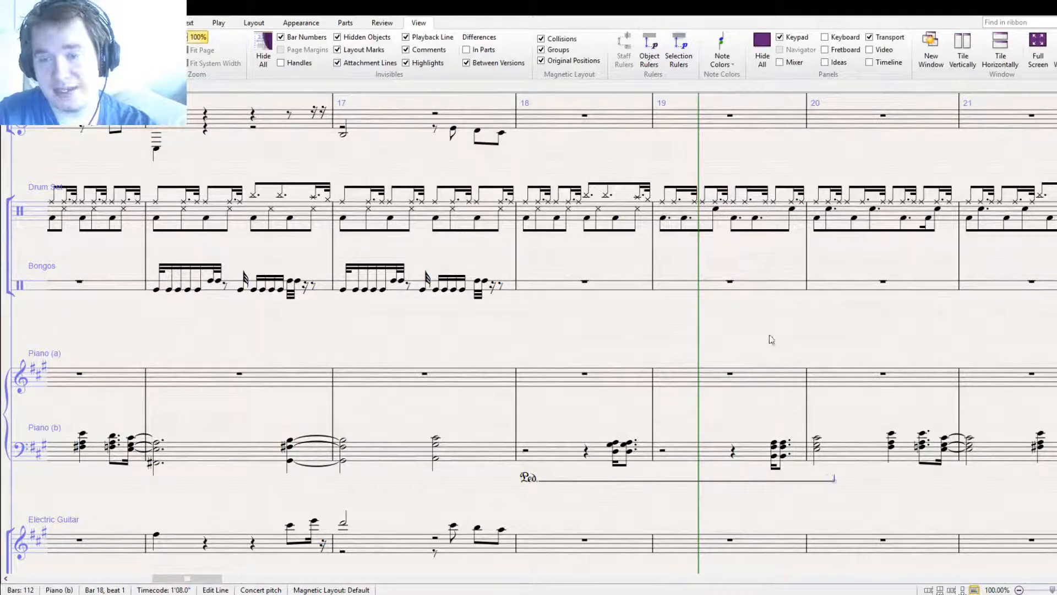
pyautogui.press('Escape')
# Rewind to bar 17 and play back through bar 21 to check the pedalled piano chords
pyautogui.press('[')
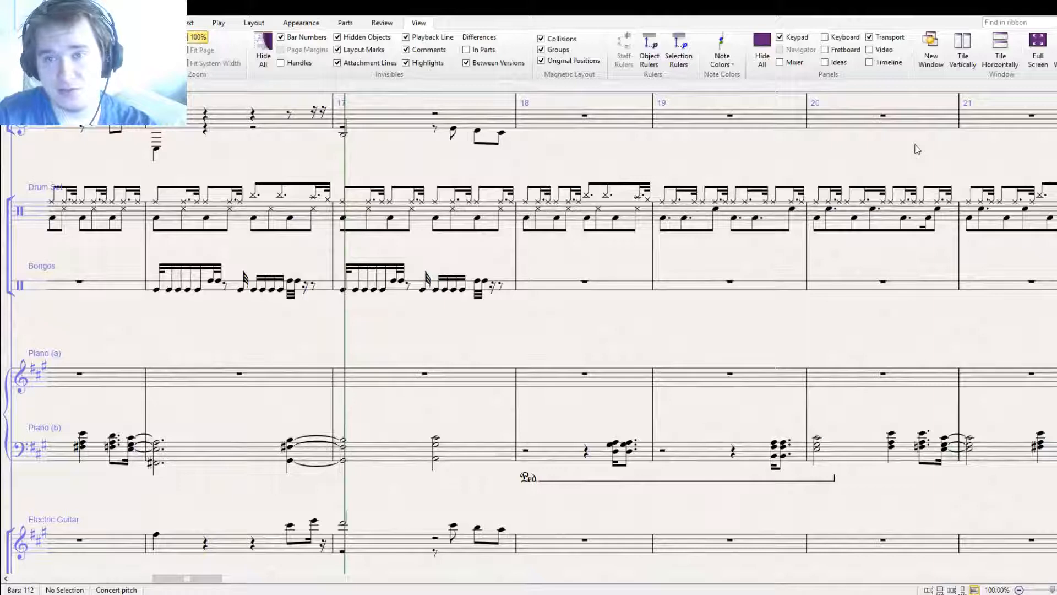
pyautogui.press('space')
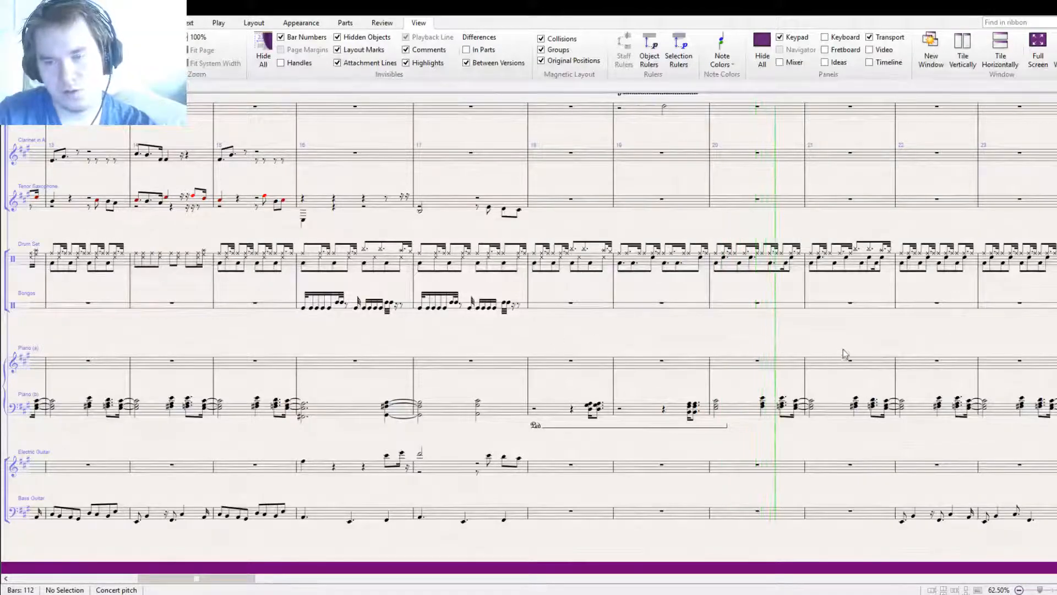
pyautogui.moveTo(845, 354); pyautogui.dragTo(769, 407)
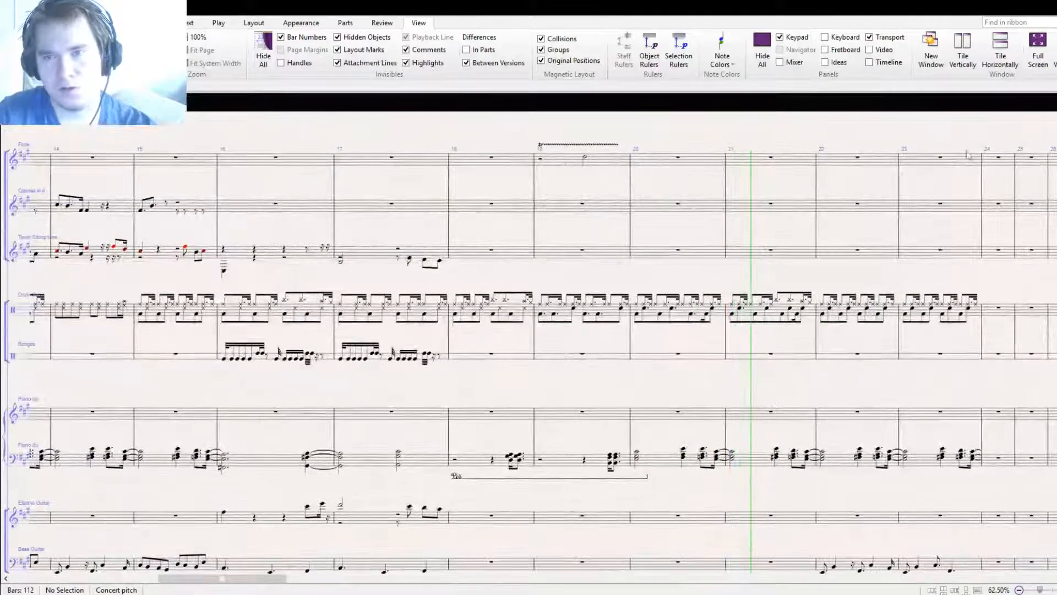
pyautogui.press('space')
# Copy the Flute's bar 19 to the Clarinet in A and delete the trill line from the copy
pyautogui.moveTo(623, 110); pyautogui.dragTo(596, 223)
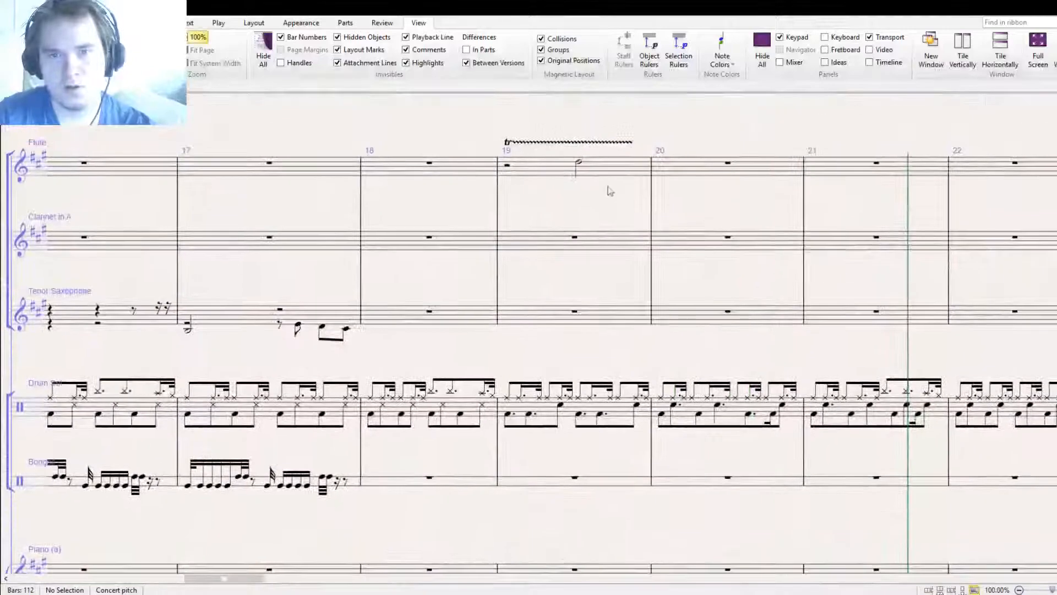
pyautogui.click(606, 169)
pyautogui.keyDown('alt'); pyautogui.click(599, 241); pyautogui.keyUp('alt')
pyautogui.click(510, 217)
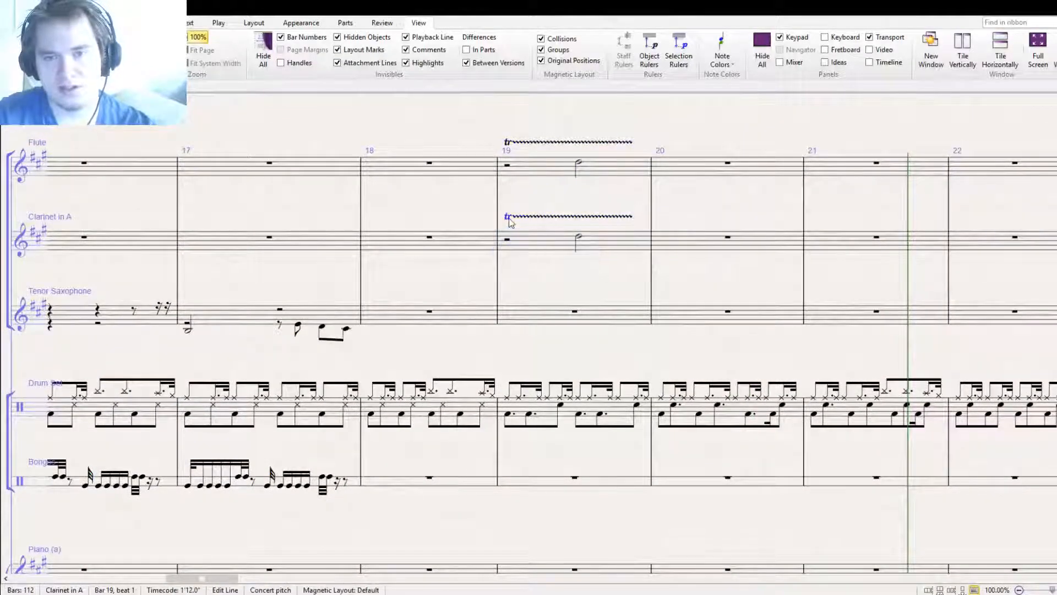
pyautogui.press('Delete')
# Raise the Clarinet's bar 19 half note to F#5 and shorten it to a dotted sixteenth
pyautogui.click(578, 237)
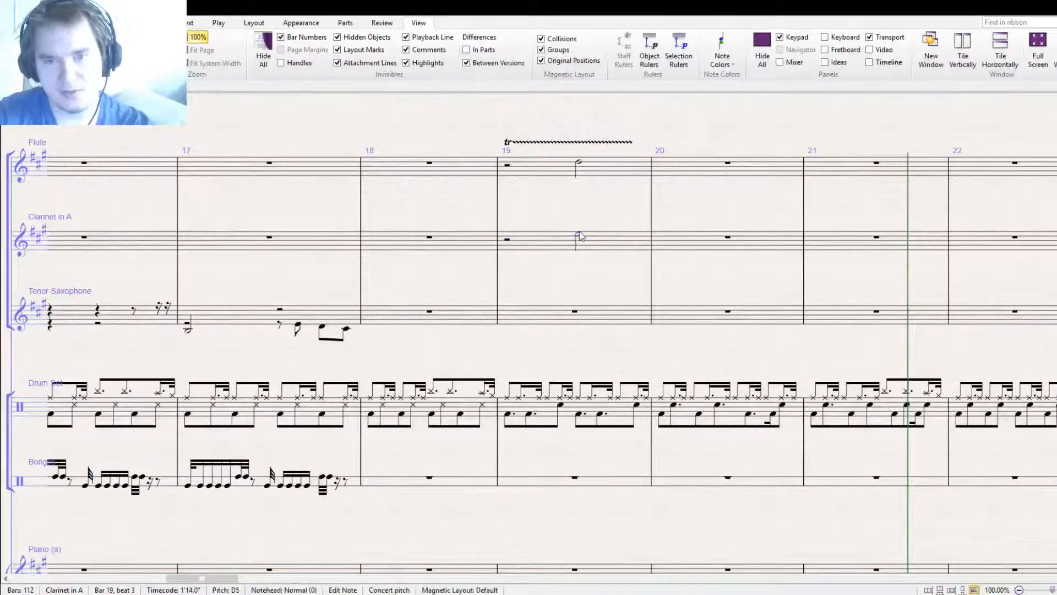
pyautogui.press('Up')
pyautogui.press('Up')
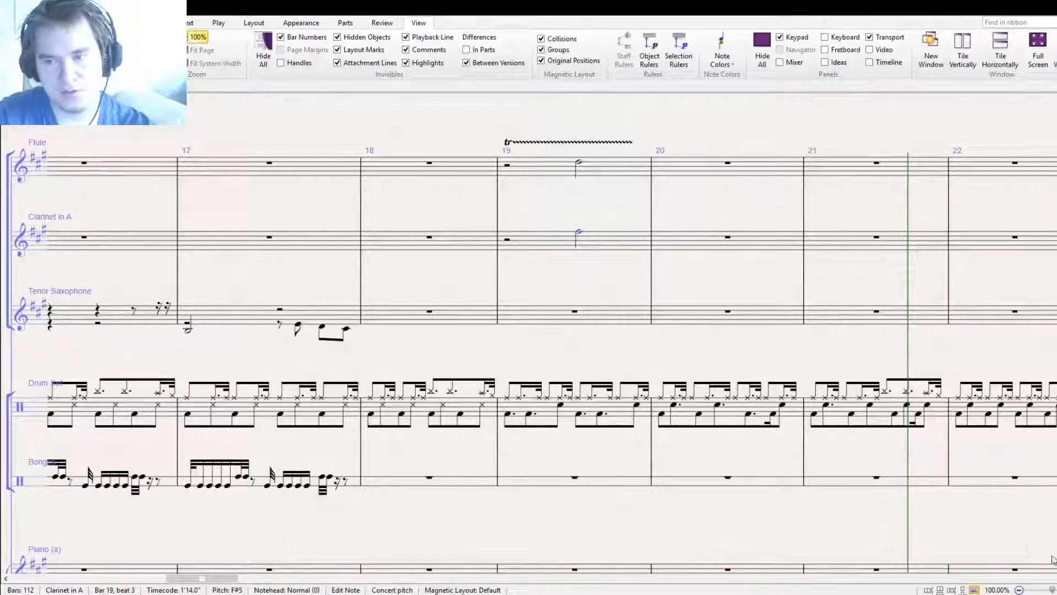
pyautogui.press('3')
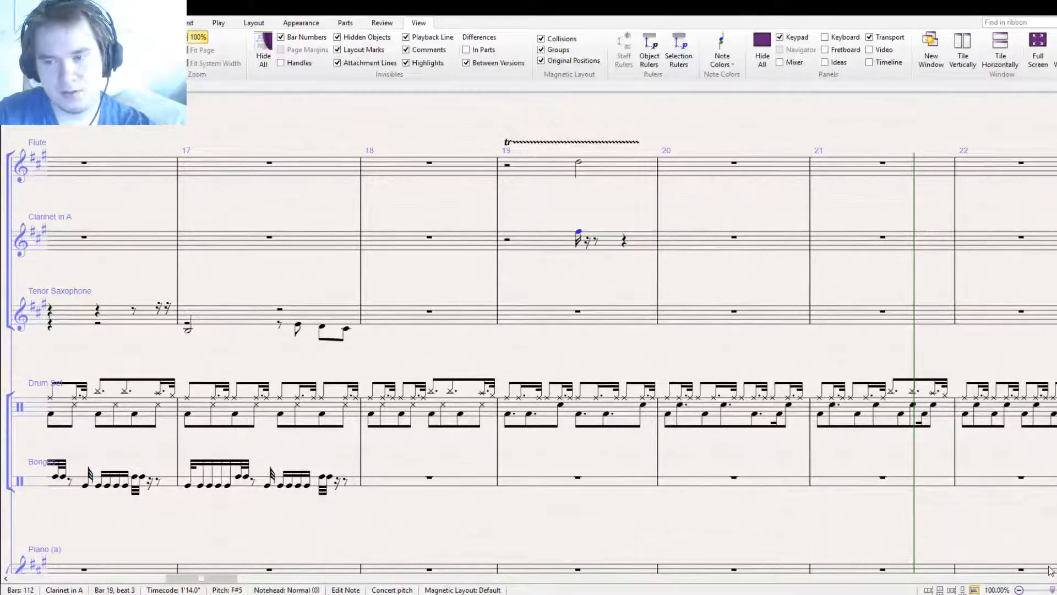
# Continue the Clarinet run in bar 19 with a dotted sixteenth G#5, a sixteenth A5 and a B5 on beat 4
pyautogui.click(589, 240)
pyautogui.hotkey('ctrl', 'v')
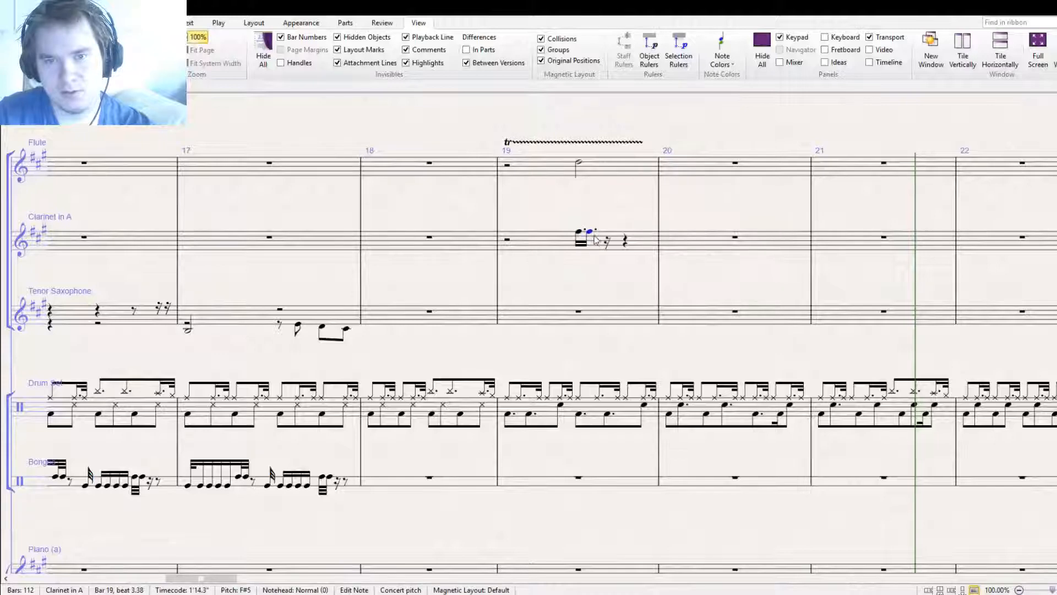
pyautogui.click(607, 241)
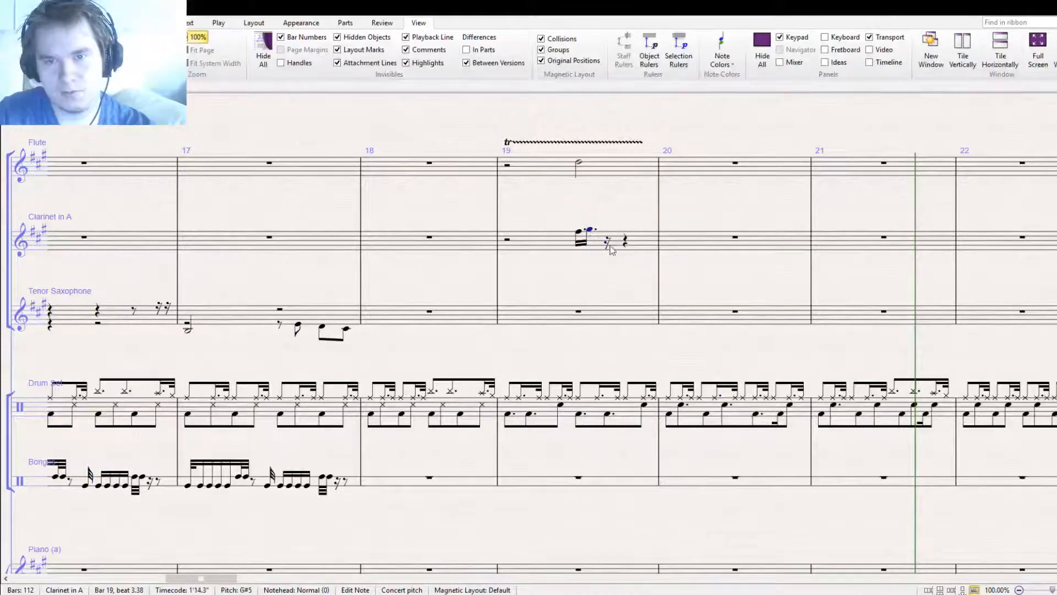
pyautogui.hotkey('ctrl', 'v')
pyautogui.press('Up')
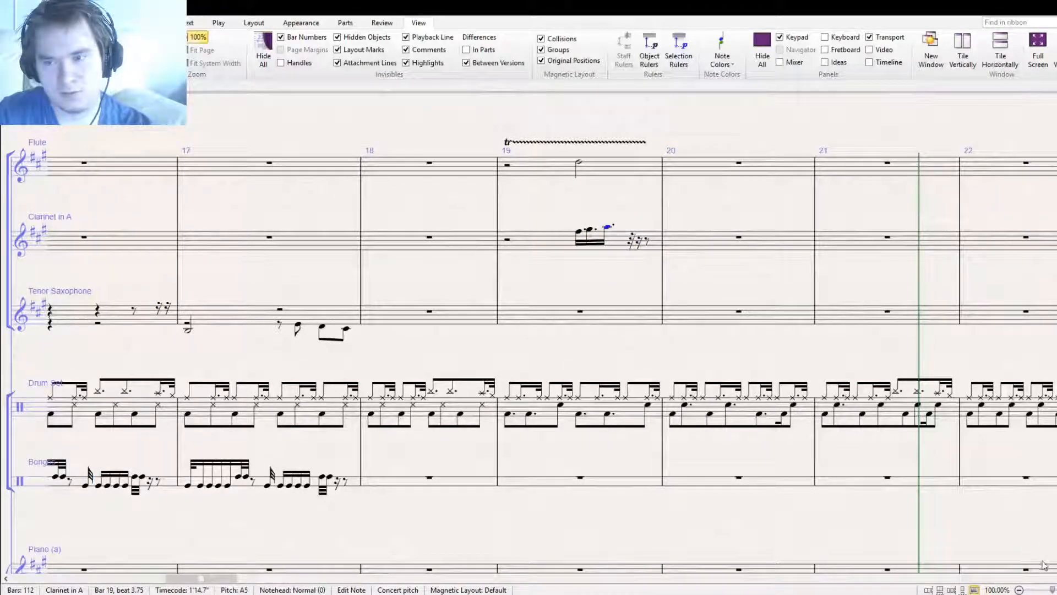
pyautogui.press('r')
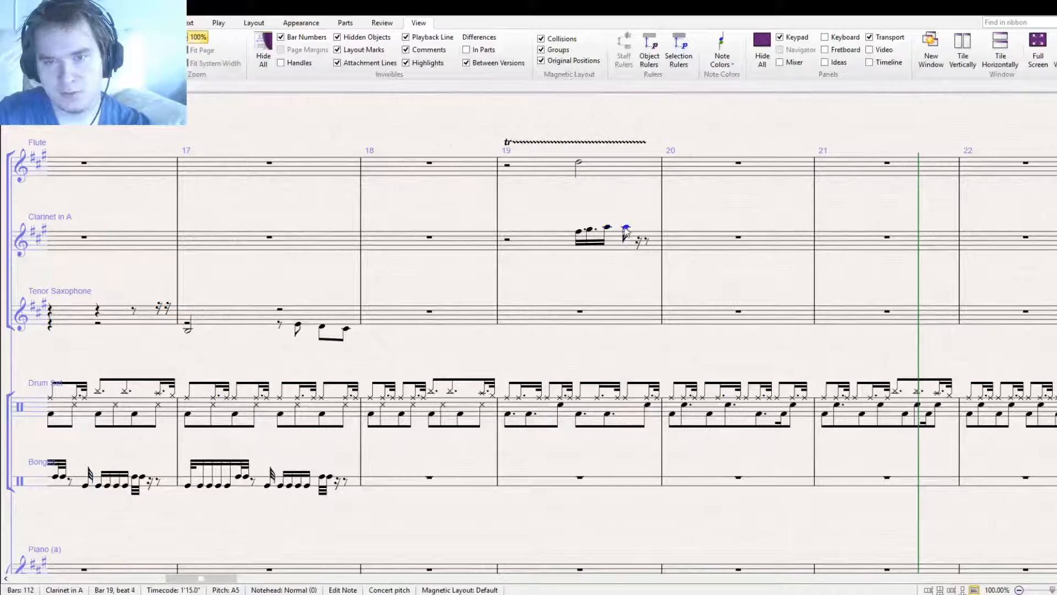
pyautogui.press('Up')
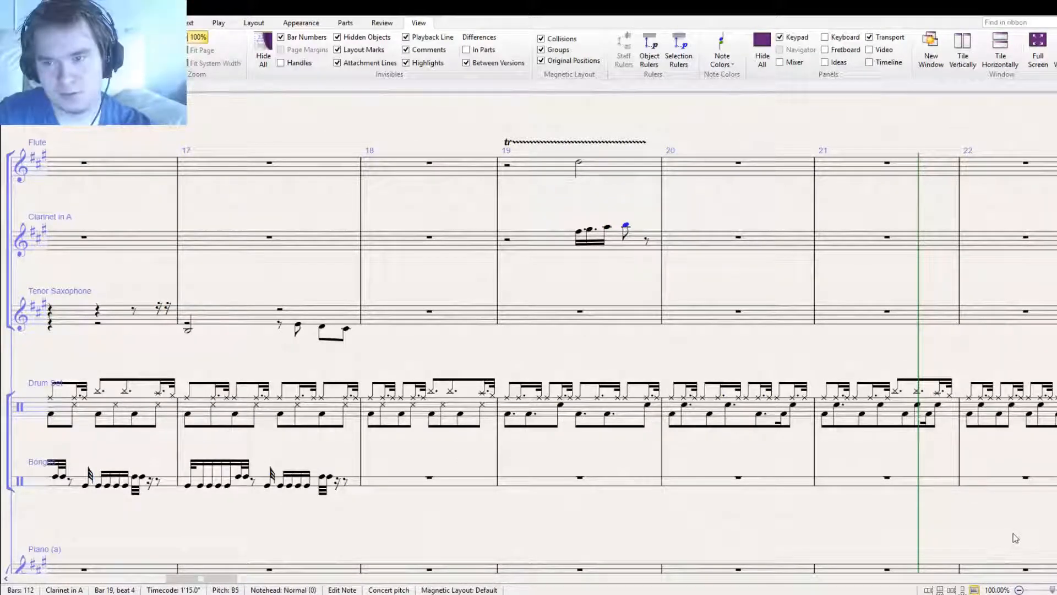
# Copy the Clarinet's bar 19 to the Tenor Saxophone and lower the last three notes into a descending line
pyautogui.click(641, 243)
pyautogui.keyDown('alt'); pyautogui.click(588, 315); pyautogui.keyUp('alt')
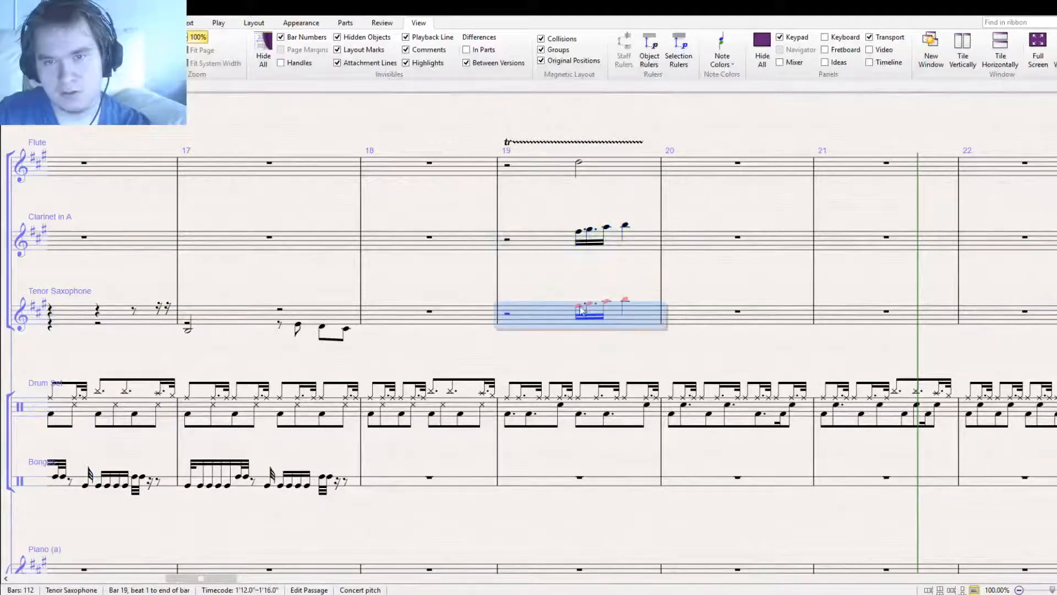
pyautogui.click(588, 306)
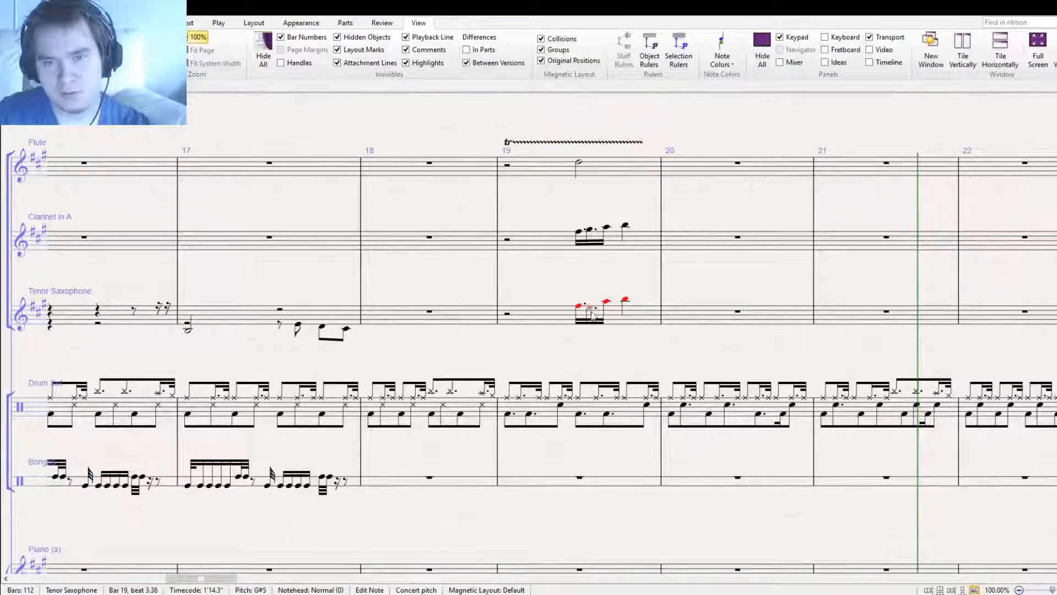
pyautogui.click(608, 315)
pyautogui.moveTo(608, 317); pyautogui.dragTo(626, 316)
pyautogui.press('Escape')
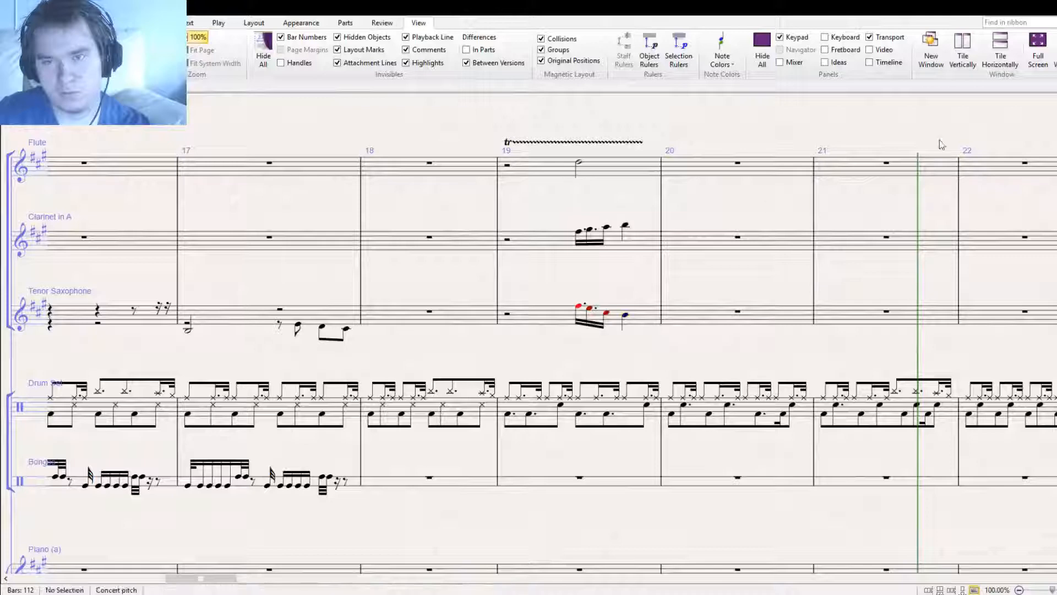
# Rewind to bar 18 and play back the score to check the new Clarinet and Tenor Saxophone runs in bar 19
pyautogui.press('[')
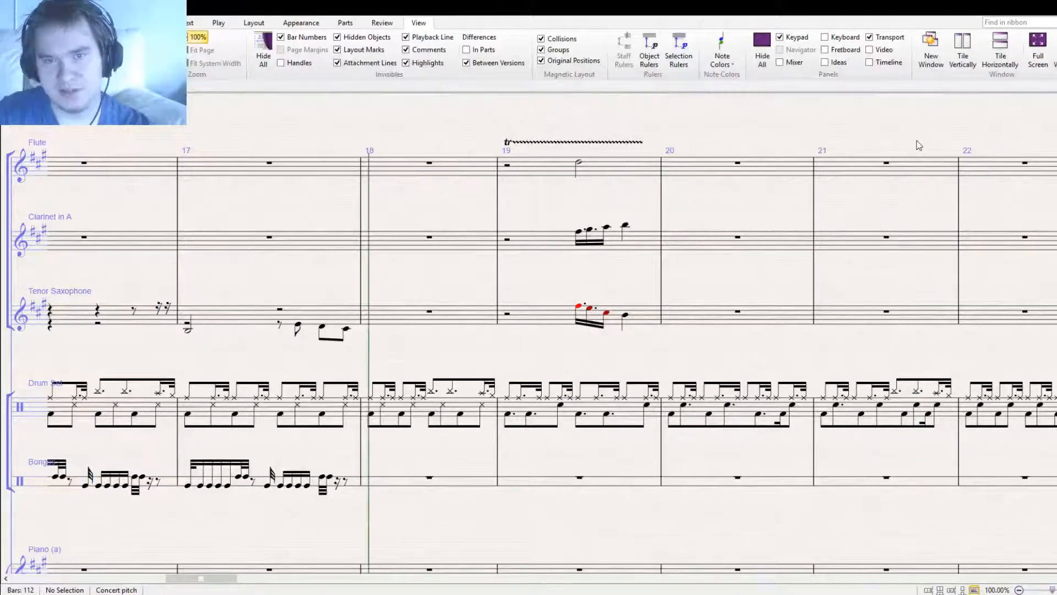
pyautogui.press('space')
pyautogui.scroll(-1, 706, 318)
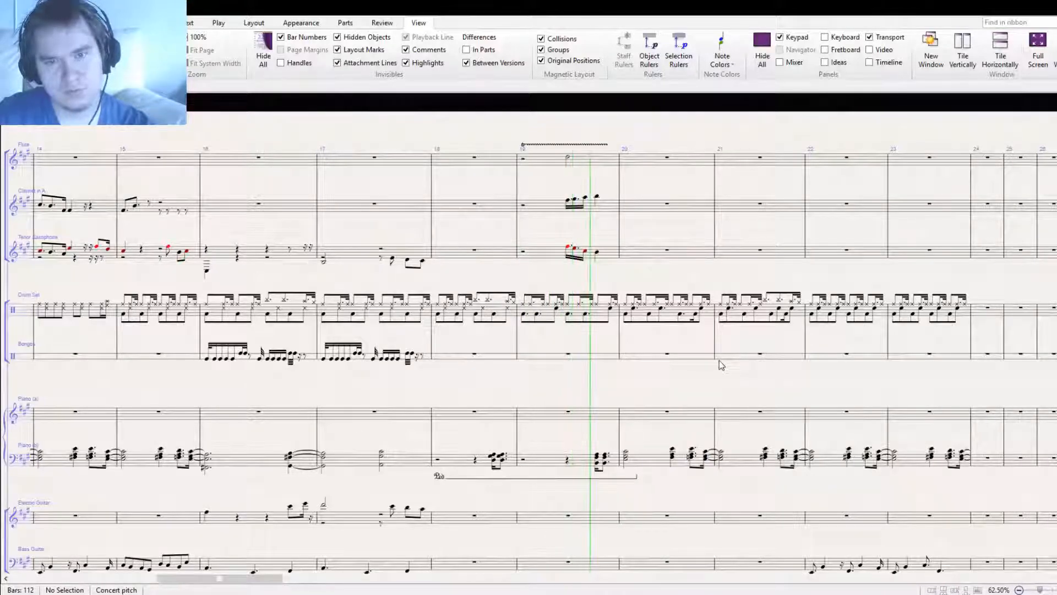
pyautogui.moveTo(745, 387); pyautogui.dragTo(526, 285)
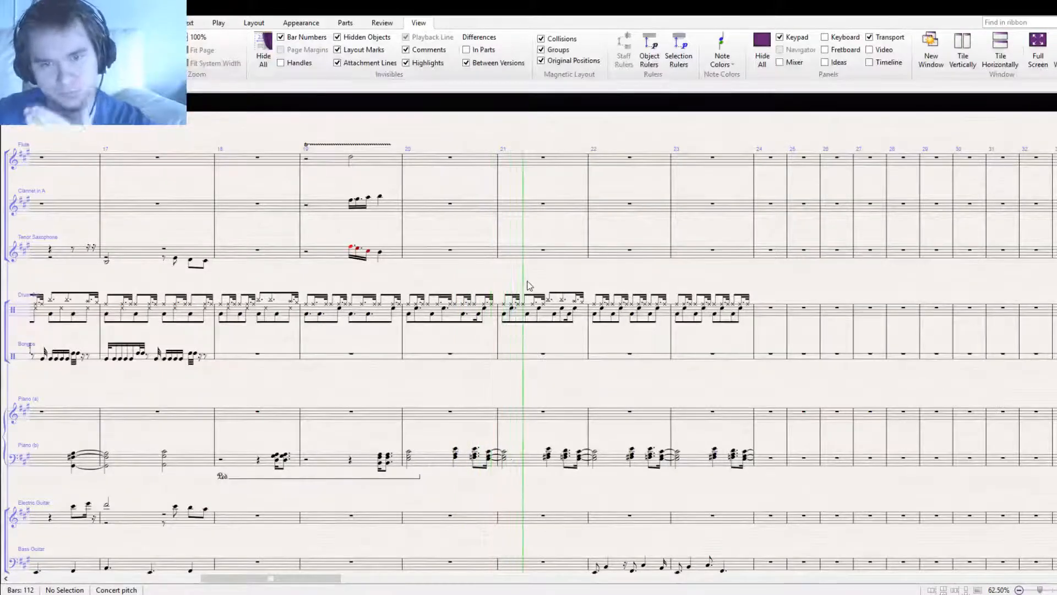
# Stop playback and copy the piano left-hand chords from beats 3–4 of bar 20 to the start of bar 24
pyautogui.press('space')
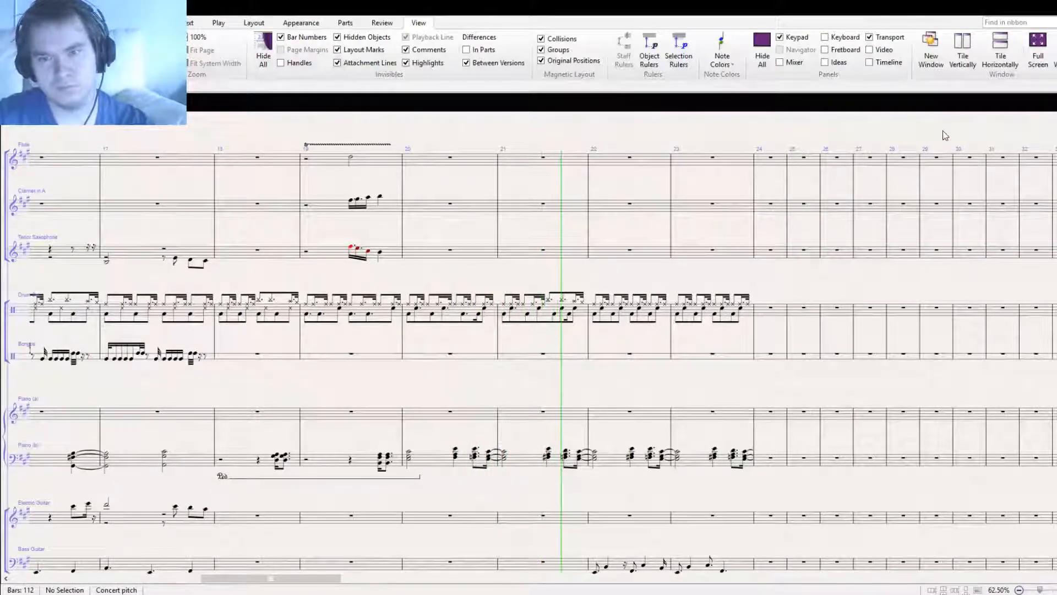
pyautogui.scroll(2, 503, 436)
pyautogui.scroll(-3, 503, 437)
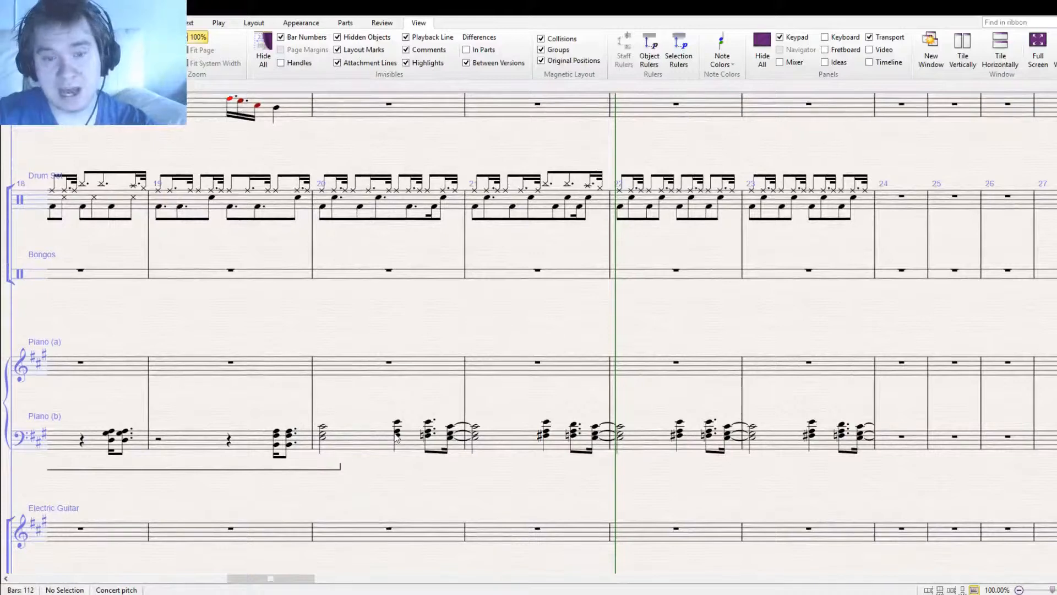
pyautogui.click(397, 437)
pyautogui.doubleClick(398, 435)
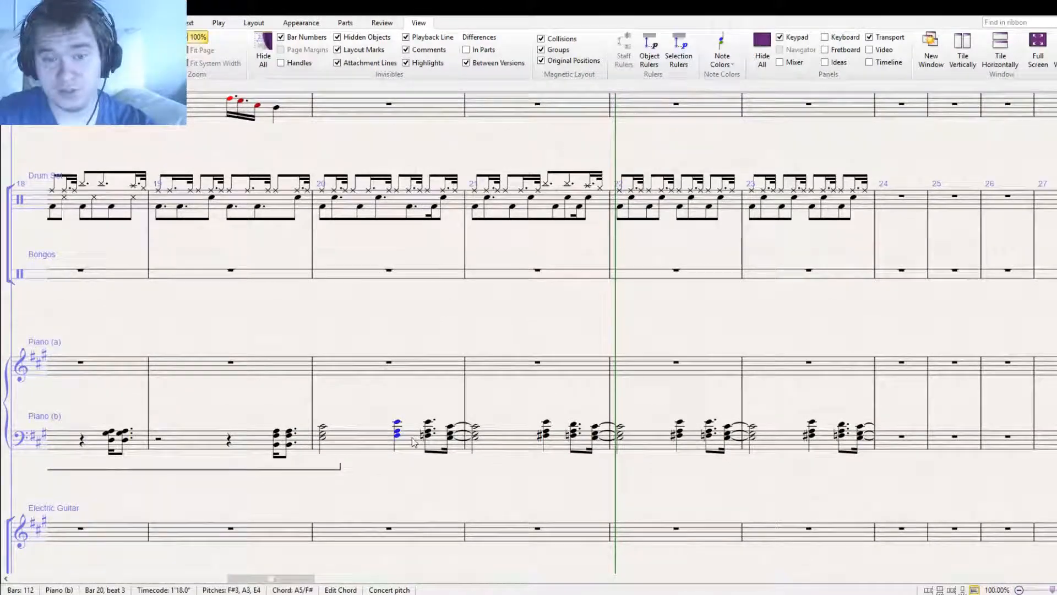
pyautogui.keyDown('shift'); pyautogui.click(450, 440); pyautogui.keyUp('shift')
pyautogui.moveTo(884, 406); pyautogui.dragTo(665, 407)
pyautogui.click(683, 438)
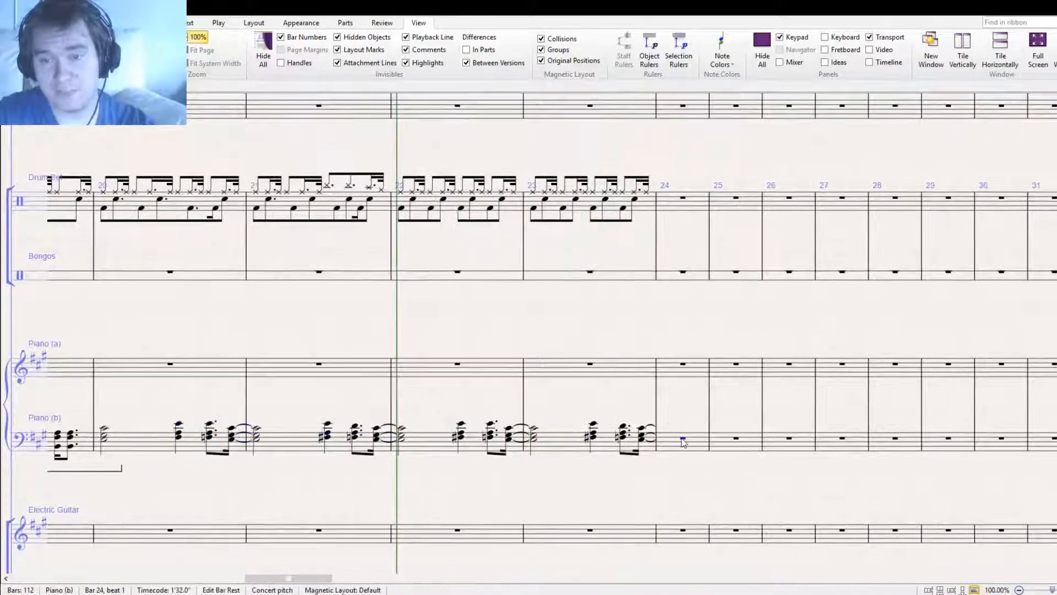
pyautogui.hotkey('ctrl', 'v')
pyautogui.press('Escape')
# Add staccato to the three piano chords at the start of bar 24 and repeat the figure from beat 3
pyautogui.click(668, 435)
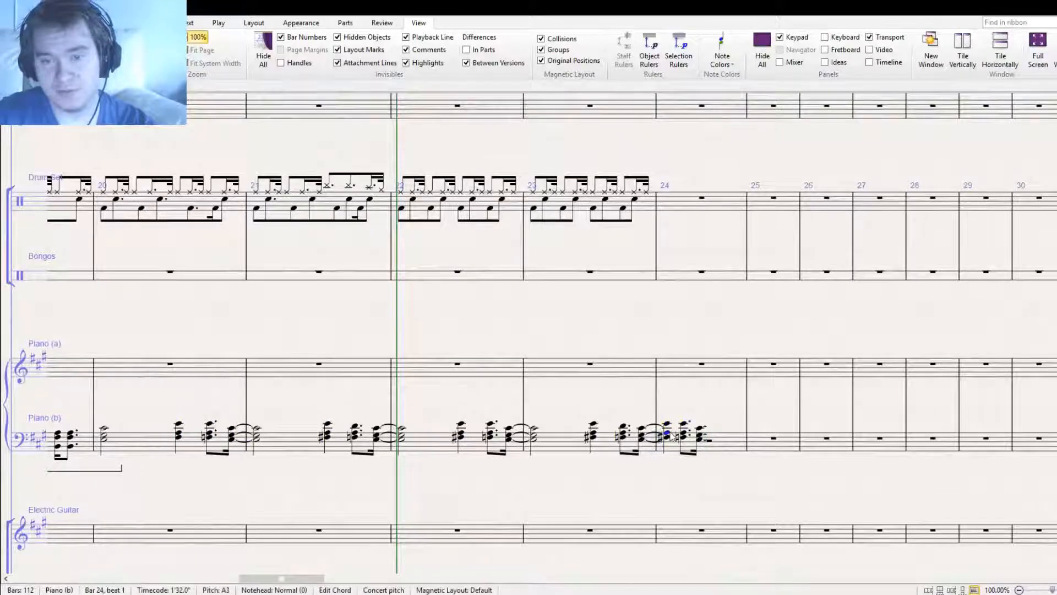
pyautogui.keyDown('shift'); pyautogui.click(701, 440); pyautogui.keyUp('shift')
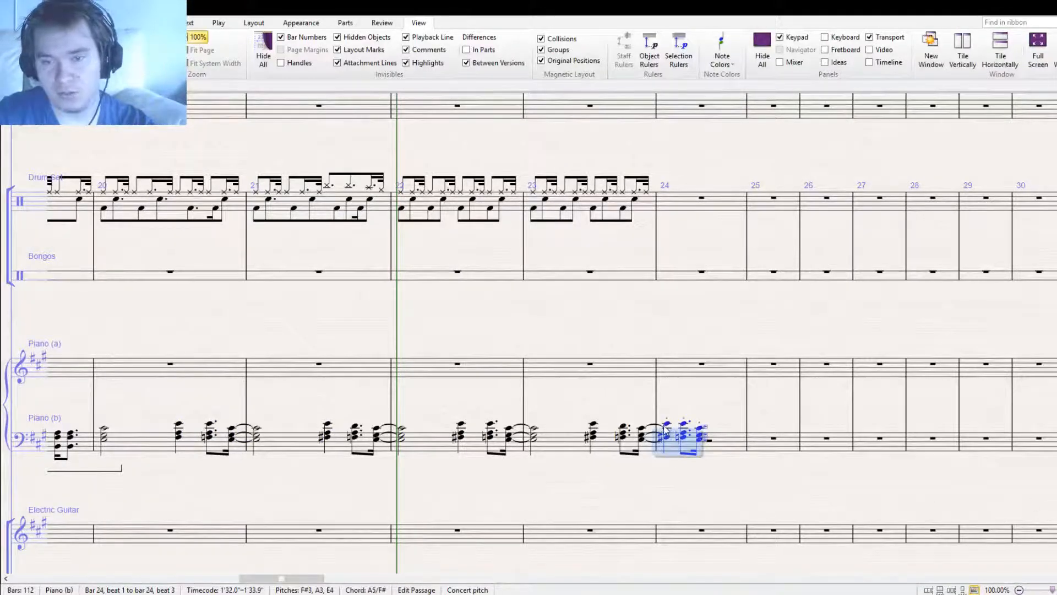
pyautogui.click(710, 440)
pyautogui.hotkey('ctrl', 'v')
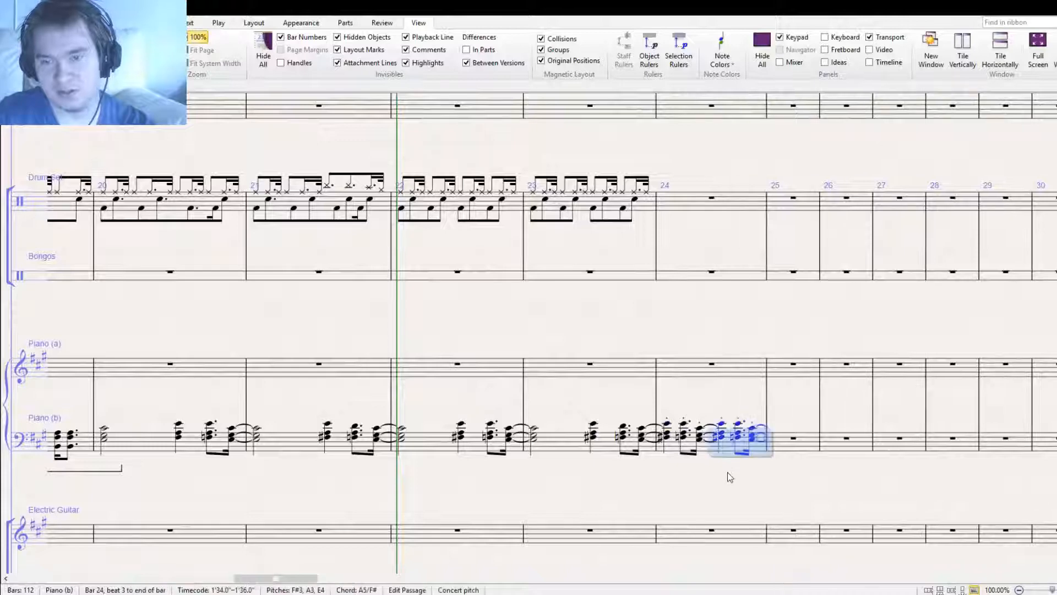
pyautogui.press('Escape')
# Remove the ties from the piano chords in bar 24 and from the last piano chord of bar 23
pyautogui.click(710, 449)
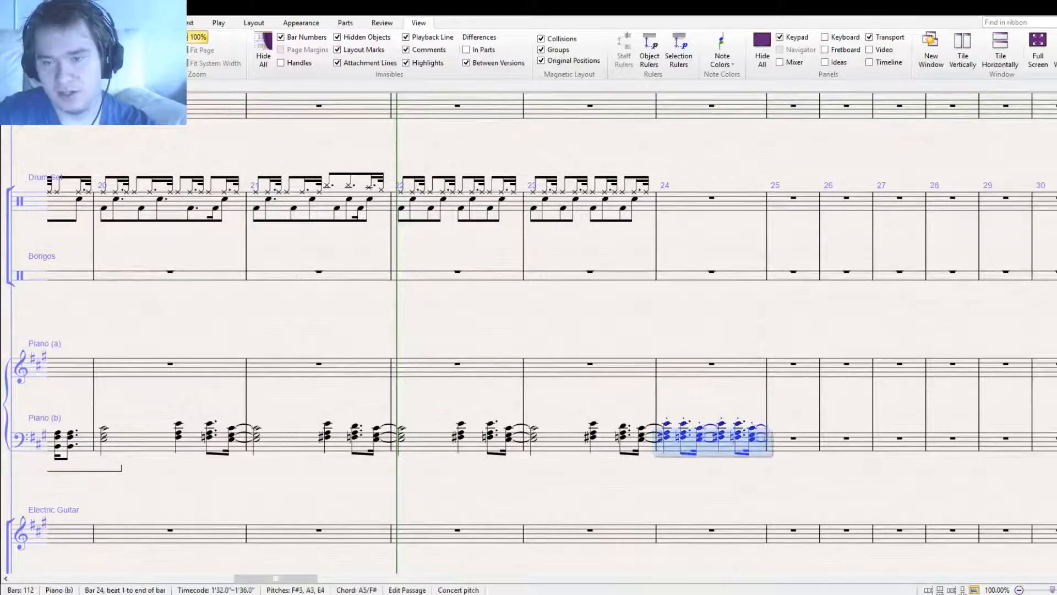
pyautogui.press('KP_Enter')
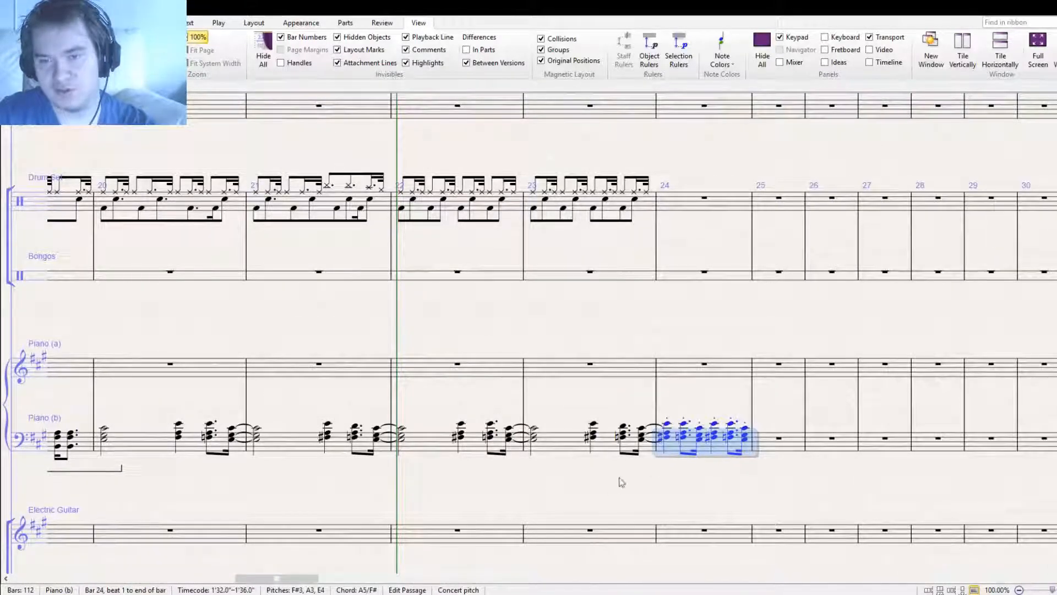
pyautogui.moveTo(622, 483); pyautogui.dragTo(682, 380)
pyautogui.click(710, 330)
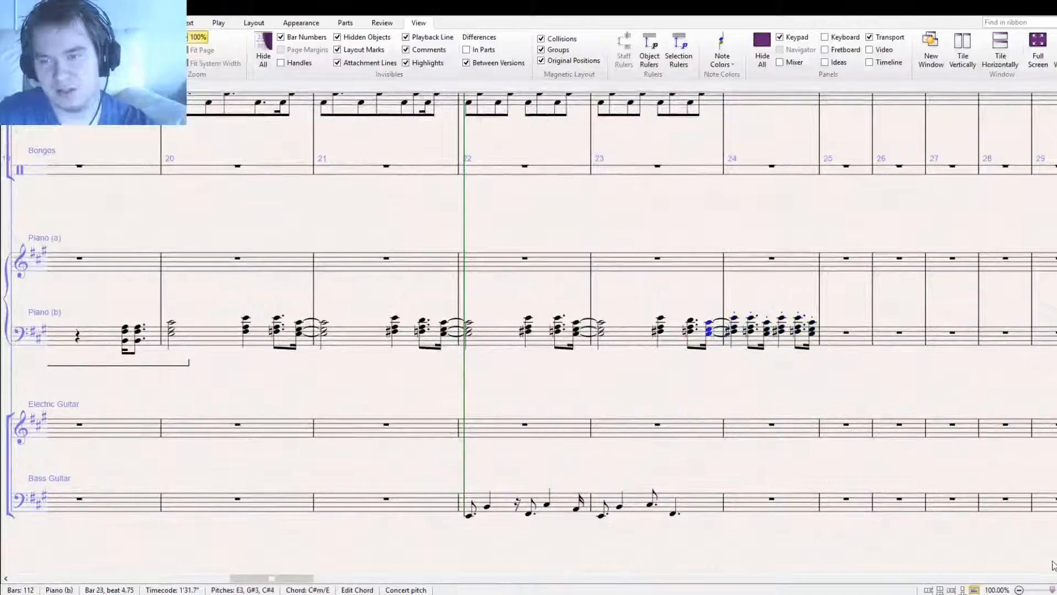
pyautogui.press('KP_Enter')
# Copy the piano's left-hand chords of bar 24 into bar 25
pyautogui.click(791, 346)
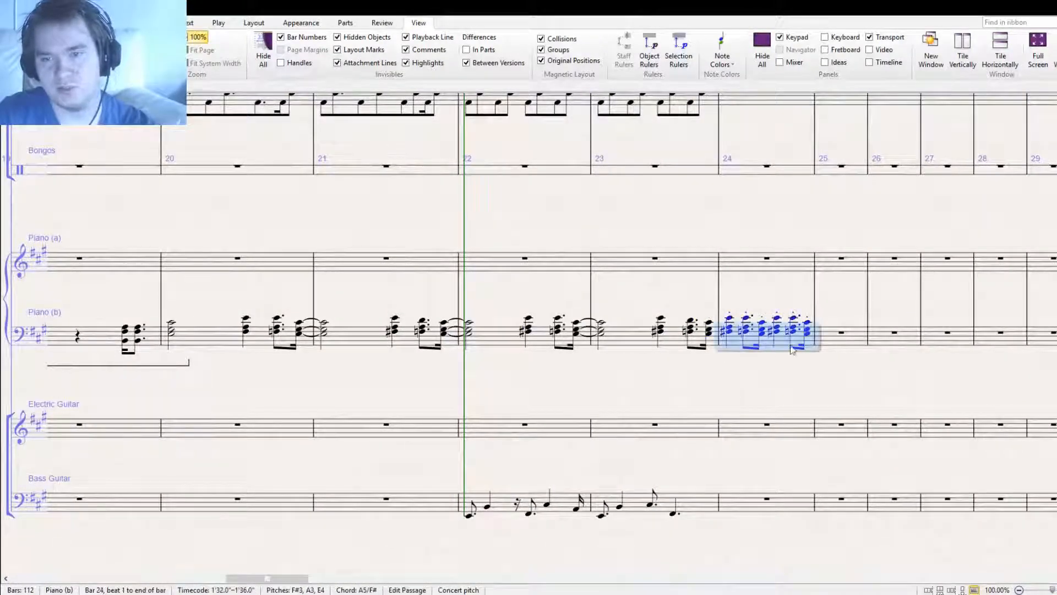
pyautogui.hotkey('ctrl', 'c')
pyautogui.click(837, 342)
pyautogui.hotkey('ctrl', 'v')
# Place an end repeat barline at the end of bar 23 and a start repeat barline at the beginning of bar 4
pyautogui.click(744, 288)
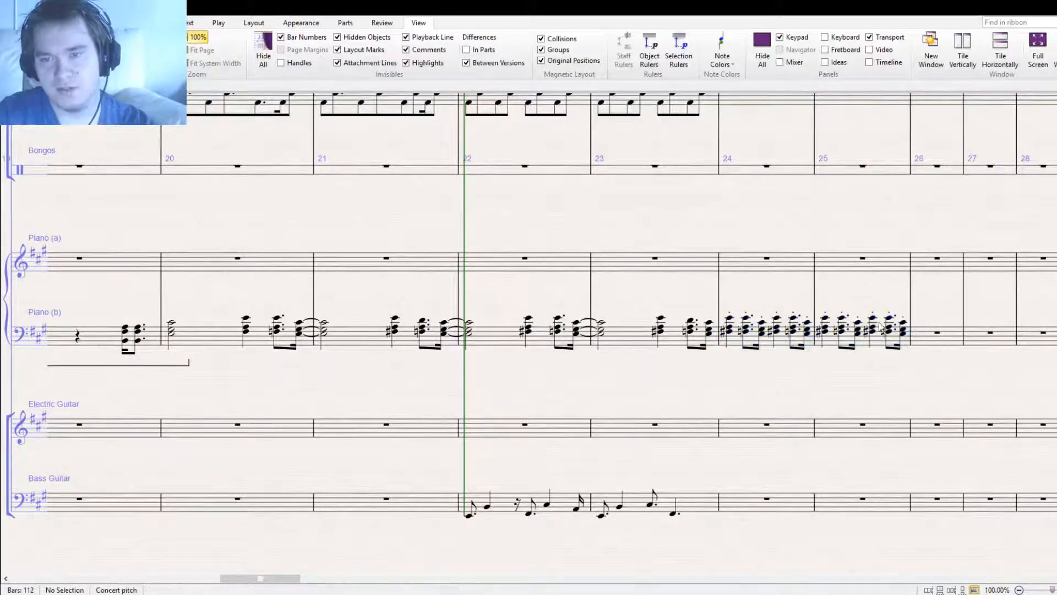
pyautogui.click(719, 259)
pyautogui.hscroll(-15, 515, 229)
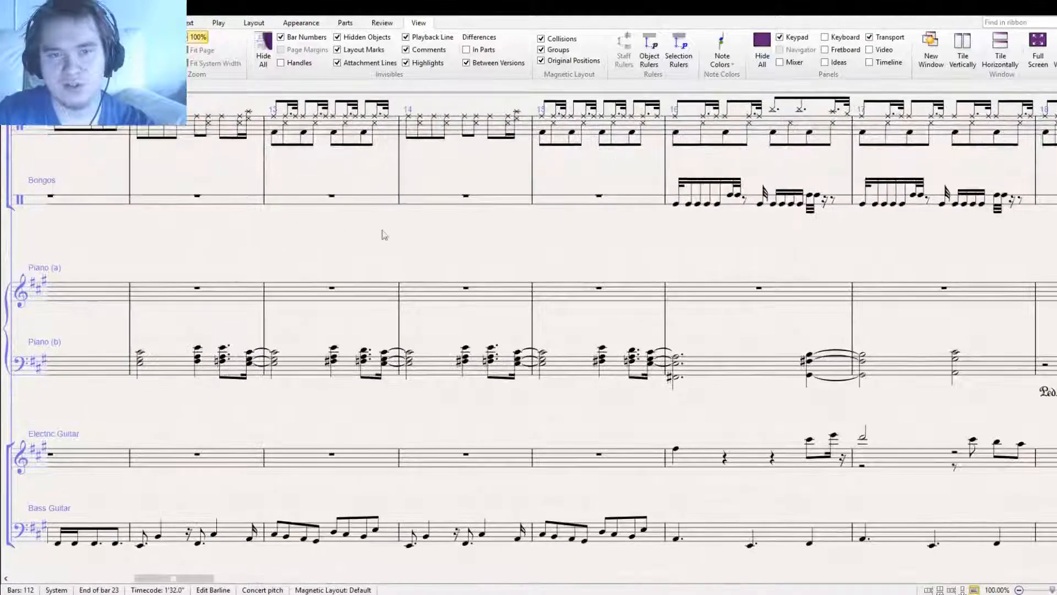
pyautogui.moveTo(452, 252); pyautogui.dragTo(1056, 282)
pyautogui.moveTo(481, 265); pyautogui.dragTo(709, 295)
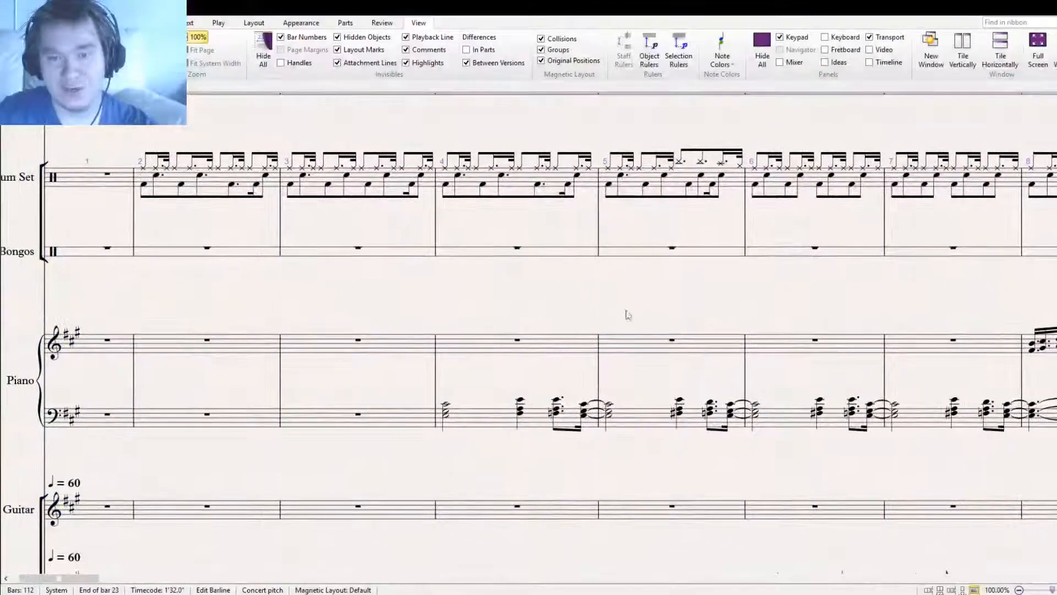
pyautogui.keyDown('alt'); pyautogui.click(457, 262); pyautogui.keyUp('alt')
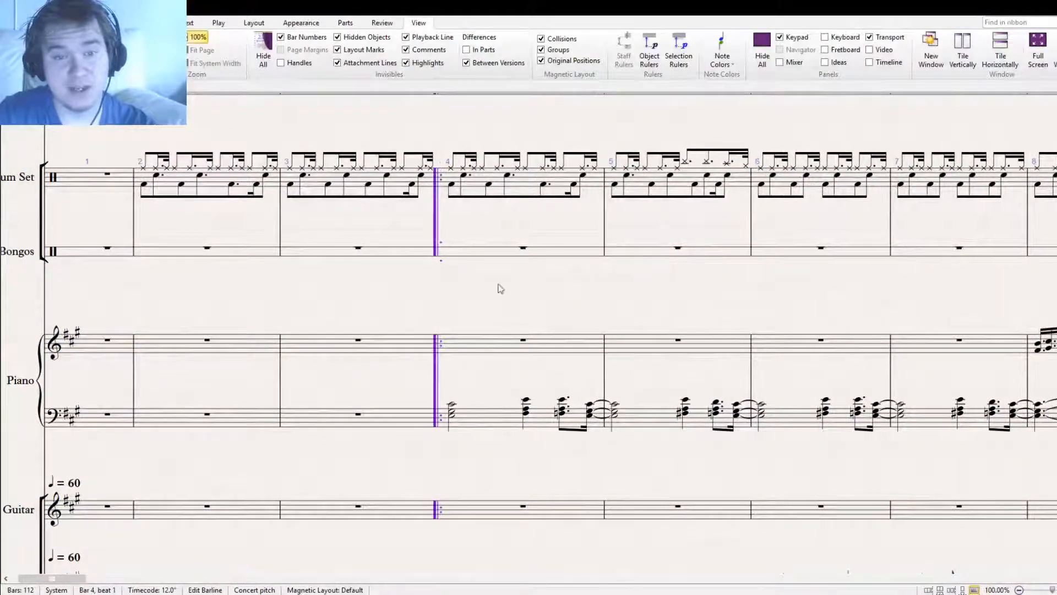
# Play back the score around bars 21–24 to check the repeat and the piano chords that follow it
pyautogui.moveTo(818, 307); pyautogui.dragTo(431, 291)
pyautogui.click(730, 321)
pyautogui.moveTo(749, 301); pyautogui.dragTo(274, 296)
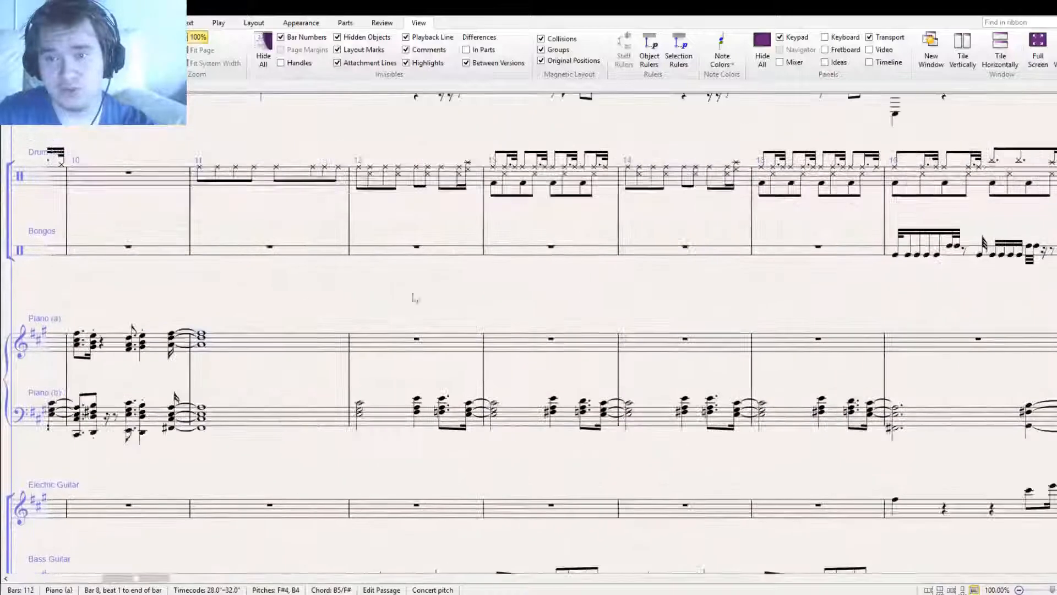
pyautogui.moveTo(604, 294); pyautogui.dragTo(209, 284)
pyautogui.moveTo(747, 316); pyautogui.dragTo(270, 293)
pyautogui.moveTo(645, 236); pyautogui.dragTo(365, 220)
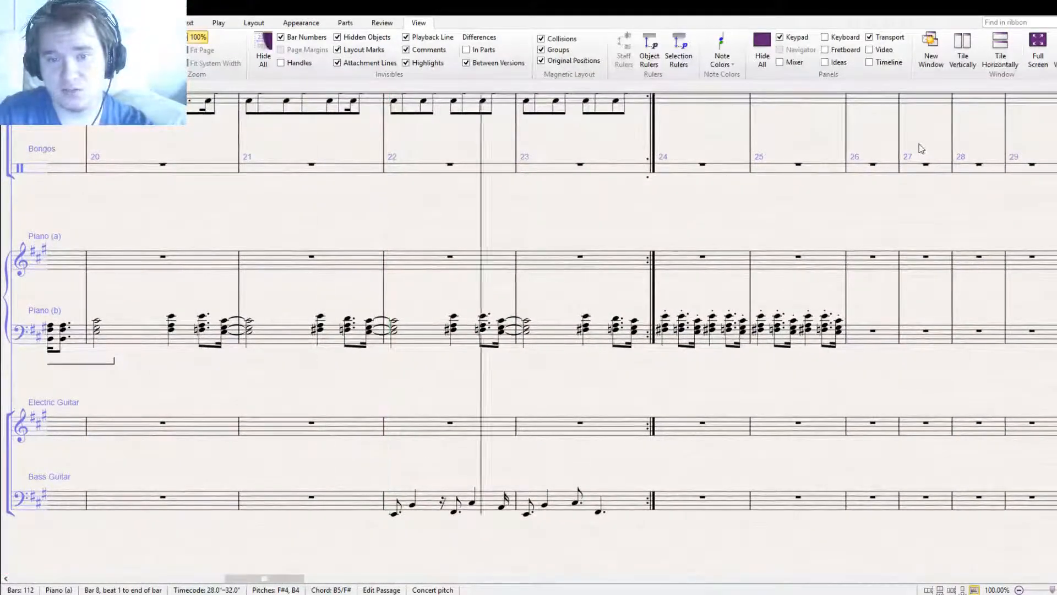
pyautogui.press('space')
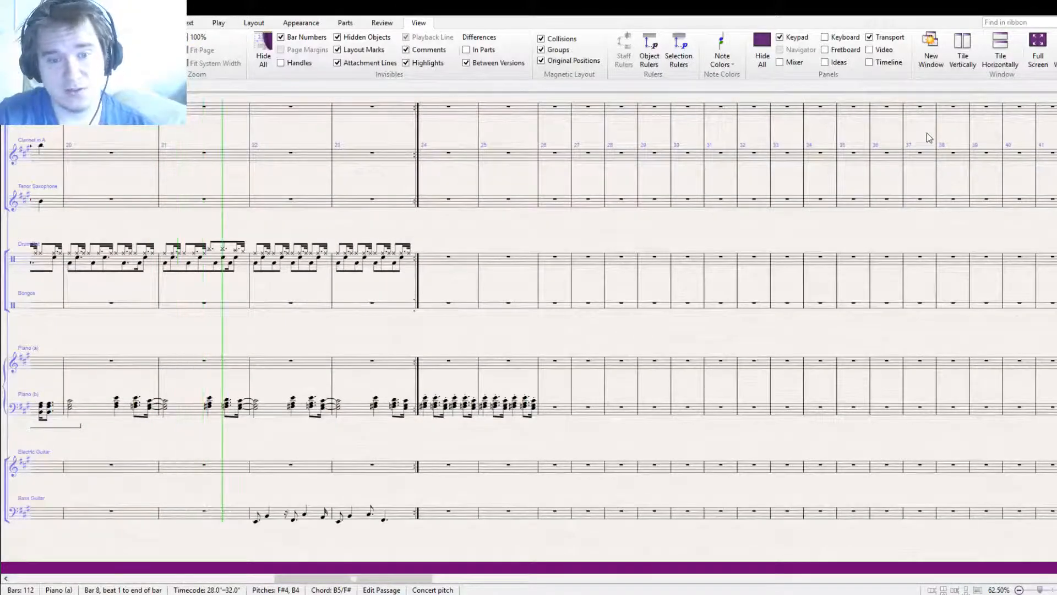
pyautogui.press('space')
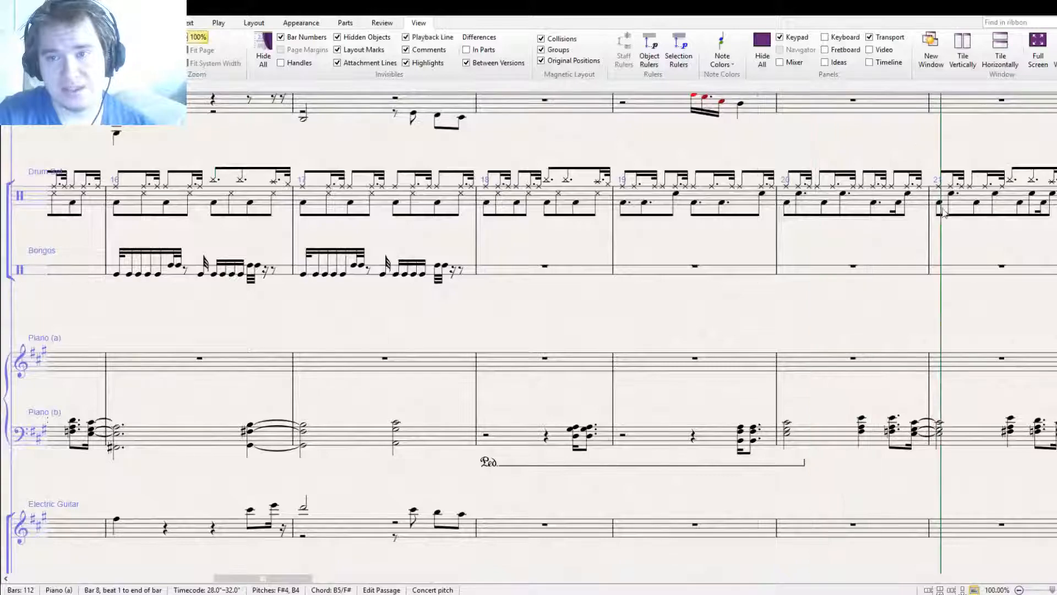
pyautogui.moveTo(971, 326); pyautogui.dragTo(583, 301)
pyautogui.press('Escape')
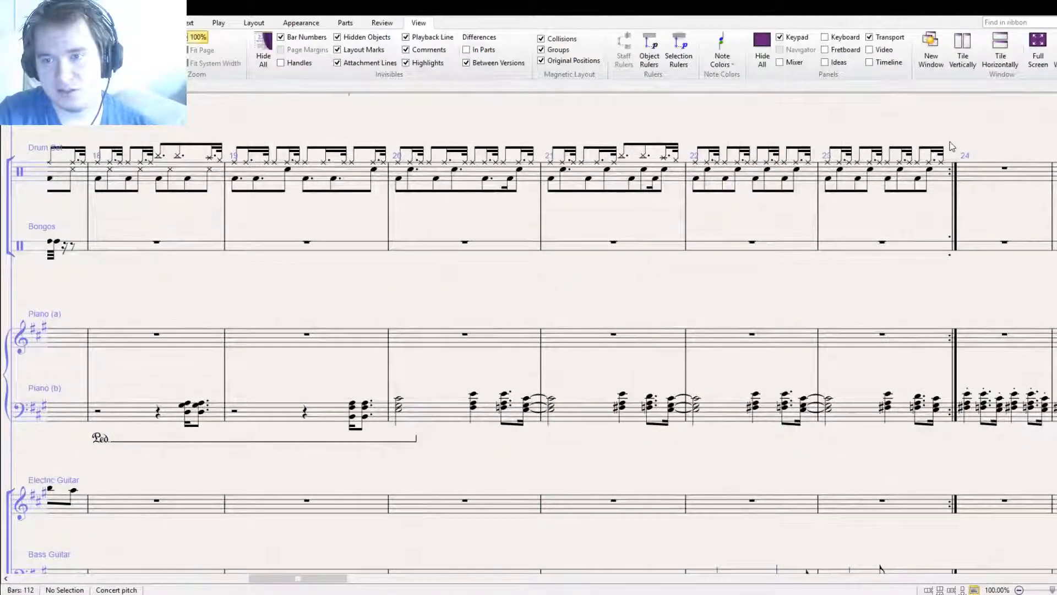
pyautogui.press('space')
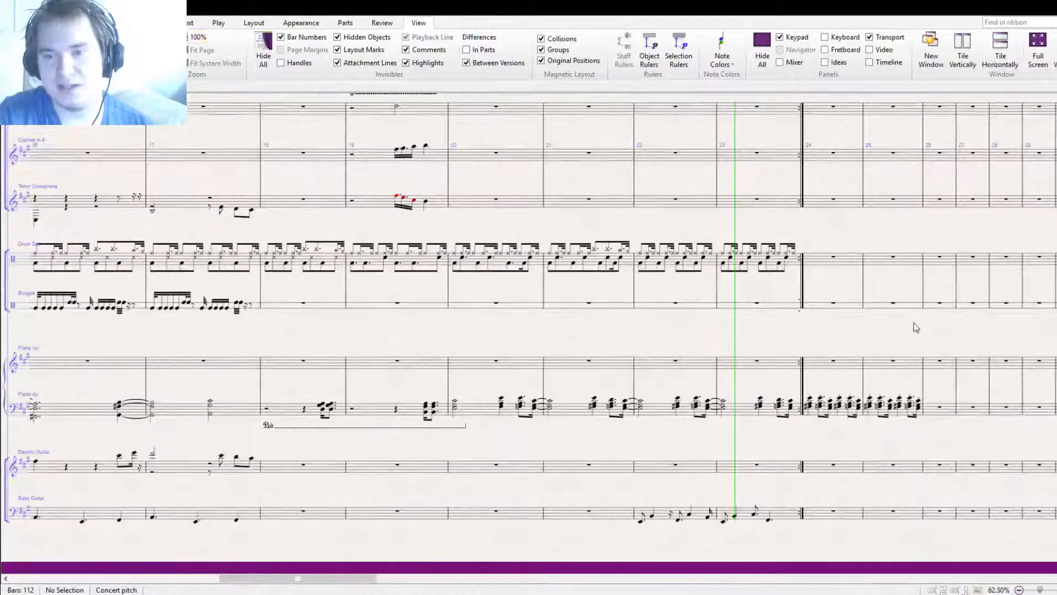
pyautogui.moveTo(914, 328); pyautogui.dragTo(643, 337)
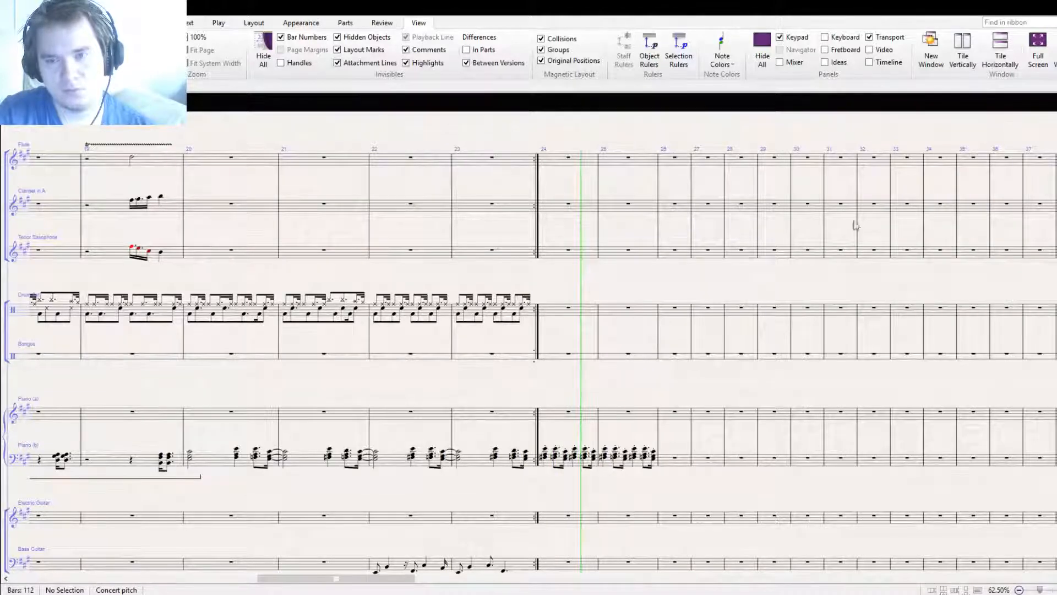
# Delete the piano's left-hand chords from beat 3 of bar 24 to the end of bar 25
pyautogui.hotkey('ctrl', '=')
pyautogui.click(591, 516)
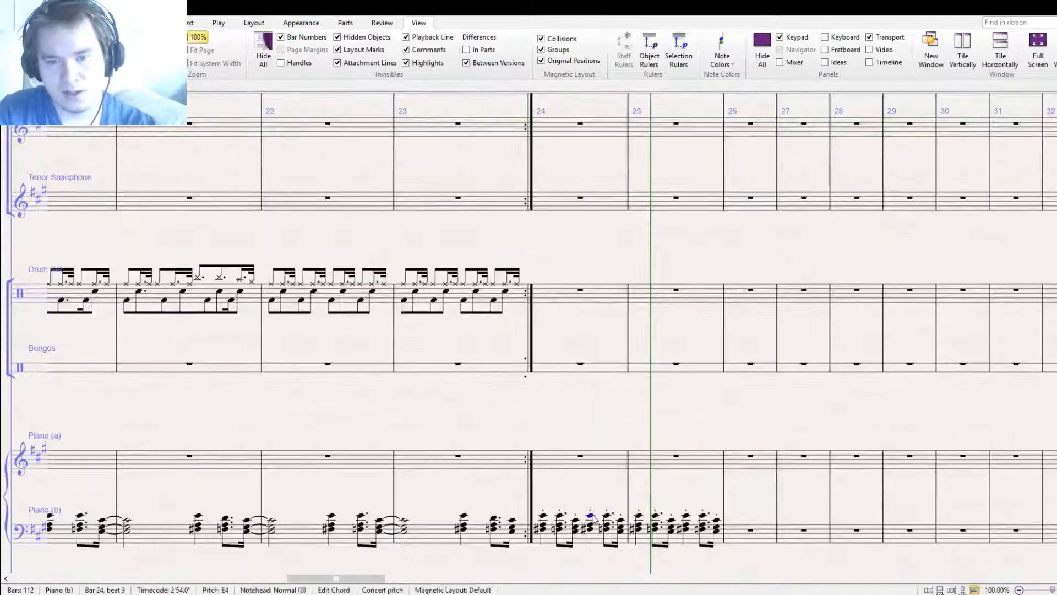
pyautogui.keyDown('shift'); pyautogui.click(716, 533); pyautogui.keyUp('shift')
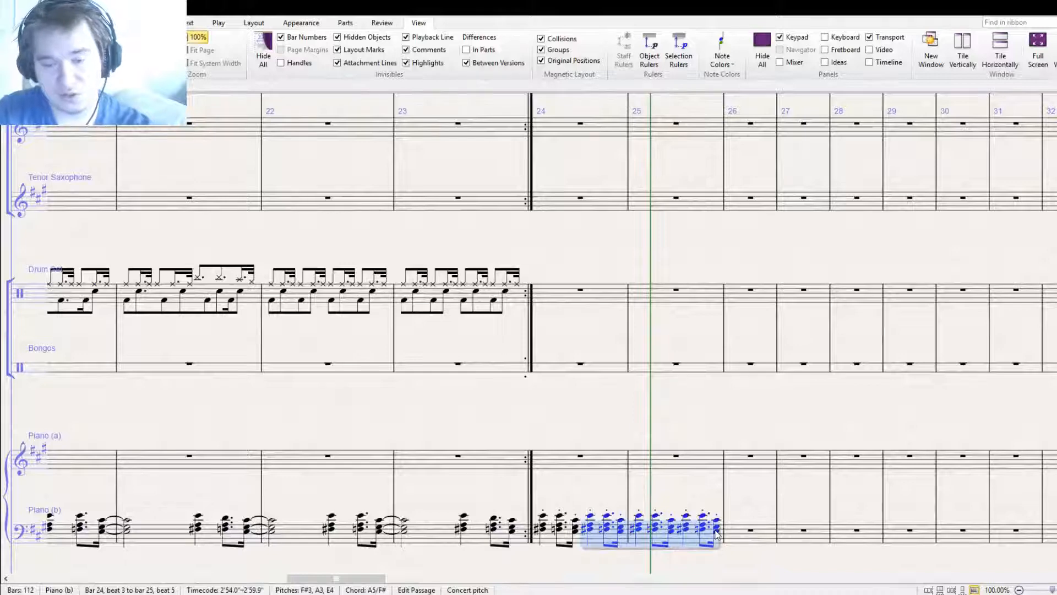
pyautogui.press('Delete')
# Lengthen the third piano chord in bar 24 to a half note
pyautogui.moveTo(593, 508); pyautogui.dragTo(595, 461)
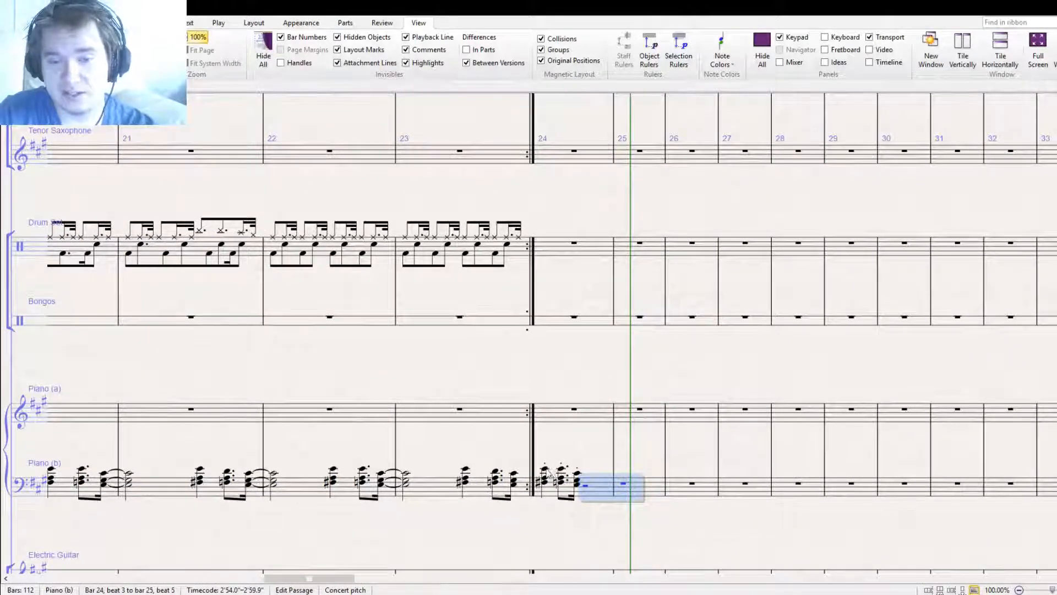
pyautogui.click(562, 474)
pyautogui.click(578, 480)
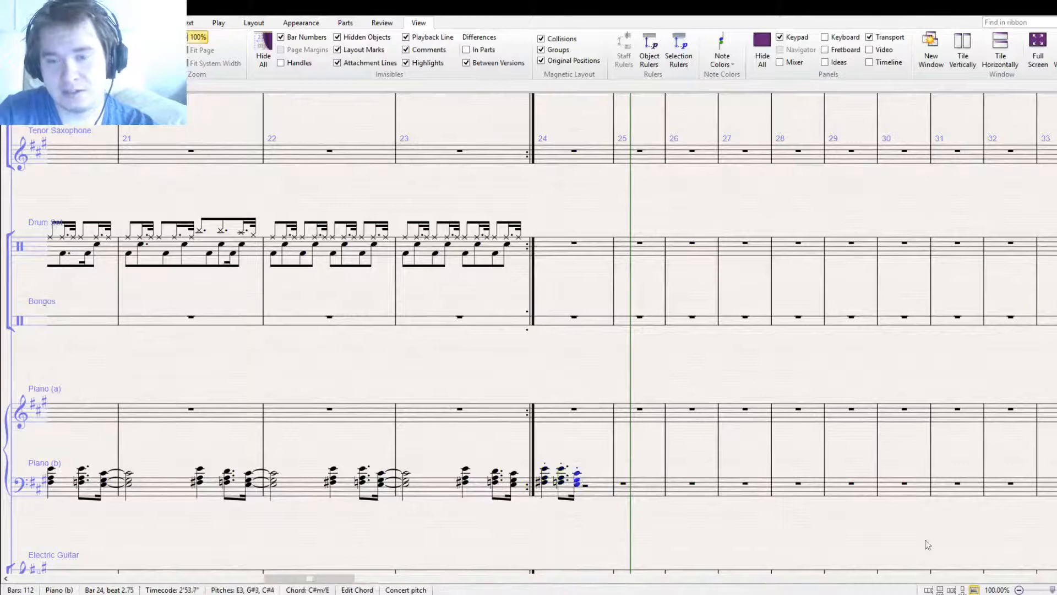
pyautogui.click(1043, 552)
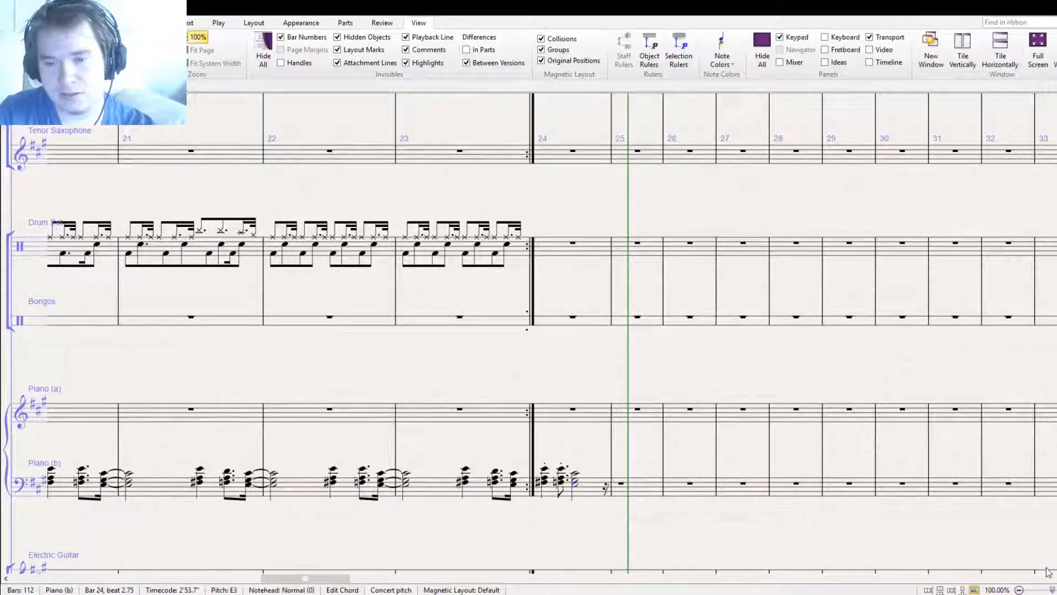
pyautogui.click(567, 358)
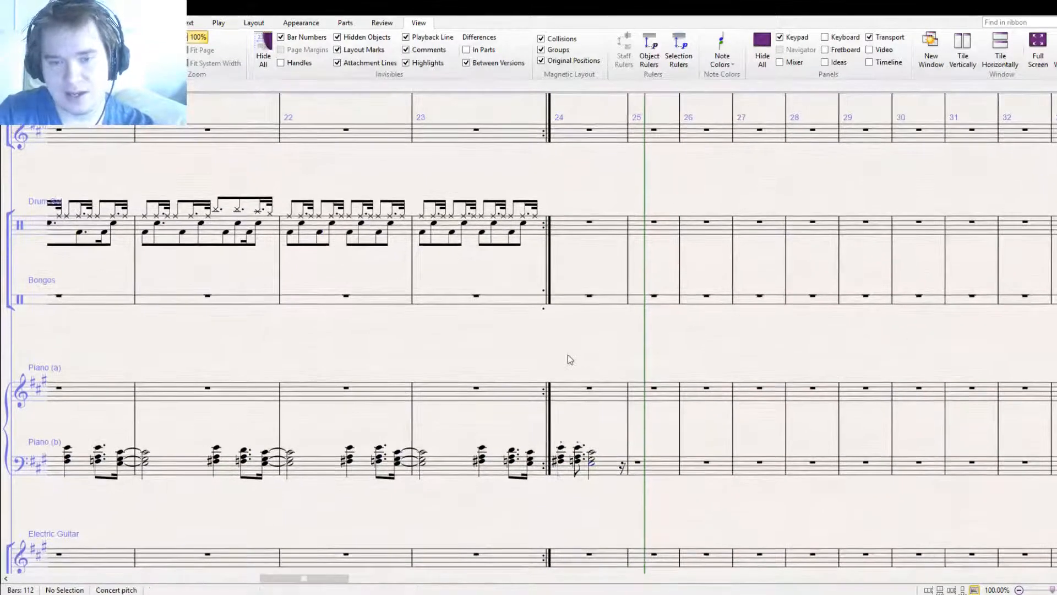
# Add a rit. tempo line across bar 24
pyautogui.hotkey('alt', 'o')
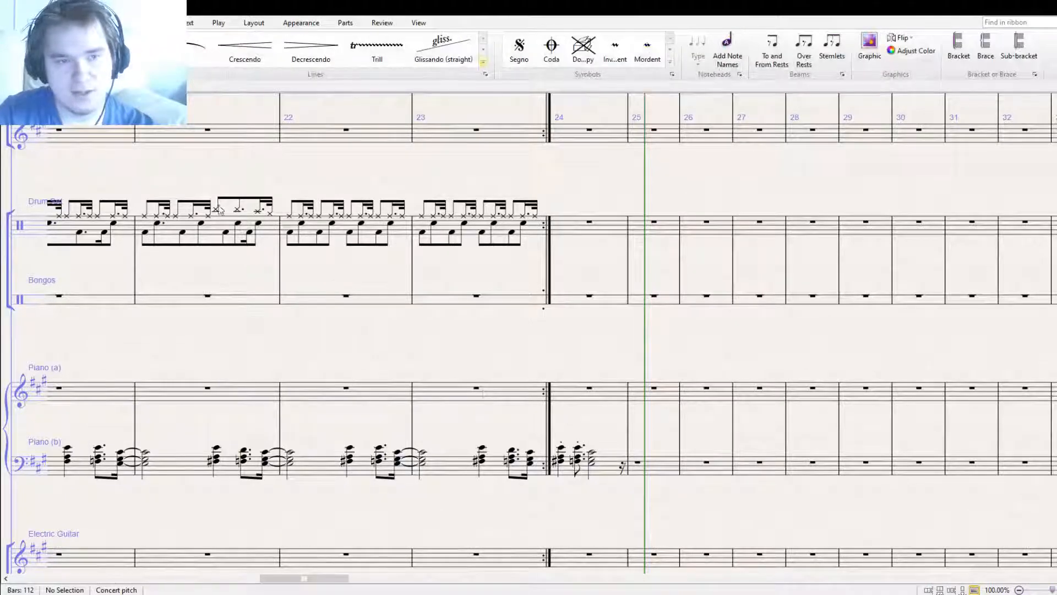
pyautogui.click(172, 174)
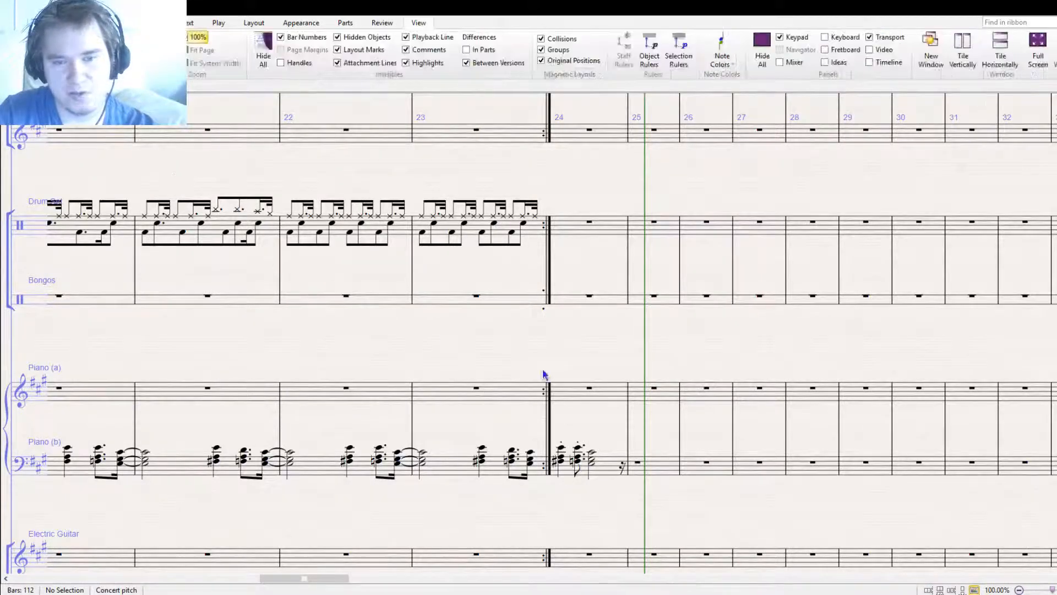
pyautogui.click(573, 367)
pyautogui.click(952, 185)
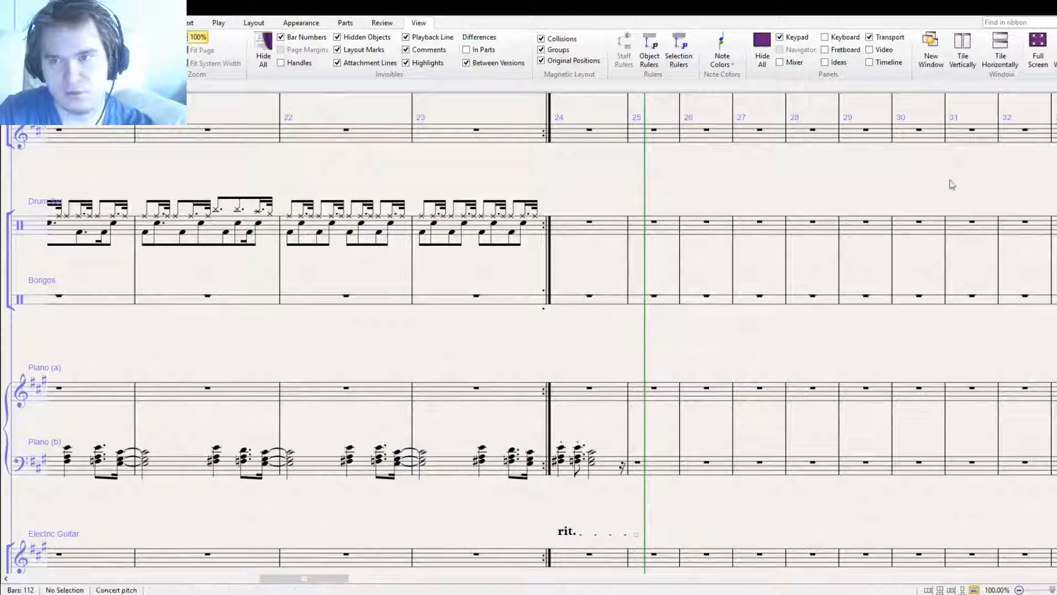
# Play back from the end of bar 23 through bar 24 to check the ritardando on the closing chords
pyautogui.press('space')
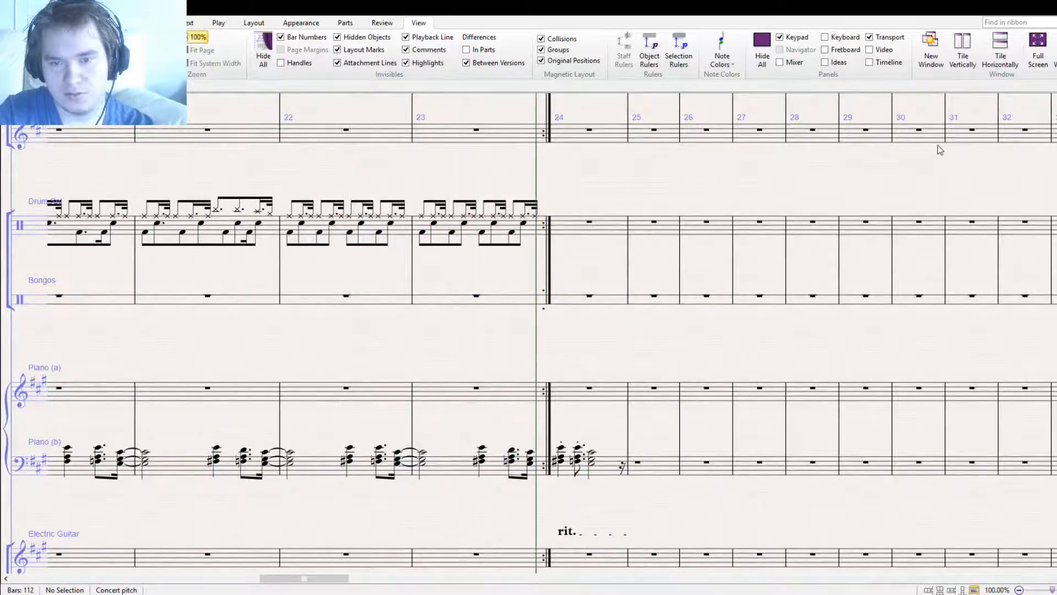
pyautogui.scroll(-2, 923, 131)
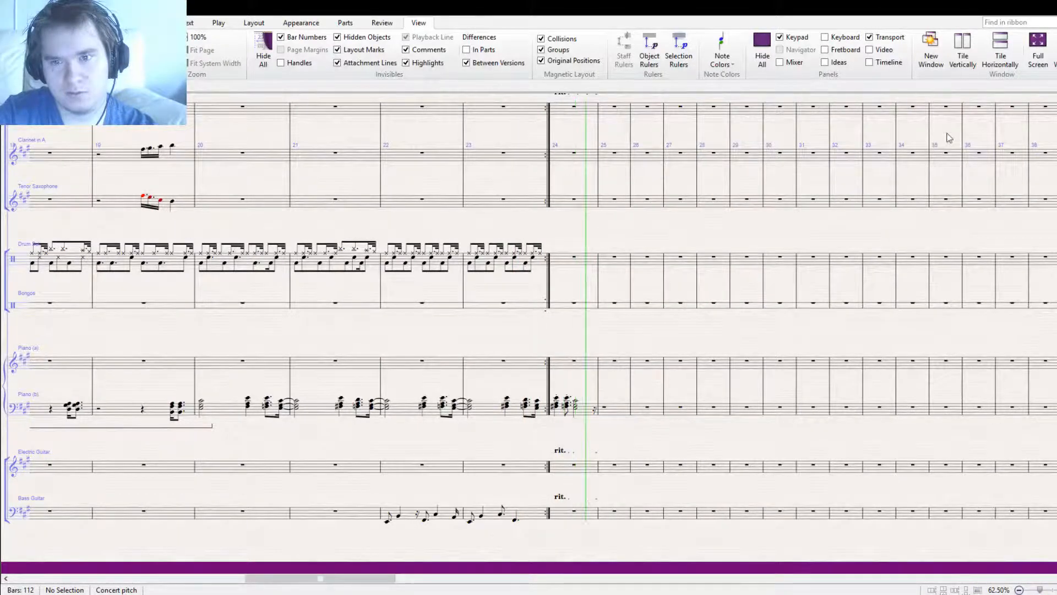
pyautogui.press('space')
# Try starting the rit. line at the end of bar 23 and play back the closing chords with it
pyautogui.doubleClick(589, 444)
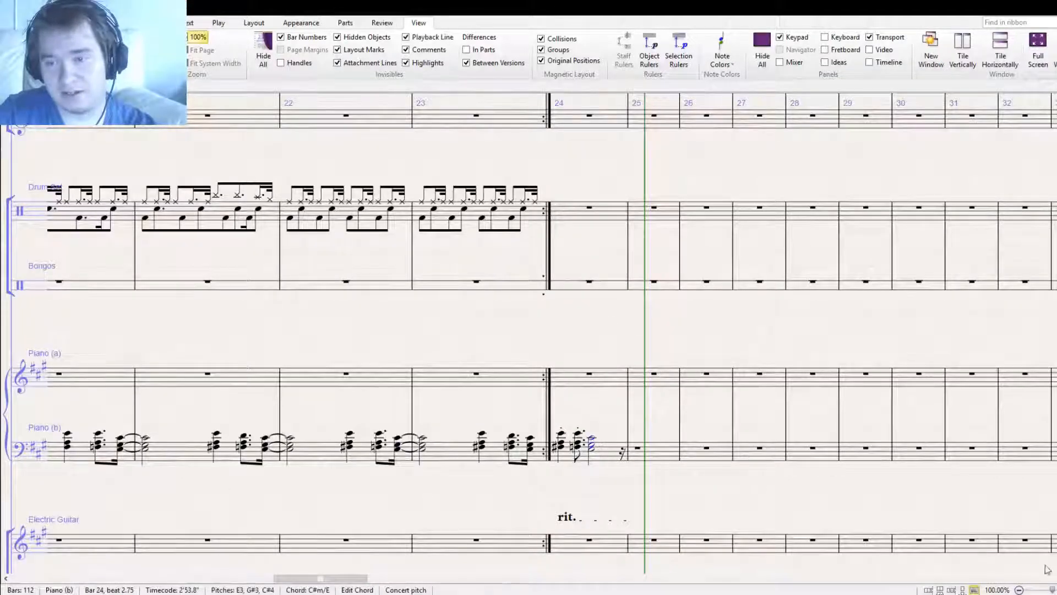
pyautogui.scroll(-3, 658, 511)
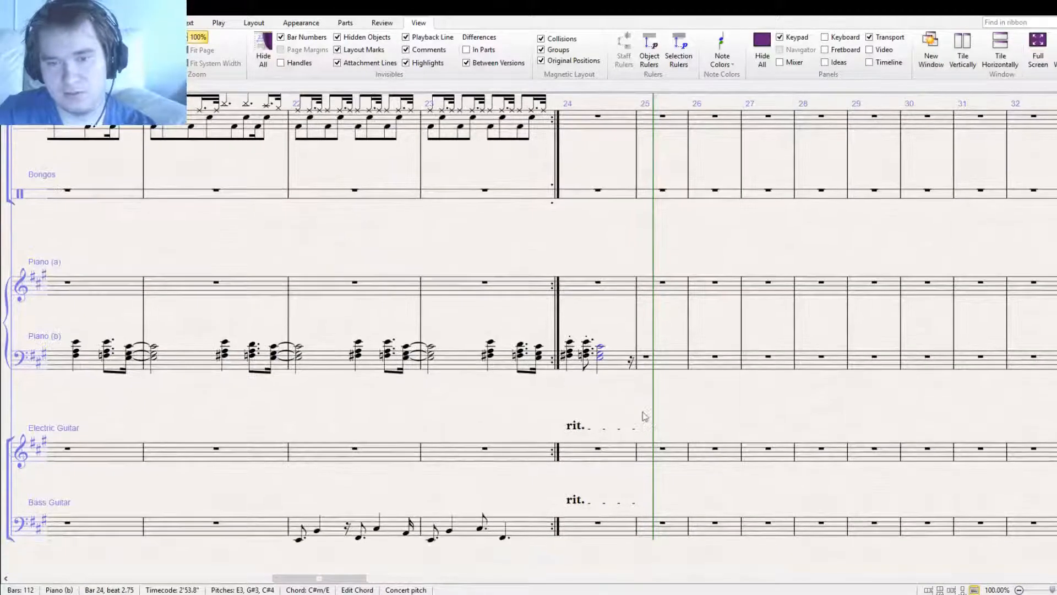
pyautogui.click(642, 416)
pyautogui.click(561, 426)
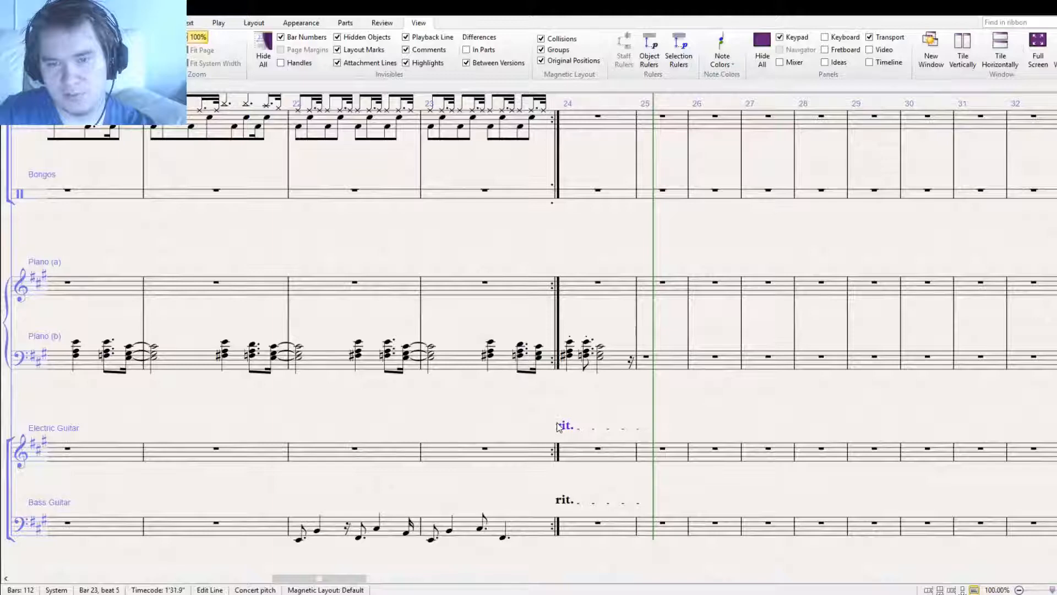
pyautogui.press('Escape')
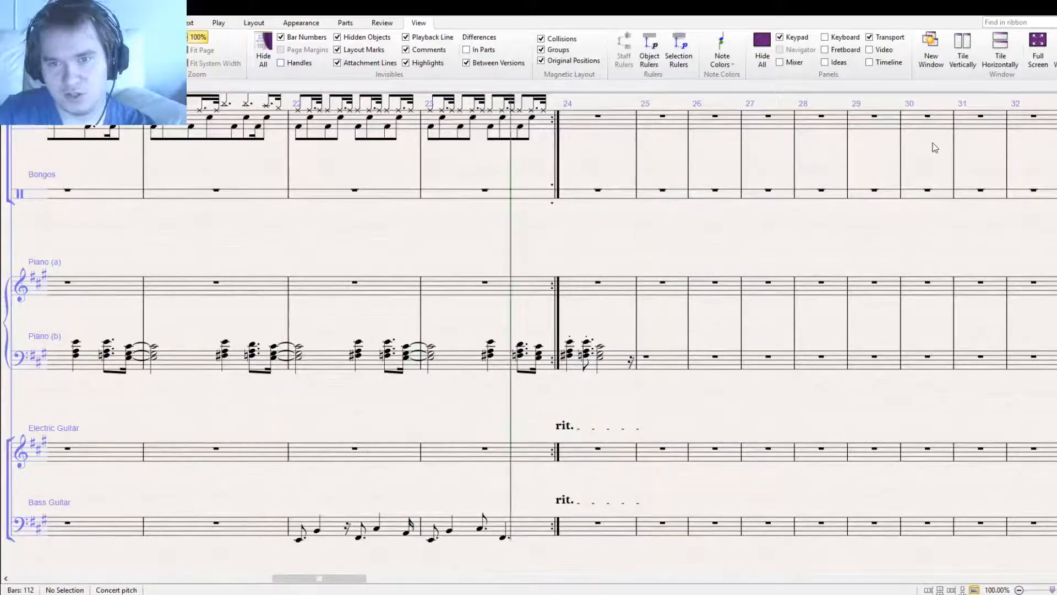
pyautogui.press('space')
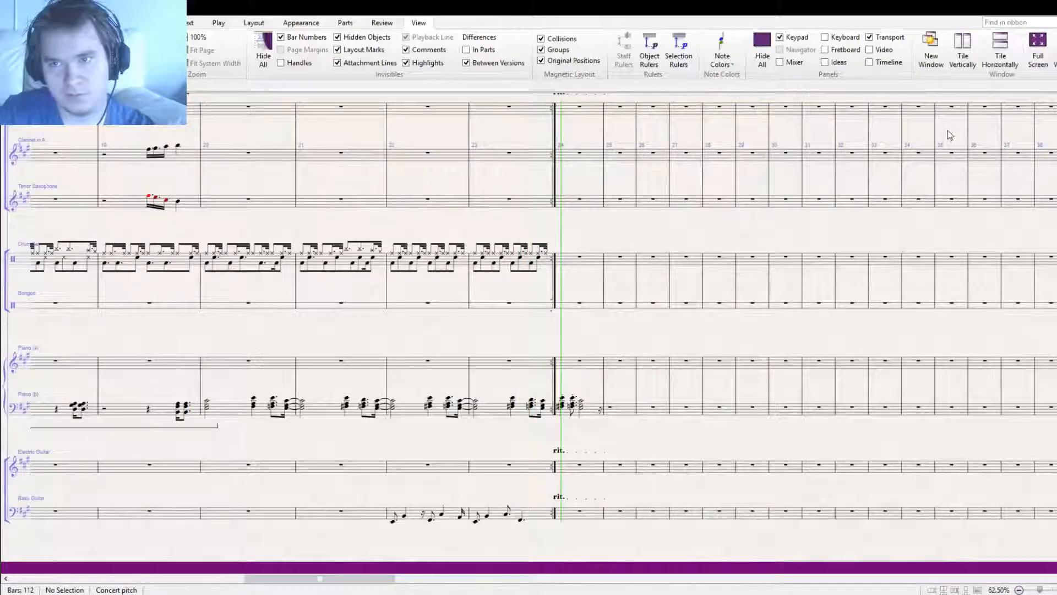
pyautogui.press('space')
# Move the start of the rit. line to beat 1 of bar 24 and play back from bar 23
pyautogui.click(569, 522)
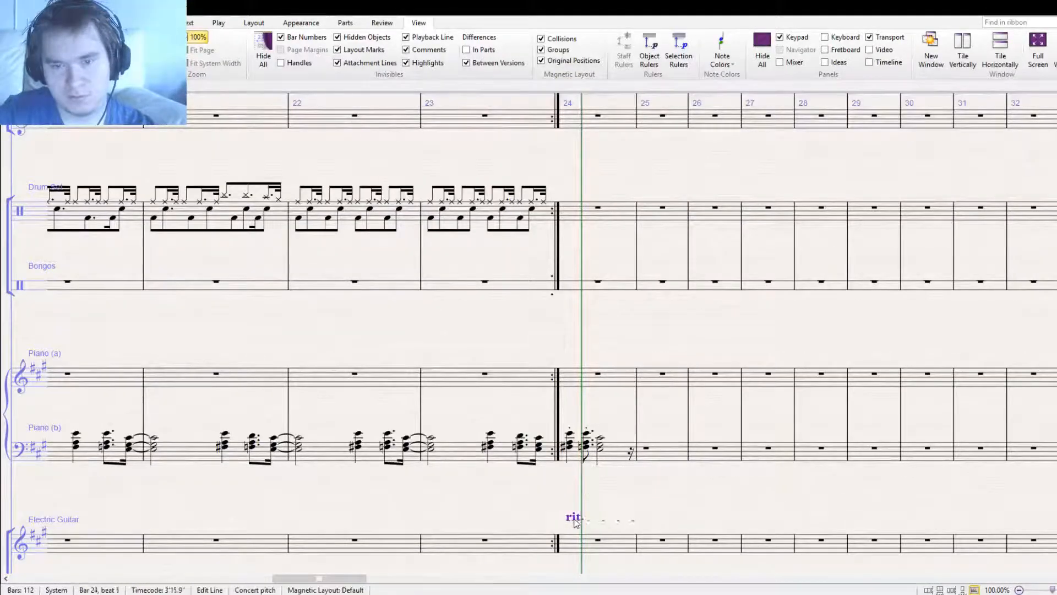
pyautogui.moveTo(575, 522)
pyautogui.mouseDown()
pyautogui.moveTo(588, 522)
pyautogui.moveTo(579, 521)
pyautogui.mouseUp()
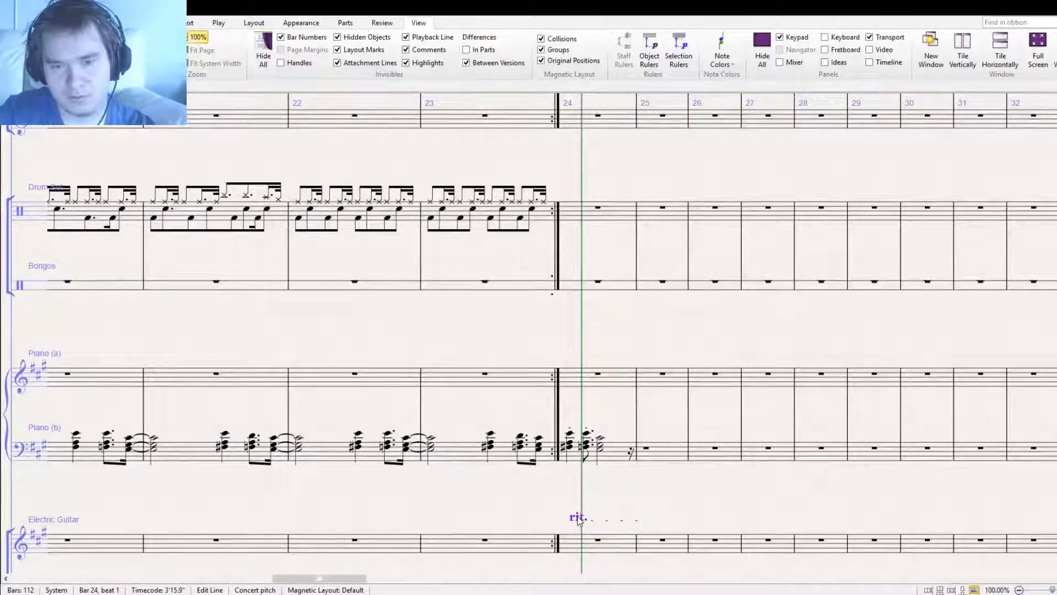
pyautogui.click(607, 499)
pyautogui.press('[')
pyautogui.press('[')
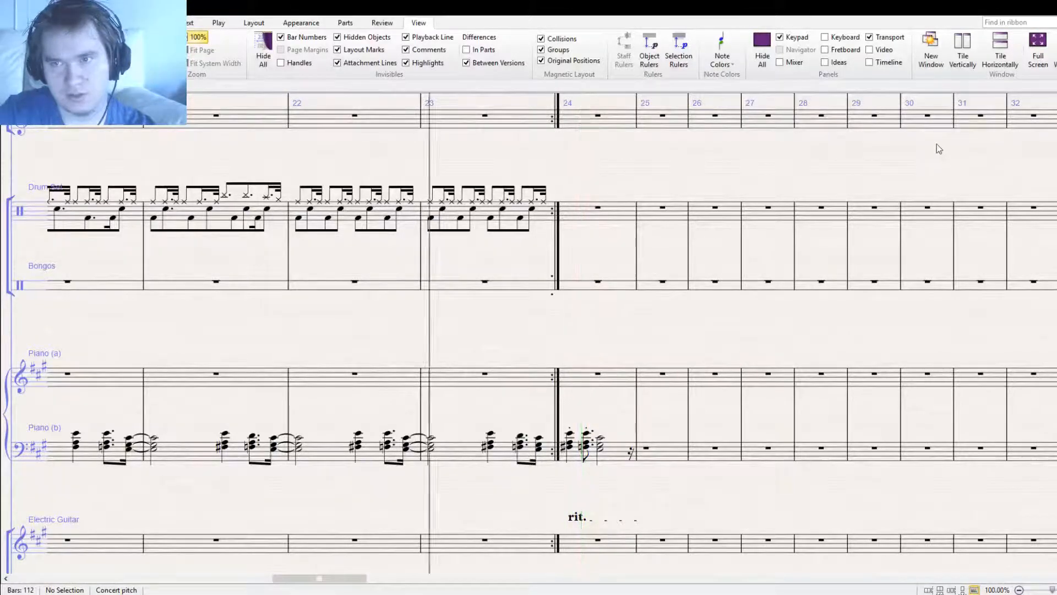
pyautogui.press('space')
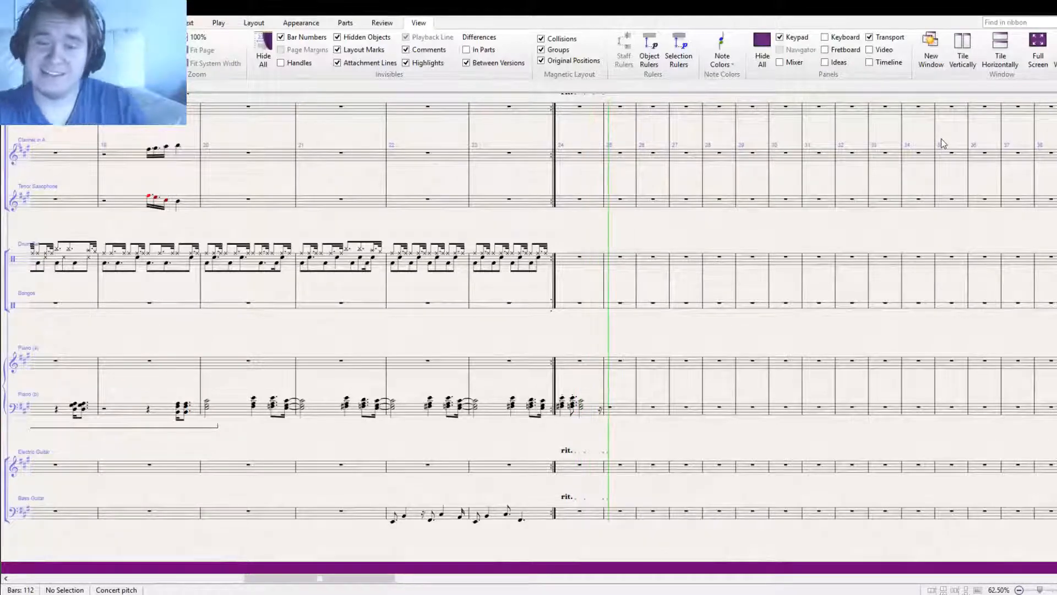
# Add a pedal line to the piano's left hand from beat 1 of bar 24 into bar 25, placed above the staff
pyautogui.scroll(2, 551, 339)
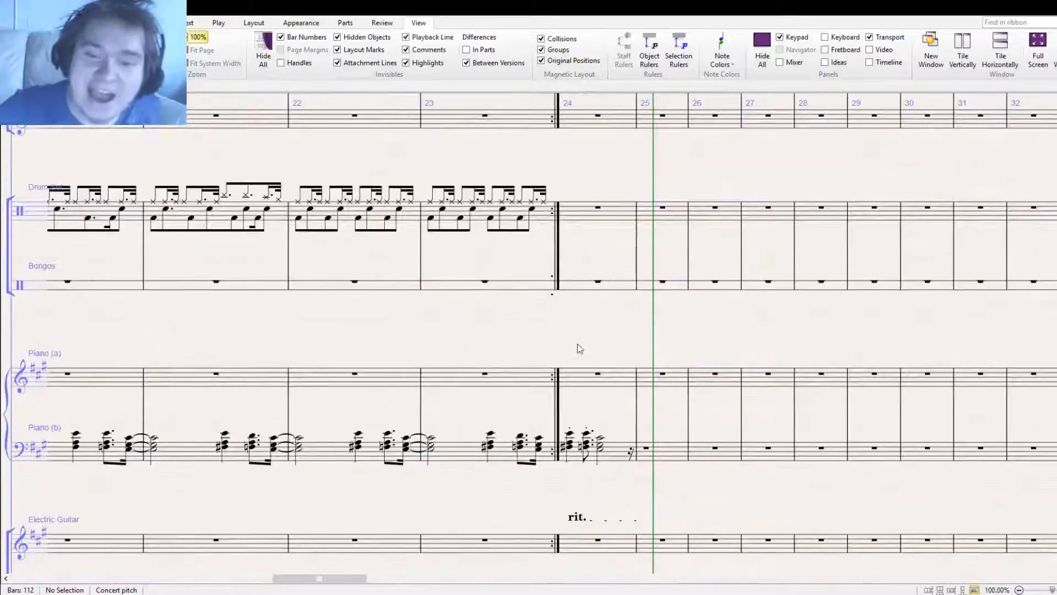
pyautogui.press('l')
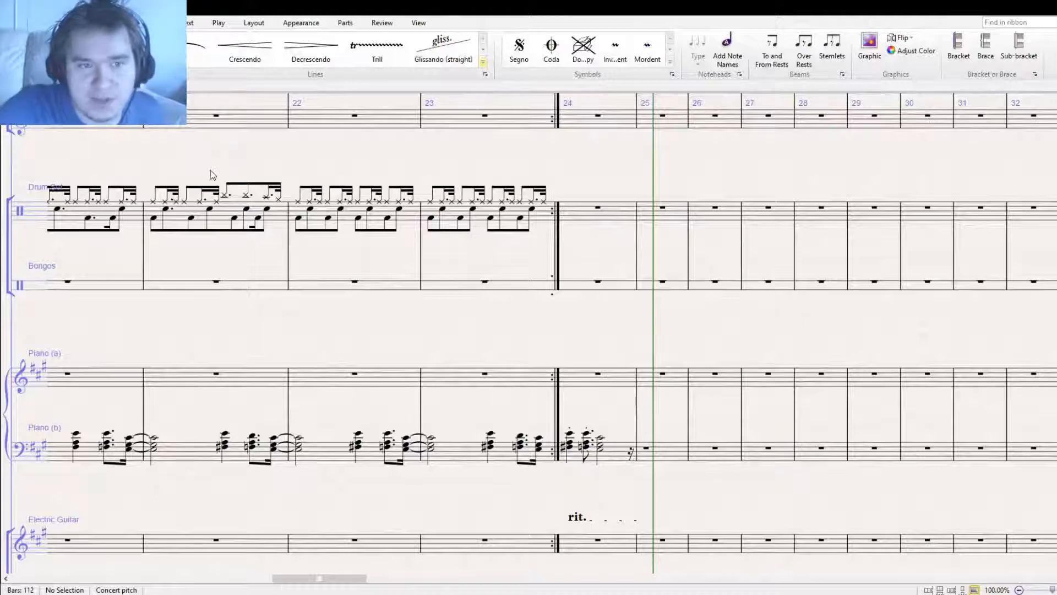
pyautogui.press('Escape')
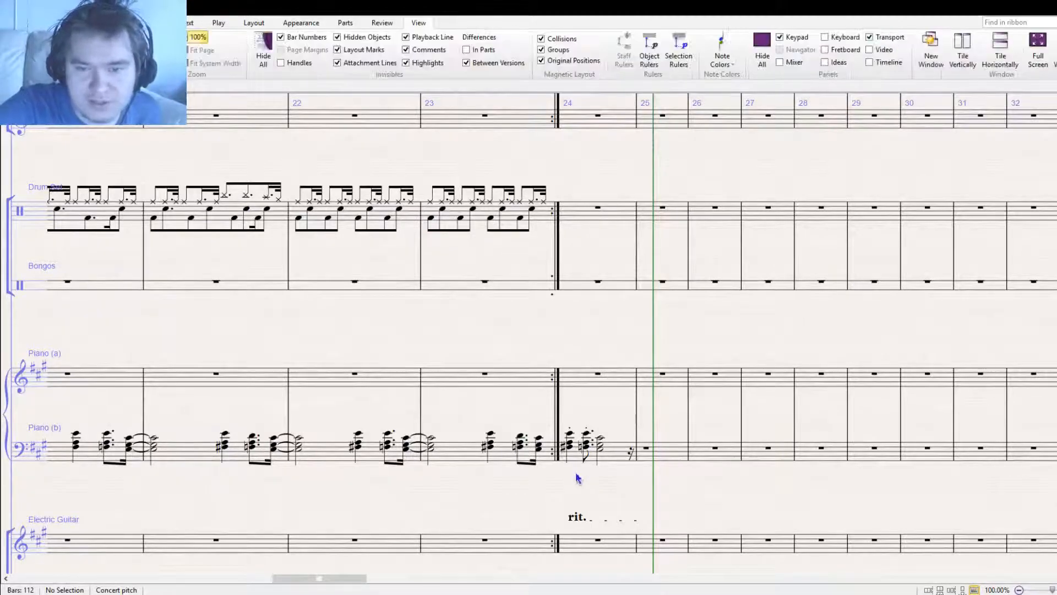
pyautogui.moveTo(567, 478); pyautogui.dragTo(640, 473)
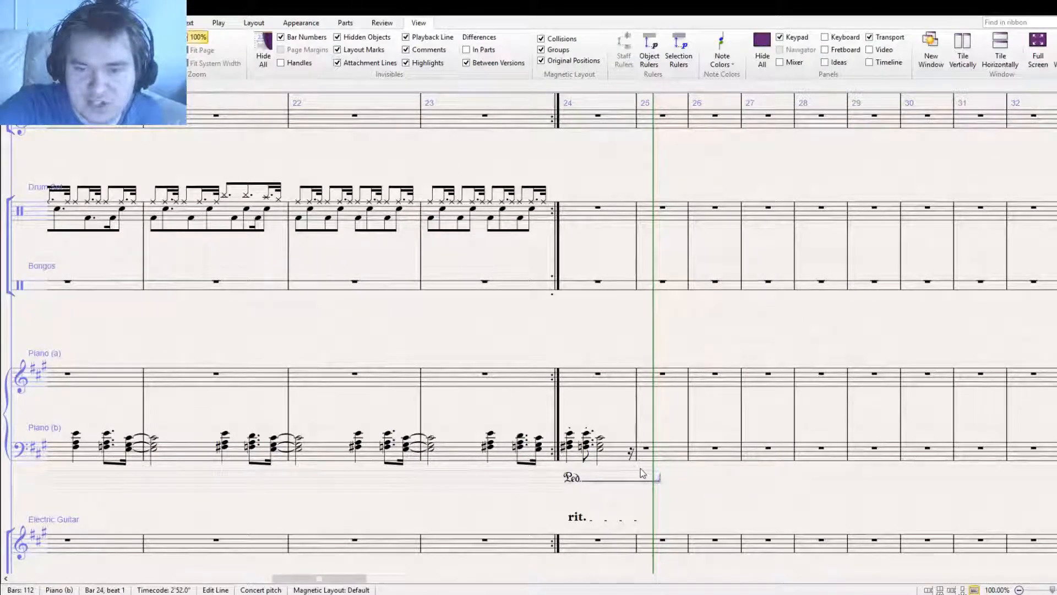
pyautogui.moveTo(570, 481); pyautogui.dragTo(573, 419)
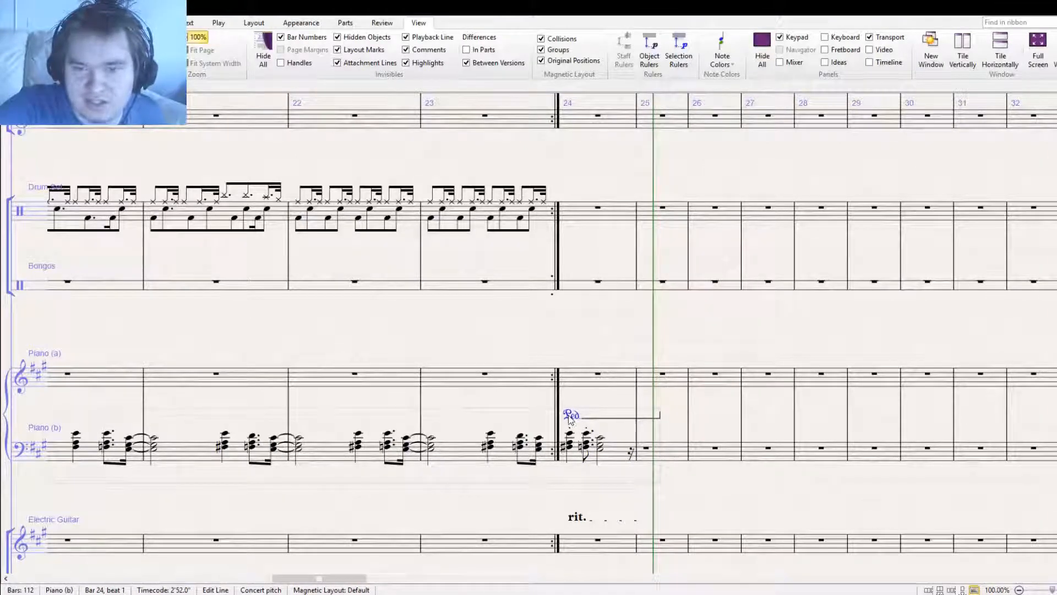
pyautogui.click(505, 513)
# Return to the beginning of the score and play the arrangement from bar 1
pyautogui.moveTo(395, 511); pyautogui.dragTo(449, 505)
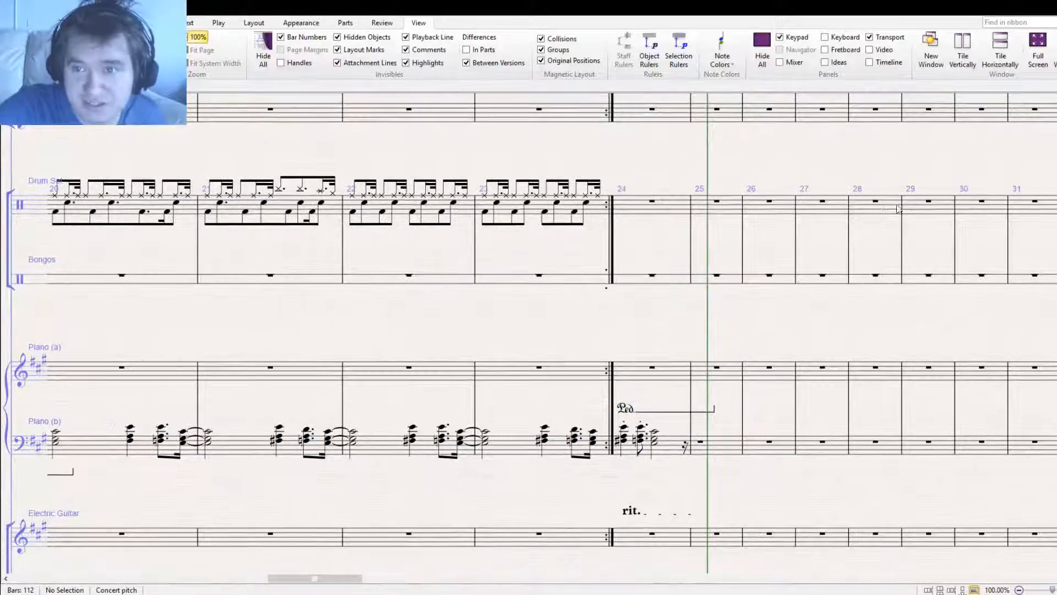
pyautogui.hotkey('ctrl', '[')
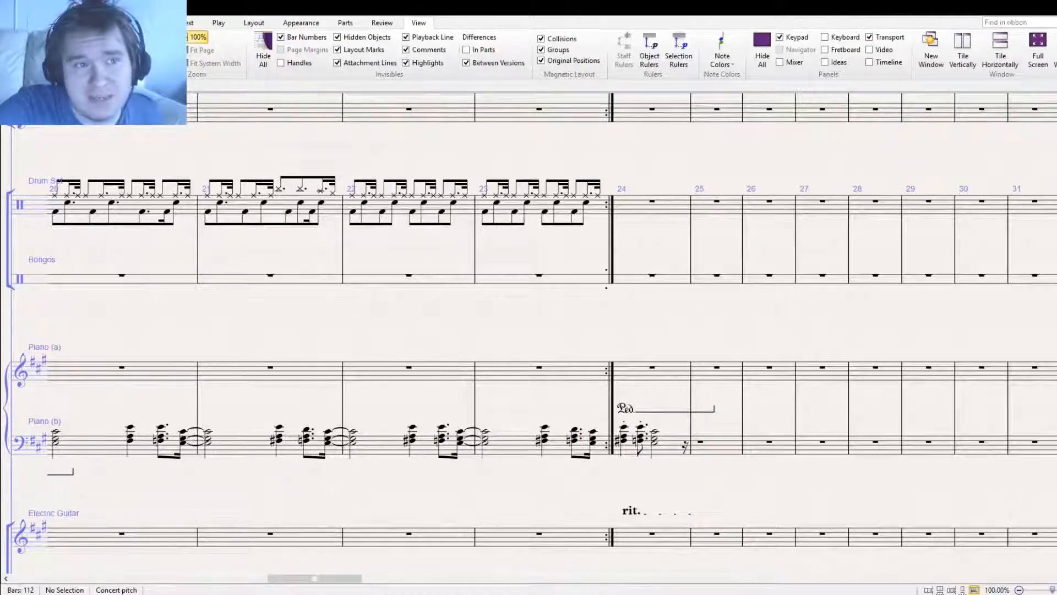
pyautogui.moveTo(449, 153); pyautogui.dragTo(784, 186)
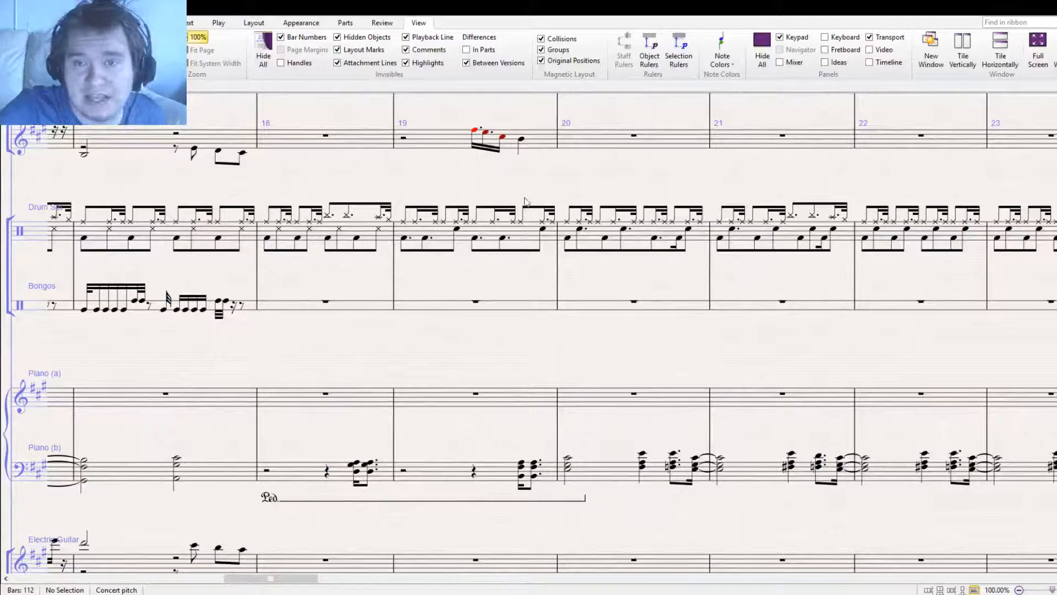
pyautogui.moveTo(386, 182); pyautogui.dragTo(1054, 210)
pyautogui.moveTo(349, 201); pyautogui.dragTo(1054, 194)
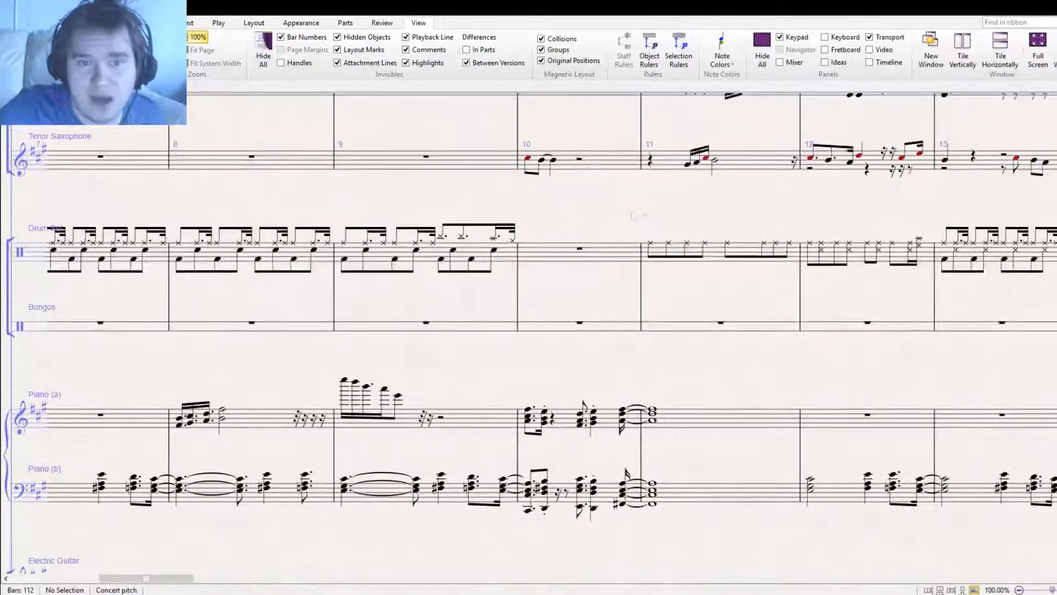
pyautogui.moveTo(359, 212); pyautogui.dragTo(1054, 208)
pyautogui.moveTo(309, 198); pyautogui.dragTo(605, 204)
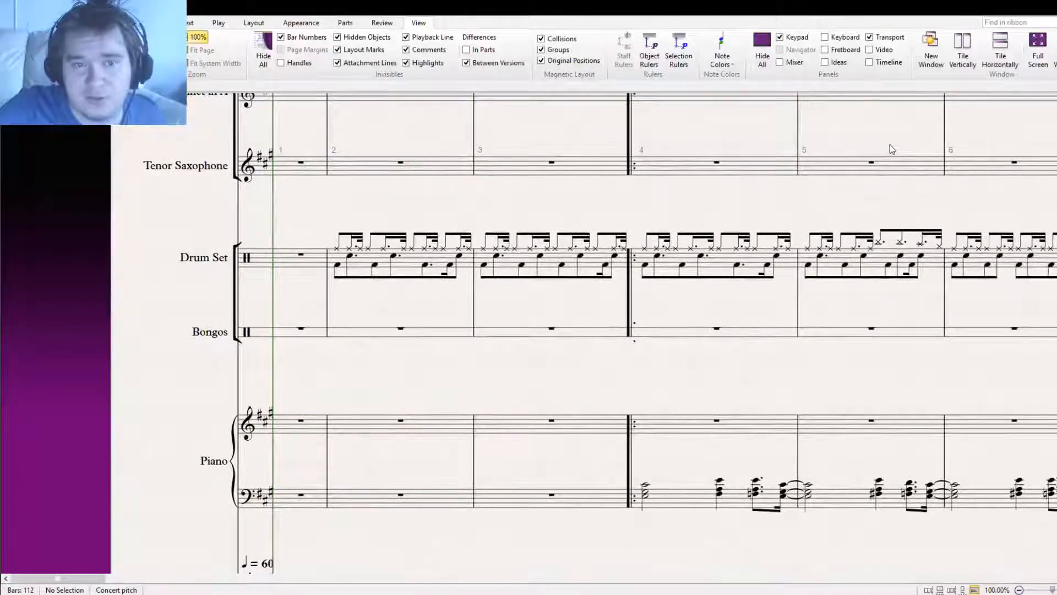
pyautogui.press('space')
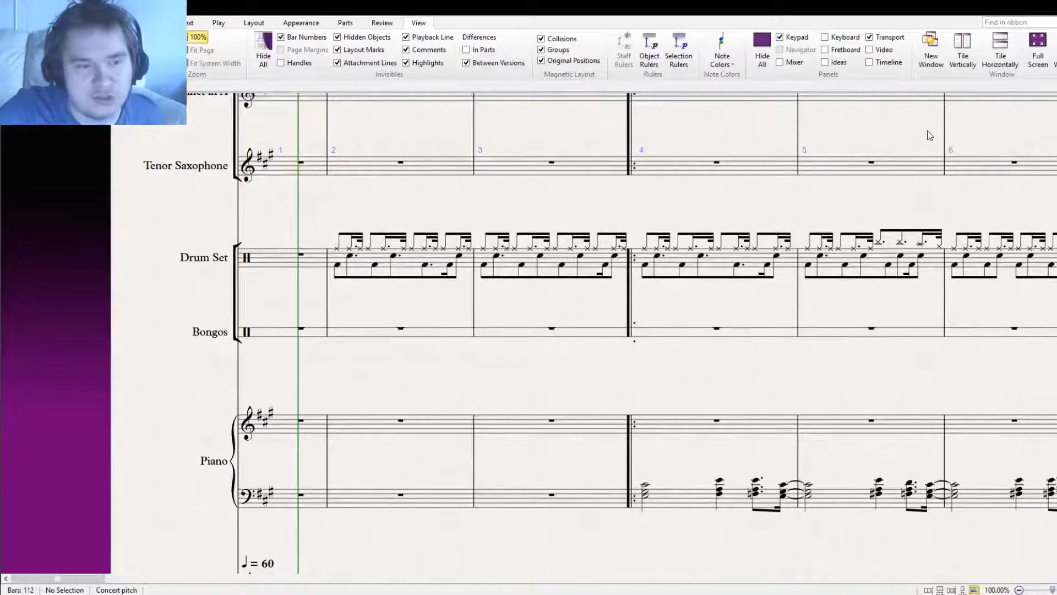
pyautogui.scroll(-2, 929, 136)
pyautogui.press('space')
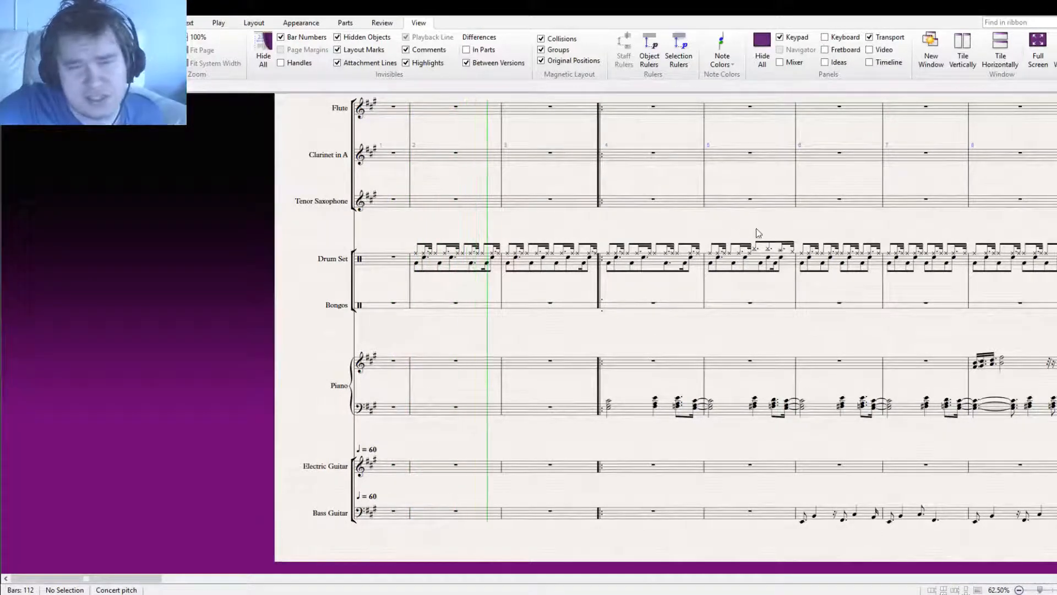
# Look over the mixer's channel levels during playback of the opening and follow the score through the first pass
pyautogui.moveTo(778, 227); pyautogui.dragTo(686, 219)
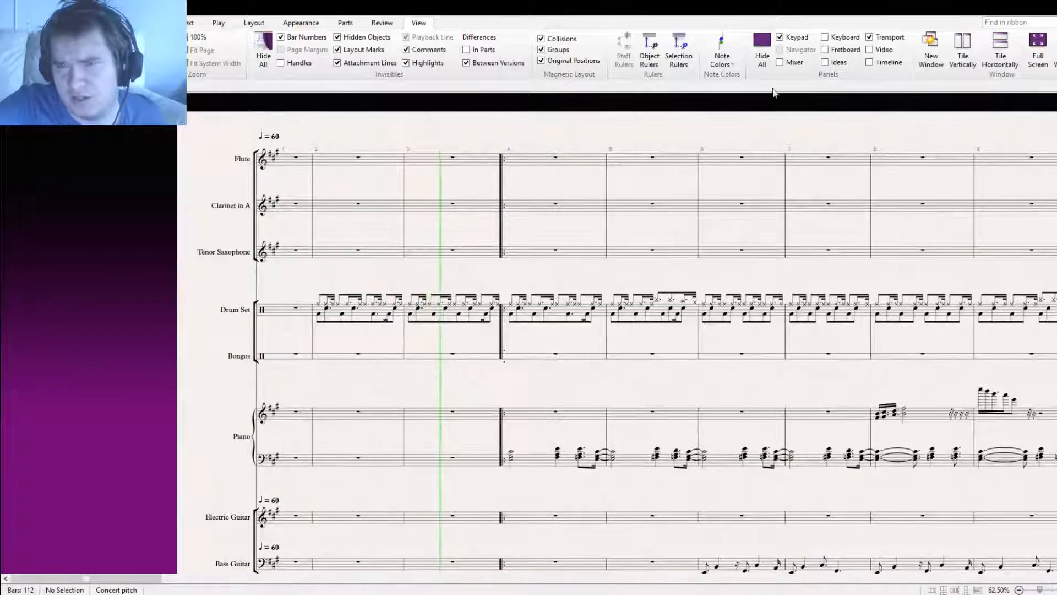
pyautogui.click(785, 64)
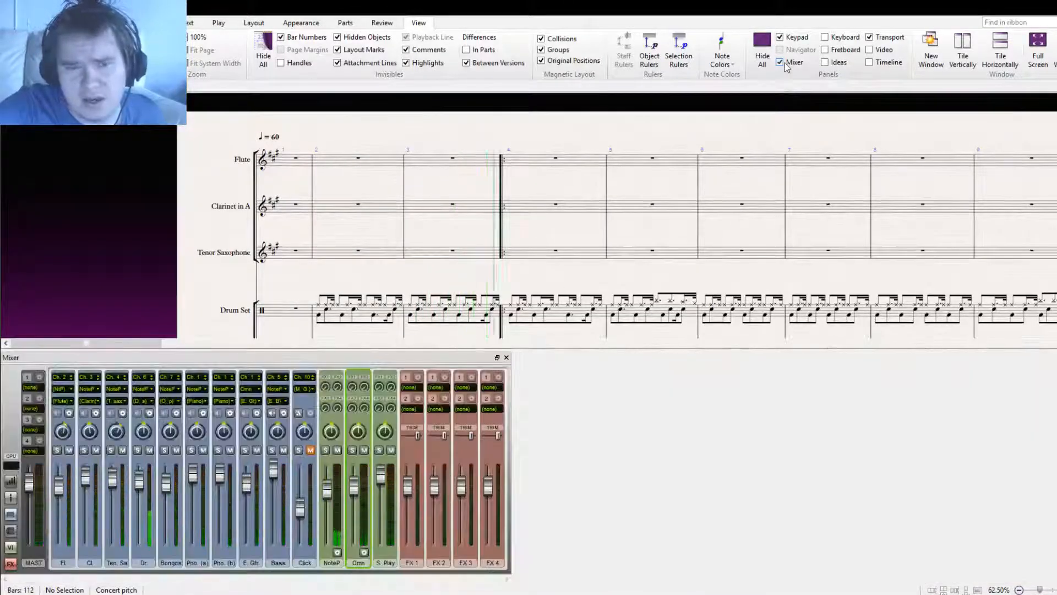
pyautogui.click(785, 63)
pyautogui.moveTo(711, 263); pyautogui.dragTo(579, 180)
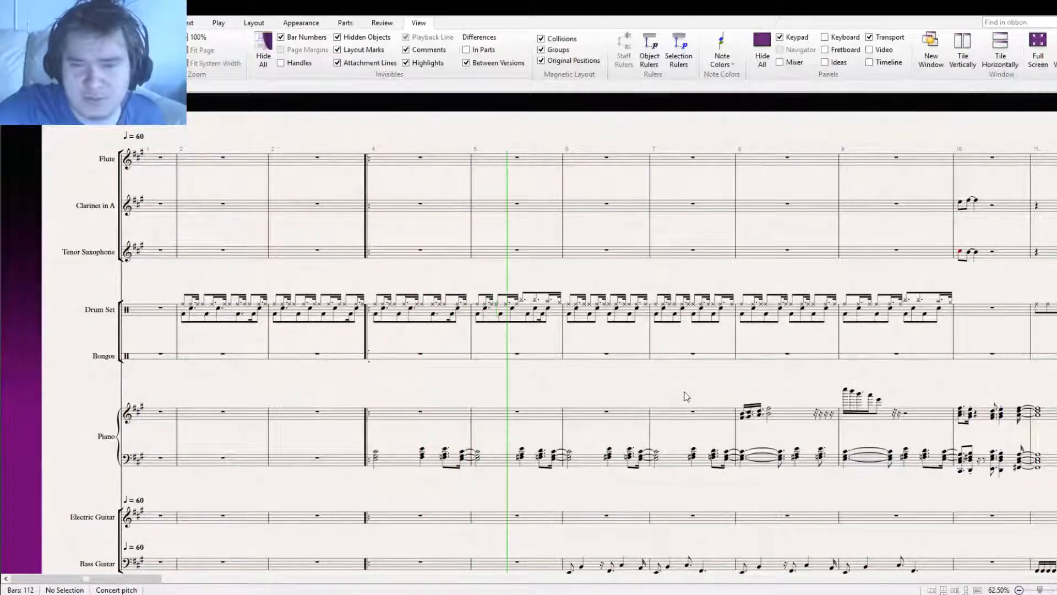
pyautogui.moveTo(684, 397); pyautogui.dragTo(570, 346)
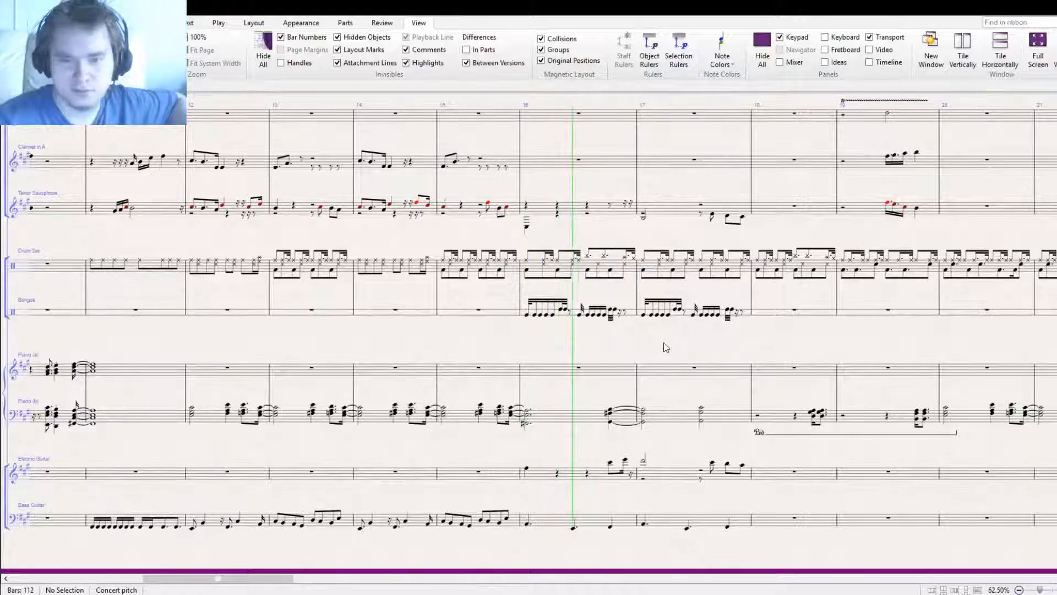
# Raise the Bongos volume in the mixer while bars 16 and 17 play
pyautogui.click(793, 62)
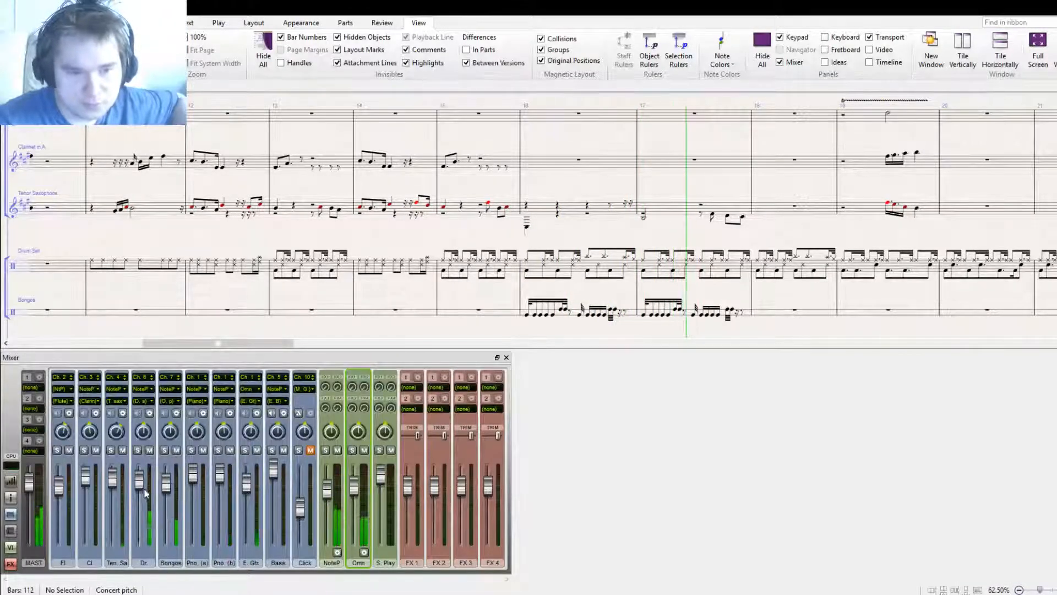
pyautogui.click(165, 482)
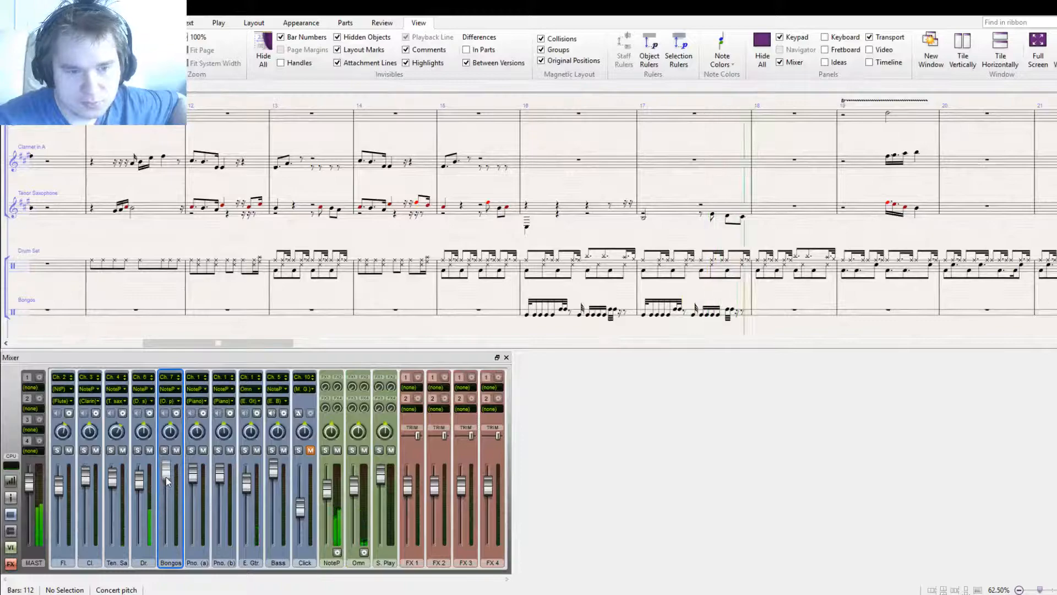
pyautogui.click(507, 358)
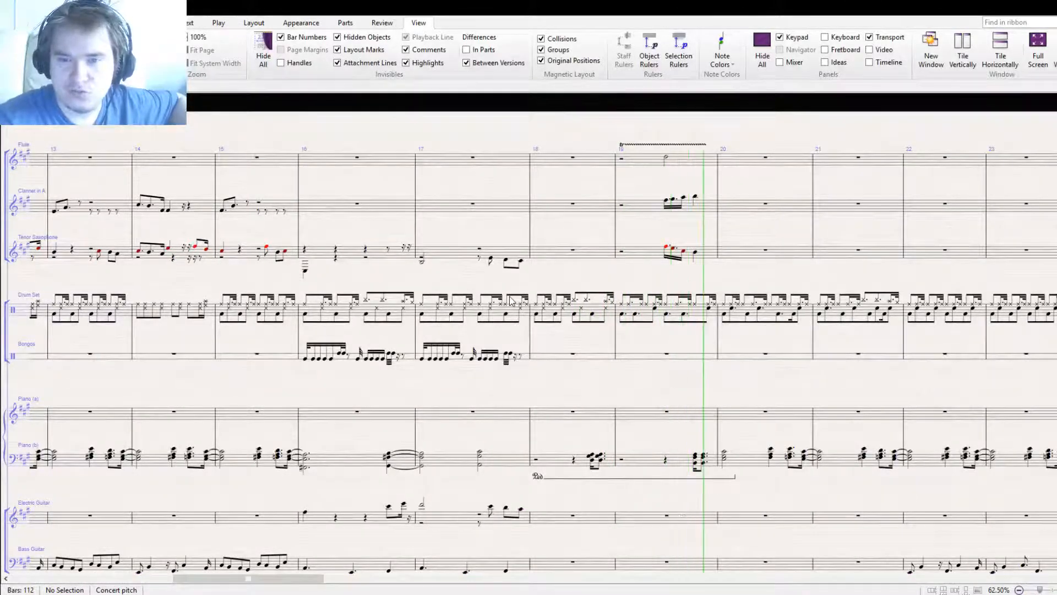
# Listen through the repeat of bars 4–23 and the ritardando ending, stopping playback in bar 25
pyautogui.moveTo(837, 373); pyautogui.dragTo(552, 358)
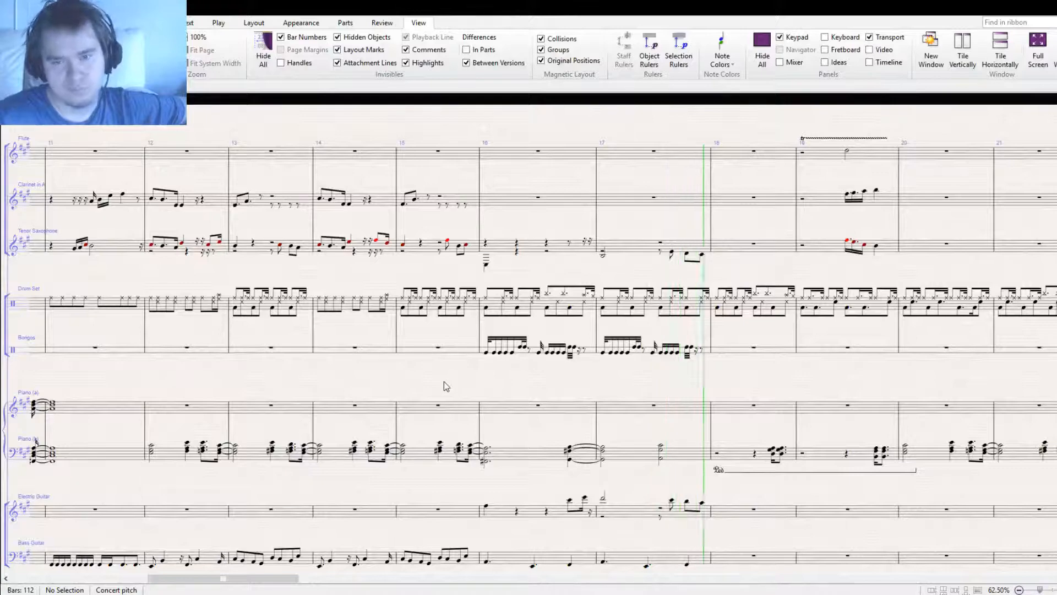
pyautogui.moveTo(755, 377); pyautogui.dragTo(407, 347)
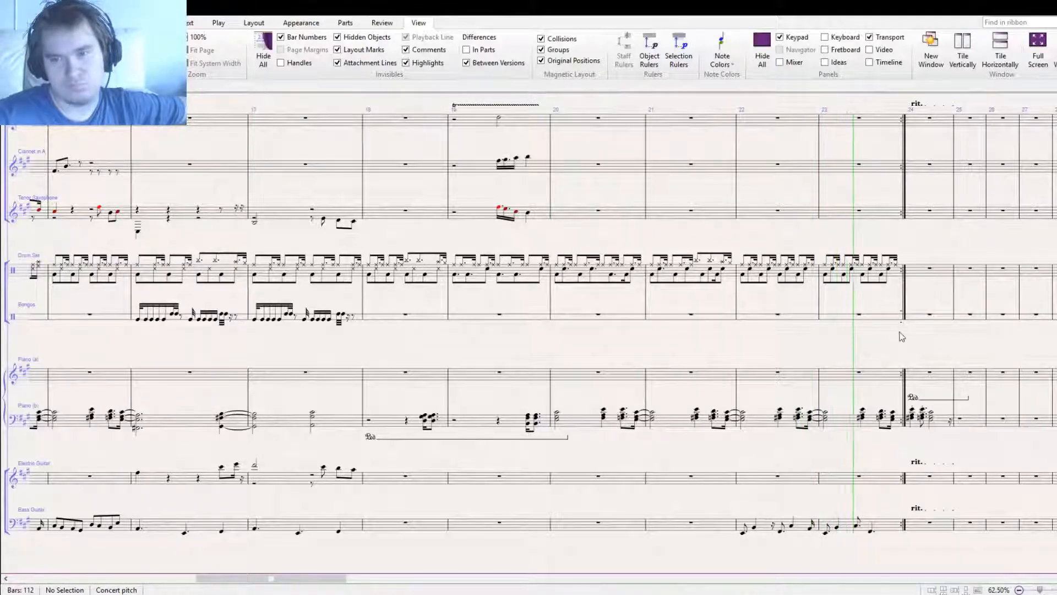
pyautogui.moveTo(915, 340); pyautogui.dragTo(667, 323)
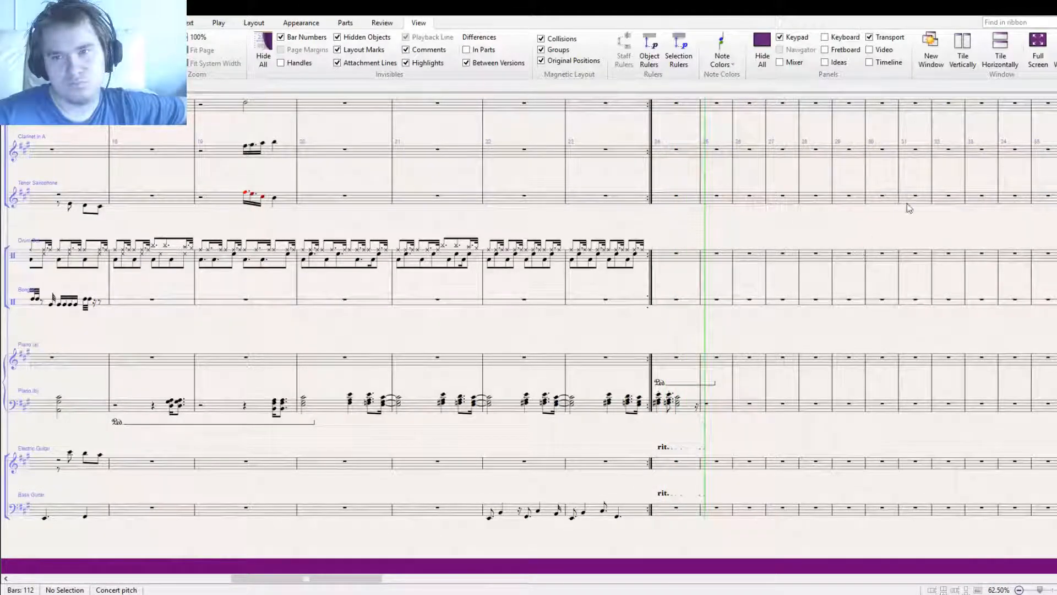
pyautogui.press('space')
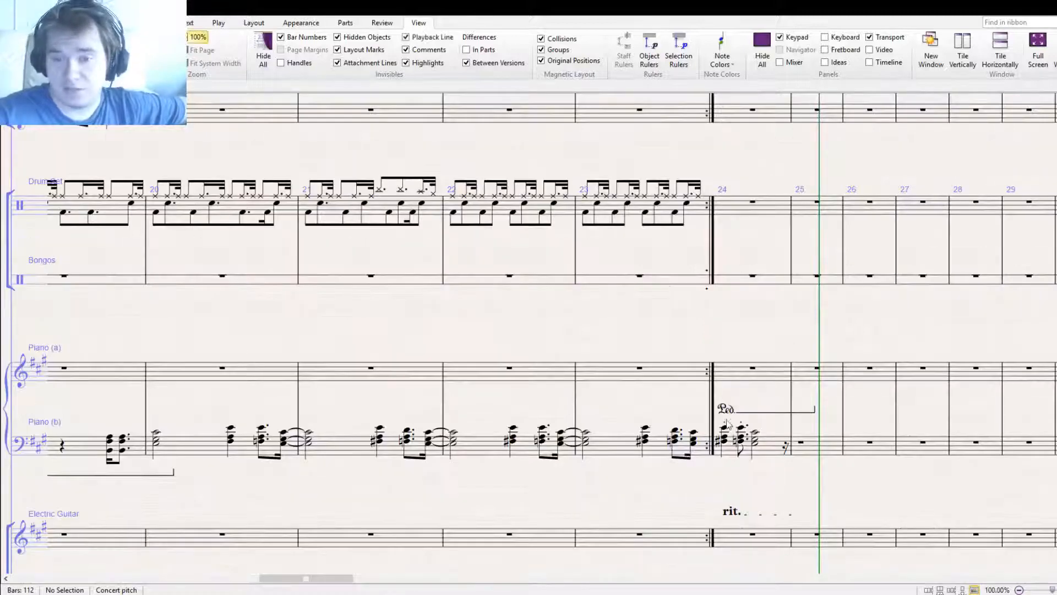
# Move the start of the pedal line to the held third piano chord in bar 24
pyautogui.moveTo(721, 414); pyautogui.dragTo(752, 417)
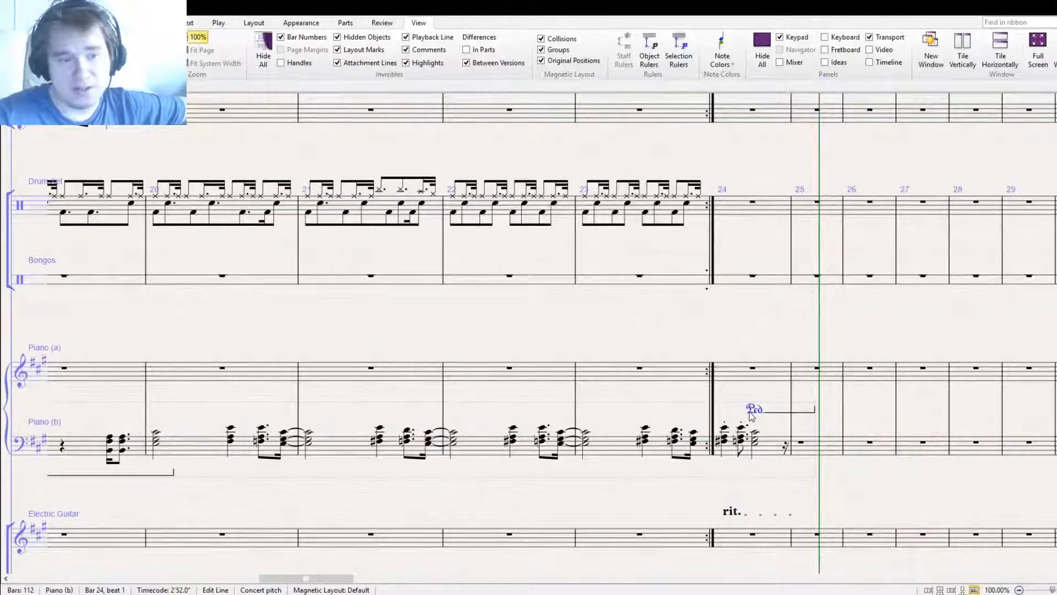
pyautogui.press('Escape')
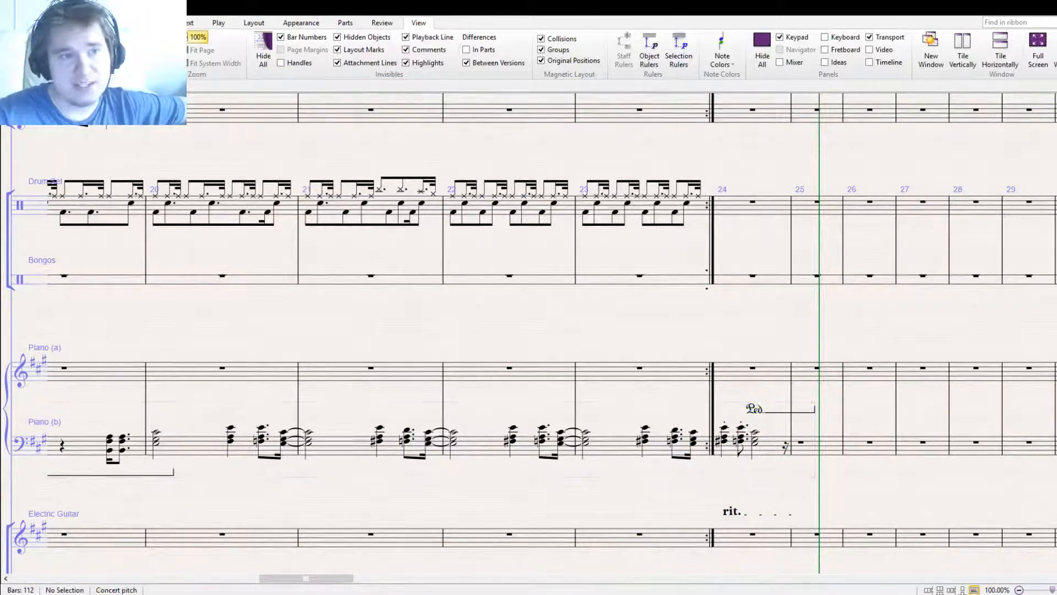
pyautogui.click(218, 23)
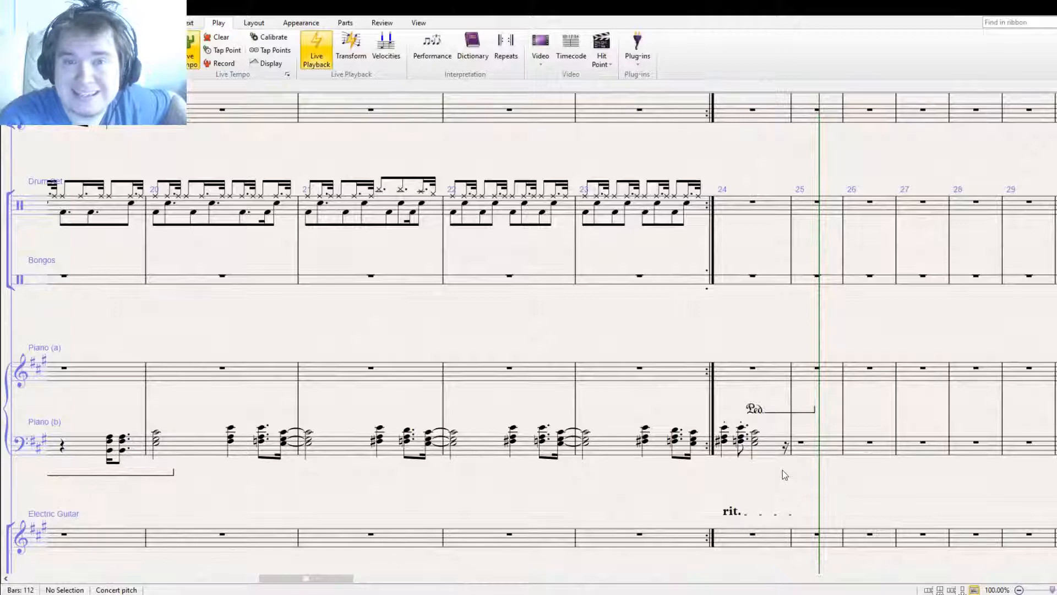
pyautogui.click(899, 141)
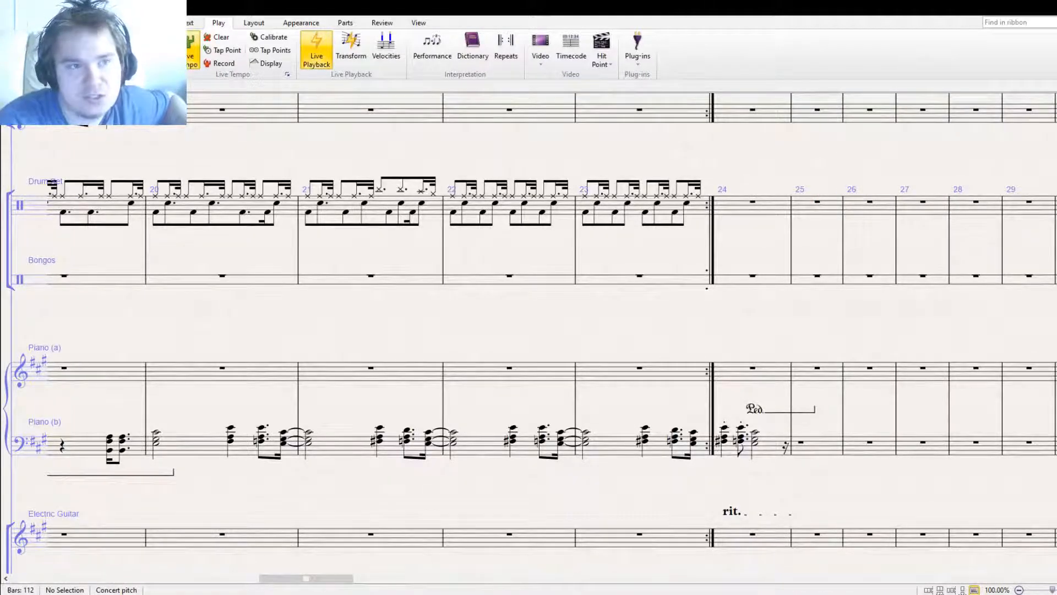
# Export the score's audio from the start as sweet jazz.wav at 16-bit and 44.1 kHz
pyautogui.click(13, 22)
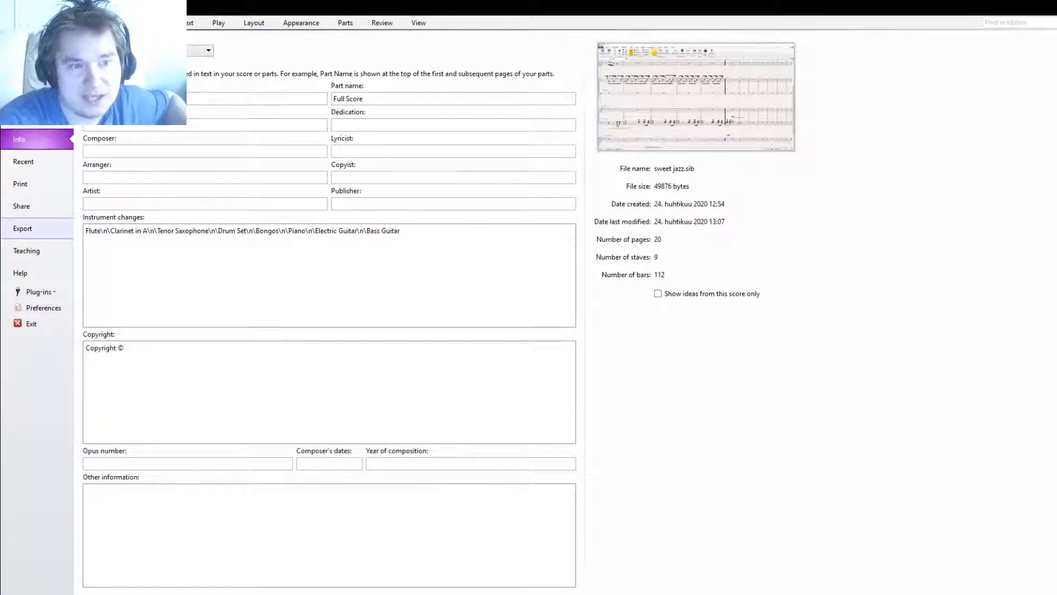
pyautogui.click(23, 228)
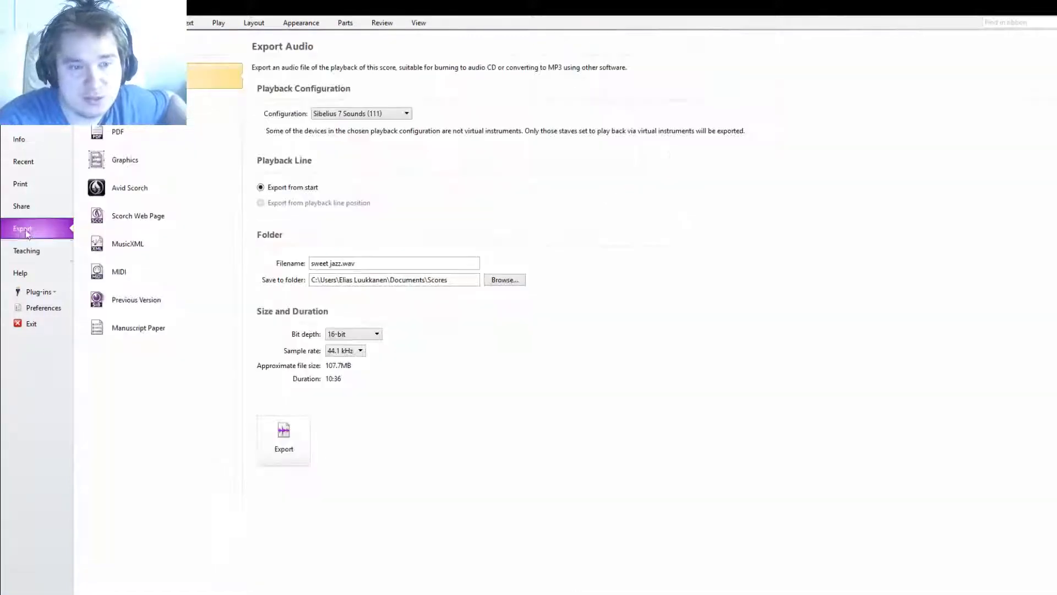
pyautogui.click(306, 444)
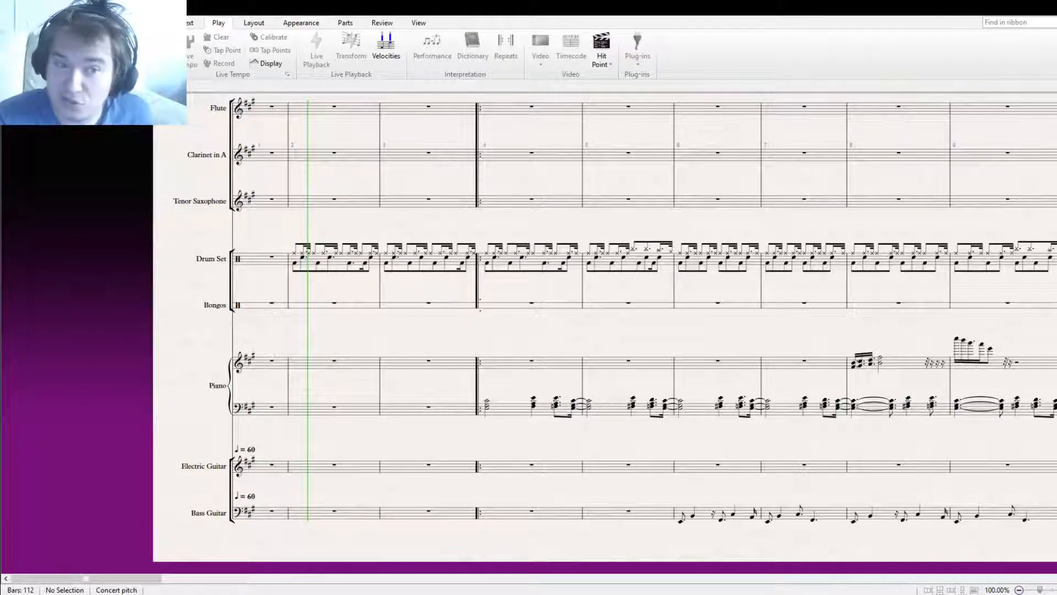
pyautogui.press('space')
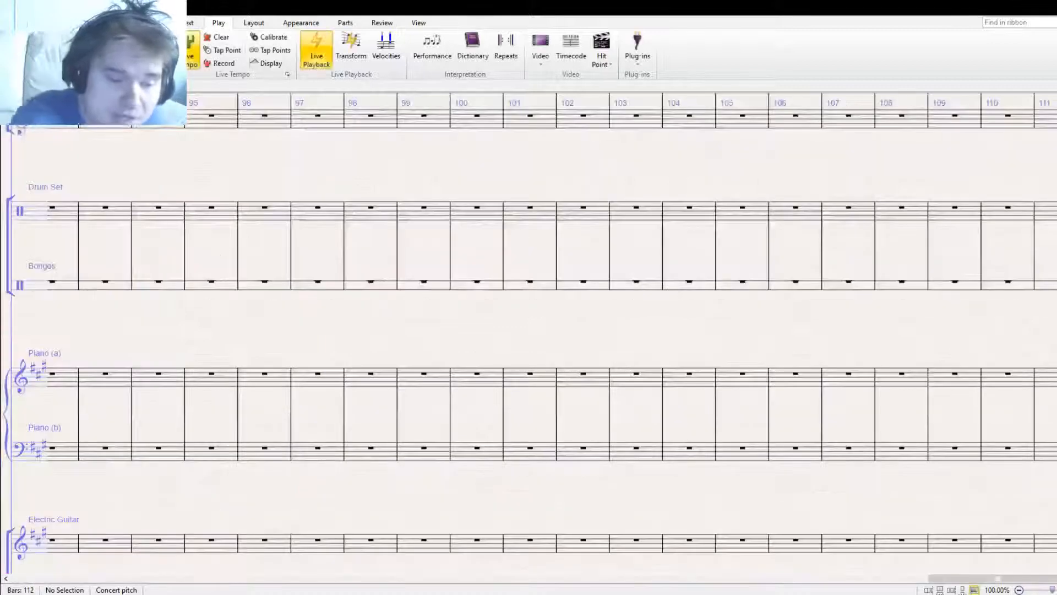